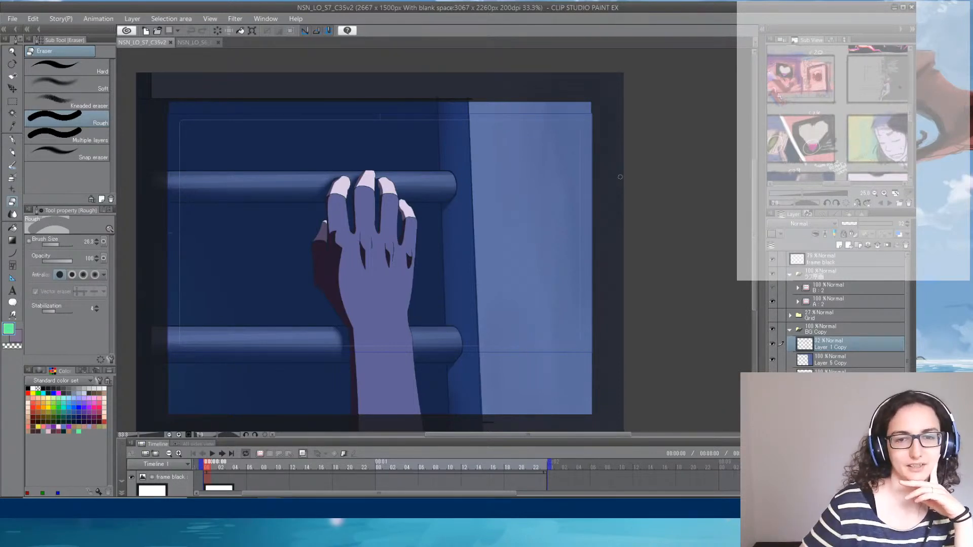
- Switch to the NSN_LO_S6_C23v4 drawing and view the seated character centred on the canvas
{"action": "left_click", "coordinate": [194, 50]}
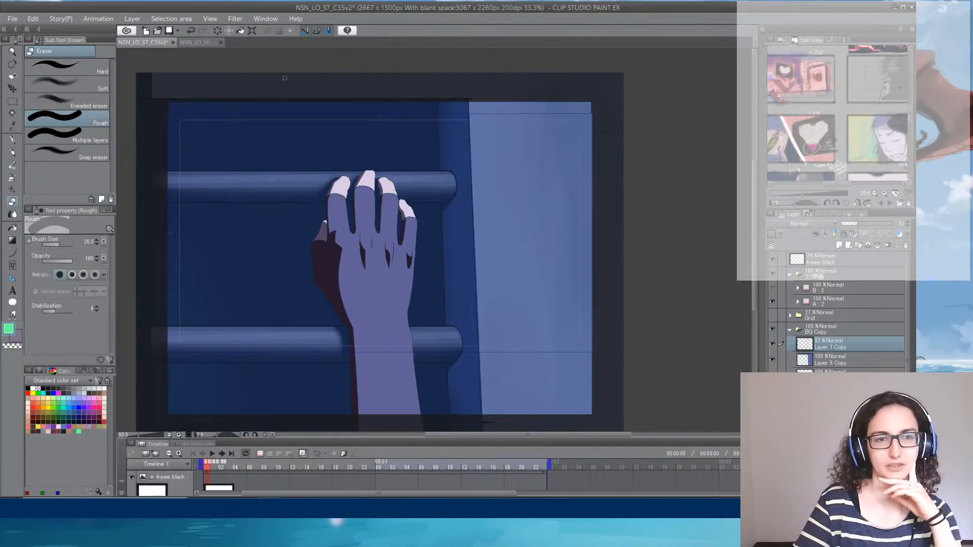
{"action": "left_click", "coordinate": [195, 42]}
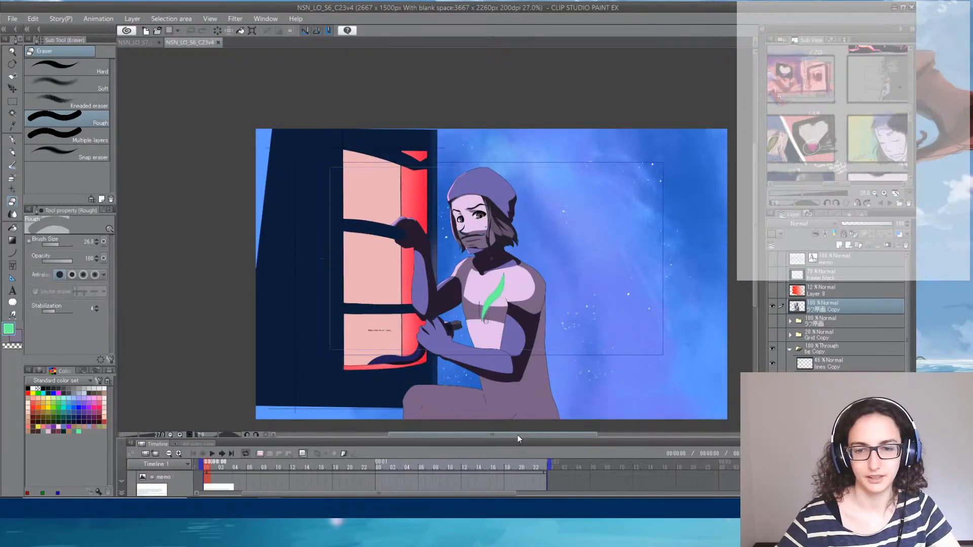
{"action": "mouse_move", "coordinate": [518, 434]}
{"action": "left_mouse_down"}
{"action": "mouse_move", "coordinate": [540, 435]}
{"action": "mouse_move", "coordinate": [532, 435]}
{"action": "left_mouse_up"}
{"action": "left_click_drag", "start_coordinate": [759, 177], "coordinate": [755, 196]}
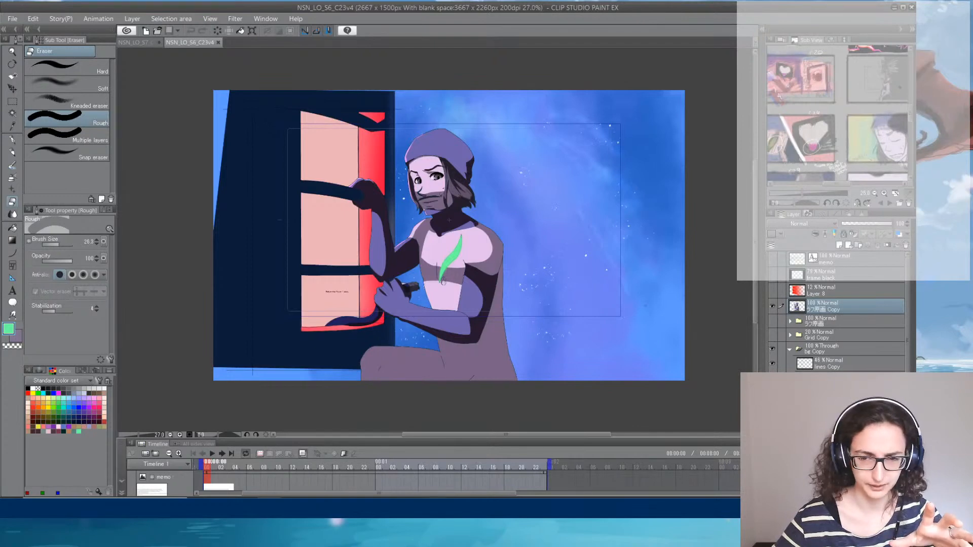
{"action": "key", "text": "alt+Tab"}
{"action": "left_click", "coordinate": [648, 24]}
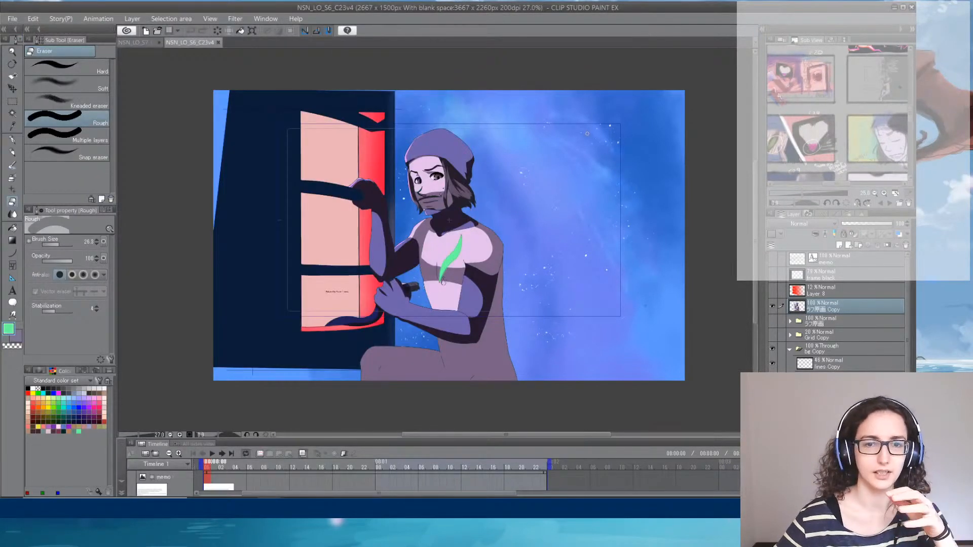
{"action": "left_click", "coordinate": [558, 158]}
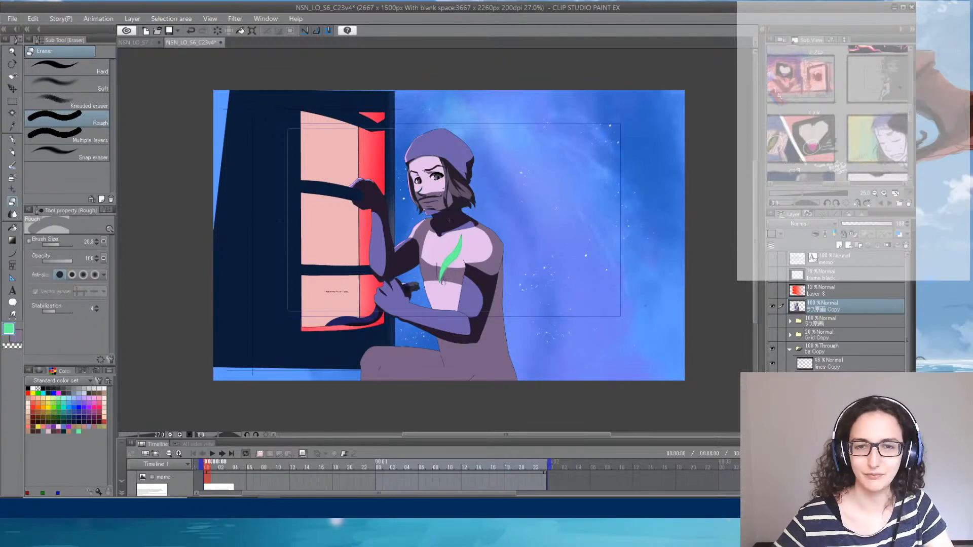
- Return to the NSN_LO_S7_C35v2 drawing, centre the hand artwork and collapse the BG Copy folder
{"action": "left_click", "coordinate": [142, 41]}
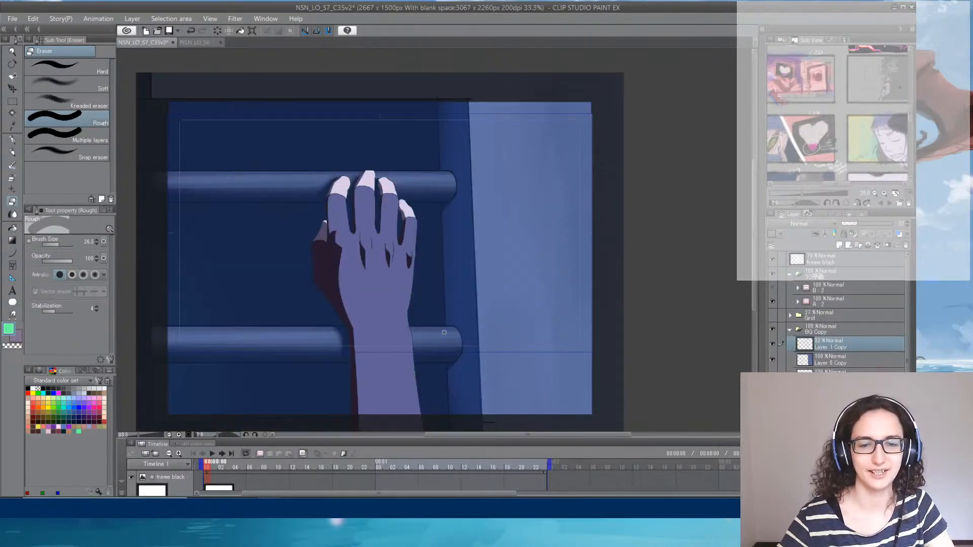
{"action": "left_click_drag", "start_coordinate": [449, 435], "coordinate": [428, 437]}
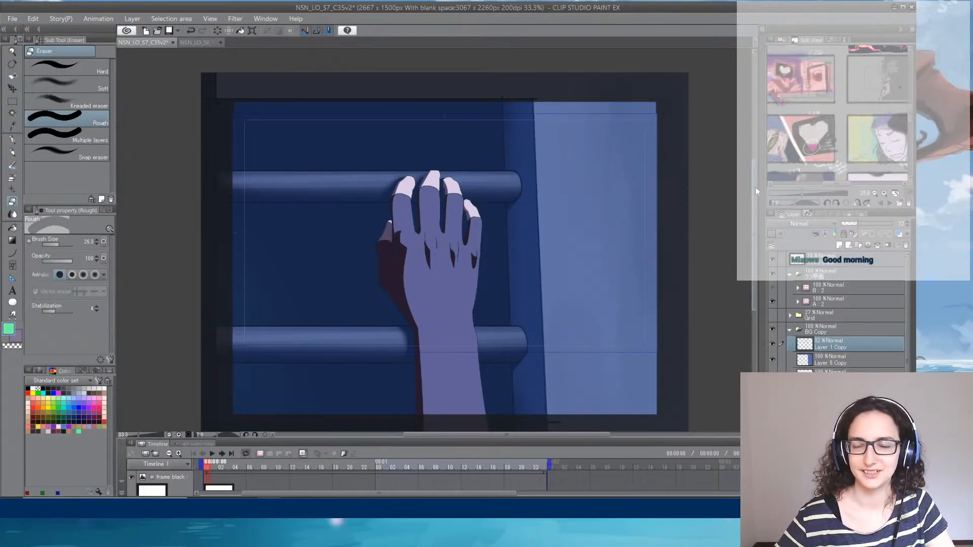
{"action": "scroll", "coordinate": [755, 187], "scroll_direction": "down", "scroll_amount": 1}
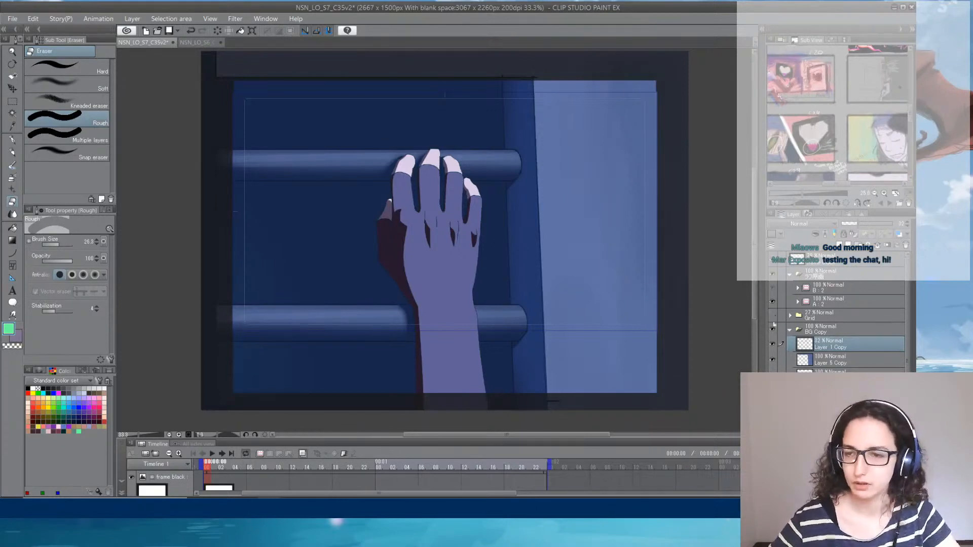
{"action": "left_click", "coordinate": [789, 331]}
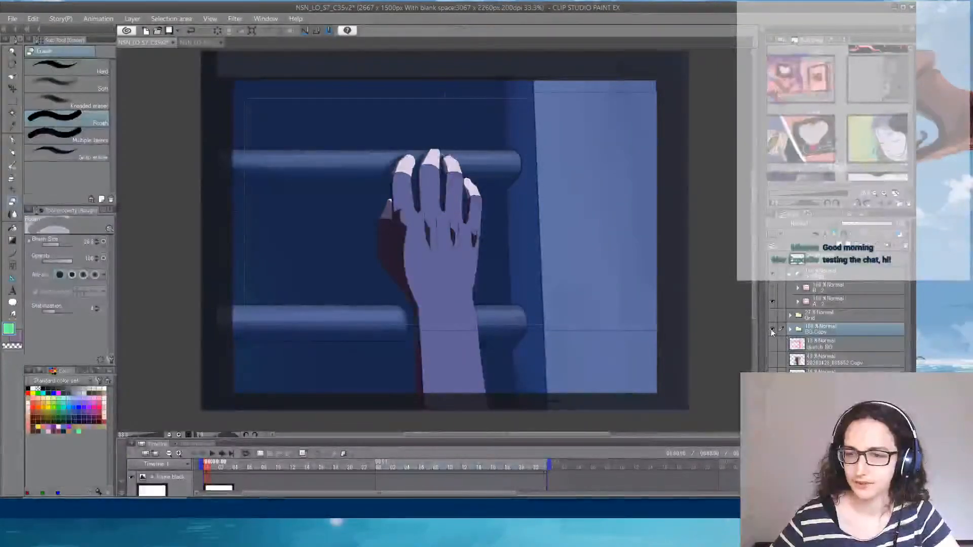
- Fade the BG Copy folder to 42% opacity, checking the picture with the background and animation folder A toggled off and on
{"action": "left_click", "coordinate": [772, 329]}
{"action": "left_click", "coordinate": [772, 329]}
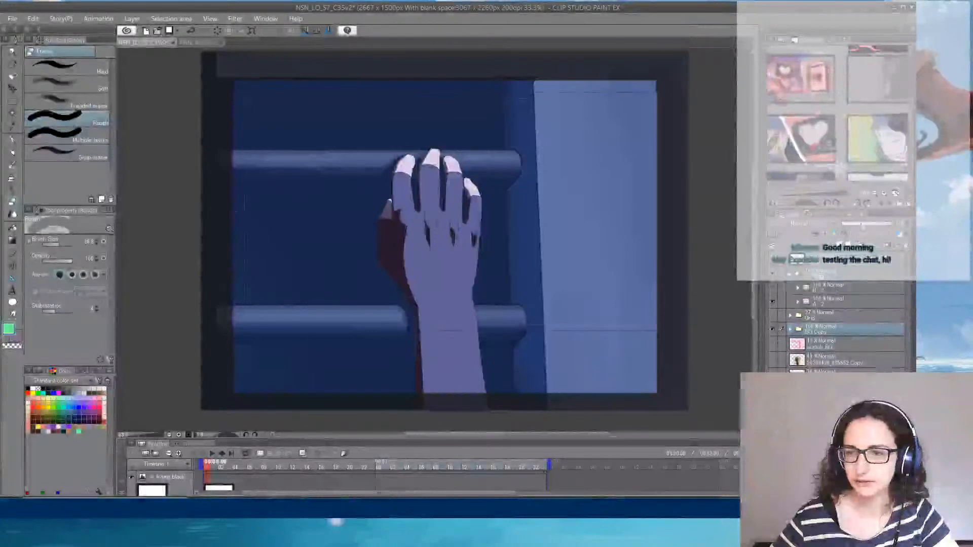
{"action": "left_click", "coordinate": [772, 329]}
{"action": "left_click", "coordinate": [772, 302]}
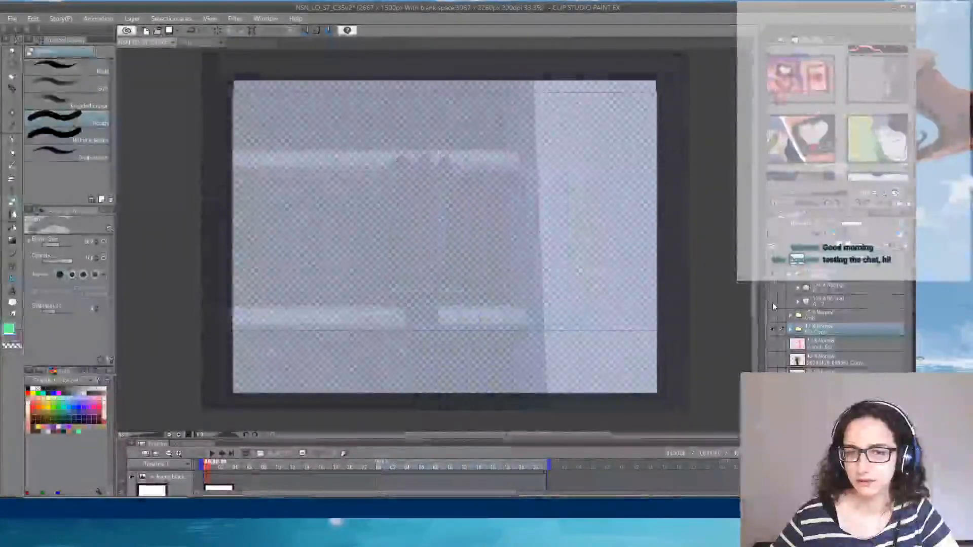
{"action": "left_click", "coordinate": [772, 302]}
- Expand animation folder A and its cel 1, and inspect the hand's fingers up close
{"action": "left_click", "coordinate": [797, 303]}
{"action": "left_click", "coordinate": [856, 331]}
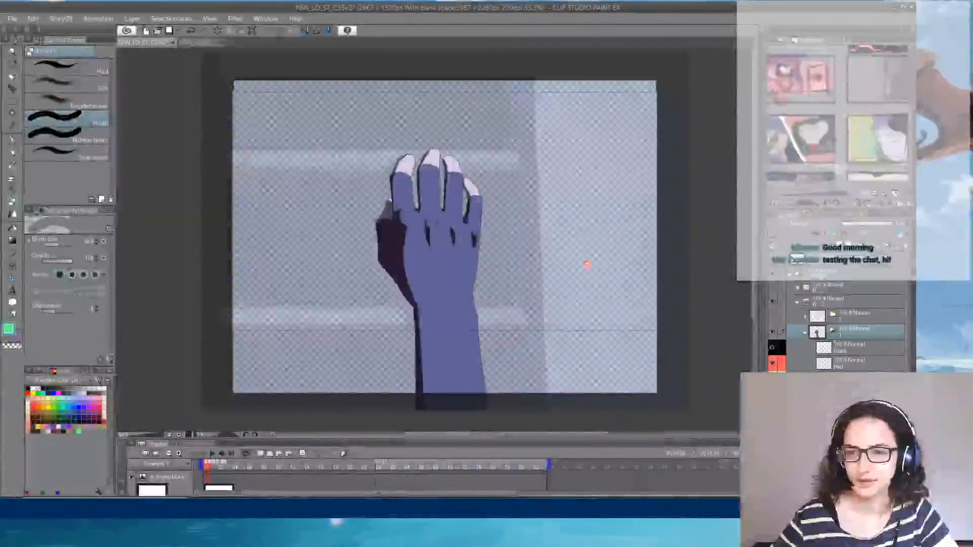
{"action": "scroll", "coordinate": [400, 158], "scroll_direction": "up", "scroll_amount": 2}
{"action": "scroll", "coordinate": [446, 192], "scroll_direction": "up", "scroll_amount": 5}
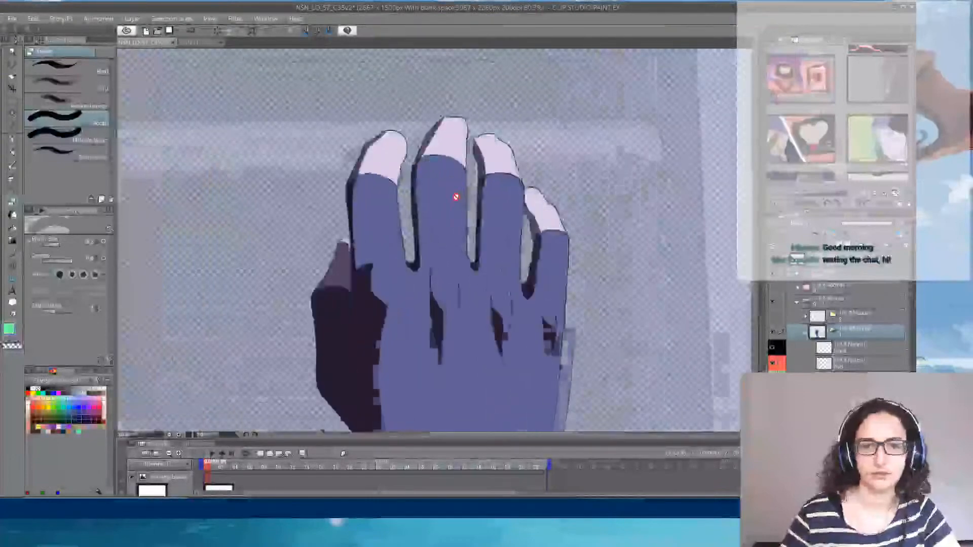
{"action": "scroll", "coordinate": [456, 197], "scroll_direction": "down", "scroll_amount": 6}
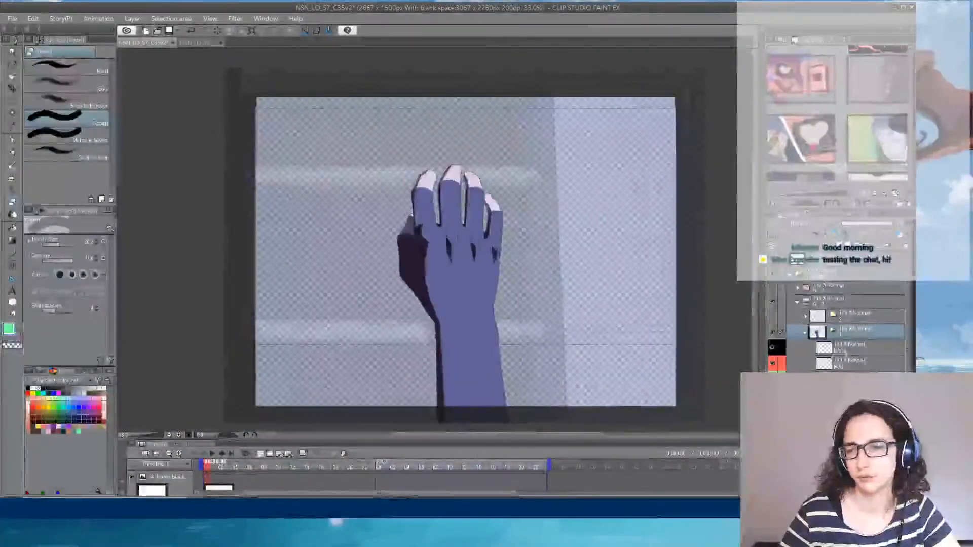
- Collapse cel 1, show a white backdrop behind the faded background, and select the empty cel 2
{"action": "left_click", "coordinate": [805, 332]}
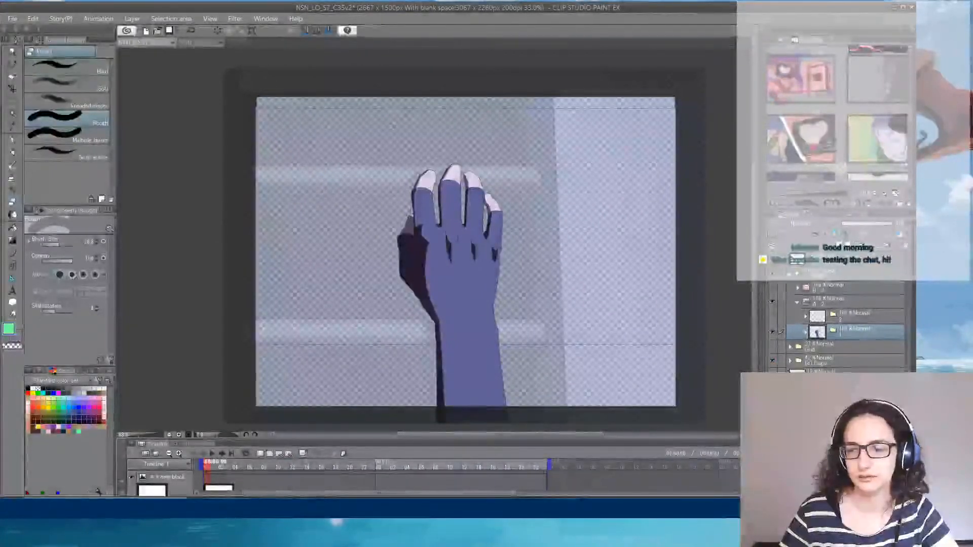
{"action": "left_click", "coordinate": [849, 319]}
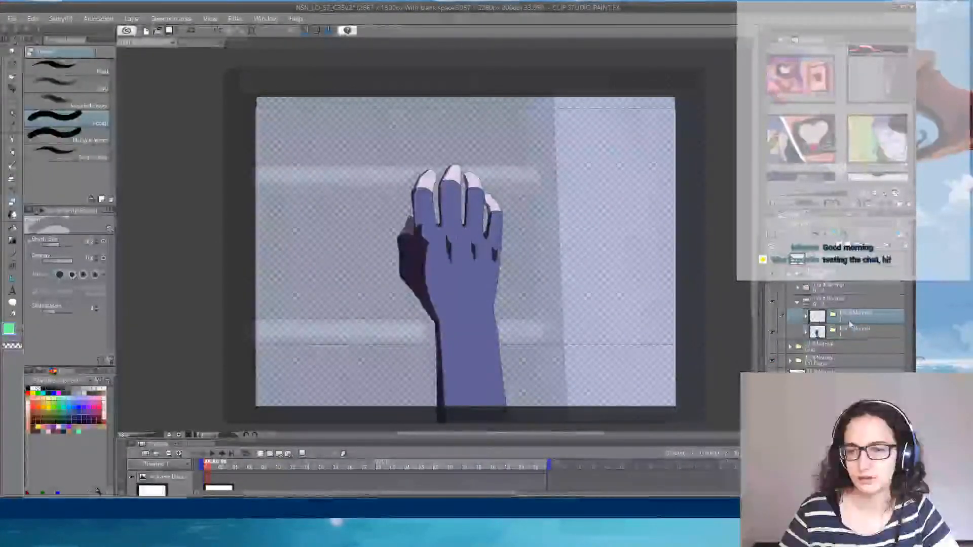
{"action": "left_click", "coordinate": [835, 362]}
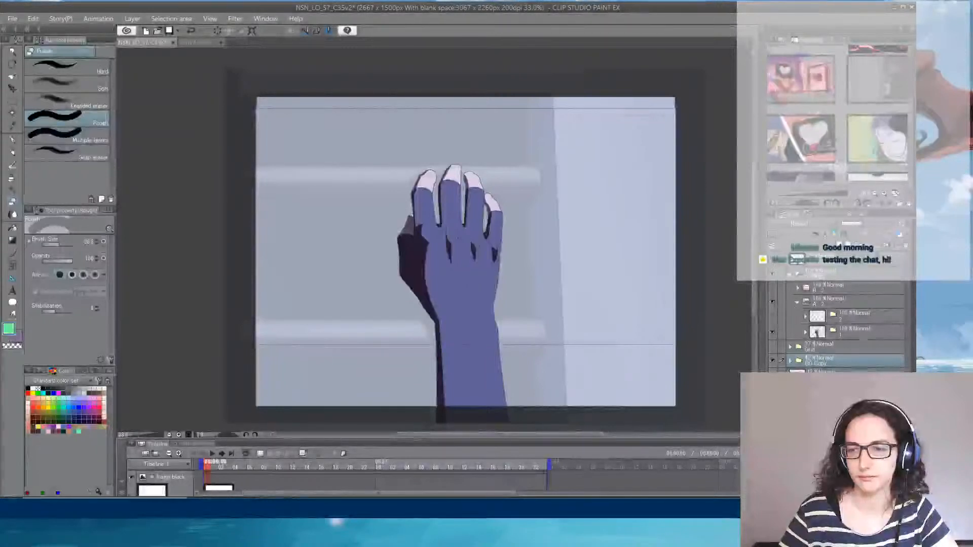
{"action": "left_click", "coordinate": [836, 316]}
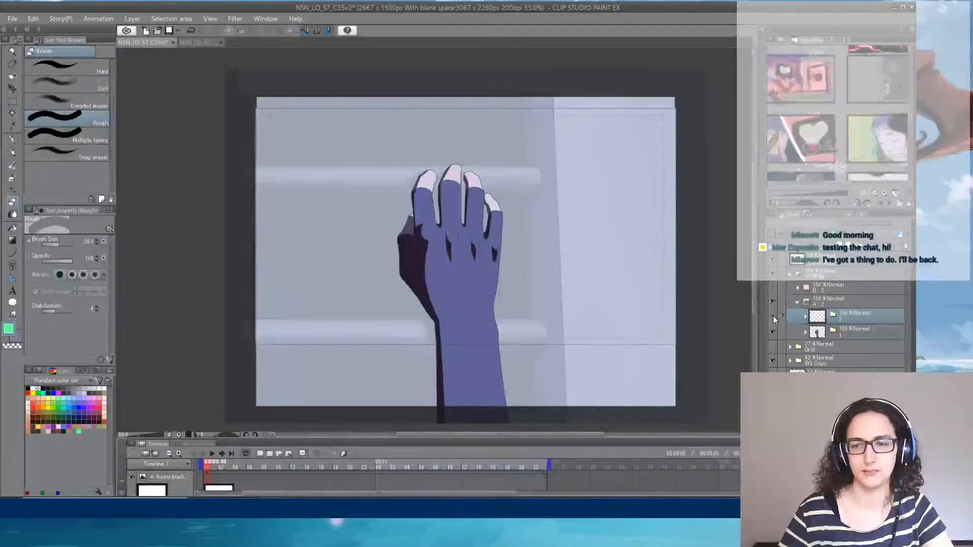
- Duplicate the cel 1 folder inside animation folder A
{"action": "left_click", "coordinate": [853, 334]}
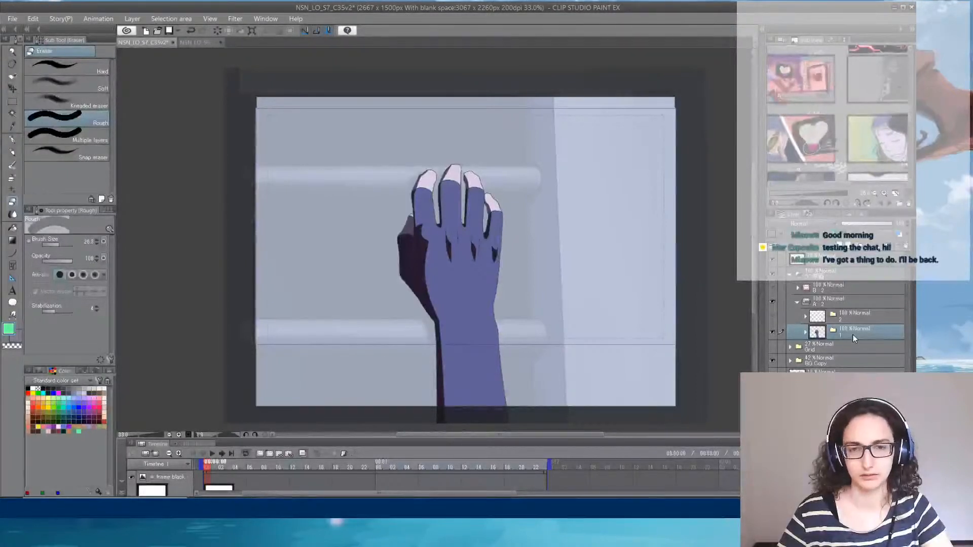
{"action": "key", "text": "ctrl+v"}
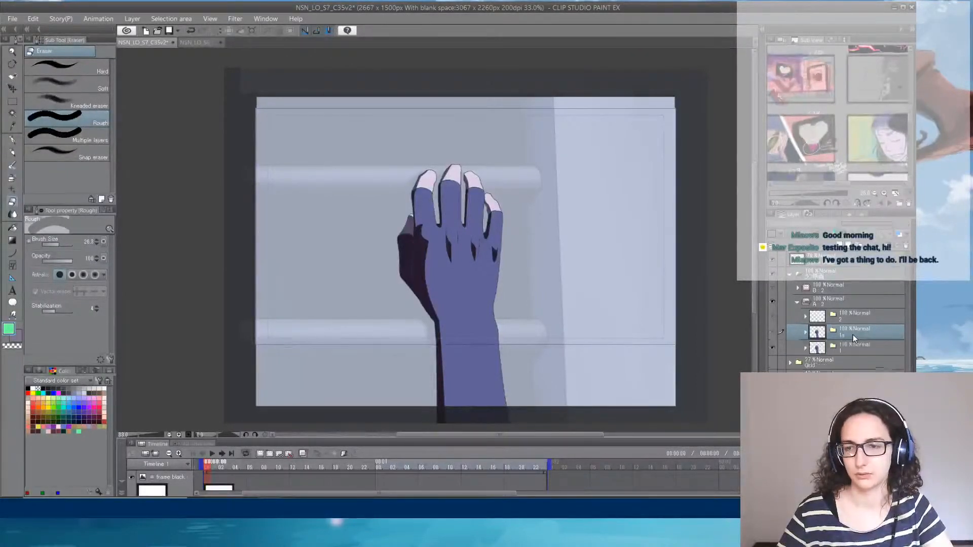
{"action": "right_click", "coordinate": [848, 335]}
{"action": "left_click", "coordinate": [858, 364]}
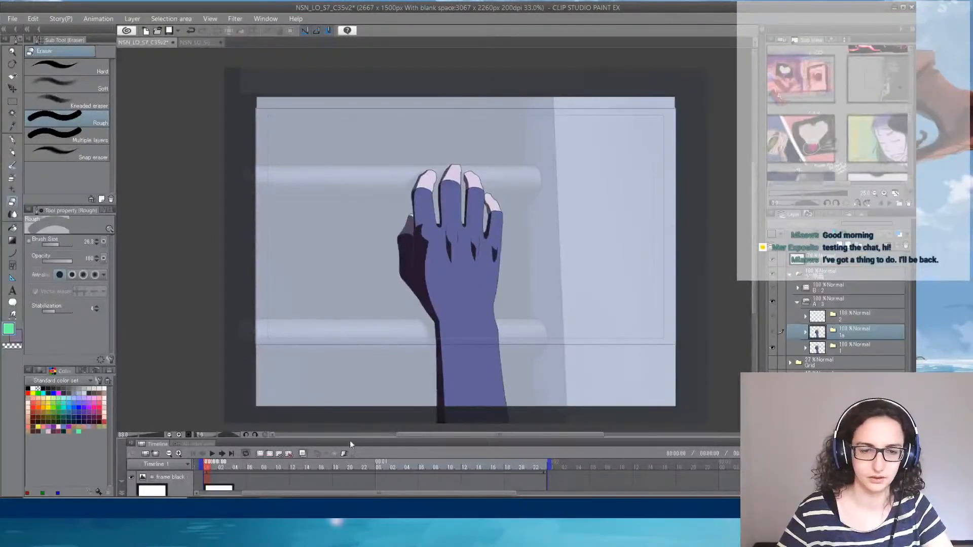
- Enlarge the timeline area and assign cel 1a to frame 6 of the animation folder A track
{"action": "left_click_drag", "start_coordinate": [350, 440], "coordinate": [349, 348]}
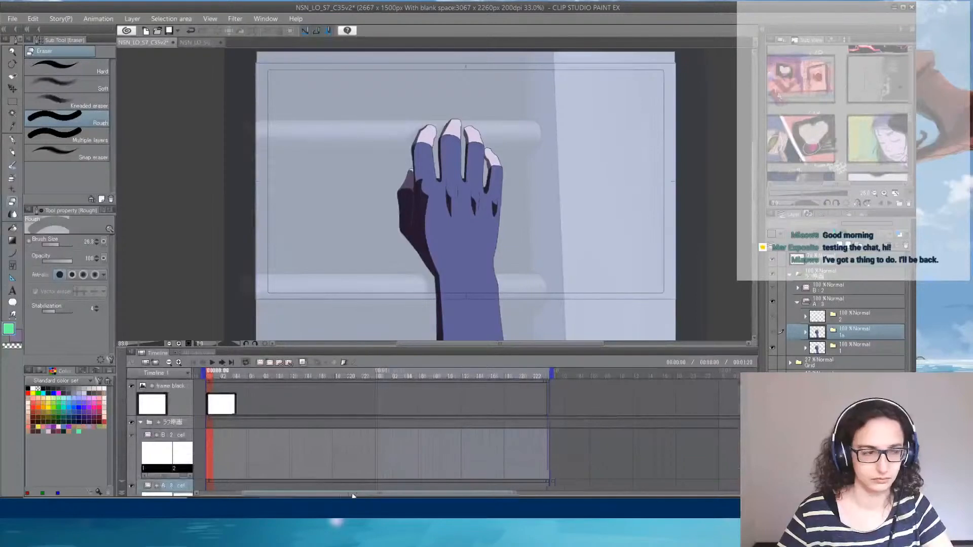
{"action": "left_click_drag", "start_coordinate": [354, 496], "coordinate": [306, 495]}
{"action": "scroll", "coordinate": [408, 439], "scroll_direction": "down", "scroll_amount": 5}
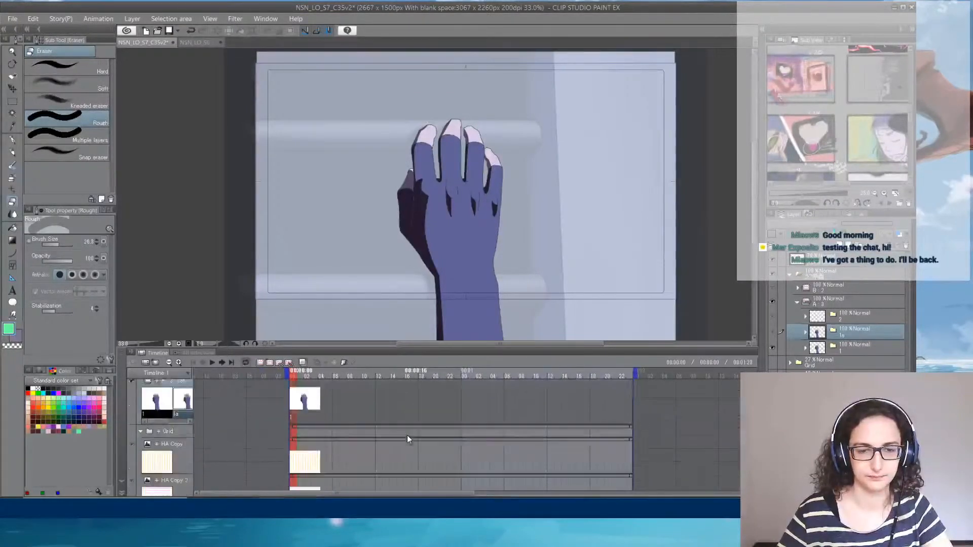
{"action": "scroll", "coordinate": [408, 439], "scroll_direction": "up", "scroll_amount": 2}
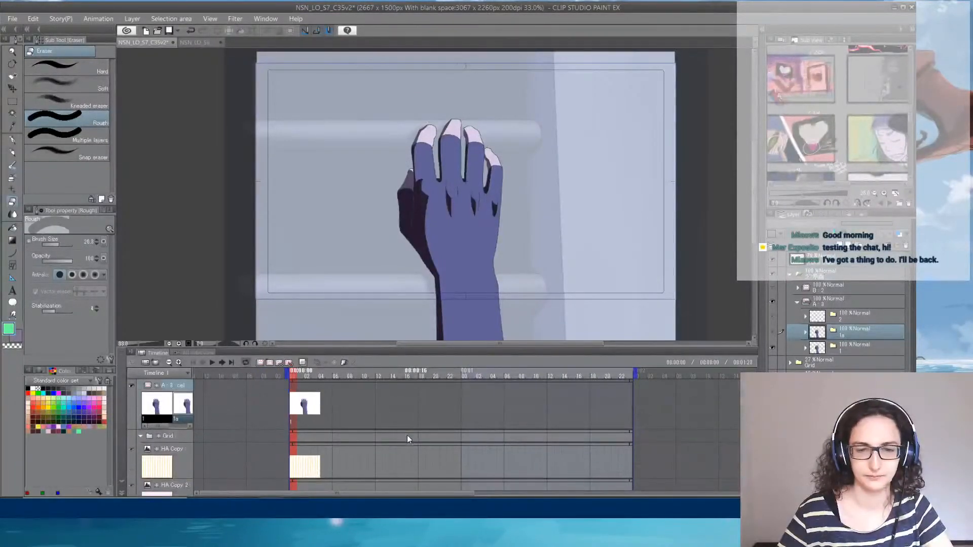
{"action": "right_click", "coordinate": [335, 424]}
{"action": "left_click", "coordinate": [354, 250]}
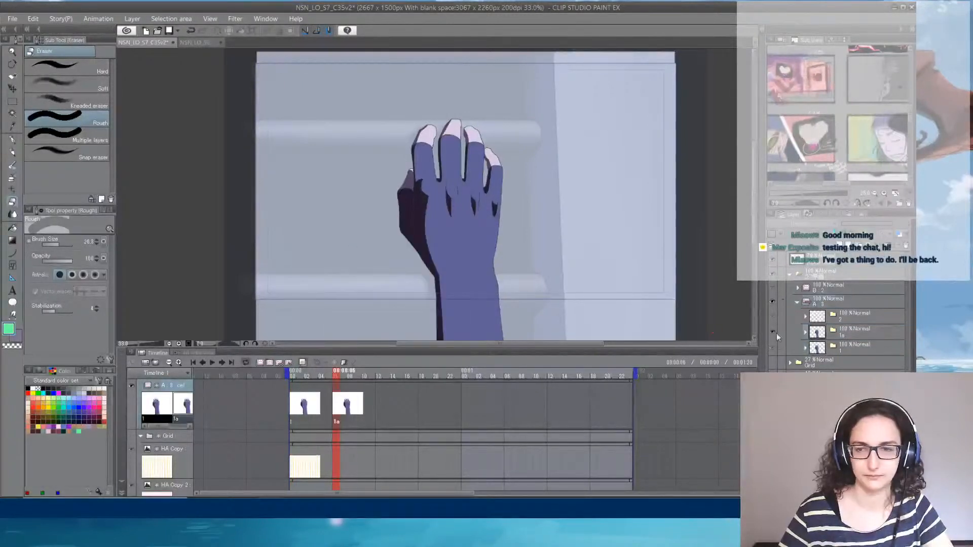
- Flatten the 1a cel folder into a single layer and move it out of folder A, below the BG Copy folder
{"action": "right_click", "coordinate": [852, 333]}
{"action": "left_click", "coordinate": [863, 289]}
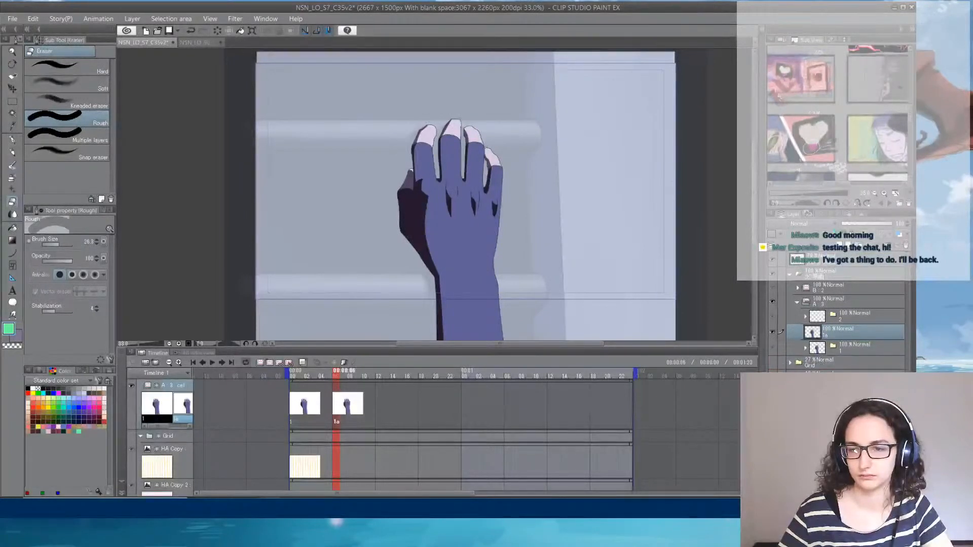
{"action": "left_click_drag", "start_coordinate": [852, 332], "coordinate": [849, 405]}
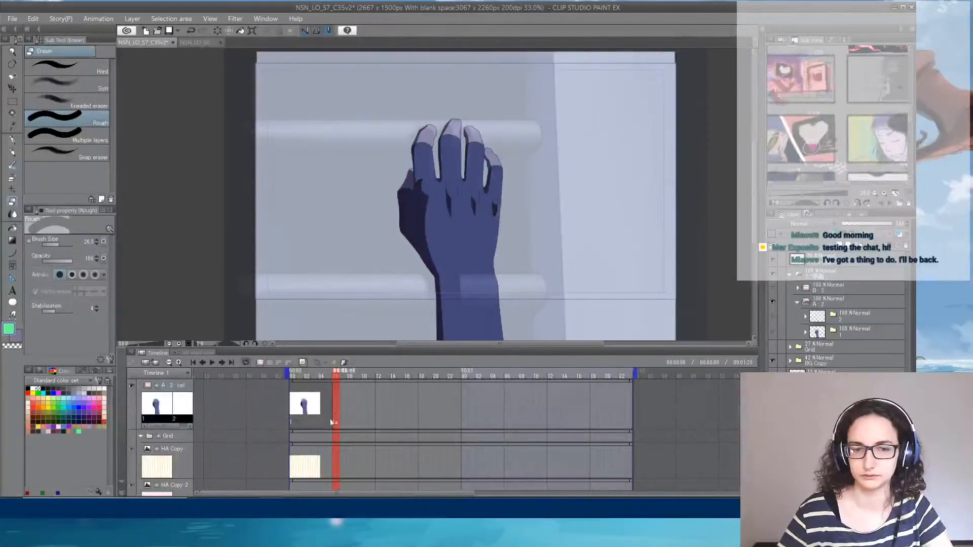
- Assign cel 2 to frame 6 of the animation folder A track, and duplicate that empty cel
{"action": "left_click", "coordinate": [290, 423]}
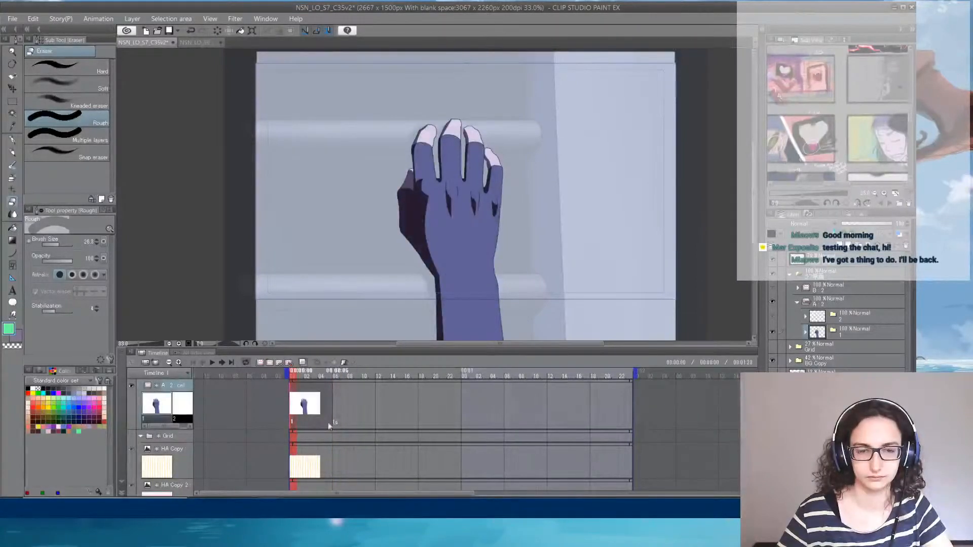
{"action": "left_click", "coordinate": [315, 417]}
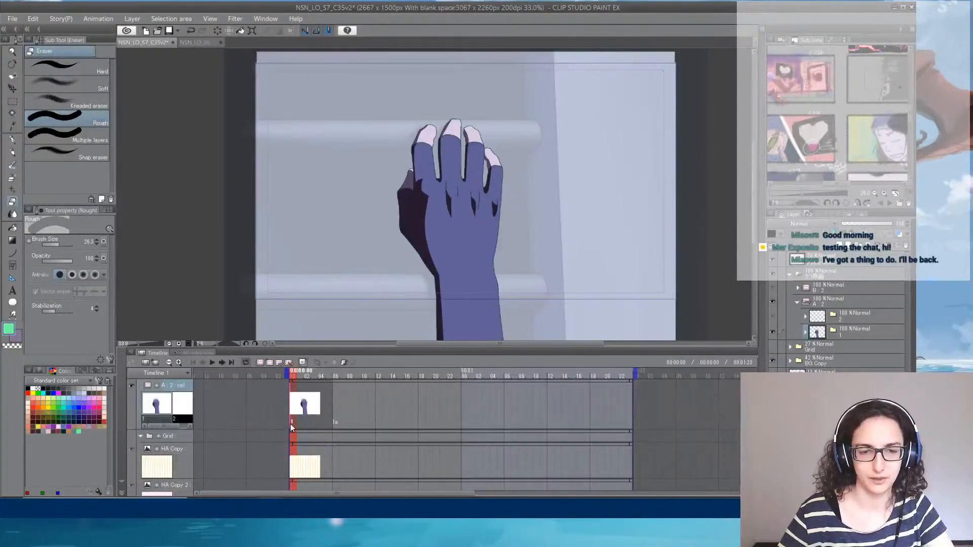
{"action": "right_click", "coordinate": [334, 425]}
{"action": "left_click", "coordinate": [348, 238]}
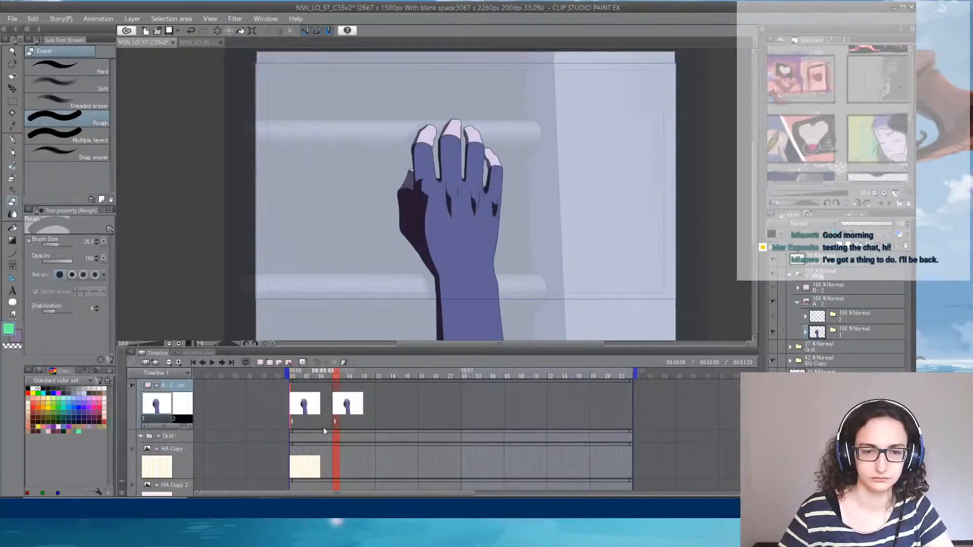
{"action": "right_click", "coordinate": [335, 421]}
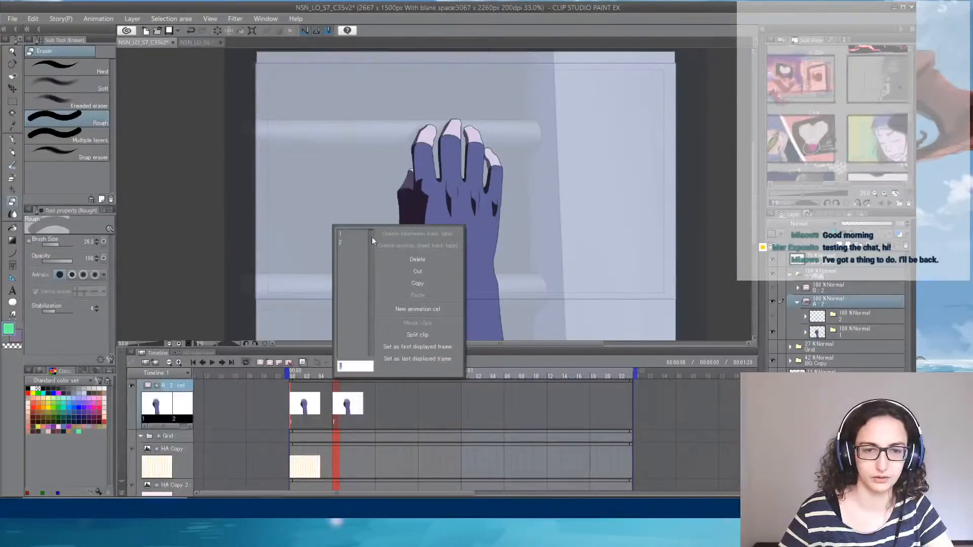
{"action": "left_click", "coordinate": [343, 243]}
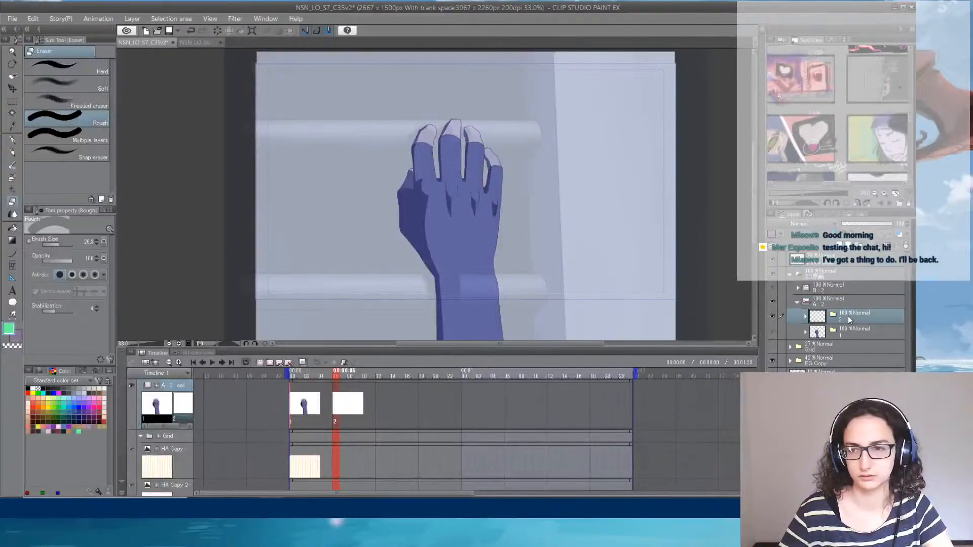
{"action": "key", "text": "ctrl+v"}
{"action": "left_click", "coordinate": [846, 334]}
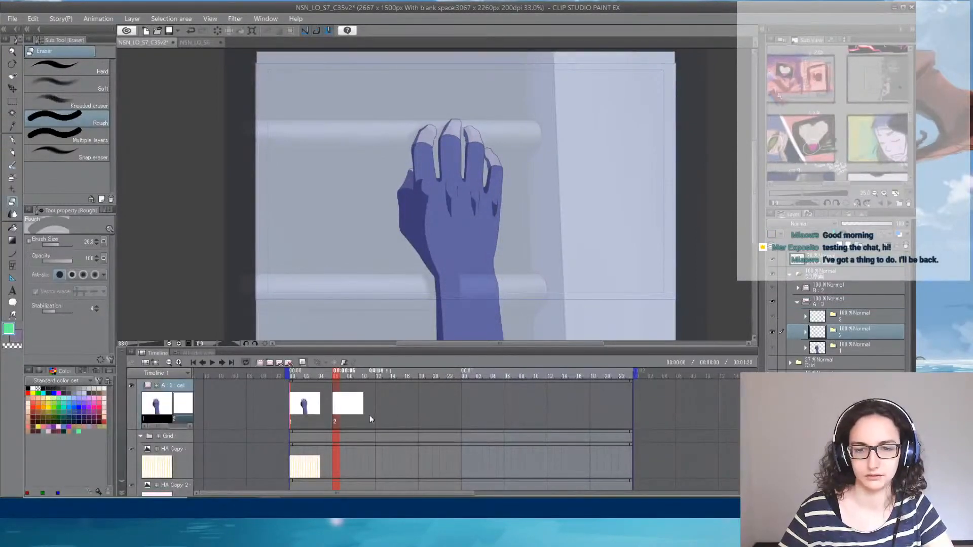
- Move the flattened hand reference layer straight up so the wrist reaches above the lower rung, and reduce its opacity
{"action": "left_click", "coordinate": [851, 401]}
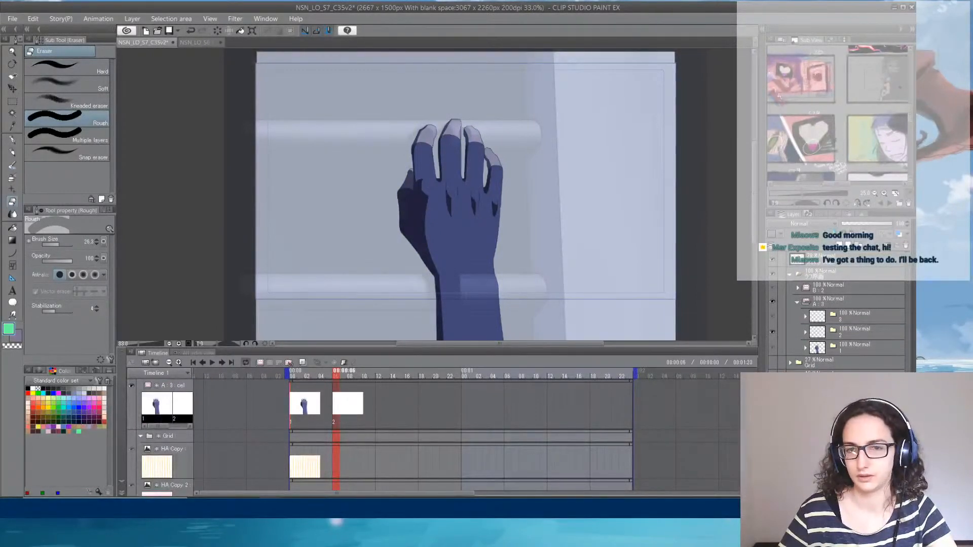
{"action": "key", "text": "ctrl+t"}
{"action": "left_click_drag", "start_coordinate": [478, 206], "coordinate": [475, 175]}
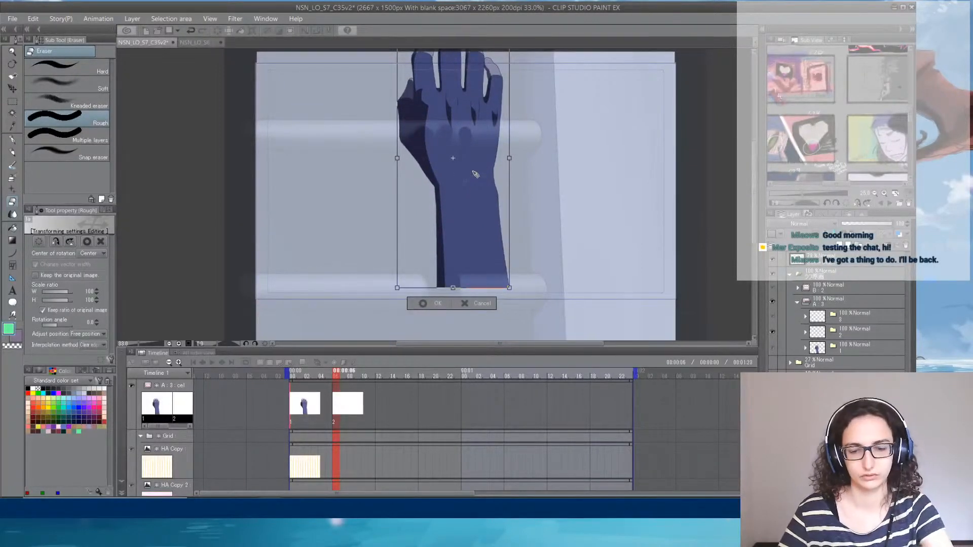
{"action": "key", "text": "Return"}
{"action": "left_click", "coordinate": [865, 225]}
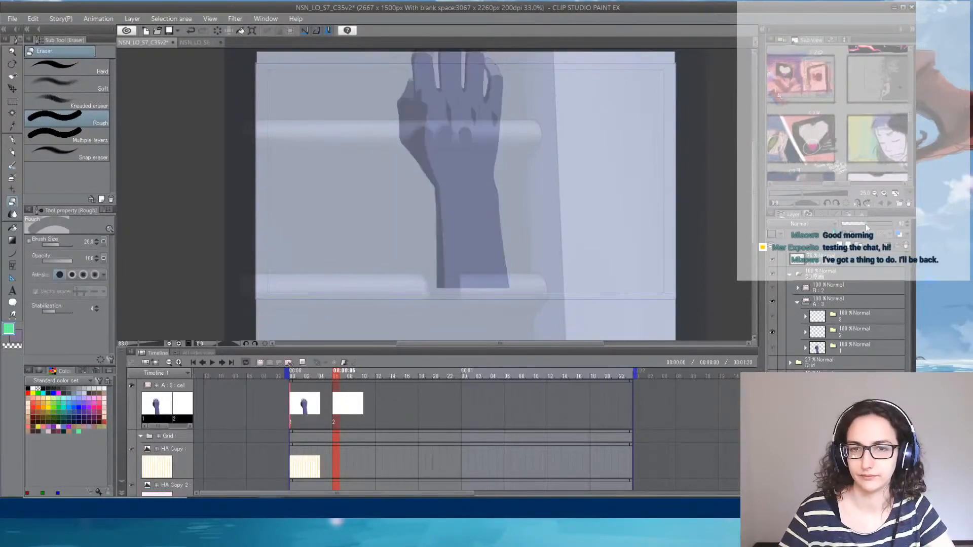
- Open the cel 2 folder and select the drawing layer beneath Red Copy
{"action": "left_click", "coordinate": [864, 331]}
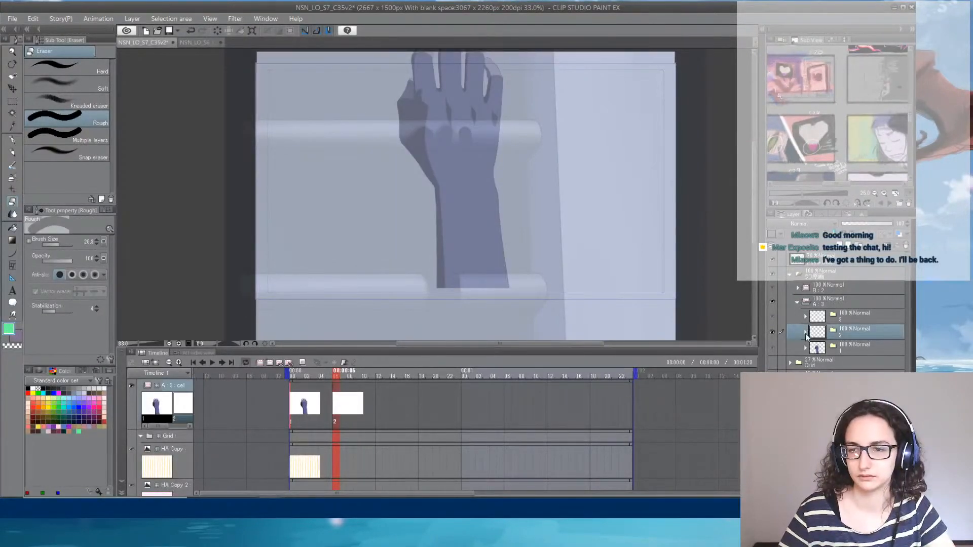
{"action": "left_click", "coordinate": [859, 367]}
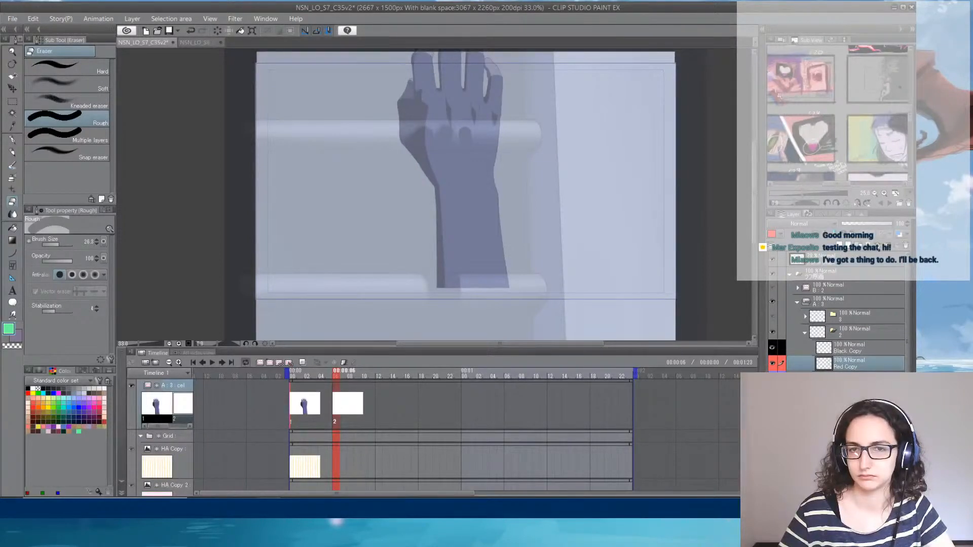
{"action": "left_click", "coordinate": [856, 379]}
- Set up the G-pen with a bright pink colour and a brush size of 3 for tracing the hand
{"action": "scroll", "coordinate": [525, 160], "scroll_direction": "up", "scroll_amount": 5}
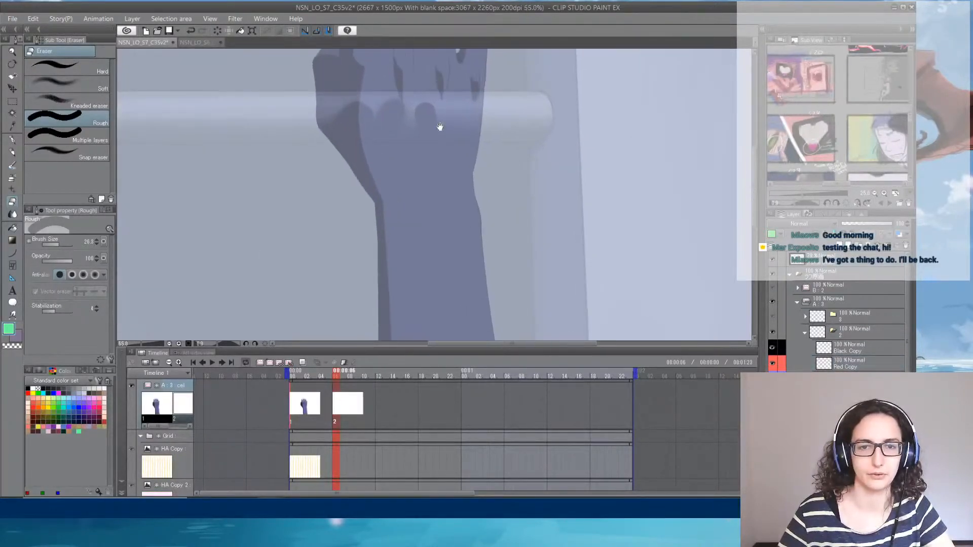
{"action": "left_click_drag", "start_coordinate": [439, 126], "coordinate": [460, 265]}
{"action": "scroll", "coordinate": [471, 256], "scroll_direction": "up", "scroll_amount": 2}
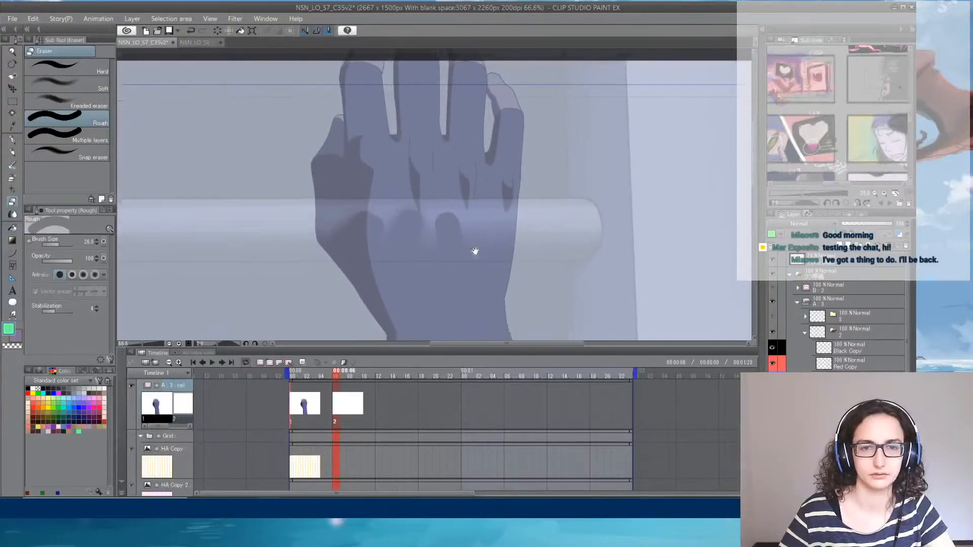
{"action": "left_click", "coordinate": [12, 140]}
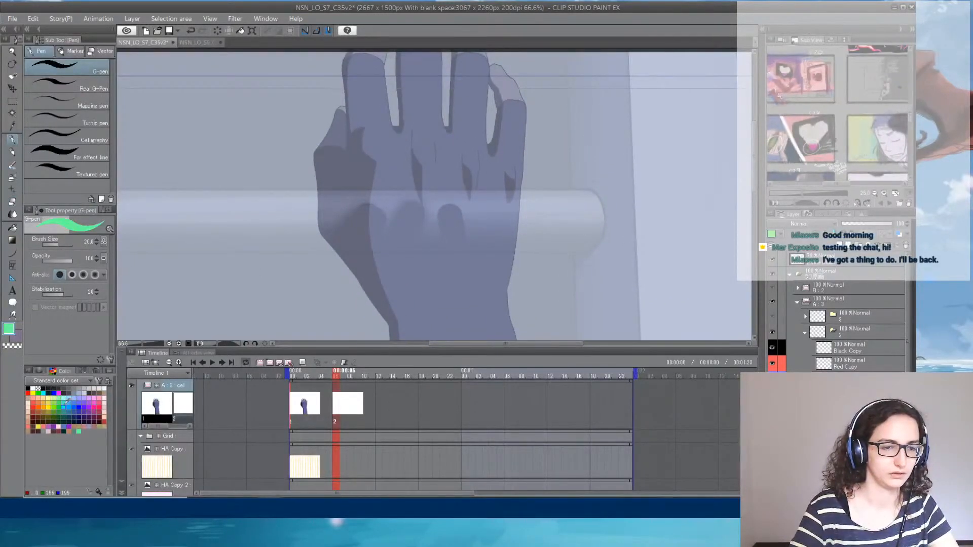
{"action": "left_click", "coordinate": [94, 407]}
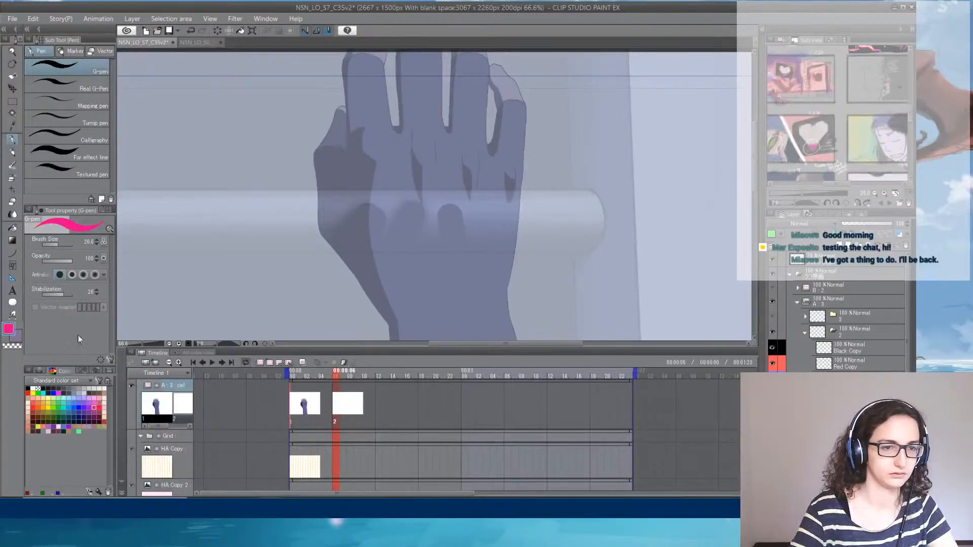
{"action": "left_click", "coordinate": [88, 243]}
{"action": "type", "text": "3"}
{"action": "key", "text": "Return"}
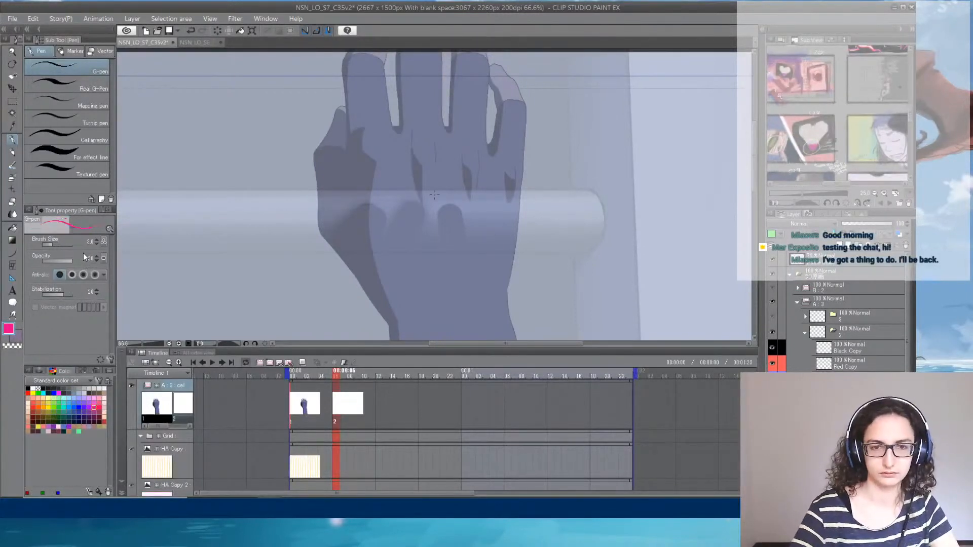
- Trace both edges of the forearm from the wrist down to the cut-off end of the reference
{"action": "left_click_drag", "start_coordinate": [438, 267], "coordinate": [416, 143]}
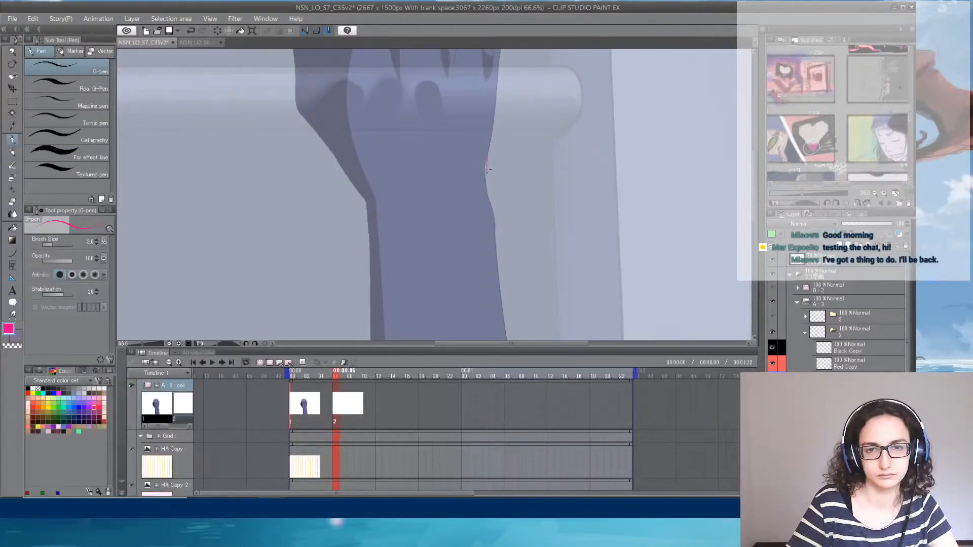
{"action": "left_click_drag", "start_coordinate": [487, 170], "coordinate": [494, 205]}
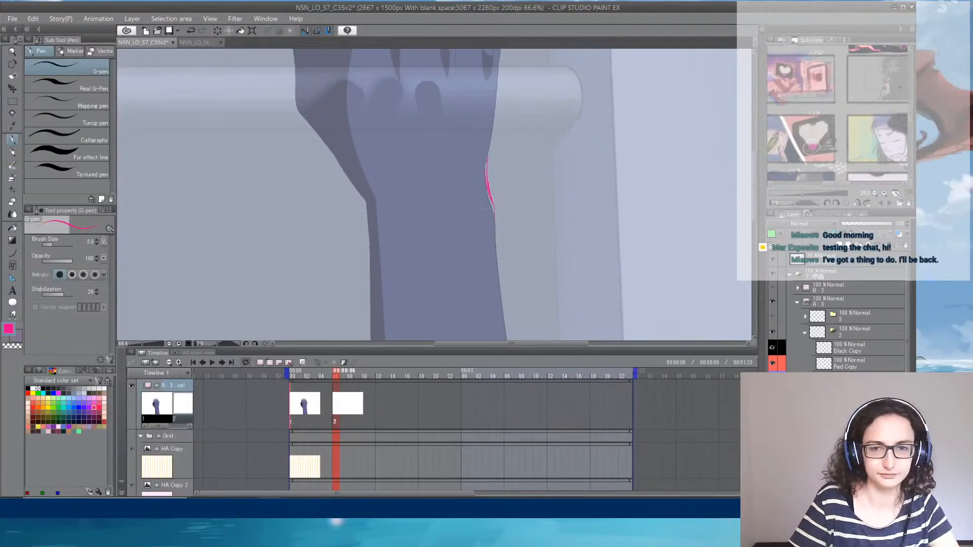
{"action": "left_click_drag", "start_coordinate": [495, 238], "coordinate": [495, 246]}
{"action": "mouse_move", "coordinate": [495, 247]}
{"action": "left_mouse_down"}
{"action": "mouse_move", "coordinate": [506, 204]}
{"action": "mouse_move", "coordinate": [499, 165]}
{"action": "left_mouse_up"}
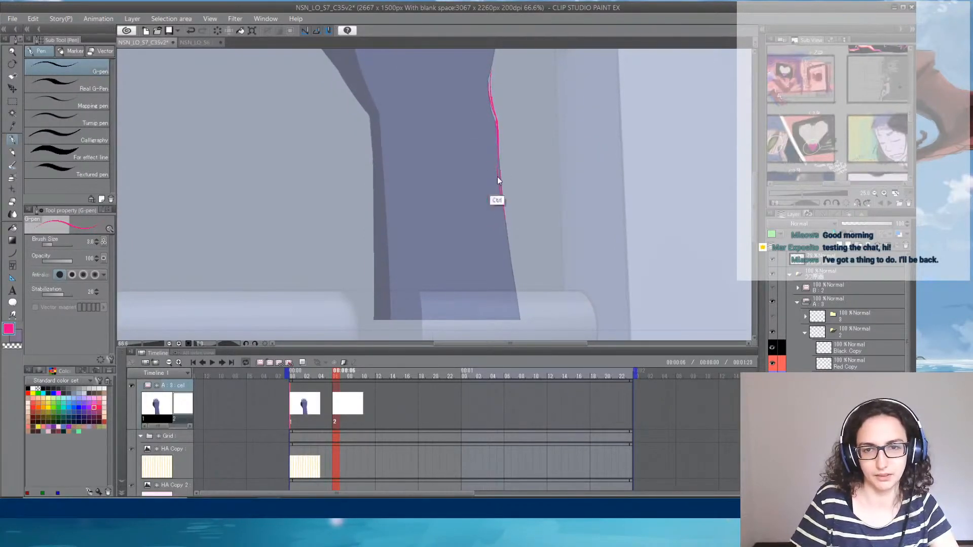
{"action": "key", "text": "ctrl+z"}
{"action": "left_click_drag", "start_coordinate": [501, 196], "coordinate": [520, 321]}
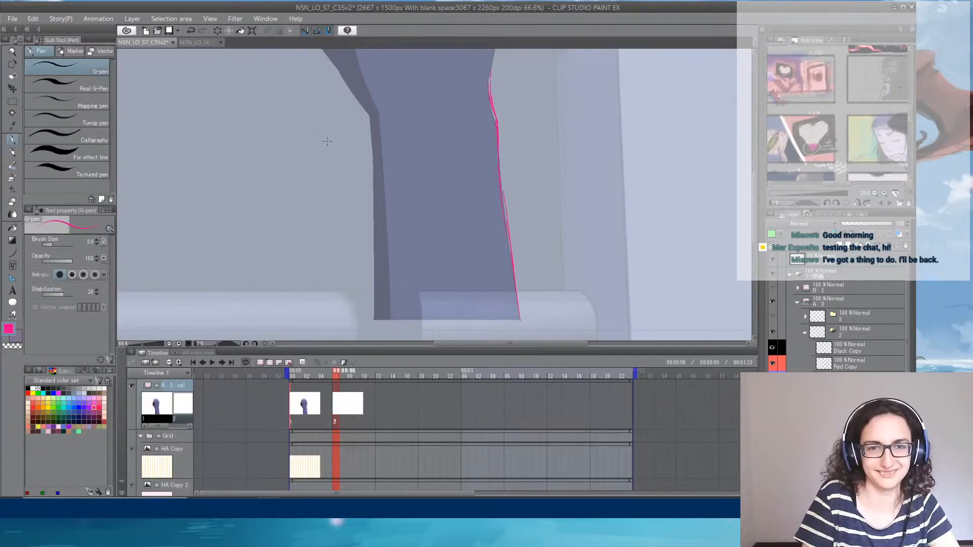
{"action": "left_click_drag", "start_coordinate": [368, 119], "coordinate": [373, 318]}
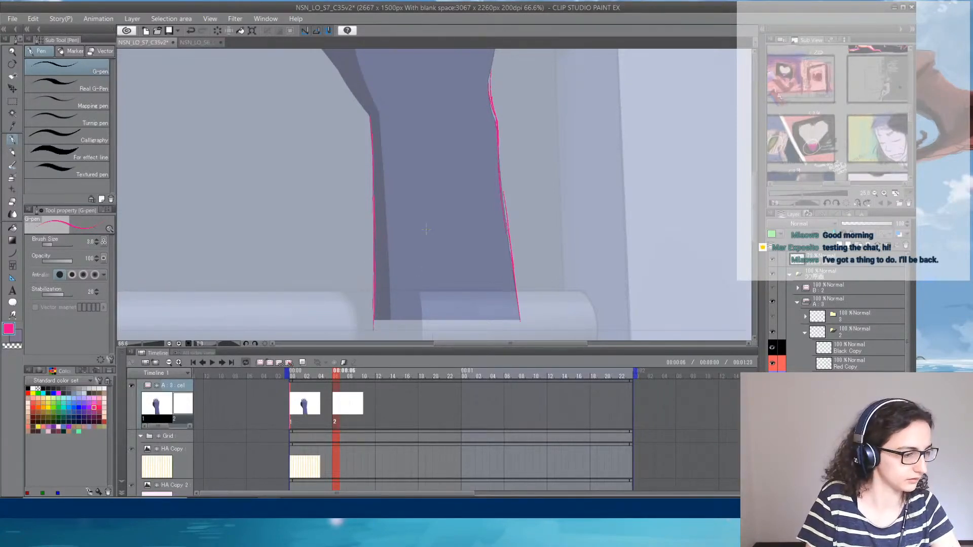
- Trace the palm's outer edge, carry the line across the knuckles, and curve it down the thumb side of the hand
{"action": "left_click_drag", "start_coordinate": [466, 177], "coordinate": [436, 298]}
{"action": "left_click_drag", "start_coordinate": [431, 231], "coordinate": [435, 274]}
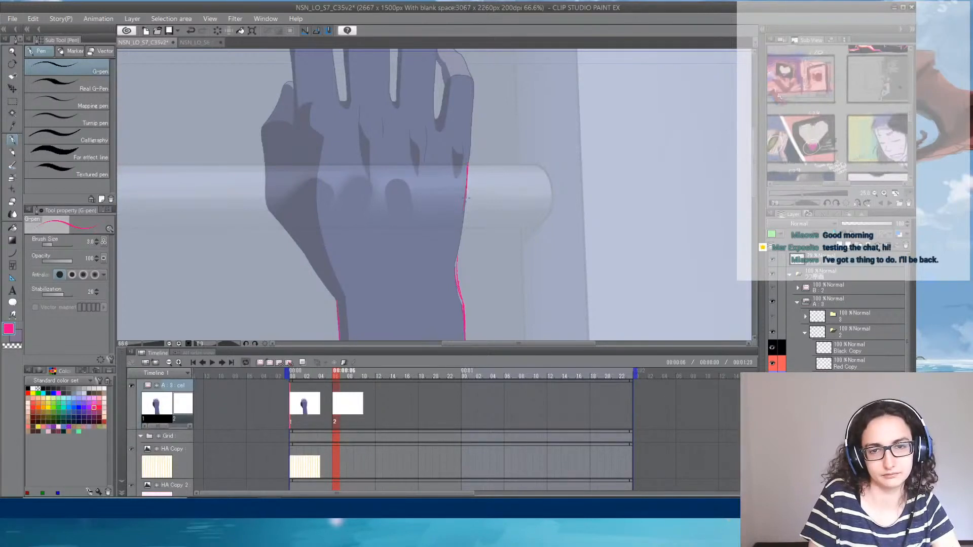
{"action": "left_click_drag", "start_coordinate": [467, 198], "coordinate": [459, 259]}
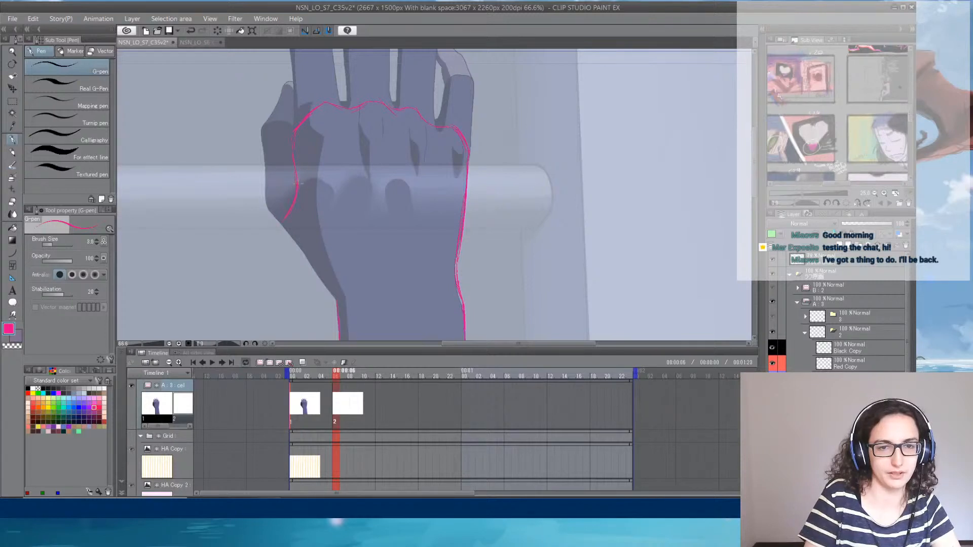
{"action": "left_click_drag", "start_coordinate": [364, 223], "coordinate": [354, 159]}
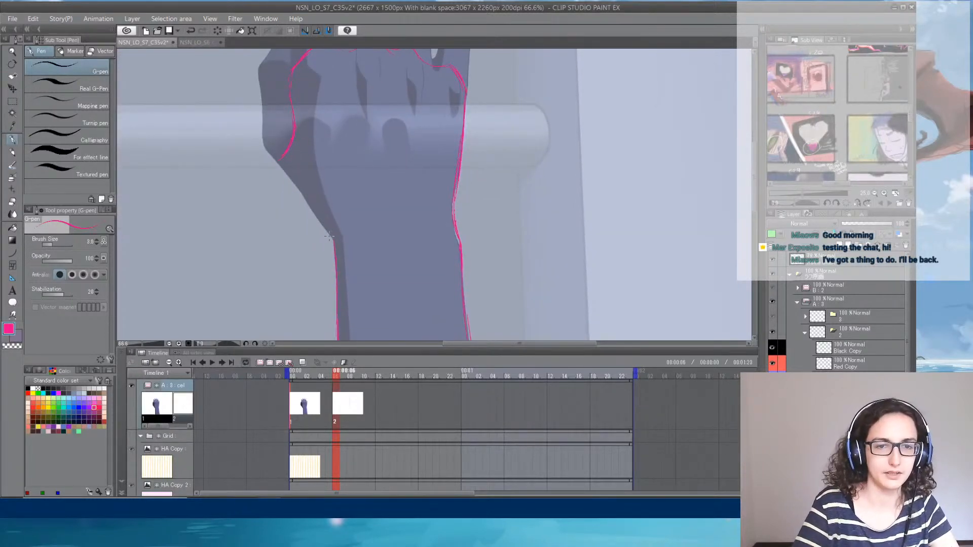
{"action": "left_click_drag", "start_coordinate": [327, 236], "coordinate": [246, 171]}
{"action": "left_click_drag", "start_coordinate": [276, 200], "coordinate": [252, 175]}
{"action": "key", "text": "ctrl+z"}
{"action": "key", "text": "ctrl+z"}
{"action": "key", "text": "ctrl+z"}
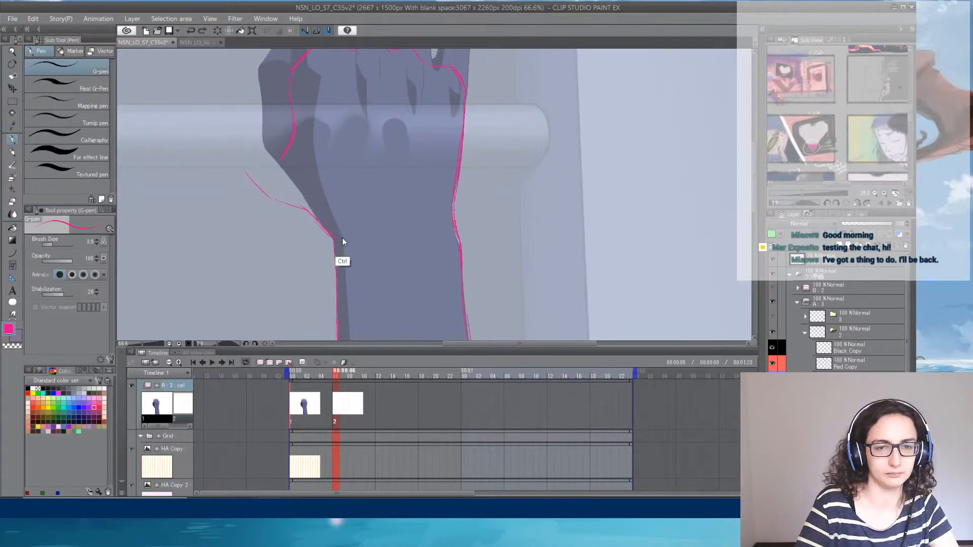
{"action": "key", "text": "ctrl+z"}
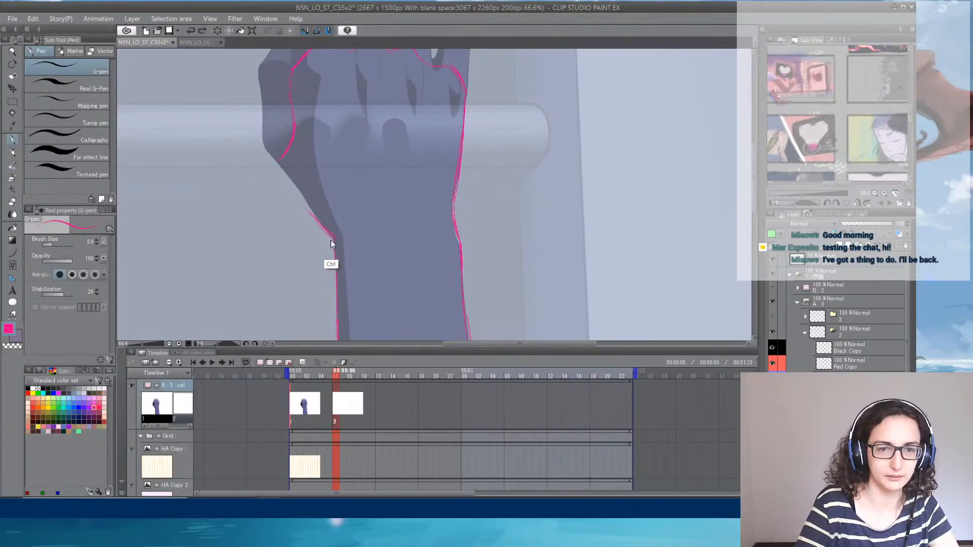
- Sketch the lower contour of the thumb base, sweeping outward from the wrist beyond the reference hand
{"action": "left_click_drag", "start_coordinate": [335, 237], "coordinate": [276, 203]}
{"action": "left_click_drag", "start_coordinate": [248, 174], "coordinate": [272, 198]}
{"action": "left_click_drag", "start_coordinate": [332, 234], "coordinate": [313, 227]}
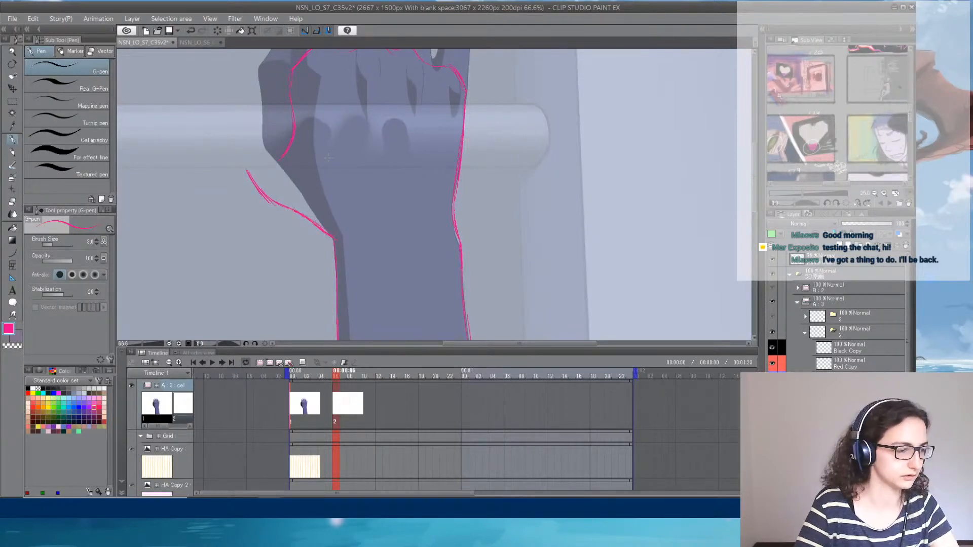
- Reinforce the inner curve between palm and thumb, and redraw the knuckle line slightly higher with rounder bumps
{"action": "left_click_drag", "start_coordinate": [367, 162], "coordinate": [382, 199]}
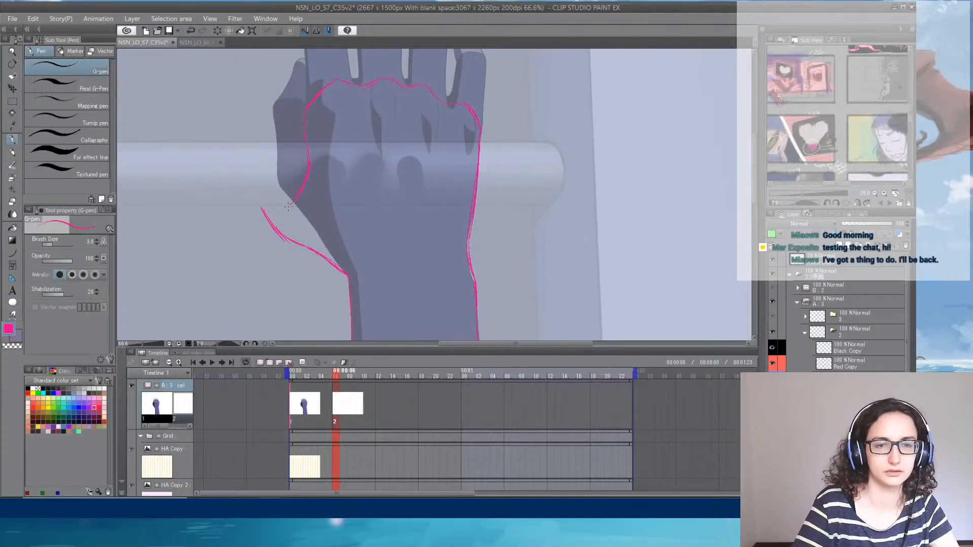
{"action": "key", "text": "ctrl+z"}
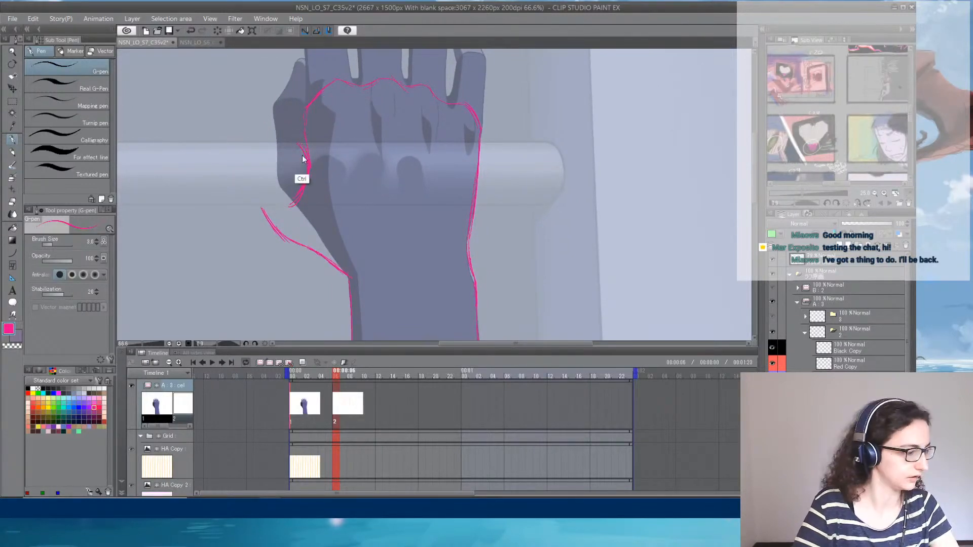
{"action": "left_click_drag", "start_coordinate": [309, 167], "coordinate": [303, 140]}
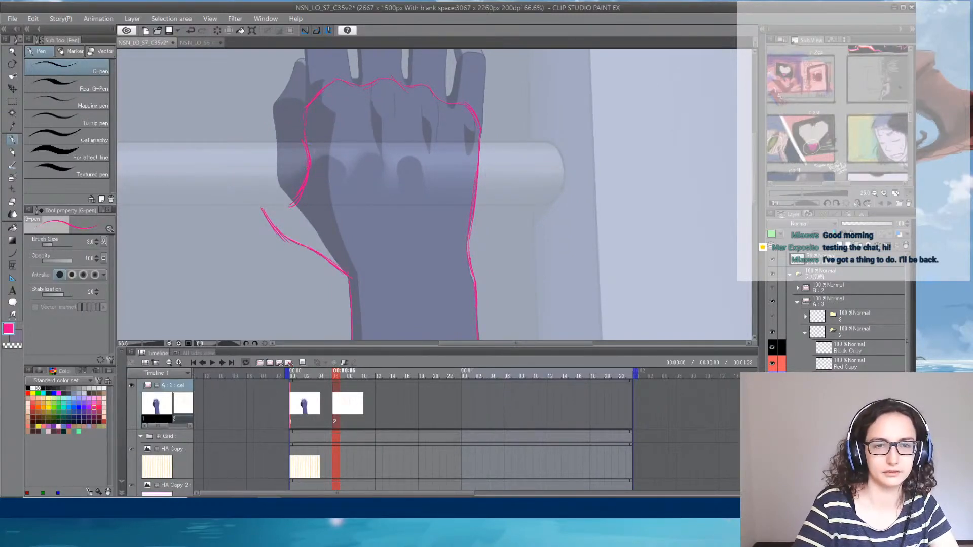
{"action": "mouse_move", "coordinate": [358, 113]}
{"action": "left_mouse_down"}
{"action": "mouse_move", "coordinate": [322, 109]}
{"action": "mouse_move", "coordinate": [351, 136]}
{"action": "left_mouse_up"}
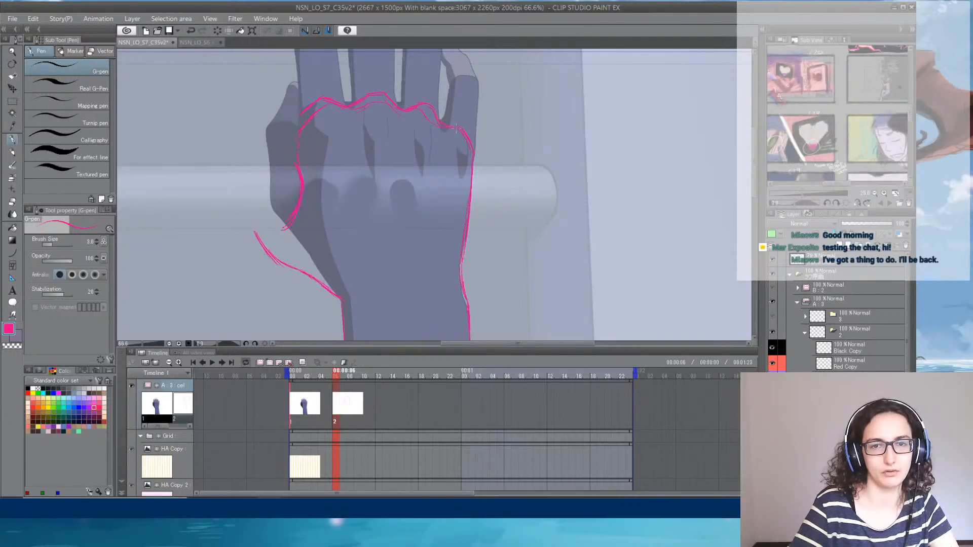
- Erase the old lower knuckle line and index-side contour, and draw a wider index-side edge from the knuckles
{"action": "left_click", "coordinate": [12, 201]}
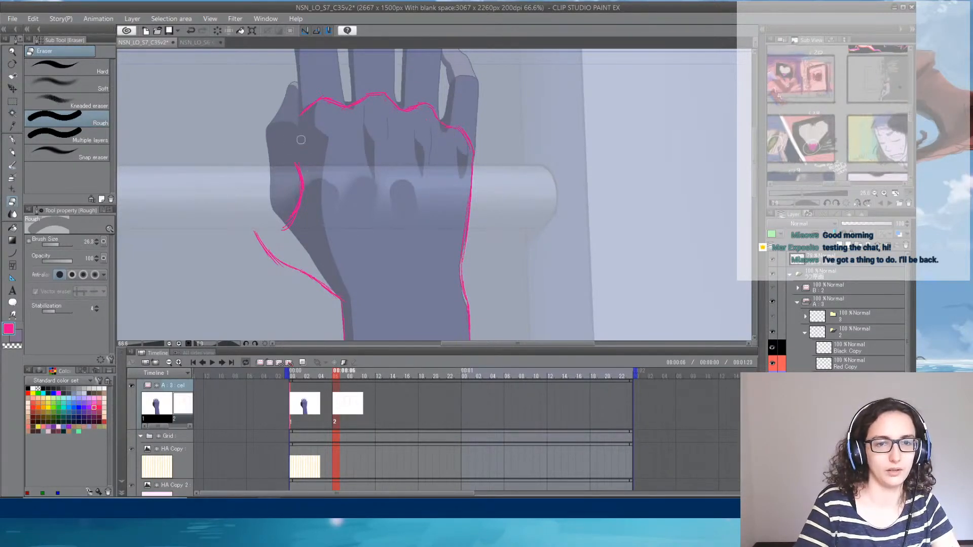
{"action": "left_click", "coordinate": [16, 137]}
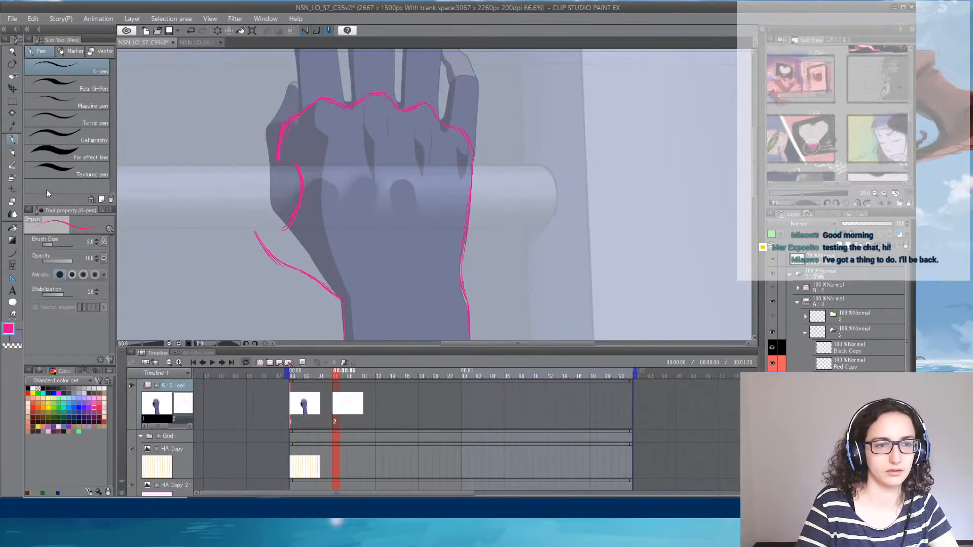
{"action": "key", "text": "e"}
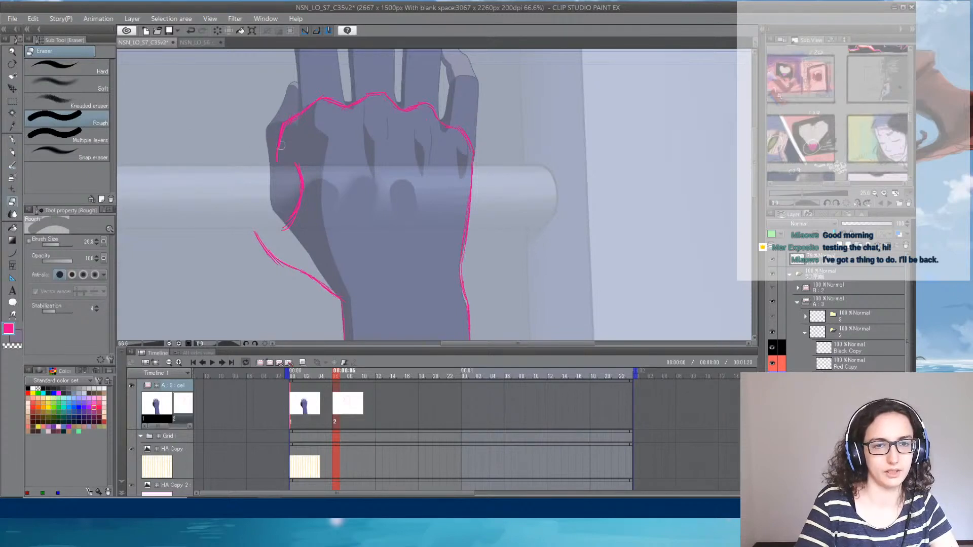
{"action": "left_click", "coordinate": [13, 139]}
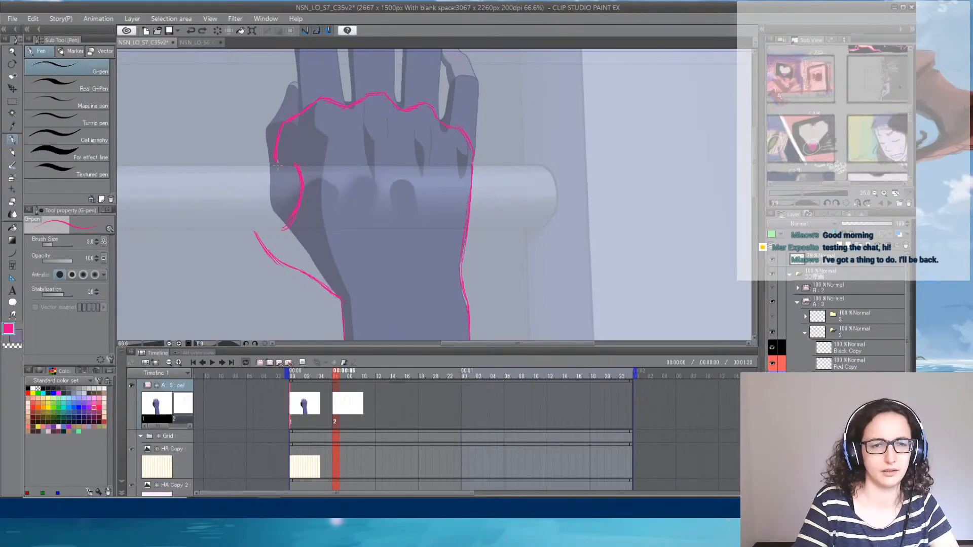
- Join the index-side edge to the inner curve, close off the end of the thumb base, and erase the excess line there
{"action": "left_click_drag", "start_coordinate": [278, 166], "coordinate": [295, 165]}
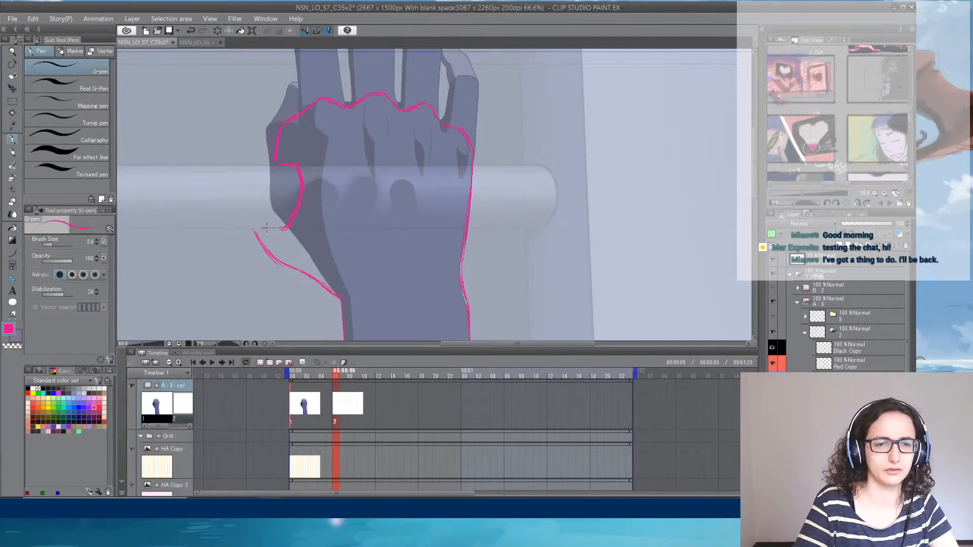
{"action": "left_click_drag", "start_coordinate": [255, 229], "coordinate": [273, 258]}
{"action": "key", "text": "ctrl+z"}
{"action": "key", "text": "e"}
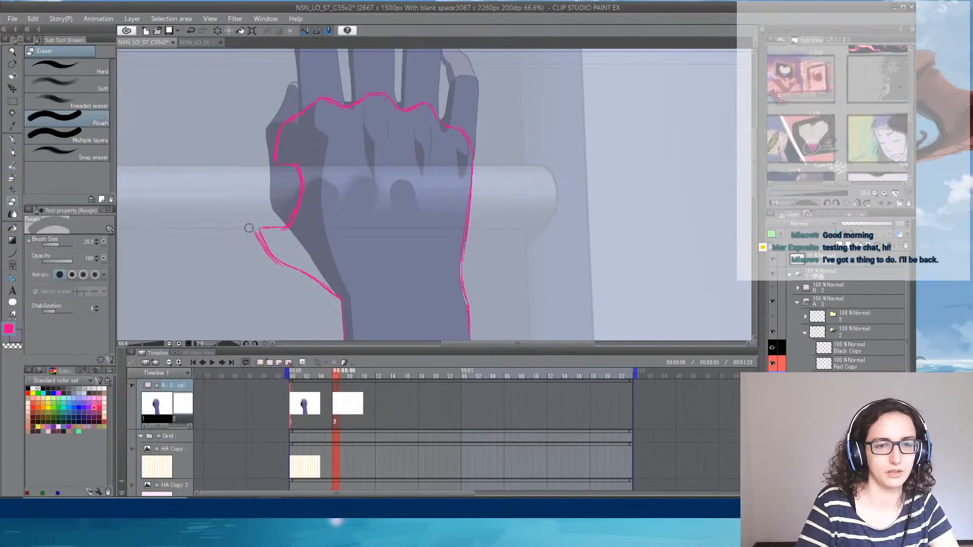
- Extend the little-finger-side forearm contour past the lower rung down to the canvas edge with the G-pen
{"action": "left_click", "coordinate": [12, 139]}
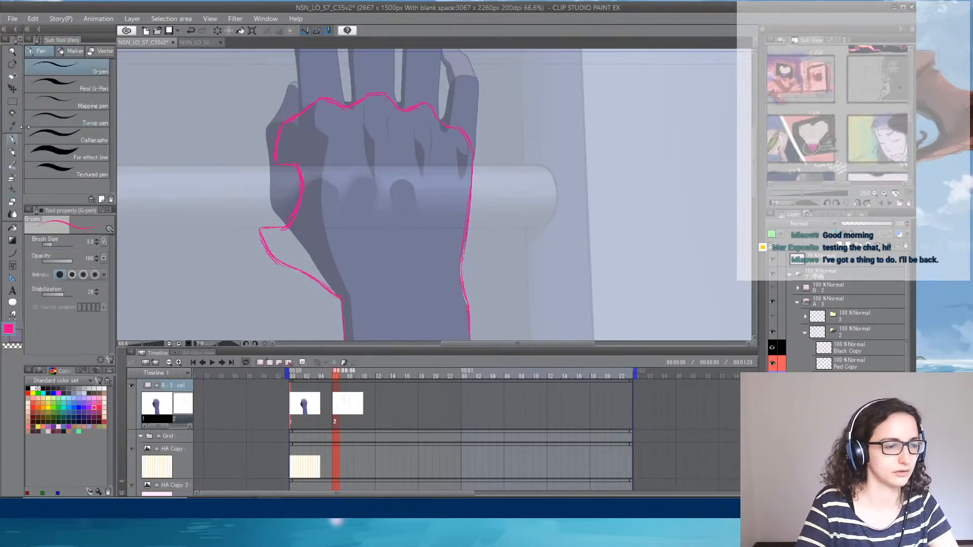
{"action": "mouse_move", "coordinate": [458, 215]}
{"action": "left_mouse_down"}
{"action": "mouse_move", "coordinate": [406, 165]}
{"action": "mouse_move", "coordinate": [440, 161]}
{"action": "mouse_move", "coordinate": [464, 88]}
{"action": "left_mouse_up"}
{"action": "left_click_drag", "start_coordinate": [449, 195], "coordinate": [419, 109]}
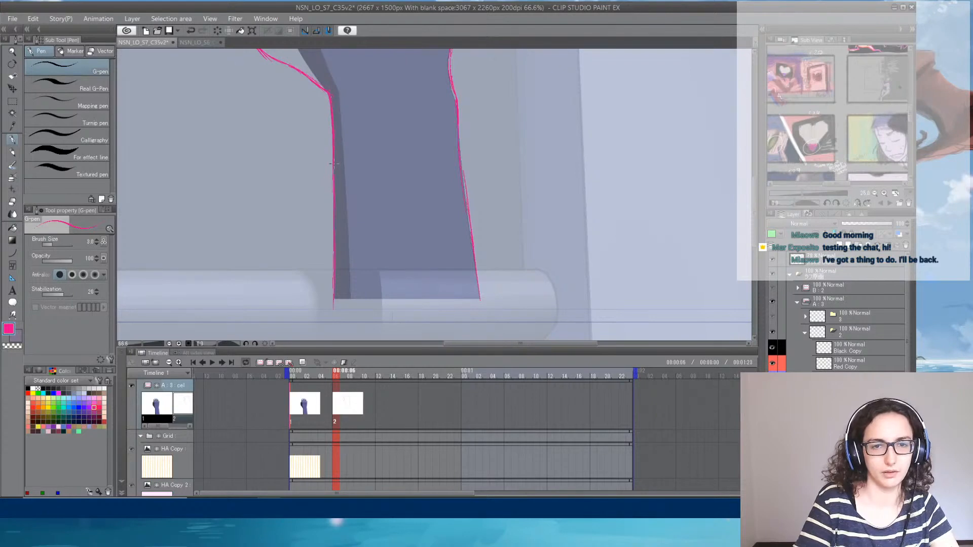
{"action": "left_click_drag", "start_coordinate": [487, 265], "coordinate": [478, 98]}
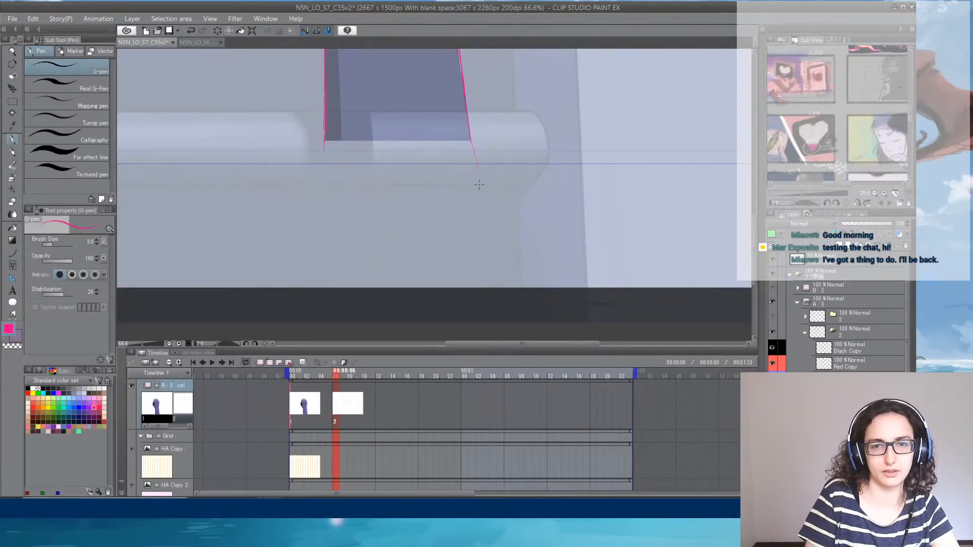
{"action": "key", "text": "ctrl+z"}
{"action": "left_click_drag", "start_coordinate": [470, 136], "coordinate": [480, 213]}
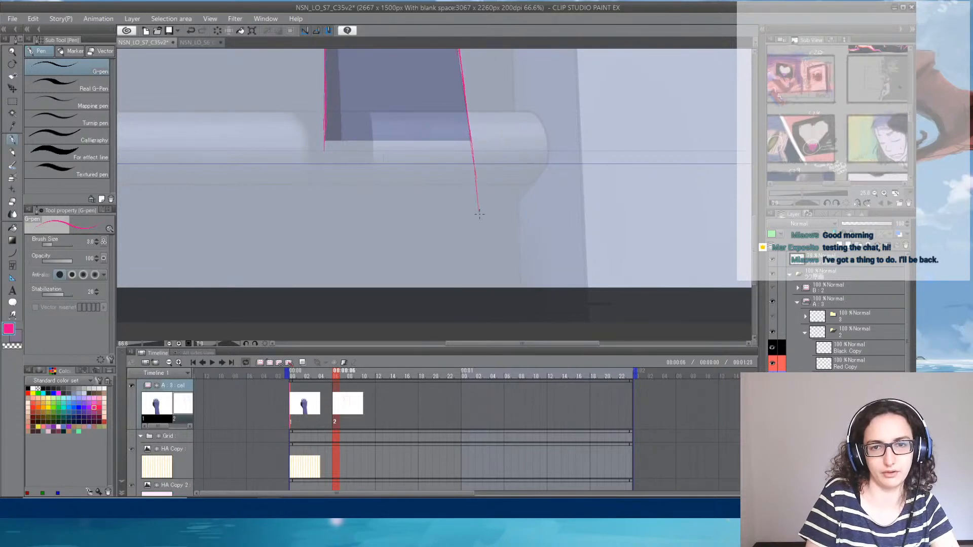
{"action": "left_click_drag", "start_coordinate": [474, 161], "coordinate": [488, 287]}
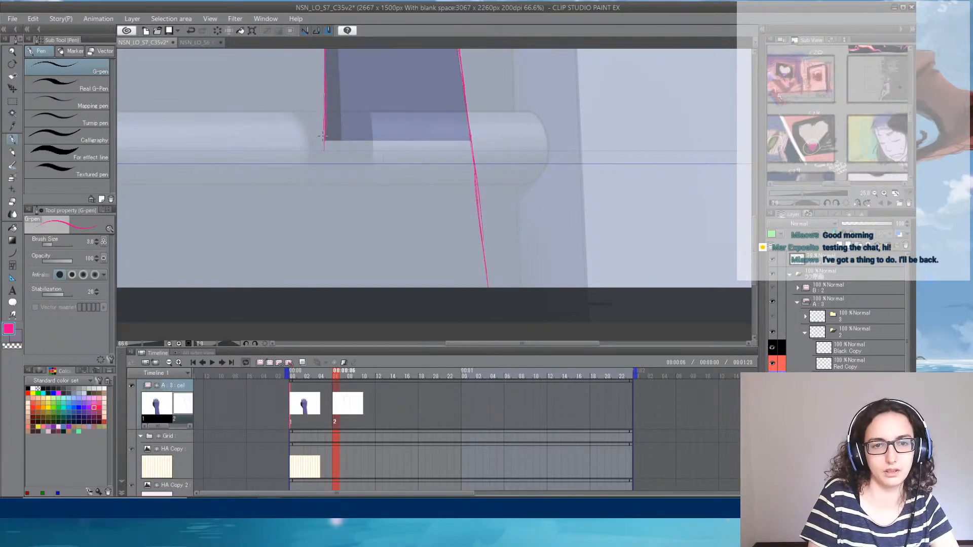
- Extend the thumb-side forearm contour past the lower rung down to the canvas edge
{"action": "left_click_drag", "start_coordinate": [323, 135], "coordinate": [326, 239]}
{"action": "left_click_drag", "start_coordinate": [326, 204], "coordinate": [330, 263]}
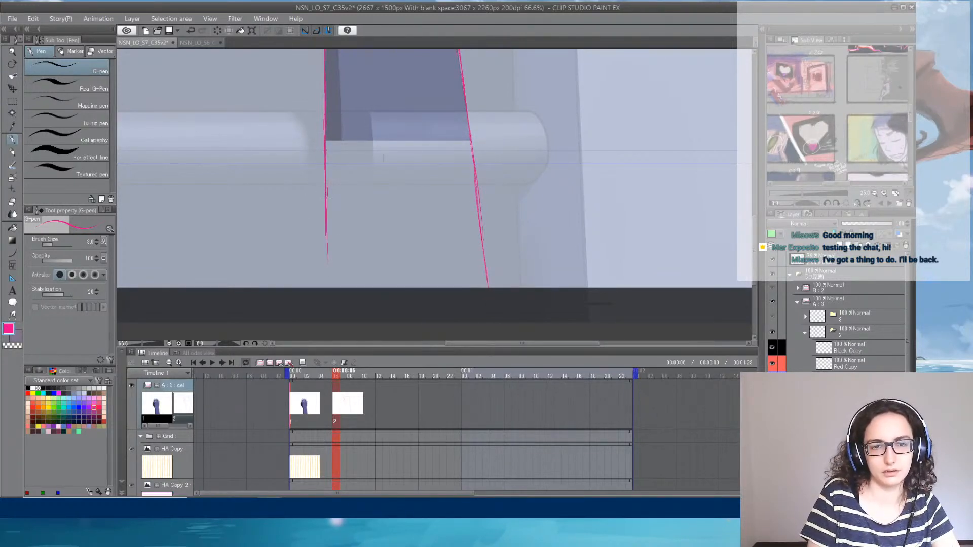
{"action": "left_click_drag", "start_coordinate": [326, 228], "coordinate": [331, 287]}
{"action": "left_click_drag", "start_coordinate": [324, 236], "coordinate": [329, 286]}
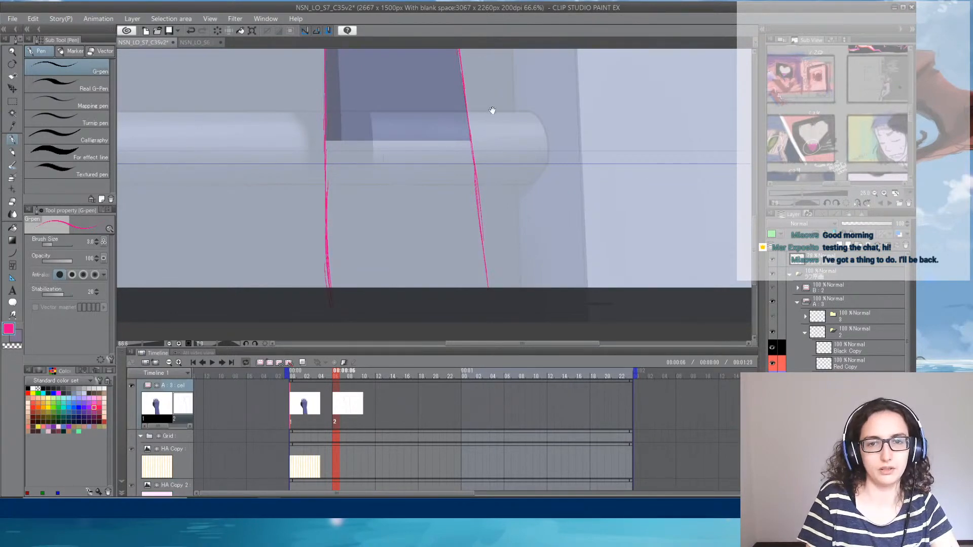
- Sketch a dark magenta shadow at the end of the thumb base, and try a shadow line beneath the knuckles
{"action": "mouse_move", "coordinate": [492, 110]}
{"action": "left_mouse_down"}
{"action": "mouse_move", "coordinate": [465, 174]}
{"action": "mouse_move", "coordinate": [469, 245]}
{"action": "left_mouse_up"}
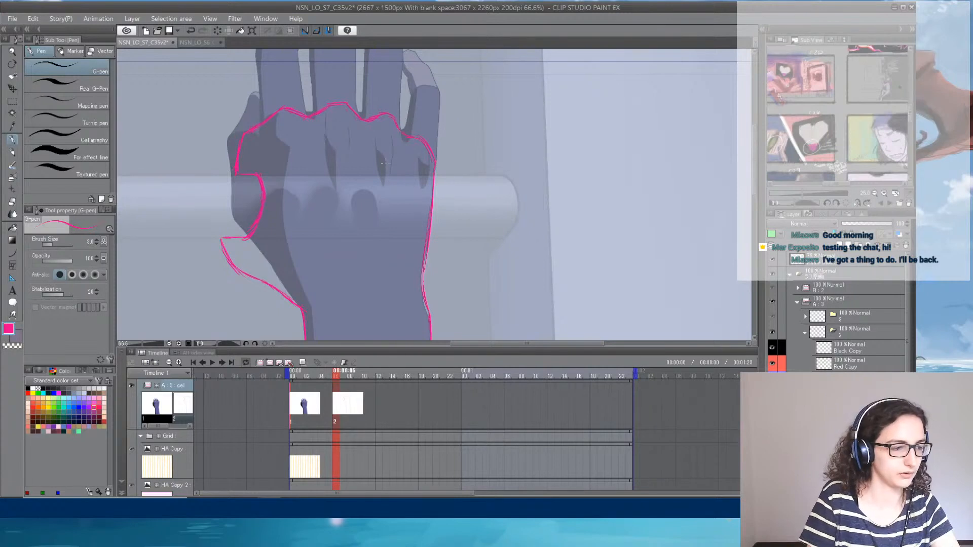
{"action": "left_click_drag", "start_coordinate": [383, 161], "coordinate": [340, 169]}
{"action": "scroll", "coordinate": [328, 170], "scroll_direction": "down", "scroll_amount": 4}
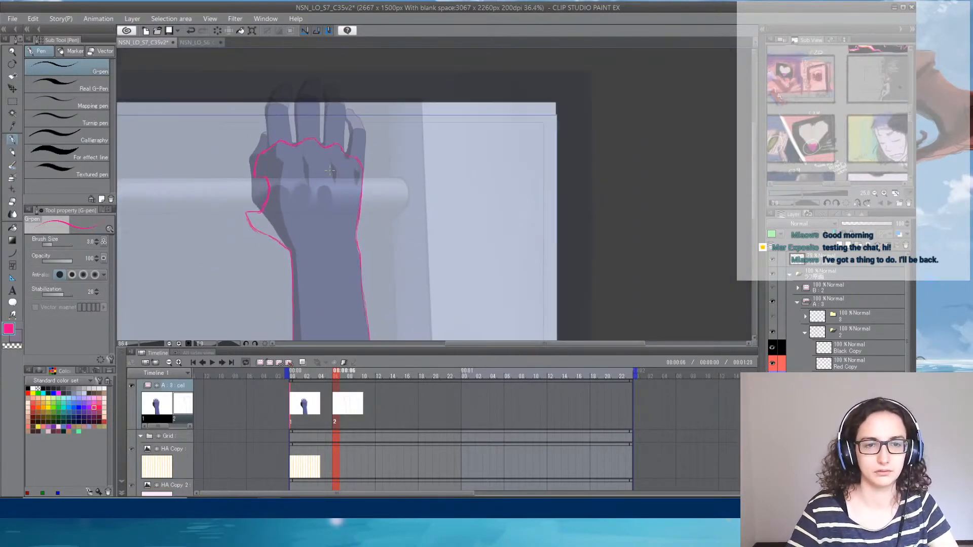
{"action": "left_click_drag", "start_coordinate": [405, 208], "coordinate": [423, 144]}
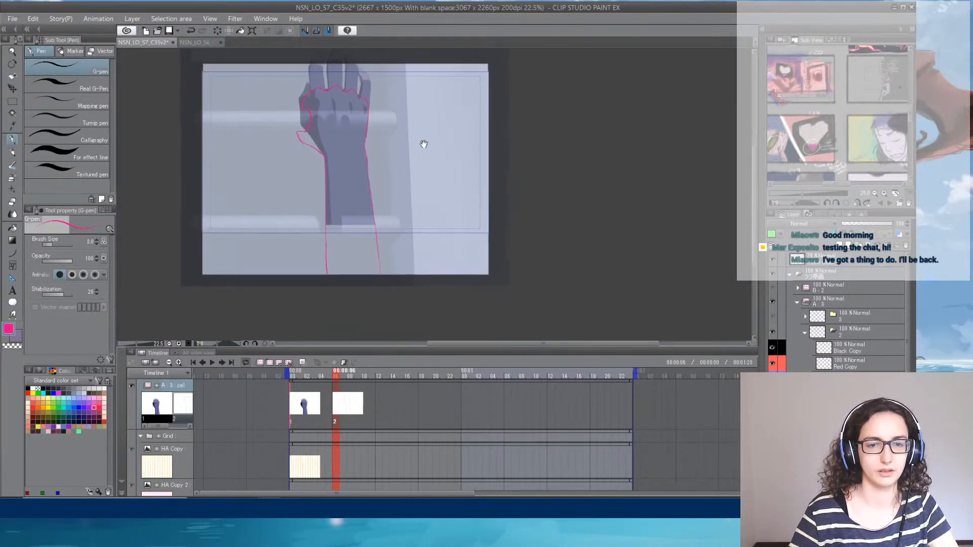
{"action": "scroll", "coordinate": [348, 104], "scroll_direction": "up", "scroll_amount": 2}
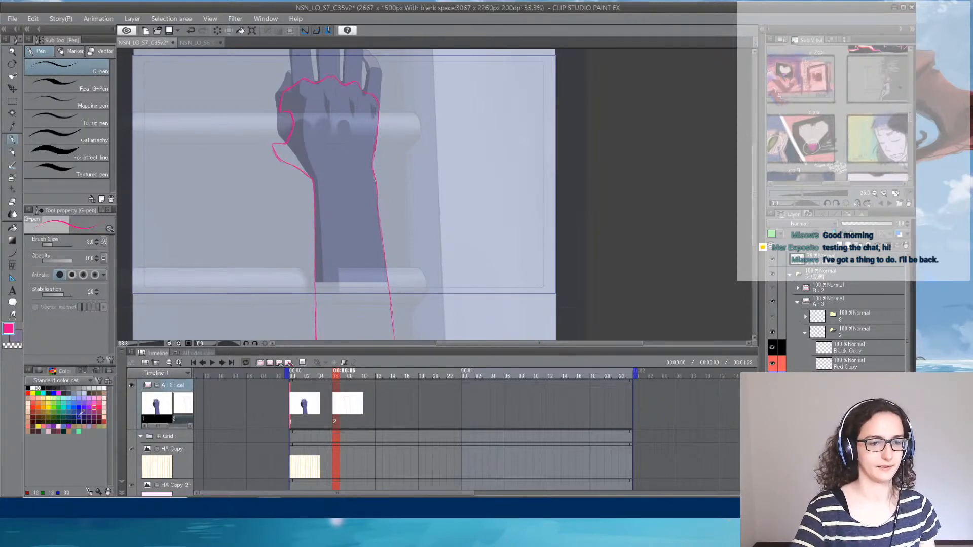
{"action": "left_click", "coordinate": [94, 417]}
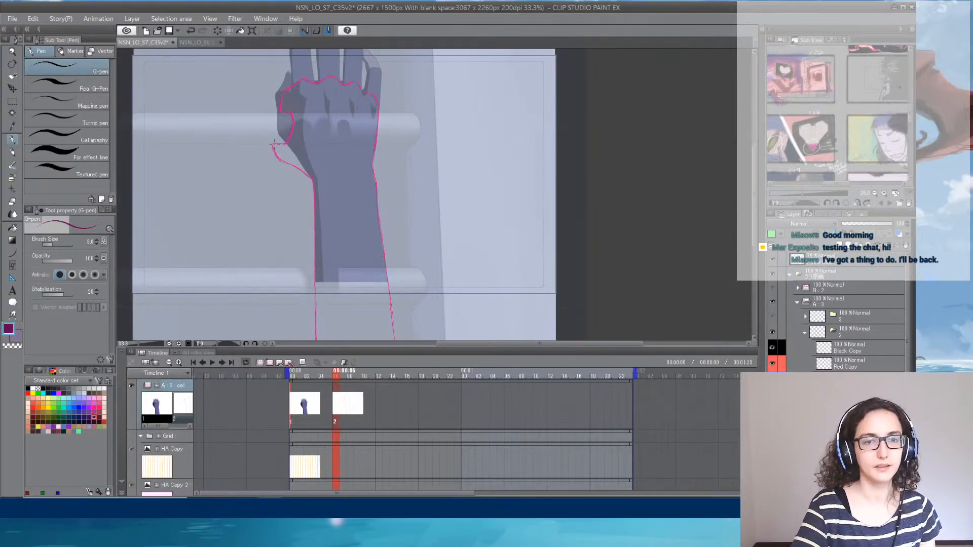
{"action": "left_click_drag", "start_coordinate": [273, 146], "coordinate": [277, 157]}
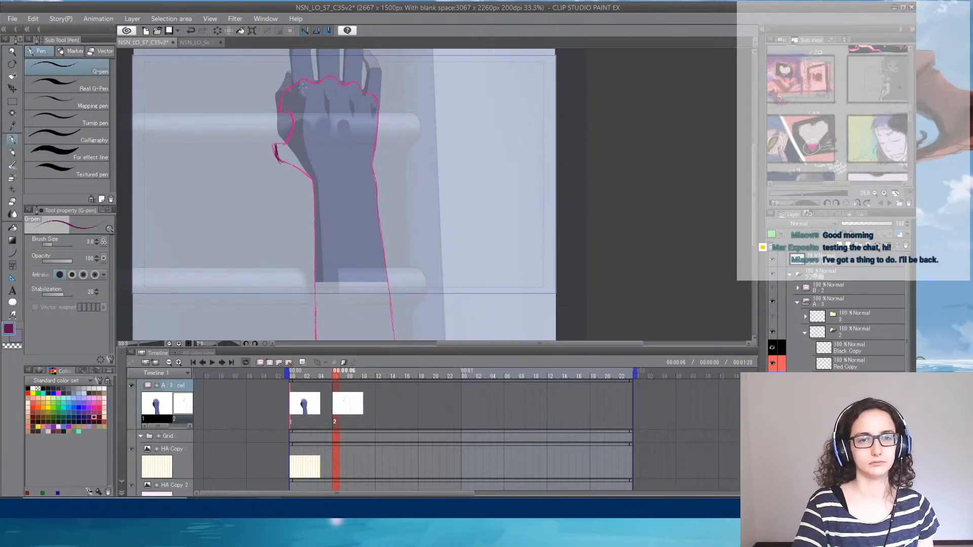
{"action": "left_click_drag", "start_coordinate": [297, 88], "coordinate": [311, 84]}
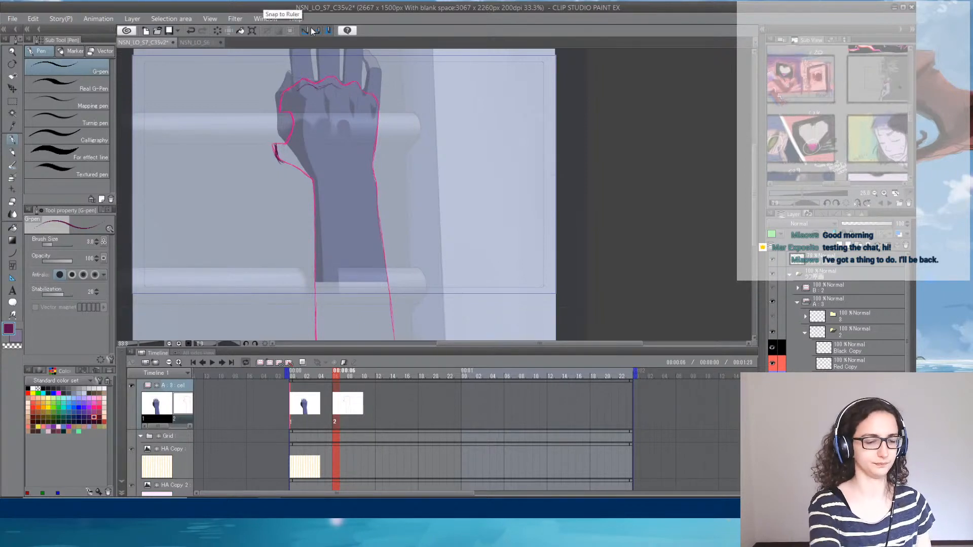
{"action": "key", "text": "ctrl+z"}
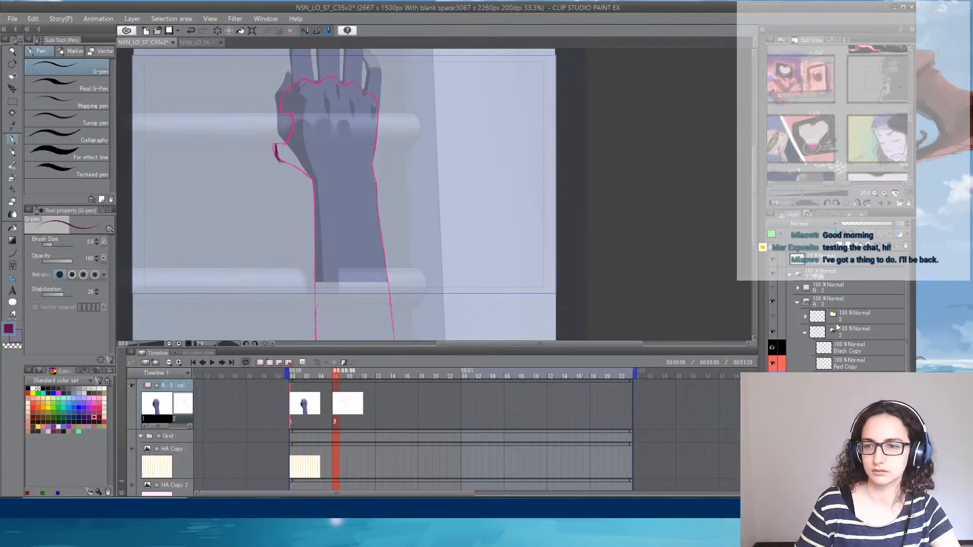
- Lower the rough sketch's opacity, and set up the Black Copy layer with dark teal for inking the hand
{"action": "left_click", "coordinate": [866, 223]}
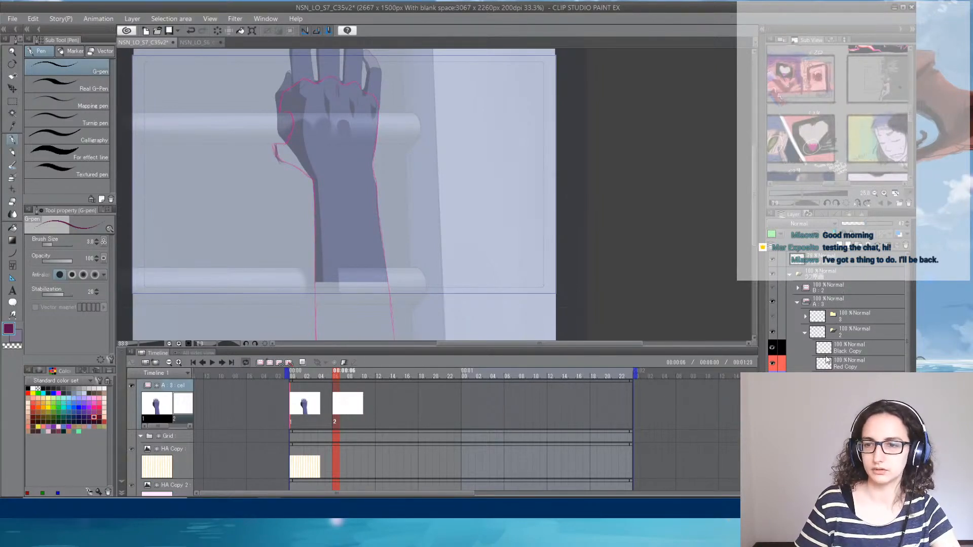
{"action": "left_click", "coordinate": [841, 348]}
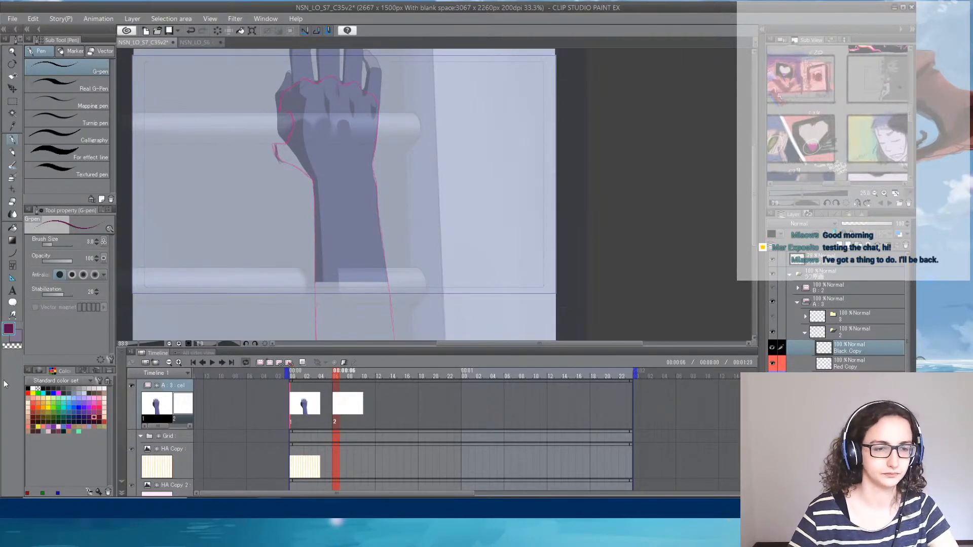
{"action": "left_click", "coordinate": [64, 431]}
{"action": "scroll", "coordinate": [283, 163], "scroll_direction": "up", "scroll_amount": 2}
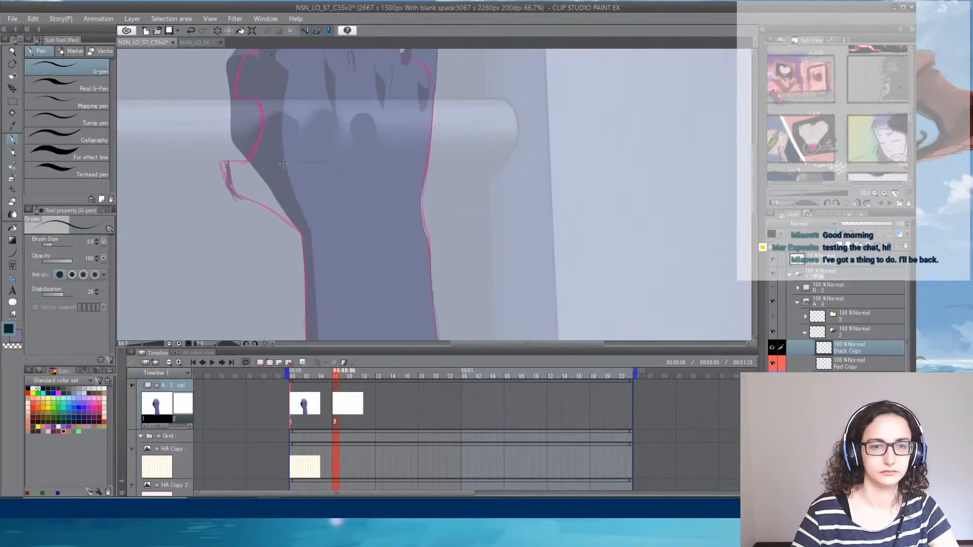
{"action": "scroll", "coordinate": [283, 163], "scroll_direction": "up", "scroll_amount": 2}
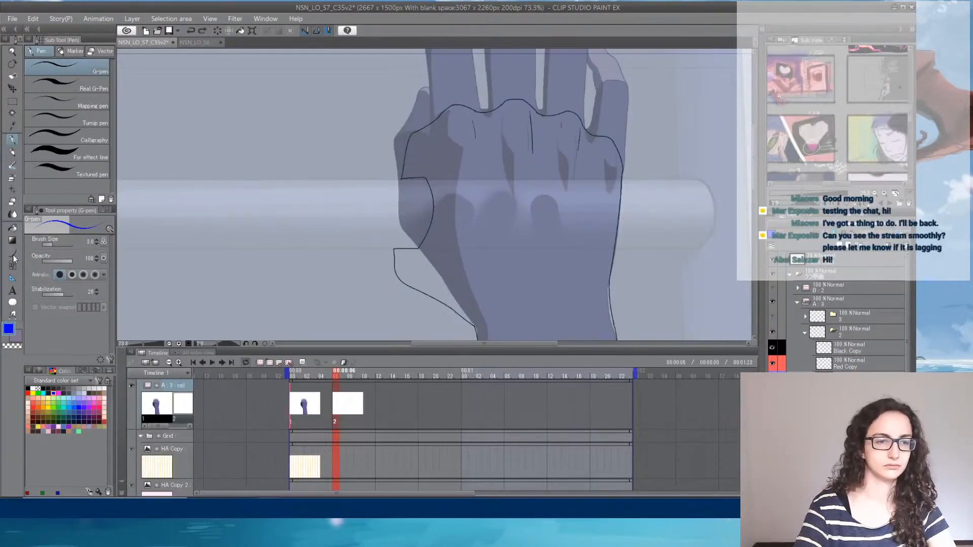
- Draw a blue shadow boundary from the index knuckle down the back of the hand to the wrist with the Curve tool
{"action": "left_click", "coordinate": [13, 253]}
{"action": "mouse_move", "coordinate": [448, 108]}
{"action": "left_mouse_down"}
{"action": "mouse_move", "coordinate": [466, 139]}
{"action": "mouse_move", "coordinate": [503, 323]}
{"action": "left_mouse_up"}
{"action": "left_click", "coordinate": [466, 138]}
{"action": "left_click", "coordinate": [491, 260]}
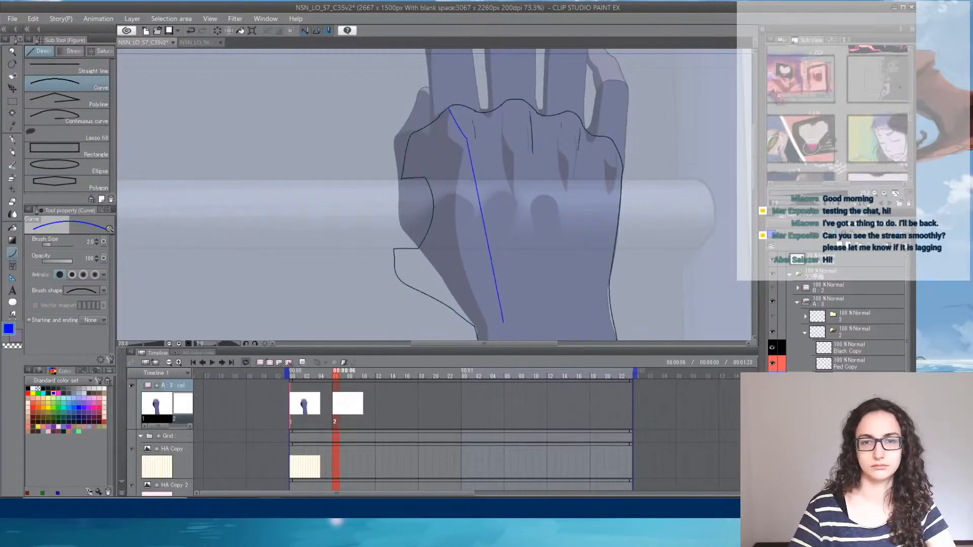
- Outline pointed shadow shapes below the middle and ring knuckles with blue curves
{"action": "left_click_drag", "start_coordinate": [506, 120], "coordinate": [527, 132]}
{"action": "key", "text": "Escape"}
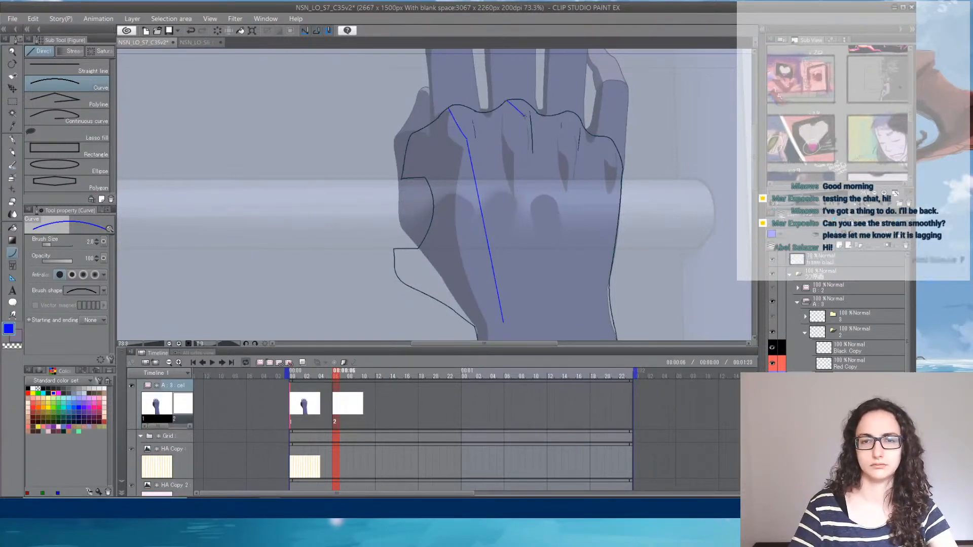
{"action": "left_click_drag", "start_coordinate": [507, 100], "coordinate": [530, 167]}
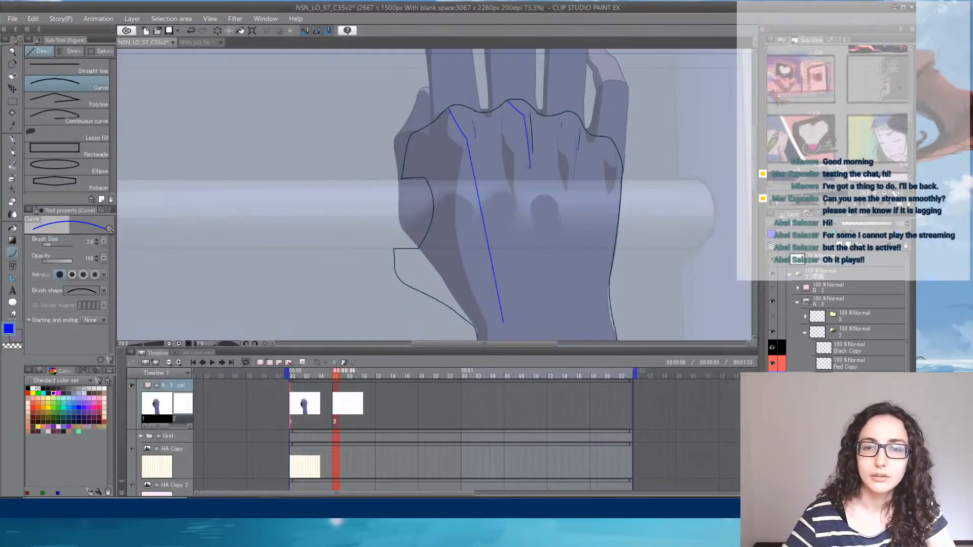
{"action": "left_click_drag", "start_coordinate": [529, 167], "coordinate": [487, 112]}
{"action": "left_click", "coordinate": [507, 125]}
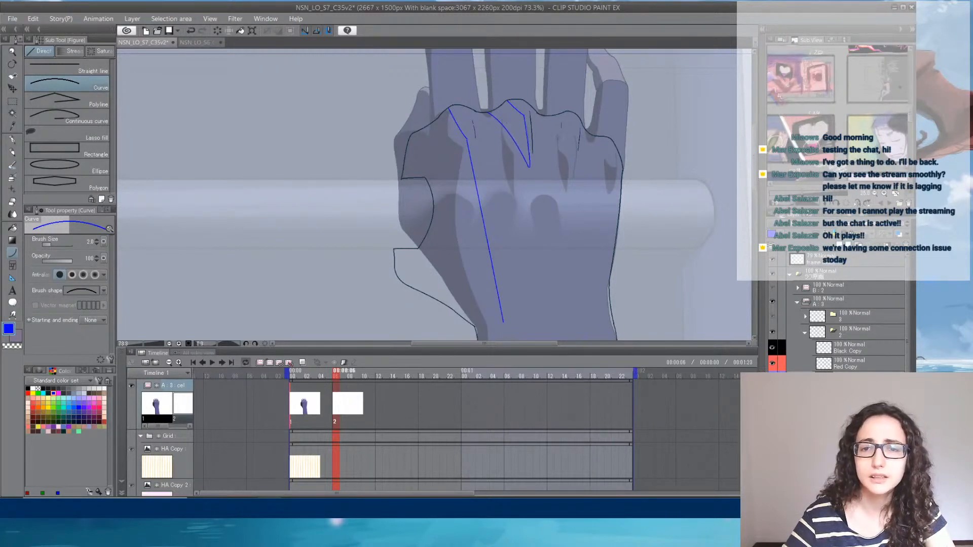
{"action": "left_click_drag", "start_coordinate": [561, 113], "coordinate": [574, 171]}
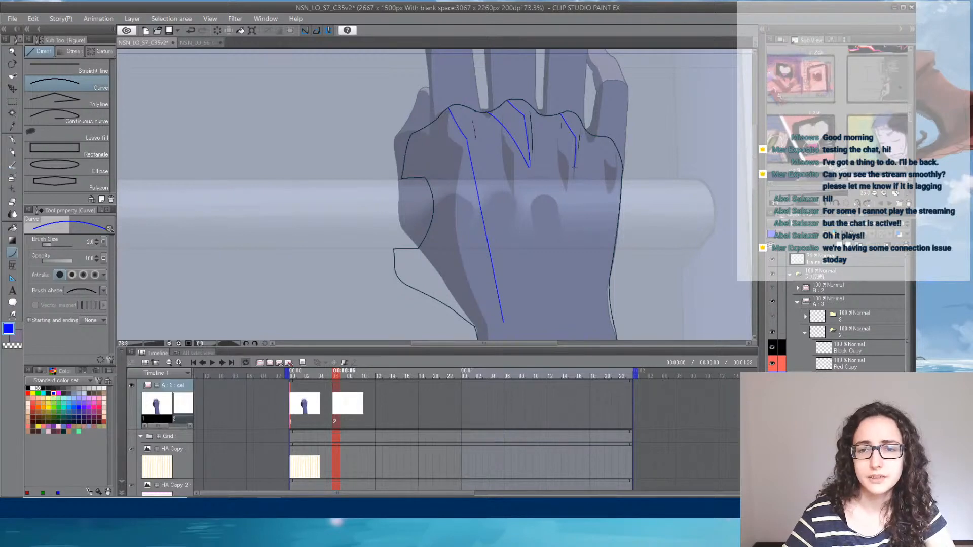
{"action": "left_click_drag", "start_coordinate": [551, 115], "coordinate": [574, 167]}
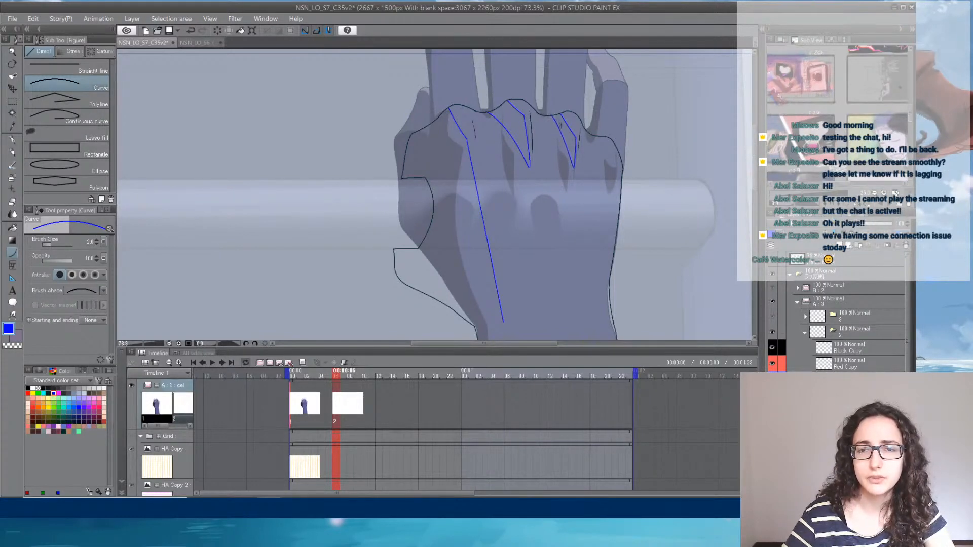
- Clean up the blue line end at the ring knuckle, and reinforce the bend in the index-side shadow boundary
{"action": "scroll", "coordinate": [550, 116], "scroll_direction": "up", "scroll_amount": 3}
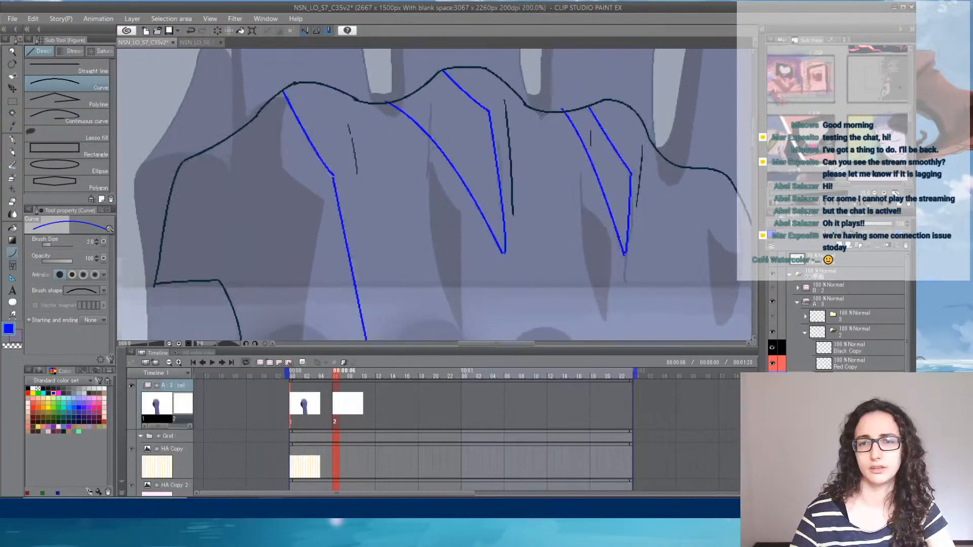
{"action": "key", "text": "e"}
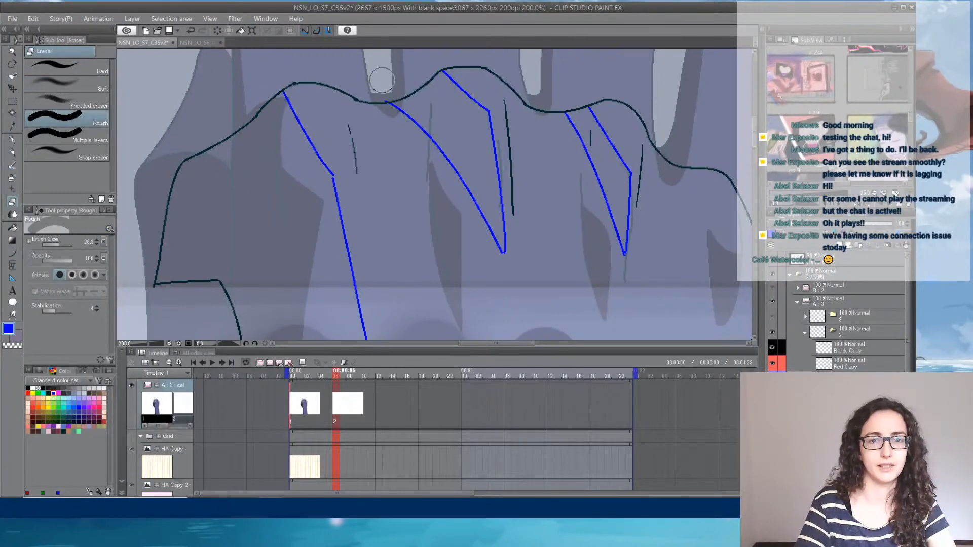
{"action": "left_click", "coordinate": [13, 140]}
{"action": "left_click", "coordinate": [12, 253]}
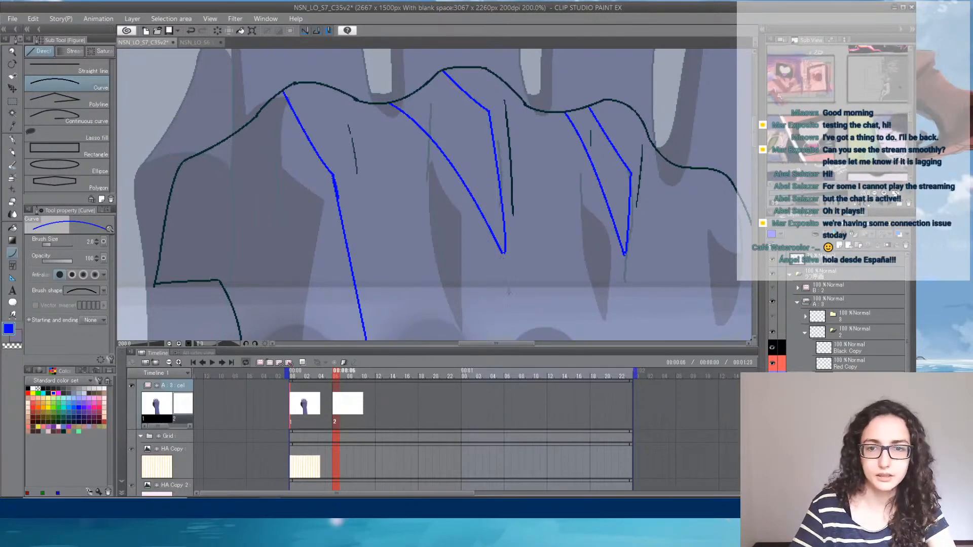
{"action": "left_click_drag", "start_coordinate": [509, 291], "coordinate": [495, 62]}
{"action": "left_click_drag", "start_coordinate": [459, 269], "coordinate": [454, 157]}
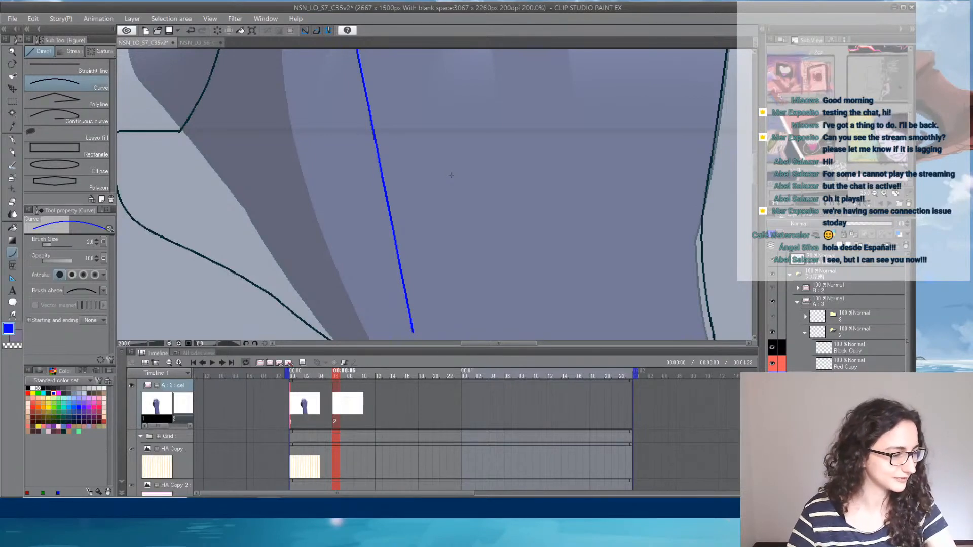
- Ink the little-finger side of the forearm in dark teal down past the canvas edge on the Black Copy layer
{"action": "scroll", "coordinate": [452, 198], "scroll_direction": "down", "scroll_amount": 3}
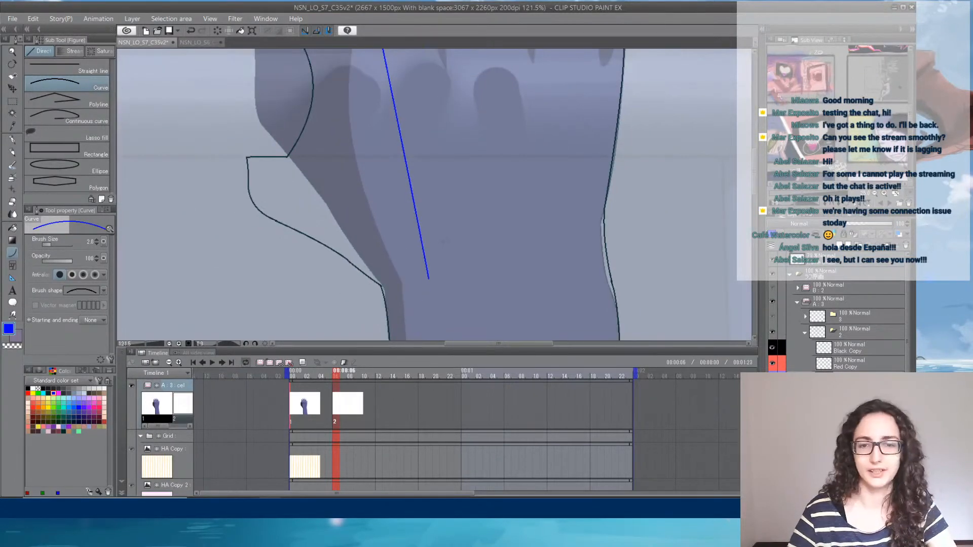
{"action": "scroll", "coordinate": [492, 285], "scroll_direction": "down", "scroll_amount": 4}
{"action": "left_click_drag", "start_coordinate": [506, 287], "coordinate": [480, 121]}
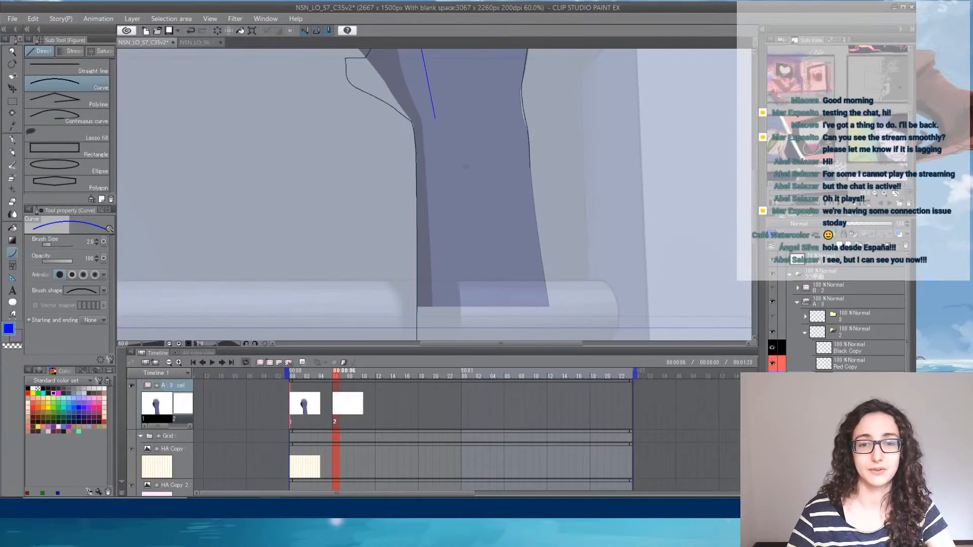
{"action": "left_click", "coordinate": [861, 348]}
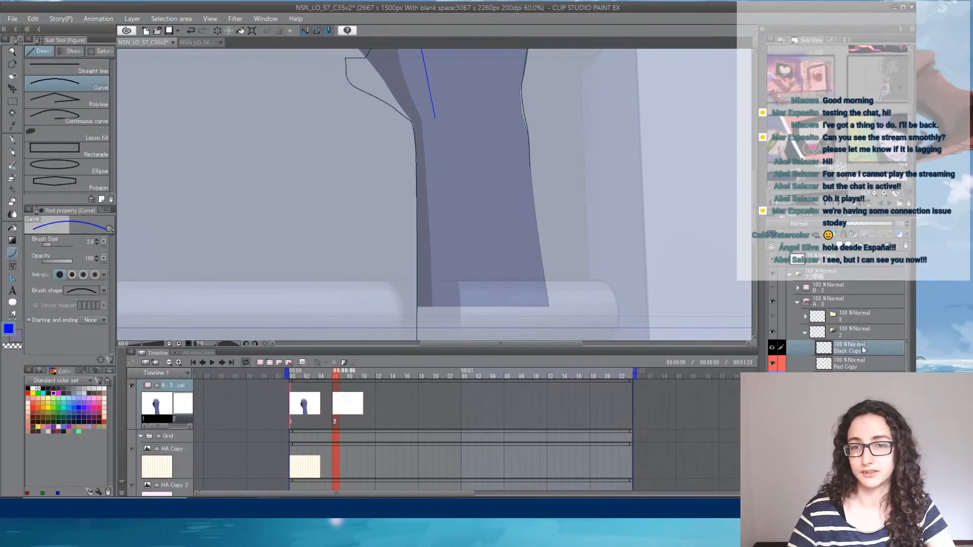
{"action": "left_click", "coordinate": [64, 431]}
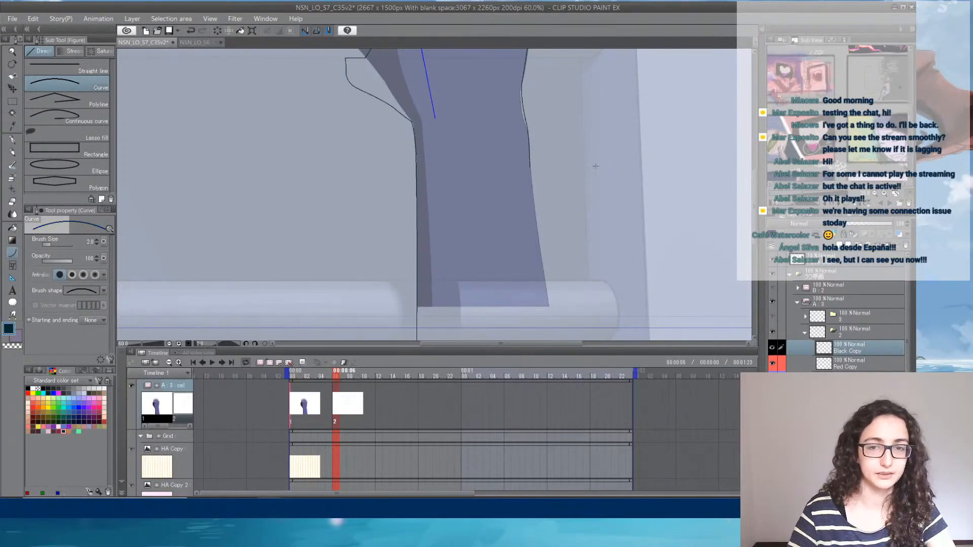
{"action": "scroll", "coordinate": [586, 178], "scroll_direction": "up", "scroll_amount": 4}
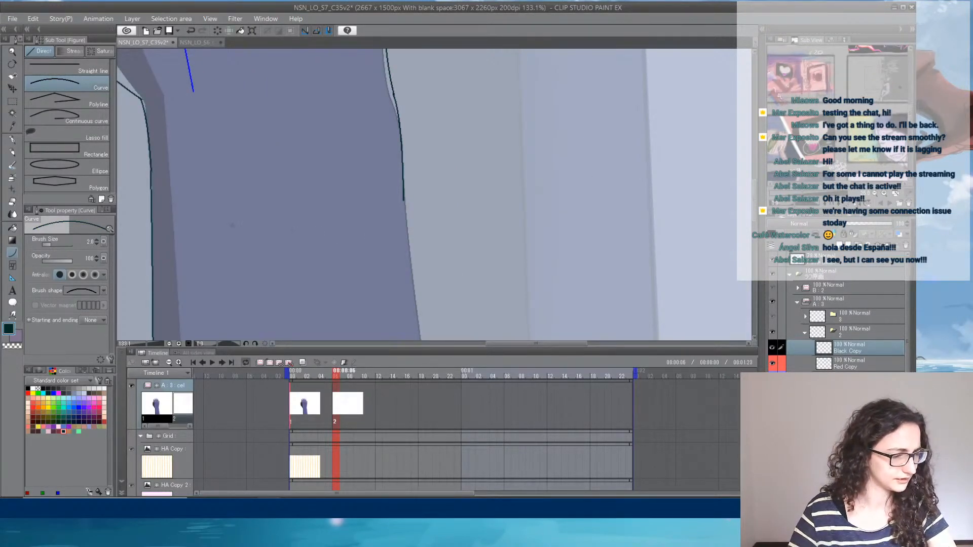
{"action": "scroll", "coordinate": [445, 185], "scroll_direction": "down", "scroll_amount": 2}
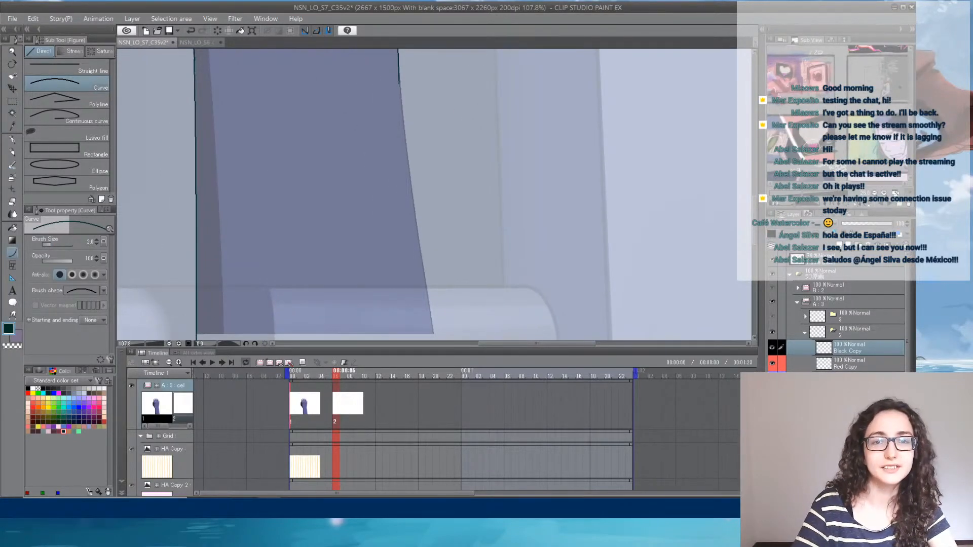
{"action": "left_click_drag", "start_coordinate": [399, 82], "coordinate": [495, 252]}
{"action": "left_click", "coordinate": [428, 167]}
{"action": "left_click_drag", "start_coordinate": [458, 111], "coordinate": [457, 324]}
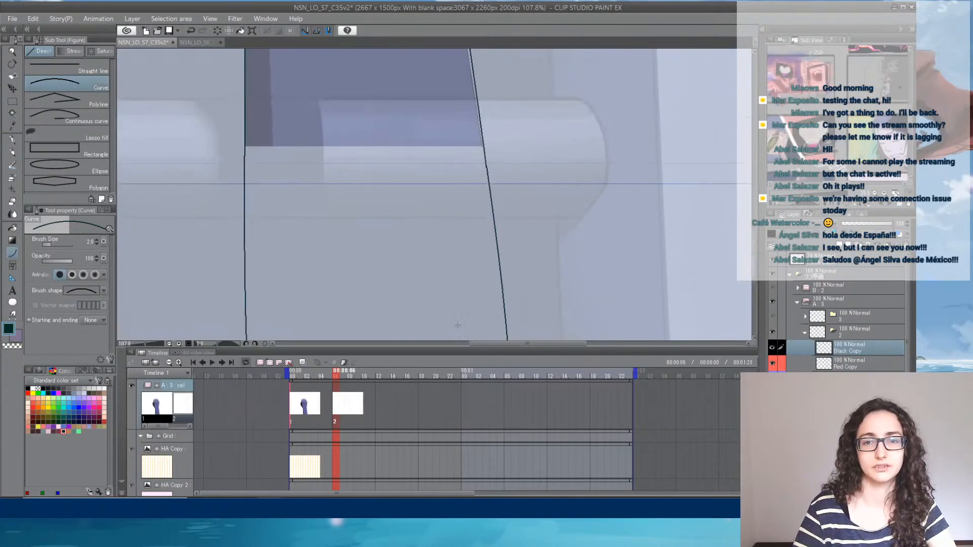
{"action": "scroll", "coordinate": [450, 213], "scroll_direction": "down", "scroll_amount": 7}
{"action": "left_click_drag", "start_coordinate": [438, 188], "coordinate": [438, 266]}
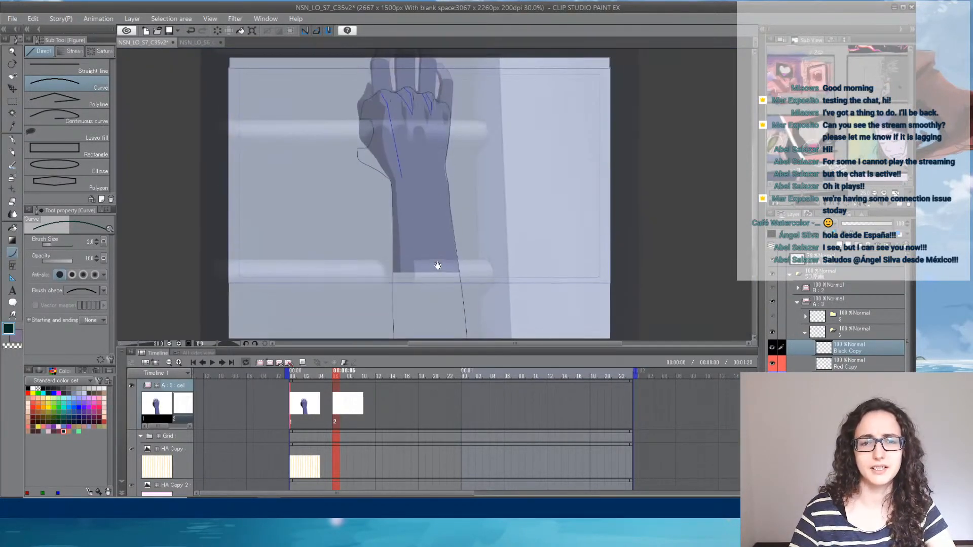
- Extend the blue shadow boundary from the wrist down the forearm past the canvas edge with the Curve tool
{"action": "left_click", "coordinate": [881, 379]}
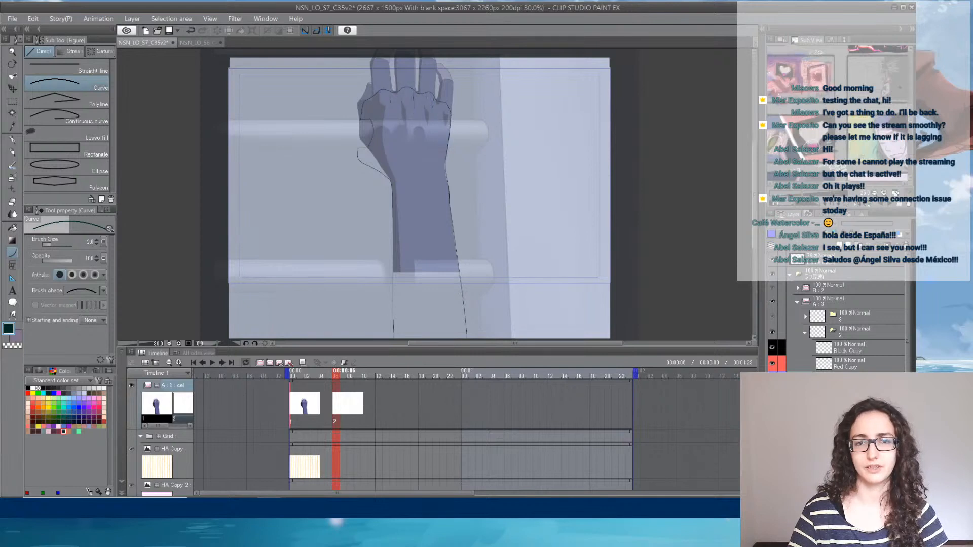
{"action": "scroll", "coordinate": [403, 174], "scroll_direction": "up", "scroll_amount": 5}
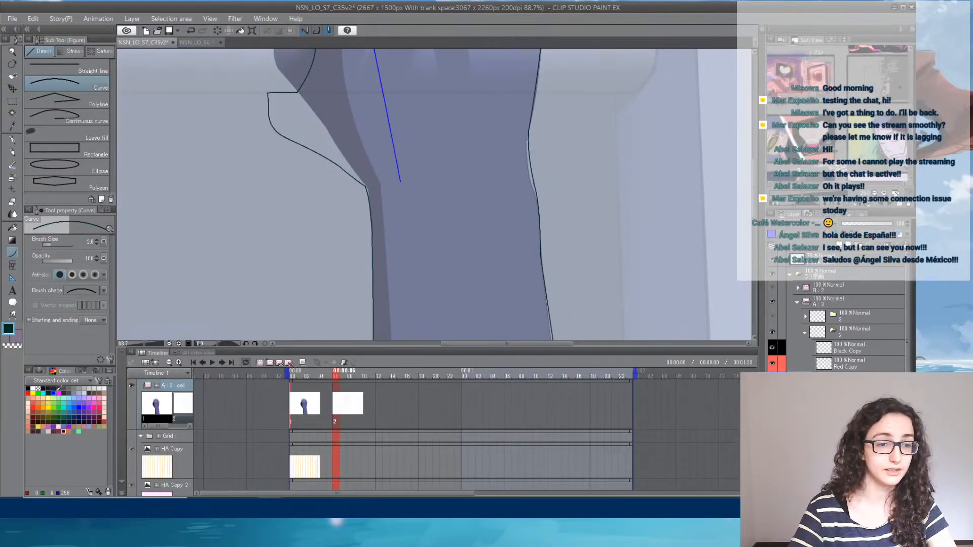
{"action": "left_click_drag", "start_coordinate": [465, 222], "coordinate": [452, 113]}
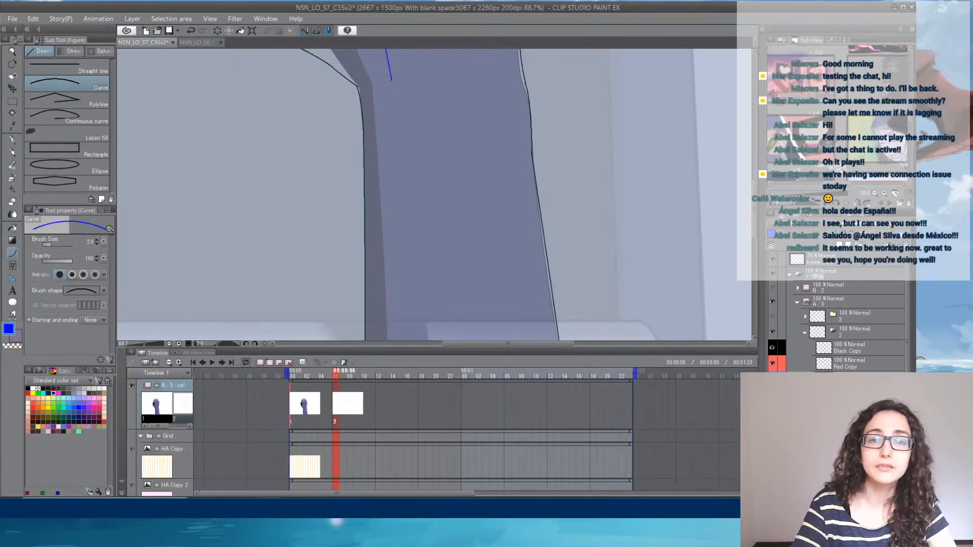
{"action": "left_click_drag", "start_coordinate": [391, 80], "coordinate": [440, 341]}
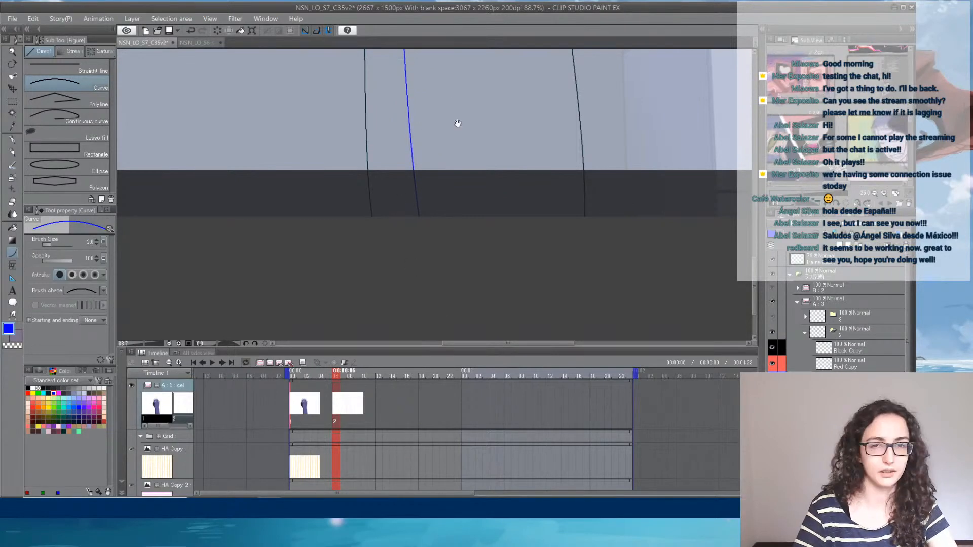
- Outline a narrow pointed shadow shape below the little-finger knuckle with two blue curves
{"action": "left_click_drag", "start_coordinate": [458, 123], "coordinate": [404, 360]}
{"action": "left_click_drag", "start_coordinate": [418, 123], "coordinate": [419, 313]}
{"action": "left_click_drag", "start_coordinate": [396, 205], "coordinate": [389, 324]}
{"action": "left_click_drag", "start_coordinate": [379, 133], "coordinate": [388, 299]}
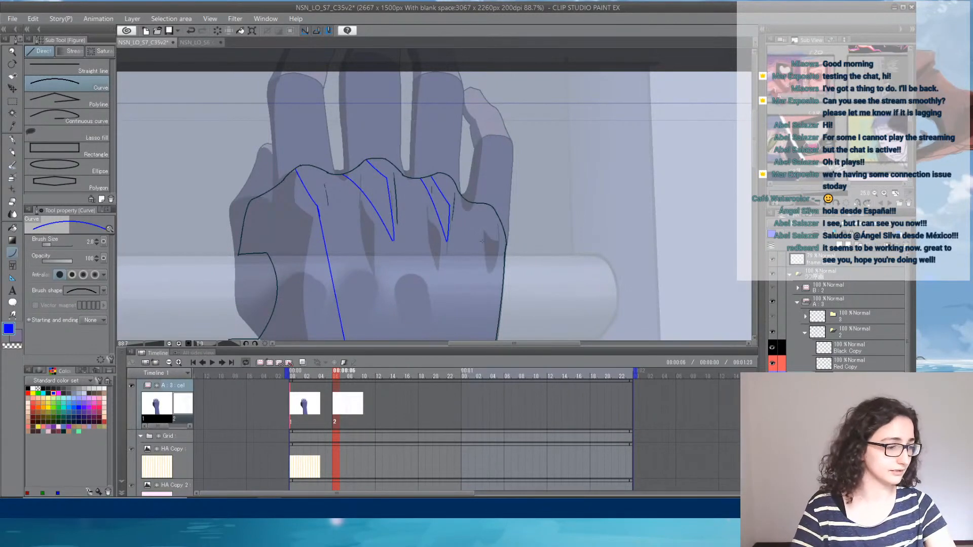
{"action": "left_click_drag", "start_coordinate": [506, 256], "coordinate": [497, 227]}
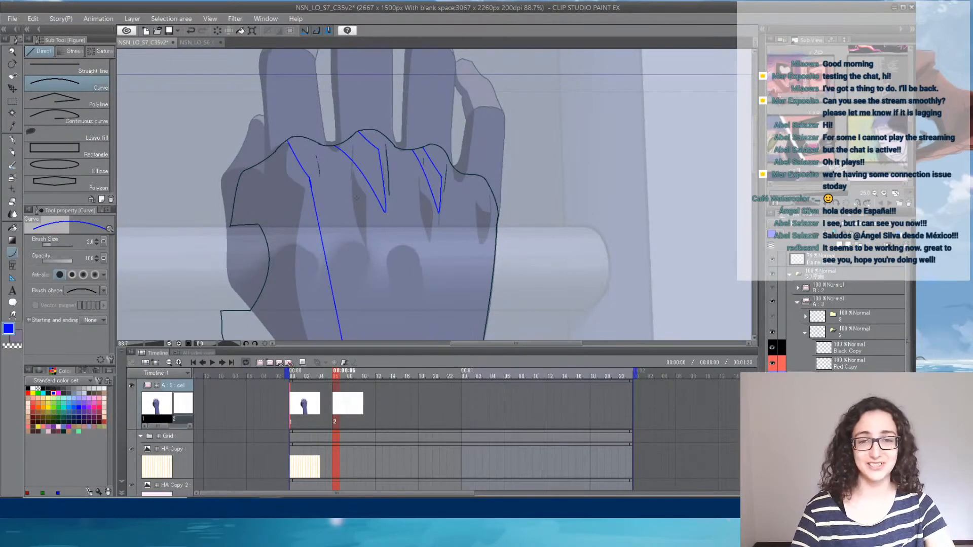
{"action": "scroll", "coordinate": [487, 175], "scroll_direction": "up", "scroll_amount": 3}
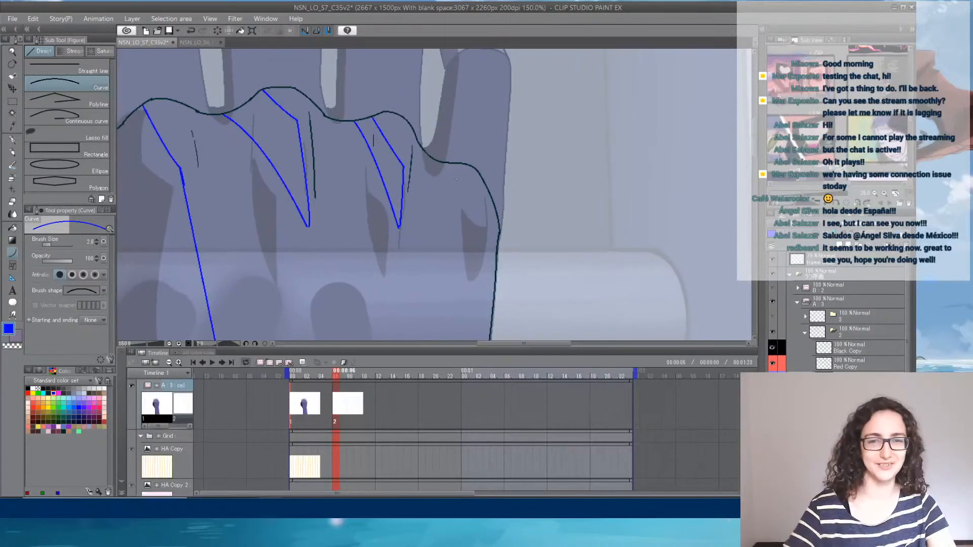
{"action": "left_click_drag", "start_coordinate": [450, 163], "coordinate": [462, 238]}
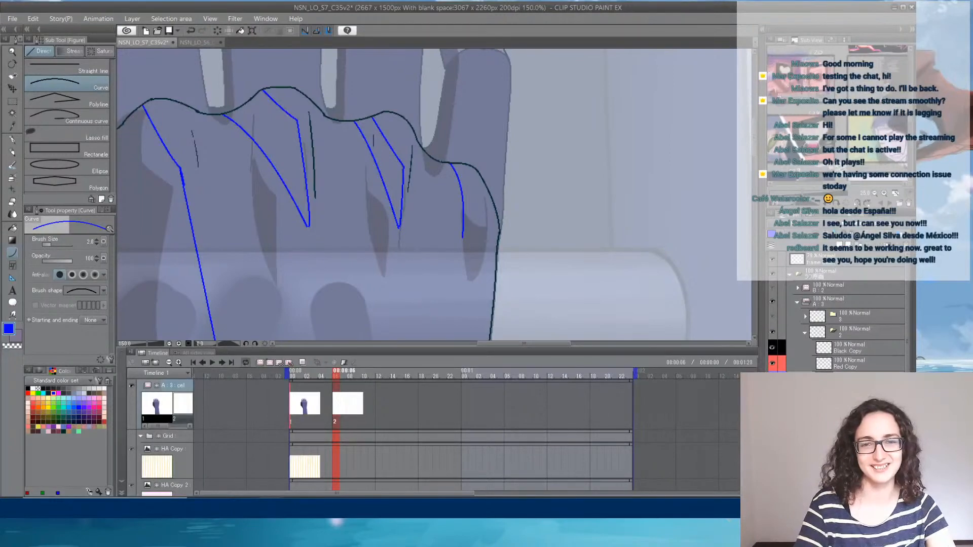
{"action": "mouse_move", "coordinate": [441, 162]}
{"action": "left_mouse_down"}
{"action": "mouse_move", "coordinate": [460, 252]}
{"action": "mouse_move", "coordinate": [469, 252]}
{"action": "left_mouse_up"}
{"action": "left_click", "coordinate": [458, 213]}
{"action": "scroll", "coordinate": [463, 225], "scroll_direction": "down", "scroll_amount": 3}
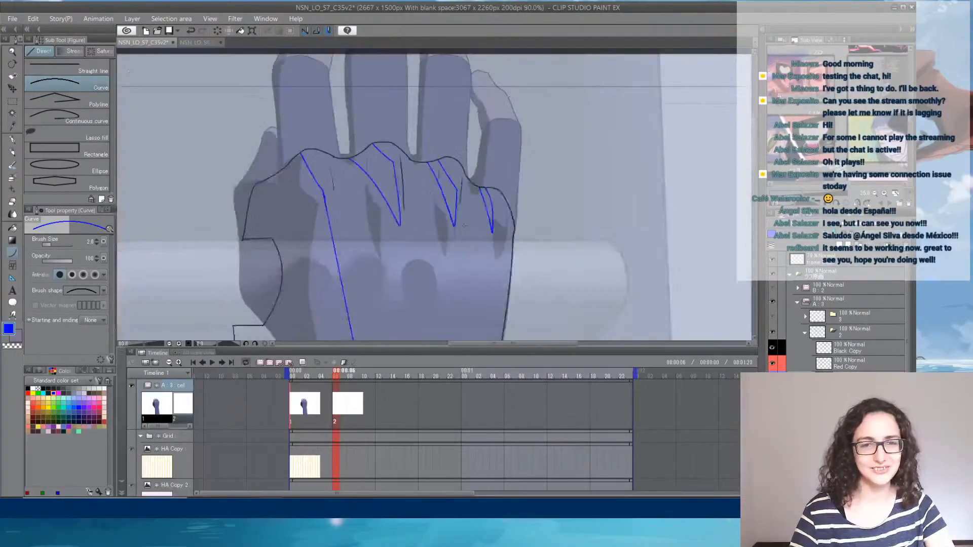
- Compare with the first cel, and move the reference hand clear of the line drawing on its thumb side, restored to full opacity
{"action": "left_click_drag", "start_coordinate": [406, 276], "coordinate": [397, 126]}
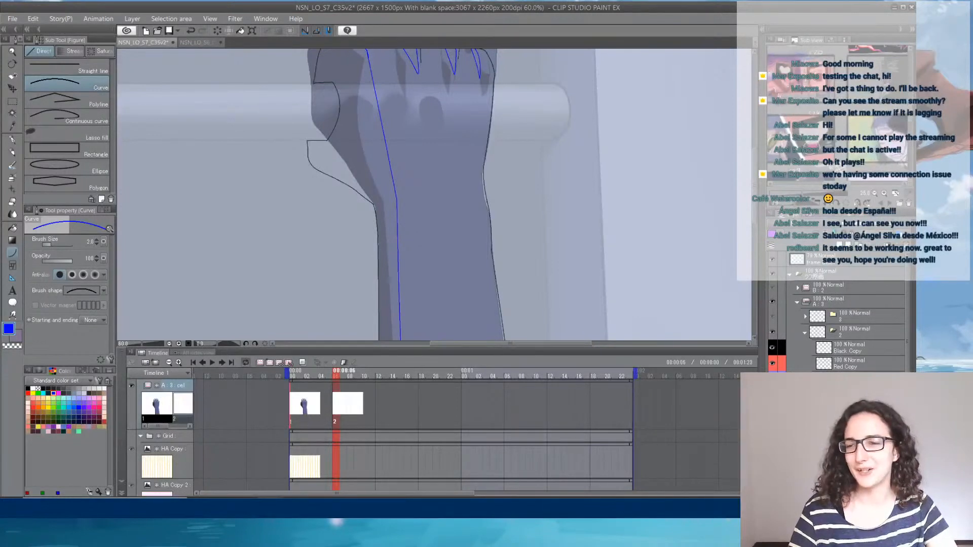
{"action": "scroll", "coordinate": [556, 224], "scroll_direction": "down", "scroll_amount": 2}
{"action": "scroll", "coordinate": [556, 224], "scroll_direction": "up", "scroll_amount": 1}
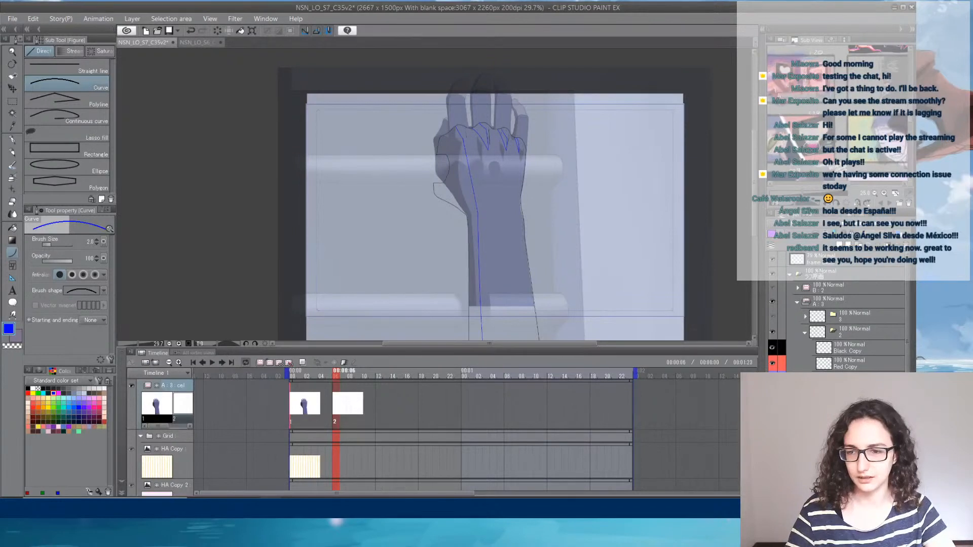
{"action": "key", "text": "Left"}
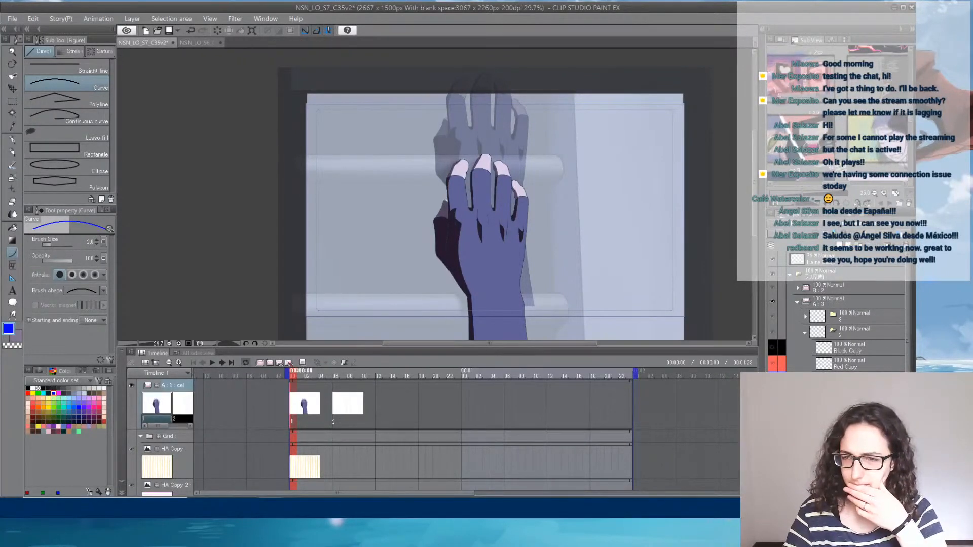
{"action": "key", "text": "Right"}
{"action": "scroll", "coordinate": [851, 335], "scroll_direction": "down", "scroll_amount": 3}
{"action": "left_click", "coordinate": [851, 335]}
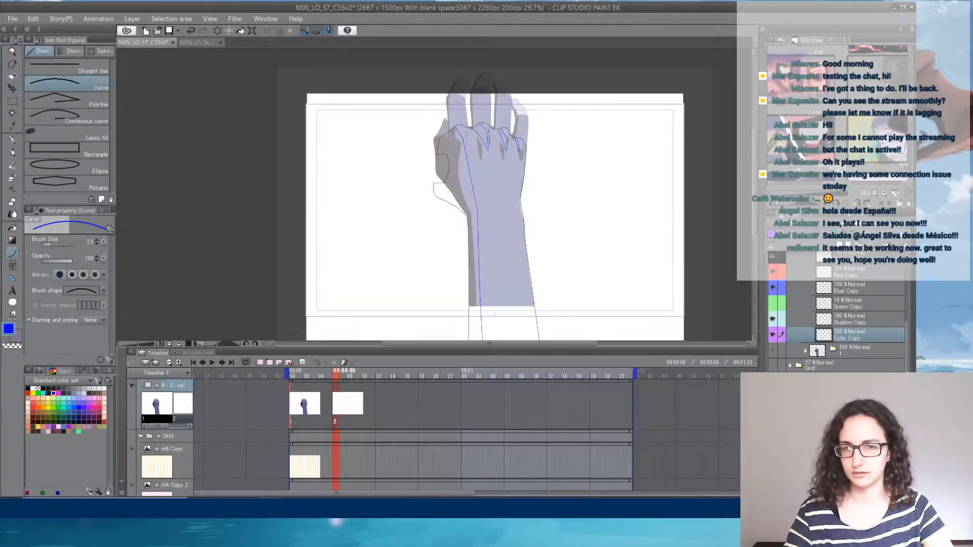
{"action": "key", "text": "ctrl+t"}
{"action": "left_click_drag", "start_coordinate": [469, 201], "coordinate": [357, 201]}
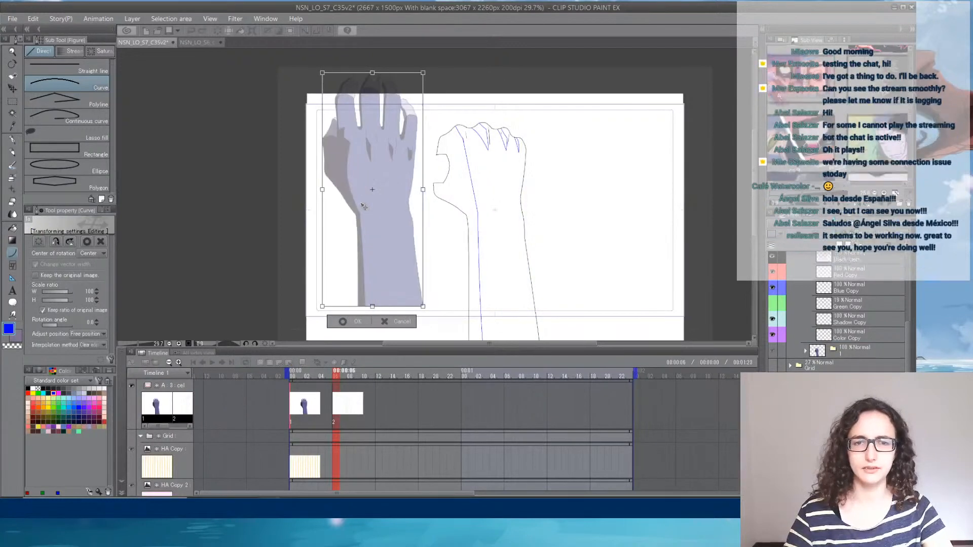
{"action": "key", "text": "Return"}
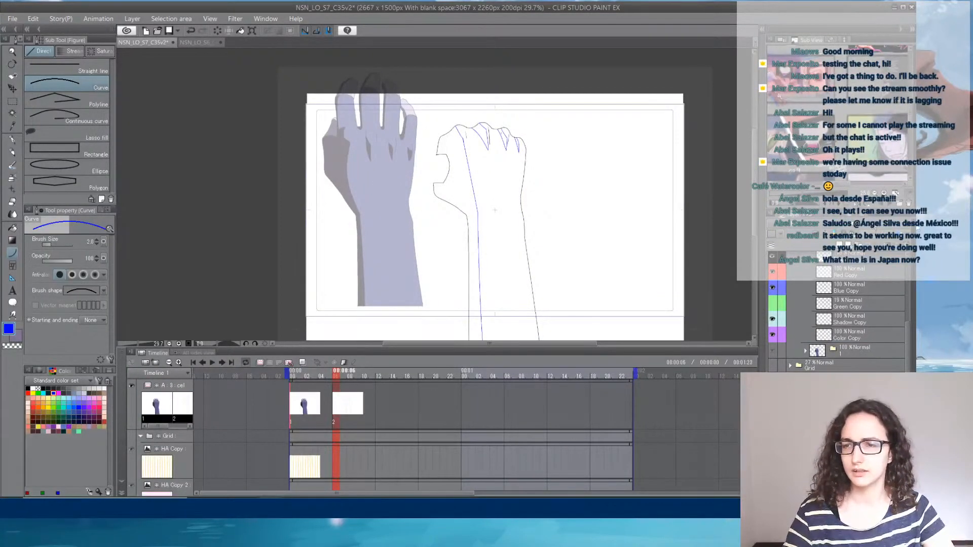
{"action": "scroll", "coordinate": [854, 324], "scroll_direction": "up", "scroll_amount": 2}
{"action": "left_click", "coordinate": [853, 387]}
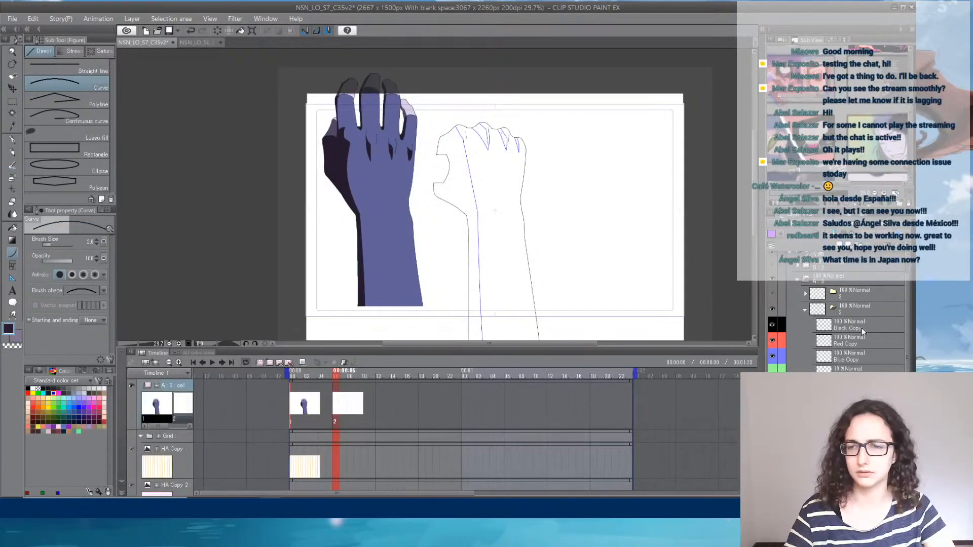
- Ink a dark teal curve just inside the hand's thumb-side edge, above the rung cutout, on the Black Copy layer
{"action": "scroll", "coordinate": [488, 180], "scroll_direction": "up", "scroll_amount": 3}
{"action": "scroll", "coordinate": [418, 151], "scroll_direction": "up", "scroll_amount": 1}
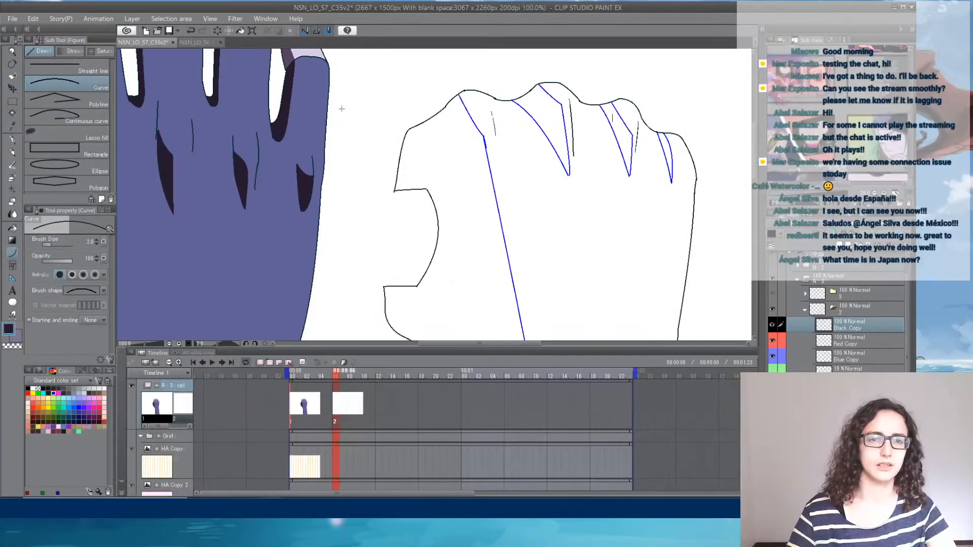
{"action": "left_click_drag", "start_coordinate": [398, 141], "coordinate": [542, 243]}
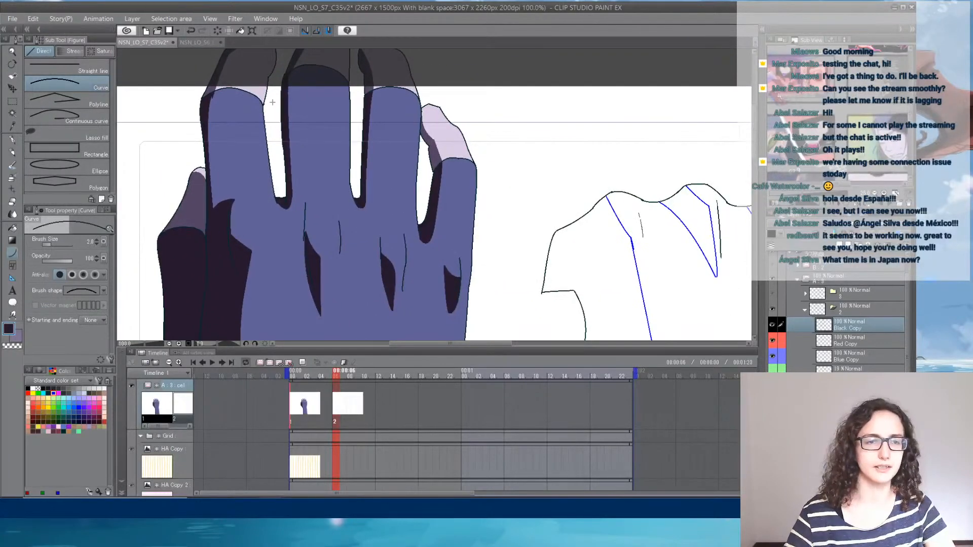
{"action": "left_click", "coordinate": [63, 431]}
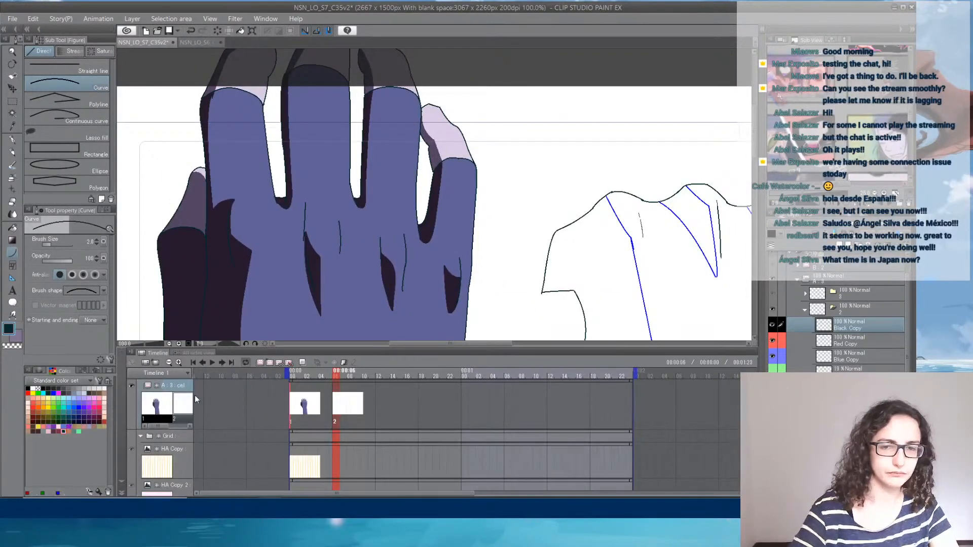
{"action": "left_click_drag", "start_coordinate": [523, 309], "coordinate": [434, 195]}
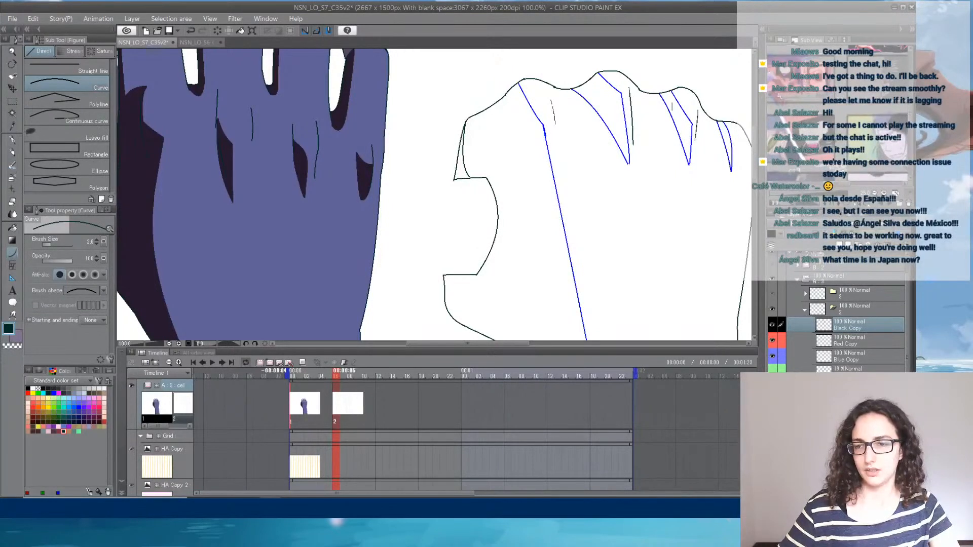
- Fill the thumb-side shadow and the middle, ring and little knuckle shadows with dark purple, with Fill set to Refer other layers
{"action": "left_click", "coordinate": [852, 388]}
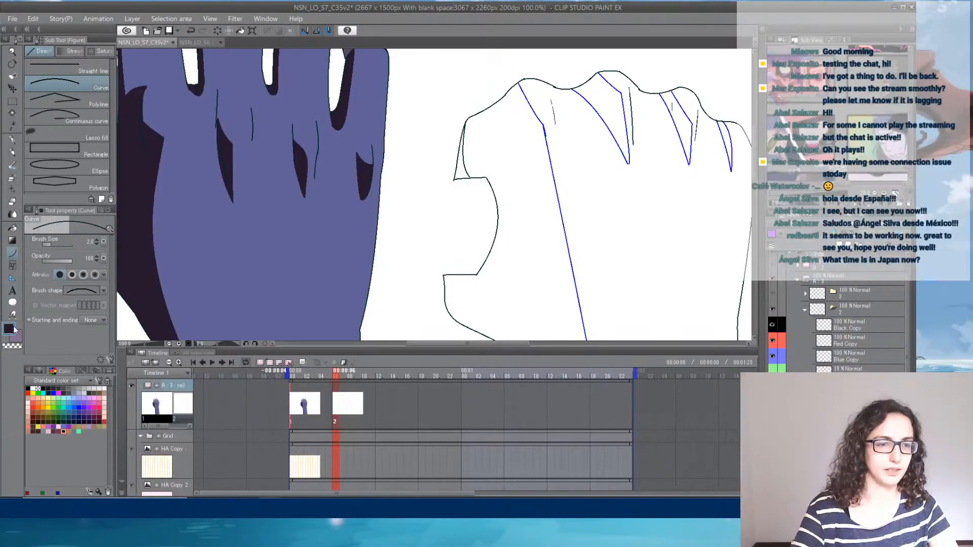
{"action": "left_click", "coordinate": [13, 228]}
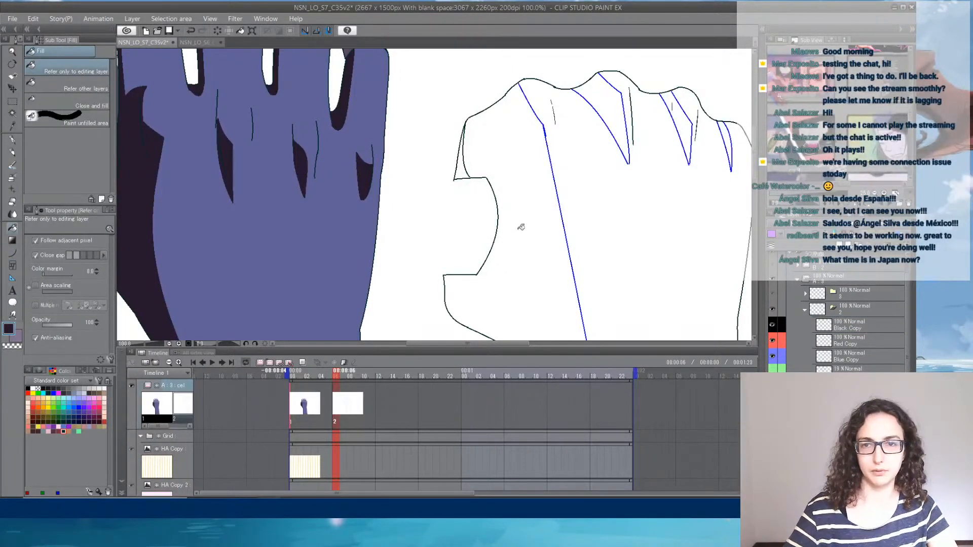
{"action": "left_click", "coordinate": [599, 124]}
{"action": "key", "text": "ctrl+z"}
{"action": "left_click", "coordinate": [83, 83]}
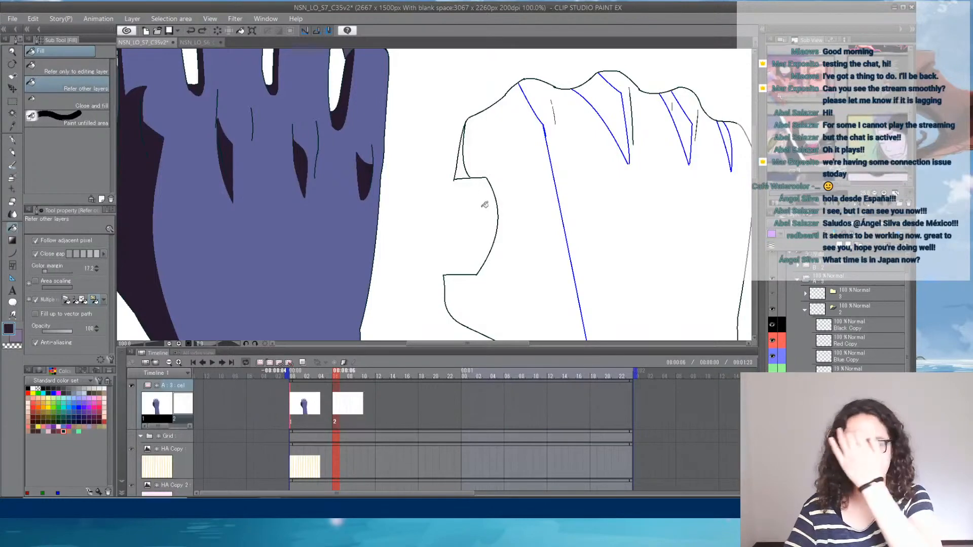
{"action": "left_click", "coordinate": [529, 175]}
{"action": "left_click", "coordinate": [615, 101]}
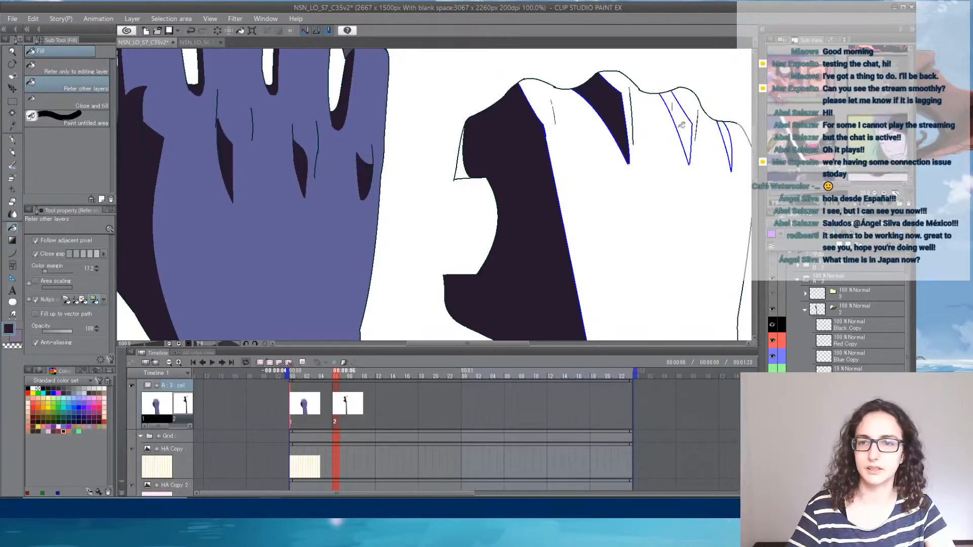
{"action": "left_click", "coordinate": [681, 126]}
{"action": "left_click", "coordinate": [730, 140]}
- Sample the muted purple from the reference hand's thumb and fill the narrow sliver at the drawing's thumb-side edge
{"action": "left_click_drag", "start_coordinate": [588, 230], "coordinate": [729, 256]}
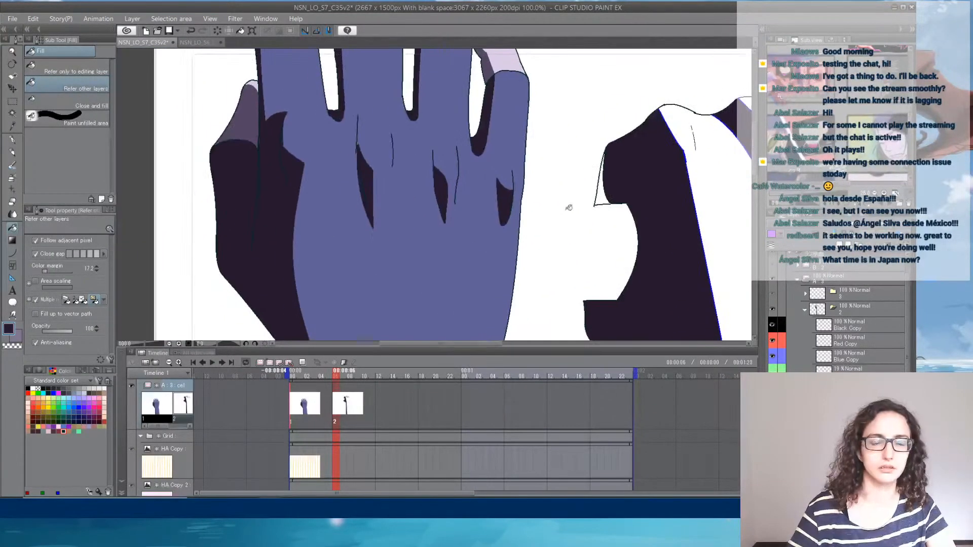
{"action": "left_click", "coordinate": [253, 123], "text": "alt"}
{"action": "left_click", "coordinate": [601, 198]}
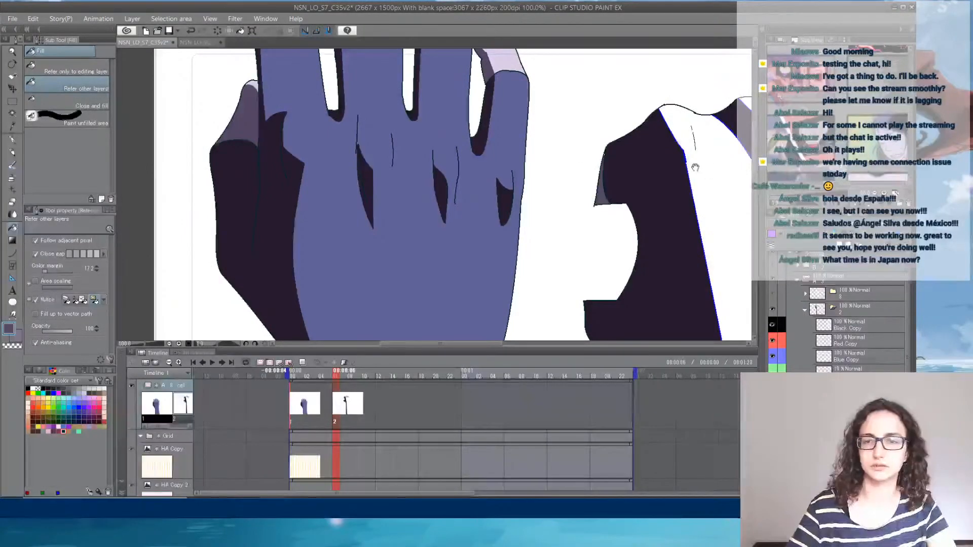
{"action": "left_click_drag", "start_coordinate": [695, 167], "coordinate": [490, 253]}
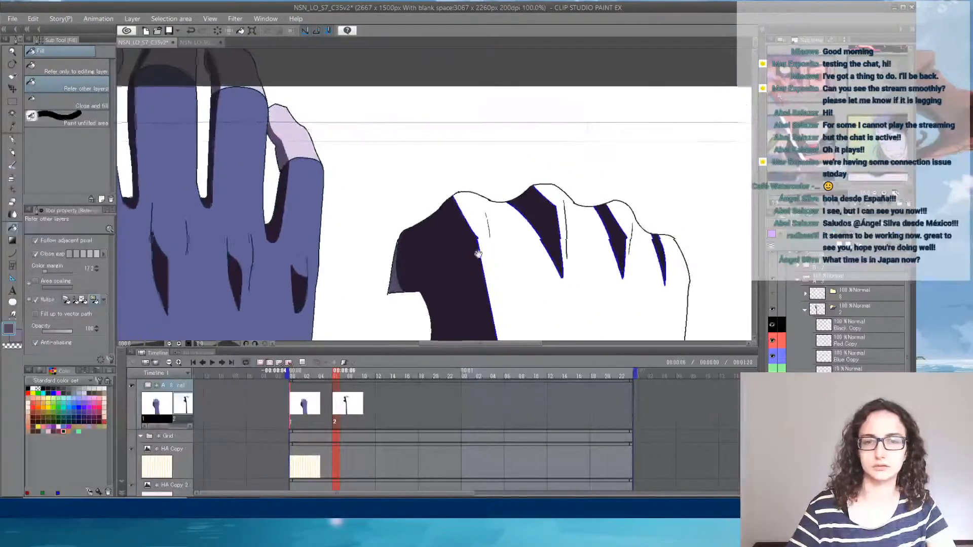
- Sample the blue-purple from the reference hand and fill the drawing's back of hand, knuckles and forearm with it
{"action": "left_click", "coordinate": [253, 162], "text": "alt"}
{"action": "left_click_drag", "start_coordinate": [553, 242], "coordinate": [538, 209]}
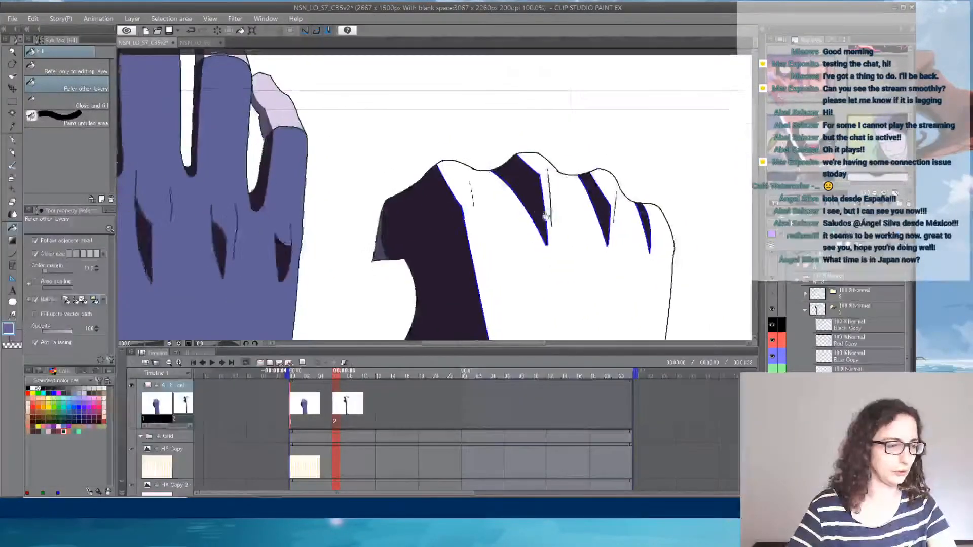
{"action": "left_click", "coordinate": [520, 265]}
{"action": "left_click", "coordinate": [545, 163]}
{"action": "left_click", "coordinate": [612, 183]}
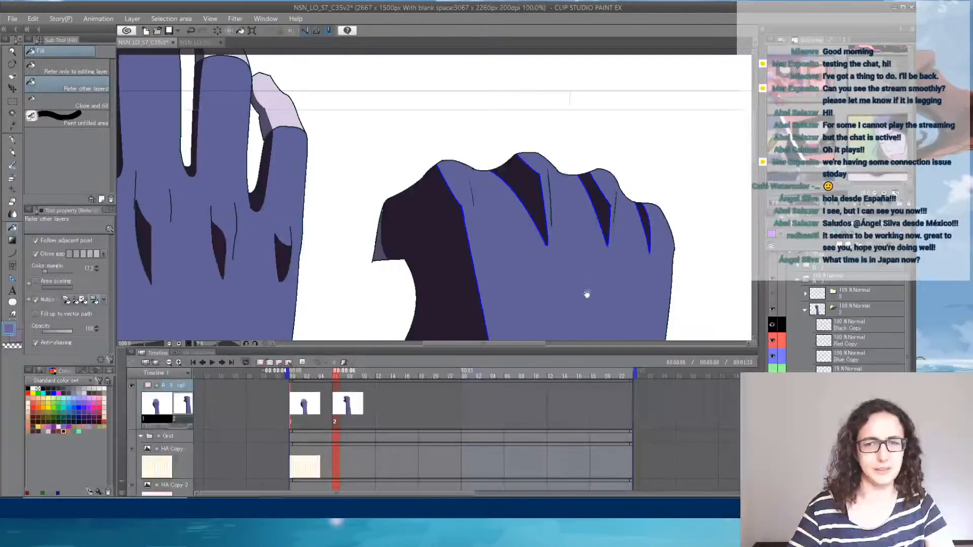
{"action": "left_click_drag", "start_coordinate": [587, 294], "coordinate": [571, 185]}
{"action": "left_click_drag", "start_coordinate": [564, 97], "coordinate": [570, 300]}
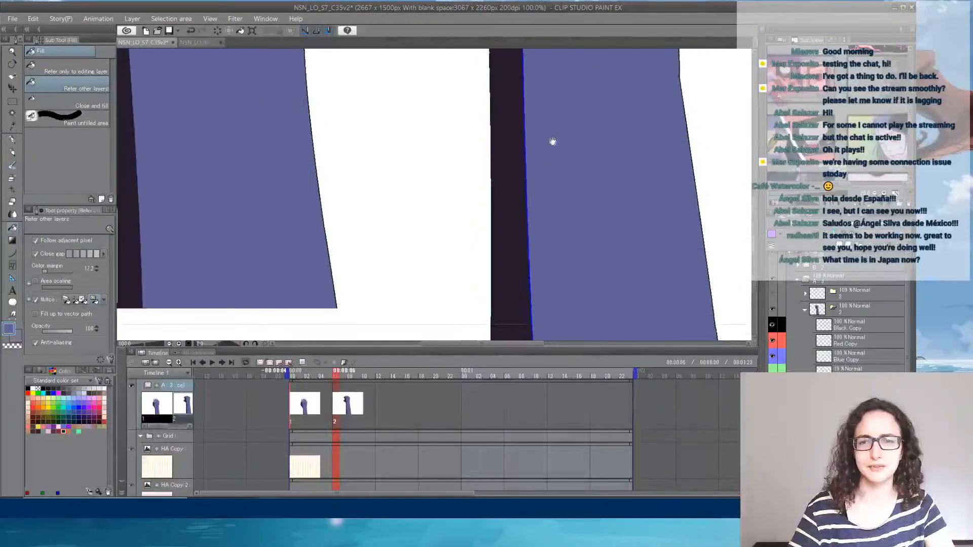
{"action": "left_click_drag", "start_coordinate": [553, 76], "coordinate": [532, 281]}
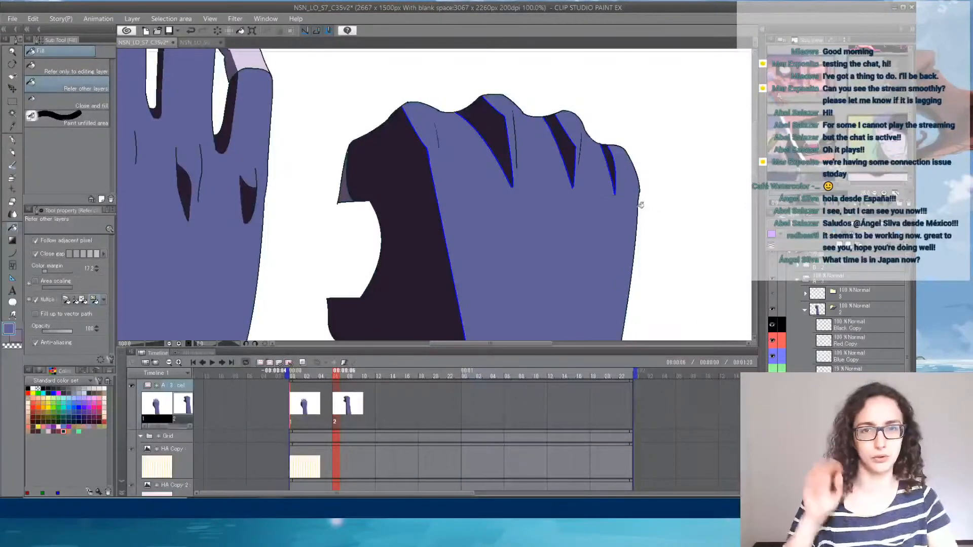
- Lock the Blue Copy layer's transparent pixels and recolour its blue shadow outlines with the sampled dark purple, using the G-pen
{"action": "left_click", "coordinate": [847, 362]}
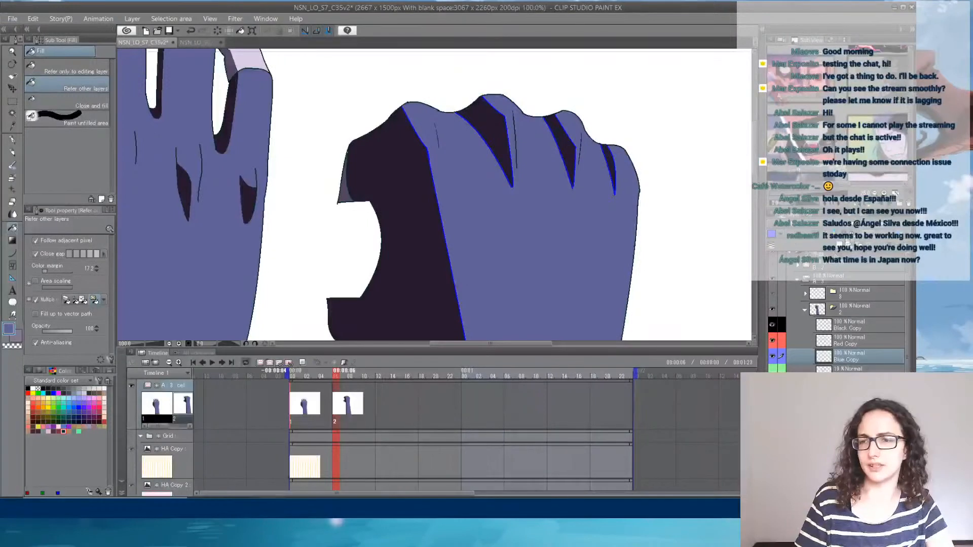
{"action": "left_click", "coordinate": [834, 235]}
{"action": "left_click", "coordinate": [222, 148], "text": "alt"}
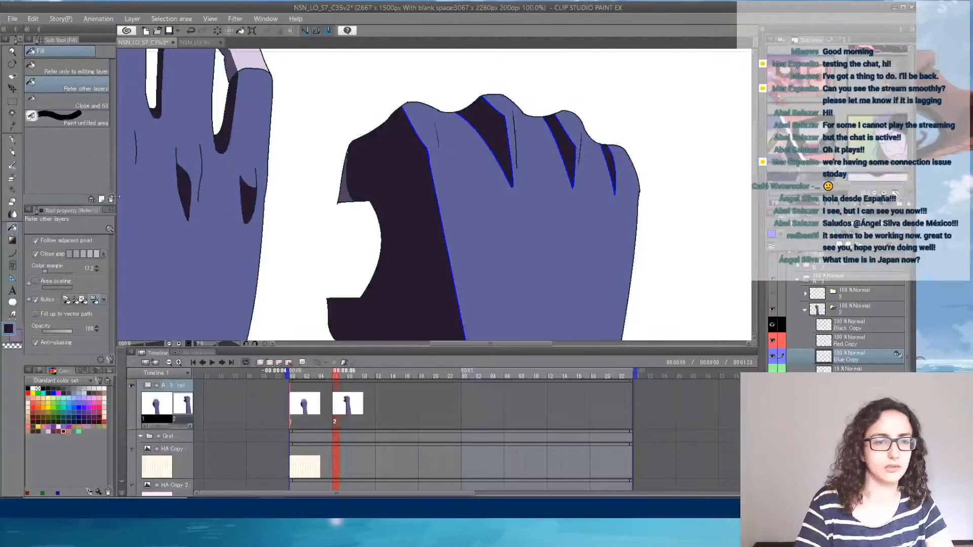
{"action": "left_click", "coordinate": [12, 139]}
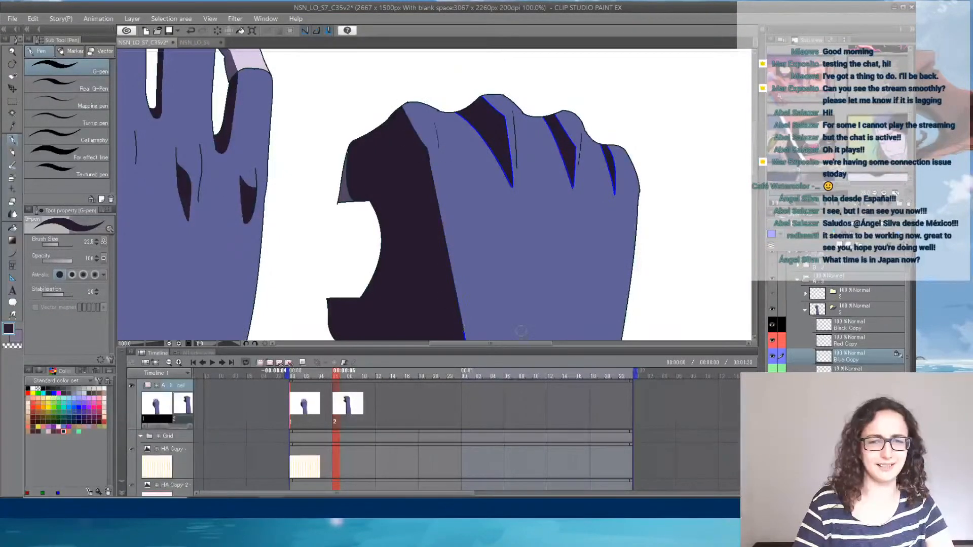
{"action": "scroll", "coordinate": [436, 147], "scroll_direction": "down", "scroll_amount": 5}
{"action": "scroll", "coordinate": [448, 148], "scroll_direction": "down", "scroll_amount": 5}
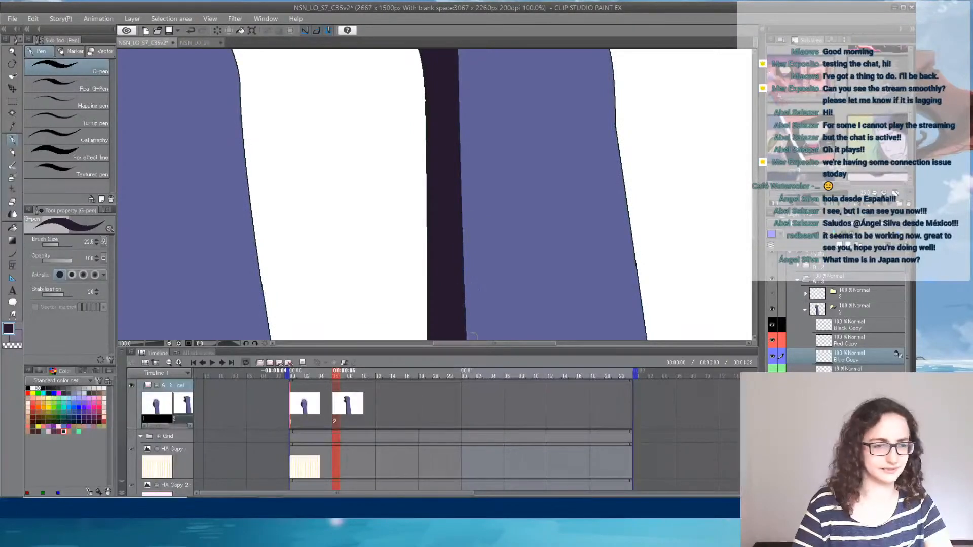
{"action": "scroll", "coordinate": [547, 282], "scroll_direction": "down", "scroll_amount": 3}
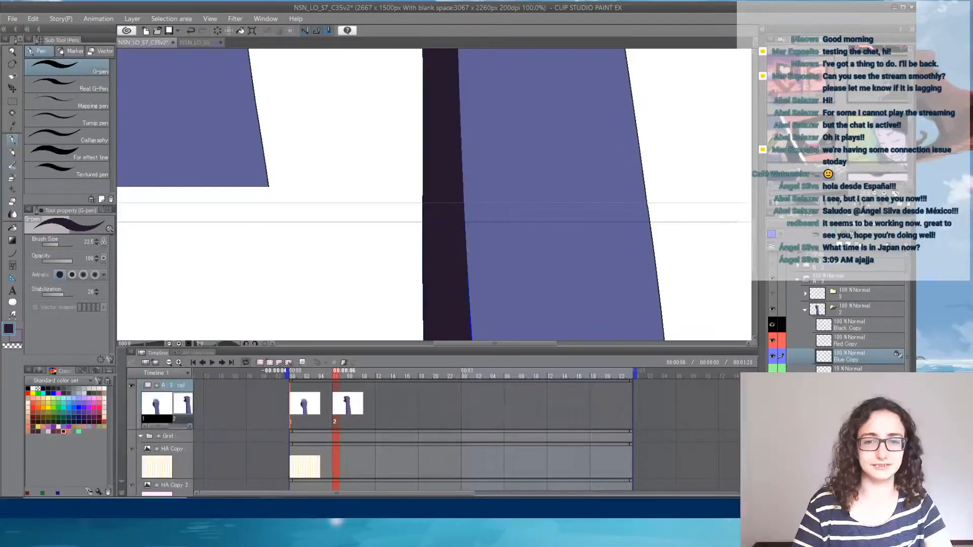
{"action": "left_click_drag", "start_coordinate": [468, 284], "coordinate": [495, 146]}
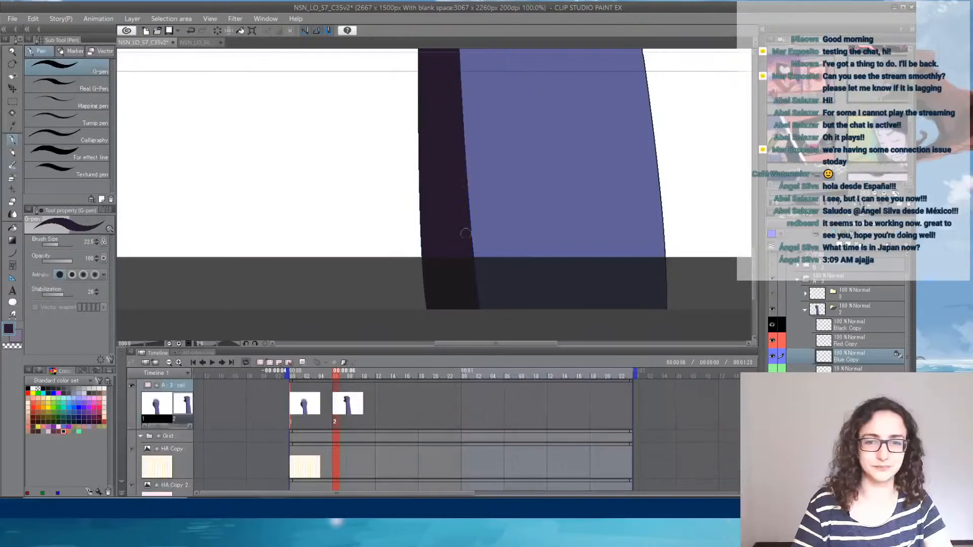
{"action": "scroll", "coordinate": [473, 223], "scroll_direction": "up", "scroll_amount": 8}
{"action": "scroll", "coordinate": [478, 224], "scroll_direction": "up", "scroll_amount": 3}
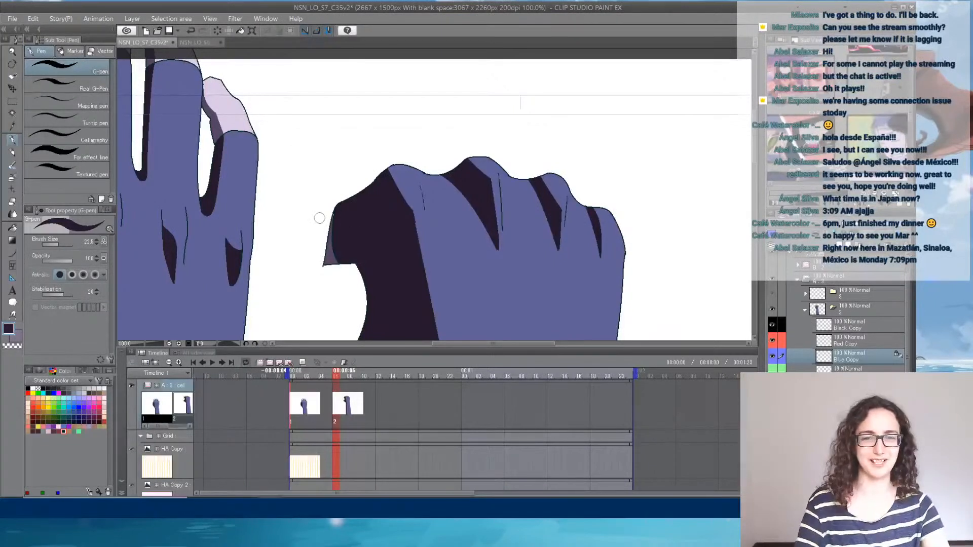
- On the Color Copy layer, sample the muted purple from the thumb-edge sliver and set the G-pen's brush size to 3
{"action": "left_click", "coordinate": [855, 388]}
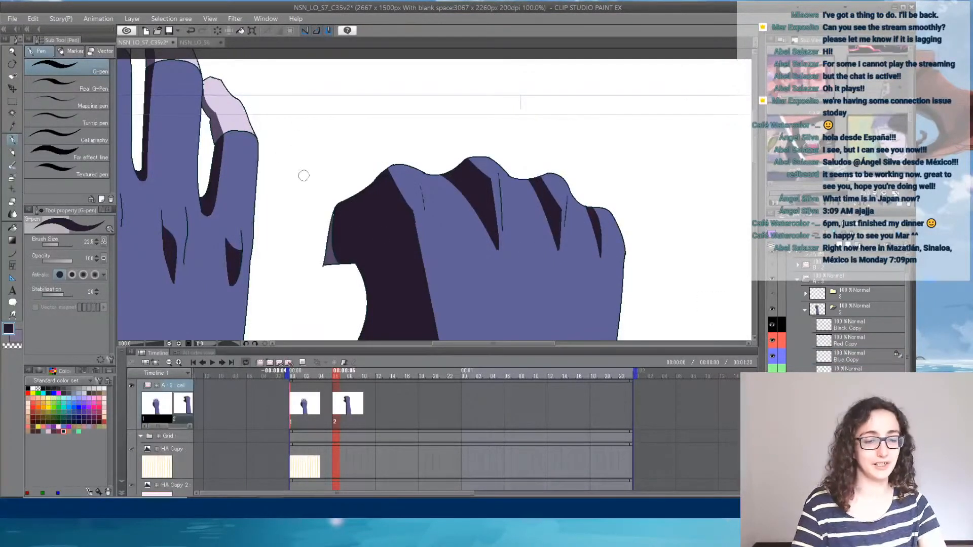
{"action": "left_click", "coordinate": [331, 256], "text": "alt"}
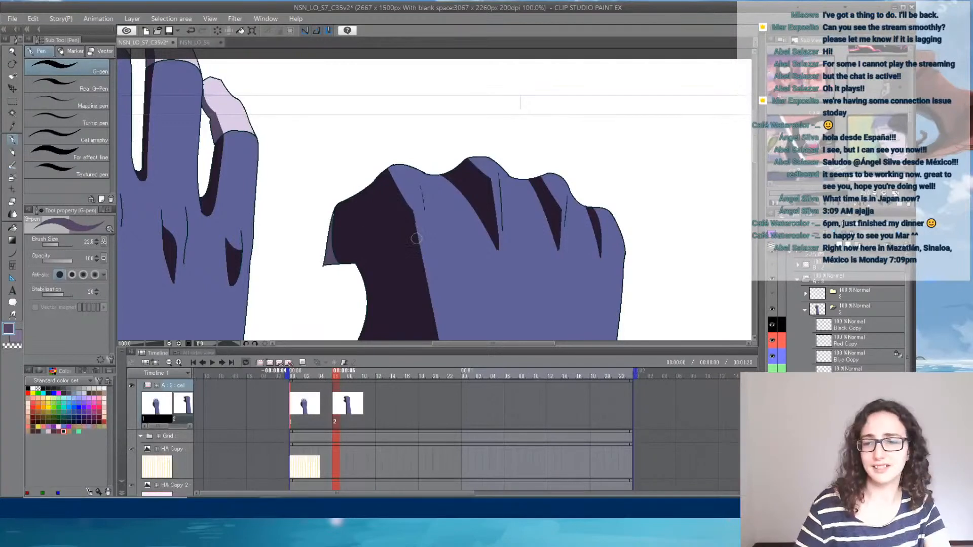
{"action": "scroll", "coordinate": [319, 206], "scroll_direction": "up", "scroll_amount": 6}
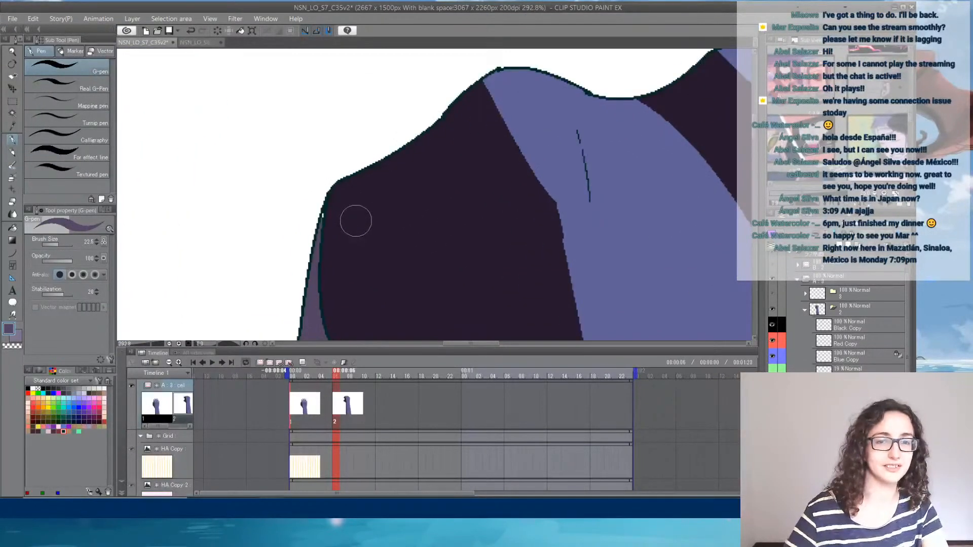
{"action": "left_click", "coordinate": [55, 245]}
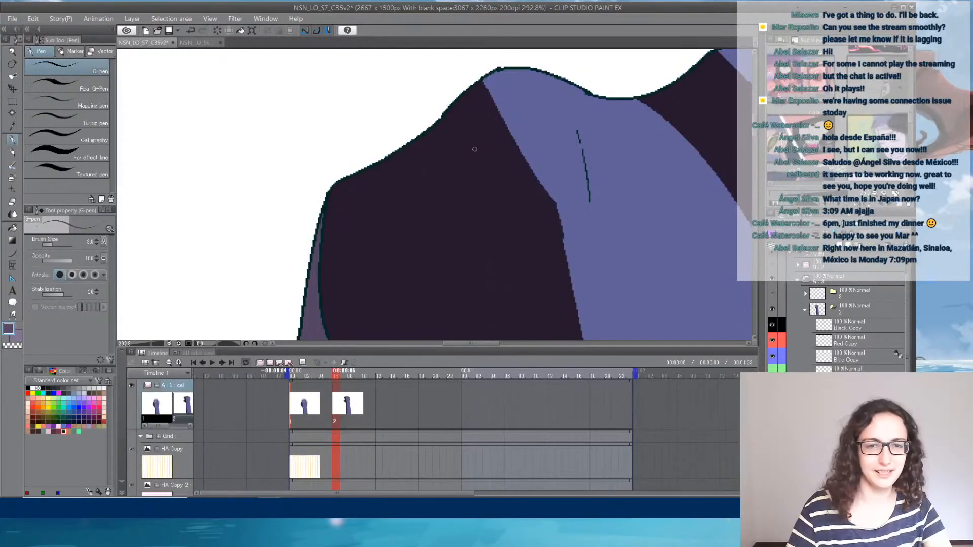
- Hide the first cel's reference hand so only the newly coloured hand remains on the canvas
{"action": "scroll", "coordinate": [473, 147], "scroll_direction": "down", "scroll_amount": 6}
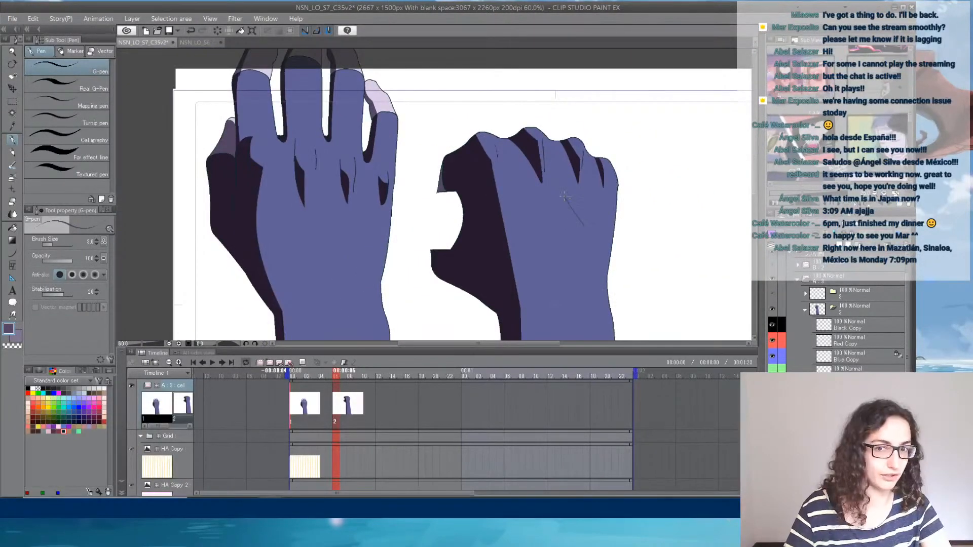
{"action": "left_click_drag", "start_coordinate": [579, 271], "coordinate": [494, 185]}
{"action": "scroll", "coordinate": [509, 138], "scroll_direction": "down", "scroll_amount": 2}
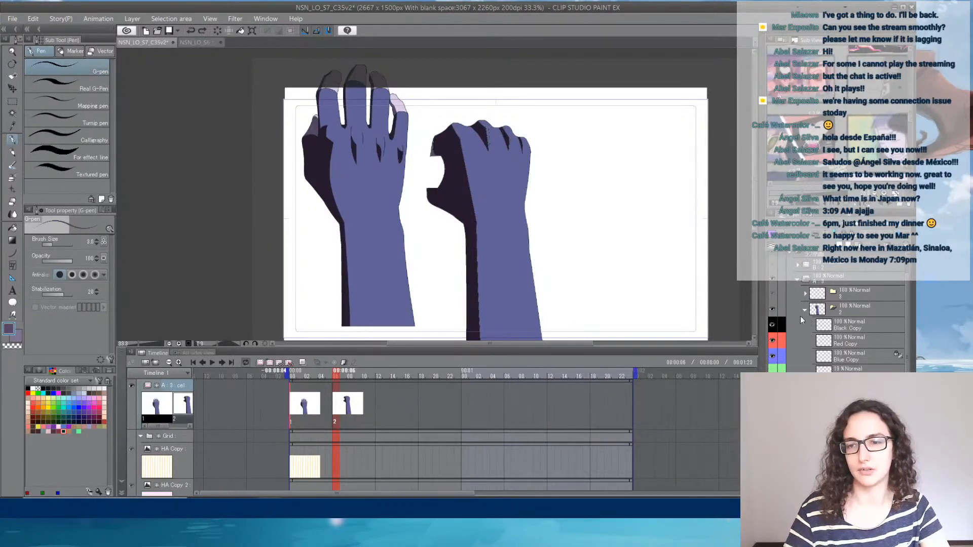
{"action": "scroll", "coordinate": [783, 324], "scroll_direction": "down", "scroll_amount": 1}
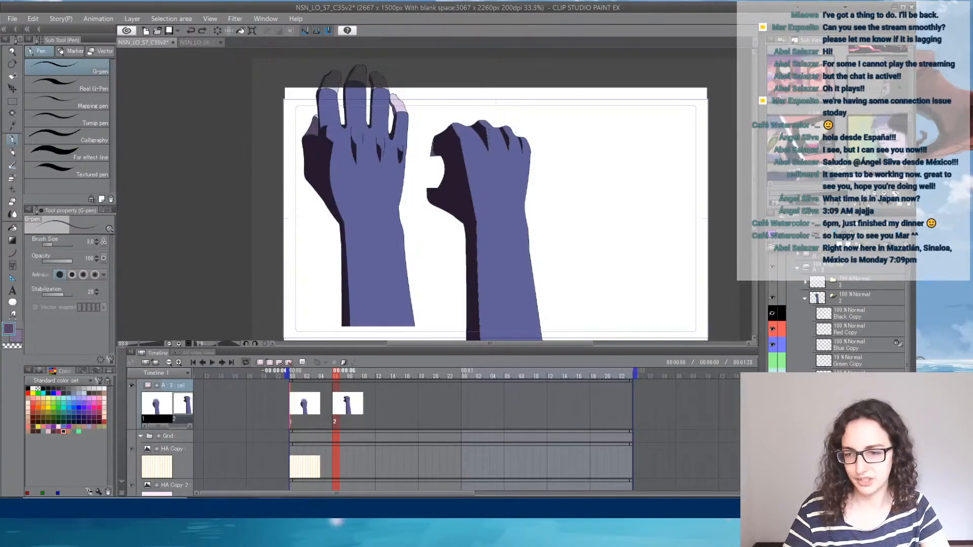
{"action": "left_click", "coordinate": [772, 423]}
{"action": "scroll", "coordinate": [836, 311], "scroll_direction": "down", "scroll_amount": 5}
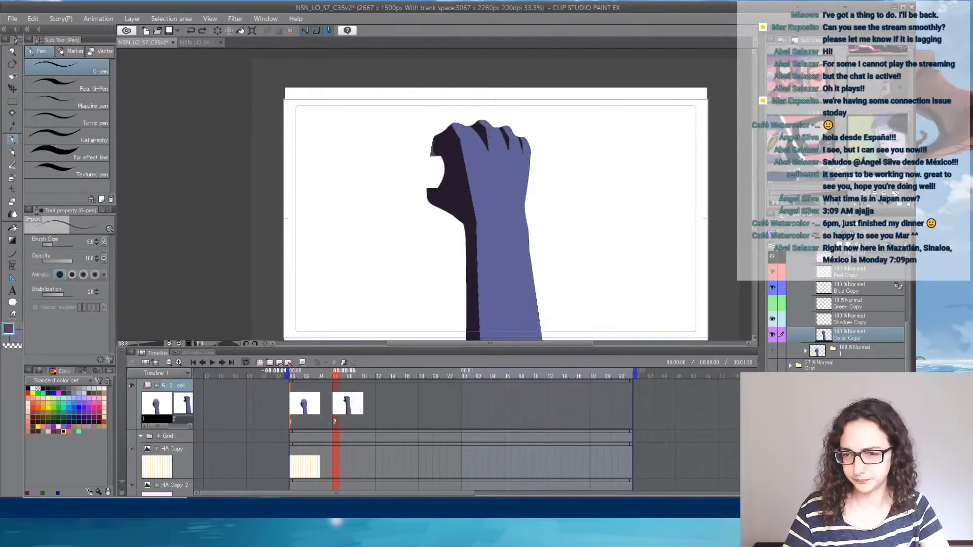
- Show the BG Copy 2 ladder background behind the hand and raise its opacity to 100%
{"action": "left_click", "coordinate": [772, 366]}
{"action": "left_click", "coordinate": [772, 366]}
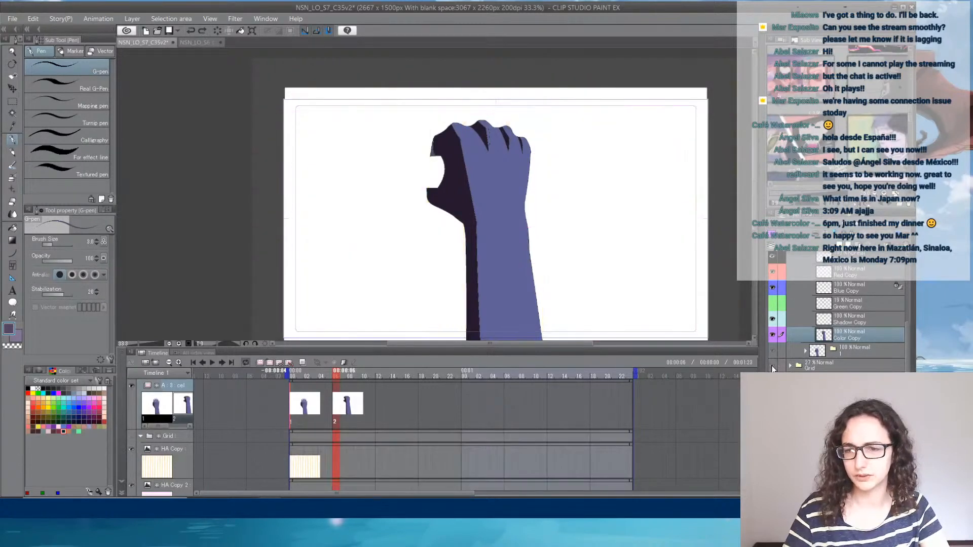
{"action": "left_click", "coordinate": [772, 381]}
{"action": "left_click", "coordinate": [856, 381]}
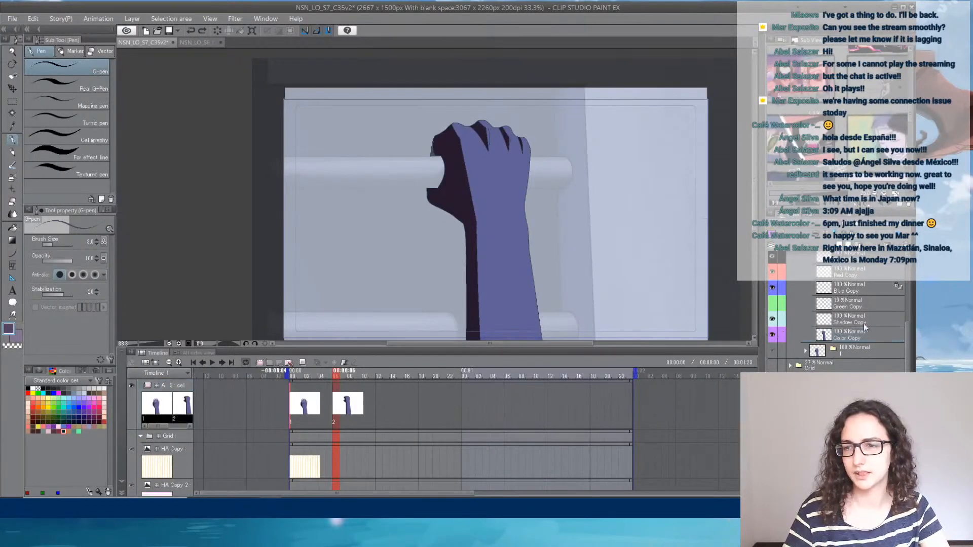
{"action": "left_click_drag", "start_coordinate": [869, 234], "coordinate": [917, 230]}
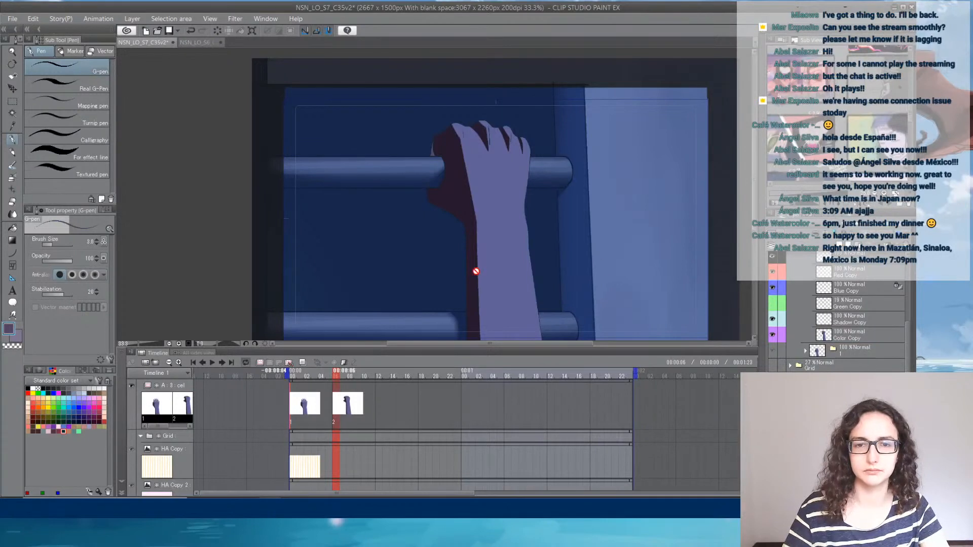
- Examine the coloured hand against the ladder rungs, and save the file
{"action": "scroll", "coordinate": [649, 223], "scroll_direction": "down", "scroll_amount": 2}
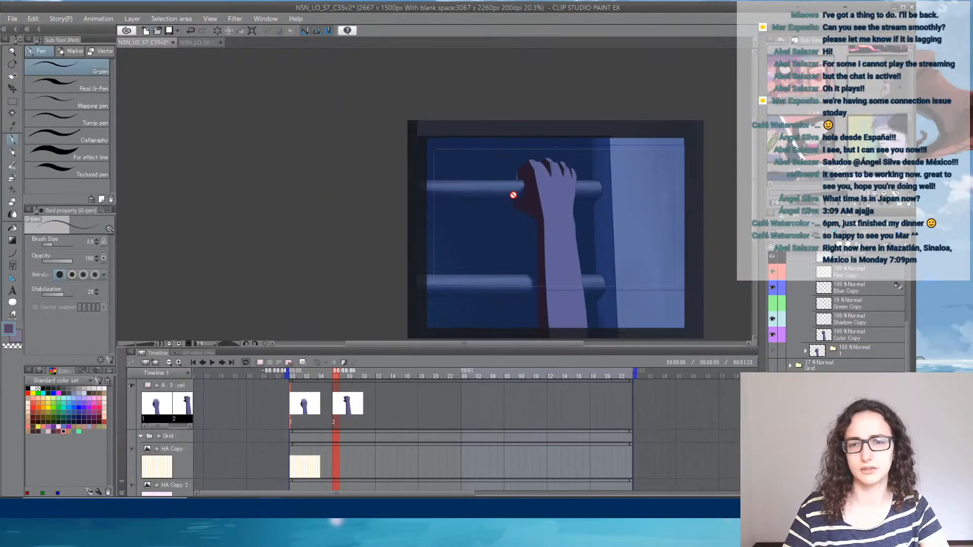
{"action": "scroll", "coordinate": [513, 196], "scroll_direction": "up", "scroll_amount": 1}
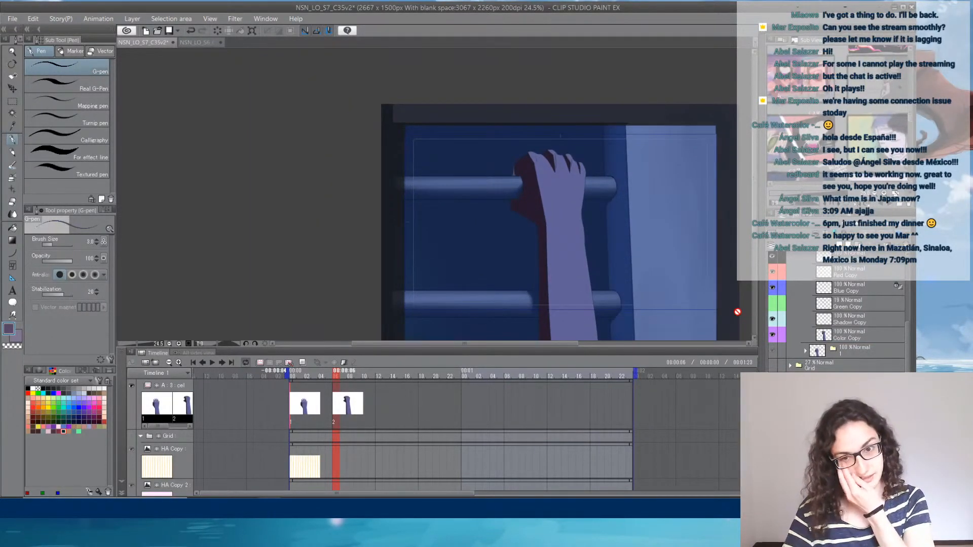
{"action": "scroll", "coordinate": [537, 200], "scroll_direction": "up", "scroll_amount": 2}
{"action": "scroll", "coordinate": [536, 200], "scroll_direction": "up", "scroll_amount": 2}
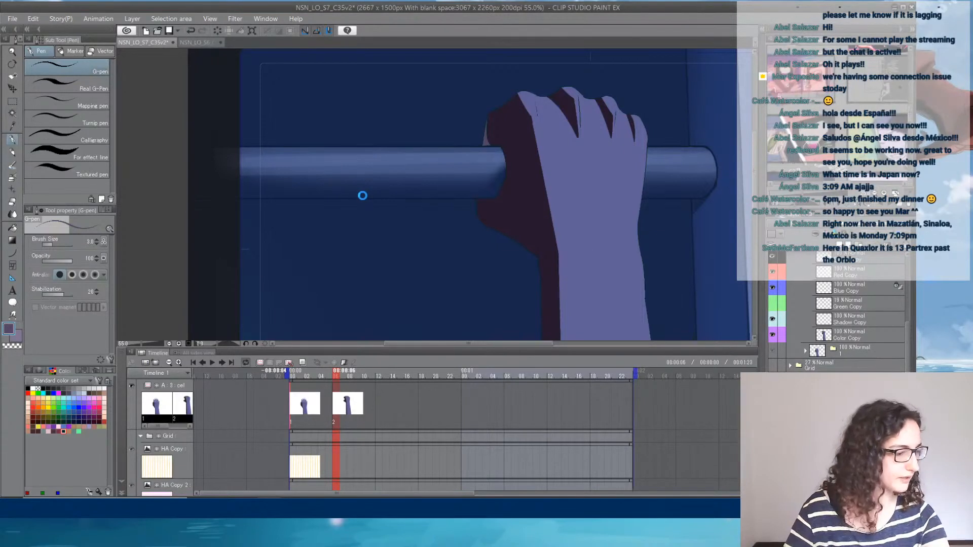
{"action": "key", "text": "ctrl+s"}
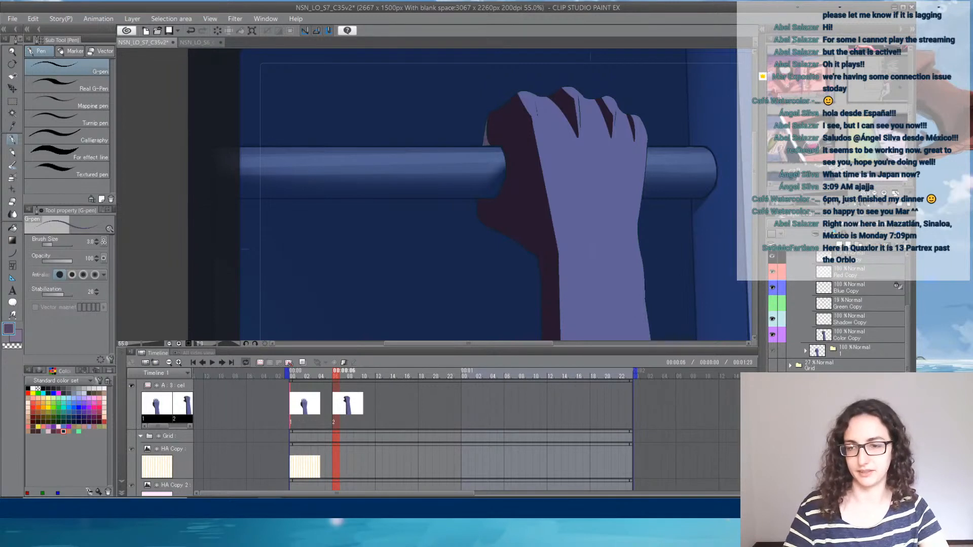
- Turn the rung's shading layer in the BG Copy 2 folder off and on to identify it
{"action": "scroll", "coordinate": [836, 314], "scroll_direction": "down", "scroll_amount": 2}
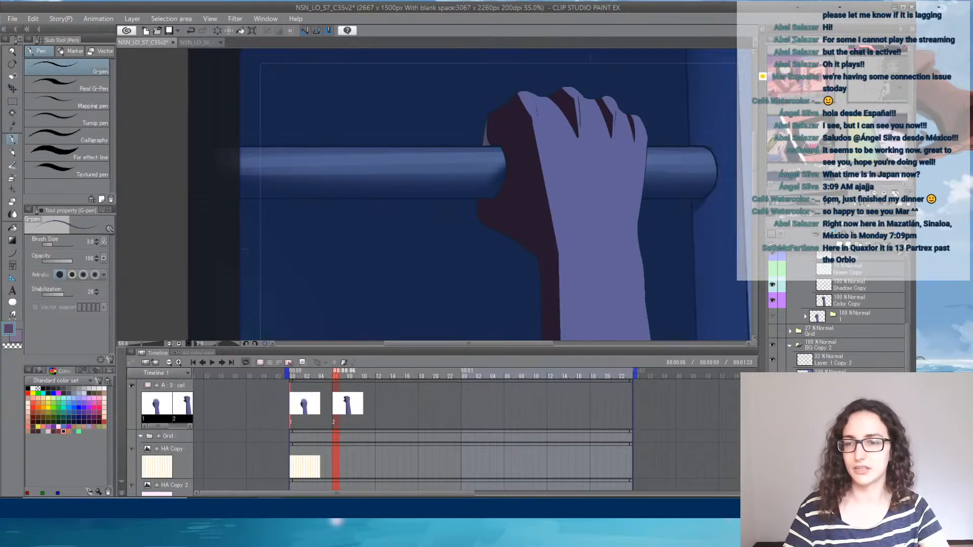
{"action": "left_click", "coordinate": [772, 374]}
{"action": "left_click", "coordinate": [772, 374]}
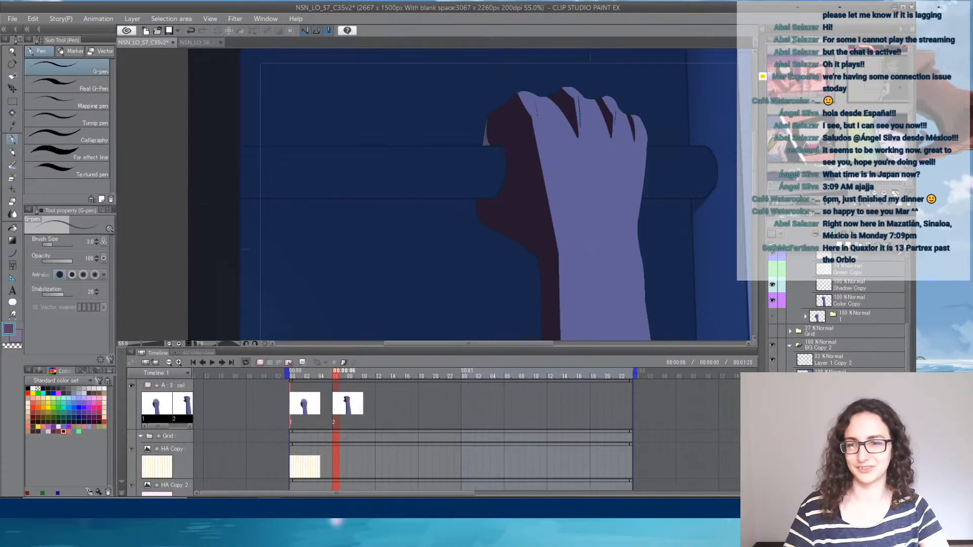
{"action": "scroll", "coordinate": [514, 173], "scroll_direction": "up", "scroll_amount": 2}
{"action": "scroll", "coordinate": [515, 174], "scroll_direction": "up", "scroll_amount": 1}
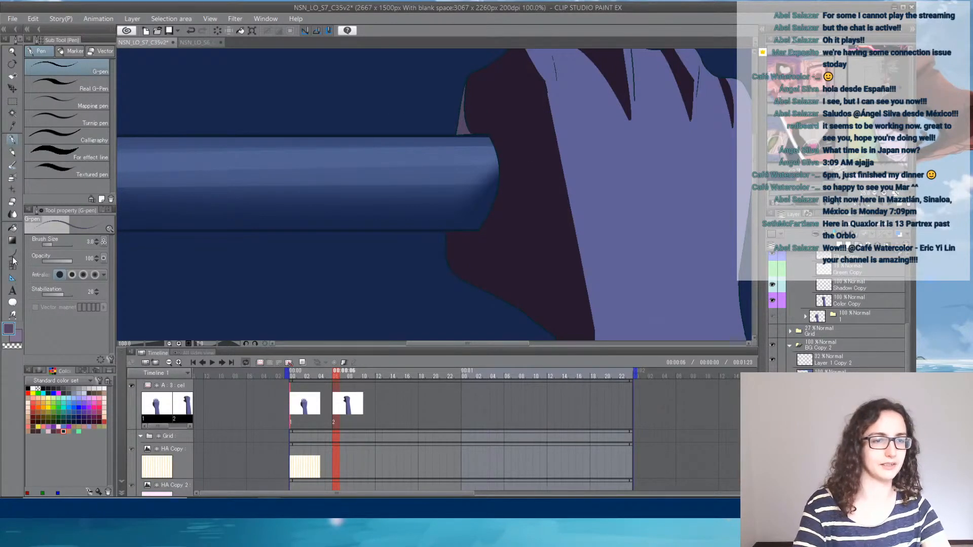
- Set the Opaque watercolor brush to a size of about 90 and sample the dark blue from the rung's end beside the palm
{"action": "left_click", "coordinate": [12, 165]}
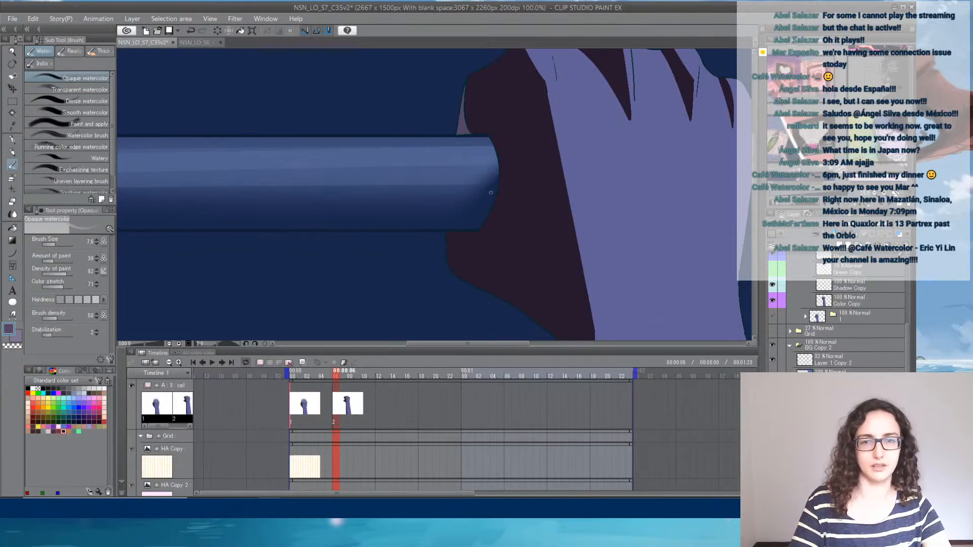
{"action": "left_click", "coordinate": [64, 244]}
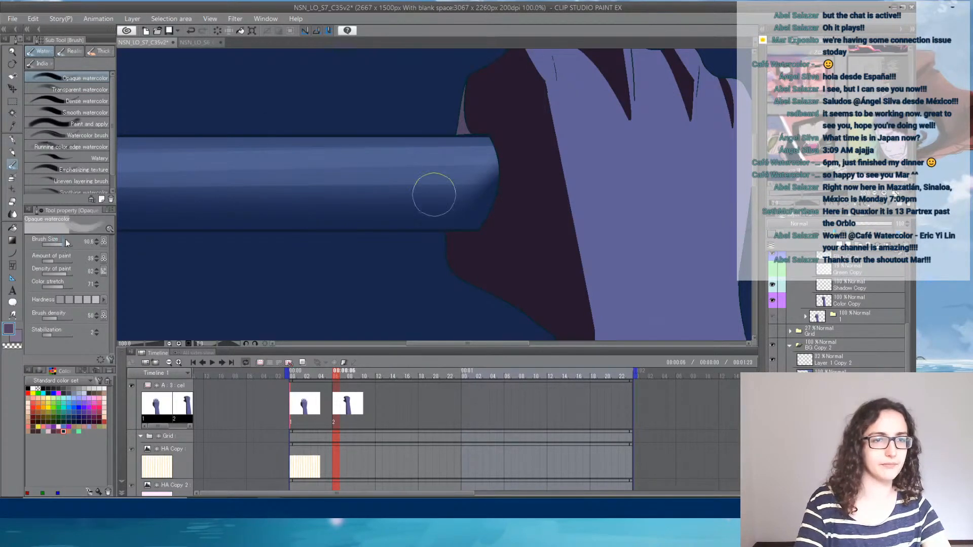
{"action": "left_click", "coordinate": [500, 194], "text": "alt"}
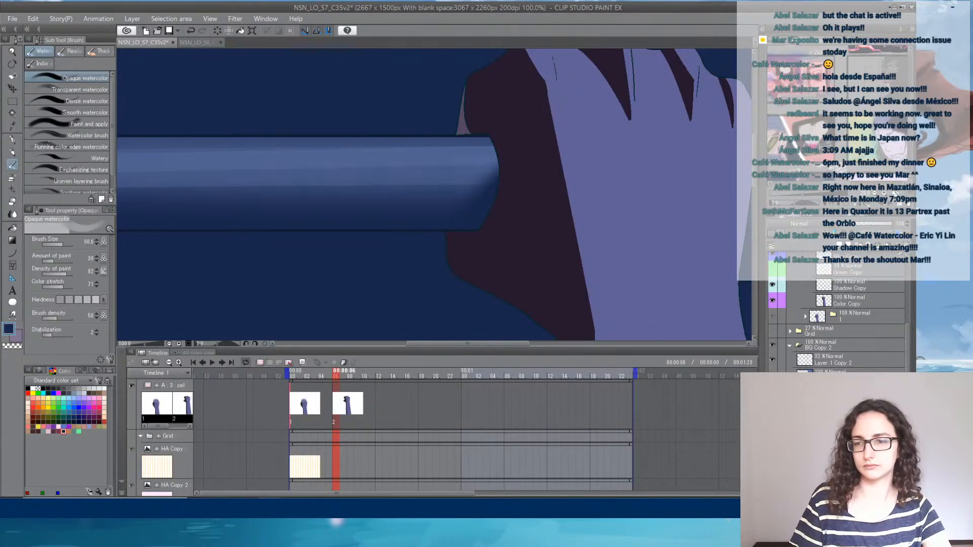
{"action": "mouse_move", "coordinate": [891, 223]}
{"action": "left_mouse_down"}
{"action": "mouse_move", "coordinate": [854, 223]}
{"action": "mouse_move", "coordinate": [894, 223]}
{"action": "left_mouse_up"}
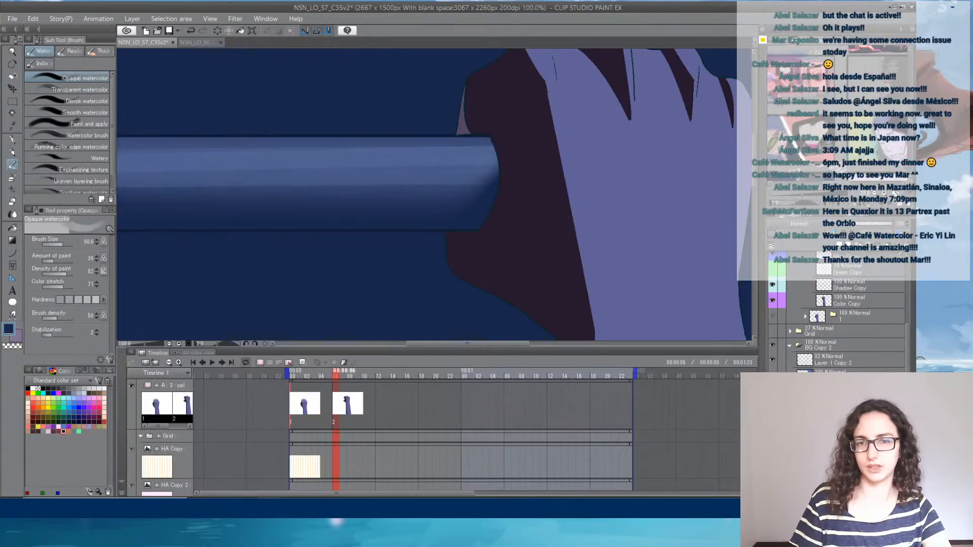
- Make a rectangular selection around the upper rung on the hand's thumb side, and return to the Opaque watercolor brush
{"action": "left_click", "coordinate": [12, 102]}
{"action": "left_click_drag", "start_coordinate": [128, 135], "coordinate": [525, 231]}
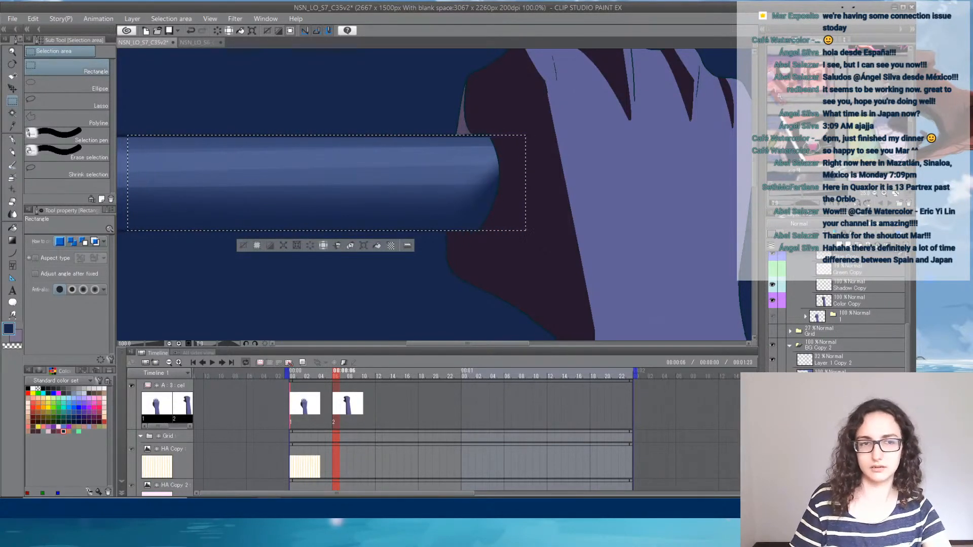
{"action": "left_click", "coordinate": [12, 166]}
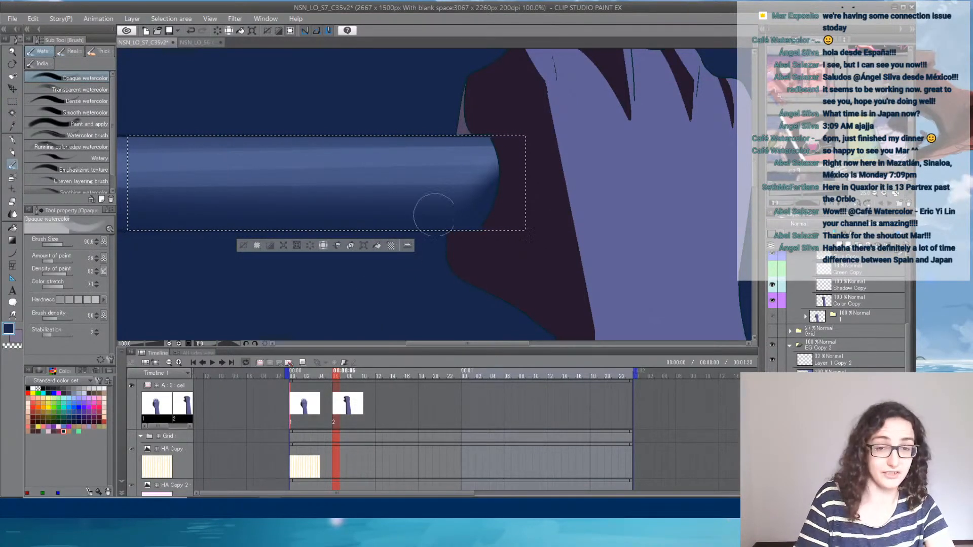
- Undo the last watercolor strokes and paint a curved dark blue band over the rung's end beside the palm with an enlarged G-pen
{"action": "key", "text": "ctrl+z"}
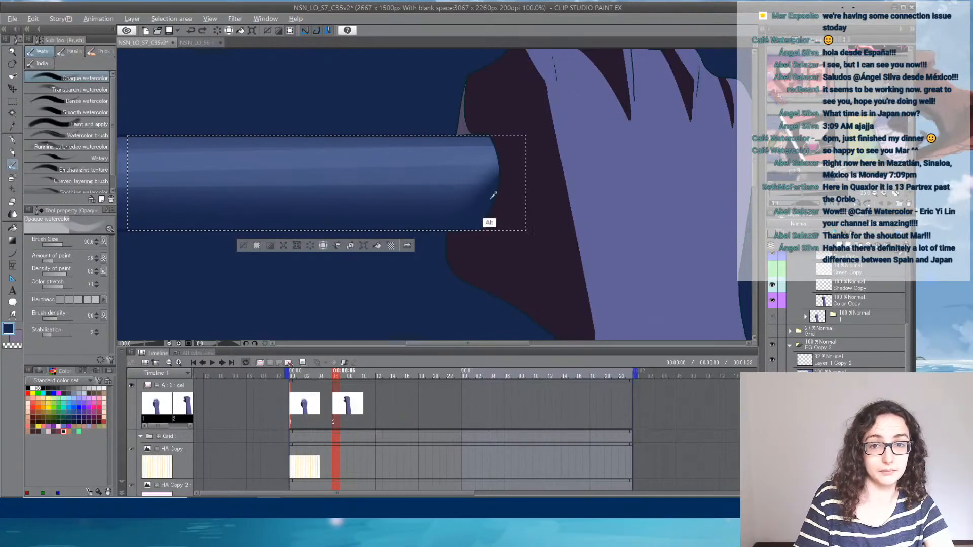
{"action": "key", "text": "ctrl+z"}
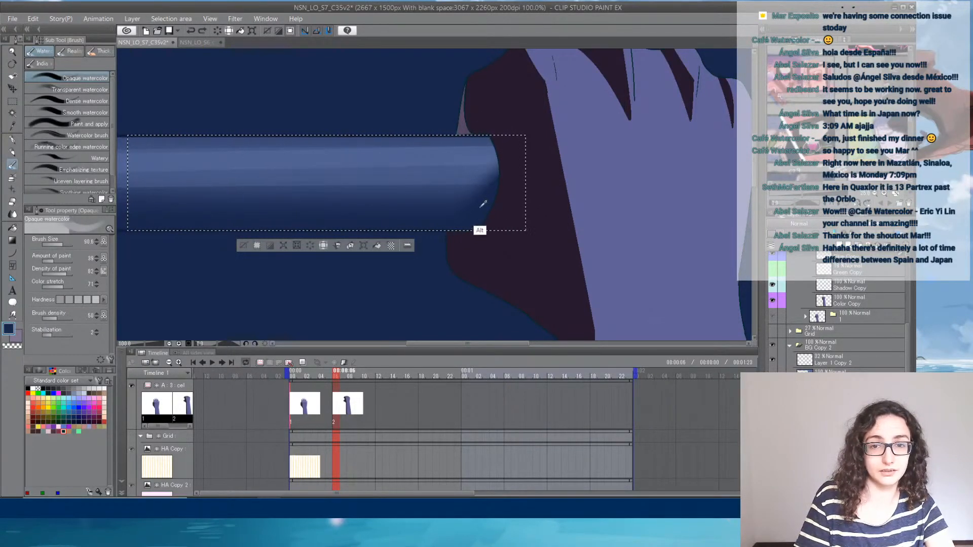
{"action": "key", "text": "p"}
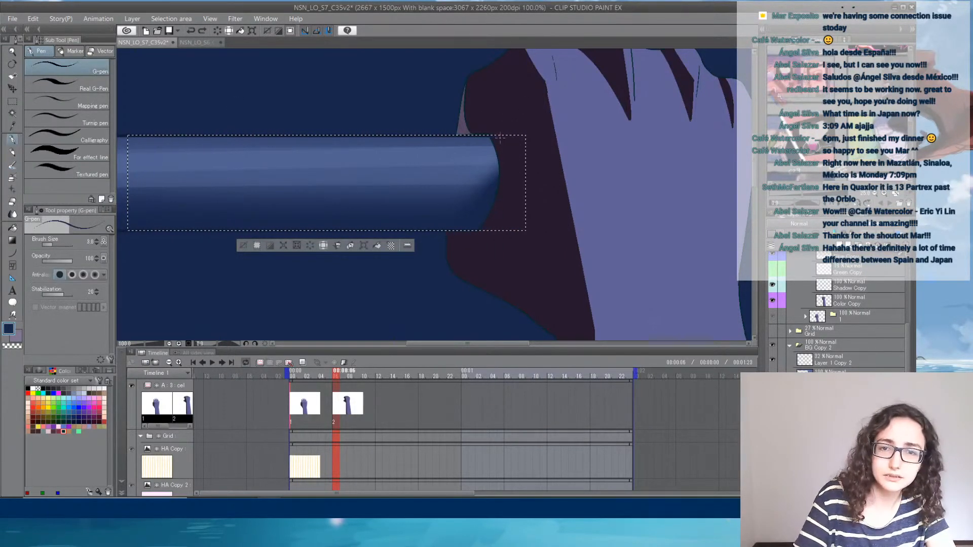
{"action": "left_click", "coordinate": [59, 245]}
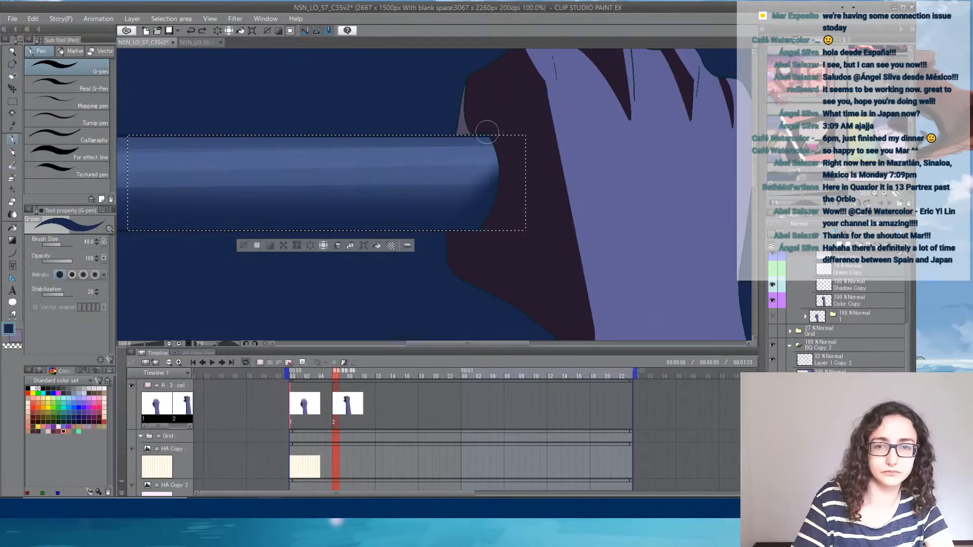
{"action": "left_click_drag", "start_coordinate": [499, 167], "coordinate": [499, 171]}
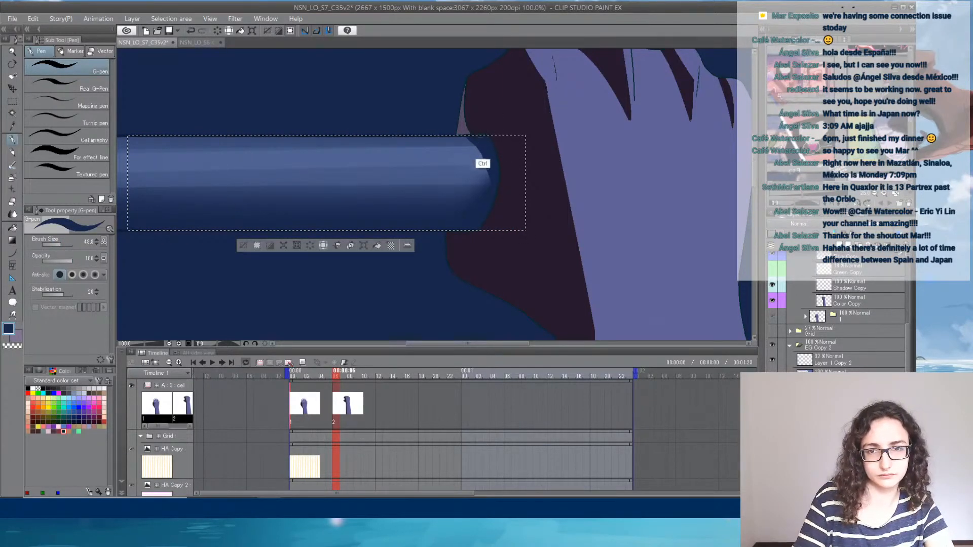
{"action": "key", "text": "ctrl+z"}
{"action": "left_click_drag", "start_coordinate": [475, 134], "coordinate": [497, 171]}
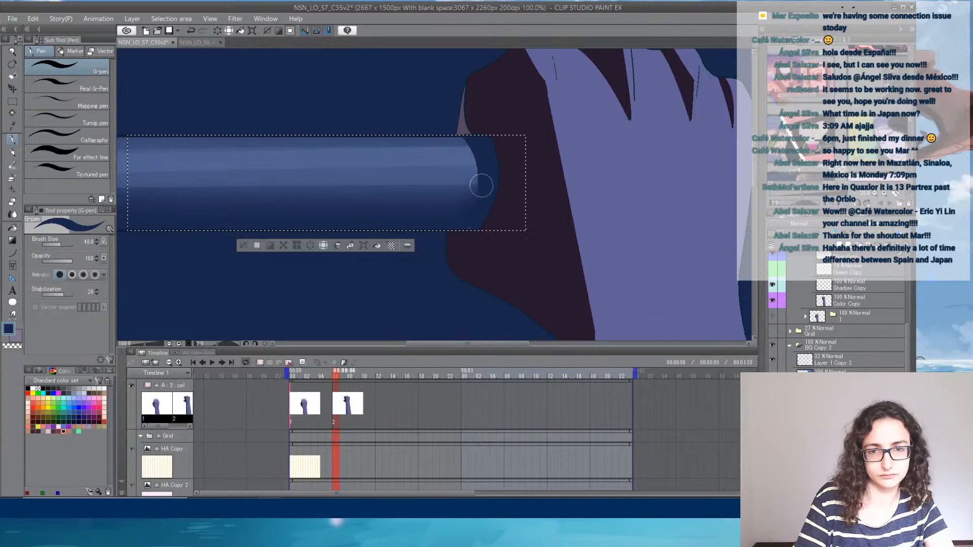
- Soften the dark band's inner edge with the Opaque watercolor brush at a size of about 22.5, sampling blues from the rung
{"action": "left_click", "coordinate": [12, 214]}
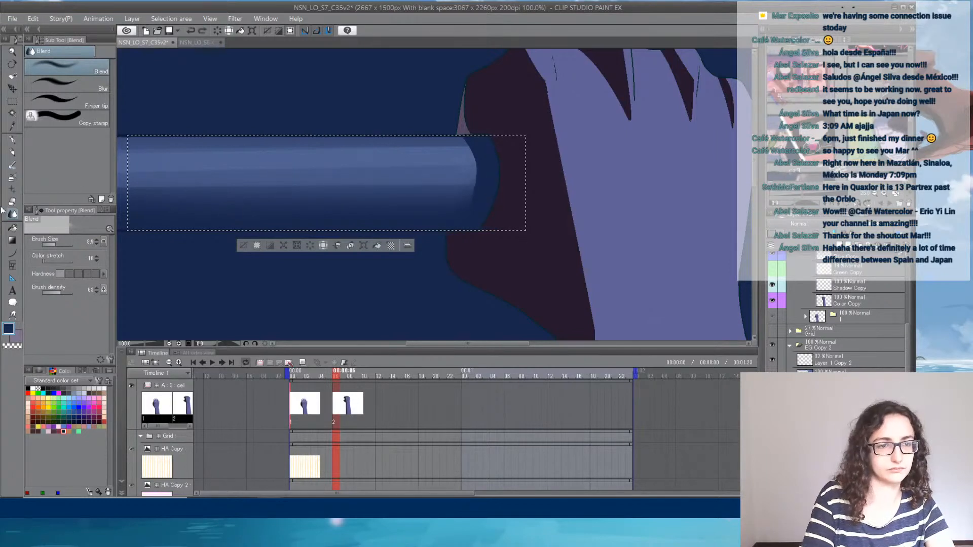
{"action": "left_click", "coordinate": [13, 164]}
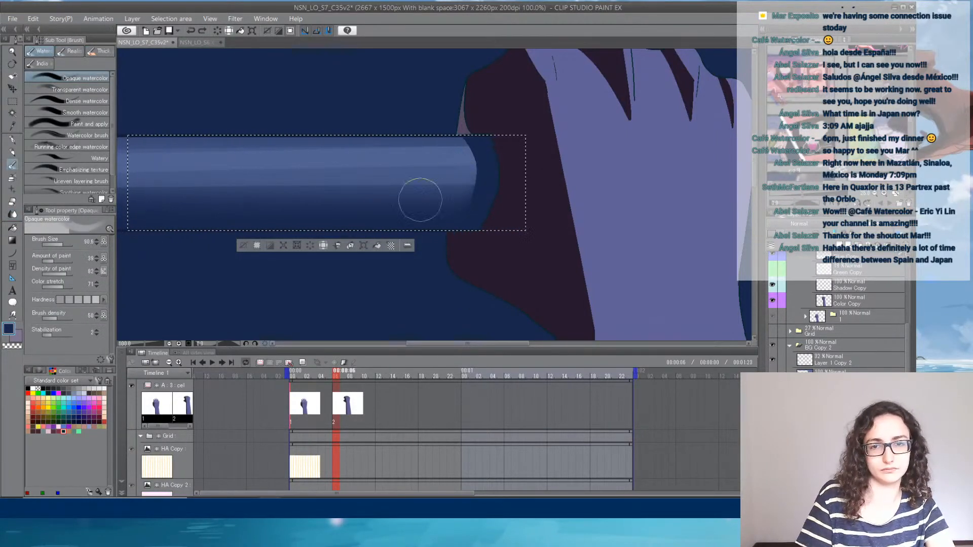
{"action": "left_click", "coordinate": [58, 245]}
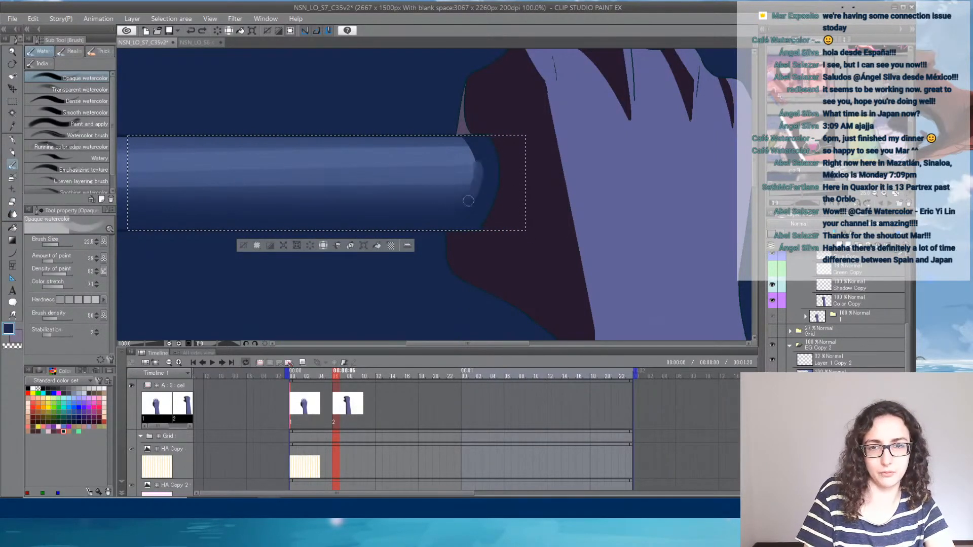
{"action": "left_click_drag", "start_coordinate": [464, 213], "coordinate": [459, 220]}
{"action": "left_click", "coordinate": [480, 175], "text": "alt"}
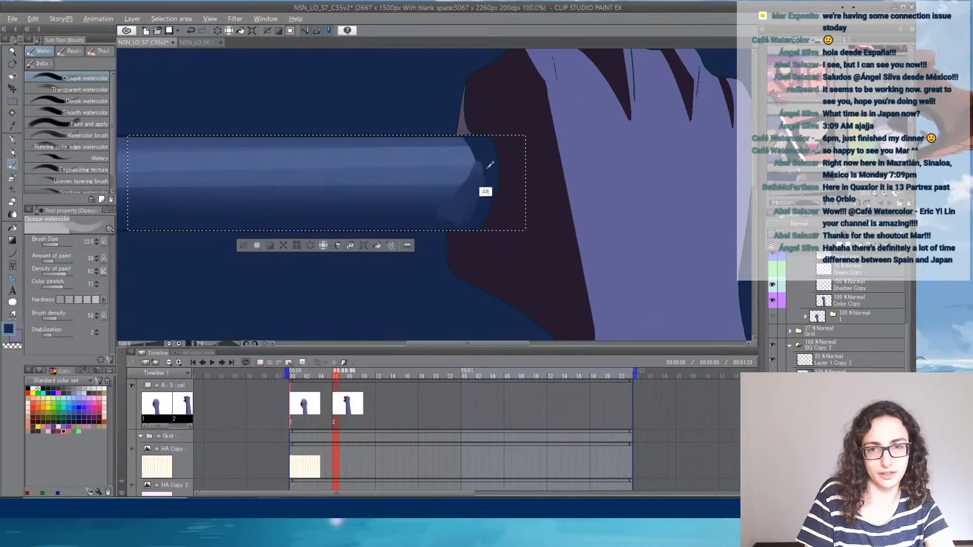
{"action": "mouse_move", "coordinate": [483, 180]}
{"action": "left_mouse_down"}
{"action": "mouse_move", "coordinate": [485, 163]}
{"action": "mouse_move", "coordinate": [484, 174]}
{"action": "left_mouse_up"}
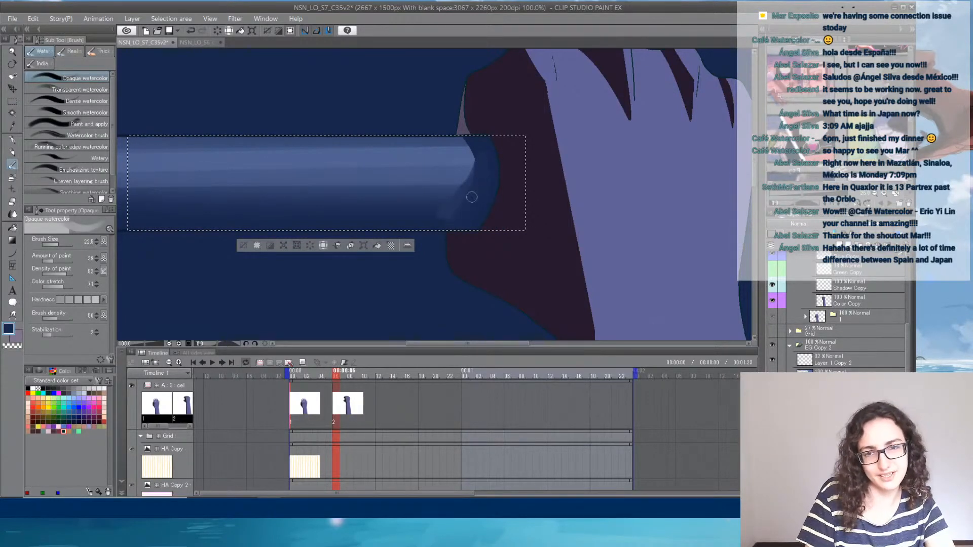
{"action": "left_click", "coordinate": [440, 189], "text": "alt"}
{"action": "left_click_drag", "start_coordinate": [463, 191], "coordinate": [434, 197]}
{"action": "key", "text": "ctrl+z"}
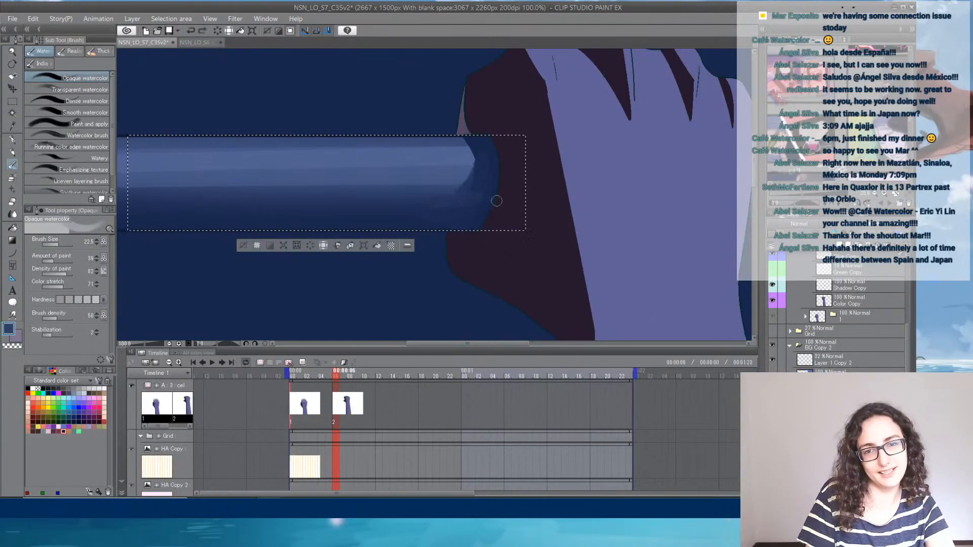
- Smooth the transition between the rung's highlight and its dark end using the Blend tool with an enlarged brush
{"action": "key", "text": "j"}
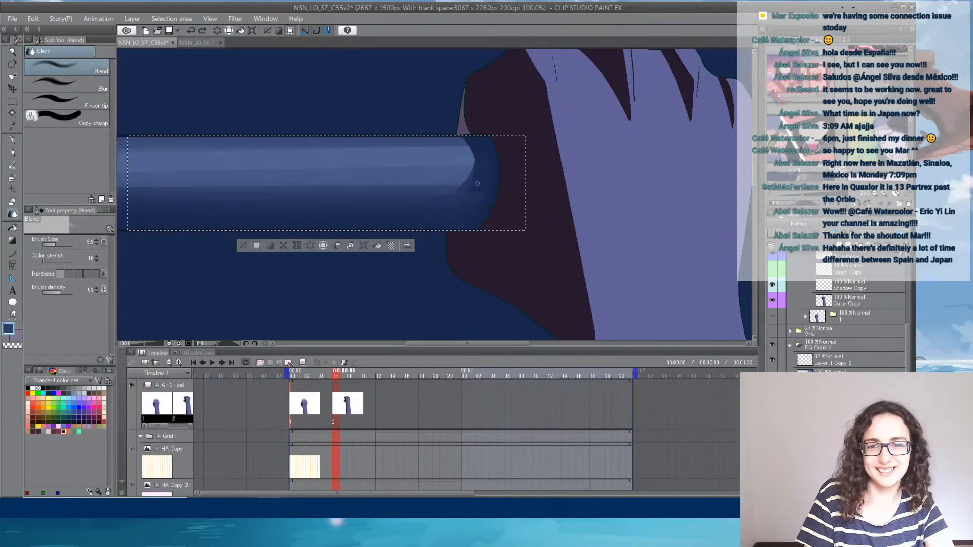
{"action": "left_click_drag", "start_coordinate": [477, 184], "coordinate": [462, 191]}
{"action": "left_click", "coordinate": [61, 245]}
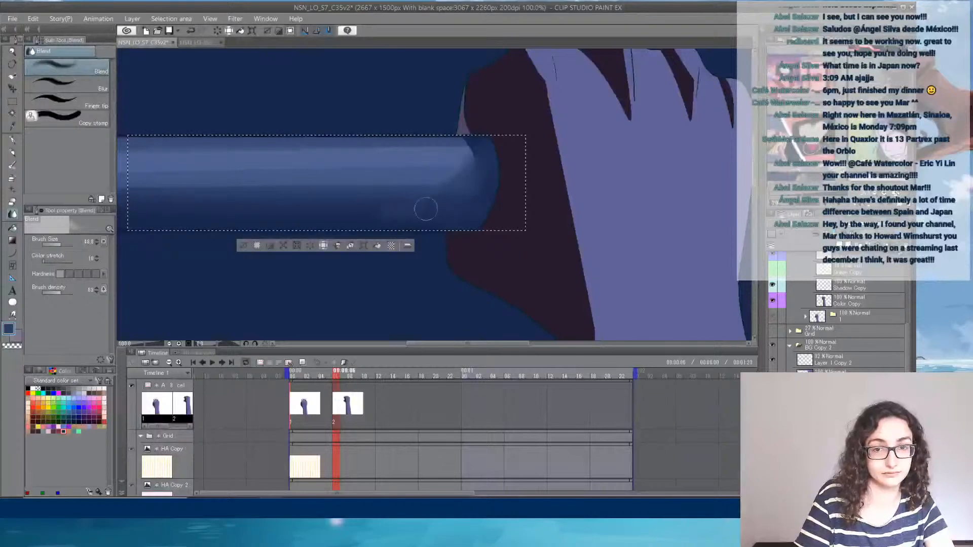
- Paint a tapering dark shadow along the rung's underside near the palm with the G-pen, and try to blend its edge
{"action": "key", "text": "p"}
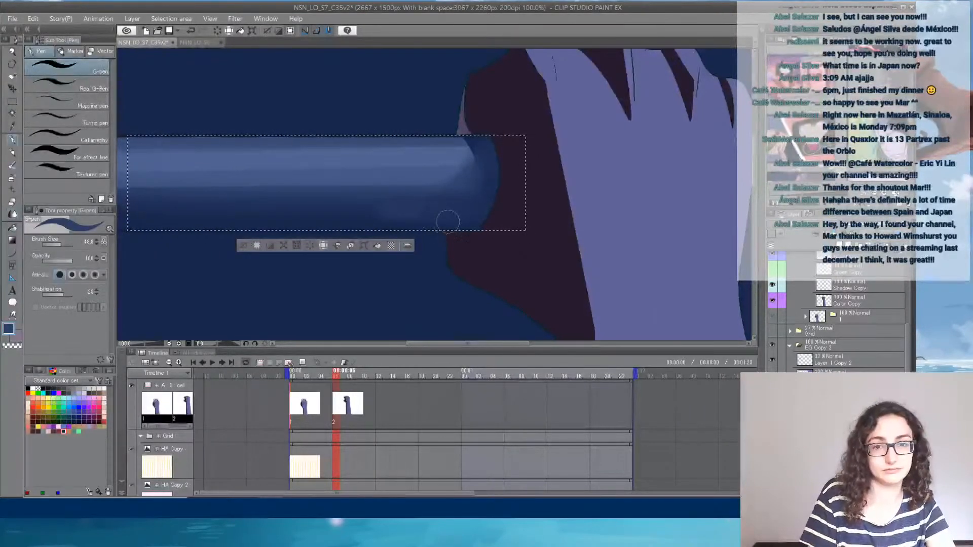
{"action": "key", "text": "ctrl+z"}
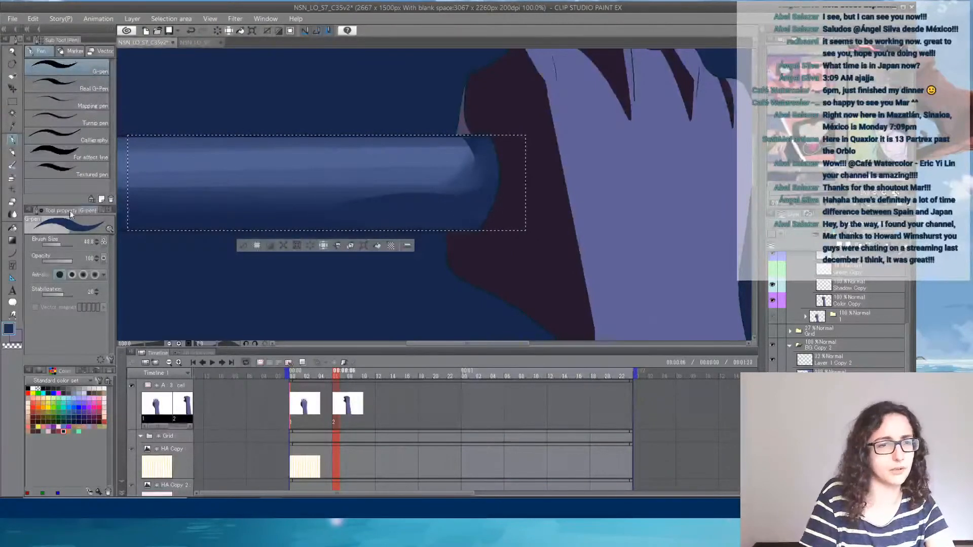
{"action": "key", "text": "j"}
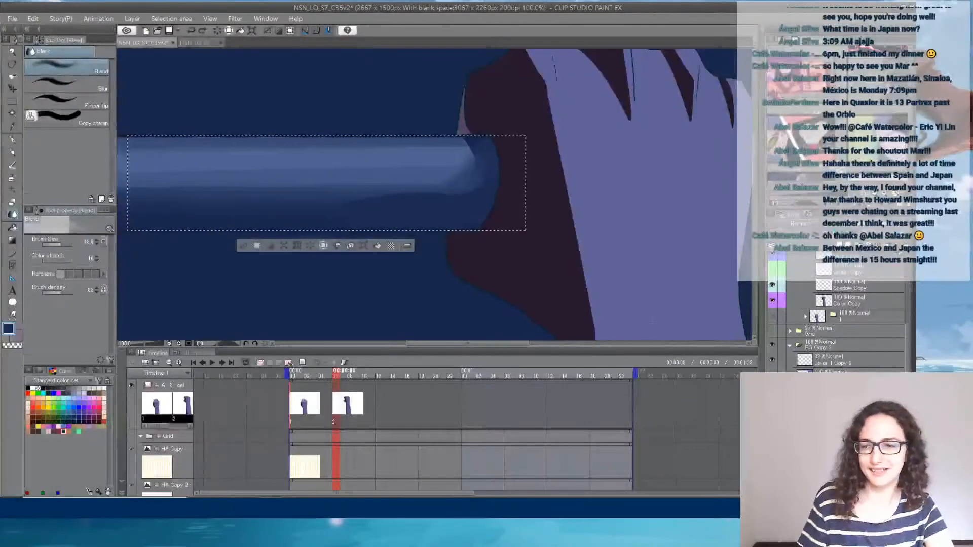
{"action": "key", "text": "ctrl+z"}
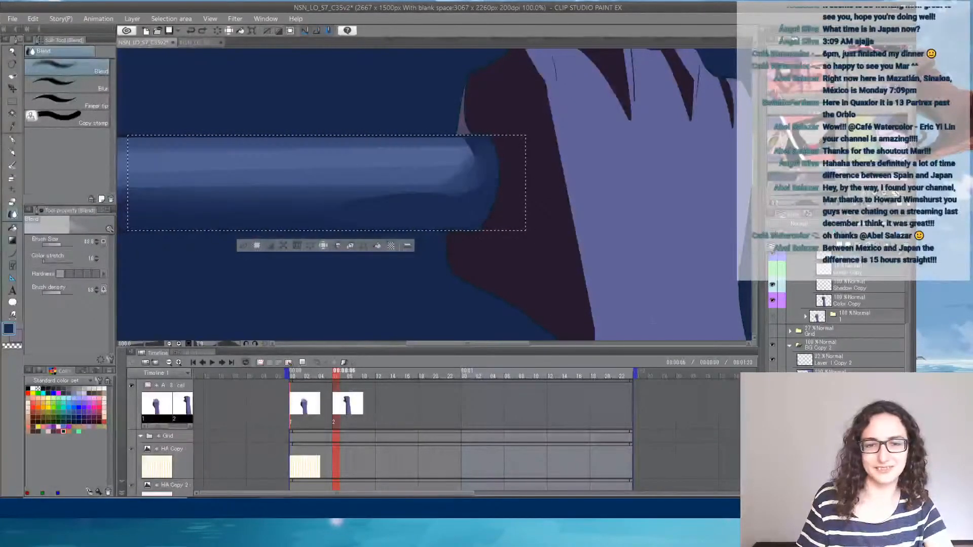
{"action": "left_click", "coordinate": [76, 118]}
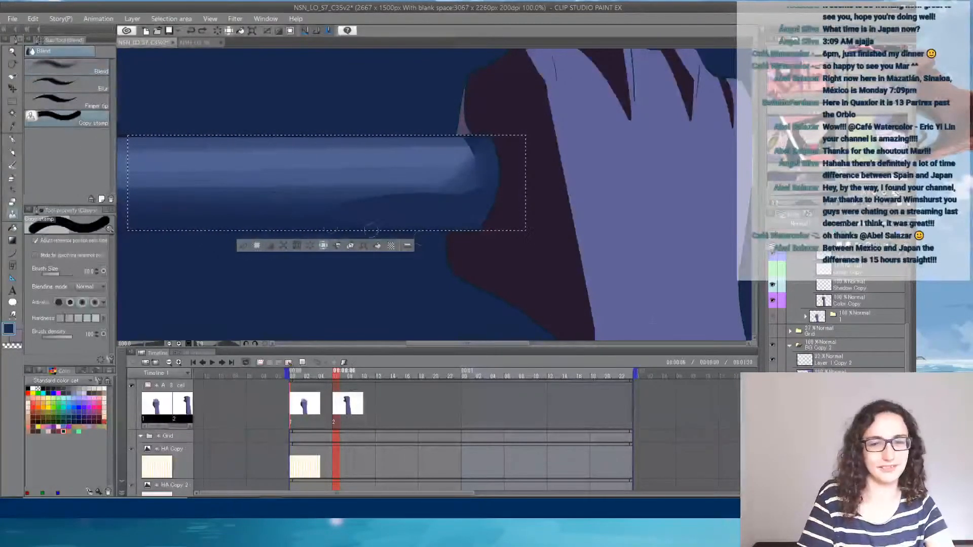
{"action": "right_click", "coordinate": [15, 218]}
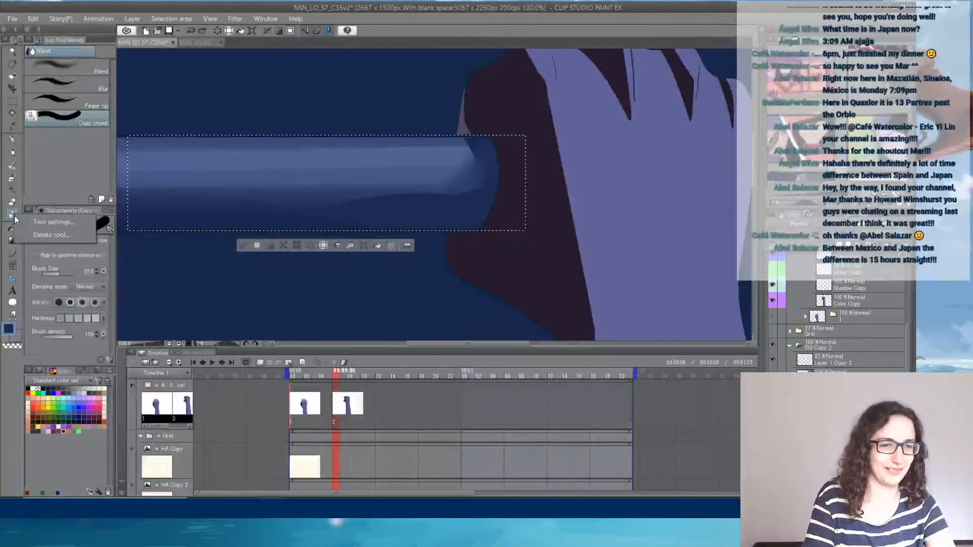
{"action": "right_click", "coordinate": [11, 217]}
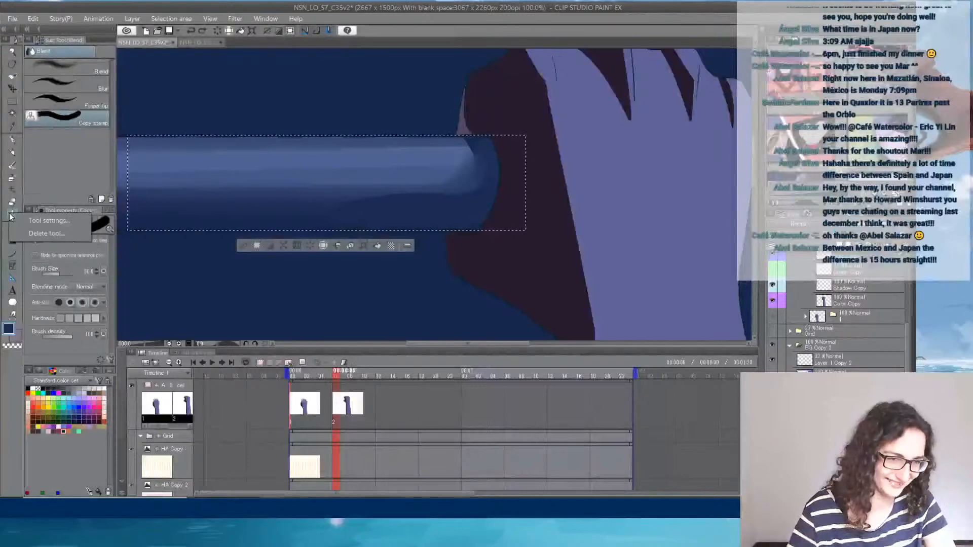
{"action": "left_click", "coordinate": [12, 217]}
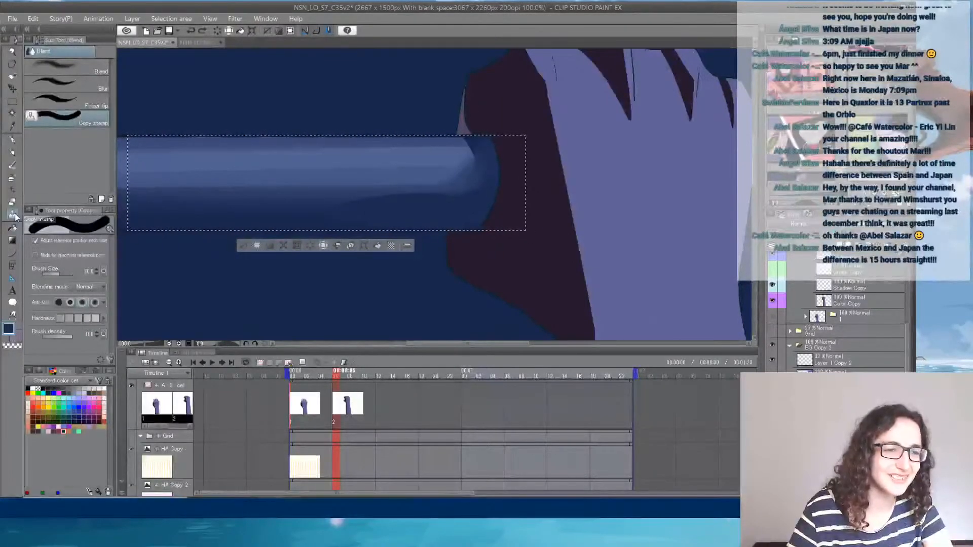
{"action": "right_click", "coordinate": [9, 216]}
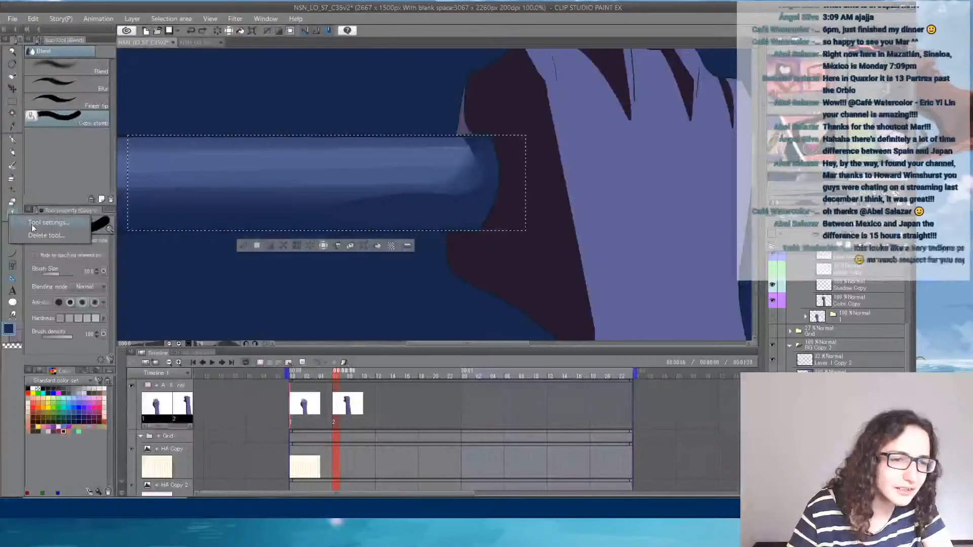
{"action": "left_click", "coordinate": [51, 62]}
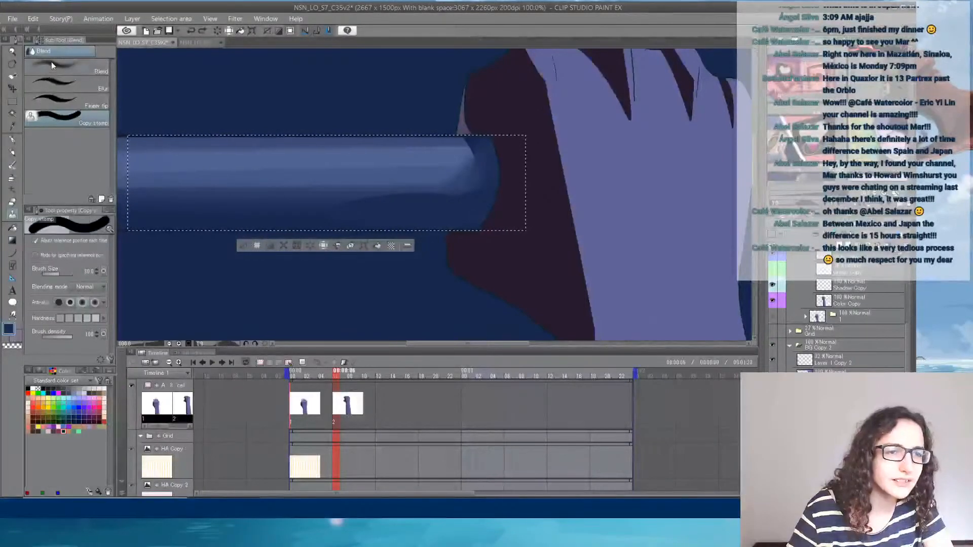
{"action": "left_click", "coordinate": [51, 62]}
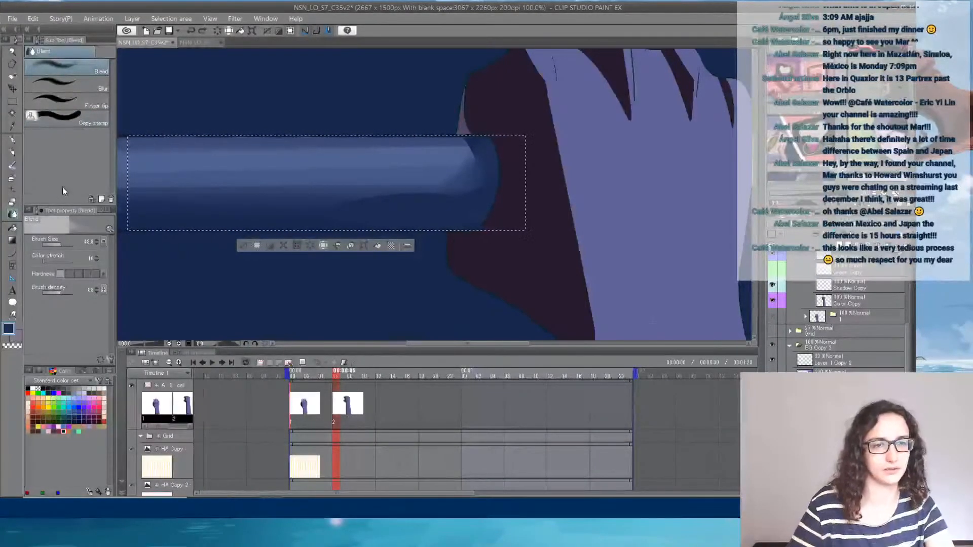
- Soften the underside shadow's upper edge with a reduced Transparent watercolor brush, and return to the Blend tool
{"action": "key", "text": "p"}
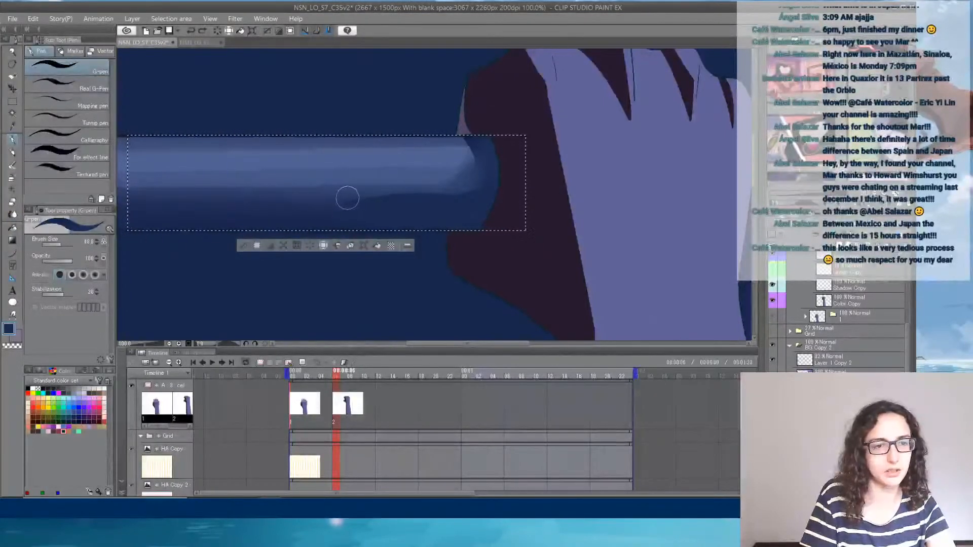
{"action": "left_click", "coordinate": [13, 165]}
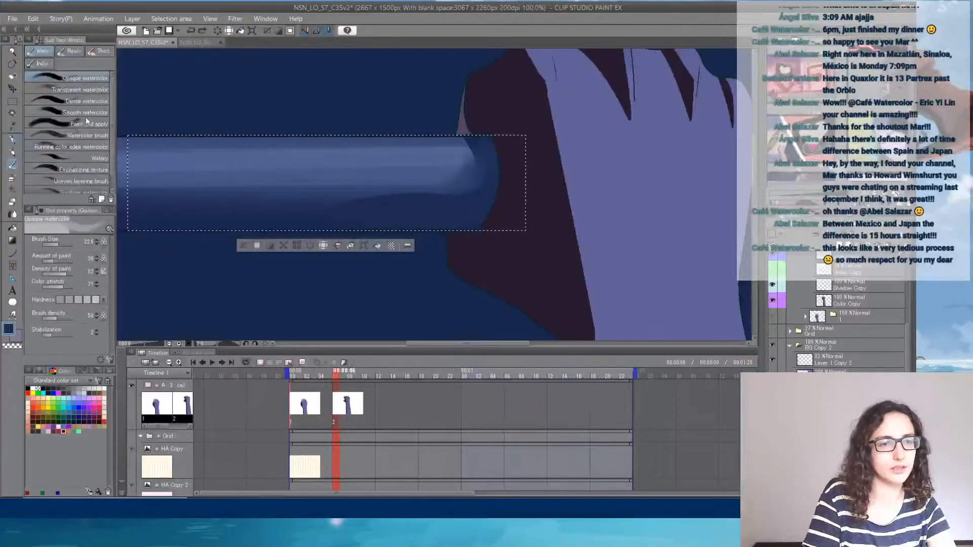
{"action": "left_click", "coordinate": [81, 89]}
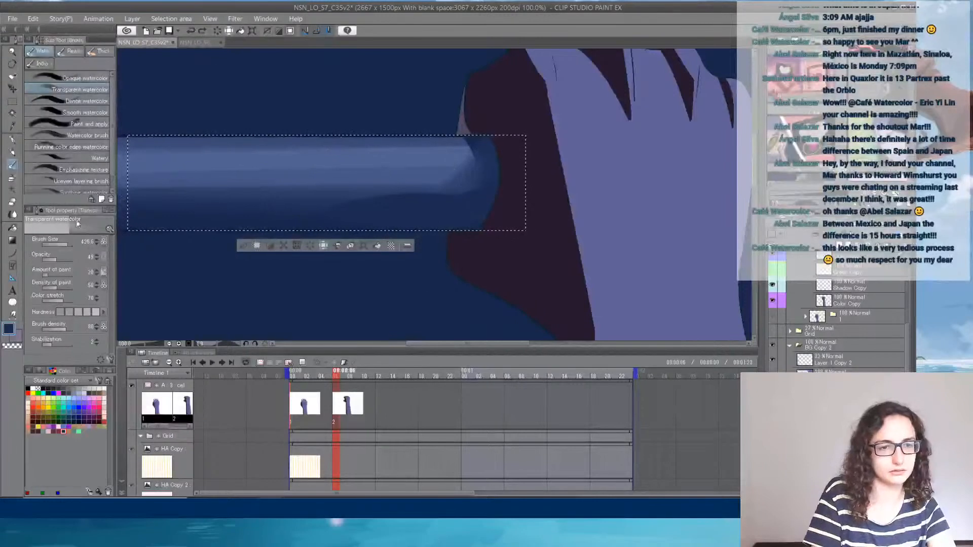
{"action": "left_click", "coordinate": [60, 244]}
{"action": "mouse_move", "coordinate": [328, 201]}
{"action": "left_mouse_down"}
{"action": "mouse_move", "coordinate": [365, 200]}
{"action": "mouse_move", "coordinate": [325, 200]}
{"action": "mouse_move", "coordinate": [399, 199]}
{"action": "left_mouse_up"}
{"action": "key", "text": "ctrl+z"}
{"action": "key", "text": "ctrl+z"}
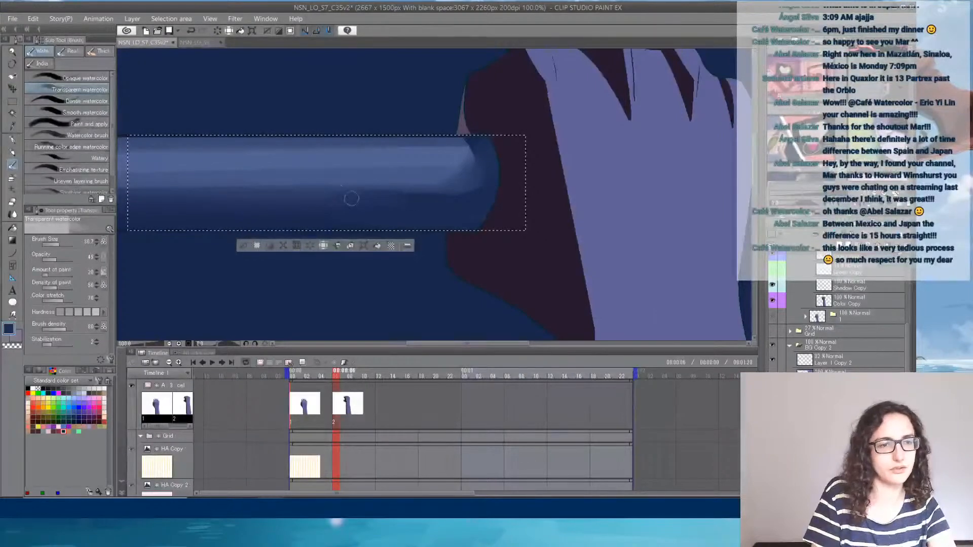
{"action": "left_click", "coordinate": [13, 213]}
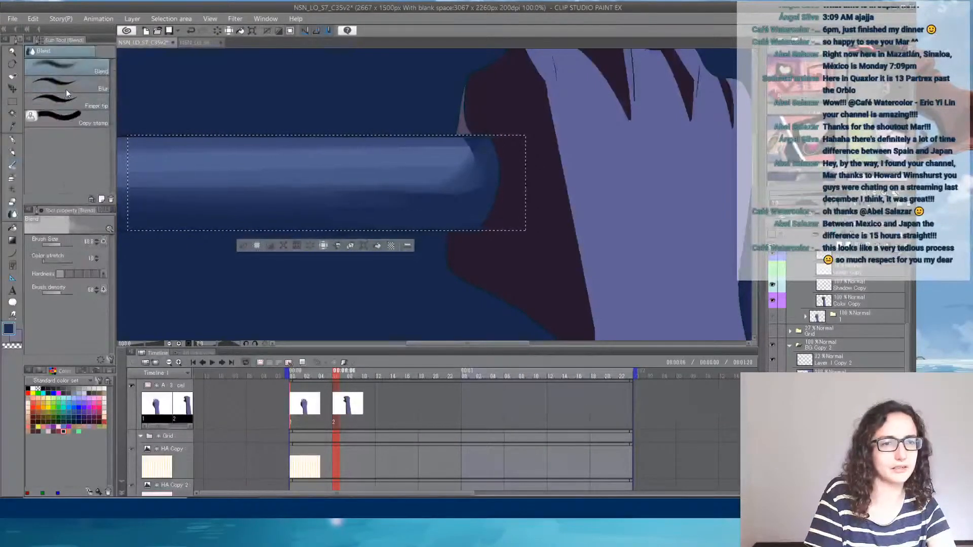
{"action": "key", "text": "Delete"}
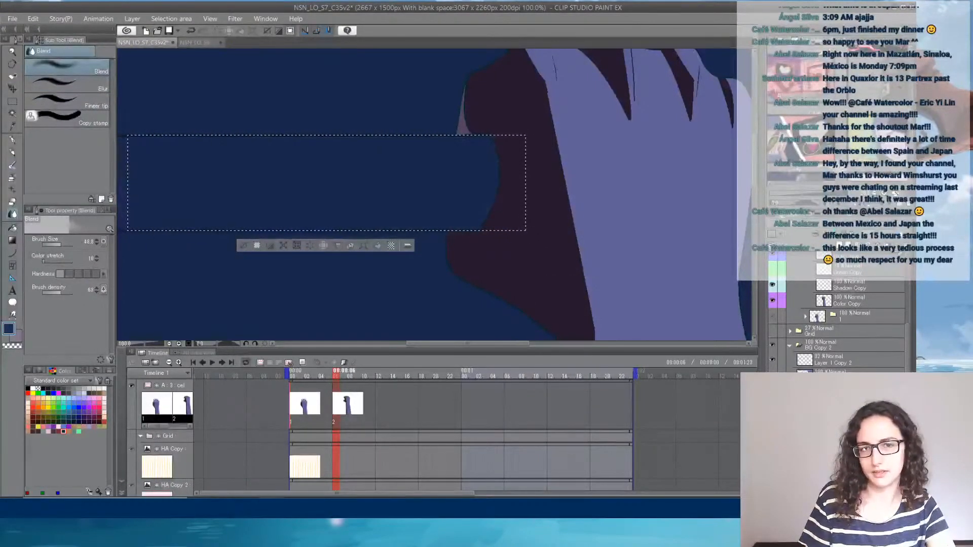
{"action": "key", "text": "ctrl+z"}
{"action": "key", "text": "ctrl+y"}
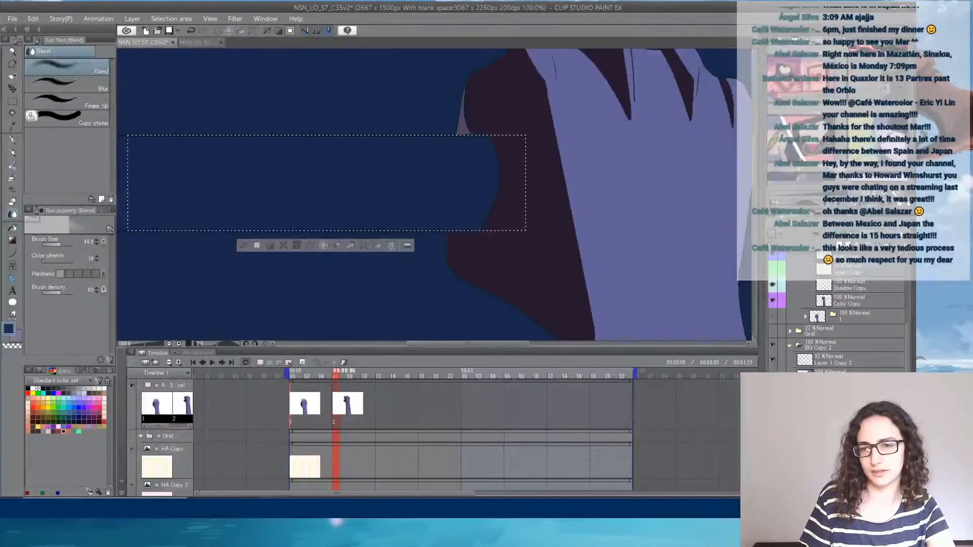
{"action": "key", "text": "ctrl+z"}
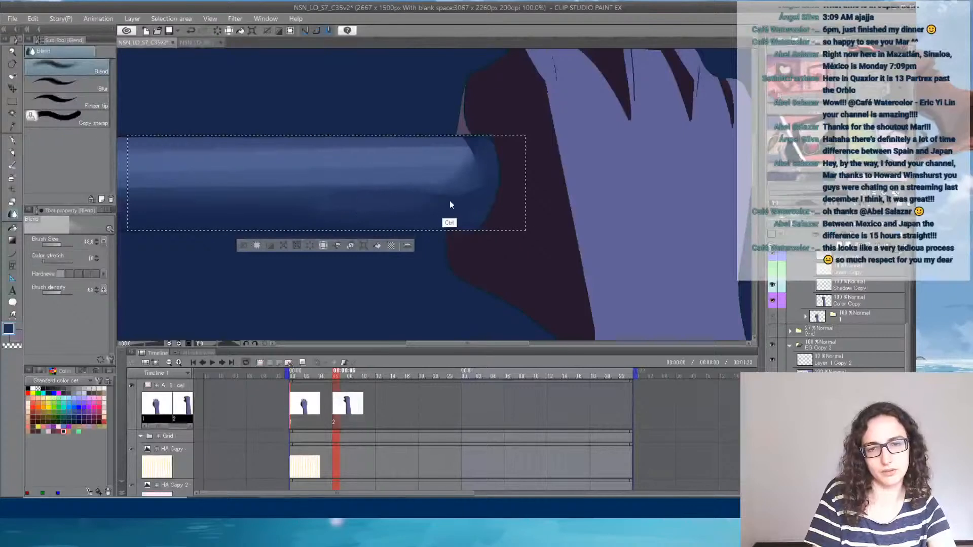
- Blend the remaining shadow edge into the rung's lower shading, and remove the rectangular selection
{"action": "key", "text": "ctrl+z"}
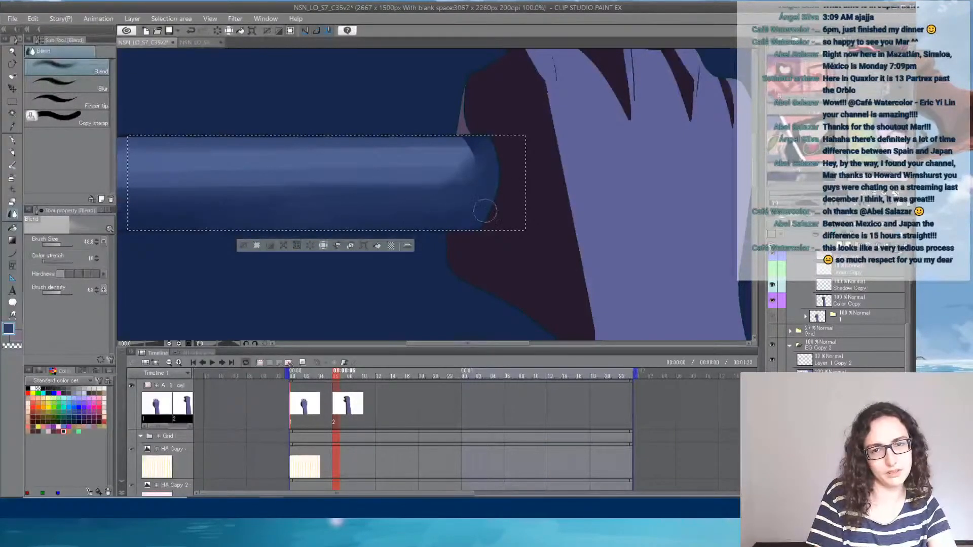
{"action": "key", "text": "ctrl+d"}
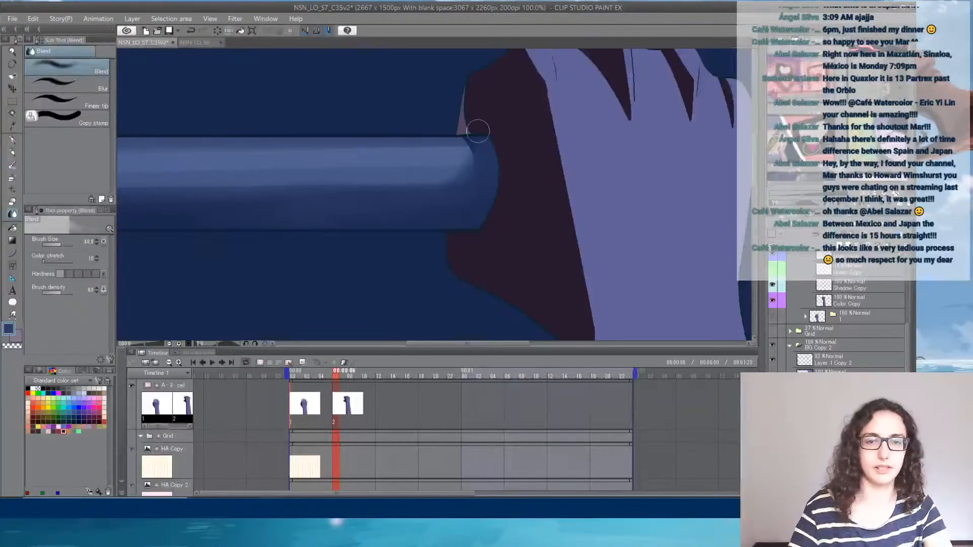
- Try an Opaque watercolor stroke along the gripped rung's underside, and undo it
{"action": "scroll", "coordinate": [478, 132], "scroll_direction": "down", "scroll_amount": 8}
{"action": "scroll", "coordinate": [448, 136], "scroll_direction": "up", "scroll_amount": 2}
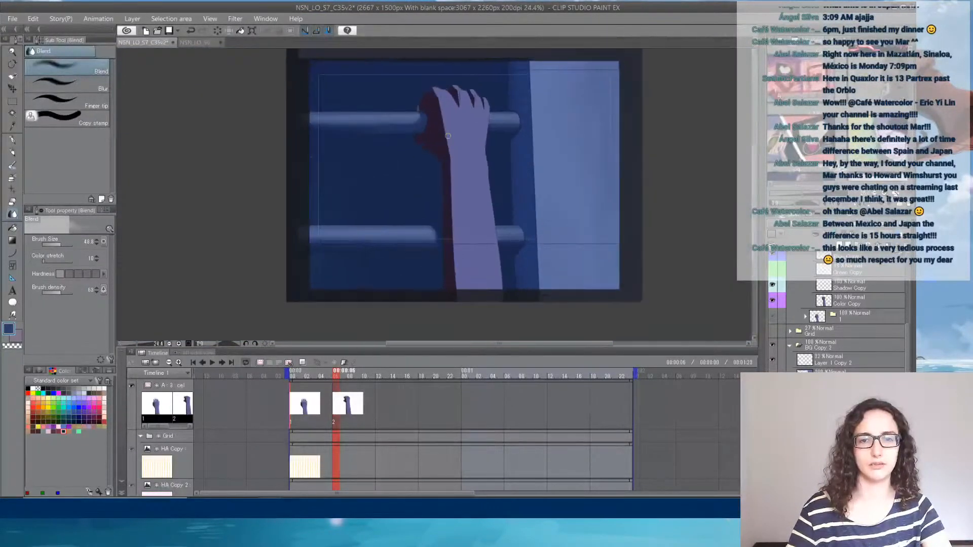
{"action": "scroll", "coordinate": [447, 136], "scroll_direction": "up", "scroll_amount": 1}
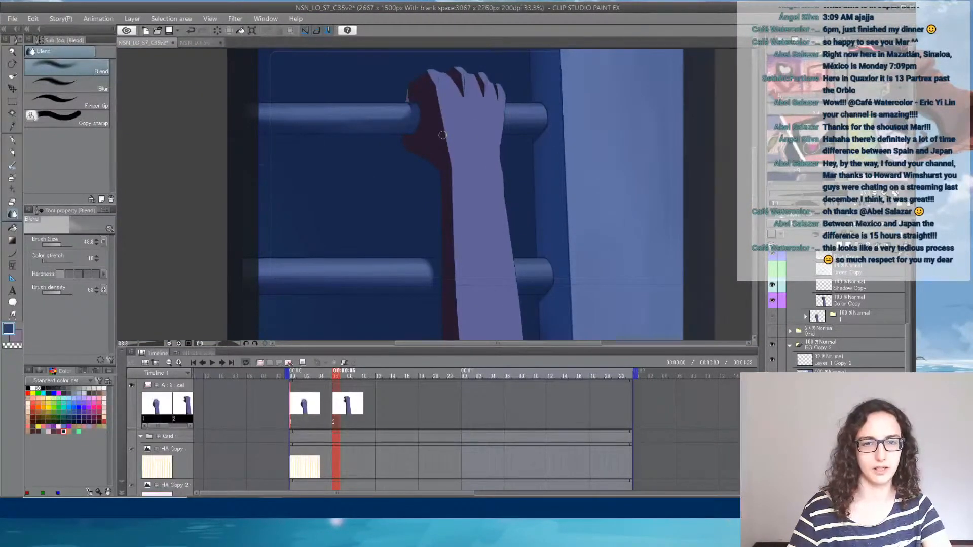
{"action": "scroll", "coordinate": [402, 125], "scroll_direction": "up", "scroll_amount": 1}
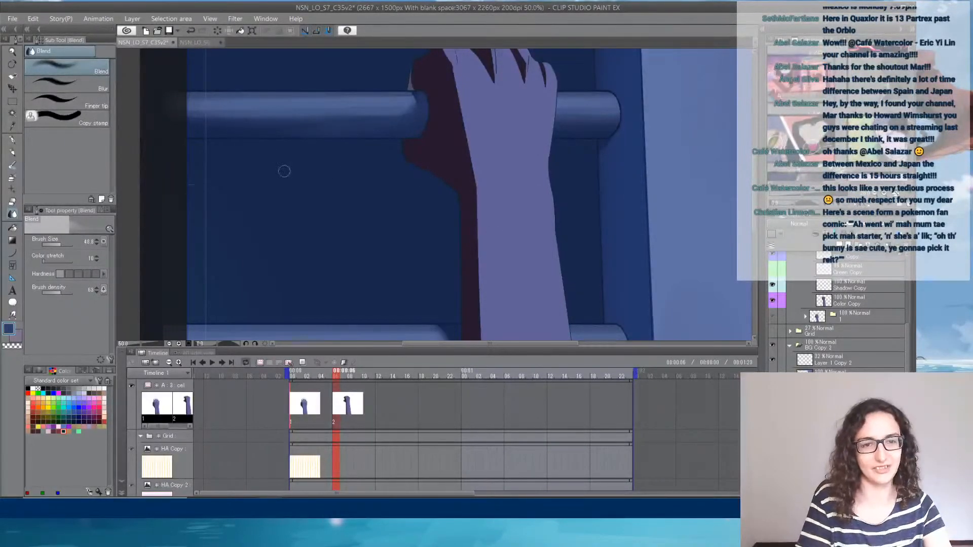
{"action": "left_click", "coordinate": [251, 128], "text": "alt"}
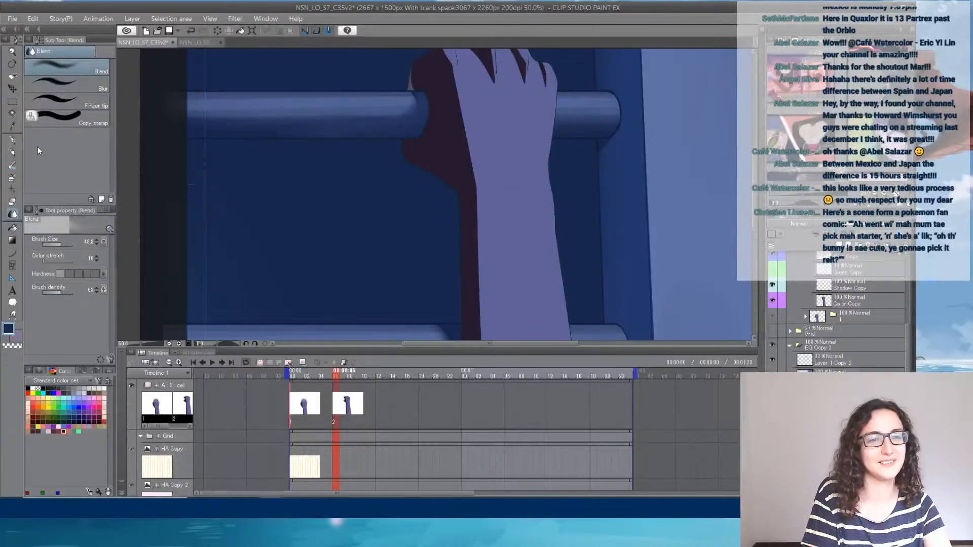
{"action": "left_click", "coordinate": [13, 140]}
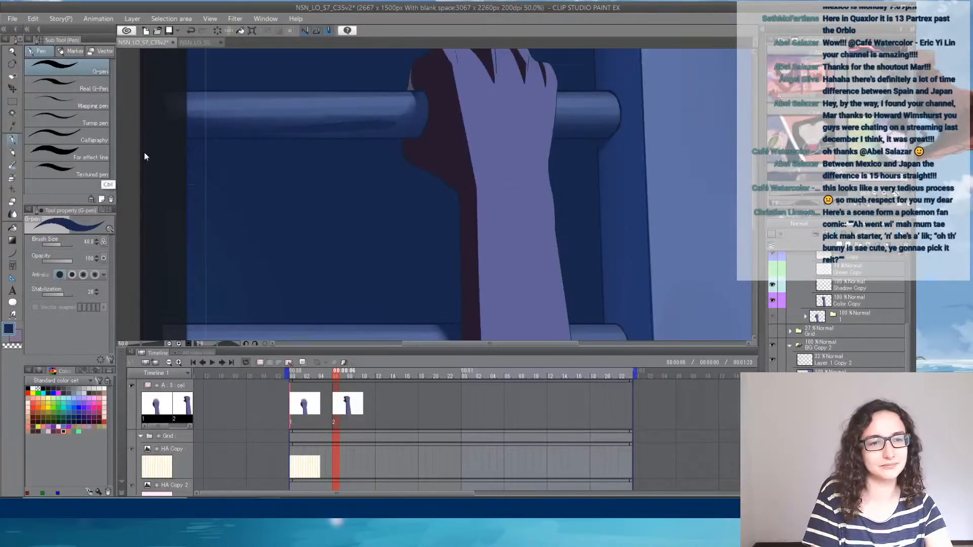
{"action": "key", "text": "b"}
{"action": "left_click", "coordinate": [76, 78]}
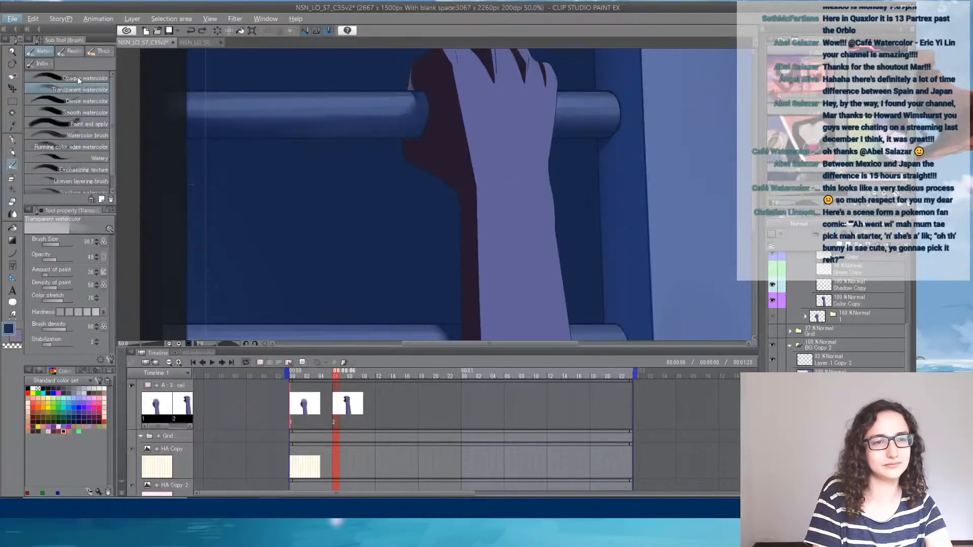
{"action": "left_click_drag", "start_coordinate": [337, 126], "coordinate": [267, 133]}
{"action": "key", "text": "ctrl+z"}
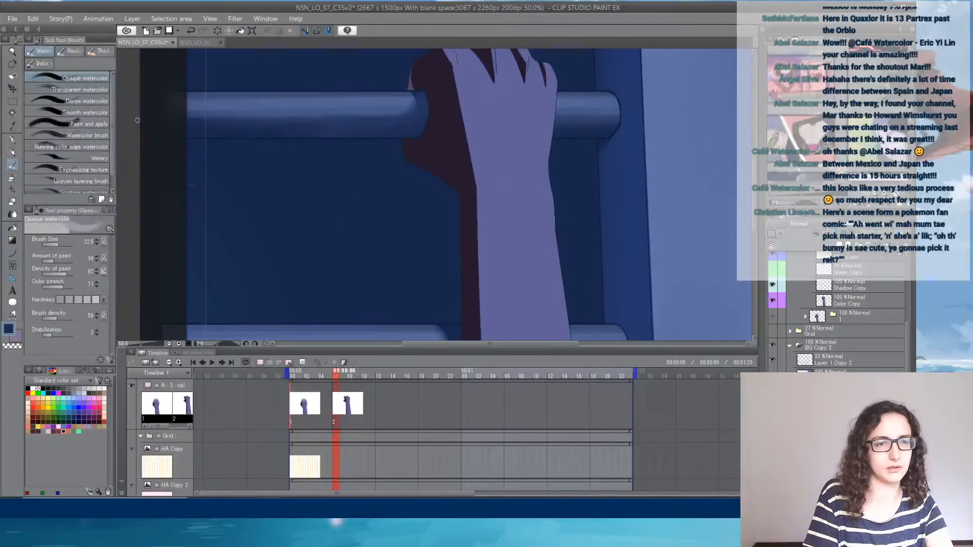
{"action": "left_click", "coordinate": [69, 102]}
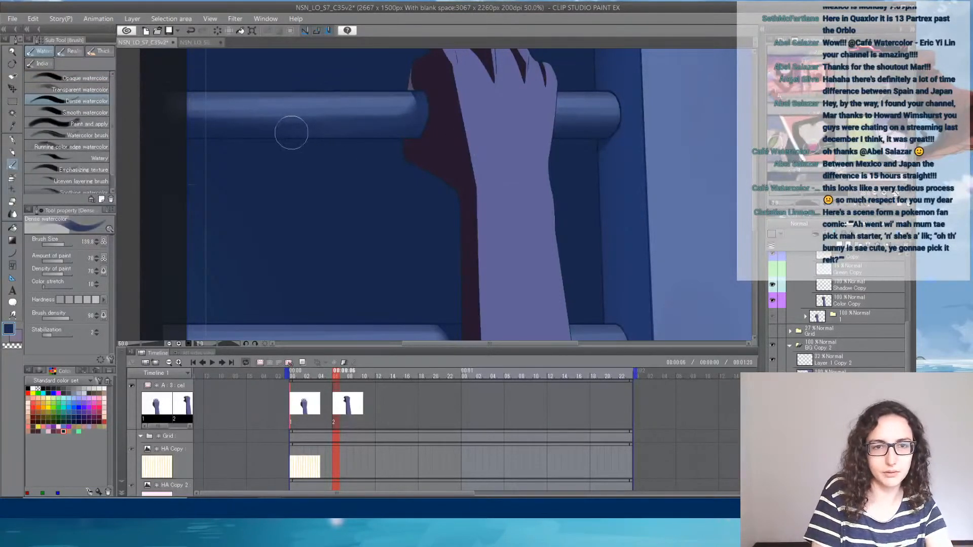
{"action": "left_click", "coordinate": [12, 102]}
{"action": "left_click_drag", "start_coordinate": [202, 91], "coordinate": [440, 139]}
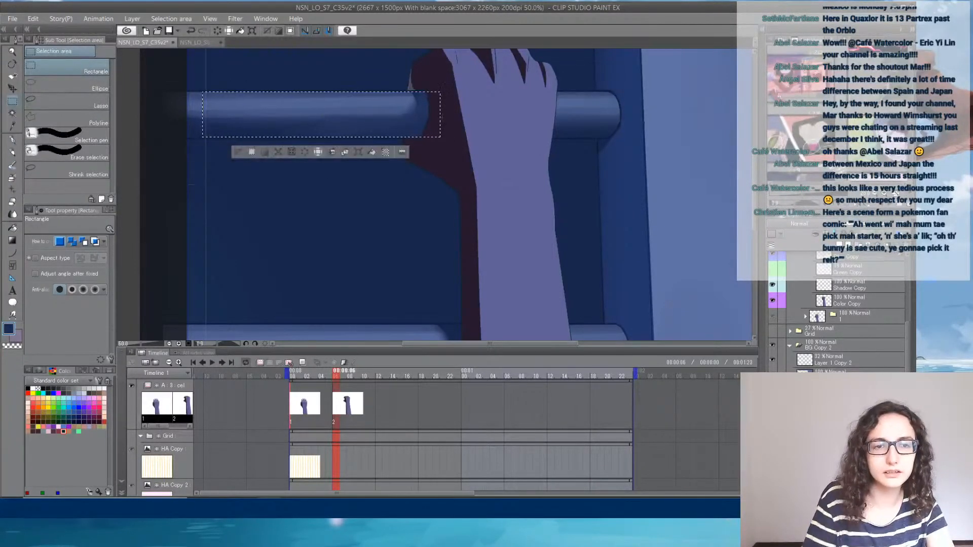
{"action": "key", "text": "ctrl+d"}
- Retouch the rung's lower shading beside the palm with the G-pen and Blend tools inside a rectangular selection, and remove the selection
{"action": "scroll", "coordinate": [334, 96], "scroll_direction": "up", "scroll_amount": 2}
{"action": "scroll", "coordinate": [349, 101], "scroll_direction": "up", "scroll_amount": 2}
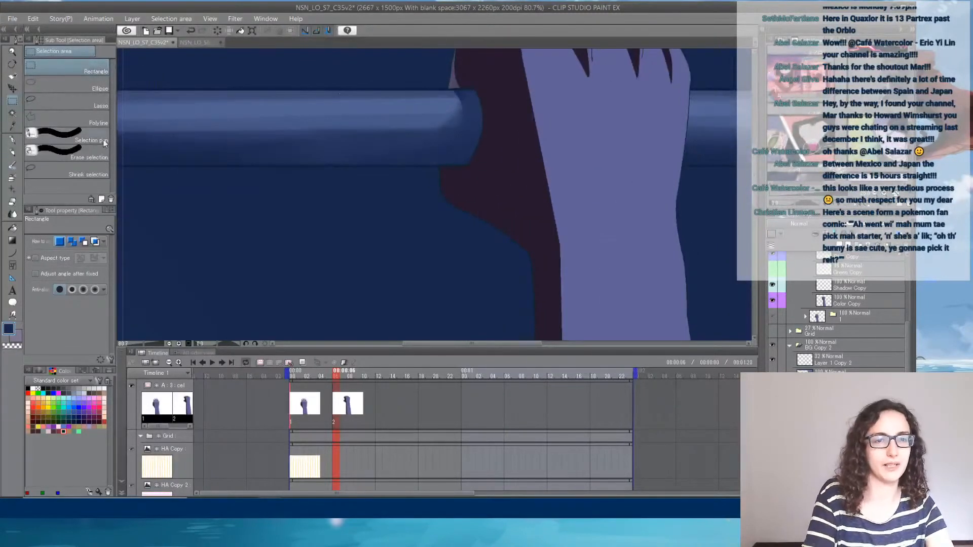
{"action": "left_click_drag", "start_coordinate": [127, 90], "coordinate": [491, 165]}
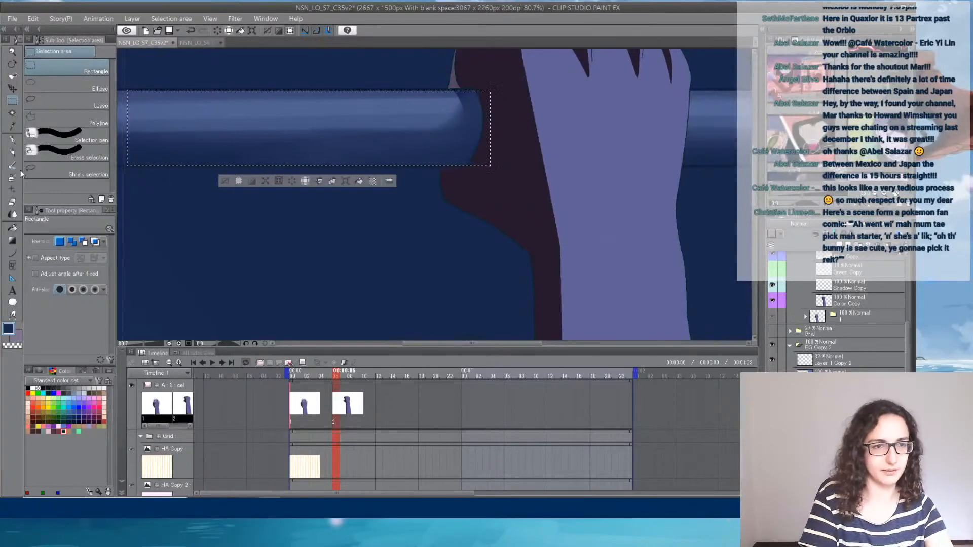
{"action": "left_click", "coordinate": [16, 141]}
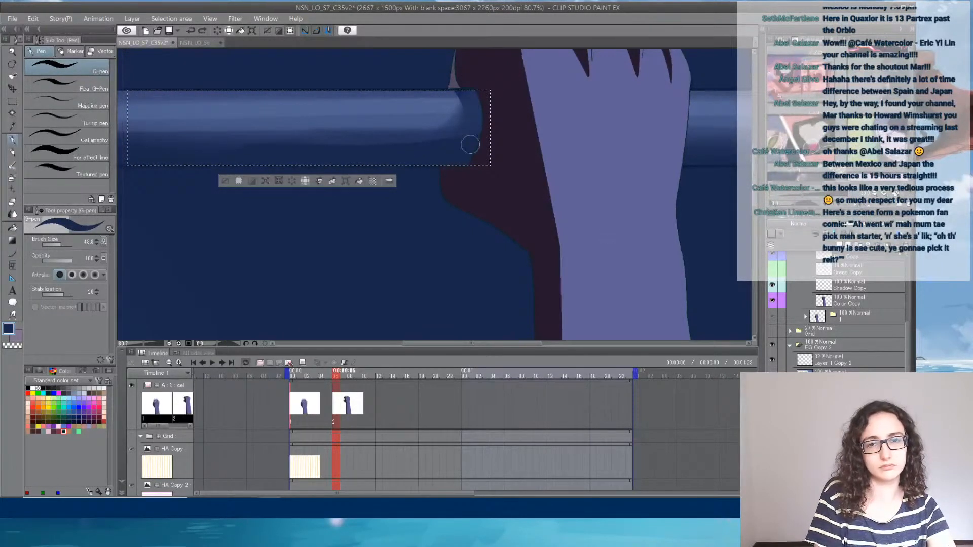
{"action": "key", "text": "j"}
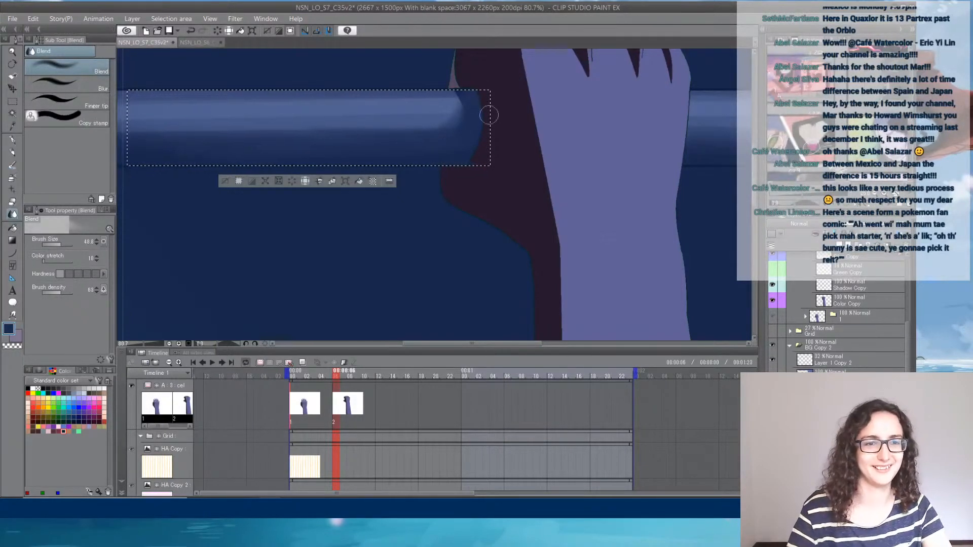
{"action": "scroll", "coordinate": [489, 115], "scroll_direction": "down", "scroll_amount": 2}
{"action": "key", "text": "ctrl+d"}
{"action": "scroll", "coordinate": [491, 143], "scroll_direction": "down", "scroll_amount": 2}
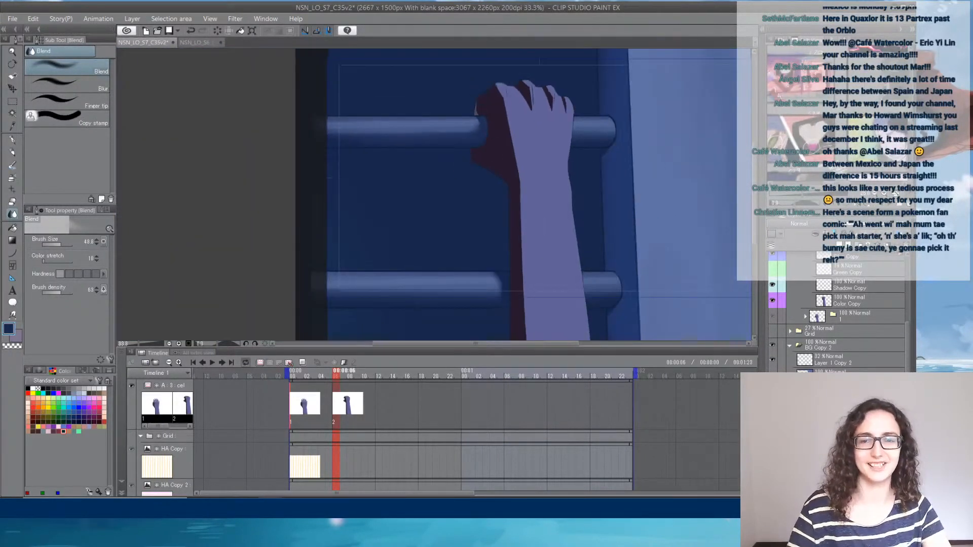
- Collapse the BG Copy 2 layer folder and save the C35v2 document
{"action": "left_click", "coordinate": [793, 346]}
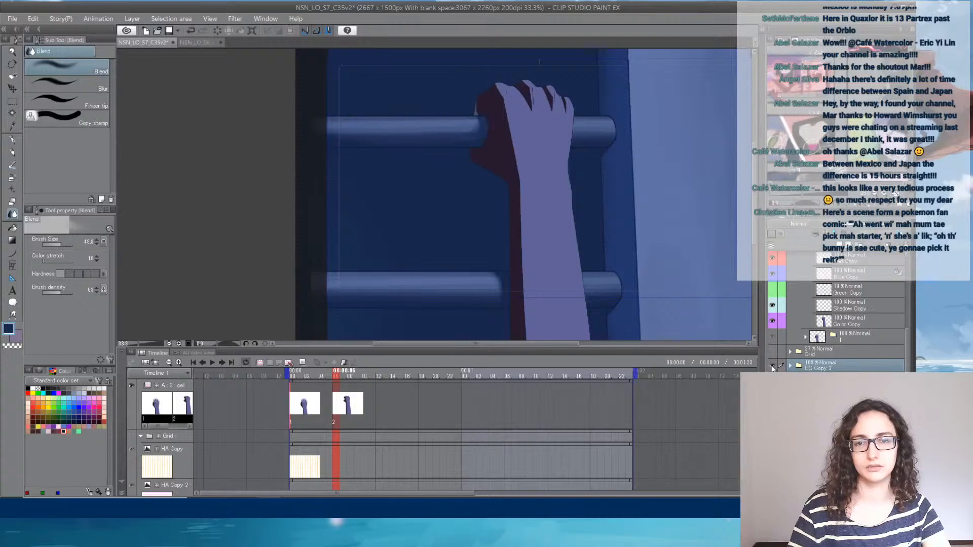
{"action": "left_click_drag", "start_coordinate": [553, 215], "coordinate": [406, 232]}
{"action": "scroll", "coordinate": [482, 219], "scroll_direction": "down", "scroll_amount": 2}
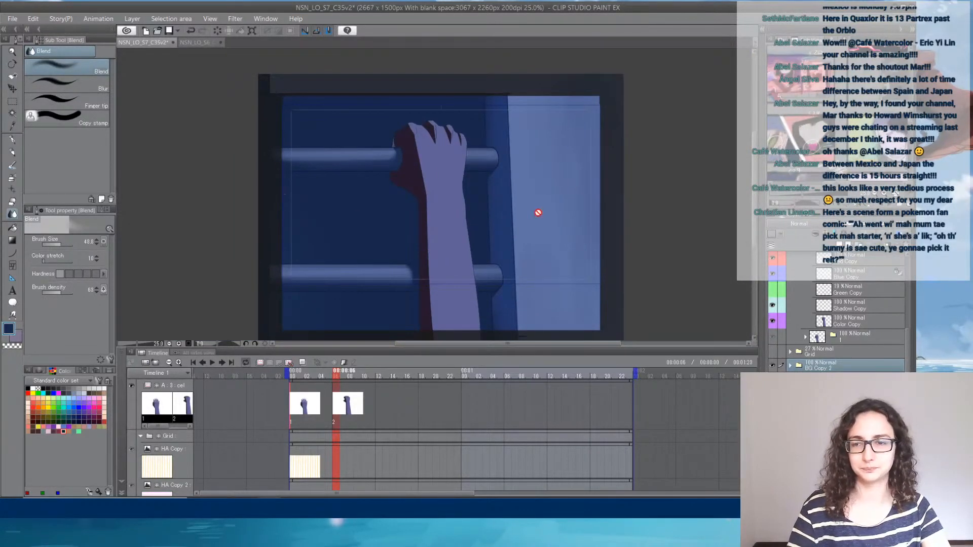
{"action": "left_click", "coordinate": [194, 42]}
{"action": "left_click", "coordinate": [135, 43]}
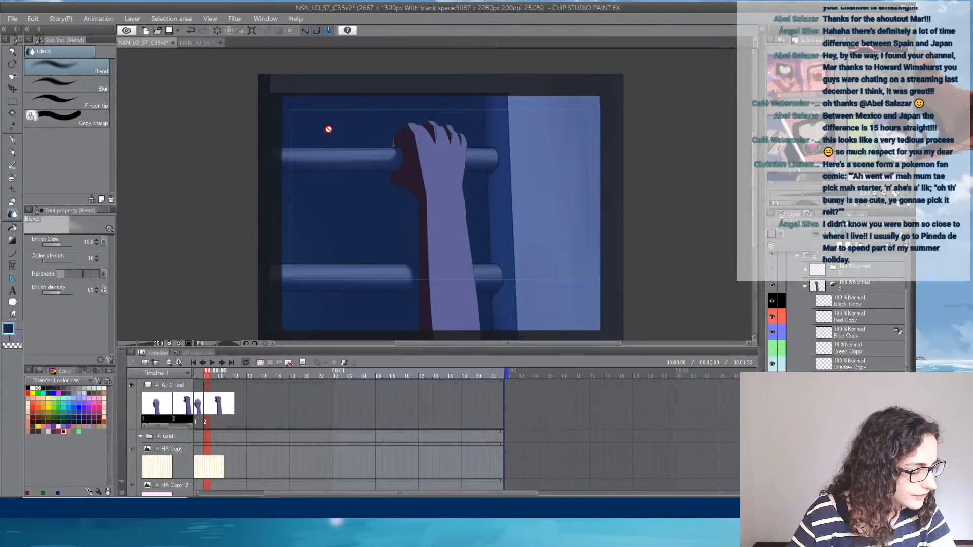
{"action": "key", "text": "ctrl+s"}
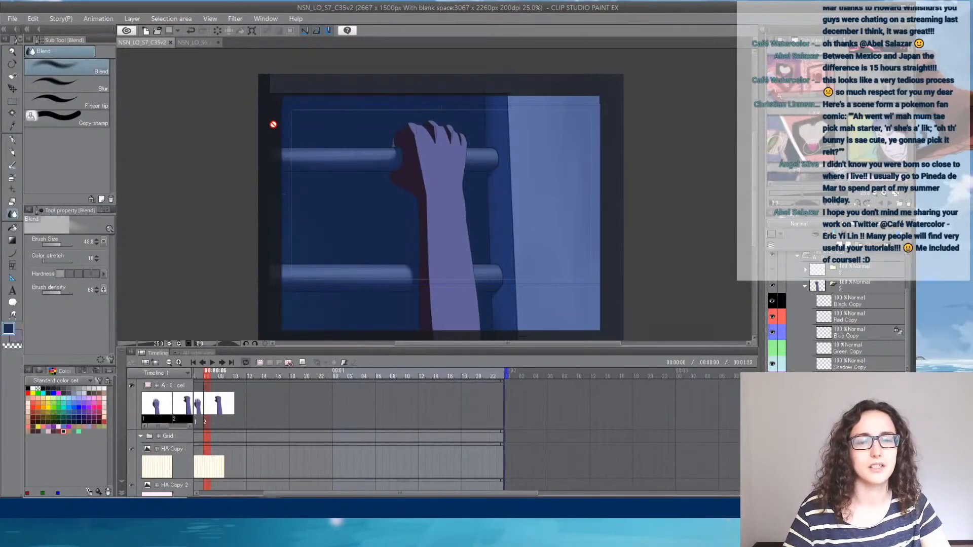
- Switch to the C23v4 document, and return to it in Clip Studio Paint from Streamlabs OBS
{"action": "left_click", "coordinate": [199, 44]}
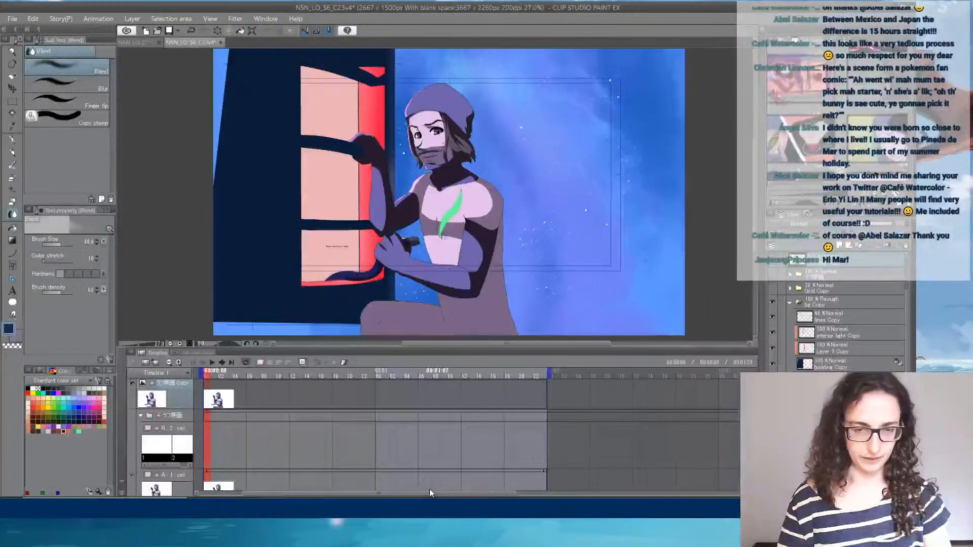
{"action": "mouse_move", "coordinate": [443, 519]}
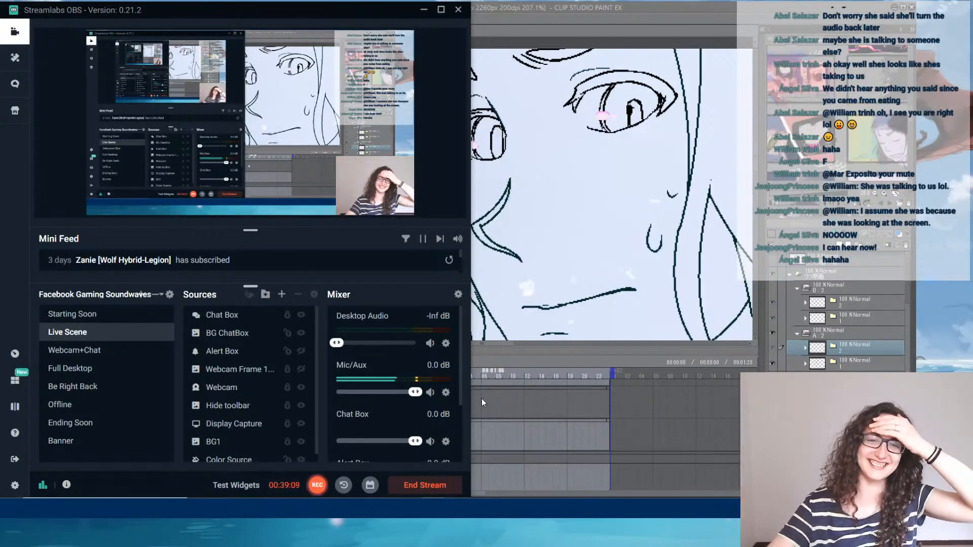
{"action": "left_click", "coordinate": [610, 6]}
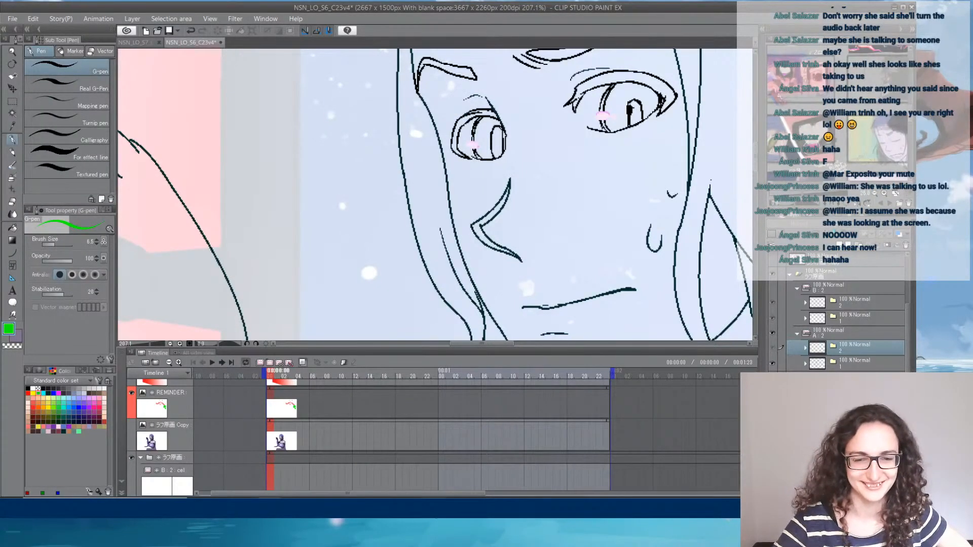
{"action": "key", "text": "alt+Tab"}
{"action": "key", "text": "alt+Tab"}
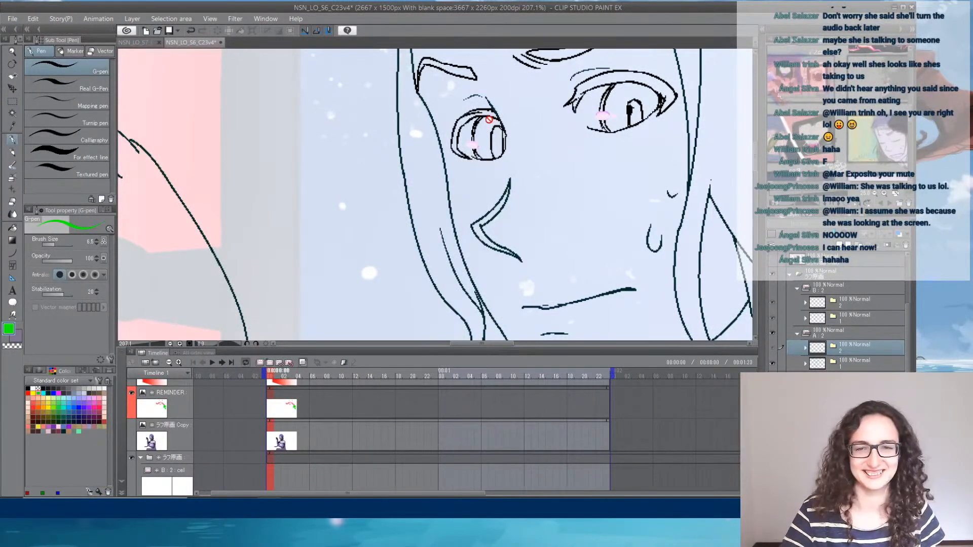
- Show and select the coloured figure's copy layer above the line art, and examine the face's nose and mask shading
{"action": "scroll", "coordinate": [506, 125], "scroll_direction": "down", "scroll_amount": 6}
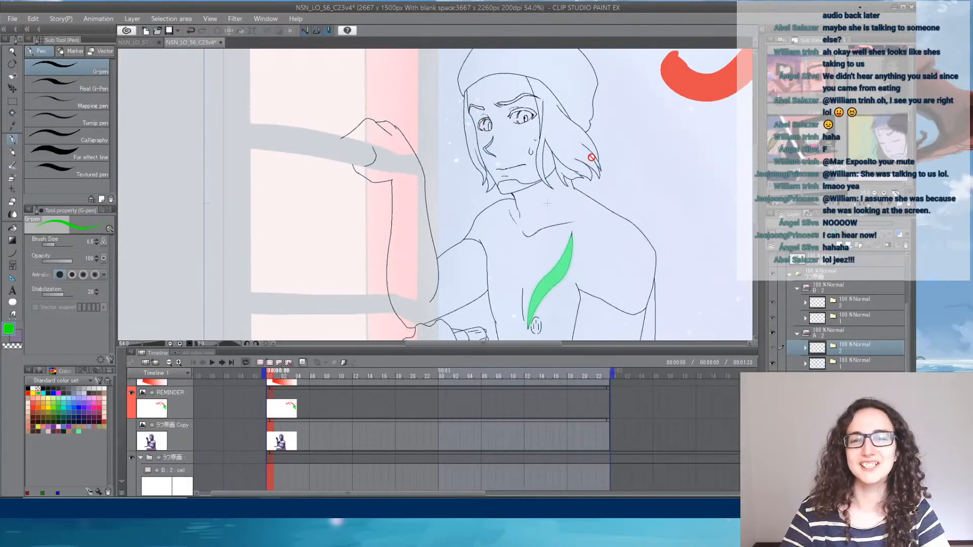
{"action": "scroll", "coordinate": [629, 125], "scroll_direction": "down", "scroll_amount": 3}
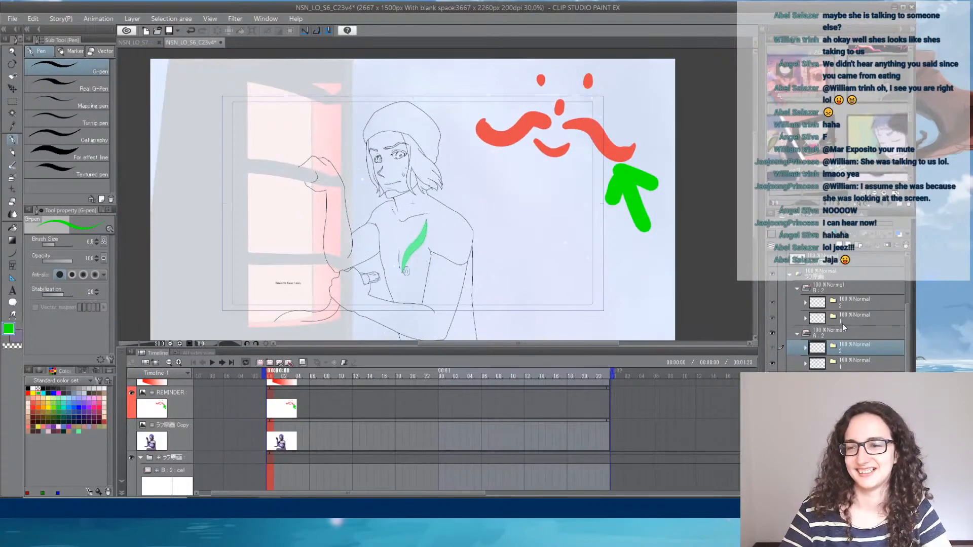
{"action": "scroll", "coordinate": [772, 273], "scroll_direction": "up", "scroll_amount": 1}
{"action": "left_click", "coordinate": [771, 270]}
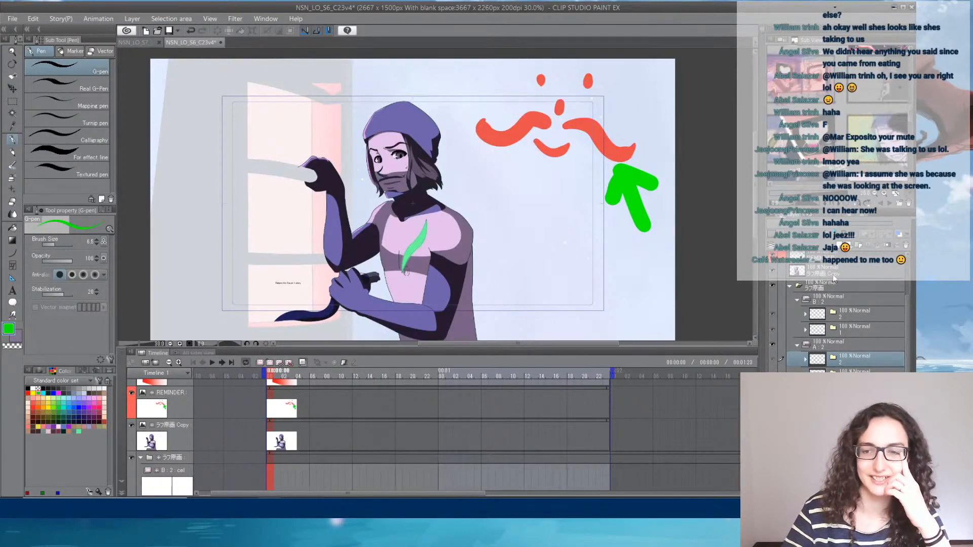
{"action": "left_click", "coordinate": [832, 275]}
{"action": "scroll", "coordinate": [365, 174], "scroll_direction": "up", "scroll_amount": 3}
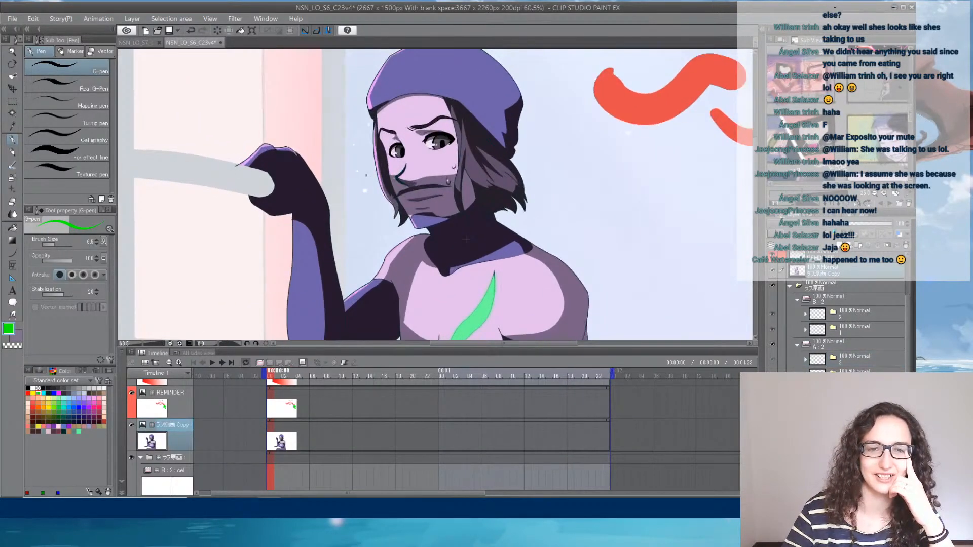
{"action": "scroll", "coordinate": [466, 238], "scroll_direction": "up", "scroll_amount": 8}
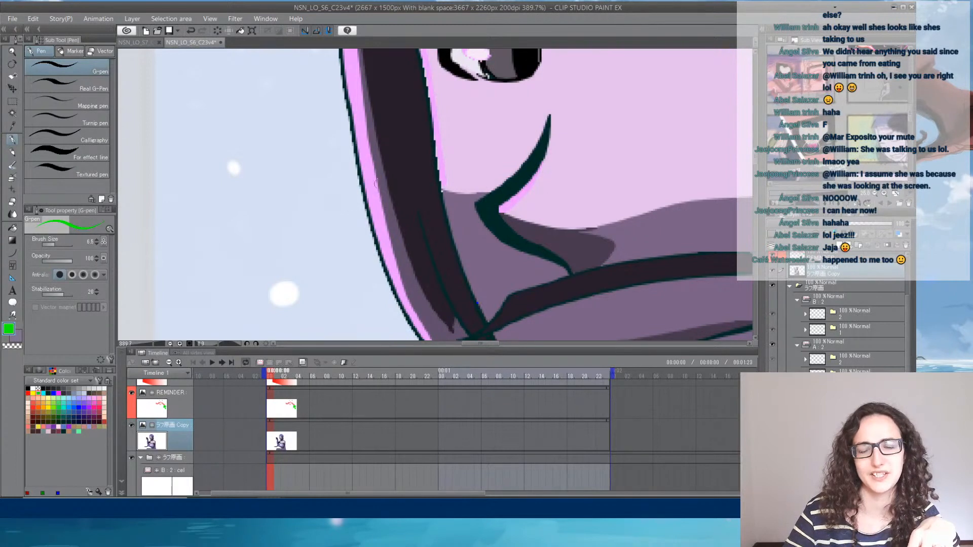
- Compare the face's line art with the coloured version by toggling the coloured copy layer's visibility, leaving the layer hidden
{"action": "left_click", "coordinate": [771, 268]}
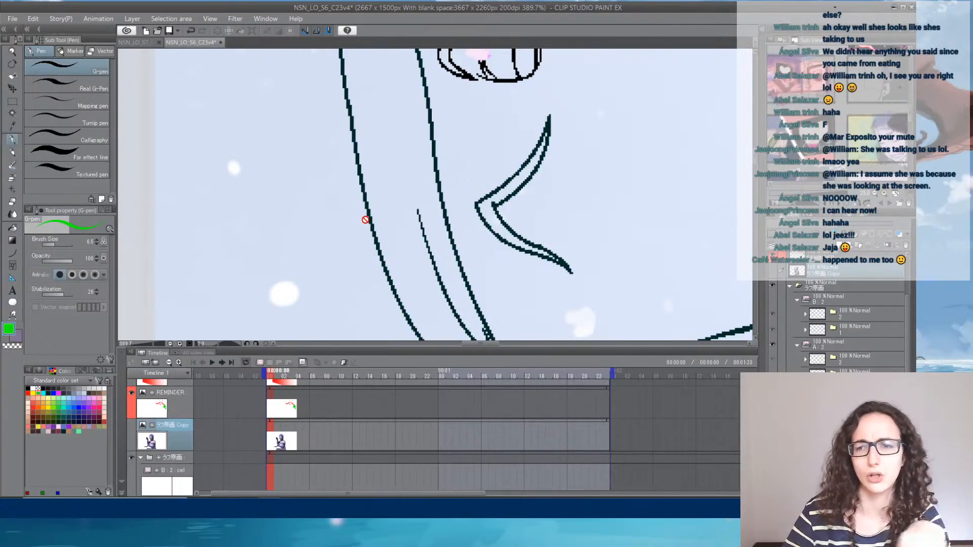
{"action": "scroll", "coordinate": [592, 233], "scroll_direction": "down", "scroll_amount": 4}
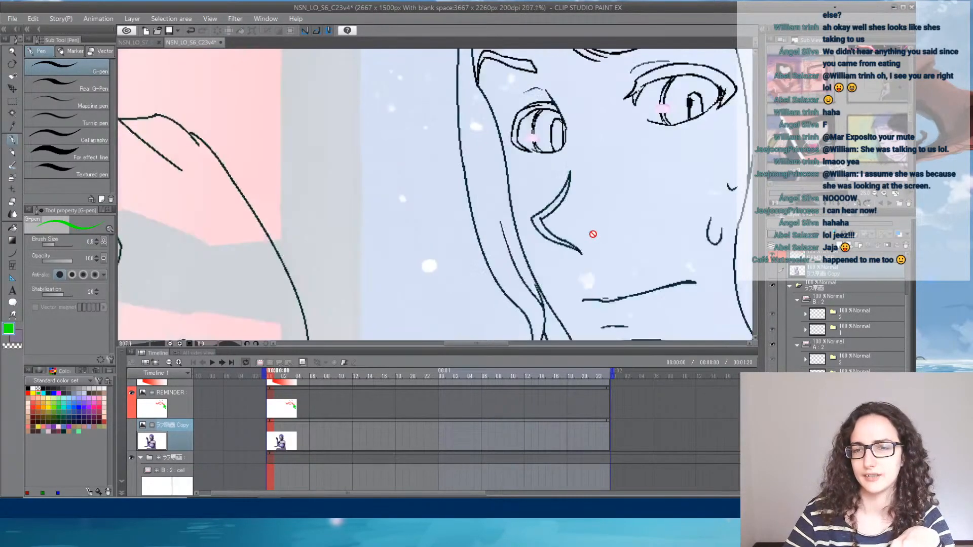
{"action": "left_click", "coordinate": [772, 270]}
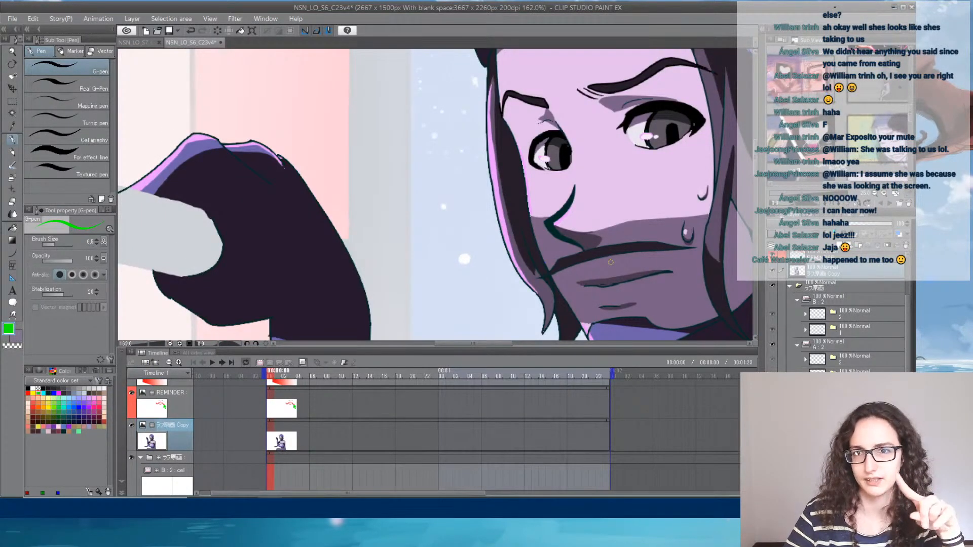
{"action": "left_click", "coordinate": [773, 274]}
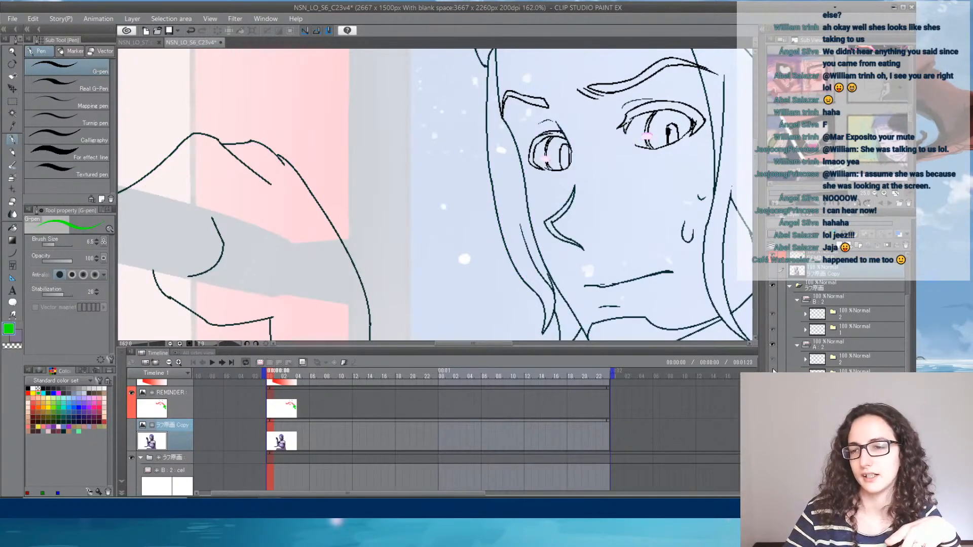
{"action": "scroll", "coordinate": [622, 216], "scroll_direction": "down", "scroll_amount": 3}
{"action": "scroll", "coordinate": [634, 337], "scroll_direction": "down", "scroll_amount": 3}
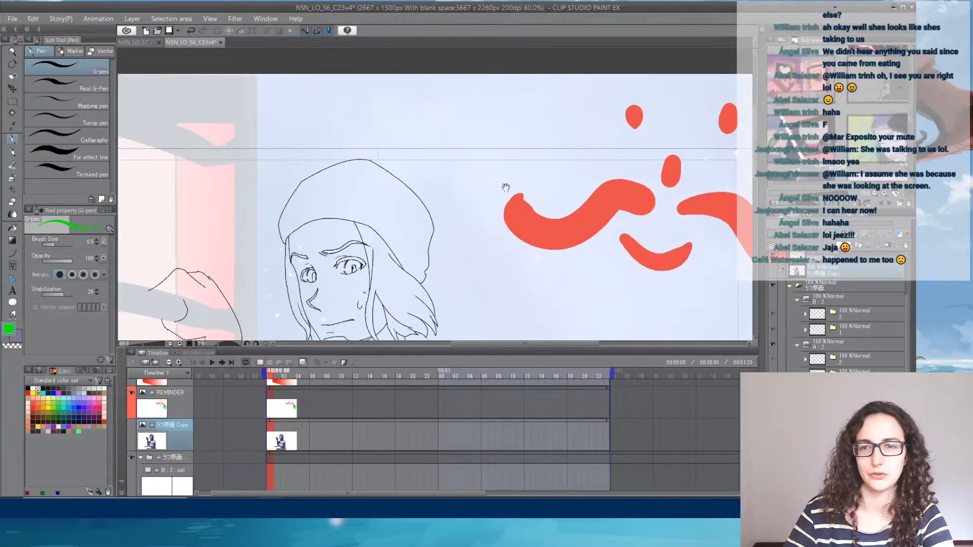
{"action": "left_click_drag", "start_coordinate": [642, 257], "coordinate": [435, 160]}
{"action": "mouse_move", "coordinate": [130, 195]}
{"action": "left_mouse_down"}
{"action": "mouse_move", "coordinate": [450, 206]}
{"action": "mouse_move", "coordinate": [467, 149]}
{"action": "left_mouse_up"}
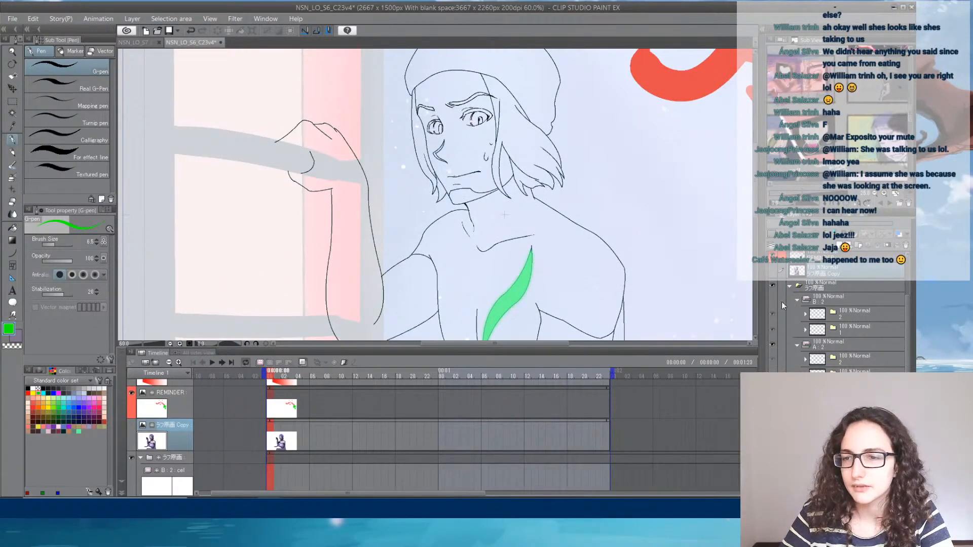
- Collapse the B : 2 animation folder and select cel 2 in the A : 2 folder
{"action": "left_click", "coordinate": [797, 300]}
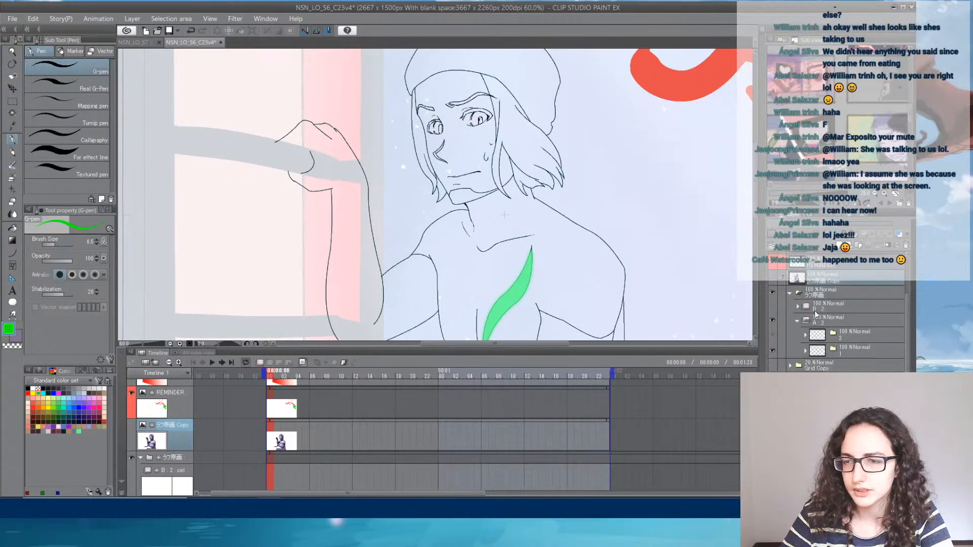
{"action": "left_click", "coordinate": [843, 307]}
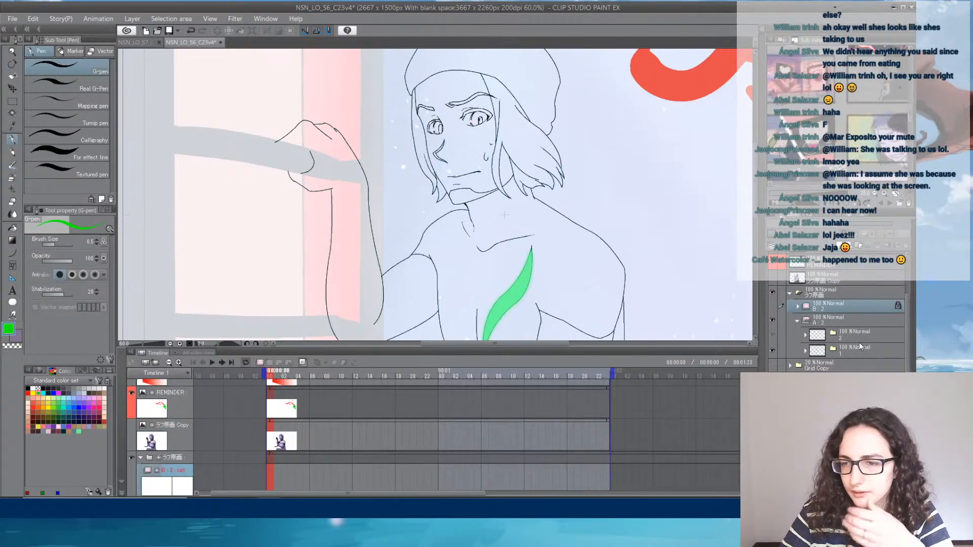
{"action": "left_click", "coordinate": [859, 342]}
{"action": "left_click", "coordinate": [784, 333]}
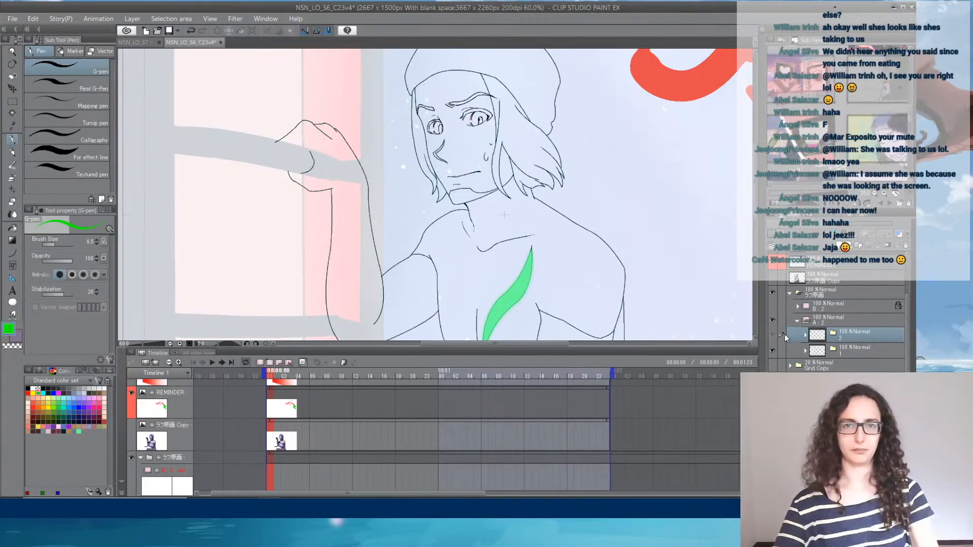
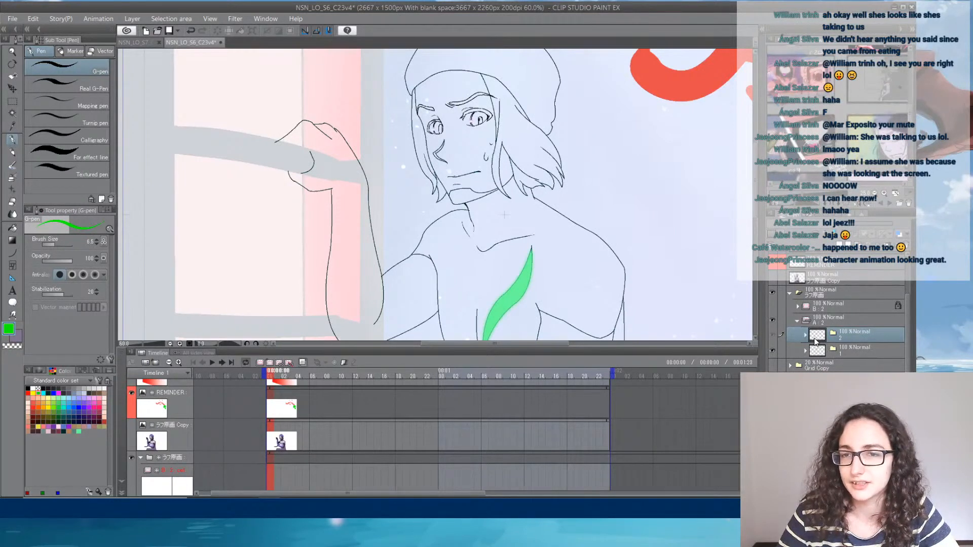
- Expand the cel 2 folder in the A : 2 animation folder and select a drawing layer inside it
{"action": "left_click", "coordinate": [805, 335]}
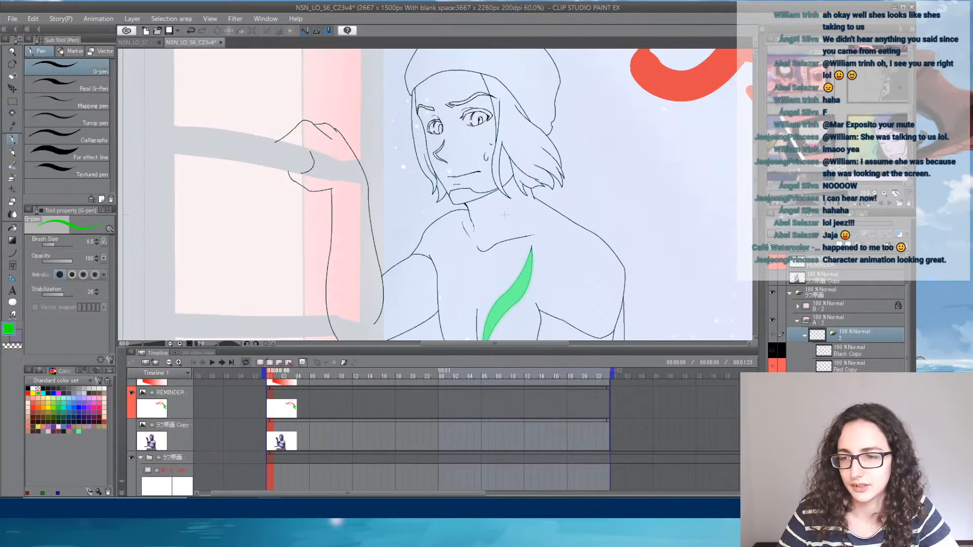
{"action": "left_click", "coordinate": [847, 397]}
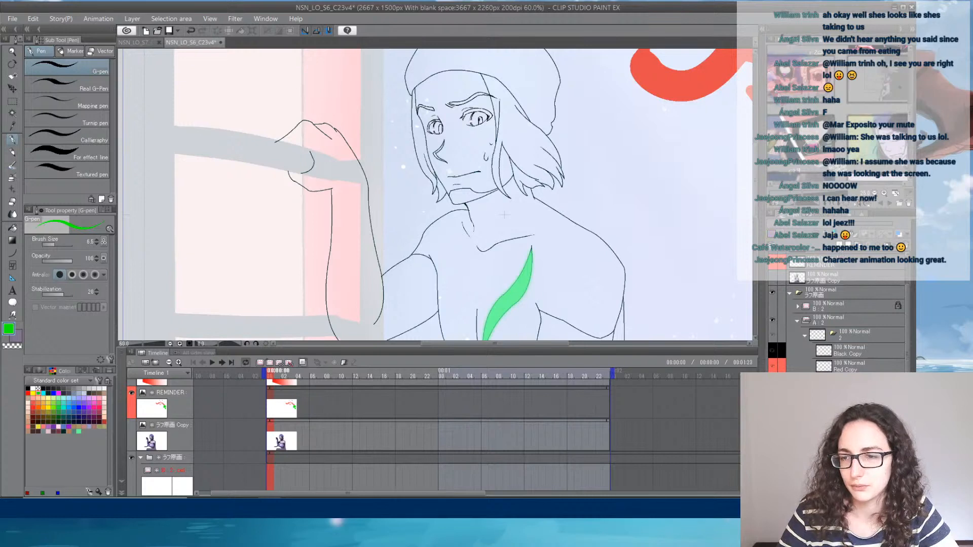
{"action": "scroll", "coordinate": [839, 325], "scroll_direction": "down", "scroll_amount": 3}
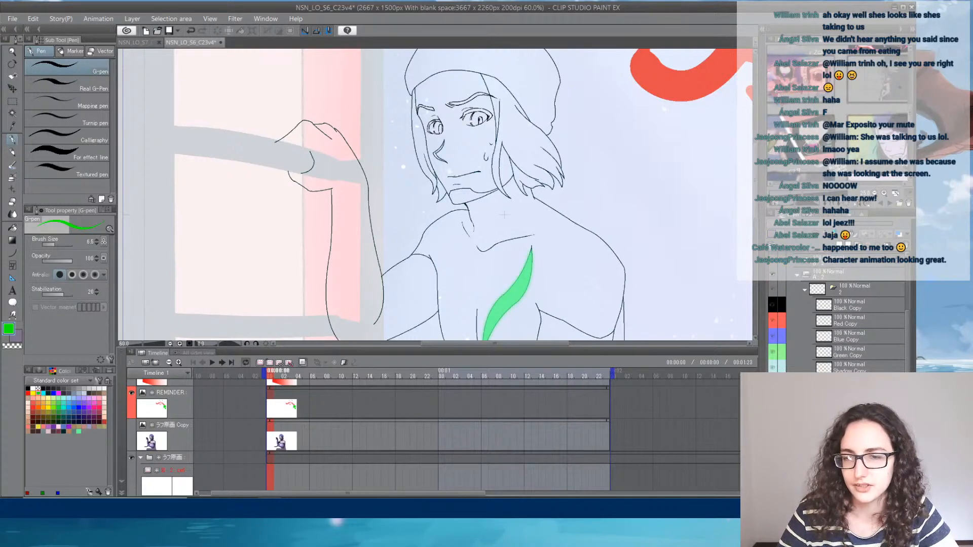
{"action": "scroll", "coordinate": [330, 434], "scroll_direction": "down", "scroll_amount": 3}
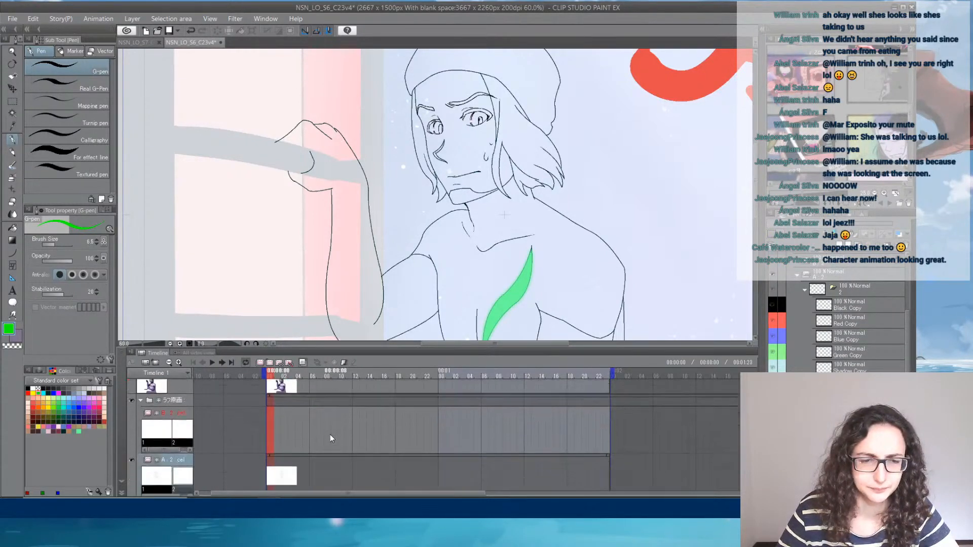
- Assign cel 2 to the A : 2 track at frame 6 of the timeline
{"action": "scroll", "coordinate": [329, 434], "scroll_direction": "down", "scroll_amount": 5}
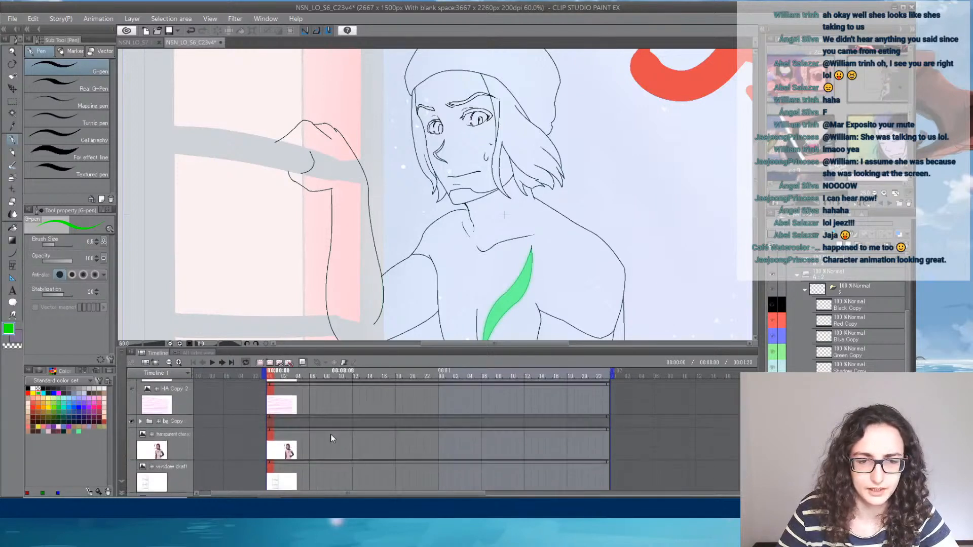
{"action": "scroll", "coordinate": [331, 438], "scroll_direction": "down", "scroll_amount": 2}
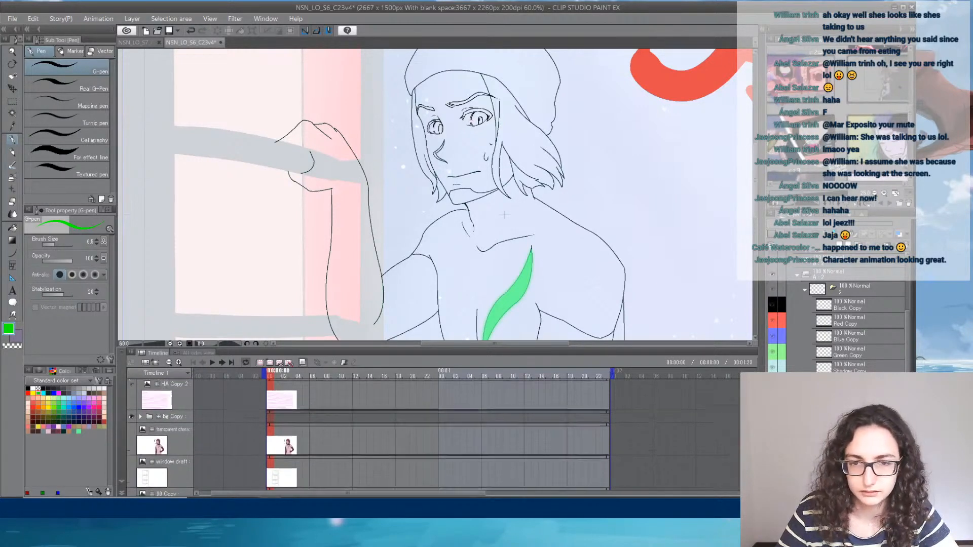
{"action": "scroll", "coordinate": [331, 438], "scroll_direction": "up", "scroll_amount": 8}
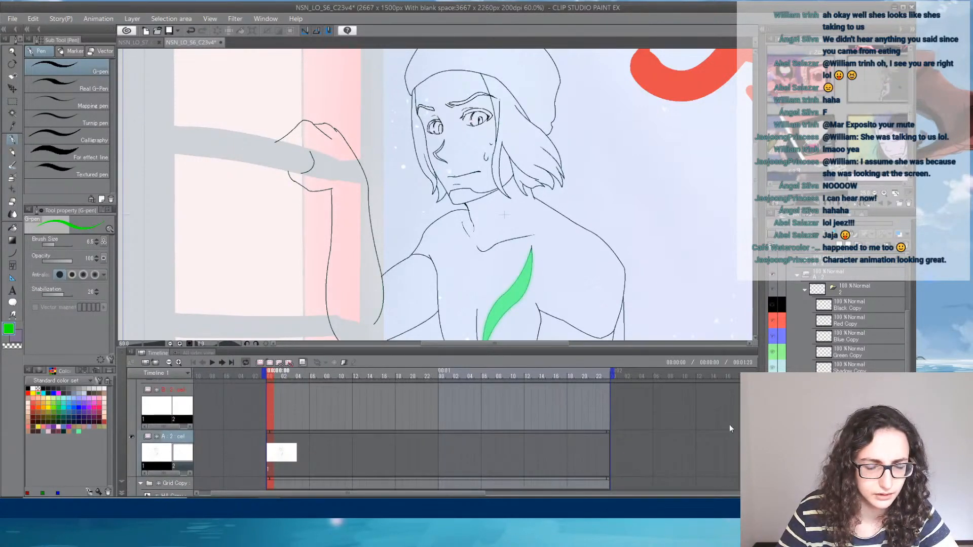
{"action": "left_click", "coordinate": [269, 457]}
{"action": "left_click", "coordinate": [311, 458]}
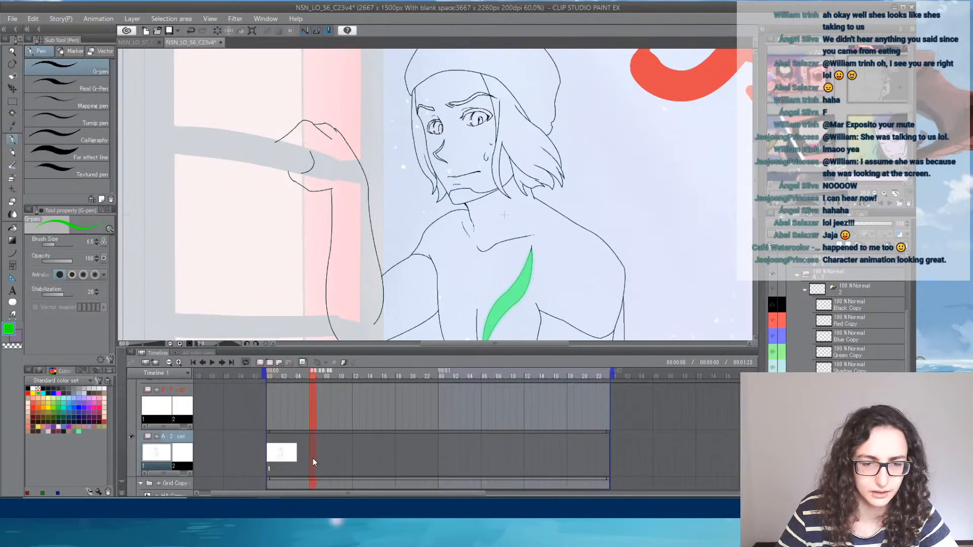
{"action": "right_click", "coordinate": [312, 458]}
{"action": "left_click", "coordinate": [321, 294]}
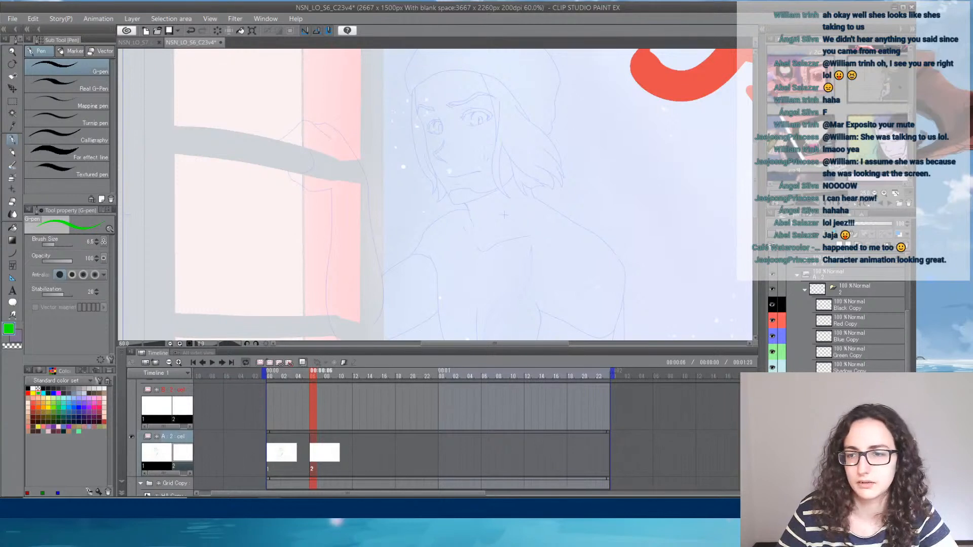
- Sketch the raised hand gripping the upper window bar on cel 2 with the G-pen in purple
{"action": "scroll", "coordinate": [504, 215], "scroll_direction": "down", "scroll_amount": 4}
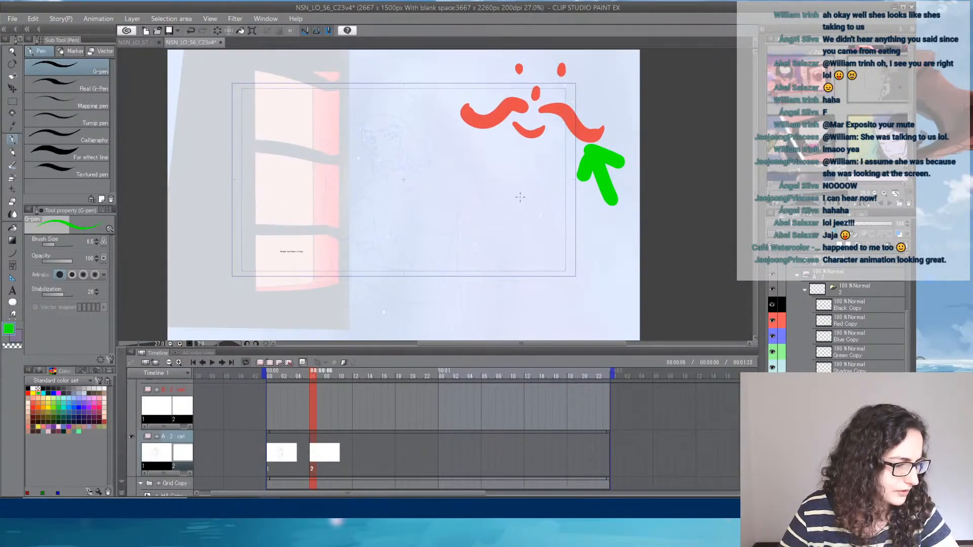
{"action": "scroll", "coordinate": [519, 197], "scroll_direction": "up", "scroll_amount": 1}
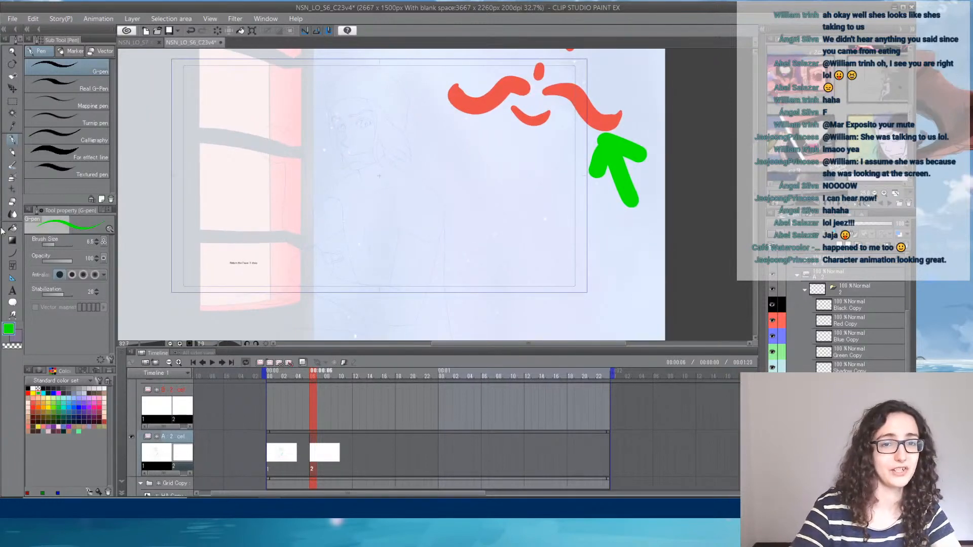
{"action": "left_click", "coordinate": [95, 403]}
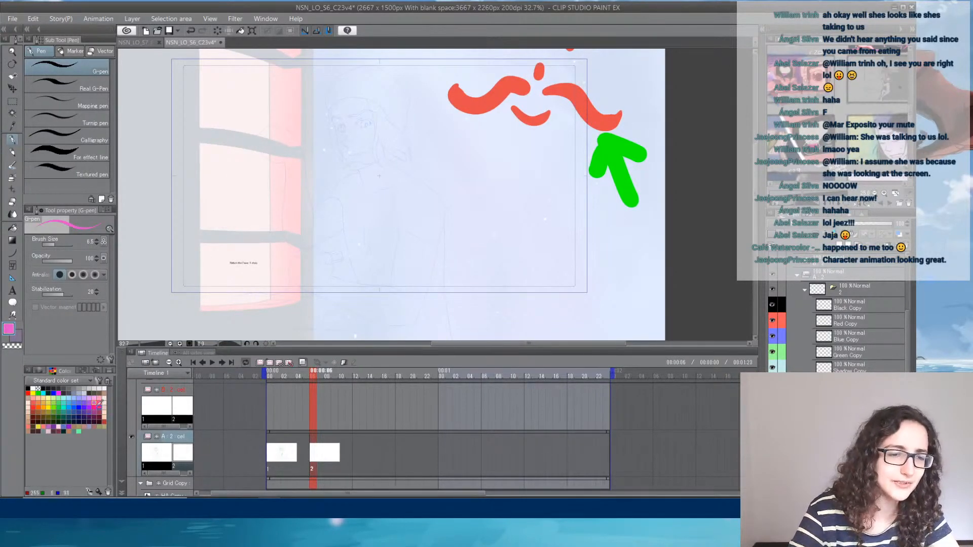
{"action": "left_click", "coordinate": [89, 412]}
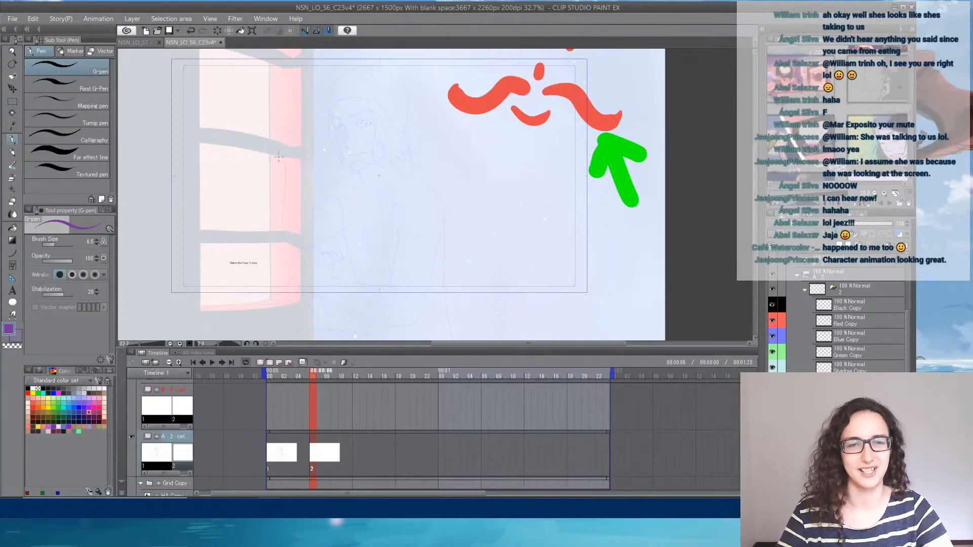
{"action": "scroll", "coordinate": [278, 157], "scroll_direction": "up", "scroll_amount": 2}
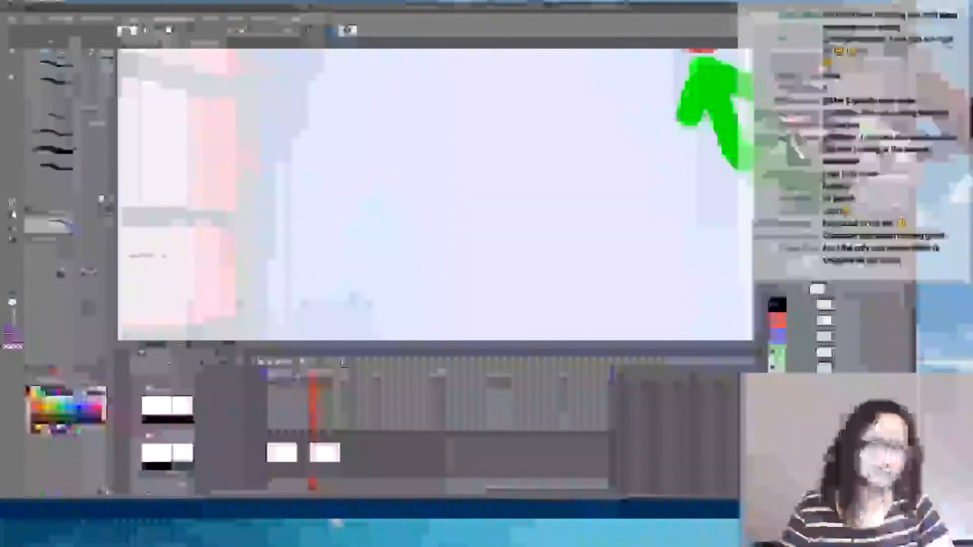
{"action": "left_click_drag", "start_coordinate": [294, 114], "coordinate": [374, 177]}
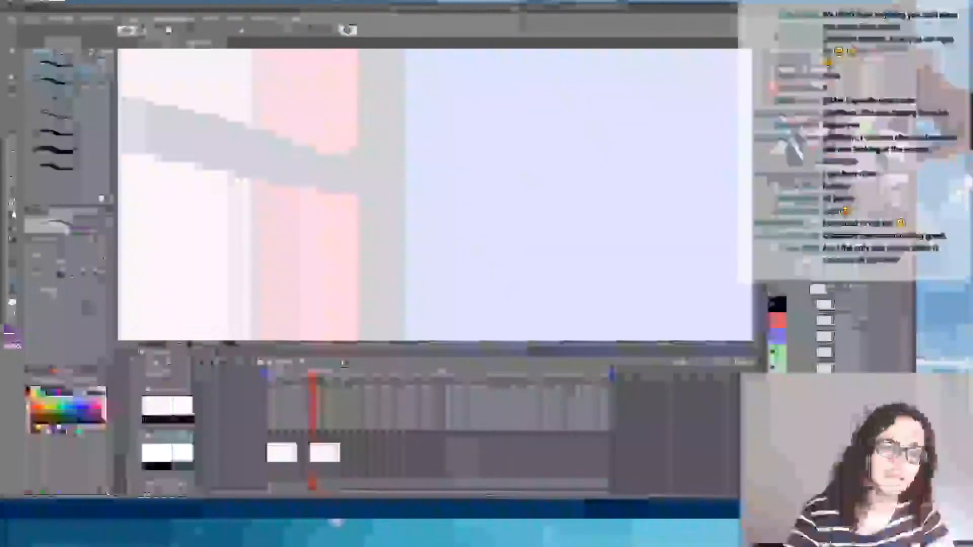
{"action": "mouse_move", "coordinate": [231, 183]}
{"action": "left_mouse_down"}
{"action": "mouse_move", "coordinate": [258, 204]}
{"action": "mouse_move", "coordinate": [302, 205]}
{"action": "left_mouse_up"}
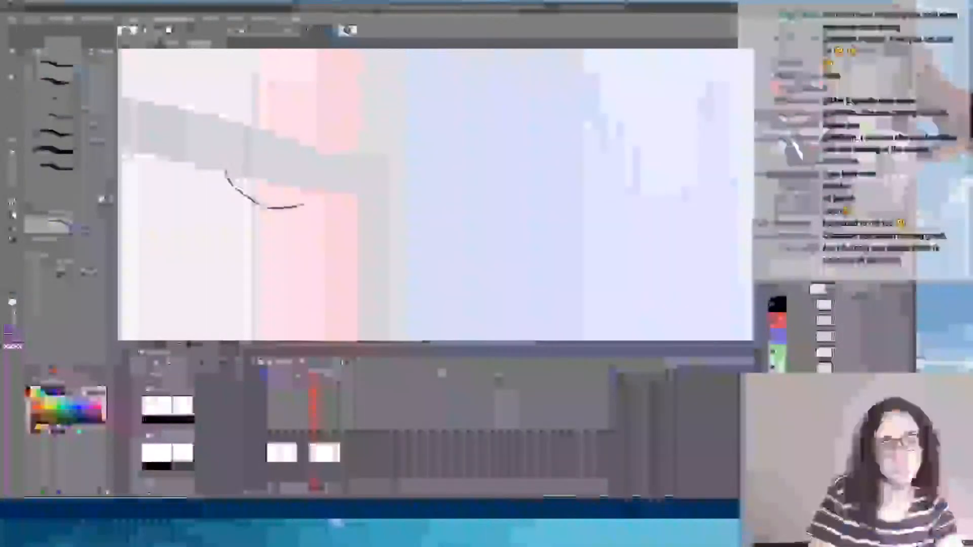
{"action": "mouse_move", "coordinate": [266, 133]}
{"action": "left_mouse_down"}
{"action": "mouse_move", "coordinate": [271, 158]}
{"action": "mouse_move", "coordinate": [252, 176]}
{"action": "left_mouse_up"}
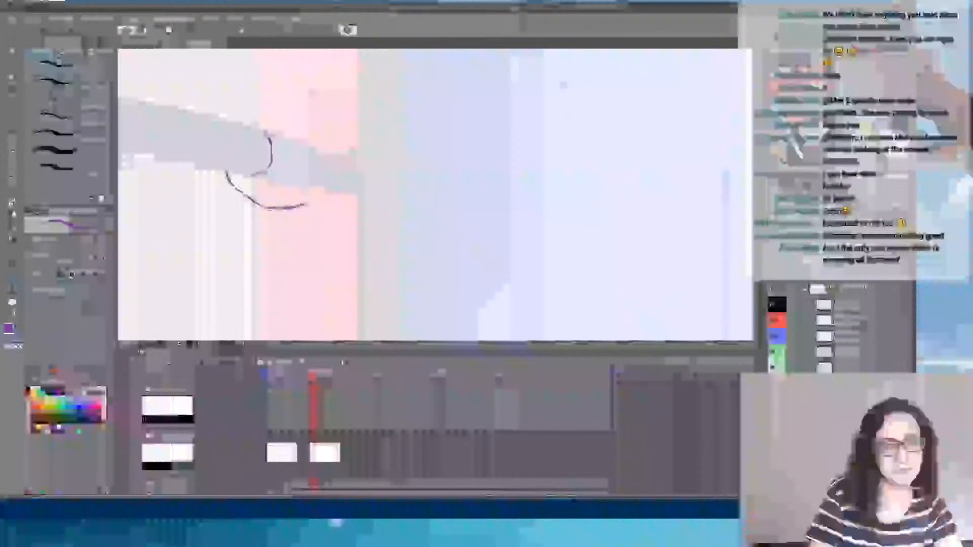
{"action": "mouse_move", "coordinate": [207, 111]}
{"action": "left_mouse_down"}
{"action": "mouse_move", "coordinate": [239, 95]}
{"action": "mouse_move", "coordinate": [297, 104]}
{"action": "mouse_move", "coordinate": [314, 96]}
{"action": "mouse_move", "coordinate": [344, 125]}
{"action": "mouse_move", "coordinate": [371, 191]}
{"action": "left_mouse_up"}
{"action": "key", "text": "ctrl+z"}
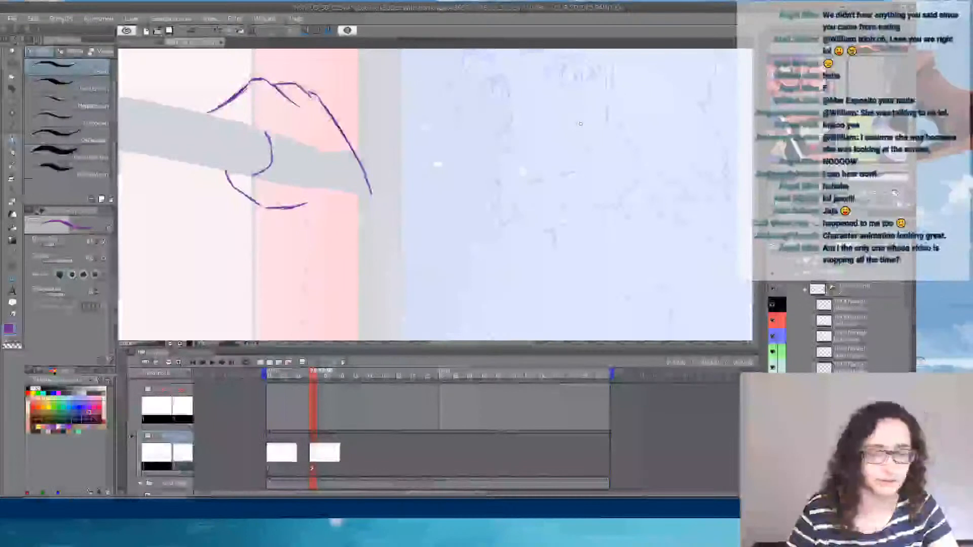
- Sketch both contours of the raised forearm from the wrist down to the bent elbow near the lower window bar
{"action": "scroll", "coordinate": [580, 124], "scroll_direction": "down", "scroll_amount": 5}
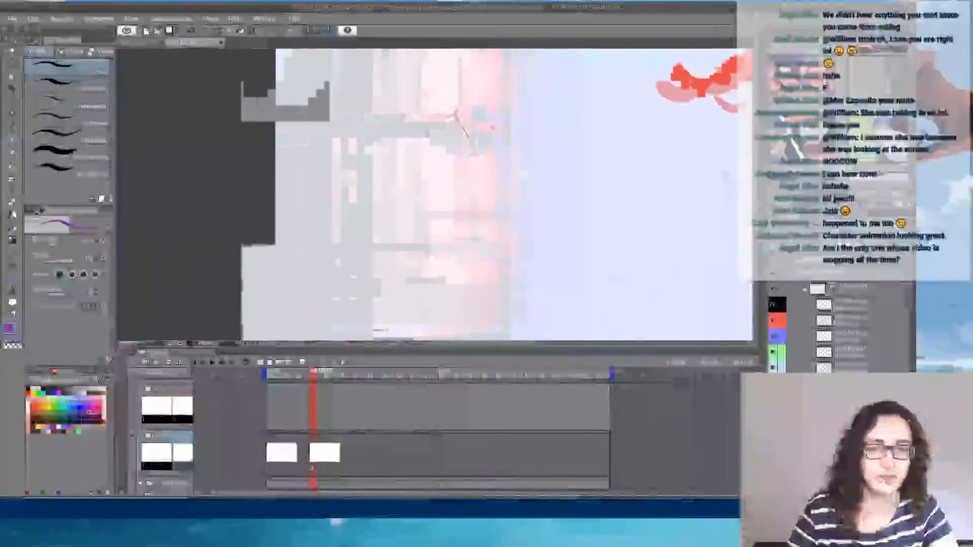
{"action": "left_click_drag", "start_coordinate": [627, 128], "coordinate": [487, 126]}
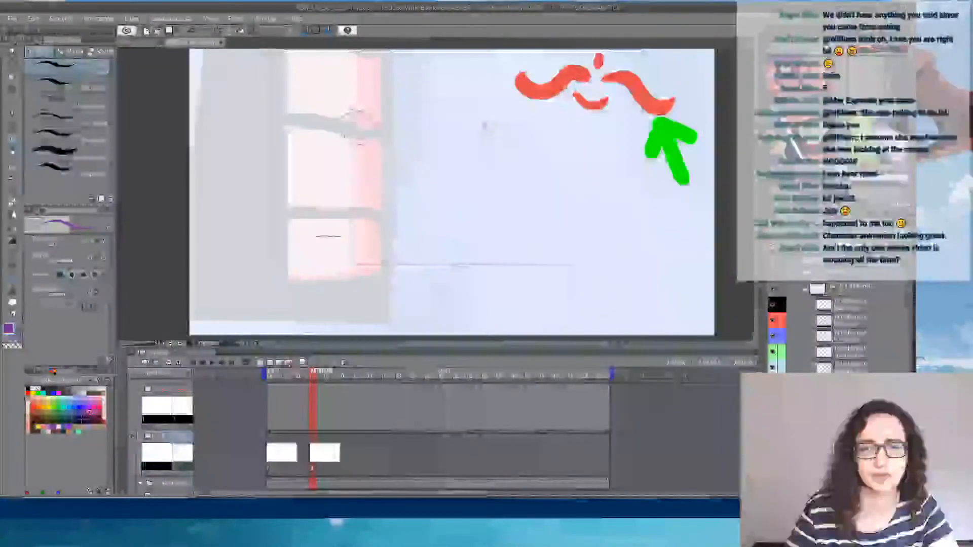
{"action": "scroll", "coordinate": [484, 125], "scroll_direction": "up", "scroll_amount": 1}
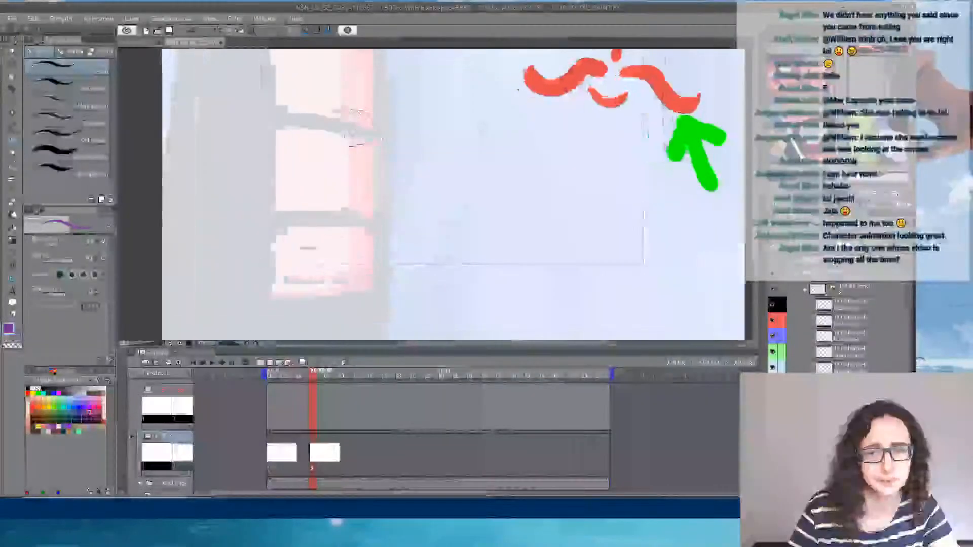
{"action": "scroll", "coordinate": [448, 122], "scroll_direction": "up", "scroll_amount": 4}
{"action": "left_click_drag", "start_coordinate": [360, 300], "coordinate": [464, 195]}
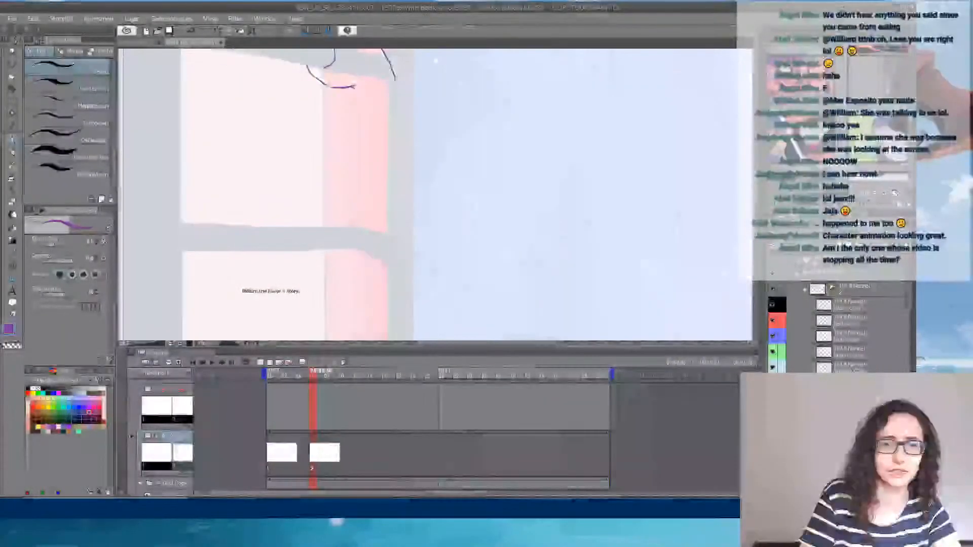
{"action": "mouse_move", "coordinate": [355, 88]}
{"action": "left_mouse_down"}
{"action": "mouse_move", "coordinate": [350, 227]}
{"action": "mouse_move", "coordinate": [372, 268]}
{"action": "mouse_move", "coordinate": [390, 266]}
{"action": "left_mouse_up"}
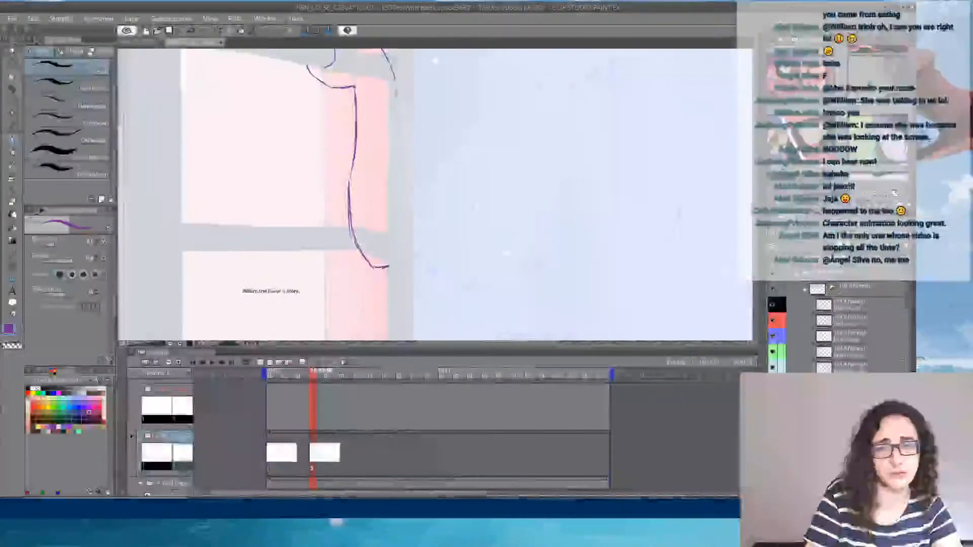
{"action": "mouse_move", "coordinate": [395, 82]}
{"action": "left_mouse_down"}
{"action": "mouse_move", "coordinate": [413, 190]}
{"action": "mouse_move", "coordinate": [405, 230]}
{"action": "left_mouse_up"}
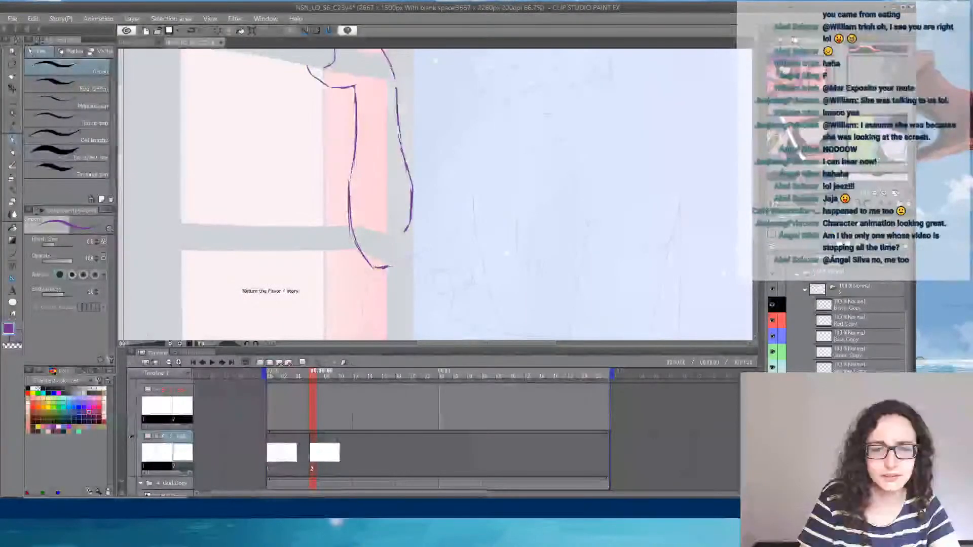
{"action": "left_click_drag", "start_coordinate": [389, 266], "coordinate": [405, 261]}
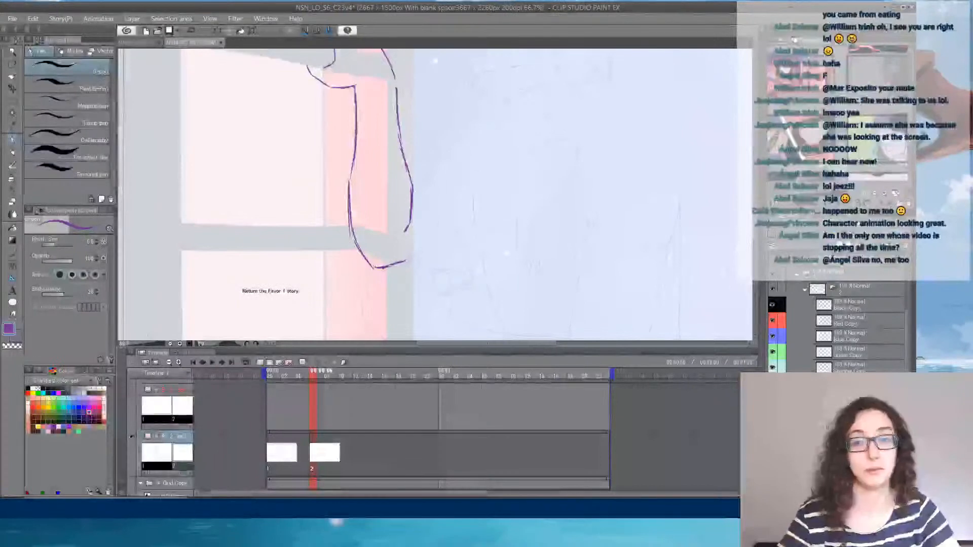
- Sketch the near shoulder's curve and join it to the elbow with the upper arm's two contours
{"action": "left_click_drag", "start_coordinate": [510, 130], "coordinate": [447, 213]}
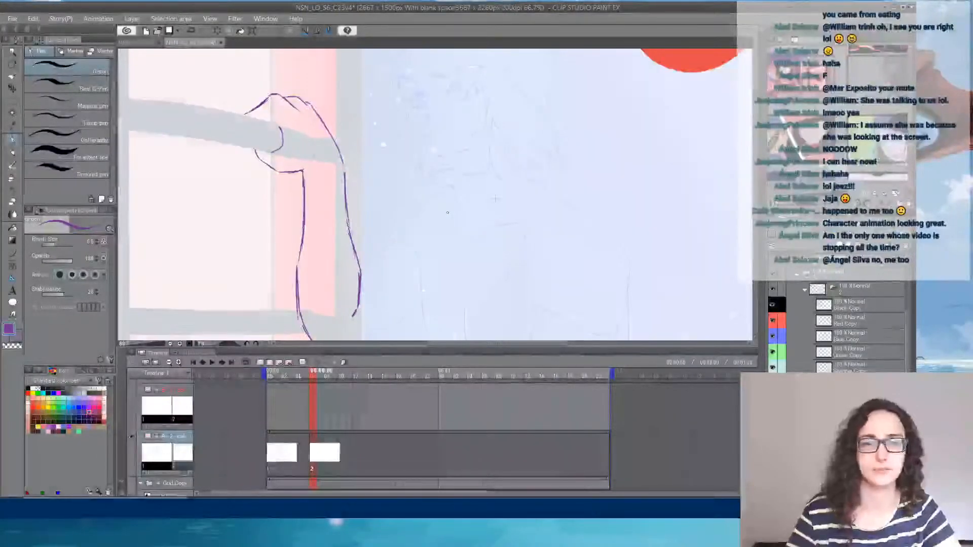
{"action": "scroll", "coordinate": [447, 213], "scroll_direction": "down", "scroll_amount": 3}
{"action": "scroll", "coordinate": [459, 216], "scroll_direction": "up", "scroll_amount": 1}
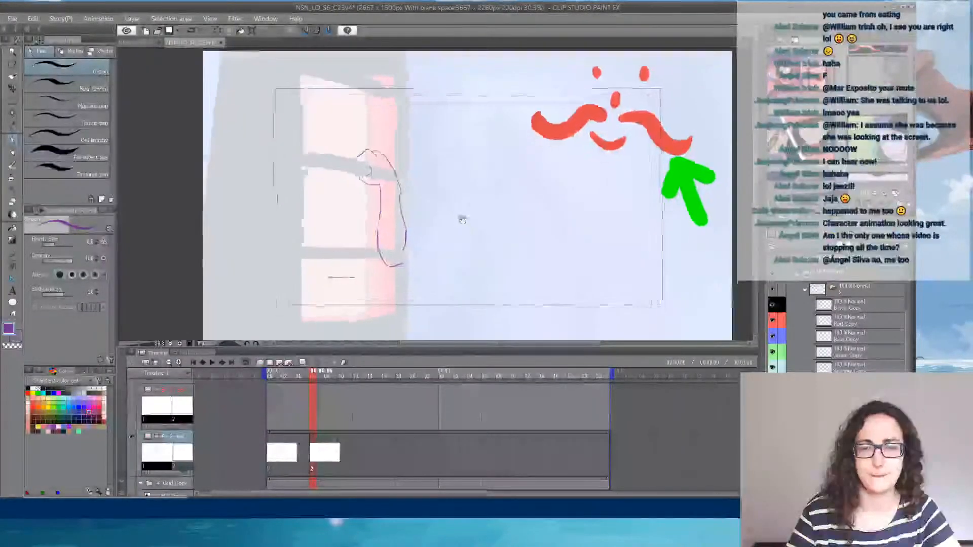
{"action": "left_click_drag", "start_coordinate": [462, 219], "coordinate": [456, 198]}
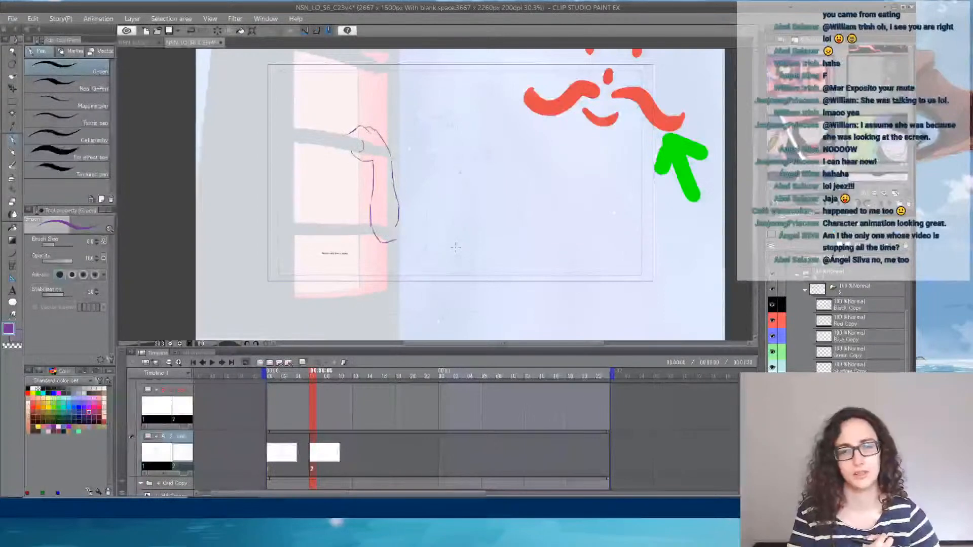
{"action": "scroll", "coordinate": [456, 247], "scroll_direction": "up", "scroll_amount": 3}
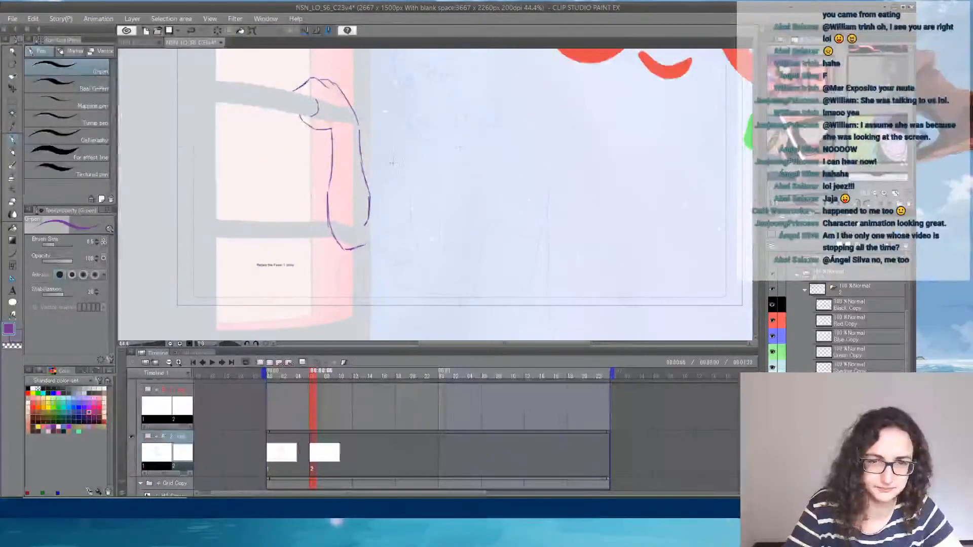
{"action": "mouse_move", "coordinate": [403, 138]}
{"action": "left_mouse_down"}
{"action": "mouse_move", "coordinate": [391, 162]}
{"action": "mouse_move", "coordinate": [419, 136]}
{"action": "left_mouse_up"}
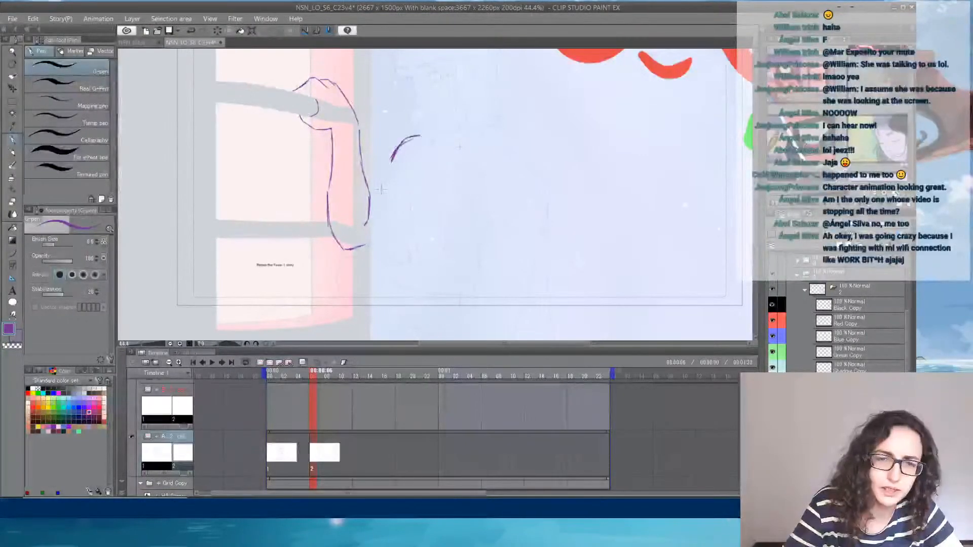
{"action": "left_click_drag", "start_coordinate": [372, 184], "coordinate": [371, 186]}
{"action": "left_click_drag", "start_coordinate": [365, 245], "coordinate": [404, 215]}
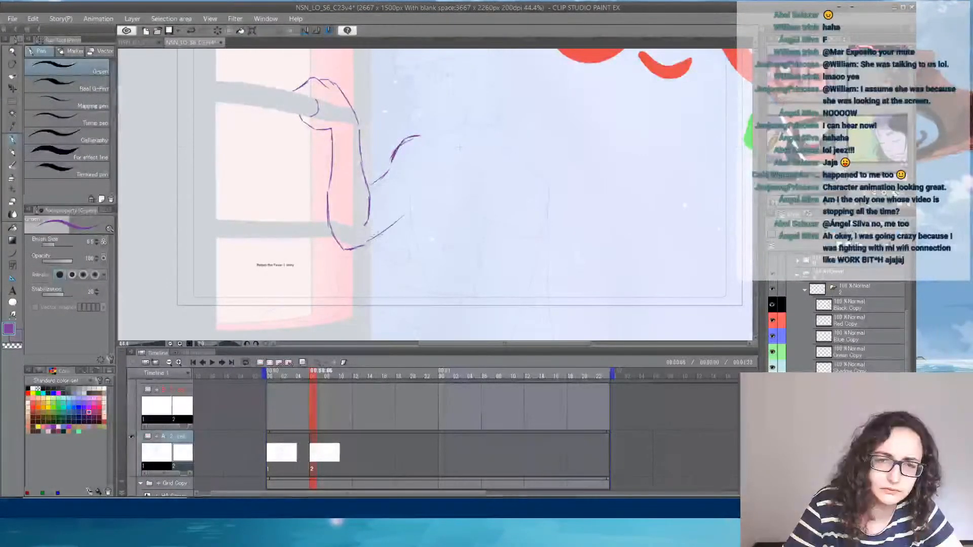
- Sketch the chest's side contour down from the window-side shoulder and extend that shoulder's top curve toward the neck
{"action": "mouse_move", "coordinate": [409, 146]}
{"action": "left_mouse_down"}
{"action": "mouse_move", "coordinate": [401, 189]}
{"action": "mouse_move", "coordinate": [405, 180]}
{"action": "mouse_move", "coordinate": [436, 294]}
{"action": "left_mouse_up"}
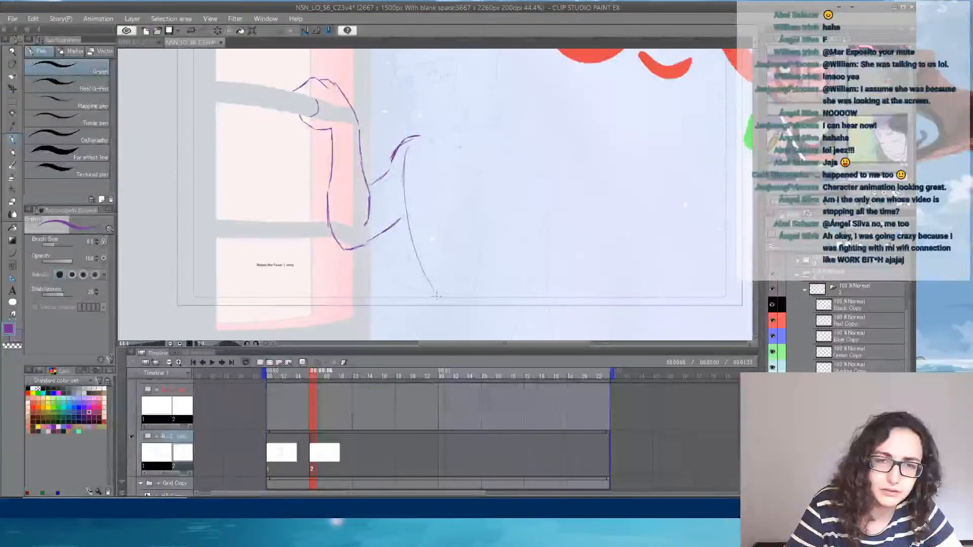
{"action": "left_click_drag", "start_coordinate": [416, 136], "coordinate": [442, 148]}
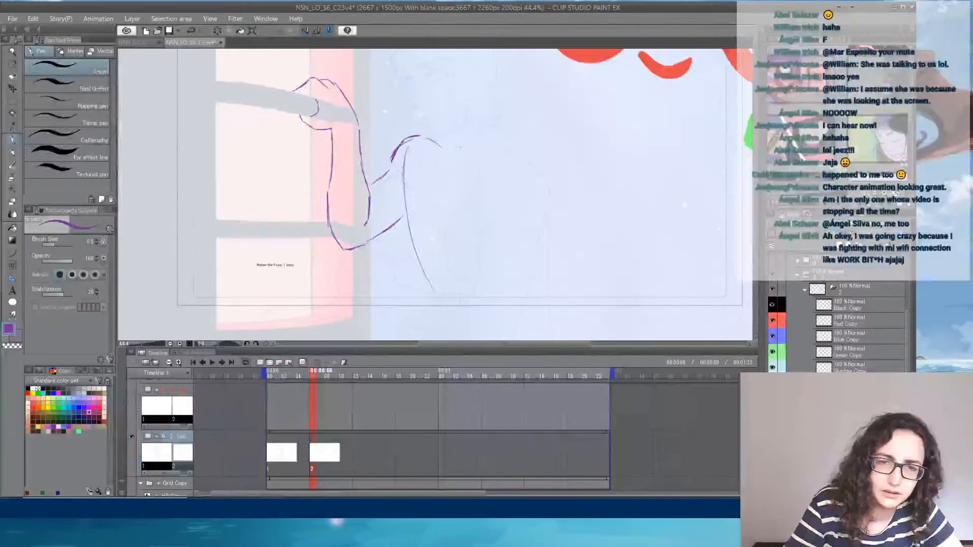
{"action": "left_click_drag", "start_coordinate": [403, 173], "coordinate": [422, 287]}
- Sketch the opposite shoulder's rounded form and run both torso side contours down past the lower frame edge
{"action": "mouse_move", "coordinate": [480, 152]}
{"action": "left_mouse_down"}
{"action": "mouse_move", "coordinate": [471, 203]}
{"action": "mouse_move", "coordinate": [513, 162]}
{"action": "mouse_move", "coordinate": [523, 189]}
{"action": "mouse_move", "coordinate": [519, 161]}
{"action": "left_mouse_up"}
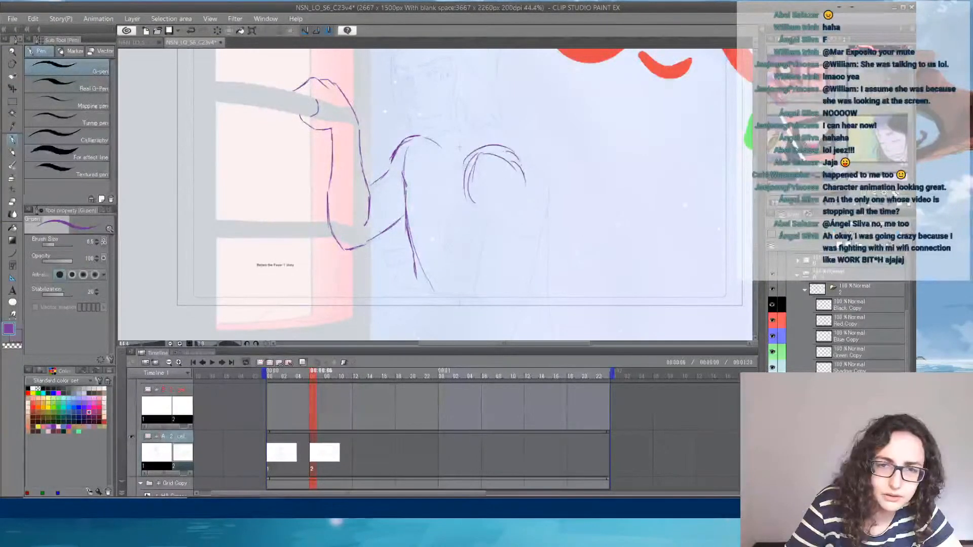
{"action": "left_click_drag", "start_coordinate": [464, 185], "coordinate": [484, 224]}
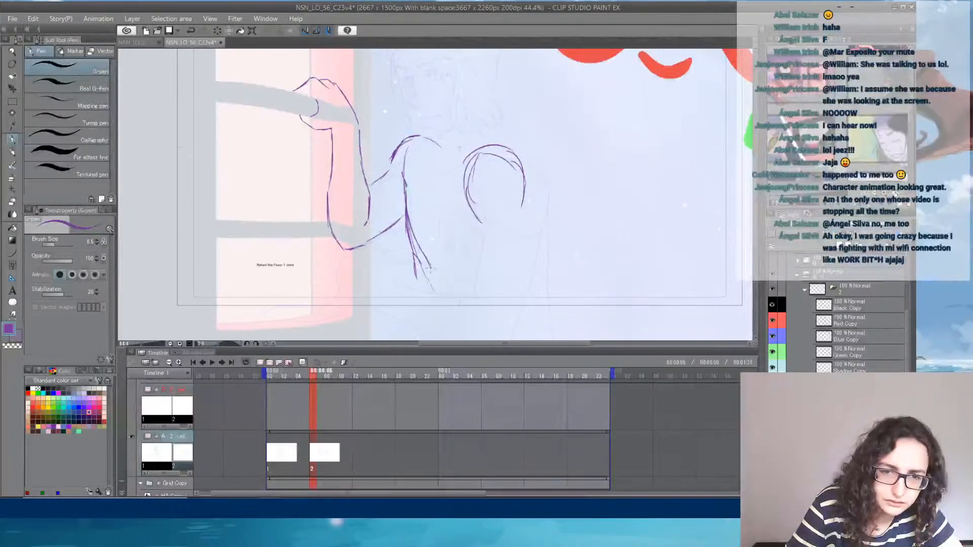
{"action": "left_click_drag", "start_coordinate": [431, 269], "coordinate": [440, 334]}
{"action": "mouse_move", "coordinate": [507, 145]}
{"action": "left_mouse_down"}
{"action": "mouse_move", "coordinate": [545, 207]}
{"action": "mouse_move", "coordinate": [547, 273]}
{"action": "mouse_move", "coordinate": [539, 322]}
{"action": "left_mouse_up"}
{"action": "left_click_drag", "start_coordinate": [544, 280], "coordinate": [540, 326]}
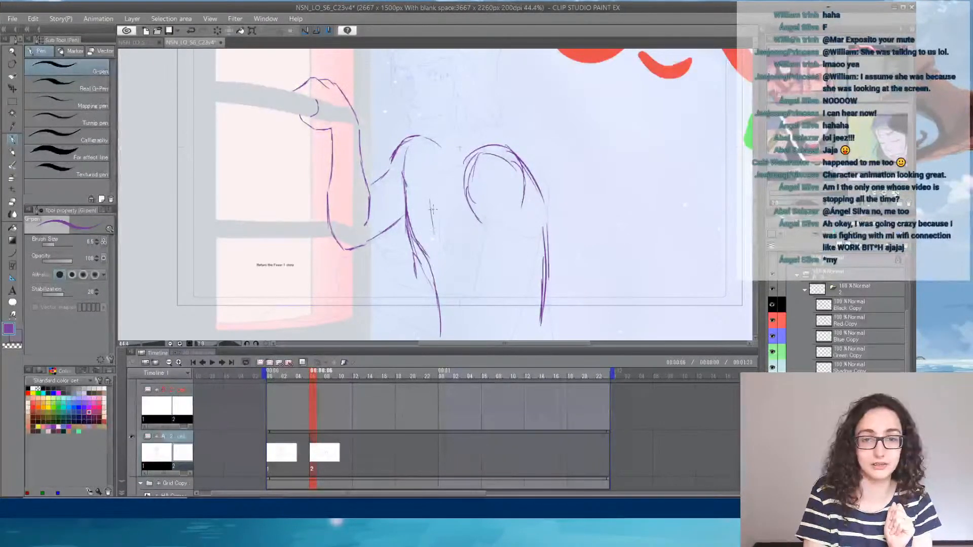
- Sketch a curved inner line down the chest, then erase and redraw part of the window-side torso contour beside it
{"action": "mouse_move", "coordinate": [432, 204]}
{"action": "left_mouse_down"}
{"action": "mouse_move", "coordinate": [447, 269]}
{"action": "mouse_move", "coordinate": [430, 276]}
{"action": "left_mouse_up"}
{"action": "key", "text": "e"}
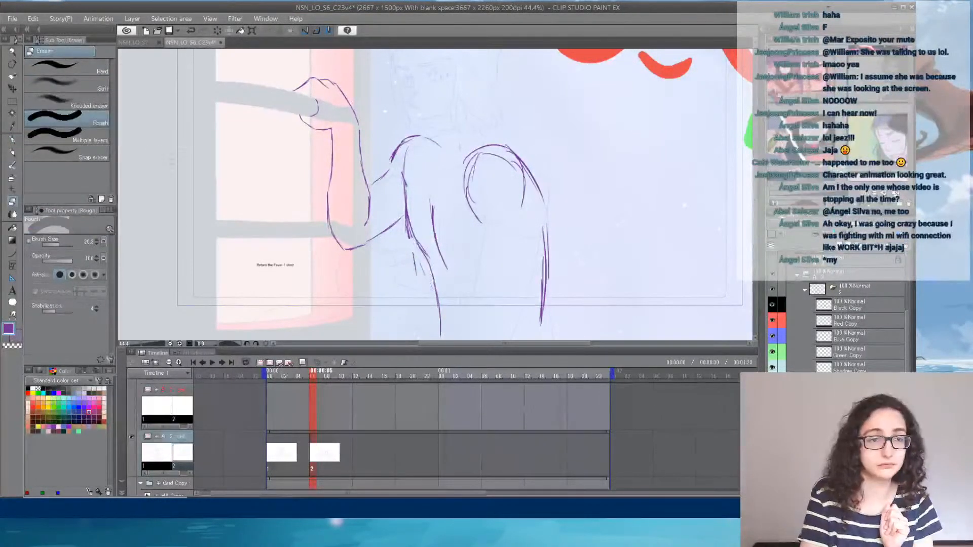
{"action": "left_click_drag", "start_coordinate": [405, 243], "coordinate": [434, 270]}
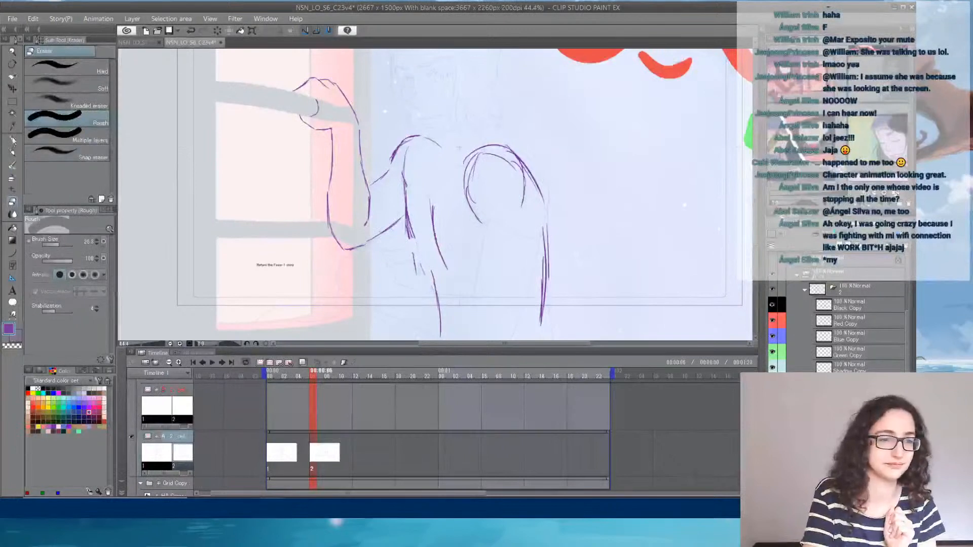
{"action": "key", "text": "p"}
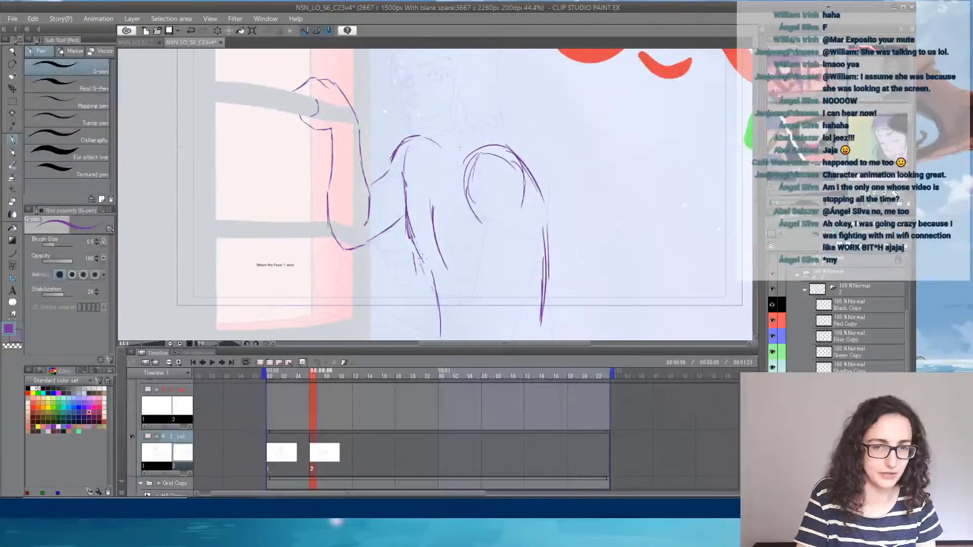
{"action": "left_click_drag", "start_coordinate": [417, 247], "coordinate": [426, 264]}
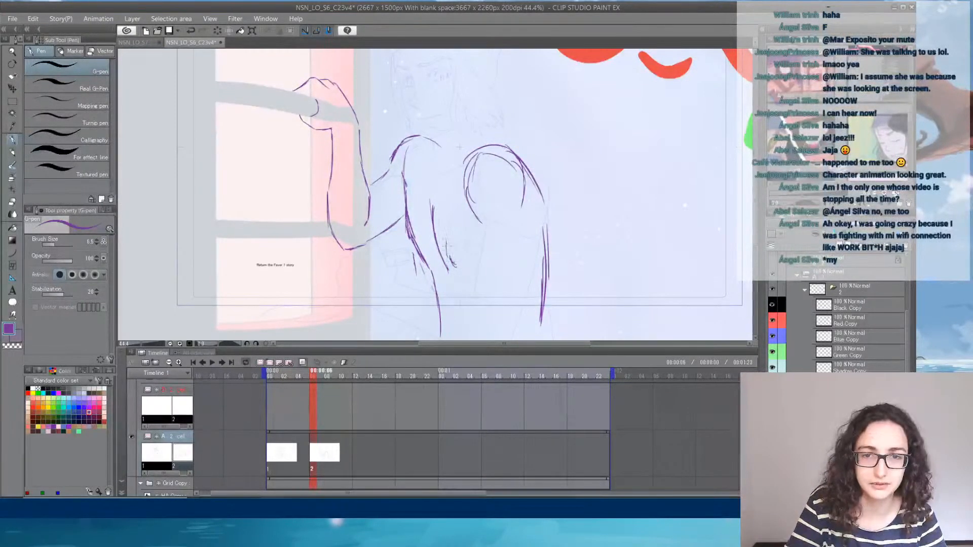
- Sketch the second curved chest line with a small ring at its lower end, and add the low neckline between the shoulders
{"action": "left_click_drag", "start_coordinate": [460, 197], "coordinate": [439, 223]}
{"action": "left_click_drag", "start_coordinate": [450, 211], "coordinate": [446, 250]}
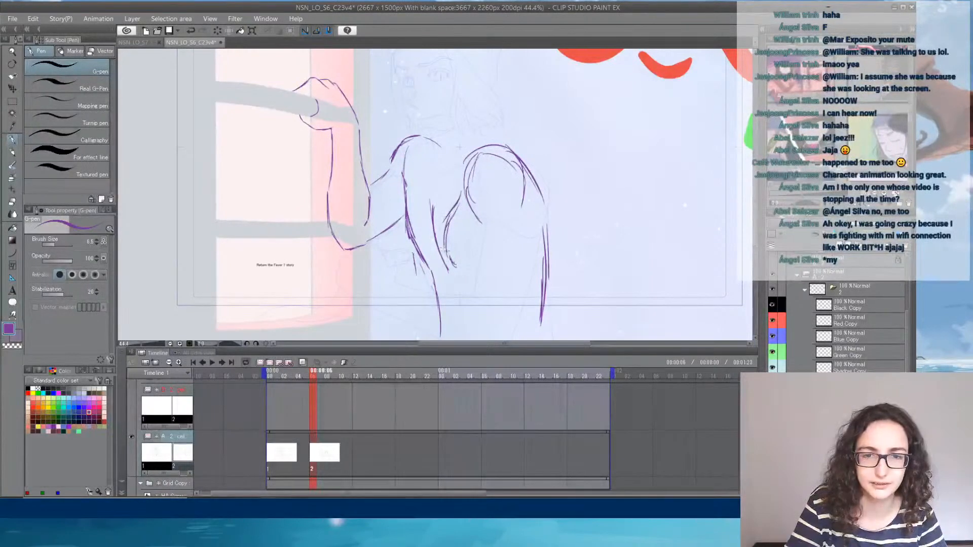
{"action": "mouse_move", "coordinate": [466, 215]}
{"action": "left_mouse_down"}
{"action": "mouse_move", "coordinate": [446, 256]}
{"action": "mouse_move", "coordinate": [459, 217]}
{"action": "mouse_move", "coordinate": [444, 217]}
{"action": "mouse_move", "coordinate": [447, 243]}
{"action": "left_mouse_up"}
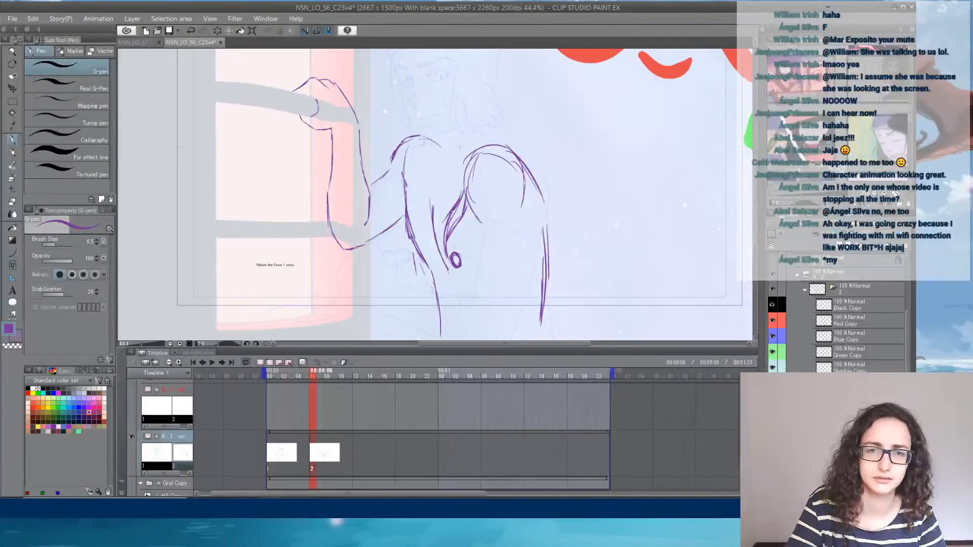
{"action": "mouse_move", "coordinate": [430, 172]}
{"action": "left_mouse_down"}
{"action": "mouse_move", "coordinate": [463, 161]}
{"action": "mouse_move", "coordinate": [442, 183]}
{"action": "left_mouse_up"}
{"action": "left_click_drag", "start_coordinate": [428, 155], "coordinate": [434, 176]}
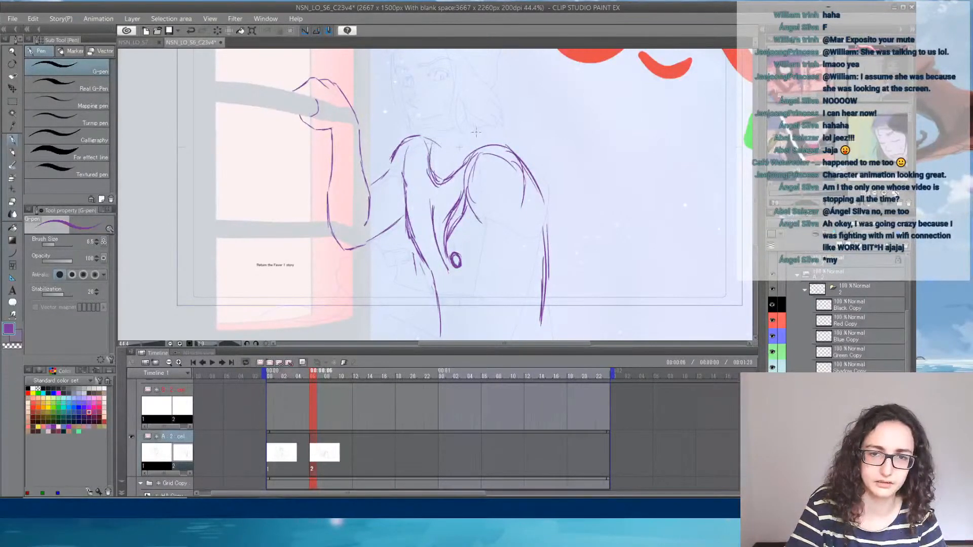
- Sketch the neck line, the slanted jaw and the head's outline above the shoulders
{"action": "left_click_drag", "start_coordinate": [507, 115], "coordinate": [516, 165]}
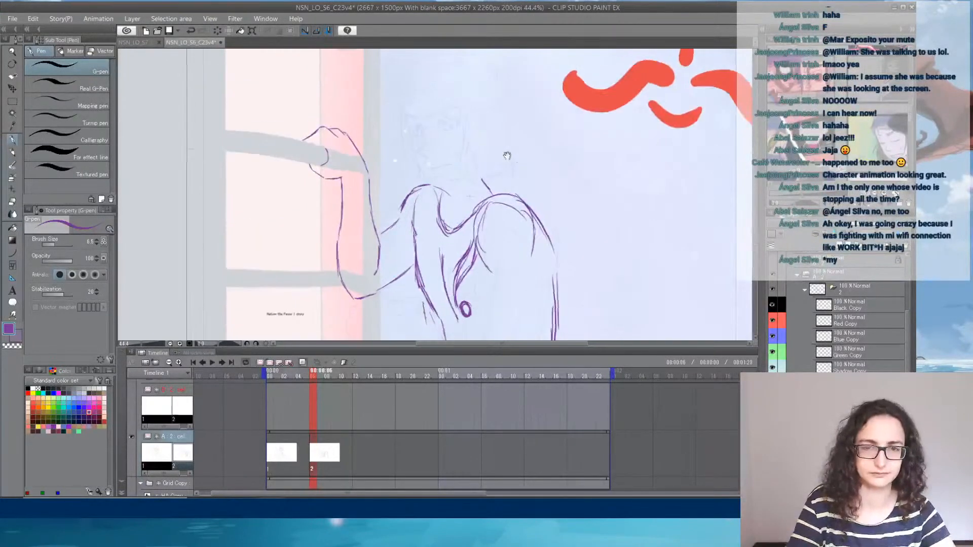
{"action": "mouse_move", "coordinate": [389, 128]}
{"action": "left_mouse_down"}
{"action": "mouse_move", "coordinate": [431, 205]}
{"action": "mouse_move", "coordinate": [460, 186]}
{"action": "left_mouse_up"}
{"action": "mouse_move", "coordinate": [385, 107]}
{"action": "left_mouse_down"}
{"action": "mouse_move", "coordinate": [442, 73]}
{"action": "mouse_move", "coordinate": [410, 76]}
{"action": "mouse_move", "coordinate": [432, 63]}
{"action": "left_mouse_up"}
{"action": "left_click_drag", "start_coordinate": [434, 68], "coordinate": [471, 90]}
{"action": "left_click_drag", "start_coordinate": [470, 89], "coordinate": [482, 155]}
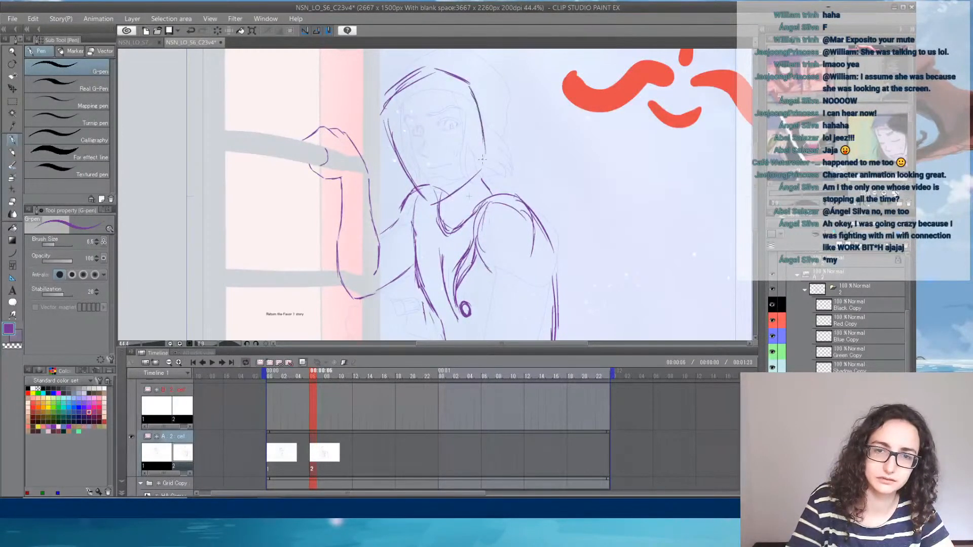
- Reinforce the jaw and the side of the head, and mark a slanted guideline across the face
{"action": "left_click_drag", "start_coordinate": [398, 118], "coordinate": [428, 192]}
{"action": "left_click_drag", "start_coordinate": [434, 150], "coordinate": [409, 200]}
{"action": "mouse_move", "coordinate": [388, 138]}
{"action": "left_mouse_down"}
{"action": "mouse_move", "coordinate": [426, 155]}
{"action": "mouse_move", "coordinate": [470, 126]}
{"action": "left_mouse_up"}
{"action": "left_click_drag", "start_coordinate": [471, 82], "coordinate": [489, 141]}
- Reinforce the rounded shoulder away from the window and start the inner contour of its upper arm
{"action": "mouse_move", "coordinate": [545, 187]}
{"action": "left_mouse_down"}
{"action": "mouse_move", "coordinate": [540, 127]}
{"action": "mouse_move", "coordinate": [513, 134]}
{"action": "left_mouse_up"}
{"action": "mouse_move", "coordinate": [450, 115]}
{"action": "left_mouse_down"}
{"action": "mouse_move", "coordinate": [464, 141]}
{"action": "mouse_move", "coordinate": [451, 121]}
{"action": "left_mouse_up"}
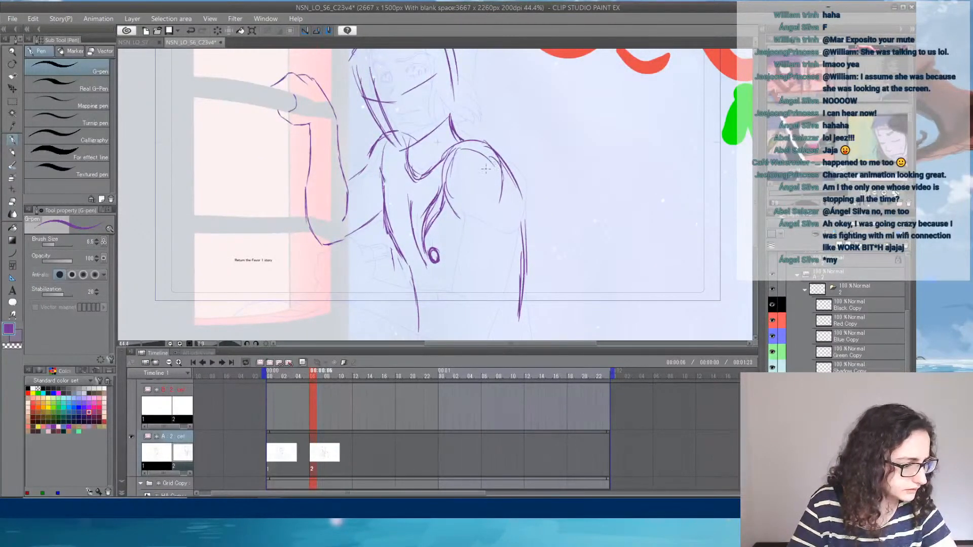
{"action": "left_click_drag", "start_coordinate": [517, 154], "coordinate": [540, 161]}
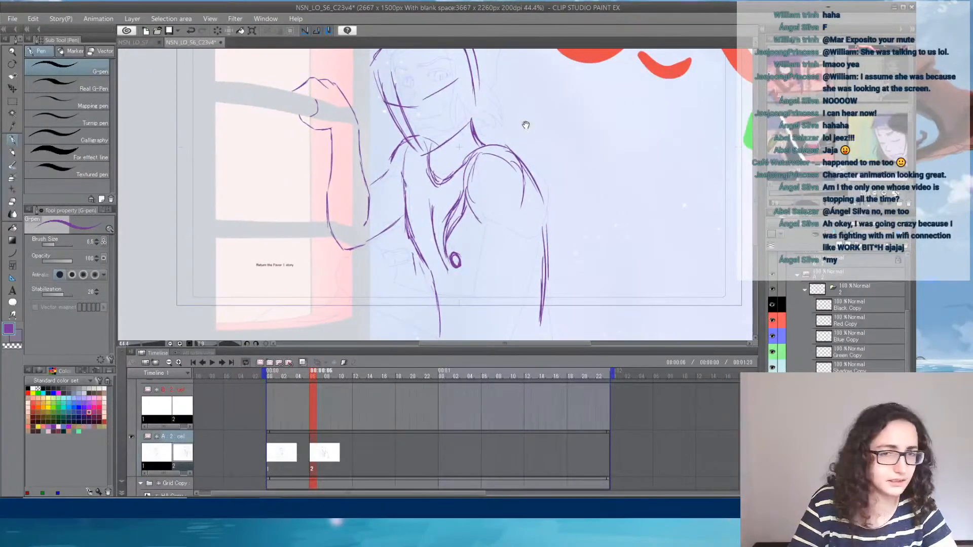
{"action": "left_click_drag", "start_coordinate": [526, 124], "coordinate": [512, 159]}
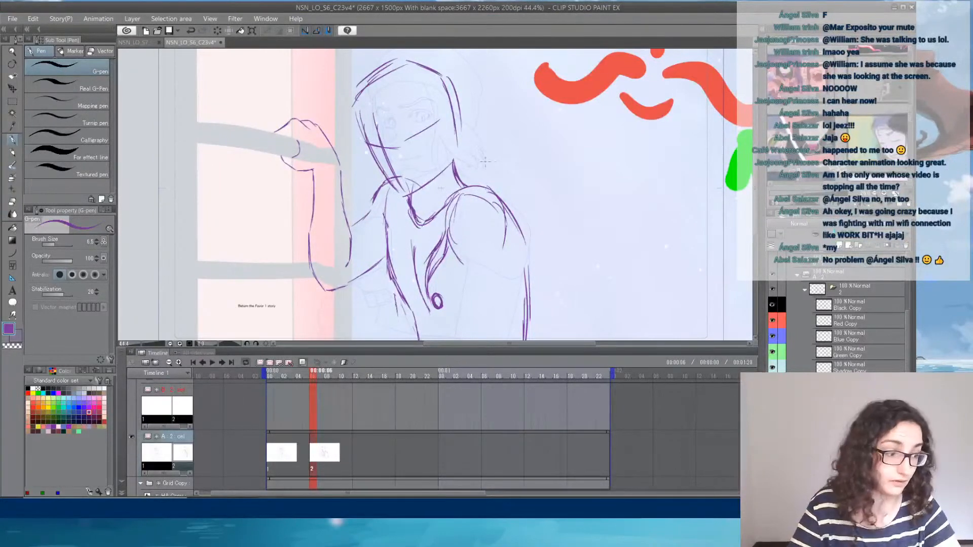
{"action": "mouse_move", "coordinate": [555, 238]}
{"action": "left_mouse_down"}
{"action": "mouse_move", "coordinate": [532, 184]}
{"action": "mouse_move", "coordinate": [532, 115]}
{"action": "mouse_move", "coordinate": [509, 137]}
{"action": "left_mouse_up"}
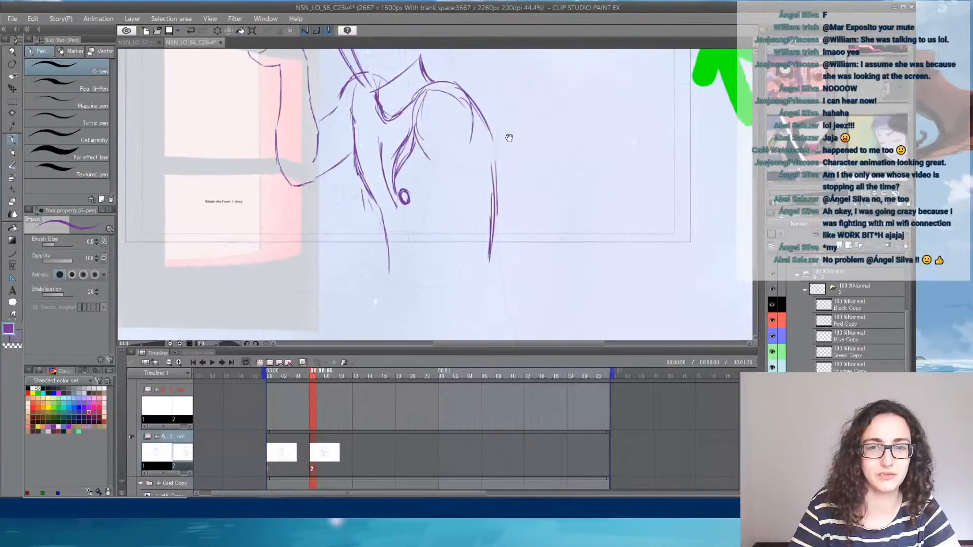
{"action": "mouse_move", "coordinate": [421, 86]}
{"action": "left_mouse_down"}
{"action": "mouse_move", "coordinate": [411, 132]}
{"action": "mouse_move", "coordinate": [430, 159]}
{"action": "left_mouse_up"}
{"action": "mouse_move", "coordinate": [455, 83]}
{"action": "left_mouse_down"}
{"action": "mouse_move", "coordinate": [479, 130]}
{"action": "mouse_move", "coordinate": [482, 108]}
{"action": "mouse_move", "coordinate": [484, 134]}
{"action": "left_mouse_up"}
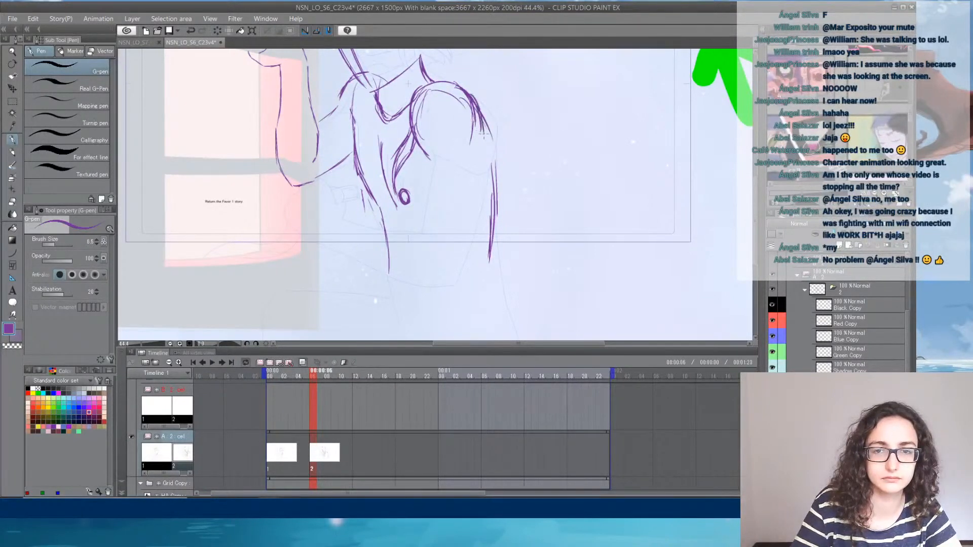
{"action": "left_click_drag", "start_coordinate": [428, 161], "coordinate": [450, 194]}
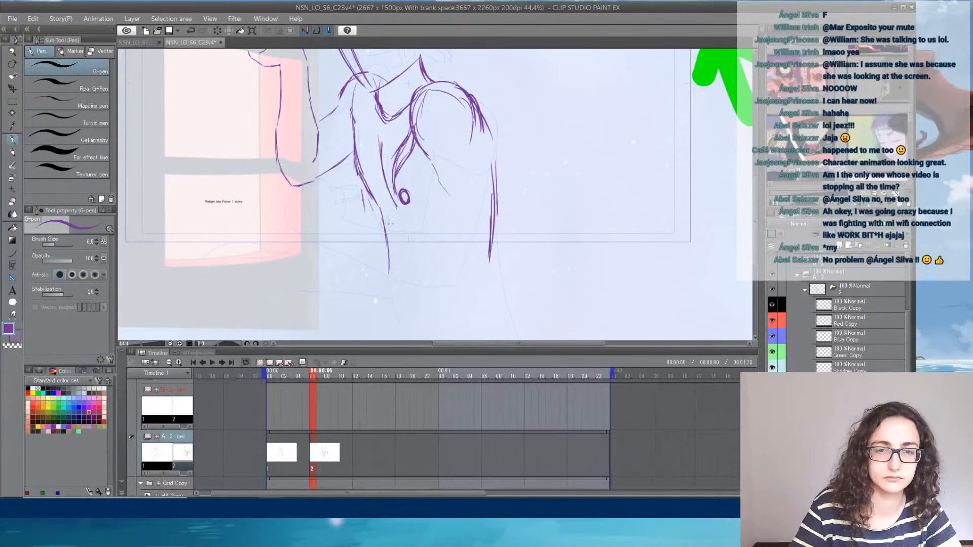
- Block in the lowered arm with a round fist at the waist, the forearm's lower edge, the upper arm and a pointed elbow
{"action": "mouse_move", "coordinate": [357, 223]}
{"action": "left_mouse_down"}
{"action": "mouse_move", "coordinate": [375, 209]}
{"action": "mouse_move", "coordinate": [397, 215]}
{"action": "mouse_move", "coordinate": [407, 224]}
{"action": "mouse_move", "coordinate": [392, 256]}
{"action": "mouse_move", "coordinate": [528, 221]}
{"action": "left_mouse_up"}
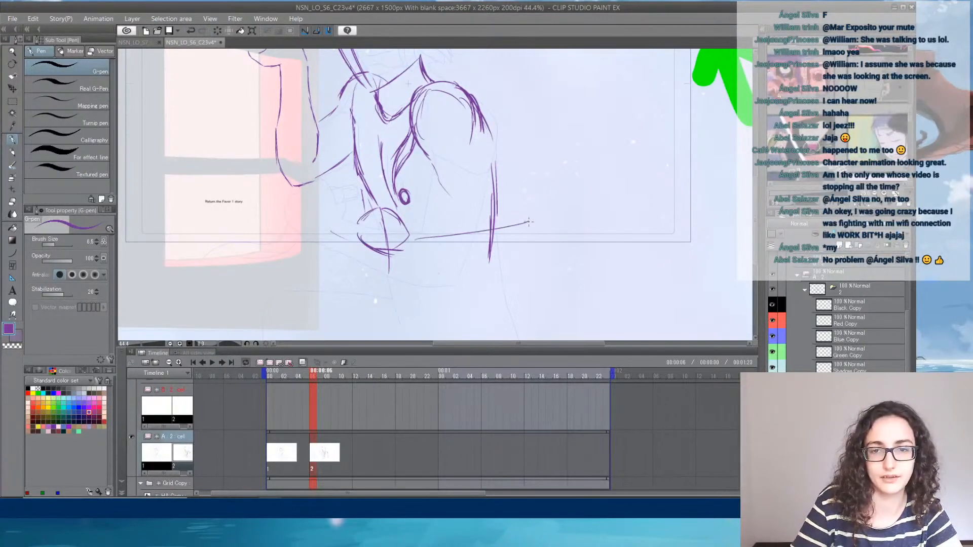
{"action": "left_click_drag", "start_coordinate": [408, 241], "coordinate": [532, 223]}
{"action": "left_click_drag", "start_coordinate": [485, 137], "coordinate": [542, 212]}
{"action": "left_click_drag", "start_coordinate": [447, 164], "coordinate": [476, 206]}
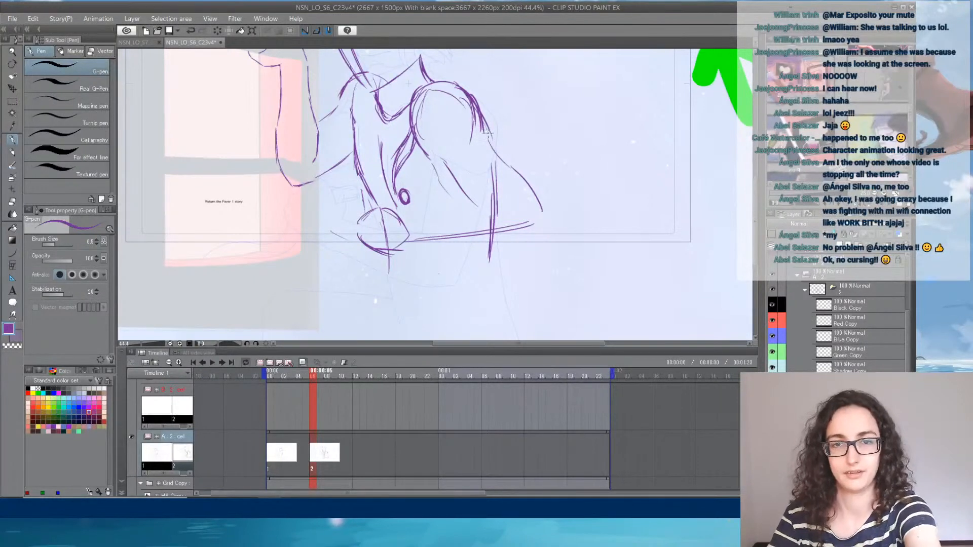
{"action": "mouse_move", "coordinate": [533, 222]}
{"action": "left_mouse_down"}
{"action": "mouse_move", "coordinate": [540, 214]}
{"action": "mouse_move", "coordinate": [510, 245]}
{"action": "mouse_move", "coordinate": [532, 223]}
{"action": "left_mouse_up"}
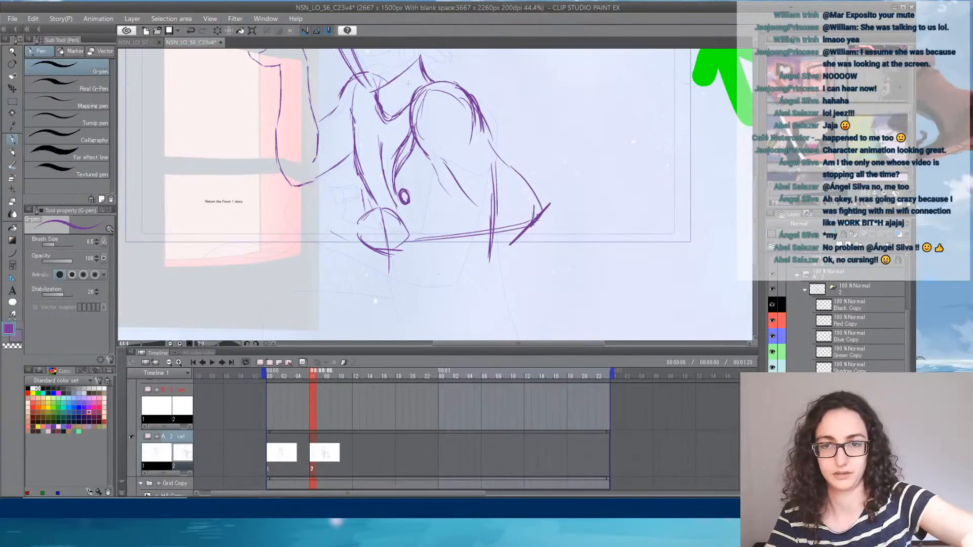
- Strengthen the lowered arm's outer contour and sketch the forearm's upper edge from the fist to the inner elbow
{"action": "left_click_drag", "start_coordinate": [486, 146], "coordinate": [528, 207]}
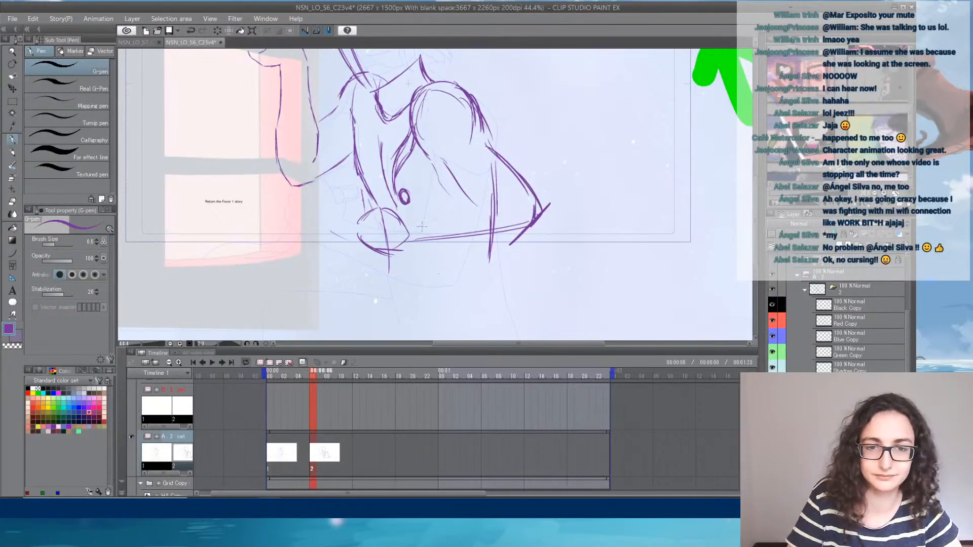
{"action": "left_click_drag", "start_coordinate": [405, 219], "coordinate": [440, 204]}
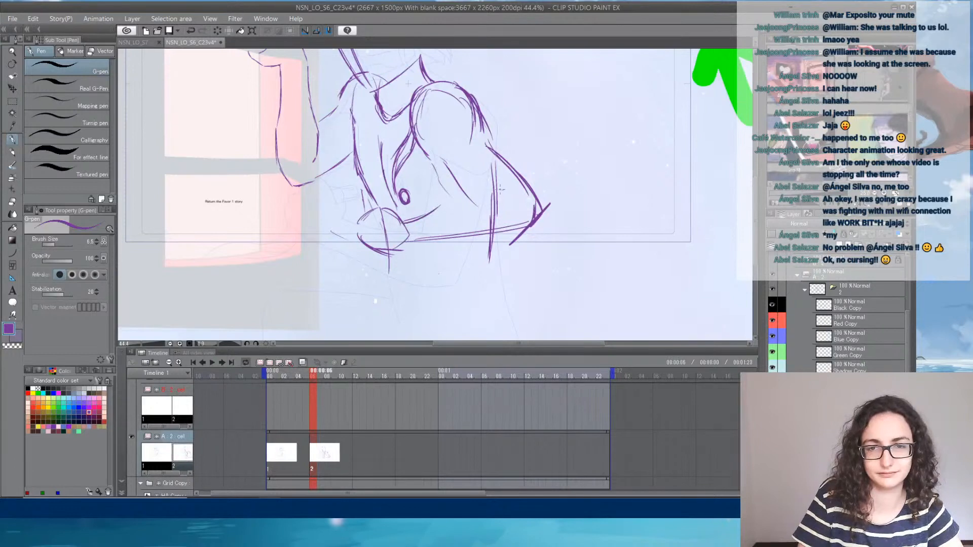
{"action": "left_click_drag", "start_coordinate": [500, 189], "coordinate": [473, 193]}
{"action": "left_click_drag", "start_coordinate": [502, 192], "coordinate": [406, 223]}
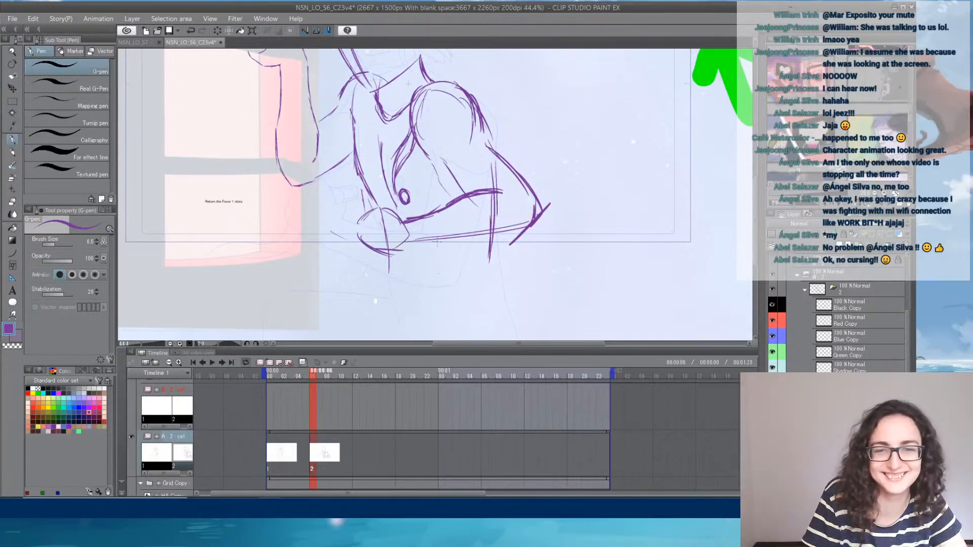
- Darken the lowered arm's forearm, elbow, upper arm and shoulder contours with repeated strokes
{"action": "left_click_drag", "start_coordinate": [412, 242], "coordinate": [518, 227]}
{"action": "mouse_move", "coordinate": [462, 237]}
{"action": "left_mouse_down"}
{"action": "mouse_move", "coordinate": [538, 218]}
{"action": "mouse_move", "coordinate": [537, 204]}
{"action": "left_mouse_up"}
{"action": "left_click_drag", "start_coordinate": [429, 154], "coordinate": [470, 194]}
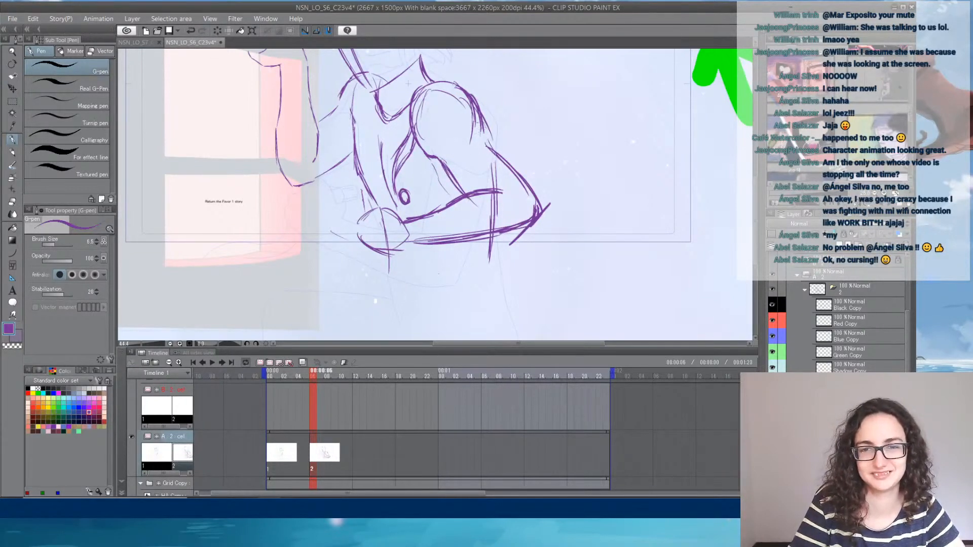
{"action": "left_click_drag", "start_coordinate": [490, 134], "coordinate": [535, 204]}
{"action": "mouse_move", "coordinate": [490, 134]}
{"action": "left_mouse_down"}
{"action": "mouse_move", "coordinate": [462, 94]}
{"action": "mouse_move", "coordinate": [434, 83]}
{"action": "left_mouse_up"}
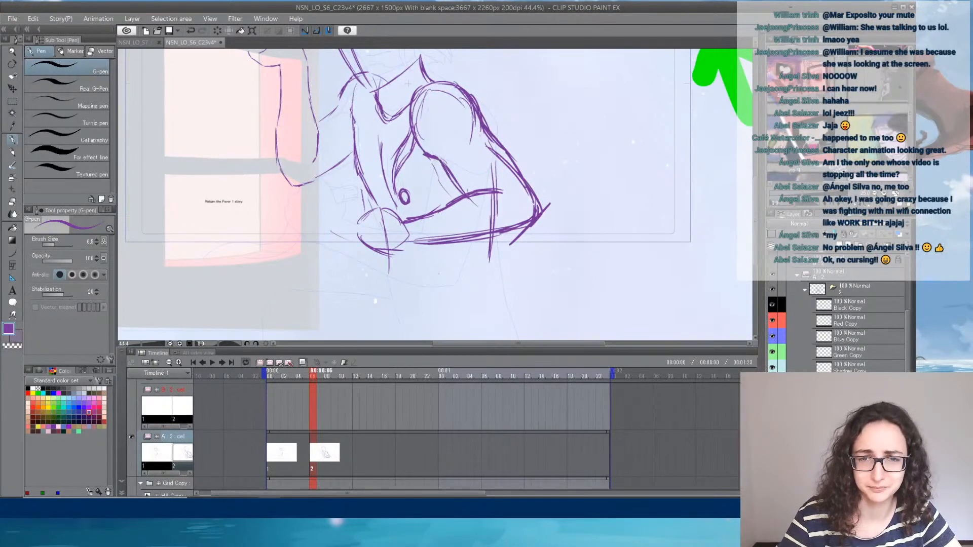
{"action": "left_click_drag", "start_coordinate": [467, 196], "coordinate": [449, 175]}
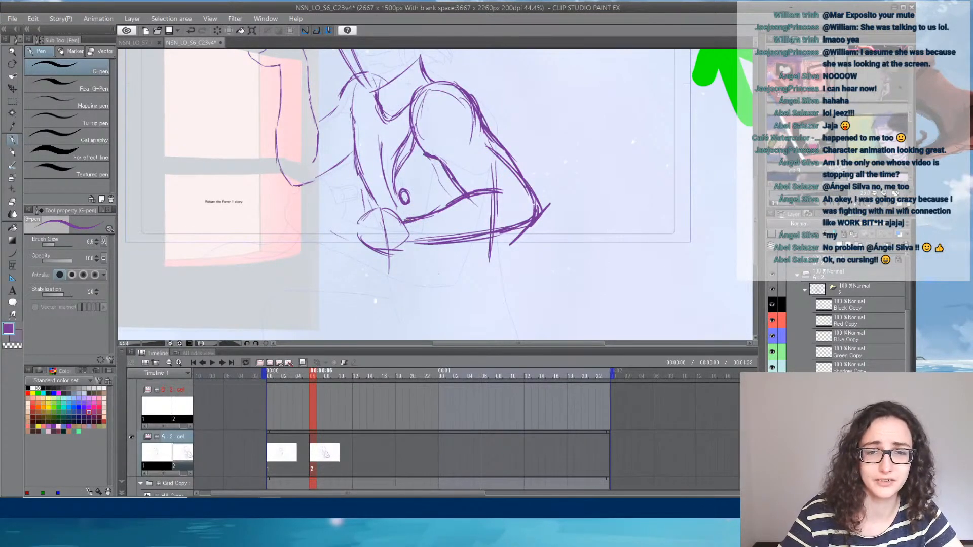
- Define the fist and wrist of the lowered arm, and connect the small ring to the fist with a short handle
{"action": "mouse_move", "coordinate": [383, 201]}
{"action": "left_mouse_down"}
{"action": "mouse_move", "coordinate": [408, 219]}
{"action": "mouse_move", "coordinate": [381, 203]}
{"action": "mouse_move", "coordinate": [351, 228]}
{"action": "mouse_move", "coordinate": [377, 249]}
{"action": "mouse_move", "coordinate": [416, 243]}
{"action": "mouse_move", "coordinate": [408, 242]}
{"action": "left_mouse_up"}
{"action": "left_click_drag", "start_coordinate": [408, 246], "coordinate": [429, 251]}
{"action": "mouse_move", "coordinate": [384, 205]}
{"action": "left_mouse_down"}
{"action": "mouse_move", "coordinate": [413, 199]}
{"action": "mouse_move", "coordinate": [394, 211]}
{"action": "left_mouse_up"}
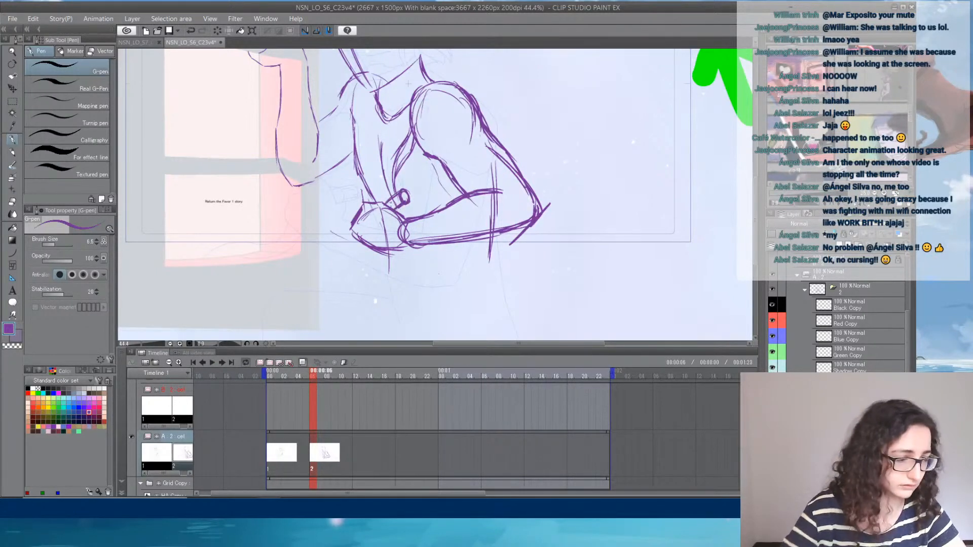
- Sketch the long thin object extending from the fist across the window's lower edge, and erase the stray strokes beneath the fist
{"action": "left_click_drag", "start_coordinate": [370, 248], "coordinate": [349, 257]}
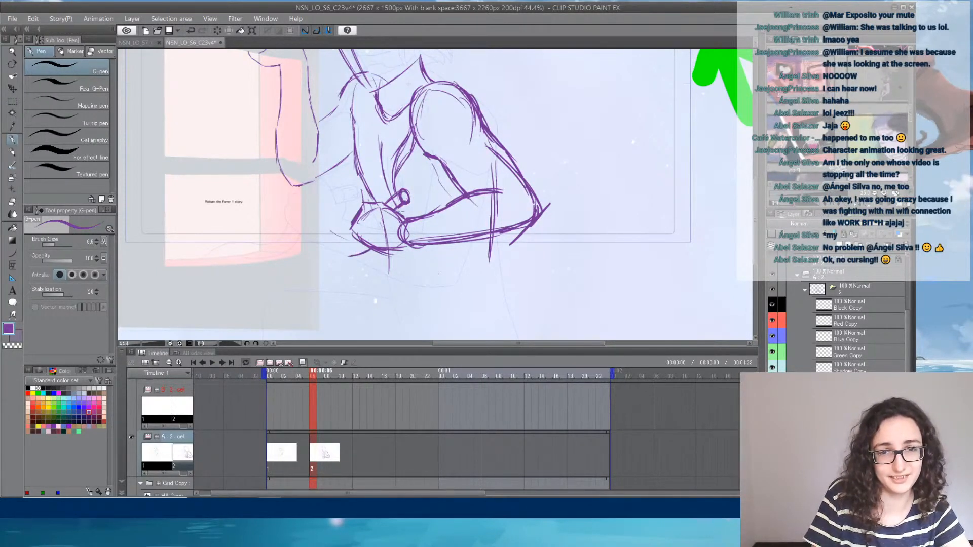
{"action": "mouse_move", "coordinate": [234, 257]}
{"action": "left_mouse_down"}
{"action": "mouse_move", "coordinate": [319, 263]}
{"action": "mouse_move", "coordinate": [349, 254]}
{"action": "mouse_move", "coordinate": [316, 253]}
{"action": "mouse_move", "coordinate": [357, 236]}
{"action": "mouse_move", "coordinate": [222, 252]}
{"action": "left_mouse_up"}
{"action": "key", "text": "ctrl+z"}
{"action": "key", "text": "ctrl+z"}
{"action": "key", "text": "ctrl+z"}
{"action": "key", "text": "ctrl+z"}
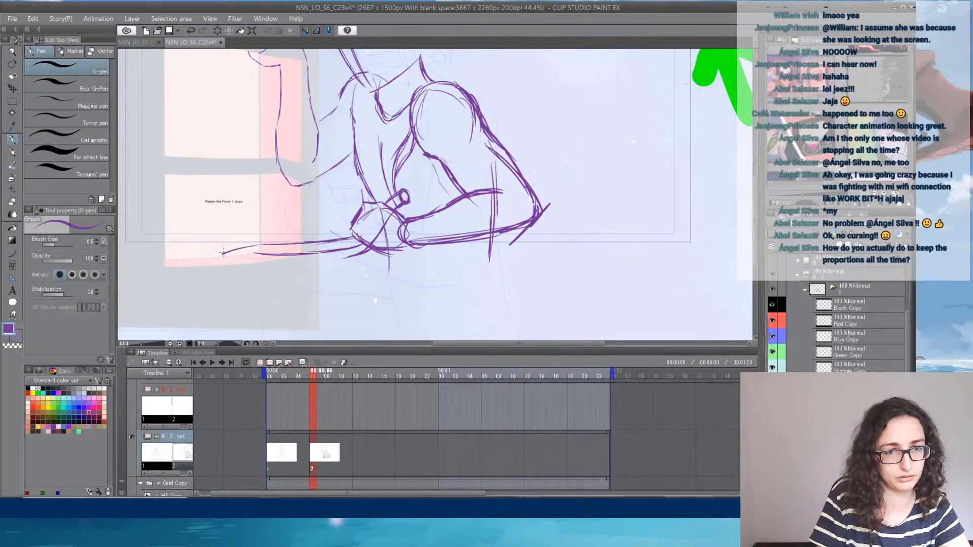
{"action": "key", "text": "e"}
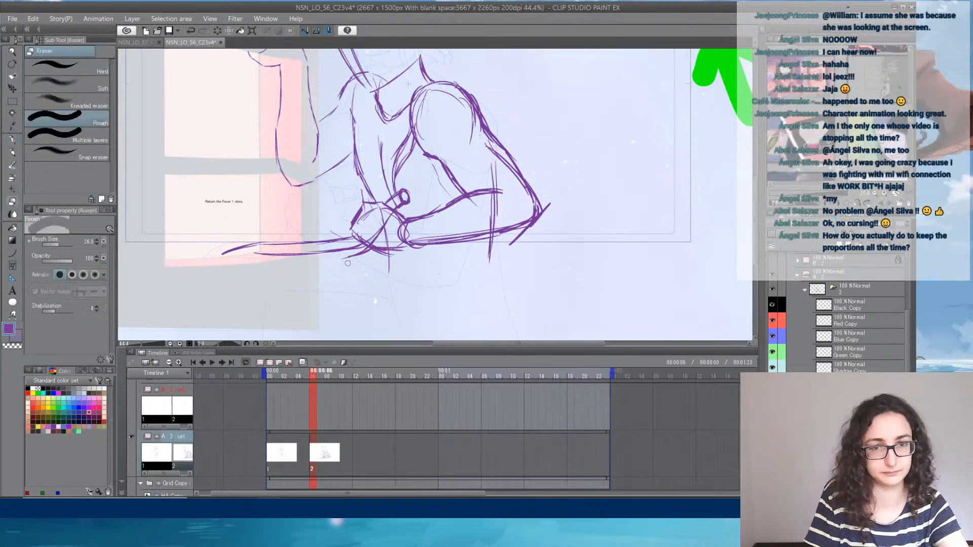
{"action": "left_click_drag", "start_coordinate": [345, 258], "coordinate": [374, 235]}
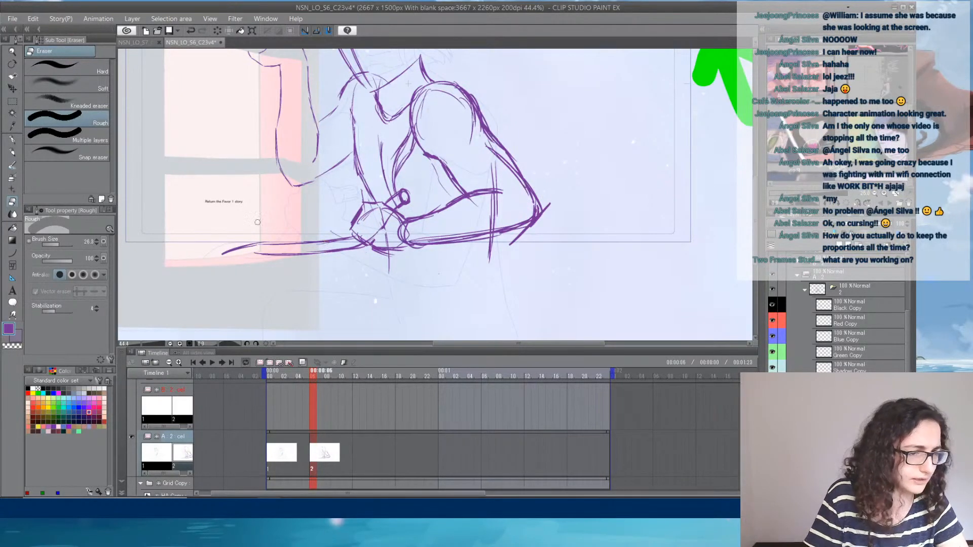
{"action": "left_click", "coordinate": [13, 139]}
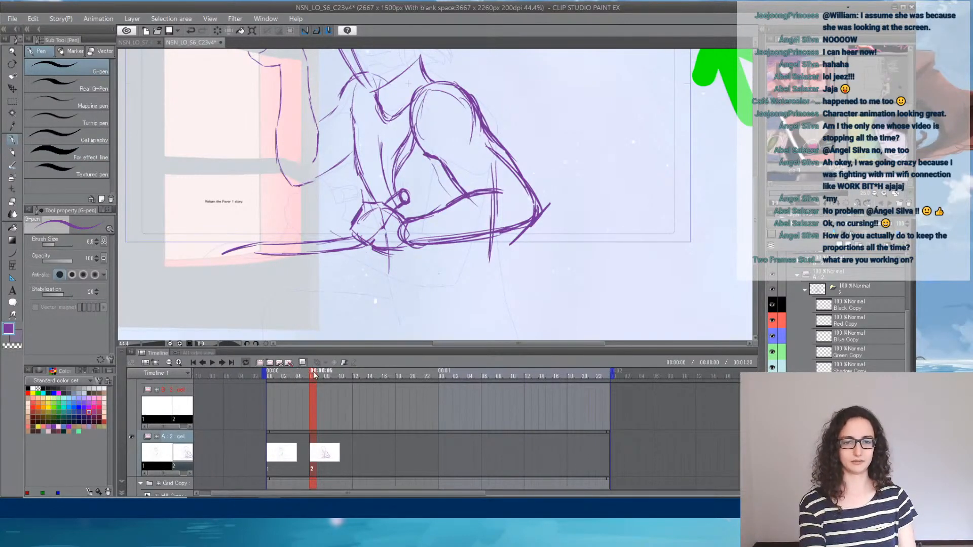
{"action": "mouse_move", "coordinate": [312, 377]}
{"action": "left_mouse_down"}
{"action": "mouse_move", "coordinate": [289, 377]}
{"action": "mouse_move", "coordinate": [338, 382]}
{"action": "mouse_move", "coordinate": [291, 384]}
{"action": "left_mouse_up"}
{"action": "left_click_drag", "start_coordinate": [380, 104], "coordinate": [304, 156]}
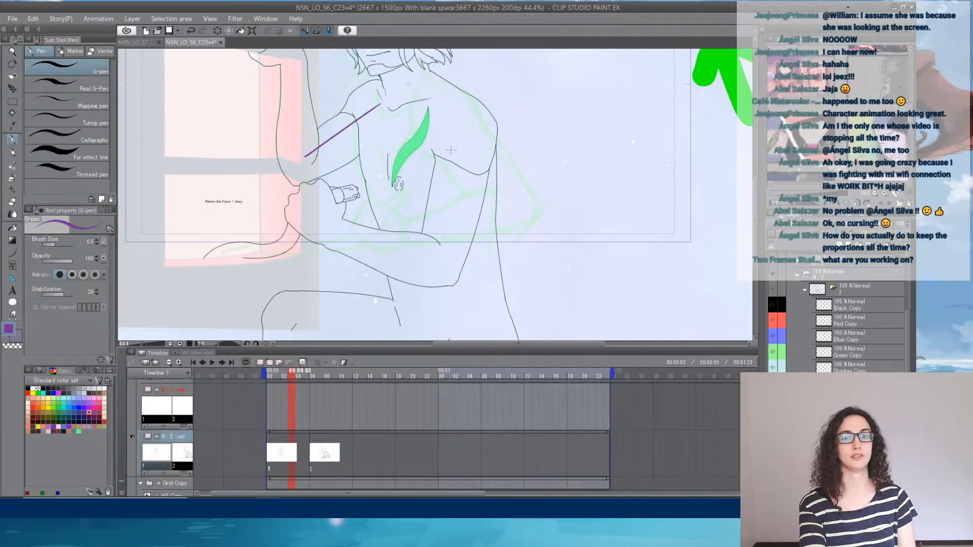
{"action": "left_click_drag", "start_coordinate": [459, 144], "coordinate": [435, 259]}
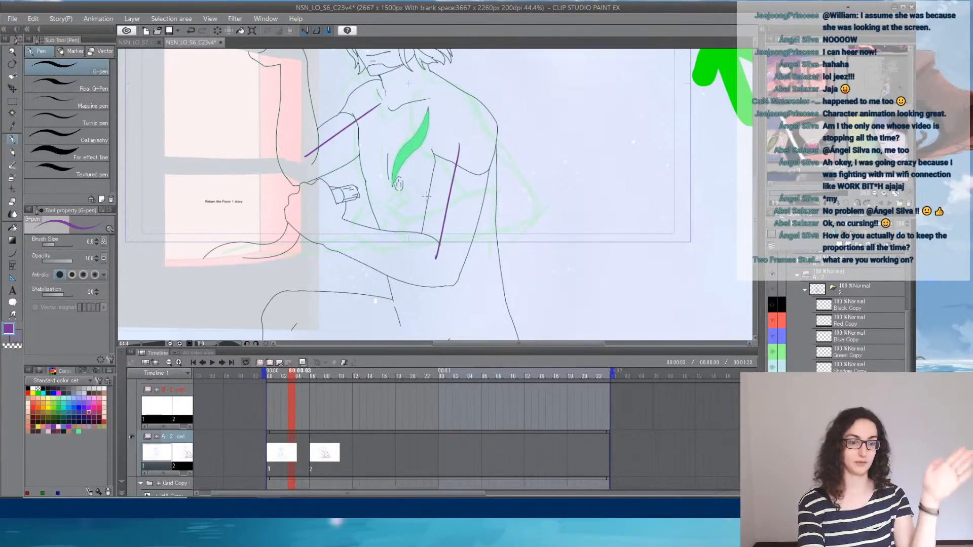
{"action": "key", "text": "ctrl+z"}
{"action": "key", "text": "ctrl+z"}
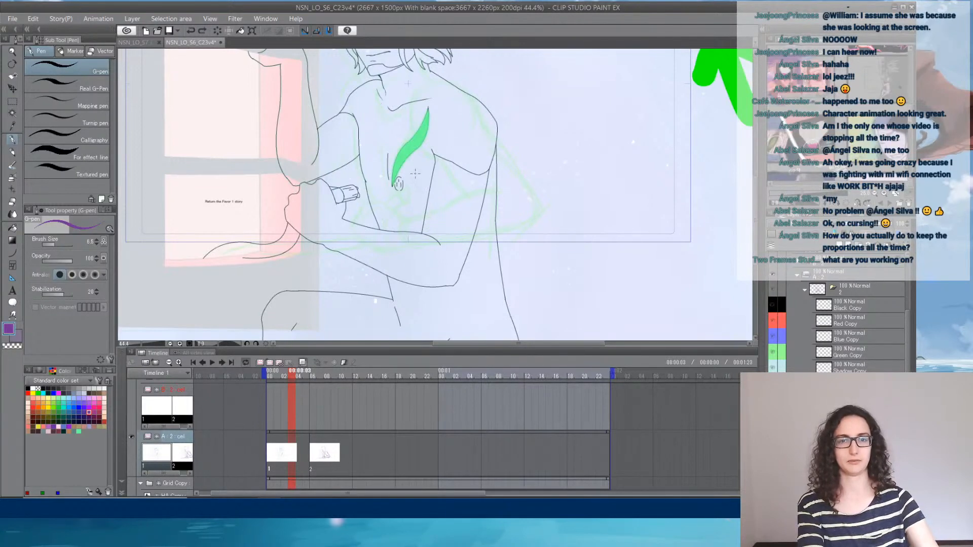
{"action": "left_click", "coordinate": [320, 449]}
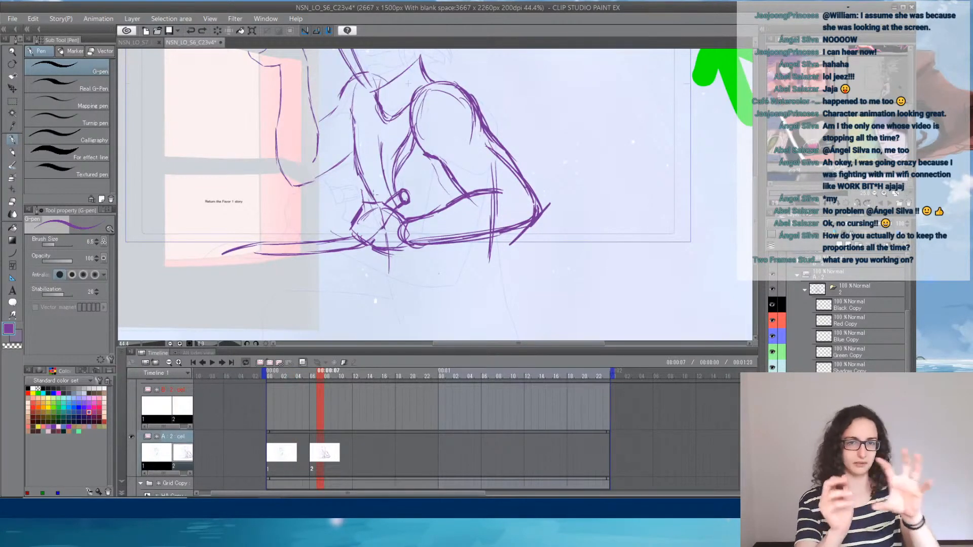
- Add a curved collar line at the base of the neck and reinforce the torso's window-side contour
{"action": "left_click_drag", "start_coordinate": [369, 69], "coordinate": [393, 78]}
{"action": "left_click_drag", "start_coordinate": [370, 71], "coordinate": [398, 76]}
{"action": "left_click_drag", "start_coordinate": [356, 112], "coordinate": [349, 160]}
{"action": "mouse_move", "coordinate": [326, 377]}
{"action": "left_mouse_down"}
{"action": "mouse_move", "coordinate": [291, 375]}
{"action": "mouse_move", "coordinate": [330, 379]}
{"action": "left_mouse_up"}
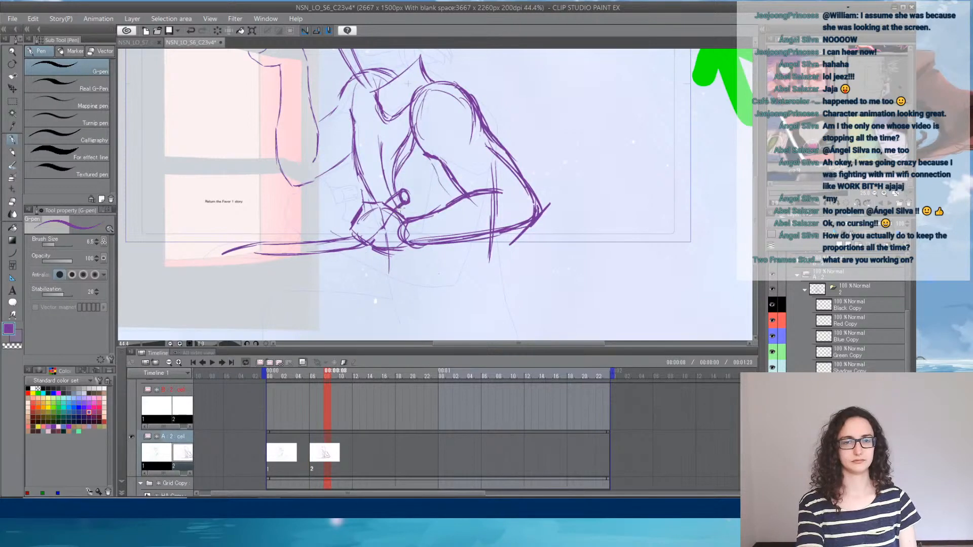
- Draw the knuckle and finger lines on the lowered arm's fist
{"action": "mouse_move", "coordinate": [399, 207]}
{"action": "left_mouse_down"}
{"action": "mouse_move", "coordinate": [406, 220]}
{"action": "mouse_move", "coordinate": [368, 201]}
{"action": "mouse_move", "coordinate": [385, 215]}
{"action": "left_mouse_up"}
{"action": "left_click_drag", "start_coordinate": [361, 228], "coordinate": [388, 219]}
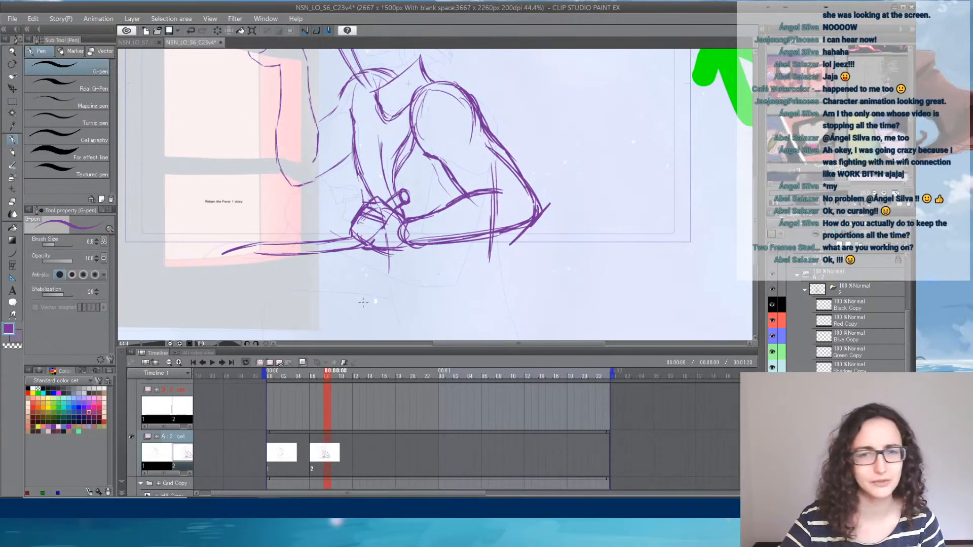
{"action": "scroll", "coordinate": [379, 135], "scroll_direction": "down", "scroll_amount": 2}
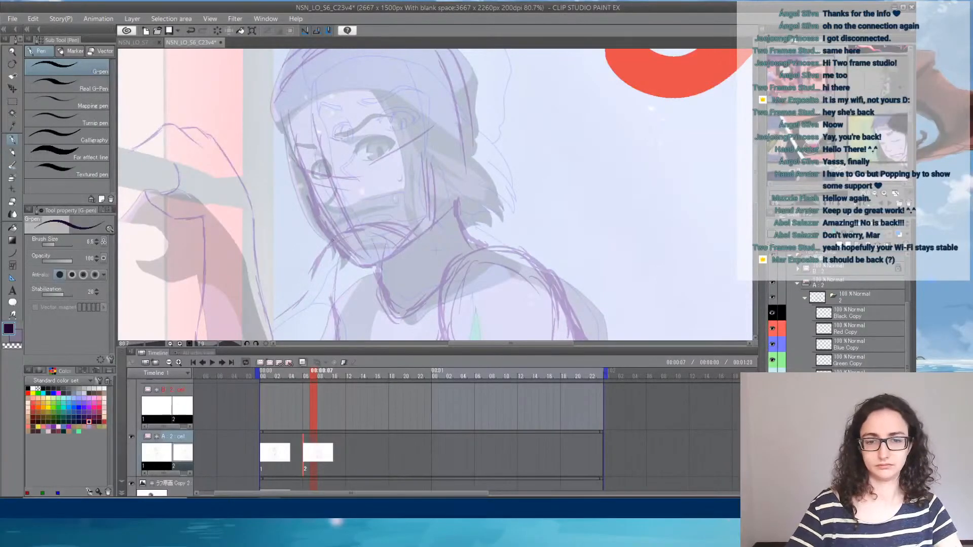
- Draw the dark jawline from the chin up toward the ear and a short line for the back of the neck
{"action": "mouse_move", "coordinate": [314, 375]}
{"action": "left_mouse_down"}
{"action": "mouse_move", "coordinate": [282, 376]}
{"action": "mouse_move", "coordinate": [314, 379]}
{"action": "left_mouse_up"}
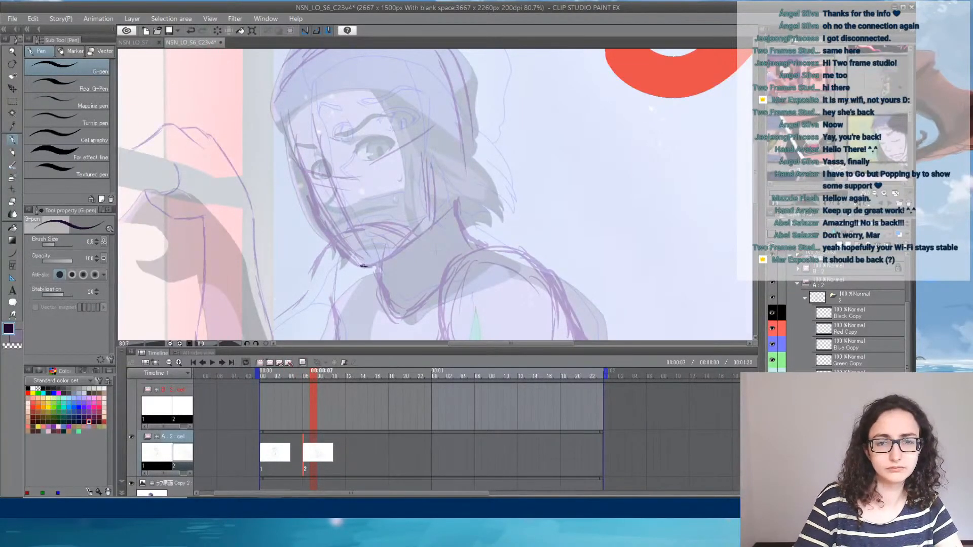
{"action": "left_click_drag", "start_coordinate": [363, 266], "coordinate": [401, 247]}
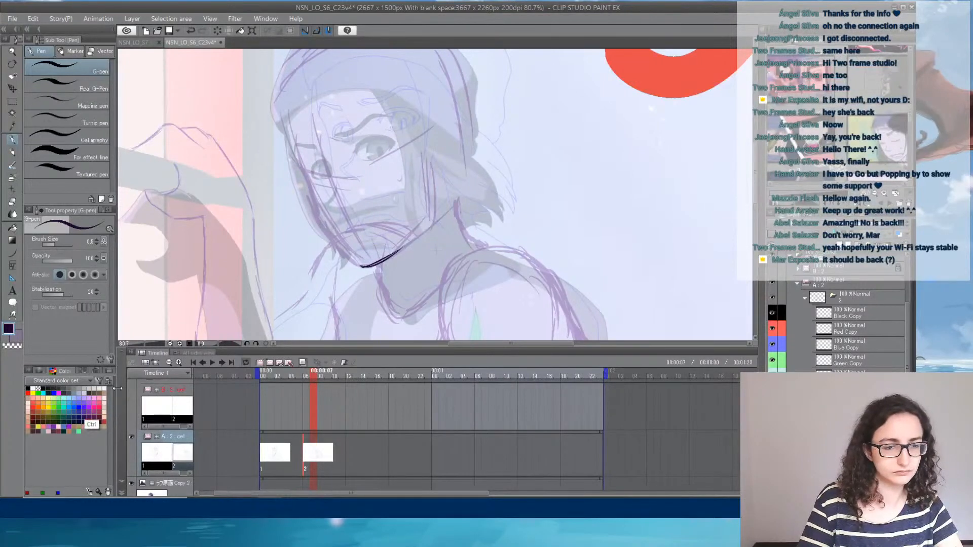
{"action": "key", "text": "ctrl+z"}
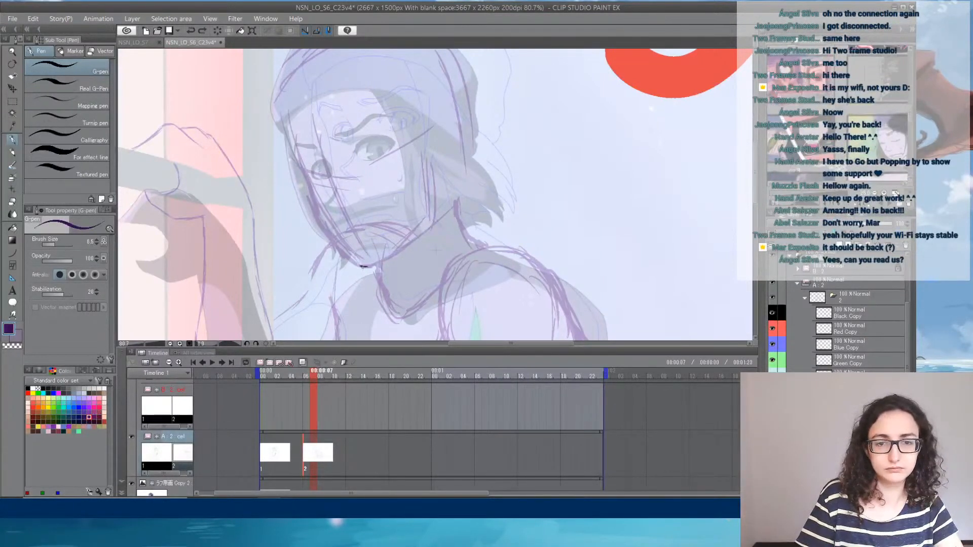
{"action": "mouse_move", "coordinate": [361, 265]}
{"action": "left_mouse_down"}
{"action": "mouse_move", "coordinate": [413, 241]}
{"action": "mouse_move", "coordinate": [436, 213]}
{"action": "mouse_move", "coordinate": [415, 238]}
{"action": "left_mouse_up"}
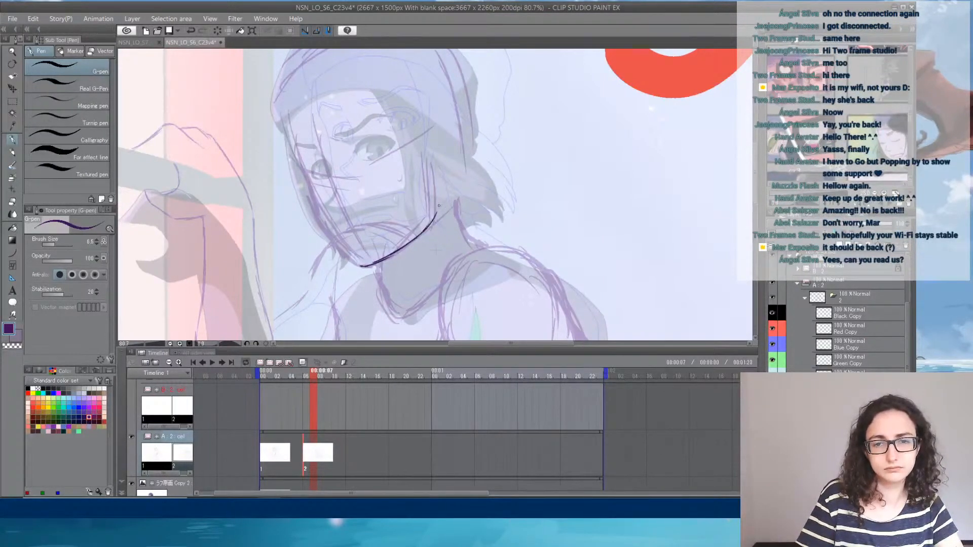
{"action": "mouse_move", "coordinate": [456, 202]}
{"action": "left_mouse_down"}
{"action": "mouse_move", "coordinate": [463, 170]}
{"action": "mouse_move", "coordinate": [476, 184]}
{"action": "left_mouse_up"}
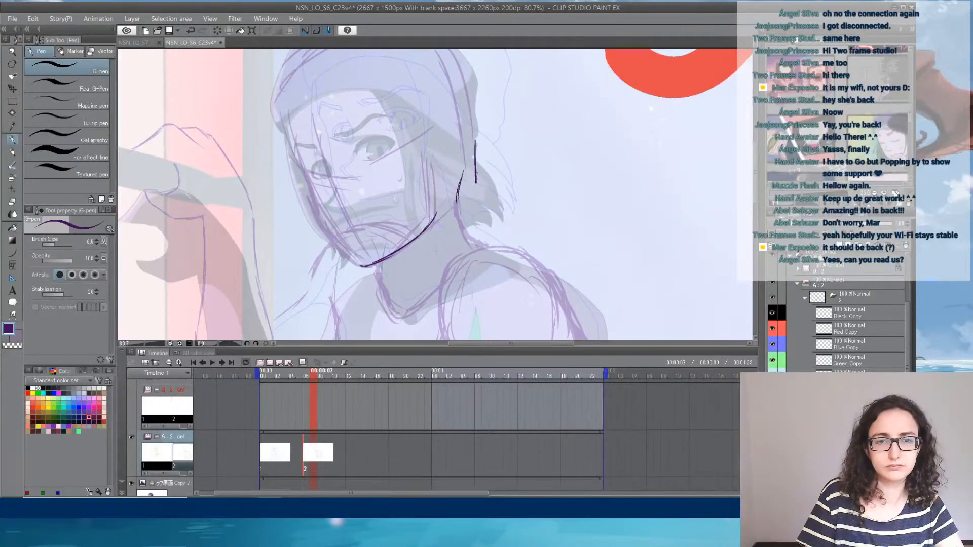
{"action": "key", "text": "ctrl+z"}
- Outline the top and back of the head and the window-side edge of the face down to the chin
{"action": "left_click_drag", "start_coordinate": [497, 124], "coordinate": [521, 178]}
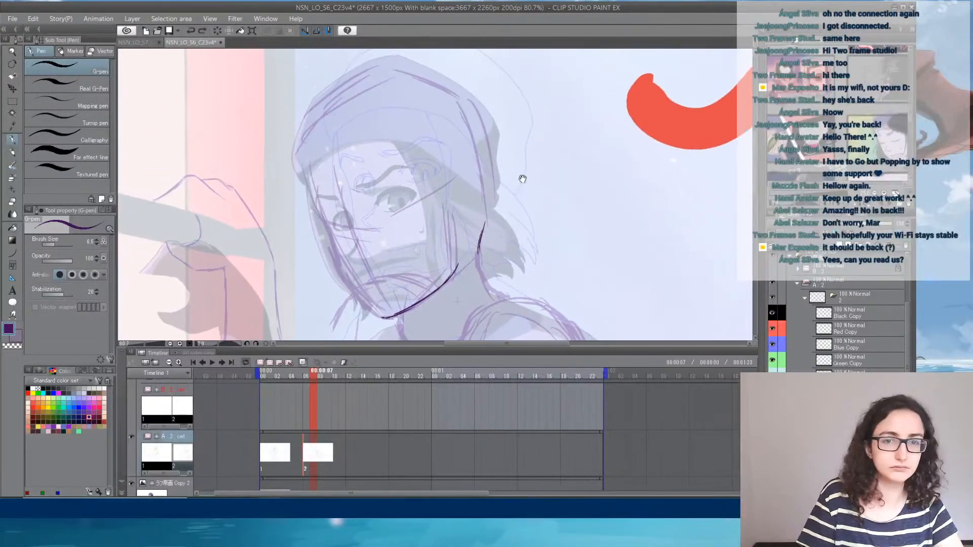
{"action": "mouse_move", "coordinate": [320, 99]}
{"action": "left_mouse_down"}
{"action": "mouse_move", "coordinate": [294, 146]}
{"action": "mouse_move", "coordinate": [323, 92]}
{"action": "mouse_move", "coordinate": [375, 61]}
{"action": "mouse_move", "coordinate": [444, 77]}
{"action": "left_mouse_up"}
{"action": "key", "text": "ctrl+z"}
{"action": "mouse_move", "coordinate": [397, 53]}
{"action": "left_mouse_down"}
{"action": "mouse_move", "coordinate": [493, 112]}
{"action": "mouse_move", "coordinate": [487, 195]}
{"action": "left_mouse_up"}
{"action": "mouse_move", "coordinate": [313, 203]}
{"action": "left_mouse_down"}
{"action": "mouse_move", "coordinate": [341, 275]}
{"action": "mouse_move", "coordinate": [377, 314]}
{"action": "left_mouse_up"}
- Draw curved guidelines across the face for the eyes, and mark the base of the nose
{"action": "left_click_drag", "start_coordinate": [347, 270], "coordinate": [363, 276]}
{"action": "mouse_move", "coordinate": [345, 227]}
{"action": "left_mouse_down"}
{"action": "mouse_move", "coordinate": [350, 266]}
{"action": "mouse_move", "coordinate": [357, 233]}
{"action": "mouse_move", "coordinate": [397, 230]}
{"action": "mouse_move", "coordinate": [459, 200]}
{"action": "mouse_move", "coordinate": [406, 232]}
{"action": "left_mouse_up"}
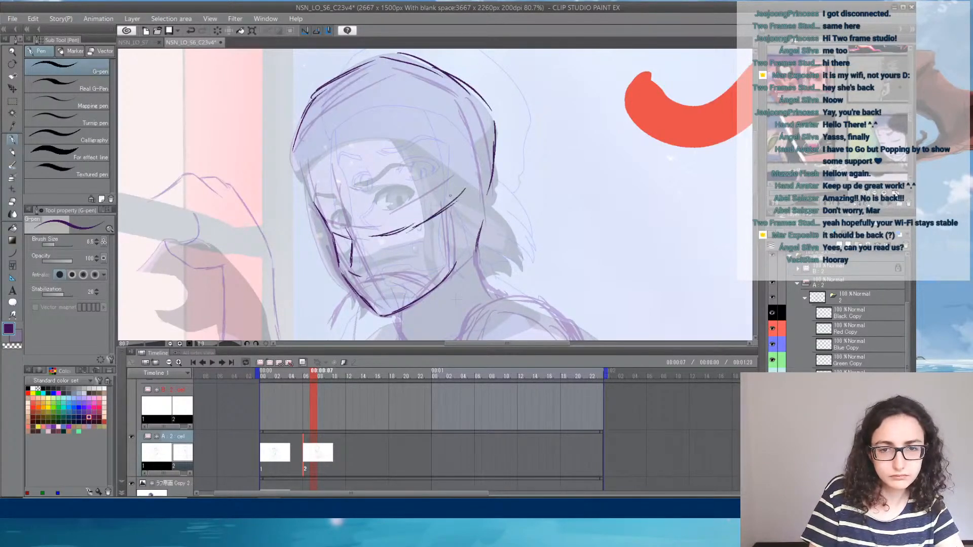
{"action": "mouse_move", "coordinate": [455, 188]}
{"action": "left_mouse_down"}
{"action": "mouse_move", "coordinate": [405, 231]}
{"action": "mouse_move", "coordinate": [423, 222]}
{"action": "left_mouse_up"}
{"action": "left_click_drag", "start_coordinate": [336, 236], "coordinate": [394, 236]}
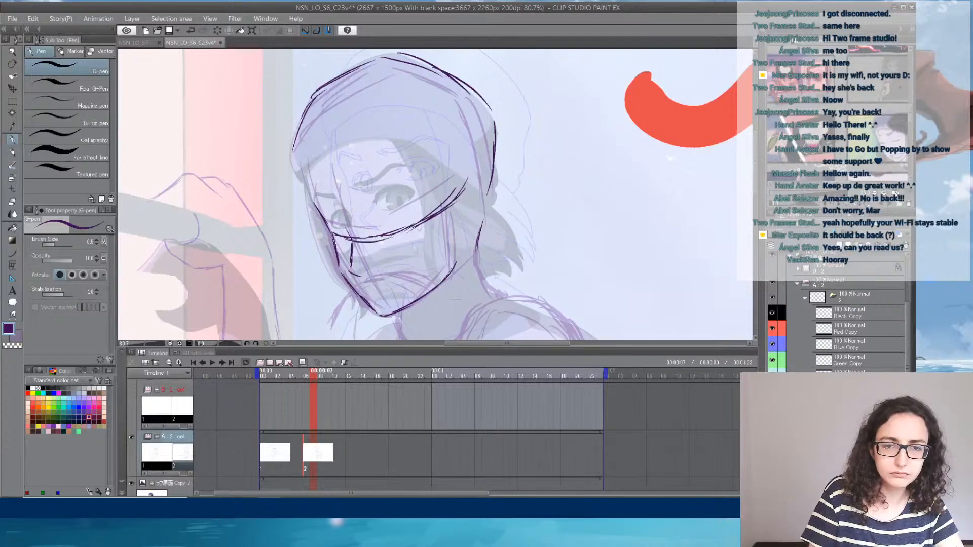
{"action": "mouse_move", "coordinate": [317, 209]}
{"action": "left_mouse_down"}
{"action": "mouse_move", "coordinate": [369, 215]}
{"action": "mouse_move", "coordinate": [435, 191]}
{"action": "mouse_move", "coordinate": [401, 193]}
{"action": "left_mouse_up"}
- Strengthen the nose's profile and sketch the frowning mouth below it
{"action": "mouse_move", "coordinate": [372, 249]}
{"action": "left_mouse_down"}
{"action": "mouse_move", "coordinate": [393, 245]}
{"action": "mouse_move", "coordinate": [352, 251]}
{"action": "mouse_move", "coordinate": [344, 264]}
{"action": "mouse_move", "coordinate": [366, 276]}
{"action": "left_mouse_up"}
{"action": "key", "text": "ctrl+z"}
{"action": "key", "text": "ctrl+z"}
{"action": "key", "text": "ctrl+z"}
{"action": "key", "text": "ctrl+z"}
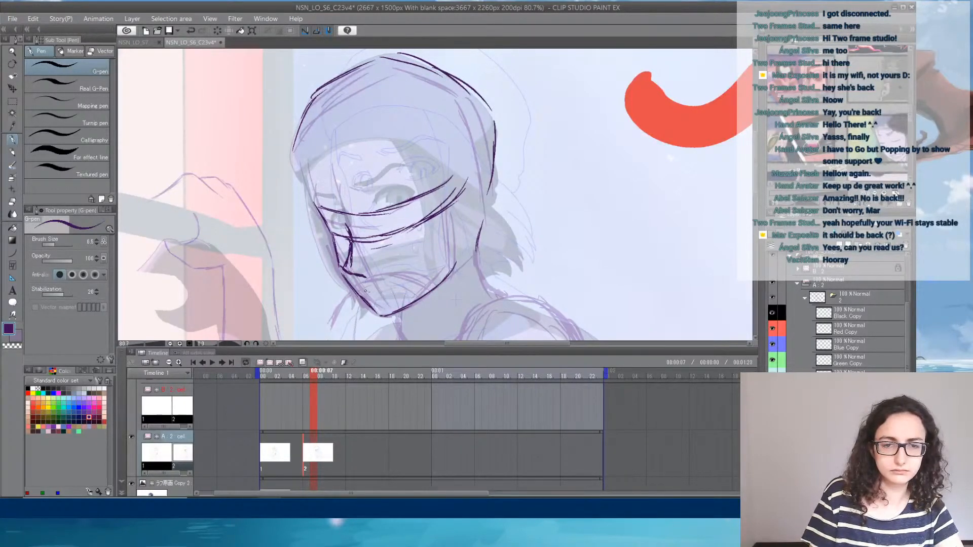
{"action": "mouse_move", "coordinate": [378, 291]}
{"action": "left_mouse_down"}
{"action": "mouse_move", "coordinate": [407, 284]}
{"action": "mouse_move", "coordinate": [396, 288]}
{"action": "left_mouse_up"}
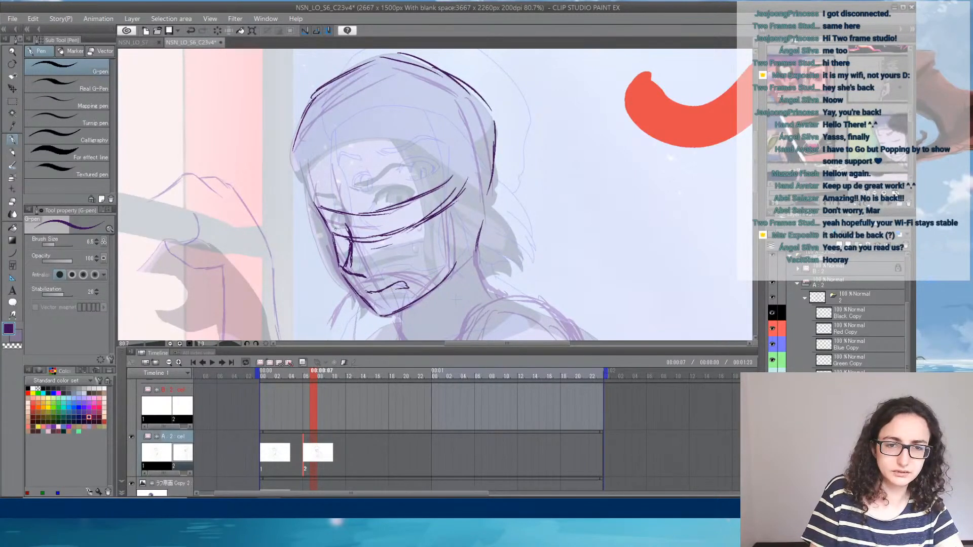
{"action": "mouse_move", "coordinate": [335, 229]}
{"action": "left_mouse_down"}
{"action": "mouse_move", "coordinate": [346, 230]}
{"action": "mouse_move", "coordinate": [331, 232]}
{"action": "mouse_move", "coordinate": [336, 218]}
{"action": "left_mouse_up"}
{"action": "mouse_move", "coordinate": [339, 217]}
{"action": "left_mouse_down"}
{"action": "mouse_move", "coordinate": [331, 224]}
{"action": "mouse_move", "coordinate": [375, 232]}
{"action": "left_mouse_up"}
{"action": "left_click_drag", "start_coordinate": [375, 219], "coordinate": [415, 217]}
{"action": "mouse_move", "coordinate": [415, 215]}
{"action": "left_mouse_down"}
{"action": "mouse_move", "coordinate": [398, 230]}
{"action": "mouse_move", "coordinate": [369, 232]}
{"action": "mouse_move", "coordinate": [394, 224]}
{"action": "left_mouse_up"}
{"action": "mouse_move", "coordinate": [458, 257]}
{"action": "left_mouse_down"}
{"action": "mouse_move", "coordinate": [458, 190]}
{"action": "mouse_move", "coordinate": [461, 235]}
{"action": "left_mouse_up"}
{"action": "key", "text": "ctrl+z"}
{"action": "key", "text": "ctrl+z"}
{"action": "key", "text": "ctrl+z"}
{"action": "key", "text": "ctrl+z"}
{"action": "key", "text": "ctrl+z"}
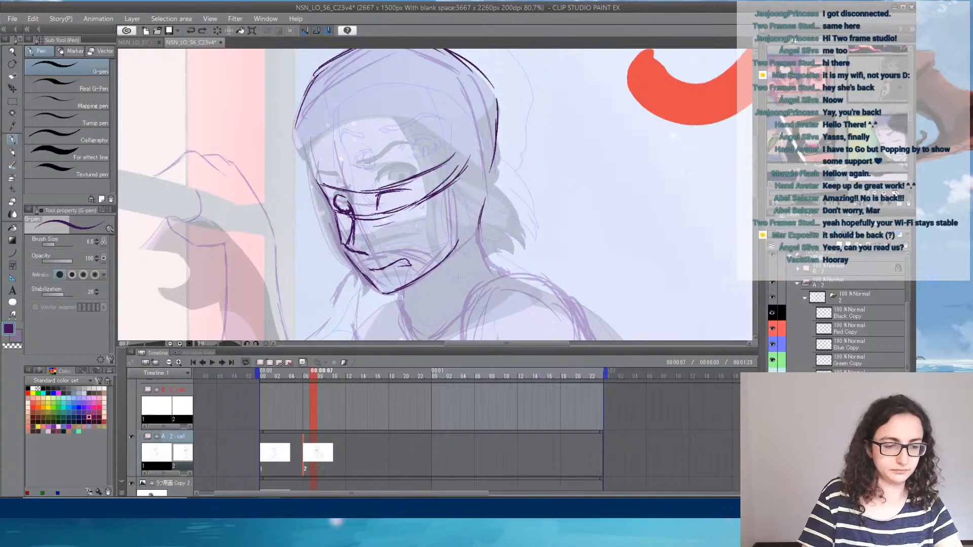
{"action": "key", "text": "e"}
{"action": "mouse_move", "coordinate": [335, 193]}
{"action": "left_mouse_down"}
{"action": "mouse_move", "coordinate": [345, 204]}
{"action": "mouse_move", "coordinate": [341, 196]}
{"action": "left_mouse_up"}
{"action": "left_click_drag", "start_coordinate": [380, 196], "coordinate": [406, 185]}
- Thicken the window-side cheek contour and the jawline's upper end with the G-pen
{"action": "left_click", "coordinate": [12, 139]}
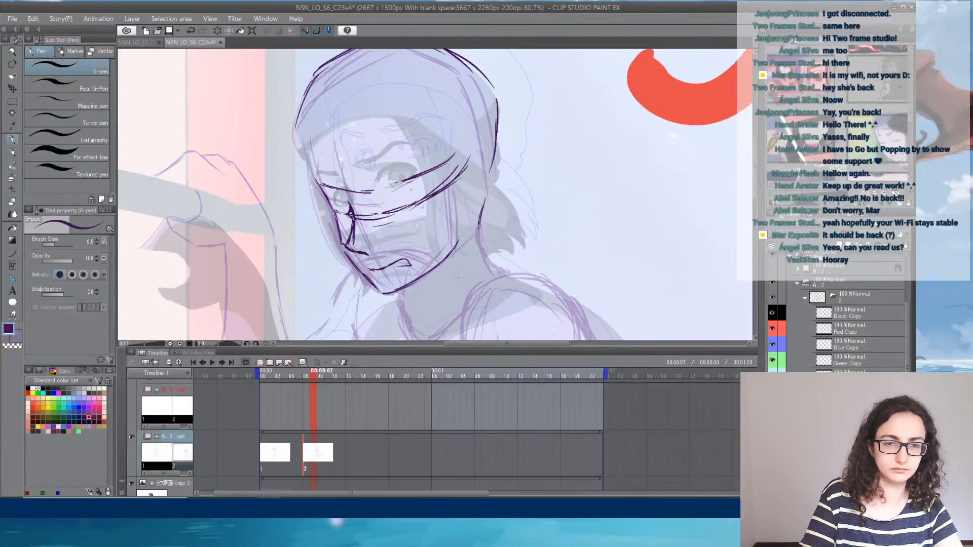
{"action": "left_click_drag", "start_coordinate": [337, 215], "coordinate": [349, 259]}
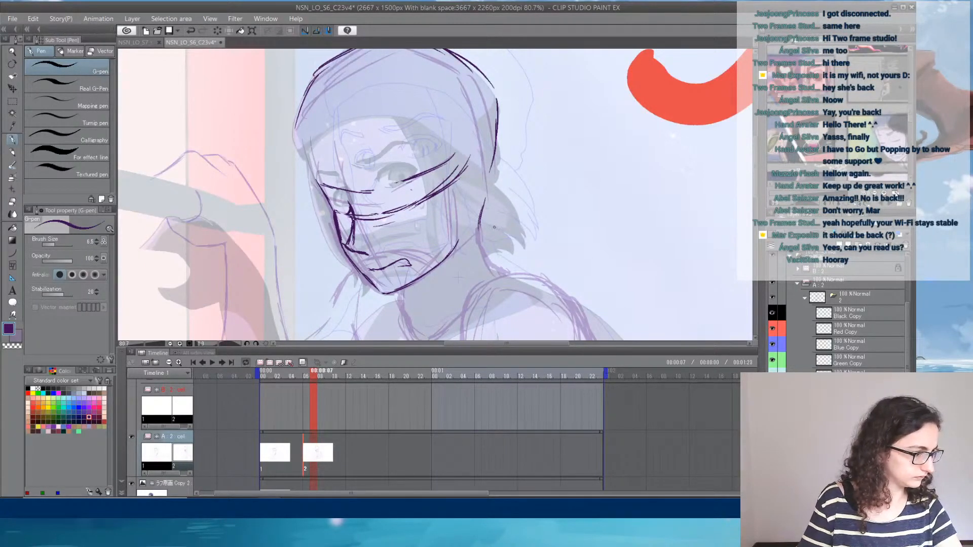
{"action": "left_click_drag", "start_coordinate": [459, 230], "coordinate": [451, 254]}
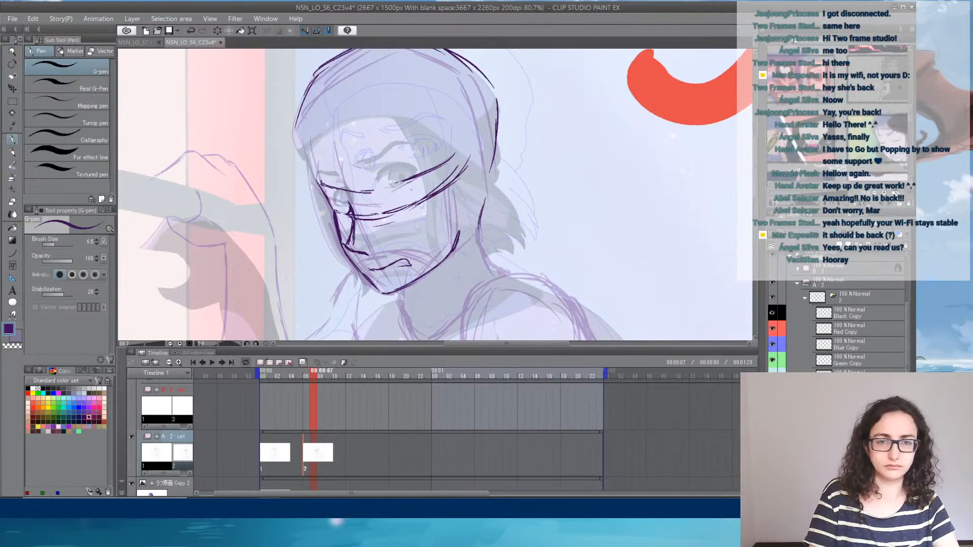
{"action": "left_click_drag", "start_coordinate": [318, 181], "coordinate": [338, 237]}
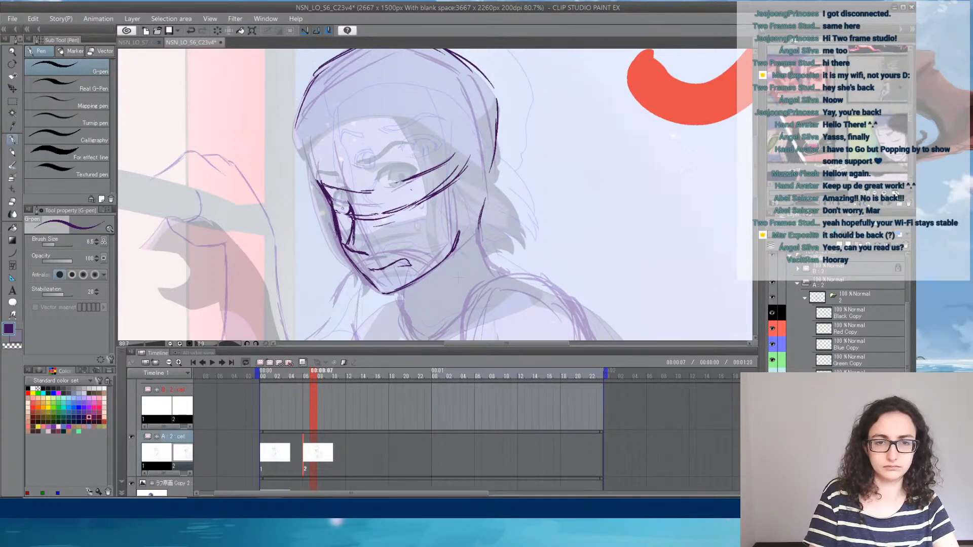
- Draw the far eye with its iris, and outline the near eye with a dark lower lid between the guidelines
{"action": "mouse_move", "coordinate": [335, 200]}
{"action": "left_mouse_down"}
{"action": "mouse_move", "coordinate": [350, 210]}
{"action": "mouse_move", "coordinate": [329, 205]}
{"action": "mouse_move", "coordinate": [332, 194]}
{"action": "mouse_move", "coordinate": [344, 198]}
{"action": "left_mouse_up"}
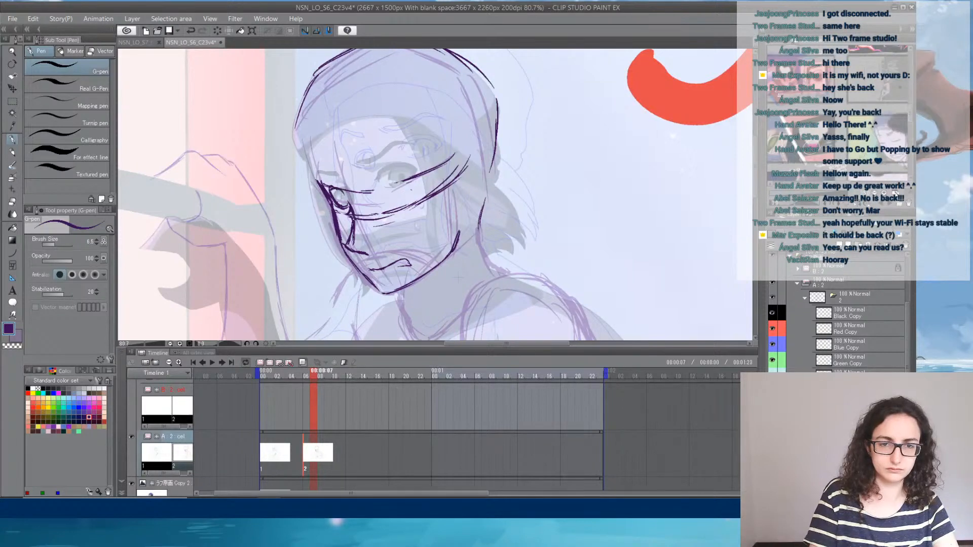
{"action": "key", "text": "e"}
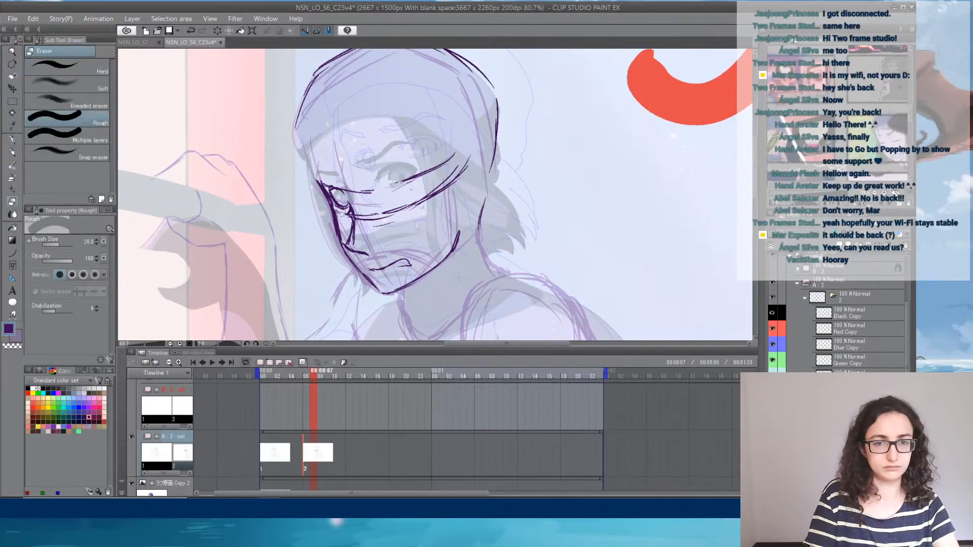
{"action": "left_click", "coordinate": [12, 140]}
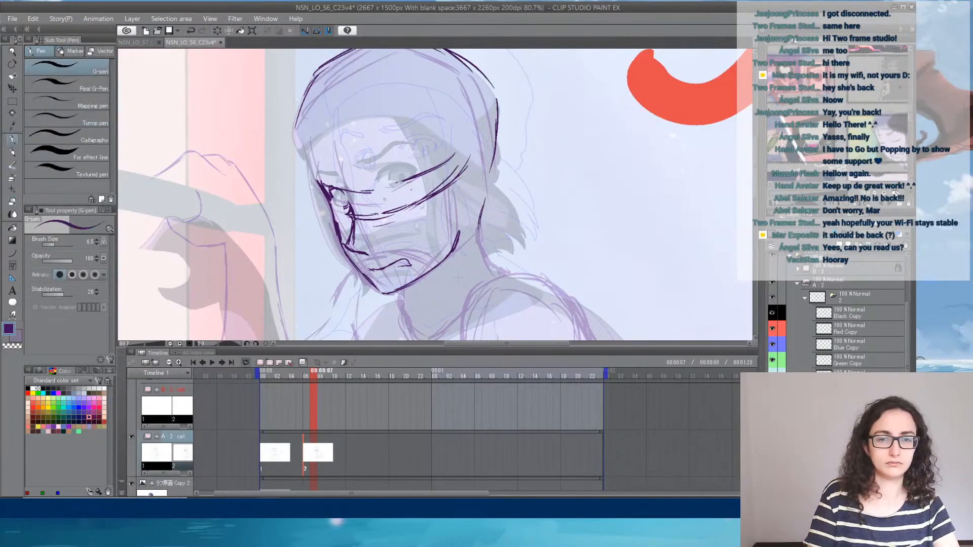
{"action": "mouse_move", "coordinate": [379, 208]}
{"action": "left_mouse_down"}
{"action": "mouse_move", "coordinate": [423, 195]}
{"action": "mouse_move", "coordinate": [380, 200]}
{"action": "mouse_move", "coordinate": [393, 176]}
{"action": "mouse_move", "coordinate": [423, 185]}
{"action": "left_mouse_up"}
{"action": "mouse_move", "coordinate": [404, 196]}
{"action": "left_mouse_down"}
{"action": "mouse_move", "coordinate": [421, 183]}
{"action": "mouse_move", "coordinate": [398, 203]}
{"action": "left_mouse_up"}
{"action": "left_click_drag", "start_coordinate": [408, 198], "coordinate": [390, 203]}
{"action": "left_click_drag", "start_coordinate": [407, 196], "coordinate": [378, 203]}
{"action": "mouse_move", "coordinate": [398, 197]}
{"action": "left_mouse_down"}
{"action": "mouse_move", "coordinate": [344, 194]}
{"action": "mouse_move", "coordinate": [346, 203]}
{"action": "mouse_move", "coordinate": [330, 188]}
{"action": "left_mouse_up"}
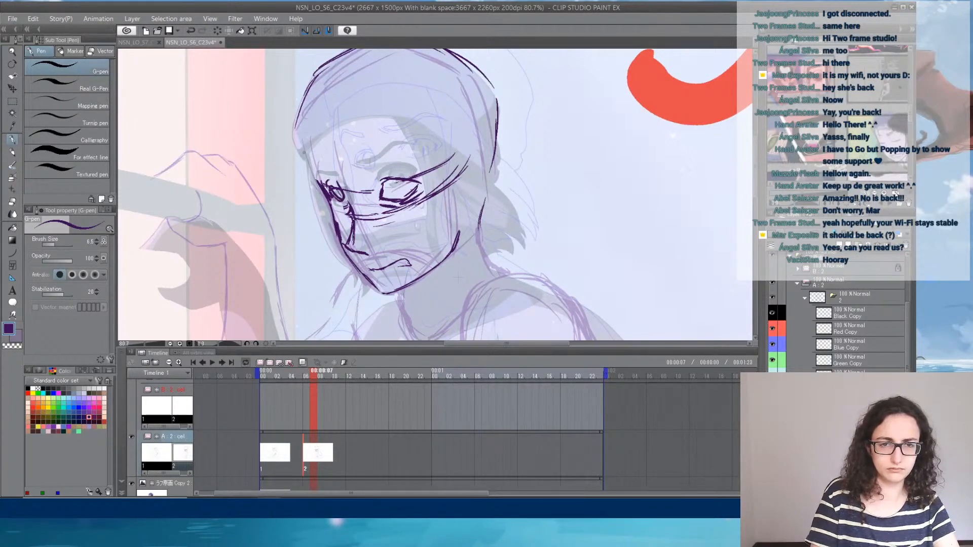
- Sketch the hat's lower edge across the forehead with repeated strokes, starting from the window-side temple
{"action": "mouse_move", "coordinate": [303, 146]}
{"action": "left_mouse_down"}
{"action": "mouse_move", "coordinate": [307, 177]}
{"action": "mouse_move", "coordinate": [311, 171]}
{"action": "left_mouse_up"}
{"action": "mouse_move", "coordinate": [305, 135]}
{"action": "left_mouse_down"}
{"action": "mouse_move", "coordinate": [333, 112]}
{"action": "mouse_move", "coordinate": [383, 129]}
{"action": "left_mouse_up"}
{"action": "left_click_drag", "start_coordinate": [304, 114], "coordinate": [368, 132]}
{"action": "left_click_drag", "start_coordinate": [306, 119], "coordinate": [371, 143]}
{"action": "left_click_drag", "start_coordinate": [293, 115], "coordinate": [391, 137]}
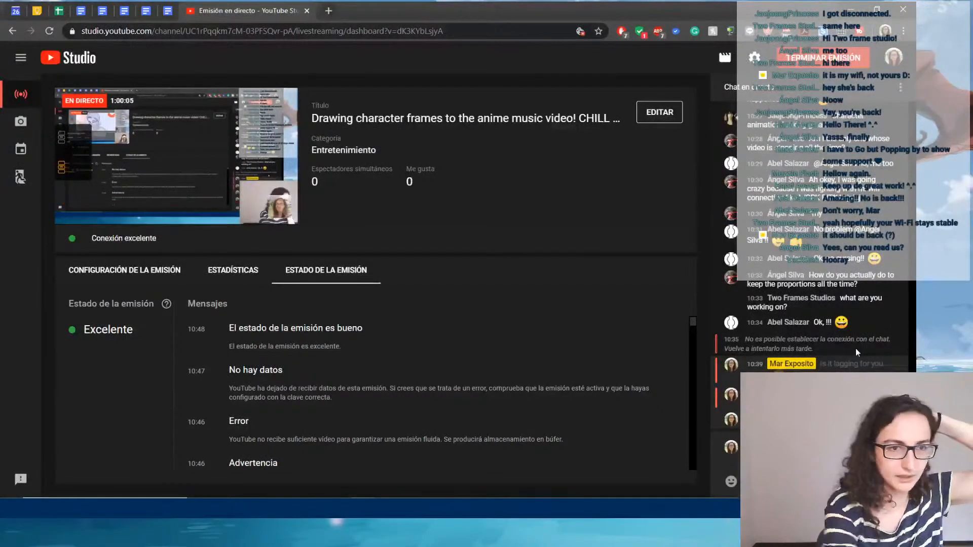
- Switch back to Clip Studio Paint and compare the head sketch with and without its latest strokes
{"action": "left_click", "coordinate": [275, 517]}
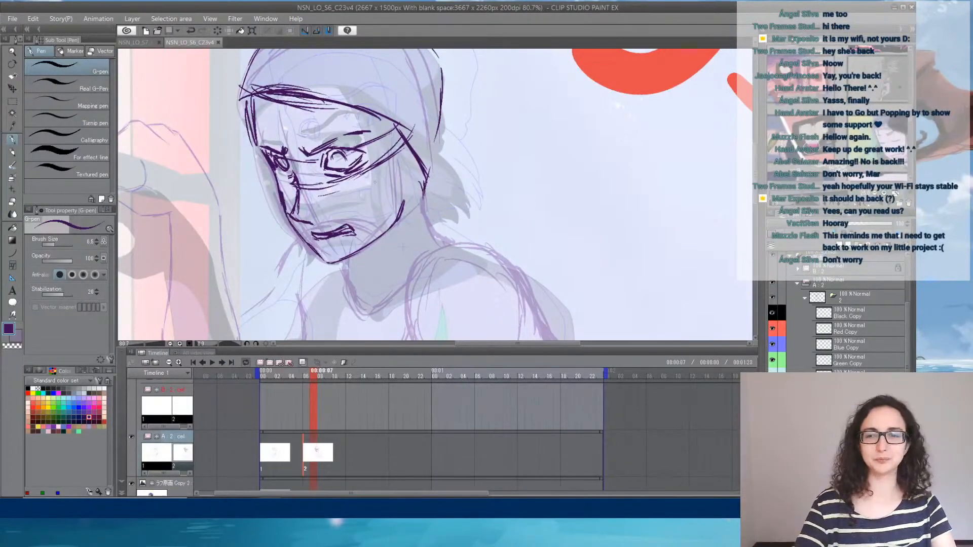
{"action": "key", "text": "ctrl+z"}
{"action": "key", "text": "ctrl+y"}
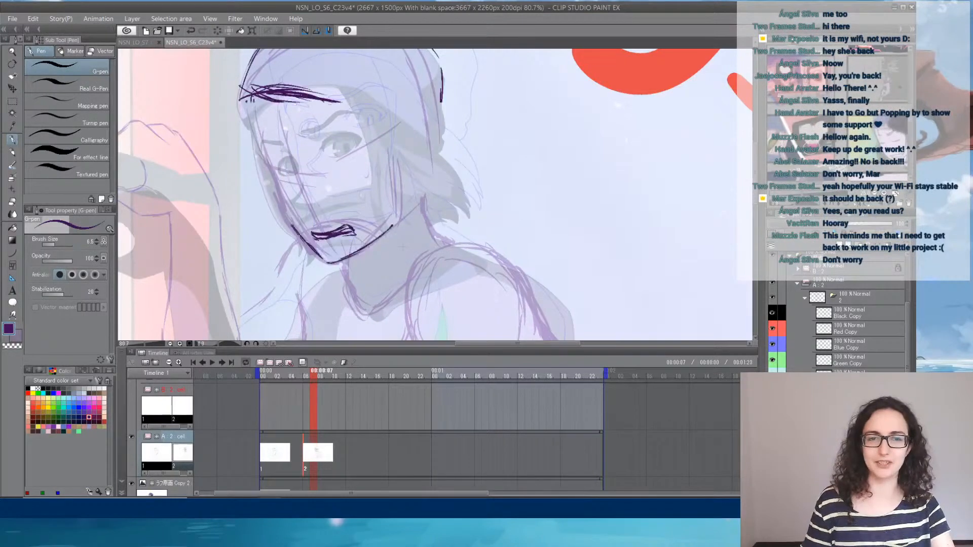
{"action": "key", "text": "ctrl+z"}
{"action": "key", "text": "ctrl+y"}
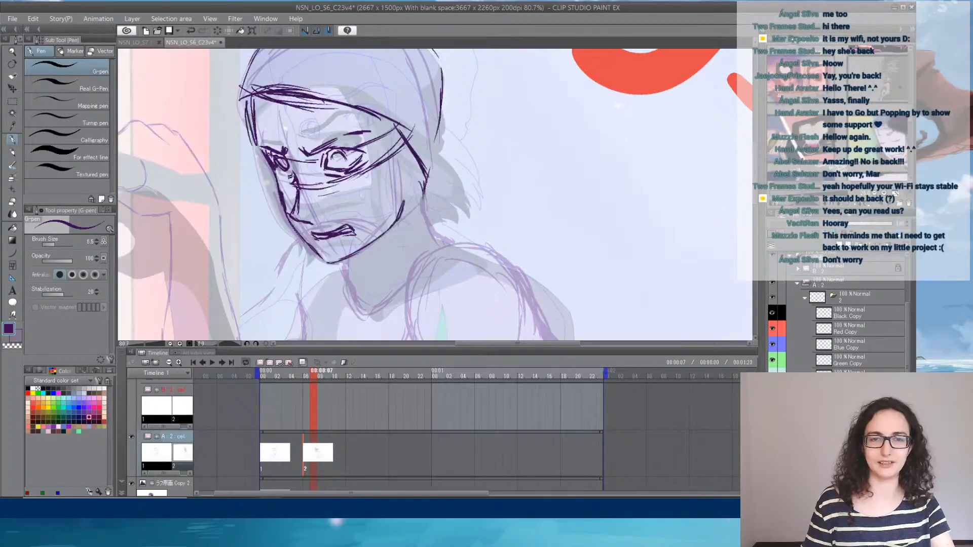
{"action": "key", "text": "ctrl+z"}
{"action": "key", "text": "ctrl+y"}
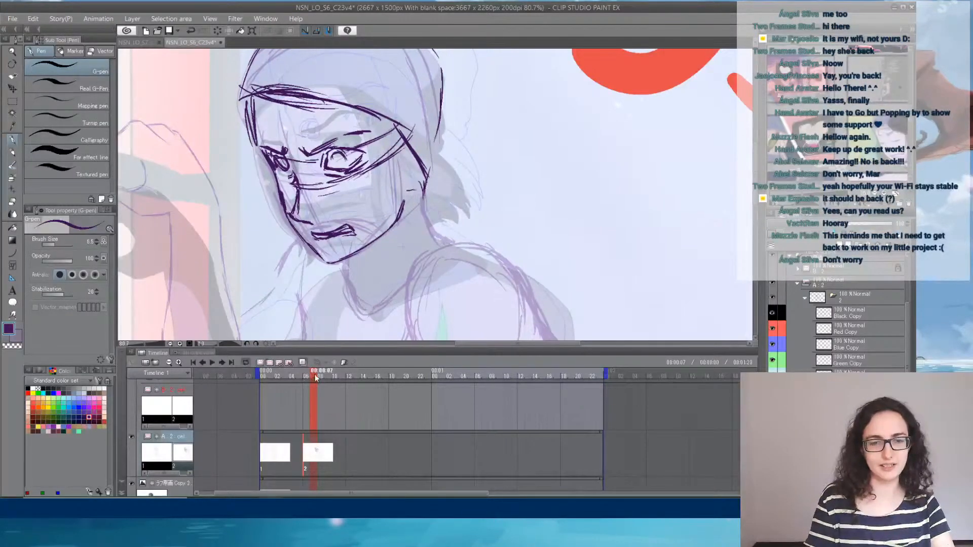
{"action": "mouse_move", "coordinate": [314, 377]}
{"action": "left_mouse_down"}
{"action": "mouse_move", "coordinate": [284, 377]}
{"action": "mouse_move", "coordinate": [321, 384]}
{"action": "mouse_move", "coordinate": [287, 386]}
{"action": "mouse_move", "coordinate": [318, 384]}
{"action": "mouse_move", "coordinate": [306, 380]}
{"action": "left_mouse_up"}
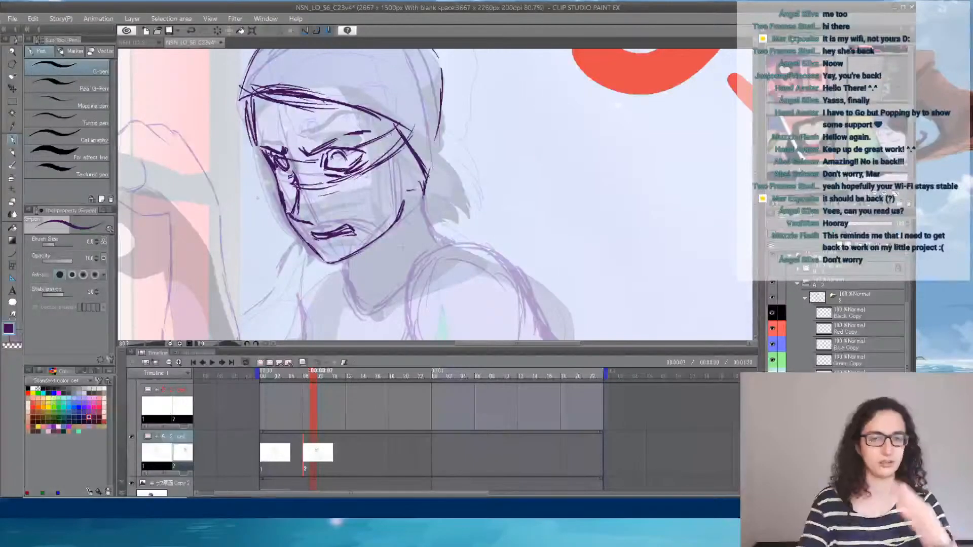
- Erase the excess strokes under the near eye and darken the far eye's iris
{"action": "key", "text": "e"}
{"action": "mouse_move", "coordinate": [336, 186]}
{"action": "left_mouse_down"}
{"action": "mouse_move", "coordinate": [365, 169]}
{"action": "mouse_move", "coordinate": [354, 176]}
{"action": "left_mouse_up"}
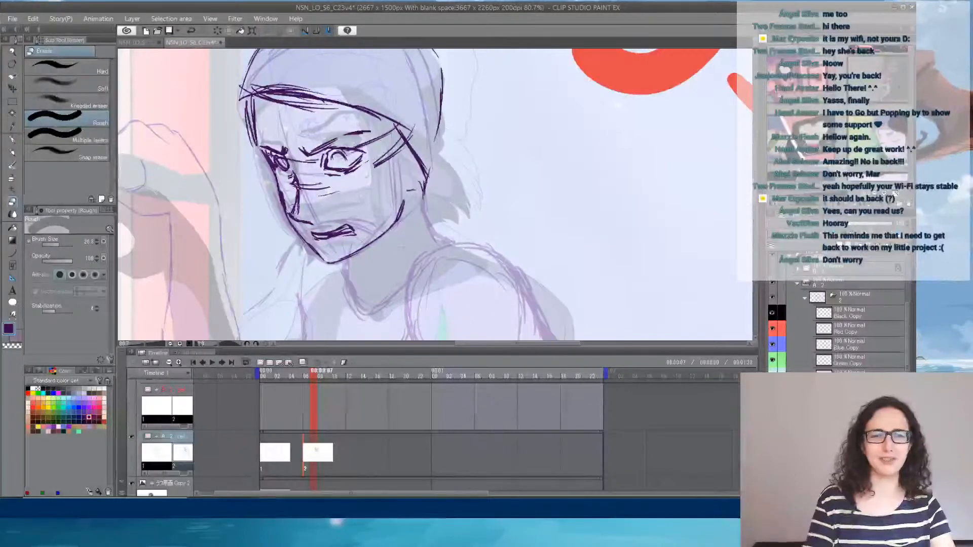
{"action": "key", "text": "p"}
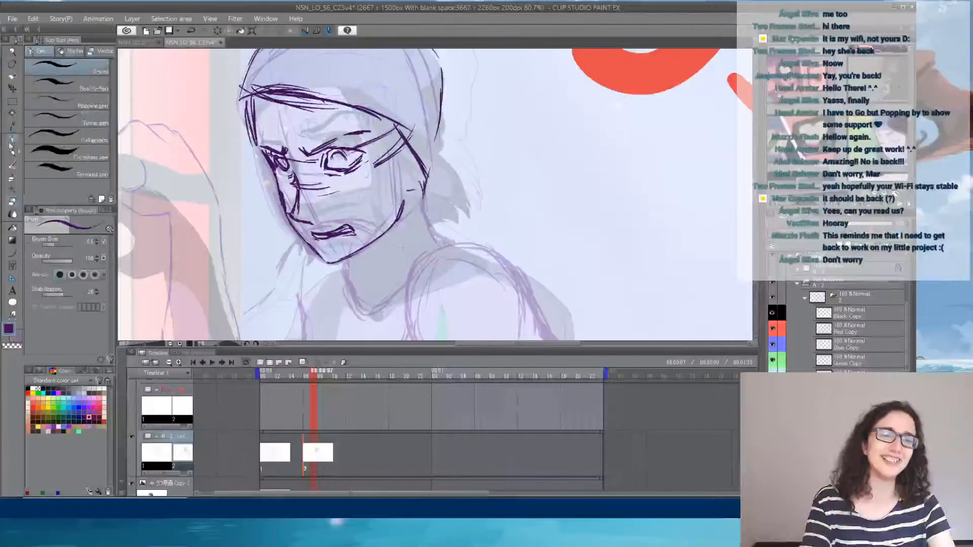
{"action": "left_click_drag", "start_coordinate": [280, 167], "coordinate": [290, 175]}
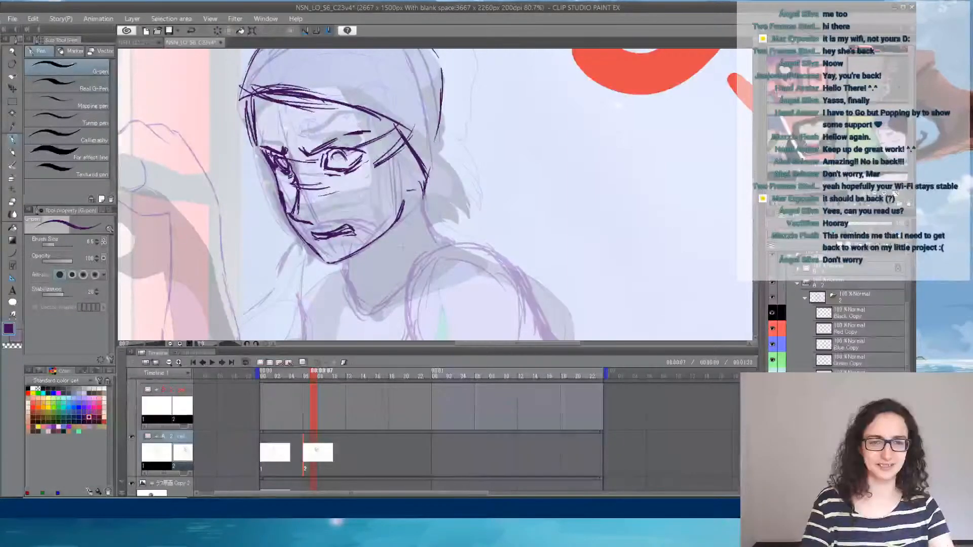
- Lower the opacity of the redrawn head sketch's layer
{"action": "mouse_move", "coordinate": [400, 304]}
{"action": "left_mouse_down"}
{"action": "mouse_move", "coordinate": [491, 86]}
{"action": "mouse_move", "coordinate": [476, 135]}
{"action": "left_mouse_up"}
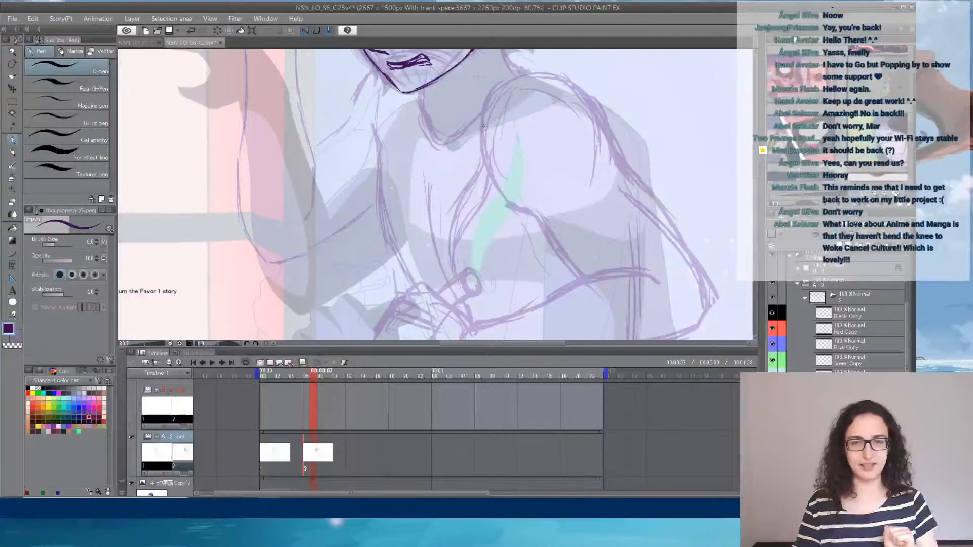
{"action": "scroll", "coordinate": [757, 219], "scroll_direction": "up", "scroll_amount": 5}
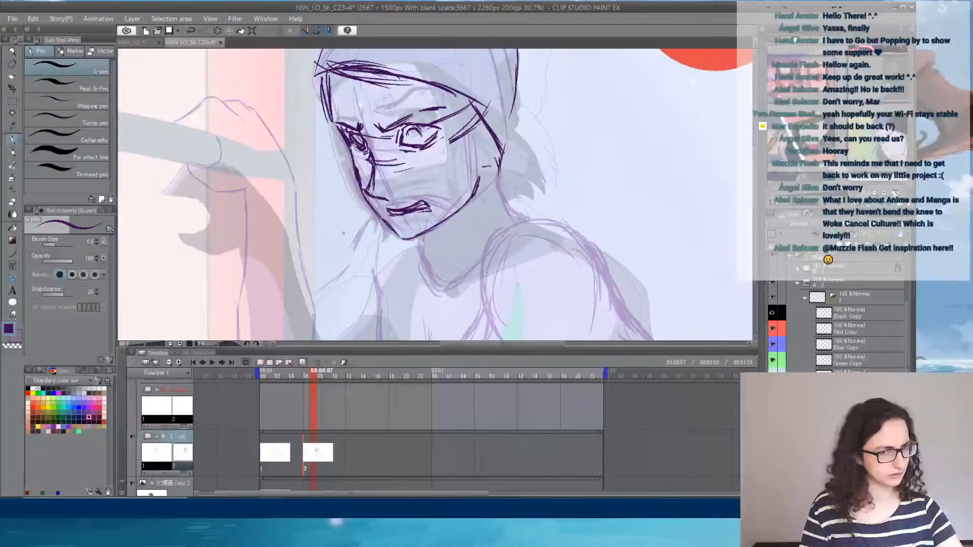
{"action": "key", "text": "Delete"}
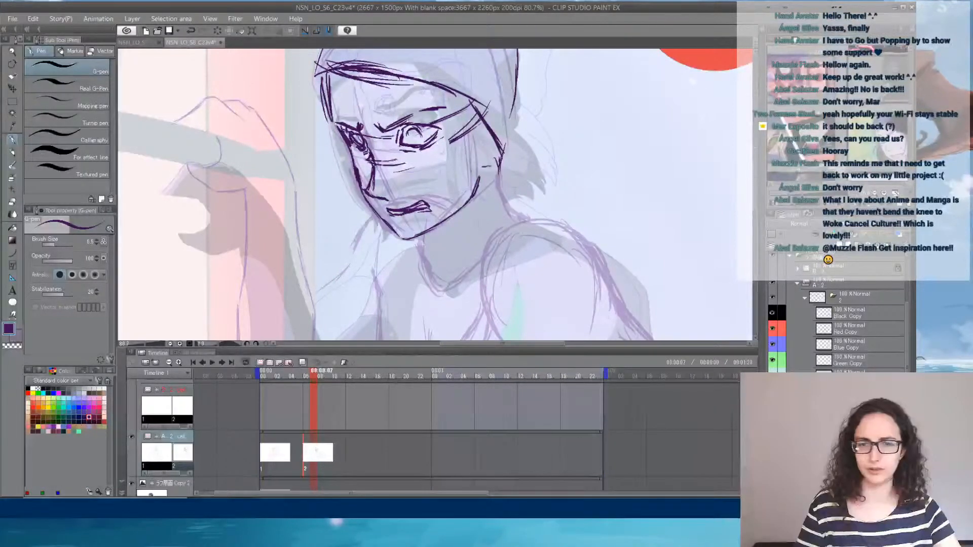
{"action": "key", "text": "ctrl+z"}
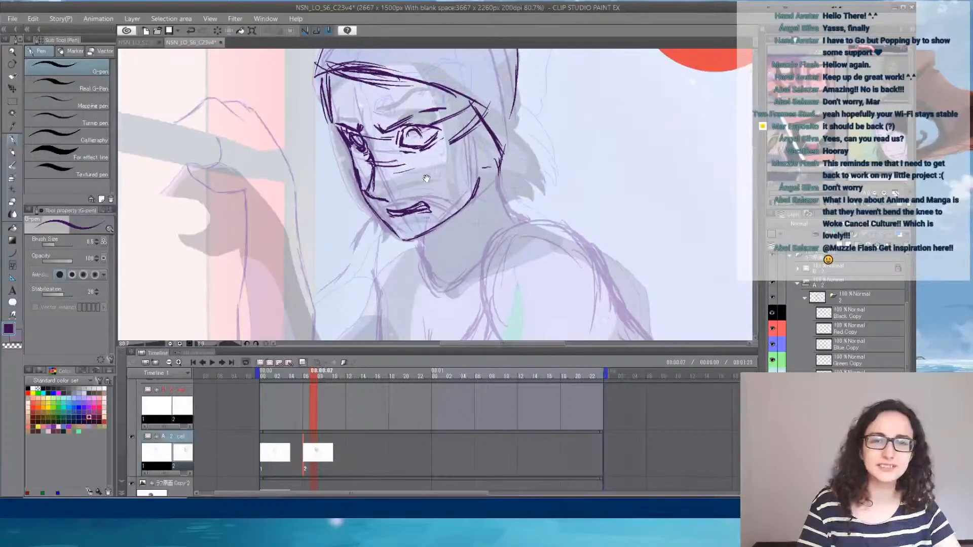
{"action": "left_click_drag", "start_coordinate": [428, 177], "coordinate": [415, 228]}
{"action": "left_click", "coordinate": [861, 226]}
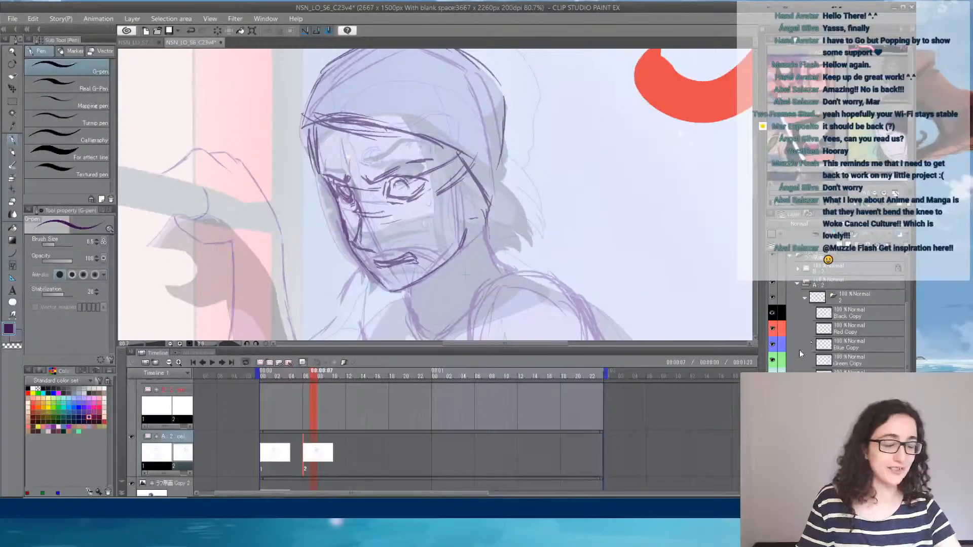
- Compare the face with and without the redrawn head lines over the earlier drawing
{"action": "key", "text": "Delete"}
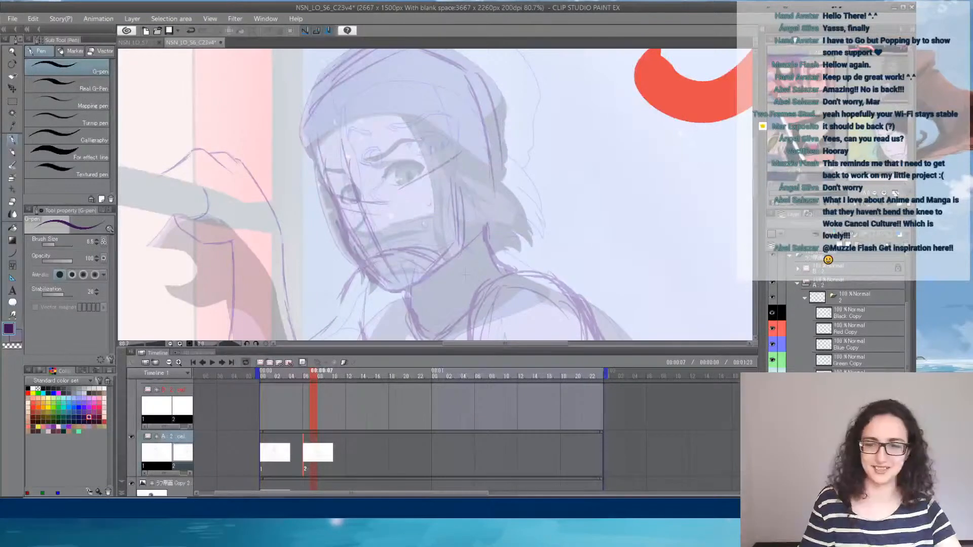
{"action": "key", "text": "ctrl+z"}
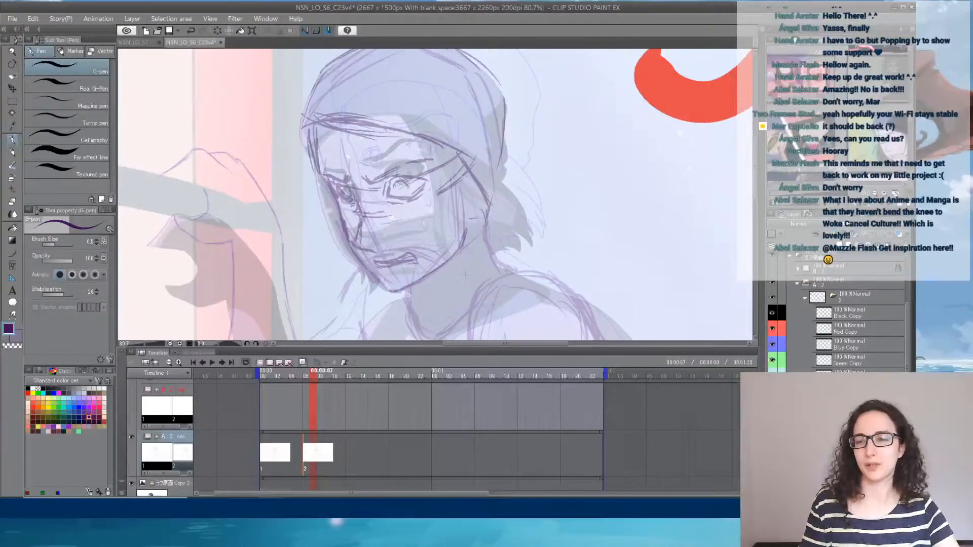
{"action": "left_click", "coordinate": [772, 391]}
{"action": "left_click", "coordinate": [772, 392]}
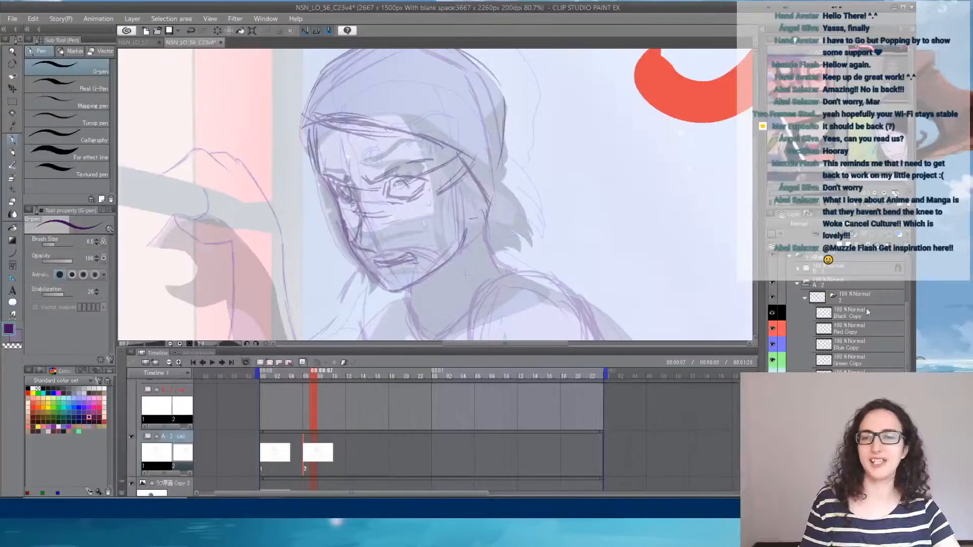
{"action": "left_click", "coordinate": [772, 391]}
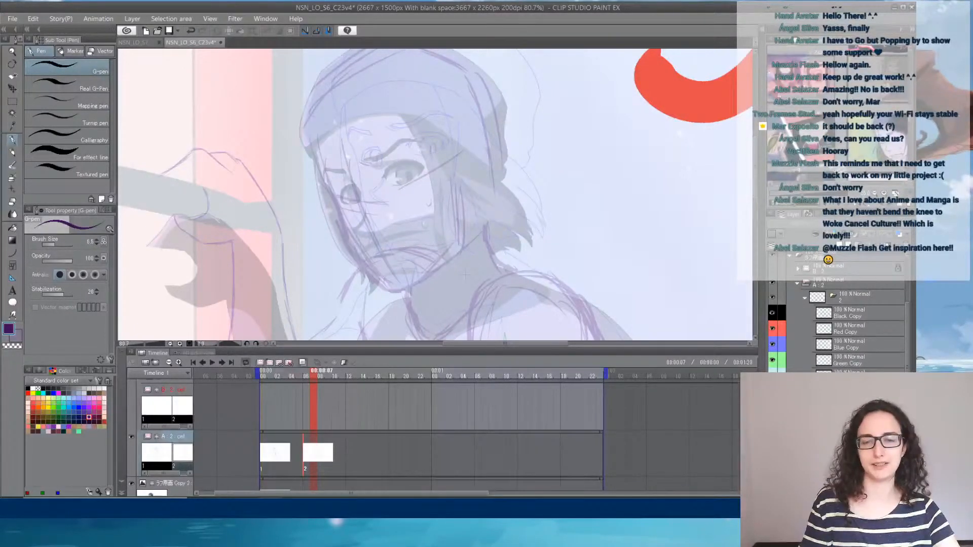
{"action": "left_click", "coordinate": [772, 392]}
{"action": "left_click", "coordinate": [772, 391]}
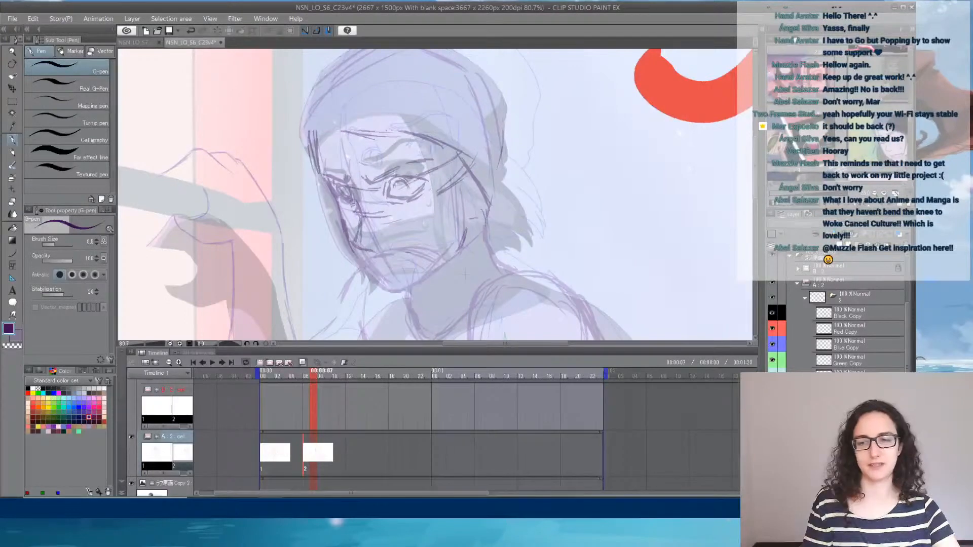
{"action": "left_click", "coordinate": [772, 392]}
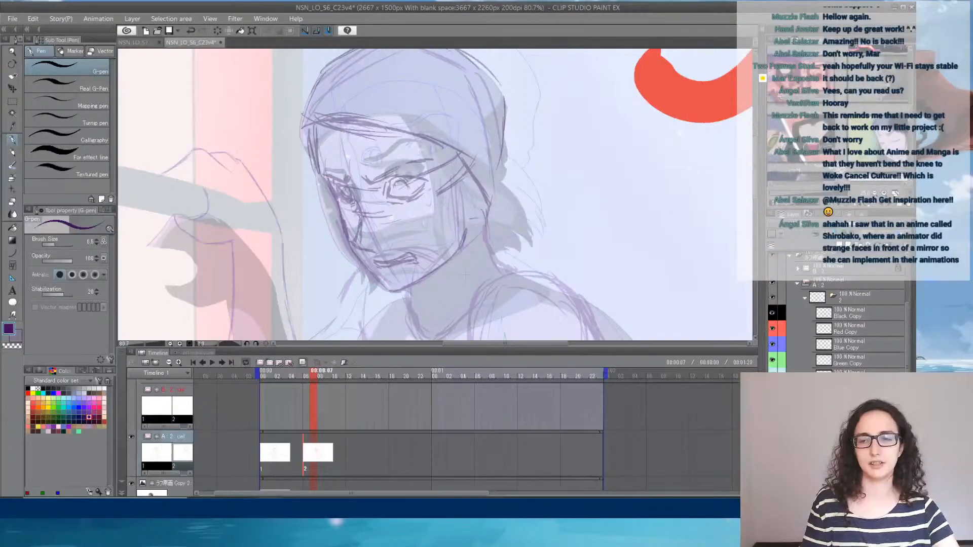
{"action": "left_click", "coordinate": [772, 392]}
{"action": "left_click", "coordinate": [772, 392]}
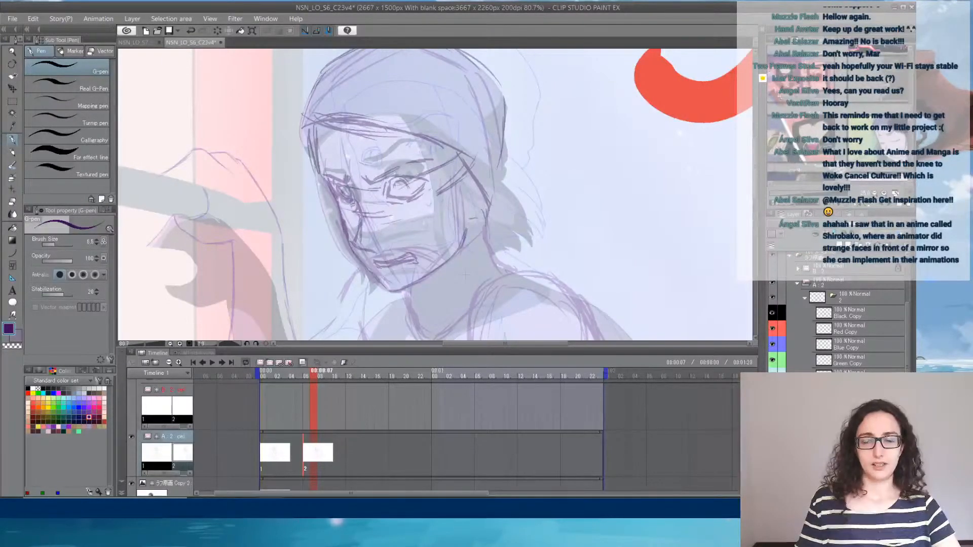
{"action": "left_click", "coordinate": [773, 392]}
{"action": "left_click", "coordinate": [772, 392]}
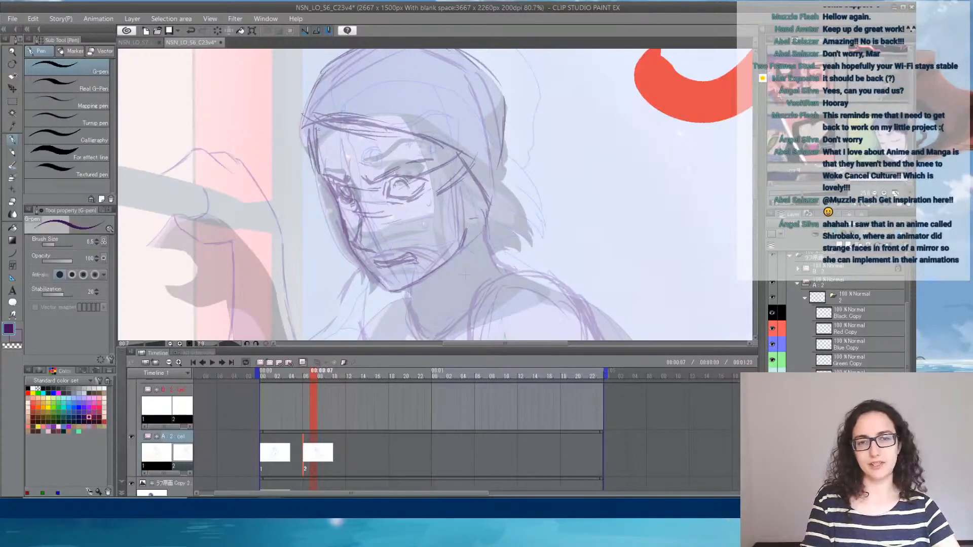
{"action": "key", "text": "ctrl+z"}
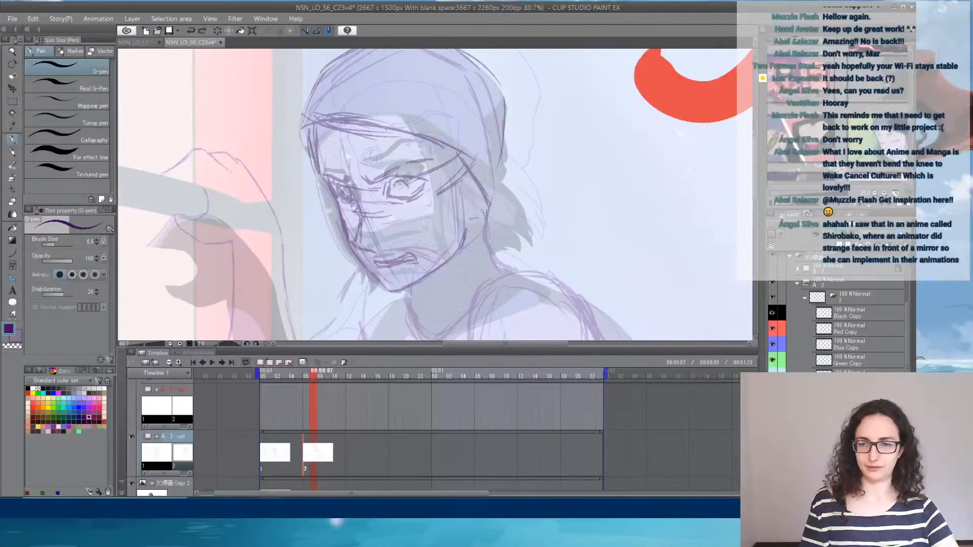
{"action": "key", "text": "ctrl+z"}
{"action": "key", "text": "ctrl+y"}
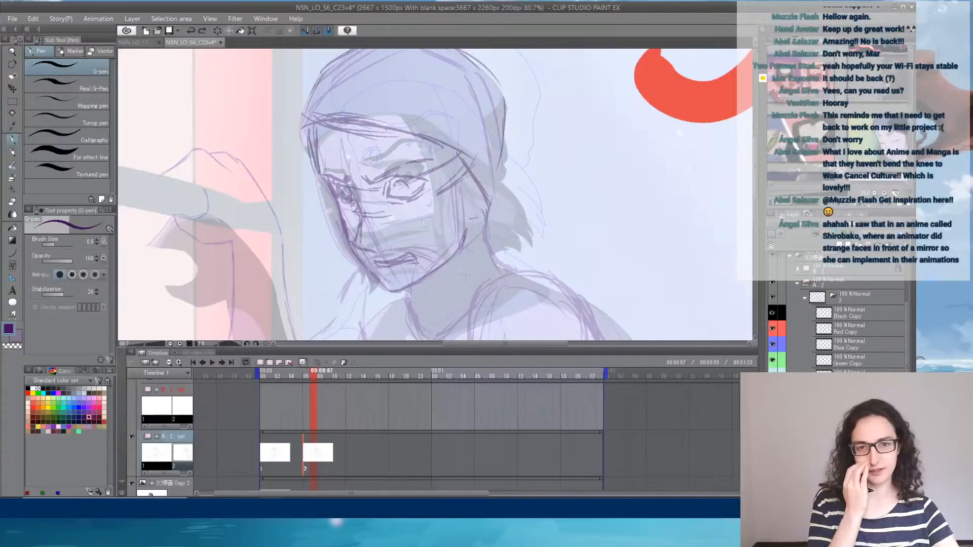
{"action": "key", "text": "ctrl+z"}
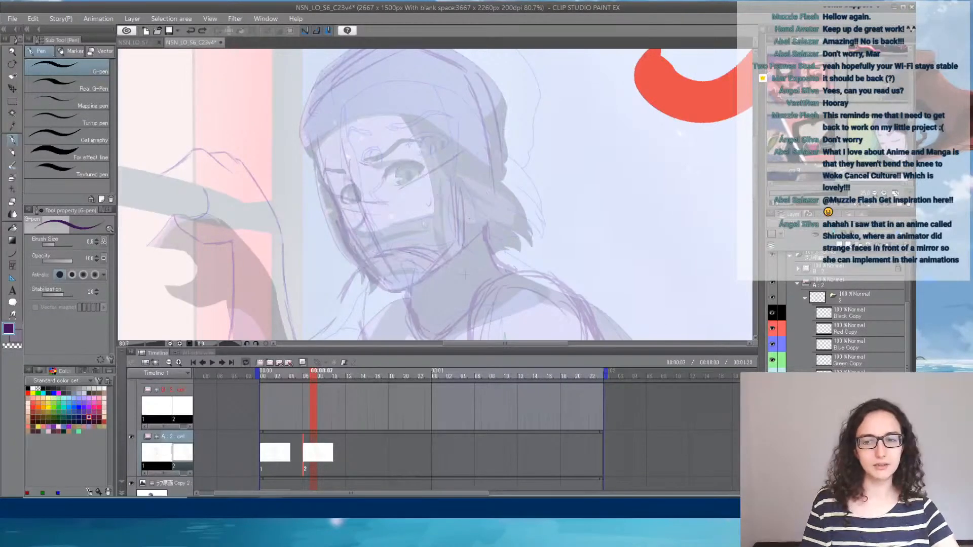
{"action": "key", "text": "ctrl+y"}
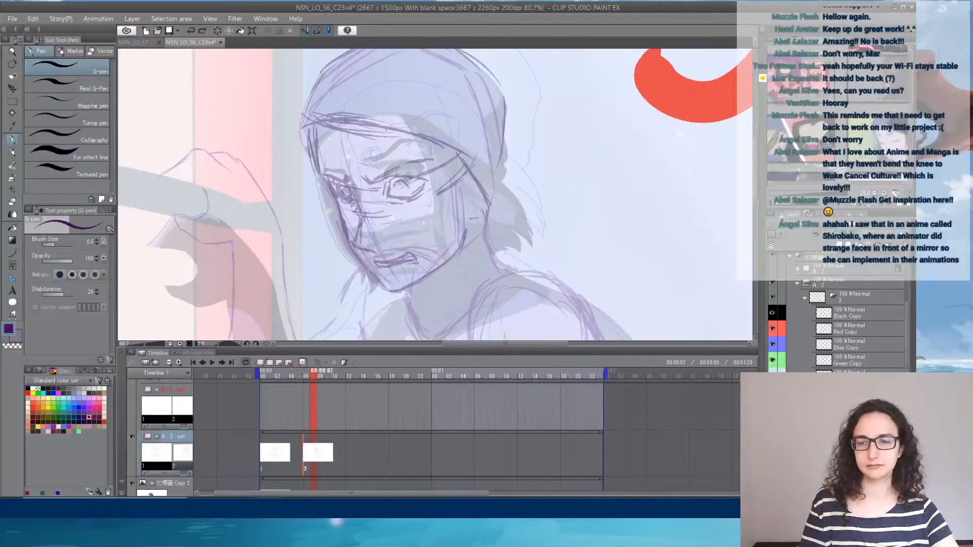
{"action": "key", "text": "ctrl+z"}
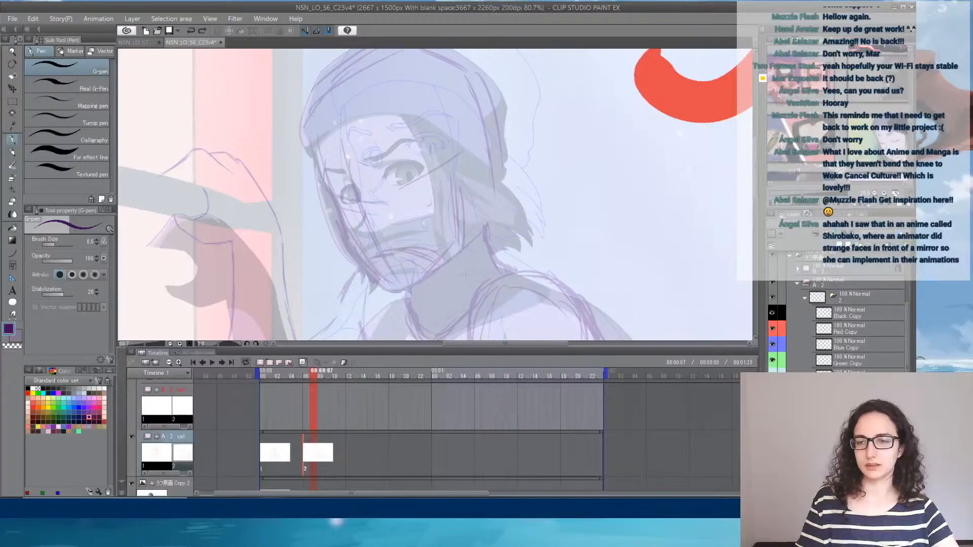
{"action": "key", "text": "ctrl+y"}
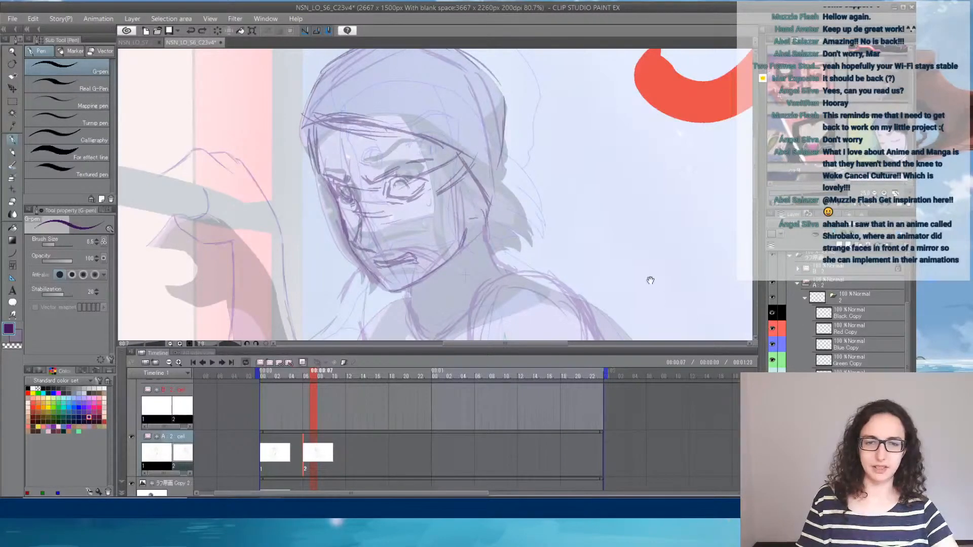
- Save the C23v4 shot file
{"action": "mouse_move", "coordinate": [663, 309]}
{"action": "left_mouse_down"}
{"action": "mouse_move", "coordinate": [660, 212]}
{"action": "mouse_move", "coordinate": [651, 300]}
{"action": "left_mouse_up"}
{"action": "left_click", "coordinate": [12, 20]}
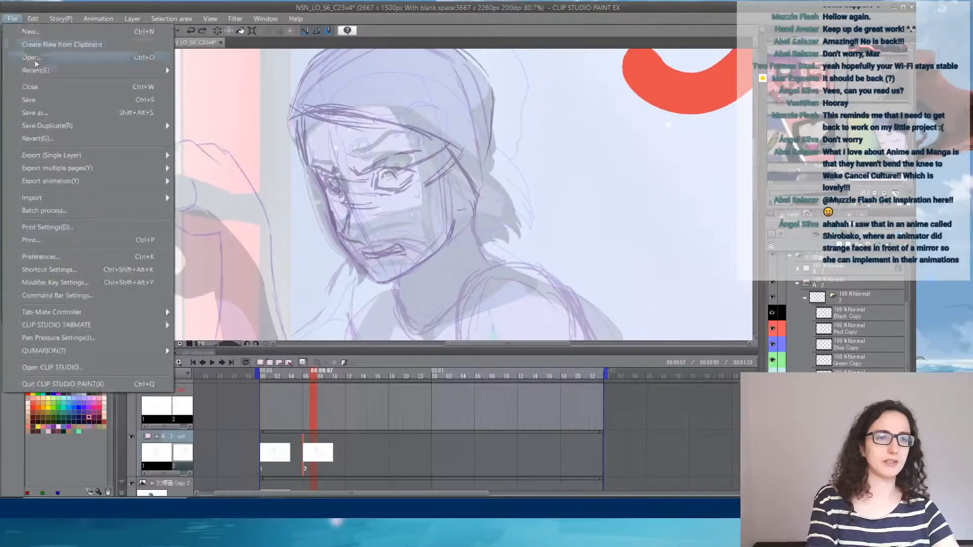
{"action": "left_click", "coordinate": [42, 99]}
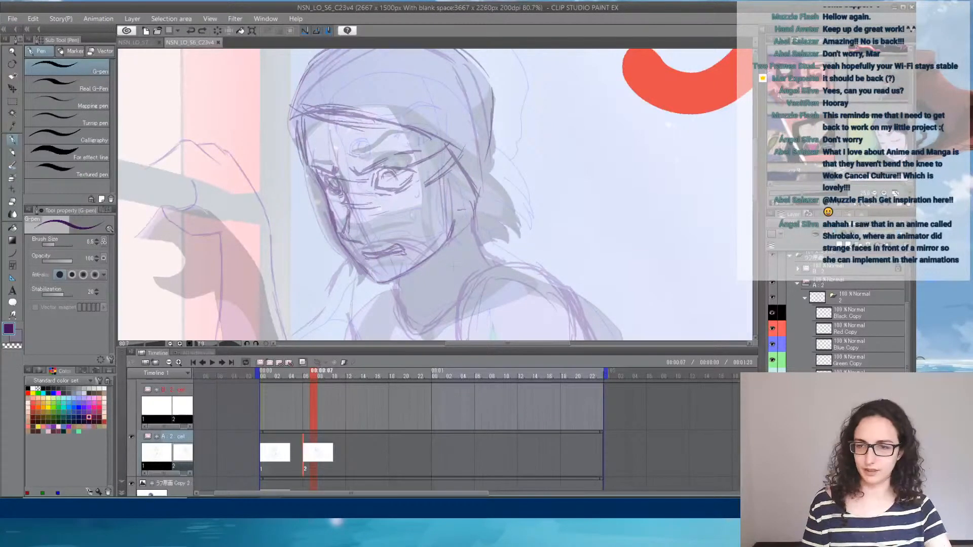
- Select the 原画 animation folder together with the 原画 Copy 2 reference layer
{"action": "left_click", "coordinate": [843, 426]}
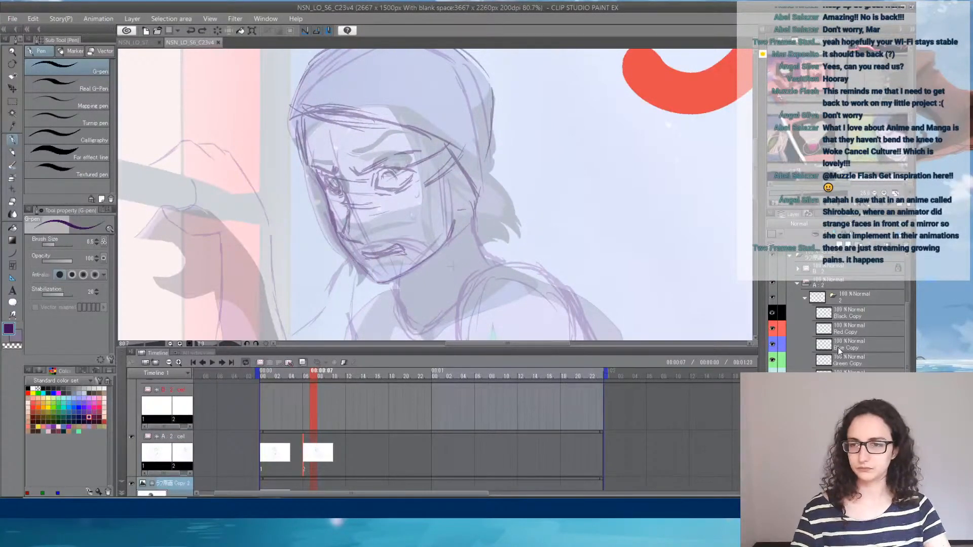
{"action": "scroll", "coordinate": [810, 314], "scroll_direction": "up", "scroll_amount": 1}
{"action": "left_click", "coordinate": [790, 278]}
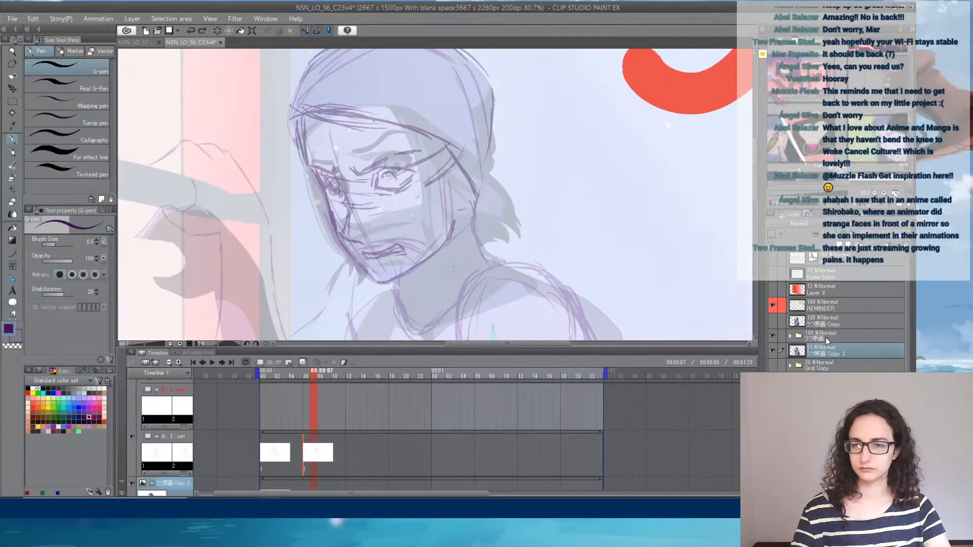
{"action": "left_click", "coordinate": [825, 337], "text": "ctrl"}
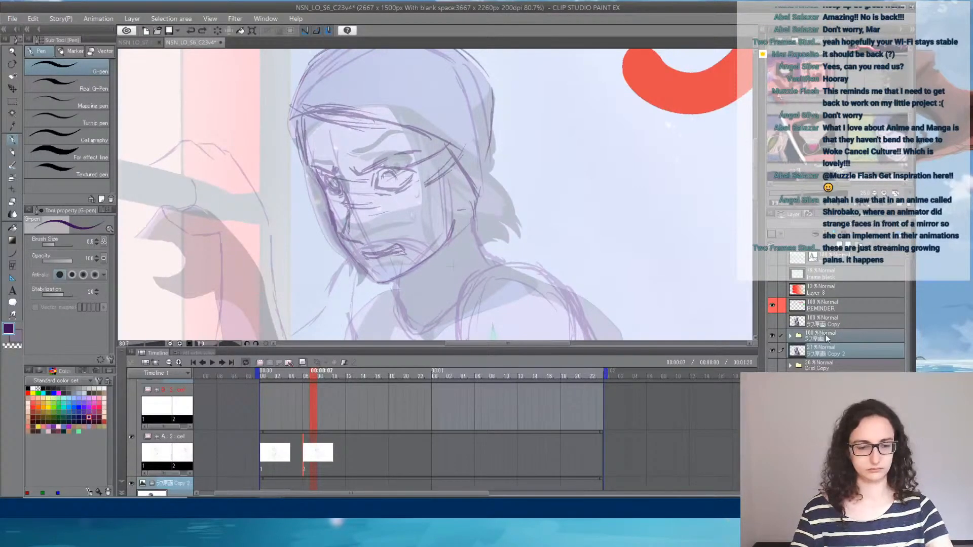
{"action": "key", "text": "ctrl+t"}
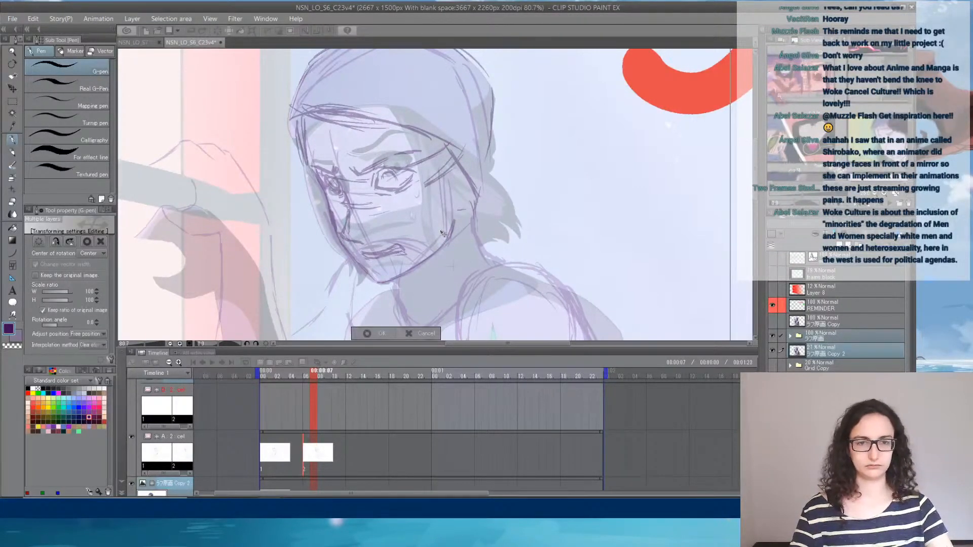
{"action": "key", "text": "Return"}
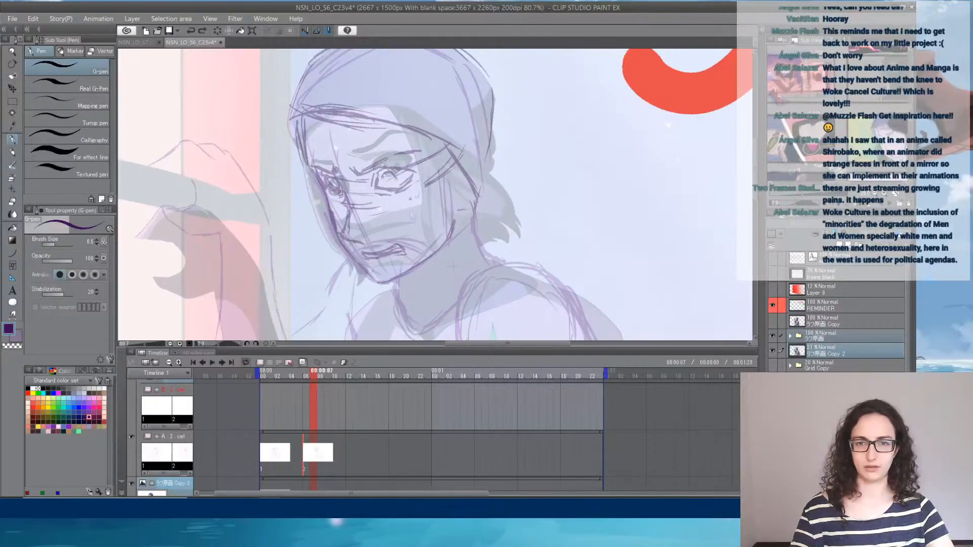
{"action": "scroll", "coordinate": [278, 184], "scroll_direction": "down", "scroll_amount": 5}
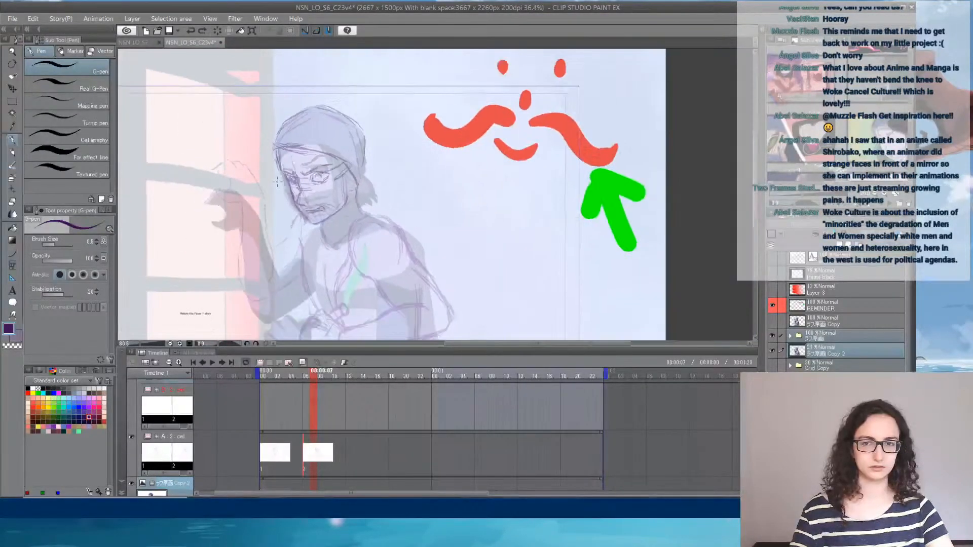
{"action": "key", "text": "ctrl+t"}
{"action": "right_click", "coordinate": [277, 197]}
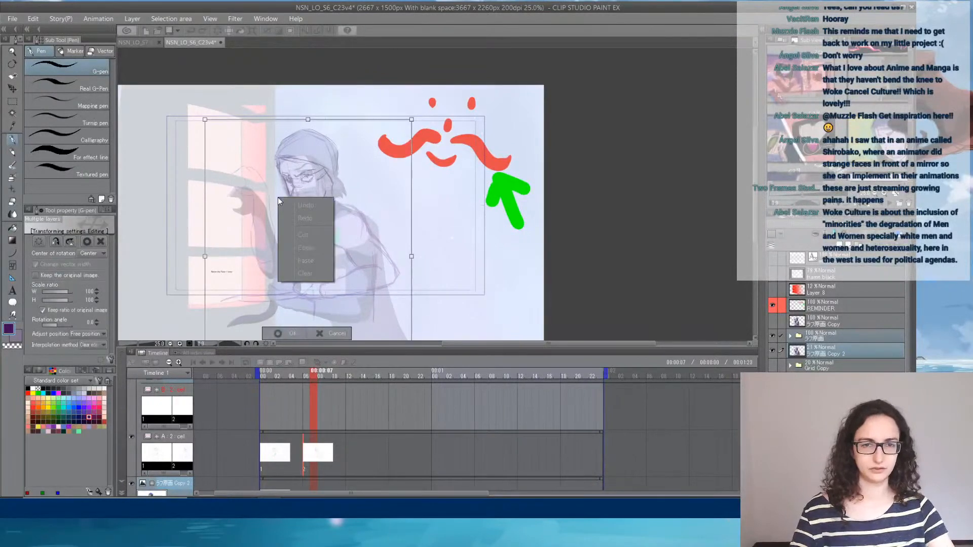
{"action": "left_click", "coordinate": [388, 210]}
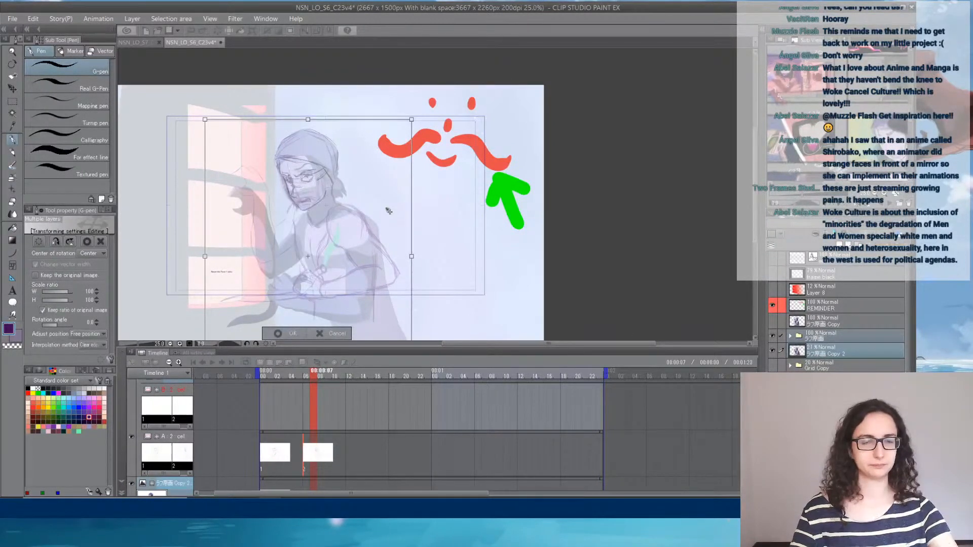
{"action": "key", "text": "Return"}
- Flip the selected 原画 folder and 原画 Copy 2 layer horizontally
{"action": "left_click", "coordinate": [33, 18]}
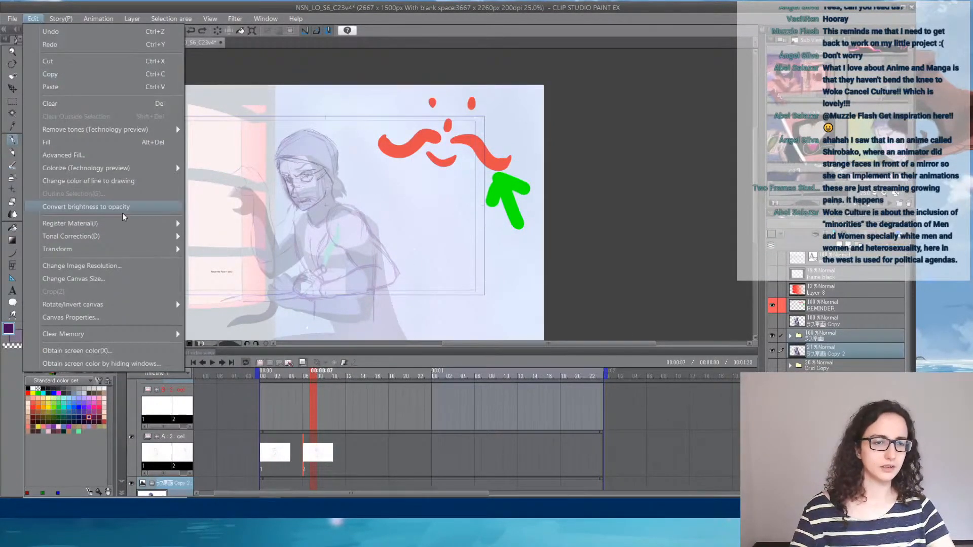
{"action": "mouse_move", "coordinate": [142, 248]}
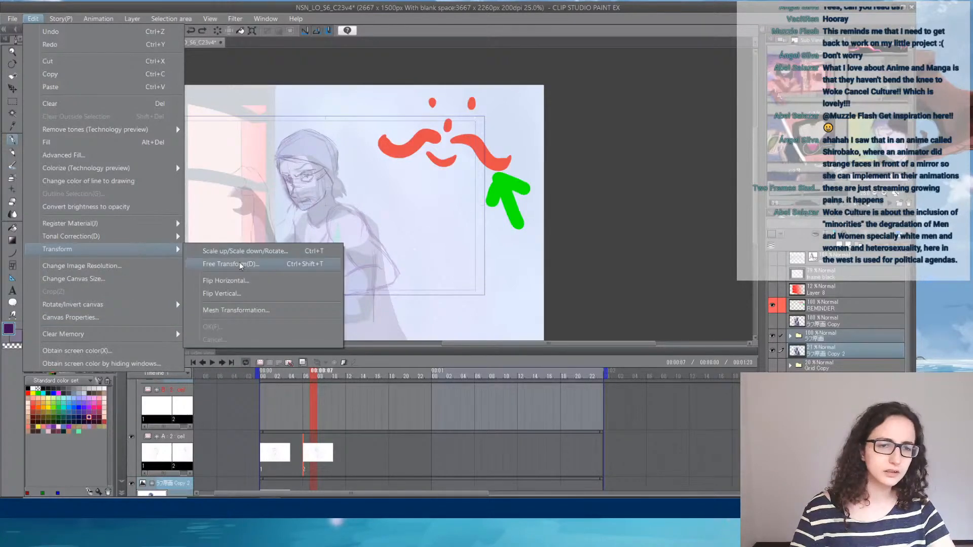
{"action": "left_click", "coordinate": [252, 280]}
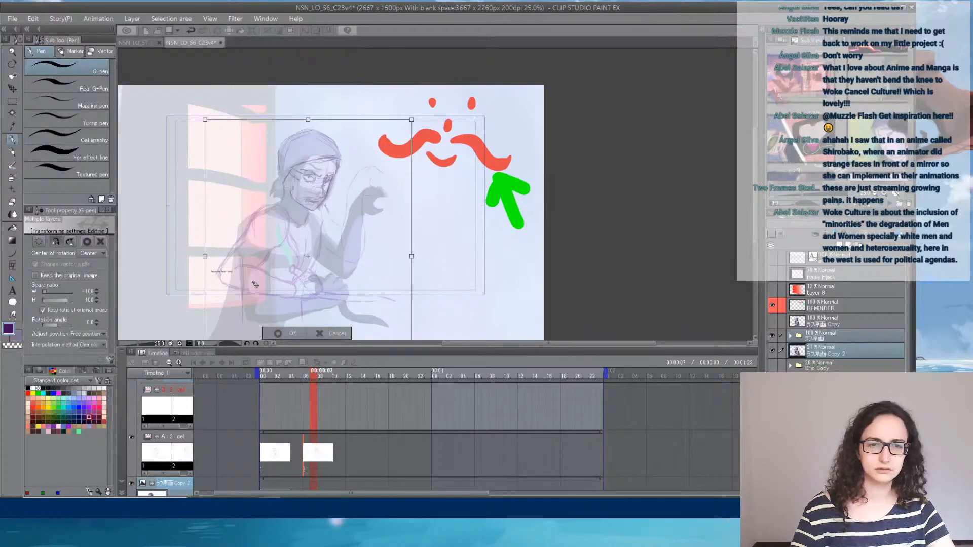
{"action": "key", "text": "Return"}
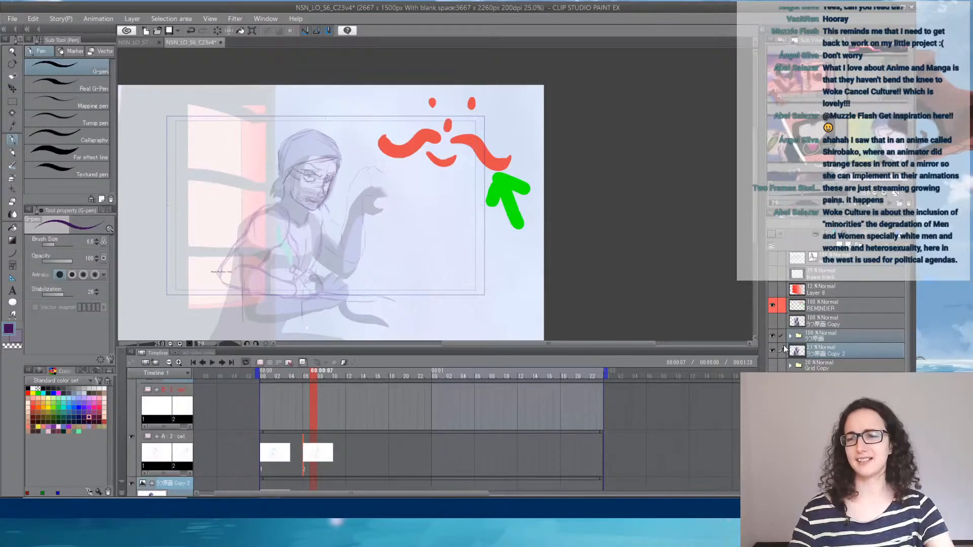
- Expand the 原画 folder and return to the sketch layer in cel 2 for work on the mirrored head
{"action": "left_click", "coordinate": [790, 336]}
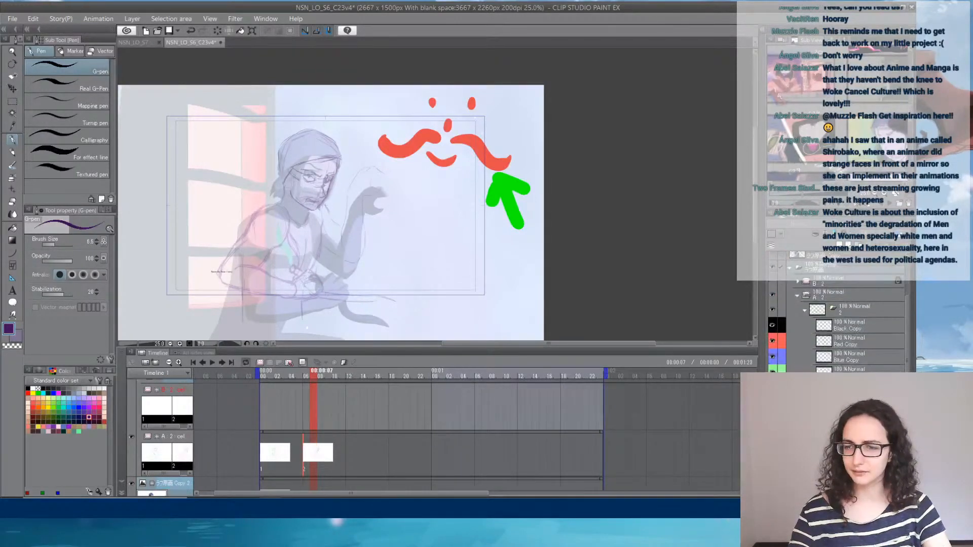
{"action": "left_click", "coordinate": [851, 388]}
{"action": "scroll", "coordinate": [317, 189], "scroll_direction": "up", "scroll_amount": 5}
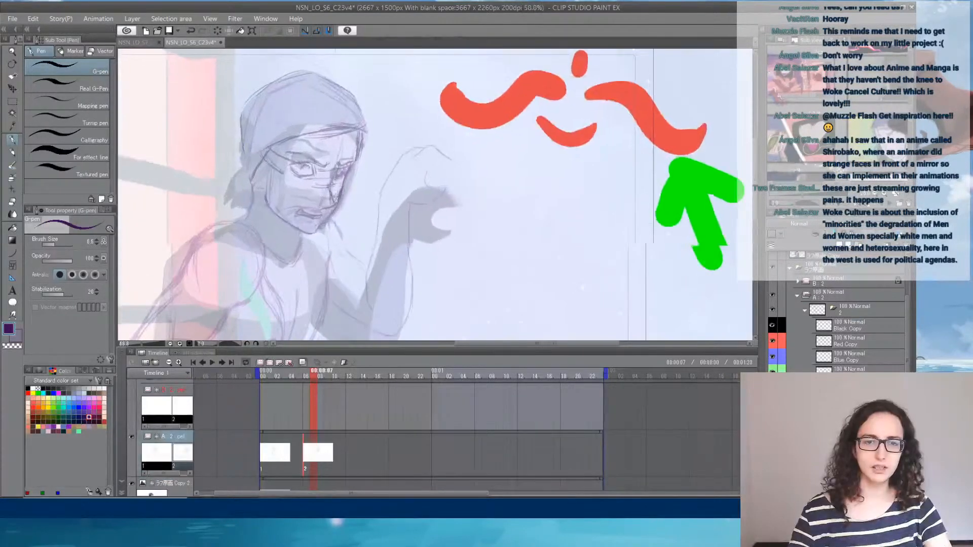
{"action": "left_click_drag", "start_coordinate": [281, 166], "coordinate": [356, 190]}
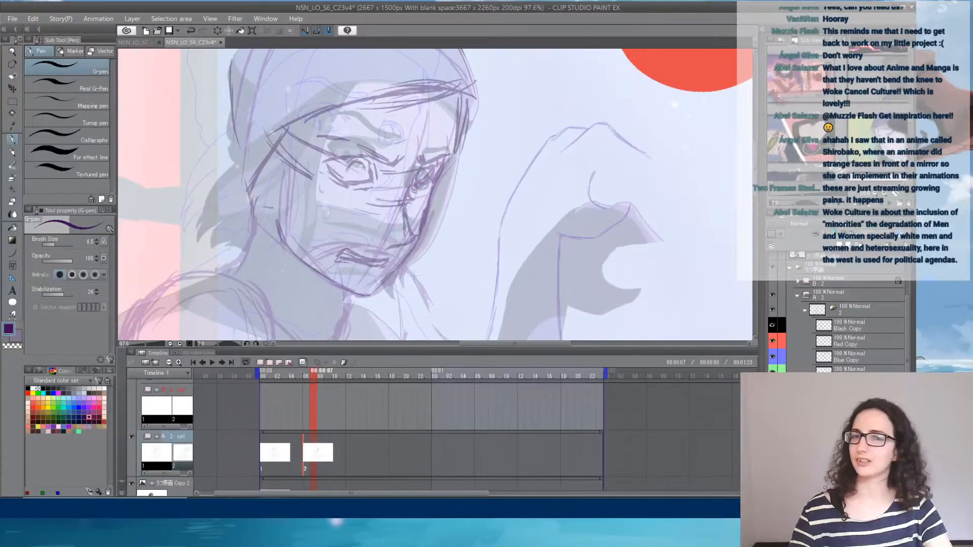
{"action": "scroll", "coordinate": [439, 202], "scroll_direction": "up", "scroll_amount": 1}
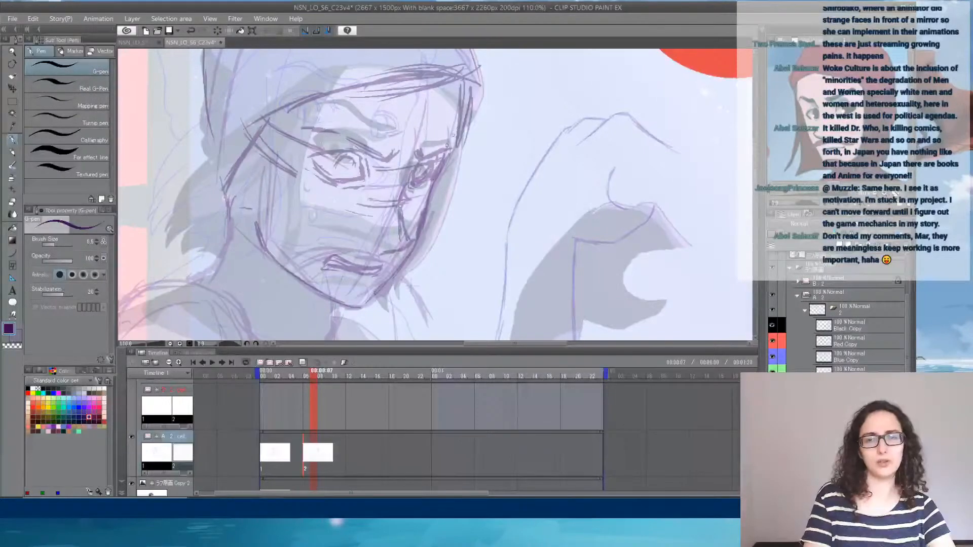
{"action": "left_click_drag", "start_coordinate": [470, 91], "coordinate": [459, 139]}
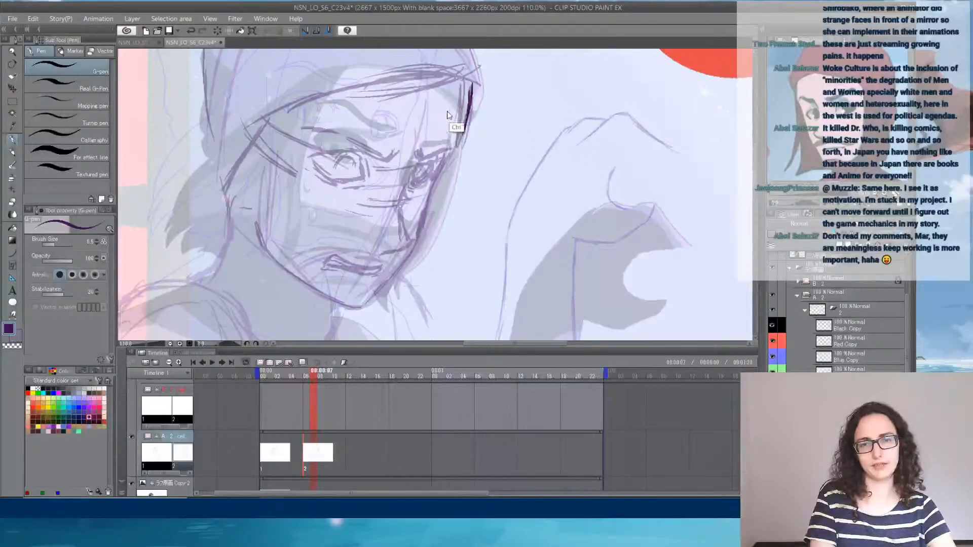
{"action": "key", "text": "ctrl+z"}
{"action": "key", "text": "ctrl+z"}
{"action": "left_click_drag", "start_coordinate": [460, 104], "coordinate": [455, 118]}
{"action": "left_click_drag", "start_coordinate": [462, 80], "coordinate": [453, 149]}
{"action": "left_click_drag", "start_coordinate": [460, 83], "coordinate": [450, 154]}
{"action": "left_click_drag", "start_coordinate": [461, 93], "coordinate": [423, 227]}
{"action": "key", "text": "ctrl+z"}
{"action": "key", "text": "ctrl+z"}
{"action": "key", "text": "ctrl+z"}
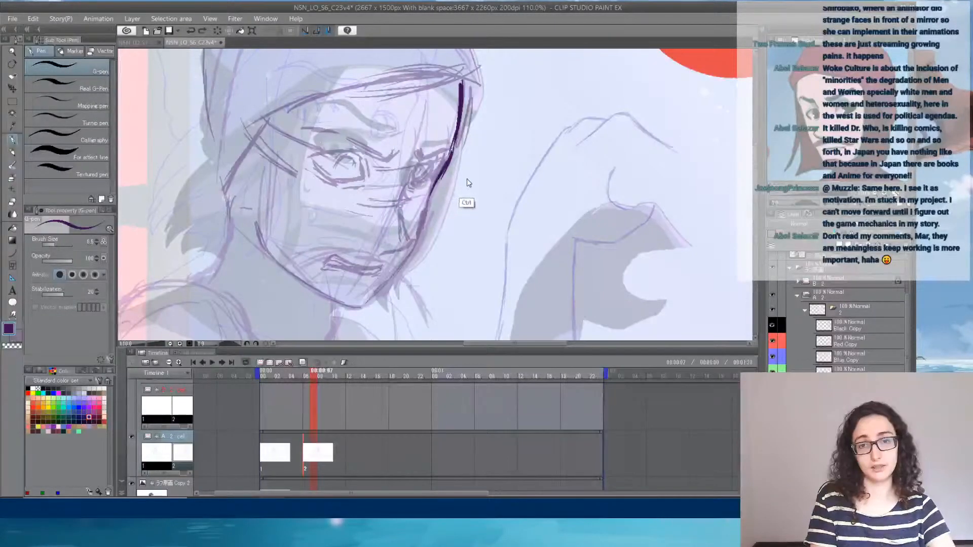
{"action": "mouse_move", "coordinate": [429, 194]}
{"action": "left_mouse_down"}
{"action": "mouse_move", "coordinate": [417, 240]}
{"action": "mouse_move", "coordinate": [379, 294]}
{"action": "left_mouse_up"}
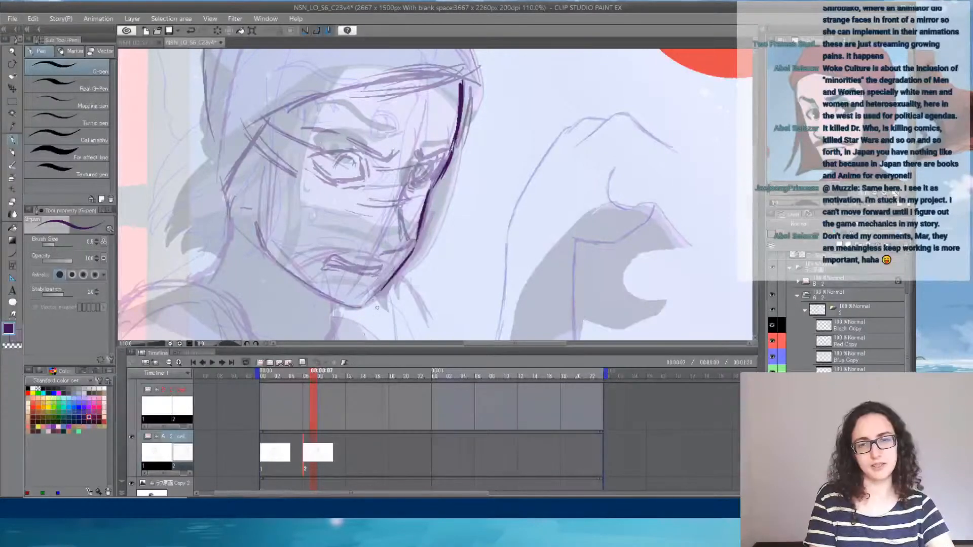
{"action": "mouse_move", "coordinate": [450, 158]}
{"action": "left_mouse_down"}
{"action": "mouse_move", "coordinate": [422, 198]}
{"action": "mouse_move", "coordinate": [414, 246]}
{"action": "mouse_move", "coordinate": [372, 292]}
{"action": "left_mouse_up"}
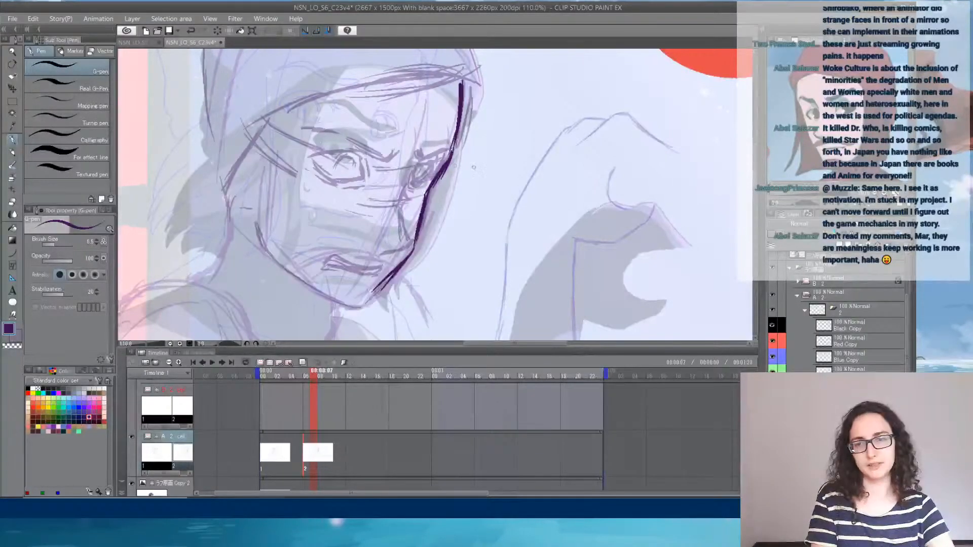
{"action": "mouse_move", "coordinate": [496, 105]}
{"action": "left_mouse_down"}
{"action": "mouse_move", "coordinate": [495, 155]}
{"action": "mouse_move", "coordinate": [519, 210]}
{"action": "mouse_move", "coordinate": [583, 303]}
{"action": "left_mouse_up"}
{"action": "left_click_drag", "start_coordinate": [590, 304], "coordinate": [684, 224]}
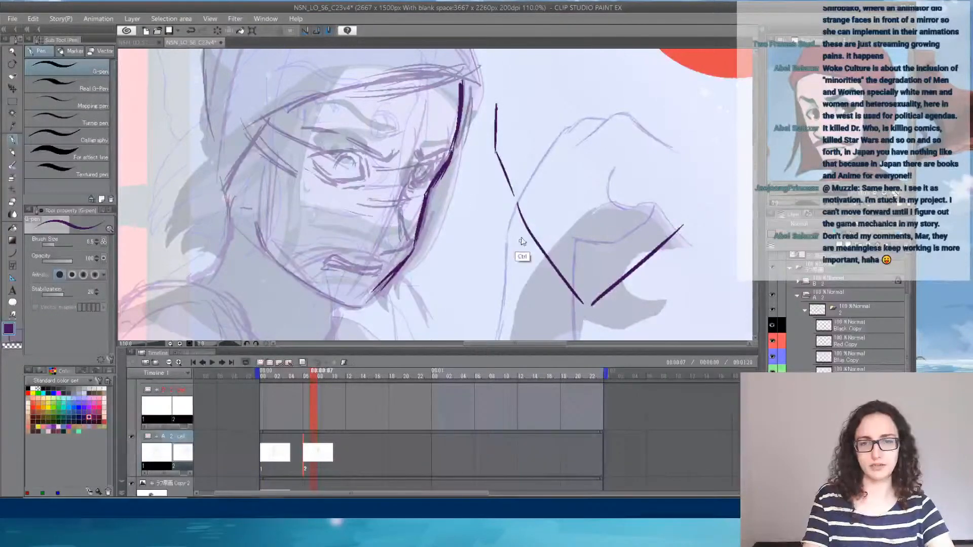
{"action": "key", "text": "ctrl+z"}
{"action": "key", "text": "ctrl+z"}
{"action": "key", "text": "ctrl+z"}
{"action": "key", "text": "ctrl+z"}
{"action": "key", "text": "ctrl+z"}
{"action": "key", "text": "ctrl+z"}
{"action": "key", "text": "ctrl+z"}
{"action": "key", "text": "ctrl+z"}
{"action": "key", "text": "ctrl+z"}
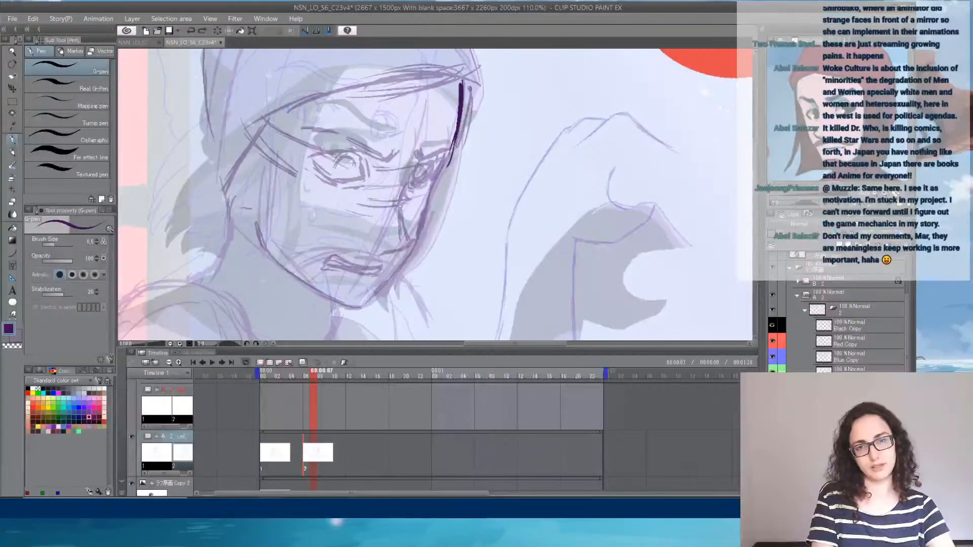
{"action": "left_click_drag", "start_coordinate": [471, 86], "coordinate": [466, 136]}
{"action": "key", "text": "ctrl+z"}
{"action": "left_click_drag", "start_coordinate": [480, 91], "coordinate": [468, 200]}
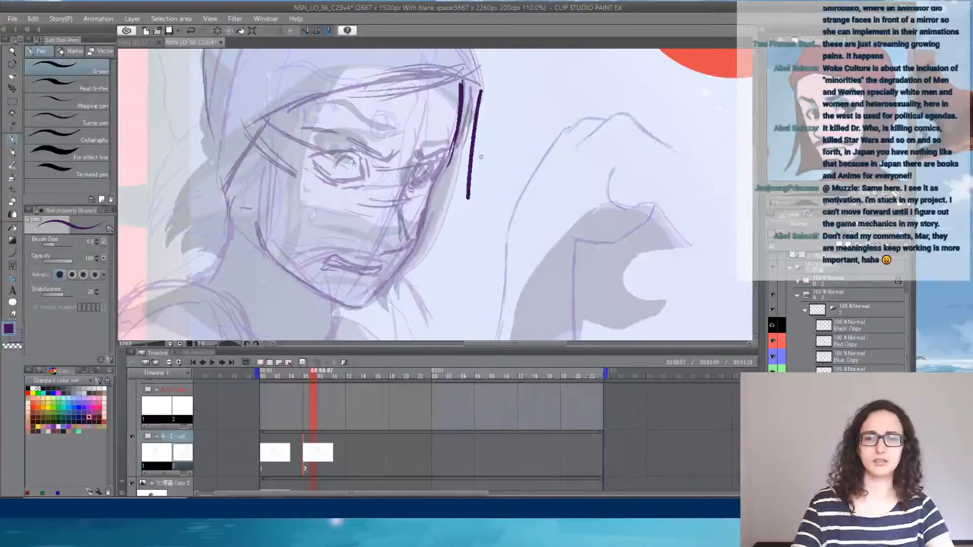
{"action": "key", "text": "ctrl+z"}
{"action": "left_click_drag", "start_coordinate": [526, 137], "coordinate": [485, 215]}
{"action": "left_click_drag", "start_coordinate": [567, 175], "coordinate": [581, 292]}
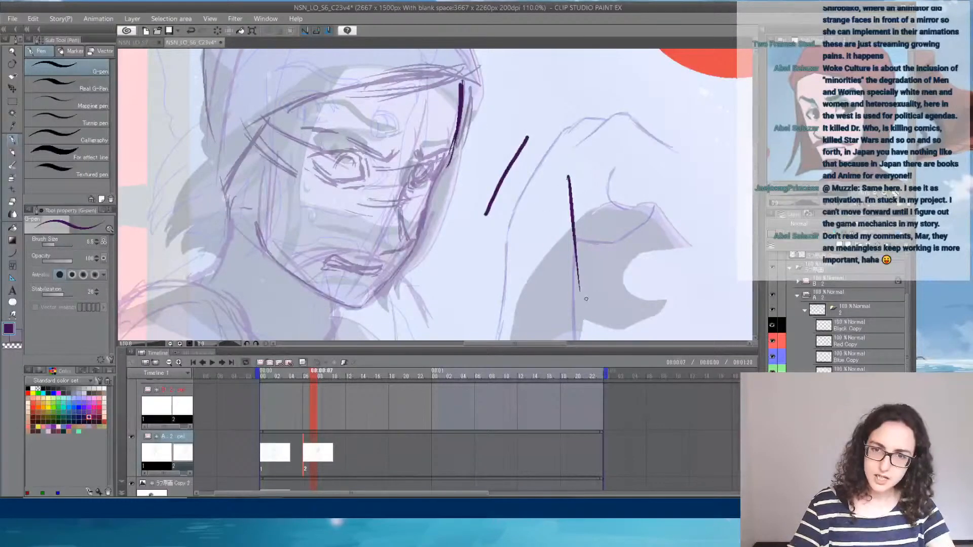
{"action": "key", "text": "ctrl+z"}
{"action": "key", "text": "ctrl+z"}
{"action": "key", "text": "ctrl+z"}
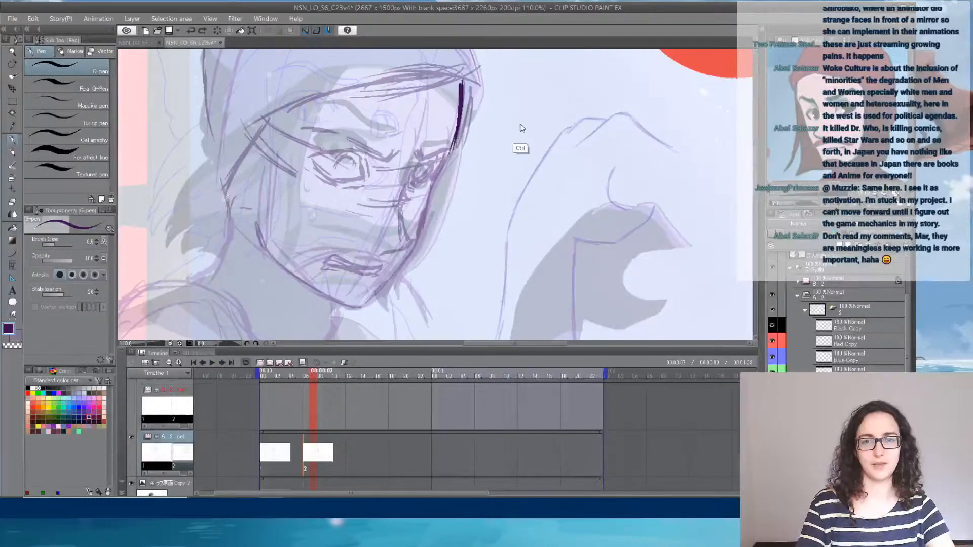
{"action": "key", "text": "ctrl+z"}
{"action": "key", "text": "ctrl+z"}
{"action": "key", "text": "ctrl+z"}
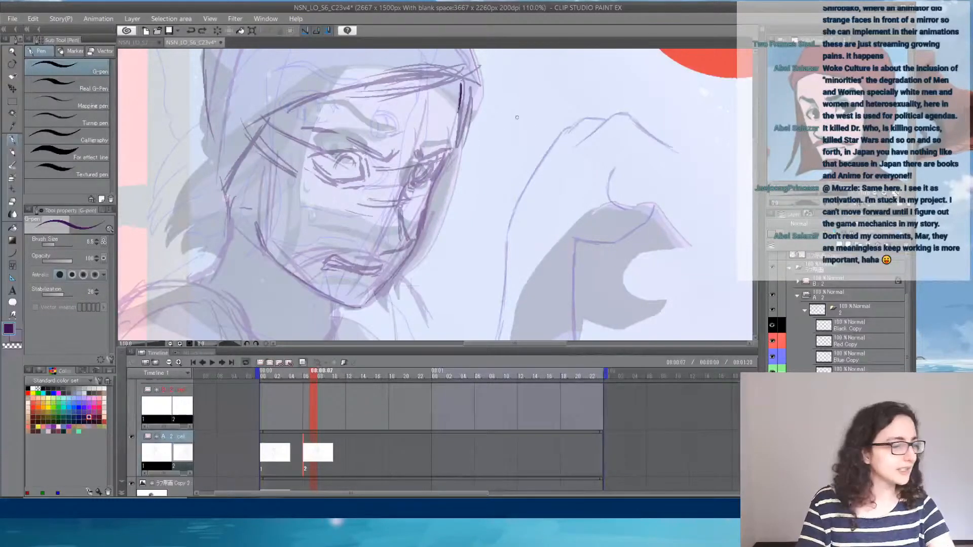
{"action": "key", "text": "ctrl+z"}
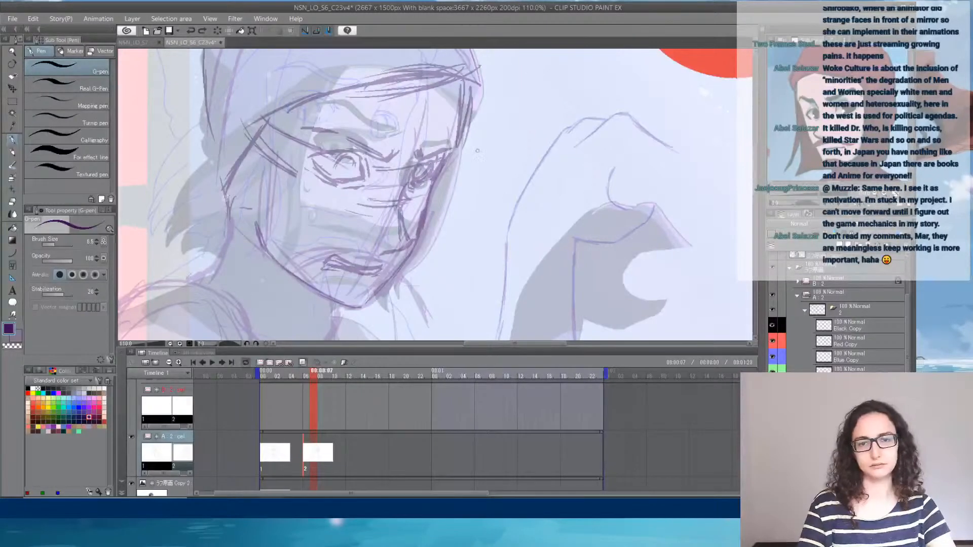
{"action": "left_click_drag", "start_coordinate": [485, 187], "coordinate": [504, 170]}
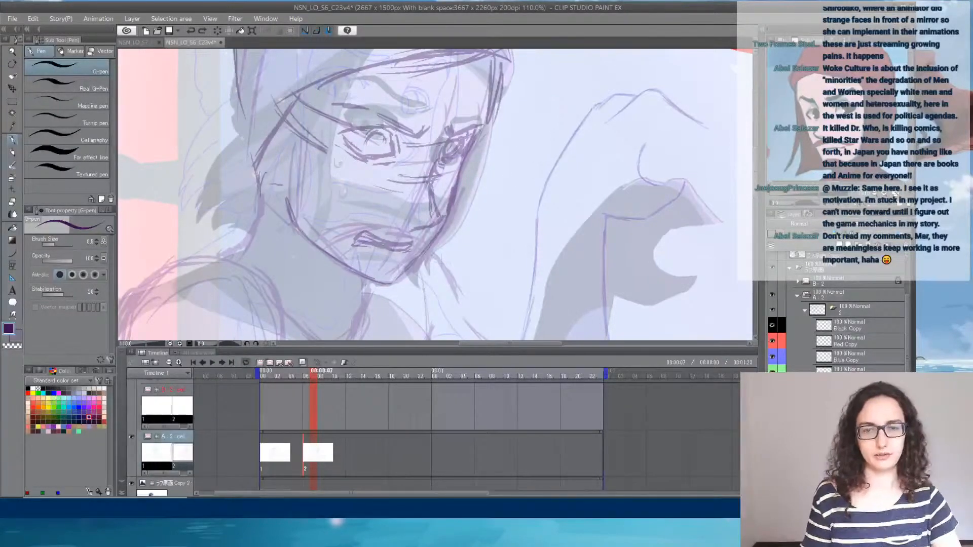
{"action": "left_click_drag", "start_coordinate": [507, 76], "coordinate": [499, 117]}
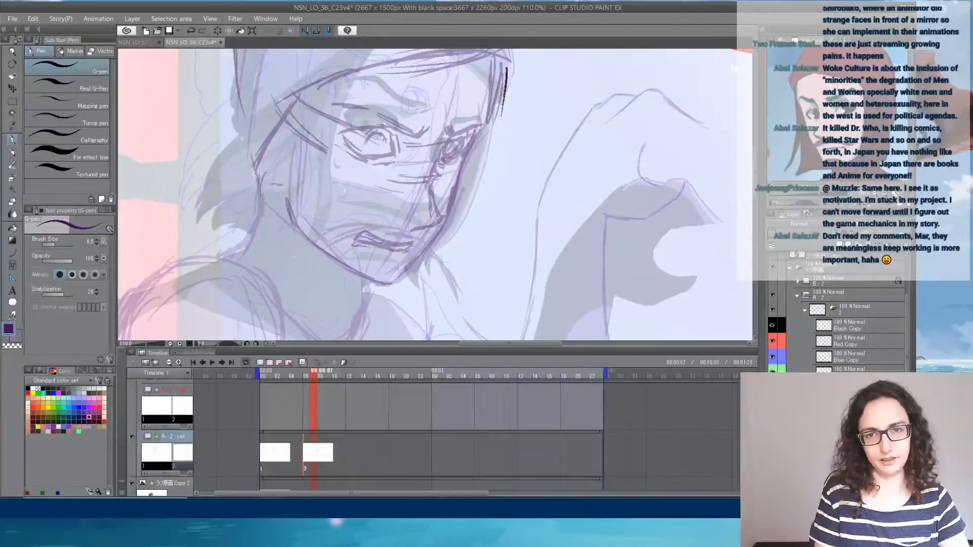
{"action": "key", "text": "ctrl+z"}
{"action": "left_click_drag", "start_coordinate": [508, 65], "coordinate": [497, 119]}
{"action": "left_click_drag", "start_coordinate": [508, 65], "coordinate": [495, 133]}
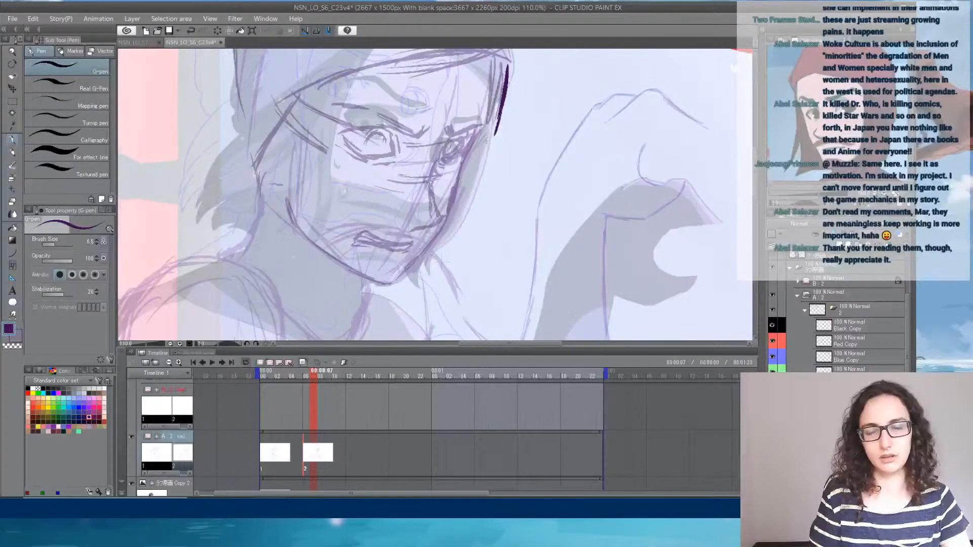
{"action": "key", "text": "ctrl+z"}
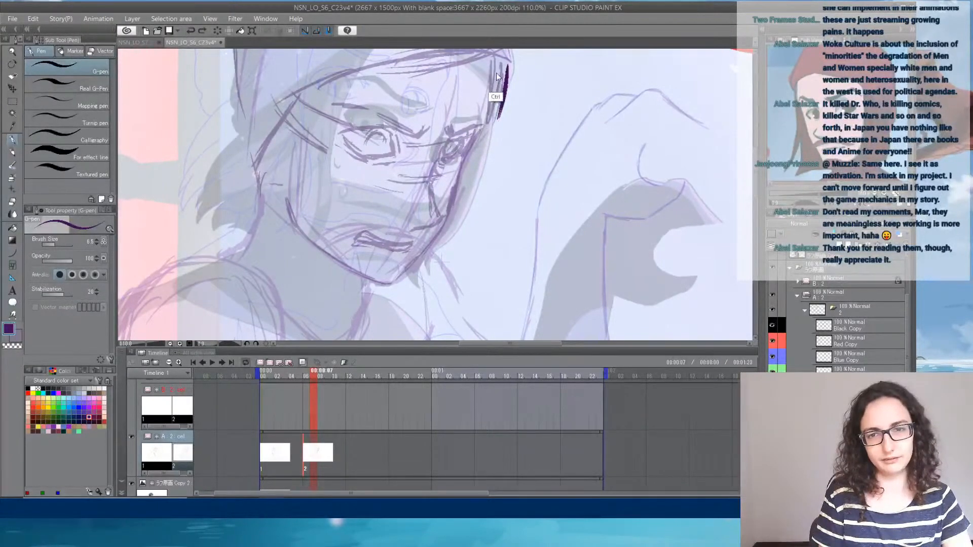
{"action": "key", "text": "ctrl+z"}
{"action": "key", "text": "ctrl+z"}
{"action": "left_click_drag", "start_coordinate": [499, 61], "coordinate": [489, 111]}
{"action": "key", "text": "ctrl+z"}
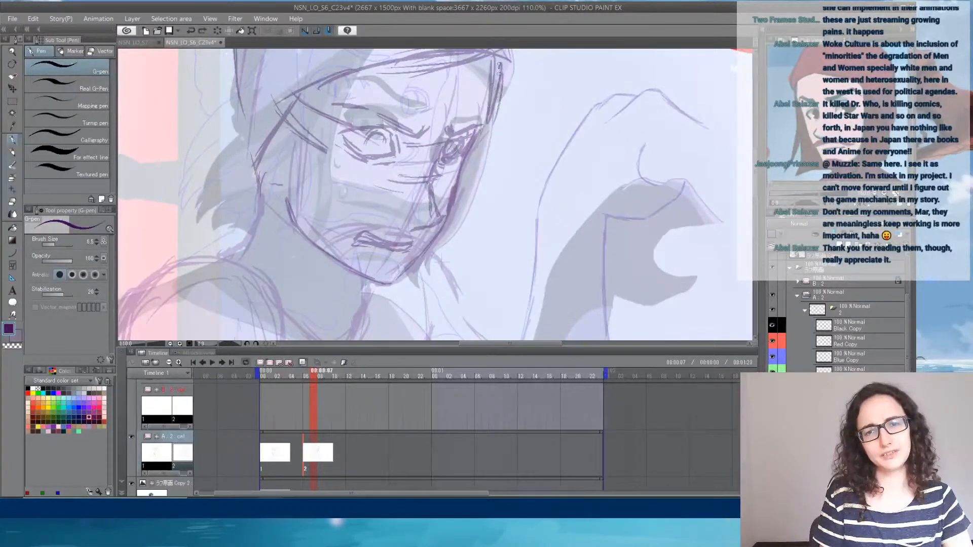
- Redraw the far-side contour of the mirrored face with bold strokes, from the headband down to the chin
{"action": "left_click_drag", "start_coordinate": [500, 61], "coordinate": [490, 122]}
{"action": "left_click_drag", "start_coordinate": [498, 70], "coordinate": [471, 167]}
{"action": "mouse_move", "coordinate": [488, 134]}
{"action": "left_mouse_down"}
{"action": "mouse_move", "coordinate": [438, 238]}
{"action": "mouse_move", "coordinate": [409, 270]}
{"action": "left_mouse_up"}
{"action": "left_click_drag", "start_coordinate": [437, 237], "coordinate": [398, 282]}
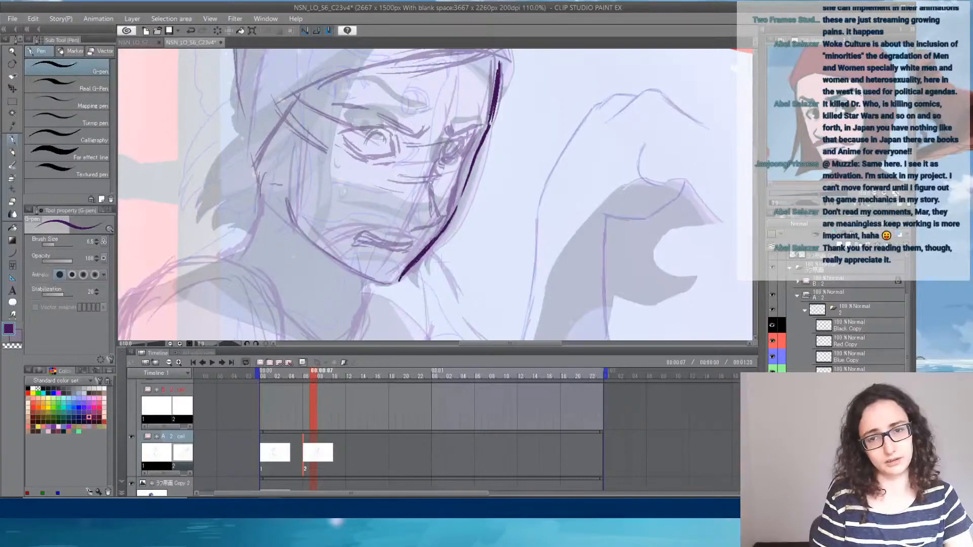
{"action": "left_click_drag", "start_coordinate": [471, 160], "coordinate": [452, 212]}
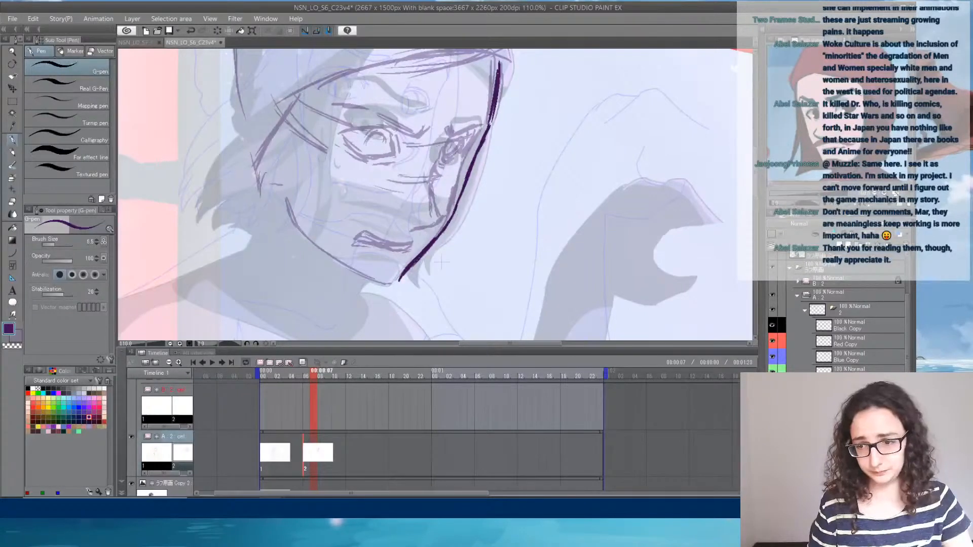
- Check the new face contour on its own over the reference drawing, without the rough face sketch
{"action": "key", "text": "ctrl+z"}
{"action": "key", "text": "ctrl+z"}
{"action": "key", "text": "ctrl+z"}
{"action": "key", "text": "ctrl+z"}
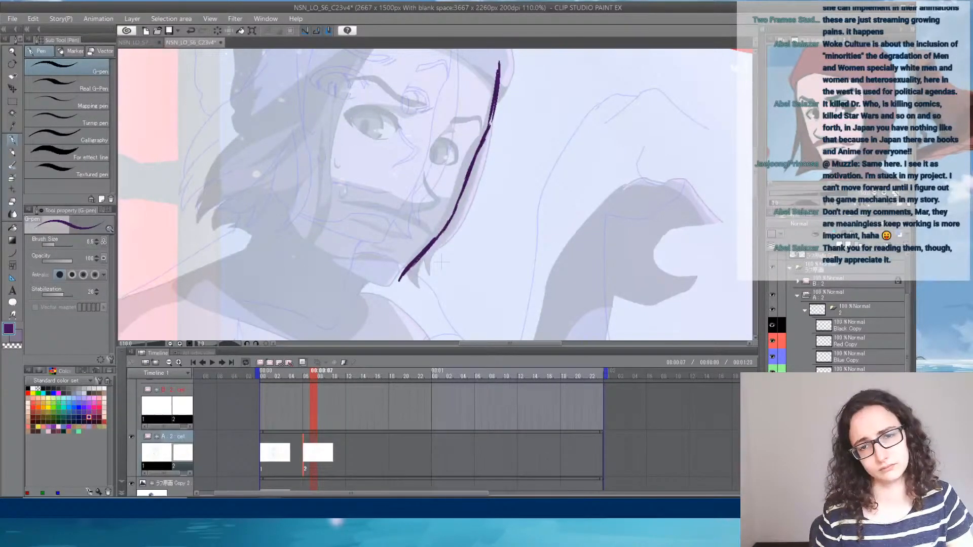
{"action": "key", "text": "ctrl+y"}
{"action": "key", "text": "ctrl+y"}
{"action": "key", "text": "ctrl+y"}
{"action": "key", "text": "ctrl+y"}
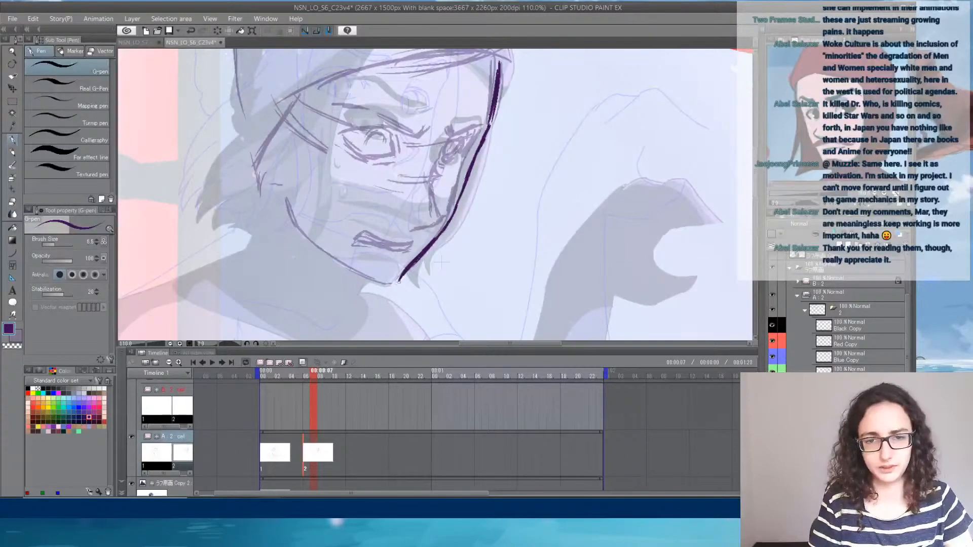
- Extend the far contour to the tip of the chin and redraw the near-side jawline down to meet it
{"action": "left_click_drag", "start_coordinate": [404, 276], "coordinate": [396, 286]}
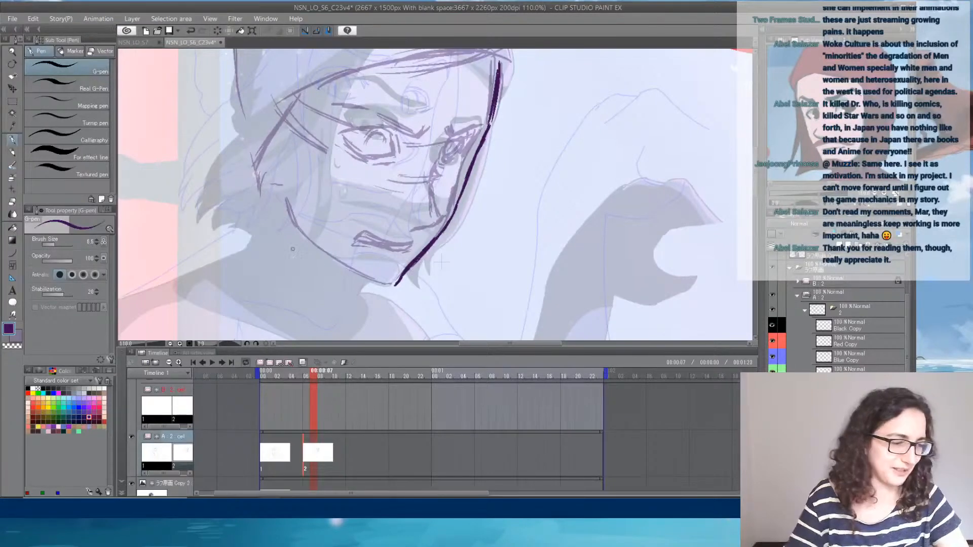
{"action": "left_click_drag", "start_coordinate": [333, 242], "coordinate": [357, 243]}
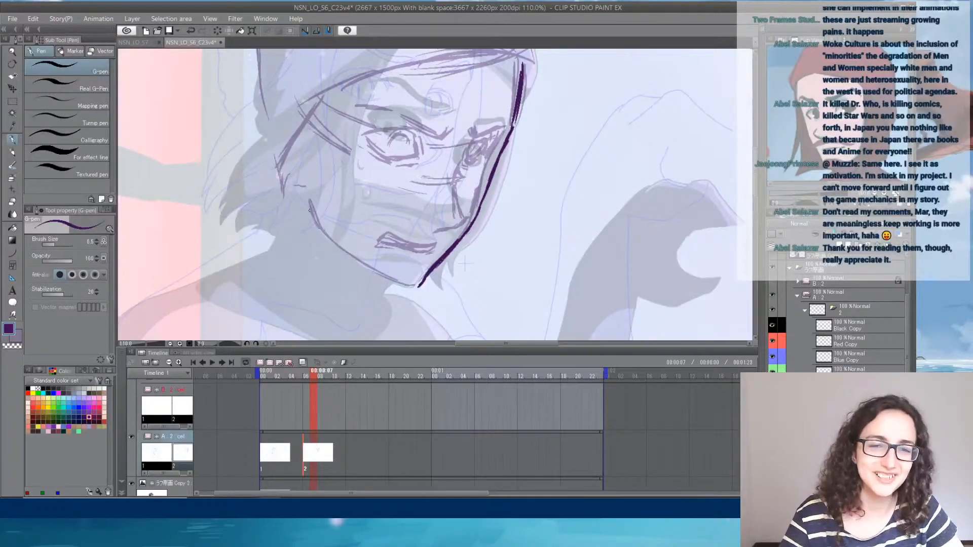
{"action": "mouse_move", "coordinate": [310, 202]}
{"action": "left_mouse_down"}
{"action": "mouse_move", "coordinate": [332, 241]}
{"action": "mouse_move", "coordinate": [389, 279]}
{"action": "left_mouse_up"}
{"action": "left_click_drag", "start_coordinate": [345, 251], "coordinate": [408, 285]}
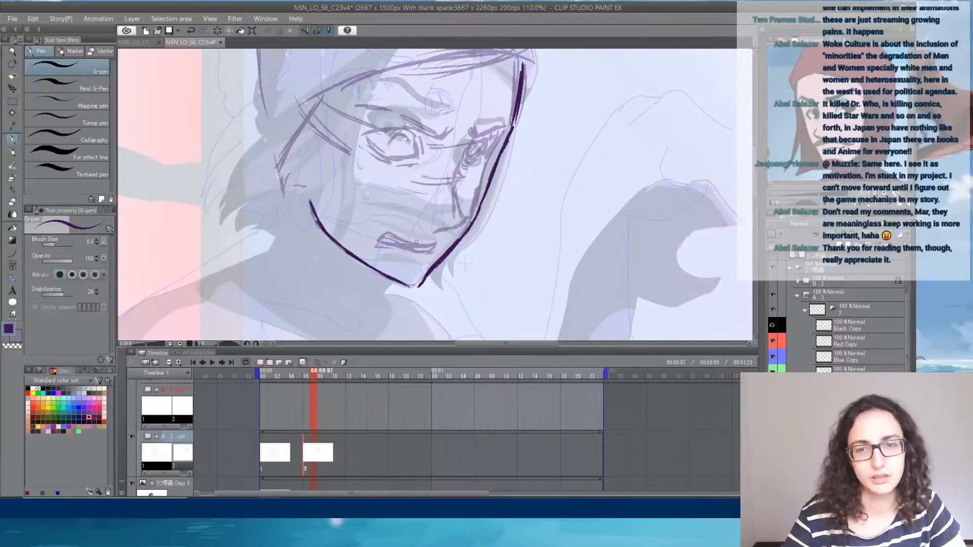
- Redraw the nose with a curved guideline beneath it, and outline the frowning mouth
{"action": "scroll", "coordinate": [481, 172], "scroll_direction": "up", "scroll_amount": 3}
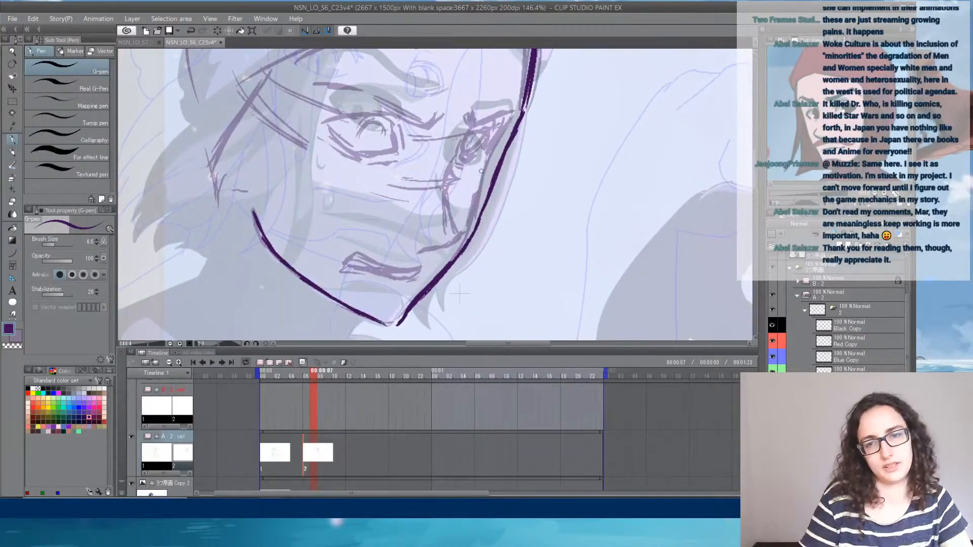
{"action": "left_click_drag", "start_coordinate": [549, 155], "coordinate": [548, 167]}
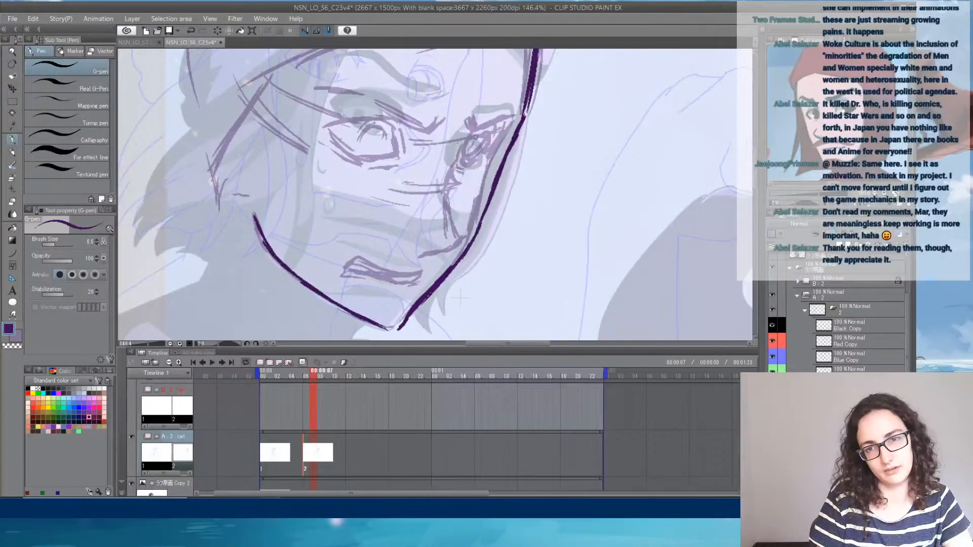
{"action": "mouse_move", "coordinate": [480, 127]}
{"action": "left_mouse_down"}
{"action": "mouse_move", "coordinate": [457, 204]}
{"action": "mouse_move", "coordinate": [455, 193]}
{"action": "mouse_move", "coordinate": [458, 245]}
{"action": "mouse_move", "coordinate": [462, 233]}
{"action": "mouse_move", "coordinate": [467, 245]}
{"action": "mouse_move", "coordinate": [407, 249]}
{"action": "mouse_move", "coordinate": [485, 267]}
{"action": "left_mouse_up"}
{"action": "mouse_move", "coordinate": [370, 242]}
{"action": "left_mouse_down"}
{"action": "mouse_move", "coordinate": [399, 247]}
{"action": "mouse_move", "coordinate": [327, 233]}
{"action": "left_mouse_up"}
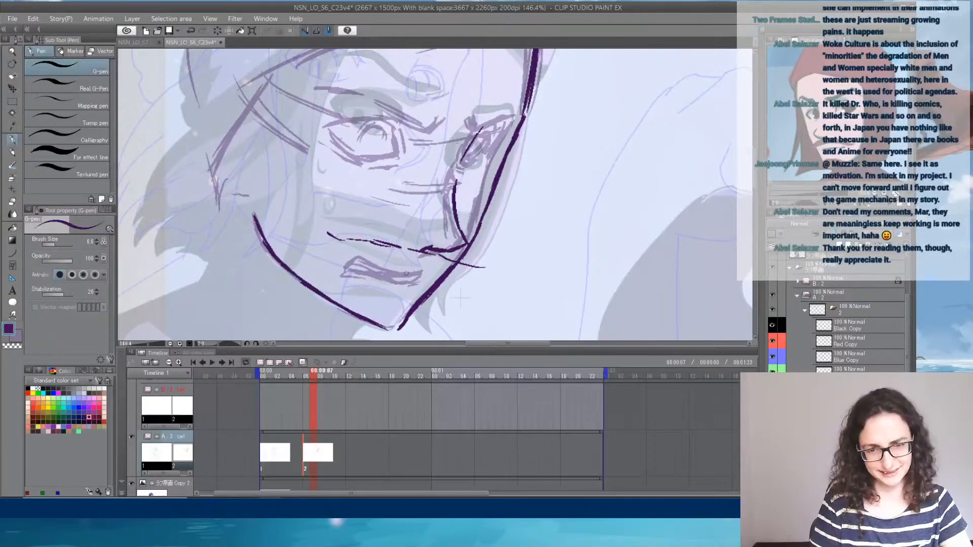
{"action": "left_click_drag", "start_coordinate": [402, 274], "coordinate": [424, 269]}
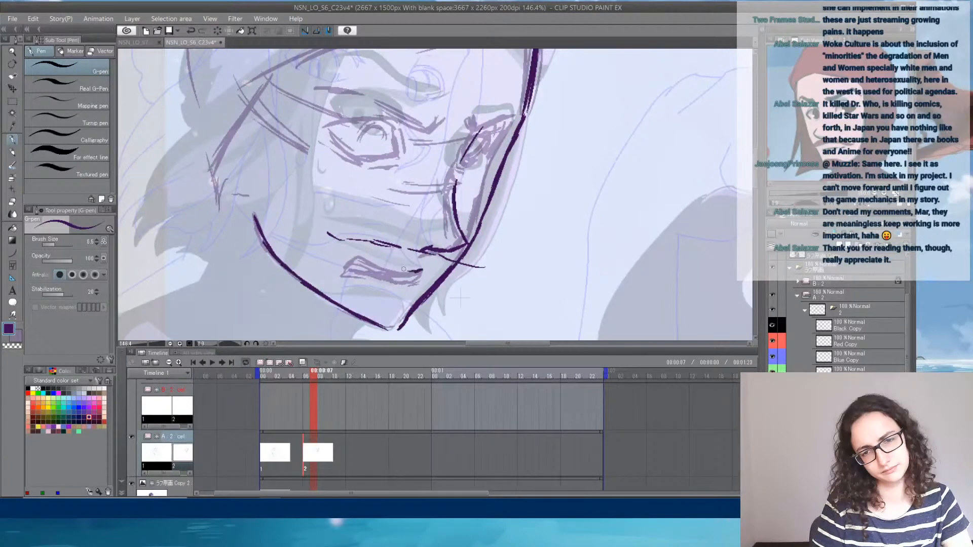
{"action": "mouse_move", "coordinate": [404, 269]}
{"action": "left_mouse_down"}
{"action": "mouse_move", "coordinate": [363, 254]}
{"action": "mouse_move", "coordinate": [345, 265]}
{"action": "mouse_move", "coordinate": [420, 282]}
{"action": "mouse_move", "coordinate": [430, 268]}
{"action": "mouse_move", "coordinate": [420, 272]}
{"action": "left_mouse_up"}
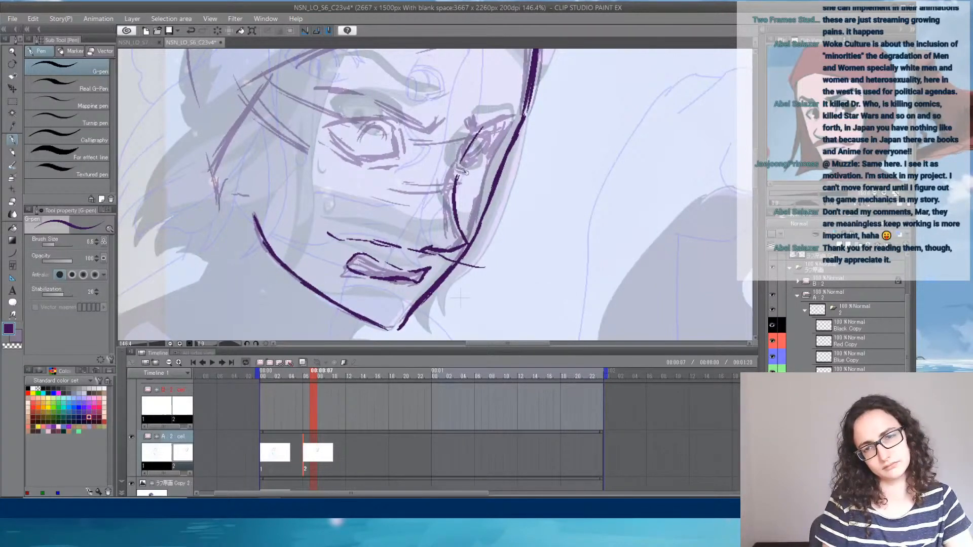
- Redraw the far eye's outline, and the upper lid and inner corner of the near eye
{"action": "mouse_move", "coordinate": [464, 171]}
{"action": "left_mouse_down"}
{"action": "mouse_move", "coordinate": [492, 162]}
{"action": "mouse_move", "coordinate": [476, 142]}
{"action": "mouse_move", "coordinate": [487, 135]}
{"action": "mouse_move", "coordinate": [499, 147]}
{"action": "left_mouse_up"}
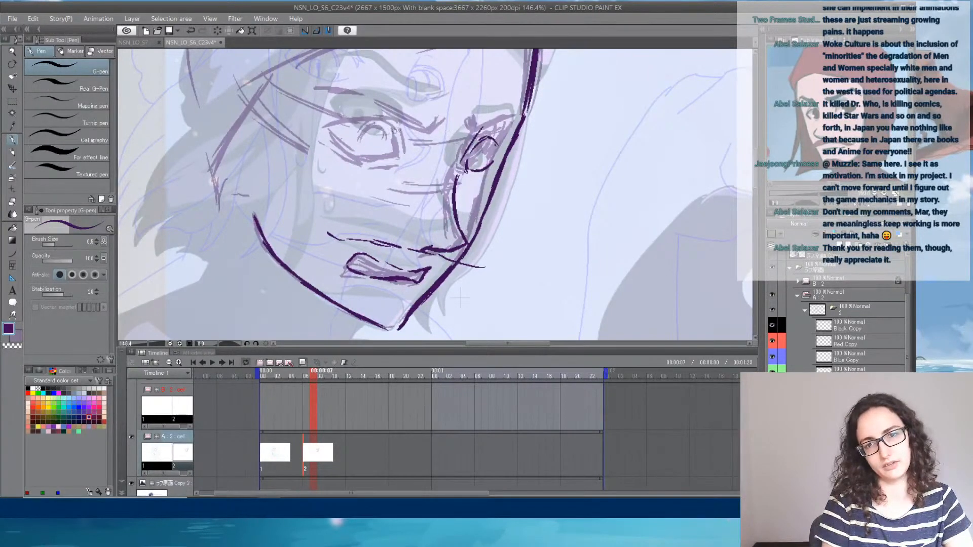
{"action": "key", "text": "ctrl+z"}
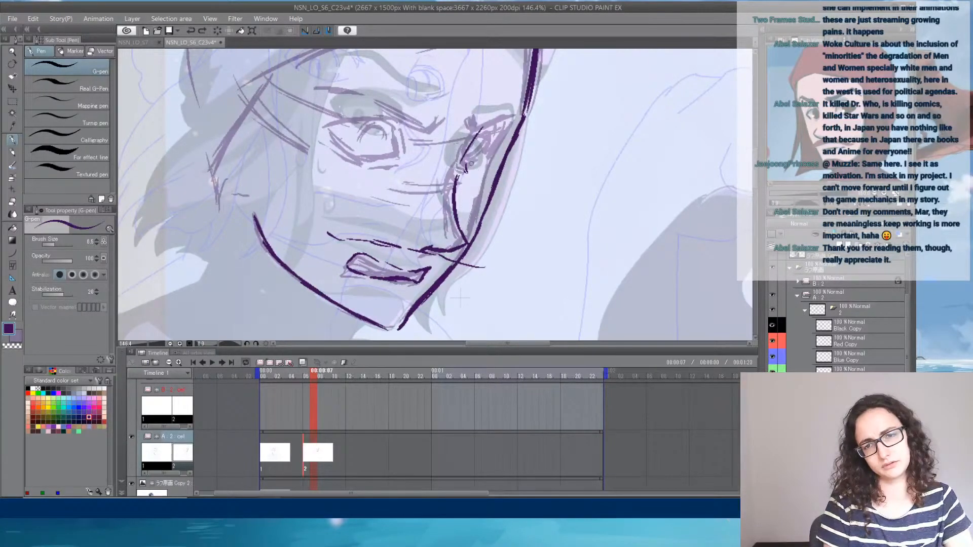
{"action": "mouse_move", "coordinate": [471, 163]}
{"action": "left_mouse_down"}
{"action": "mouse_move", "coordinate": [473, 153]}
{"action": "mouse_move", "coordinate": [492, 159]}
{"action": "mouse_move", "coordinate": [488, 136]}
{"action": "mouse_move", "coordinate": [476, 147]}
{"action": "mouse_move", "coordinate": [504, 141]}
{"action": "mouse_move", "coordinate": [484, 165]}
{"action": "left_mouse_up"}
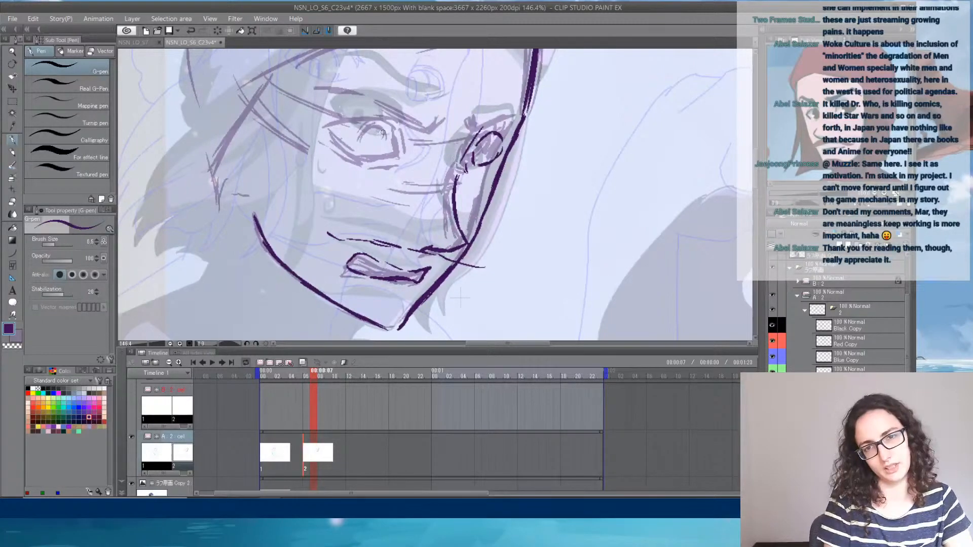
{"action": "left_click_drag", "start_coordinate": [389, 118], "coordinate": [399, 145]}
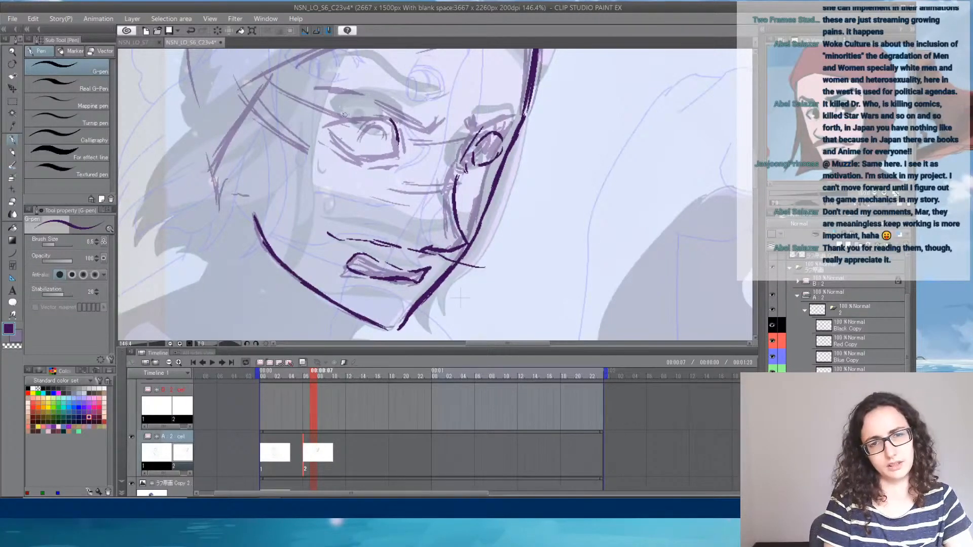
{"action": "left_click_drag", "start_coordinate": [334, 117], "coordinate": [384, 113]}
{"action": "mouse_move", "coordinate": [460, 148]}
{"action": "left_mouse_down"}
{"action": "mouse_move", "coordinate": [407, 192]}
{"action": "mouse_move", "coordinate": [406, 182]}
{"action": "left_mouse_up"}
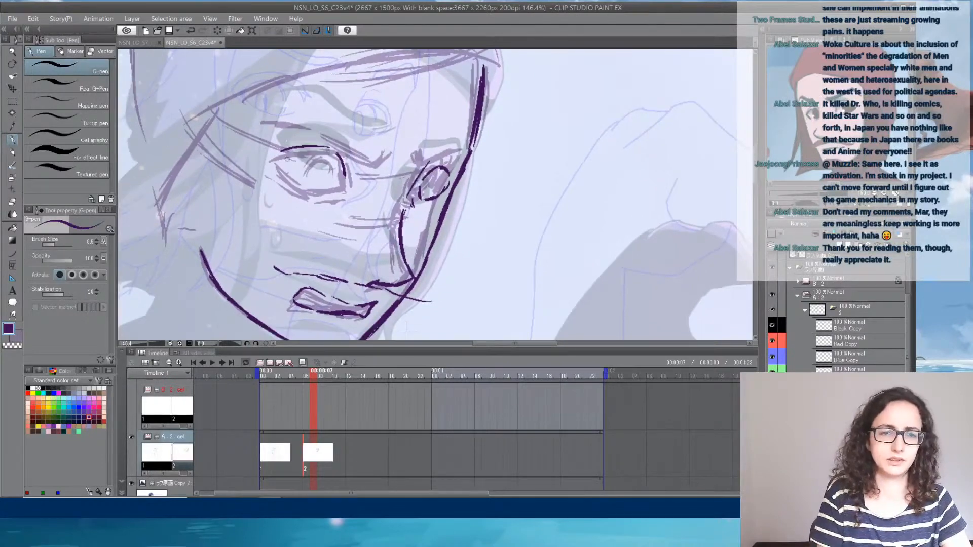
- Close the near eye's outline with its lower lid, and draw and thicken both frowning eyebrows
{"action": "mouse_move", "coordinate": [314, 152]}
{"action": "left_mouse_down"}
{"action": "mouse_move", "coordinate": [283, 172]}
{"action": "mouse_move", "coordinate": [298, 187]}
{"action": "mouse_move", "coordinate": [345, 183]}
{"action": "left_mouse_up"}
{"action": "mouse_move", "coordinate": [433, 168]}
{"action": "left_mouse_down"}
{"action": "mouse_move", "coordinate": [440, 153]}
{"action": "mouse_move", "coordinate": [470, 147]}
{"action": "left_mouse_up"}
{"action": "mouse_move", "coordinate": [397, 148]}
{"action": "left_mouse_down"}
{"action": "mouse_move", "coordinate": [374, 183]}
{"action": "mouse_move", "coordinate": [343, 156]}
{"action": "mouse_move", "coordinate": [328, 122]}
{"action": "mouse_move", "coordinate": [272, 126]}
{"action": "mouse_move", "coordinate": [322, 123]}
{"action": "mouse_move", "coordinate": [344, 149]}
{"action": "mouse_move", "coordinate": [380, 162]}
{"action": "mouse_move", "coordinate": [351, 163]}
{"action": "left_mouse_up"}
{"action": "left_click_drag", "start_coordinate": [428, 162], "coordinate": [471, 145]}
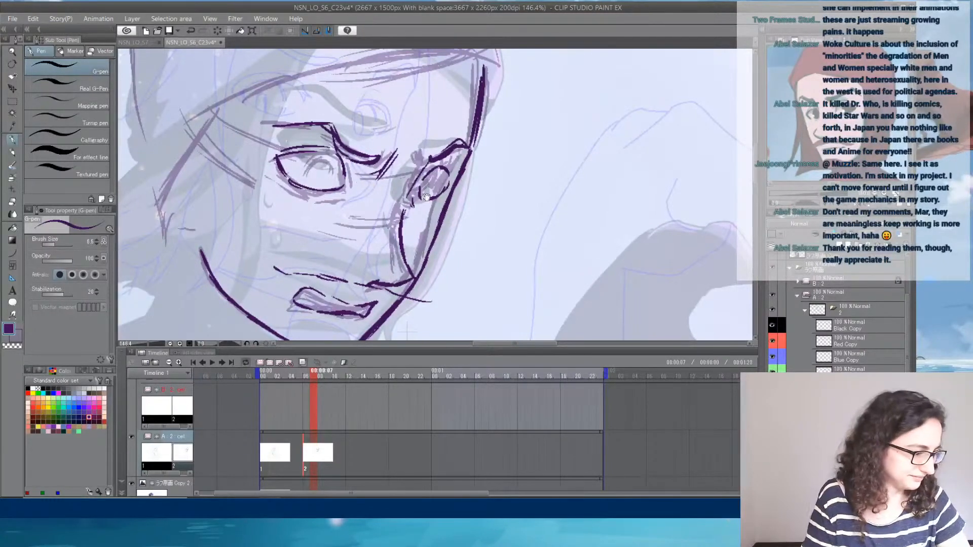
{"action": "left_click_drag", "start_coordinate": [465, 222], "coordinate": [464, 200]}
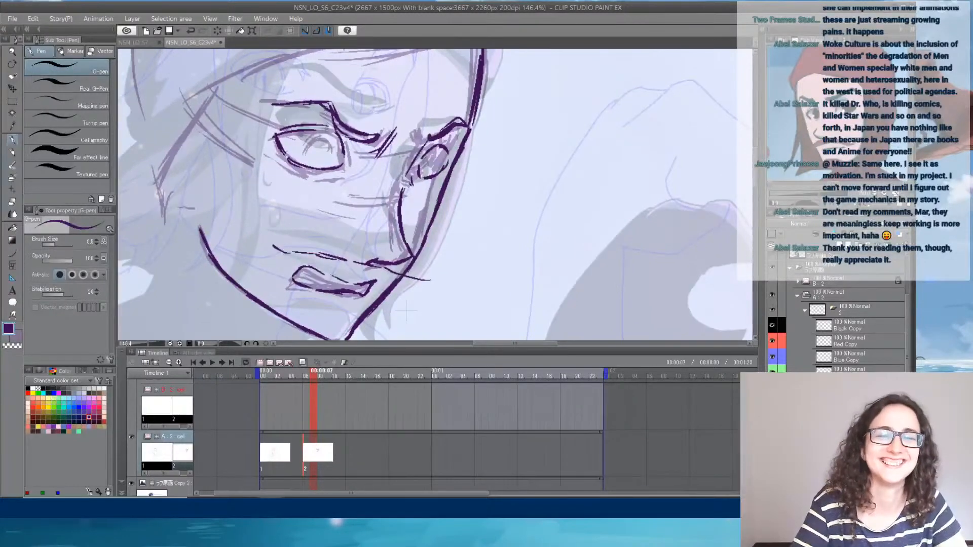
{"action": "mouse_move", "coordinate": [336, 127]}
{"action": "left_mouse_down"}
{"action": "mouse_move", "coordinate": [364, 142]}
{"action": "mouse_move", "coordinate": [465, 125]}
{"action": "left_mouse_up"}
- Mark the crease beneath the lower lip and the planes on both sides of the chin
{"action": "mouse_move", "coordinate": [459, 209]}
{"action": "left_mouse_down"}
{"action": "mouse_move", "coordinate": [627, 135]}
{"action": "mouse_move", "coordinate": [549, 174]}
{"action": "mouse_move", "coordinate": [636, 93]}
{"action": "mouse_move", "coordinate": [632, 84]}
{"action": "mouse_move", "coordinate": [497, 224]}
{"action": "left_mouse_up"}
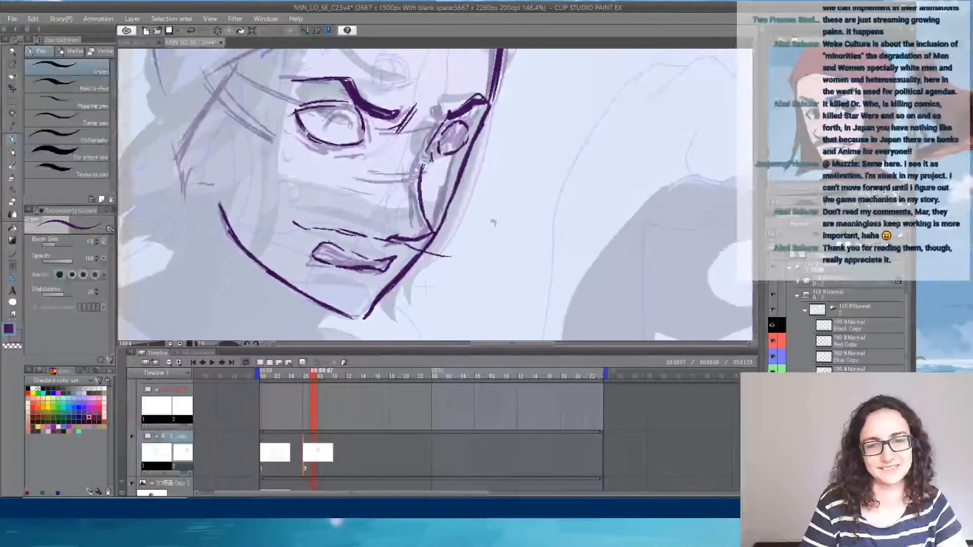
{"action": "left_click_drag", "start_coordinate": [341, 281], "coordinate": [370, 285]}
{"action": "mouse_move", "coordinate": [373, 281]}
{"action": "left_mouse_down"}
{"action": "mouse_move", "coordinate": [372, 298]}
{"action": "mouse_move", "coordinate": [302, 286]}
{"action": "mouse_move", "coordinate": [327, 291]}
{"action": "left_mouse_up"}
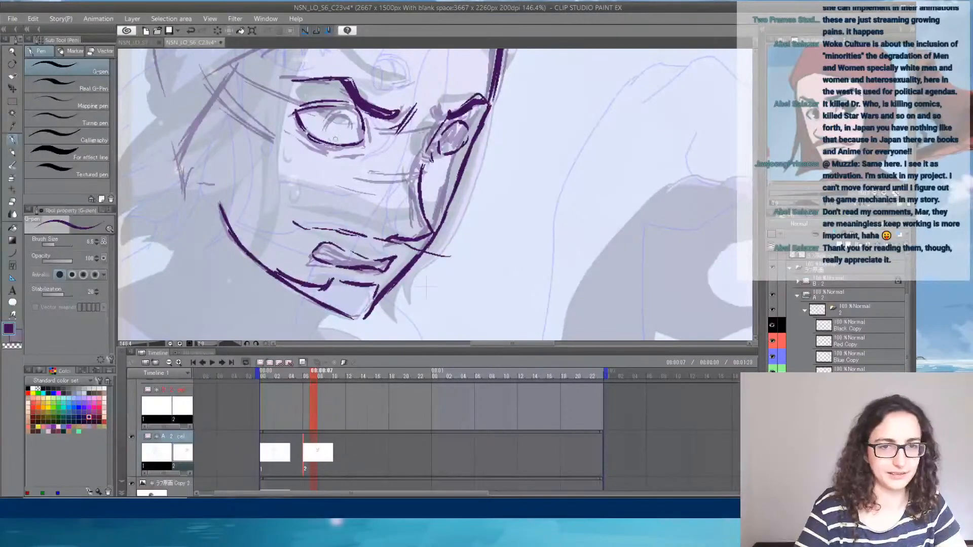
- Reshape the near eye with a heavier slanted upper lid and inner corner, and darken the far eye's lid and iris
{"action": "mouse_move", "coordinate": [320, 144]}
{"action": "left_mouse_down"}
{"action": "mouse_move", "coordinate": [271, 221]}
{"action": "mouse_move", "coordinate": [269, 198]}
{"action": "left_mouse_up"}
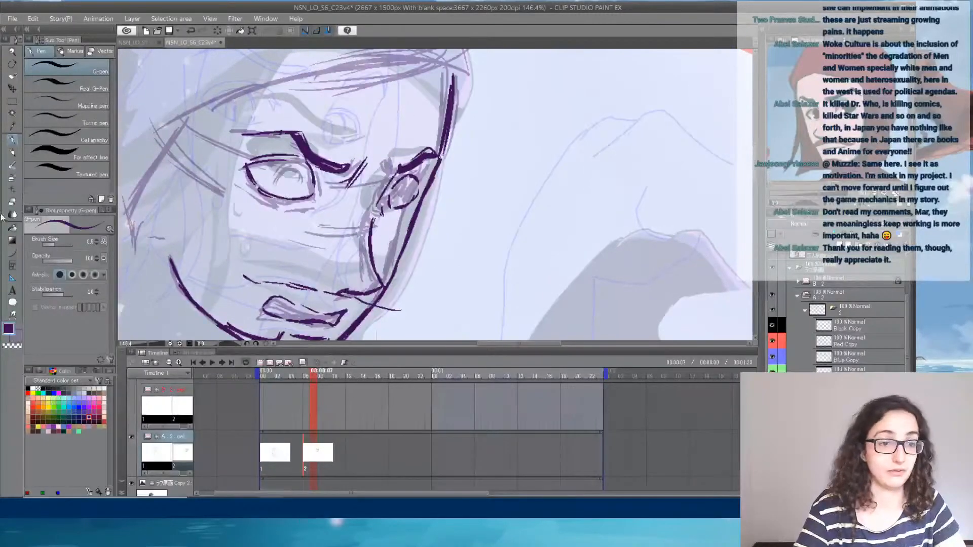
{"action": "left_click", "coordinate": [14, 202]}
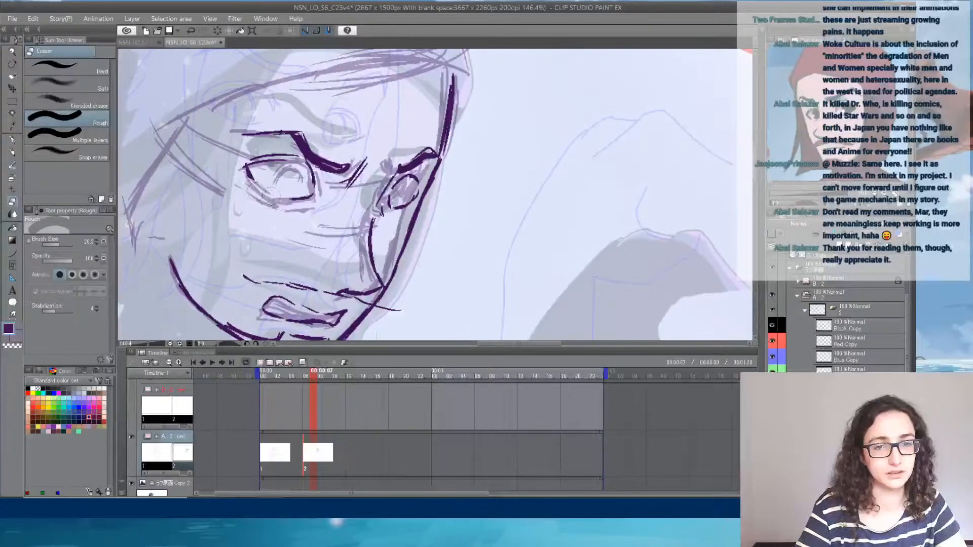
{"action": "left_click", "coordinate": [12, 141]}
{"action": "mouse_move", "coordinate": [270, 182]}
{"action": "left_mouse_down"}
{"action": "mouse_move", "coordinate": [299, 198]}
{"action": "mouse_move", "coordinate": [315, 188]}
{"action": "mouse_move", "coordinate": [285, 162]}
{"action": "mouse_move", "coordinate": [265, 160]}
{"action": "mouse_move", "coordinate": [320, 174]}
{"action": "left_mouse_up"}
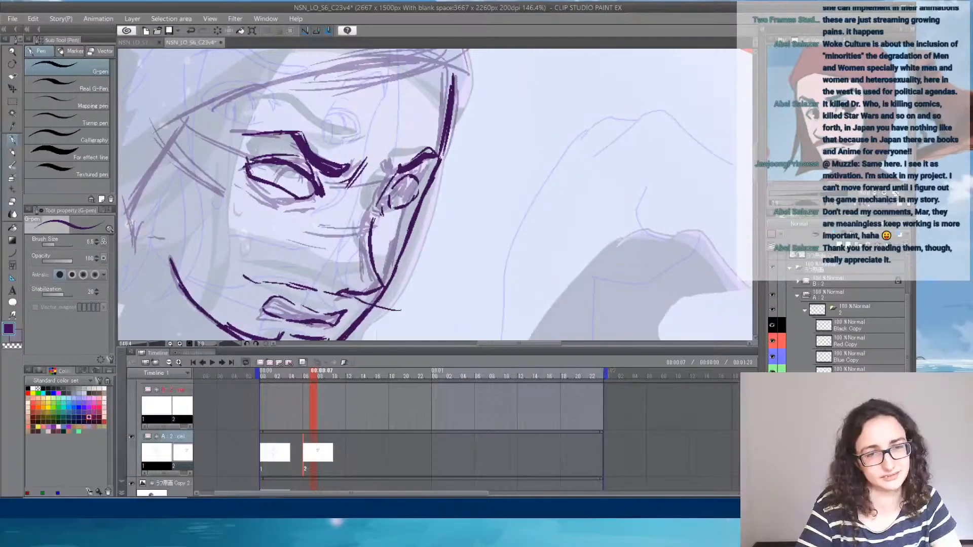
{"action": "key", "text": "e"}
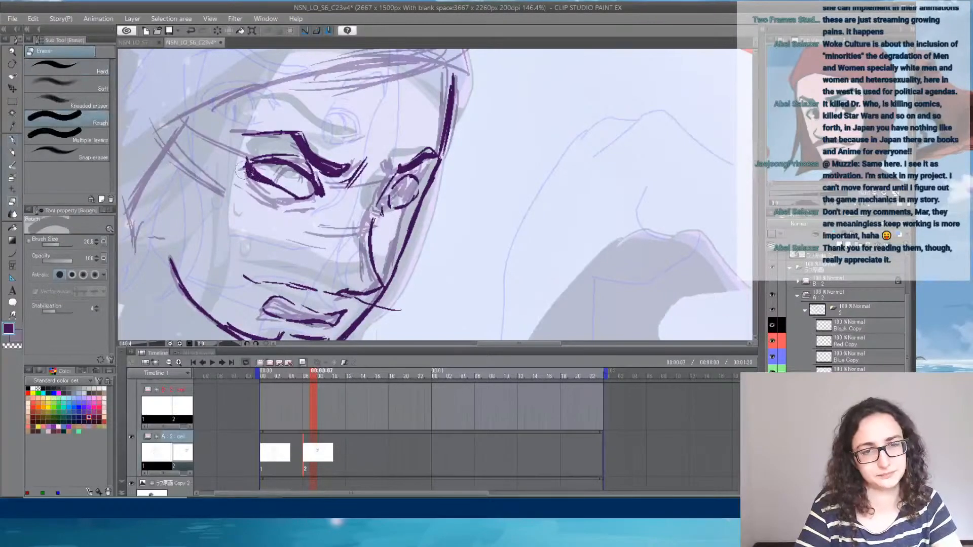
{"action": "left_click", "coordinate": [13, 140]}
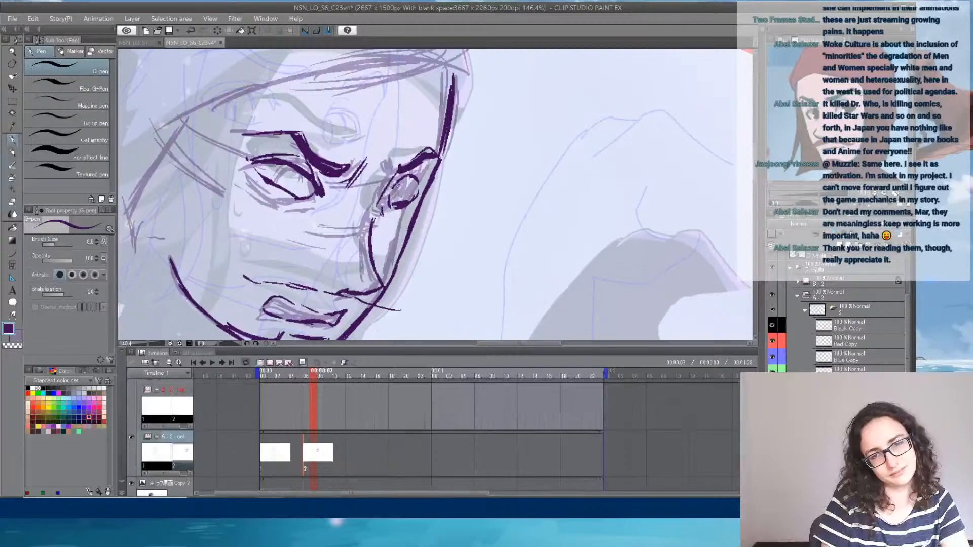
{"action": "mouse_move", "coordinate": [389, 194]}
{"action": "left_mouse_down"}
{"action": "mouse_move", "coordinate": [401, 181]}
{"action": "mouse_move", "coordinate": [418, 182]}
{"action": "mouse_move", "coordinate": [420, 195]}
{"action": "left_mouse_up"}
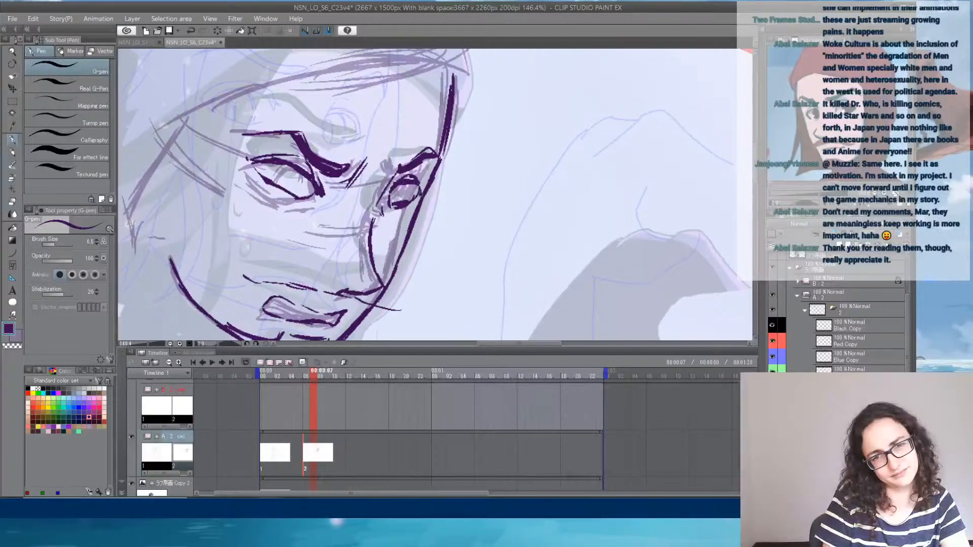
{"action": "mouse_move", "coordinate": [309, 164]}
{"action": "left_mouse_down"}
{"action": "mouse_move", "coordinate": [319, 176]}
{"action": "mouse_move", "coordinate": [286, 155]}
{"action": "left_mouse_up"}
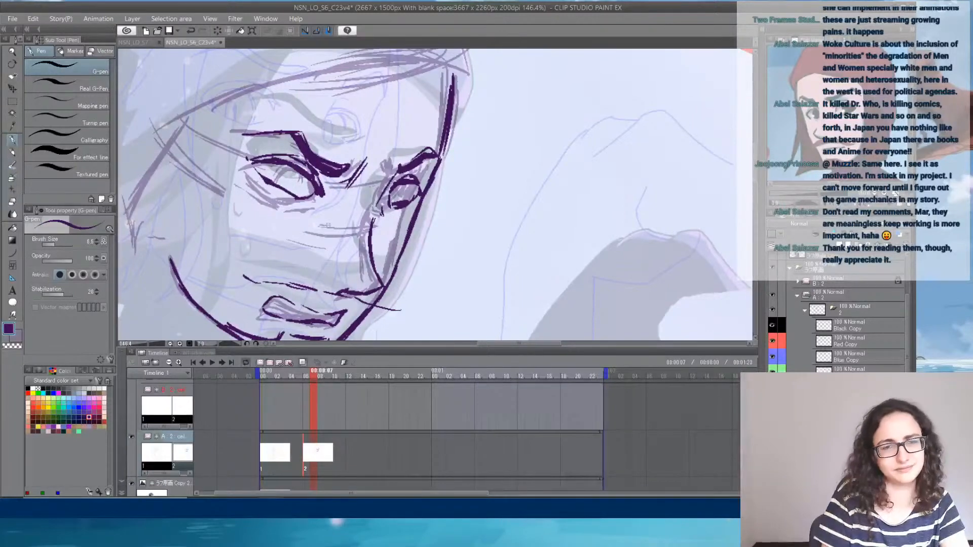
- Add furrow lines between the eyebrows and a short crease beside the bridge of the nose
{"action": "mouse_move", "coordinate": [408, 264]}
{"action": "left_mouse_down"}
{"action": "mouse_move", "coordinate": [568, 189]}
{"action": "mouse_move", "coordinate": [524, 202]}
{"action": "left_mouse_up"}
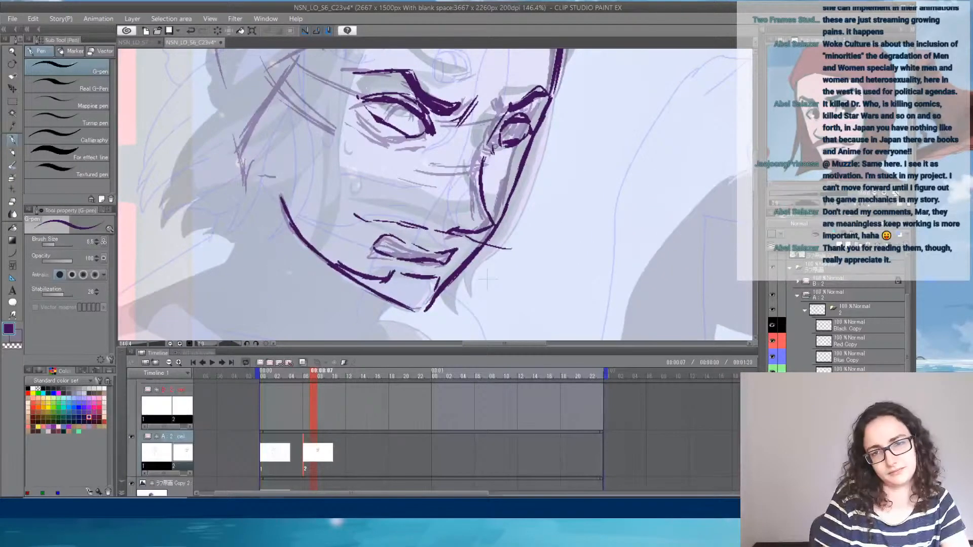
{"action": "mouse_move", "coordinate": [426, 134]}
{"action": "left_mouse_down"}
{"action": "mouse_move", "coordinate": [409, 138]}
{"action": "mouse_move", "coordinate": [377, 120]}
{"action": "mouse_move", "coordinate": [388, 127]}
{"action": "mouse_move", "coordinate": [383, 114]}
{"action": "mouse_move", "coordinate": [398, 116]}
{"action": "mouse_move", "coordinate": [448, 144]}
{"action": "mouse_move", "coordinate": [427, 155]}
{"action": "left_mouse_up"}
{"action": "key", "text": "e"}
{"action": "left_click", "coordinate": [12, 141]}
{"action": "left_click_drag", "start_coordinate": [479, 102], "coordinate": [464, 125]}
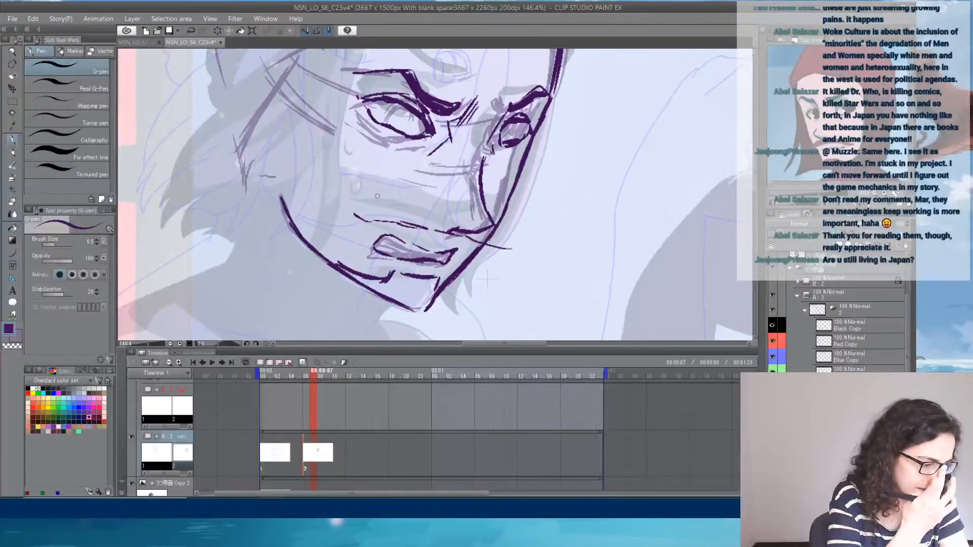
- Clean up the chin lines and redraw the tip of the chin so that both jaw contours join
{"action": "left_click_drag", "start_coordinate": [598, 231], "coordinate": [588, 163]}
{"action": "key", "text": "e"}
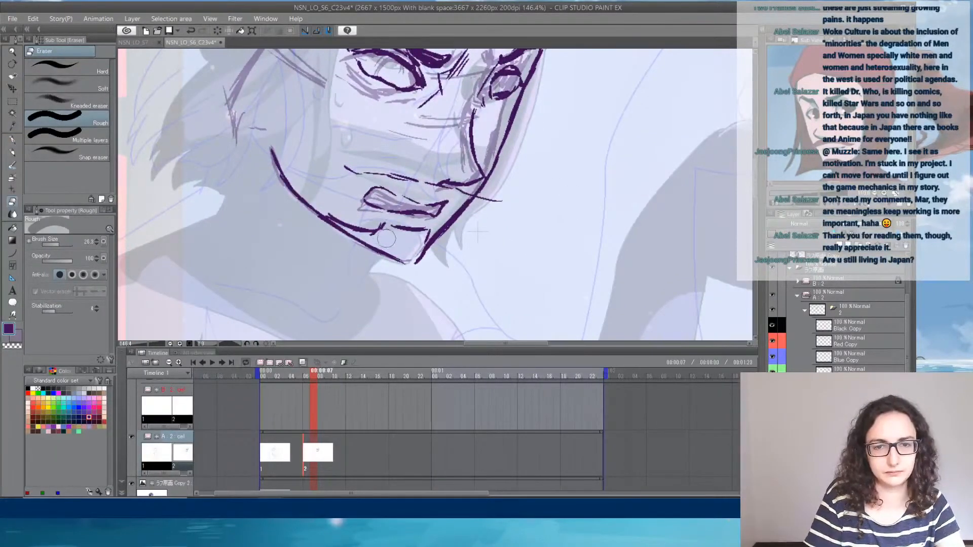
{"action": "left_click", "coordinate": [12, 140]}
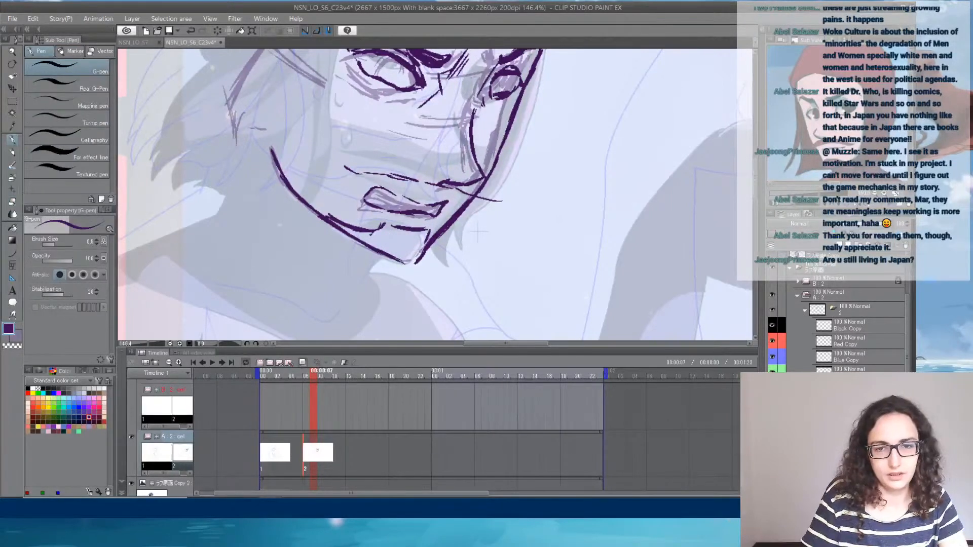
{"action": "mouse_move", "coordinate": [423, 254]}
{"action": "left_mouse_down"}
{"action": "mouse_move", "coordinate": [405, 262]}
{"action": "mouse_move", "coordinate": [415, 265]}
{"action": "left_mouse_up"}
{"action": "key", "text": "ctrl+z"}
{"action": "key", "text": "ctrl+z"}
{"action": "mouse_move", "coordinate": [516, 150]}
{"action": "left_mouse_down"}
{"action": "mouse_move", "coordinate": [424, 293]}
{"action": "mouse_move", "coordinate": [584, 165]}
{"action": "mouse_move", "coordinate": [494, 117]}
{"action": "left_mouse_up"}
{"action": "left_click_drag", "start_coordinate": [416, 227], "coordinate": [416, 202]}
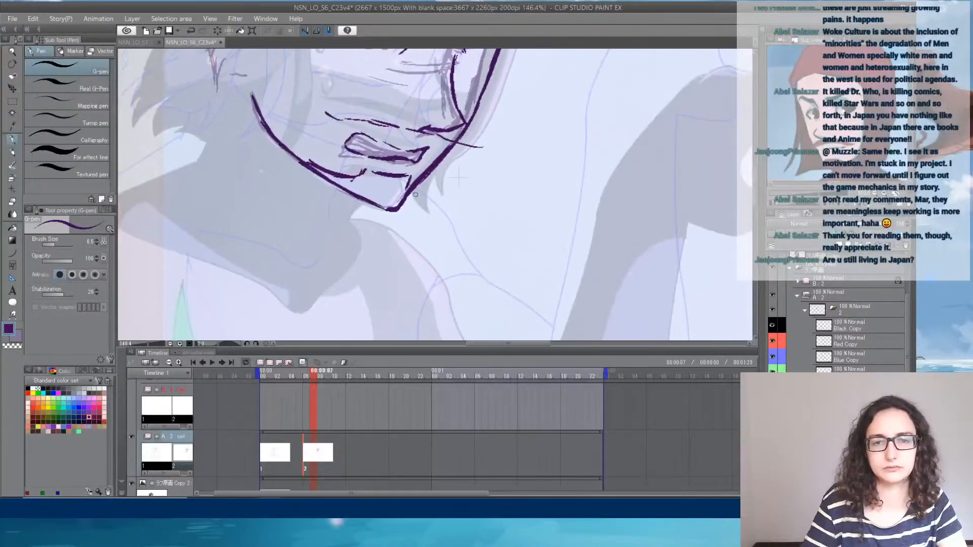
- Flip the ラフ原画 folder and its Copy 2 reference layer horizontally, and scrub the timeline to compare the two poses
{"action": "scroll", "coordinate": [416, 195], "scroll_direction": "down", "scroll_amount": 6}
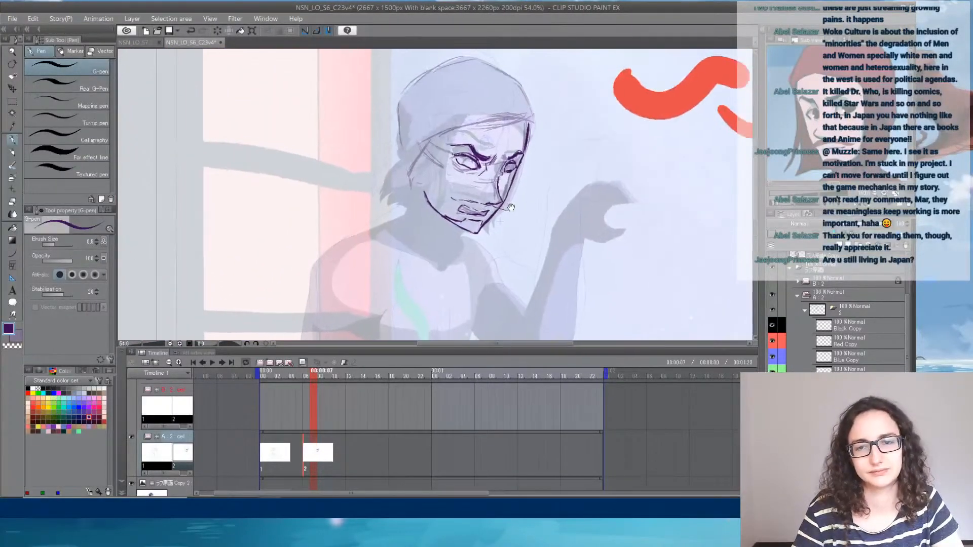
{"action": "left_click_drag", "start_coordinate": [511, 208], "coordinate": [475, 180]}
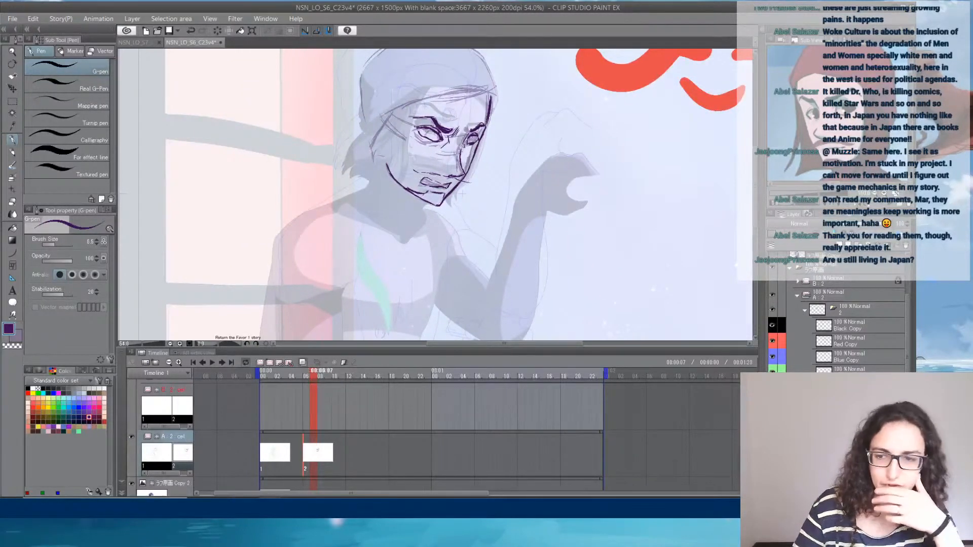
{"action": "left_click", "coordinate": [804, 311]}
{"action": "left_click", "coordinate": [788, 278]}
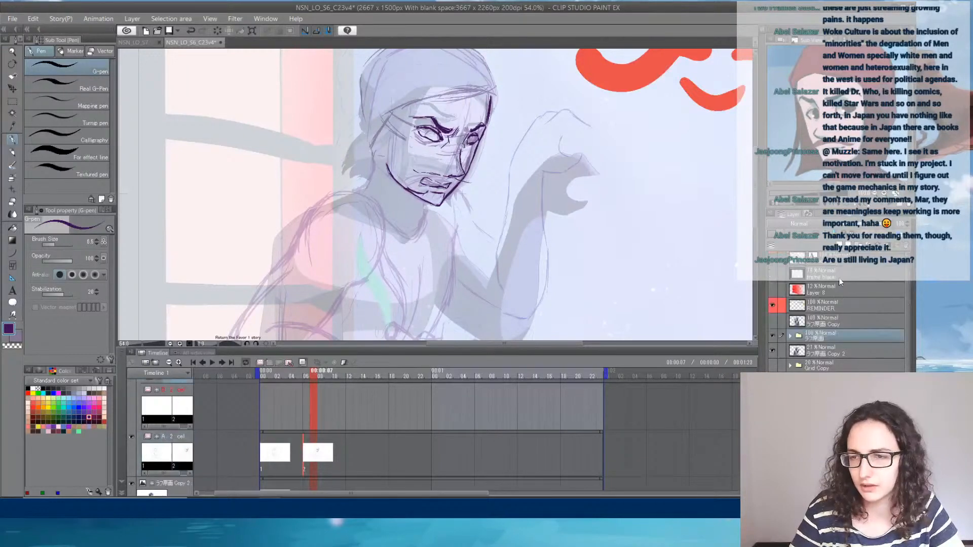
{"action": "left_click", "coordinate": [837, 351], "text": "ctrl"}
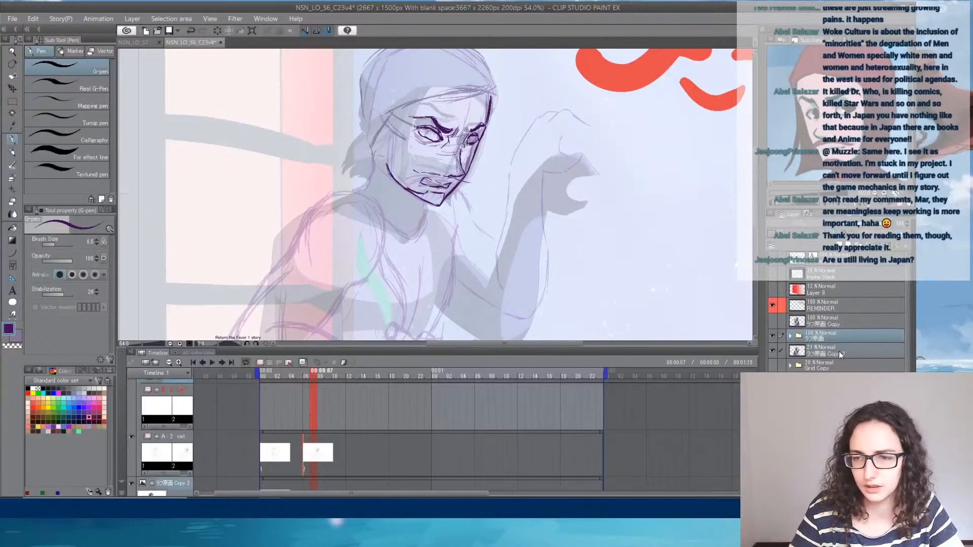
{"action": "left_click", "coordinate": [30, 18]}
{"action": "mouse_move", "coordinate": [100, 251]}
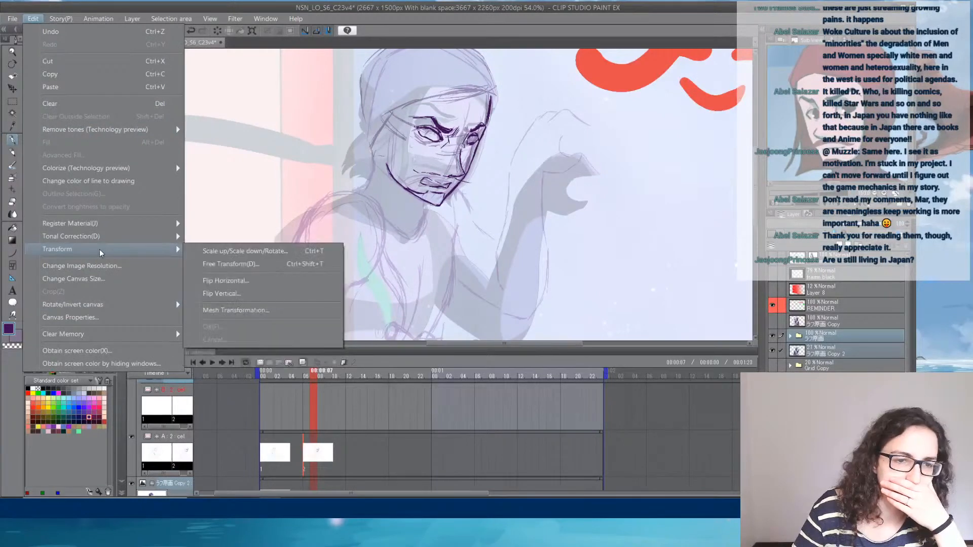
{"action": "left_click", "coordinate": [229, 281]}
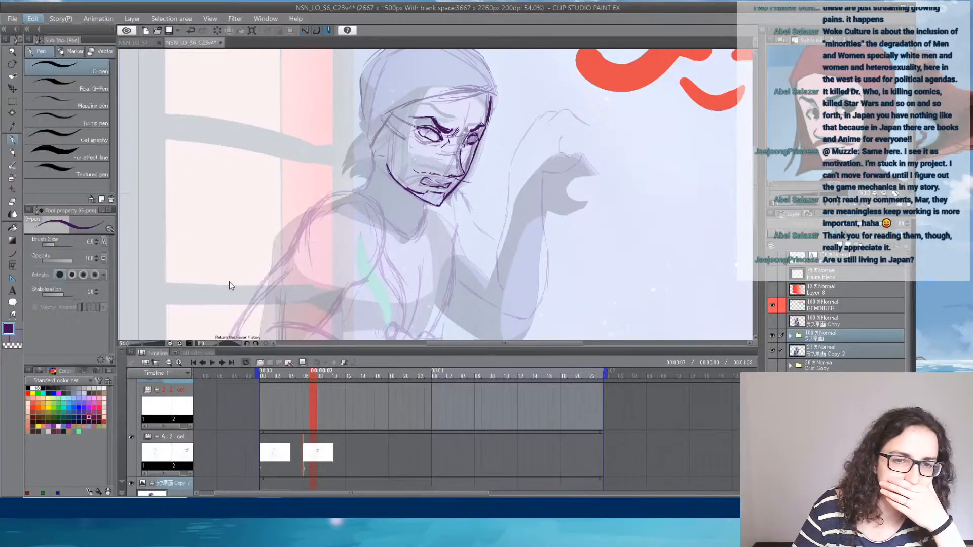
{"action": "left_click", "coordinate": [293, 378]}
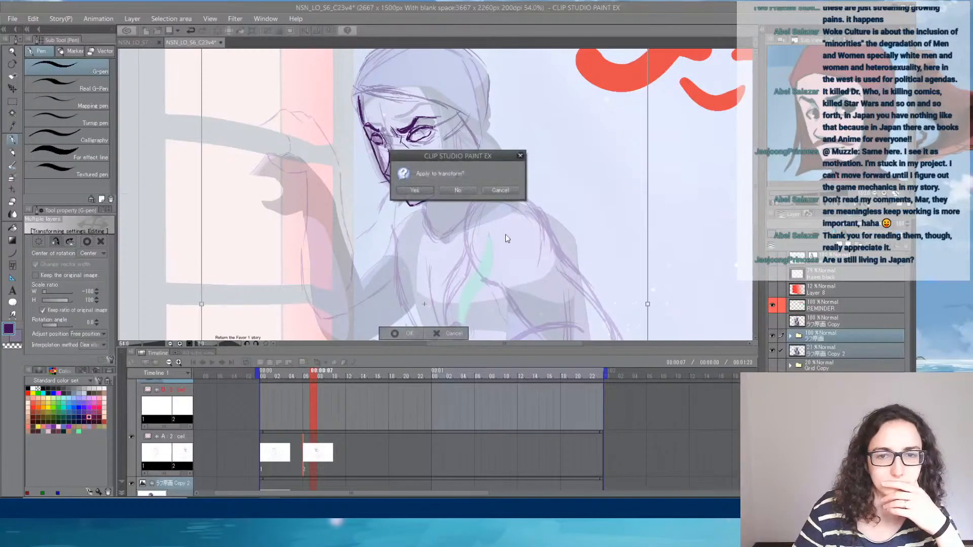
{"action": "left_click", "coordinate": [433, 191]}
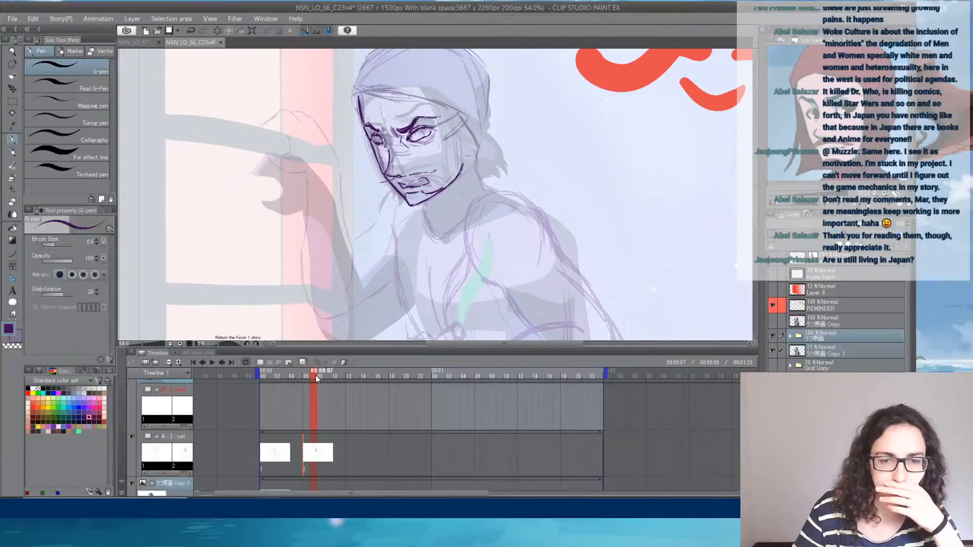
{"action": "left_click", "coordinate": [287, 378]}
{"action": "left_click_drag", "start_coordinate": [287, 378], "coordinate": [330, 381]}
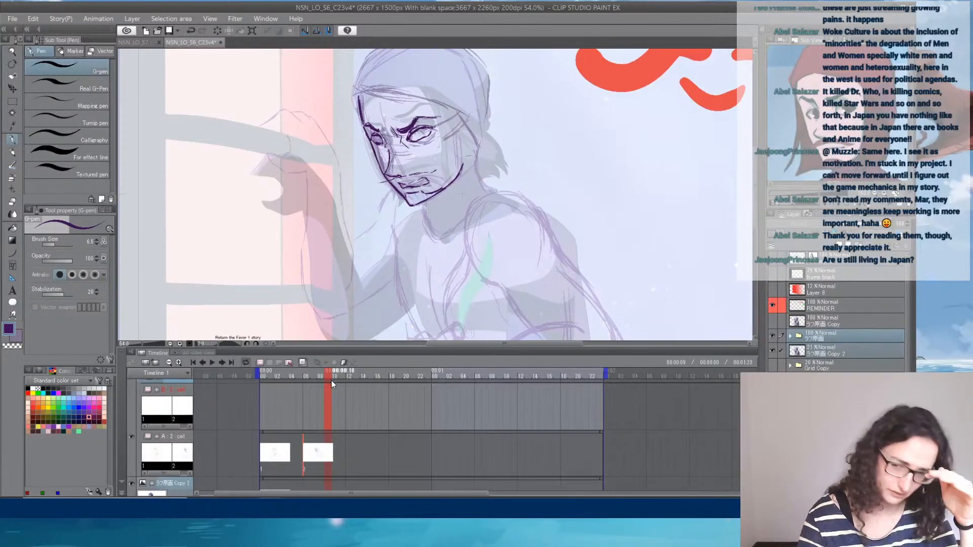
- Select Layer 11 in cel A's drawing 2 and hide the rough head sketch on Layer 10
{"action": "left_click", "coordinate": [789, 336]}
{"action": "left_click", "coordinate": [835, 378]}
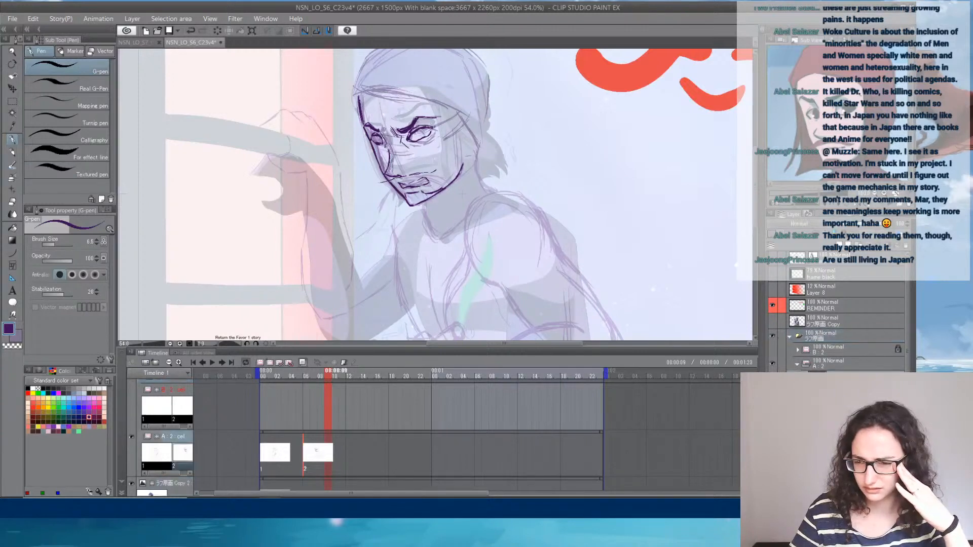
{"action": "left_click", "coordinate": [772, 363]}
{"action": "left_click", "coordinate": [772, 363]}
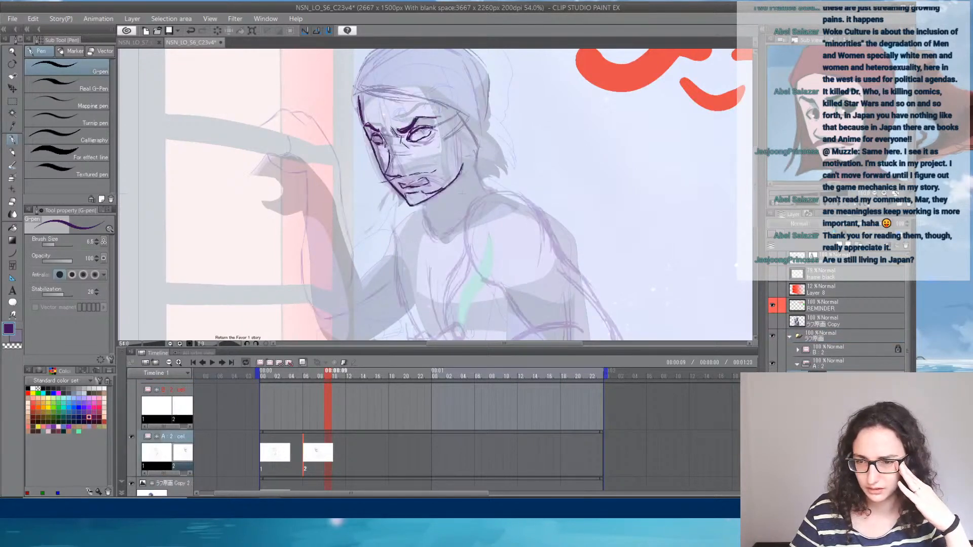
{"action": "scroll", "coordinate": [836, 314], "scroll_direction": "down", "scroll_amount": 5}
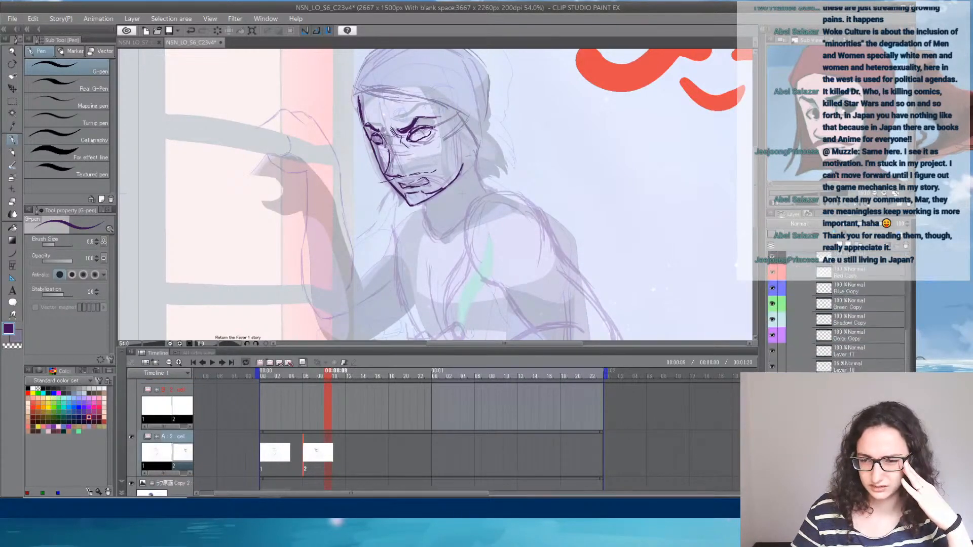
{"action": "left_click", "coordinate": [852, 355]}
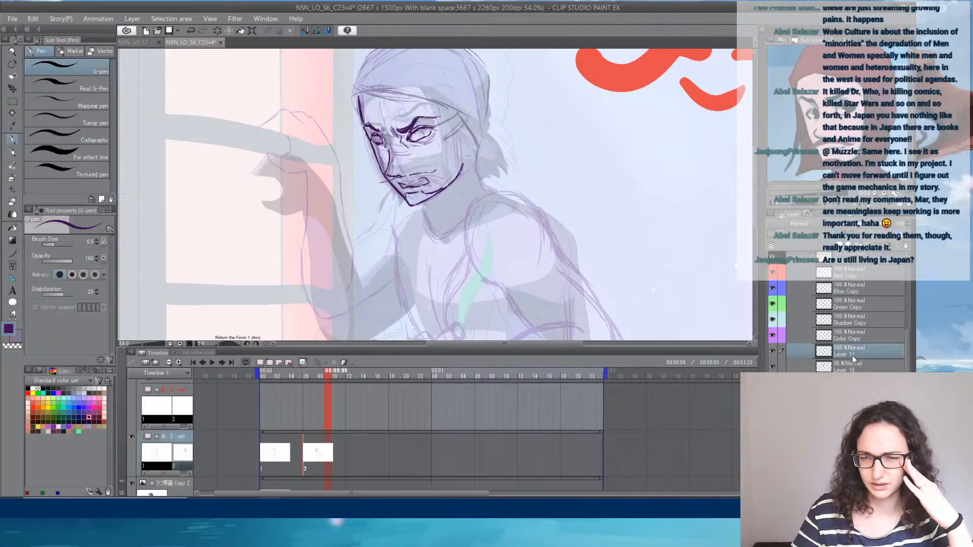
{"action": "left_click", "coordinate": [772, 369]}
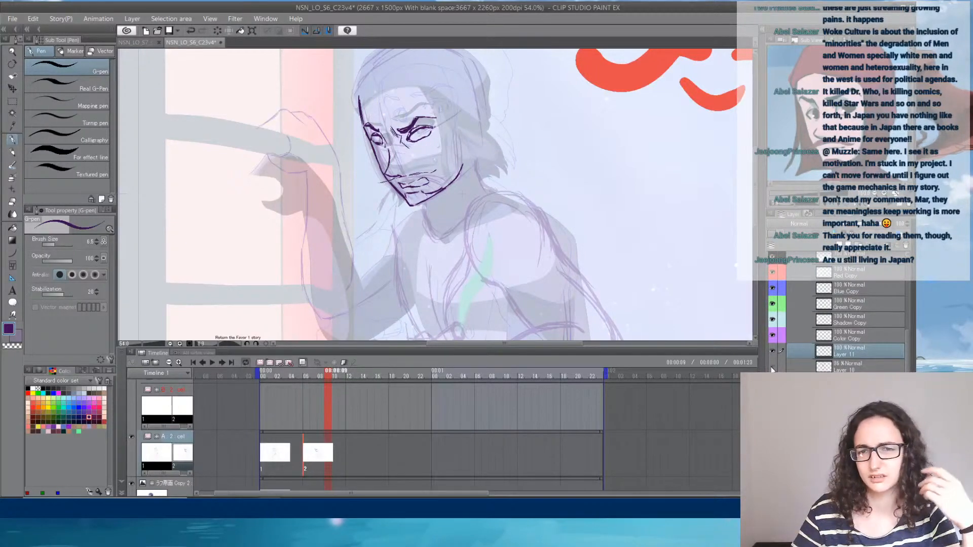
{"action": "left_click", "coordinate": [772, 368]}
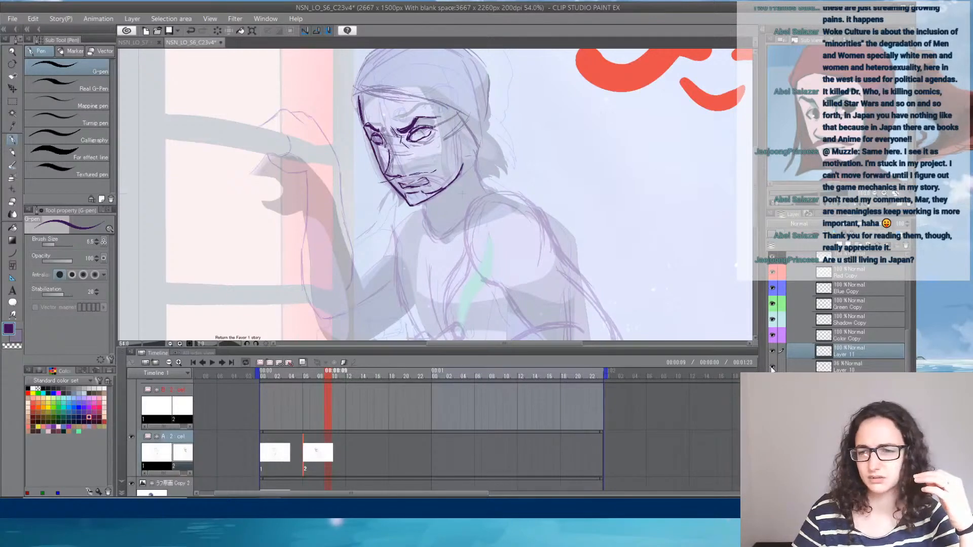
{"action": "left_click", "coordinate": [772, 369]}
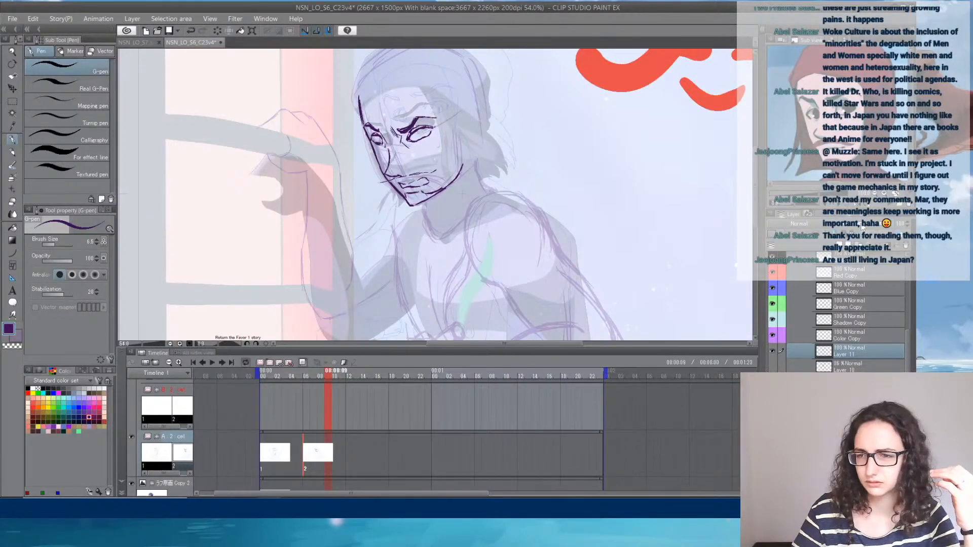
- Lower the opacity of the Layer 11 face sketch and add a new raster layer above it
{"action": "left_click", "coordinate": [861, 223]}
{"action": "left_click", "coordinate": [820, 246]}
{"action": "scroll", "coordinate": [339, 106], "scroll_direction": "up", "scroll_amount": 5}
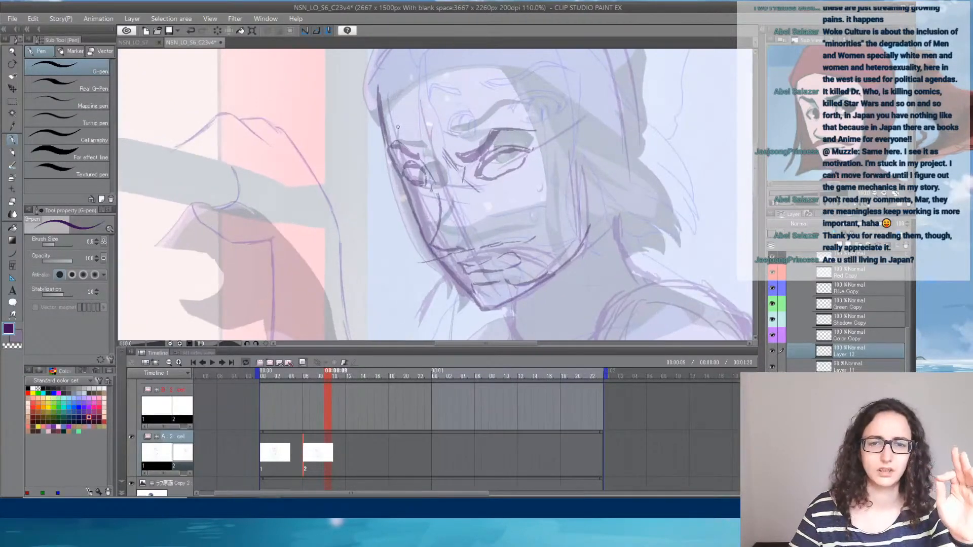
{"action": "left_click_drag", "start_coordinate": [465, 151], "coordinate": [439, 107]}
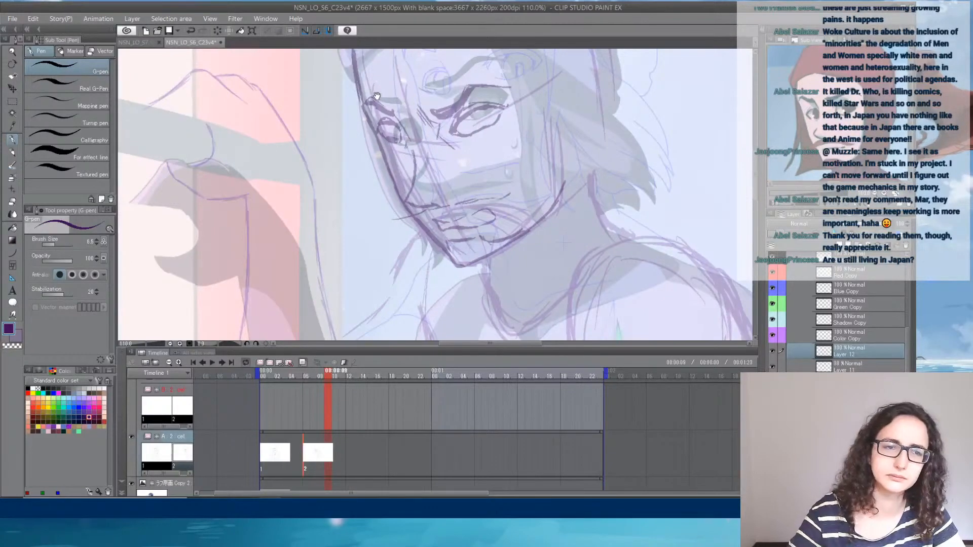
{"action": "left_click_drag", "start_coordinate": [377, 96], "coordinate": [371, 120]}
{"action": "left_click_drag", "start_coordinate": [347, 76], "coordinate": [359, 130]}
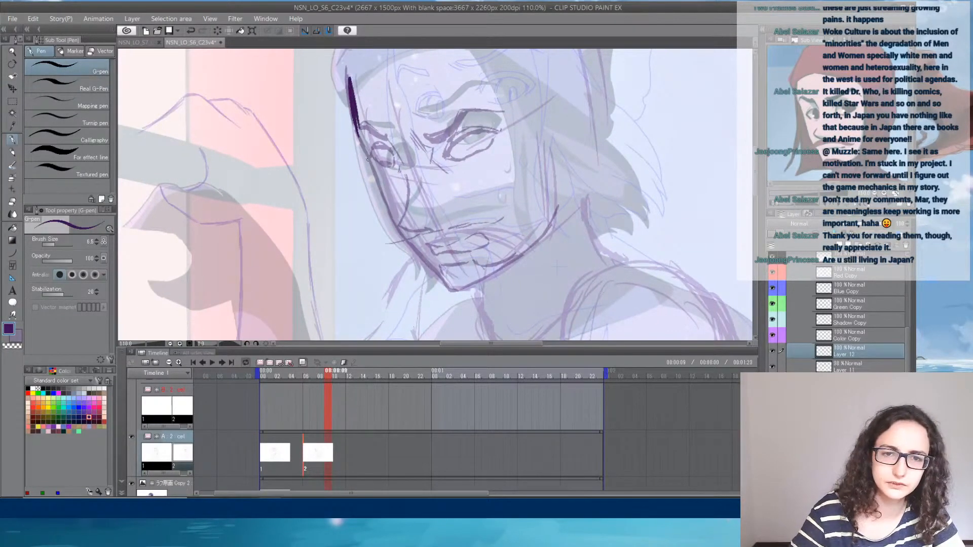
{"action": "key", "text": "ctrl+z"}
{"action": "key", "text": "ctrl+z"}
- Set the G-pen's brush size to 4 and trace the far contour of the face from forehead to chin
{"action": "left_click", "coordinate": [91, 242]}
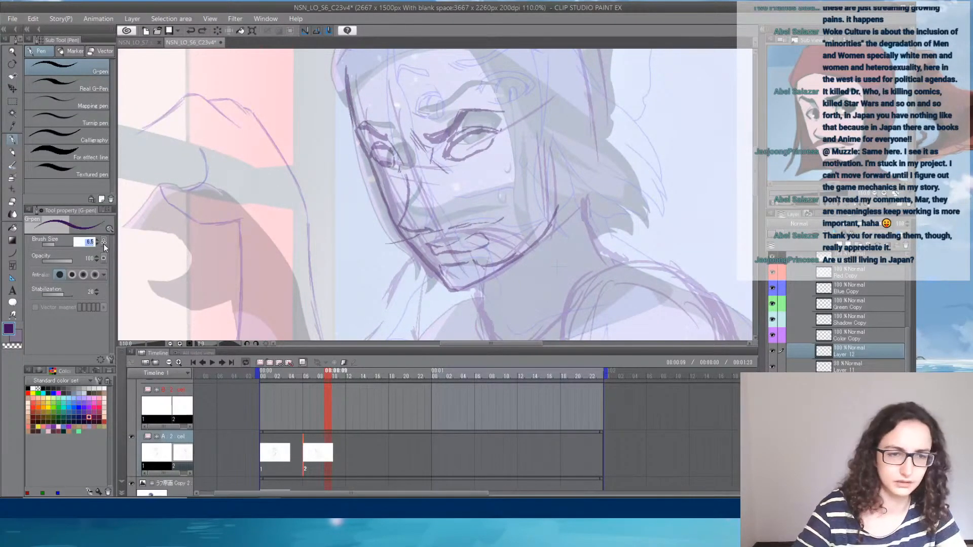
{"action": "type", "text": "4"}
{"action": "key", "text": "Return"}
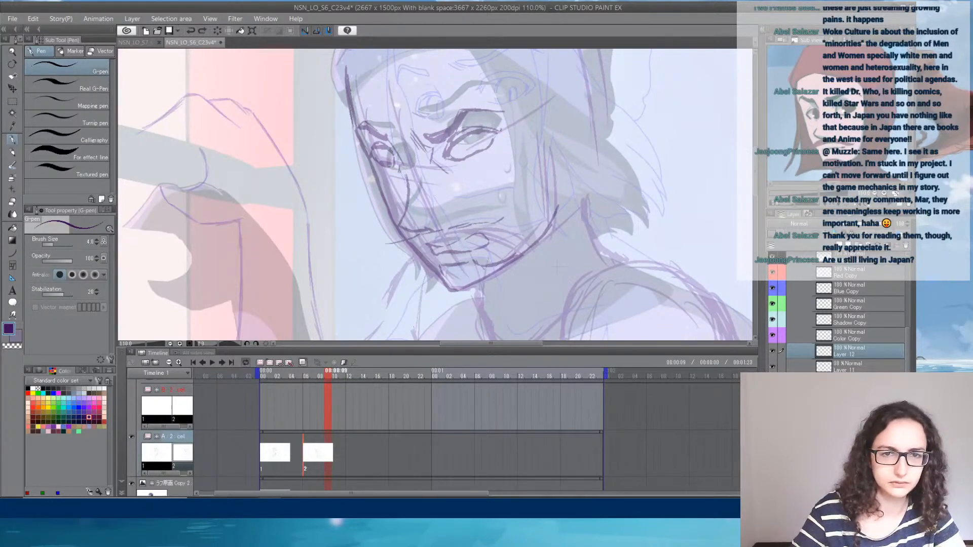
{"action": "mouse_move", "coordinate": [347, 67]}
{"action": "left_mouse_down"}
{"action": "mouse_move", "coordinate": [357, 130]}
{"action": "mouse_move", "coordinate": [400, 228]}
{"action": "mouse_move", "coordinate": [438, 274]}
{"action": "left_mouse_up"}
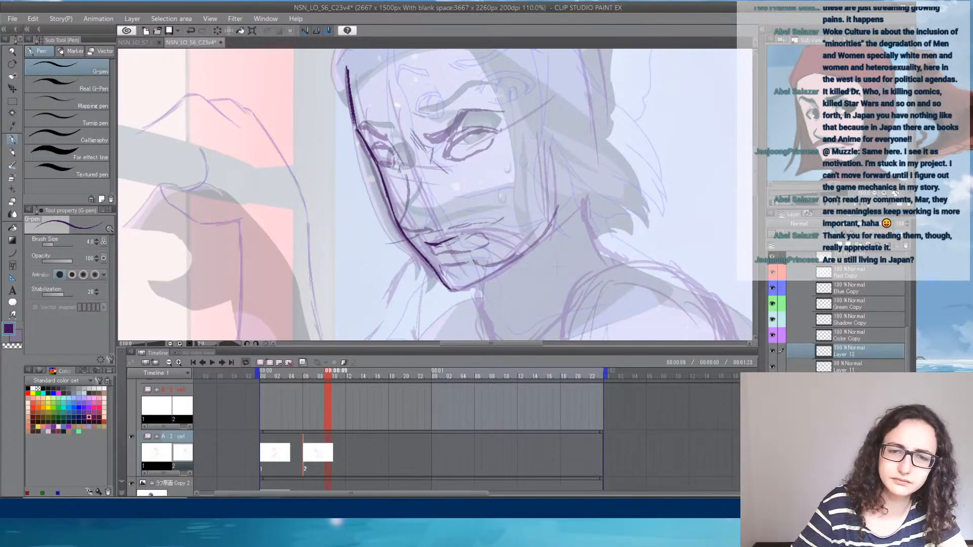
- Redraw the lips, both eye outlines and the nose line over the faded face sketch
{"action": "mouse_move", "coordinate": [452, 238]}
{"action": "left_mouse_down"}
{"action": "mouse_move", "coordinate": [476, 233]}
{"action": "mouse_move", "coordinate": [482, 245]}
{"action": "left_mouse_up"}
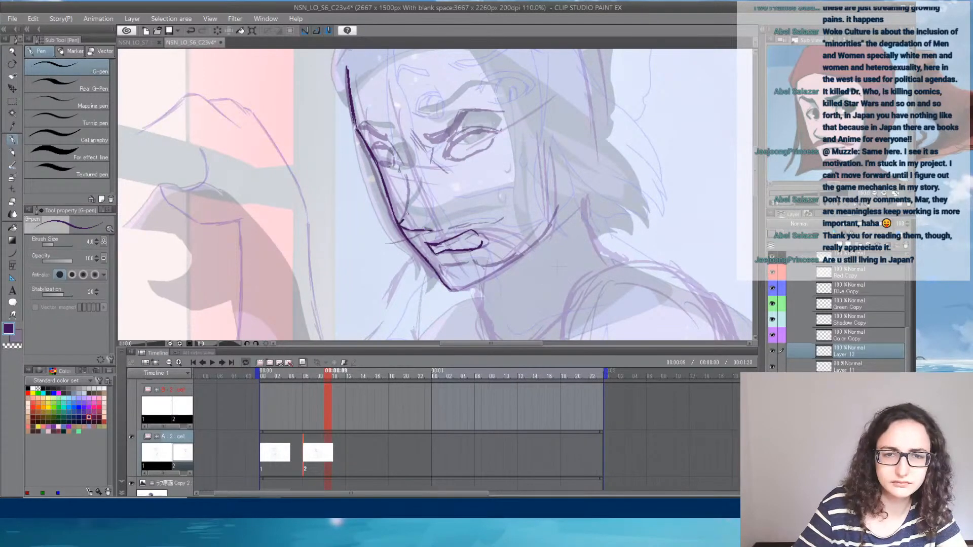
{"action": "left_click_drag", "start_coordinate": [387, 135], "coordinate": [403, 159]}
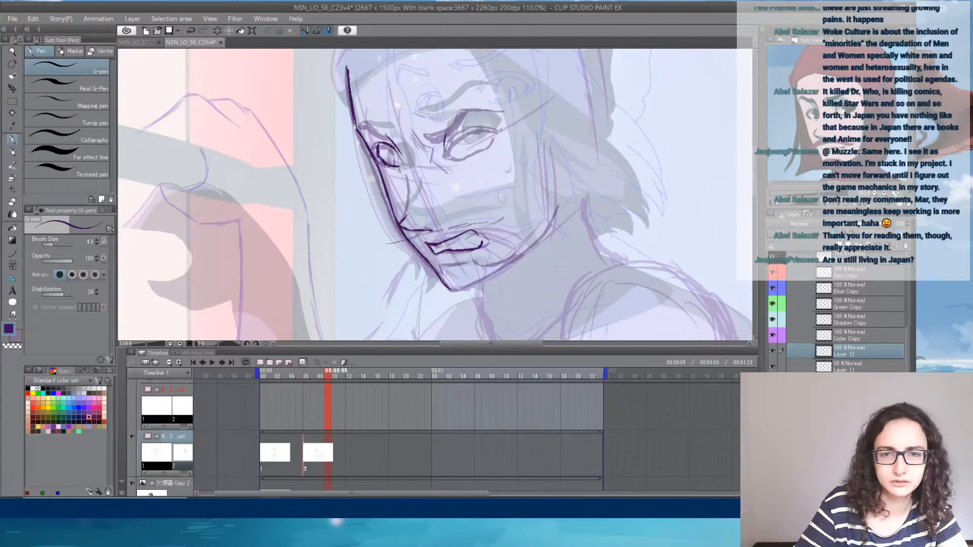
{"action": "mouse_move", "coordinate": [476, 123]}
{"action": "left_mouse_down"}
{"action": "mouse_move", "coordinate": [493, 134]}
{"action": "mouse_move", "coordinate": [471, 155]}
{"action": "left_mouse_up"}
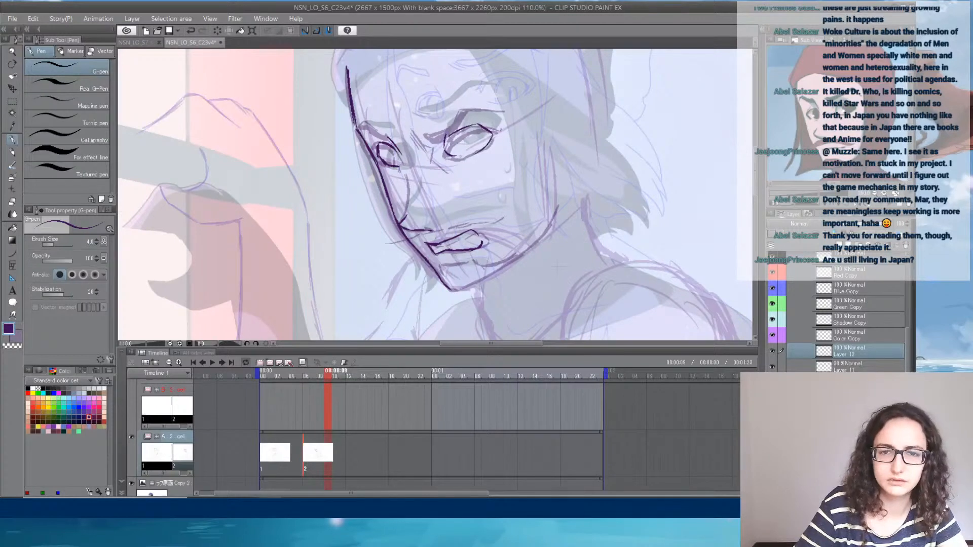
{"action": "left_click_drag", "start_coordinate": [406, 170], "coordinate": [404, 202]}
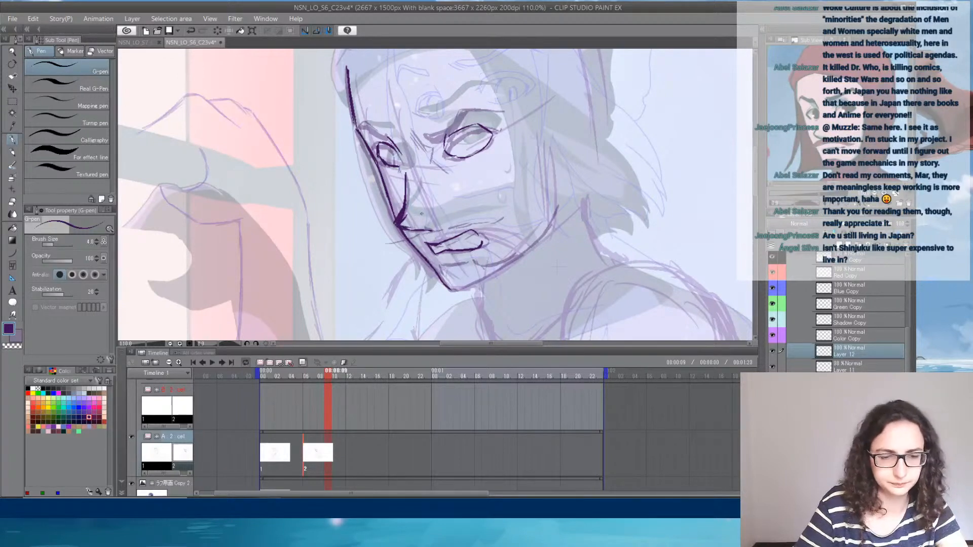
- Redraw the frowning eyebrows with heavier G-pen strokes and reinforce the outline of the near eye
{"action": "key", "text": "e"}
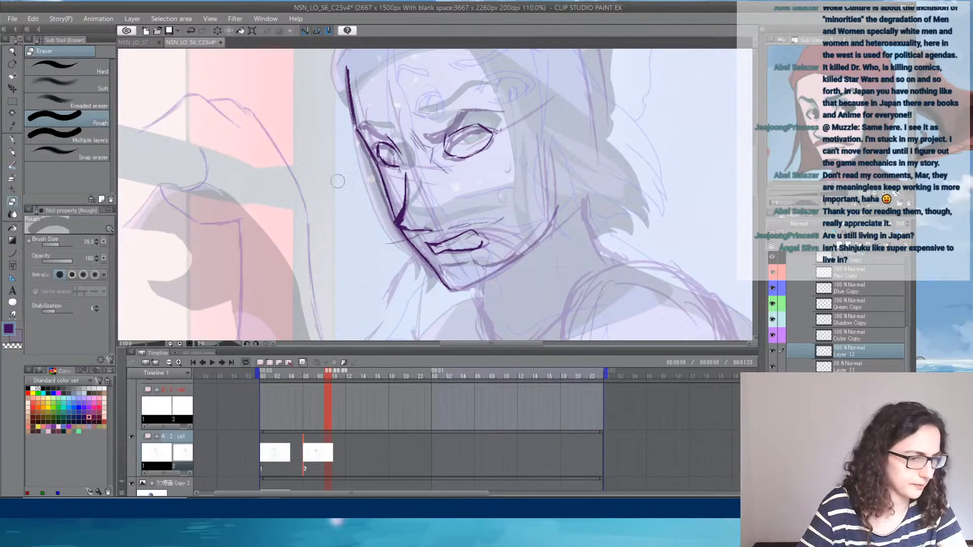
{"action": "left_click", "coordinate": [14, 142]}
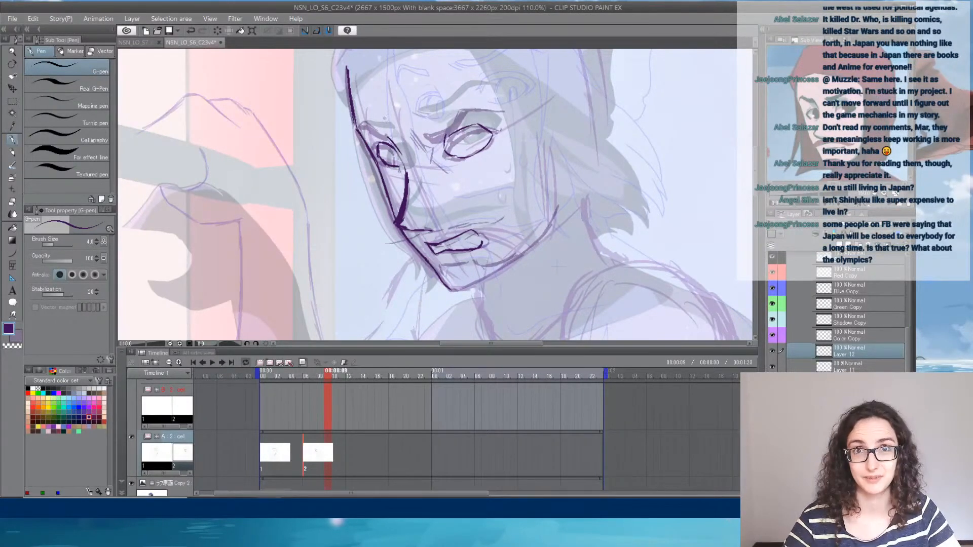
{"action": "mouse_move", "coordinate": [381, 123]}
{"action": "left_mouse_down"}
{"action": "mouse_move", "coordinate": [394, 143]}
{"action": "mouse_move", "coordinate": [361, 120]}
{"action": "mouse_move", "coordinate": [382, 133]}
{"action": "left_mouse_up"}
{"action": "left_click_drag", "start_coordinate": [371, 129], "coordinate": [433, 138]}
{"action": "mouse_move", "coordinate": [417, 127]}
{"action": "left_mouse_down"}
{"action": "mouse_move", "coordinate": [440, 131]}
{"action": "mouse_move", "coordinate": [462, 105]}
{"action": "left_mouse_up"}
{"action": "left_click_drag", "start_coordinate": [461, 106], "coordinate": [467, 97]}
{"action": "mouse_move", "coordinate": [466, 98]}
{"action": "left_mouse_down"}
{"action": "mouse_move", "coordinate": [501, 105]}
{"action": "mouse_move", "coordinate": [480, 103]}
{"action": "left_mouse_up"}
{"action": "left_click_drag", "start_coordinate": [474, 99], "coordinate": [458, 121]}
{"action": "mouse_move", "coordinate": [469, 107]}
{"action": "left_mouse_down"}
{"action": "mouse_move", "coordinate": [449, 131]}
{"action": "mouse_move", "coordinate": [457, 128]}
{"action": "left_mouse_up"}
{"action": "mouse_move", "coordinate": [453, 127]}
{"action": "left_mouse_down"}
{"action": "mouse_move", "coordinate": [468, 109]}
{"action": "mouse_move", "coordinate": [440, 150]}
{"action": "mouse_move", "coordinate": [491, 129]}
{"action": "left_mouse_up"}
{"action": "left_click_drag", "start_coordinate": [446, 156], "coordinate": [478, 154]}
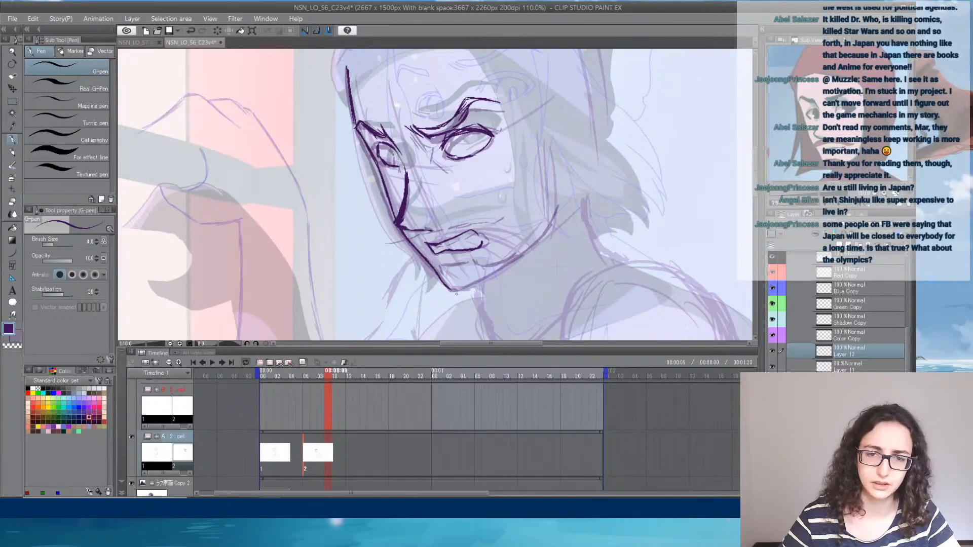
- Trace the near jaw line from the chin up toward the ear, and toggle the new layer's visibility to compare it with the sketch
{"action": "mouse_move", "coordinate": [448, 291]}
{"action": "left_mouse_down"}
{"action": "mouse_move", "coordinate": [479, 284]}
{"action": "mouse_move", "coordinate": [566, 213]}
{"action": "left_mouse_up"}
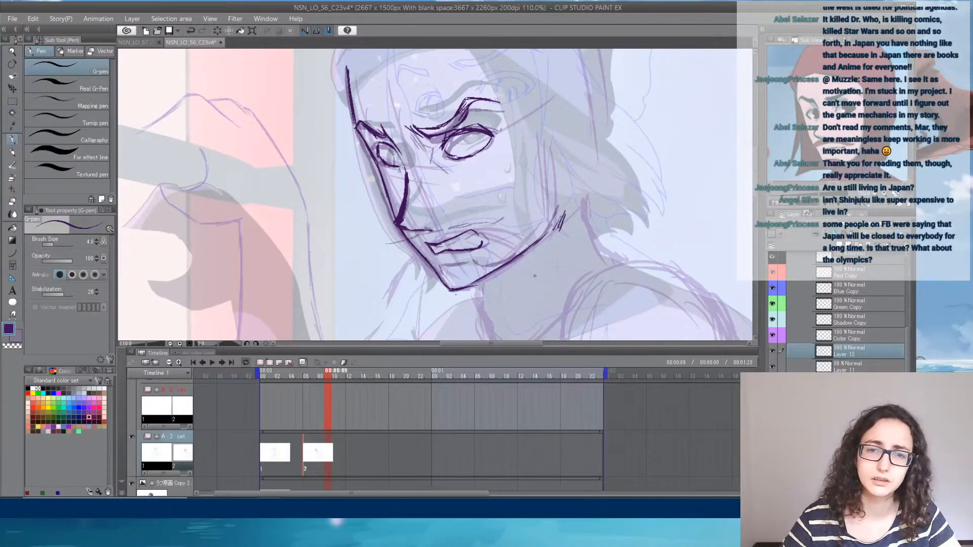
{"action": "left_click", "coordinate": [773, 350]}
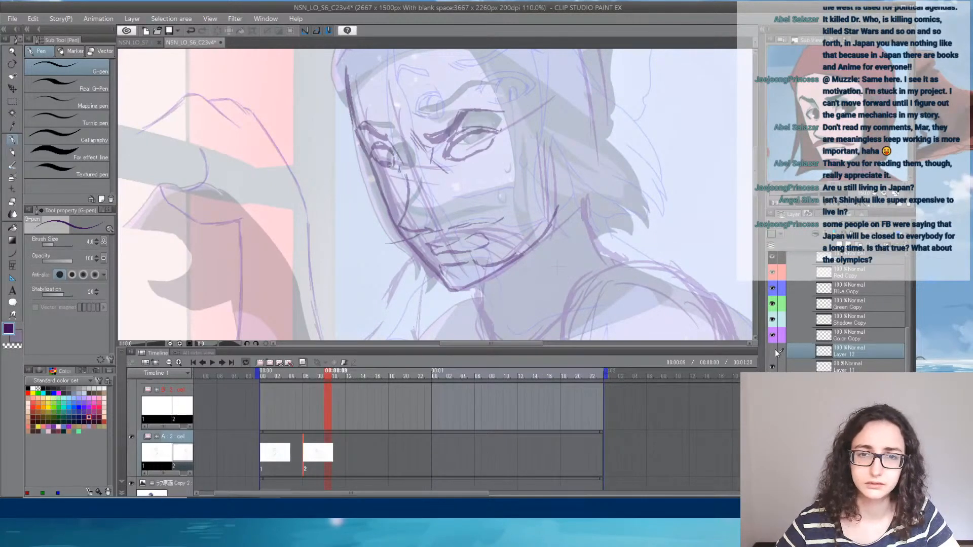
{"action": "left_click", "coordinate": [775, 348]}
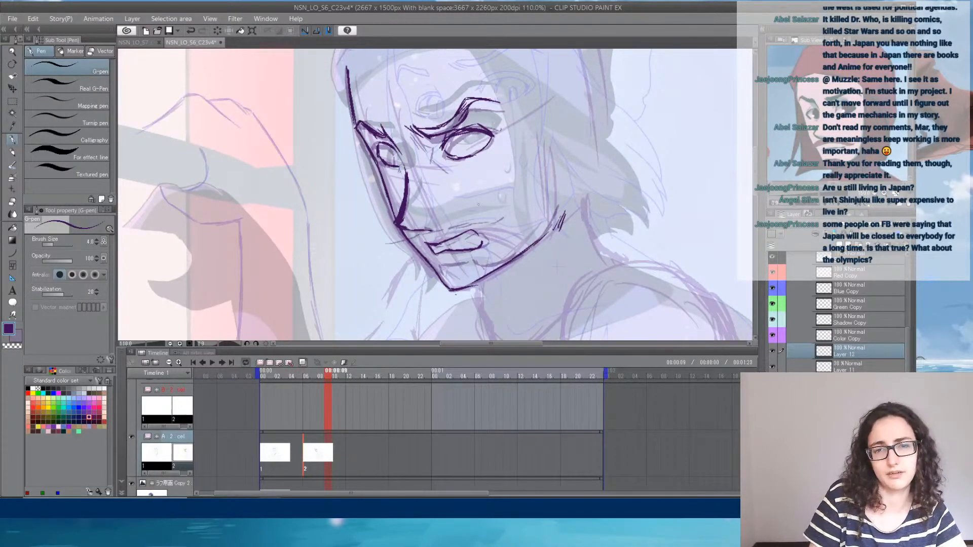
- Draw the thick dark line above the mouth, from the far cheek past the nose base across the near cheek
{"action": "left_click_drag", "start_coordinate": [423, 230], "coordinate": [527, 222]}
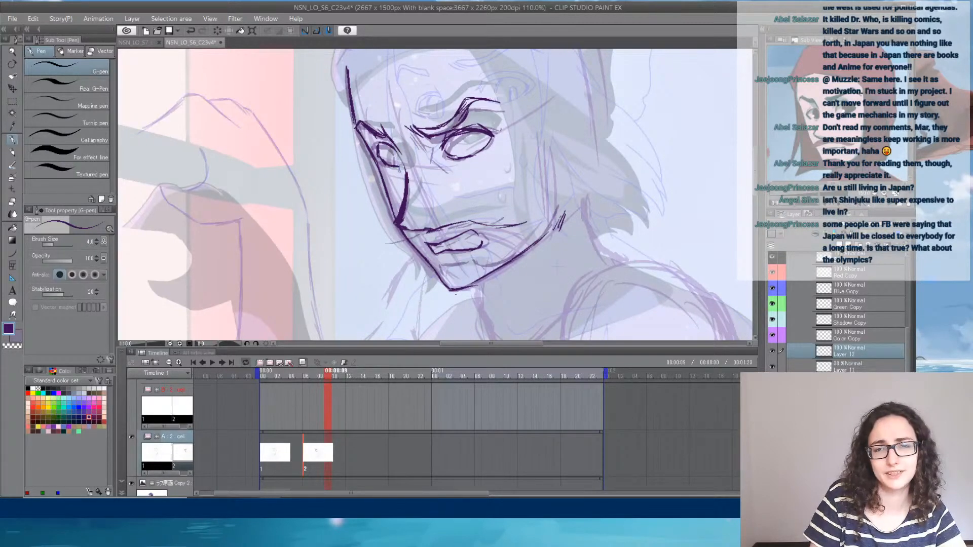
{"action": "left_click_drag", "start_coordinate": [431, 233], "coordinate": [525, 222]}
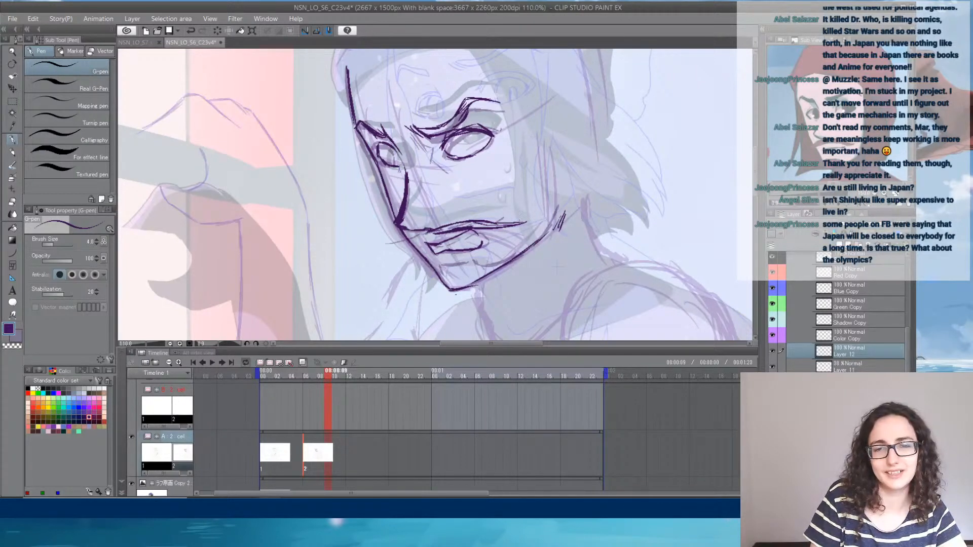
{"action": "mouse_move", "coordinate": [408, 238]}
{"action": "left_mouse_down"}
{"action": "mouse_move", "coordinate": [421, 230]}
{"action": "mouse_move", "coordinate": [410, 235]}
{"action": "left_mouse_up"}
{"action": "left_click_drag", "start_coordinate": [394, 243], "coordinate": [429, 234]}
{"action": "left_click_drag", "start_coordinate": [415, 241], "coordinate": [441, 233]}
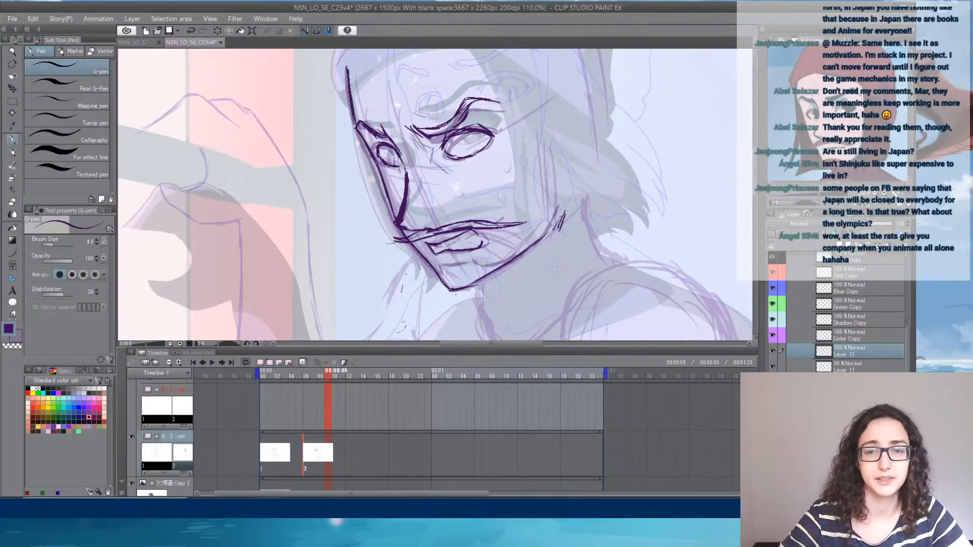
- Reinforce the upper end of the near jaw line below the ear
{"action": "left_click_drag", "start_coordinate": [542, 240], "coordinate": [556, 223]}
{"action": "mouse_move", "coordinate": [549, 231]}
{"action": "left_mouse_down"}
{"action": "mouse_move", "coordinate": [559, 210]}
{"action": "mouse_move", "coordinate": [556, 244]}
{"action": "mouse_move", "coordinate": [556, 215]}
{"action": "left_mouse_up"}
{"action": "key", "text": "e"}
{"action": "left_click", "coordinate": [12, 140]}
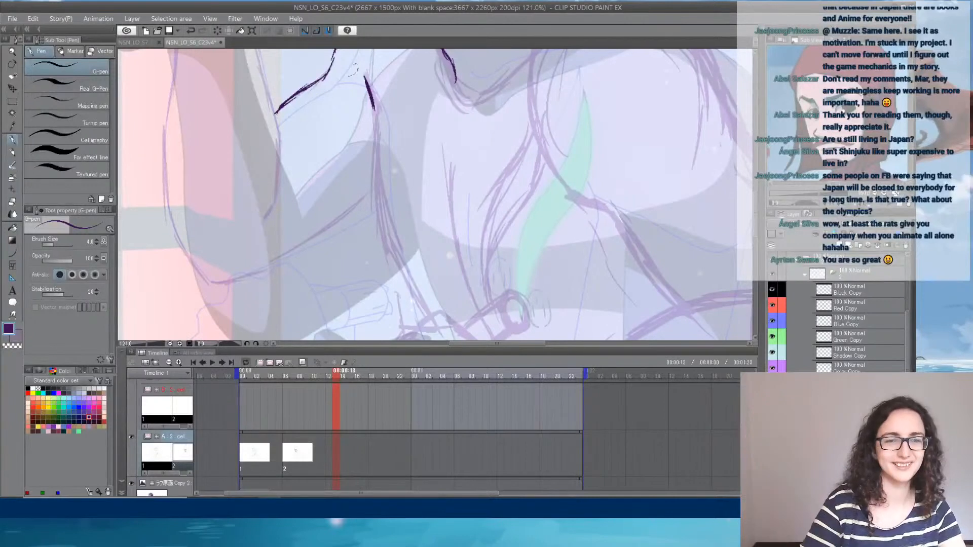
- Go to drawing 2 on the timeline and trace the underside of the raised arm from the elbow to the torso
{"action": "left_click", "coordinate": [13, 152]}
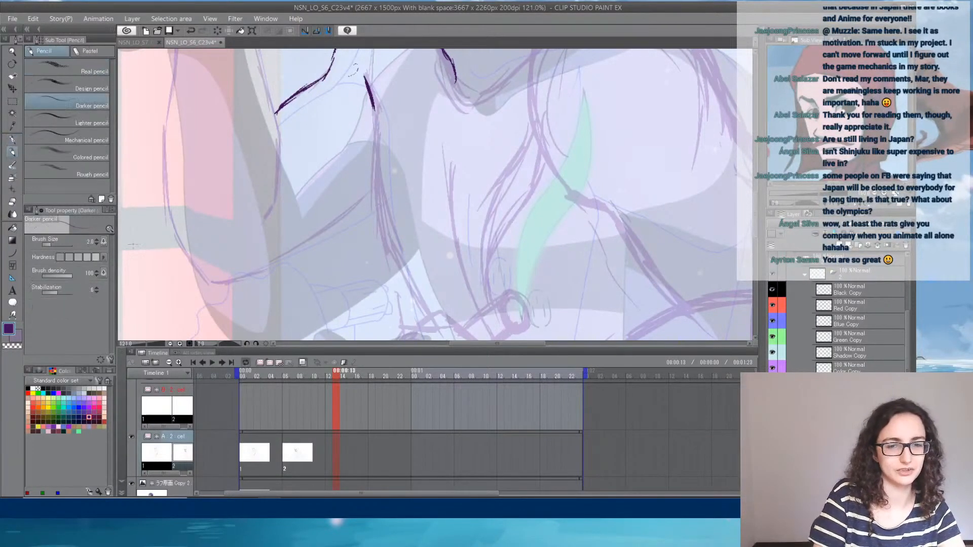
{"action": "left_click", "coordinate": [285, 459]}
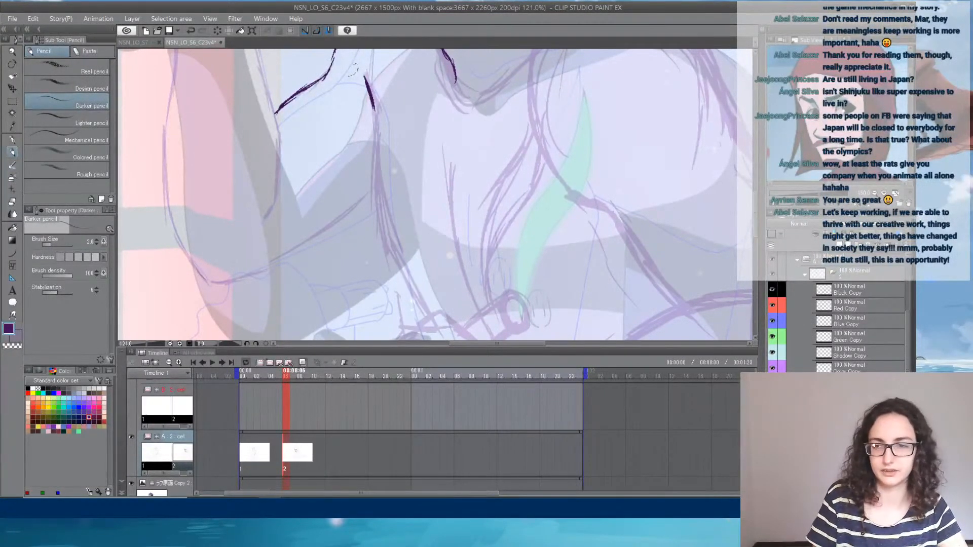
{"action": "key", "text": "ctrl+z"}
{"action": "key", "text": "ctrl+y"}
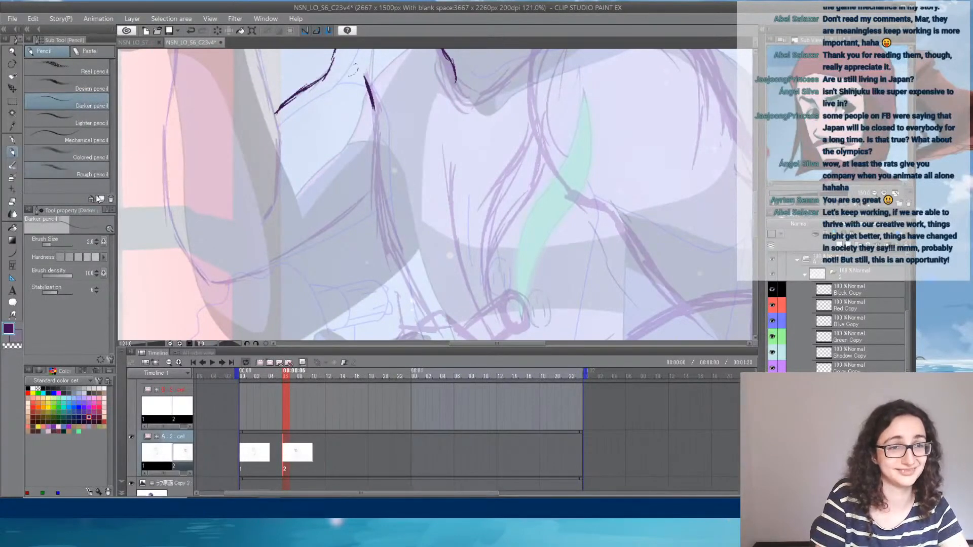
{"action": "key", "text": "p"}
{"action": "mouse_move", "coordinate": [199, 275]}
{"action": "left_mouse_down"}
{"action": "mouse_move", "coordinate": [230, 282]}
{"action": "mouse_move", "coordinate": [287, 255]}
{"action": "left_mouse_up"}
{"action": "left_click_drag", "start_coordinate": [372, 197], "coordinate": [260, 269]}
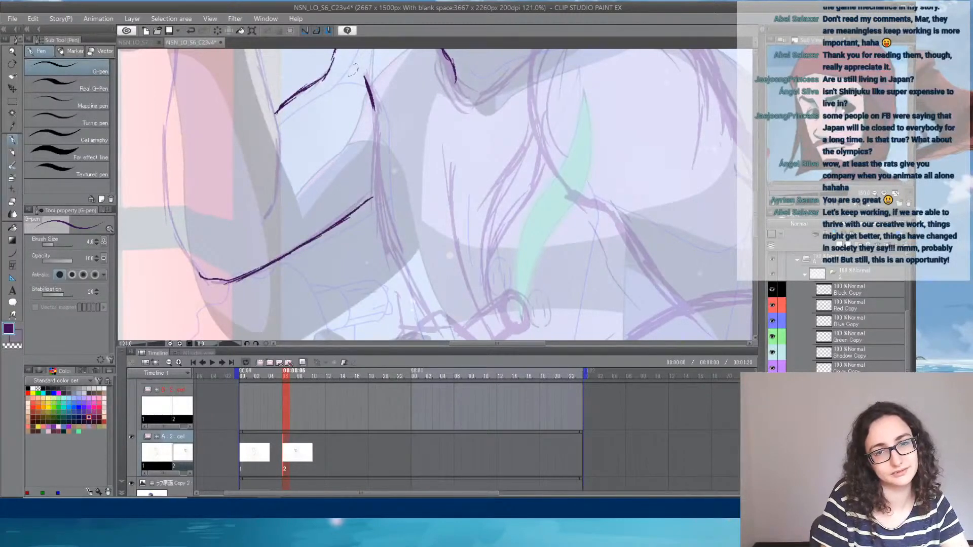
{"action": "left_click_drag", "start_coordinate": [373, 193], "coordinate": [295, 248]}
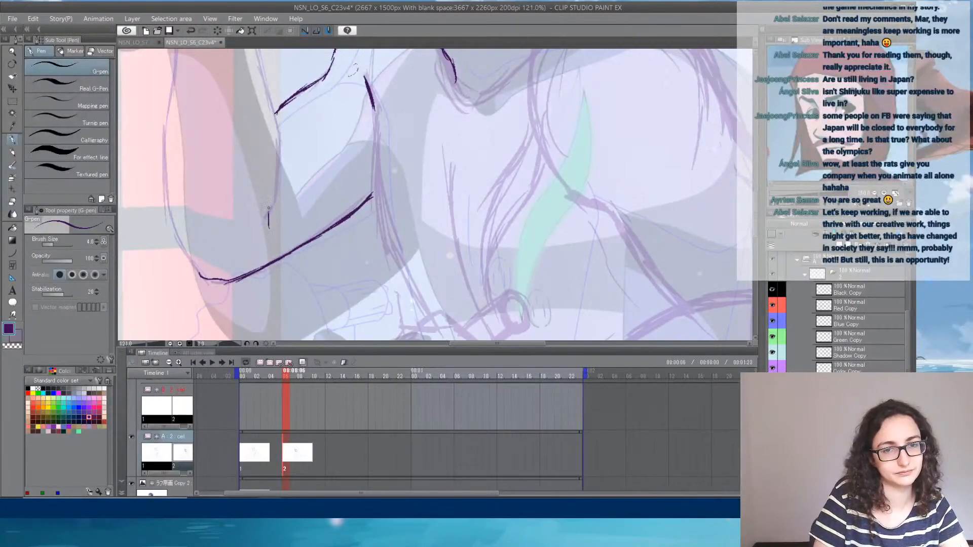
- Trace the inner contour of the raised arm from the elbow crease up along the forearm
{"action": "left_click_drag", "start_coordinate": [271, 203], "coordinate": [265, 225]}
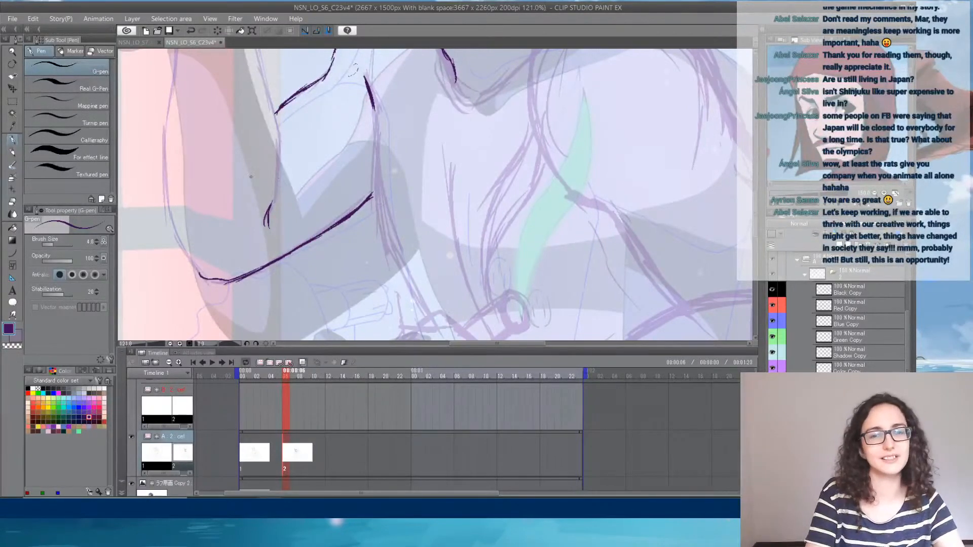
{"action": "left_click_drag", "start_coordinate": [278, 123], "coordinate": [270, 205]}
{"action": "scroll", "coordinate": [228, 163], "scroll_direction": "up", "scroll_amount": 3}
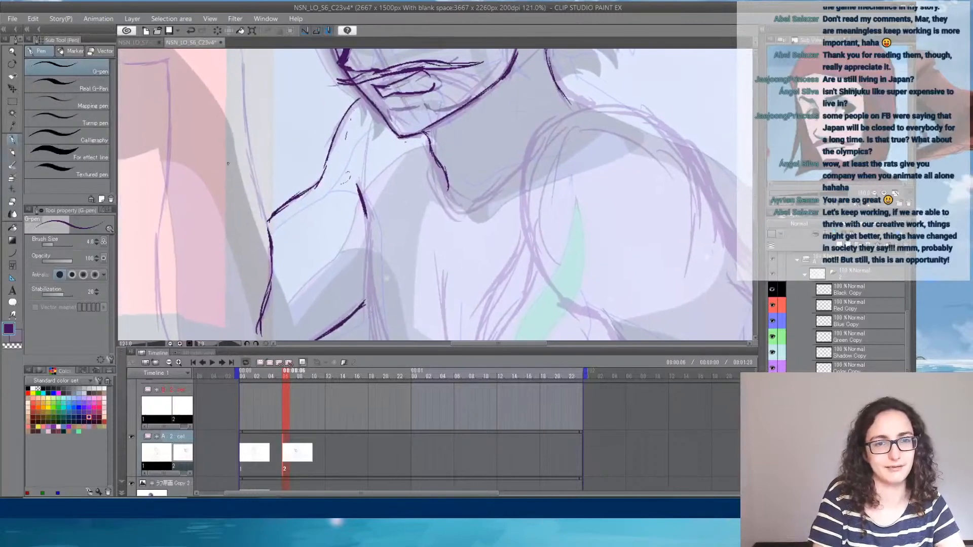
{"action": "left_click_drag", "start_coordinate": [242, 84], "coordinate": [248, 128]}
{"action": "key", "text": "ctrl+z"}
{"action": "left_click_drag", "start_coordinate": [244, 71], "coordinate": [254, 168]}
{"action": "left_click_drag", "start_coordinate": [247, 127], "coordinate": [269, 242]}
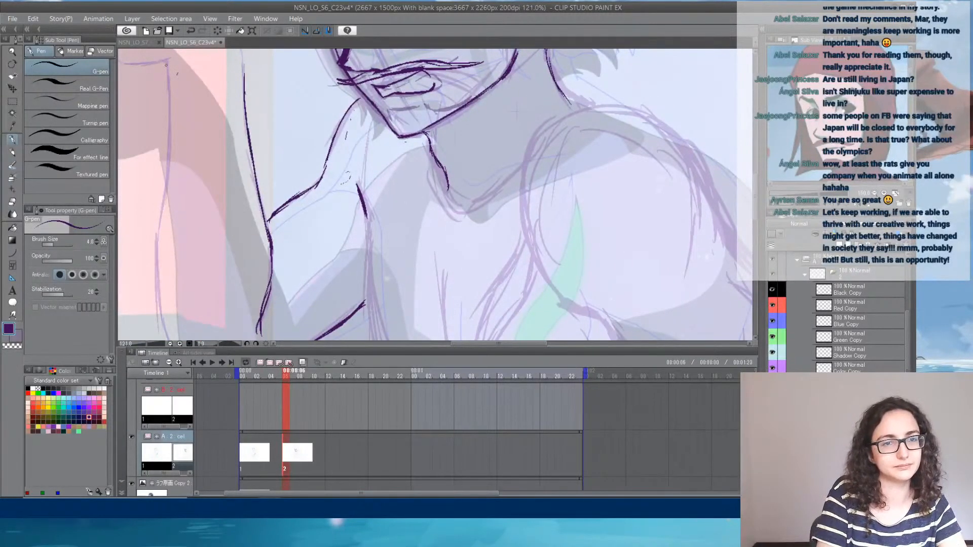
- Trace the raised arm's outer contour down to the elbow and extend the inner forearm line up toward the wrist
{"action": "mouse_move", "coordinate": [166, 64]}
{"action": "left_mouse_down"}
{"action": "mouse_move", "coordinate": [171, 144]}
{"action": "mouse_move", "coordinate": [158, 248]}
{"action": "mouse_move", "coordinate": [180, 184]}
{"action": "left_mouse_up"}
{"action": "mouse_move", "coordinate": [163, 144]}
{"action": "left_mouse_down"}
{"action": "mouse_move", "coordinate": [167, 239]}
{"action": "mouse_move", "coordinate": [189, 262]}
{"action": "left_mouse_up"}
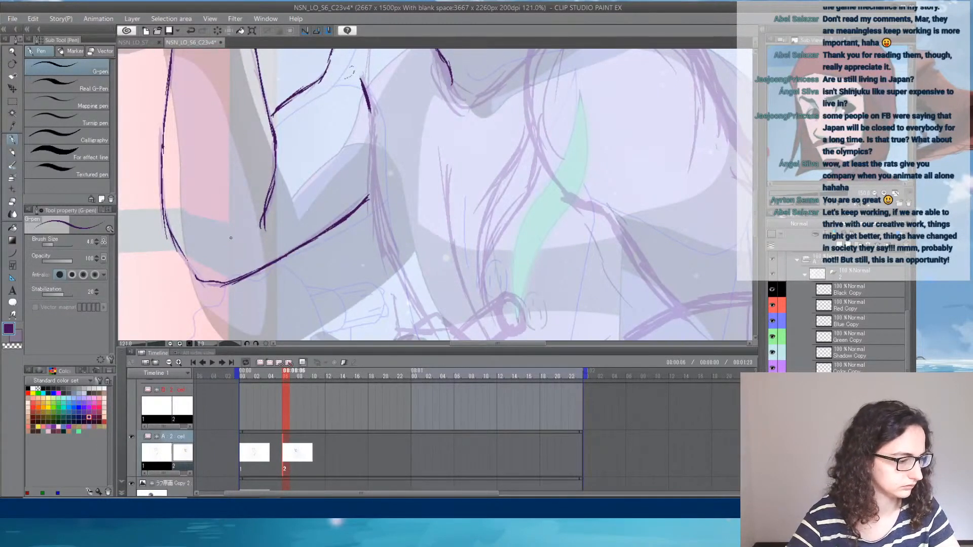
{"action": "left_click_drag", "start_coordinate": [380, 184], "coordinate": [340, 301]}
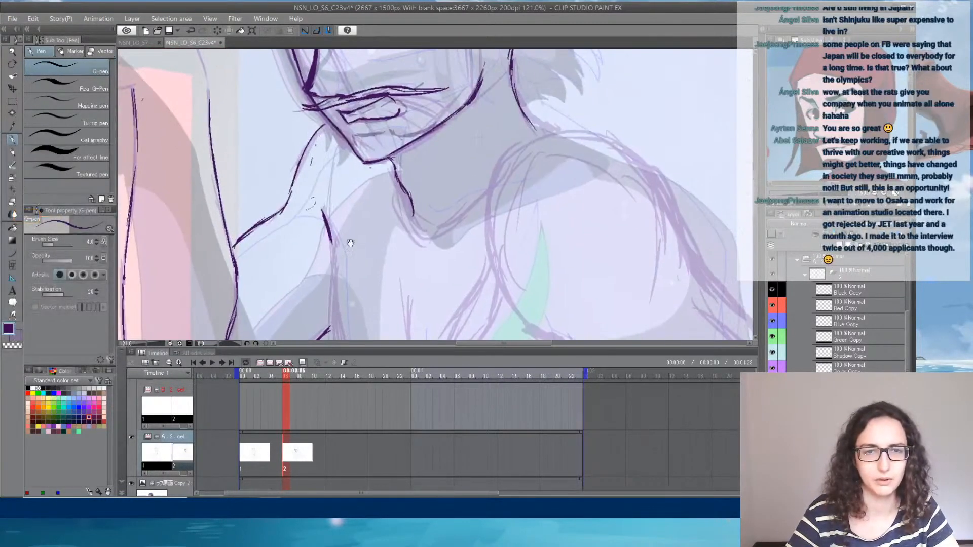
{"action": "left_click_drag", "start_coordinate": [363, 204], "coordinate": [466, 306]}
{"action": "mouse_move", "coordinate": [274, 103]}
{"action": "left_mouse_down"}
{"action": "mouse_move", "coordinate": [304, 155]}
{"action": "mouse_move", "coordinate": [309, 207]}
{"action": "left_mouse_up"}
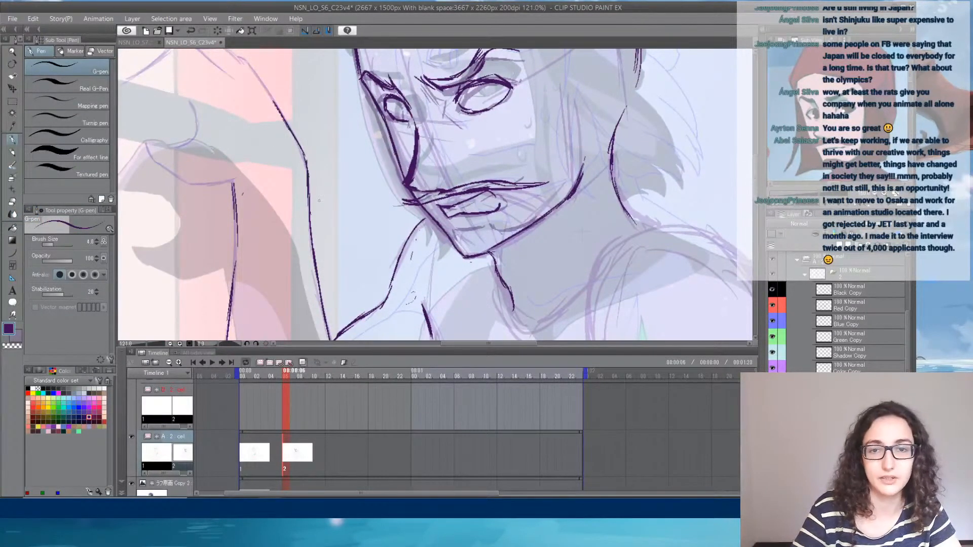
- Trace the headscarf's edge across the forehead and diagonally down to the nape
{"action": "left_click_drag", "start_coordinate": [500, 151], "coordinate": [367, 288]}
{"action": "mouse_move", "coordinate": [436, 276]}
{"action": "left_mouse_down"}
{"action": "mouse_move", "coordinate": [475, 157]}
{"action": "mouse_move", "coordinate": [432, 176]}
{"action": "mouse_move", "coordinate": [456, 257]}
{"action": "left_mouse_up"}
{"action": "mouse_move", "coordinate": [221, 112]}
{"action": "left_mouse_down"}
{"action": "mouse_move", "coordinate": [262, 104]}
{"action": "mouse_move", "coordinate": [324, 107]}
{"action": "left_mouse_up"}
{"action": "left_click_drag", "start_coordinate": [248, 103], "coordinate": [350, 99]}
{"action": "mouse_move", "coordinate": [359, 100]}
{"action": "left_mouse_down"}
{"action": "mouse_move", "coordinate": [409, 127]}
{"action": "mouse_move", "coordinate": [402, 136]}
{"action": "mouse_move", "coordinate": [402, 125]}
{"action": "mouse_move", "coordinate": [456, 187]}
{"action": "left_mouse_up"}
{"action": "left_click_drag", "start_coordinate": [416, 146], "coordinate": [502, 225]}
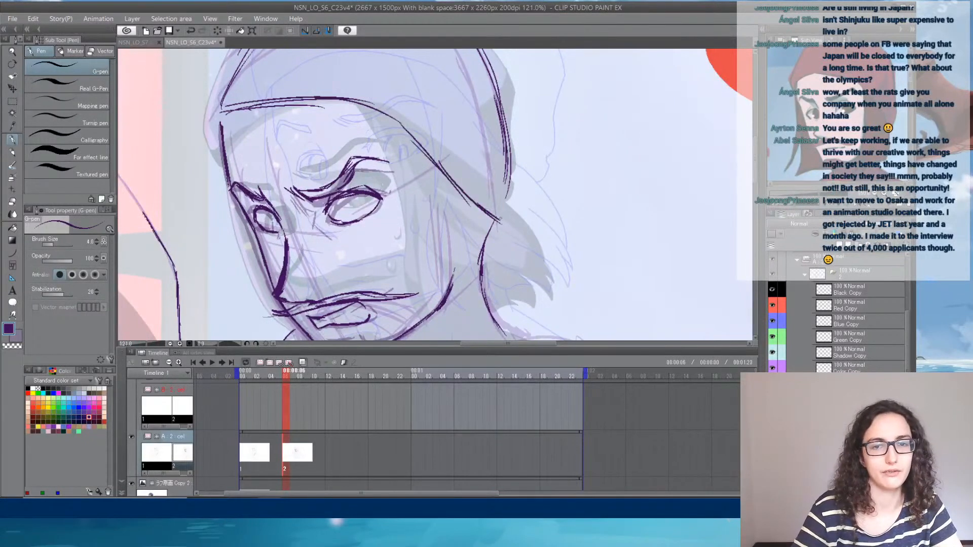
- Outline the headscarf's crown from the corner above the far temple over the top to the back of the head
{"action": "left_click_drag", "start_coordinate": [496, 141], "coordinate": [529, 217]}
{"action": "left_click_drag", "start_coordinate": [249, 184], "coordinate": [256, 214]}
{"action": "left_click_drag", "start_coordinate": [263, 145], "coordinate": [244, 182]}
{"action": "mouse_move", "coordinate": [271, 126]}
{"action": "left_mouse_down"}
{"action": "mouse_move", "coordinate": [243, 172]}
{"action": "mouse_move", "coordinate": [300, 92]}
{"action": "mouse_move", "coordinate": [381, 65]}
{"action": "left_mouse_up"}
{"action": "mouse_move", "coordinate": [287, 96]}
{"action": "left_mouse_down"}
{"action": "mouse_move", "coordinate": [385, 58]}
{"action": "mouse_move", "coordinate": [344, 104]}
{"action": "mouse_move", "coordinate": [396, 85]}
{"action": "mouse_move", "coordinate": [479, 154]}
{"action": "left_mouse_up"}
{"action": "left_click_drag", "start_coordinate": [444, 122], "coordinate": [499, 183]}
{"action": "left_click_drag", "start_coordinate": [508, 231], "coordinate": [489, 139]}
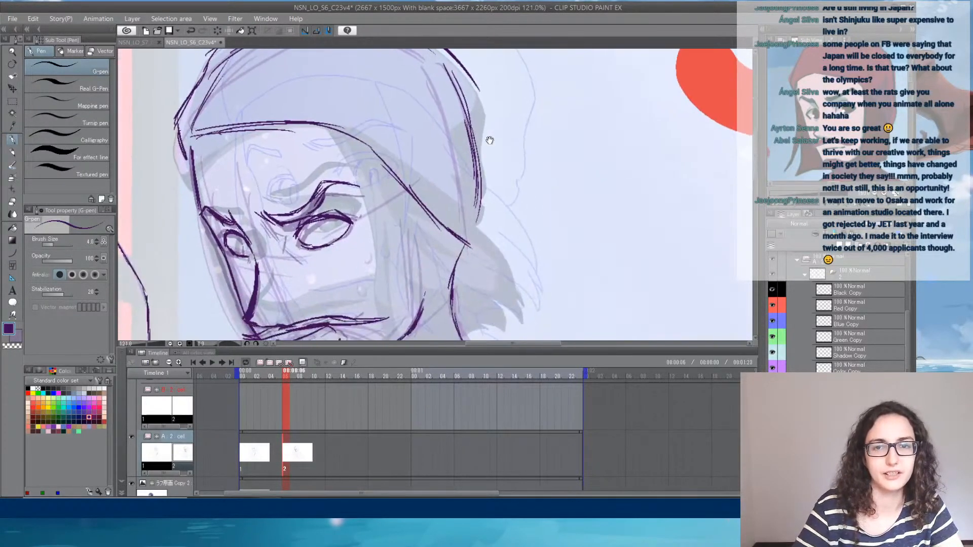
- Sketch the bulge behind the head and the headscarf's fold lines converging on the knot at the nape
{"action": "mouse_move", "coordinate": [487, 101]}
{"action": "left_mouse_down"}
{"action": "mouse_move", "coordinate": [497, 165]}
{"action": "mouse_move", "coordinate": [478, 215]}
{"action": "left_mouse_up"}
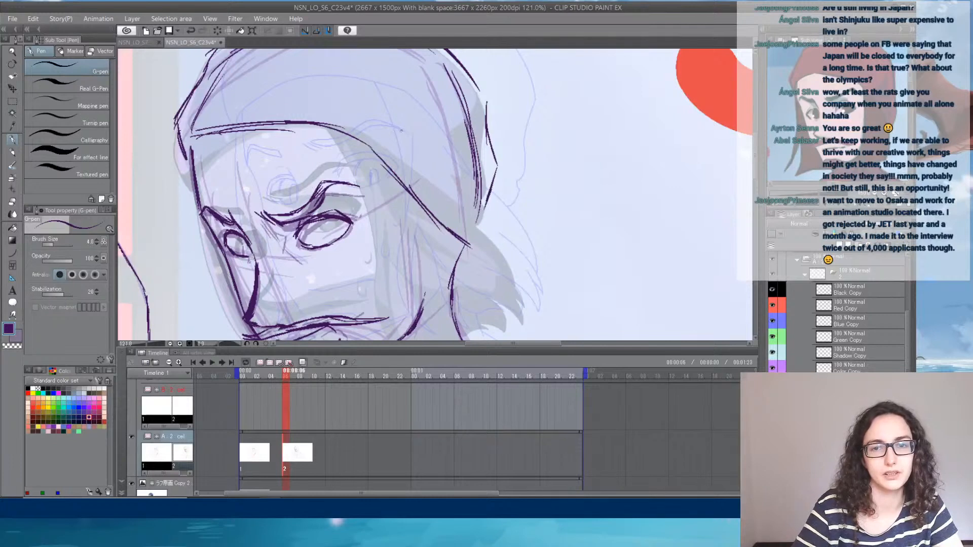
{"action": "mouse_move", "coordinate": [402, 132]}
{"action": "left_mouse_down"}
{"action": "mouse_move", "coordinate": [448, 195]}
{"action": "mouse_move", "coordinate": [490, 221]}
{"action": "left_mouse_up"}
{"action": "mouse_move", "coordinate": [436, 163]}
{"action": "left_mouse_down"}
{"action": "mouse_move", "coordinate": [486, 210]}
{"action": "mouse_move", "coordinate": [492, 227]}
{"action": "mouse_move", "coordinate": [471, 248]}
{"action": "mouse_move", "coordinate": [482, 248]}
{"action": "left_mouse_up"}
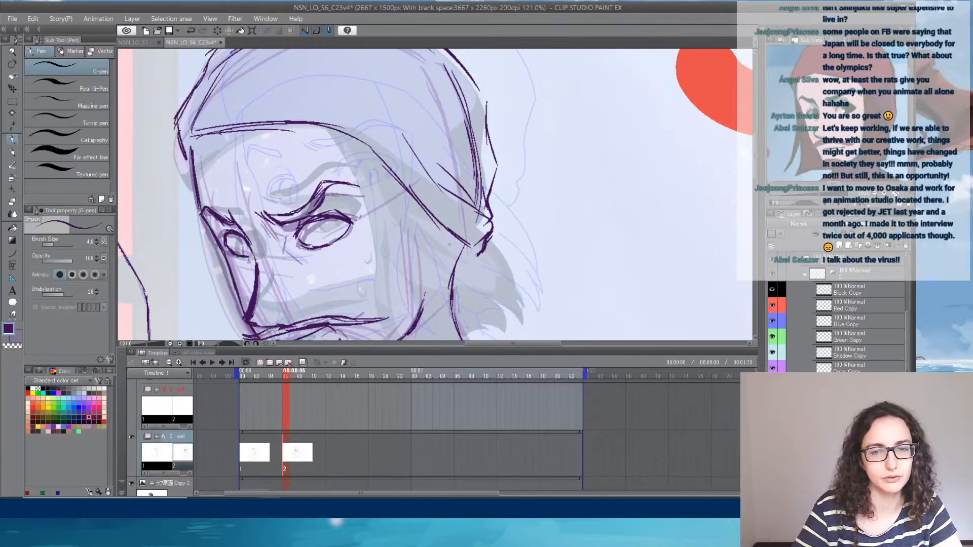
- Undo the last strokes scribbled on the headscarf's knot and return to the G-pen
{"action": "key", "text": "ctrl+z"}
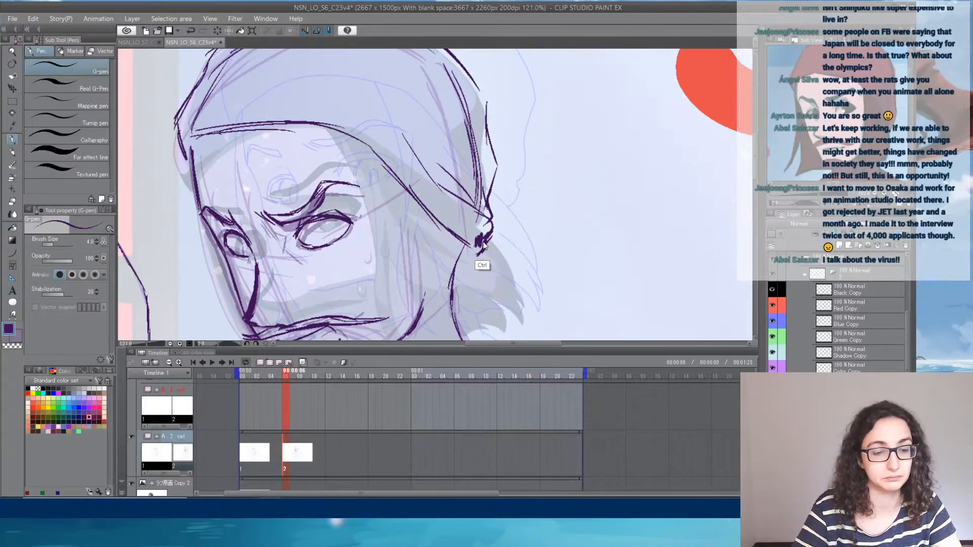
{"action": "key", "text": "ctrl+z"}
{"action": "key", "text": "e"}
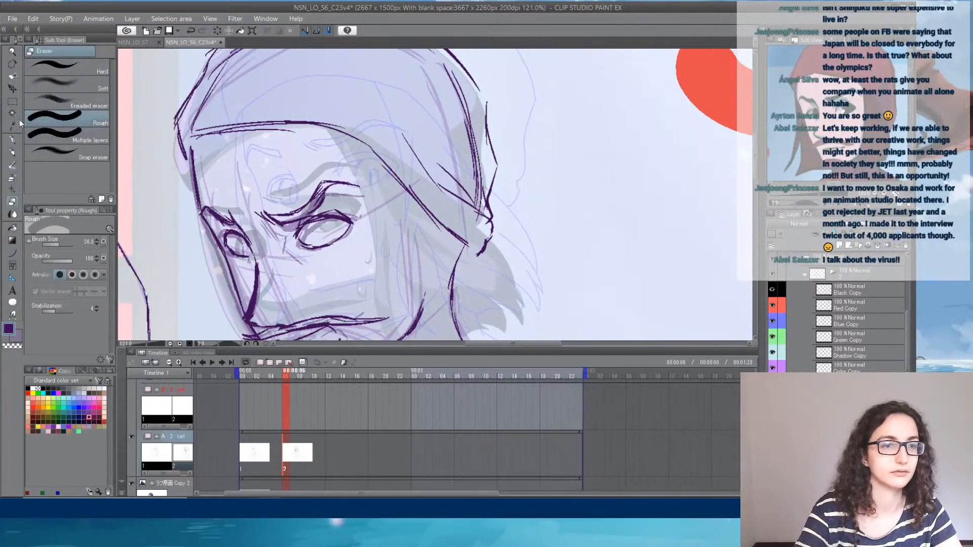
{"action": "left_click", "coordinate": [15, 141]}
- Sketch the long hair strands falling from the far temple down beside the face to the raised arm
{"action": "mouse_move", "coordinate": [493, 324]}
{"action": "left_mouse_down"}
{"action": "mouse_move", "coordinate": [526, 324]}
{"action": "mouse_move", "coordinate": [532, 251]}
{"action": "left_mouse_up"}
{"action": "left_click_drag", "start_coordinate": [497, 208], "coordinate": [535, 270]}
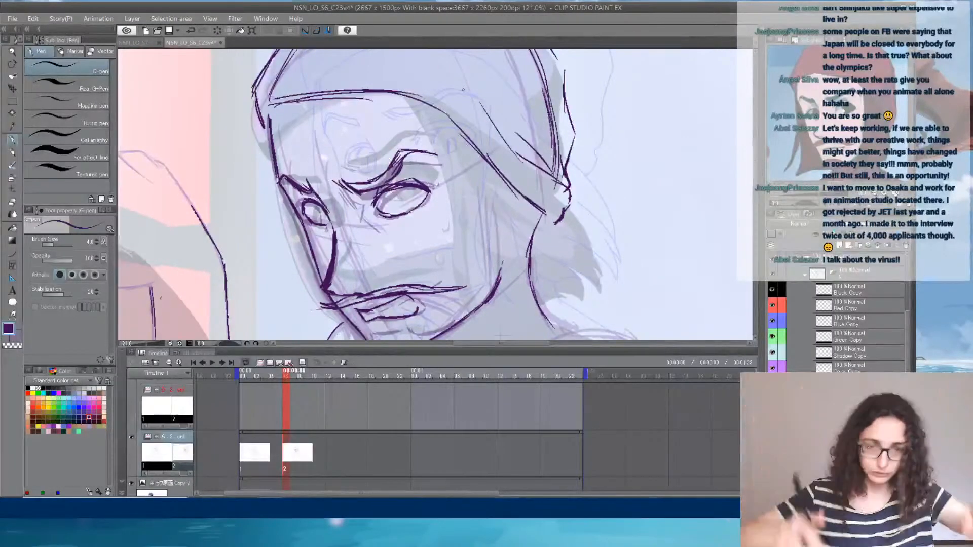
{"action": "left_click_drag", "start_coordinate": [269, 134], "coordinate": [254, 223]}
{"action": "mouse_move", "coordinate": [271, 136]}
{"action": "left_mouse_down"}
{"action": "mouse_move", "coordinate": [269, 161]}
{"action": "mouse_move", "coordinate": [229, 237]}
{"action": "left_mouse_up"}
{"action": "mouse_move", "coordinate": [254, 194]}
{"action": "left_mouse_down"}
{"action": "mouse_move", "coordinate": [219, 258]}
{"action": "mouse_move", "coordinate": [216, 294]}
{"action": "left_mouse_up"}
{"action": "mouse_move", "coordinate": [260, 198]}
{"action": "left_mouse_down"}
{"action": "mouse_move", "coordinate": [217, 283]}
{"action": "mouse_move", "coordinate": [247, 307]}
{"action": "left_mouse_up"}
{"action": "mouse_move", "coordinate": [276, 212]}
{"action": "left_mouse_down"}
{"action": "mouse_move", "coordinate": [253, 259]}
{"action": "mouse_move", "coordinate": [243, 340]}
{"action": "left_mouse_up"}
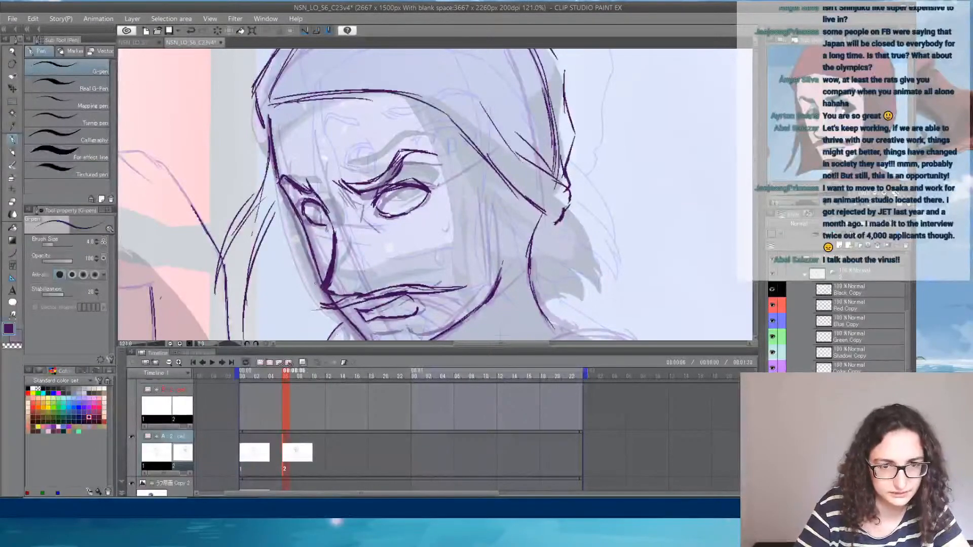
- Sketch the shorter, pointed hair locks fanning out from the far cheek down toward the chin
{"action": "left_click_drag", "start_coordinate": [324, 289], "coordinate": [359, 225]}
{"action": "mouse_move", "coordinate": [332, 171]}
{"action": "left_mouse_down"}
{"action": "mouse_move", "coordinate": [276, 261]}
{"action": "mouse_move", "coordinate": [282, 282]}
{"action": "left_mouse_up"}
{"action": "mouse_move", "coordinate": [282, 238]}
{"action": "left_mouse_down"}
{"action": "mouse_move", "coordinate": [339, 188]}
{"action": "mouse_move", "coordinate": [300, 277]}
{"action": "left_mouse_up"}
{"action": "left_click_drag", "start_coordinate": [310, 273], "coordinate": [306, 293]}
{"action": "left_click_drag", "start_coordinate": [326, 251], "coordinate": [306, 279]}
{"action": "left_click_drag", "start_coordinate": [330, 261], "coordinate": [321, 280]}
{"action": "left_click_drag", "start_coordinate": [352, 248], "coordinate": [332, 289]}
{"action": "mouse_move", "coordinate": [345, 278]}
{"action": "left_mouse_down"}
{"action": "mouse_move", "coordinate": [328, 305]}
{"action": "mouse_move", "coordinate": [344, 283]}
{"action": "left_mouse_up"}
{"action": "mouse_move", "coordinate": [383, 256]}
{"action": "left_mouse_down"}
{"action": "mouse_move", "coordinate": [363, 292]}
{"action": "mouse_move", "coordinate": [371, 296]}
{"action": "left_mouse_up"}
{"action": "left_click_drag", "start_coordinate": [398, 284], "coordinate": [376, 291]}
{"action": "mouse_move", "coordinate": [492, 112]}
{"action": "left_mouse_down"}
{"action": "mouse_move", "coordinate": [510, 202]}
{"action": "mouse_move", "coordinate": [482, 117]}
{"action": "left_mouse_up"}
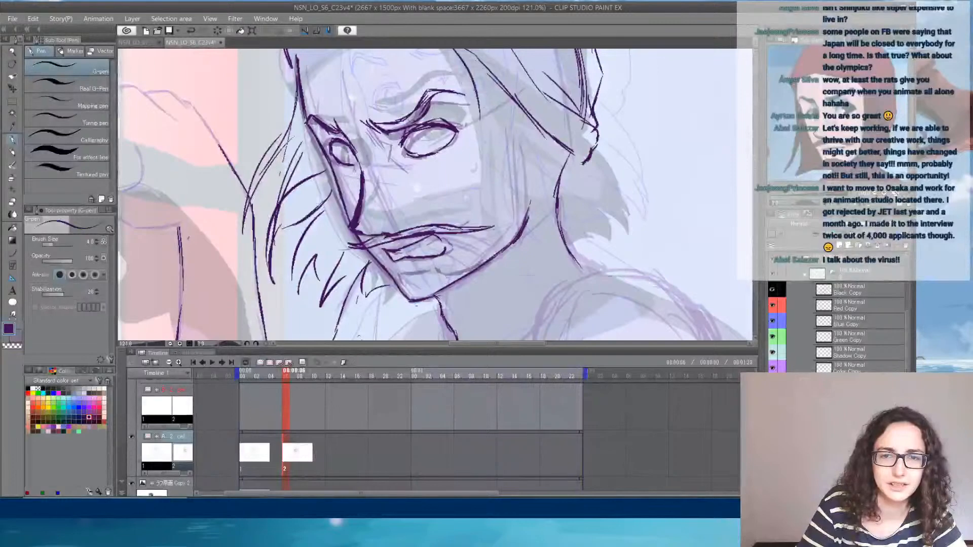
{"action": "mouse_move", "coordinate": [484, 131]}
{"action": "left_mouse_down"}
{"action": "mouse_move", "coordinate": [517, 264]}
{"action": "mouse_move", "coordinate": [495, 199]}
{"action": "left_mouse_up"}
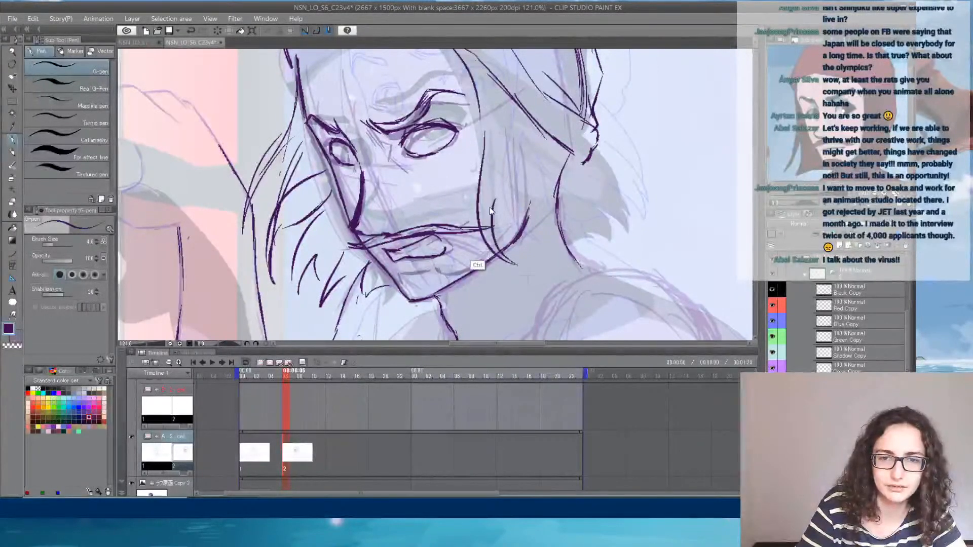
{"action": "key", "text": "ctrl+z"}
{"action": "key", "text": "ctrl+z"}
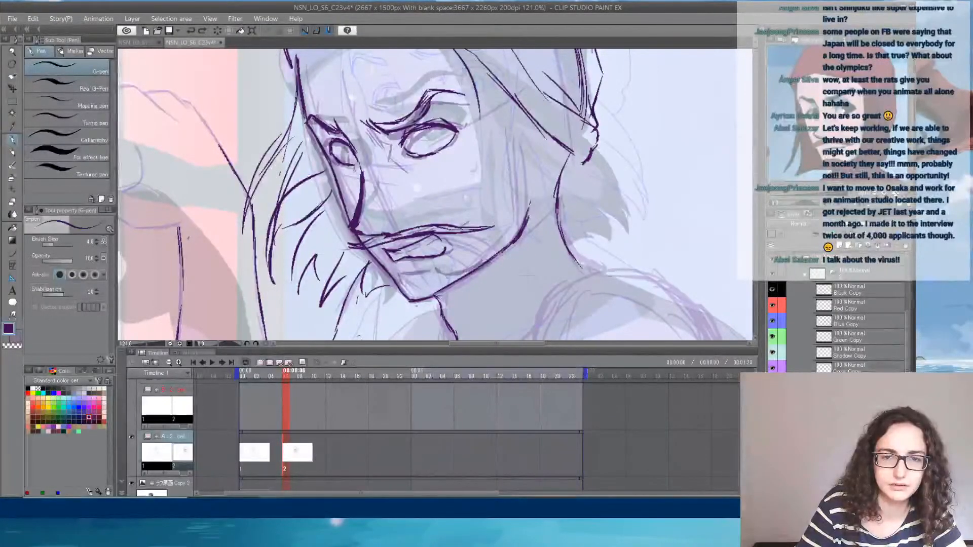
- Draw the loose hair strands sweeping from the headscarf's edge across the near cheek toward the mouth and jaw
{"action": "left_click_drag", "start_coordinate": [435, 215], "coordinate": [489, 154]}
{"action": "mouse_move", "coordinate": [489, 93]}
{"action": "left_mouse_down"}
{"action": "mouse_move", "coordinate": [454, 200]}
{"action": "mouse_move", "coordinate": [407, 218]}
{"action": "left_mouse_up"}
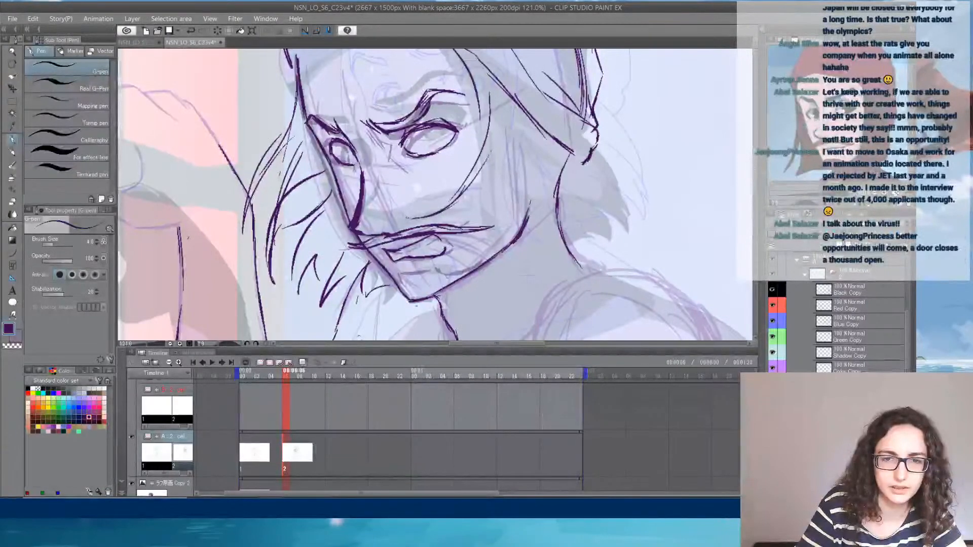
{"action": "left_click_drag", "start_coordinate": [499, 143], "coordinate": [421, 219]}
{"action": "left_click_drag", "start_coordinate": [501, 112], "coordinate": [477, 192]}
{"action": "mouse_move", "coordinate": [504, 143]}
{"action": "left_mouse_down"}
{"action": "mouse_move", "coordinate": [472, 261]}
{"action": "mouse_move", "coordinate": [481, 280]}
{"action": "left_mouse_up"}
{"action": "left_click_drag", "start_coordinate": [478, 232], "coordinate": [480, 280]}
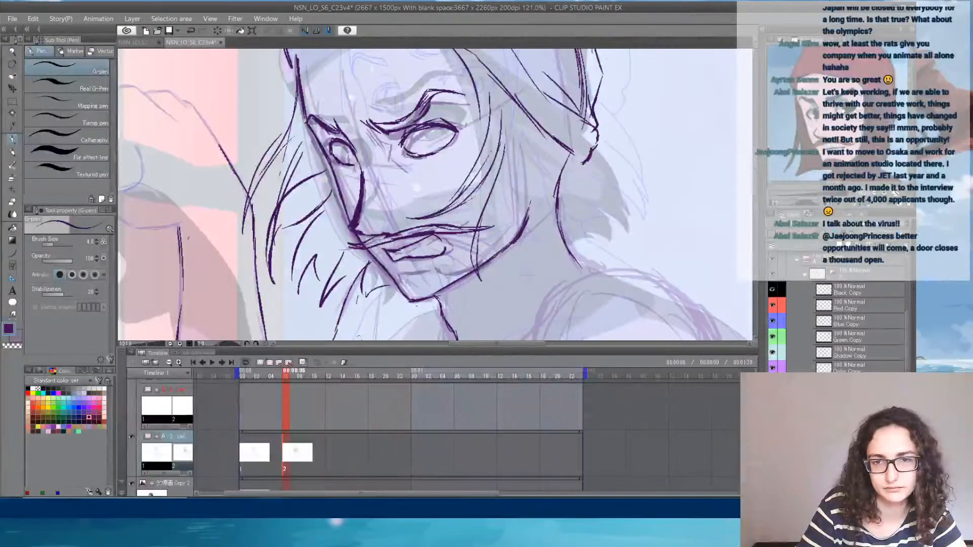
{"action": "left_click_drag", "start_coordinate": [513, 176], "coordinate": [472, 251]}
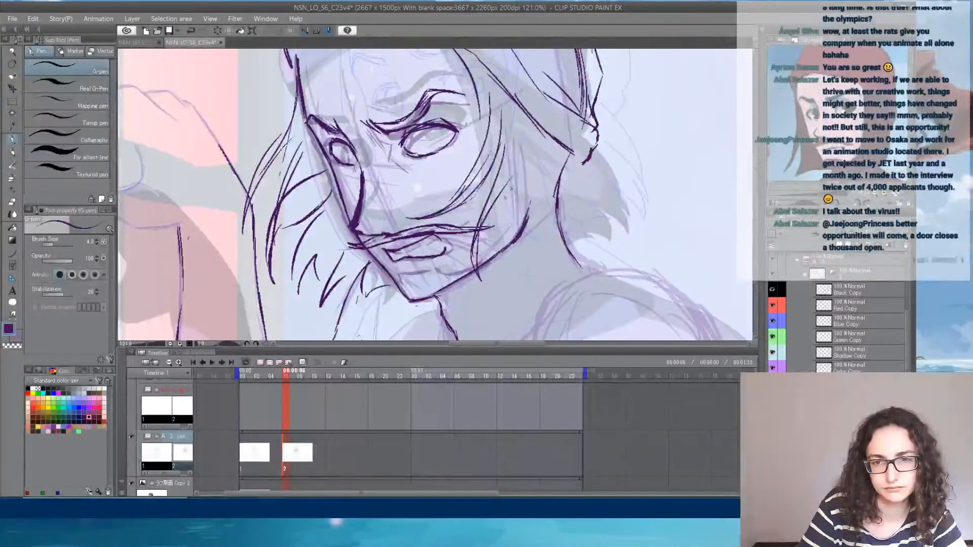
{"action": "left_click_drag", "start_coordinate": [513, 187], "coordinate": [491, 254]}
- Sketch the pointed hair locks hanging below the headscarf's knot over the nape and side of the neck
{"action": "left_click_drag", "start_coordinate": [547, 202], "coordinate": [513, 263]}
{"action": "left_click_drag", "start_coordinate": [546, 234], "coordinate": [513, 264]}
{"action": "left_click_drag", "start_coordinate": [582, 170], "coordinate": [574, 205]}
{"action": "mouse_move", "coordinate": [586, 178]}
{"action": "left_mouse_down"}
{"action": "mouse_move", "coordinate": [576, 259]}
{"action": "mouse_move", "coordinate": [537, 274]}
{"action": "left_mouse_up"}
{"action": "left_click_drag", "start_coordinate": [566, 224], "coordinate": [538, 275]}
{"action": "left_click_drag", "start_coordinate": [566, 196], "coordinate": [560, 210]}
{"action": "left_click_drag", "start_coordinate": [571, 210], "coordinate": [565, 231]}
{"action": "left_click_drag", "start_coordinate": [583, 195], "coordinate": [569, 239]}
{"action": "mouse_move", "coordinate": [590, 164]}
{"action": "left_mouse_down"}
{"action": "mouse_move", "coordinate": [579, 183]}
{"action": "mouse_move", "coordinate": [590, 219]}
{"action": "left_mouse_up"}
{"action": "left_click_drag", "start_coordinate": [594, 190], "coordinate": [585, 229]}
{"action": "mouse_move", "coordinate": [586, 193]}
{"action": "left_mouse_down"}
{"action": "mouse_move", "coordinate": [574, 234]}
{"action": "mouse_move", "coordinate": [564, 228]}
{"action": "left_mouse_up"}
{"action": "left_click_drag", "start_coordinate": [575, 234], "coordinate": [548, 266]}
{"action": "left_click_drag", "start_coordinate": [551, 258], "coordinate": [537, 271]}
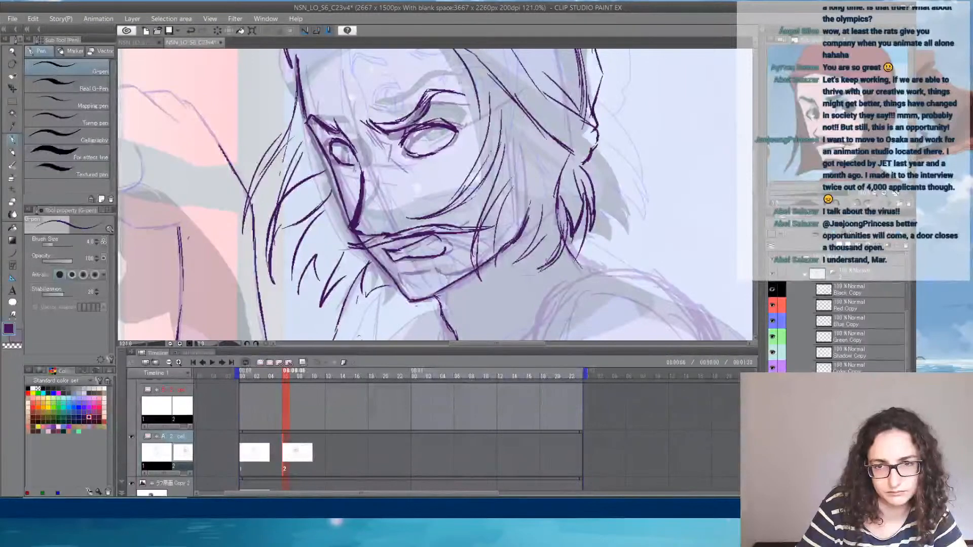
- Fill in short locks between the near jaw and the neck, and draw the crease below the lower lip
{"action": "left_click_drag", "start_coordinate": [551, 231], "coordinate": [540, 267]}
{"action": "left_click_drag", "start_coordinate": [551, 232], "coordinate": [494, 273]}
{"action": "left_click_drag", "start_coordinate": [520, 228], "coordinate": [499, 249]}
{"action": "left_click_drag", "start_coordinate": [535, 210], "coordinate": [526, 229]}
{"action": "mouse_move", "coordinate": [402, 274]}
{"action": "left_mouse_down"}
{"action": "mouse_move", "coordinate": [425, 274]}
{"action": "mouse_move", "coordinate": [414, 275]}
{"action": "left_mouse_up"}
{"action": "mouse_move", "coordinate": [419, 274]}
{"action": "left_mouse_down"}
{"action": "mouse_move", "coordinate": [451, 277]}
{"action": "mouse_move", "coordinate": [399, 285]}
{"action": "mouse_move", "coordinate": [469, 276]}
{"action": "left_mouse_up"}
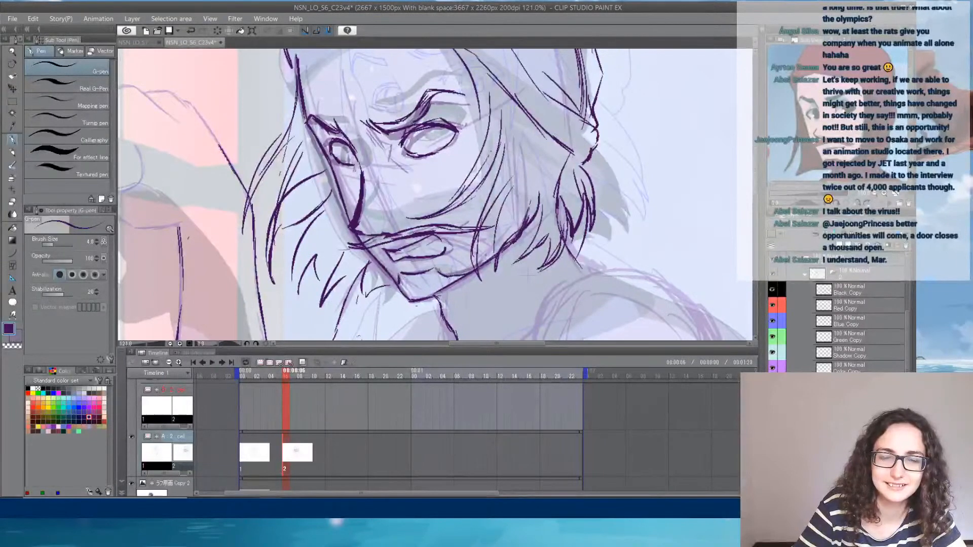
{"action": "left_click_drag", "start_coordinate": [553, 128], "coordinate": [548, 183]}
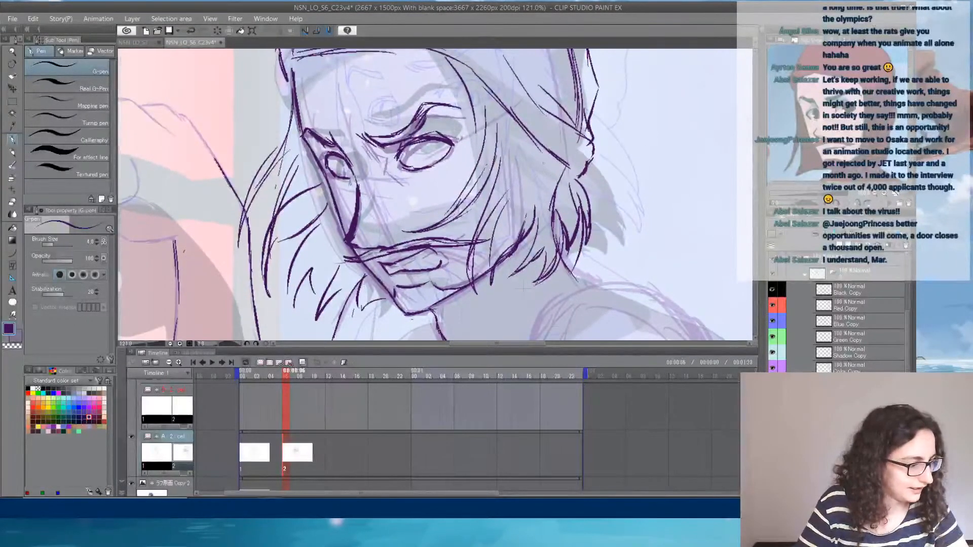
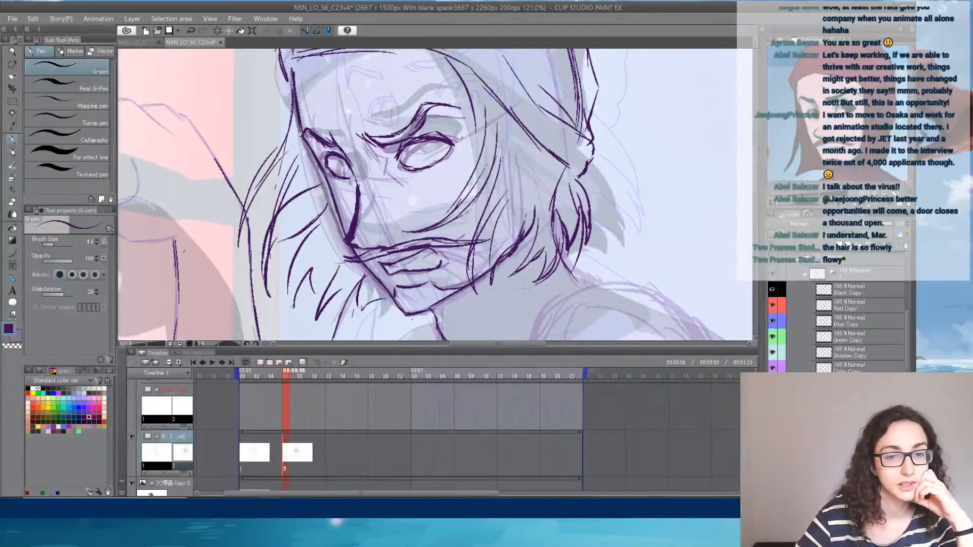
- Add more pointed locks and loose outer strands to the hair on the far side of the face
{"action": "left_click_drag", "start_coordinate": [287, 283], "coordinate": [294, 308]}
{"action": "mouse_move", "coordinate": [272, 257]}
{"action": "left_mouse_down"}
{"action": "mouse_move", "coordinate": [295, 231]}
{"action": "mouse_move", "coordinate": [285, 284]}
{"action": "mouse_move", "coordinate": [280, 276]}
{"action": "left_mouse_up"}
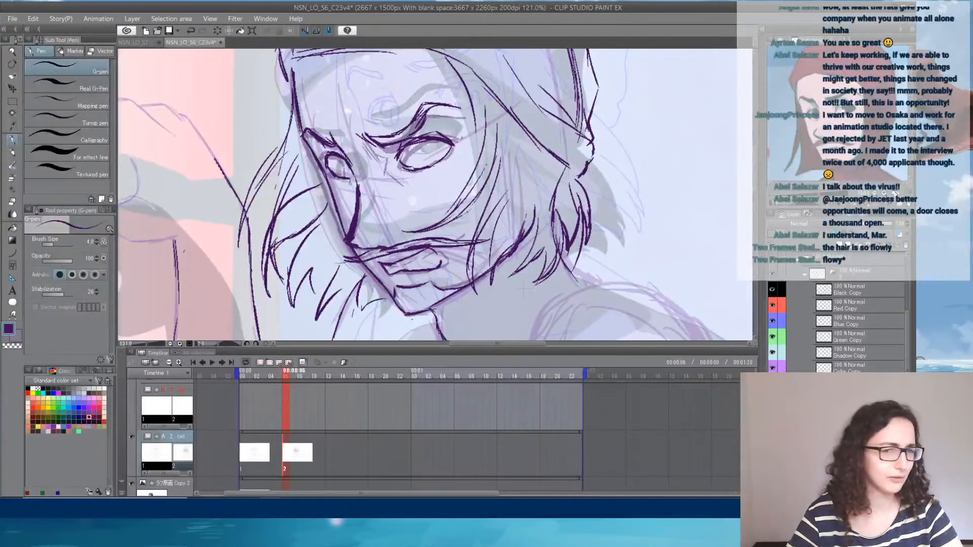
{"action": "left_click_drag", "start_coordinate": [474, 115], "coordinate": [463, 198]}
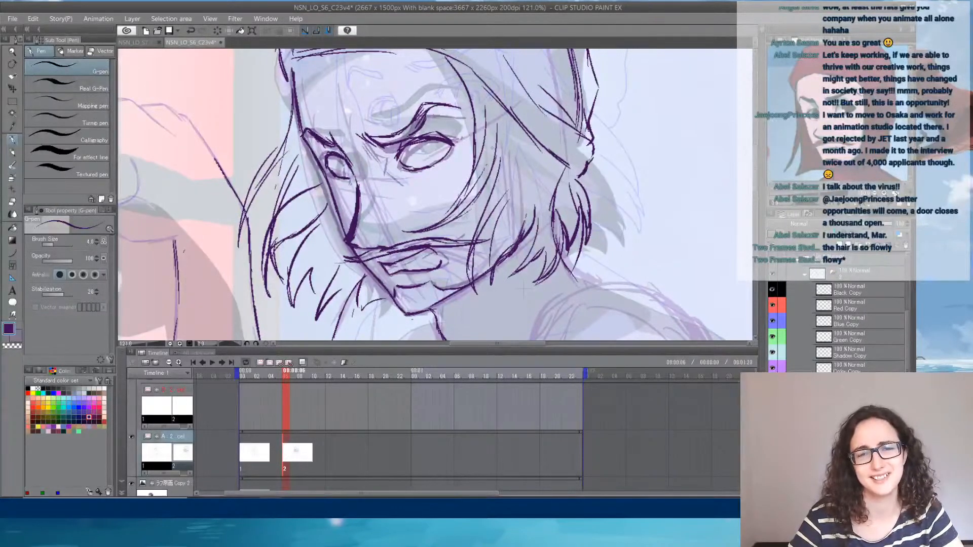
{"action": "left_click_drag", "start_coordinate": [279, 167], "coordinate": [269, 176]}
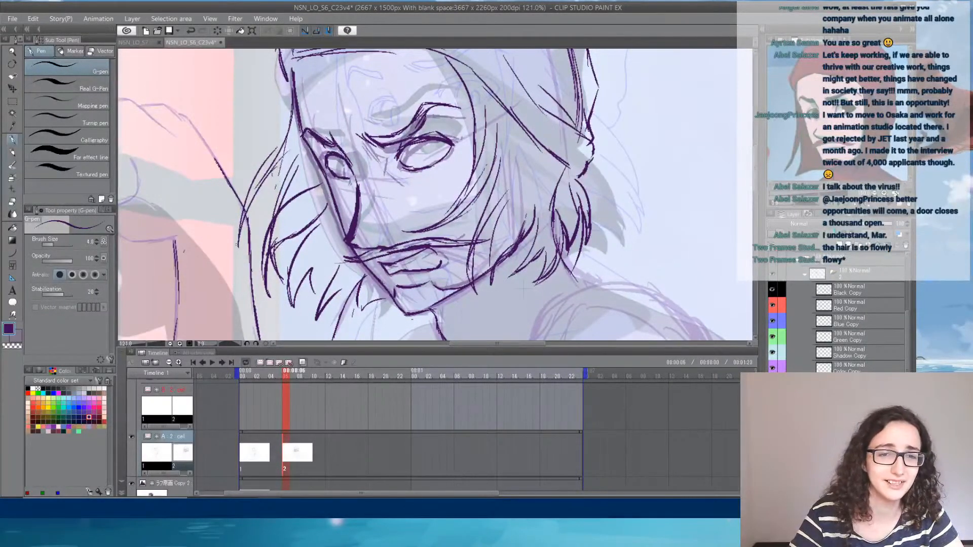
{"action": "mouse_move", "coordinate": [246, 209]}
{"action": "left_mouse_down"}
{"action": "mouse_move", "coordinate": [250, 267]}
{"action": "mouse_move", "coordinate": [242, 260]}
{"action": "left_mouse_up"}
{"action": "mouse_move", "coordinate": [235, 239]}
{"action": "left_mouse_down"}
{"action": "mouse_move", "coordinate": [233, 216]}
{"action": "mouse_move", "coordinate": [278, 153]}
{"action": "mouse_move", "coordinate": [244, 181]}
{"action": "left_mouse_up"}
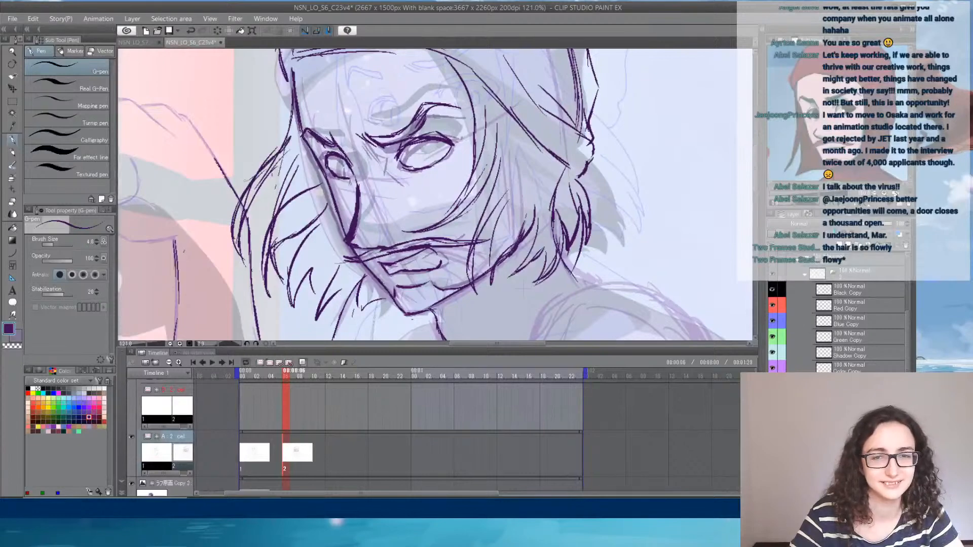
- Draw the front and back contours of the torso running down past the folded forearm to the waist
{"action": "left_click_drag", "start_coordinate": [542, 227], "coordinate": [537, 81]}
{"action": "mouse_move", "coordinate": [496, 188]}
{"action": "left_mouse_down"}
{"action": "mouse_move", "coordinate": [412, 125]}
{"action": "mouse_move", "coordinate": [457, 35]}
{"action": "left_mouse_up"}
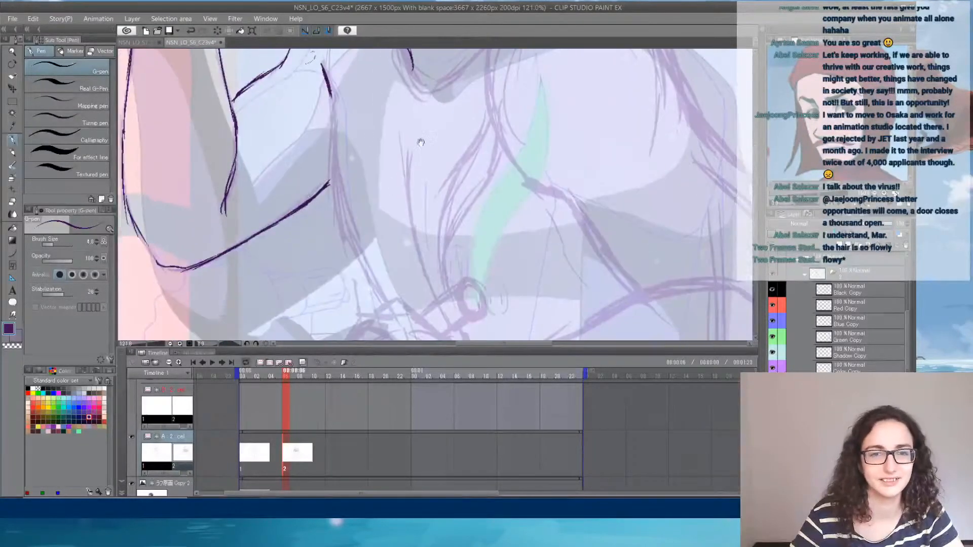
{"action": "mouse_move", "coordinate": [330, 96]}
{"action": "left_mouse_down"}
{"action": "mouse_move", "coordinate": [333, 213]}
{"action": "mouse_move", "coordinate": [362, 281]}
{"action": "mouse_move", "coordinate": [380, 296]}
{"action": "mouse_move", "coordinate": [385, 116]}
{"action": "mouse_move", "coordinate": [402, 138]}
{"action": "mouse_move", "coordinate": [439, 293]}
{"action": "mouse_move", "coordinate": [457, 203]}
{"action": "mouse_move", "coordinate": [420, 319]}
{"action": "left_mouse_up"}
{"action": "left_click_drag", "start_coordinate": [652, 211], "coordinate": [566, 161]}
{"action": "left_click_drag", "start_coordinate": [641, 111], "coordinate": [632, 267]}
{"action": "left_click_drag", "start_coordinate": [636, 156], "coordinate": [631, 283]}
{"action": "left_click_drag", "start_coordinate": [638, 234], "coordinate": [628, 313]}
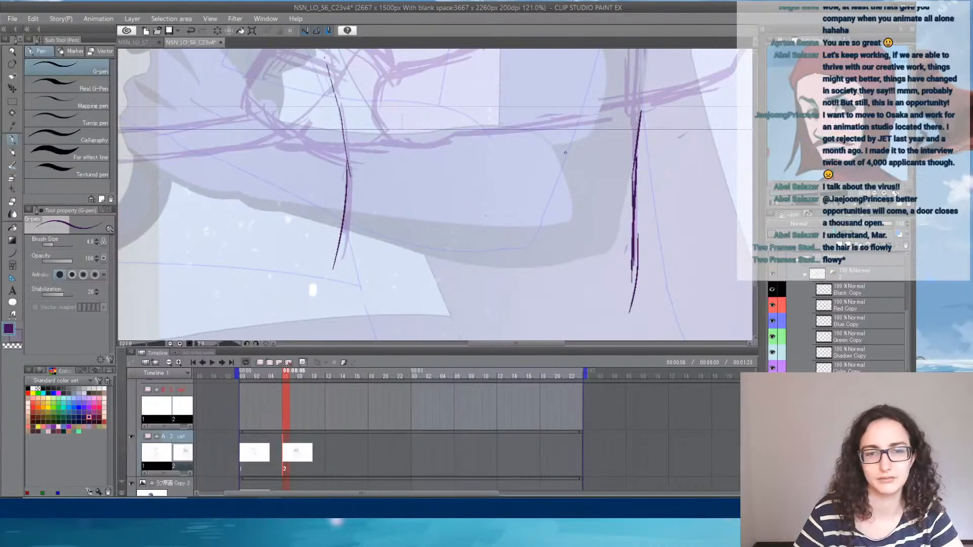
- Sketch the far leg's bent knee and thigh top below the torso, and extend the front waist contour down to it
{"action": "scroll", "coordinate": [564, 156], "scroll_direction": "down", "scroll_amount": 3}
{"action": "left_click_drag", "start_coordinate": [442, 210], "coordinate": [376, 319]}
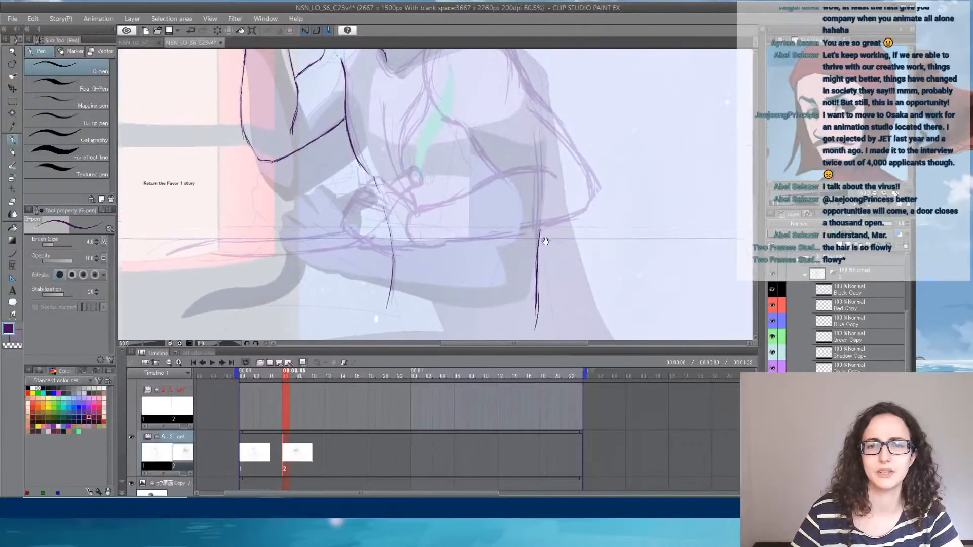
{"action": "scroll", "coordinate": [549, 224], "scroll_direction": "down", "scroll_amount": 2}
{"action": "scroll", "coordinate": [549, 225], "scroll_direction": "up", "scroll_amount": 1}
{"action": "left_click_drag", "start_coordinate": [468, 299], "coordinate": [491, 234]}
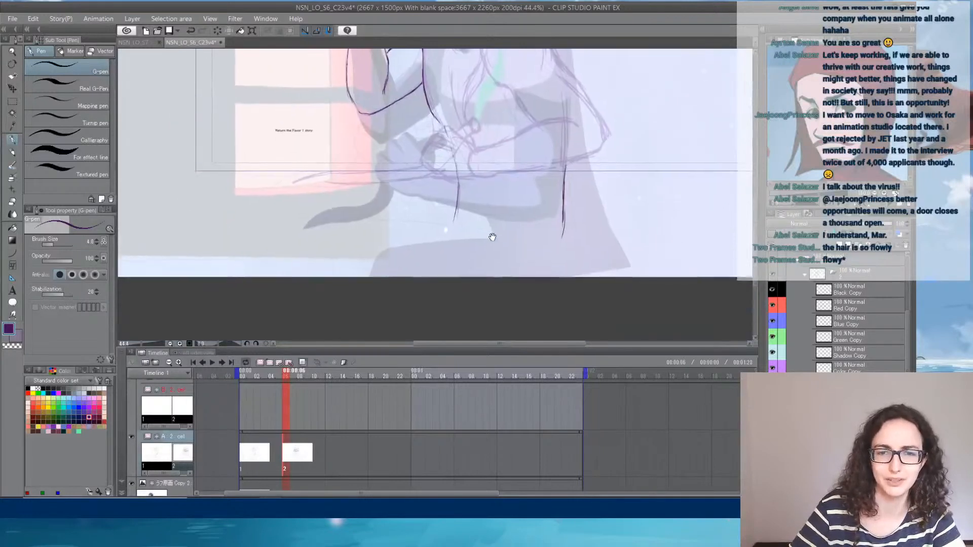
{"action": "left_click_drag", "start_coordinate": [347, 218], "coordinate": [330, 240]}
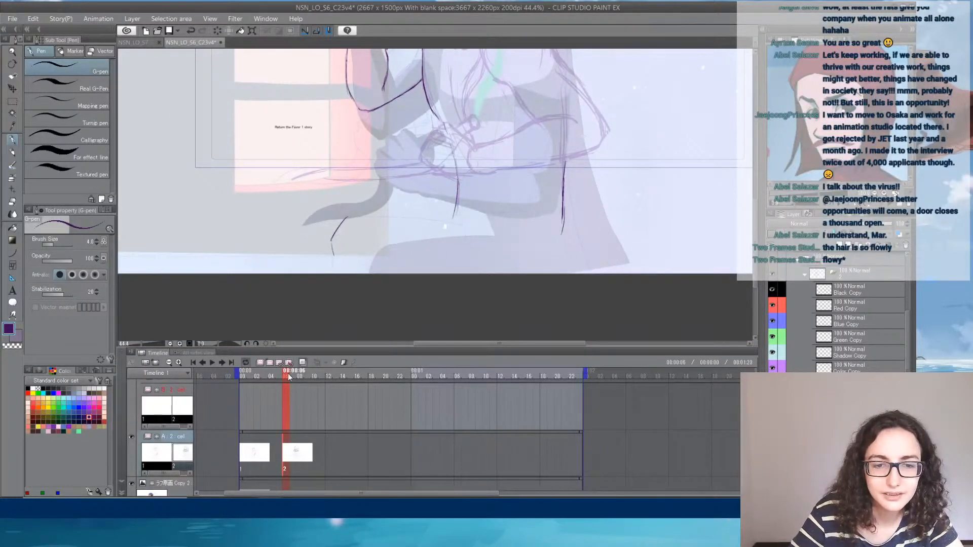
{"action": "mouse_move", "coordinate": [287, 379]}
{"action": "left_mouse_down"}
{"action": "mouse_move", "coordinate": [272, 379]}
{"action": "mouse_move", "coordinate": [293, 380]}
{"action": "left_mouse_up"}
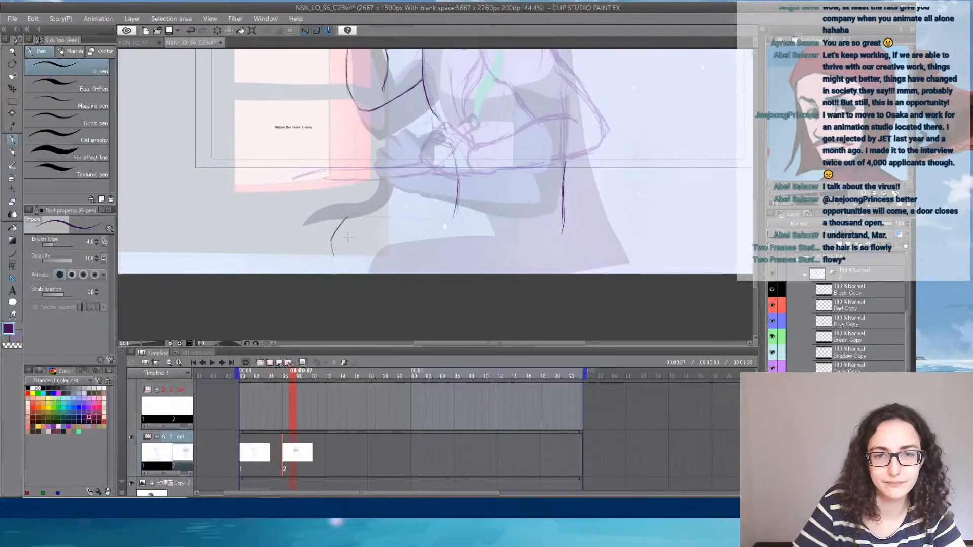
{"action": "left_click_drag", "start_coordinate": [354, 214], "coordinate": [430, 211]}
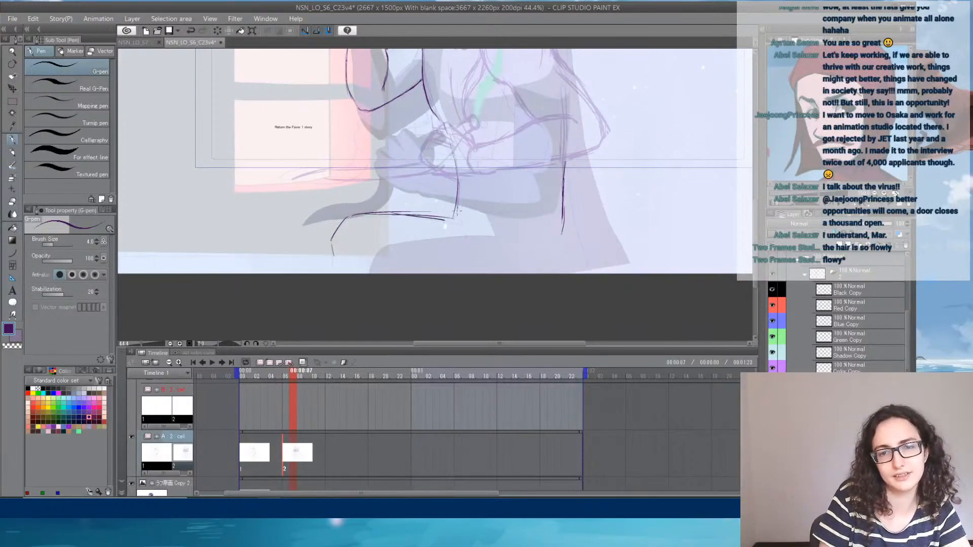
{"action": "left_click_drag", "start_coordinate": [457, 210], "coordinate": [452, 235]}
- Extend the back contour to the hip, sketch the near leg's curved knee, and add the far leg's shin and crease
{"action": "mouse_move", "coordinate": [560, 230]}
{"action": "left_mouse_down"}
{"action": "mouse_move", "coordinate": [550, 262]}
{"action": "mouse_move", "coordinate": [521, 224]}
{"action": "mouse_move", "coordinate": [490, 240]}
{"action": "mouse_move", "coordinate": [481, 272]}
{"action": "left_mouse_up"}
{"action": "left_click_drag", "start_coordinate": [502, 237], "coordinate": [477, 273]}
{"action": "mouse_move", "coordinate": [479, 267]}
{"action": "left_mouse_down"}
{"action": "mouse_move", "coordinate": [502, 236]}
{"action": "mouse_move", "coordinate": [515, 233]}
{"action": "mouse_move", "coordinate": [545, 255]}
{"action": "left_mouse_up"}
{"action": "left_click_drag", "start_coordinate": [489, 243], "coordinate": [532, 217]}
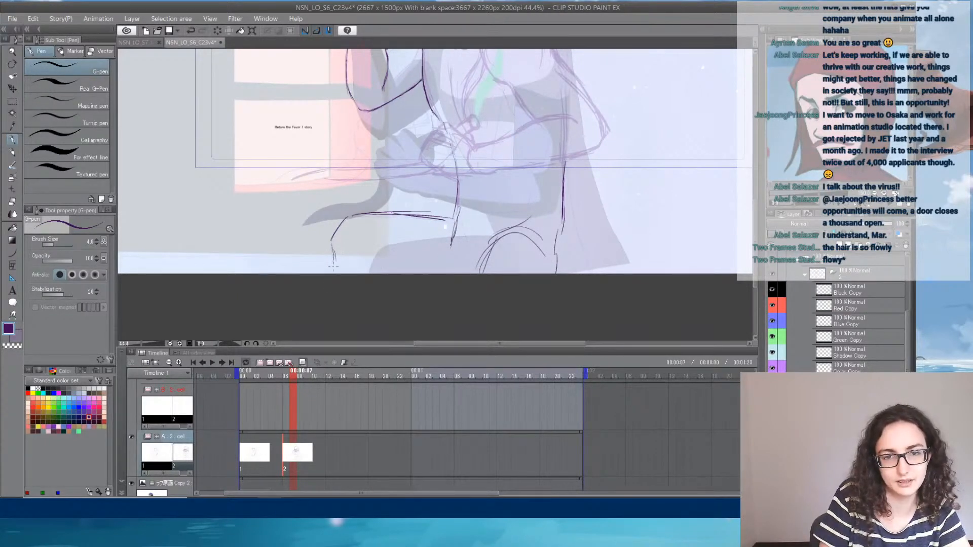
{"action": "left_click_drag", "start_coordinate": [333, 258], "coordinate": [337, 283]}
{"action": "left_click_drag", "start_coordinate": [358, 251], "coordinate": [369, 244]}
- Briefly show and hide the note layers above the red layer to check them against the sketch
{"action": "mouse_move", "coordinate": [494, 179]}
{"action": "left_mouse_down"}
{"action": "mouse_move", "coordinate": [423, 254]}
{"action": "mouse_move", "coordinate": [393, 223]}
{"action": "left_mouse_up"}
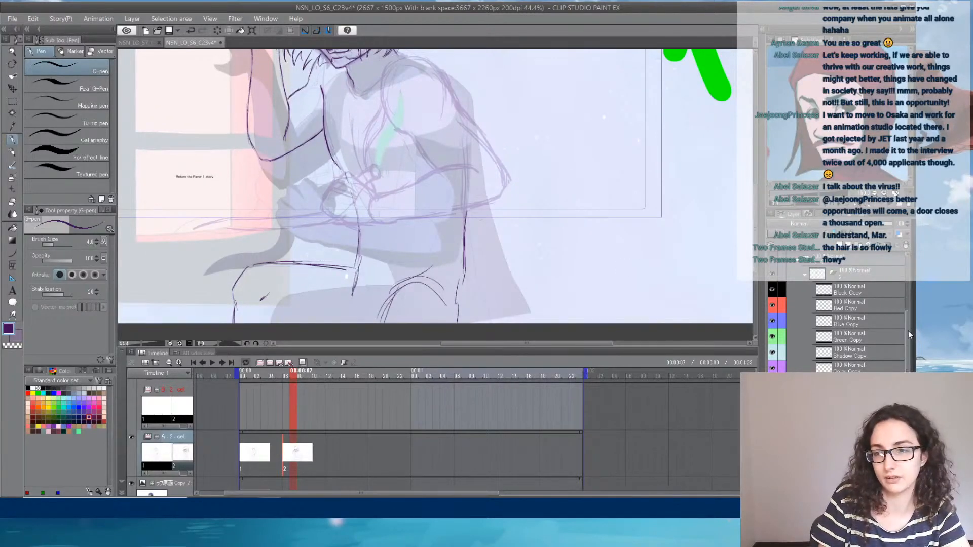
{"action": "scroll", "coordinate": [907, 330], "scroll_direction": "up", "scroll_amount": 5}
{"action": "left_click", "coordinate": [773, 261]}
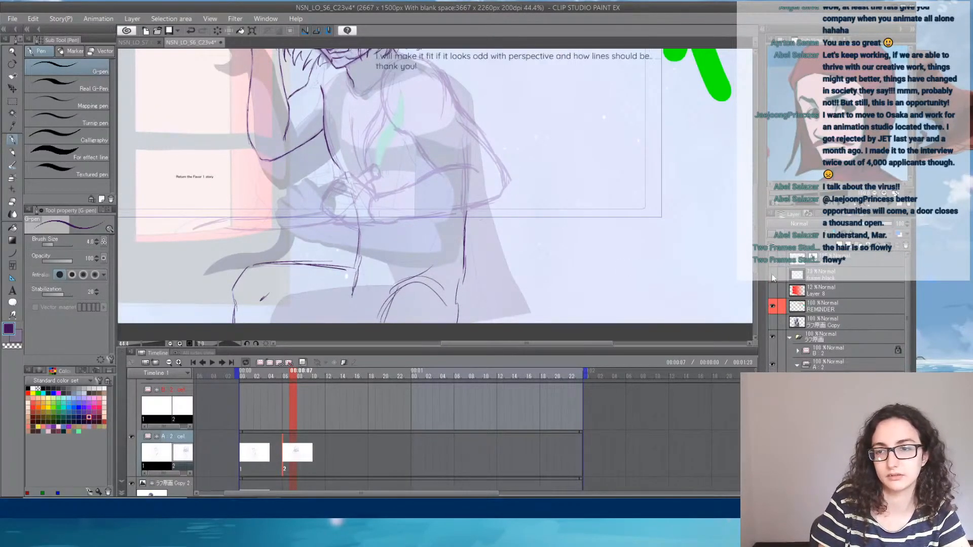
{"action": "left_click", "coordinate": [772, 276]}
{"action": "left_click", "coordinate": [772, 276]}
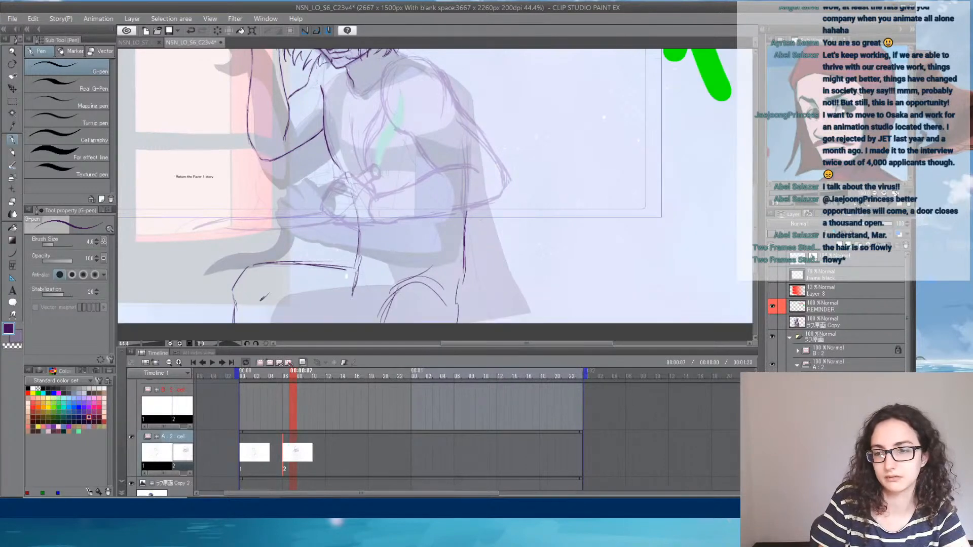
{"action": "scroll", "coordinate": [266, 379], "scroll_direction": "up", "scroll_amount": 2}
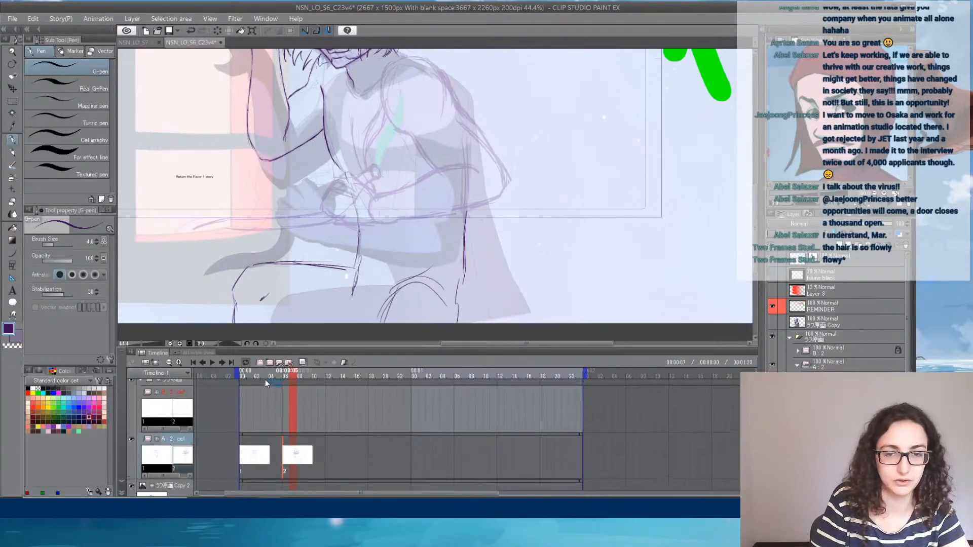
{"action": "mouse_move", "coordinate": [289, 379]}
{"action": "left_mouse_down"}
{"action": "mouse_move", "coordinate": [270, 375]}
{"action": "mouse_move", "coordinate": [301, 373]}
{"action": "left_mouse_up"}
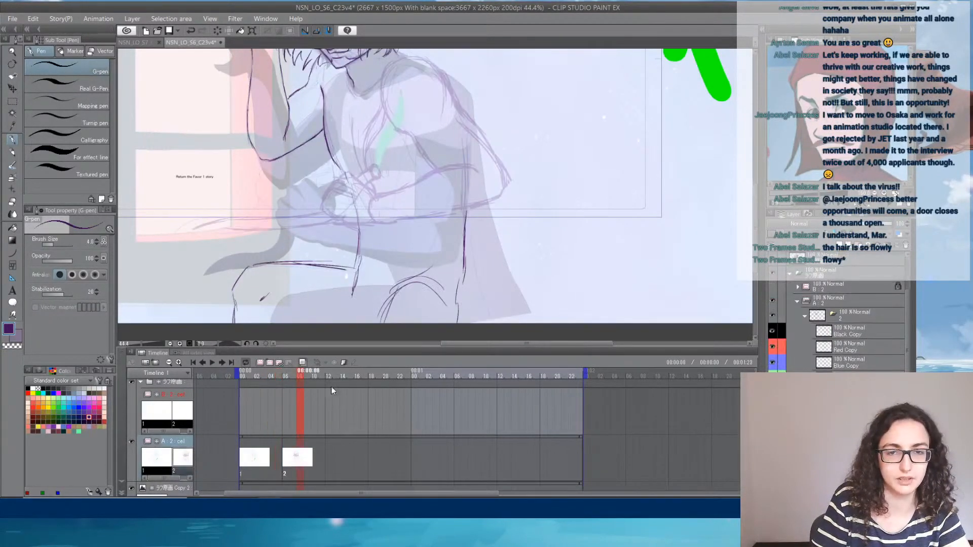
- Draw the near upper arm's inner edge from the armpit to the elbow crease and its outer edge from shoulder to elbow
{"action": "left_click_drag", "start_coordinate": [455, 251], "coordinate": [448, 301]}
{"action": "scroll", "coordinate": [419, 159], "scroll_direction": "up", "scroll_amount": 1}
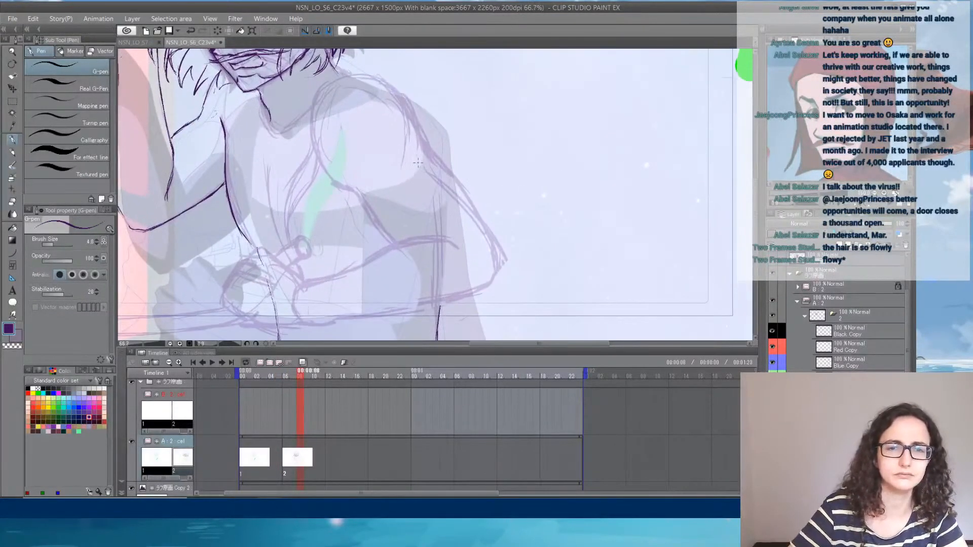
{"action": "left_click_drag", "start_coordinate": [305, 216], "coordinate": [282, 203]}
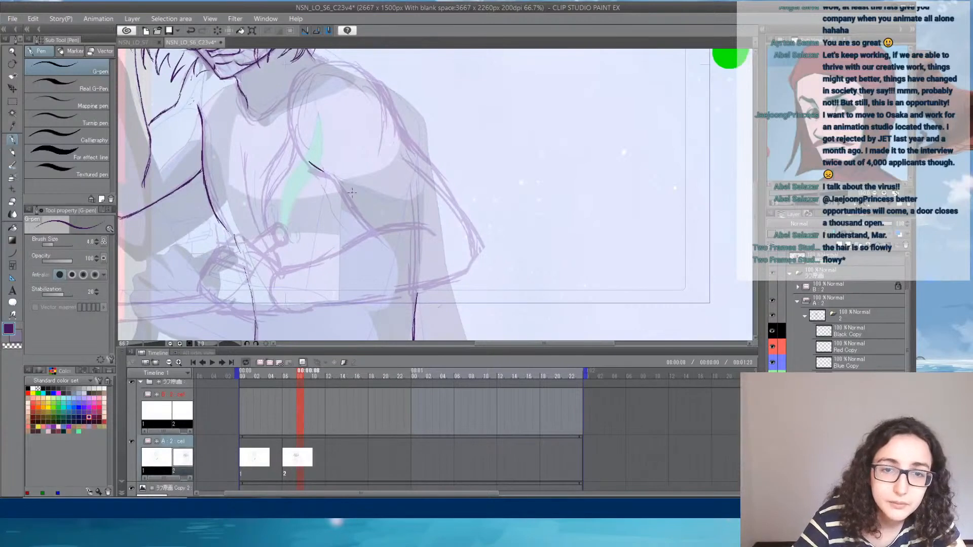
{"action": "left_click_drag", "start_coordinate": [341, 189], "coordinate": [370, 226]}
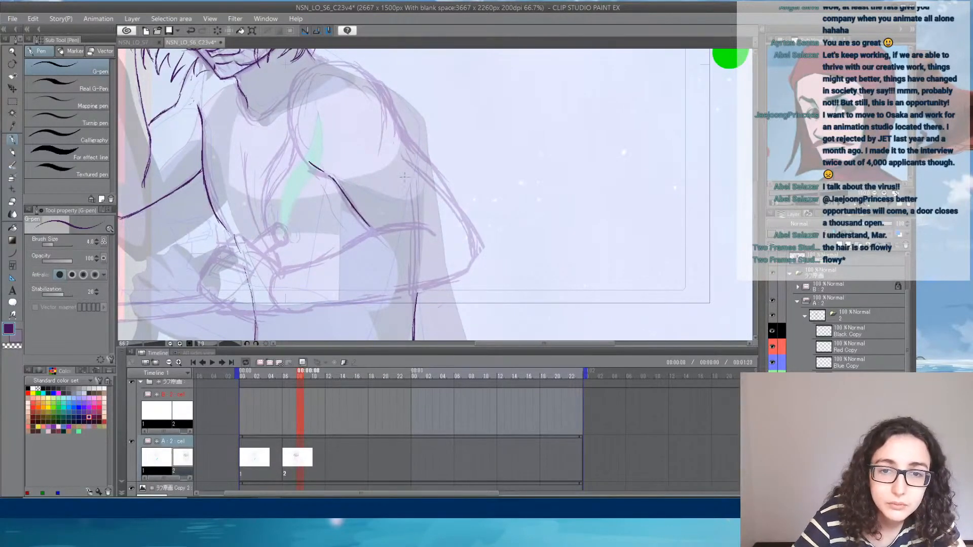
{"action": "left_click_drag", "start_coordinate": [375, 91], "coordinate": [475, 251]}
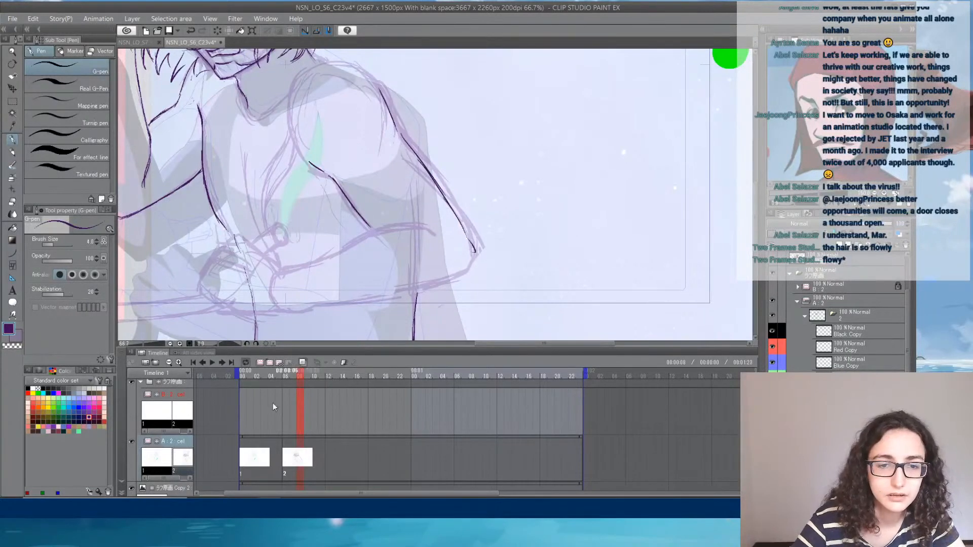
- Draw the near shoulder line from the neck, the V-shaped neckline, and a long fold down the chest
{"action": "mouse_move", "coordinate": [300, 379]}
{"action": "left_mouse_down"}
{"action": "mouse_move", "coordinate": [267, 381]}
{"action": "mouse_move", "coordinate": [304, 379]}
{"action": "left_mouse_up"}
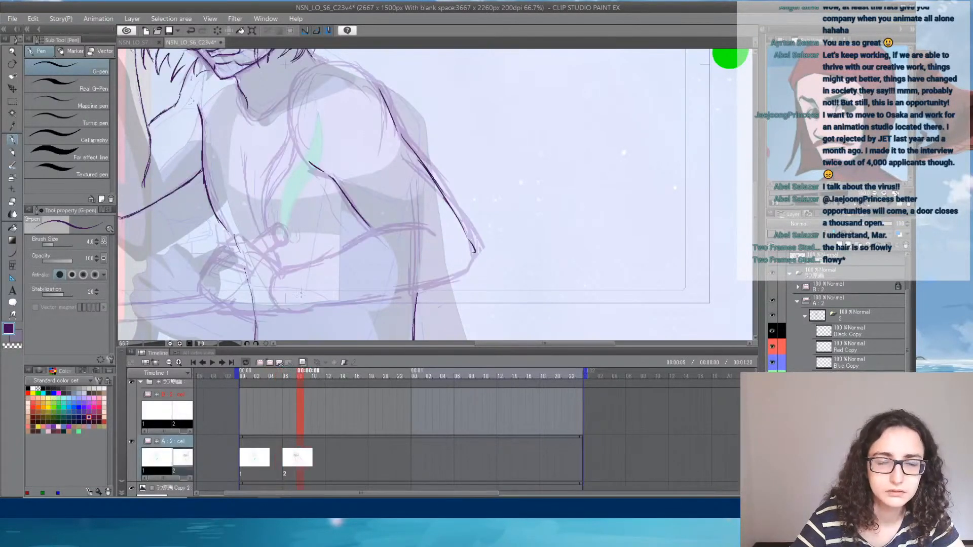
{"action": "left_click_drag", "start_coordinate": [317, 143], "coordinate": [336, 203]}
{"action": "mouse_move", "coordinate": [304, 148]}
{"action": "left_mouse_down"}
{"action": "mouse_move", "coordinate": [336, 121]}
{"action": "mouse_move", "coordinate": [396, 145]}
{"action": "left_mouse_up"}
{"action": "mouse_move", "coordinate": [252, 152]}
{"action": "left_mouse_down"}
{"action": "mouse_move", "coordinate": [273, 182]}
{"action": "mouse_move", "coordinate": [297, 161]}
{"action": "left_mouse_up"}
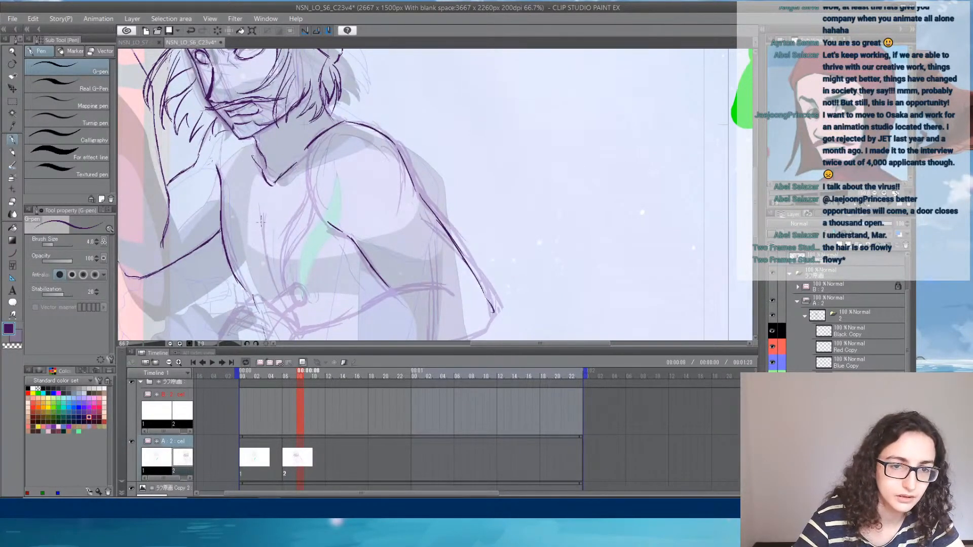
{"action": "left_click_drag", "start_coordinate": [261, 220], "coordinate": [280, 299]}
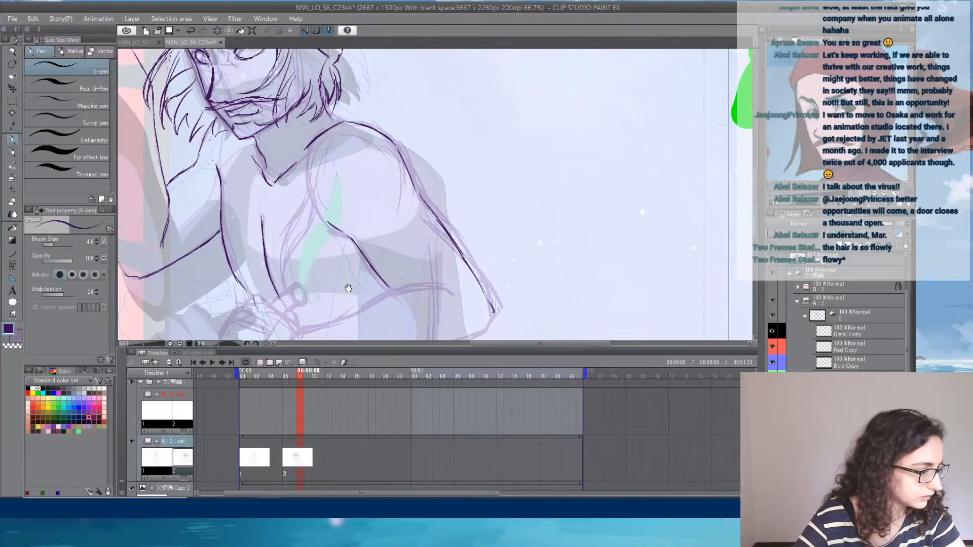
- Round off the near elbow and draw the forearm's upper edge from the elbow crease to the wrist and back of the hand
{"action": "mouse_move", "coordinate": [348, 288]}
{"action": "left_mouse_down"}
{"action": "mouse_move", "coordinate": [365, 223]}
{"action": "mouse_move", "coordinate": [373, 225]}
{"action": "left_mouse_up"}
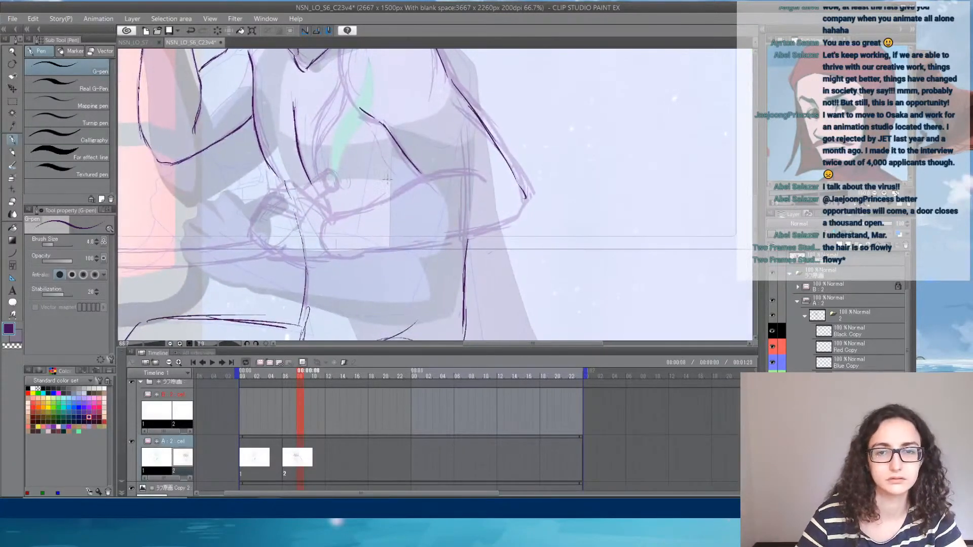
{"action": "scroll", "coordinate": [386, 179], "scroll_direction": "up", "scroll_amount": 2}
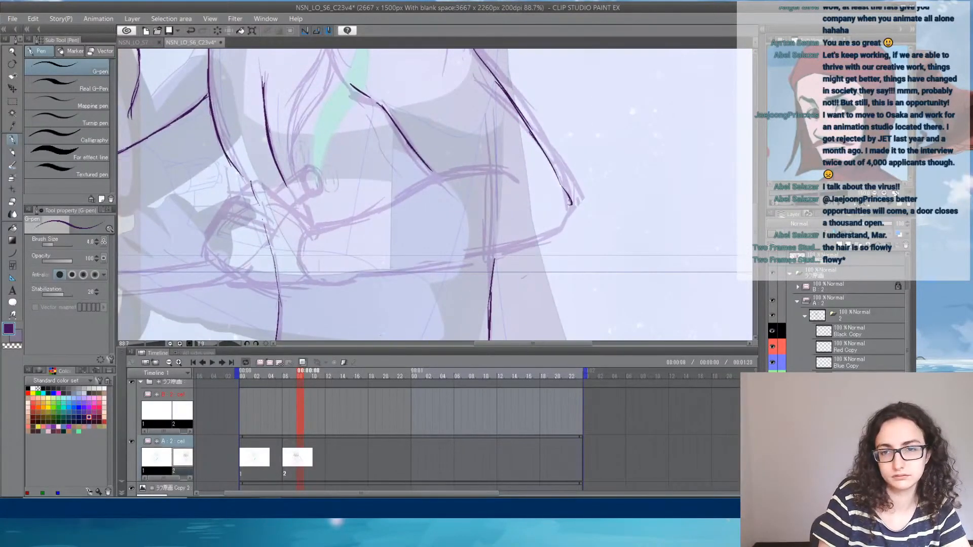
{"action": "left_click_drag", "start_coordinate": [570, 202], "coordinate": [549, 239]}
{"action": "mouse_move", "coordinate": [312, 226]}
{"action": "left_mouse_down"}
{"action": "mouse_move", "coordinate": [380, 211]}
{"action": "mouse_move", "coordinate": [471, 168]}
{"action": "mouse_move", "coordinate": [451, 172]}
{"action": "mouse_move", "coordinate": [517, 181]}
{"action": "left_mouse_up"}
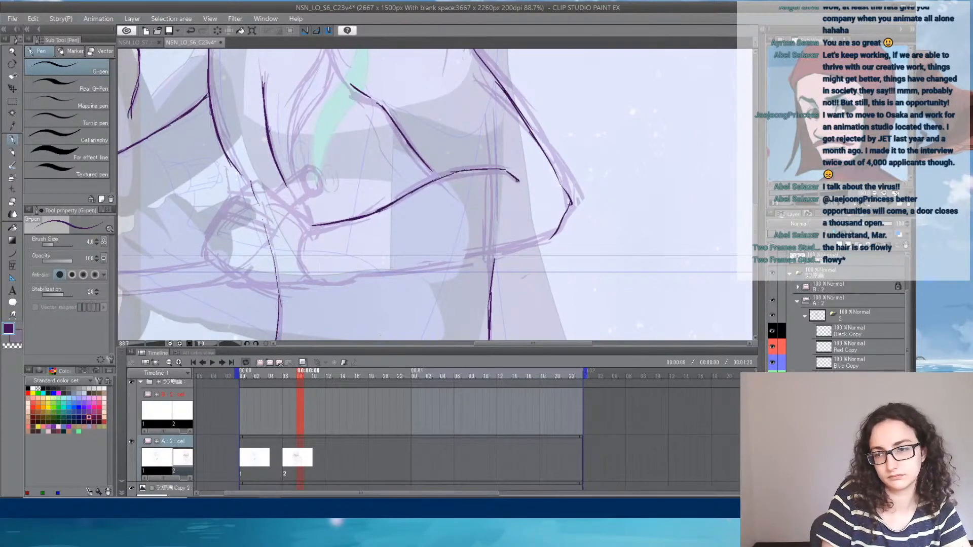
{"action": "left_click_drag", "start_coordinate": [269, 188], "coordinate": [311, 220]}
{"action": "key", "text": "ctrl+z"}
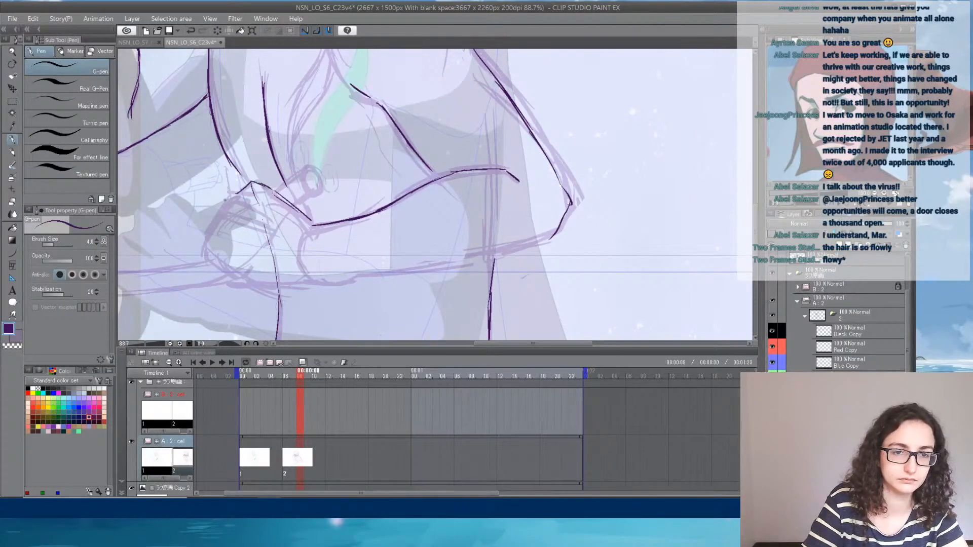
- Outline the near hand's fist gripping the cylindrical handle and draw the forearm's underside back to the elbow
{"action": "mouse_move", "coordinate": [217, 218]}
{"action": "left_mouse_down"}
{"action": "mouse_move", "coordinate": [202, 255]}
{"action": "mouse_move", "coordinate": [280, 288]}
{"action": "mouse_move", "coordinate": [517, 259]}
{"action": "mouse_move", "coordinate": [533, 248]}
{"action": "left_mouse_up"}
{"action": "left_click_drag", "start_coordinate": [554, 237], "coordinate": [517, 254]}
{"action": "mouse_move", "coordinate": [292, 179]}
{"action": "left_mouse_down"}
{"action": "mouse_move", "coordinate": [387, 200]}
{"action": "mouse_move", "coordinate": [401, 187]}
{"action": "mouse_move", "coordinate": [419, 215]}
{"action": "mouse_move", "coordinate": [393, 232]}
{"action": "mouse_move", "coordinate": [394, 222]}
{"action": "left_mouse_up"}
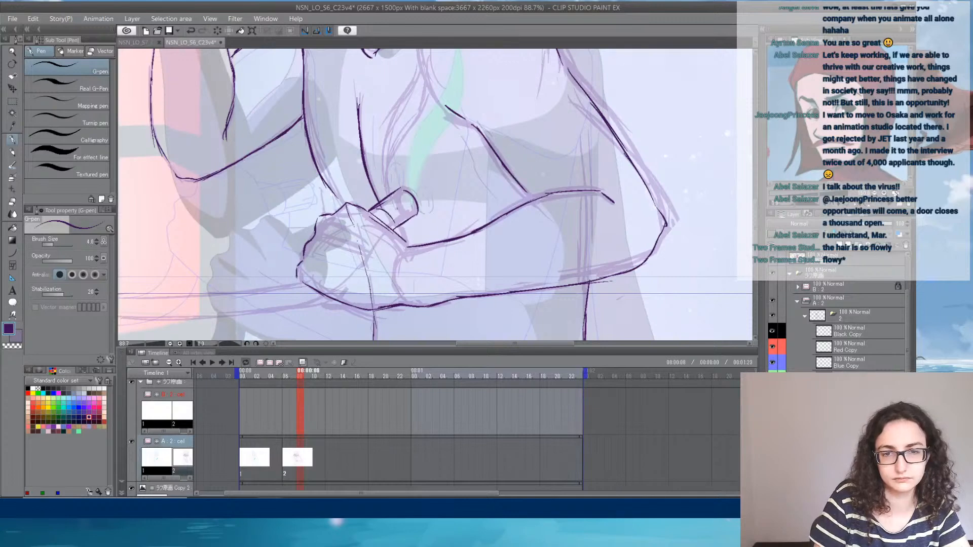
- Draw the garment's curved chest folds from the shoulder down to the fist, and add short radiating dashes beside the handle's tip
{"action": "left_click_drag", "start_coordinate": [407, 147], "coordinate": [402, 182]}
{"action": "mouse_move", "coordinate": [381, 227]}
{"action": "left_mouse_down"}
{"action": "mouse_move", "coordinate": [393, 176]}
{"action": "mouse_move", "coordinate": [415, 150]}
{"action": "left_mouse_up"}
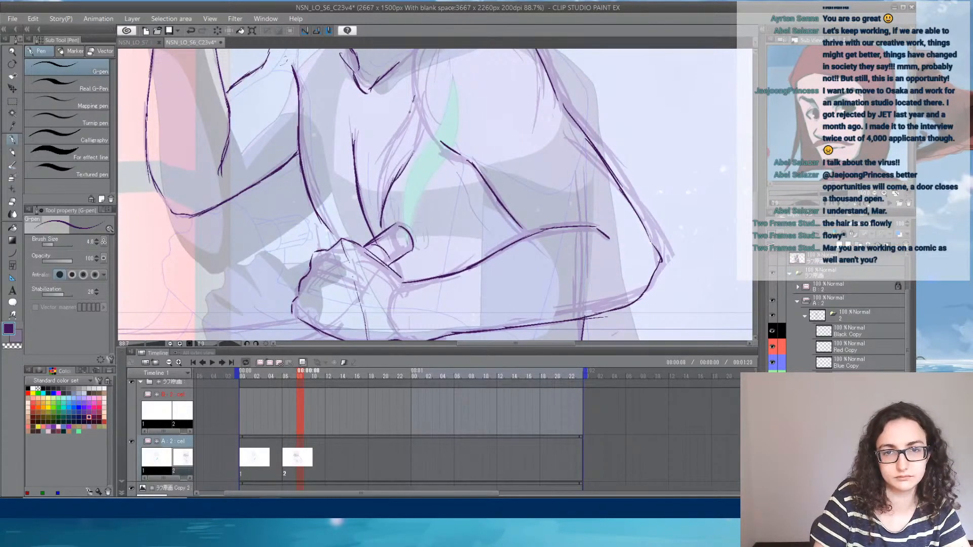
{"action": "mouse_move", "coordinate": [413, 101]}
{"action": "left_mouse_down"}
{"action": "mouse_move", "coordinate": [370, 177]}
{"action": "mouse_move", "coordinate": [369, 215]}
{"action": "left_mouse_up"}
{"action": "left_click_drag", "start_coordinate": [379, 178], "coordinate": [373, 223]}
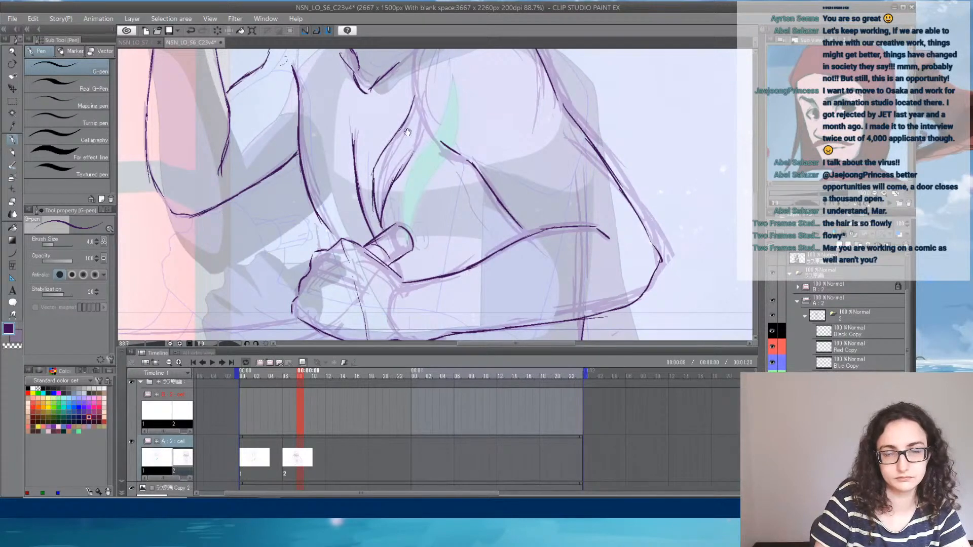
{"action": "left_click_drag", "start_coordinate": [407, 132], "coordinate": [387, 201]}
{"action": "mouse_move", "coordinate": [392, 157]}
{"action": "left_mouse_down"}
{"action": "mouse_move", "coordinate": [391, 218]}
{"action": "mouse_move", "coordinate": [379, 242]}
{"action": "left_mouse_up"}
{"action": "mouse_move", "coordinate": [415, 270]}
{"action": "left_mouse_down"}
{"action": "mouse_move", "coordinate": [403, 284]}
{"action": "mouse_move", "coordinate": [411, 295]}
{"action": "left_mouse_up"}
{"action": "mouse_move", "coordinate": [423, 291]}
{"action": "left_mouse_down"}
{"action": "mouse_move", "coordinate": [413, 298]}
{"action": "mouse_move", "coordinate": [412, 331]}
{"action": "left_mouse_up"}
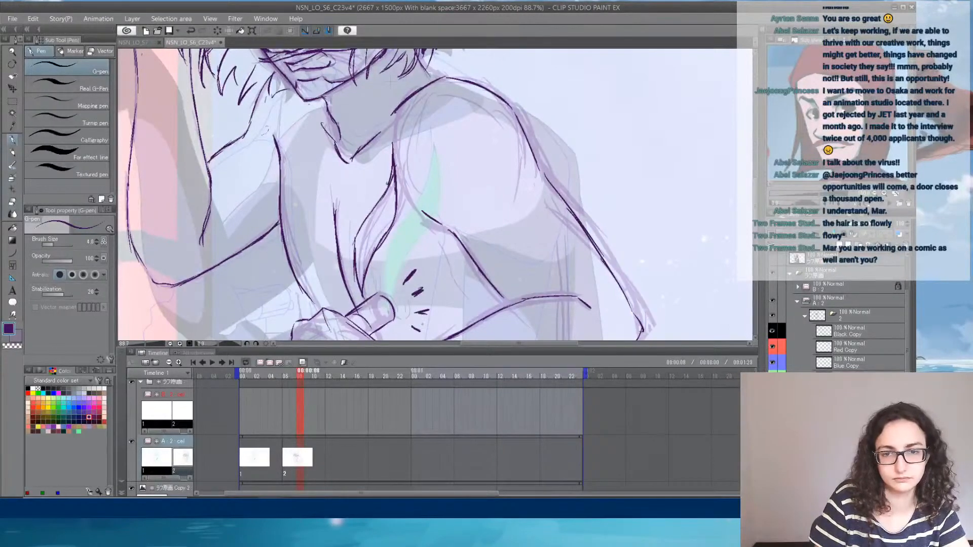
- Draw short magenta dashes radiating around the tip of the held handle on the REMINDER layer
{"action": "scroll", "coordinate": [907, 334], "scroll_direction": "up", "scroll_amount": 2}
{"action": "scroll", "coordinate": [917, 296], "scroll_direction": "up", "scroll_amount": 2}
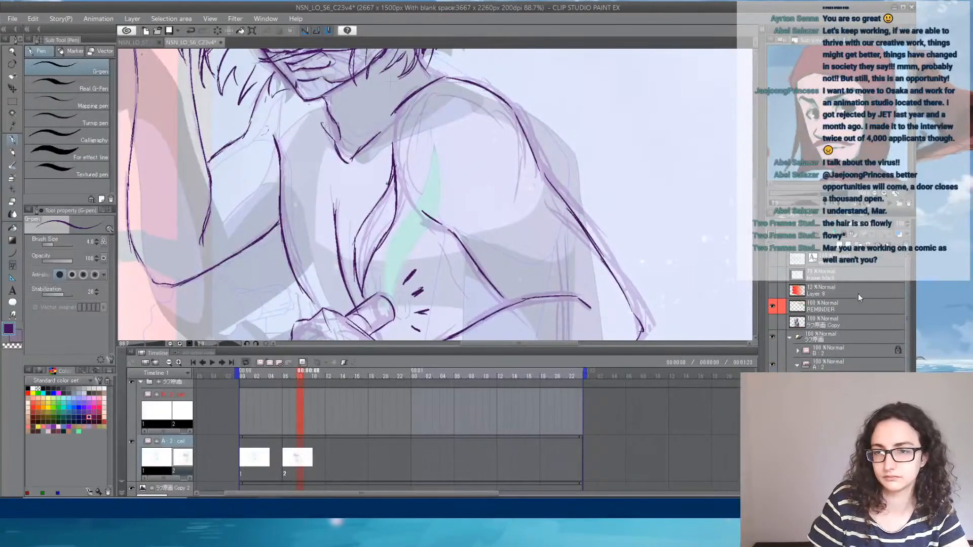
{"action": "left_click", "coordinate": [854, 306]}
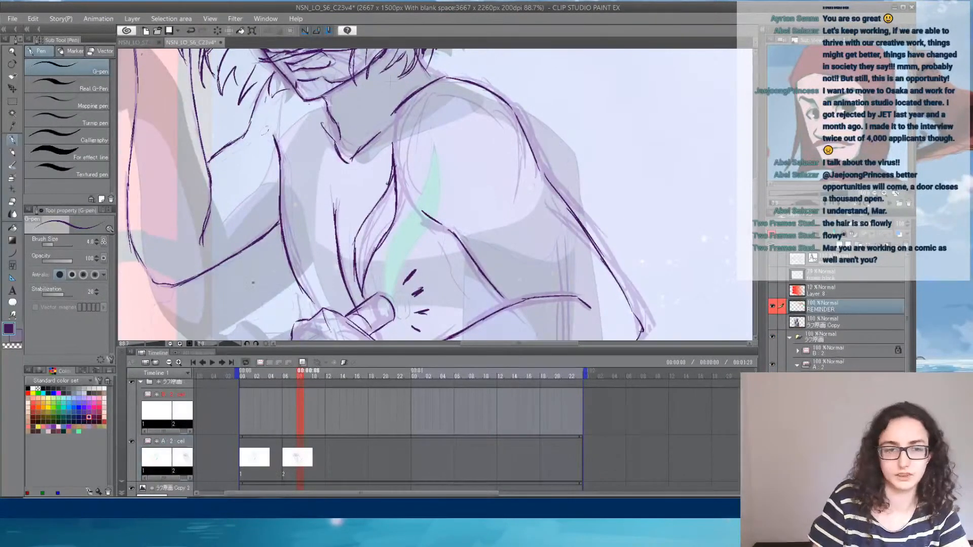
{"action": "left_click", "coordinate": [59, 393]}
{"action": "mouse_move", "coordinate": [378, 257]}
{"action": "left_mouse_down"}
{"action": "mouse_move", "coordinate": [377, 276]}
{"action": "mouse_move", "coordinate": [406, 272]}
{"action": "mouse_move", "coordinate": [433, 293]}
{"action": "mouse_move", "coordinate": [423, 318]}
{"action": "left_mouse_up"}
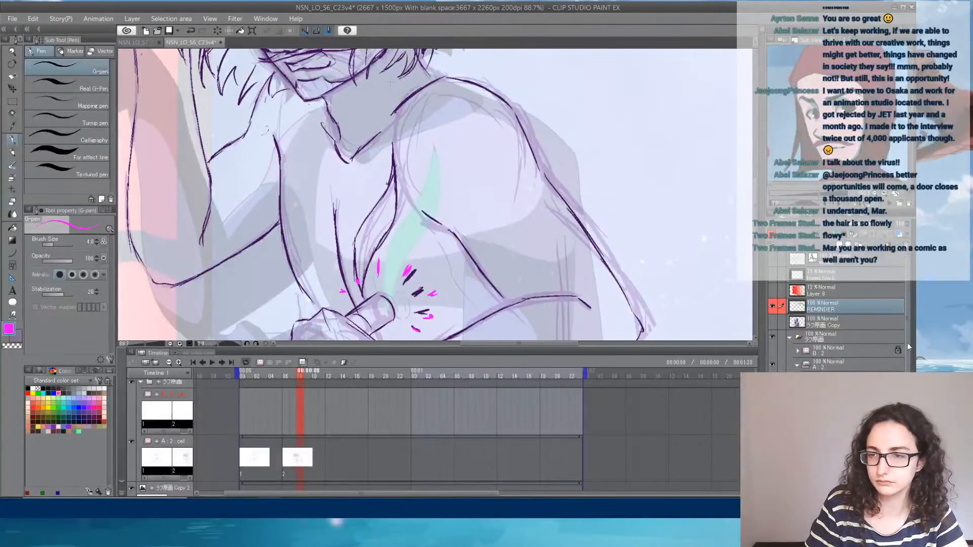
- Check drawing 2's sketch layers and hide the earlier rough strokes beneath the new pose linework
{"action": "scroll", "coordinate": [836, 330], "scroll_direction": "down", "scroll_amount": 2}
{"action": "scroll", "coordinate": [836, 324], "scroll_direction": "down", "scroll_amount": 4}
{"action": "left_click", "coordinate": [849, 399]}
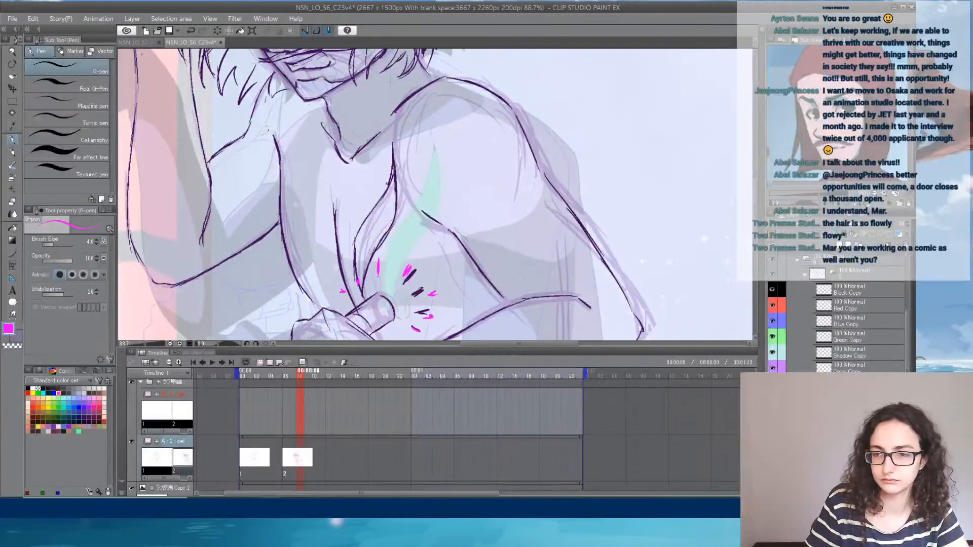
{"action": "left_click", "coordinate": [772, 400]}
{"action": "left_click", "coordinate": [772, 399]}
{"action": "mouse_move", "coordinate": [564, 255]}
{"action": "left_mouse_down"}
{"action": "mouse_move", "coordinate": [604, 123]}
{"action": "mouse_move", "coordinate": [592, 15]}
{"action": "mouse_move", "coordinate": [600, 31]}
{"action": "mouse_move", "coordinate": [591, 145]}
{"action": "mouse_move", "coordinate": [636, 245]}
{"action": "mouse_move", "coordinate": [564, 265]}
{"action": "left_mouse_up"}
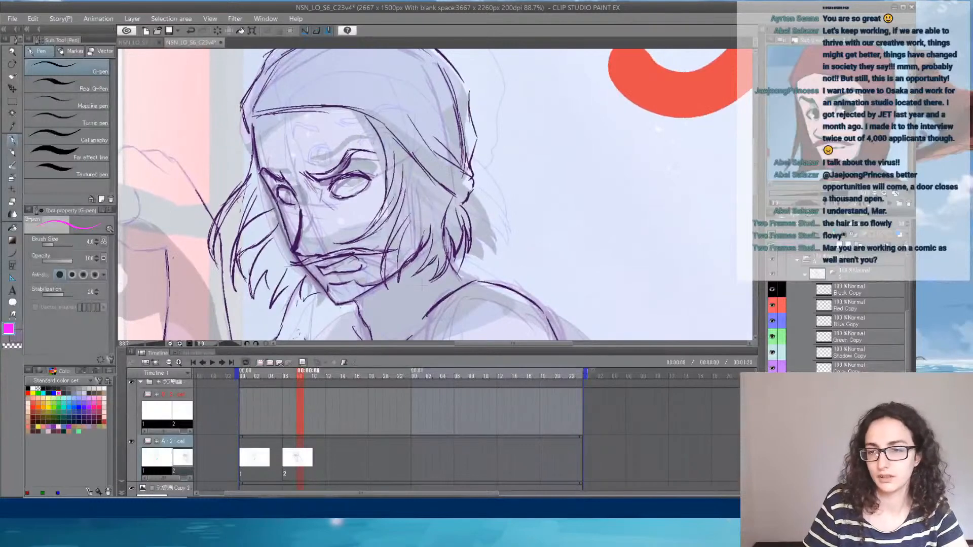
{"action": "key", "text": "ctrl+z"}
{"action": "key", "text": "ctrl+z"}
{"action": "key", "text": "ctrl+z"}
{"action": "key", "text": "ctrl+z"}
{"action": "key", "text": "ctrl+z"}
{"action": "key", "text": "ctrl+z"}
{"action": "key", "text": "ctrl+z"}
{"action": "key", "text": "ctrl+z"}
{"action": "key", "text": "ctrl+z"}
{"action": "key", "text": "ctrl+z"}
{"action": "key", "text": "ctrl+z"}
{"action": "key", "text": "ctrl+z"}
{"action": "key", "text": "ctrl+z"}
{"action": "key", "text": "ctrl+z"}
{"action": "key", "text": "ctrl+z"}
{"action": "key", "text": "ctrl+z"}
{"action": "key", "text": "ctrl+z"}
{"action": "key", "text": "ctrl+z"}
{"action": "key", "text": "ctrl+z"}
{"action": "key", "text": "ctrl+z"}
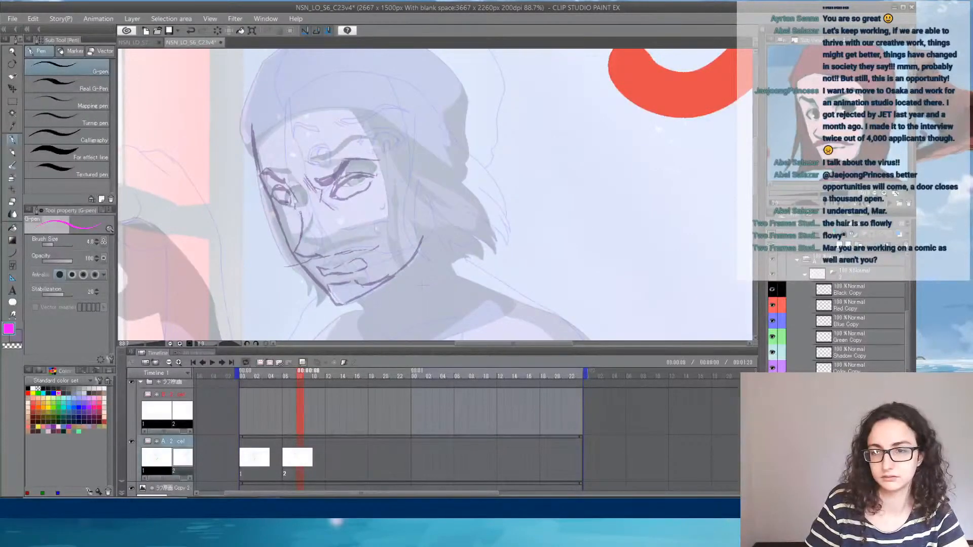
{"action": "key", "text": "ctrl+y"}
{"action": "key", "text": "ctrl+y"}
{"action": "key", "text": "ctrl+y"}
{"action": "key", "text": "ctrl+y"}
{"action": "key", "text": "ctrl+y"}
{"action": "key", "text": "ctrl+y"}
{"action": "key", "text": "ctrl+y"}
{"action": "key", "text": "ctrl+y"}
{"action": "key", "text": "ctrl+y"}
{"action": "key", "text": "ctrl+y"}
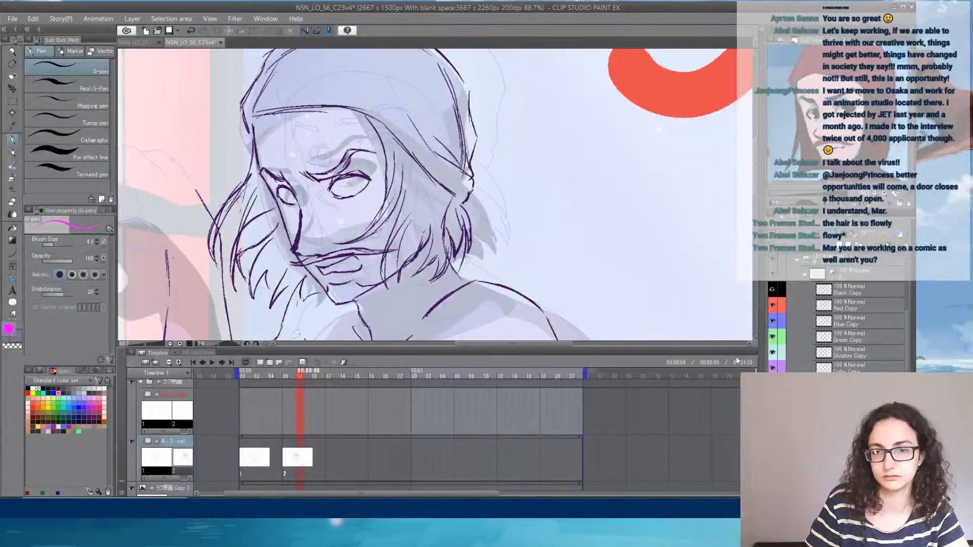
- Draw the long tapering shape that extends sideways from beneath the near fist, using dark purple for its upper and lower edges
{"action": "scroll", "coordinate": [587, 254], "scroll_direction": "down", "scroll_amount": 4}
{"action": "left_click_drag", "start_coordinate": [591, 267], "coordinate": [484, 161]}
{"action": "scroll", "coordinate": [413, 260], "scroll_direction": "up", "scroll_amount": 3}
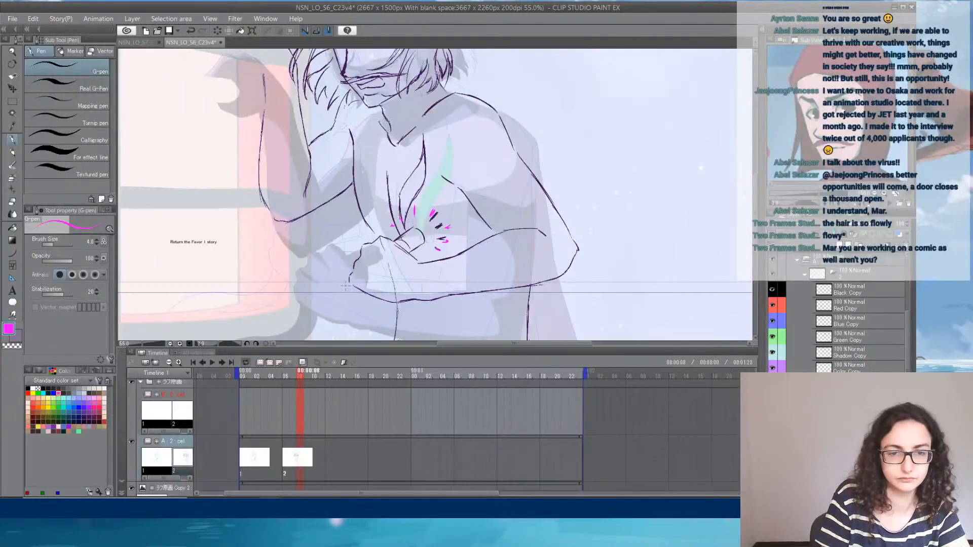
{"action": "left_click_drag", "start_coordinate": [349, 285], "coordinate": [316, 296]}
{"action": "key", "text": "ctrl+z"}
{"action": "left_click", "coordinate": [89, 417]}
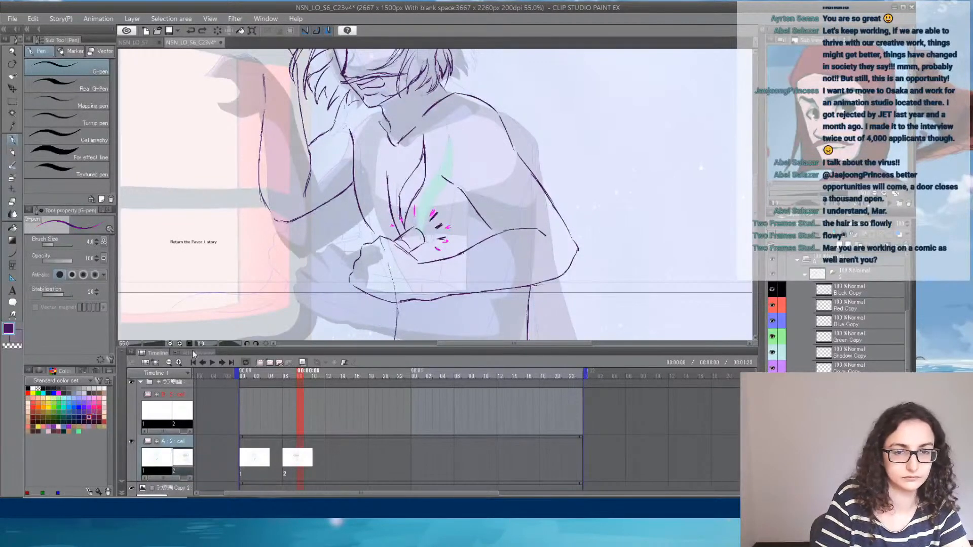
{"action": "mouse_move", "coordinate": [165, 312]}
{"action": "left_mouse_down"}
{"action": "mouse_move", "coordinate": [198, 293]}
{"action": "mouse_move", "coordinate": [356, 287]}
{"action": "mouse_move", "coordinate": [338, 305]}
{"action": "left_mouse_up"}
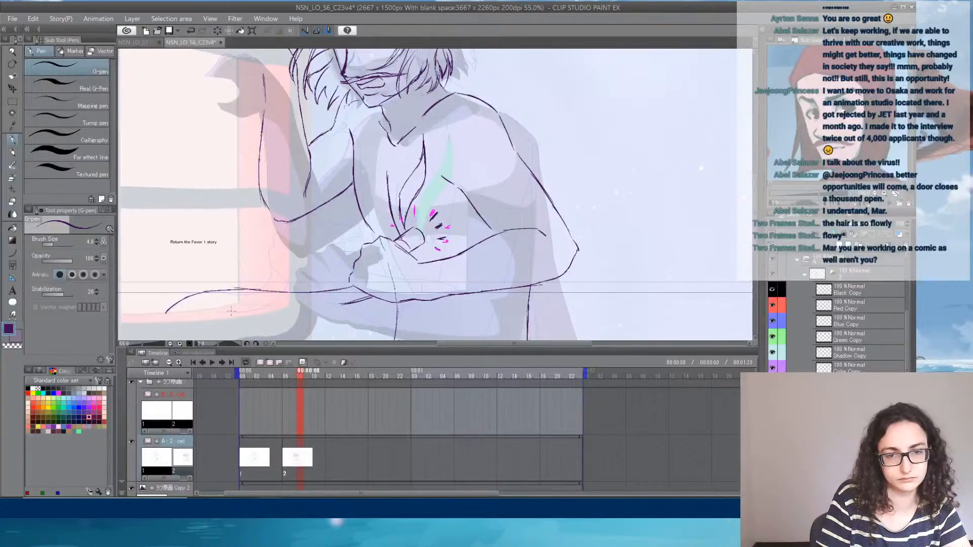
{"action": "left_click_drag", "start_coordinate": [202, 311], "coordinate": [350, 297]}
{"action": "left_click_drag", "start_coordinate": [212, 313], "coordinate": [360, 296]}
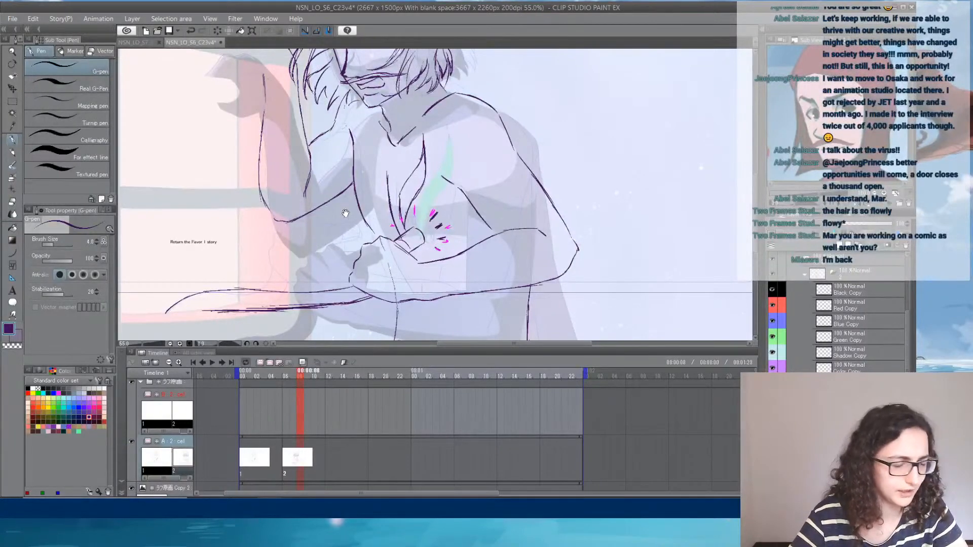
- Draw the raised far hand, closing the wrist and outlining the palm, thumb curve and bent fingers up to the hair
{"action": "left_click_drag", "start_coordinate": [328, 202], "coordinate": [333, 211]}
{"action": "left_click_drag", "start_coordinate": [378, 240], "coordinate": [384, 248]}
{"action": "key", "text": "ctrl+z"}
{"action": "key", "text": "ctrl+z"}
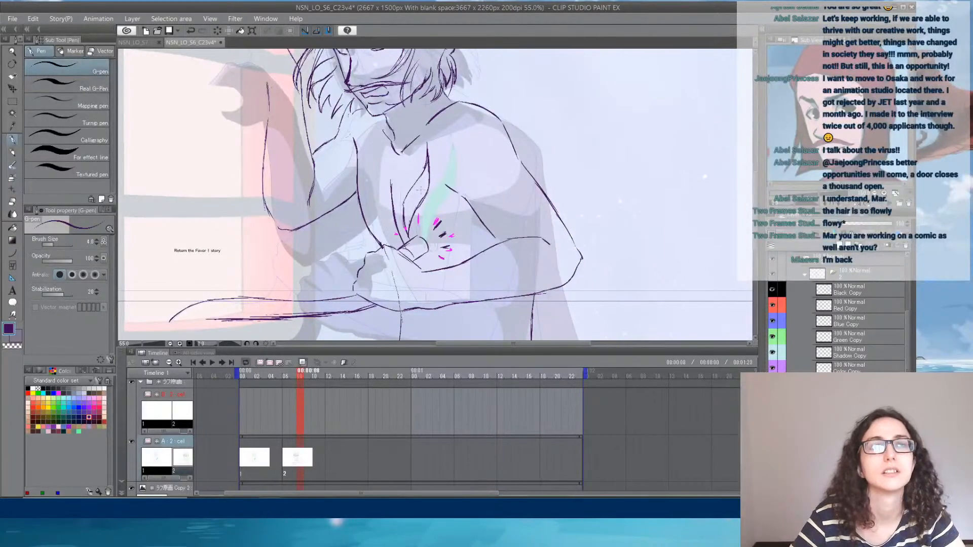
{"action": "left_click_drag", "start_coordinate": [369, 149], "coordinate": [382, 258]}
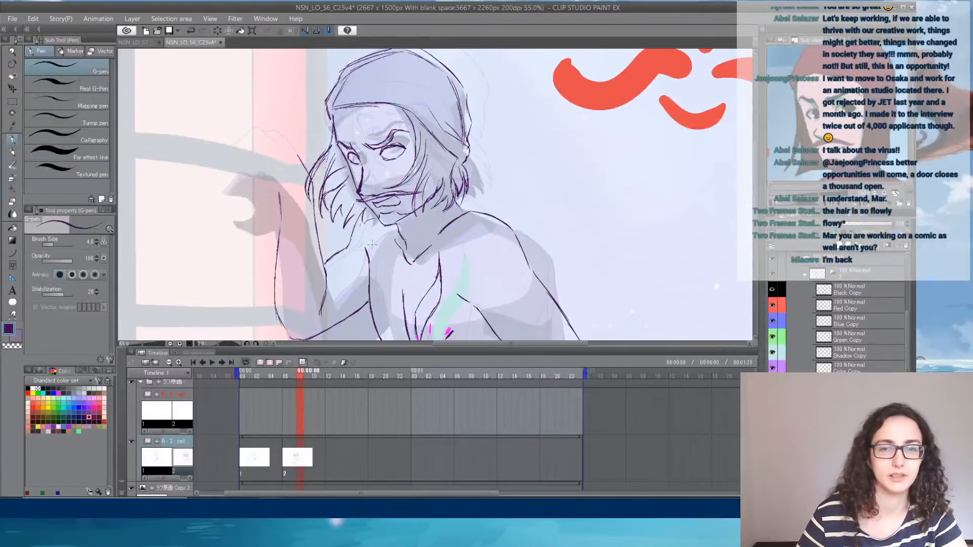
{"action": "left_click_drag", "start_coordinate": [365, 160], "coordinate": [446, 167]}
{"action": "left_click_drag", "start_coordinate": [494, 259], "coordinate": [522, 272]}
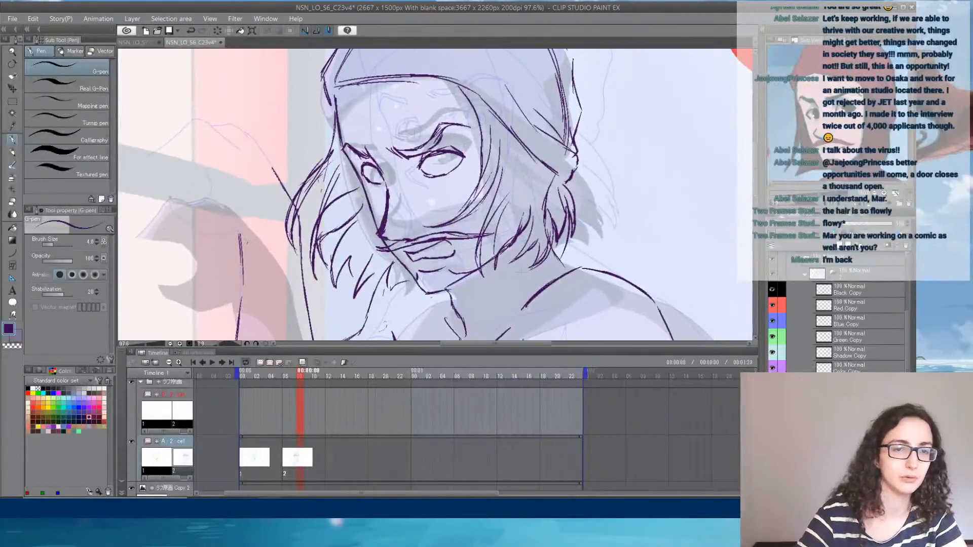
{"action": "mouse_move", "coordinate": [176, 214]}
{"action": "left_mouse_down"}
{"action": "mouse_move", "coordinate": [202, 234]}
{"action": "mouse_move", "coordinate": [240, 232]}
{"action": "left_mouse_up"}
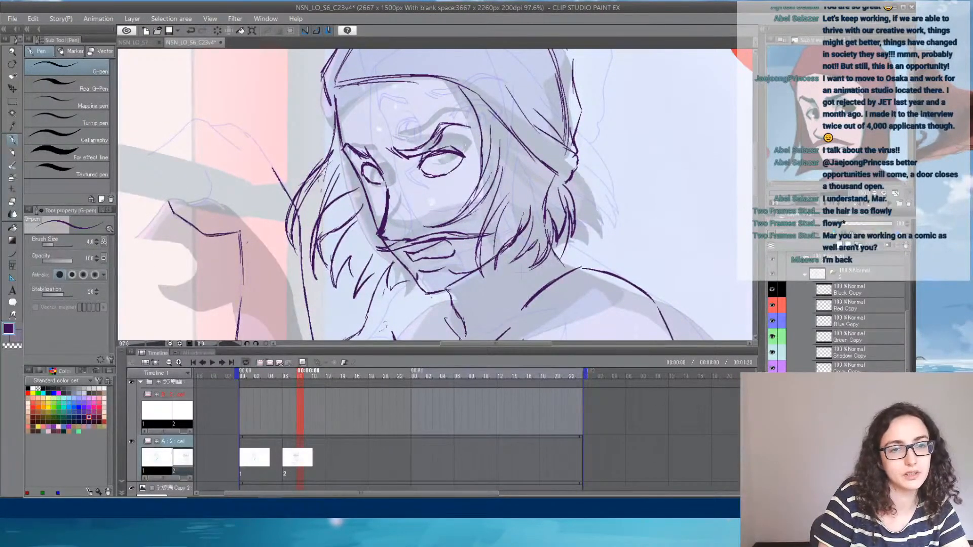
{"action": "left_click_drag", "start_coordinate": [186, 204], "coordinate": [211, 187]}
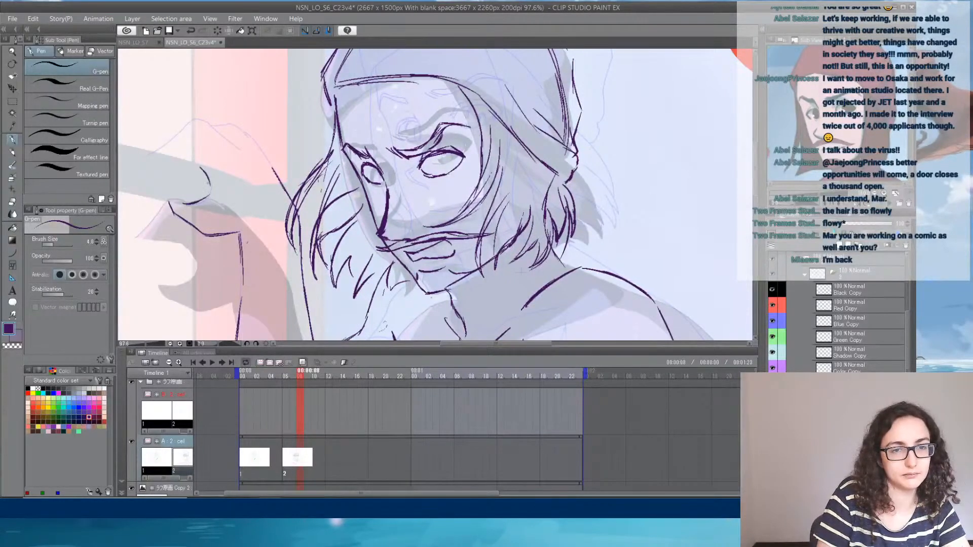
{"action": "mouse_move", "coordinate": [156, 153]}
{"action": "left_mouse_down"}
{"action": "mouse_move", "coordinate": [192, 121]}
{"action": "mouse_move", "coordinate": [247, 136]}
{"action": "mouse_move", "coordinate": [271, 162]}
{"action": "left_mouse_up"}
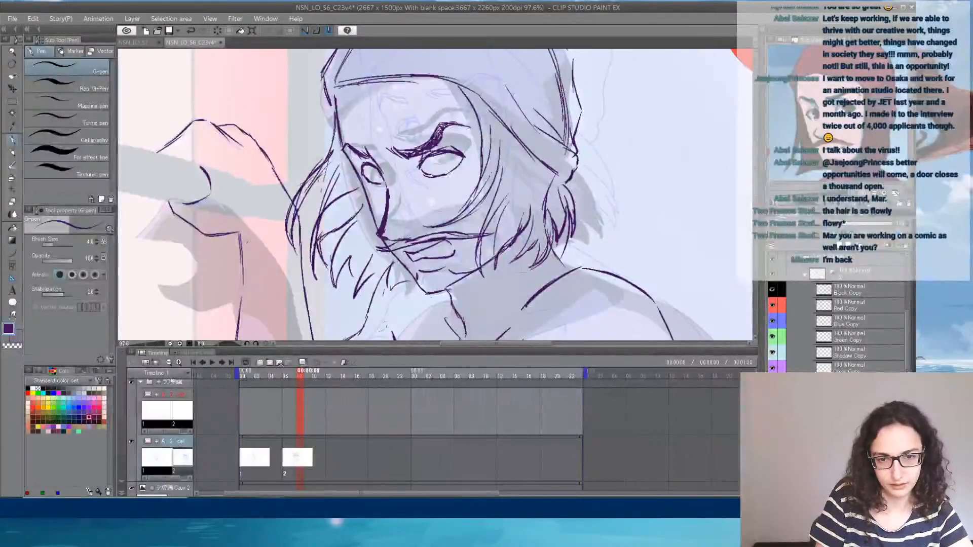
{"action": "scroll", "coordinate": [515, 265], "scroll_direction": "down", "scroll_amount": 5}
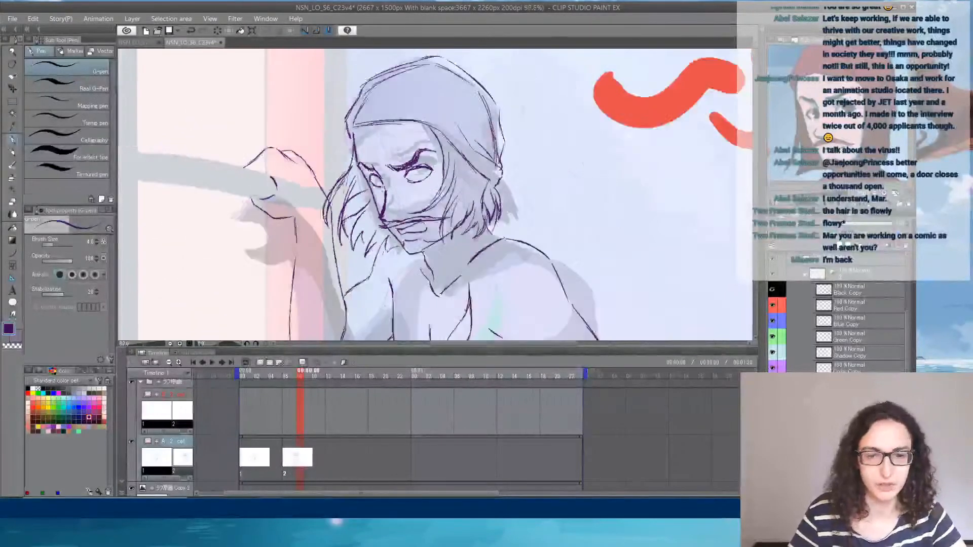
- Draw a curved line across the near upper arm, from the top of the elbow crease to the outer shoulder
{"action": "left_click_drag", "start_coordinate": [514, 265], "coordinate": [503, 153]}
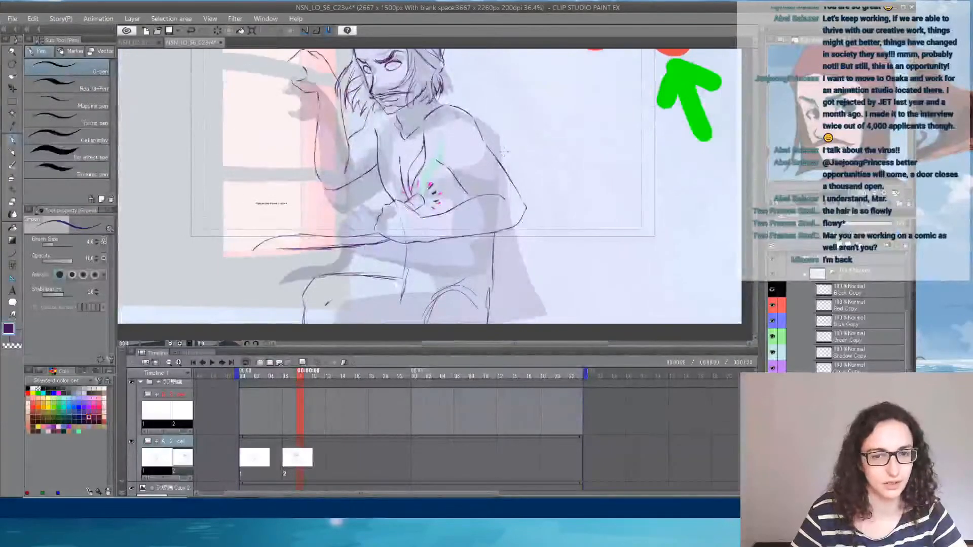
{"action": "scroll", "coordinate": [503, 153], "scroll_direction": "up", "scroll_amount": 3}
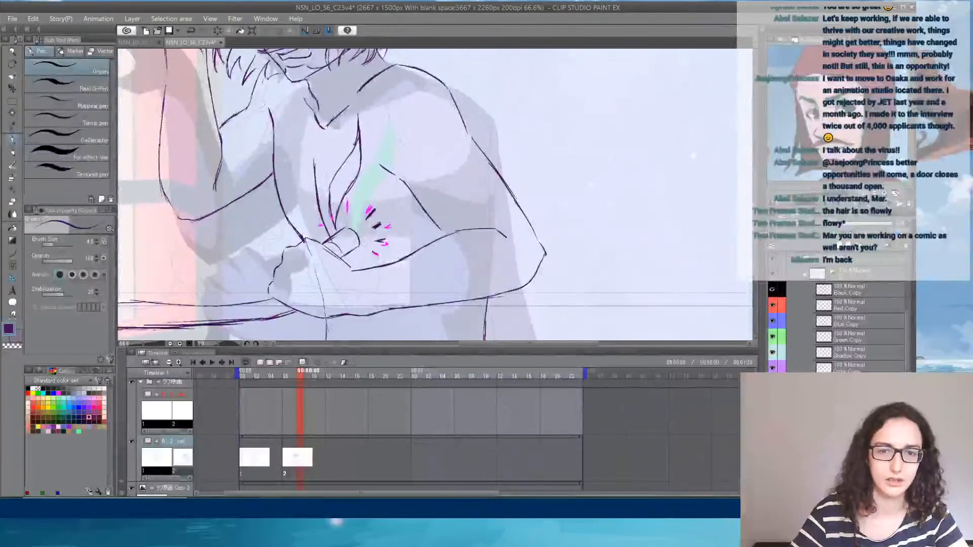
{"action": "mouse_move", "coordinate": [386, 169]}
{"action": "left_mouse_down"}
{"action": "mouse_move", "coordinate": [453, 158]}
{"action": "mouse_move", "coordinate": [467, 129]}
{"action": "left_mouse_up"}
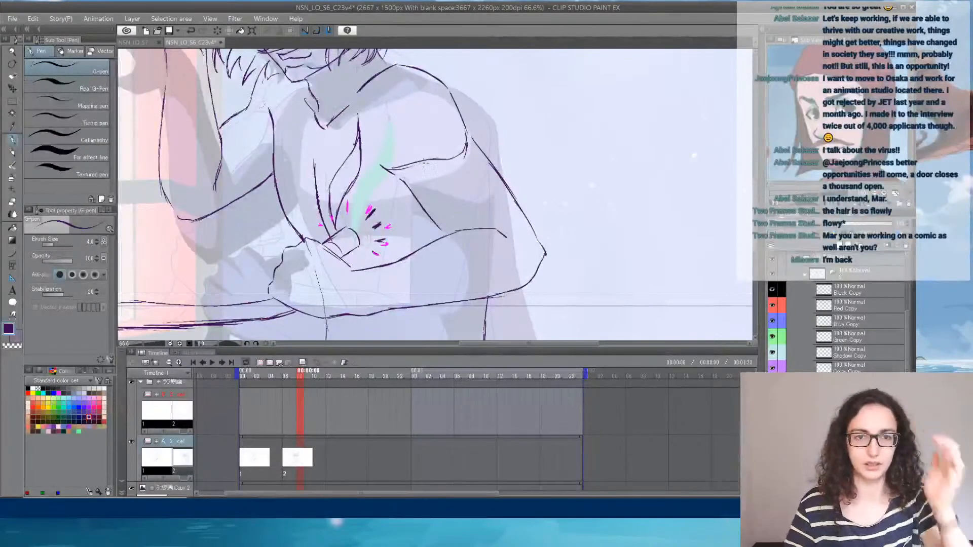
- Save the drawing file
{"action": "scroll", "coordinate": [424, 164], "scroll_direction": "down", "scroll_amount": 4}
{"action": "left_click_drag", "start_coordinate": [376, 121], "coordinate": [414, 170]}
{"action": "scroll", "coordinate": [416, 133], "scroll_direction": "up", "scroll_amount": 1}
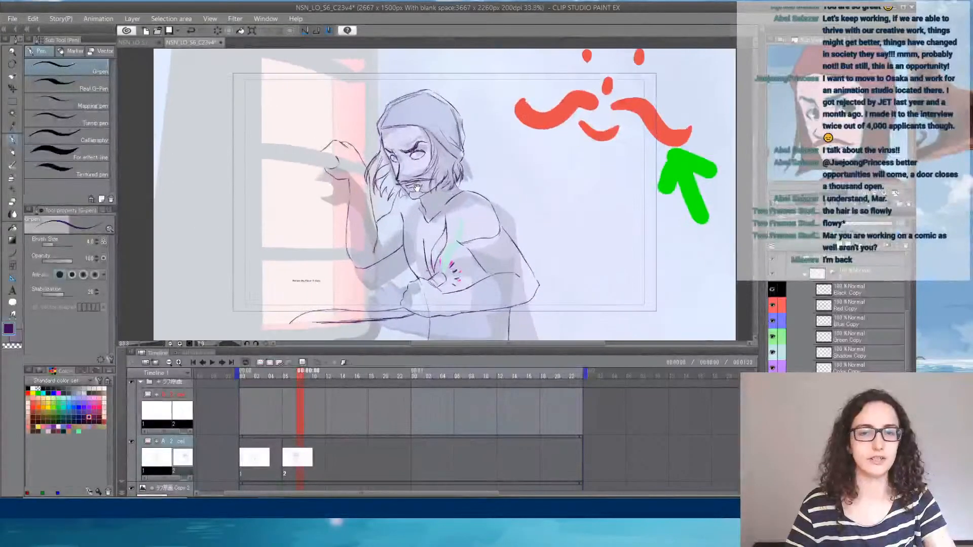
{"action": "left_click", "coordinate": [12, 20]}
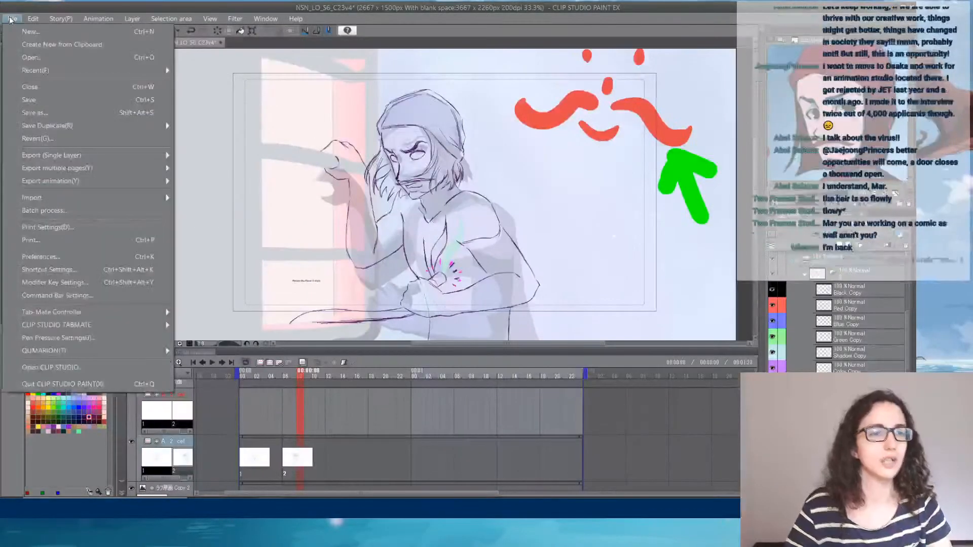
{"action": "left_click", "coordinate": [44, 103]}
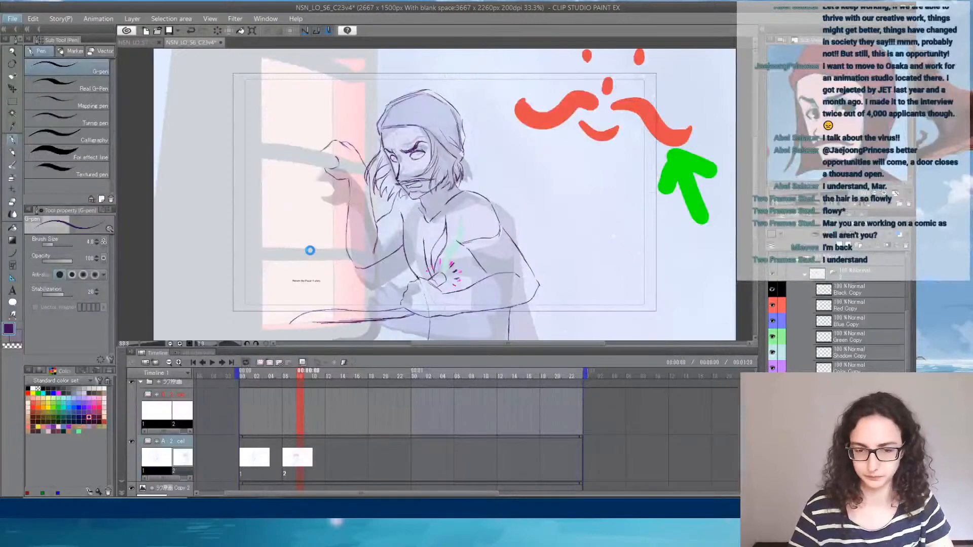
{"action": "key", "text": "ctrl+s"}
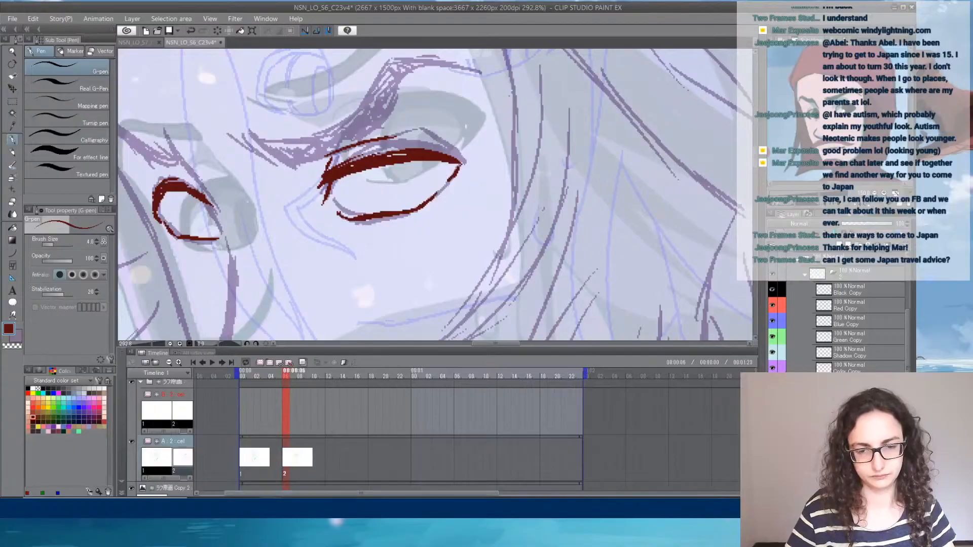
{"action": "key", "text": "alt+Tab"}
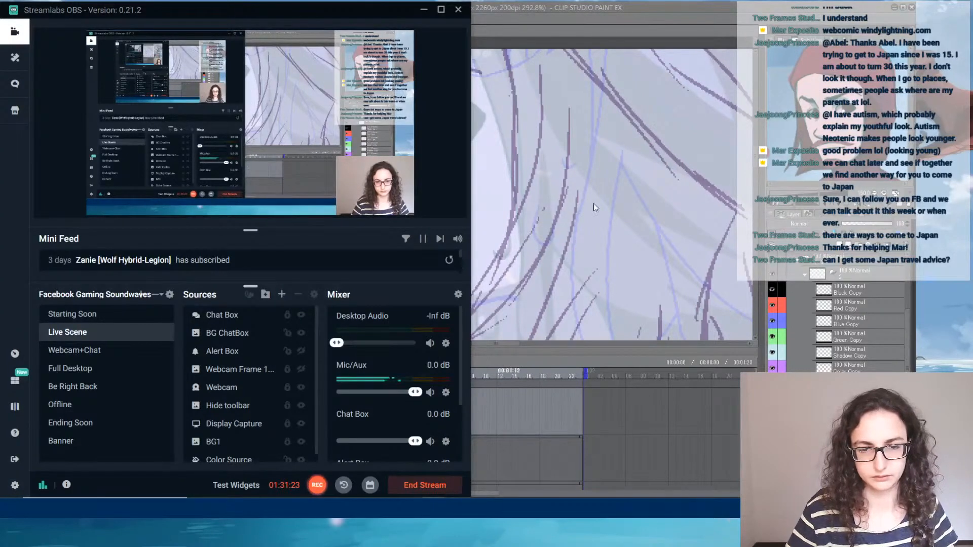
{"action": "left_click", "coordinate": [647, 6]}
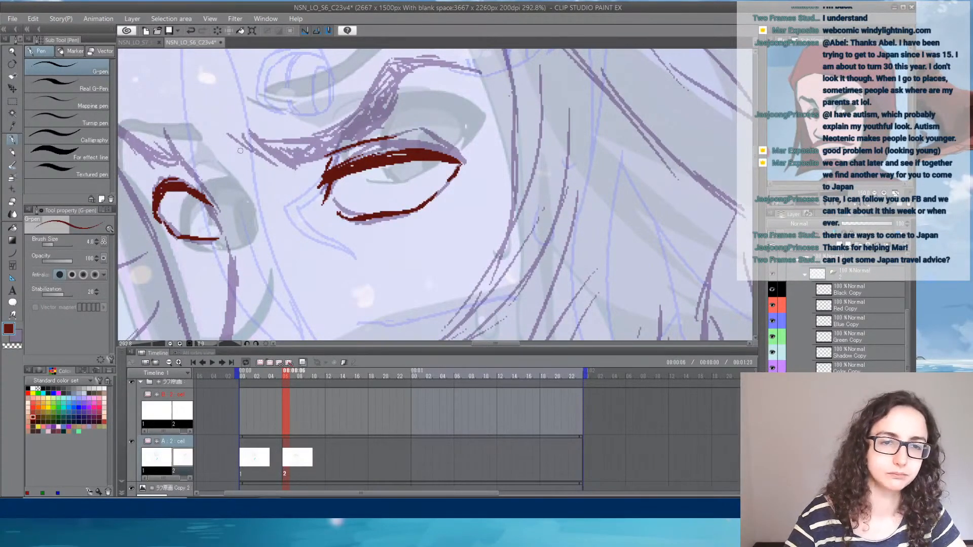
- Outline the furrowed near eyebrow in dark red, from the short inner strokes by the nose bridge to its outer tip
{"action": "left_click_drag", "start_coordinate": [229, 145], "coordinate": [263, 166]}
{"action": "mouse_move", "coordinate": [238, 141]}
{"action": "left_mouse_down"}
{"action": "mouse_move", "coordinate": [280, 166]}
{"action": "mouse_move", "coordinate": [365, 145]}
{"action": "mouse_move", "coordinate": [346, 146]}
{"action": "mouse_move", "coordinate": [394, 93]}
{"action": "mouse_move", "coordinate": [383, 122]}
{"action": "left_mouse_up"}
{"action": "mouse_move", "coordinate": [258, 149]}
{"action": "left_mouse_down"}
{"action": "mouse_move", "coordinate": [328, 132]}
{"action": "mouse_move", "coordinate": [353, 139]}
{"action": "mouse_move", "coordinate": [317, 149]}
{"action": "left_mouse_up"}
{"action": "left_click_drag", "start_coordinate": [313, 152], "coordinate": [334, 122]}
{"action": "mouse_move", "coordinate": [303, 159]}
{"action": "left_mouse_down"}
{"action": "mouse_move", "coordinate": [346, 104]}
{"action": "mouse_move", "coordinate": [399, 100]}
{"action": "mouse_move", "coordinate": [373, 101]}
{"action": "mouse_move", "coordinate": [434, 109]}
{"action": "left_mouse_up"}
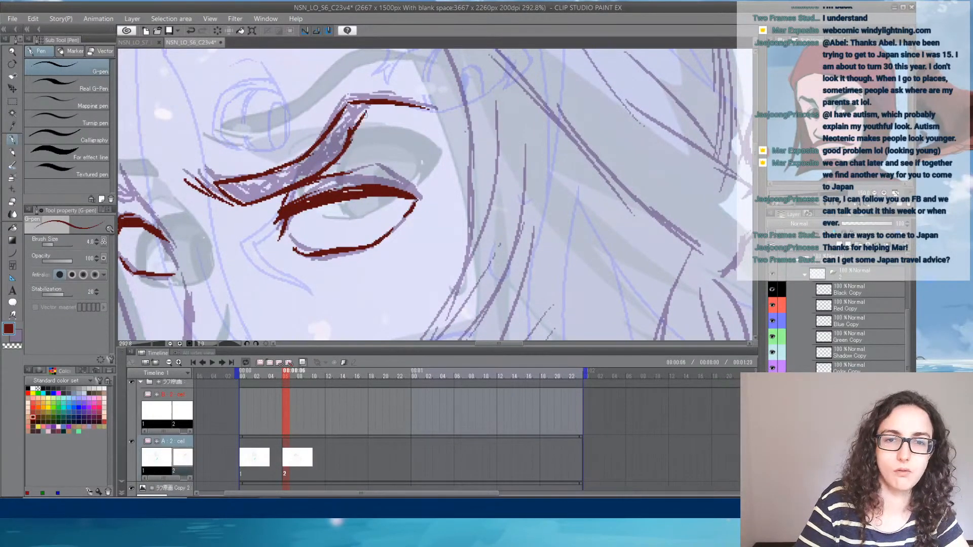
- Trace the lower edge of the near eyebrow's outer arch and fill the brow's inner part with dark red strokes
{"action": "left_click_drag", "start_coordinate": [349, 143], "coordinate": [367, 111]}
{"action": "left_click_drag", "start_coordinate": [356, 129], "coordinate": [383, 111]}
{"action": "left_click_drag", "start_coordinate": [381, 114], "coordinate": [425, 107]}
{"action": "mouse_move", "coordinate": [221, 184]}
{"action": "left_mouse_down"}
{"action": "mouse_move", "coordinate": [254, 199]}
{"action": "mouse_move", "coordinate": [265, 179]}
{"action": "mouse_move", "coordinate": [289, 187]}
{"action": "mouse_move", "coordinate": [291, 174]}
{"action": "mouse_move", "coordinate": [272, 178]}
{"action": "mouse_move", "coordinate": [342, 148]}
{"action": "left_mouse_up"}
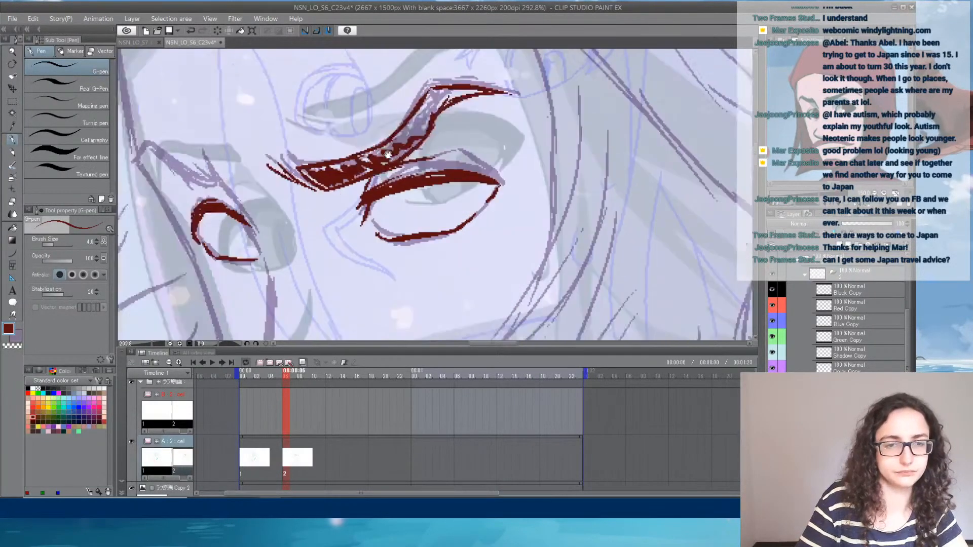
{"action": "scroll", "coordinate": [469, 256], "scroll_direction": "down", "scroll_amount": 5}
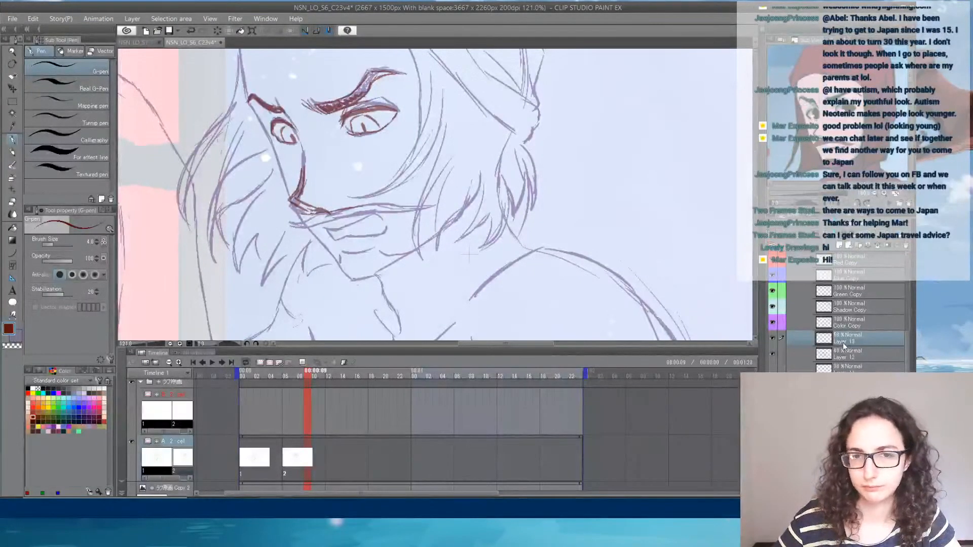
- Lower the opacity of the rough pose sketch layer and of the dark red facial feature layer
{"action": "left_click_drag", "start_coordinate": [908, 340], "coordinate": [916, 316]}
{"action": "left_click", "coordinate": [845, 369]}
{"action": "left_click", "coordinate": [849, 226]}
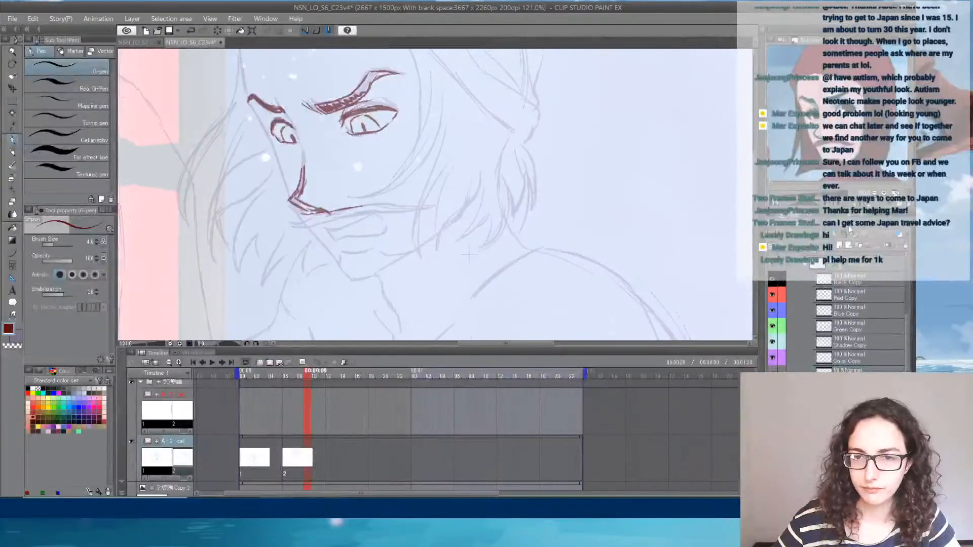
{"action": "left_click", "coordinate": [846, 371]}
{"action": "left_click", "coordinate": [855, 226]}
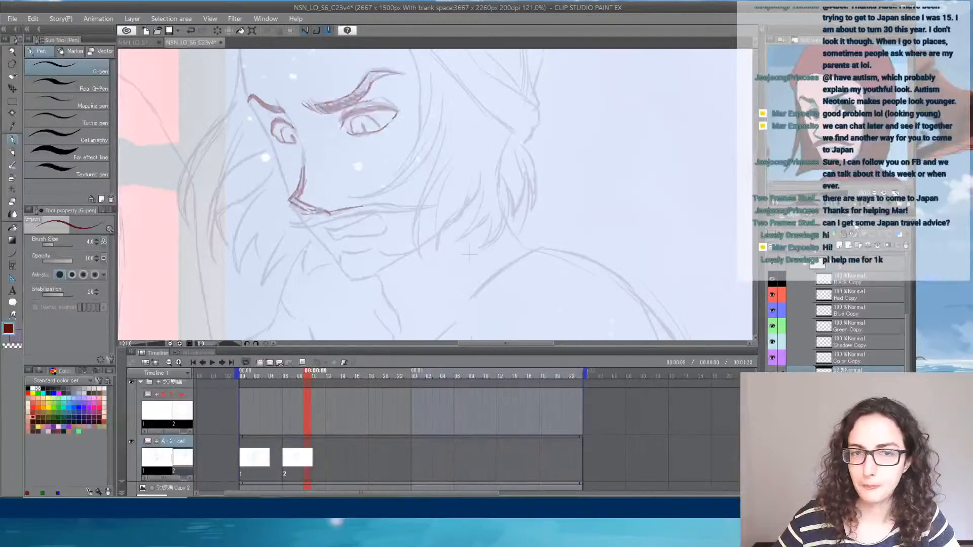
{"action": "left_click_drag", "start_coordinate": [855, 227], "coordinate": [848, 227]}
- On the Black Copy layer, draw the forehead's far edge down to the eyebrow with the Curve tool, in dark teal at brush size 2.0
{"action": "left_click", "coordinate": [865, 276]}
{"action": "left_click_drag", "start_coordinate": [325, 172], "coordinate": [385, 223]}
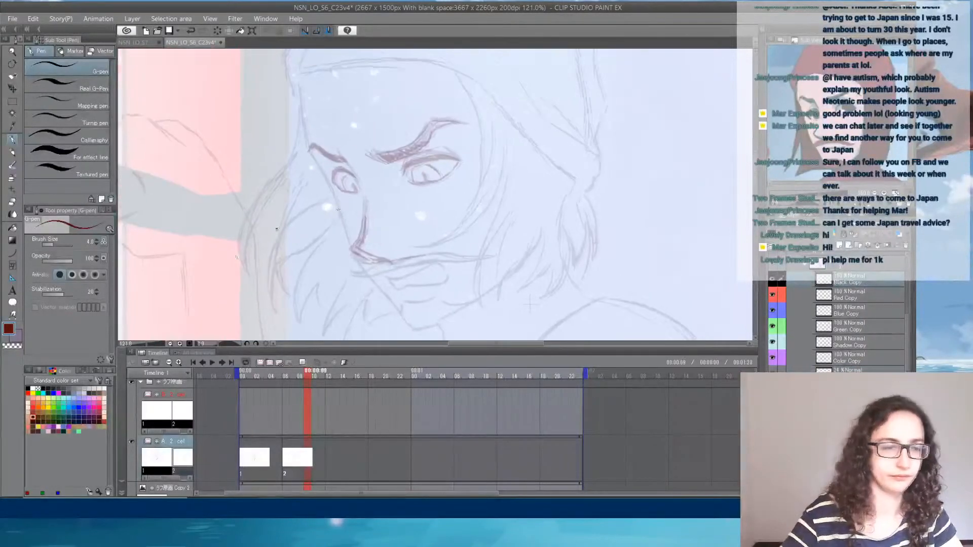
{"action": "left_click", "coordinate": [64, 430]}
{"action": "left_click", "coordinate": [13, 253]}
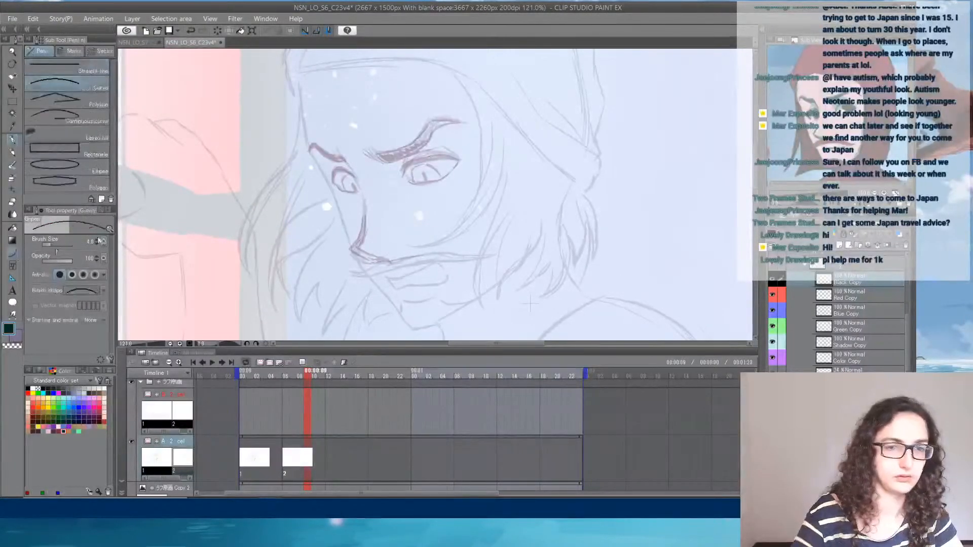
{"action": "scroll", "coordinate": [325, 93], "scroll_direction": "up", "scroll_amount": 3}
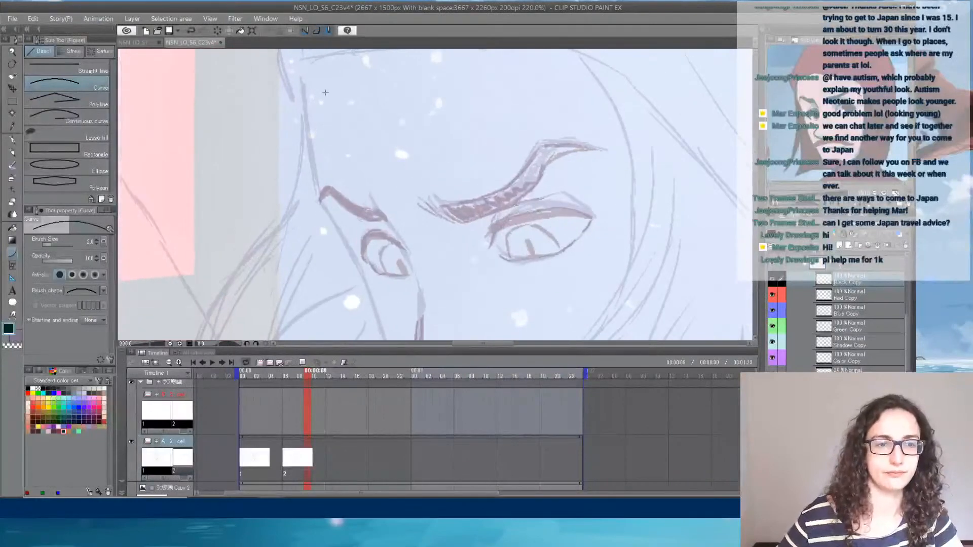
{"action": "left_click_drag", "start_coordinate": [351, 154], "coordinate": [359, 199]}
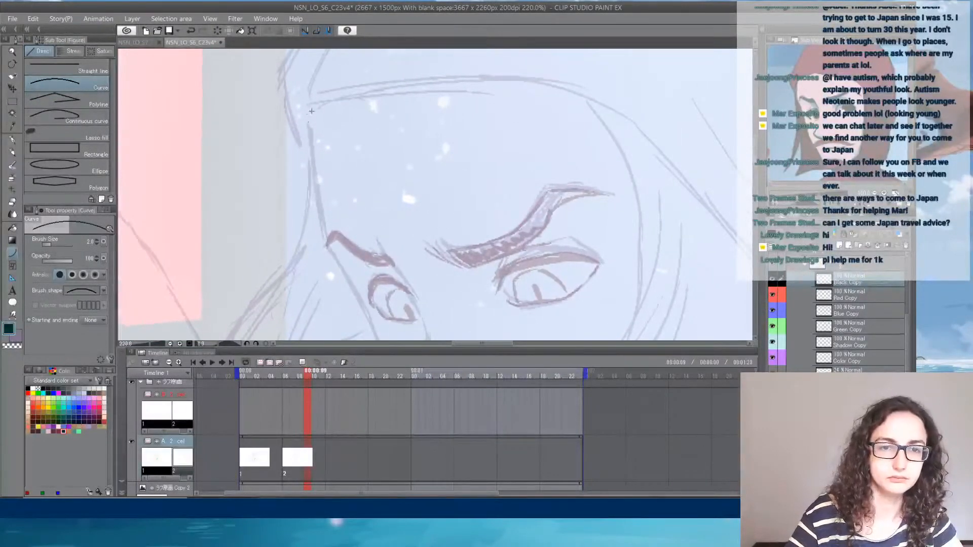
{"action": "left_click_drag", "start_coordinate": [311, 111], "coordinate": [326, 247]}
{"action": "left_click", "coordinate": [312, 187]}
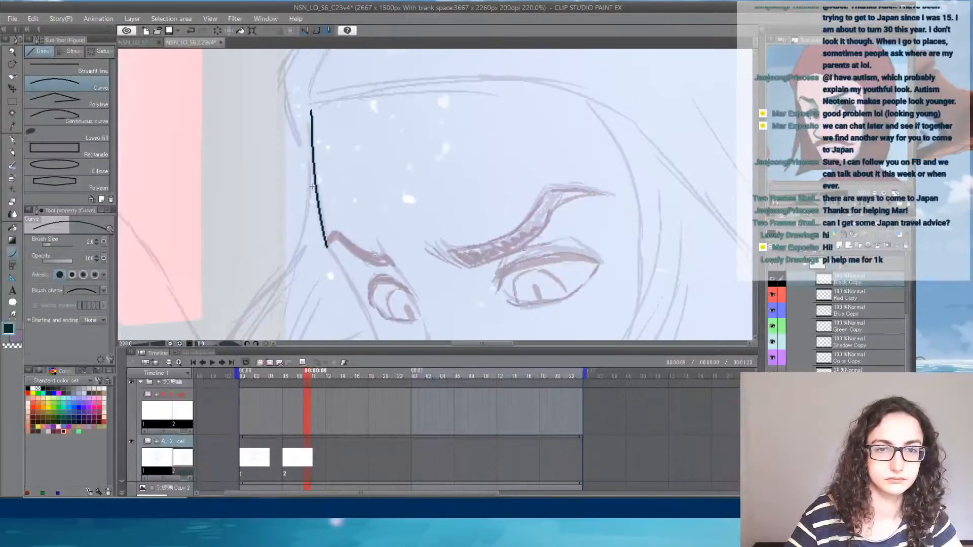
- Ink the hat's lower edge with two curves, across the forehead and down to its back corner behind the head
{"action": "left_click_drag", "start_coordinate": [370, 145], "coordinate": [331, 175]}
{"action": "left_click_drag", "start_coordinate": [263, 143], "coordinate": [608, 161]}
{"action": "left_click", "coordinate": [277, 132]}
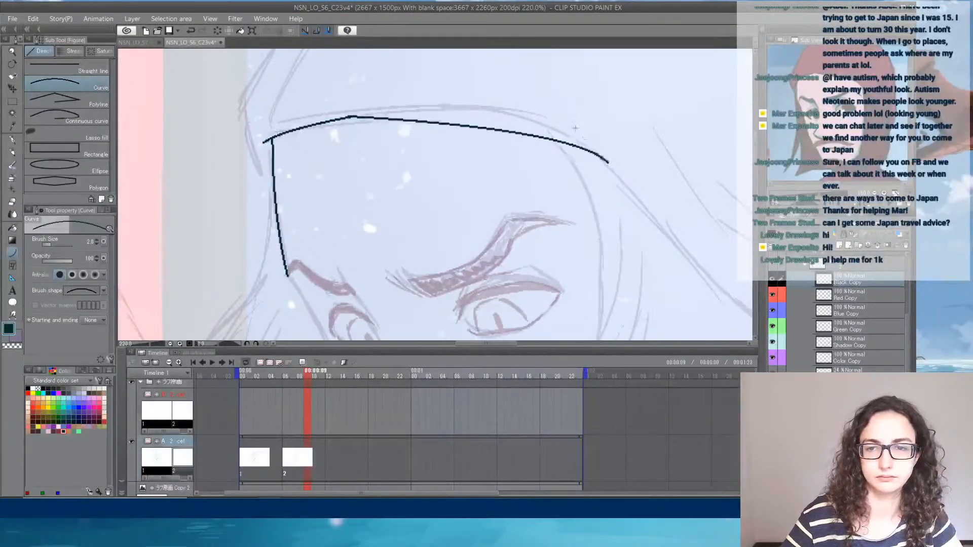
{"action": "left_click", "coordinate": [558, 113]}
{"action": "left_click_drag", "start_coordinate": [653, 198], "coordinate": [354, 135]}
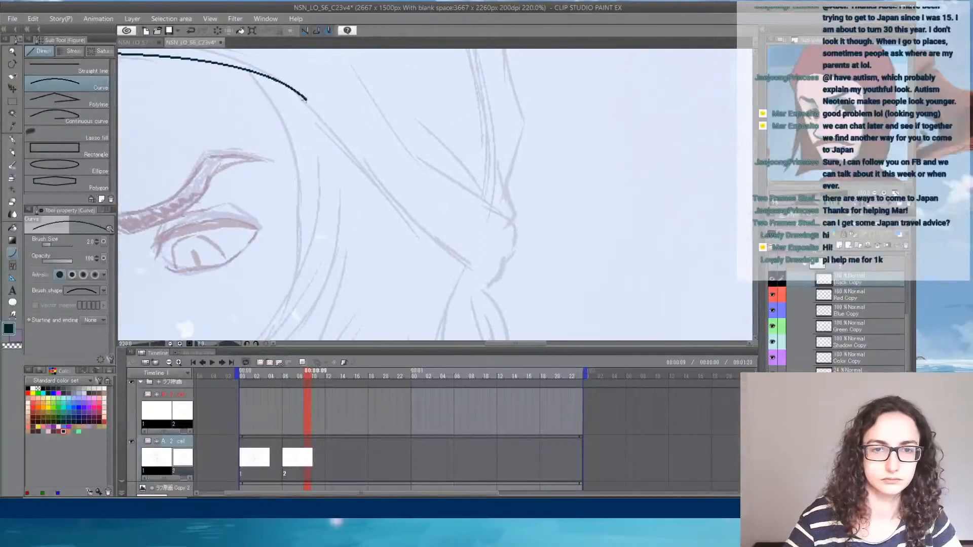
{"action": "left_click_drag", "start_coordinate": [308, 97], "coordinate": [489, 285]}
{"action": "left_click", "coordinate": [407, 228]}
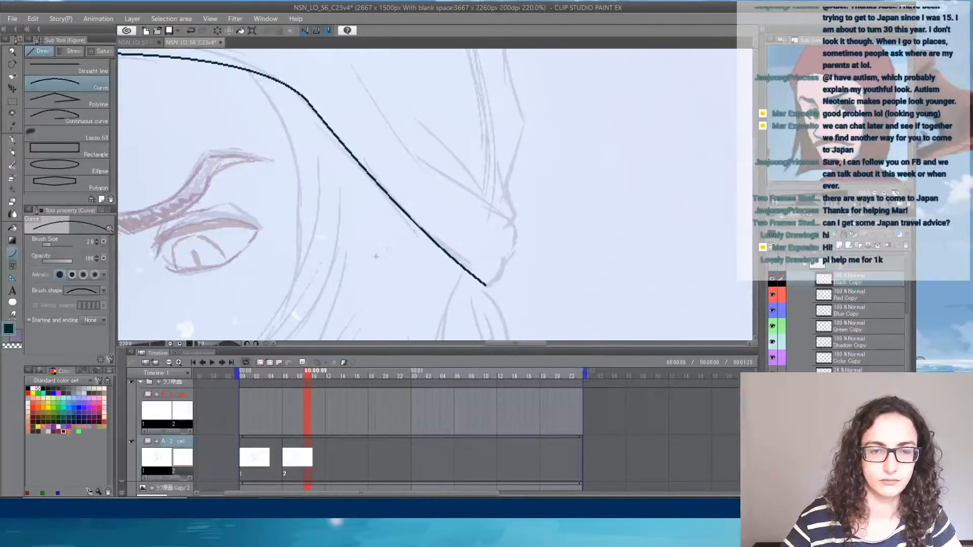
- Select drawing 2 in the timeline at its first frame, making its Black Copy layer the active one, and turn on onion skin
{"action": "left_click_drag", "start_coordinate": [357, 262], "coordinate": [583, 159]}
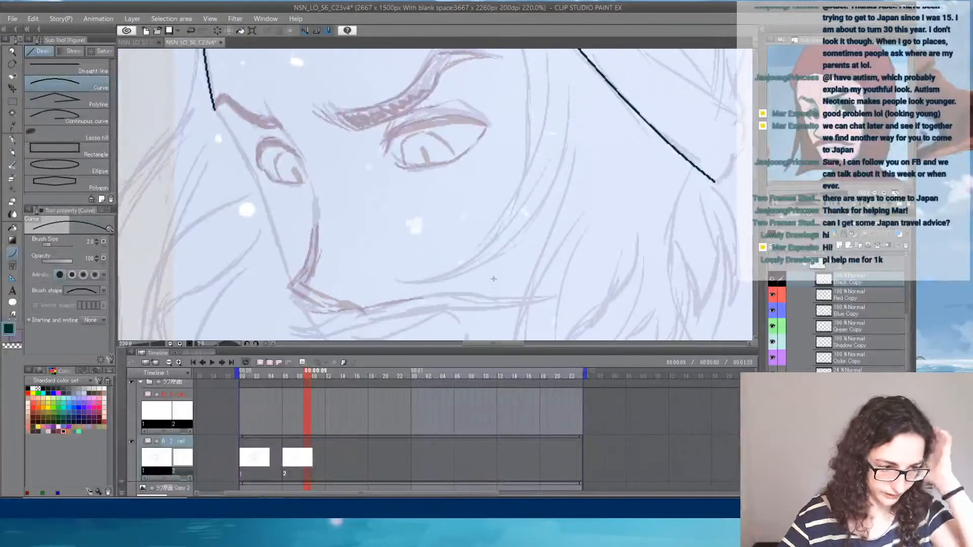
{"action": "left_click_drag", "start_coordinate": [473, 297], "coordinate": [462, 337]}
{"action": "mouse_move", "coordinate": [307, 378]}
{"action": "left_mouse_down"}
{"action": "mouse_move", "coordinate": [259, 380]}
{"action": "mouse_move", "coordinate": [307, 378]}
{"action": "left_mouse_up"}
{"action": "left_click_drag", "start_coordinate": [503, 257], "coordinate": [484, 140]}
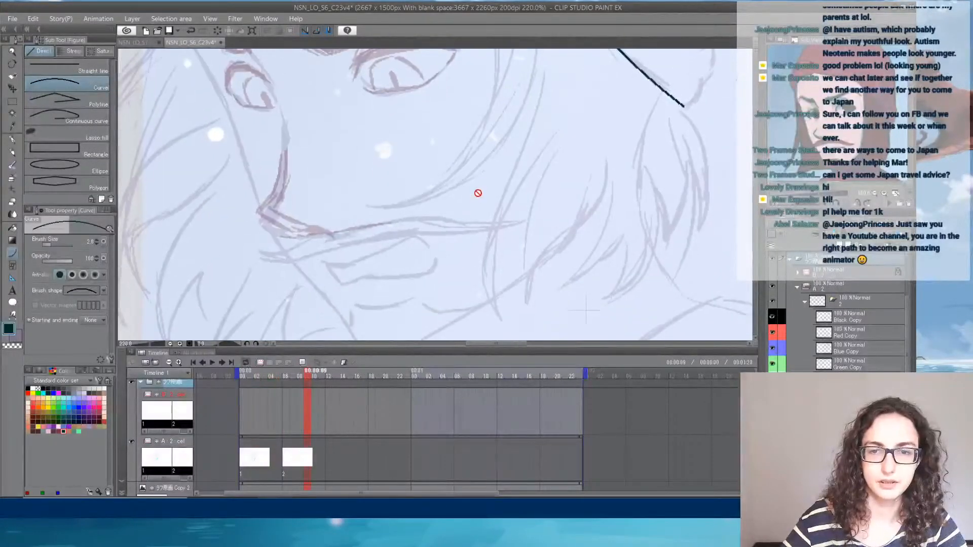
{"action": "scroll", "coordinate": [433, 168], "scroll_direction": "down", "scroll_amount": 2}
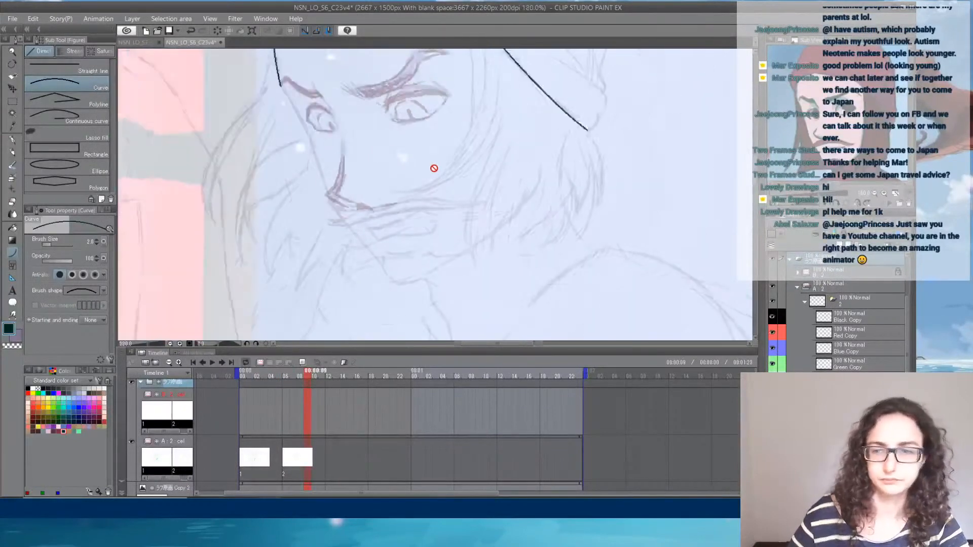
{"action": "scroll", "coordinate": [434, 168], "scroll_direction": "down", "scroll_amount": 2}
{"action": "scroll", "coordinate": [433, 168], "scroll_direction": "down", "scroll_amount": 2}
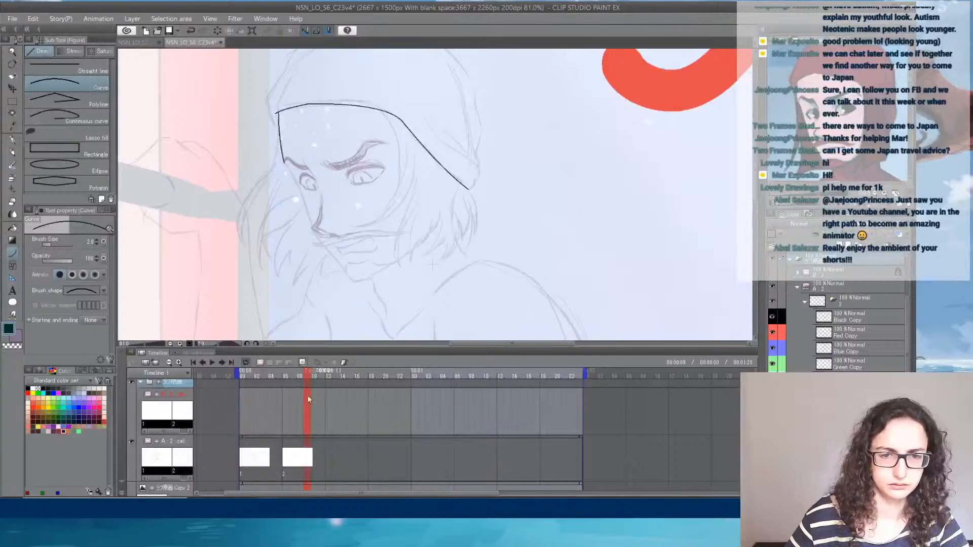
{"action": "left_click", "coordinate": [289, 453]}
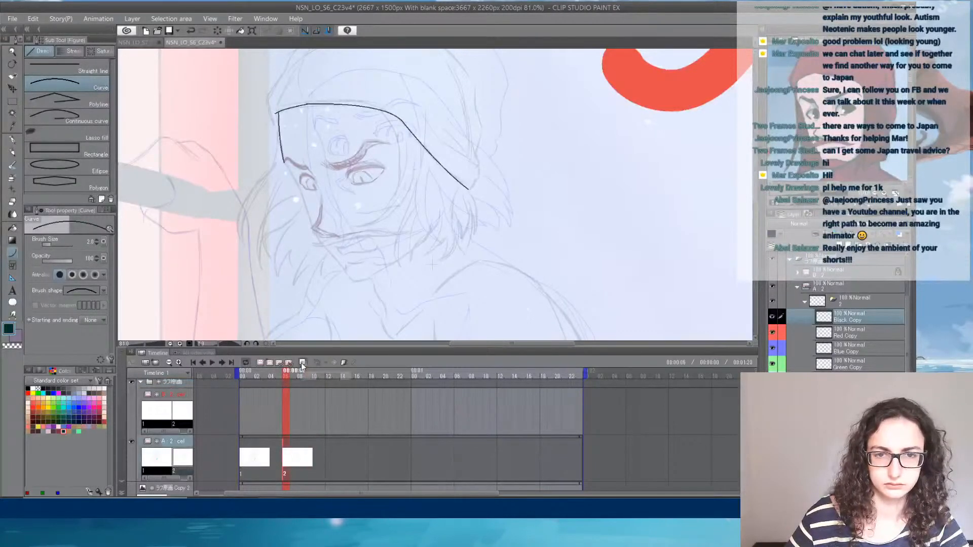
- Draw a small U-shaped mark on the near cheek and turn off onion skin
{"action": "scroll", "coordinate": [442, 241], "scroll_direction": "up", "scroll_amount": 1}
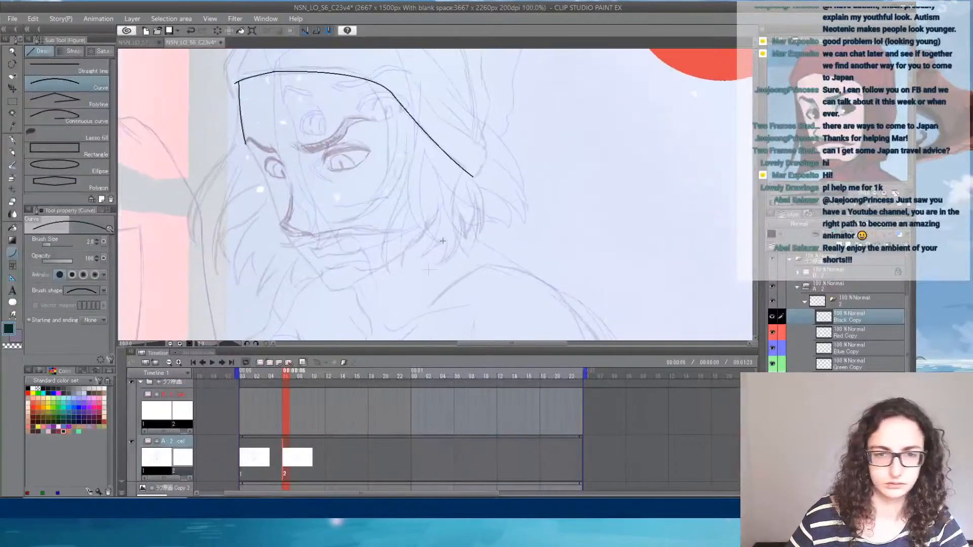
{"action": "scroll", "coordinate": [443, 241], "scroll_direction": "up", "scroll_amount": 1}
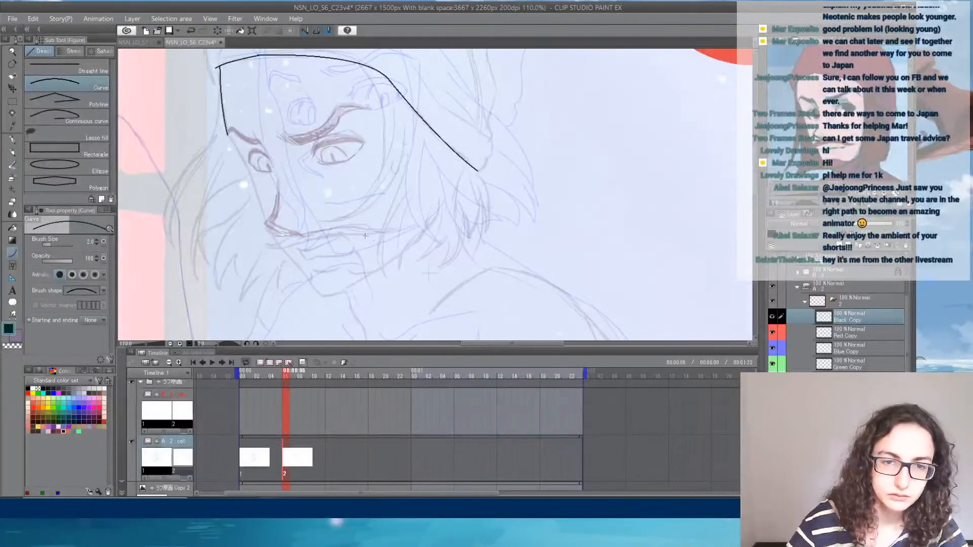
{"action": "left_click_drag", "start_coordinate": [367, 212], "coordinate": [375, 220]}
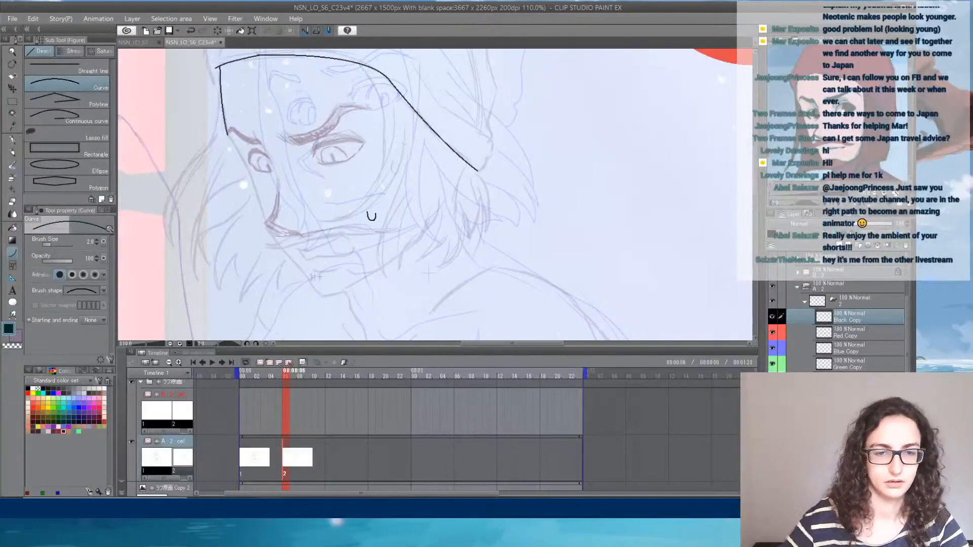
{"action": "left_click", "coordinate": [303, 363]}
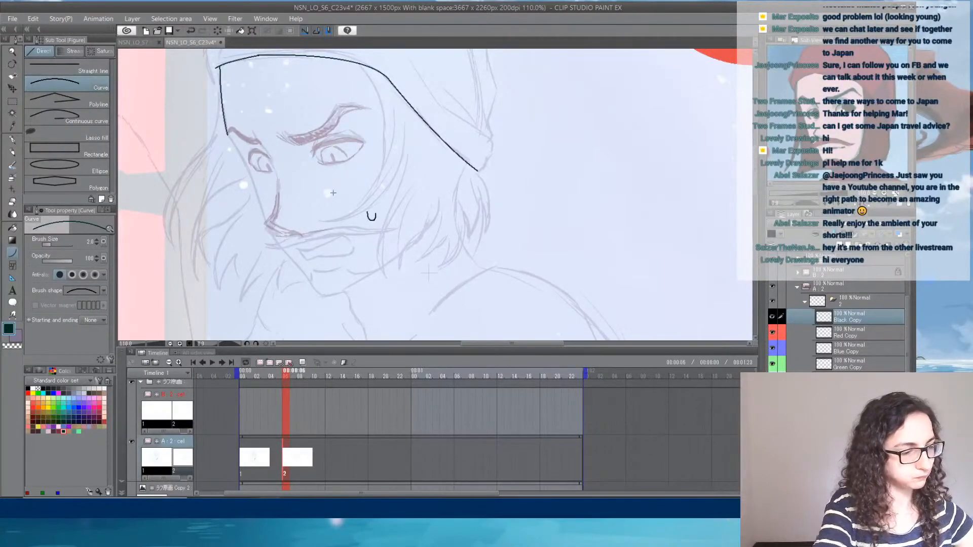
- Ink the far edge of the face with a curve from the eyebrow down past the nose tip to the mouth
{"action": "scroll", "coordinate": [277, 163], "scroll_direction": "up", "scroll_amount": 3}
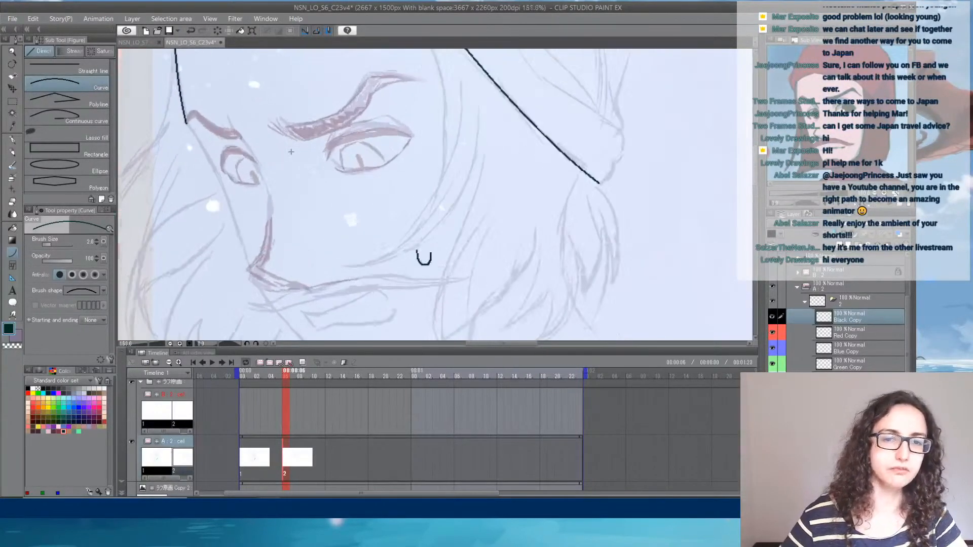
{"action": "mouse_move", "coordinate": [186, 122]}
{"action": "left_mouse_down"}
{"action": "mouse_move", "coordinate": [238, 232]}
{"action": "mouse_move", "coordinate": [207, 112]}
{"action": "mouse_move", "coordinate": [259, 209]}
{"action": "left_mouse_up"}
{"action": "left_click", "coordinate": [219, 173]}
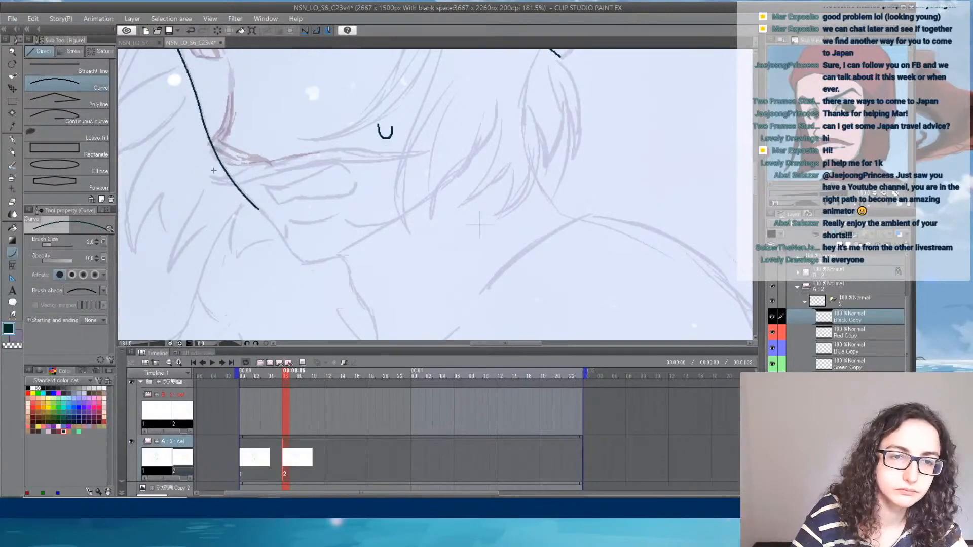
- Ink the nose's side and underside with short curves, closing the thin shadow shape at the nose tip
{"action": "mouse_move", "coordinate": [238, 128]}
{"action": "left_mouse_down"}
{"action": "mouse_move", "coordinate": [230, 191]}
{"action": "mouse_move", "coordinate": [217, 183]}
{"action": "mouse_move", "coordinate": [224, 147]}
{"action": "mouse_move", "coordinate": [212, 210]}
{"action": "mouse_move", "coordinate": [255, 219]}
{"action": "left_mouse_up"}
{"action": "left_click", "coordinate": [222, 184]}
{"action": "left_click", "coordinate": [226, 180]}
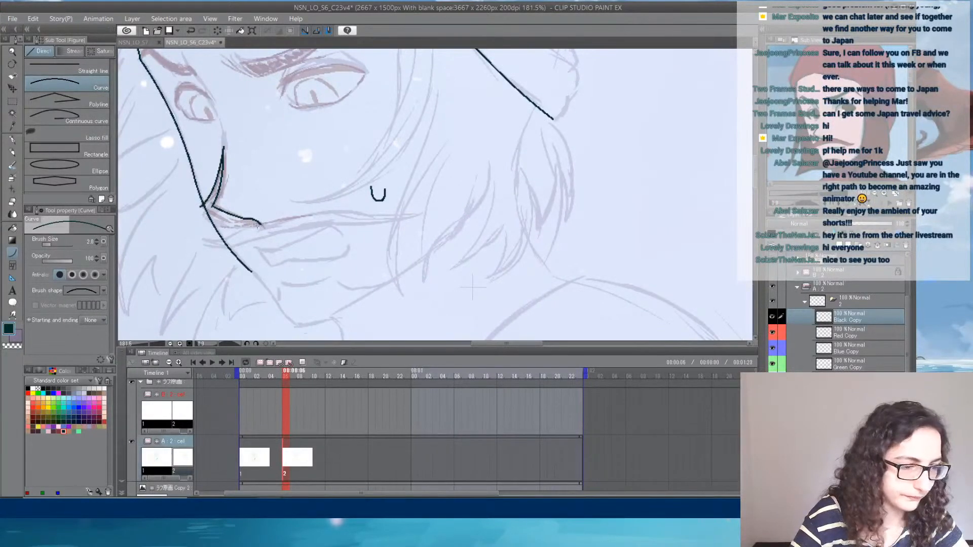
{"action": "left_click_drag", "start_coordinate": [261, 224], "coordinate": [200, 208]}
{"action": "left_click", "coordinate": [247, 222]}
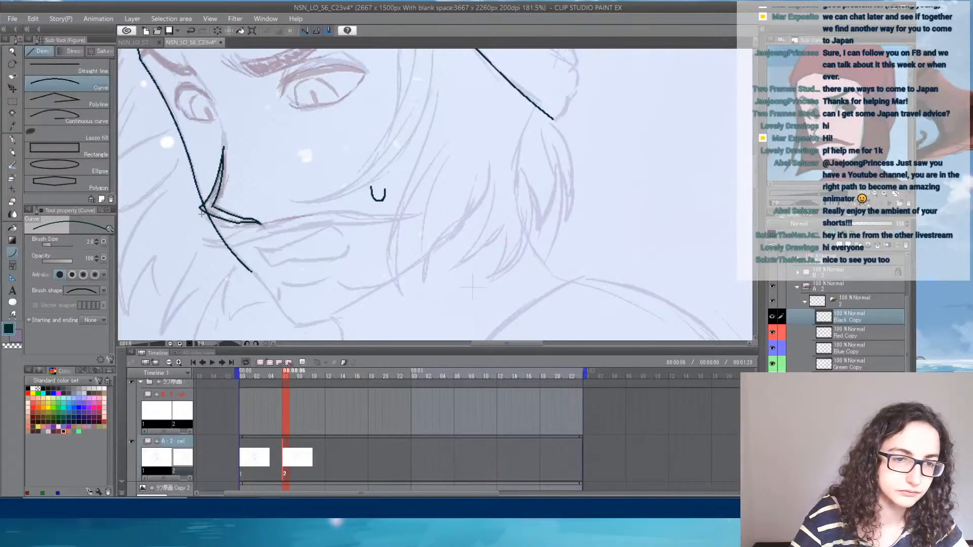
{"action": "left_click", "coordinate": [205, 215]}
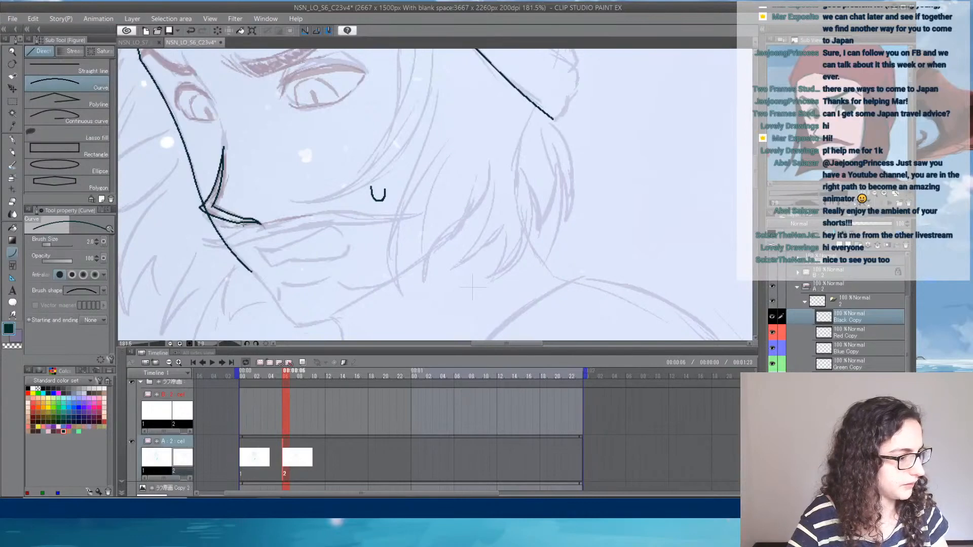
{"action": "key", "text": "alt+Tab"}
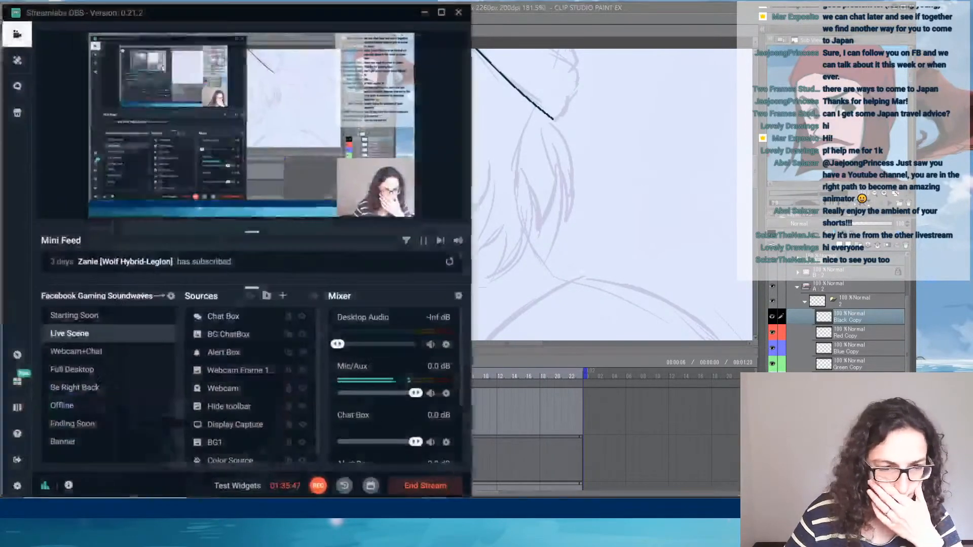
{"action": "left_click", "coordinate": [540, 10]}
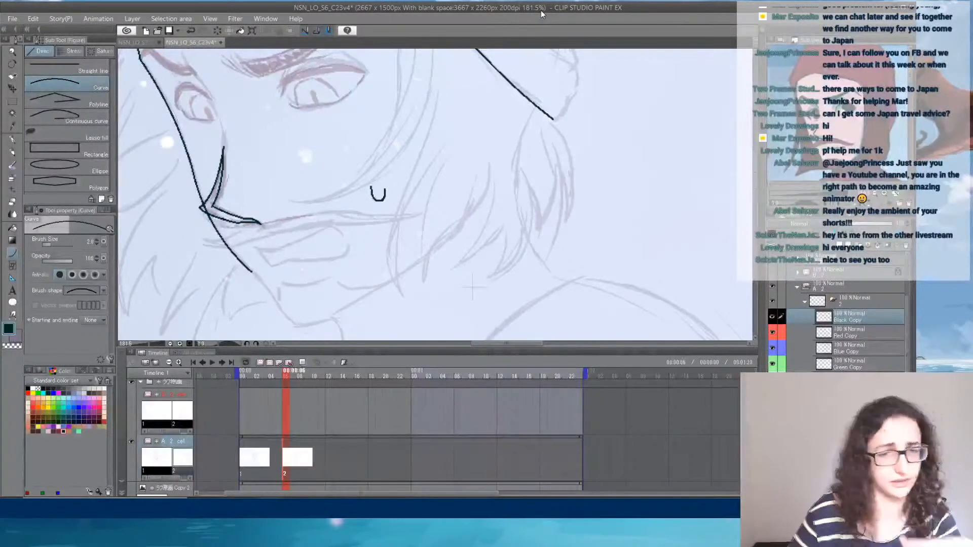
- Outline the near eyebrow with curves, including the short inner hair strokes, the arched upper edge and the lower edge
{"action": "left_click_drag", "start_coordinate": [141, 244], "coordinate": [194, 320]}
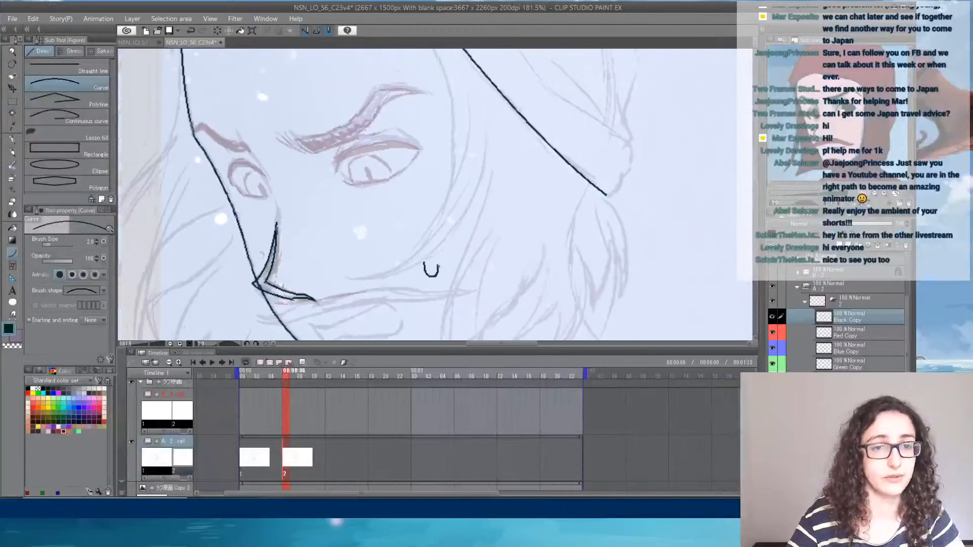
{"action": "mouse_move", "coordinate": [274, 137]}
{"action": "left_mouse_down"}
{"action": "mouse_move", "coordinate": [311, 154]}
{"action": "mouse_move", "coordinate": [371, 96]}
{"action": "left_mouse_up"}
{"action": "left_click", "coordinate": [287, 147]}
{"action": "left_click", "coordinate": [292, 147]}
{"action": "left_click", "coordinate": [299, 148]}
{"action": "left_click", "coordinate": [307, 135]}
{"action": "left_click", "coordinate": [365, 110]}
{"action": "left_click_drag", "start_coordinate": [373, 95], "coordinate": [423, 91]}
{"action": "left_click", "coordinate": [378, 82]}
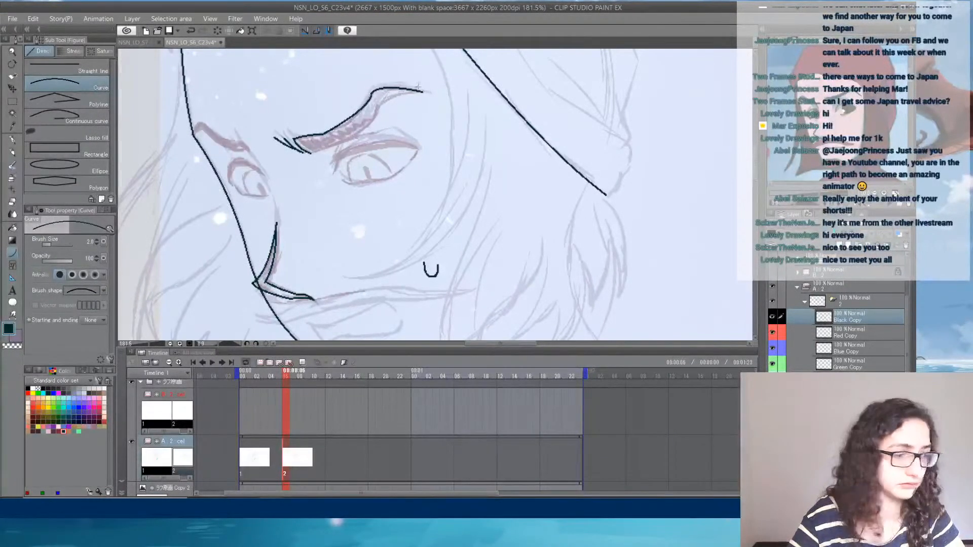
{"action": "left_click_drag", "start_coordinate": [423, 92], "coordinate": [310, 153]}
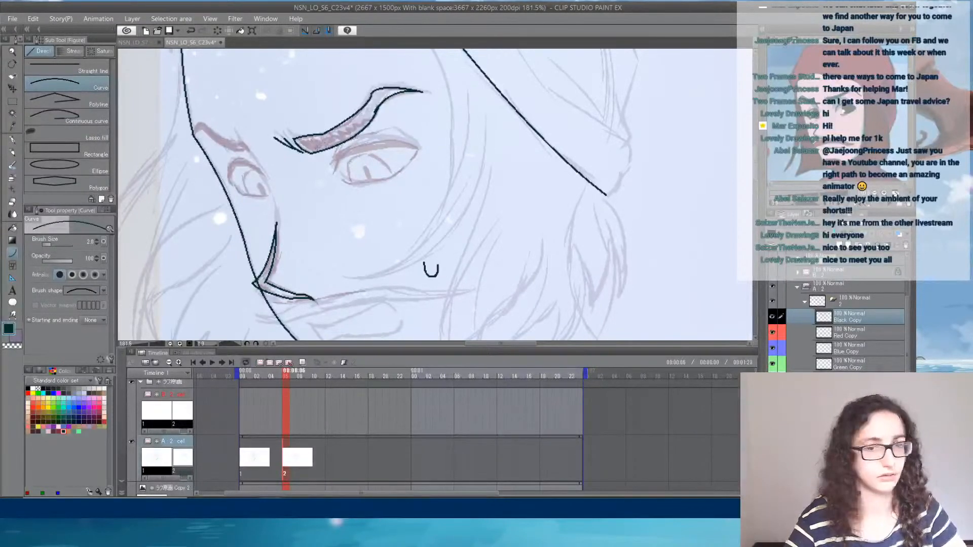
- Ink the near eye's inner corner, both edges of the upper lid, the outer corner and the lower lid line
{"action": "mouse_move", "coordinate": [336, 161]}
{"action": "left_mouse_down"}
{"action": "mouse_move", "coordinate": [334, 173]}
{"action": "mouse_move", "coordinate": [339, 159]}
{"action": "left_mouse_up"}
{"action": "left_click", "coordinate": [336, 168]}
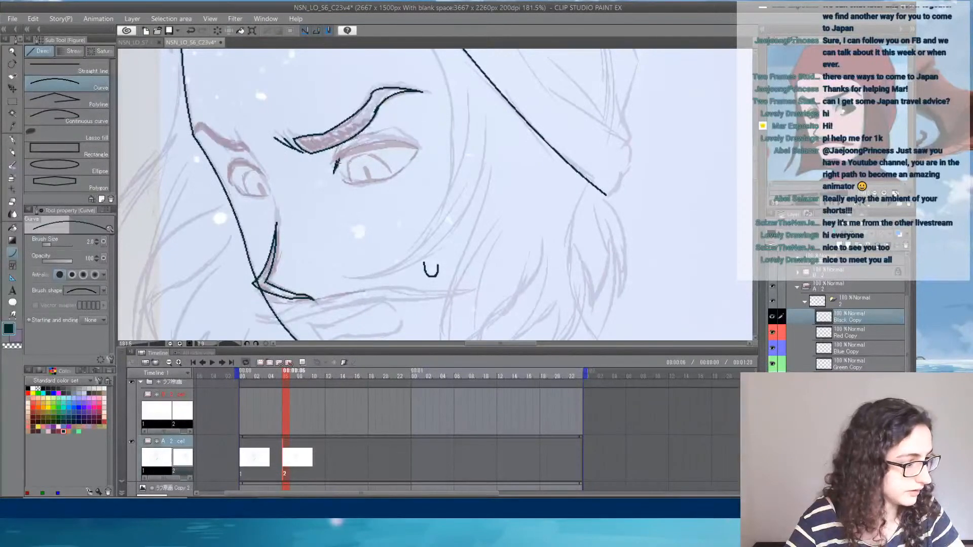
{"action": "left_click_drag", "start_coordinate": [331, 164], "coordinate": [416, 150]}
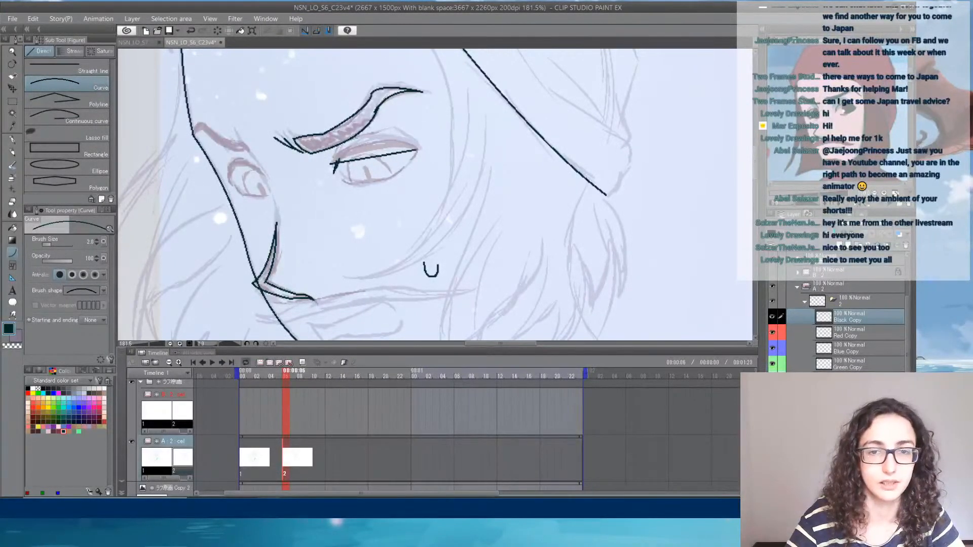
{"action": "left_click", "coordinate": [377, 145]}
{"action": "mouse_move", "coordinate": [330, 162]}
{"action": "left_mouse_down"}
{"action": "mouse_move", "coordinate": [352, 148]}
{"action": "mouse_move", "coordinate": [419, 148]}
{"action": "mouse_move", "coordinate": [411, 171]}
{"action": "mouse_move", "coordinate": [363, 158]}
{"action": "mouse_move", "coordinate": [408, 175]}
{"action": "mouse_move", "coordinate": [437, 156]}
{"action": "left_mouse_up"}
{"action": "left_click", "coordinate": [400, 139]}
{"action": "left_click", "coordinate": [414, 156]}
{"action": "left_click", "coordinate": [432, 163]}
{"action": "mouse_move", "coordinate": [392, 185]}
{"action": "left_mouse_down"}
{"action": "mouse_move", "coordinate": [365, 132]}
{"action": "mouse_move", "coordinate": [379, 159]}
{"action": "left_mouse_up"}
- Ink the far eye's lower lid with a short bent curve
{"action": "left_click_drag", "start_coordinate": [251, 153], "coordinate": [282, 165]}
{"action": "left_click", "coordinate": [258, 162]}
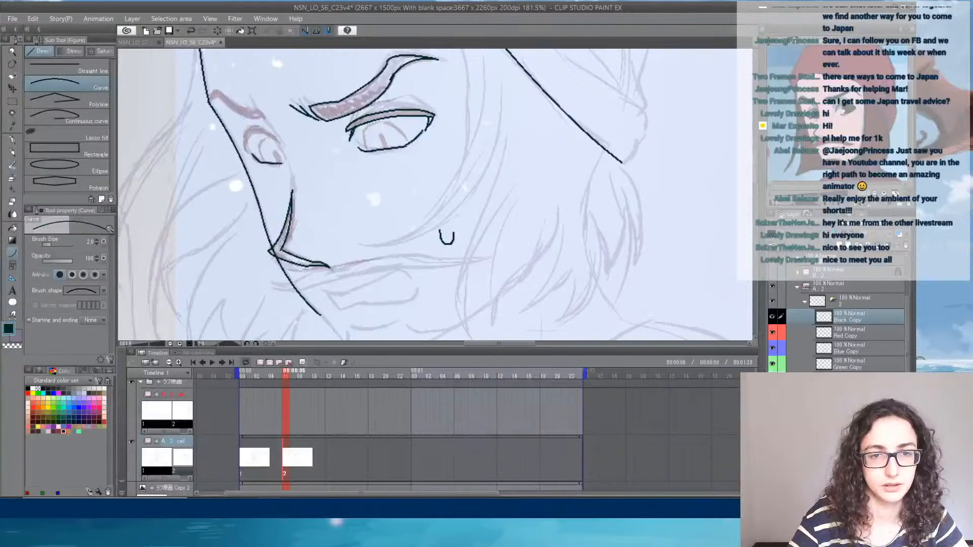
{"action": "left_click", "coordinate": [267, 162]}
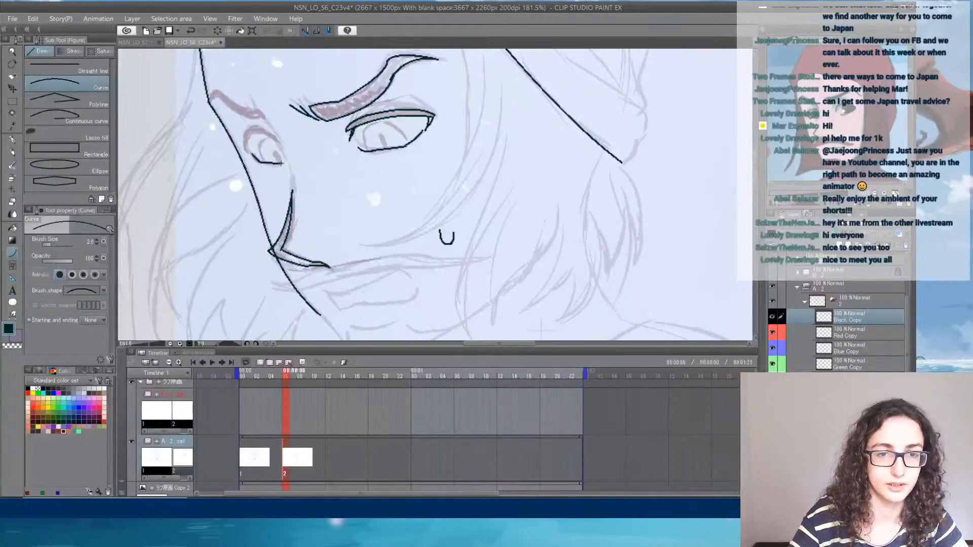
{"action": "mouse_move", "coordinate": [282, 163]}
{"action": "left_mouse_down"}
{"action": "mouse_move", "coordinate": [198, 147]}
{"action": "mouse_move", "coordinate": [292, 160]}
{"action": "left_mouse_up"}
{"action": "left_click", "coordinate": [270, 140]}
{"action": "key", "text": "ctrl+z"}
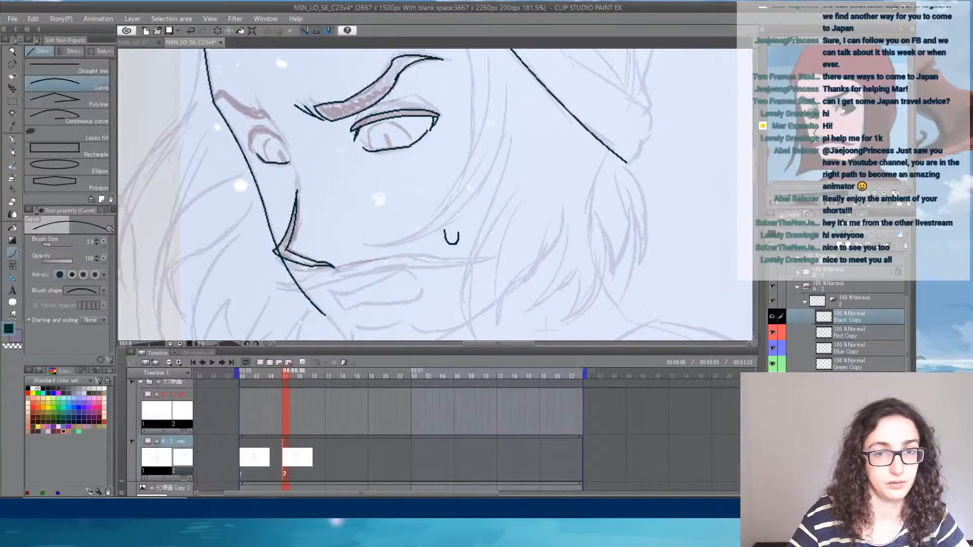
- Ink the far eye's upper lid as a thick double-edged shape running from the outer side to the inner corner
{"action": "scroll", "coordinate": [289, 157], "scroll_direction": "up", "scroll_amount": 4}
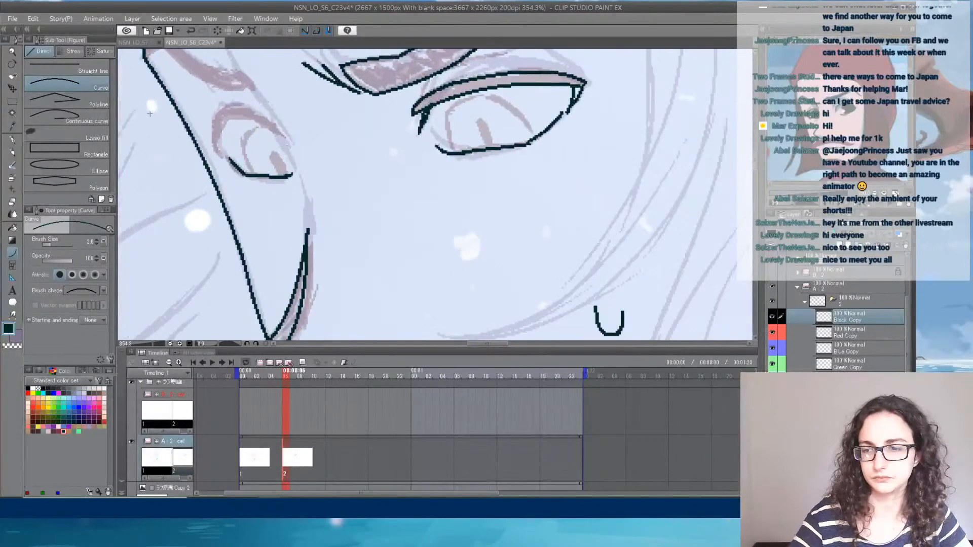
{"action": "mouse_move", "coordinate": [216, 142]}
{"action": "left_mouse_down"}
{"action": "mouse_move", "coordinate": [229, 166]}
{"action": "mouse_move", "coordinate": [210, 151]}
{"action": "mouse_move", "coordinate": [215, 116]}
{"action": "mouse_move", "coordinate": [224, 125]}
{"action": "mouse_move", "coordinate": [255, 120]}
{"action": "mouse_move", "coordinate": [290, 144]}
{"action": "mouse_move", "coordinate": [284, 138]}
{"action": "mouse_move", "coordinate": [295, 166]}
{"action": "mouse_move", "coordinate": [285, 136]}
{"action": "mouse_move", "coordinate": [219, 113]}
{"action": "left_mouse_up"}
{"action": "left_click", "coordinate": [219, 158]}
{"action": "left_click", "coordinate": [206, 130]}
{"action": "left_click", "coordinate": [213, 125]}
{"action": "left_click", "coordinate": [287, 145]}
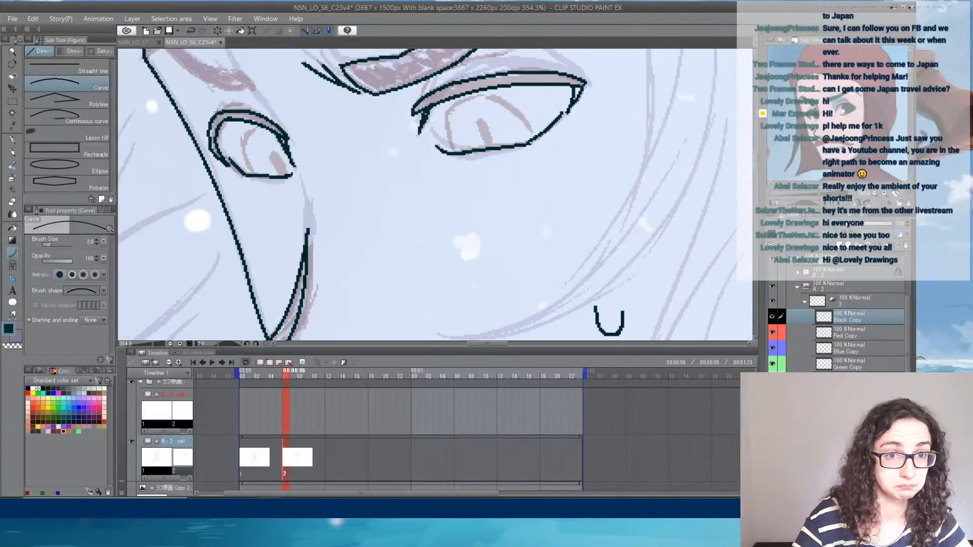
- Draw the near eyelid's crease as a curve from the eyebrow's lower edge over the upper lid
{"action": "left_click_drag", "start_coordinate": [358, 124], "coordinate": [222, 224]}
{"action": "left_click_drag", "start_coordinate": [330, 159], "coordinate": [428, 161]}
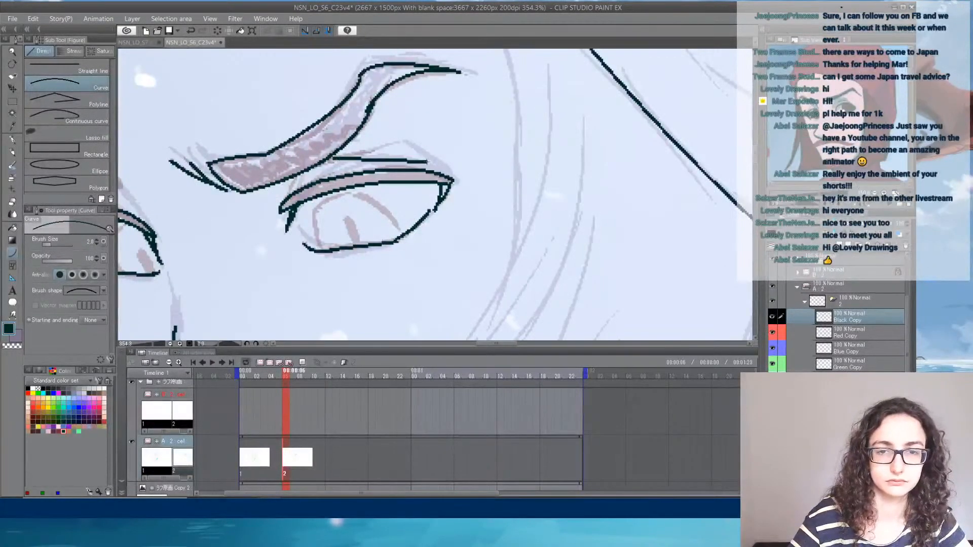
{"action": "left_click", "coordinate": [403, 147]}
- Shrink the Rough eraser's brush size and thin the ends of the near eyelid's crease and the lower lid's outer line
{"action": "key", "text": "e"}
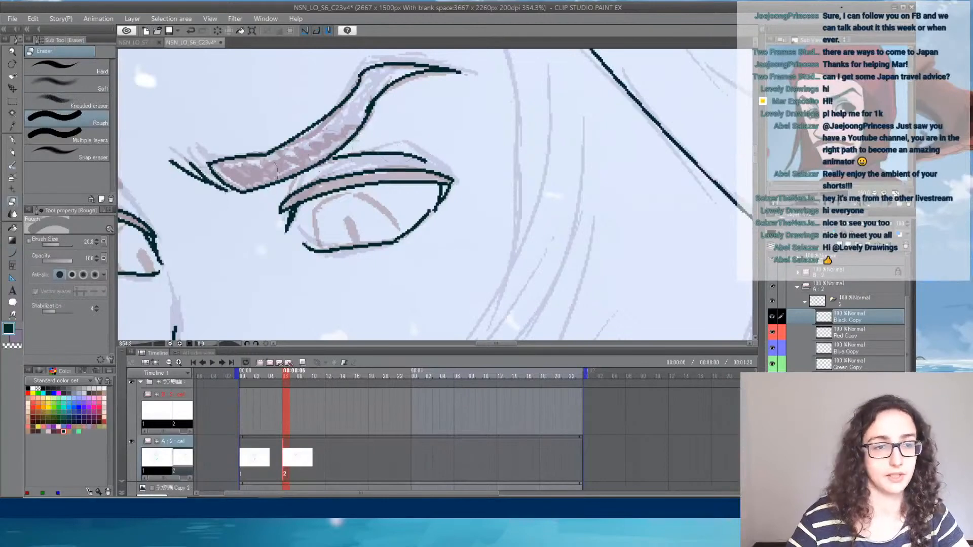
{"action": "left_click", "coordinate": [50, 243]}
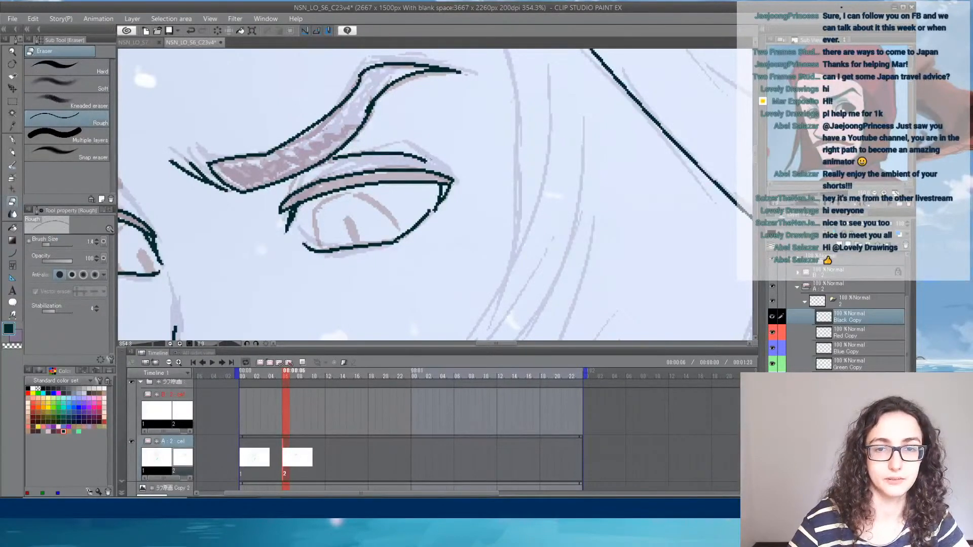
{"action": "left_click_drag", "start_coordinate": [413, 152], "coordinate": [429, 162]}
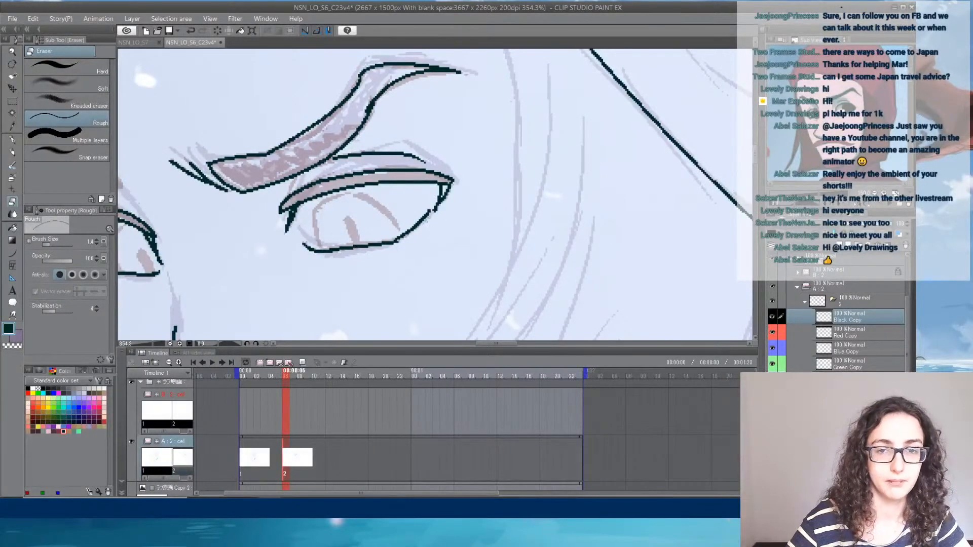
{"action": "left_click_drag", "start_coordinate": [429, 209], "coordinate": [422, 224]}
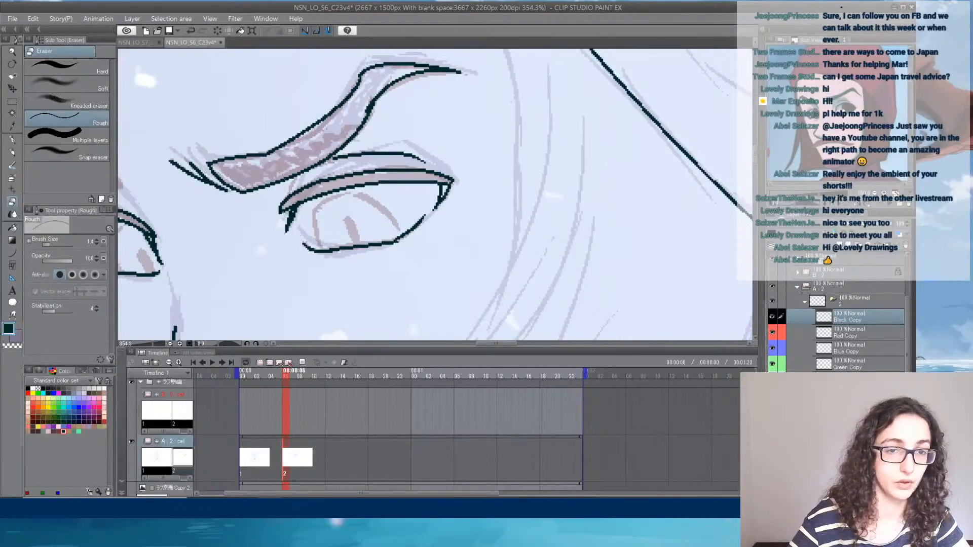
{"action": "mouse_move", "coordinate": [250, 228]}
{"action": "left_mouse_down"}
{"action": "mouse_move", "coordinate": [402, 217]}
{"action": "mouse_move", "coordinate": [374, 206]}
{"action": "left_mouse_up"}
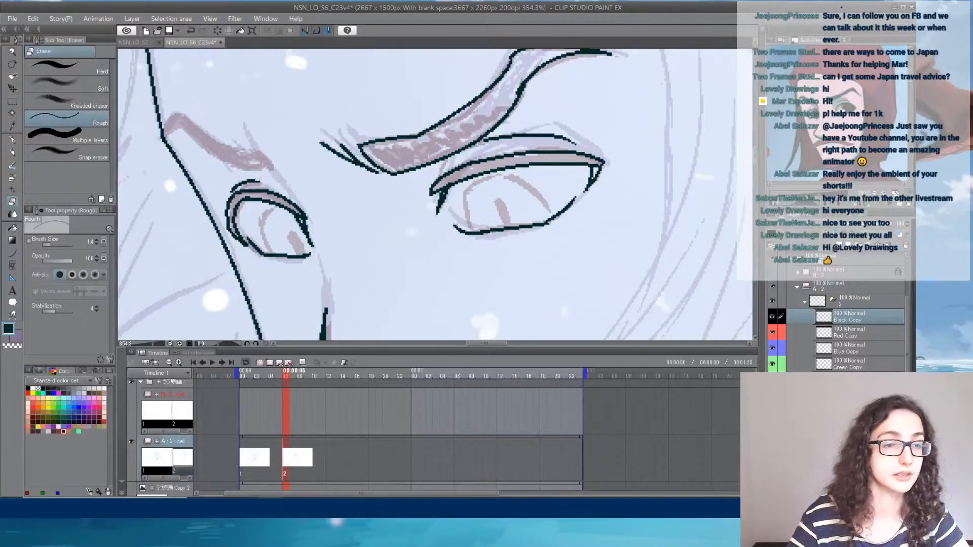
- Ink the far eyebrow's outline with curves along both edges, from the face contour to its inner tip
{"action": "left_click", "coordinate": [12, 252]}
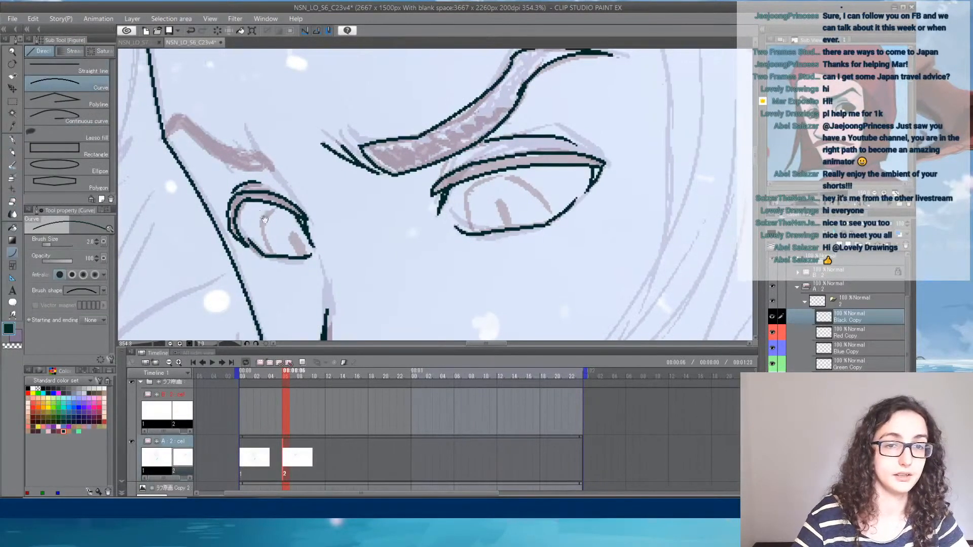
{"action": "left_click_drag", "start_coordinate": [267, 172], "coordinate": [181, 130]}
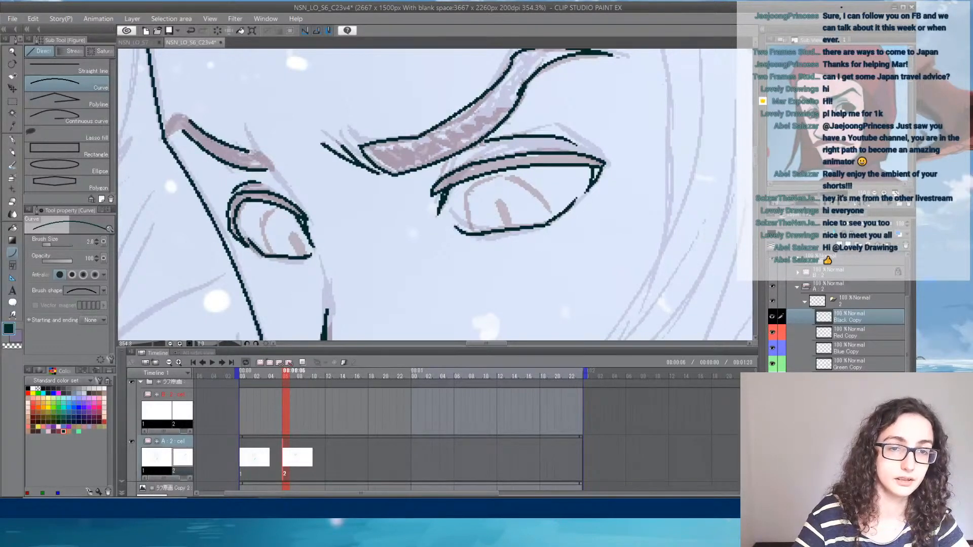
{"action": "left_click_drag", "start_coordinate": [249, 151], "coordinate": [275, 174]}
{"action": "left_click", "coordinate": [268, 152]}
{"action": "left_click", "coordinate": [274, 173]}
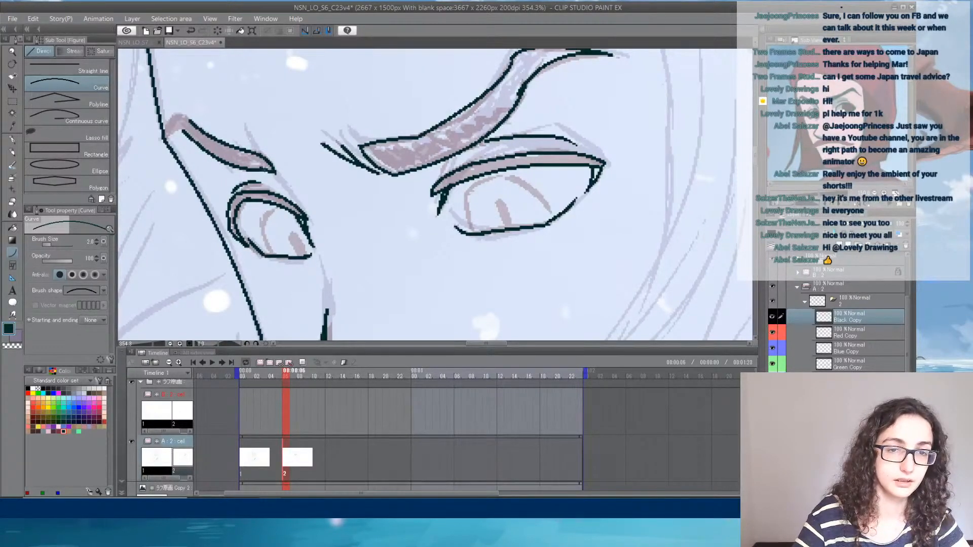
{"action": "left_click_drag", "start_coordinate": [184, 130], "coordinate": [164, 137]}
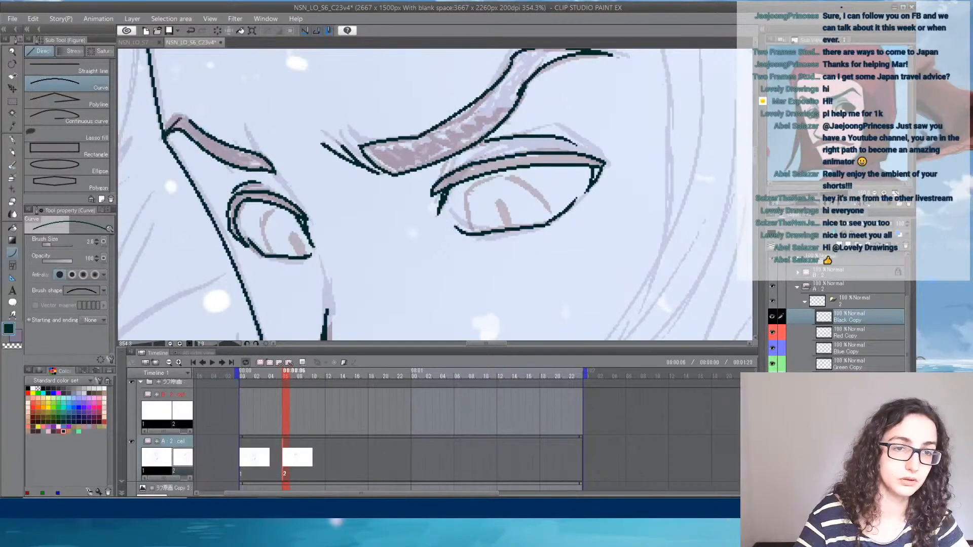
- Ink the far eye's iris with a double-edged curve between the upper and lower lids
{"action": "mouse_move", "coordinate": [337, 162]}
{"action": "left_mouse_down"}
{"action": "mouse_move", "coordinate": [232, 83]}
{"action": "mouse_move", "coordinate": [259, 105]}
{"action": "left_mouse_up"}
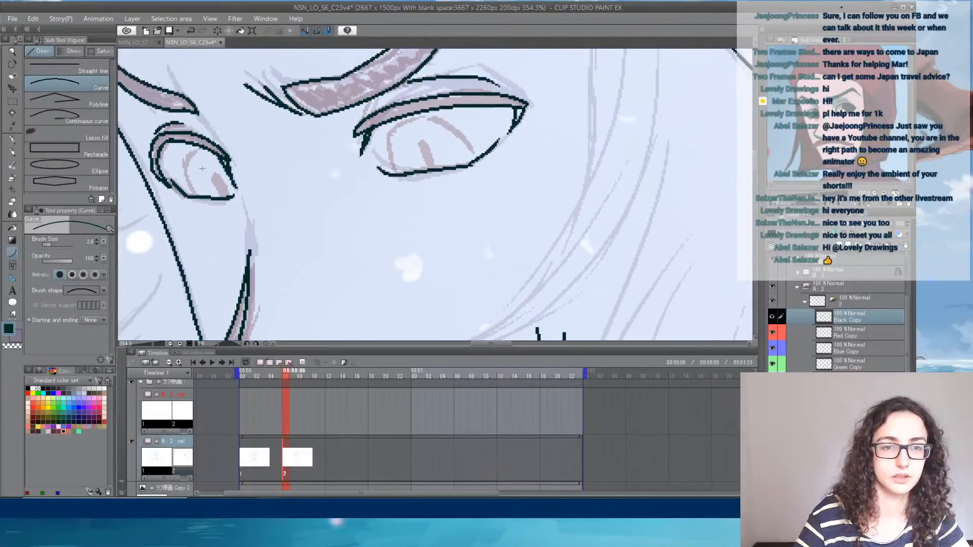
{"action": "mouse_move", "coordinate": [196, 196]}
{"action": "left_mouse_down"}
{"action": "mouse_move", "coordinate": [205, 148]}
{"action": "mouse_move", "coordinate": [190, 180]}
{"action": "mouse_move", "coordinate": [195, 194]}
{"action": "mouse_move", "coordinate": [182, 170]}
{"action": "mouse_move", "coordinate": [200, 150]}
{"action": "left_mouse_up"}
{"action": "left_click", "coordinate": [178, 165]}
{"action": "left_click", "coordinate": [181, 169]}
{"action": "left_click", "coordinate": [177, 158]}
{"action": "left_click_drag", "start_coordinate": [183, 181], "coordinate": [194, 196]}
{"action": "left_click", "coordinate": [188, 194]}
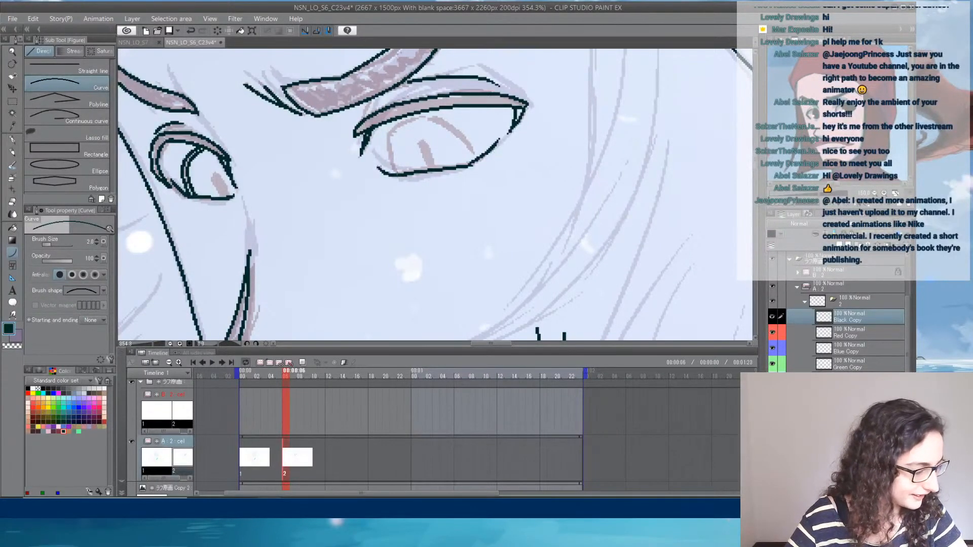
- Ink the near eye's double-edged iris and its narrow pupil over the rough sketch
{"action": "mouse_move", "coordinate": [394, 171]}
{"action": "left_mouse_down"}
{"action": "mouse_move", "coordinate": [395, 131]}
{"action": "mouse_move", "coordinate": [461, 136]}
{"action": "mouse_move", "coordinate": [475, 164]}
{"action": "mouse_move", "coordinate": [419, 115]}
{"action": "mouse_move", "coordinate": [389, 156]}
{"action": "mouse_move", "coordinate": [393, 174]}
{"action": "mouse_move", "coordinate": [419, 152]}
{"action": "mouse_move", "coordinate": [426, 169]}
{"action": "mouse_move", "coordinate": [432, 145]}
{"action": "mouse_move", "coordinate": [440, 169]}
{"action": "left_mouse_up"}
{"action": "left_click", "coordinate": [400, 125]}
{"action": "left_click", "coordinate": [422, 104]}
{"action": "left_click", "coordinate": [422, 158]}
{"action": "left_click", "coordinate": [421, 132]}
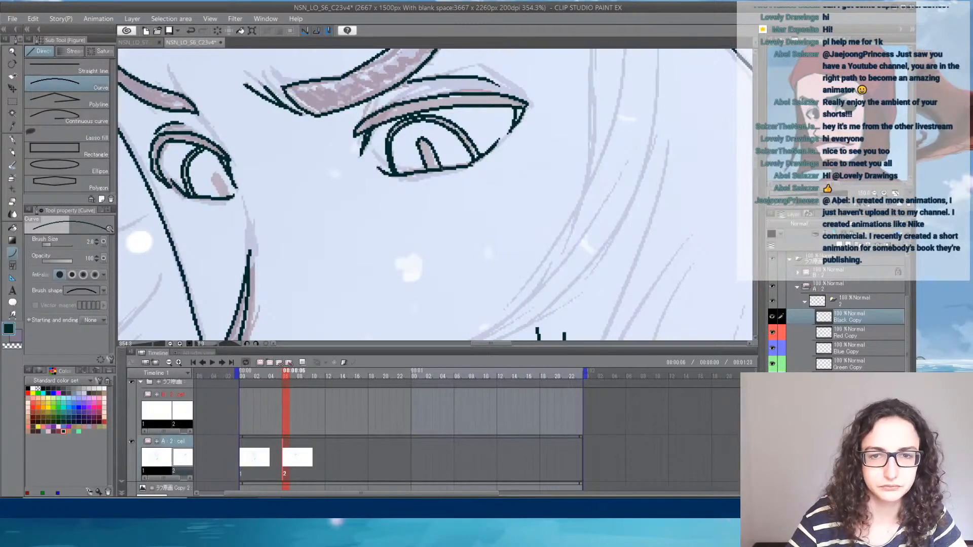
- Ink the far eye's narrow pupil with a side curve and a rounded top
{"action": "left_click_drag", "start_coordinate": [212, 177], "coordinate": [220, 197]}
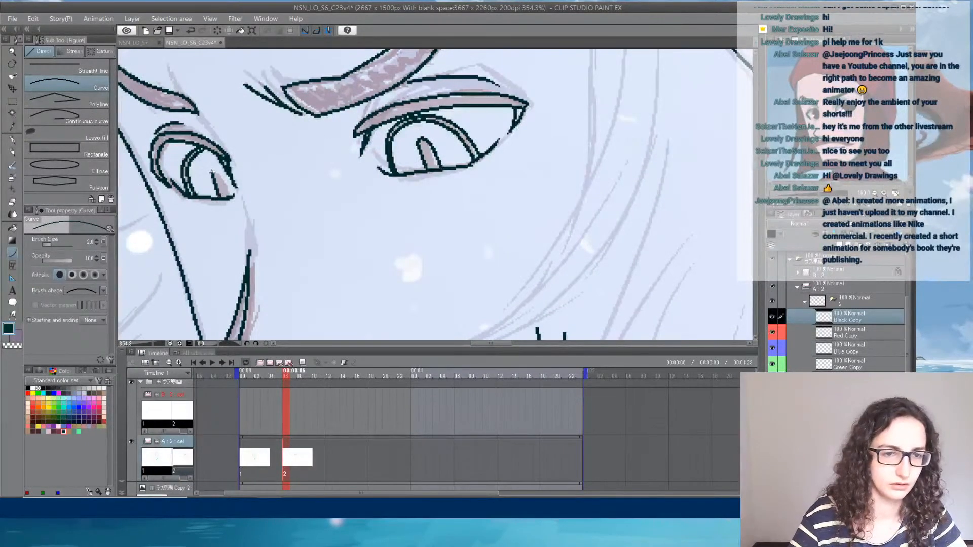
{"action": "left_click", "coordinate": [213, 181]}
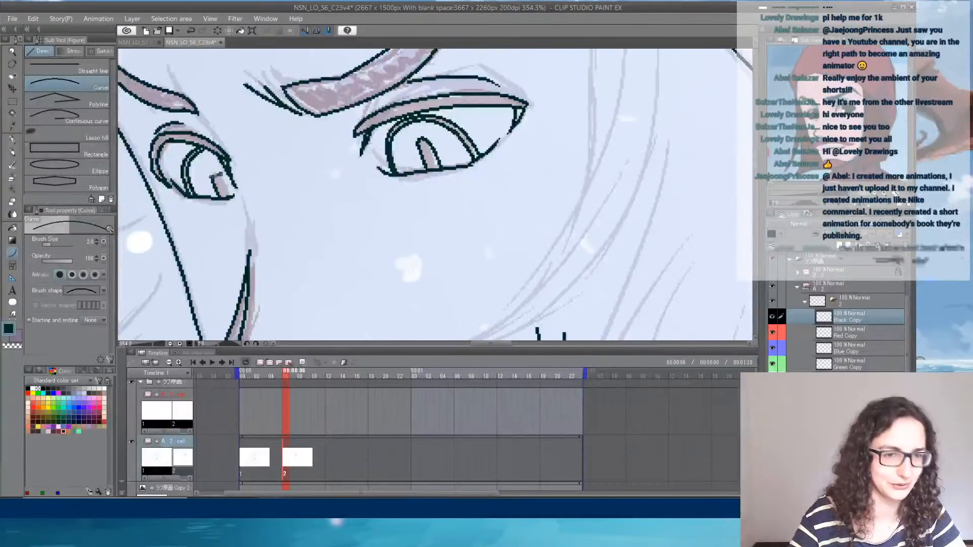
{"action": "left_click_drag", "start_coordinate": [212, 177], "coordinate": [225, 178]}
{"action": "left_click", "coordinate": [217, 168]}
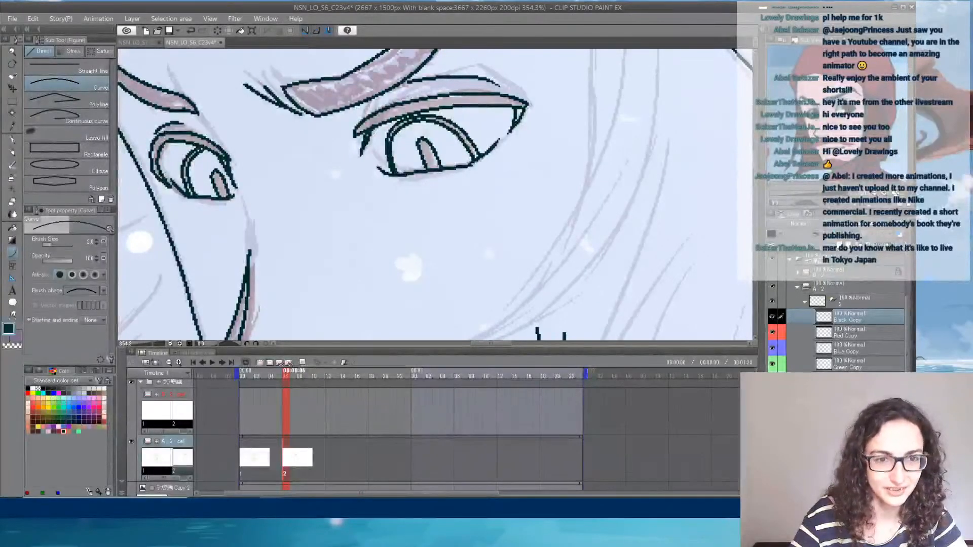
- Ink the near hairline as a long curve from the hat brim down past the near eye
{"action": "left_click_drag", "start_coordinate": [350, 224], "coordinate": [351, 120]}
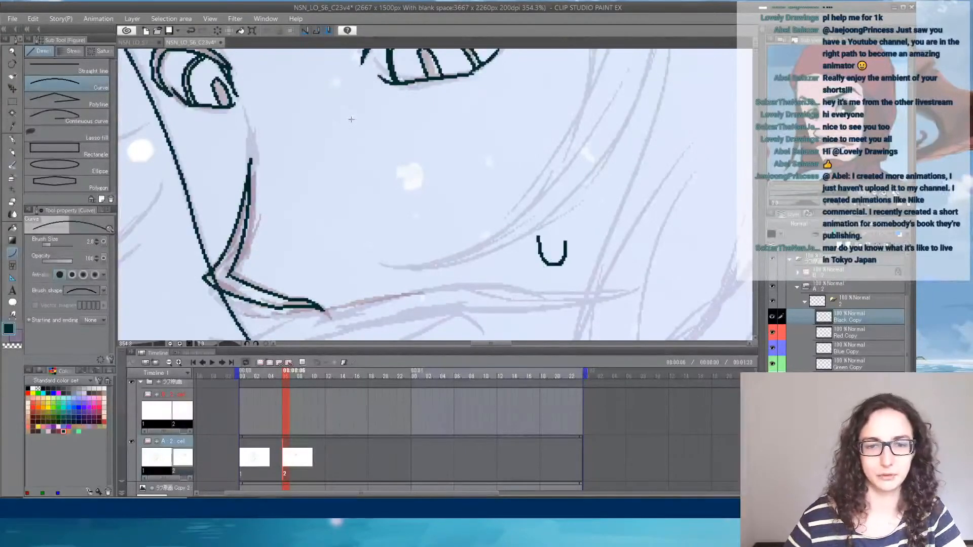
{"action": "scroll", "coordinate": [351, 120], "scroll_direction": "down", "scroll_amount": 5}
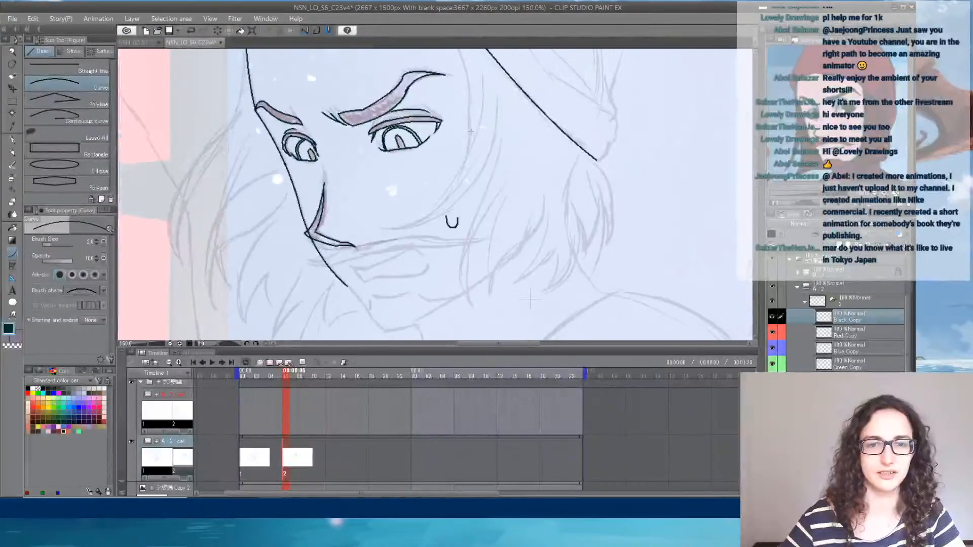
{"action": "left_click_drag", "start_coordinate": [471, 132], "coordinate": [466, 199]}
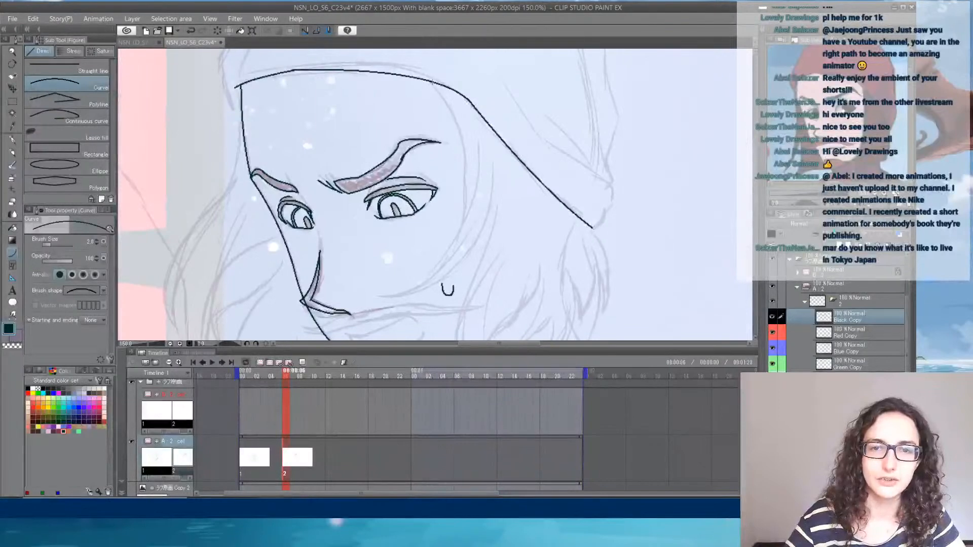
{"action": "left_click_drag", "start_coordinate": [432, 82], "coordinate": [461, 225]}
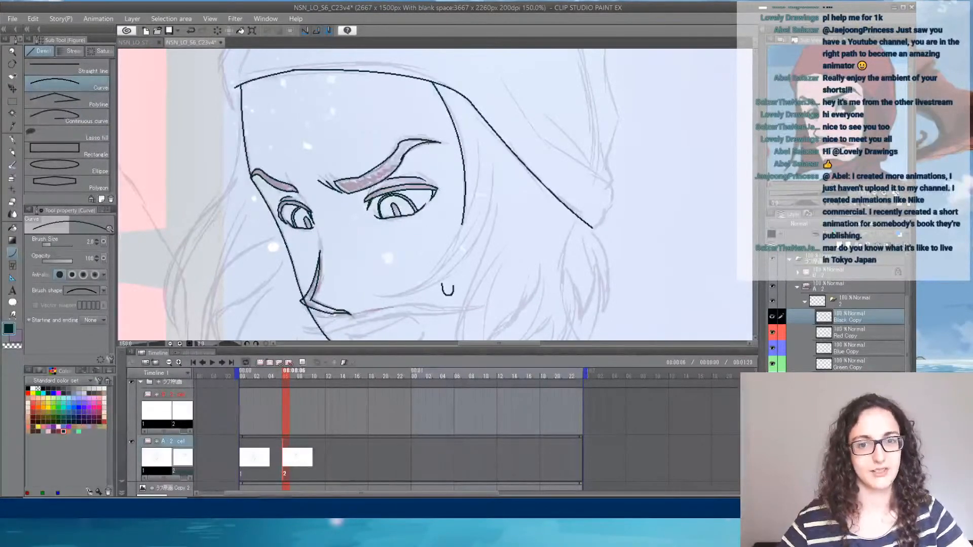
- Ink the hair strand sweeping under the near cheek as two long curves meeting at a pointed tip
{"action": "left_click_drag", "start_coordinate": [381, 295], "coordinate": [478, 143]}
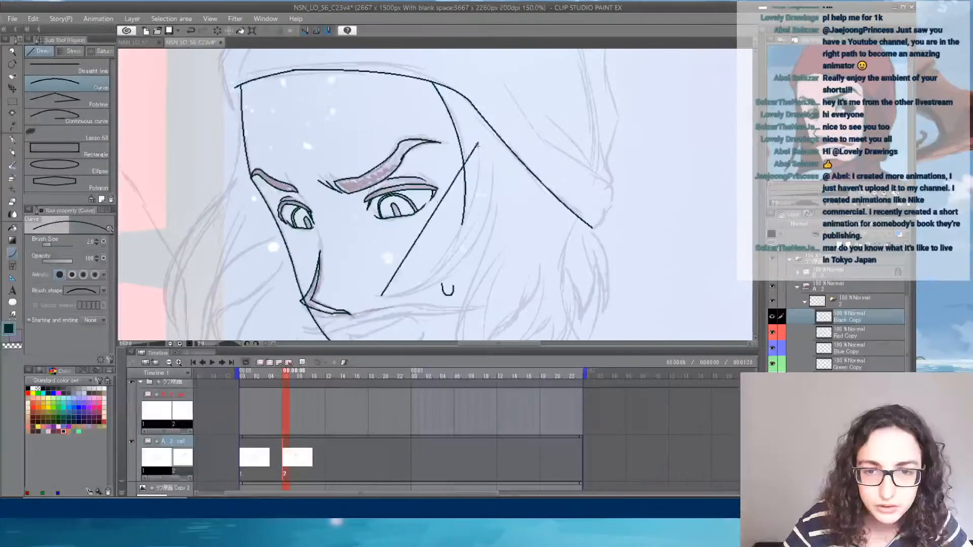
{"action": "left_click", "coordinate": [479, 258]}
{"action": "mouse_move", "coordinate": [379, 294]}
{"action": "left_mouse_down"}
{"action": "mouse_move", "coordinate": [487, 218]}
{"action": "mouse_move", "coordinate": [495, 164]}
{"action": "left_mouse_up"}
{"action": "left_click", "coordinate": [446, 284]}
{"action": "left_click", "coordinate": [493, 208]}
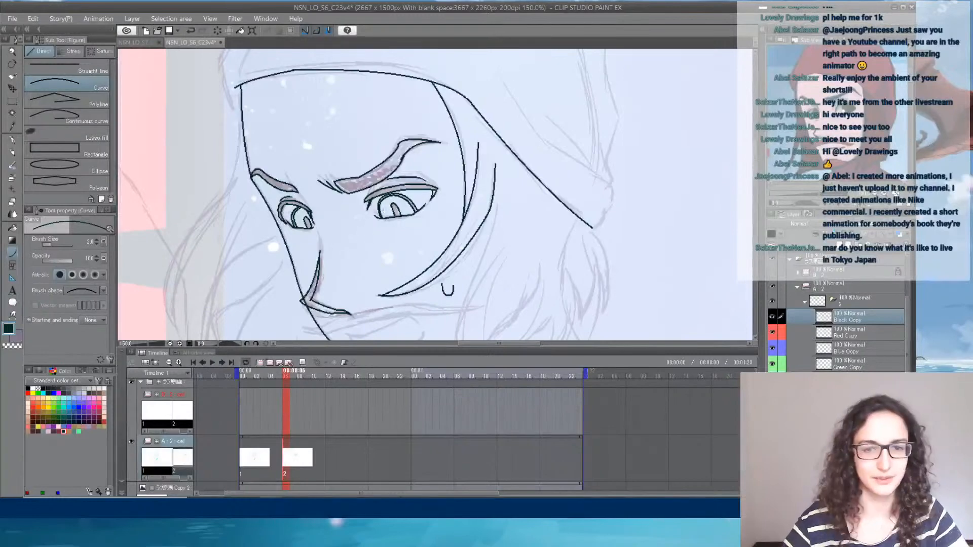
- Ink the outer hair lock on the face's far side as two curves from the hat to a pointed tip, trimming the tip's overshoot
{"action": "scroll", "coordinate": [303, 161], "scroll_direction": "up", "scroll_amount": 1}
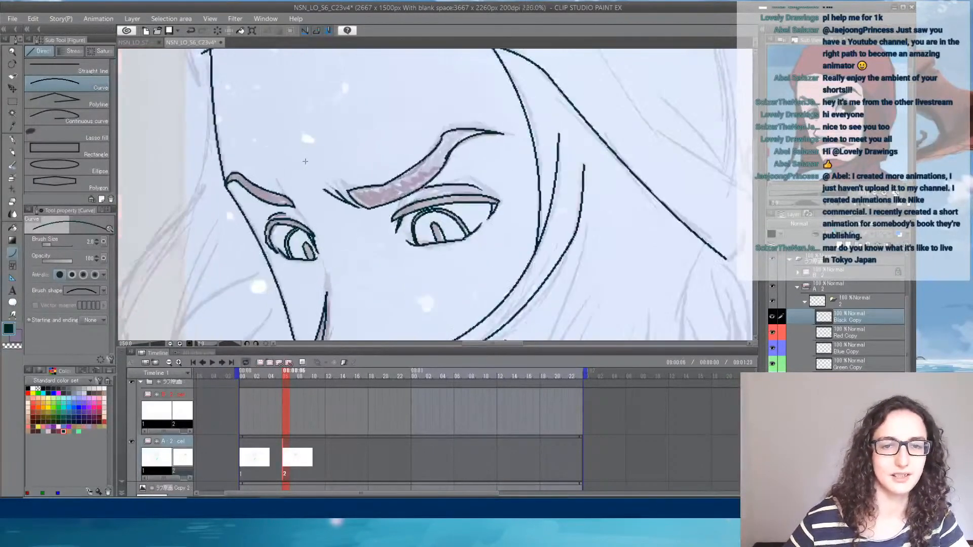
{"action": "left_click_drag", "start_coordinate": [178, 82], "coordinate": [252, 125]}
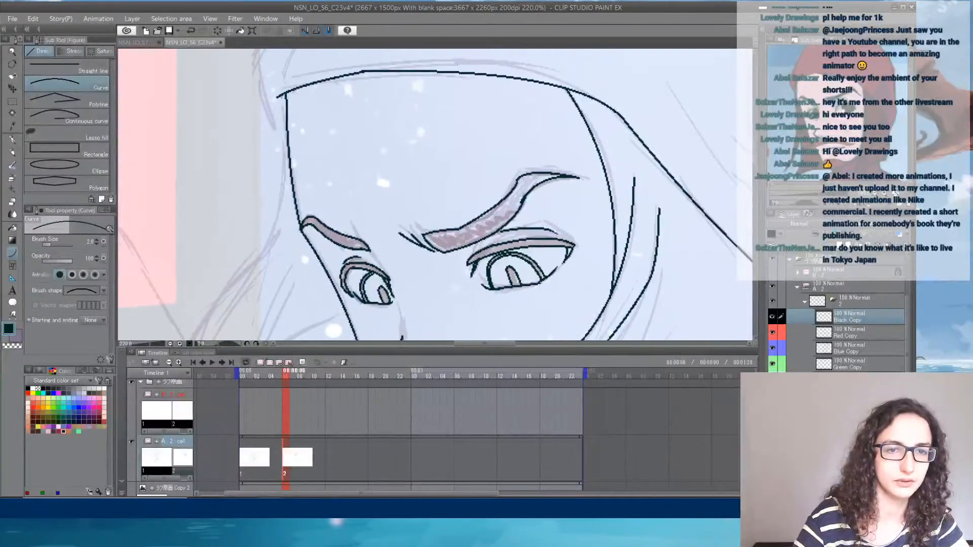
{"action": "mouse_move", "coordinate": [281, 95]}
{"action": "left_mouse_down"}
{"action": "mouse_move", "coordinate": [282, 191]}
{"action": "mouse_move", "coordinate": [332, 83]}
{"action": "mouse_move", "coordinate": [259, 199]}
{"action": "mouse_move", "coordinate": [309, 85]}
{"action": "mouse_move", "coordinate": [256, 264]}
{"action": "mouse_move", "coordinate": [317, 103]}
{"action": "left_mouse_up"}
{"action": "left_click", "coordinate": [326, 123]}
{"action": "left_click", "coordinate": [261, 265]}
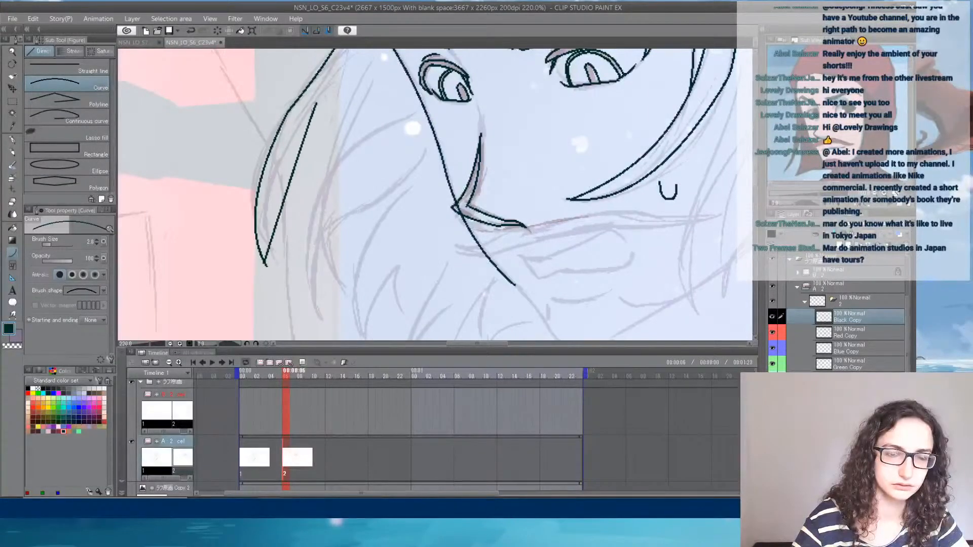
{"action": "left_click", "coordinate": [255, 173]}
{"action": "key", "text": "e"}
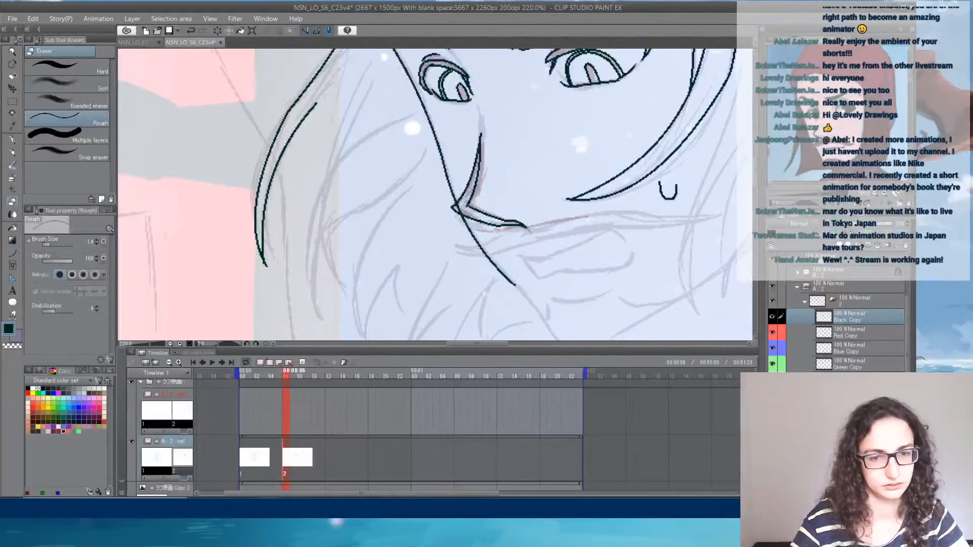
{"action": "left_click_drag", "start_coordinate": [289, 166], "coordinate": [228, 245]}
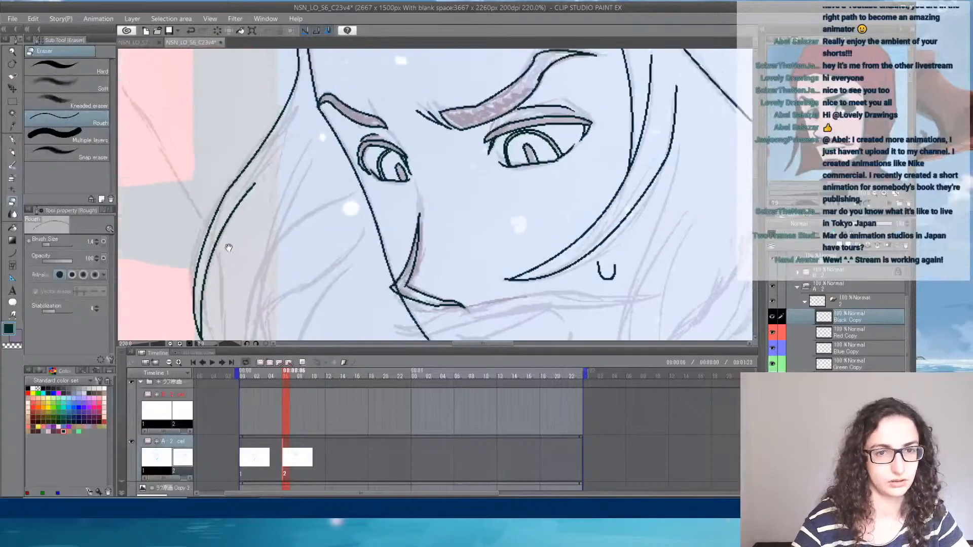
{"action": "key", "text": "u"}
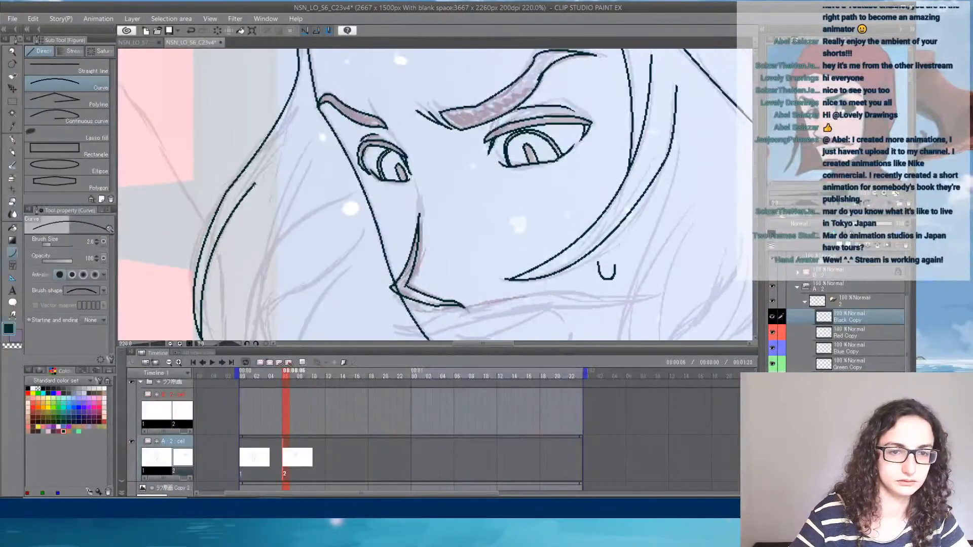
{"action": "left_click_drag", "start_coordinate": [255, 184], "coordinate": [306, 105]}
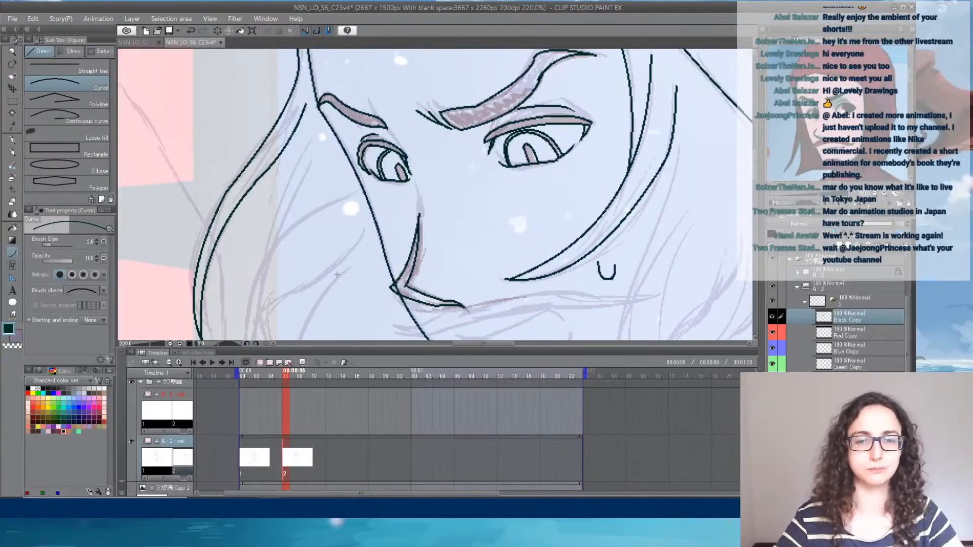
- Ink a second hair lock beside the far cheek as two wavy curves meeting at a point, and trim its tip
{"action": "left_click_drag", "start_coordinate": [394, 193], "coordinate": [491, 176]}
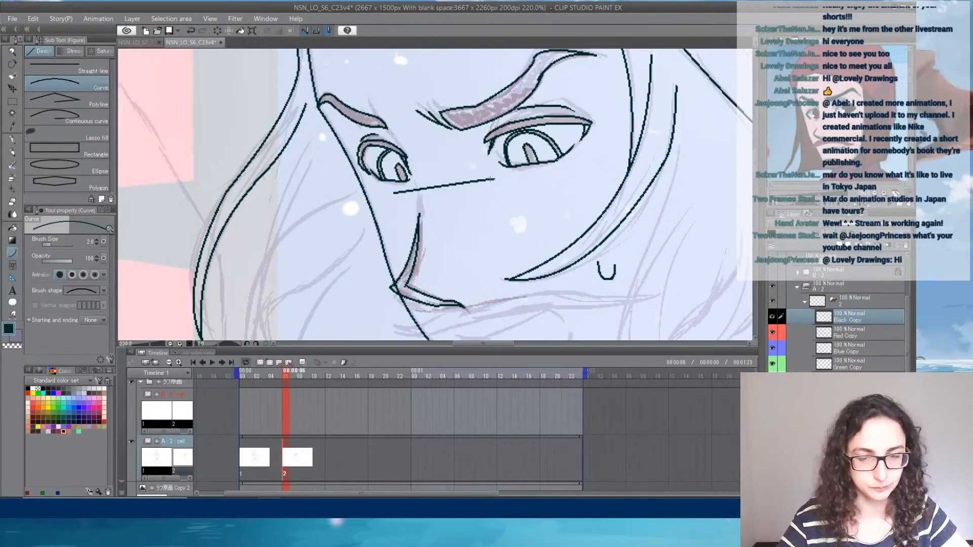
{"action": "key", "text": "Escape"}
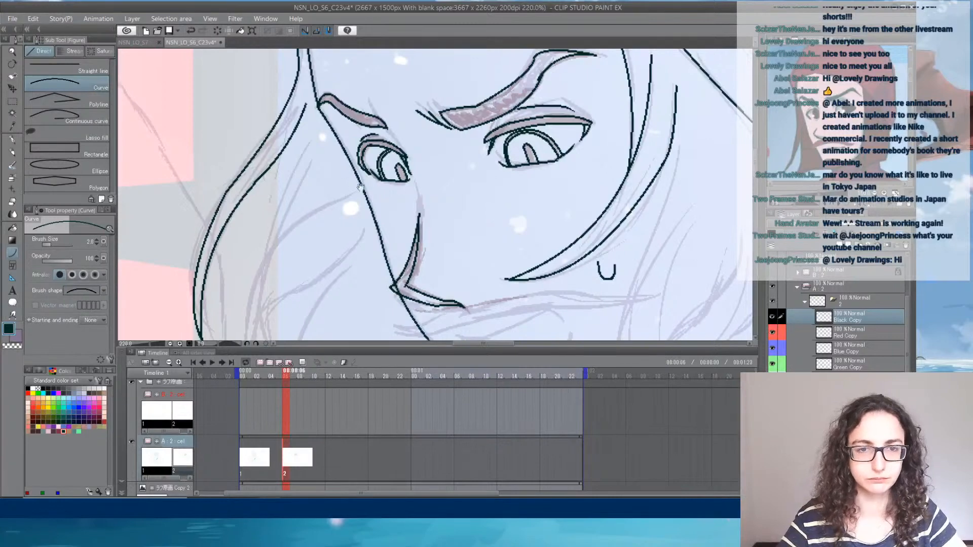
{"action": "left_click_drag", "start_coordinate": [360, 187], "coordinate": [381, 323]}
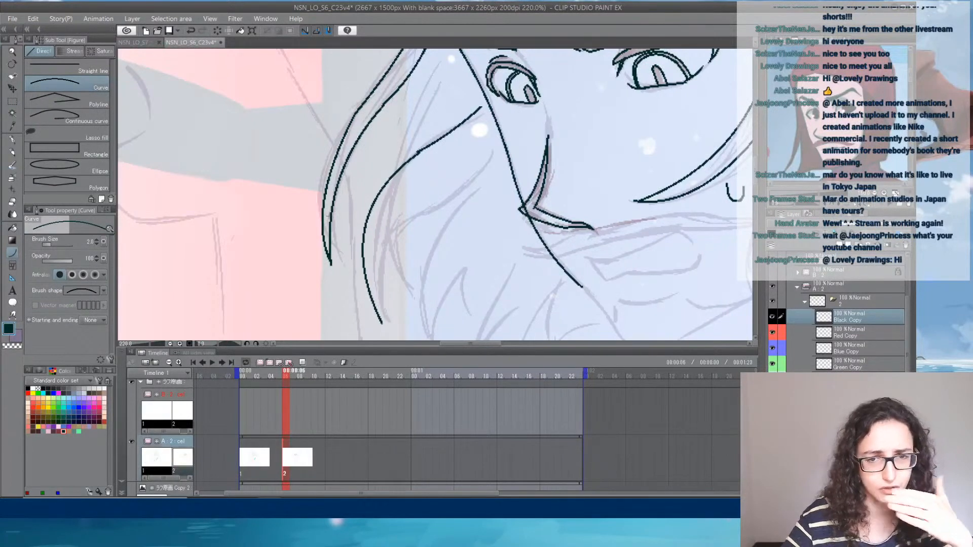
{"action": "left_click", "coordinate": [330, 209]}
{"action": "key", "text": "e"}
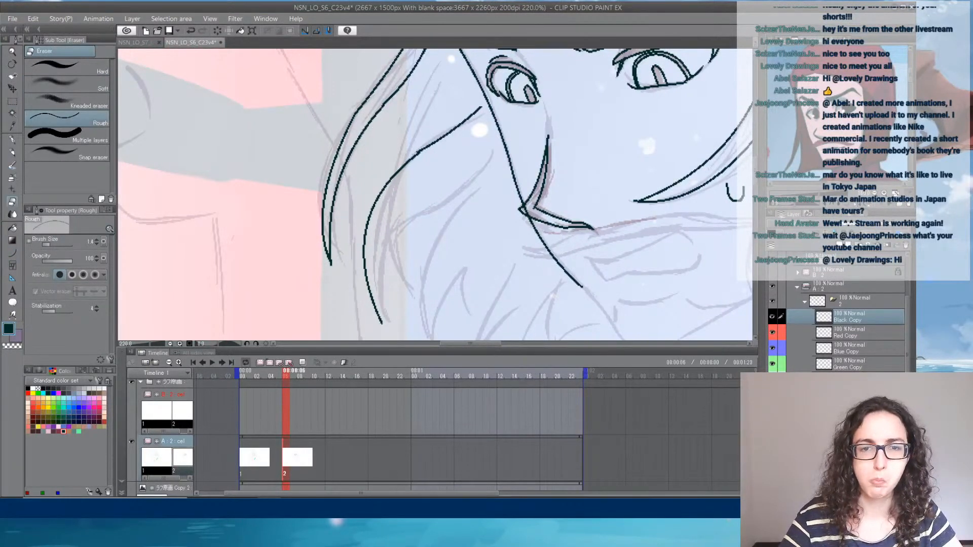
{"action": "key", "text": "u"}
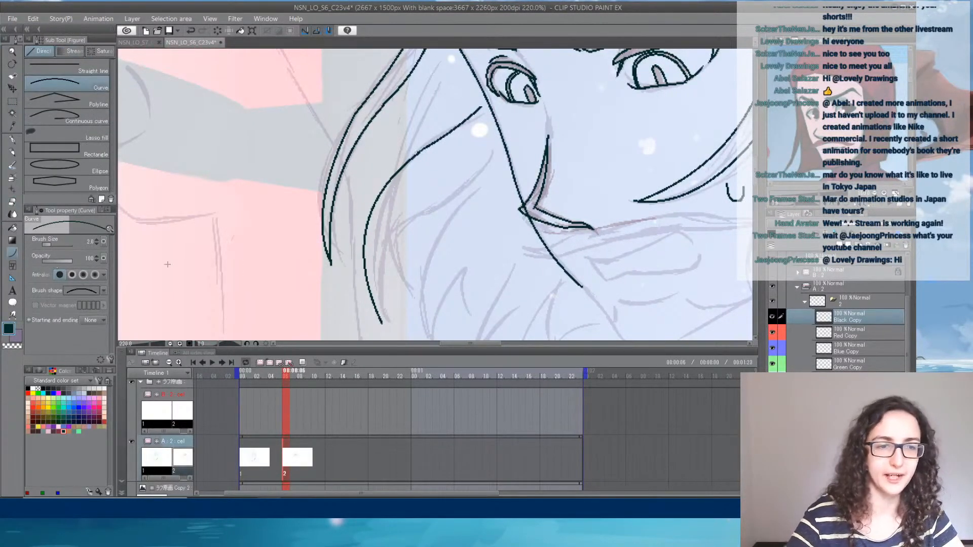
{"action": "mouse_move", "coordinate": [379, 315]}
{"action": "left_mouse_down"}
{"action": "mouse_move", "coordinate": [407, 224]}
{"action": "mouse_move", "coordinate": [494, 151]}
{"action": "left_mouse_up"}
{"action": "left_click", "coordinate": [371, 251]}
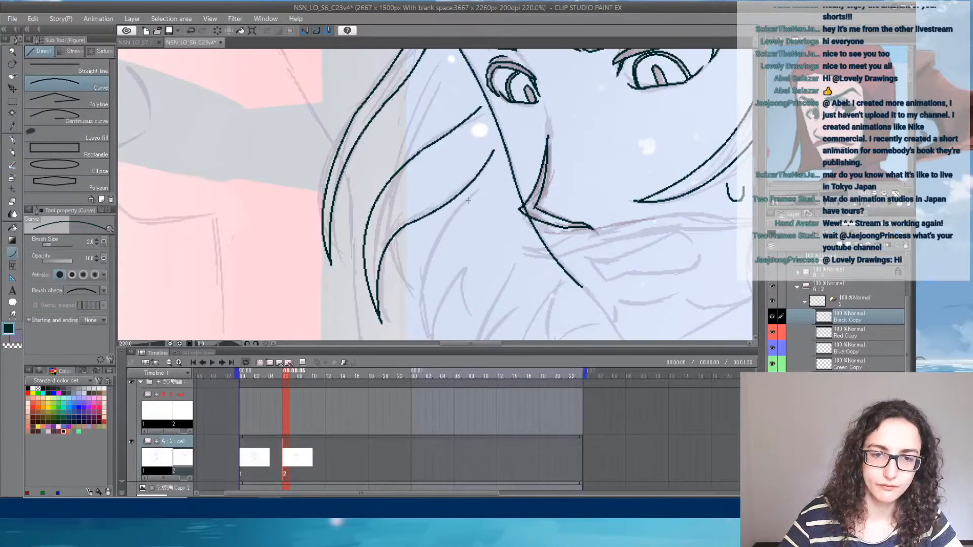
{"action": "key", "text": "e"}
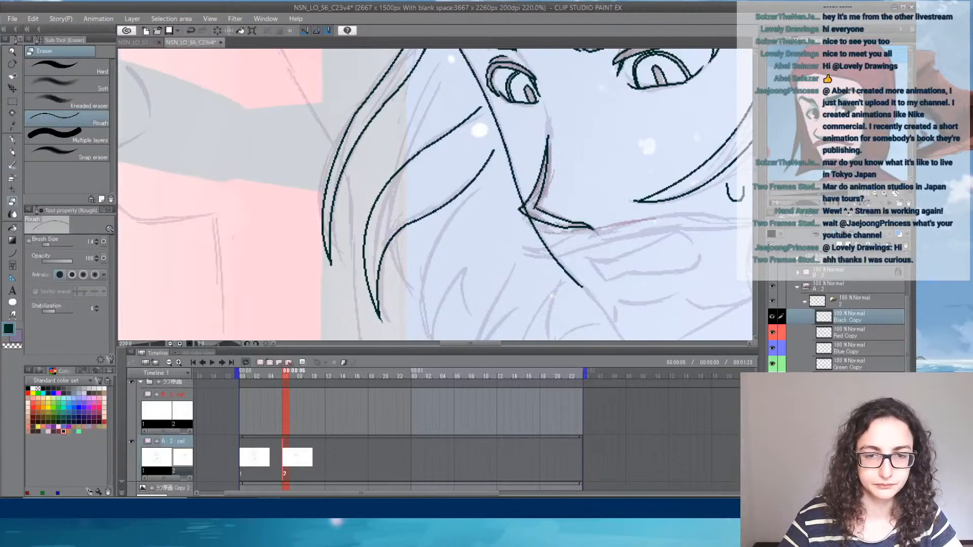
- Draw a curve from the second lock's upper edge up to the far eyebrow's outer end and erase the outer lock's overlapping line end
{"action": "left_click", "coordinate": [14, 253]}
{"action": "left_click_drag", "start_coordinate": [450, 152], "coordinate": [409, 247]}
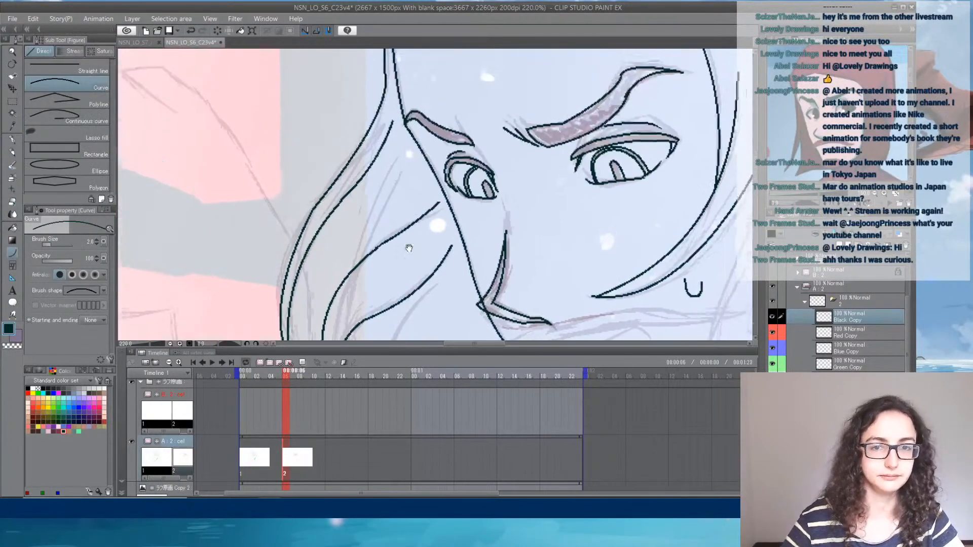
{"action": "left_click_drag", "start_coordinate": [352, 268], "coordinate": [409, 130]}
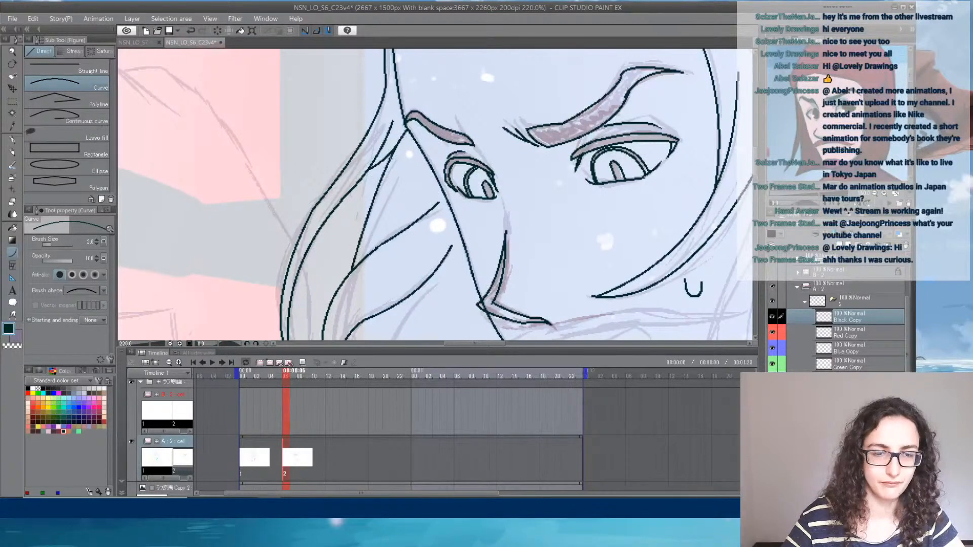
{"action": "key", "text": "e"}
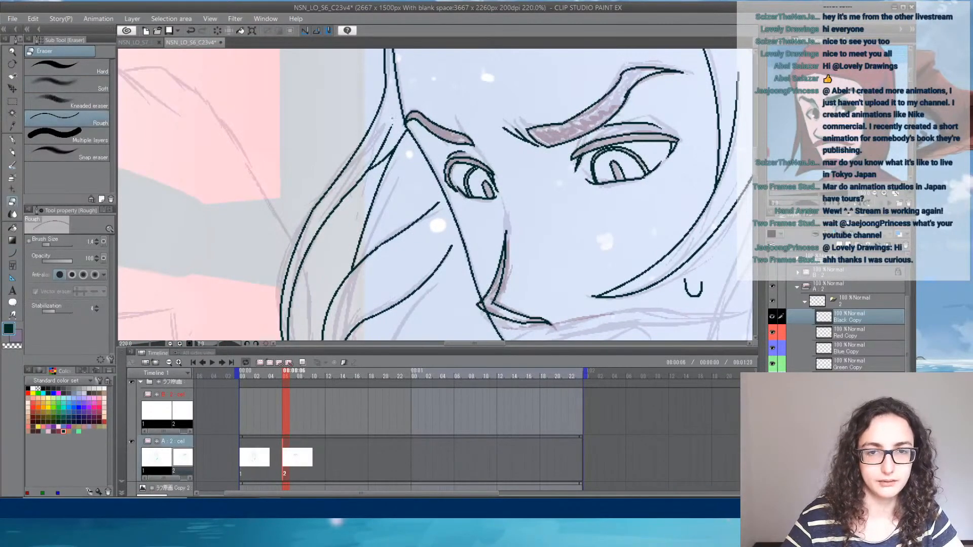
- Ink a small pointed hair tip below the second lock with two curves following the rough sketch
{"action": "left_click", "coordinate": [12, 253]}
{"action": "left_click_drag", "start_coordinate": [483, 311], "coordinate": [485, 98]}
{"action": "mouse_move", "coordinate": [352, 120]}
{"action": "left_mouse_down"}
{"action": "mouse_move", "coordinate": [372, 180]}
{"action": "mouse_move", "coordinate": [412, 100]}
{"action": "left_mouse_up"}
{"action": "left_click", "coordinate": [356, 164]}
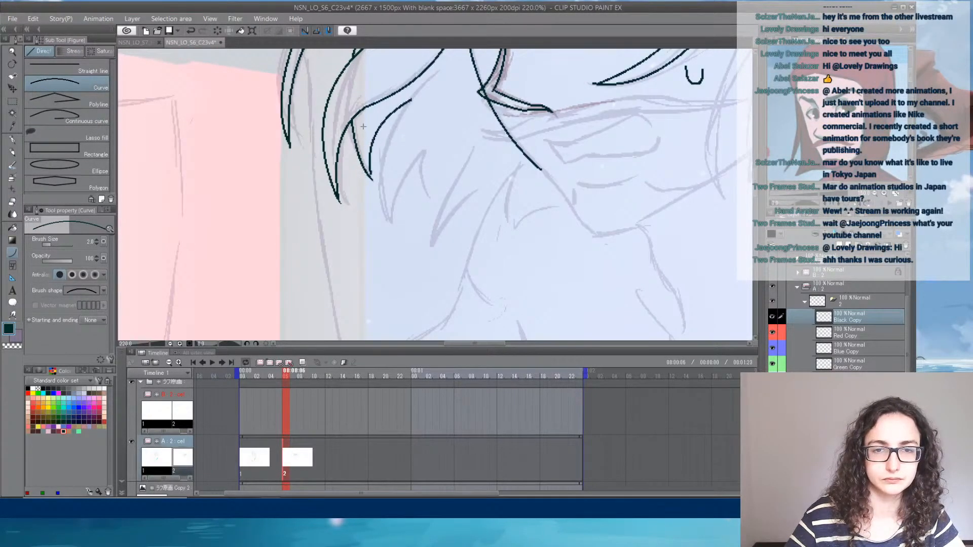
{"action": "left_click", "coordinate": [366, 125]}
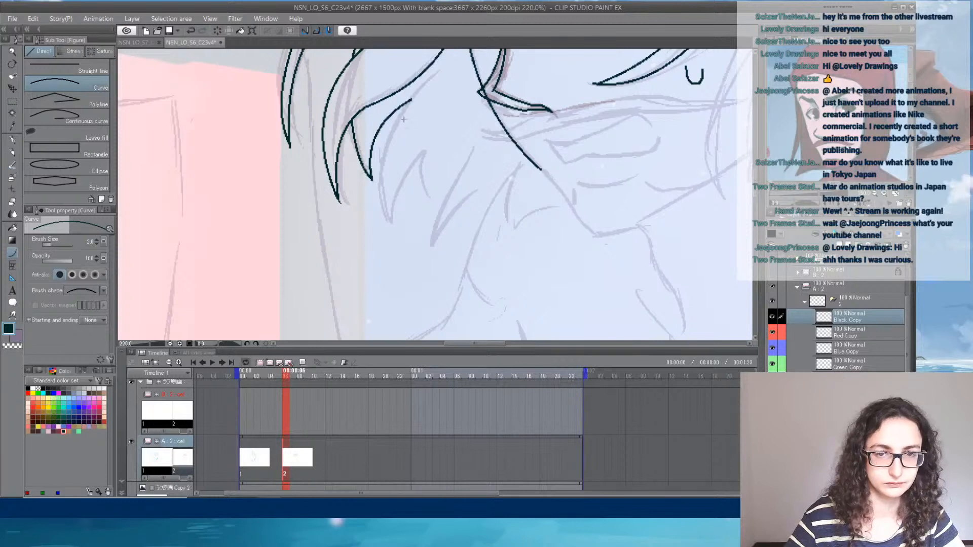
- Ink the remaining pointed hair tips beside the far jaw and connect the last one to the jaw with a curve
{"action": "mouse_move", "coordinate": [441, 72]}
{"action": "left_mouse_down"}
{"action": "mouse_move", "coordinate": [387, 218]}
{"action": "mouse_move", "coordinate": [440, 131]}
{"action": "mouse_move", "coordinate": [429, 207]}
{"action": "mouse_move", "coordinate": [448, 194]}
{"action": "mouse_move", "coordinate": [434, 232]}
{"action": "mouse_move", "coordinate": [523, 151]}
{"action": "mouse_move", "coordinate": [388, 235]}
{"action": "mouse_move", "coordinate": [458, 189]}
{"action": "mouse_move", "coordinate": [526, 176]}
{"action": "left_mouse_up"}
{"action": "left_click", "coordinate": [374, 118]}
{"action": "left_click", "coordinate": [405, 167]}
{"action": "left_click", "coordinate": [436, 197]}
{"action": "left_click", "coordinate": [434, 217]}
- Ink the upper and lower edges of the long tapered strand below the nose and close its far end in a point
{"action": "left_click", "coordinate": [459, 190]}
{"action": "left_click", "coordinate": [514, 171]}
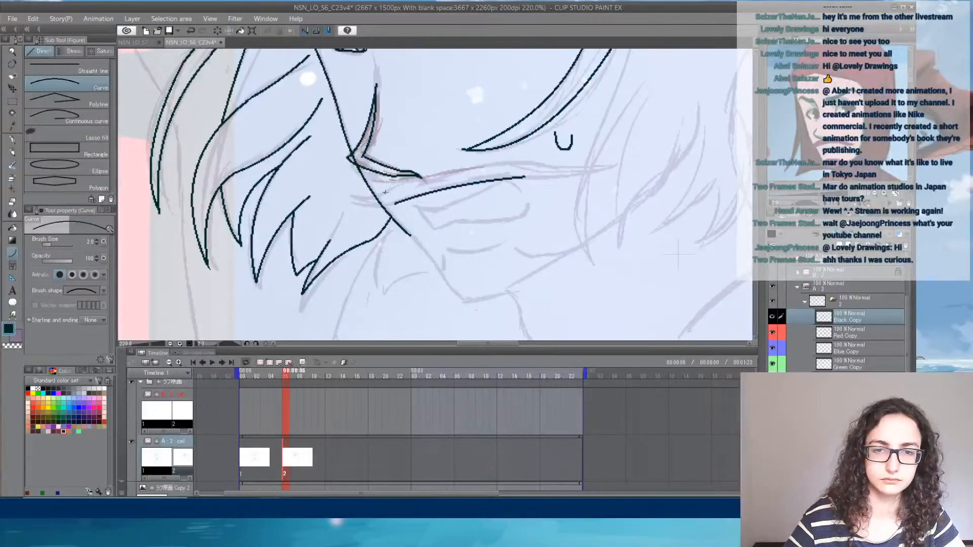
{"action": "left_click_drag", "start_coordinate": [385, 192], "coordinate": [527, 162]}
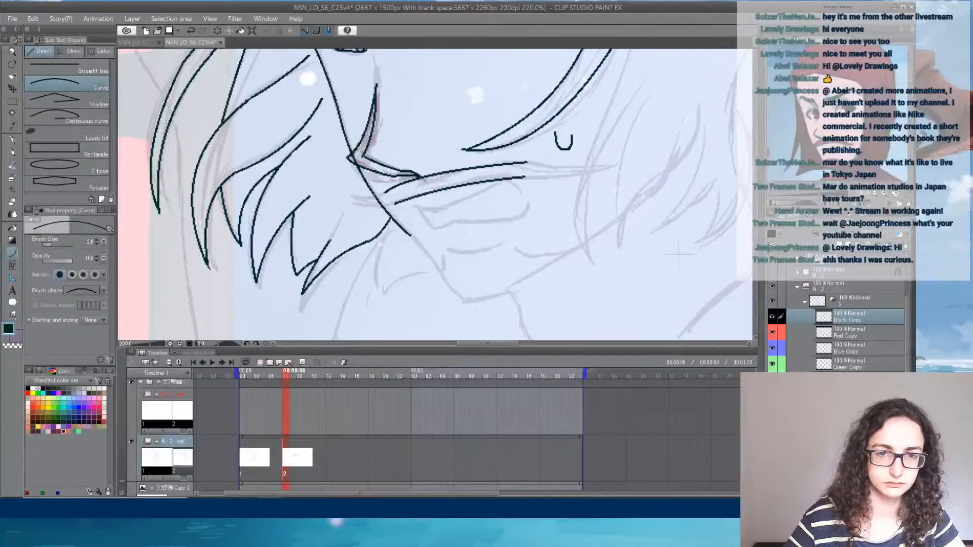
{"action": "mouse_move", "coordinate": [348, 198]}
{"action": "left_mouse_down"}
{"action": "mouse_move", "coordinate": [386, 192]}
{"action": "mouse_move", "coordinate": [396, 204]}
{"action": "left_mouse_up"}
{"action": "left_click", "coordinate": [375, 201]}
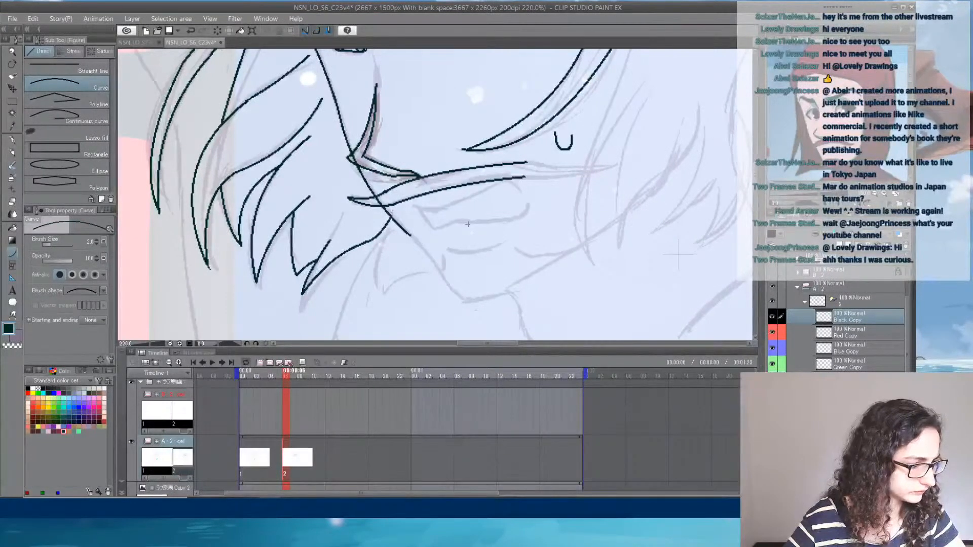
- Extend both edges of the long strand toward the near cheek until they meet in a pointed tip
{"action": "mouse_move", "coordinate": [554, 217]}
{"action": "left_mouse_down"}
{"action": "mouse_move", "coordinate": [430, 223]}
{"action": "mouse_move", "coordinate": [427, 210]}
{"action": "mouse_move", "coordinate": [488, 188]}
{"action": "left_mouse_up"}
{"action": "left_click", "coordinate": [407, 198]}
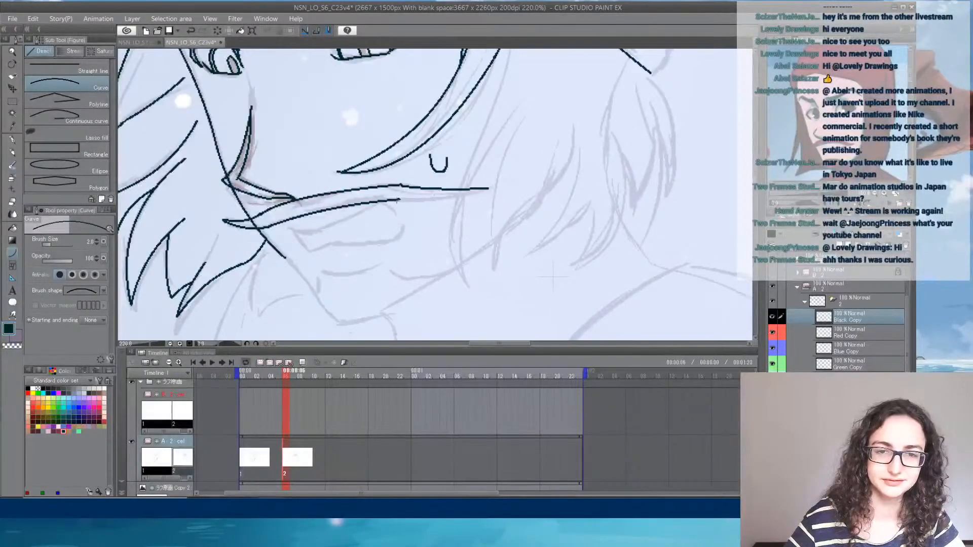
{"action": "left_click_drag", "start_coordinate": [399, 199], "coordinate": [488, 188]}
{"action": "left_click", "coordinate": [456, 198]}
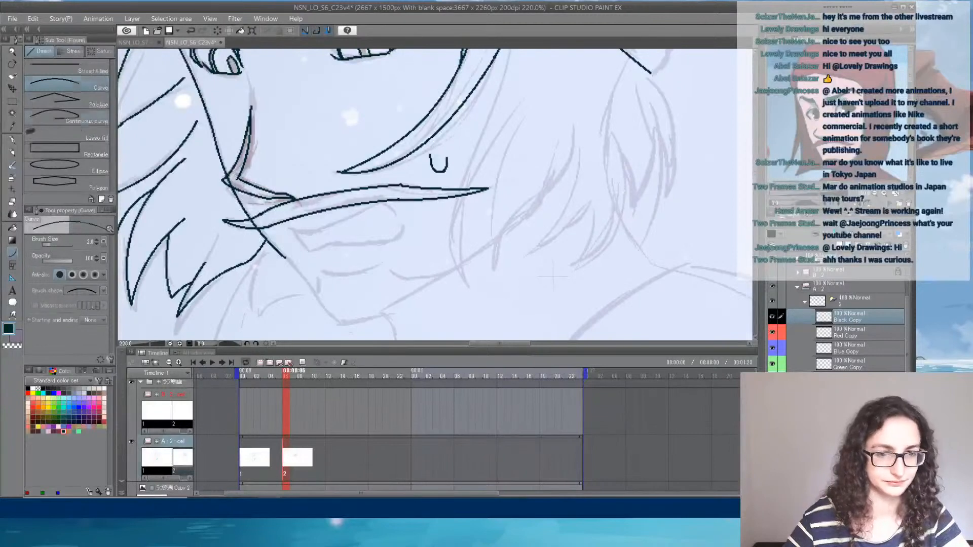
{"action": "key", "text": "e"}
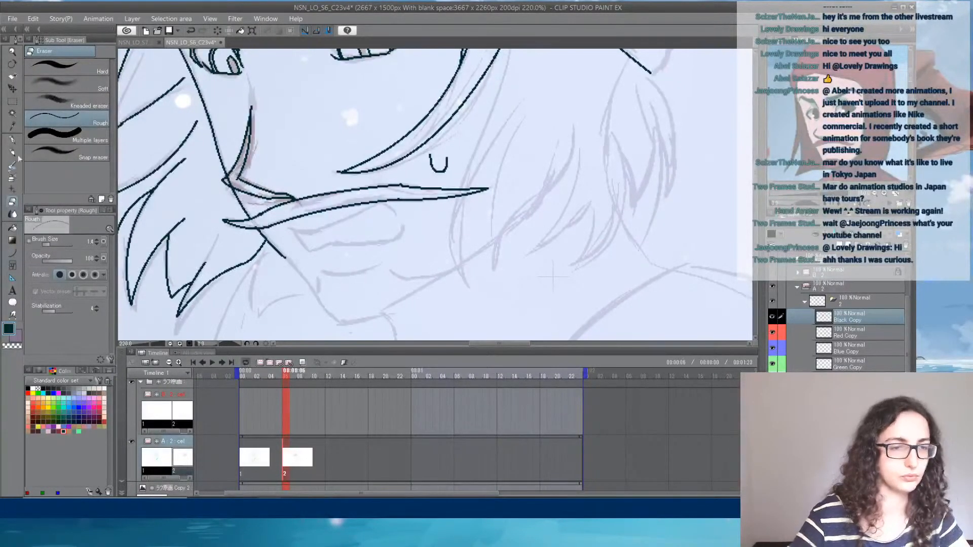
- Ink the jawline with curves running from the far cheek down to the chin and up along the near jaw
{"action": "left_click", "coordinate": [14, 252]}
{"action": "left_click_drag", "start_coordinate": [374, 249], "coordinate": [382, 204]}
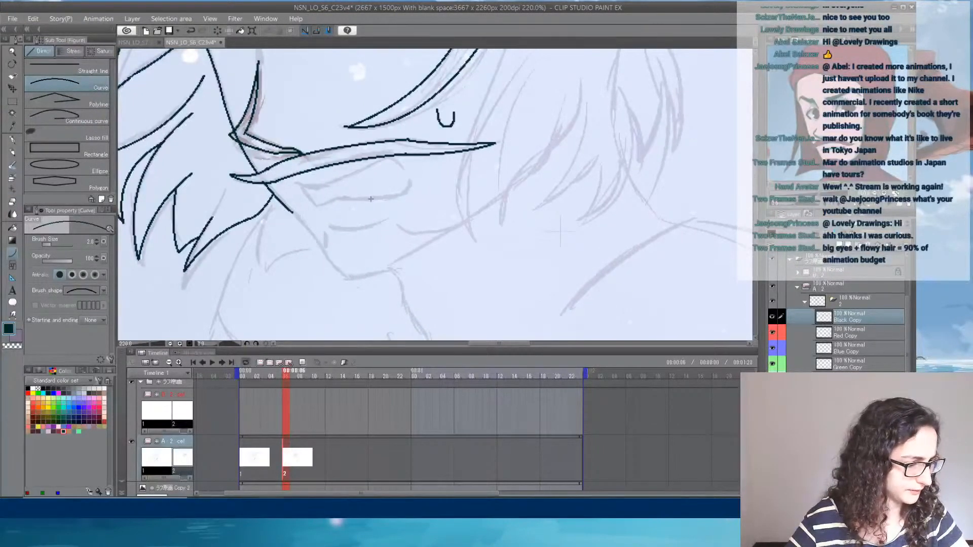
{"action": "mouse_move", "coordinate": [294, 214]}
{"action": "left_mouse_down"}
{"action": "mouse_move", "coordinate": [347, 277]}
{"action": "mouse_move", "coordinate": [496, 207]}
{"action": "mouse_move", "coordinate": [547, 159]}
{"action": "mouse_move", "coordinate": [438, 196]}
{"action": "mouse_move", "coordinate": [491, 164]}
{"action": "left_mouse_up"}
{"action": "left_click", "coordinate": [337, 274]}
{"action": "left_click", "coordinate": [450, 254]}
- Ink the closed outline of the mouth below the long strand, following the rough sketch
{"action": "mouse_move", "coordinate": [258, 216]}
{"action": "left_mouse_down"}
{"action": "mouse_move", "coordinate": [369, 203]}
{"action": "mouse_move", "coordinate": [363, 229]}
{"action": "mouse_move", "coordinate": [282, 237]}
{"action": "mouse_move", "coordinate": [260, 216]}
{"action": "left_mouse_up"}
{"action": "left_click", "coordinate": [272, 225]}
{"action": "left_click", "coordinate": [355, 184]}
{"action": "left_click", "coordinate": [379, 230]}
{"action": "left_click", "coordinate": [265, 238]}
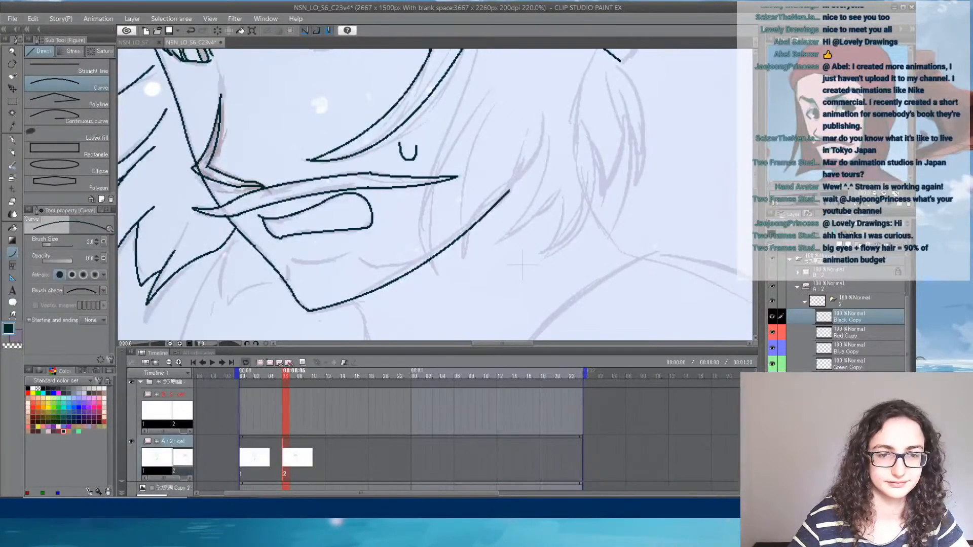
- Ink the contour between mouth and chin, from a short edge at the far jaw in a wavy line to the near jaw
{"action": "mouse_move", "coordinate": [283, 278]}
{"action": "left_mouse_down"}
{"action": "mouse_move", "coordinate": [288, 258]}
{"action": "mouse_move", "coordinate": [353, 251]}
{"action": "left_mouse_up"}
{"action": "left_click", "coordinate": [287, 270]}
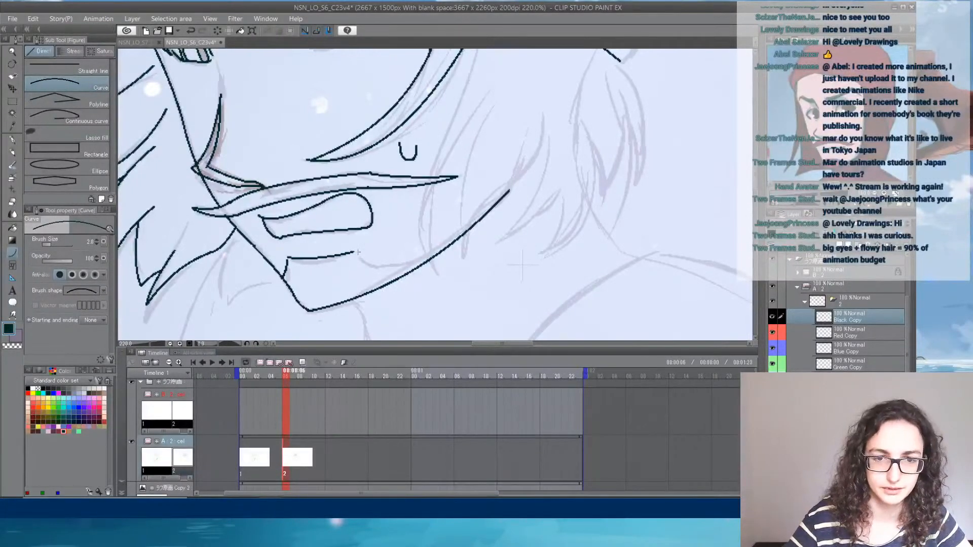
{"action": "mouse_move", "coordinate": [354, 251]}
{"action": "left_mouse_down"}
{"action": "mouse_move", "coordinate": [361, 260]}
{"action": "mouse_move", "coordinate": [454, 243]}
{"action": "left_mouse_up"}
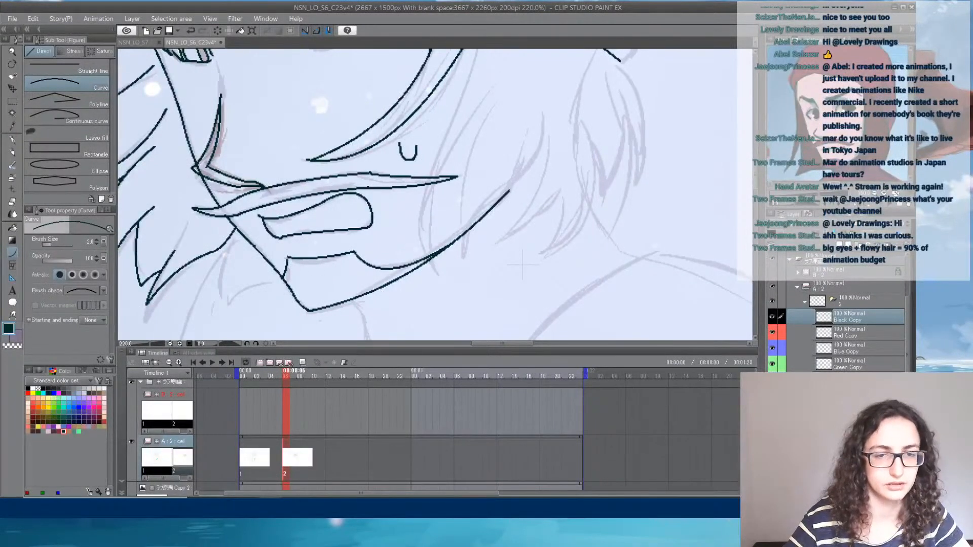
{"action": "left_click_drag", "start_coordinate": [287, 258], "coordinate": [290, 258]}
{"action": "left_click", "coordinate": [285, 268]}
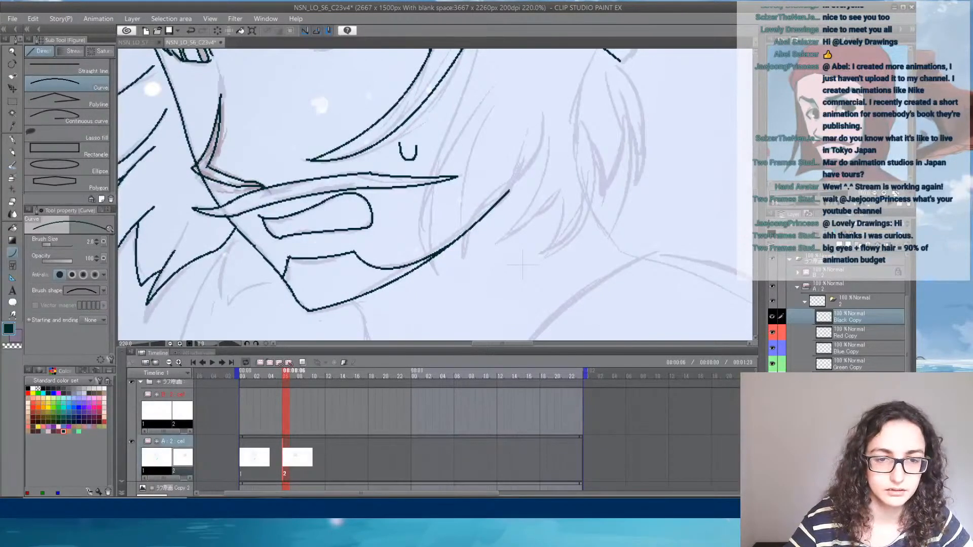
- Ink a narrow hair lock over the near jaw as two curves meeting in a pointed tip
{"action": "left_click_drag", "start_coordinate": [439, 277], "coordinate": [444, 165]}
{"action": "left_click", "coordinate": [422, 270]}
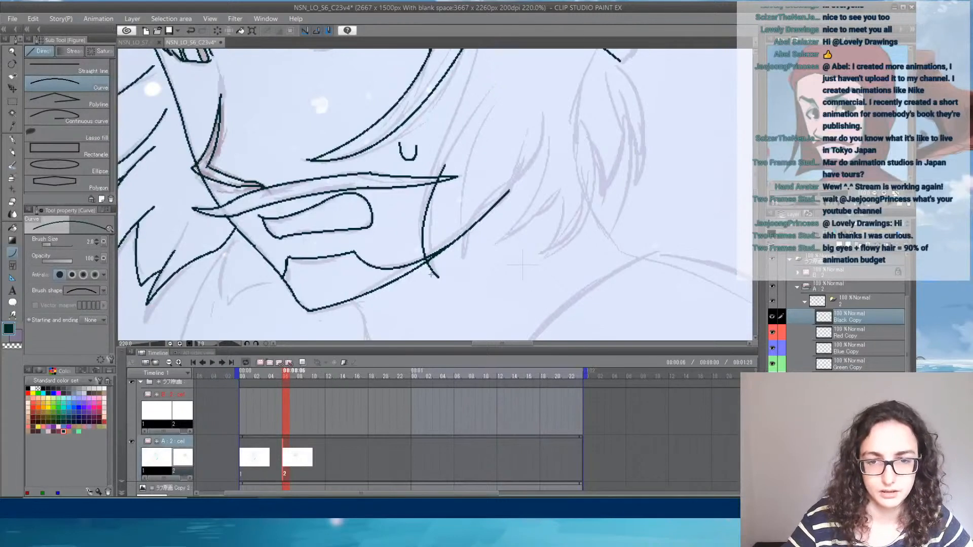
{"action": "mouse_move", "coordinate": [435, 274]}
{"action": "left_mouse_down"}
{"action": "mouse_move", "coordinate": [417, 246]}
{"action": "mouse_move", "coordinate": [466, 130]}
{"action": "left_mouse_up"}
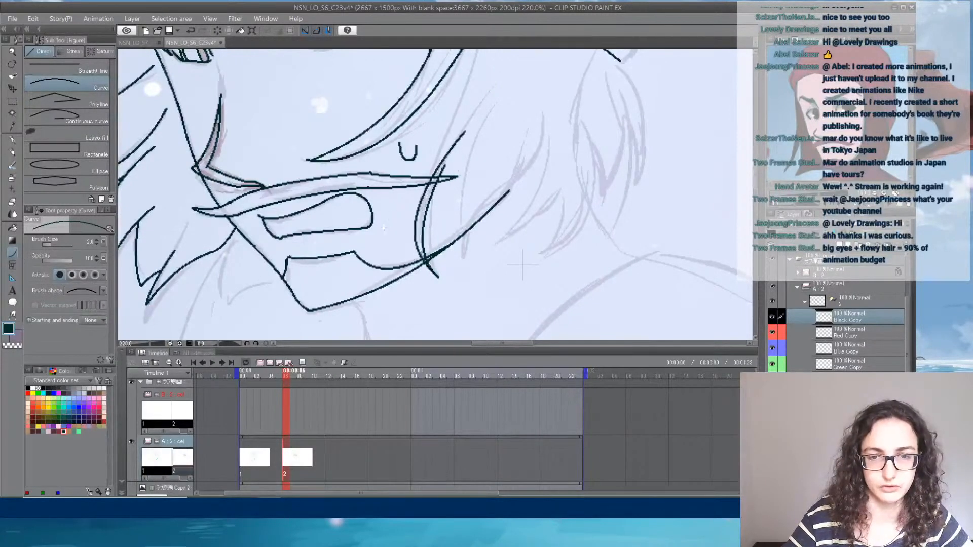
{"action": "key", "text": "e"}
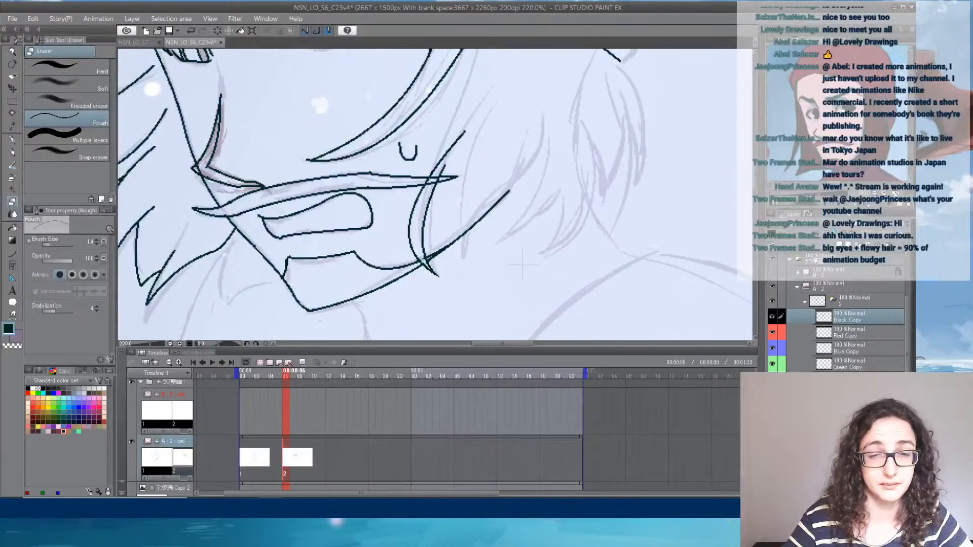
{"action": "left_click", "coordinate": [12, 252]}
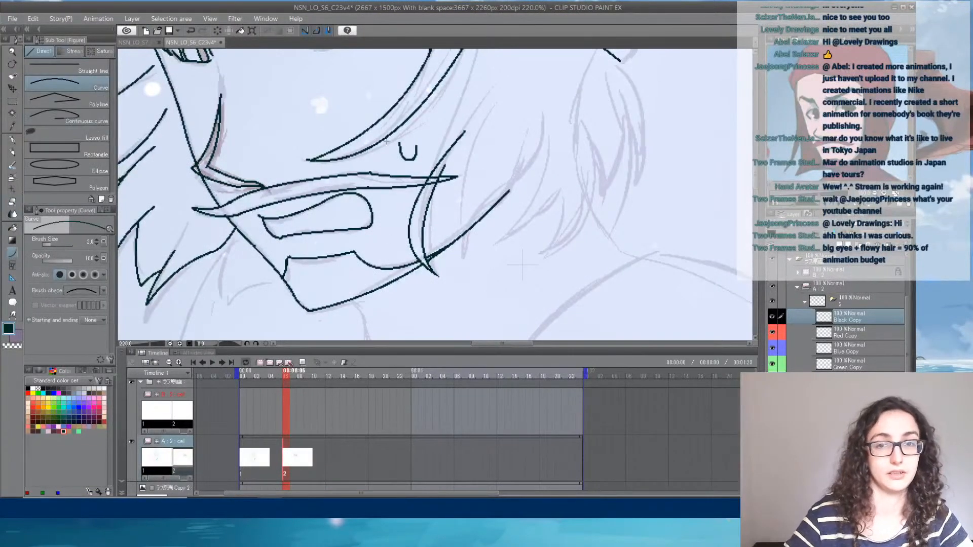
- Ink a long curve joining the near-jaw lock to the upper hair and a second curve along the lock's inner side
{"action": "mouse_move", "coordinate": [462, 141]}
{"action": "left_mouse_down"}
{"action": "mouse_move", "coordinate": [417, 225]}
{"action": "mouse_move", "coordinate": [406, 217]}
{"action": "mouse_move", "coordinate": [425, 115]}
{"action": "left_mouse_up"}
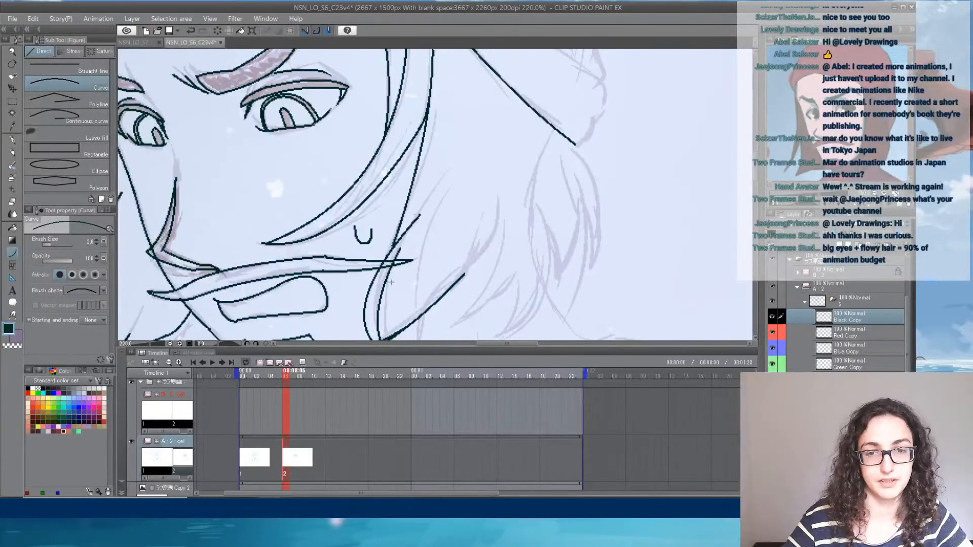
{"action": "left_click_drag", "start_coordinate": [380, 304], "coordinate": [458, 162]}
{"action": "left_click", "coordinate": [408, 246]}
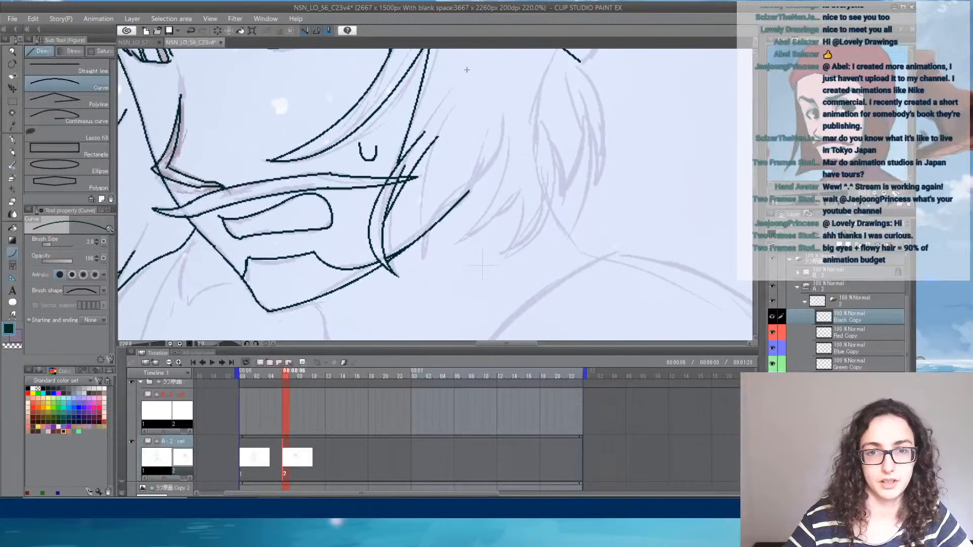
- Ink the hair lock behind the near-jaw one with long curves, including its inner strands and rear edge
{"action": "mouse_move", "coordinate": [466, 77]}
{"action": "left_mouse_down"}
{"action": "mouse_move", "coordinate": [424, 265]}
{"action": "mouse_move", "coordinate": [466, 181]}
{"action": "left_mouse_up"}
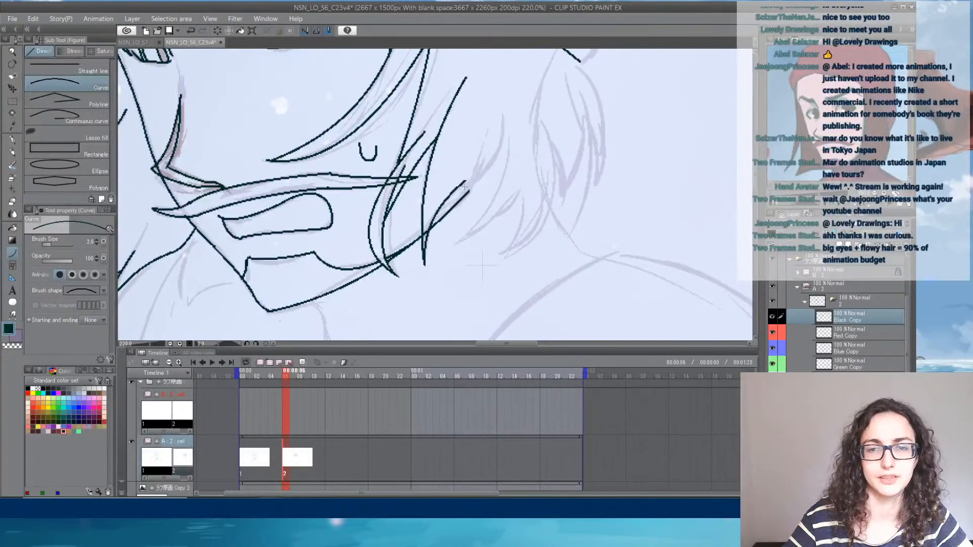
{"action": "mouse_move", "coordinate": [437, 213]}
{"action": "left_mouse_down"}
{"action": "mouse_move", "coordinate": [499, 156]}
{"action": "mouse_move", "coordinate": [499, 100]}
{"action": "mouse_move", "coordinate": [500, 113]}
{"action": "left_mouse_up"}
{"action": "left_click", "coordinate": [490, 175]}
{"action": "left_click", "coordinate": [506, 129]}
- Taper the upper ends of the new hair lines and erase the long strand's line where the near-jaw lock covers it
{"action": "key", "text": "e"}
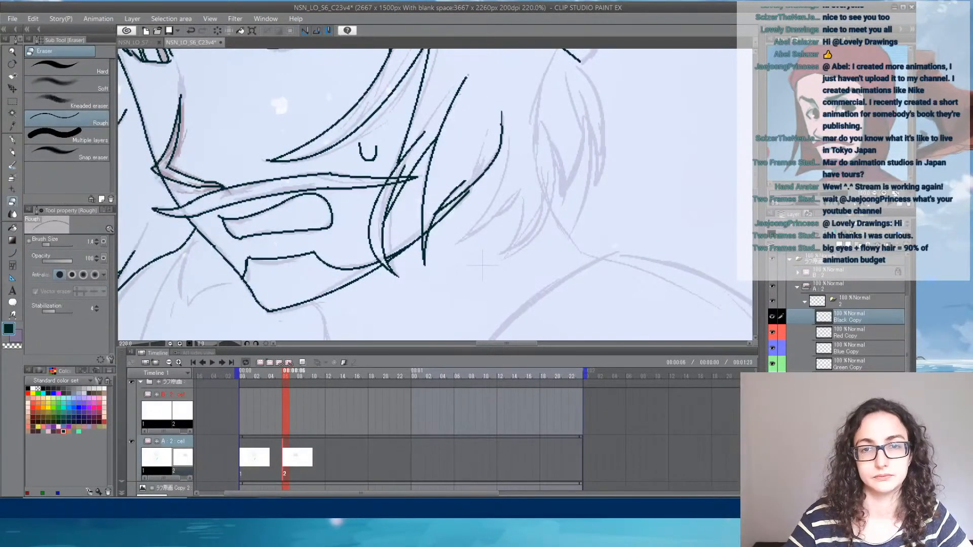
{"action": "left_click_drag", "start_coordinate": [467, 74], "coordinate": [465, 81]}
{"action": "left_click_drag", "start_coordinate": [427, 128], "coordinate": [410, 150]}
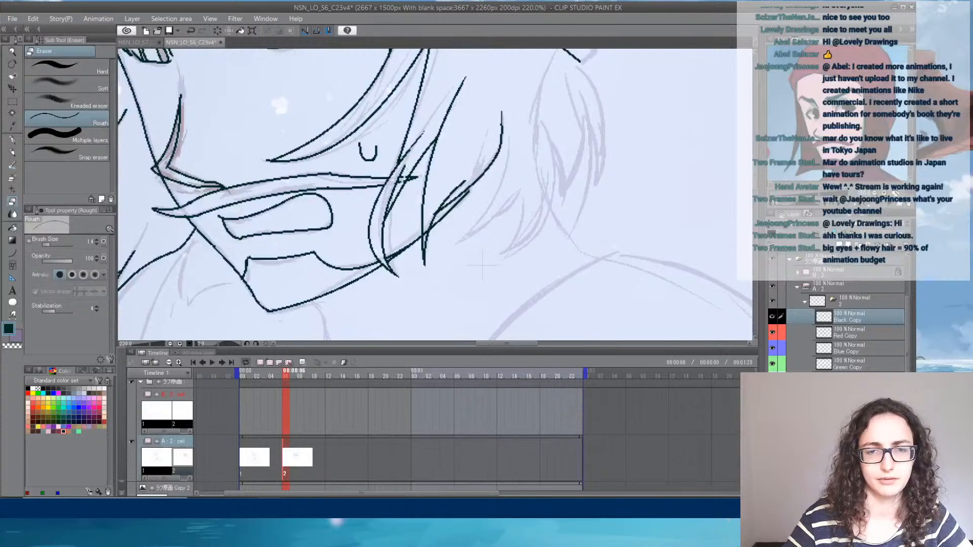
{"action": "left_click_drag", "start_coordinate": [404, 173], "coordinate": [398, 182]}
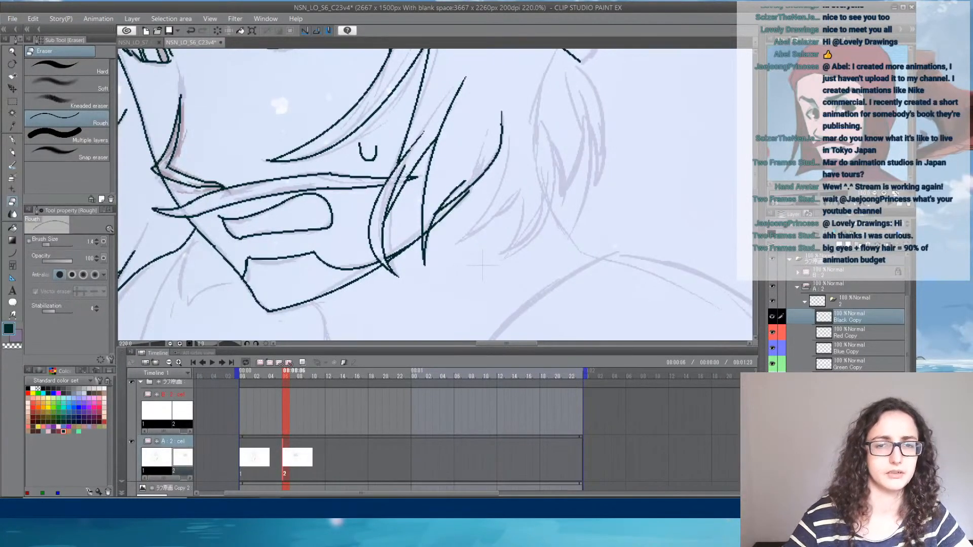
{"action": "left_click", "coordinate": [14, 149]}
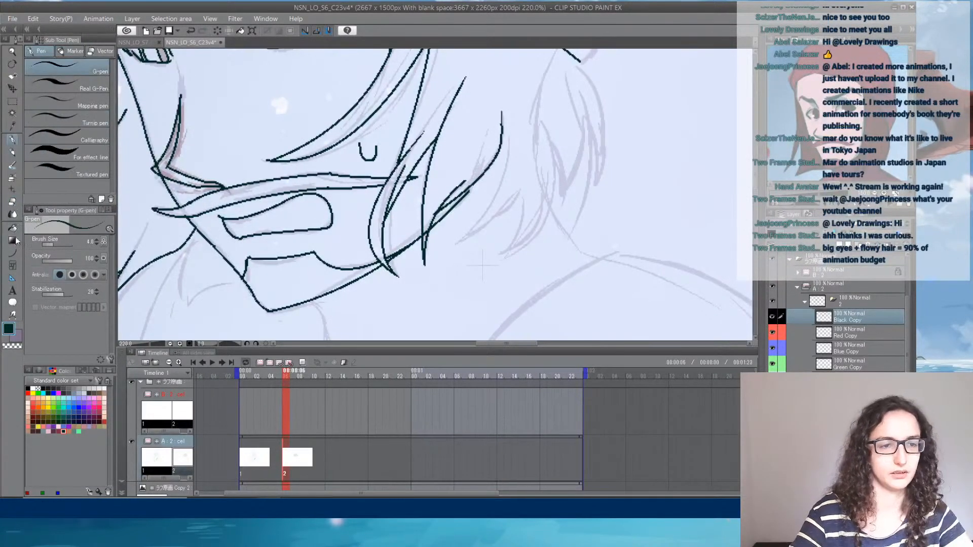
- Ink two more pointed hair locks toward the back of the head, each formed by a pair of curves
{"action": "left_click", "coordinate": [12, 253]}
{"action": "left_click_drag", "start_coordinate": [501, 138], "coordinate": [459, 249]}
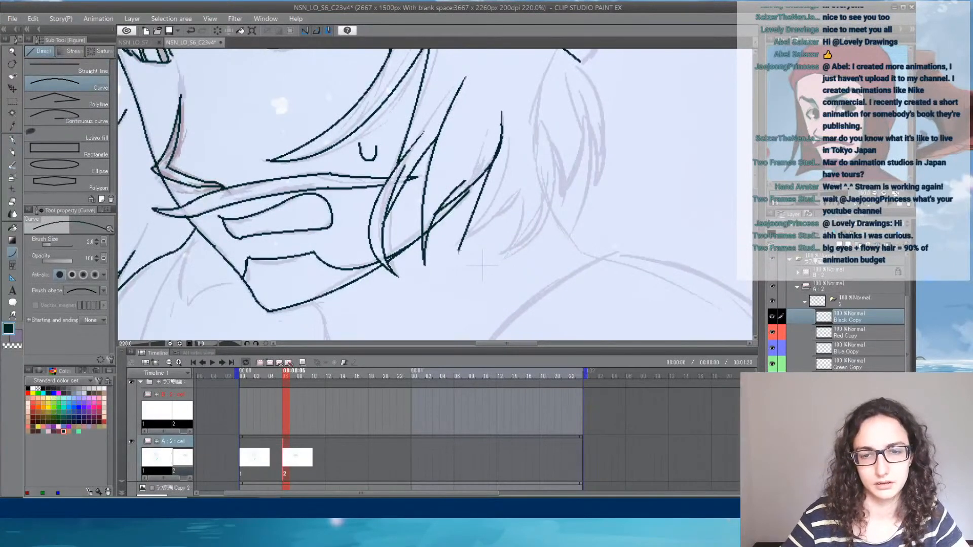
{"action": "left_click_drag", "start_coordinate": [461, 248], "coordinate": [530, 151]}
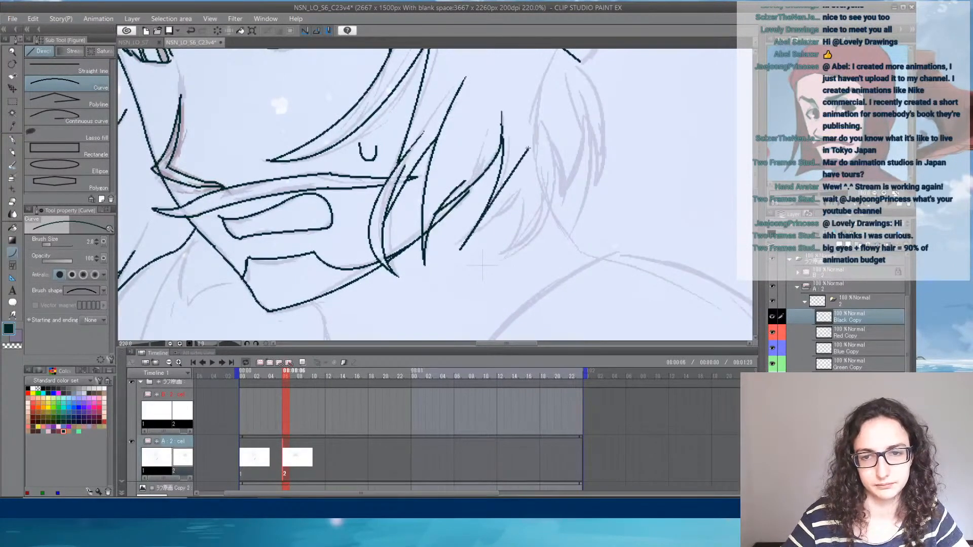
{"action": "left_click_drag", "start_coordinate": [520, 193], "coordinate": [505, 257]}
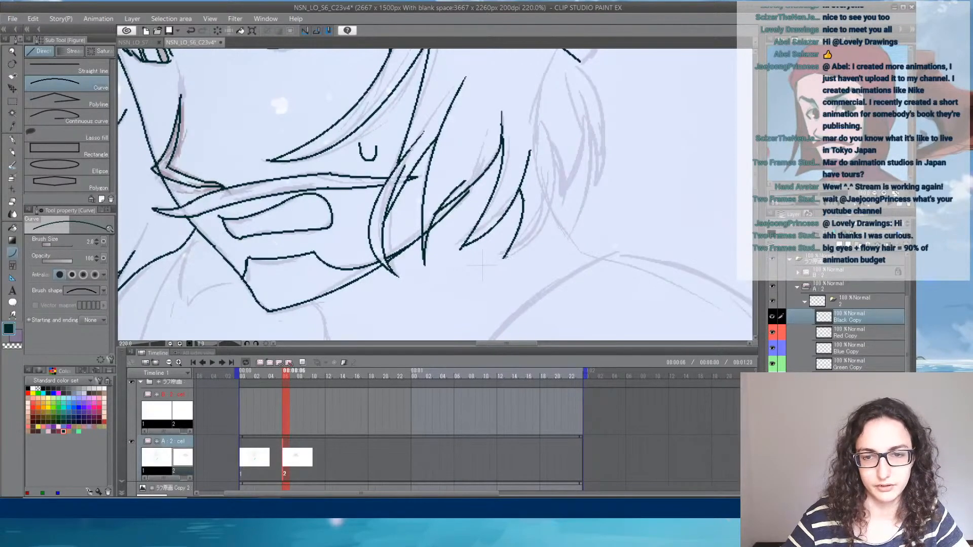
{"action": "mouse_move", "coordinate": [505, 257]}
{"action": "left_mouse_down"}
{"action": "mouse_move", "coordinate": [549, 194]}
{"action": "mouse_move", "coordinate": [546, 111]}
{"action": "left_mouse_up"}
{"action": "left_click", "coordinate": [560, 230]}
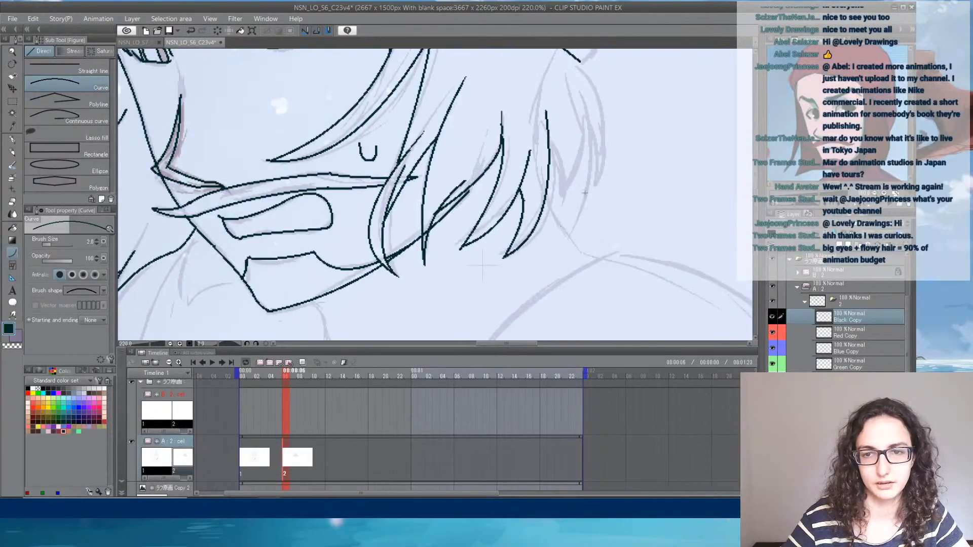
- Ink the two rearmost pointed hair locks, running the outer edge up to the end of the hat's brim
{"action": "mouse_move", "coordinate": [550, 161]}
{"action": "left_mouse_down"}
{"action": "mouse_move", "coordinate": [562, 209]}
{"action": "mouse_move", "coordinate": [598, 153]}
{"action": "mouse_move", "coordinate": [577, 79]}
{"action": "left_mouse_up"}
{"action": "left_click", "coordinate": [564, 178]}
{"action": "mouse_move", "coordinate": [587, 135]}
{"action": "left_mouse_down"}
{"action": "mouse_move", "coordinate": [598, 184]}
{"action": "mouse_move", "coordinate": [600, 85]}
{"action": "mouse_move", "coordinate": [580, 61]}
{"action": "left_mouse_up"}
{"action": "left_click", "coordinate": [597, 154]}
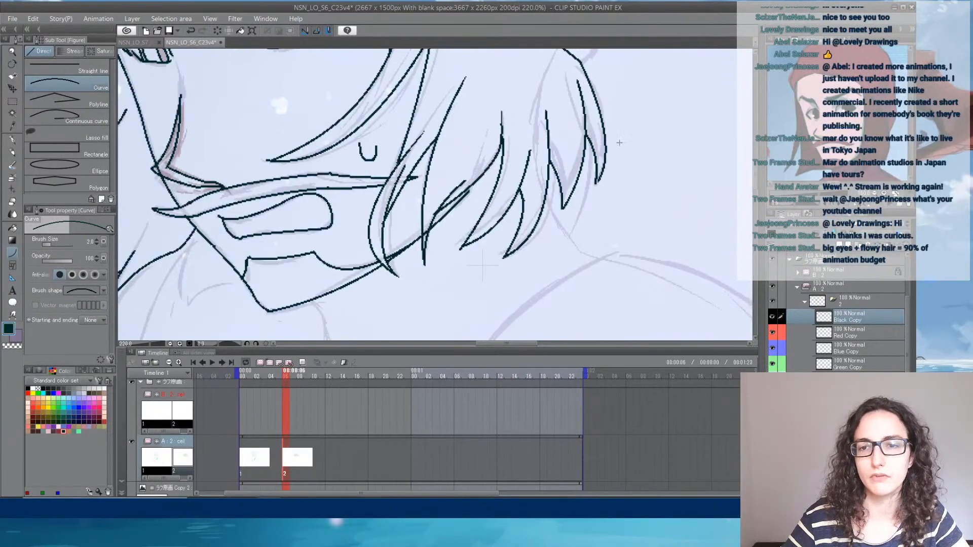
- Thin the upper ends of the rear hair strands and the strand beside the near eye with the Rough eraser
{"action": "left_click", "coordinate": [14, 140]}
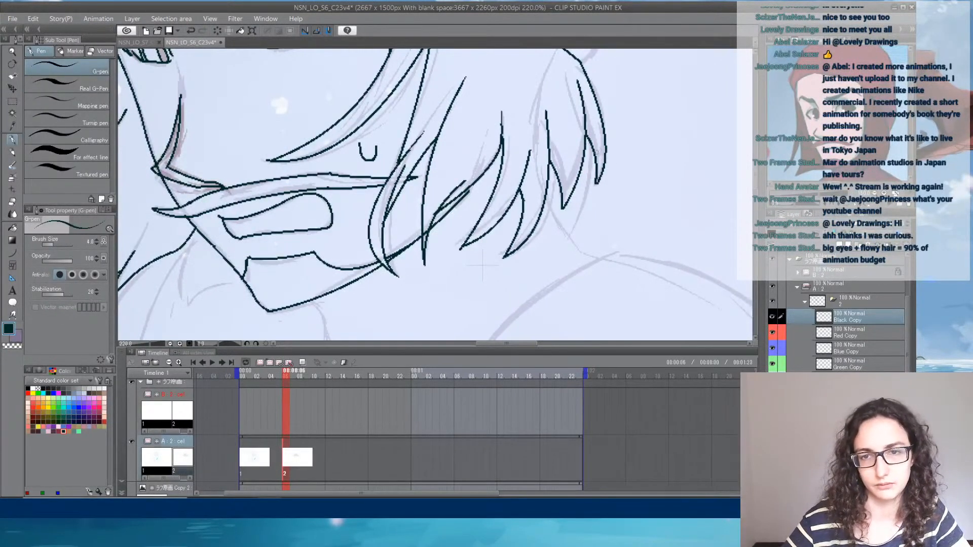
{"action": "key", "text": "e"}
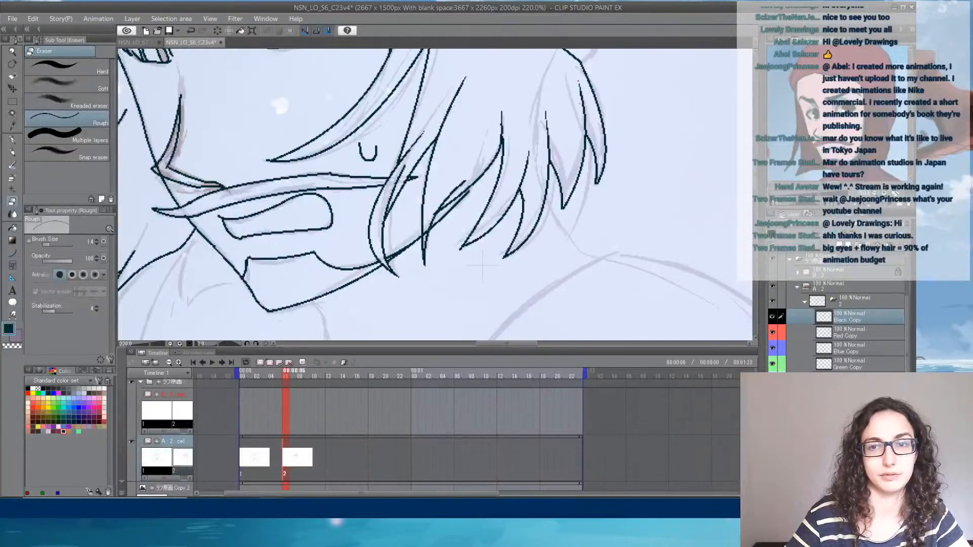
{"action": "mouse_move", "coordinate": [514, 76]}
{"action": "left_mouse_down"}
{"action": "mouse_move", "coordinate": [463, 187]}
{"action": "mouse_move", "coordinate": [516, 128]}
{"action": "mouse_move", "coordinate": [516, 87]}
{"action": "left_mouse_up"}
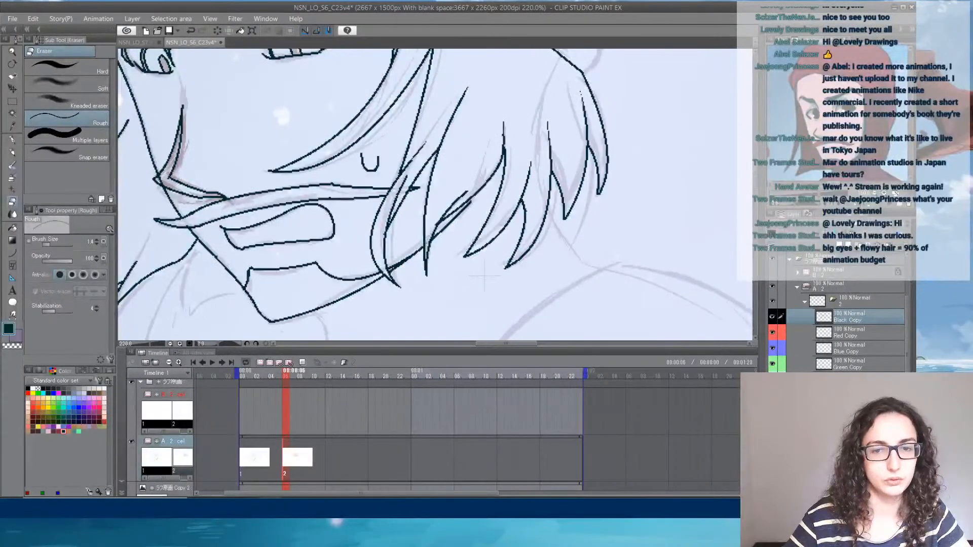
{"action": "left_click_drag", "start_coordinate": [522, 71], "coordinate": [469, 191]}
{"action": "left_click_drag", "start_coordinate": [445, 138], "coordinate": [478, 223]}
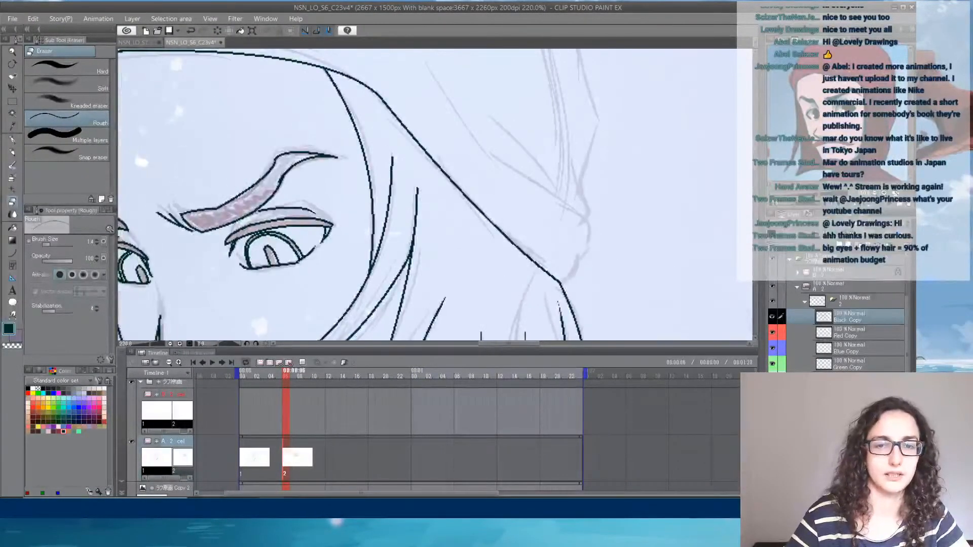
{"action": "left_click_drag", "start_coordinate": [416, 195], "coordinate": [416, 206]}
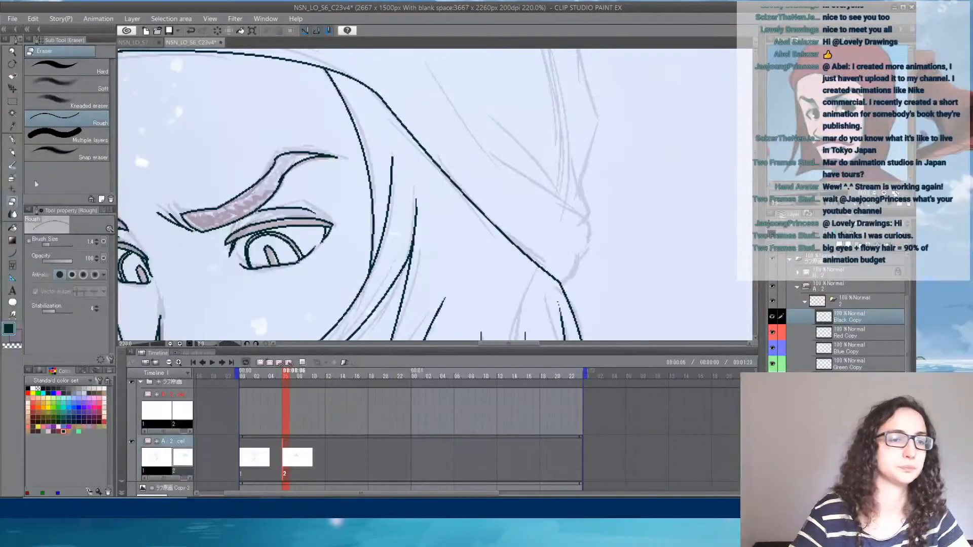
- Ink the hat brim's rounded rear corner and the long fold curve above it, erasing a small gap in the fold
{"action": "left_click", "coordinate": [12, 252]}
{"action": "left_click_drag", "start_coordinate": [563, 289], "coordinate": [578, 256]}
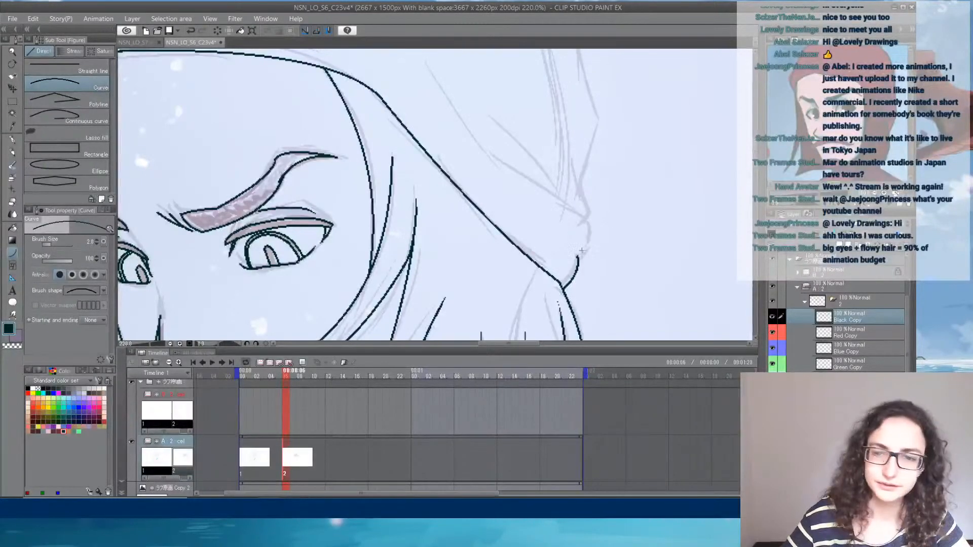
{"action": "mouse_move", "coordinate": [578, 257]}
{"action": "left_mouse_down"}
{"action": "mouse_move", "coordinate": [584, 217]}
{"action": "mouse_move", "coordinate": [560, 289]}
{"action": "mouse_move", "coordinate": [456, 223]}
{"action": "mouse_move", "coordinate": [356, 111]}
{"action": "mouse_move", "coordinate": [385, 118]}
{"action": "mouse_move", "coordinate": [434, 238]}
{"action": "mouse_move", "coordinate": [404, 169]}
{"action": "left_mouse_up"}
{"action": "left_click", "coordinate": [603, 248]}
{"action": "key", "text": "e"}
{"action": "left_click_drag", "start_coordinate": [446, 217], "coordinate": [457, 231]}
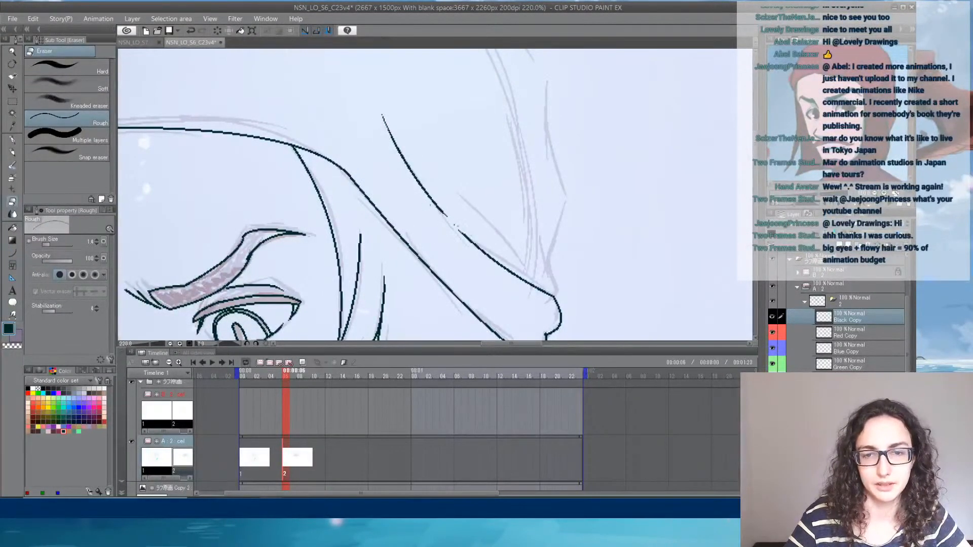
- Ink two short creases on the hat fanning upward from the rear corner of the brim
{"action": "left_click", "coordinate": [12, 252]}
{"action": "mouse_move", "coordinate": [527, 282]}
{"action": "left_mouse_down"}
{"action": "mouse_move", "coordinate": [458, 198]}
{"action": "mouse_move", "coordinate": [463, 204]}
{"action": "left_mouse_up"}
{"action": "key", "text": "e"}
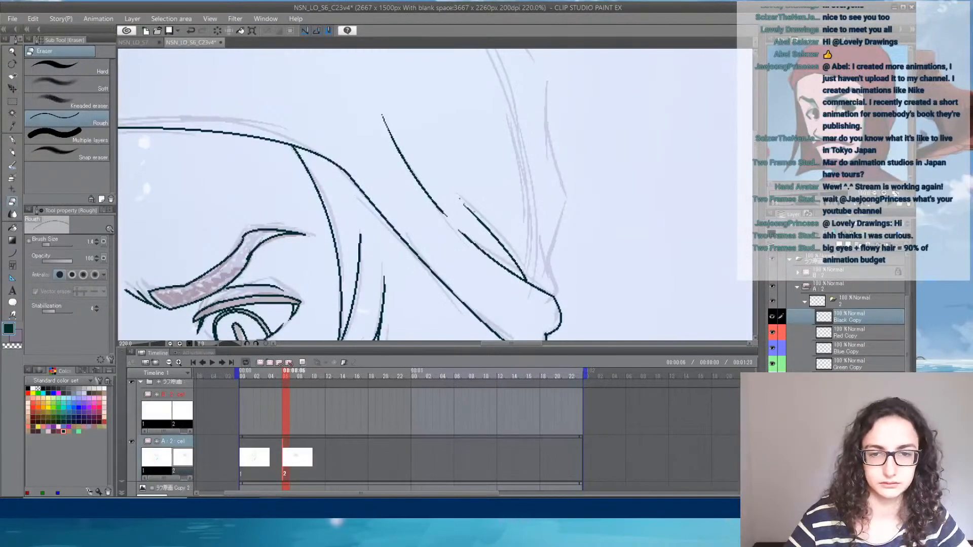
{"action": "left_click", "coordinate": [14, 254]}
{"action": "left_click_drag", "start_coordinate": [561, 289], "coordinate": [538, 201]}
{"action": "left_click", "coordinate": [551, 288]}
- Ink the wavy rear outline of the hat from the brim's corner upward, continuing with a curve to the crown's peak
{"action": "mouse_move", "coordinate": [550, 260]}
{"action": "left_mouse_down"}
{"action": "mouse_move", "coordinate": [567, 199]}
{"action": "mouse_move", "coordinate": [554, 270]}
{"action": "mouse_move", "coordinate": [523, 218]}
{"action": "mouse_move", "coordinate": [545, 277]}
{"action": "mouse_move", "coordinate": [532, 219]}
{"action": "mouse_move", "coordinate": [502, 174]}
{"action": "mouse_move", "coordinate": [348, 54]}
{"action": "mouse_move", "coordinate": [319, 65]}
{"action": "mouse_move", "coordinate": [298, 55]}
{"action": "mouse_move", "coordinate": [306, 54]}
{"action": "left_mouse_up"}
{"action": "left_click", "coordinate": [552, 221]}
{"action": "left_click", "coordinate": [550, 277]}
{"action": "left_click", "coordinate": [532, 219]}
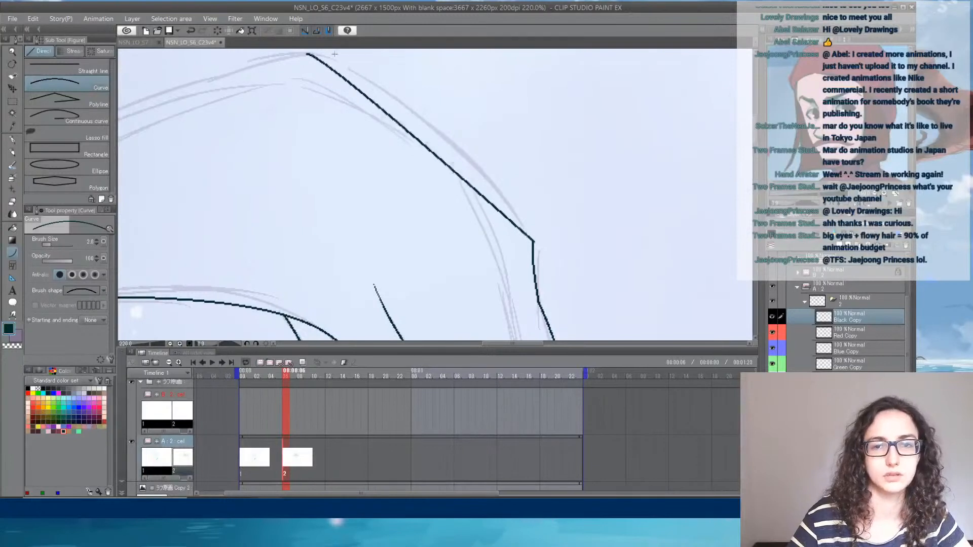
{"action": "left_click", "coordinate": [451, 112]}
- Ink the hat's outline from the peak forward, down the front slope and around to the front end of the brim
{"action": "mouse_move", "coordinate": [324, 118]}
{"action": "left_mouse_down"}
{"action": "mouse_move", "coordinate": [567, 173]}
{"action": "mouse_move", "coordinate": [572, 163]}
{"action": "left_mouse_up"}
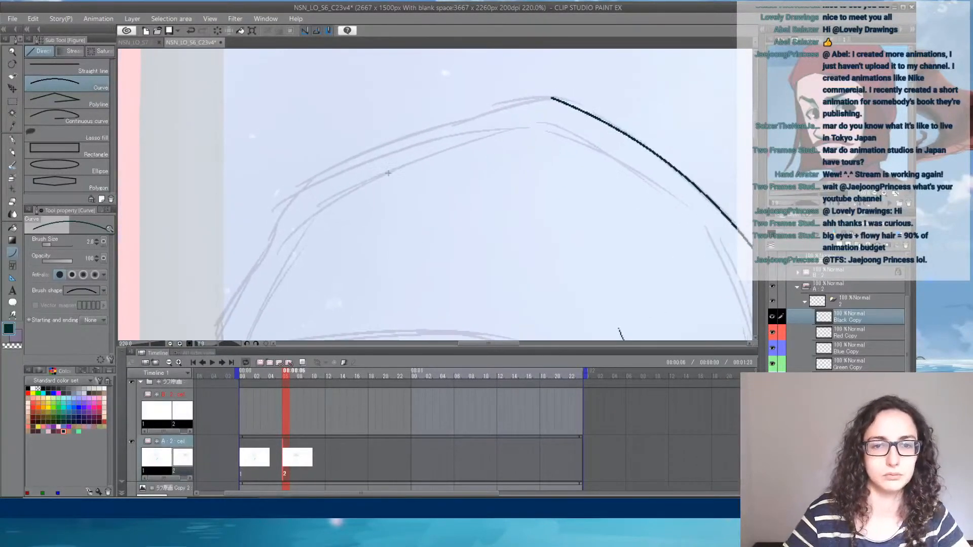
{"action": "mouse_move", "coordinate": [296, 184]}
{"action": "left_mouse_down"}
{"action": "mouse_move", "coordinate": [522, 120]}
{"action": "mouse_move", "coordinate": [552, 98]}
{"action": "left_mouse_up"}
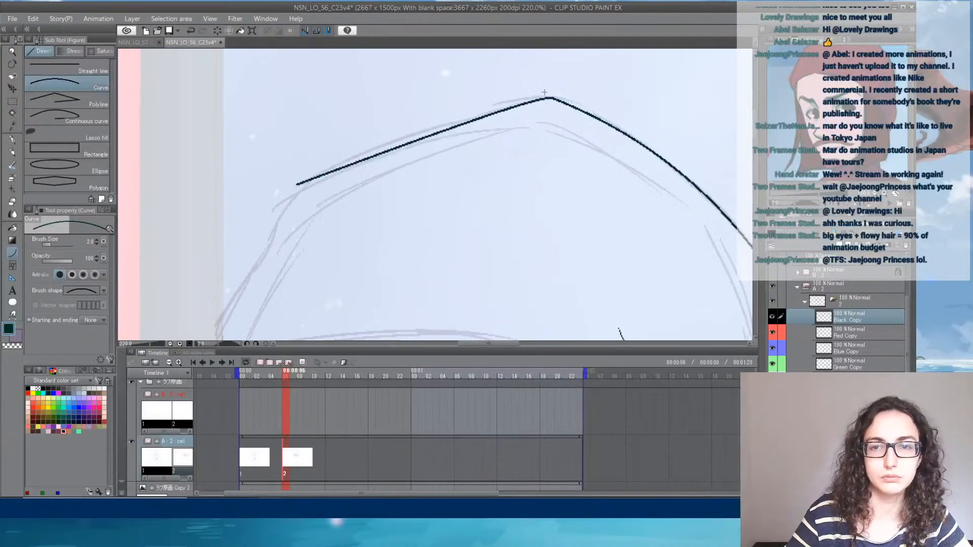
{"action": "left_click", "coordinate": [328, 145]}
{"action": "left_click_drag", "start_coordinate": [288, 218], "coordinate": [382, 130]}
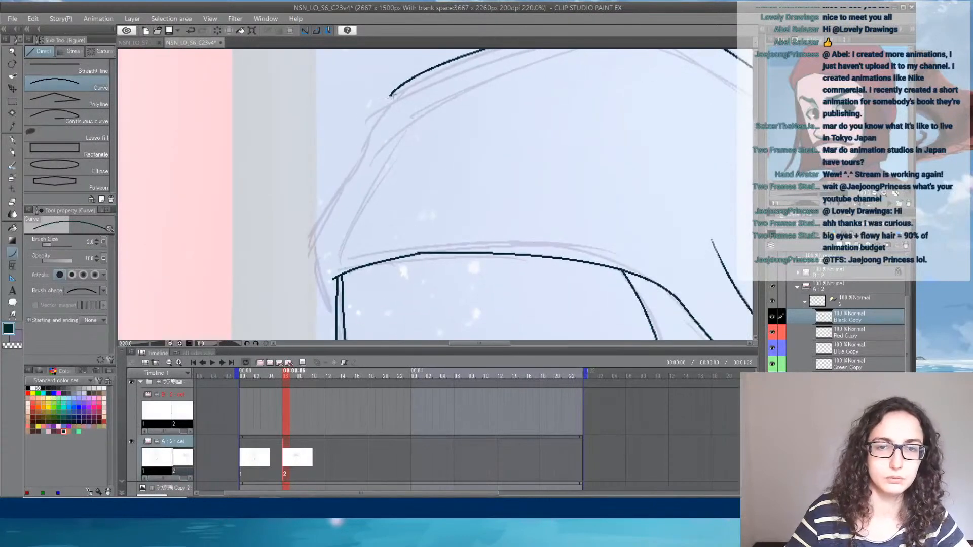
{"action": "mouse_move", "coordinate": [394, 92]}
{"action": "left_mouse_down"}
{"action": "mouse_move", "coordinate": [322, 205]}
{"action": "mouse_move", "coordinate": [310, 241]}
{"action": "mouse_move", "coordinate": [333, 308]}
{"action": "left_mouse_up"}
{"action": "left_click", "coordinate": [345, 184]}
{"action": "left_click", "coordinate": [306, 229]}
{"action": "left_click", "coordinate": [317, 293]}
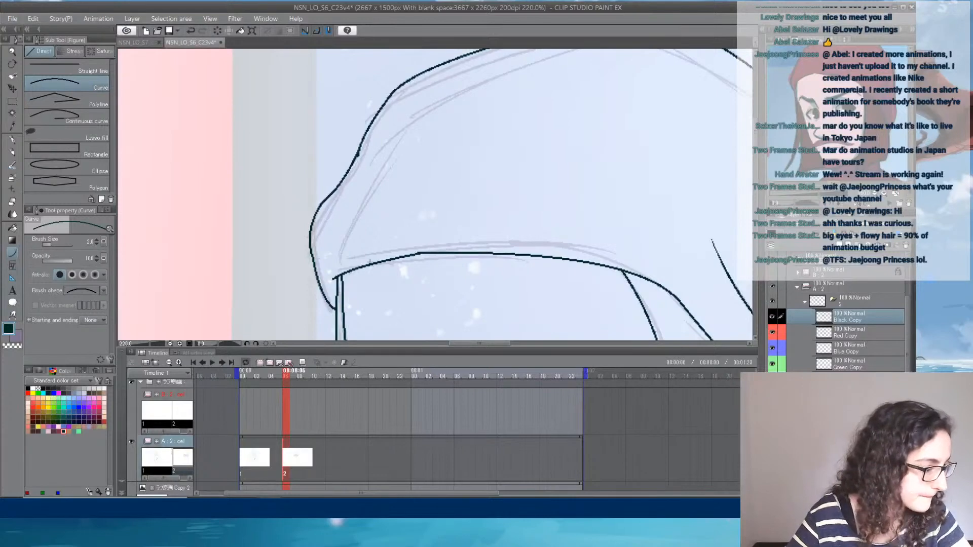
- Ink the pointed shape below the far side of the jaw with a straight edge and a curved lower edge
{"action": "left_click_drag", "start_coordinate": [560, 222], "coordinate": [425, 189]}
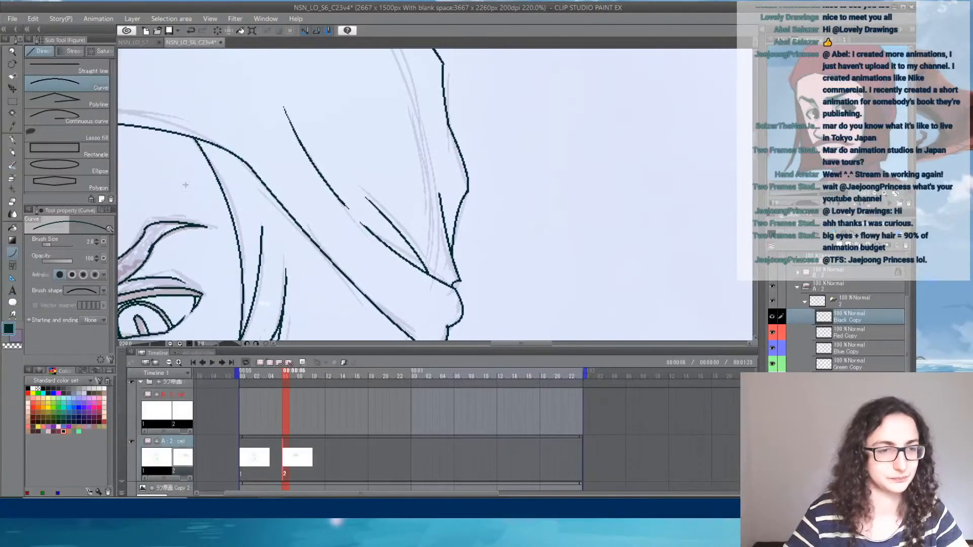
{"action": "left_click", "coordinate": [12, 201]}
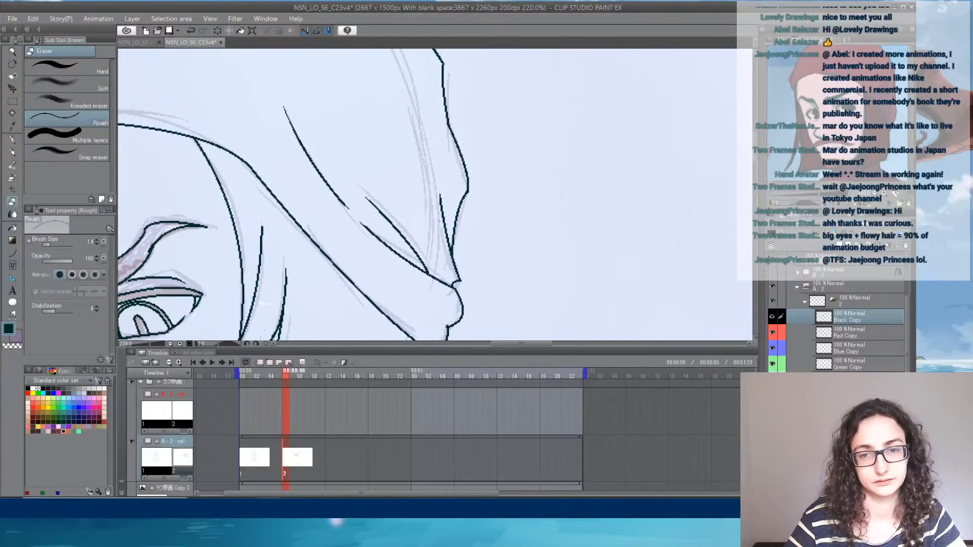
{"action": "left_click_drag", "start_coordinate": [396, 131], "coordinate": [474, 301]}
{"action": "left_click_drag", "start_coordinate": [380, 204], "coordinate": [649, 132]}
{"action": "left_click_drag", "start_coordinate": [500, 257], "coordinate": [476, 78]}
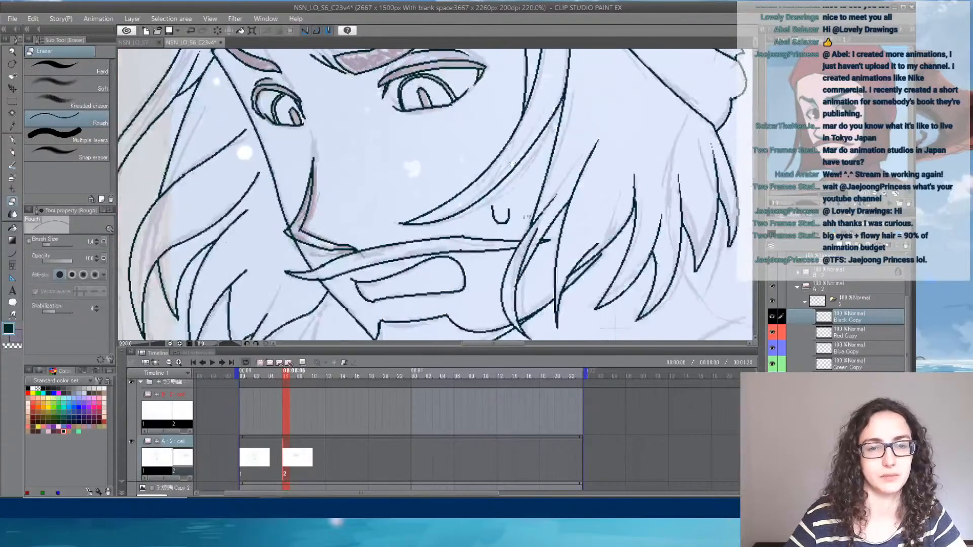
{"action": "left_click_drag", "start_coordinate": [516, 243], "coordinate": [461, 84]}
{"action": "left_click_drag", "start_coordinate": [513, 207], "coordinate": [494, 182]}
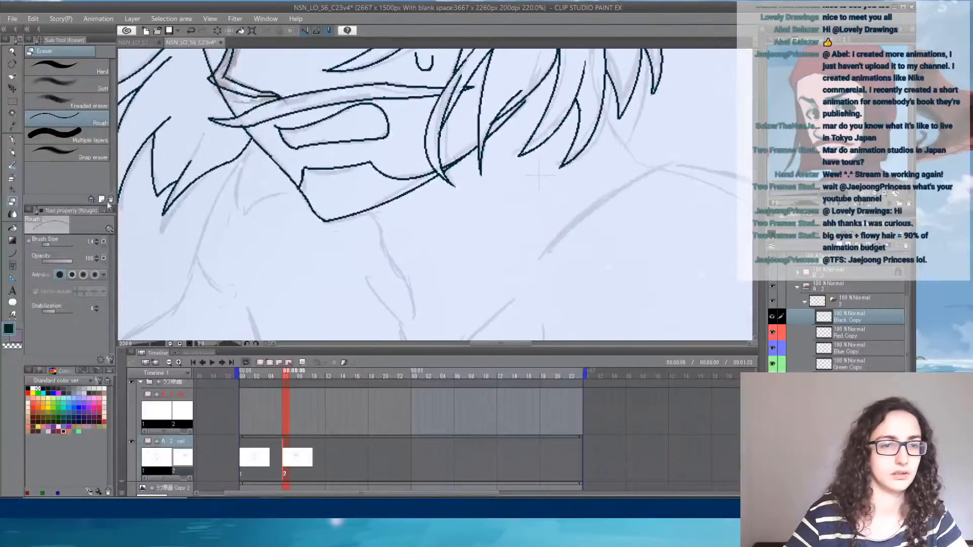
{"action": "left_click", "coordinate": [13, 250]}
{"action": "mouse_move", "coordinate": [253, 144]}
{"action": "left_mouse_down"}
{"action": "mouse_move", "coordinate": [247, 209]}
{"action": "mouse_move", "coordinate": [306, 197]}
{"action": "left_mouse_up"}
{"action": "left_click", "coordinate": [247, 207]}
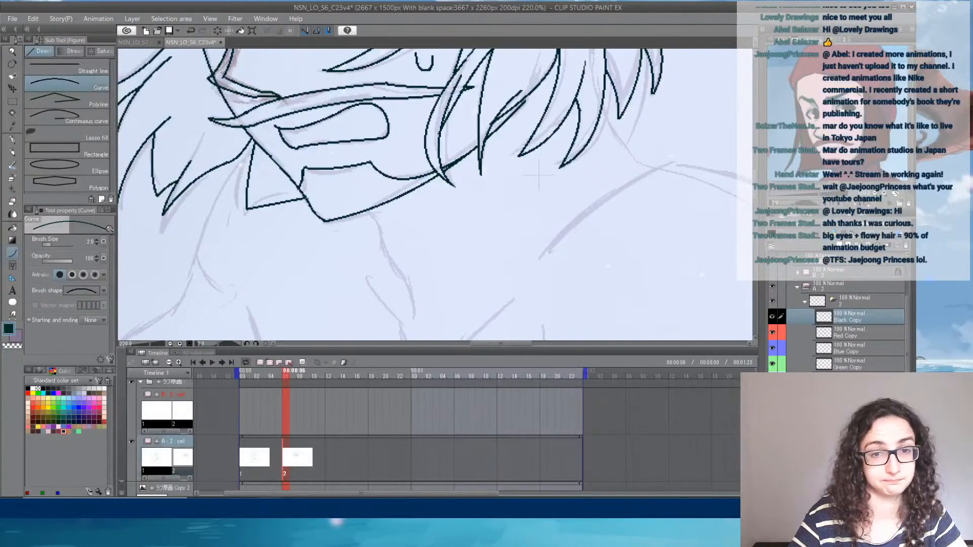
{"action": "left_click", "coordinate": [277, 186]}
- Ink the wavy throat line below the chin and the V-shaped line at the base of the neck
{"action": "left_click_drag", "start_coordinate": [383, 233], "coordinate": [346, 246]}
{"action": "left_click", "coordinate": [317, 182]}
{"action": "mouse_move", "coordinate": [287, 169]}
{"action": "left_mouse_down"}
{"action": "mouse_move", "coordinate": [334, 262]}
{"action": "mouse_move", "coordinate": [375, 294]}
{"action": "mouse_move", "coordinate": [434, 234]}
{"action": "left_mouse_up"}
{"action": "left_click", "coordinate": [339, 311]}
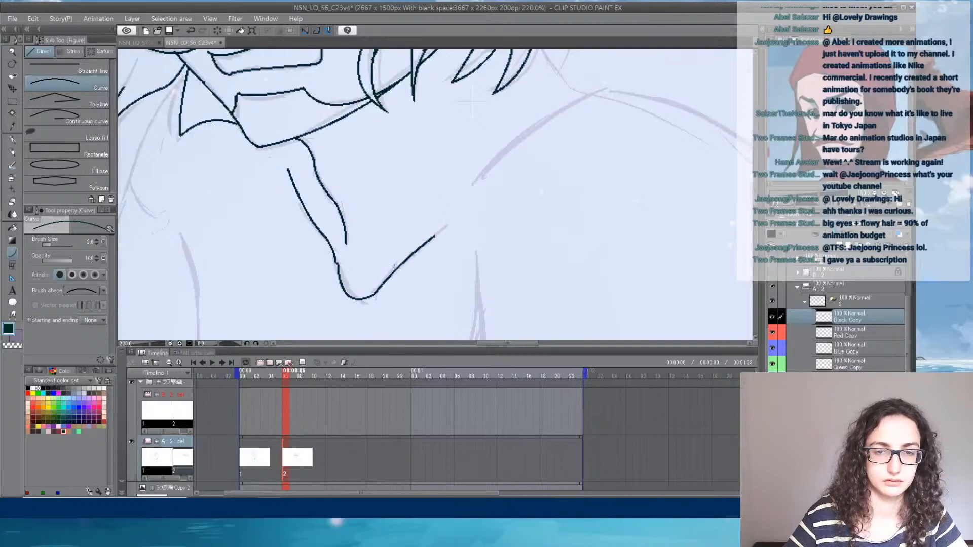
- Ink the curved near shoulder slope and the short neck line running from the rear hair down to meet it
{"action": "left_click_drag", "start_coordinate": [465, 194], "coordinate": [415, 133]}
{"action": "left_click", "coordinate": [552, 102]}
{"action": "left_click", "coordinate": [419, 157]}
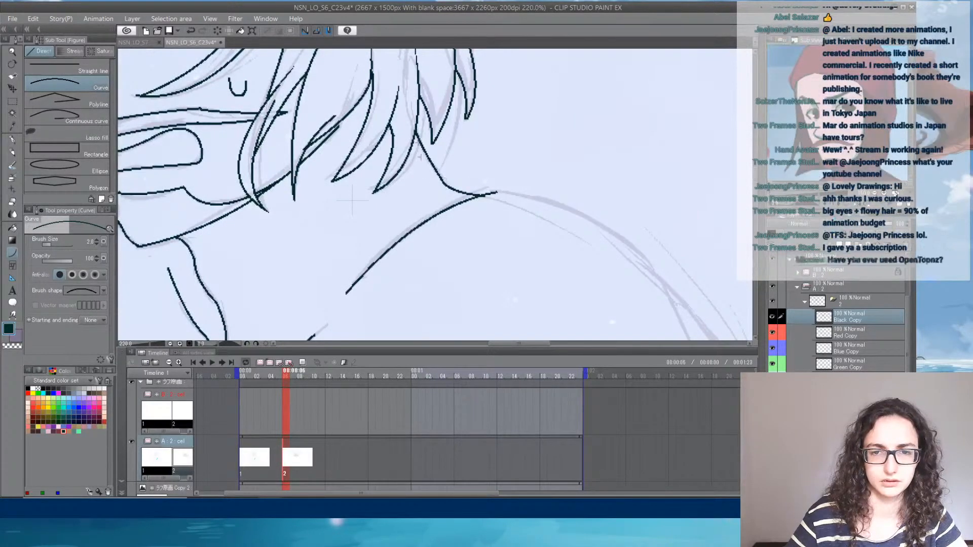
{"action": "left_click_drag", "start_coordinate": [492, 216], "coordinate": [591, 68]}
{"action": "mouse_move", "coordinate": [480, 191]}
{"action": "left_mouse_down"}
{"action": "mouse_move", "coordinate": [511, 187]}
{"action": "mouse_move", "coordinate": [554, 222]}
{"action": "left_mouse_up"}
{"action": "key", "text": "e"}
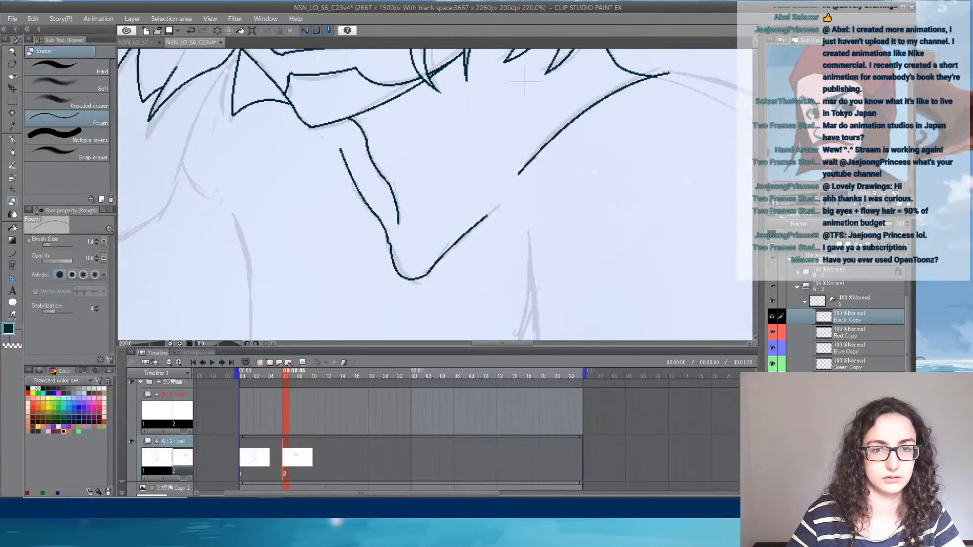
- Ink the long curved torso line from the chest down to the sketched hand
{"action": "left_click", "coordinate": [13, 254]}
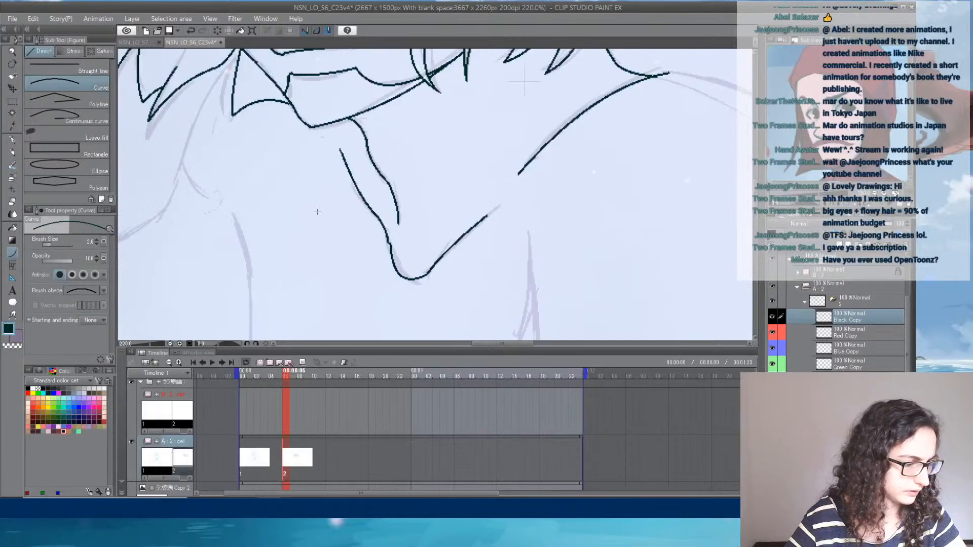
{"action": "left_click_drag", "start_coordinate": [369, 210], "coordinate": [536, 80]}
{"action": "left_click_drag", "start_coordinate": [401, 87], "coordinate": [418, 176]}
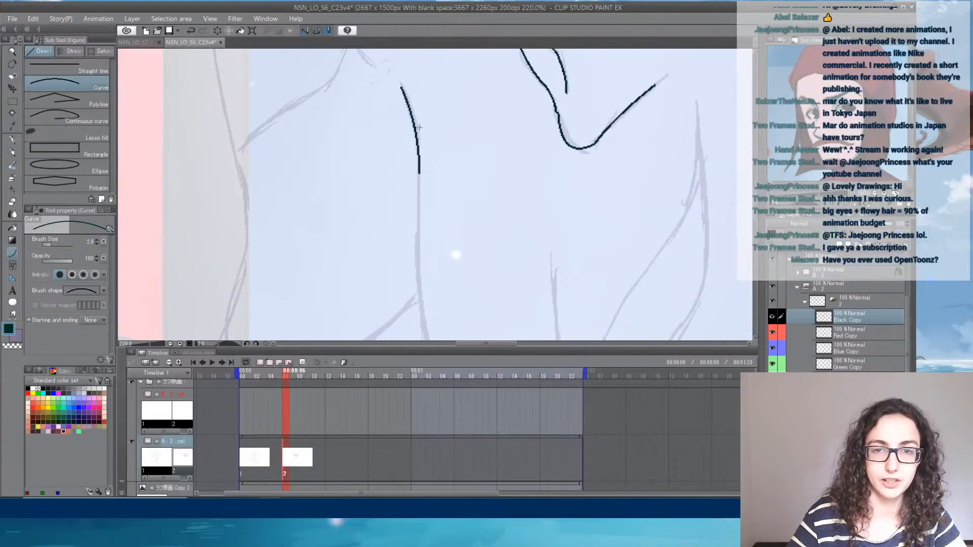
{"action": "left_click_drag", "start_coordinate": [433, 268], "coordinate": [399, 177]}
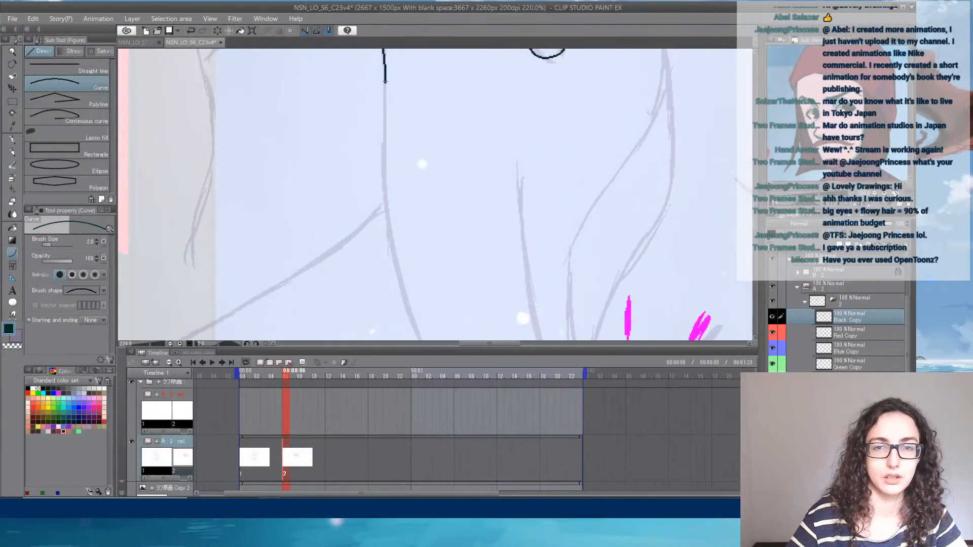
{"action": "mouse_move", "coordinate": [385, 81]}
{"action": "left_mouse_down"}
{"action": "mouse_move", "coordinate": [432, 336]}
{"action": "mouse_move", "coordinate": [441, 289]}
{"action": "mouse_move", "coordinate": [454, 332]}
{"action": "mouse_move", "coordinate": [502, 319]}
{"action": "mouse_move", "coordinate": [411, 204]}
{"action": "left_mouse_up"}
{"action": "left_click", "coordinate": [374, 203]}
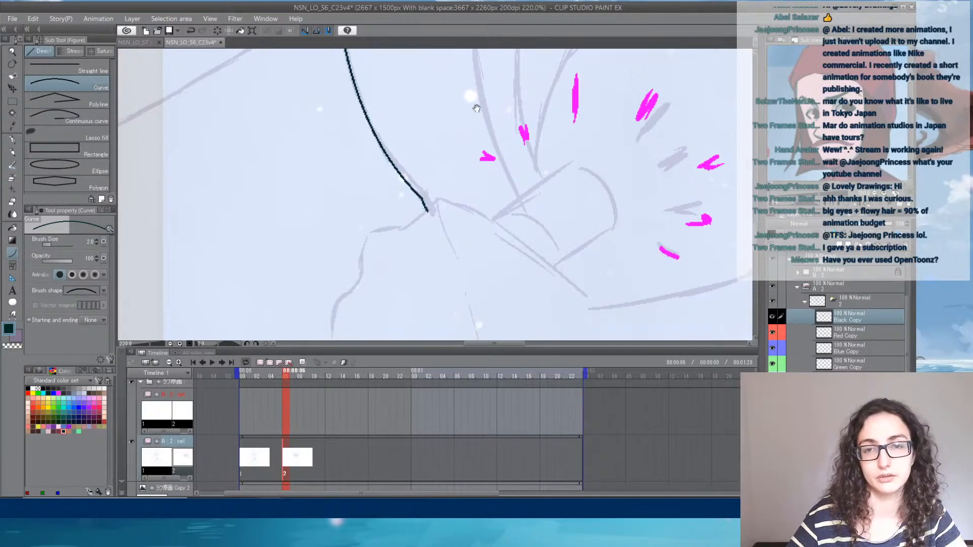
- Ink the shorter line beside the long torso curve, following the rough line that runs down to the hand
{"action": "left_click_drag", "start_coordinate": [477, 108], "coordinate": [367, 213]}
{"action": "left_click_drag", "start_coordinate": [412, 302], "coordinate": [357, 63]}
{"action": "left_click", "coordinate": [368, 234]}
{"action": "left_click_drag", "start_coordinate": [356, 173], "coordinate": [494, 254]}
{"action": "left_click_drag", "start_coordinate": [411, 162], "coordinate": [406, 319]}
{"action": "left_click_drag", "start_coordinate": [376, 178], "coordinate": [386, 206]}
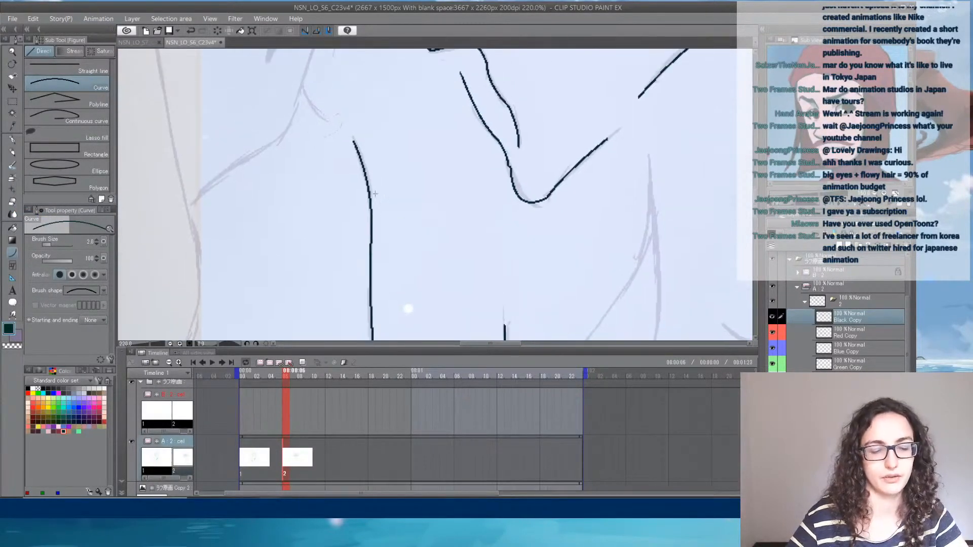
- Ink the far side of the neck from the hair down, continuing along the far shoulder slope to its outer end
{"action": "key", "text": "e"}
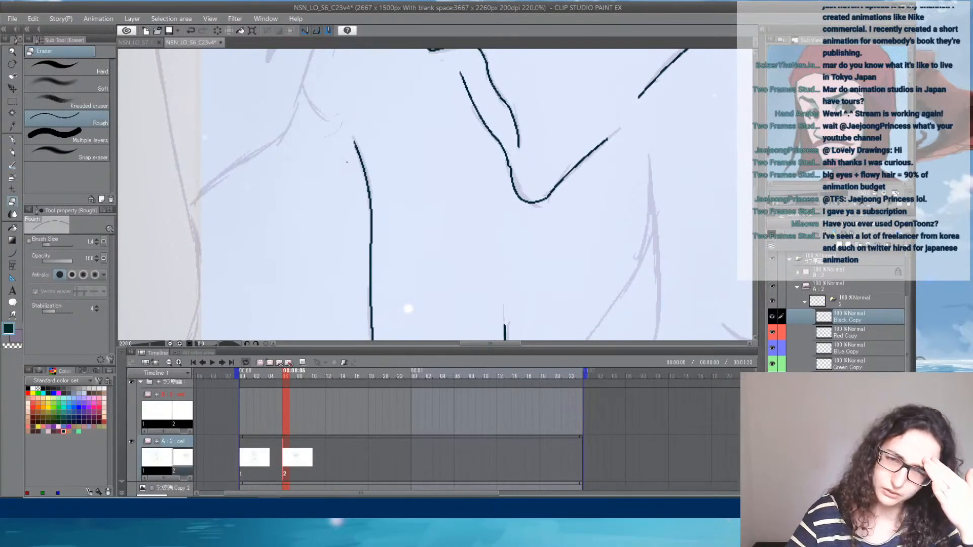
{"action": "left_click", "coordinate": [11, 254]}
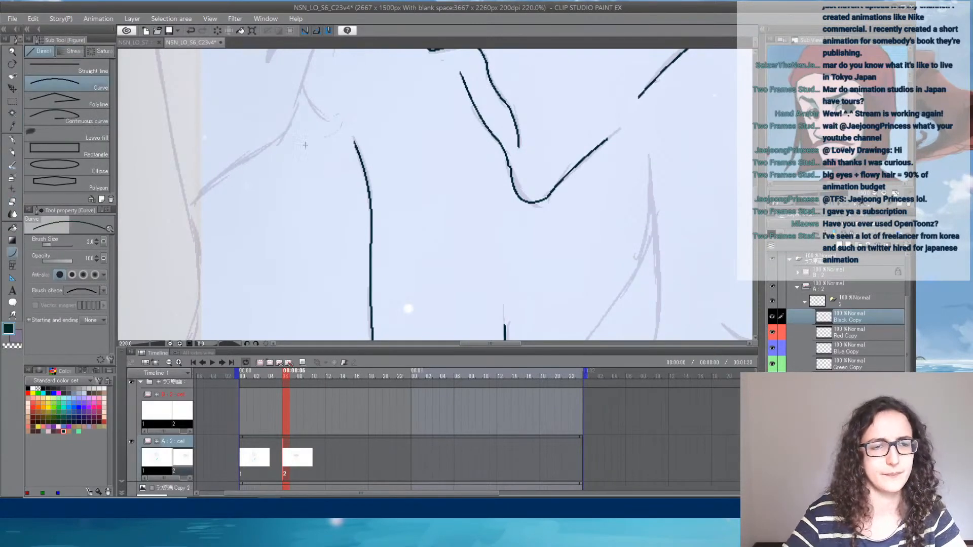
{"action": "mouse_move", "coordinate": [297, 131]}
{"action": "left_mouse_down"}
{"action": "mouse_move", "coordinate": [313, 223]}
{"action": "mouse_move", "coordinate": [338, 122]}
{"action": "mouse_move", "coordinate": [372, 73]}
{"action": "left_mouse_up"}
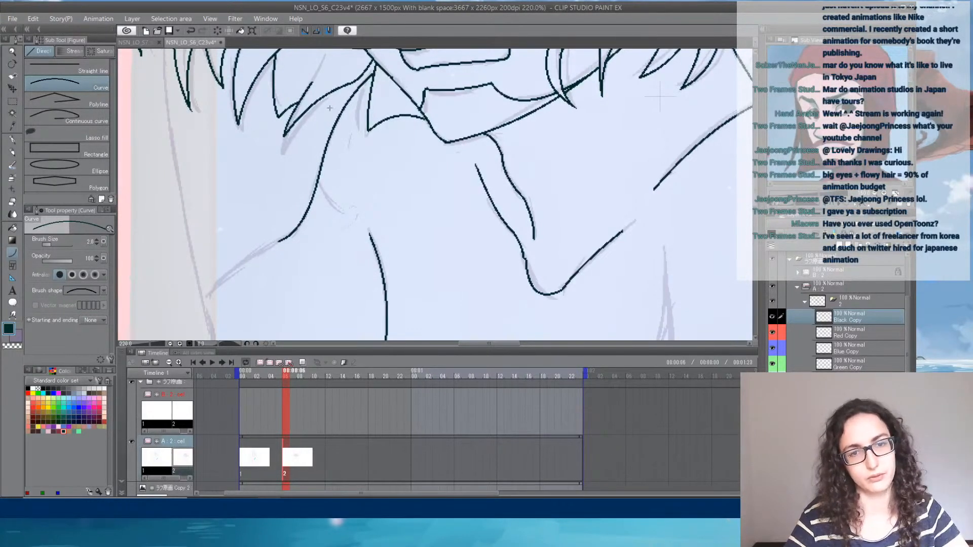
{"action": "left_click_drag", "start_coordinate": [282, 260], "coordinate": [395, 178]}
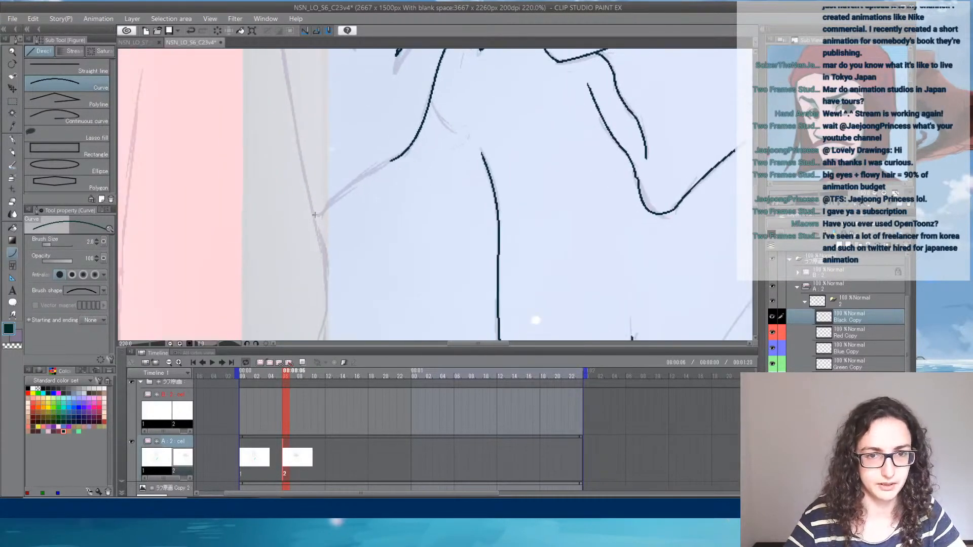
{"action": "left_click_drag", "start_coordinate": [312, 215], "coordinate": [391, 159]}
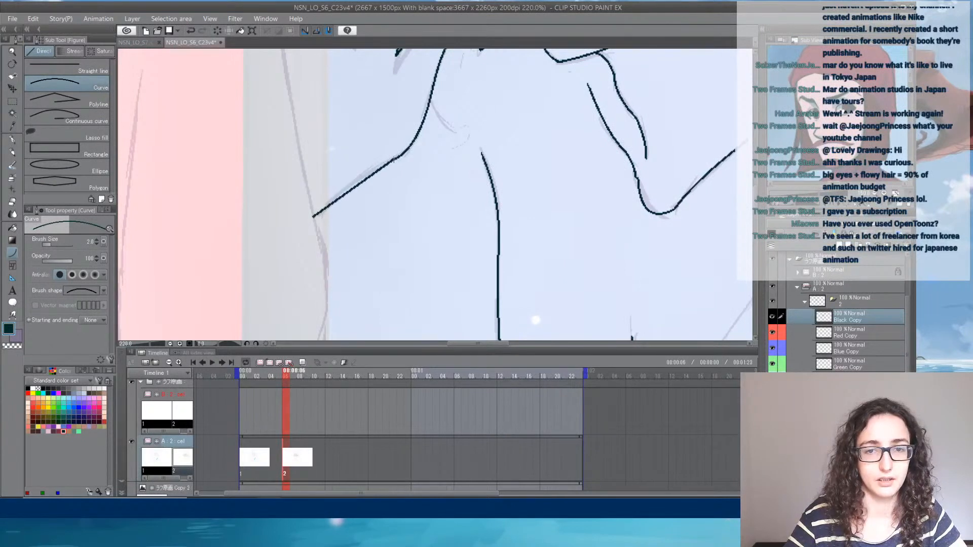
{"action": "left_click", "coordinate": [336, 184]}
- Ink the wavy contour running down from the outer end of the far shoulder slope
{"action": "left_click_drag", "start_coordinate": [343, 275], "coordinate": [387, 171]}
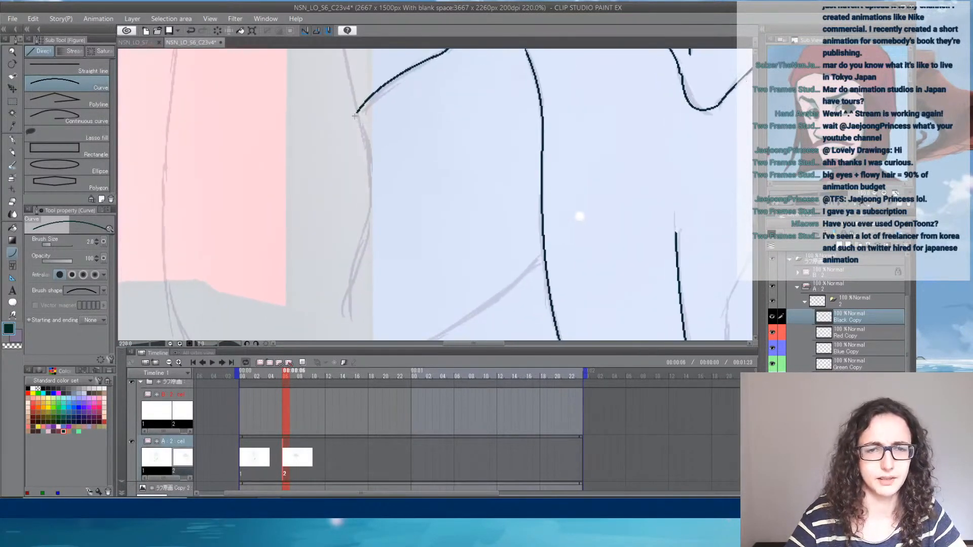
{"action": "mouse_move", "coordinate": [355, 97]}
{"action": "left_mouse_down"}
{"action": "mouse_move", "coordinate": [363, 253]}
{"action": "mouse_move", "coordinate": [389, 156]}
{"action": "left_mouse_up"}
{"action": "left_click", "coordinate": [379, 197]}
{"action": "left_click", "coordinate": [367, 218]}
- Ink the lower edge of the far arm from the torso line outward, rounding the corner at the elbow
{"action": "mouse_move", "coordinate": [360, 223]}
{"action": "left_mouse_down"}
{"action": "mouse_move", "coordinate": [454, 181]}
{"action": "mouse_move", "coordinate": [592, 76]}
{"action": "left_mouse_up"}
{"action": "left_click", "coordinate": [552, 148]}
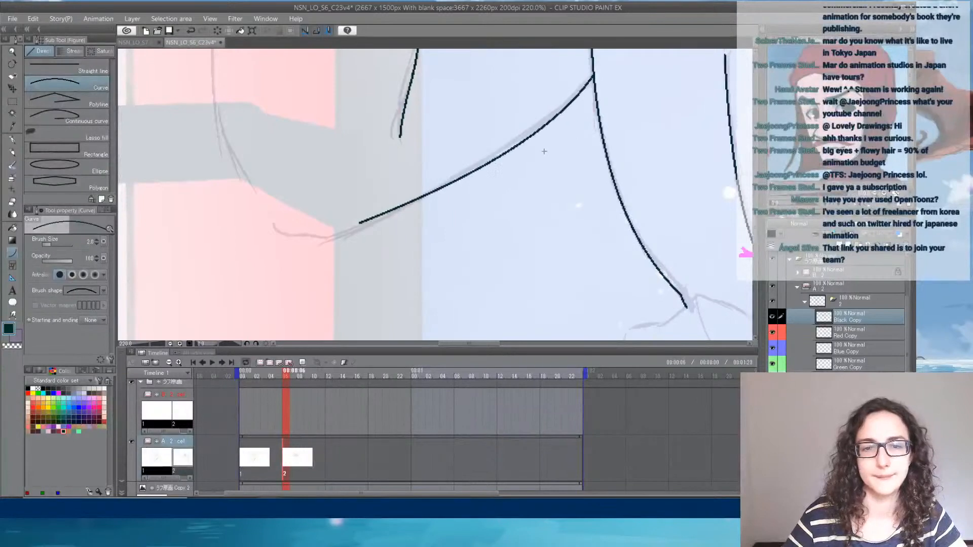
{"action": "left_click_drag", "start_coordinate": [305, 233], "coordinate": [362, 222]}
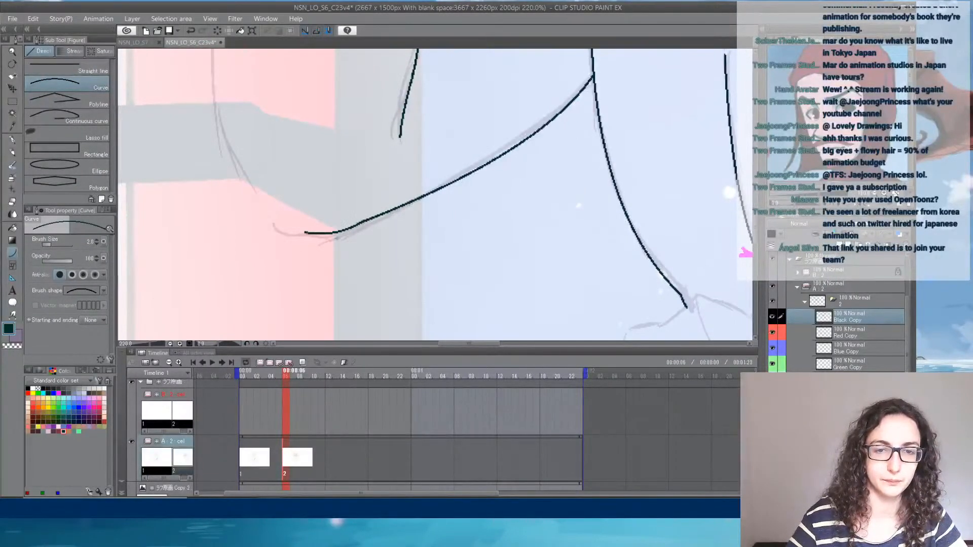
{"action": "mouse_move", "coordinate": [306, 233]}
{"action": "left_mouse_down"}
{"action": "mouse_move", "coordinate": [263, 211]}
{"action": "mouse_move", "coordinate": [304, 272]}
{"action": "mouse_move", "coordinate": [276, 240]}
{"action": "mouse_move", "coordinate": [287, 323]}
{"action": "left_mouse_up"}
{"action": "left_click", "coordinate": [275, 237]}
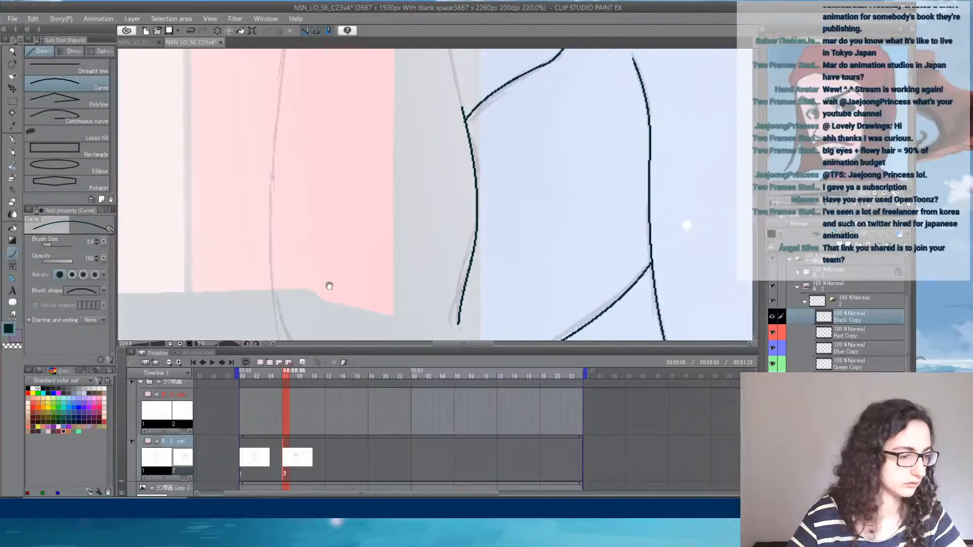
- Ink the long outer edge of the far arm from the elbow corner upward along the rough sketch
{"action": "left_click_drag", "start_coordinate": [329, 285], "coordinate": [322, 229]}
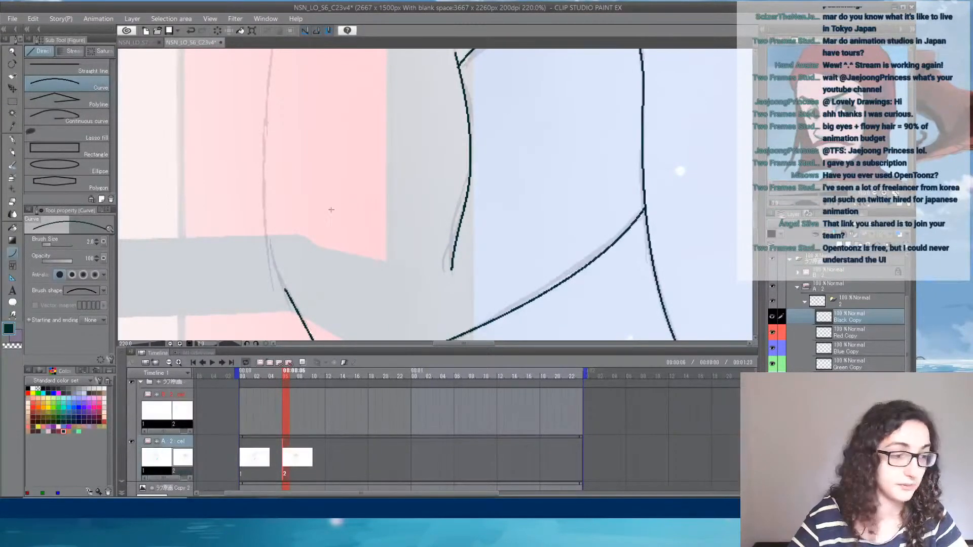
{"action": "left_click_drag", "start_coordinate": [339, 212], "coordinate": [351, 197]}
{"action": "left_click_drag", "start_coordinate": [297, 275], "coordinate": [294, 98]}
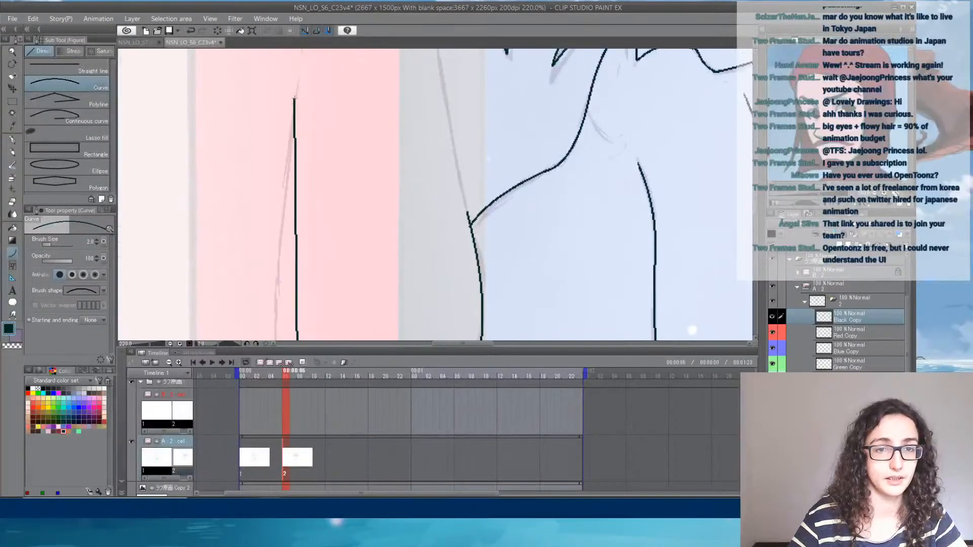
{"action": "left_click", "coordinate": [256, 172]}
{"action": "left_click_drag", "start_coordinate": [291, 135], "coordinate": [270, 310]}
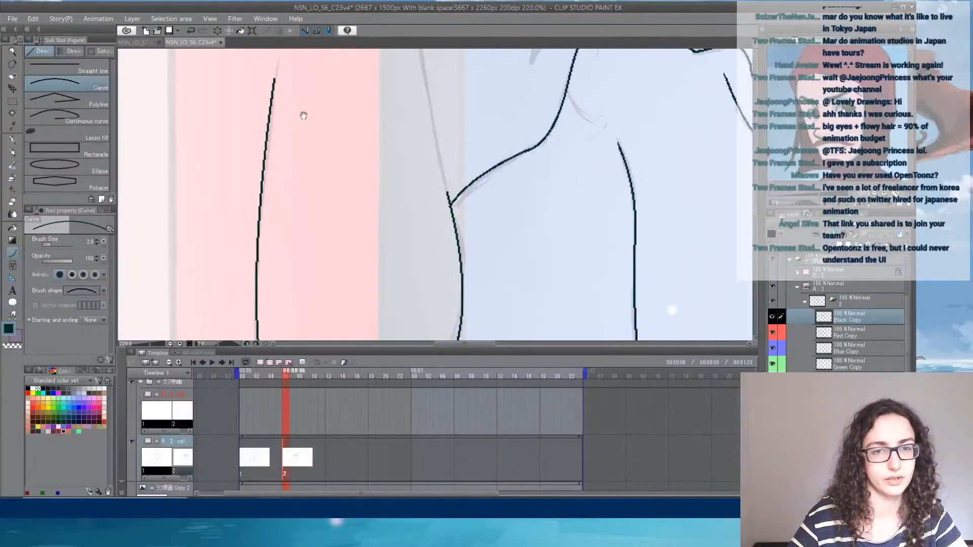
{"action": "left_click_drag", "start_coordinate": [306, 97], "coordinate": [266, 91]}
{"action": "left_click", "coordinate": [284, 111]}
- Extend the far arm's inner contour upward from the shoulder slope until it meets the hair
{"action": "left_click_drag", "start_coordinate": [385, 238], "coordinate": [256, 93]}
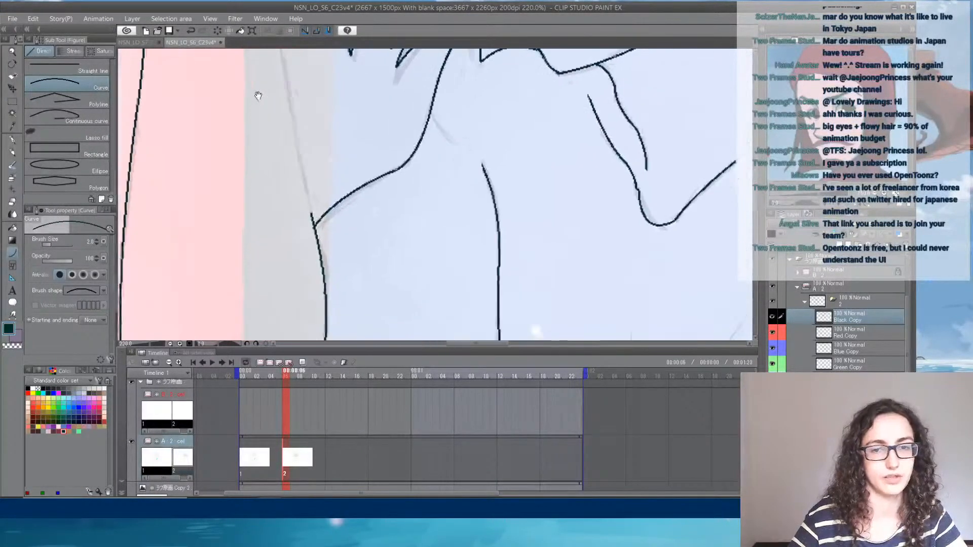
{"action": "mouse_move", "coordinate": [327, 197]}
{"action": "left_mouse_down"}
{"action": "mouse_move", "coordinate": [331, 265]}
{"action": "mouse_move", "coordinate": [282, 55]}
{"action": "left_mouse_up"}
{"action": "left_click", "coordinate": [283, 123]}
{"action": "left_click_drag", "start_coordinate": [304, 104], "coordinate": [313, 327]}
{"action": "left_click_drag", "start_coordinate": [291, 282], "coordinate": [279, 178]}
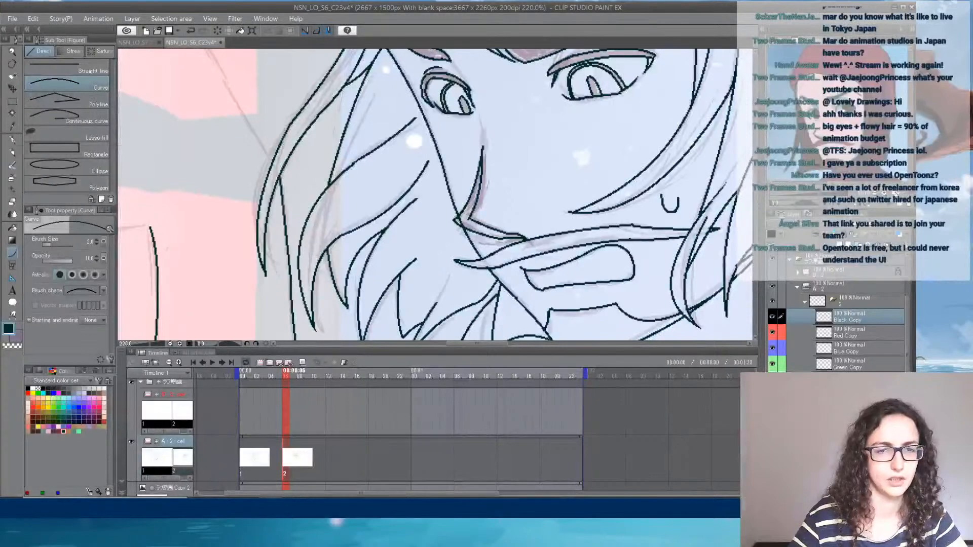
{"action": "left_click", "coordinate": [288, 236]}
- Continue the arm's contour on the other side of the far hair, joining its lower end to the hair outline
{"action": "mouse_move", "coordinate": [279, 140]}
{"action": "left_mouse_down"}
{"action": "mouse_move", "coordinate": [319, 229]}
{"action": "mouse_move", "coordinate": [254, 146]}
{"action": "left_mouse_up"}
{"action": "left_click", "coordinate": [282, 195]}
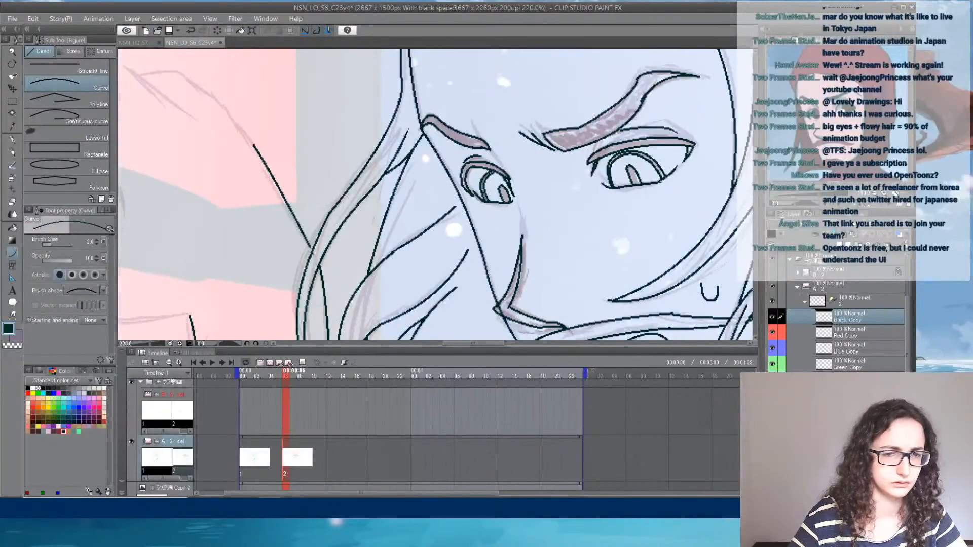
{"action": "left_click_drag", "start_coordinate": [313, 251], "coordinate": [310, 246]}
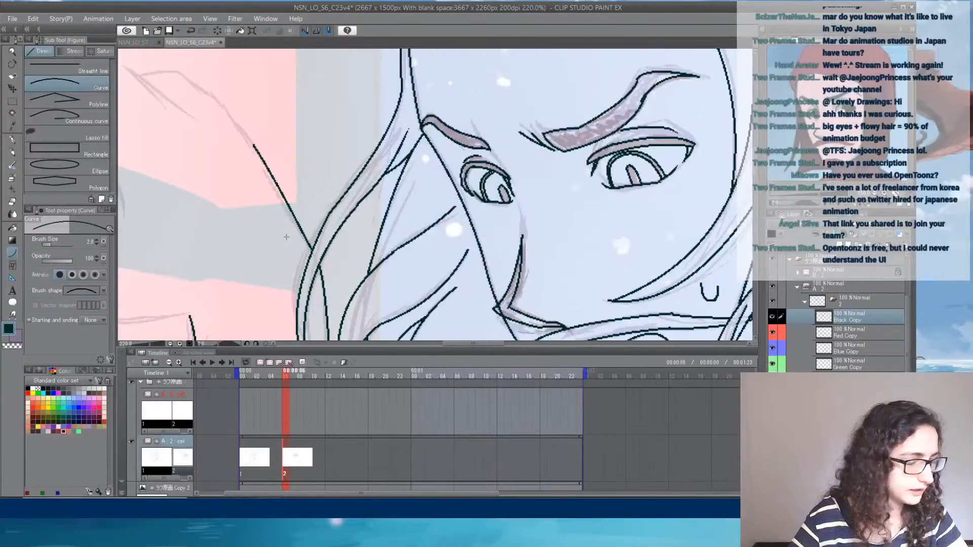
- Extend the far arm's long contour up to the raised hand, inking the knuckle bump and a short finger crease
{"action": "mouse_move", "coordinate": [255, 137]}
{"action": "left_mouse_down"}
{"action": "mouse_move", "coordinate": [325, 209]}
{"action": "mouse_move", "coordinate": [304, 195]}
{"action": "left_mouse_up"}
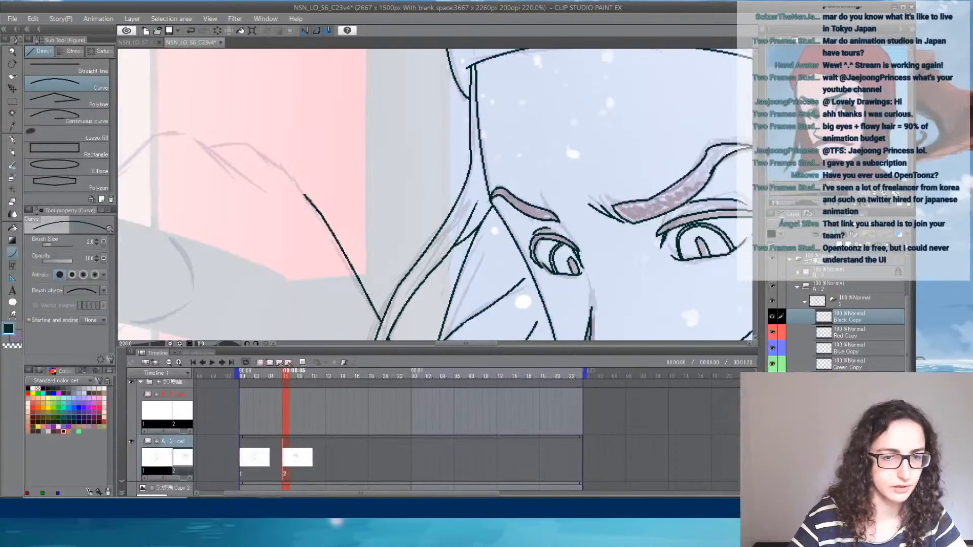
{"action": "left_click", "coordinate": [308, 206]}
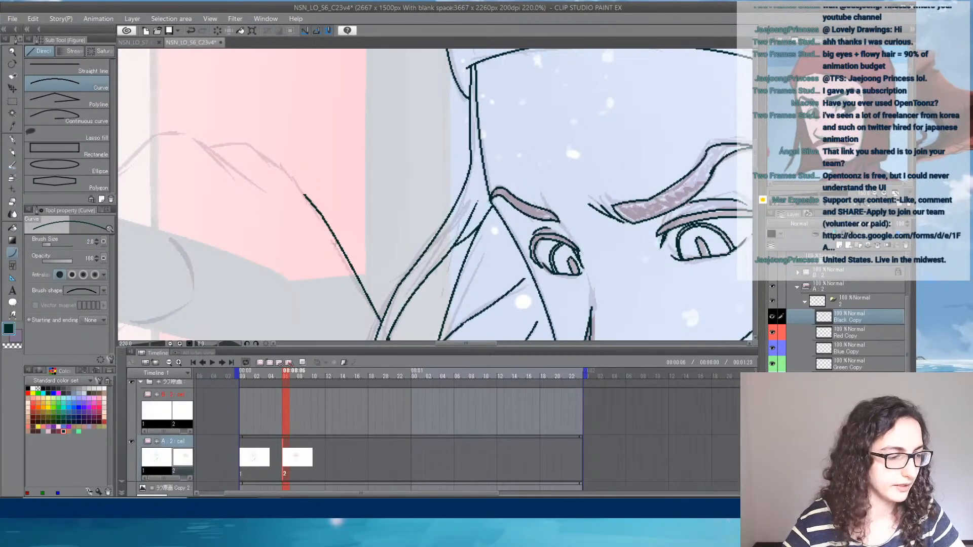
{"action": "mouse_move", "coordinate": [252, 159]}
{"action": "left_mouse_down"}
{"action": "mouse_move", "coordinate": [289, 183]}
{"action": "mouse_move", "coordinate": [285, 168]}
{"action": "mouse_move", "coordinate": [342, 219]}
{"action": "left_mouse_up"}
{"action": "left_click", "coordinate": [278, 165]}
{"action": "left_click", "coordinate": [304, 186]}
{"action": "left_click", "coordinate": [335, 203]}
{"action": "left_click_drag", "start_coordinate": [293, 190], "coordinate": [381, 194]}
{"action": "left_click_drag", "start_coordinate": [323, 165], "coordinate": [379, 205]}
{"action": "left_click", "coordinate": [364, 197]}
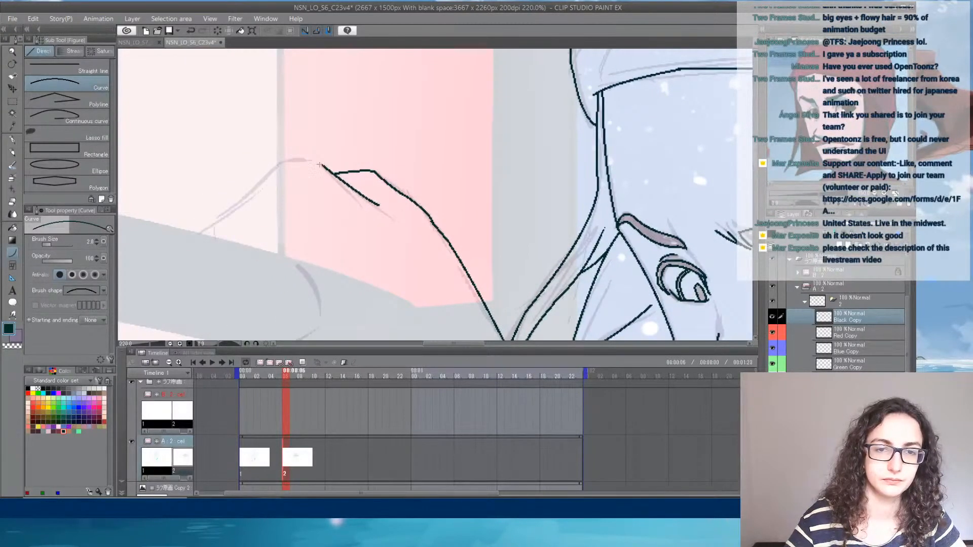
- Ink the rounded top of the raised fist and its outer edge sloping down to the grey bar it grips
{"action": "left_click_drag", "start_coordinate": [321, 164], "coordinate": [341, 217]}
{"action": "left_click", "coordinate": [298, 153]}
{"action": "left_click", "coordinate": [343, 218]}
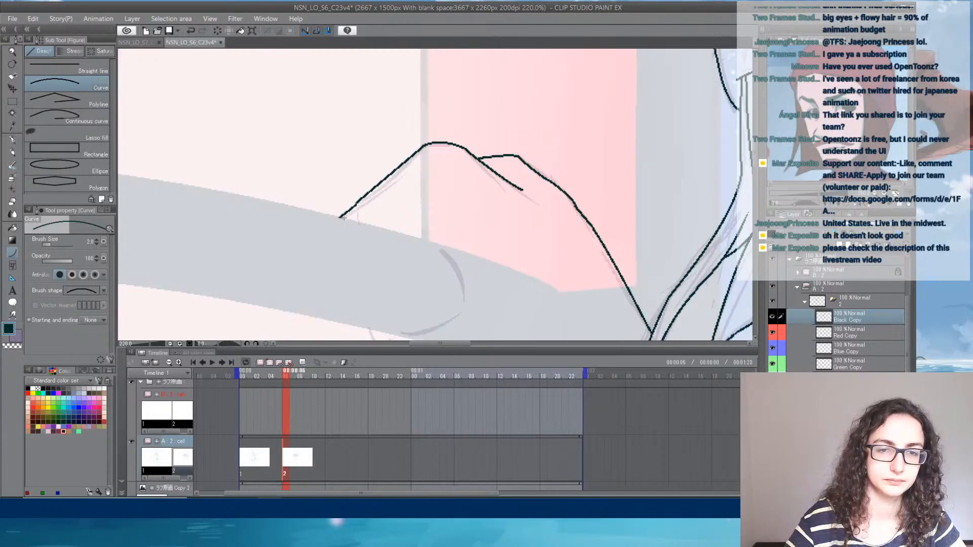
{"action": "left_click", "coordinate": [373, 210]}
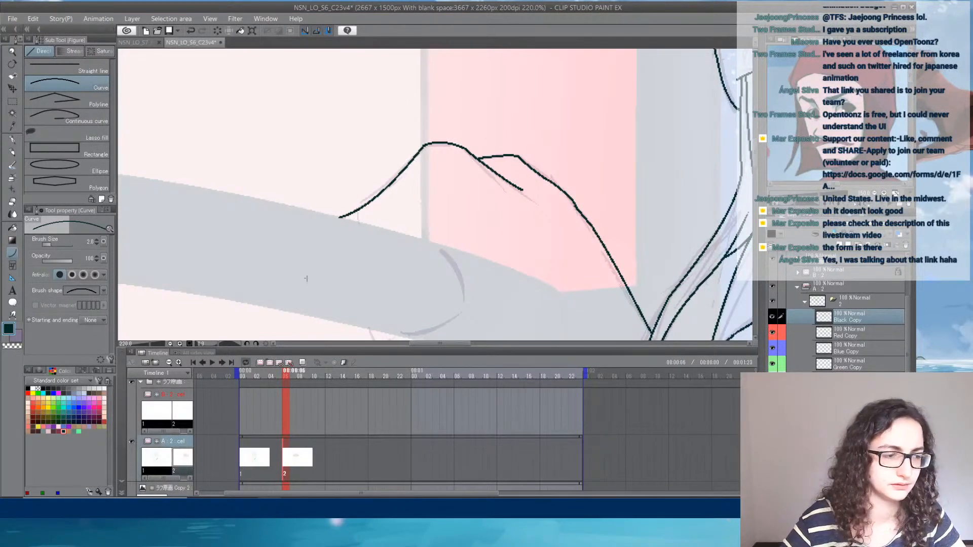
- Ink the rounded fingertip curve that wraps across the grey bar, following the rough sketch
{"action": "left_click_drag", "start_coordinate": [425, 236], "coordinate": [462, 227]}
{"action": "left_click", "coordinate": [480, 194]}
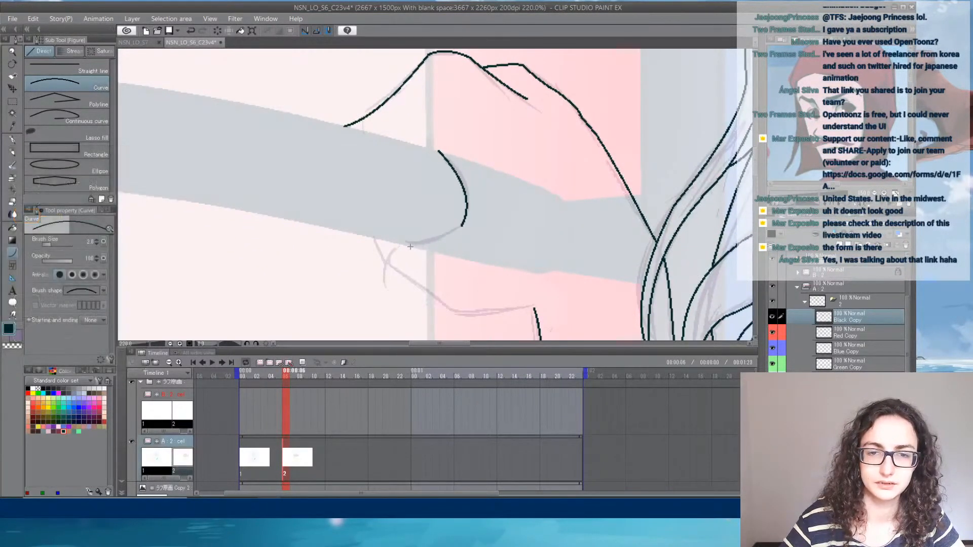
{"action": "left_click_drag", "start_coordinate": [408, 244], "coordinate": [462, 224]}
{"action": "left_click", "coordinate": [446, 248]}
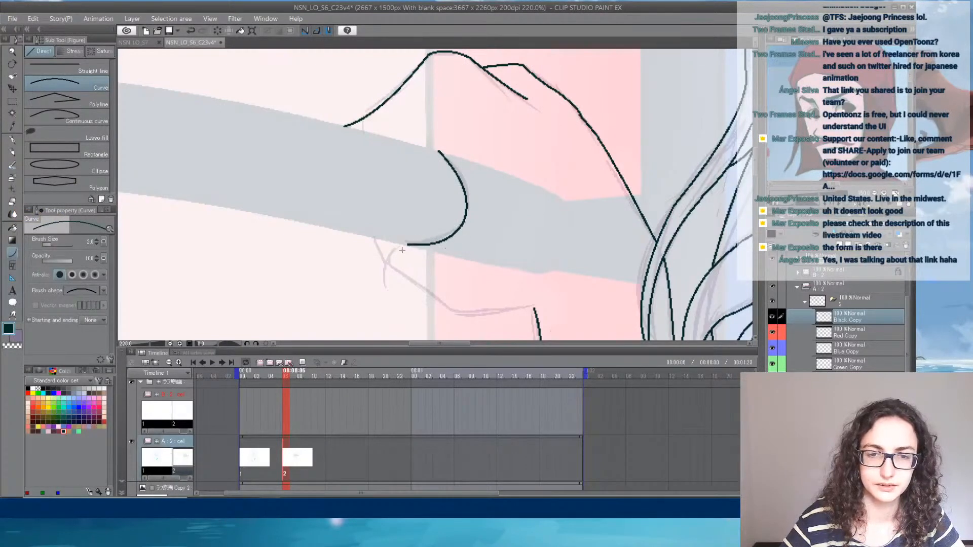
- Ink the fist's lower edge from below the bar to the wrist line, and add a short tick at the upper finger edge
{"action": "mouse_move", "coordinate": [376, 240]}
{"action": "left_mouse_down"}
{"action": "mouse_move", "coordinate": [396, 270]}
{"action": "mouse_move", "coordinate": [377, 204]}
{"action": "mouse_move", "coordinate": [417, 232]}
{"action": "mouse_move", "coordinate": [512, 231]}
{"action": "mouse_move", "coordinate": [477, 237]}
{"action": "mouse_move", "coordinate": [500, 328]}
{"action": "left_mouse_up"}
{"action": "left_click", "coordinate": [376, 263]}
{"action": "left_click", "coordinate": [402, 221]}
{"action": "left_click", "coordinate": [436, 249]}
{"action": "left_click_drag", "start_coordinate": [270, 131], "coordinate": [273, 146]}
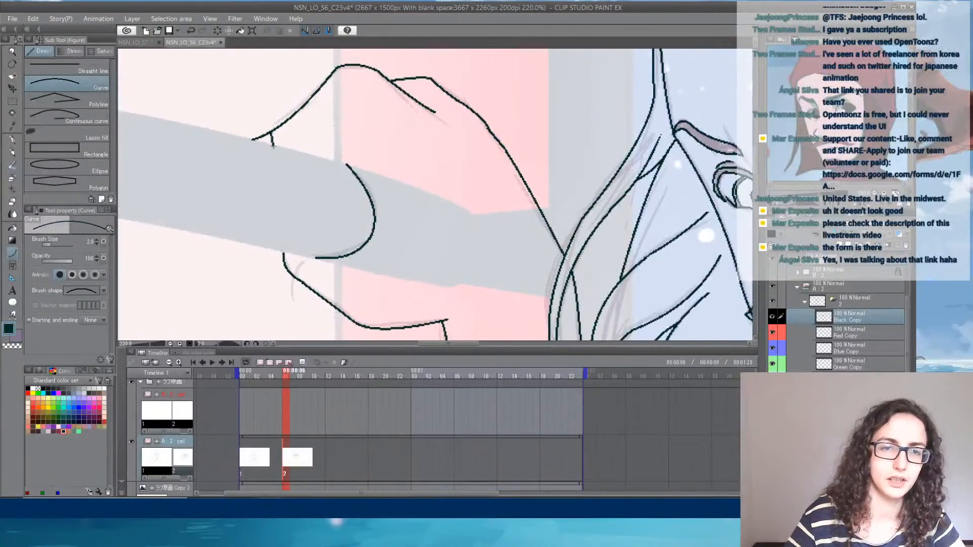
- Ink both curved sides of the long pointed shape on the torso beside the magenta marks, joining them at the tips
{"action": "scroll", "coordinate": [450, 188], "scroll_direction": "down", "scroll_amount": 7}
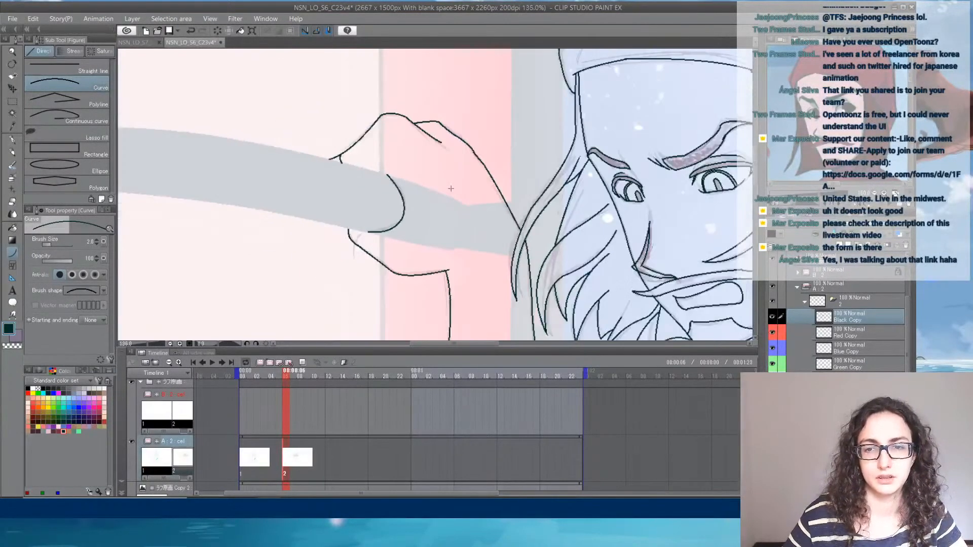
{"action": "left_click_drag", "start_coordinate": [541, 266], "coordinate": [402, 170]}
{"action": "scroll", "coordinate": [482, 208], "scroll_direction": "up", "scroll_amount": 5}
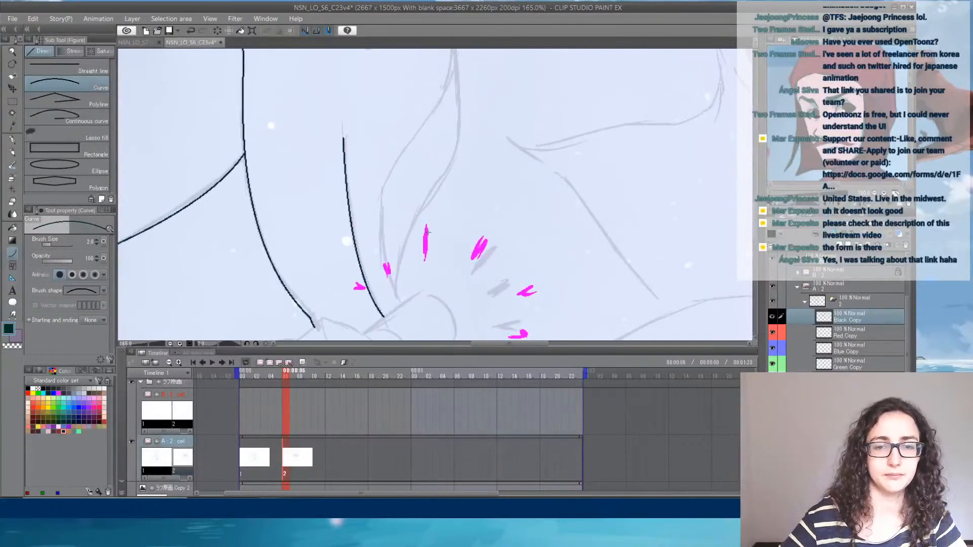
{"action": "left_click_drag", "start_coordinate": [397, 296], "coordinate": [398, 158]}
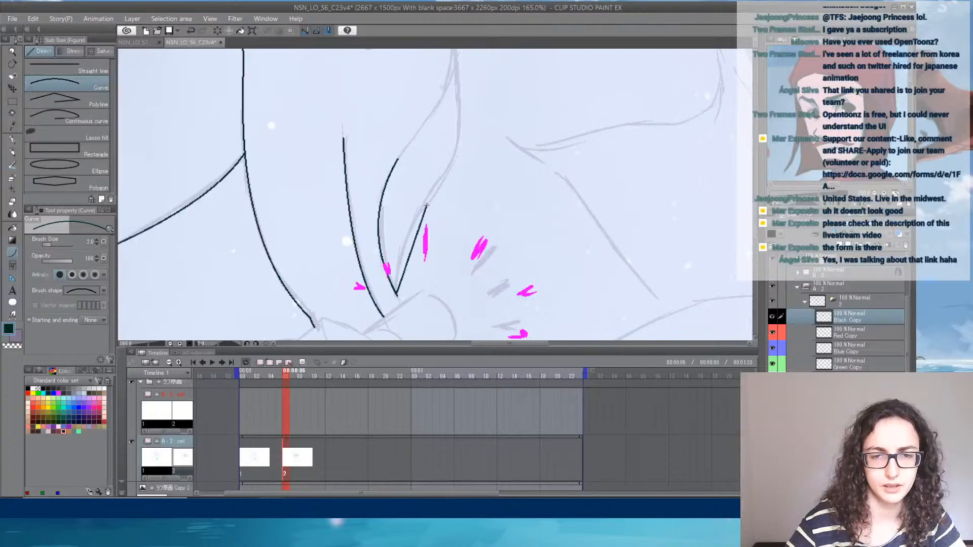
{"action": "mouse_move", "coordinate": [450, 186]}
{"action": "left_mouse_down"}
{"action": "mouse_move", "coordinate": [387, 264]}
{"action": "mouse_move", "coordinate": [389, 96]}
{"action": "left_mouse_up"}
{"action": "left_click", "coordinate": [414, 223]}
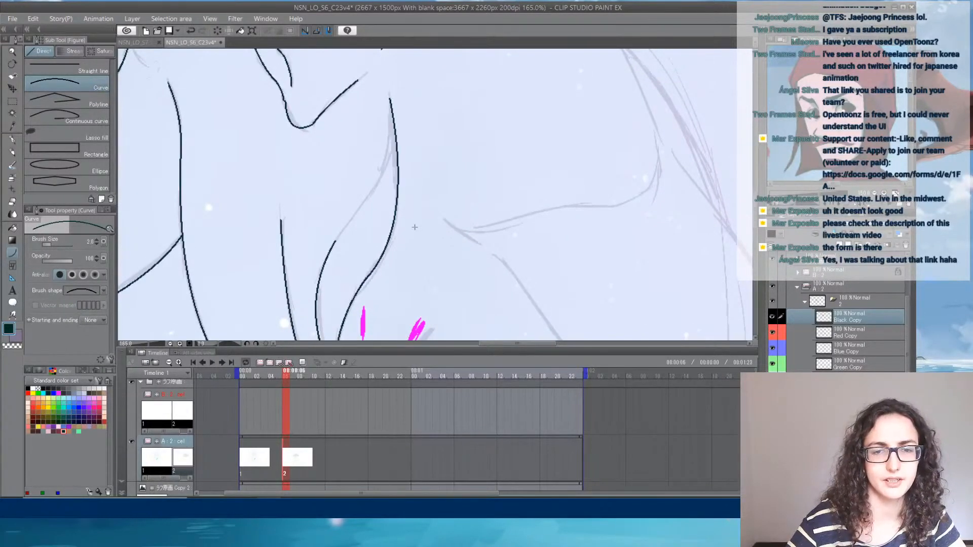
{"action": "mouse_move", "coordinate": [335, 241]}
{"action": "left_mouse_down"}
{"action": "mouse_move", "coordinate": [385, 147]}
{"action": "mouse_move", "coordinate": [391, 111]}
{"action": "left_mouse_up"}
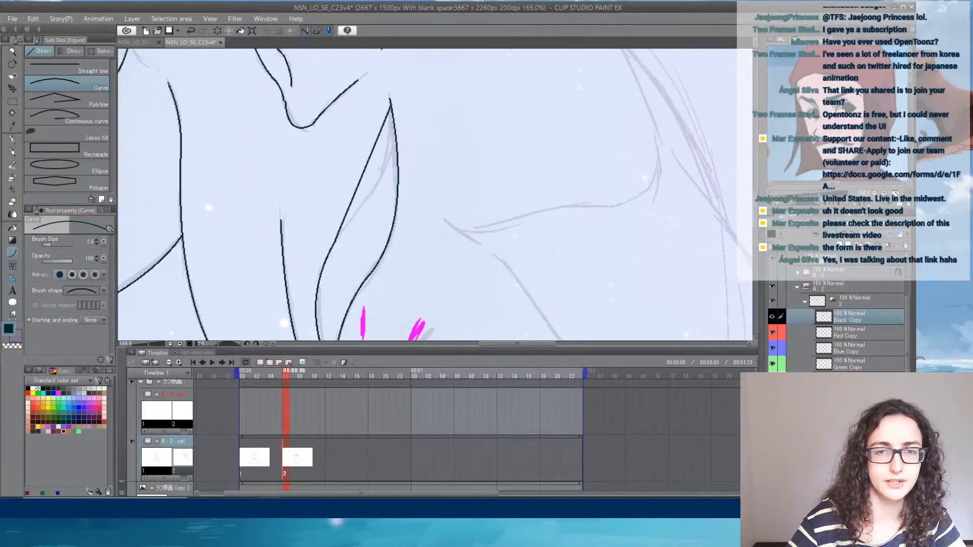
{"action": "left_click", "coordinate": [390, 171]}
- Ink the near shoulder's outer curve from the neck down to the upper arm, plus the short armpit fold stroke
{"action": "mouse_move", "coordinate": [496, 215]}
{"action": "left_mouse_down"}
{"action": "mouse_move", "coordinate": [383, 189]}
{"action": "mouse_move", "coordinate": [372, 218]}
{"action": "left_mouse_up"}
{"action": "left_click", "coordinate": [353, 214]}
{"action": "left_click_drag", "start_coordinate": [421, 127], "coordinate": [351, 211]}
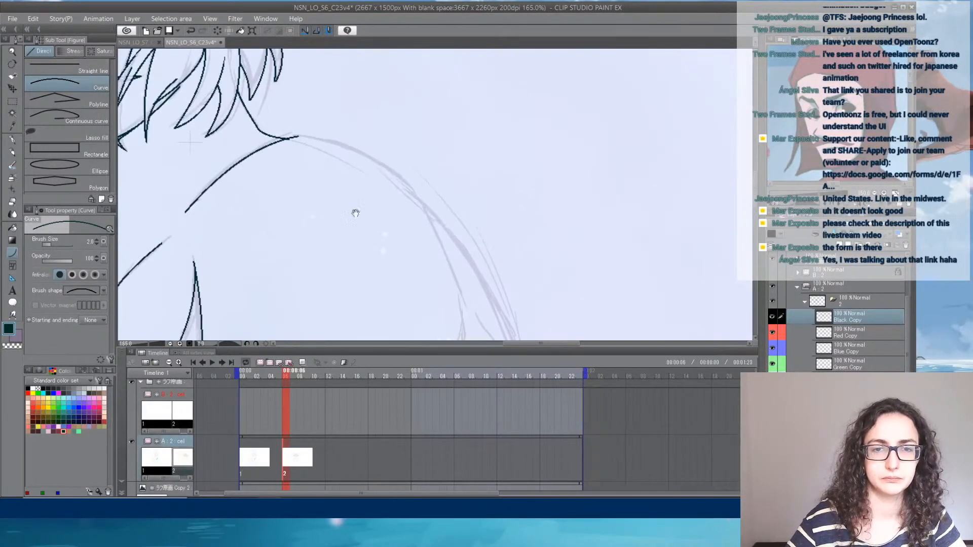
{"action": "mouse_move", "coordinate": [296, 137]}
{"action": "left_mouse_down"}
{"action": "mouse_move", "coordinate": [457, 263]}
{"action": "mouse_move", "coordinate": [397, 89]}
{"action": "mouse_move", "coordinate": [445, 217]}
{"action": "left_mouse_up"}
{"action": "left_click", "coordinate": [407, 144]}
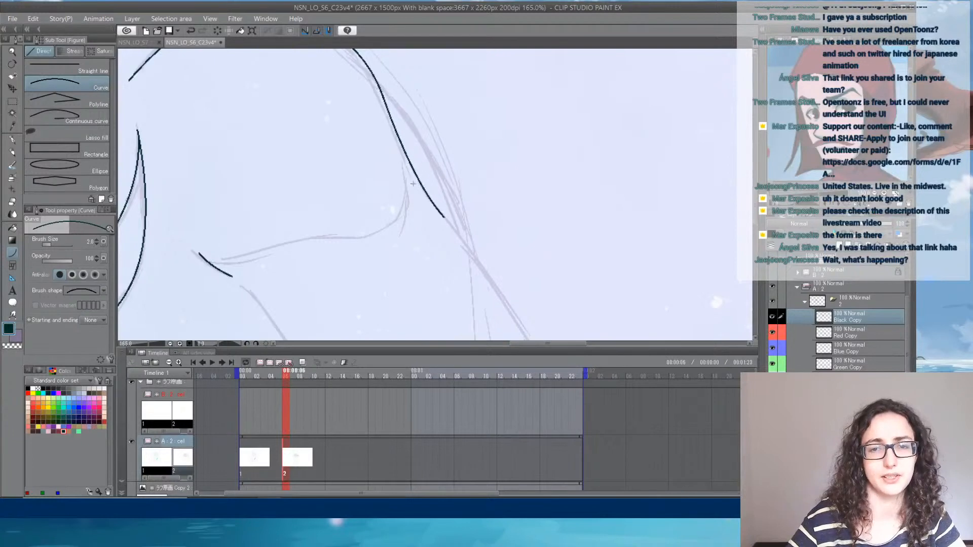
{"action": "left_click", "coordinate": [409, 177]}
- Ink the diagonal torso line down to the near forearm, then the forearm's arched upper edge and short elbow fold
{"action": "left_click_drag", "start_coordinate": [323, 259], "coordinate": [338, 126]}
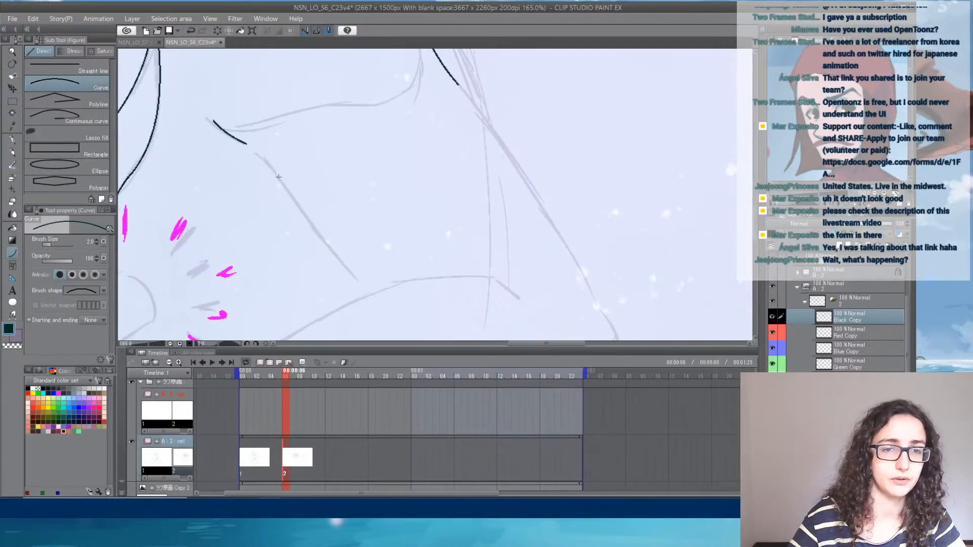
{"action": "left_click_drag", "start_coordinate": [274, 171], "coordinate": [468, 99]}
{"action": "left_click", "coordinate": [348, 277]}
{"action": "left_click_drag", "start_coordinate": [344, 161], "coordinate": [554, 96]}
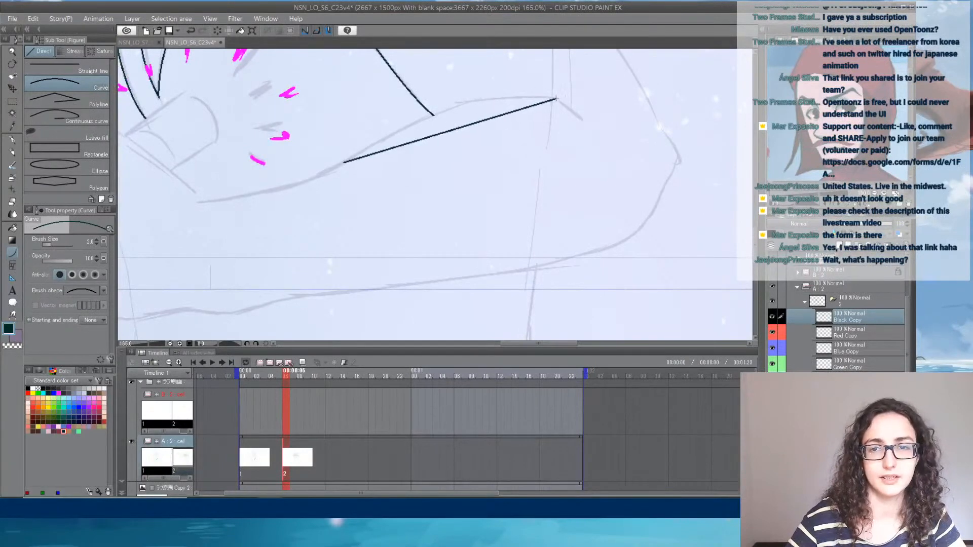
{"action": "left_click", "coordinate": [448, 91]}
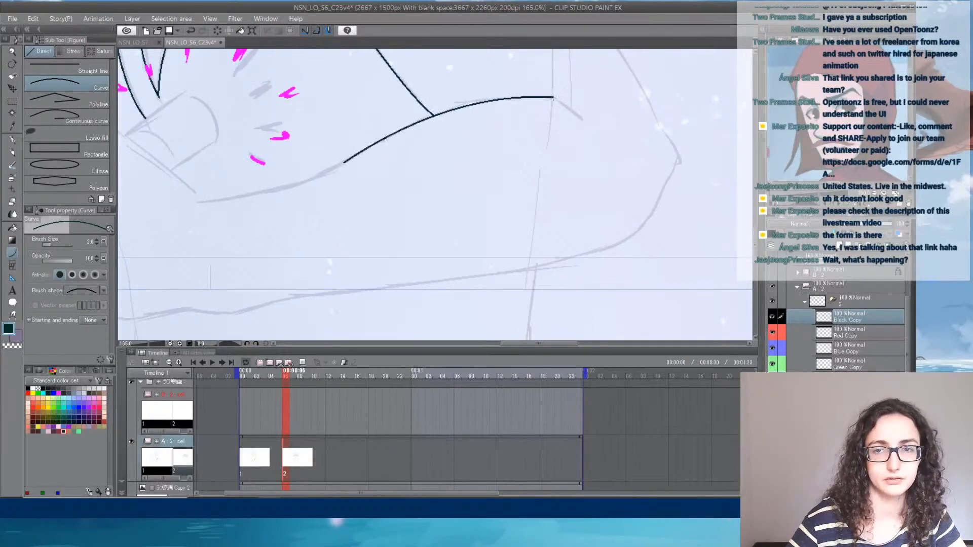
{"action": "mouse_move", "coordinate": [553, 97]}
{"action": "left_mouse_down"}
{"action": "mouse_move", "coordinate": [583, 117]}
{"action": "mouse_move", "coordinate": [435, 231]}
{"action": "left_mouse_up"}
{"action": "left_click", "coordinate": [567, 110]}
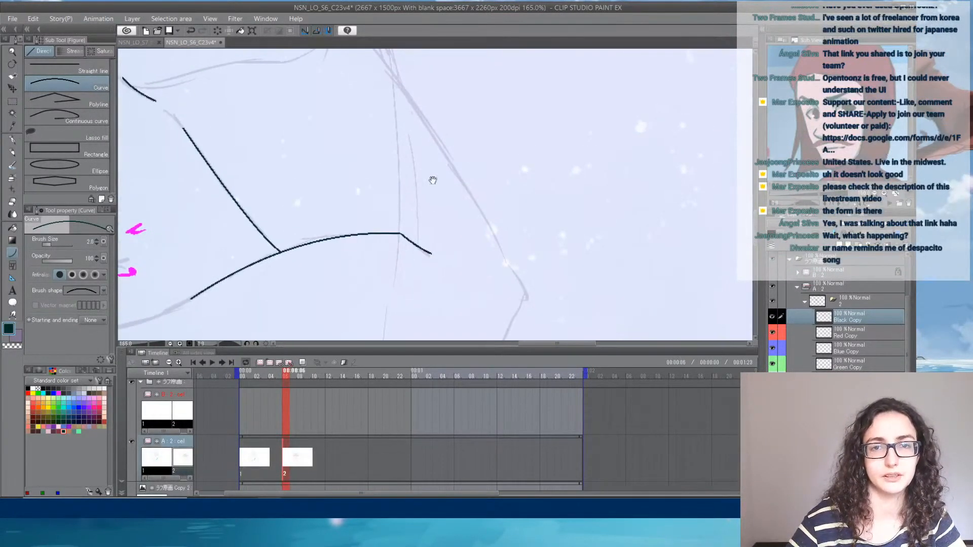
- Continue the near upper arm's outer edge downward along the sketch toward the elbow
{"action": "left_click_drag", "start_coordinate": [433, 180], "coordinate": [456, 259]}
{"action": "left_click_drag", "start_coordinate": [390, 118], "coordinate": [523, 329]}
{"action": "left_click", "coordinate": [487, 251]}
{"action": "left_click_drag", "start_coordinate": [504, 261], "coordinate": [439, 90]}
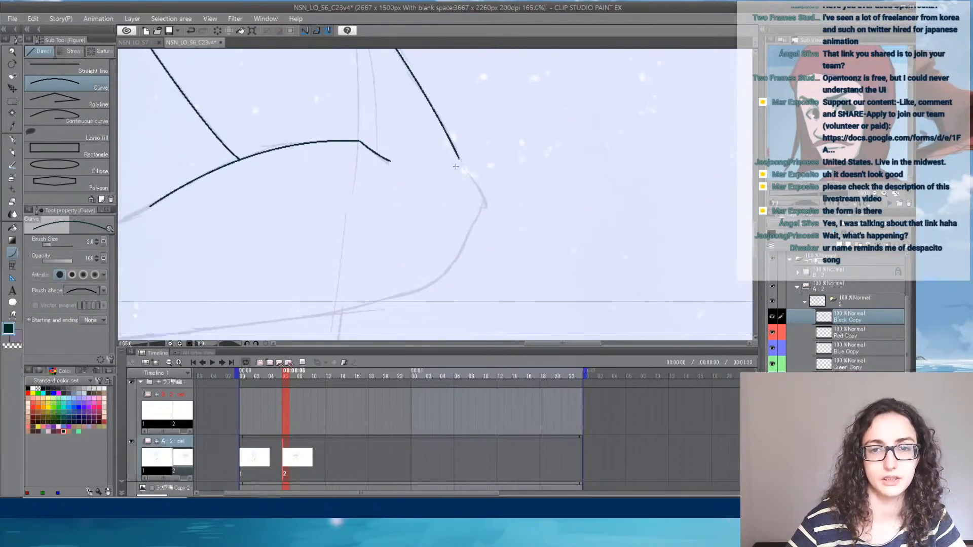
- Ink the near elbow's corner and curve the line around into the long underside of the forearm
{"action": "mouse_move", "coordinate": [459, 159]}
{"action": "left_mouse_down"}
{"action": "mouse_move", "coordinate": [482, 196]}
{"action": "mouse_move", "coordinate": [469, 237]}
{"action": "left_mouse_up"}
{"action": "left_click", "coordinate": [469, 177]}
{"action": "left_click", "coordinate": [477, 219]}
{"action": "left_click_drag", "start_coordinate": [409, 285], "coordinate": [477, 163]}
{"action": "left_click_drag", "start_coordinate": [291, 206], "coordinate": [537, 118]}
{"action": "left_click", "coordinate": [484, 181]}
{"action": "left_click", "coordinate": [484, 198]}
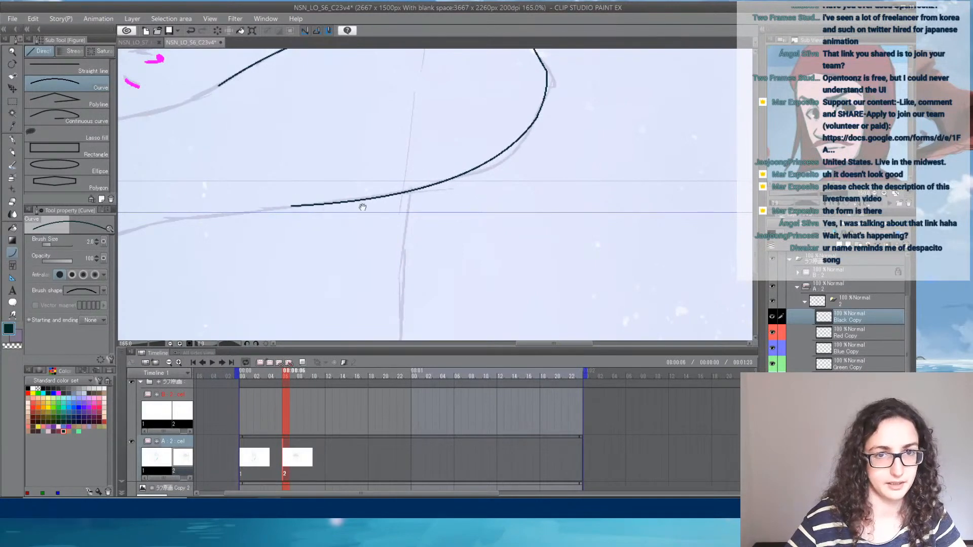
{"action": "left_click_drag", "start_coordinate": [287, 211], "coordinate": [580, 166]}
{"action": "left_click_drag", "start_coordinate": [580, 159], "coordinate": [586, 161]}
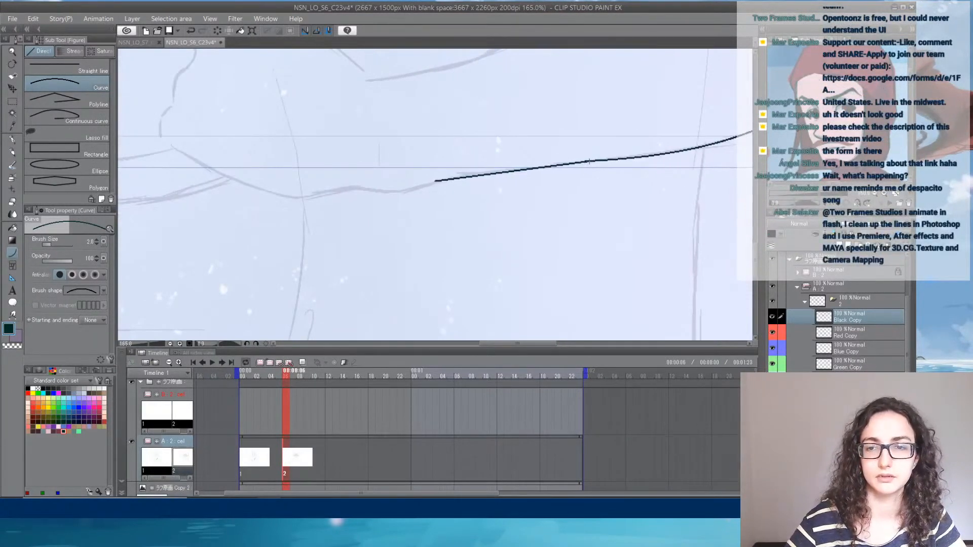
{"action": "left_click", "coordinate": [519, 170]}
- Extend the near forearm's upper edge along the rough sketch to the wrist corner below the magenta marks
{"action": "left_click_drag", "start_coordinate": [493, 120], "coordinate": [368, 266]}
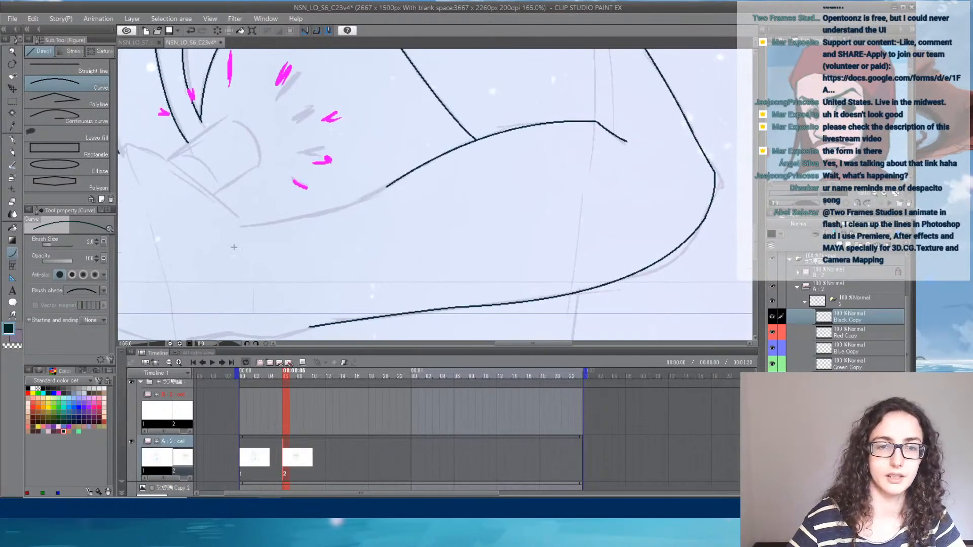
{"action": "left_click_drag", "start_coordinate": [242, 220], "coordinate": [388, 187]}
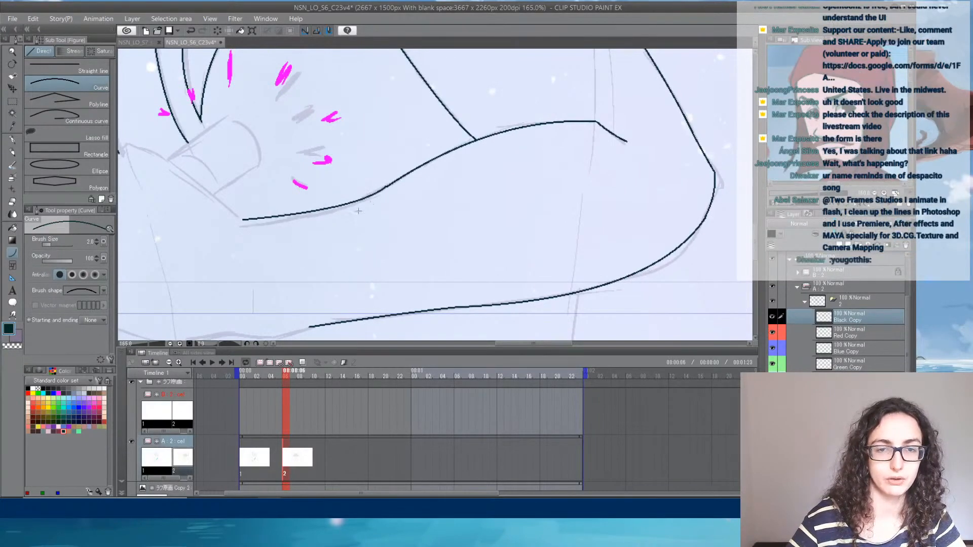
{"action": "left_click", "coordinate": [339, 207]}
- Ink the edge rising from the wrist corner to the torso line and the wavy contour descending from its peak
{"action": "mouse_move", "coordinate": [279, 197]}
{"action": "left_mouse_down"}
{"action": "mouse_move", "coordinate": [443, 252]}
{"action": "mouse_move", "coordinate": [307, 204]}
{"action": "mouse_move", "coordinate": [260, 221]}
{"action": "mouse_move", "coordinate": [382, 152]}
{"action": "mouse_move", "coordinate": [348, 150]}
{"action": "mouse_move", "coordinate": [311, 212]}
{"action": "mouse_move", "coordinate": [298, 264]}
{"action": "left_mouse_up"}
{"action": "left_click", "coordinate": [304, 199]}
{"action": "left_click", "coordinate": [281, 224]}
{"action": "left_click", "coordinate": [356, 151]}
{"action": "left_click", "coordinate": [336, 151]}
{"action": "left_click", "coordinate": [338, 188]}
{"action": "left_click", "coordinate": [315, 198]}
{"action": "left_click", "coordinate": [300, 246]}
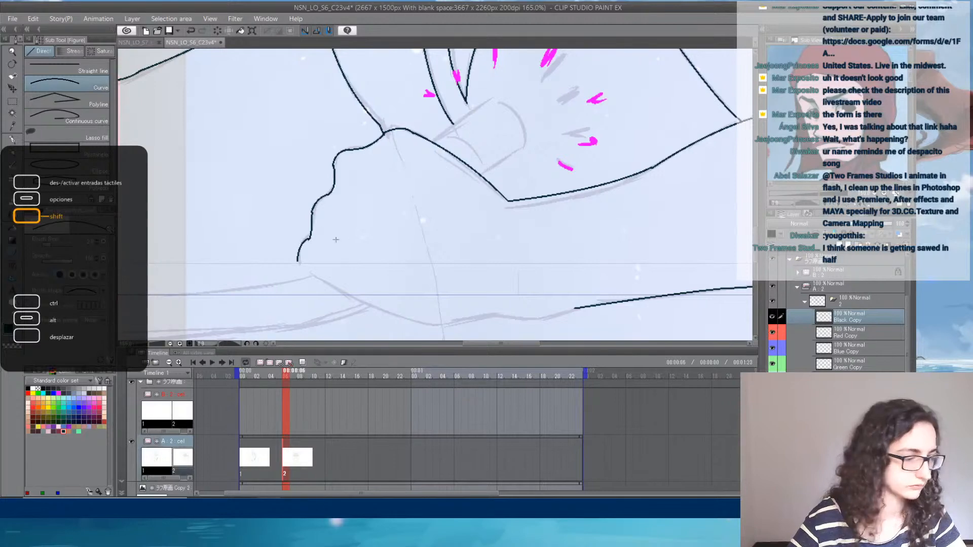
{"action": "left_click_drag", "start_coordinate": [391, 244], "coordinate": [372, 212]}
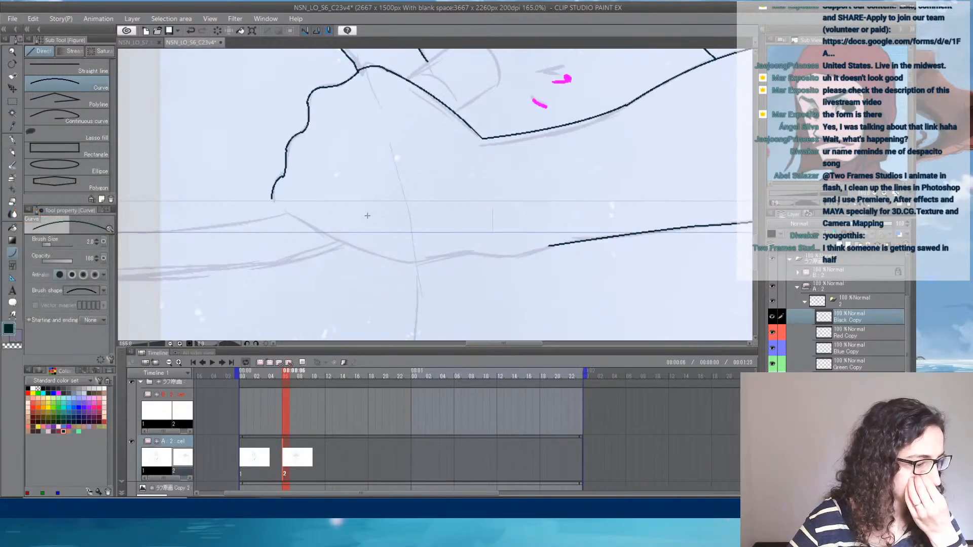
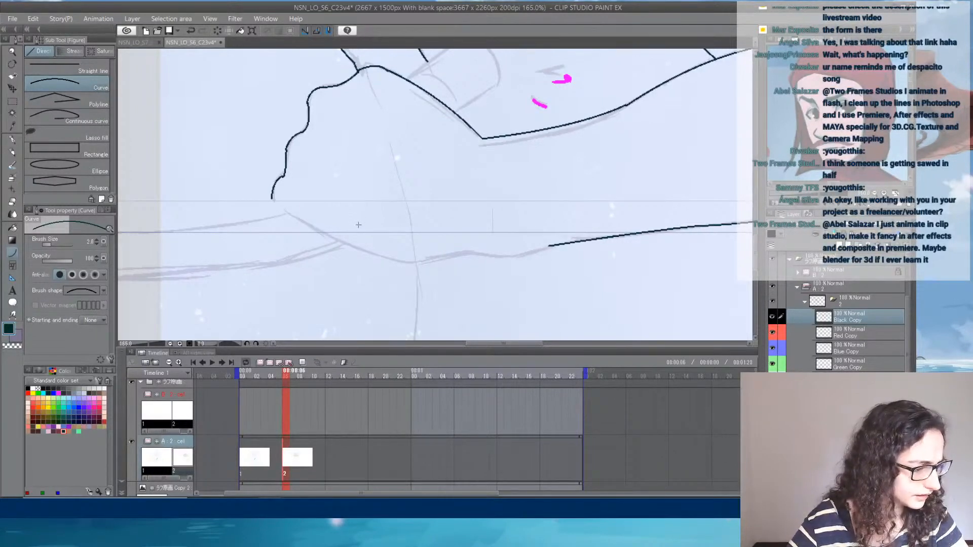
- Ink the heel of the near hand along the sketch and connect it to the forearm's underside line
{"action": "mouse_move", "coordinate": [287, 208]}
{"action": "left_mouse_down"}
{"action": "mouse_move", "coordinate": [460, 257]}
{"action": "mouse_move", "coordinate": [550, 246]}
{"action": "left_mouse_up"}
{"action": "left_click", "coordinate": [381, 283]}
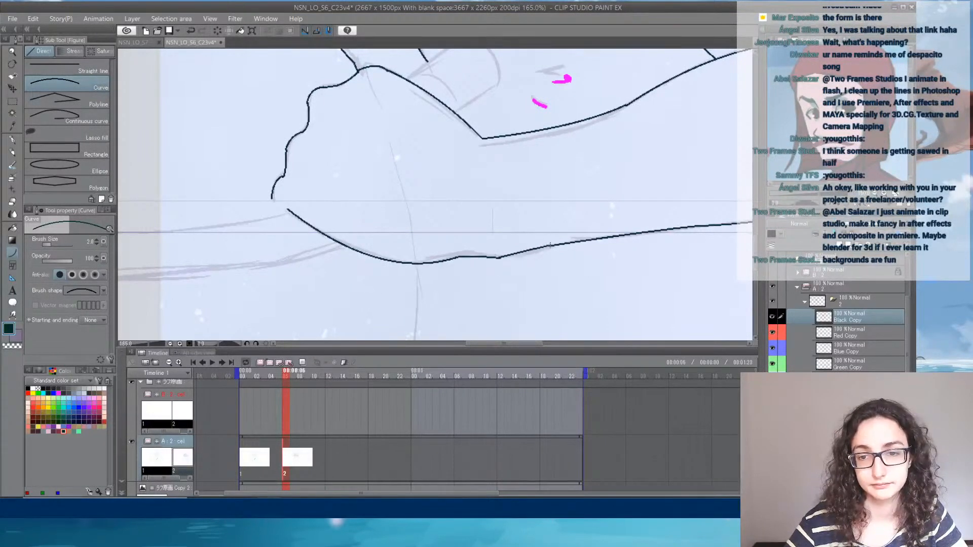
{"action": "left_click", "coordinate": [535, 257]}
{"action": "left_click_drag", "start_coordinate": [489, 159], "coordinate": [561, 159]}
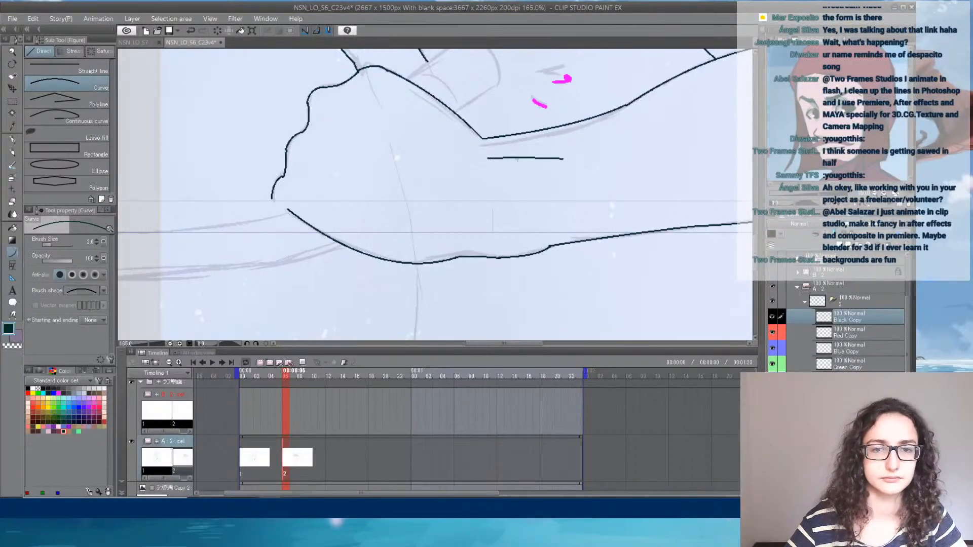
{"action": "left_click", "coordinate": [495, 167]}
{"action": "key", "text": "ctrl+z"}
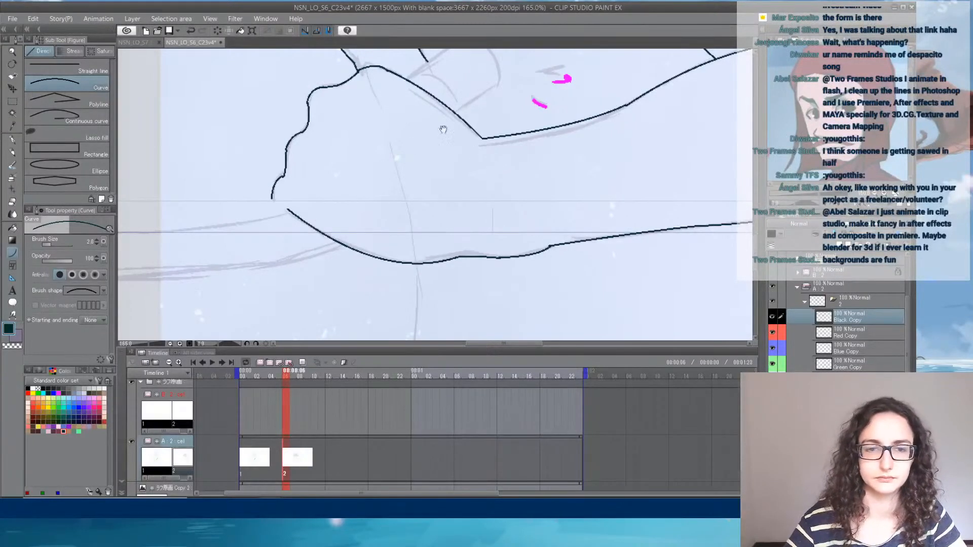
- Extend the knuckle contour around the fist's lower corner and ink the thumb's outline with its inner curve
{"action": "left_click_drag", "start_coordinate": [272, 199], "coordinate": [281, 214]}
{"action": "left_click", "coordinate": [275, 209]}
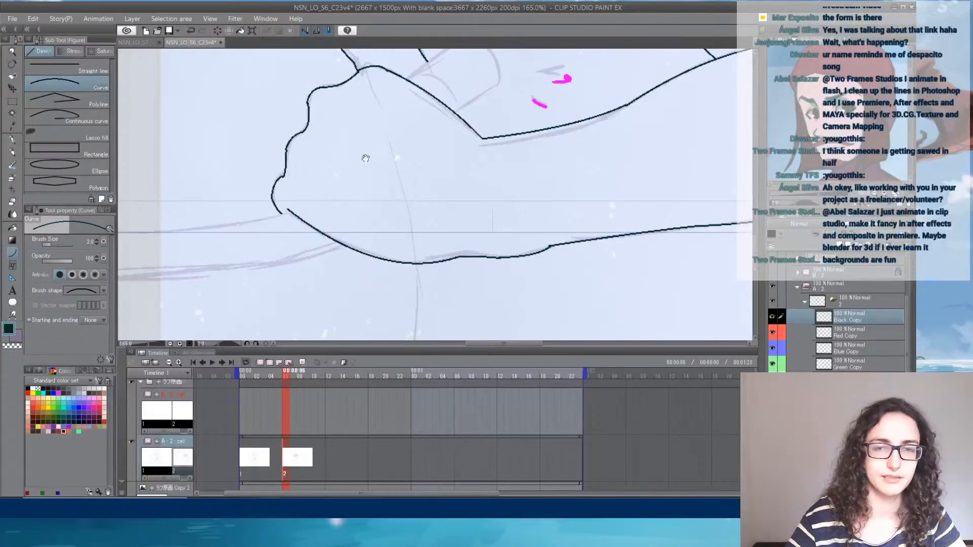
{"action": "left_click_drag", "start_coordinate": [409, 114], "coordinate": [364, 166]}
{"action": "left_click_drag", "start_coordinate": [361, 131], "coordinate": [410, 162]}
{"action": "left_click", "coordinate": [401, 99]}
{"action": "left_click", "coordinate": [456, 133]}
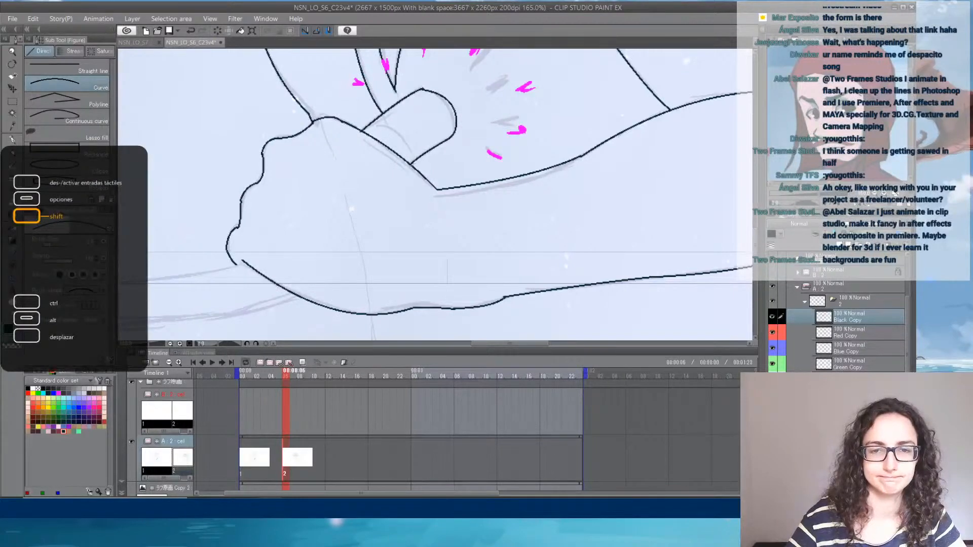
{"action": "left_click_drag", "start_coordinate": [269, 376], "coordinate": [300, 376]}
{"action": "mouse_move", "coordinate": [374, 121]}
{"action": "left_mouse_down"}
{"action": "mouse_move", "coordinate": [402, 133]}
{"action": "mouse_move", "coordinate": [410, 153]}
{"action": "left_mouse_up"}
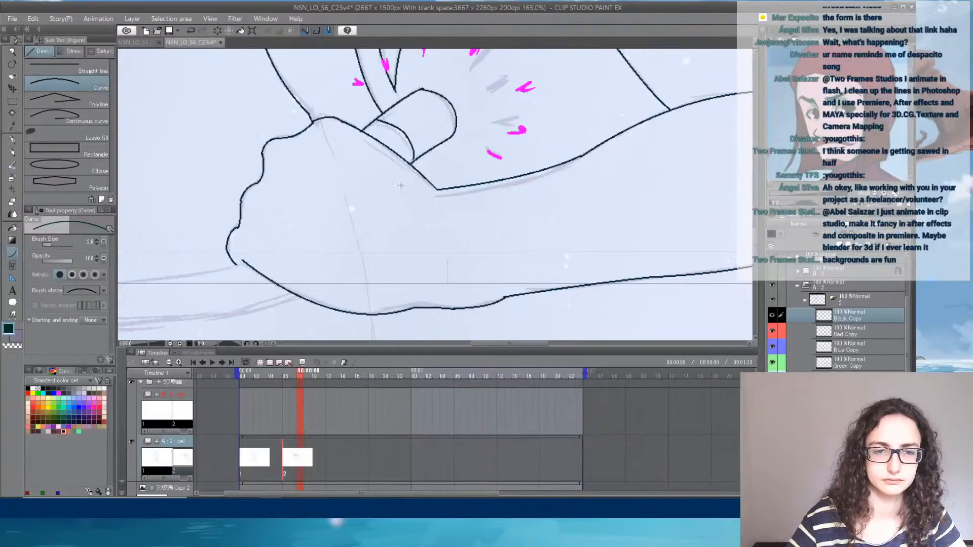
- Ink the upper and lower edges of the long shape trailing from the fist's lower corner
{"action": "left_click_drag", "start_coordinate": [350, 212], "coordinate": [570, 114]}
{"action": "left_click_drag", "start_coordinate": [227, 170], "coordinate": [474, 151]}
{"action": "left_click", "coordinate": [457, 167]}
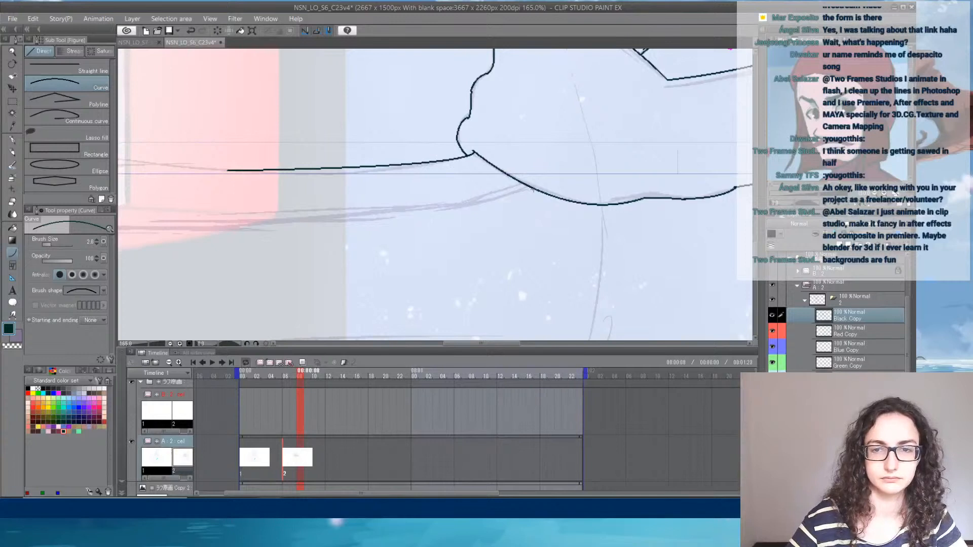
{"action": "left_click_drag", "start_coordinate": [541, 180], "coordinate": [133, 273]}
{"action": "left_click", "coordinate": [391, 272]}
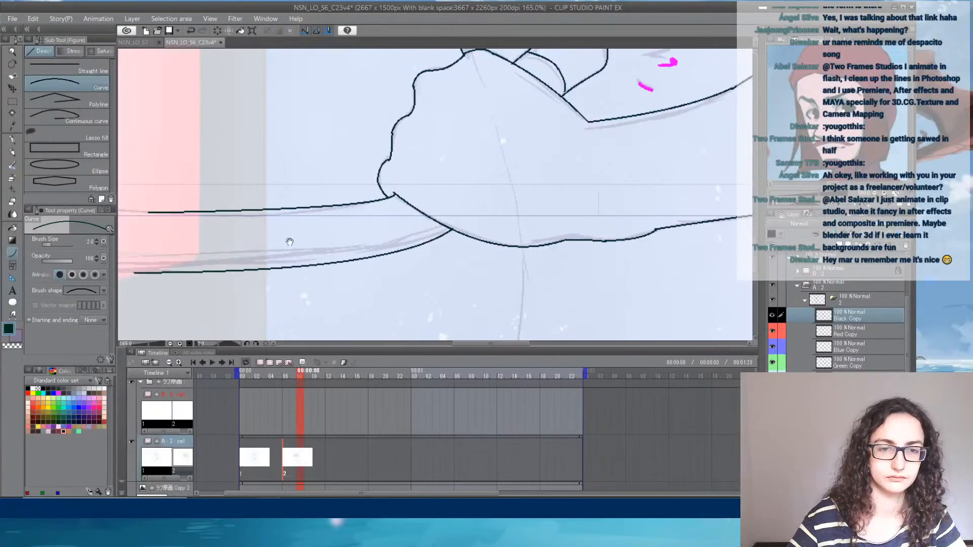
- Extend both edges of the trailing shape outward, curving the upper one down at its far end
{"action": "left_click_drag", "start_coordinate": [289, 241], "coordinate": [573, 206]}
{"action": "left_click_drag", "start_coordinate": [420, 242], "coordinate": [211, 235]}
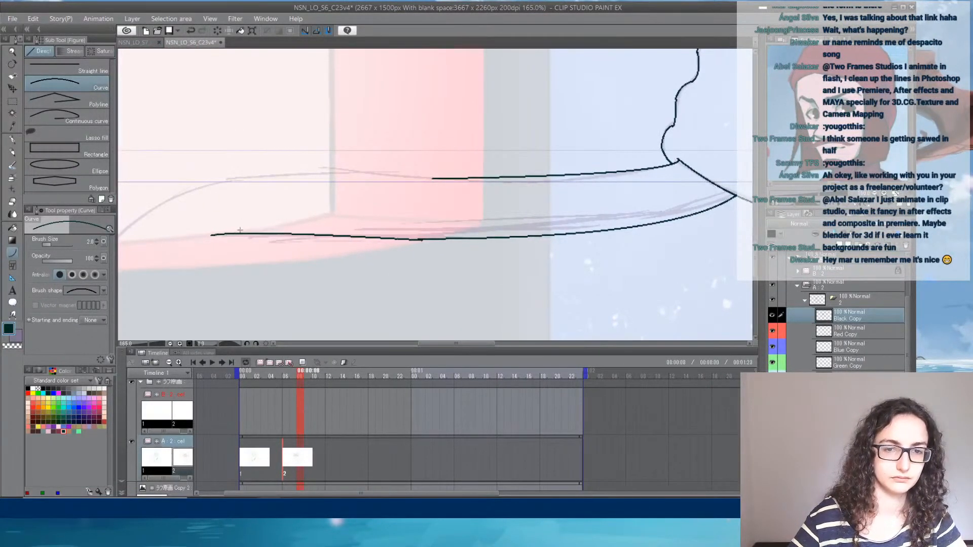
{"action": "left_click", "coordinate": [239, 229]}
{"action": "mouse_move", "coordinate": [432, 179]}
{"action": "left_mouse_down"}
{"action": "mouse_move", "coordinate": [209, 181]}
{"action": "mouse_move", "coordinate": [363, 219]}
{"action": "mouse_move", "coordinate": [254, 254]}
{"action": "left_mouse_up"}
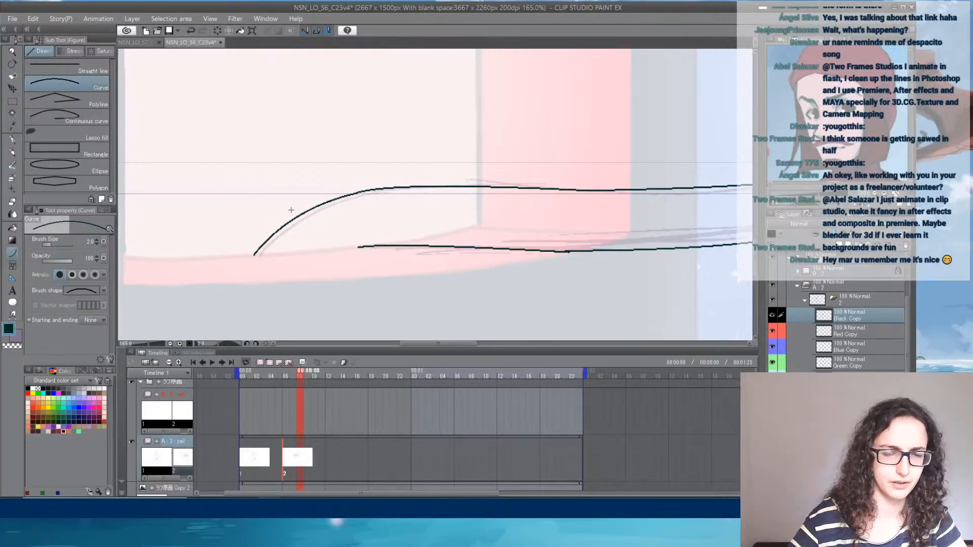
- Ink the curved body line descending from the hand's underside, plus a short separate segment further down the sketch
{"action": "mouse_move", "coordinate": [443, 225]}
{"action": "left_mouse_down"}
{"action": "mouse_move", "coordinate": [347, 230]}
{"action": "mouse_move", "coordinate": [228, 212]}
{"action": "left_mouse_up"}
{"action": "left_click_drag", "start_coordinate": [445, 207], "coordinate": [218, 257]}
{"action": "left_click_drag", "start_coordinate": [462, 151], "coordinate": [235, 241]}
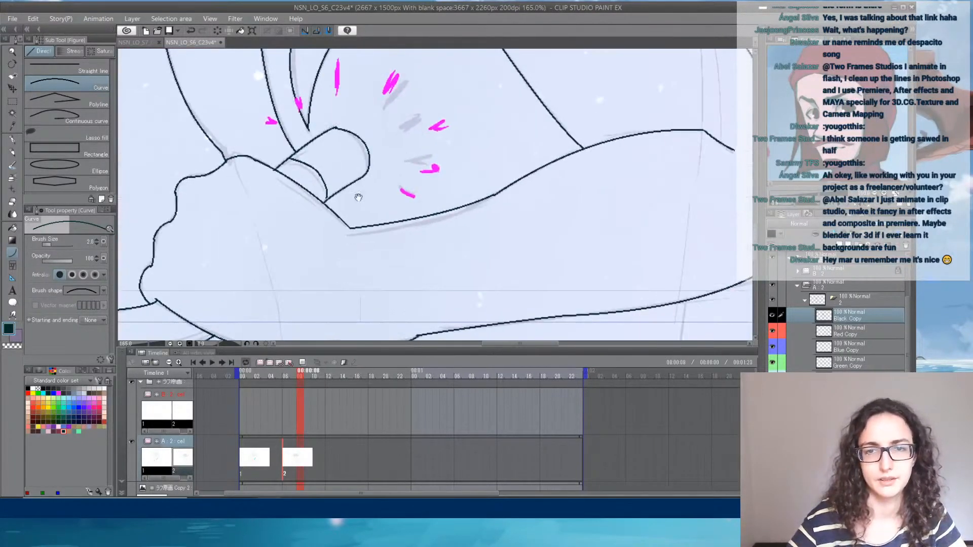
{"action": "left_click_drag", "start_coordinate": [359, 197], "coordinate": [415, 36]}
{"action": "left_click_drag", "start_coordinate": [389, 208], "coordinate": [422, 100]}
{"action": "left_click_drag", "start_coordinate": [378, 72], "coordinate": [361, 228]}
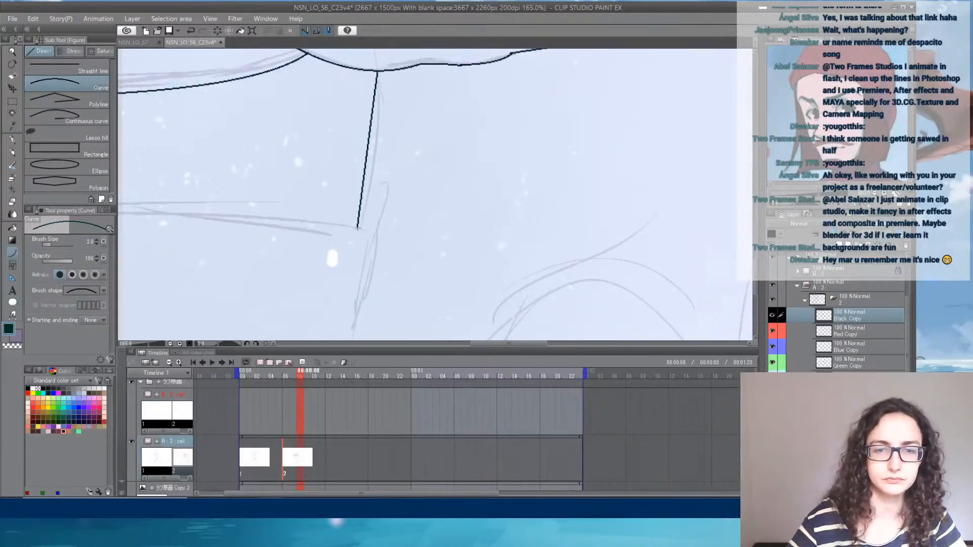
{"action": "left_click", "coordinate": [386, 131]}
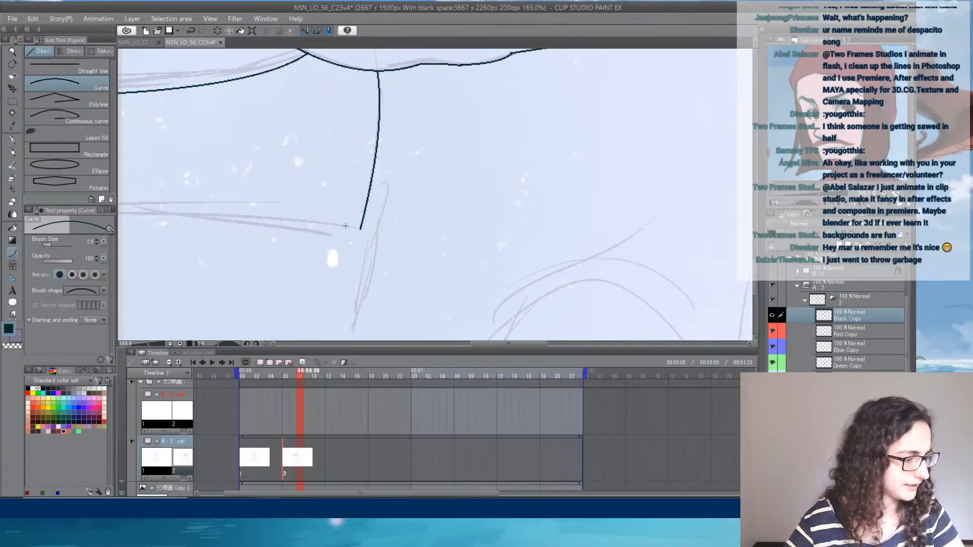
{"action": "left_click_drag", "start_coordinate": [409, 270], "coordinate": [443, 102]}
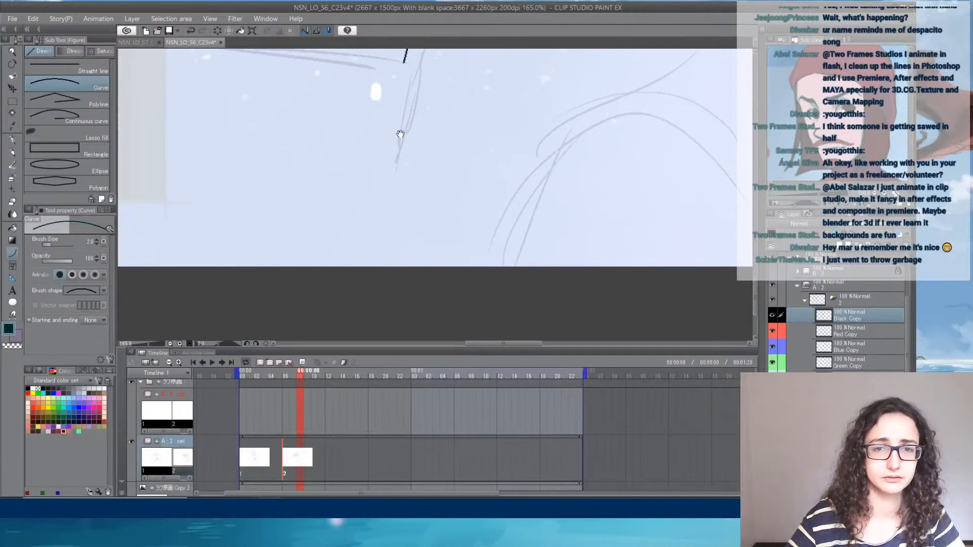
{"action": "left_click_drag", "start_coordinate": [401, 132], "coordinate": [394, 194]}
{"action": "left_click", "coordinate": [398, 169]}
{"action": "mouse_move", "coordinate": [483, 135]}
{"action": "left_mouse_down"}
{"action": "mouse_move", "coordinate": [456, 254]}
{"action": "mouse_move", "coordinate": [482, 245]}
{"action": "left_mouse_up"}
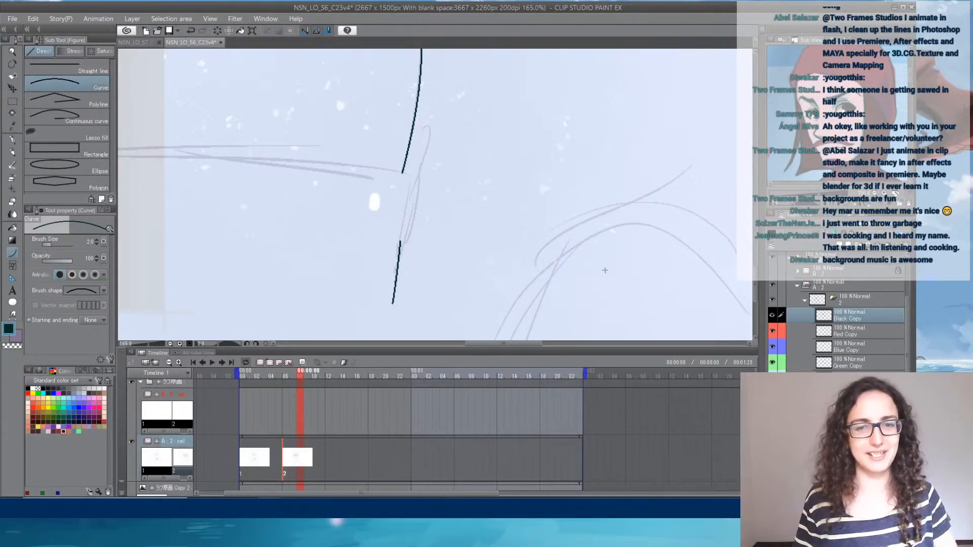
- Ink the long lower contour from the body line's end outward, rounding it downward toward the canvas's lower edge
{"action": "left_click_drag", "start_coordinate": [351, 181], "coordinate": [506, 197]}
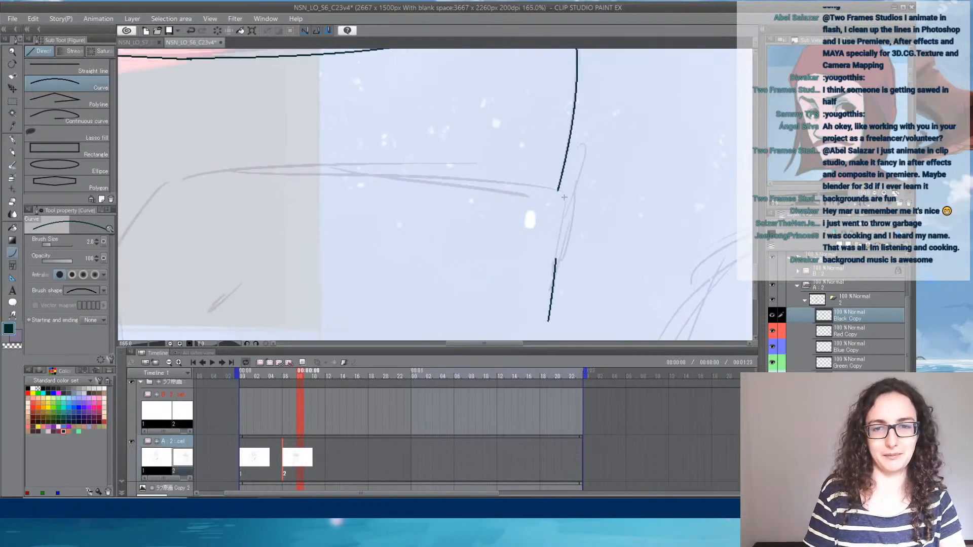
{"action": "mouse_move", "coordinate": [559, 183]}
{"action": "left_mouse_down"}
{"action": "mouse_move", "coordinate": [479, 178]}
{"action": "mouse_move", "coordinate": [490, 187]}
{"action": "mouse_move", "coordinate": [586, 187]}
{"action": "mouse_move", "coordinate": [322, 175]}
{"action": "mouse_move", "coordinate": [241, 273]}
{"action": "left_mouse_up"}
{"action": "left_click", "coordinate": [526, 189]}
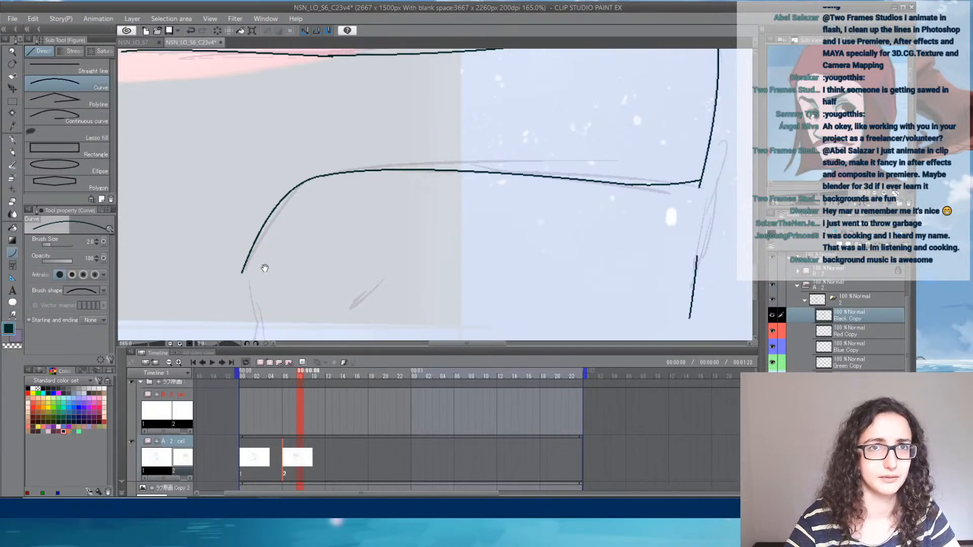
{"action": "mouse_move", "coordinate": [276, 266]}
{"action": "left_mouse_down"}
{"action": "mouse_move", "coordinate": [330, 151]}
{"action": "mouse_move", "coordinate": [292, 240]}
{"action": "left_mouse_up"}
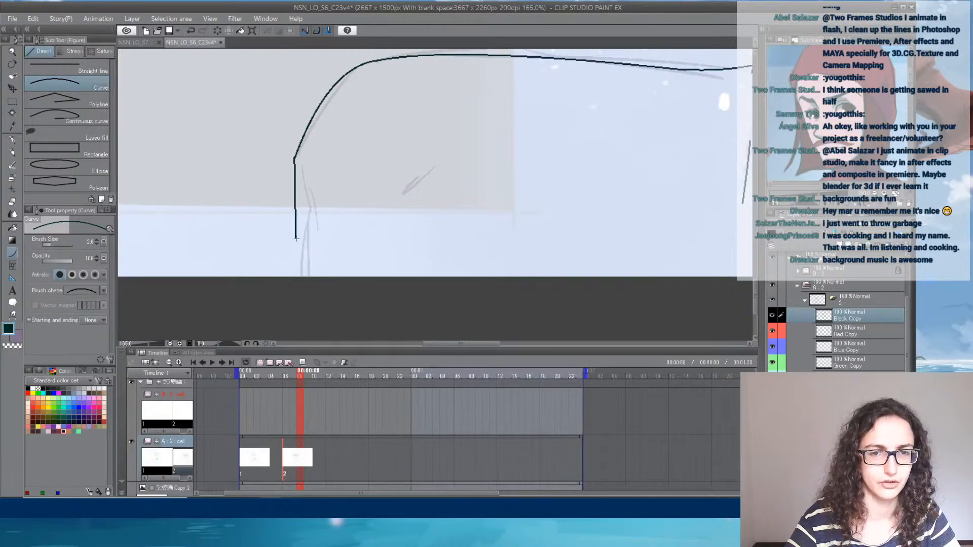
{"action": "left_click", "coordinate": [297, 217]}
- Ink the dividing line between the teeth inside the character's open mouth
{"action": "left_click_drag", "start_coordinate": [416, 148], "coordinate": [160, 249]}
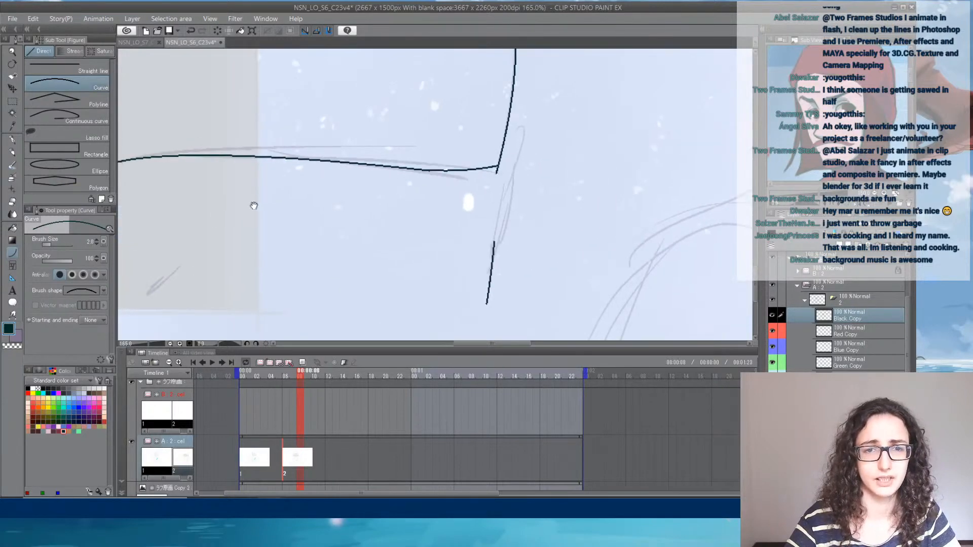
{"action": "left_click_drag", "start_coordinate": [251, 197], "coordinate": [393, 258]}
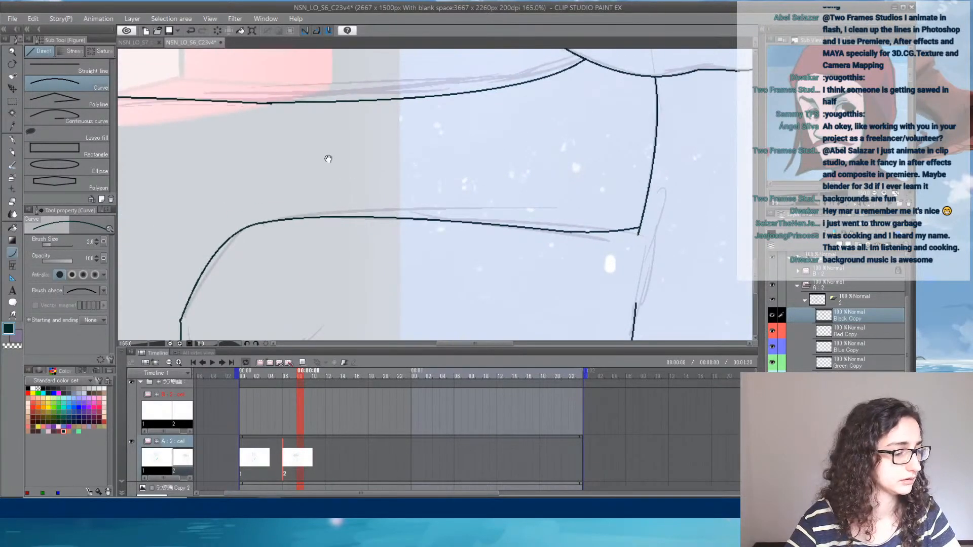
{"action": "mouse_move", "coordinate": [313, 163]}
{"action": "left_mouse_down"}
{"action": "mouse_move", "coordinate": [326, 230]}
{"action": "mouse_move", "coordinate": [311, 244]}
{"action": "mouse_move", "coordinate": [367, 289]}
{"action": "left_mouse_up"}
{"action": "left_click_drag", "start_coordinate": [278, 163], "coordinate": [330, 237]}
{"action": "left_click_drag", "start_coordinate": [323, 137], "coordinate": [311, 314]}
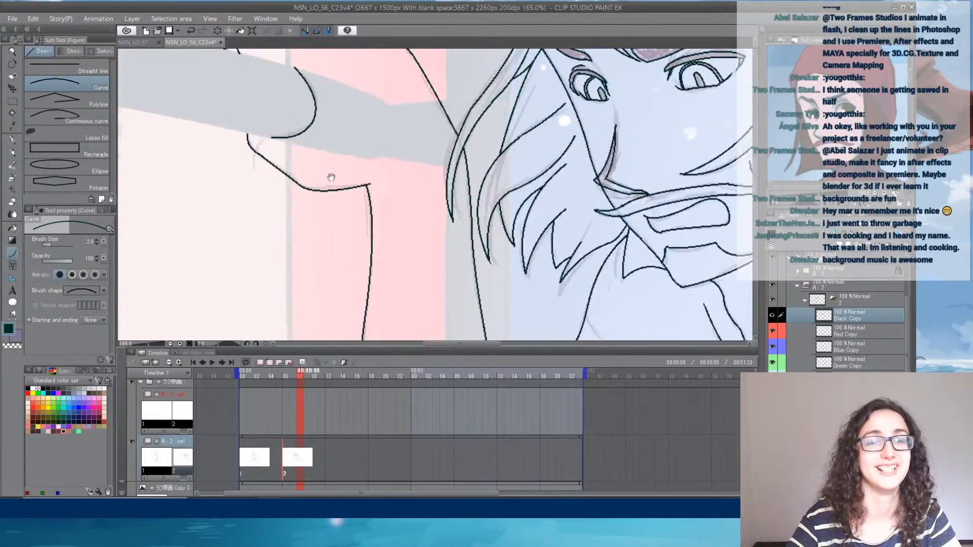
{"action": "left_click_drag", "start_coordinate": [330, 178], "coordinate": [290, 262]}
{"action": "scroll", "coordinate": [275, 235], "scroll_direction": "down", "scroll_amount": 1}
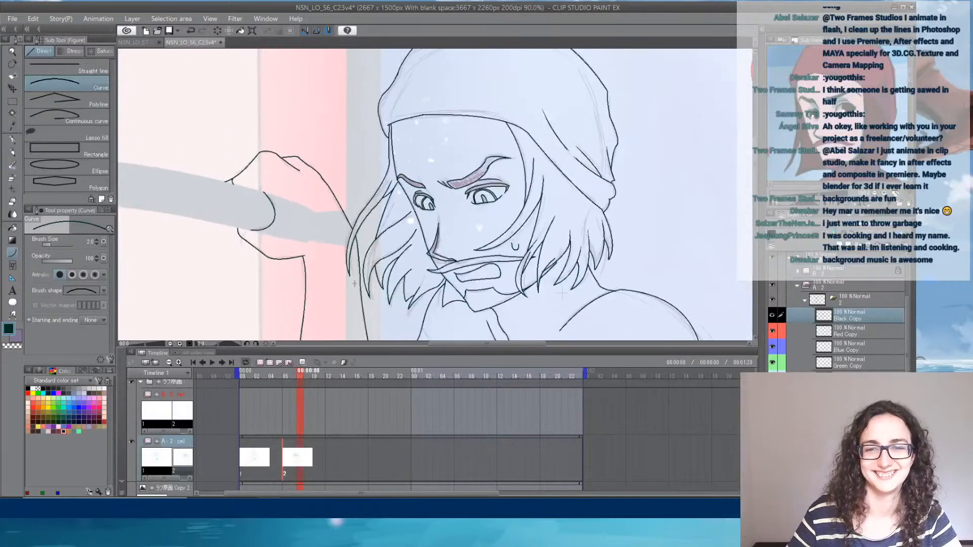
{"action": "scroll", "coordinate": [375, 289], "scroll_direction": "up", "scroll_amount": 3}
{"action": "mouse_move", "coordinate": [425, 268]}
{"action": "left_mouse_down"}
{"action": "mouse_move", "coordinate": [303, 243]}
{"action": "mouse_move", "coordinate": [221, 242]}
{"action": "left_mouse_up"}
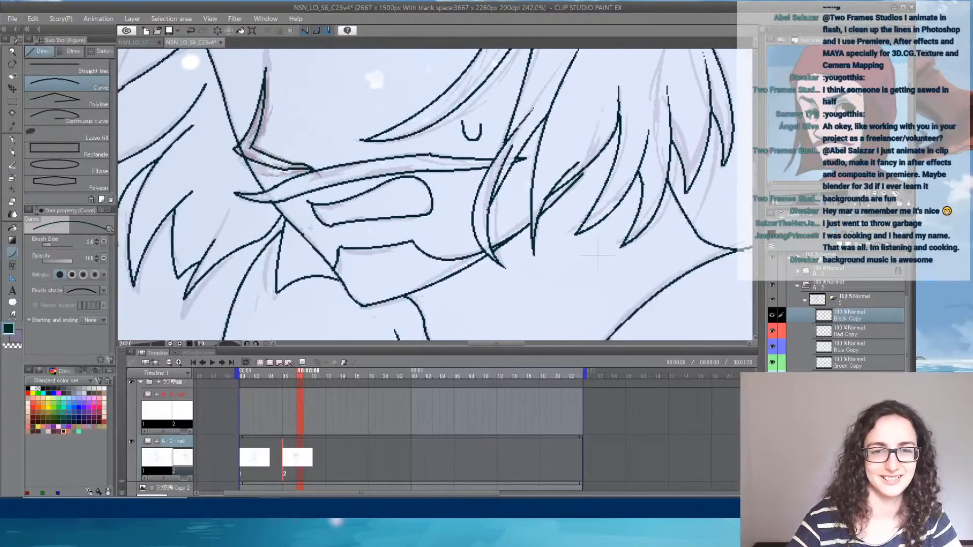
{"action": "left_click_drag", "start_coordinate": [324, 214], "coordinate": [419, 203]}
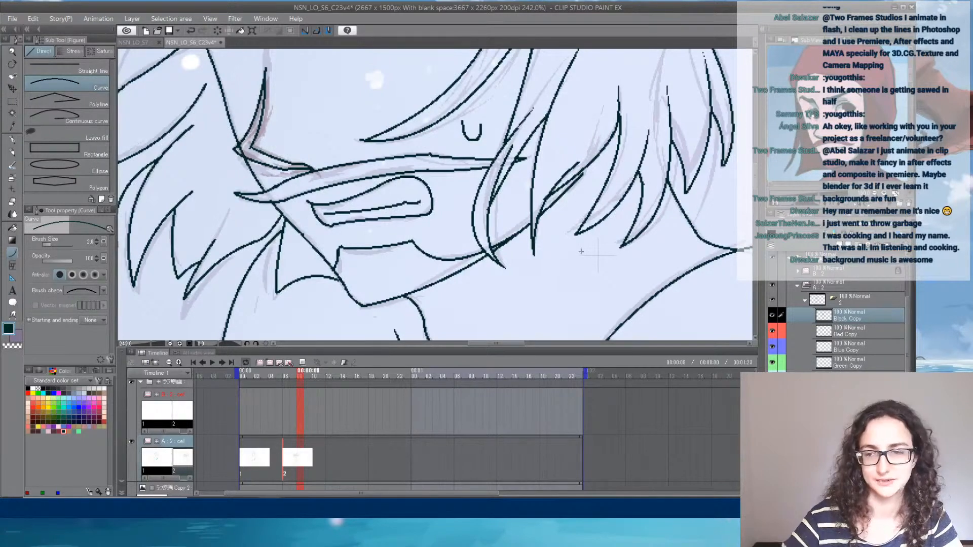
{"action": "left_click", "coordinate": [851, 349]}
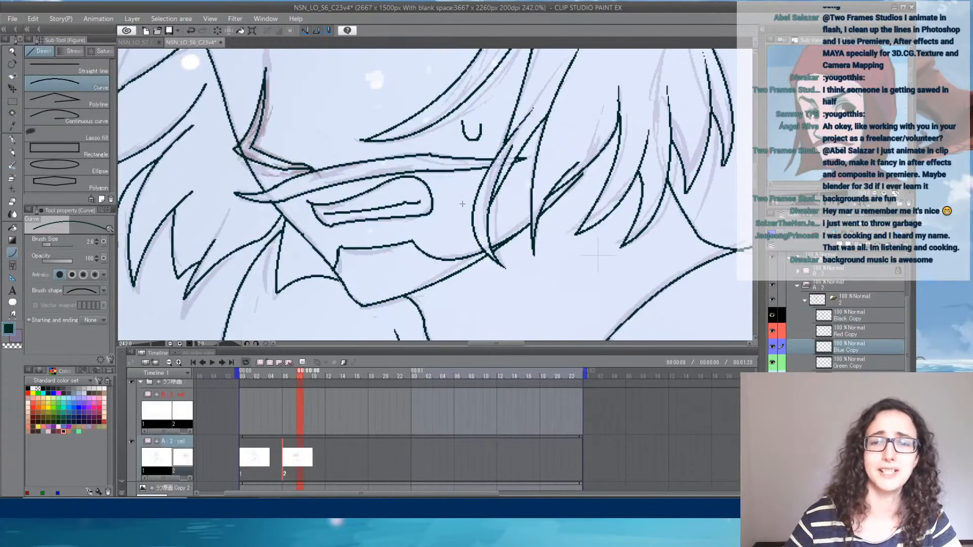
{"action": "scroll", "coordinate": [348, 139], "scroll_direction": "down", "scroll_amount": 10}
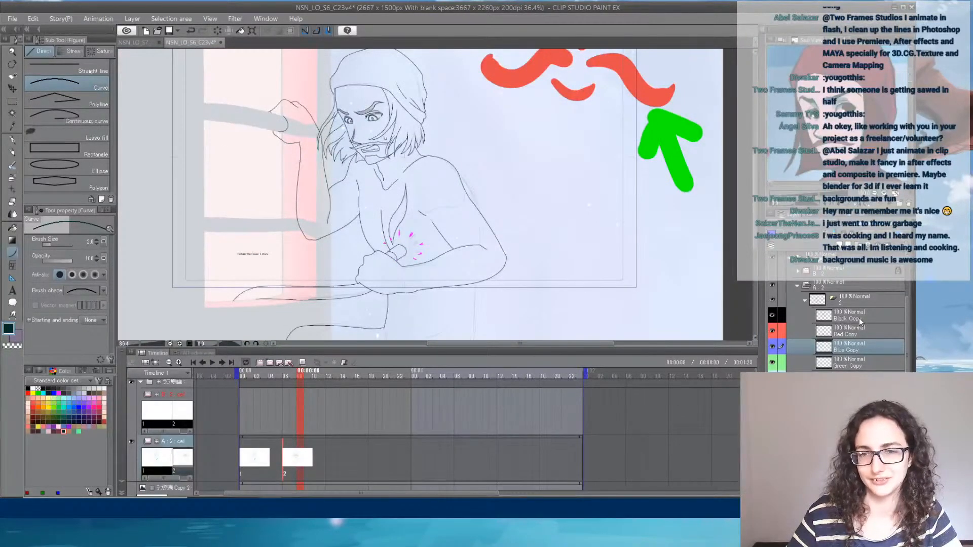
{"action": "left_click", "coordinate": [851, 315]}
- Ink a second, fuller outer contour on the near upper arm below the shoulder, following the rough sketch
{"action": "scroll", "coordinate": [525, 286], "scroll_direction": "up", "scroll_amount": 1}
{"action": "scroll", "coordinate": [526, 286], "scroll_direction": "up", "scroll_amount": 2}
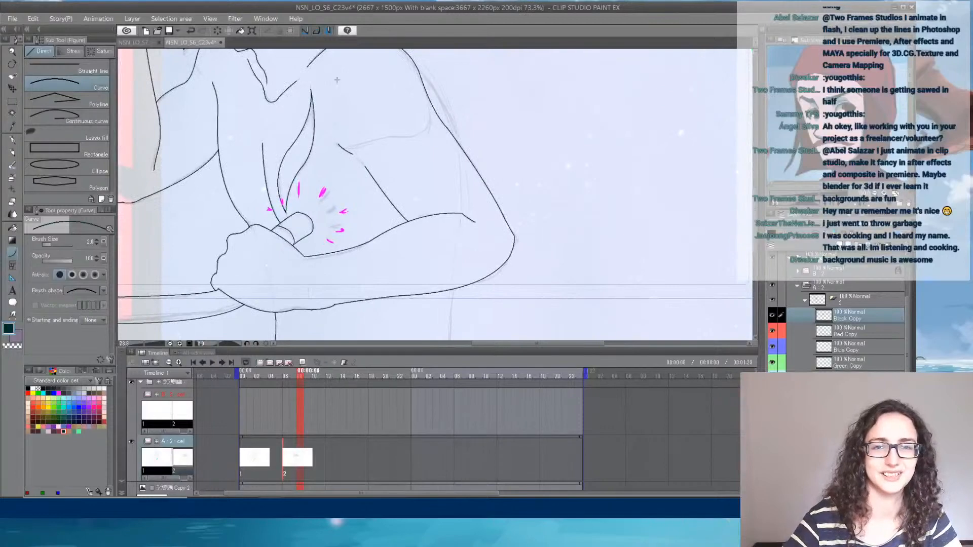
{"action": "scroll", "coordinate": [475, 93], "scroll_direction": "up", "scroll_amount": 3}
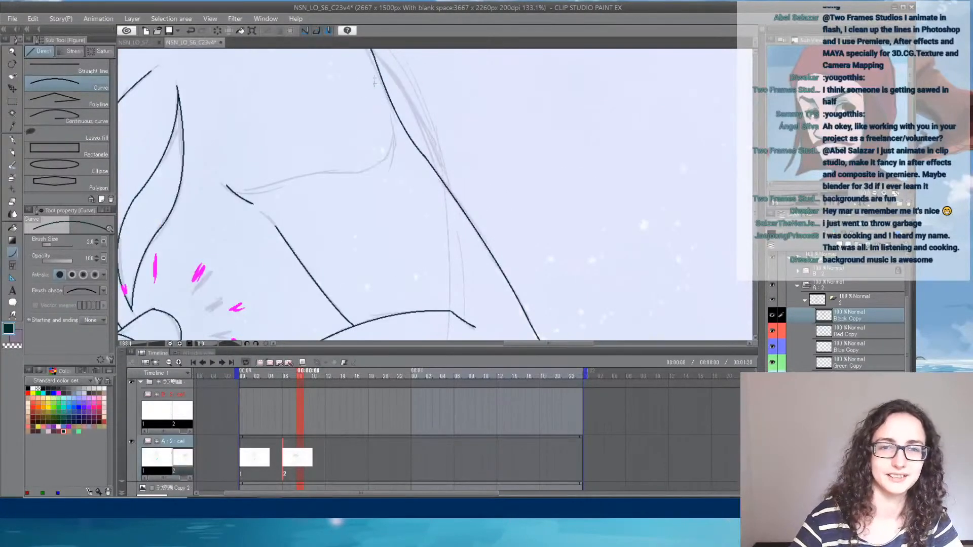
{"action": "left_click_drag", "start_coordinate": [376, 63], "coordinate": [442, 181]}
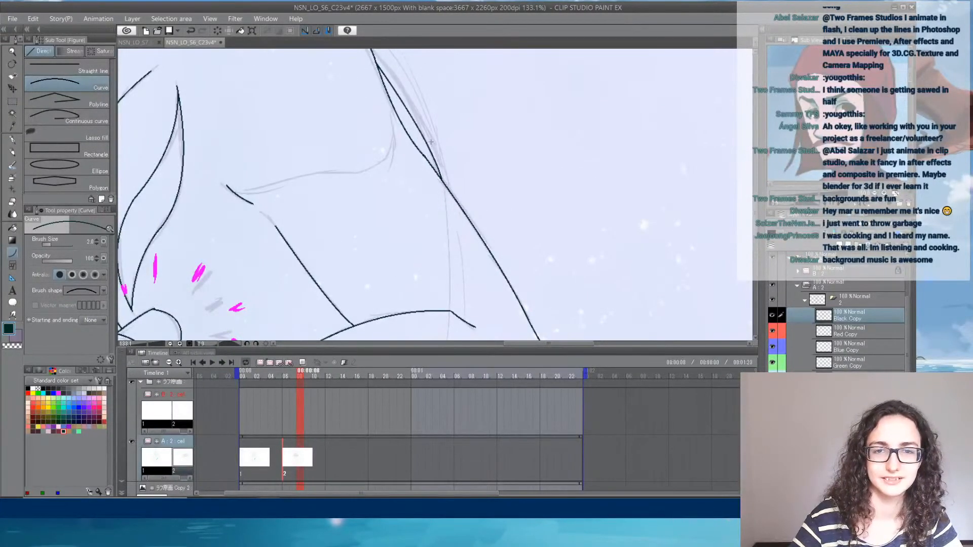
{"action": "left_click", "coordinate": [430, 142]}
- Ink the chest line from the torso's side contour across to the near arm, curving it up toward the armpit
{"action": "mouse_move", "coordinate": [234, 192]}
{"action": "left_mouse_down"}
{"action": "mouse_move", "coordinate": [297, 178]}
{"action": "mouse_move", "coordinate": [394, 134]}
{"action": "mouse_move", "coordinate": [393, 107]}
{"action": "left_mouse_up"}
{"action": "left_click", "coordinate": [276, 181]}
{"action": "left_click", "coordinate": [393, 122]}
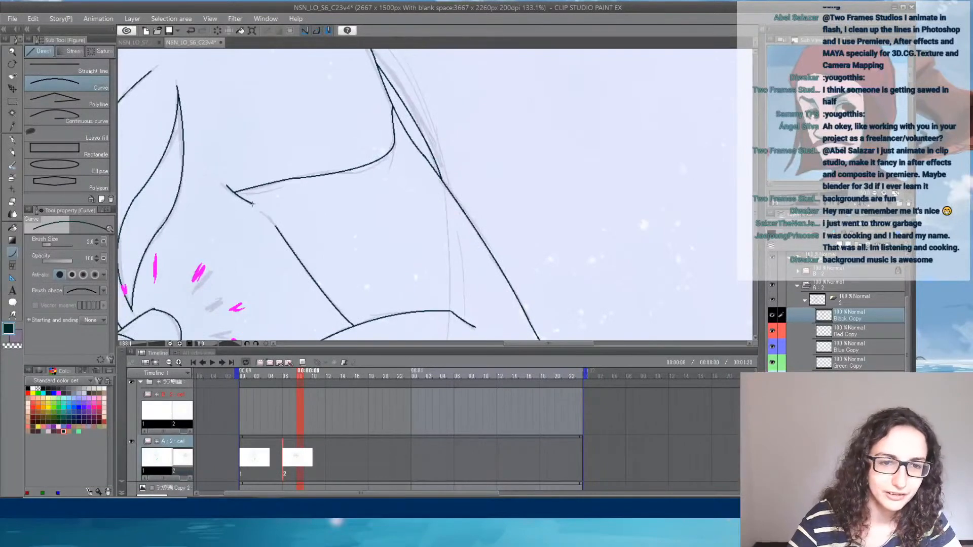
- Close the gap in the side contour below the chest and join the neck line to the vertical chest line
{"action": "left_click_drag", "start_coordinate": [253, 204], "coordinate": [397, 254]}
{"action": "left_click", "coordinate": [273, 219]}
{"action": "left_click_drag", "start_coordinate": [204, 176], "coordinate": [369, 236]}
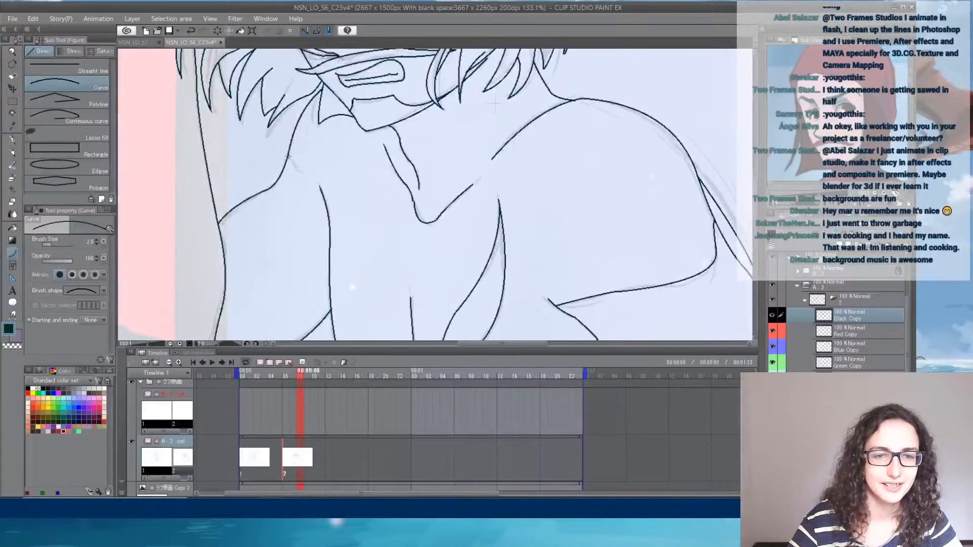
{"action": "left_click_drag", "start_coordinate": [288, 156], "coordinate": [309, 181]}
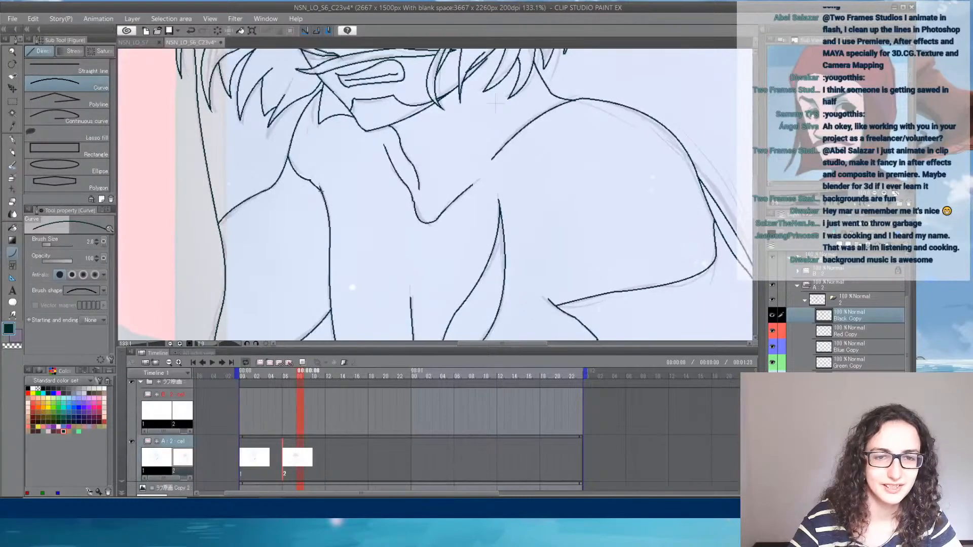
- Ink the torso's back contour from beneath the near forearm down to the canvas edge, redrawing the first attempt
{"action": "left_click_drag", "start_coordinate": [418, 282], "coordinate": [451, 299]}
{"action": "left_click_drag", "start_coordinate": [578, 334], "coordinate": [281, 213]}
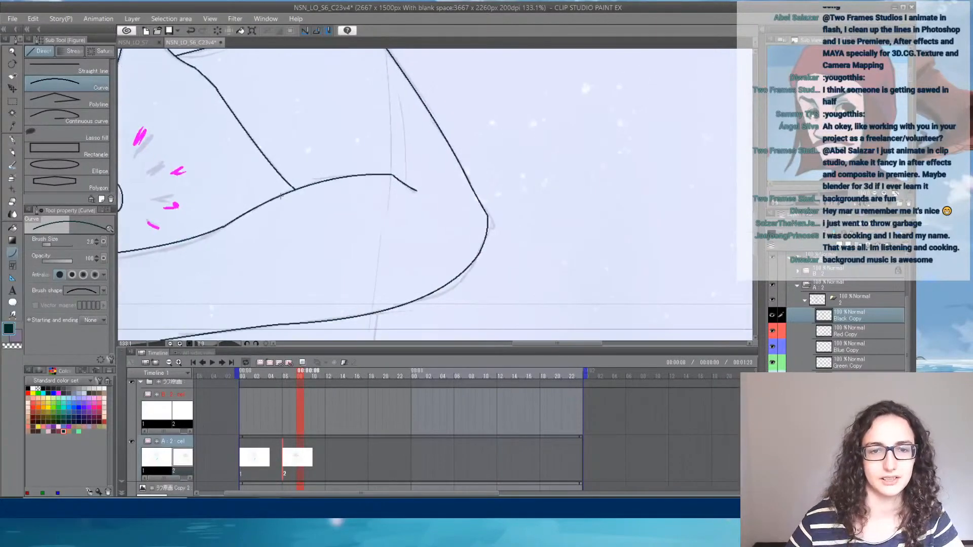
{"action": "scroll", "coordinate": [281, 213], "scroll_direction": "down", "scroll_amount": 5}
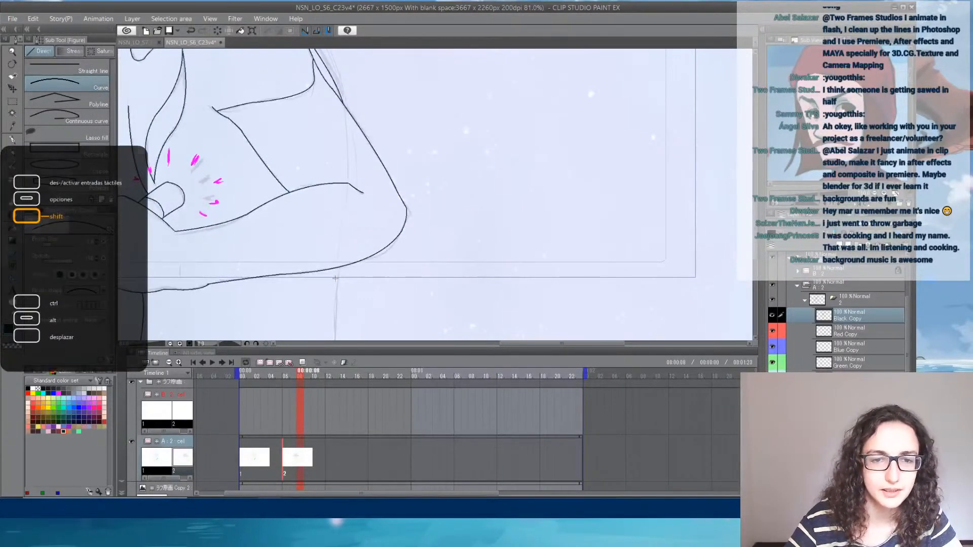
{"action": "mouse_move", "coordinate": [340, 265]}
{"action": "left_mouse_down"}
{"action": "mouse_move", "coordinate": [334, 316]}
{"action": "mouse_move", "coordinate": [370, 152]}
{"action": "mouse_move", "coordinate": [360, 149]}
{"action": "mouse_move", "coordinate": [357, 241]}
{"action": "left_mouse_up"}
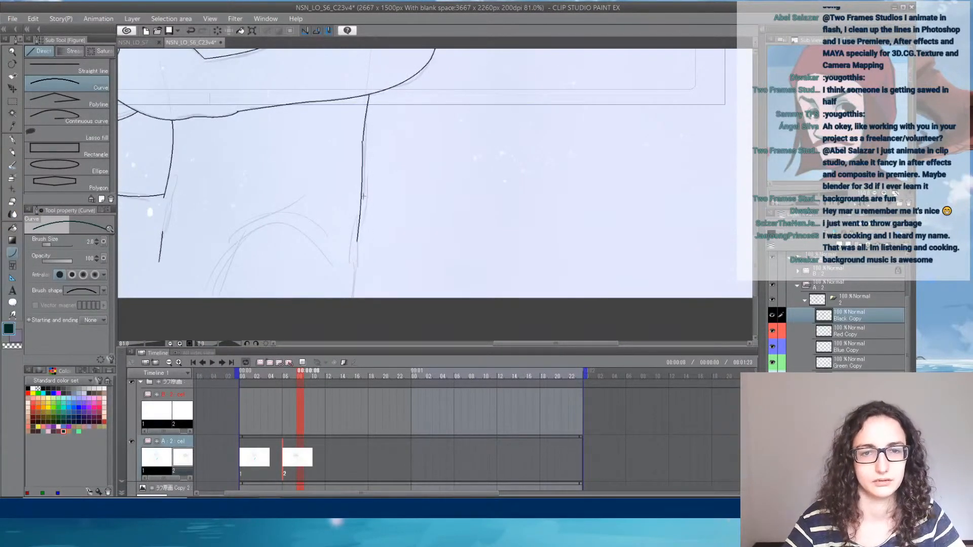
{"action": "key", "text": "ctrl+z"}
{"action": "mouse_move", "coordinate": [363, 142]}
{"action": "left_mouse_down"}
{"action": "mouse_move", "coordinate": [356, 252]}
{"action": "mouse_move", "coordinate": [384, 219]}
{"action": "mouse_move", "coordinate": [380, 247]}
{"action": "left_mouse_up"}
{"action": "left_click", "coordinate": [361, 227]}
{"action": "left_click", "coordinate": [382, 231]}
- Ink the short diagonal fold in the lap and extend the knee contour down toward the canvas edge
{"action": "mouse_move", "coordinate": [272, 249]}
{"action": "left_mouse_down"}
{"action": "mouse_move", "coordinate": [358, 299]}
{"action": "mouse_move", "coordinate": [350, 235]}
{"action": "left_mouse_up"}
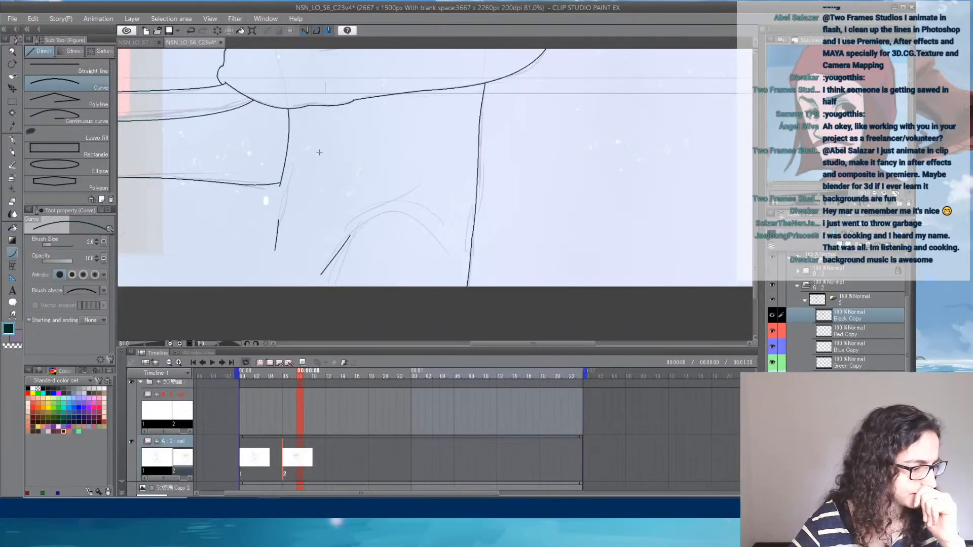
{"action": "mouse_move", "coordinate": [355, 132]}
{"action": "left_mouse_down"}
{"action": "mouse_move", "coordinate": [492, 211]}
{"action": "mouse_move", "coordinate": [485, 105]}
{"action": "left_mouse_up"}
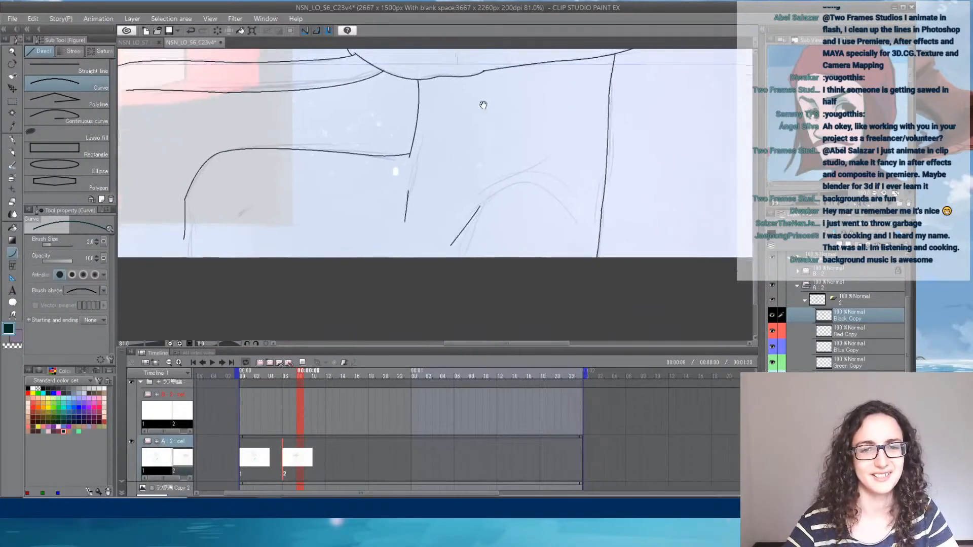
{"action": "left_click_drag", "start_coordinate": [476, 189], "coordinate": [559, 234]}
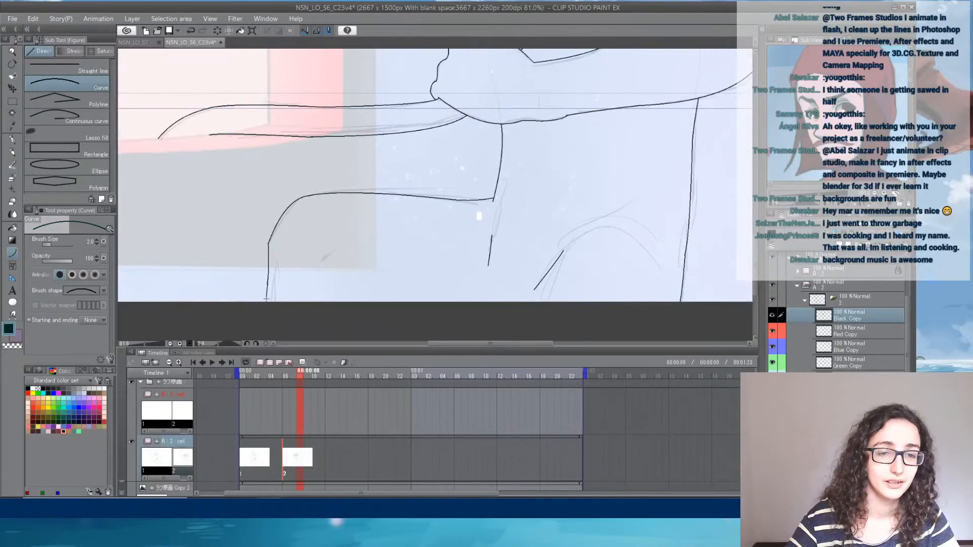
- Look over the inked figure from the head and raised hand down to the lap for missing lines
{"action": "mouse_move", "coordinate": [473, 162]}
{"action": "left_mouse_down"}
{"action": "mouse_move", "coordinate": [408, 251]}
{"action": "mouse_move", "coordinate": [525, 160]}
{"action": "mouse_move", "coordinate": [385, 238]}
{"action": "mouse_move", "coordinate": [400, 195]}
{"action": "left_mouse_up"}
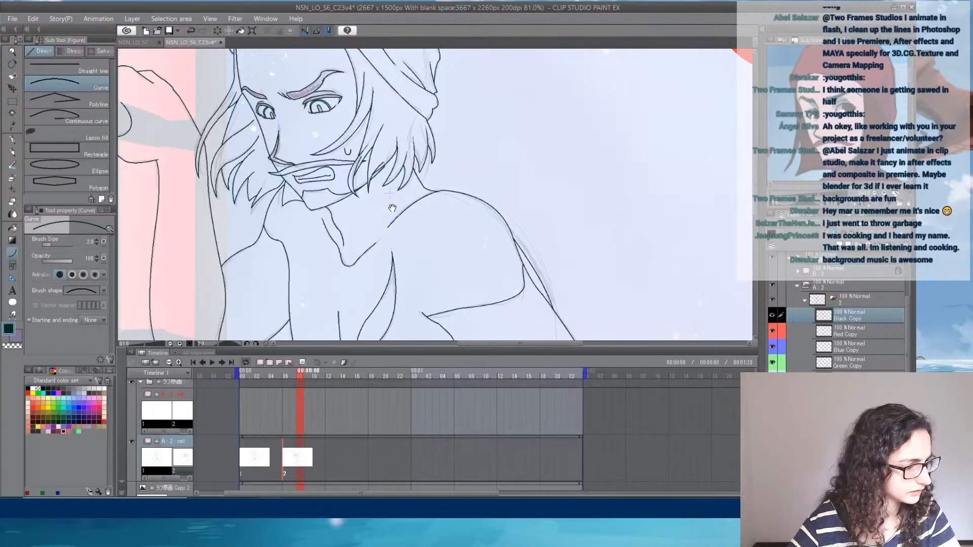
{"action": "left_click_drag", "start_coordinate": [361, 224], "coordinate": [462, 289]}
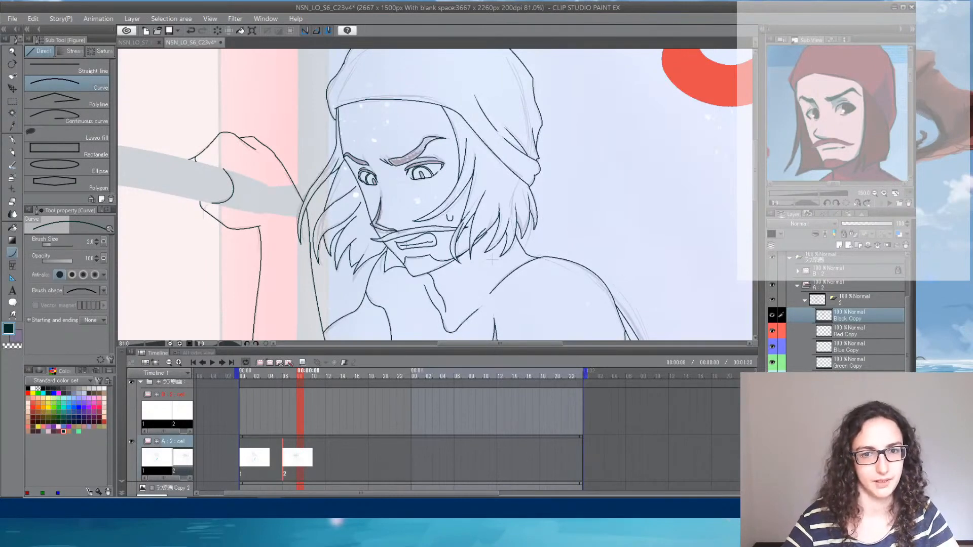
{"action": "left_click_drag", "start_coordinate": [432, 295], "coordinate": [385, 106]}
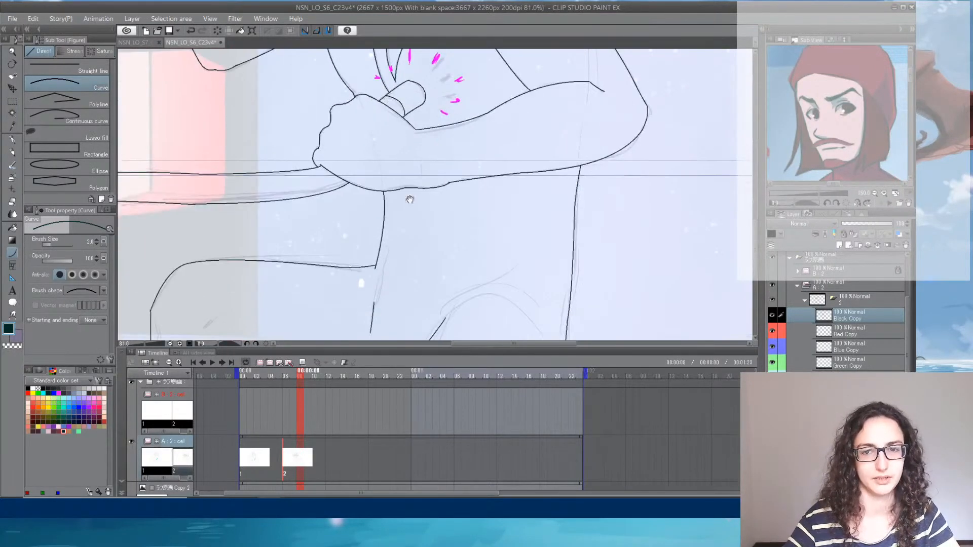
{"action": "left_click_drag", "start_coordinate": [422, 257], "coordinate": [439, 317]}
{"action": "mouse_move", "coordinate": [387, 160]}
{"action": "left_mouse_down"}
{"action": "mouse_move", "coordinate": [426, 269]}
{"action": "mouse_move", "coordinate": [401, 263]}
{"action": "mouse_move", "coordinate": [390, 192]}
{"action": "mouse_move", "coordinate": [388, 238]}
{"action": "left_mouse_up"}
{"action": "left_click_drag", "start_coordinate": [364, 184], "coordinate": [359, 232]}
{"action": "left_click_drag", "start_coordinate": [385, 139], "coordinate": [378, 271]}
- On the Red Copy layer, bridge the gap in the chest line and join the neck line to the jaw with red curves
{"action": "left_click", "coordinate": [867, 332]}
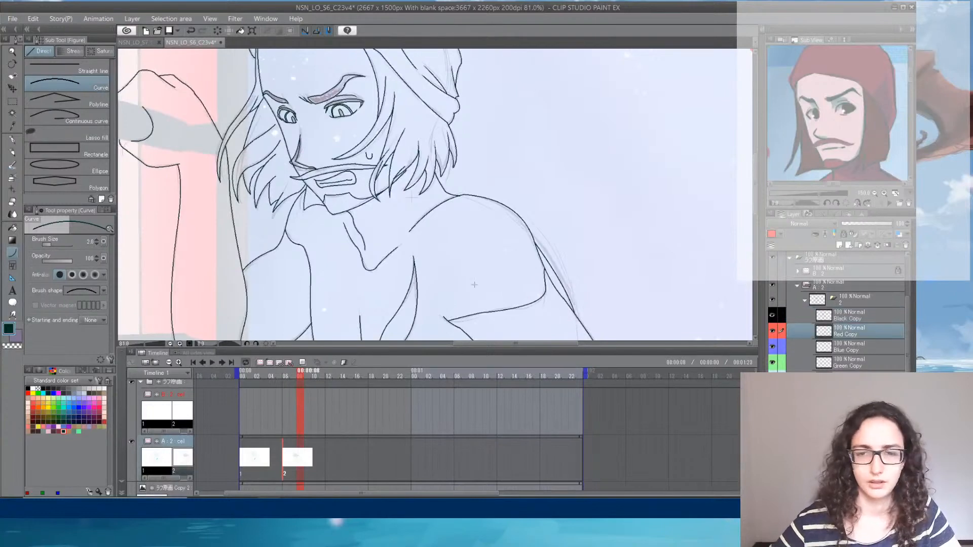
{"action": "left_click", "coordinate": [29, 389]}
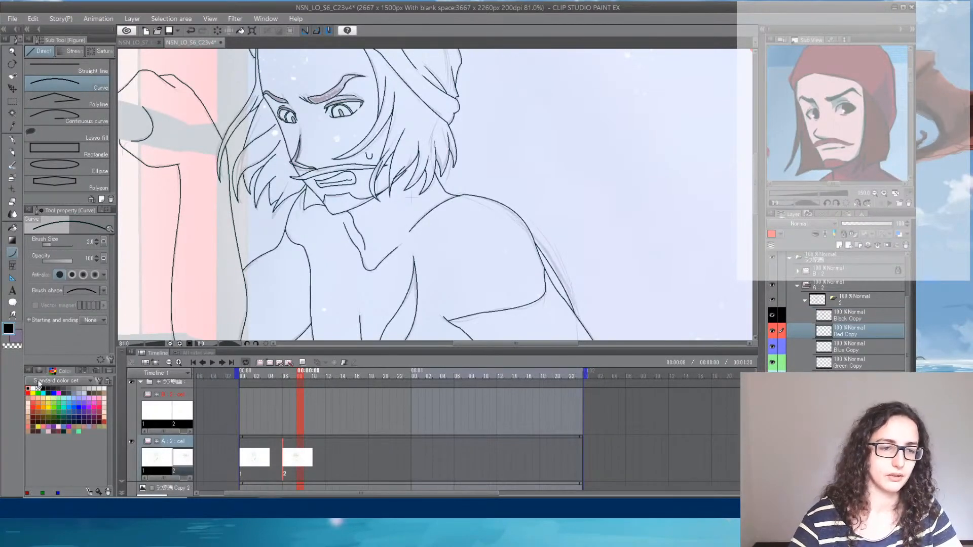
{"action": "left_click", "coordinate": [29, 393]}
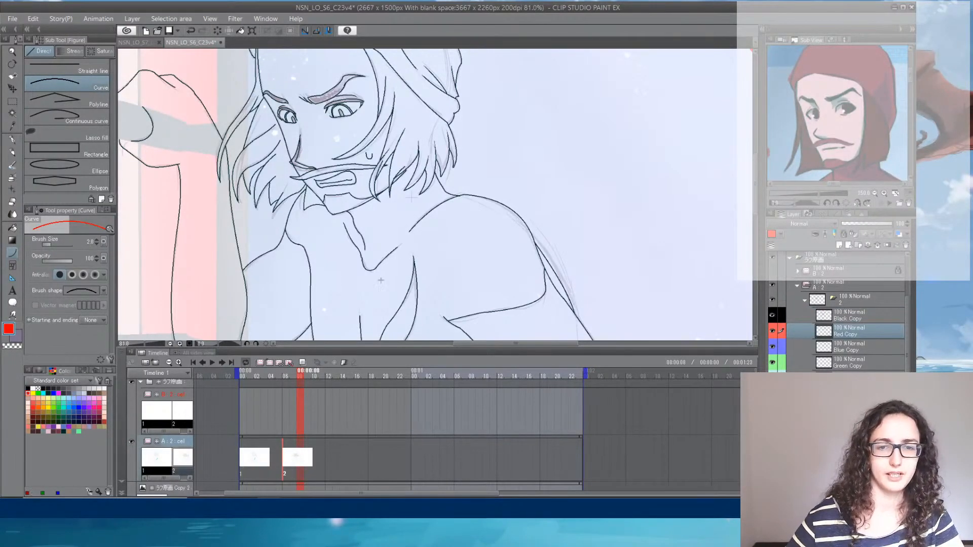
{"action": "scroll", "coordinate": [380, 281], "scroll_direction": "up", "scroll_amount": 5}
{"action": "scroll", "coordinate": [209, 199], "scroll_direction": "down", "scroll_amount": 2}
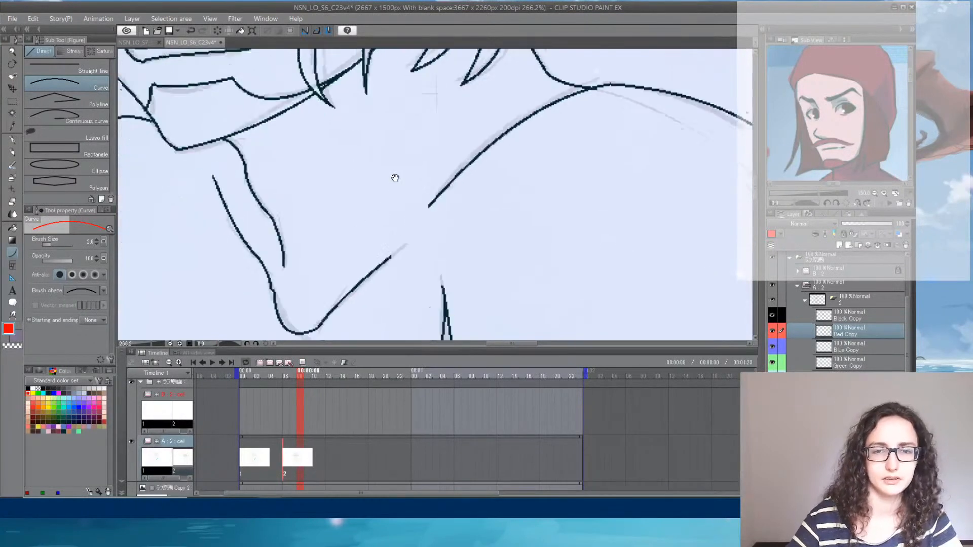
{"action": "mouse_move", "coordinate": [427, 203]}
{"action": "left_mouse_down"}
{"action": "mouse_move", "coordinate": [386, 256]}
{"action": "mouse_move", "coordinate": [374, 241]}
{"action": "mouse_move", "coordinate": [429, 288]}
{"action": "left_mouse_up"}
{"action": "left_click", "coordinate": [410, 227]}
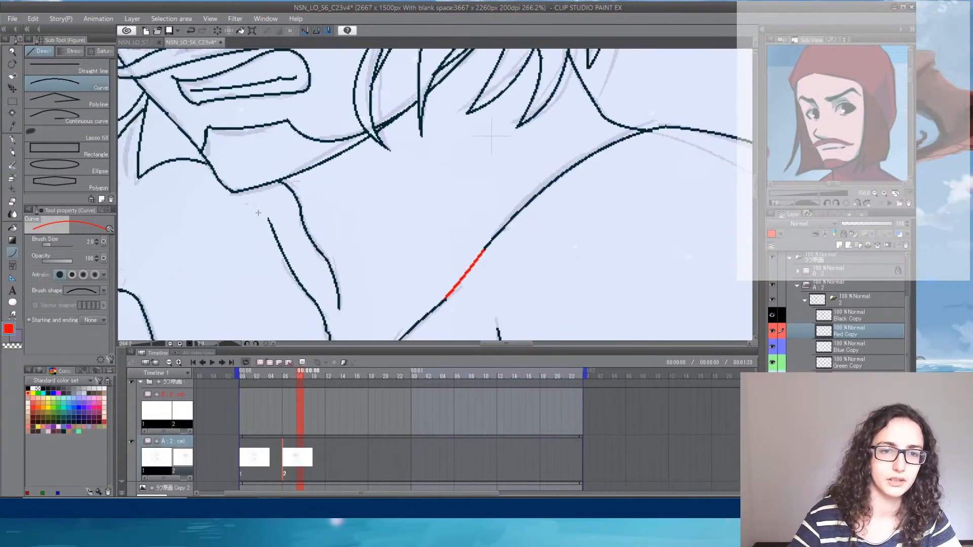
{"action": "left_click_drag", "start_coordinate": [270, 221], "coordinate": [263, 187]}
{"action": "left_click", "coordinate": [258, 192]}
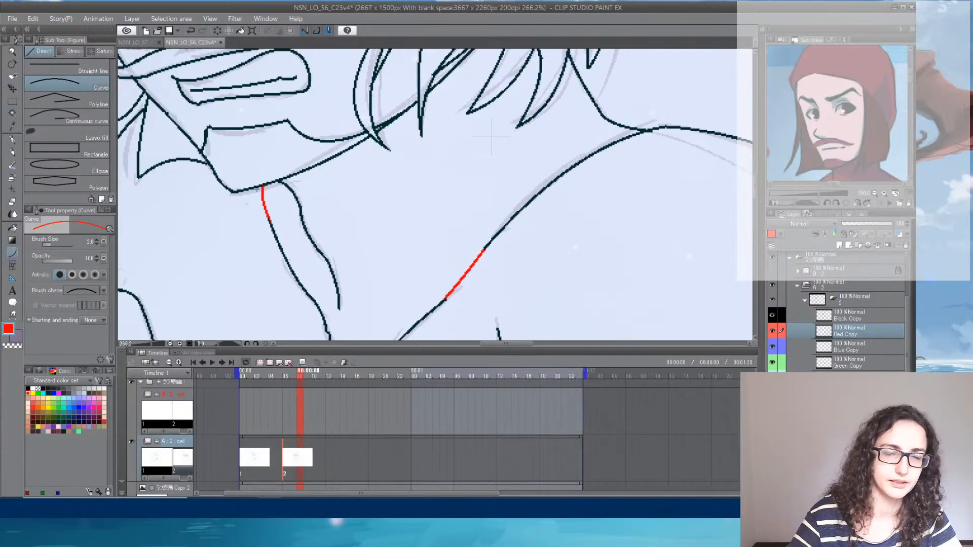
- Close the outer and inner corners of the near eye with short red curves
{"action": "left_click_drag", "start_coordinate": [288, 119], "coordinate": [340, 336]}
{"action": "left_click_drag", "start_coordinate": [286, 163], "coordinate": [307, 255]}
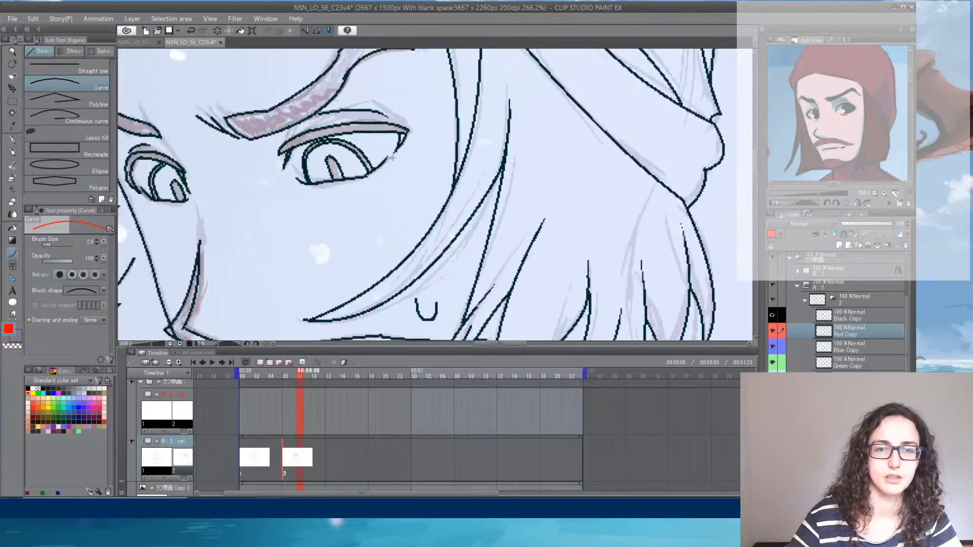
{"action": "left_click_drag", "start_coordinate": [386, 158], "coordinate": [398, 142]}
{"action": "left_click", "coordinate": [395, 151]}
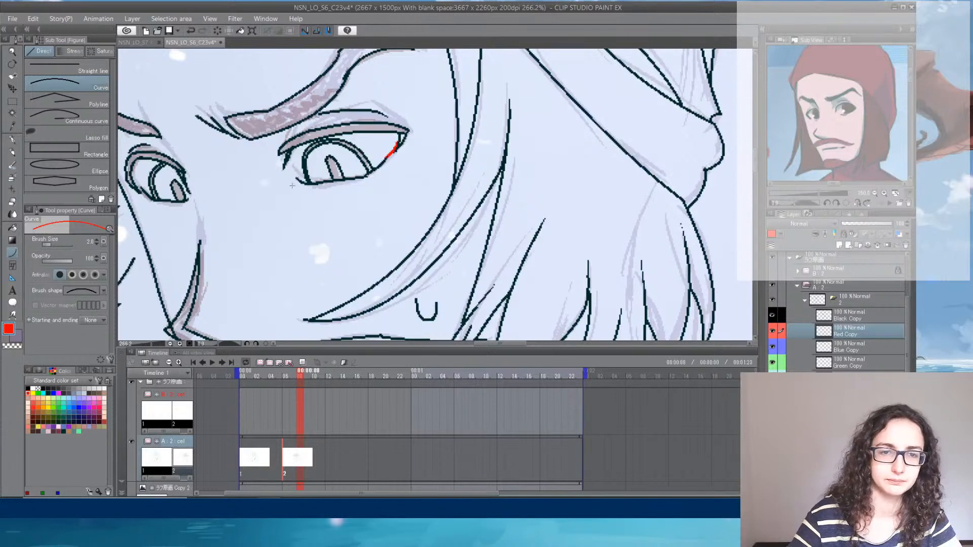
{"action": "left_click_drag", "start_coordinate": [297, 180], "coordinate": [291, 155]}
{"action": "left_click", "coordinate": [287, 168]}
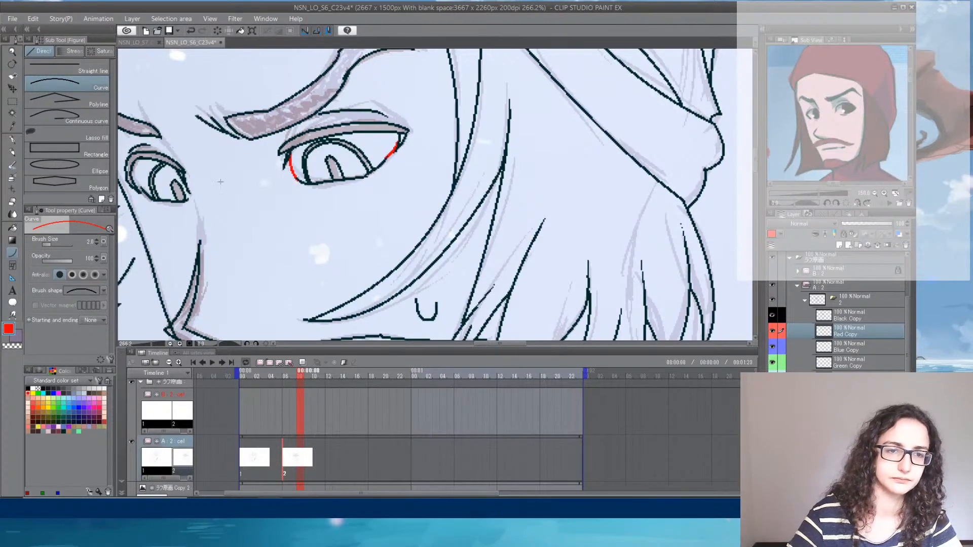
- Close the gaps at both corners of the far eye with short red strokes
{"action": "left_click", "coordinate": [189, 195]}
{"action": "mouse_move", "coordinate": [186, 199]}
{"action": "left_mouse_down"}
{"action": "mouse_move", "coordinate": [191, 191]}
{"action": "mouse_move", "coordinate": [134, 179]}
{"action": "left_mouse_up"}
{"action": "left_click", "coordinate": [136, 187]}
{"action": "key", "text": "ctrl+z"}
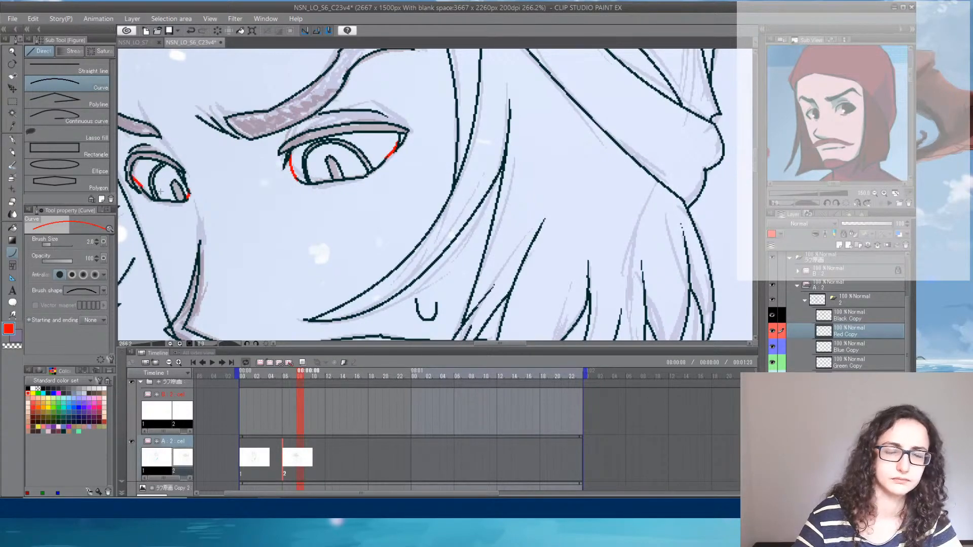
- Close the gripping hand's outline with red lines along the upper and lower edges of the window bar
{"action": "mouse_move", "coordinate": [258, 148]}
{"action": "left_mouse_down"}
{"action": "mouse_move", "coordinate": [257, 282]}
{"action": "mouse_move", "coordinate": [273, 287]}
{"action": "mouse_move", "coordinate": [332, 246]}
{"action": "mouse_move", "coordinate": [325, 61]}
{"action": "left_mouse_up"}
{"action": "left_click_drag", "start_coordinate": [406, 193], "coordinate": [345, 140]}
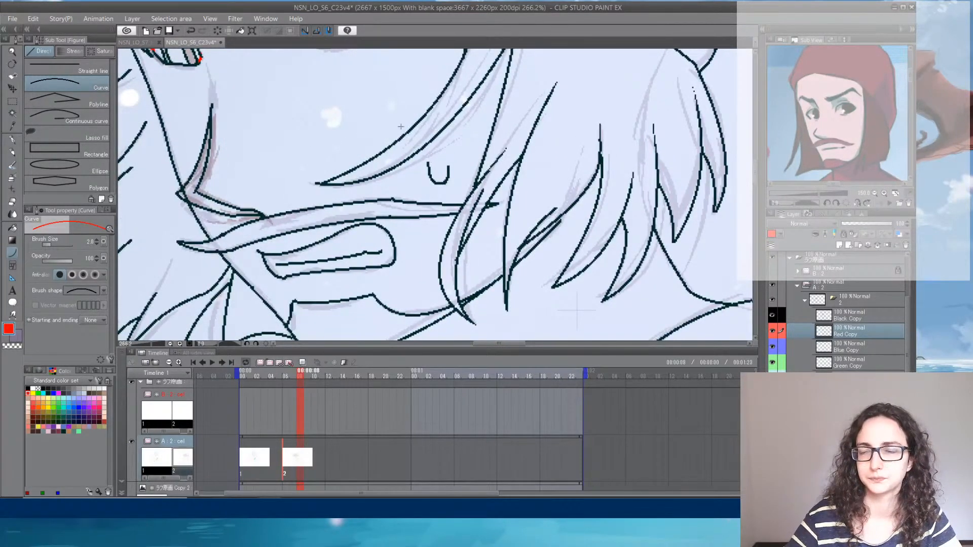
{"action": "left_click_drag", "start_coordinate": [425, 299], "coordinate": [478, 84]}
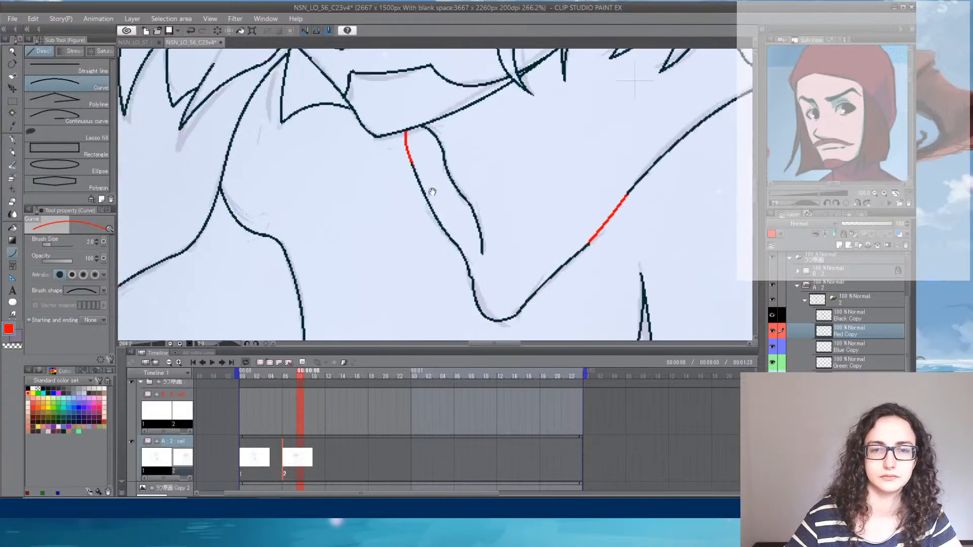
{"action": "left_click_drag", "start_coordinate": [270, 200], "coordinate": [537, 286]}
{"action": "left_click_drag", "start_coordinate": [176, 182], "coordinate": [447, 272]}
{"action": "left_click_drag", "start_coordinate": [291, 98], "coordinate": [370, 239]}
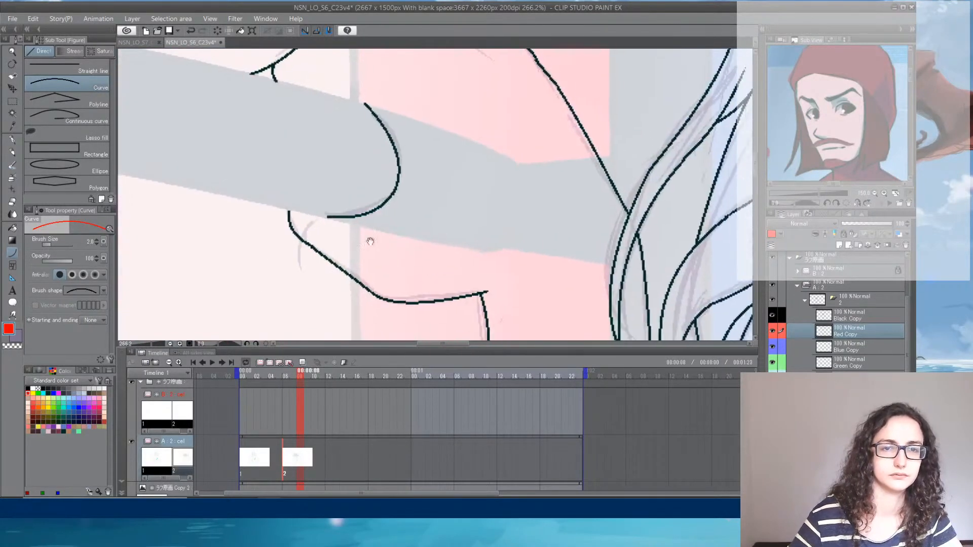
{"action": "left_click_drag", "start_coordinate": [287, 210], "coordinate": [329, 216]}
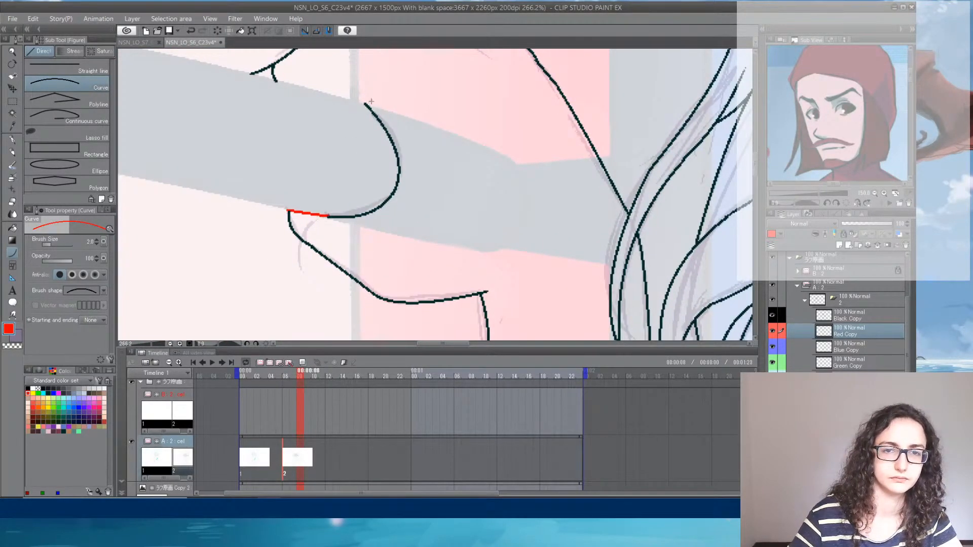
{"action": "left_click_drag", "start_coordinate": [364, 104], "coordinate": [250, 74]}
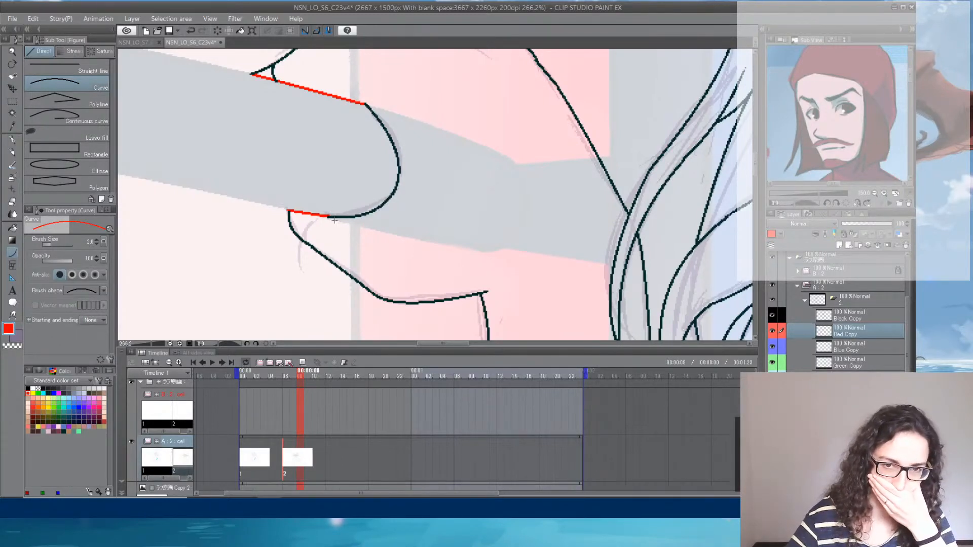
- Close the open end of the far leg's outline along the windowsill with a shallow red curve
{"action": "scroll", "coordinate": [474, 113], "scroll_direction": "down", "scroll_amount": 7}
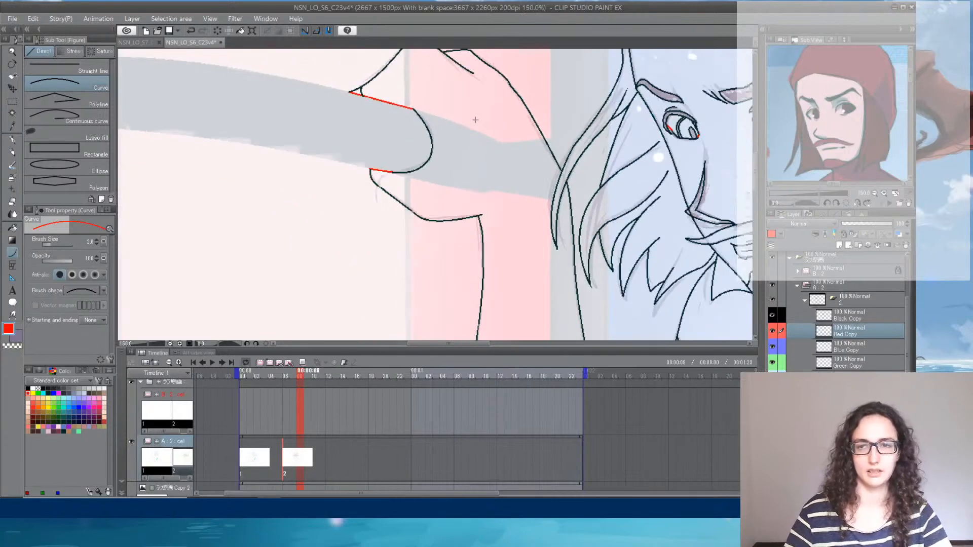
{"action": "scroll", "coordinate": [609, 191], "scroll_direction": "up", "scroll_amount": 7}
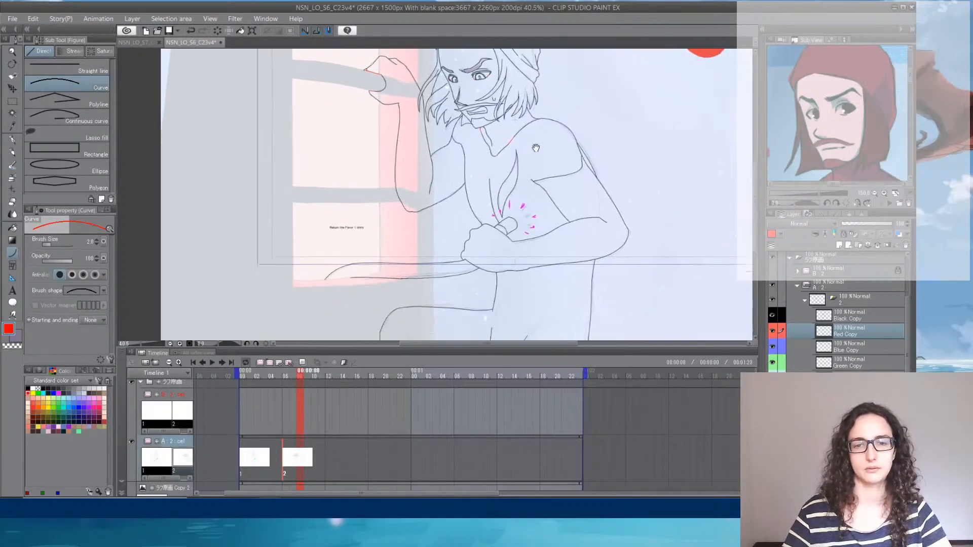
{"action": "scroll", "coordinate": [335, 275], "scroll_direction": "up", "scroll_amount": 2}
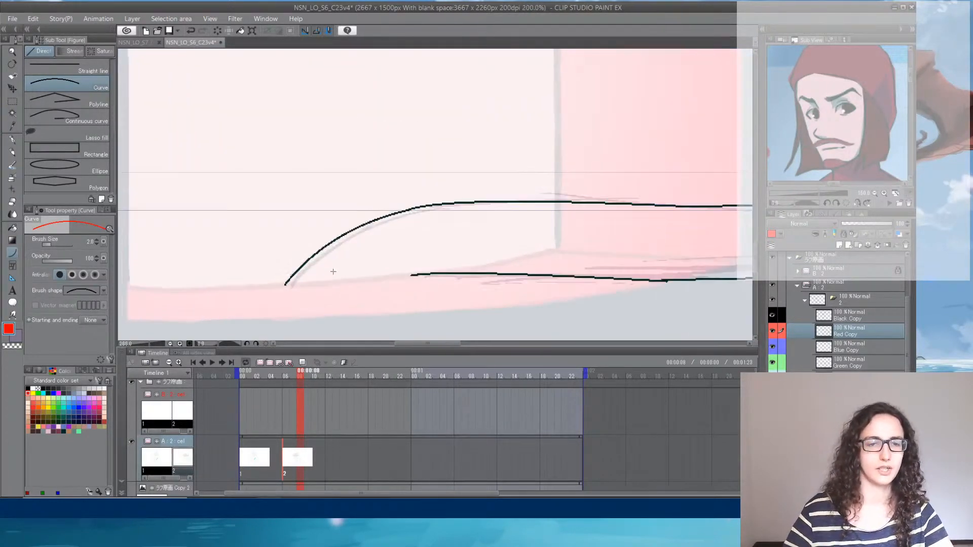
{"action": "left_click_drag", "start_coordinate": [285, 282], "coordinate": [412, 275]}
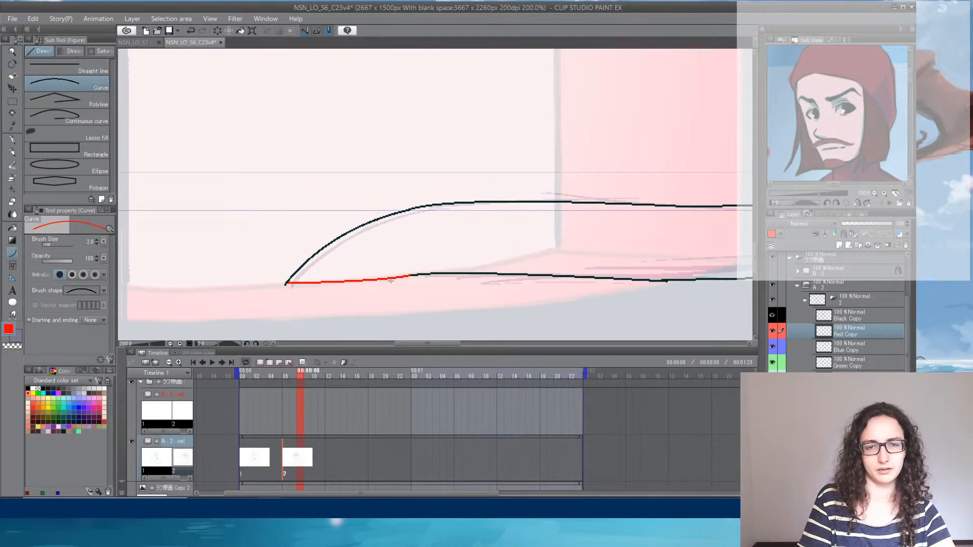
{"action": "left_click", "coordinate": [388, 280]}
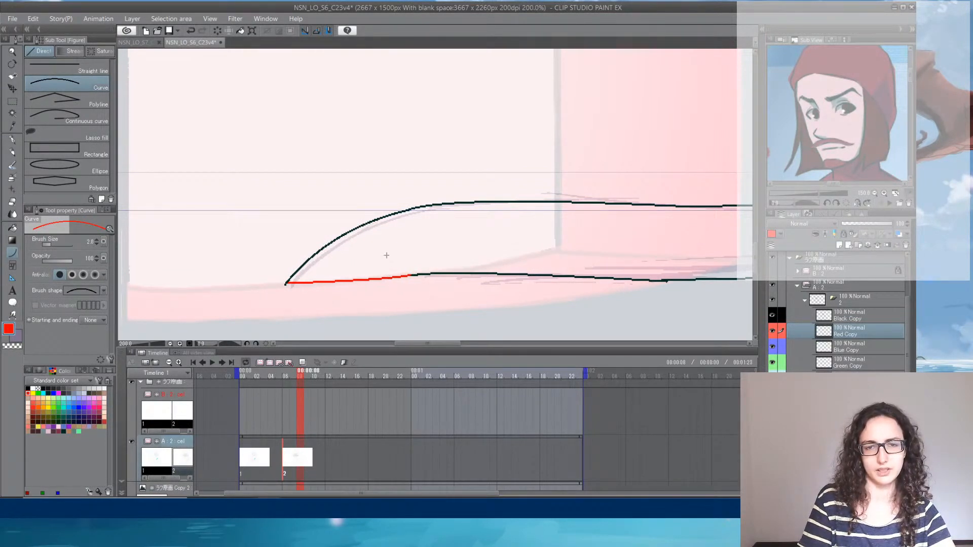
- Review the far leg and the whole figure against the window background for remaining open outlines
{"action": "left_click_drag", "start_coordinate": [606, 169], "coordinate": [326, 178]}
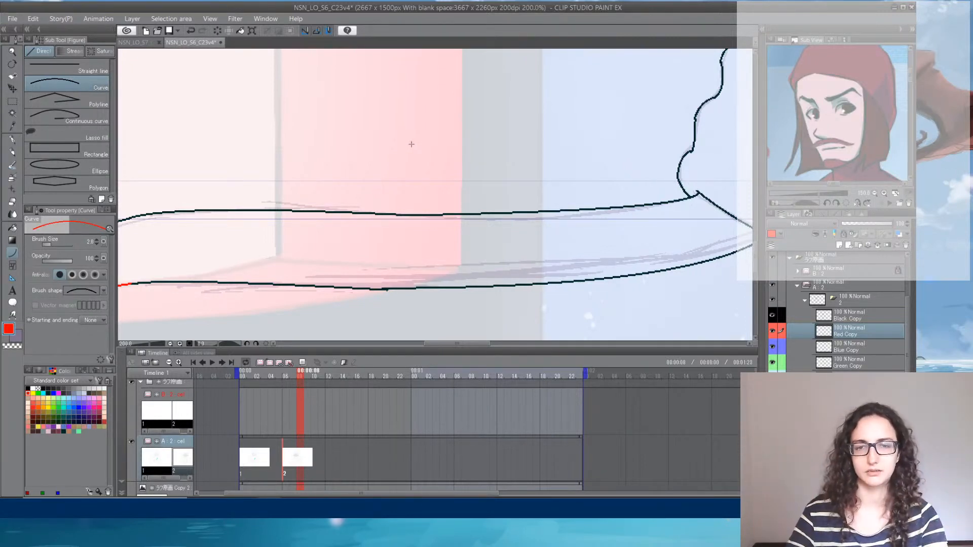
{"action": "scroll", "coordinate": [411, 144], "scroll_direction": "down", "scroll_amount": 4}
{"action": "scroll", "coordinate": [411, 144], "scroll_direction": "down", "scroll_amount": 2}
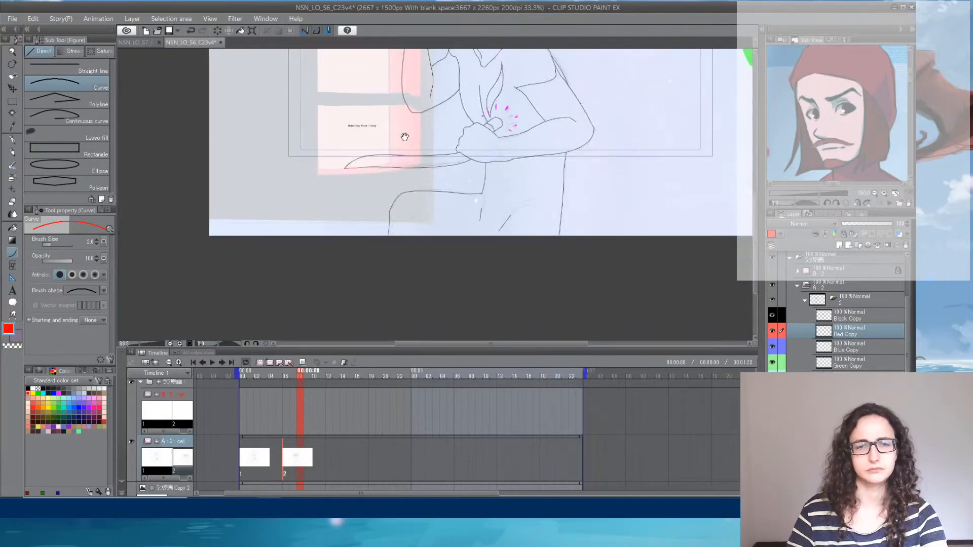
{"action": "scroll", "coordinate": [369, 191], "scroll_direction": "down", "scroll_amount": 1}
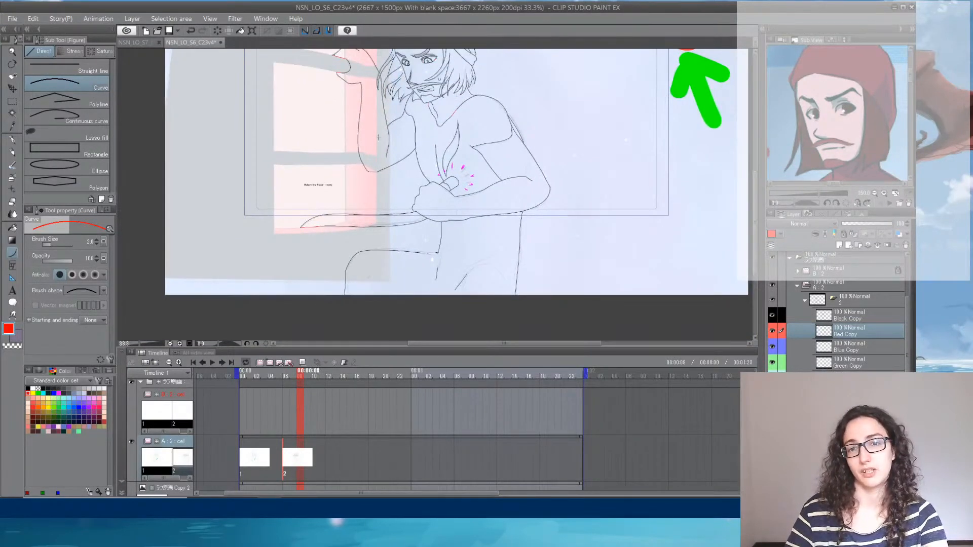
{"action": "left_click_drag", "start_coordinate": [407, 110], "coordinate": [409, 176]}
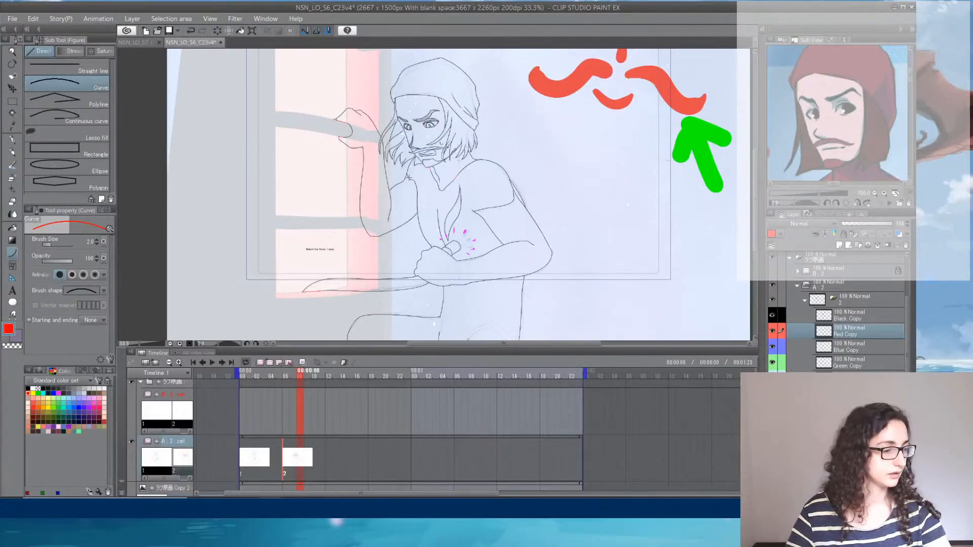
{"action": "scroll", "coordinate": [408, 177], "scroll_direction": "up", "scroll_amount": 1}
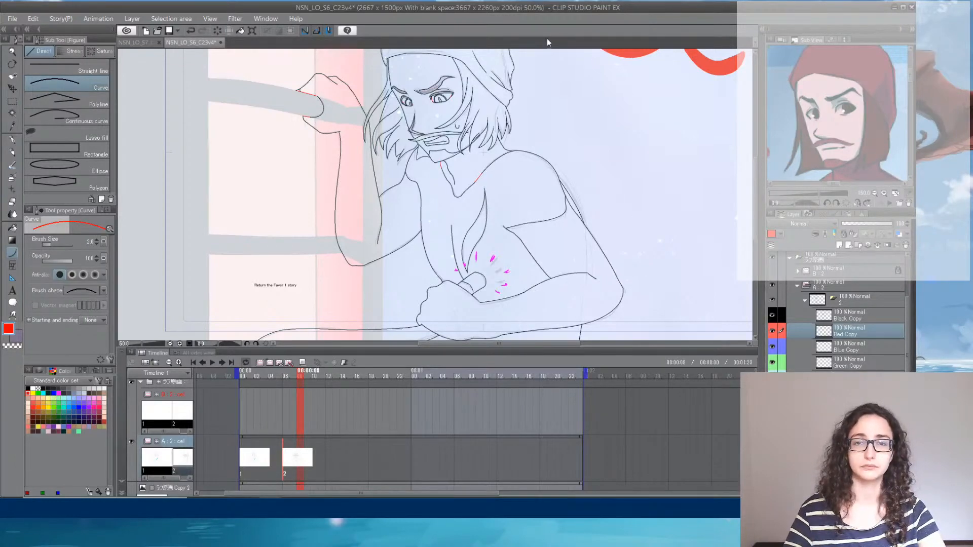
{"action": "scroll", "coordinate": [539, 94], "scroll_direction": "down", "scroll_amount": 2}
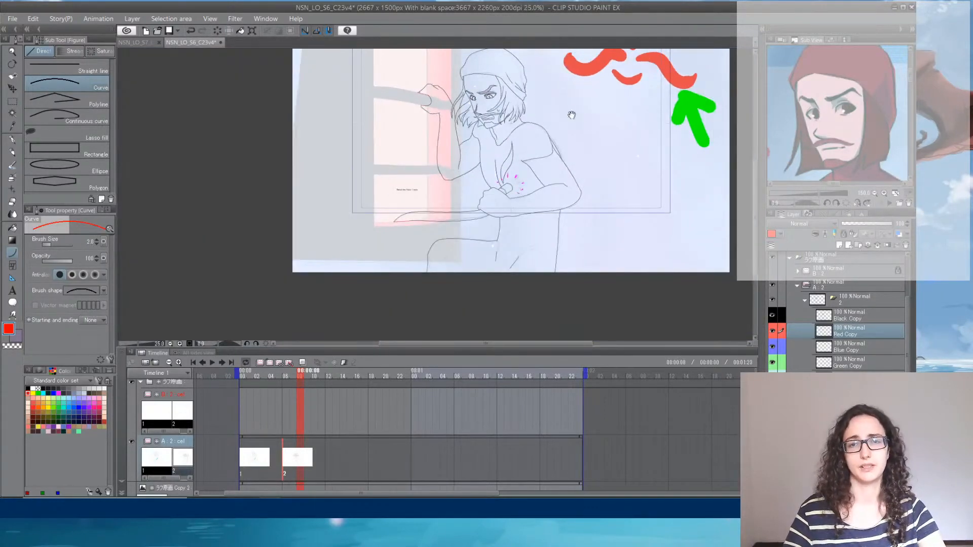
- Make Green Copy the active layer of drawing 2 and set the drawing colour to blue
{"action": "left_click_drag", "start_coordinate": [572, 116], "coordinate": [512, 149]}
{"action": "left_click", "coordinate": [849, 361]}
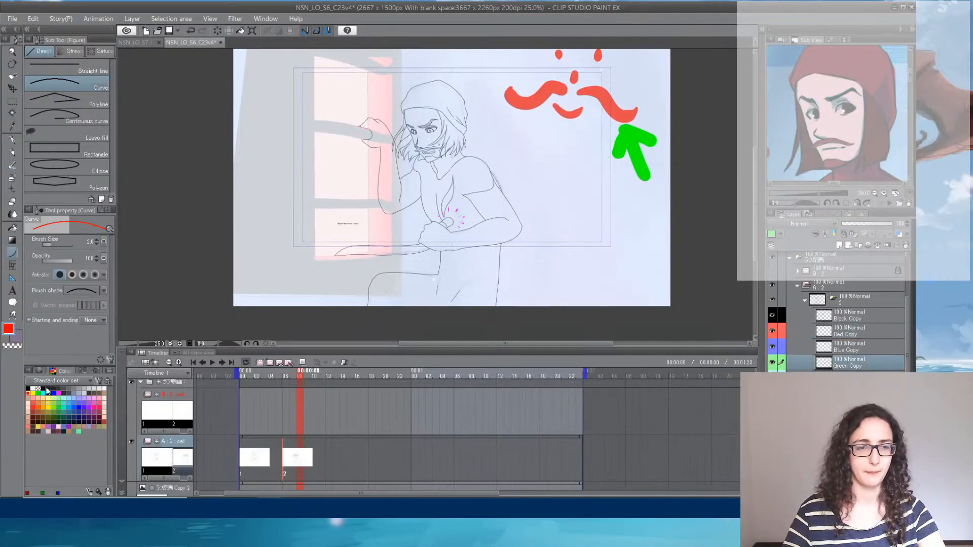
{"action": "left_click", "coordinate": [79, 407]}
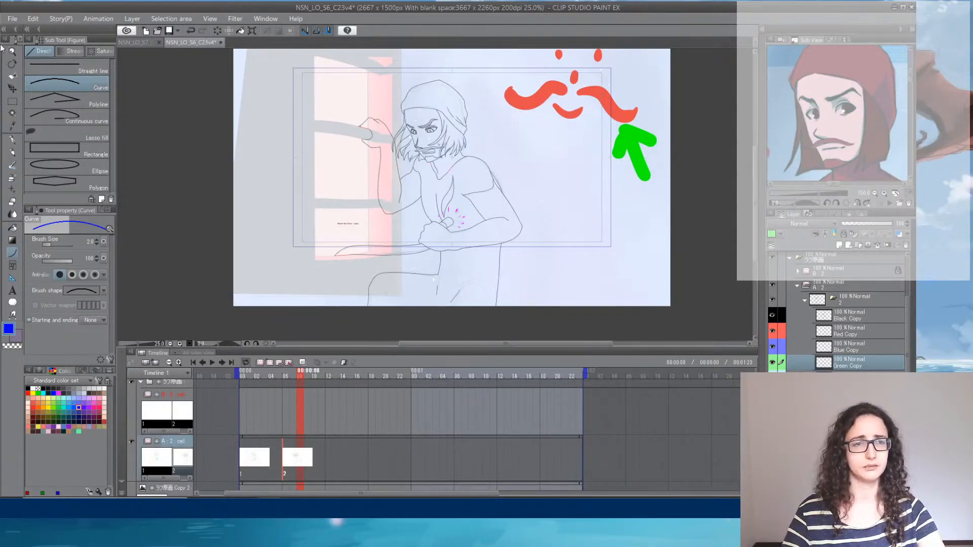
- Open the coloured image NSN_LO_S6_C23v2.jpg in a narrow pane beside the drawing, and make Blue Copy the active layer of drawing 2
{"action": "left_click", "coordinate": [12, 19]}
{"action": "left_click", "coordinate": [57, 99]}
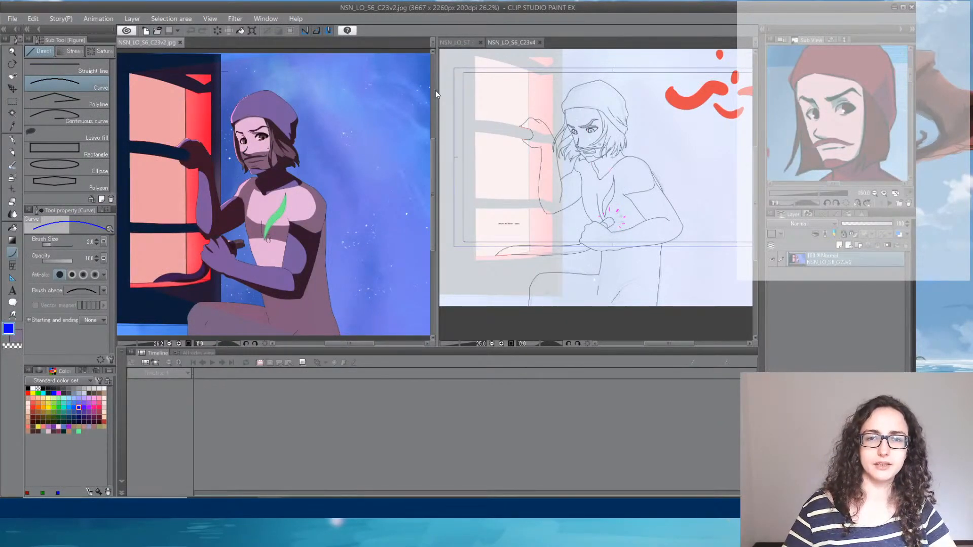
{"action": "left_click_drag", "start_coordinate": [437, 90], "coordinate": [296, 90]}
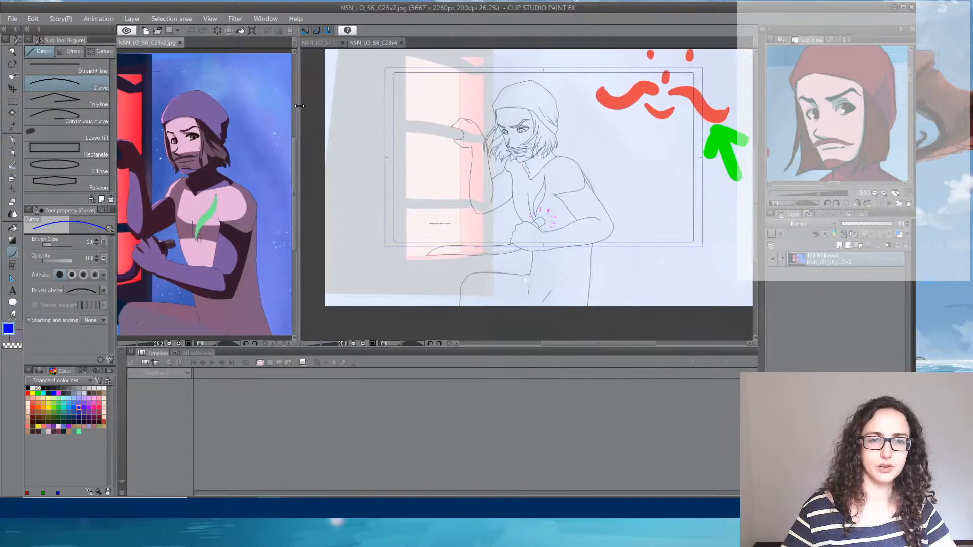
{"action": "left_click", "coordinate": [374, 42]}
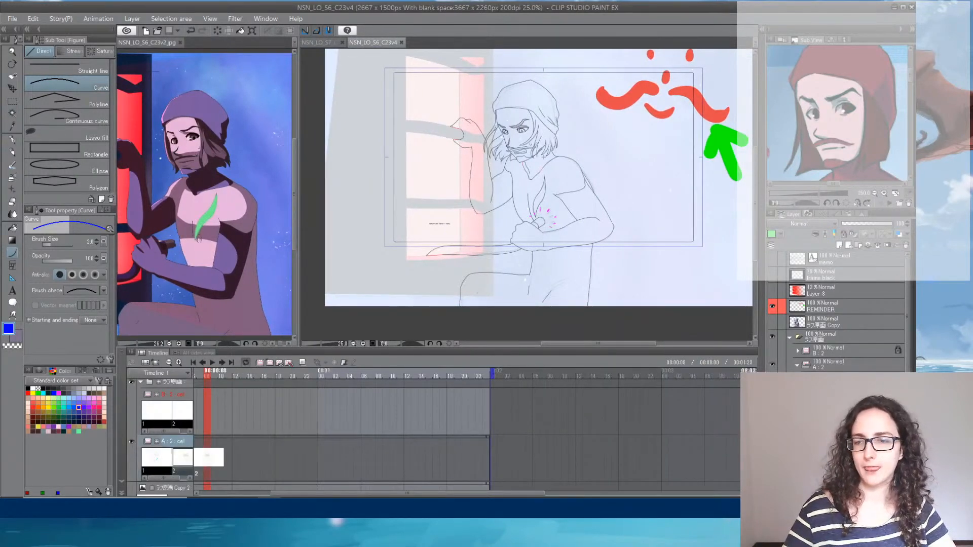
{"action": "scroll", "coordinate": [836, 312], "scroll_direction": "down", "scroll_amount": 3}
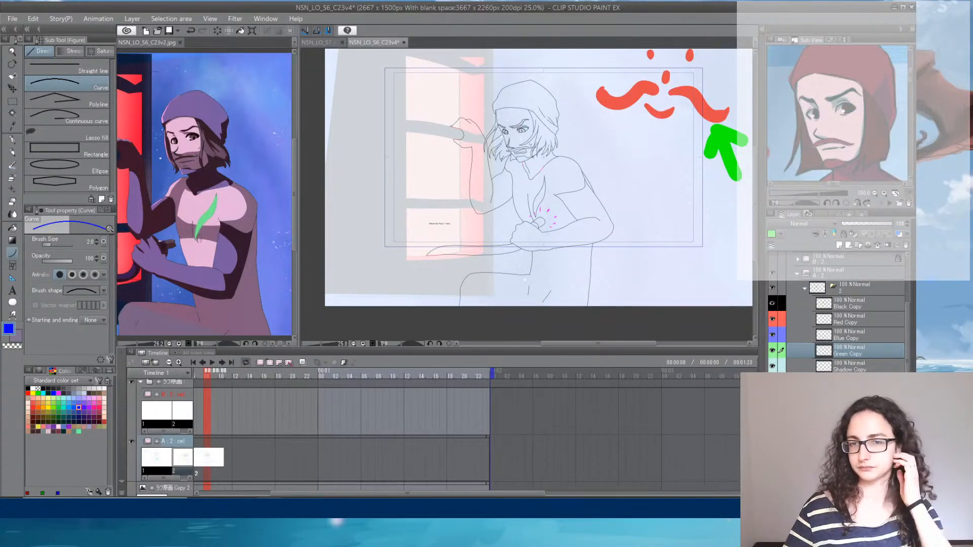
{"action": "left_click", "coordinate": [856, 339]}
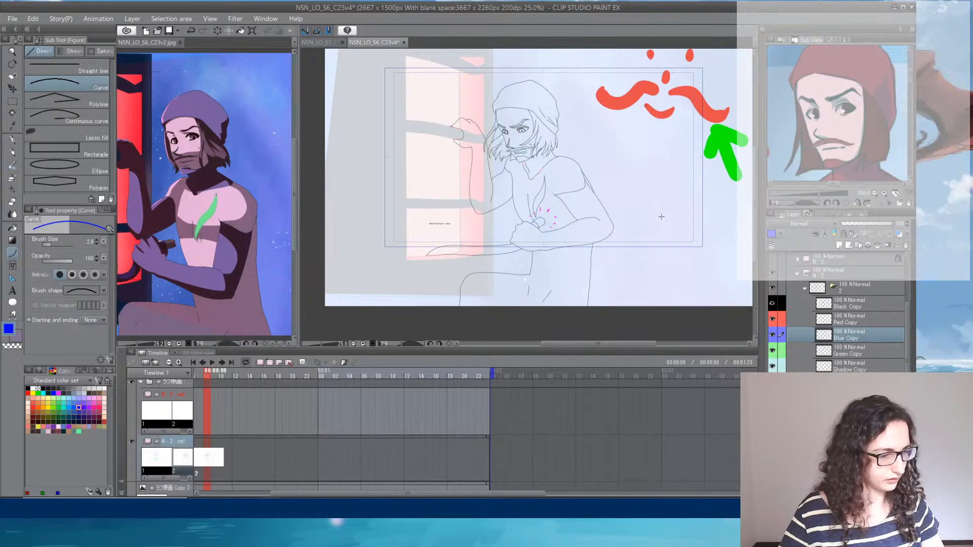
- Switch to YouTube Studio to check the livestream's status and chat, and return to the drawing
{"action": "left_click", "coordinate": [359, 516]}
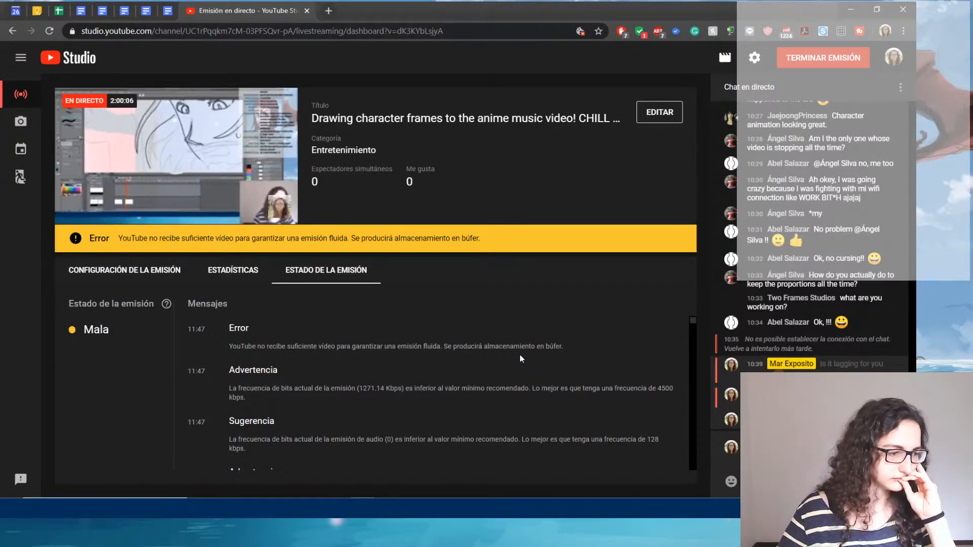
{"action": "left_click", "coordinate": [851, 9]}
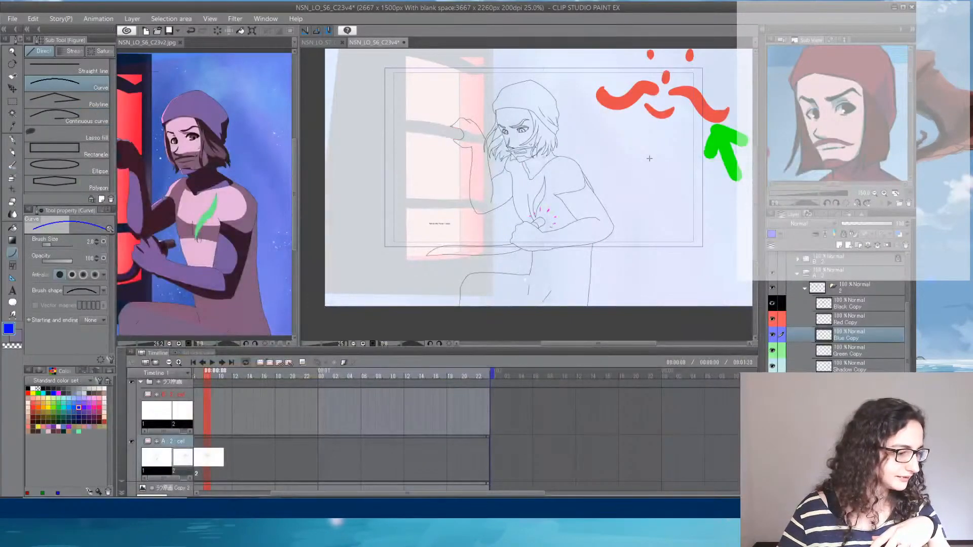
- Draw blue shadow curves on Blue Copy inside the gripping hand's upper fingers and along its lower edge beneath the bar
{"action": "left_click", "coordinate": [772, 336]}
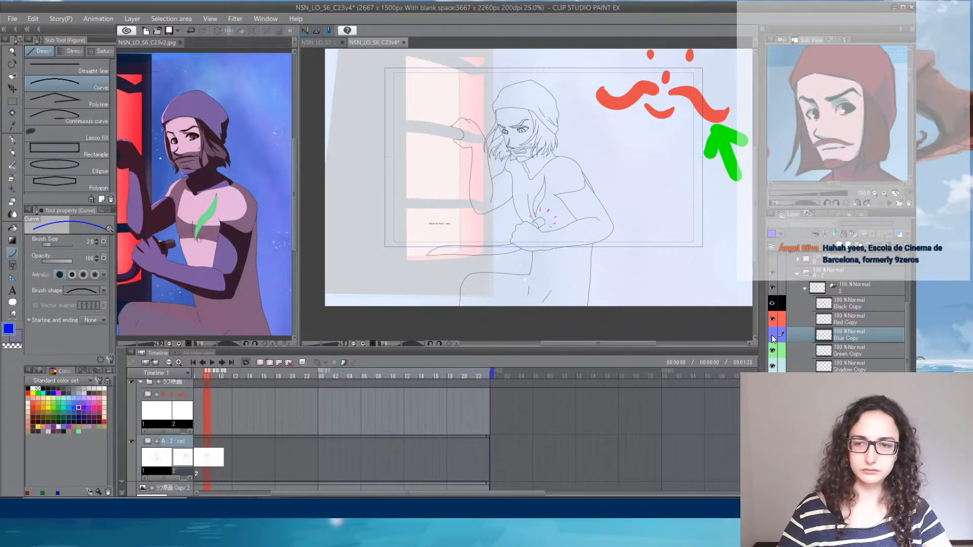
{"action": "left_click", "coordinate": [772, 336]}
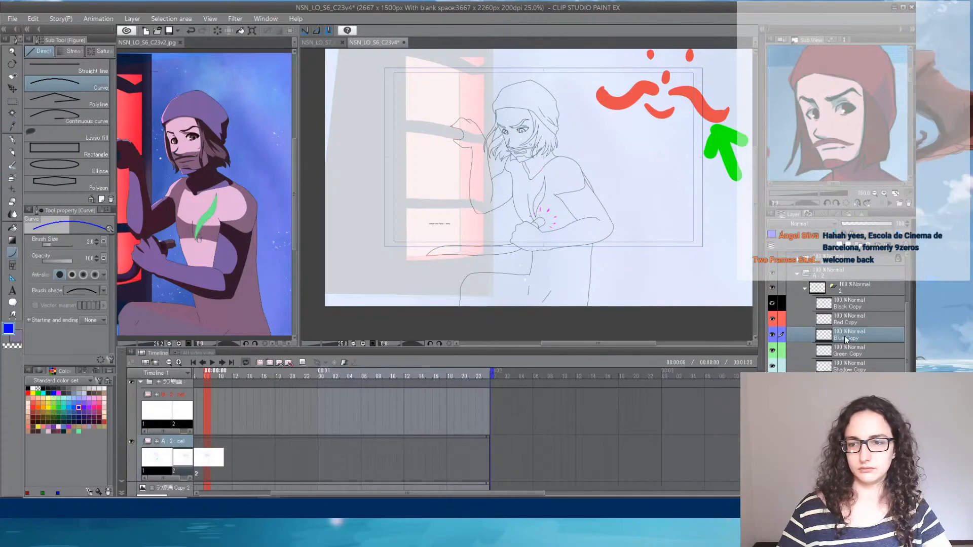
{"action": "scroll", "coordinate": [546, 139], "scroll_direction": "up", "scroll_amount": 1}
{"action": "scroll", "coordinate": [494, 134], "scroll_direction": "up", "scroll_amount": 2}
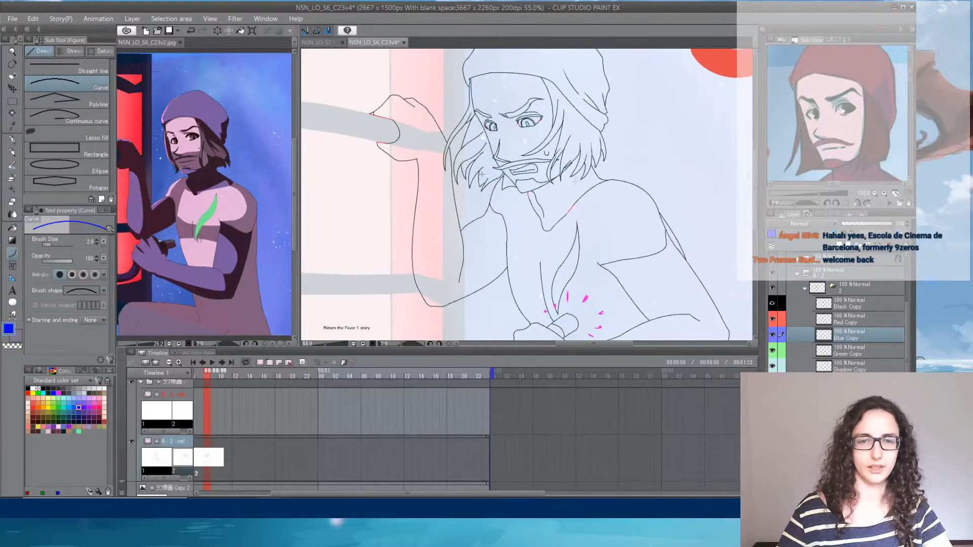
{"action": "scroll", "coordinate": [386, 109], "scroll_direction": "up", "scroll_amount": 5}
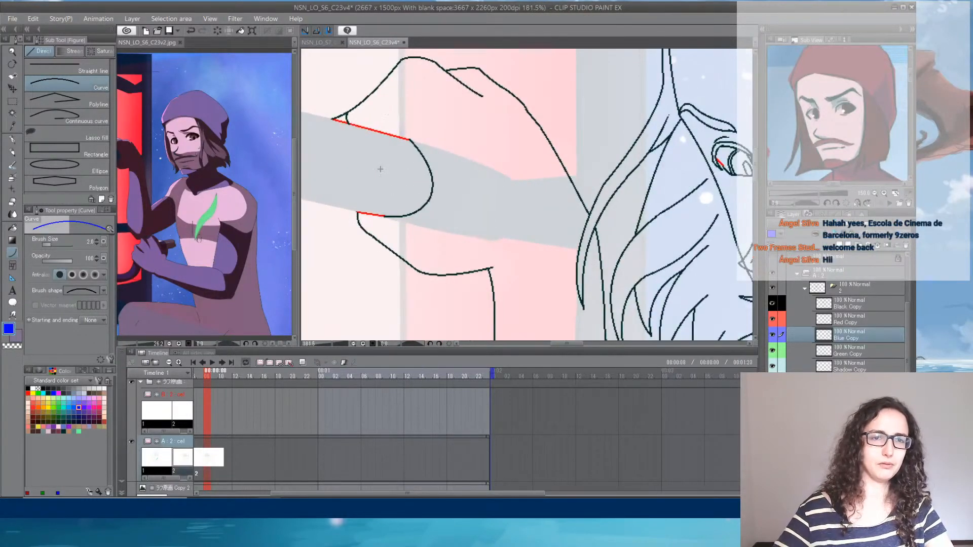
{"action": "mouse_move", "coordinate": [348, 123]}
{"action": "left_mouse_down"}
{"action": "mouse_move", "coordinate": [432, 70]}
{"action": "mouse_move", "coordinate": [471, 90]}
{"action": "mouse_move", "coordinate": [488, 76]}
{"action": "left_mouse_up"}
{"action": "left_click", "coordinate": [413, 68]}
{"action": "left_click", "coordinate": [472, 74]}
{"action": "left_click_drag", "start_coordinate": [368, 213], "coordinate": [394, 250]}
{"action": "left_click", "coordinate": [374, 231]}
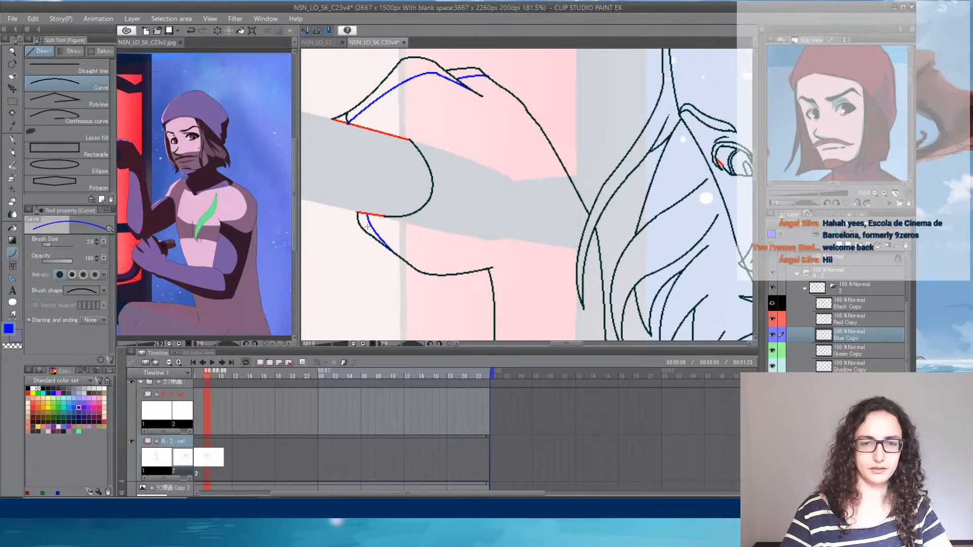
{"action": "left_click_drag", "start_coordinate": [548, 107], "coordinate": [324, 237]}
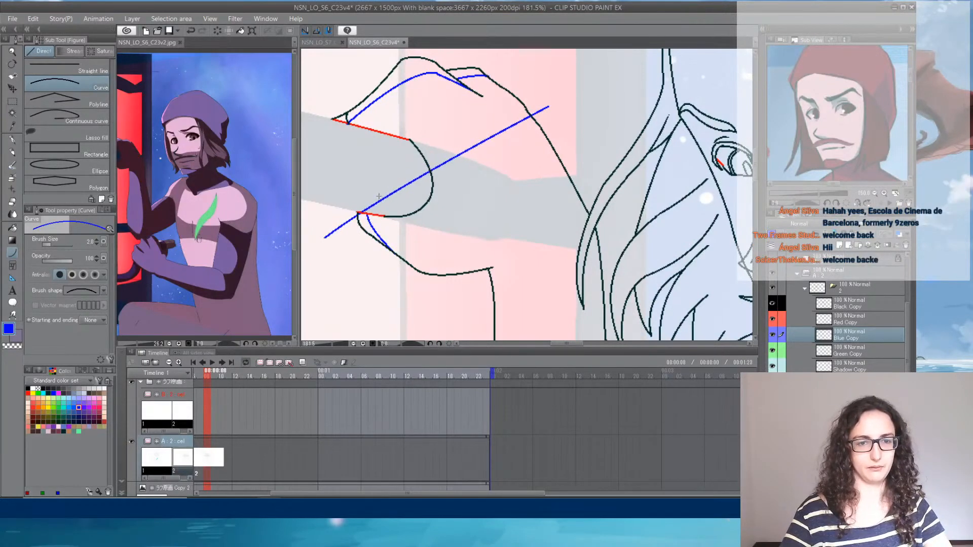
{"action": "key", "text": "Escape"}
- Switch the drawing colour to green and draw a curved light boundary just inside the cap's front edge
{"action": "mouse_move", "coordinate": [537, 126]}
{"action": "left_mouse_down"}
{"action": "mouse_move", "coordinate": [413, 184]}
{"action": "mouse_move", "coordinate": [308, 253]}
{"action": "left_mouse_up"}
{"action": "left_click_drag", "start_coordinate": [420, 155], "coordinate": [369, 225]}
{"action": "left_click_drag", "start_coordinate": [394, 190], "coordinate": [377, 224]}
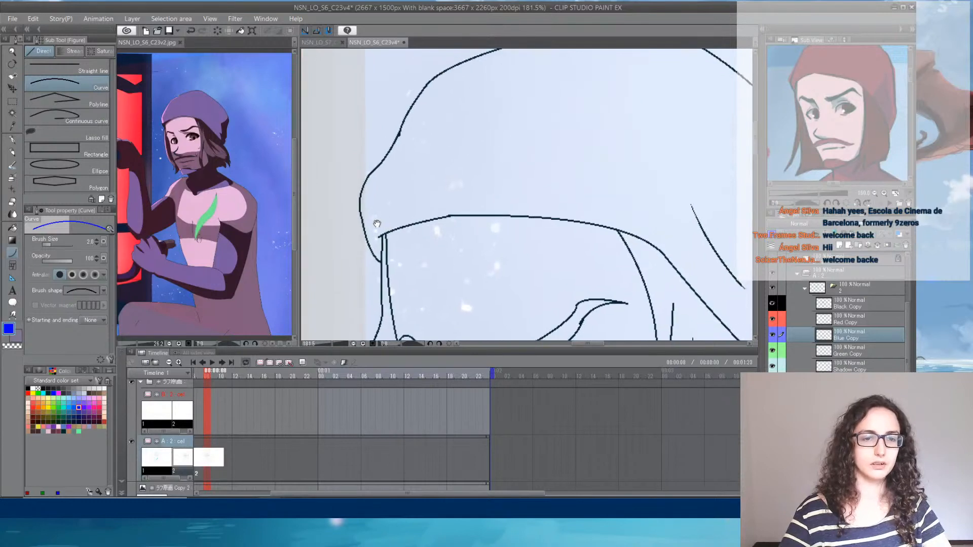
{"action": "left_click", "coordinate": [40, 393]}
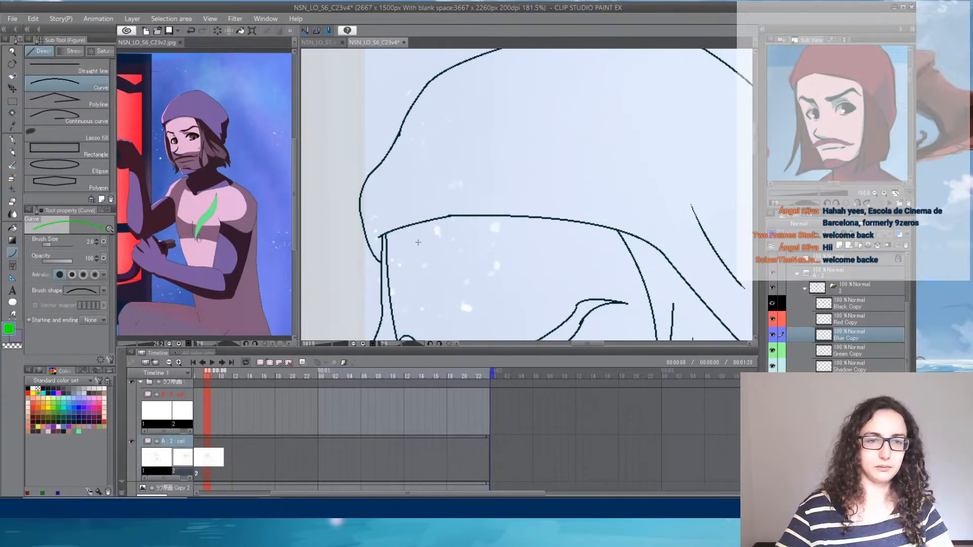
{"action": "mouse_move", "coordinate": [382, 248]}
{"action": "left_mouse_down"}
{"action": "mouse_move", "coordinate": [375, 191]}
{"action": "mouse_move", "coordinate": [344, 261]}
{"action": "mouse_move", "coordinate": [409, 155]}
{"action": "mouse_move", "coordinate": [501, 120]}
{"action": "left_mouse_up"}
{"action": "left_click", "coordinate": [361, 212]}
{"action": "left_click", "coordinate": [409, 156]}
{"action": "left_click", "coordinate": [452, 133]}
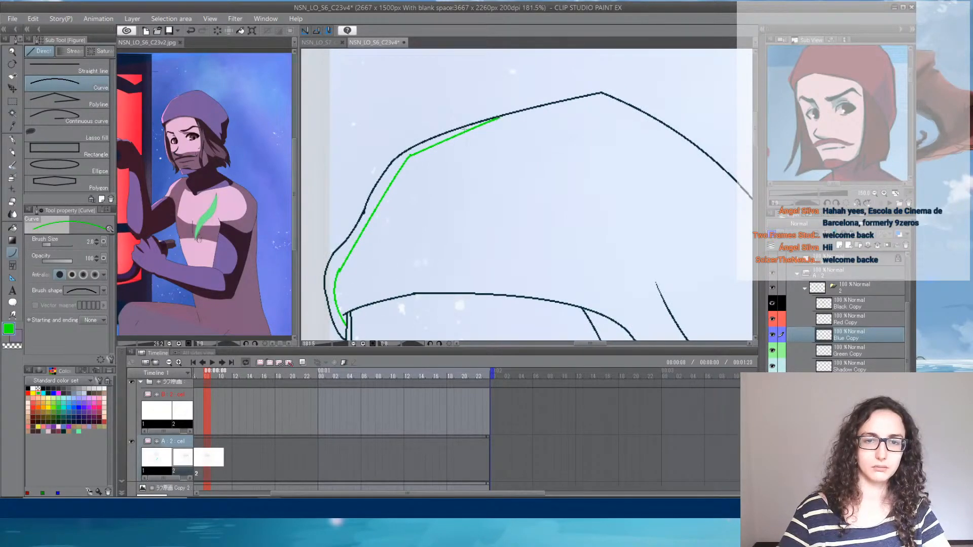
- Draw a green curve down the outer hair lock on the window side of the face
{"action": "mouse_move", "coordinate": [386, 296]}
{"action": "left_mouse_down"}
{"action": "mouse_move", "coordinate": [485, 140]}
{"action": "mouse_move", "coordinate": [492, 95]}
{"action": "left_mouse_up"}
{"action": "mouse_move", "coordinate": [455, 220]}
{"action": "left_mouse_down"}
{"action": "mouse_move", "coordinate": [521, 94]}
{"action": "mouse_move", "coordinate": [434, 257]}
{"action": "left_mouse_up"}
{"action": "left_click", "coordinate": [492, 149]}
{"action": "left_click", "coordinate": [448, 202]}
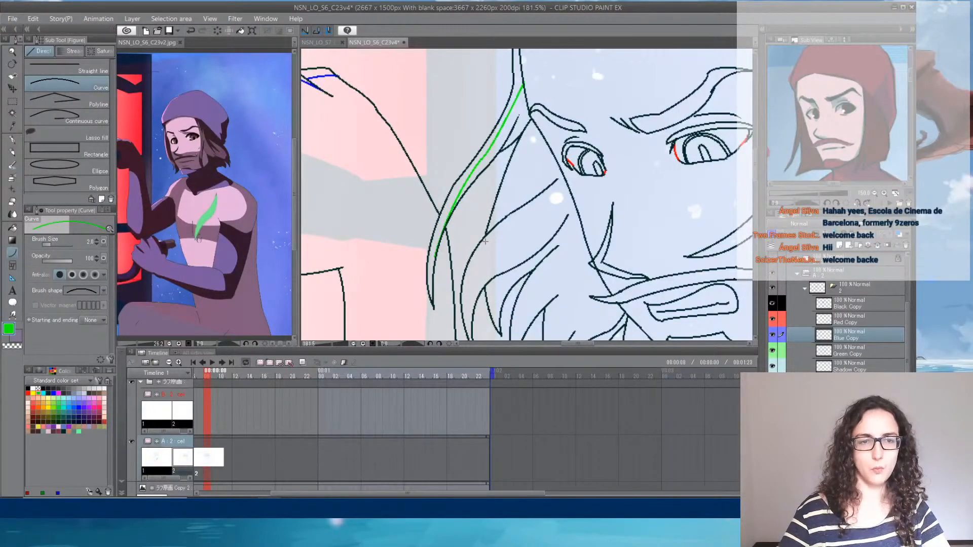
- Draw green curves from the raised arm along the far shoulder and up the neck to the chin
{"action": "scroll", "coordinate": [406, 259], "scroll_direction": "down", "scroll_amount": 5}
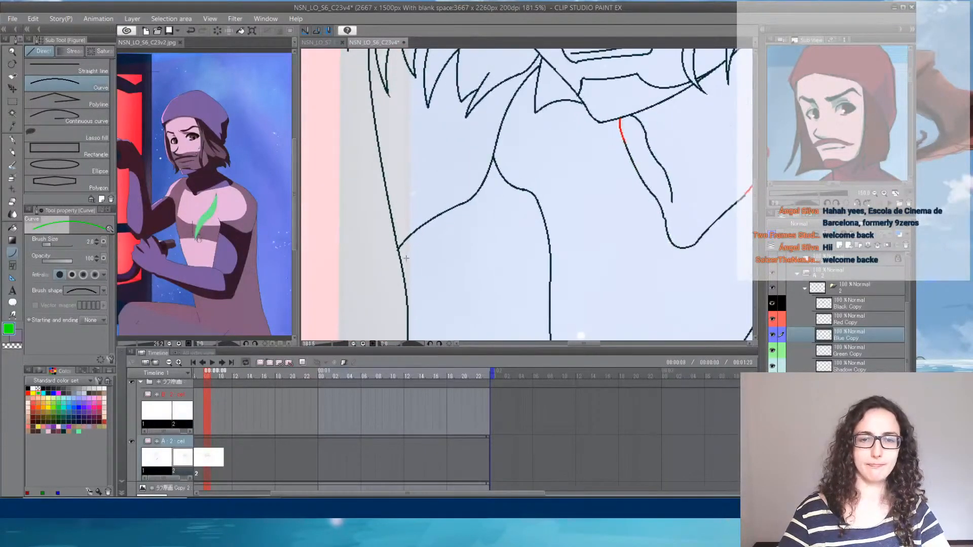
{"action": "left_click_drag", "start_coordinate": [404, 268], "coordinate": [539, 78]}
{"action": "left_click", "coordinate": [419, 229]}
{"action": "left_click", "coordinate": [497, 190]}
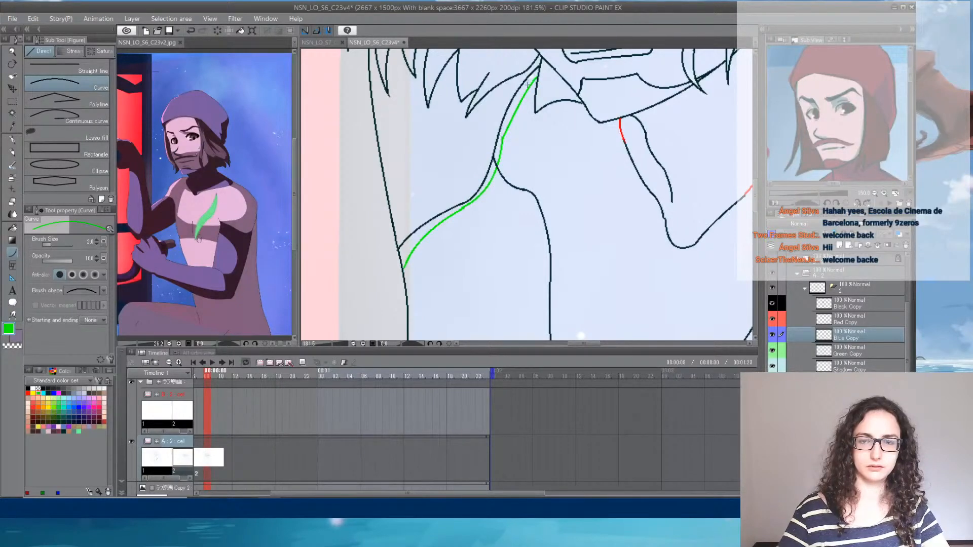
{"action": "left_click", "coordinate": [528, 83]}
- Switch the drawing colour back to blue and draw shadow curves between the far eye and brow and down the eye's inner side
{"action": "left_click_drag", "start_coordinate": [558, 141], "coordinate": [474, 397]}
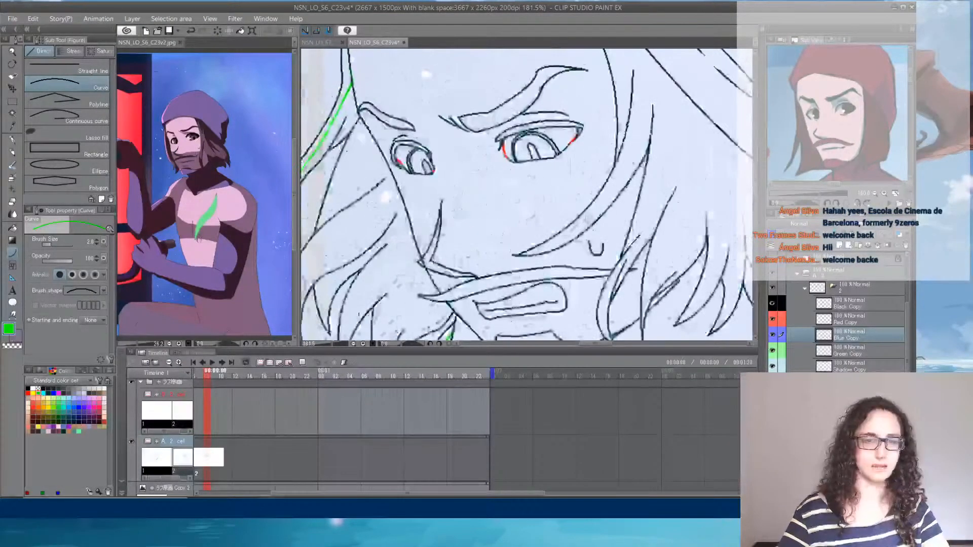
{"action": "left_click", "coordinate": [53, 393]}
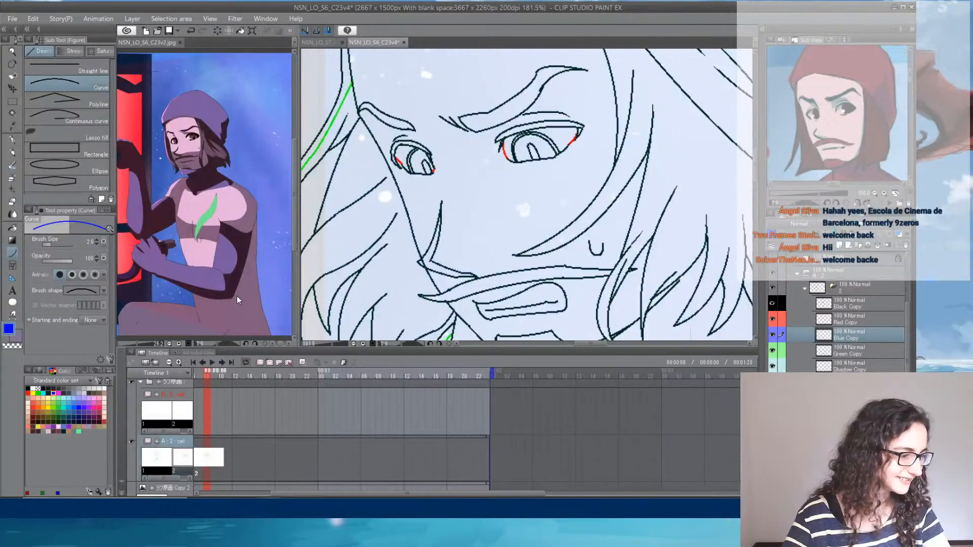
{"action": "mouse_move", "coordinate": [402, 135]}
{"action": "left_mouse_down"}
{"action": "mouse_move", "coordinate": [437, 194]}
{"action": "mouse_move", "coordinate": [423, 186]}
{"action": "left_mouse_up"}
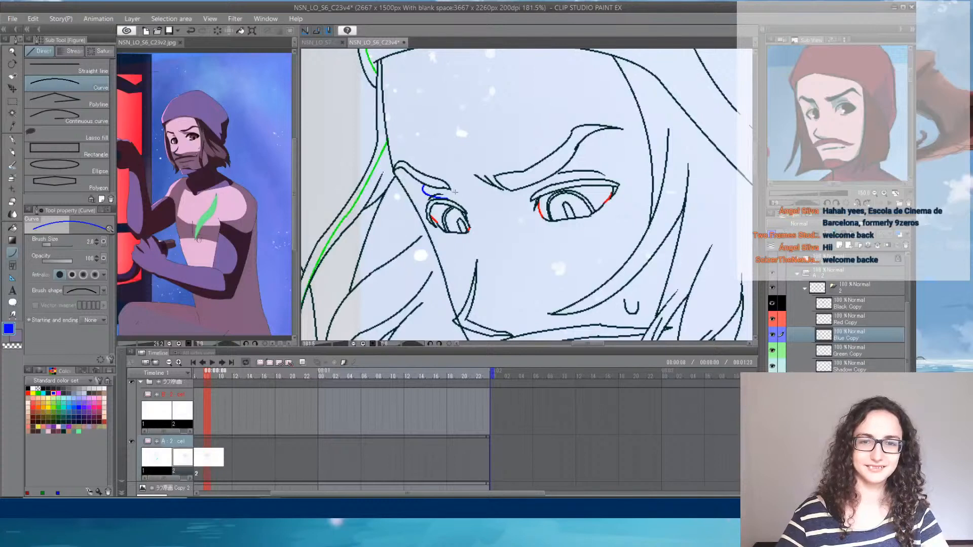
{"action": "left_click_drag", "start_coordinate": [455, 192], "coordinate": [477, 247]}
{"action": "left_click", "coordinate": [474, 214]}
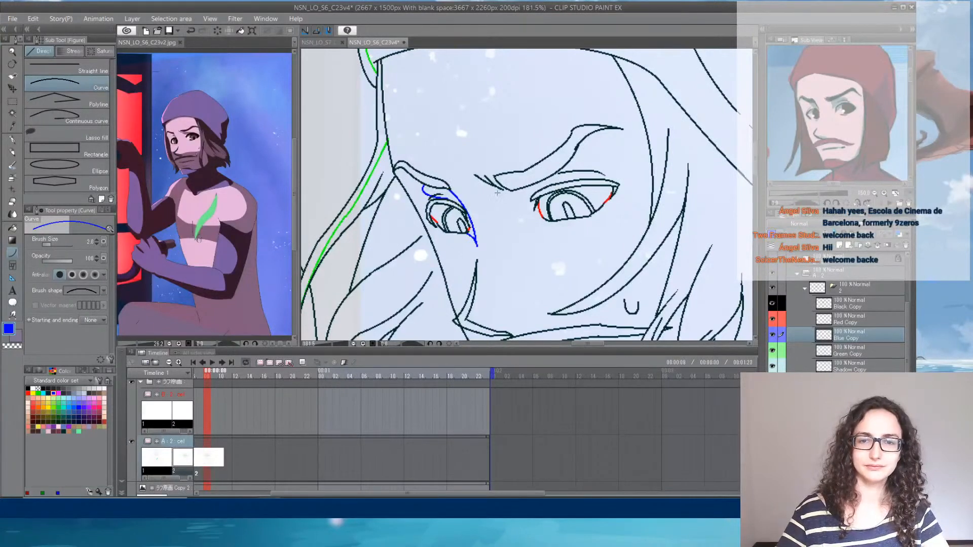
- Draw blue shadow lines from the near brow's inner end to the eye corner and from the upper lid to the brow's outer part
{"action": "mouse_move", "coordinate": [487, 186]}
{"action": "left_mouse_down"}
{"action": "mouse_move", "coordinate": [529, 226]}
{"action": "mouse_move", "coordinate": [548, 220]}
{"action": "left_mouse_up"}
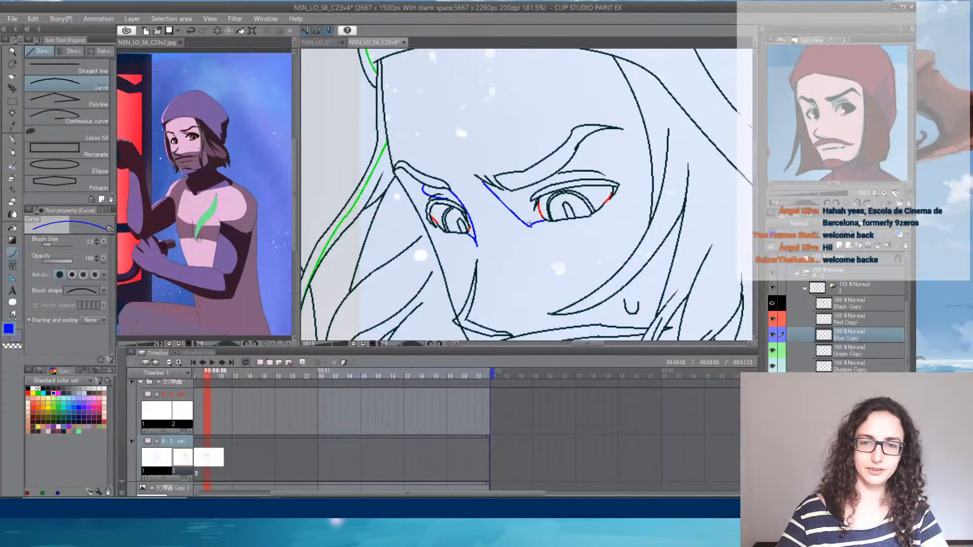
{"action": "mouse_move", "coordinate": [563, 181]}
{"action": "left_mouse_down"}
{"action": "mouse_move", "coordinate": [601, 174]}
{"action": "mouse_move", "coordinate": [586, 136]}
{"action": "left_mouse_up"}
{"action": "left_click", "coordinate": [577, 172]}
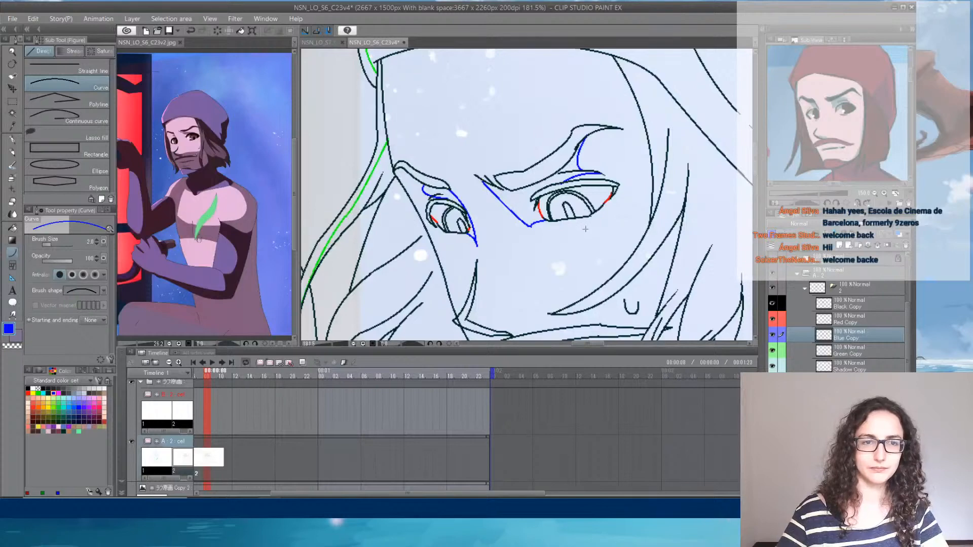
- Try a blue shadow line beneath the nose above the moustache, and undo it
{"action": "left_click_drag", "start_coordinate": [573, 257], "coordinate": [586, 102]}
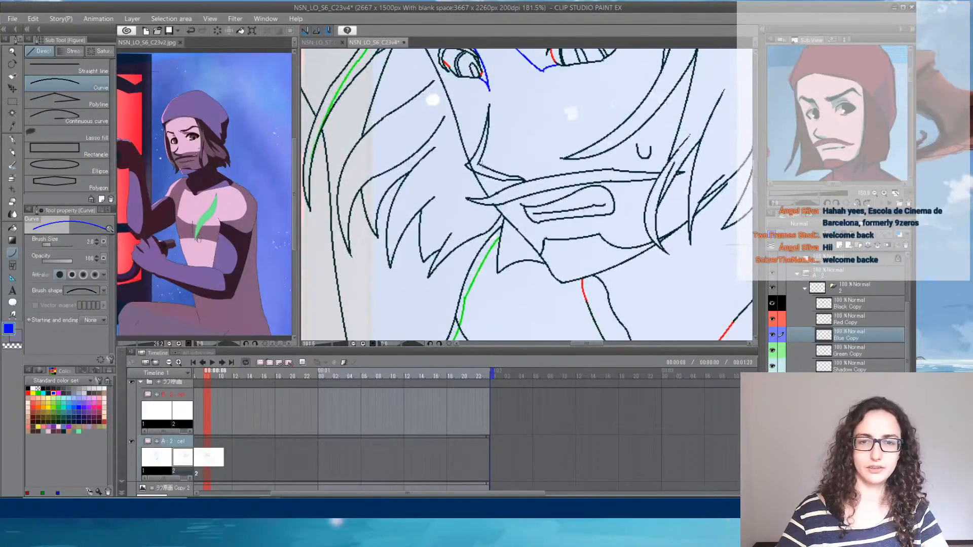
{"action": "left_click_drag", "start_coordinate": [480, 164], "coordinate": [531, 166]}
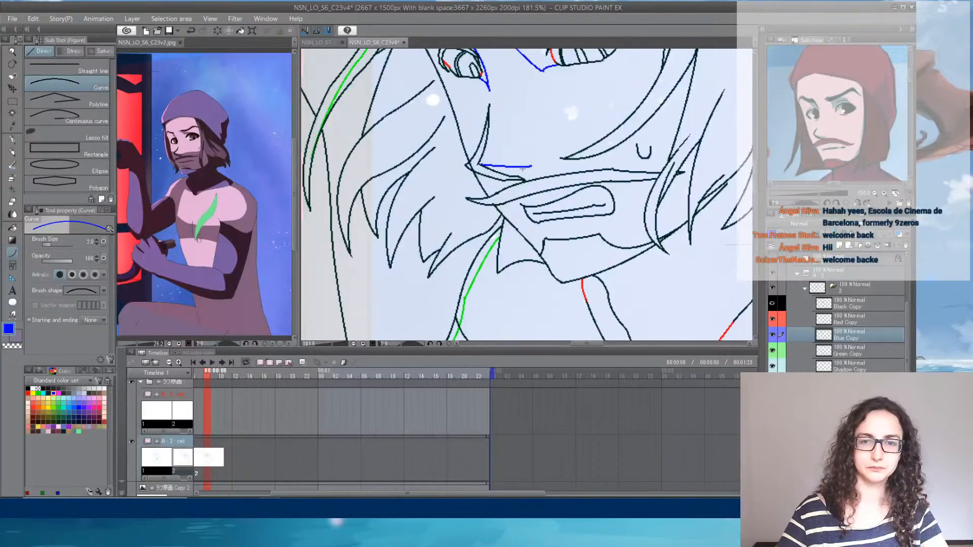
{"action": "key", "text": "ctrl+z"}
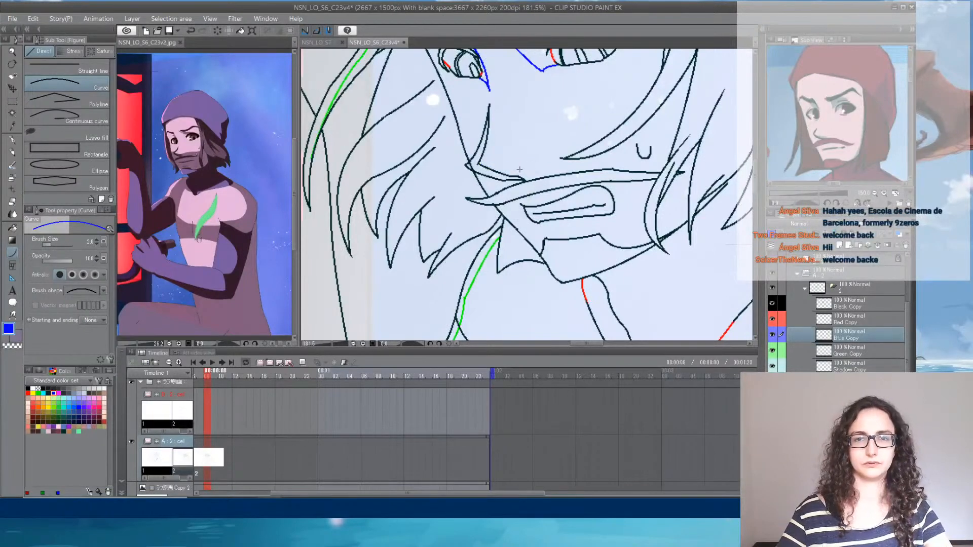
- Scroll the timeline back to the shot's start and move the playhead to frame 15
{"action": "scroll", "coordinate": [502, 152], "scroll_direction": "down", "scroll_amount": 5}
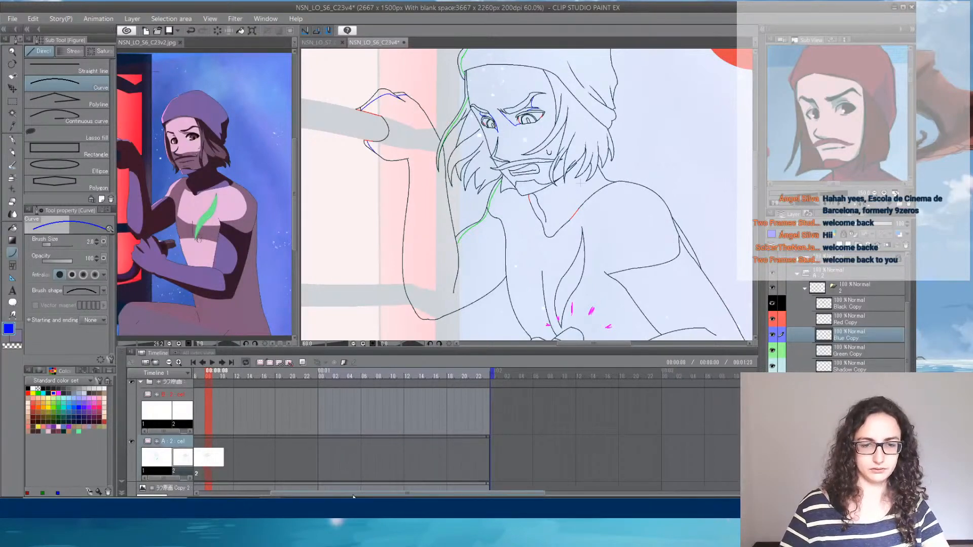
{"action": "scroll", "coordinate": [352, 384], "scroll_direction": "left", "scroll_amount": 3}
{"action": "mouse_move", "coordinate": [351, 384]}
{"action": "left_mouse_down"}
{"action": "mouse_move", "coordinate": [320, 377]}
{"action": "mouse_move", "coordinate": [400, 380]}
{"action": "left_mouse_up"}
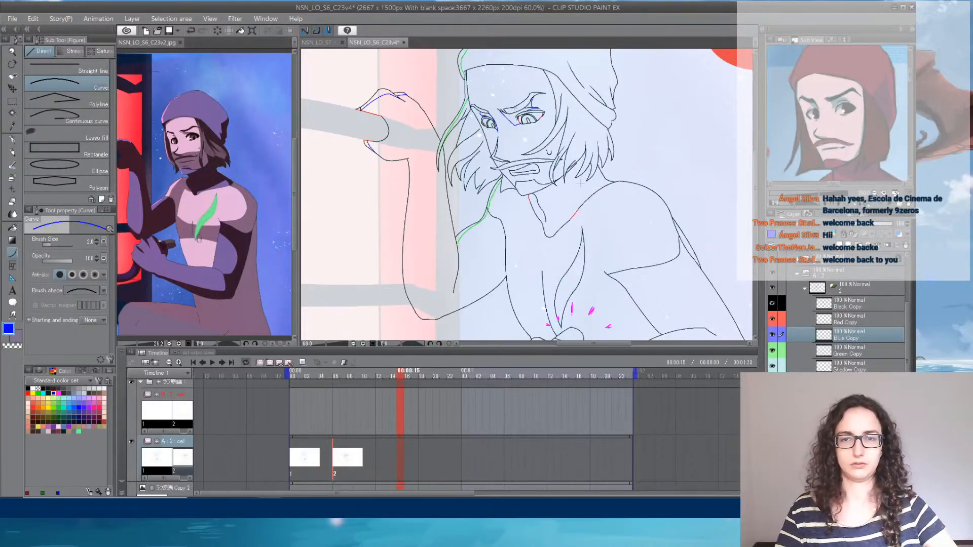
- Erase the lower ends of the blue shadow lines at both eyes' inner corners with an enlarged Rough eraser
{"action": "scroll", "coordinate": [513, 122], "scroll_direction": "up", "scroll_amount": 5}
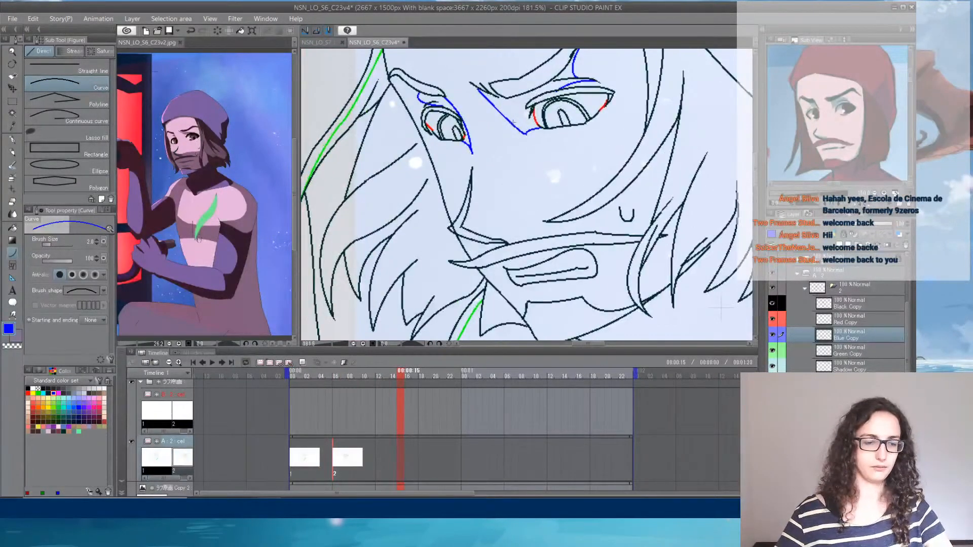
{"action": "key", "text": "e"}
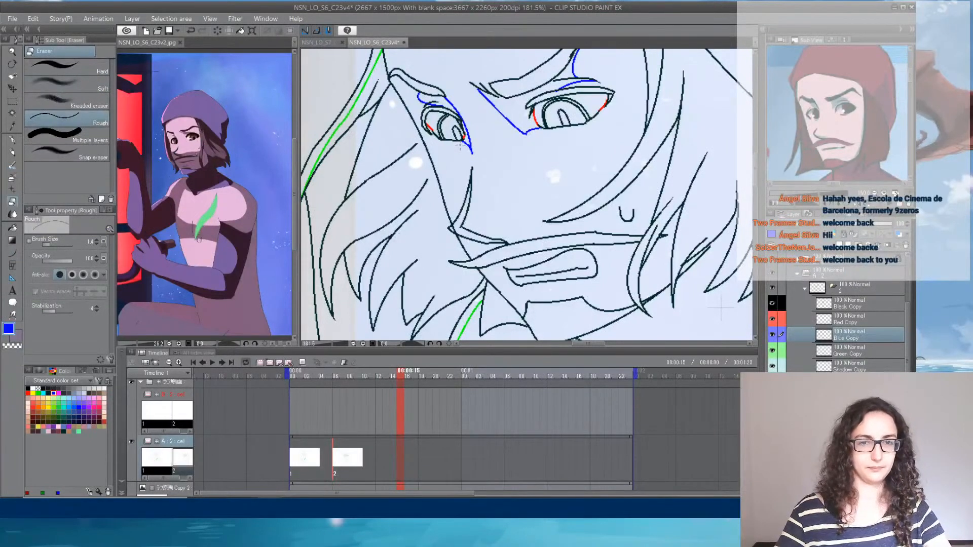
{"action": "left_click_drag", "start_coordinate": [54, 244], "coordinate": [60, 245]}
{"action": "left_click_drag", "start_coordinate": [482, 147], "coordinate": [523, 124]}
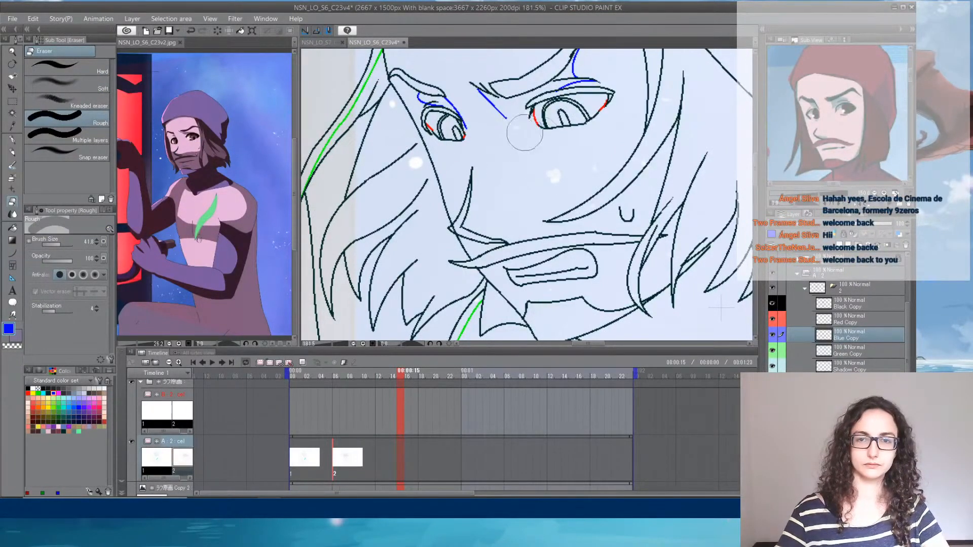
- Draw a blue shadow curve across the nose bridge, from the brow shadow's lower tip to beside the far eye
{"action": "left_click", "coordinate": [12, 252]}
{"action": "left_click", "coordinate": [506, 120]}
{"action": "left_click_drag", "start_coordinate": [506, 120], "coordinate": [459, 111]}
{"action": "left_click", "coordinate": [470, 123]}
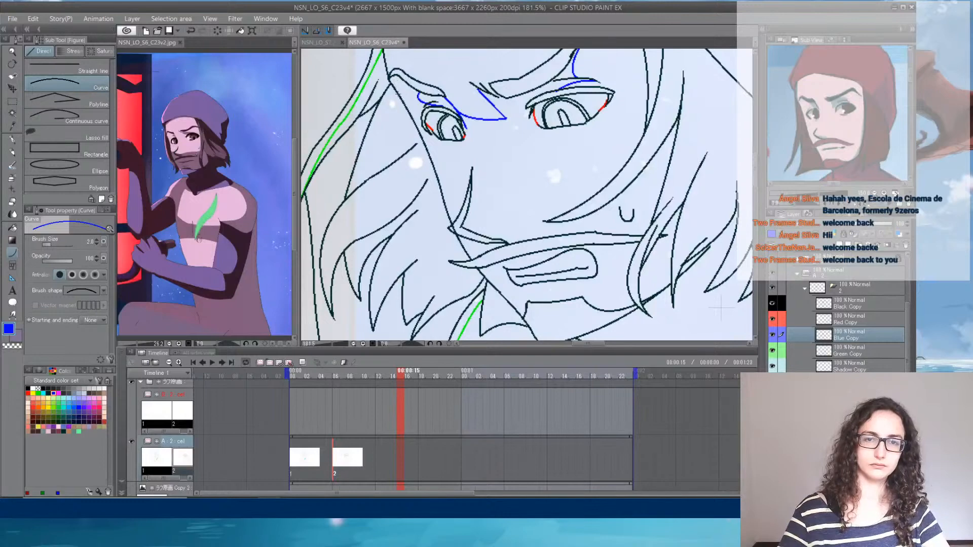
- Add a short blue shadow line beneath the far brow's outer end and erase the blue lines above both upper eyelids
{"action": "mouse_move", "coordinate": [398, 94]}
{"action": "left_mouse_down"}
{"action": "mouse_move", "coordinate": [421, 96]}
{"action": "mouse_move", "coordinate": [458, 137]}
{"action": "left_mouse_up"}
{"action": "left_click", "coordinate": [411, 91]}
{"action": "key", "text": "e"}
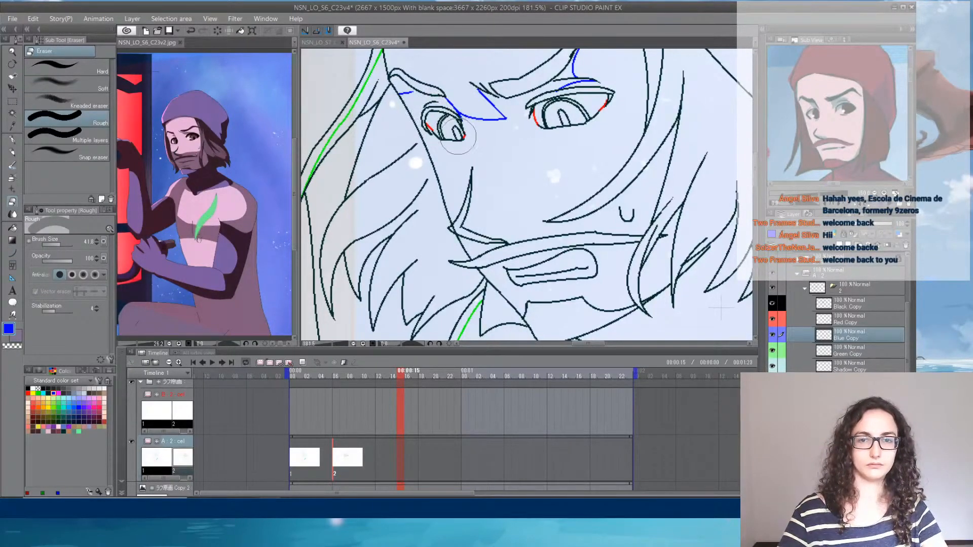
{"action": "left_click_drag", "start_coordinate": [561, 99], "coordinate": [591, 101]}
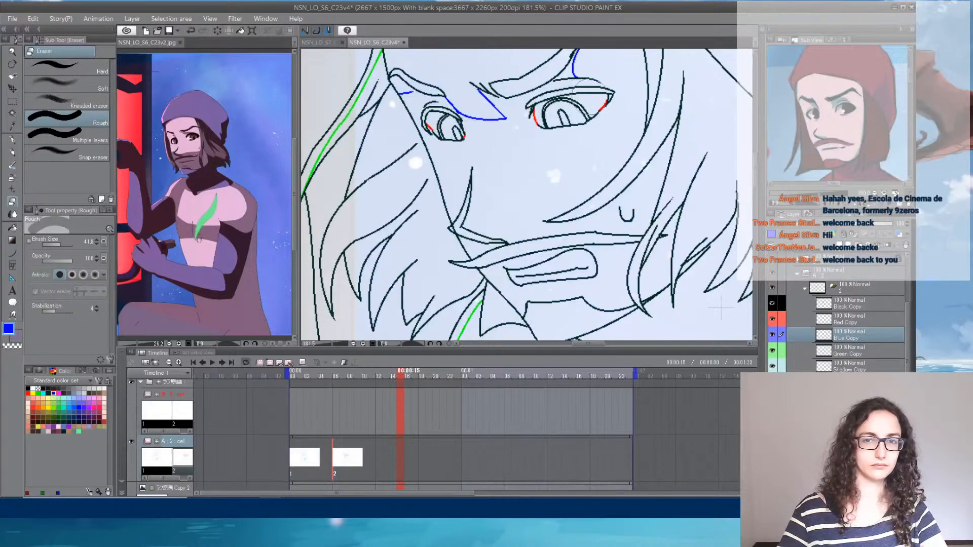
- Draw the blue shadow boundary across the forehead below the hat's brim and down the temple to the near brow
{"action": "key", "text": "u"}
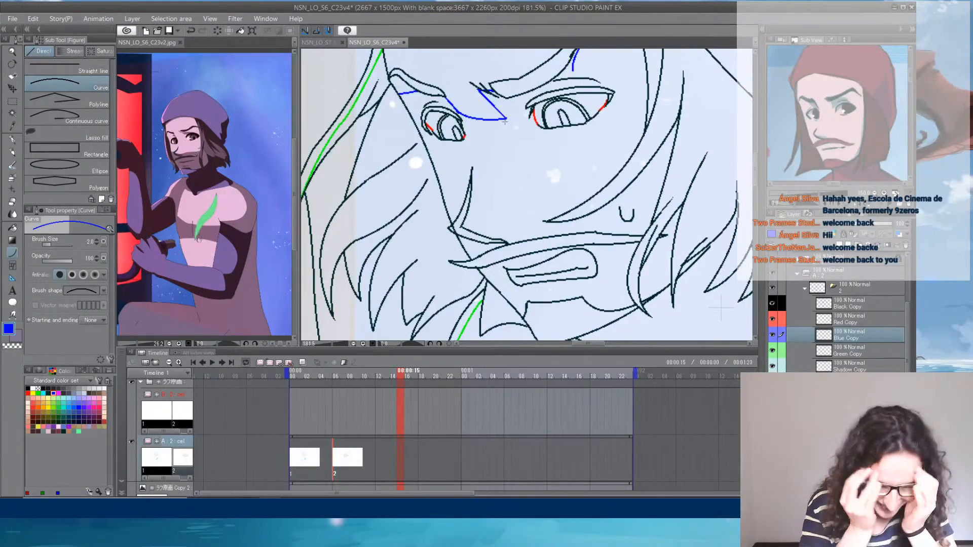
{"action": "left_click_drag", "start_coordinate": [573, 176], "coordinate": [476, 281]}
{"action": "mouse_move", "coordinate": [478, 178]}
{"action": "left_mouse_down"}
{"action": "mouse_move", "coordinate": [544, 132]}
{"action": "mouse_move", "coordinate": [505, 72]}
{"action": "mouse_move", "coordinate": [597, 186]}
{"action": "mouse_move", "coordinate": [504, 152]}
{"action": "mouse_move", "coordinate": [371, 159]}
{"action": "left_mouse_up"}
{"action": "left_click", "coordinate": [526, 99]}
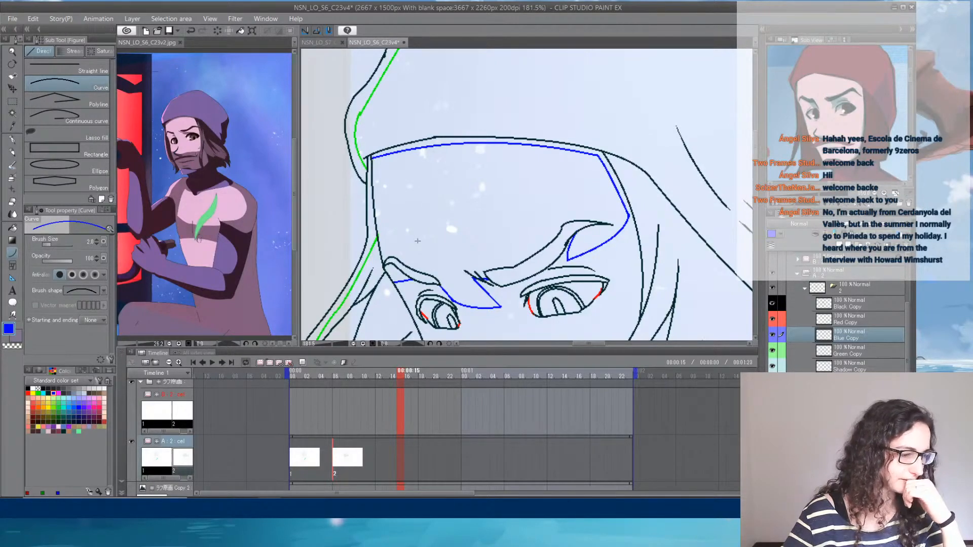
- Draw blue shadow curves along the upper hair strands beside the far temple, next to the green light boundary
{"action": "mouse_move", "coordinate": [486, 262]}
{"action": "left_mouse_down"}
{"action": "mouse_move", "coordinate": [547, 178]}
{"action": "mouse_move", "coordinate": [636, 146]}
{"action": "left_mouse_up"}
{"action": "mouse_move", "coordinate": [527, 126]}
{"action": "left_mouse_down"}
{"action": "mouse_move", "coordinate": [490, 202]}
{"action": "mouse_move", "coordinate": [510, 159]}
{"action": "mouse_move", "coordinate": [514, 93]}
{"action": "left_mouse_up"}
{"action": "left_click", "coordinate": [511, 177]}
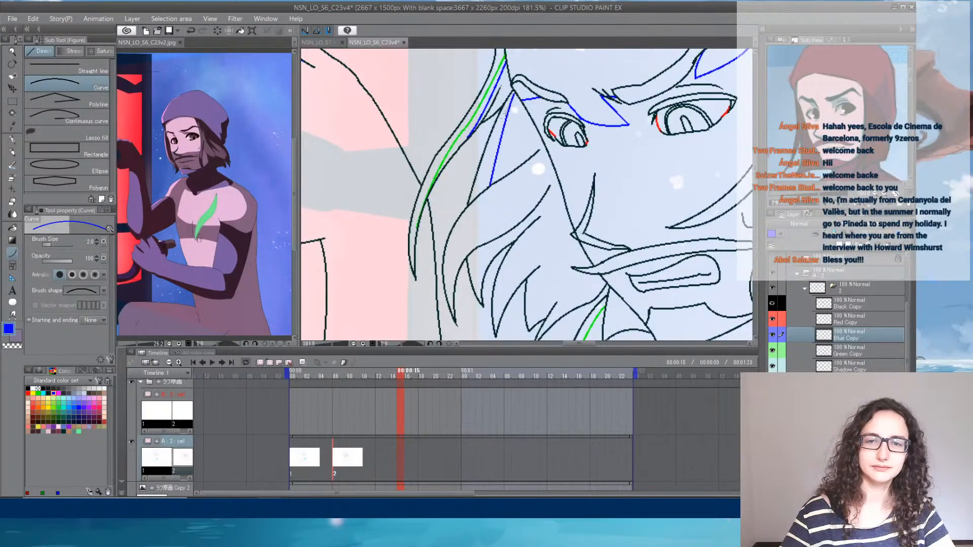
- Draw blue shadow curves from the tips of the lower far-side hair strands up toward the cheek
{"action": "left_click", "coordinate": [490, 151]}
{"action": "mouse_move", "coordinate": [450, 317]}
{"action": "left_mouse_down"}
{"action": "mouse_move", "coordinate": [467, 262]}
{"action": "mouse_move", "coordinate": [518, 193]}
{"action": "left_mouse_up"}
{"action": "left_click", "coordinate": [441, 241]}
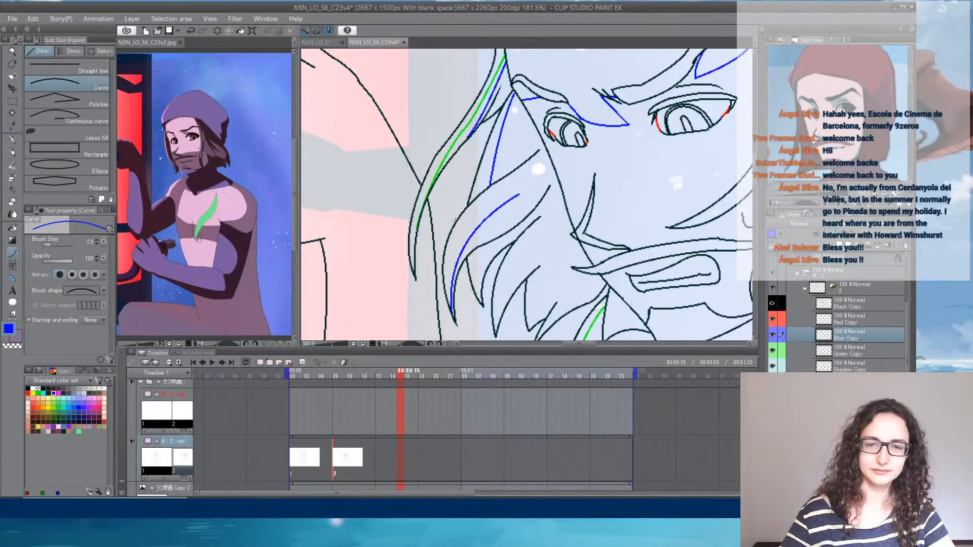
{"action": "left_click_drag", "start_coordinate": [455, 221], "coordinate": [518, 194]}
{"action": "left_click", "coordinate": [510, 192]}
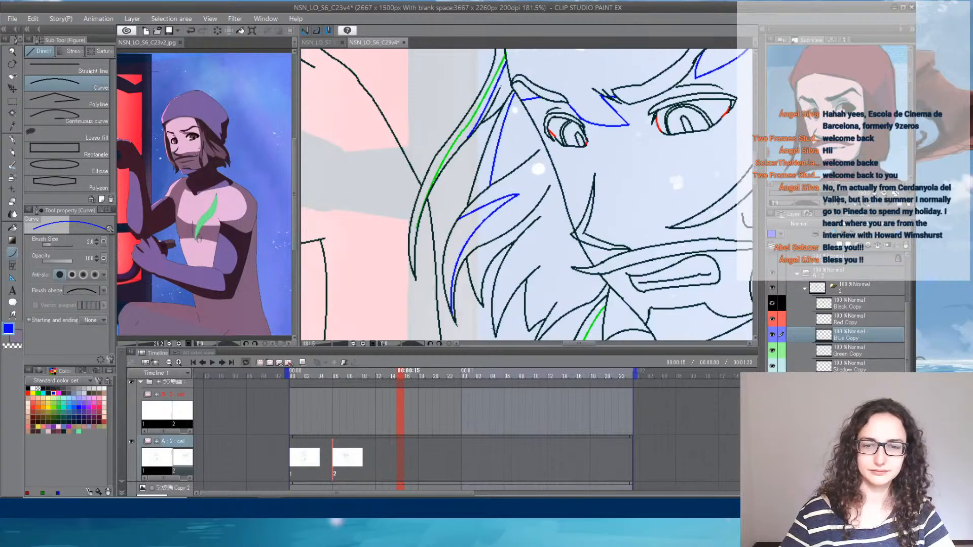
{"action": "mouse_move", "coordinate": [496, 332]}
{"action": "left_mouse_down"}
{"action": "mouse_move", "coordinate": [566, 209]}
{"action": "mouse_move", "coordinate": [562, 192]}
{"action": "left_mouse_up"}
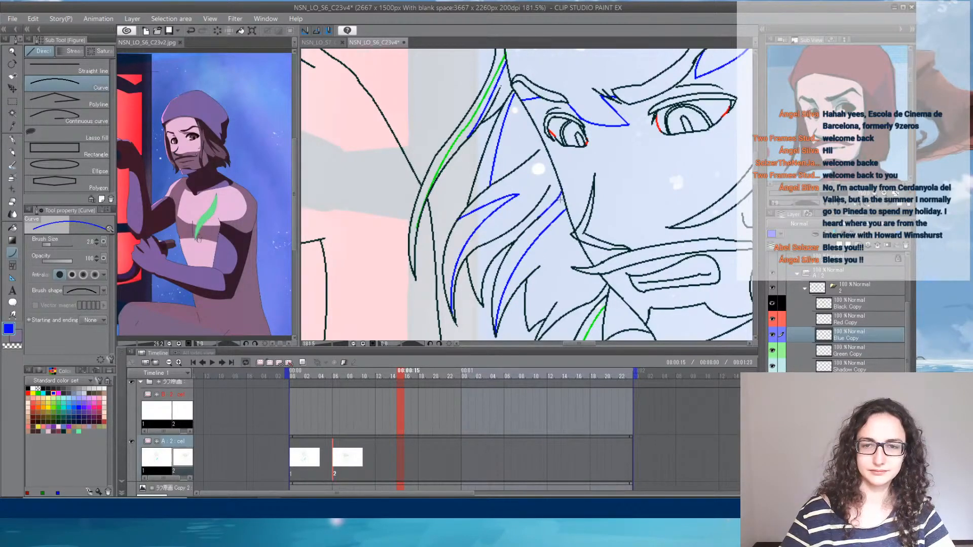
{"action": "left_click", "coordinate": [560, 202]}
- Draw blue shadow lines under the moustache at the mouth's far corner and around the lower lip
{"action": "mouse_move", "coordinate": [624, 133]}
{"action": "left_mouse_down"}
{"action": "mouse_move", "coordinate": [598, 148]}
{"action": "mouse_move", "coordinate": [488, 90]}
{"action": "mouse_move", "coordinate": [622, 150]}
{"action": "mouse_move", "coordinate": [483, 223]}
{"action": "mouse_move", "coordinate": [629, 105]}
{"action": "mouse_move", "coordinate": [508, 257]}
{"action": "mouse_move", "coordinate": [539, 92]}
{"action": "left_mouse_up"}
{"action": "mouse_move", "coordinate": [581, 242]}
{"action": "left_mouse_down"}
{"action": "mouse_move", "coordinate": [553, 267]}
{"action": "mouse_move", "coordinate": [554, 213]}
{"action": "left_mouse_up"}
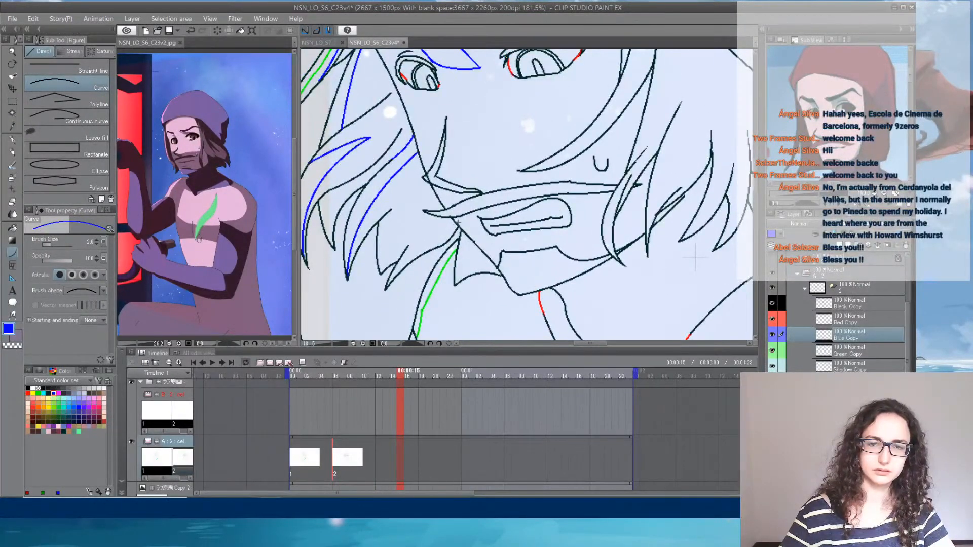
{"action": "left_click_drag", "start_coordinate": [457, 223], "coordinate": [481, 218]}
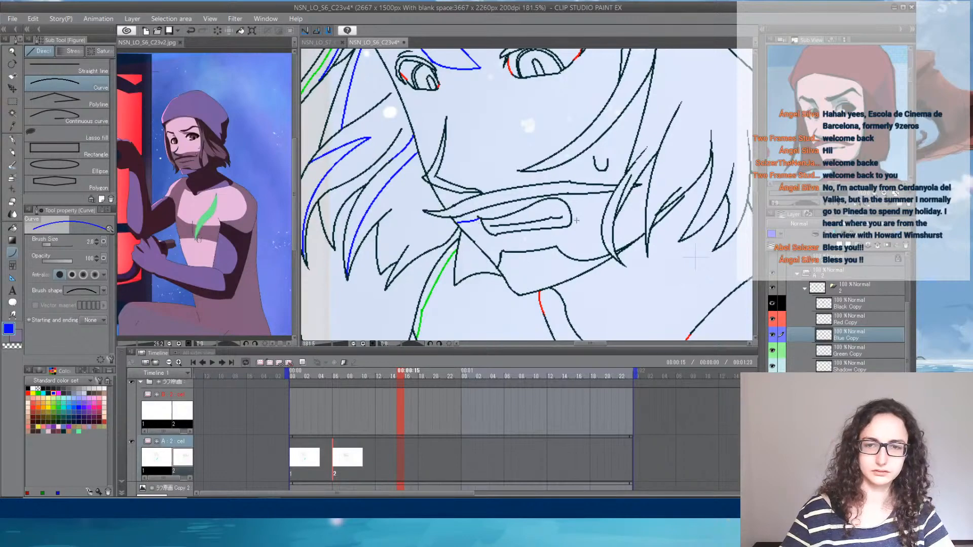
{"action": "left_click_drag", "start_coordinate": [510, 246], "coordinate": [561, 241]}
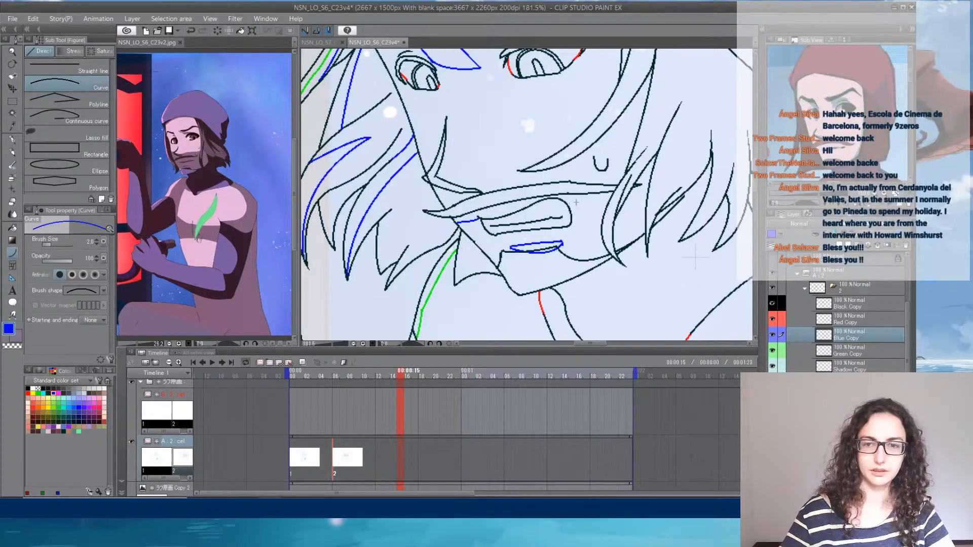
- Draw blue shadow curves from the near mouth corner to the hair, under the long cheek strand, and inside the jaw-side strand
{"action": "left_click_drag", "start_coordinate": [571, 216], "coordinate": [611, 197]}
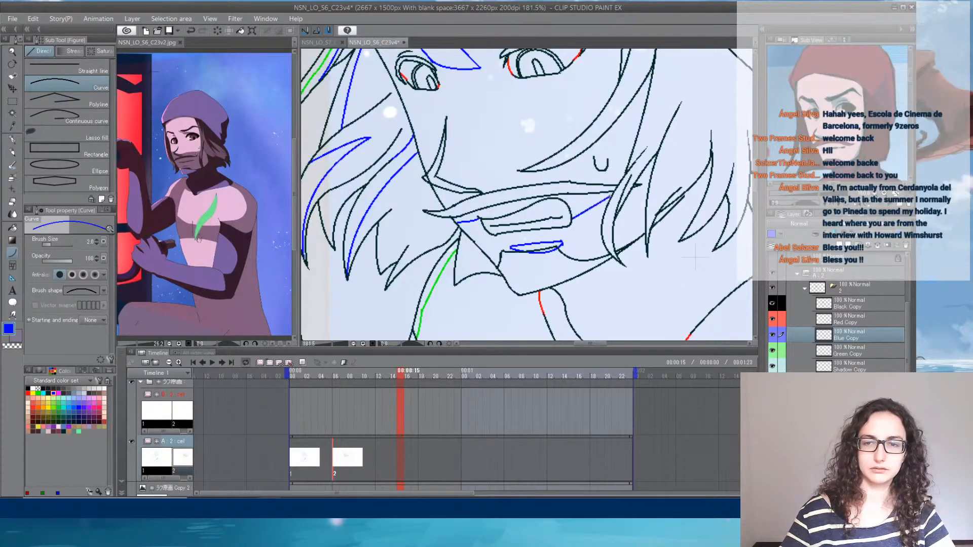
{"action": "left_click_drag", "start_coordinate": [563, 164], "coordinate": [641, 122]}
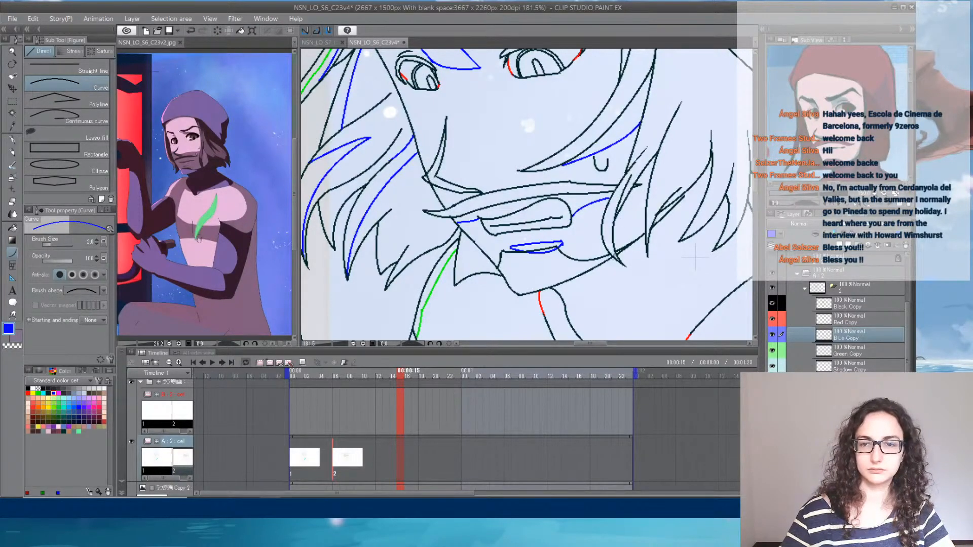
{"action": "left_click_drag", "start_coordinate": [615, 251], "coordinate": [645, 199]}
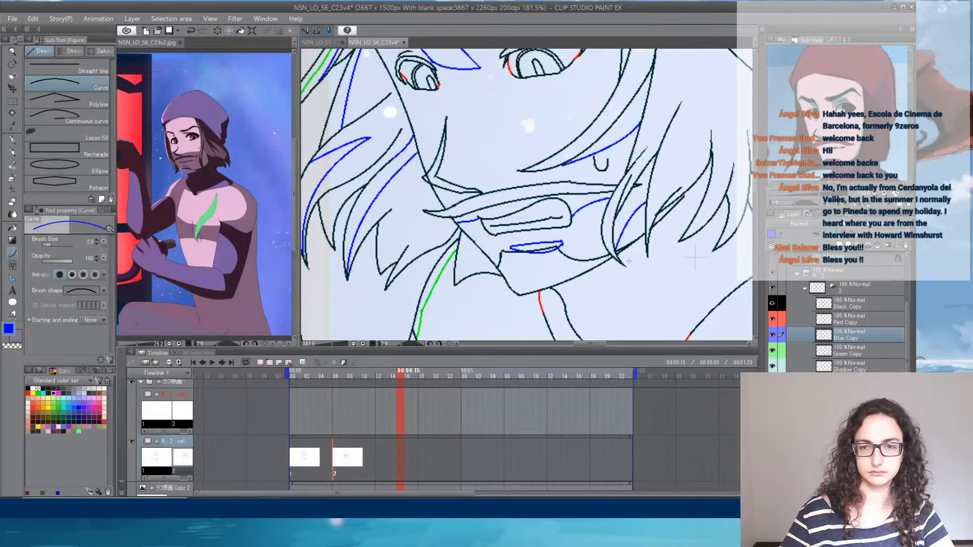
- Draw blue shadow curves in the near-side hair from the hat's brim down past the temple, including the narrow pointed shapes
{"action": "mouse_move", "coordinate": [695, 258]}
{"action": "left_mouse_down"}
{"action": "mouse_move", "coordinate": [570, 172]}
{"action": "mouse_move", "coordinate": [569, 201]}
{"action": "left_mouse_up"}
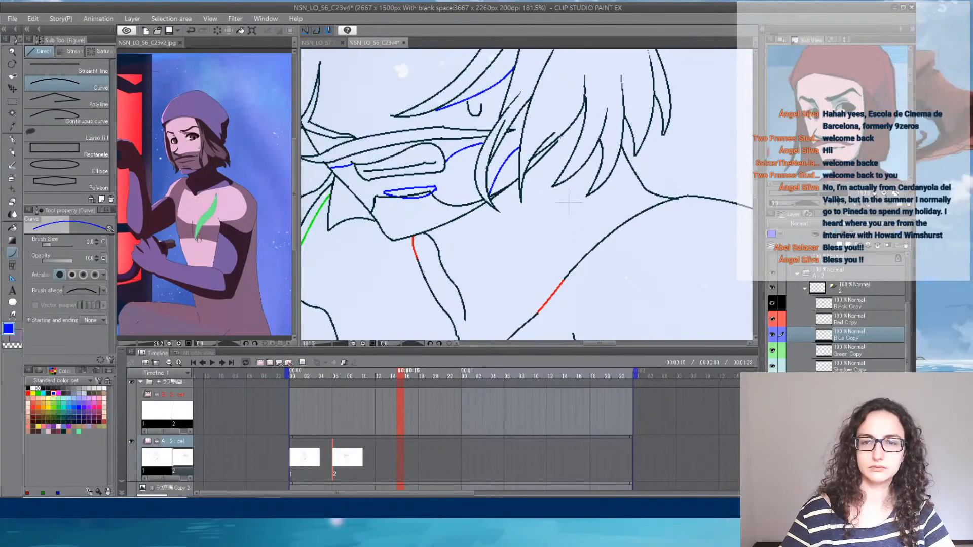
{"action": "left_click_drag", "start_coordinate": [582, 111], "coordinate": [579, 286]}
{"action": "mouse_move", "coordinate": [482, 243]}
{"action": "left_mouse_down"}
{"action": "mouse_move", "coordinate": [528, 144]}
{"action": "mouse_move", "coordinate": [515, 88]}
{"action": "mouse_move", "coordinate": [506, 157]}
{"action": "mouse_move", "coordinate": [504, 107]}
{"action": "mouse_move", "coordinate": [479, 51]}
{"action": "mouse_move", "coordinate": [473, 69]}
{"action": "left_mouse_up"}
{"action": "left_click", "coordinate": [525, 161]}
{"action": "left_click", "coordinate": [511, 133]}
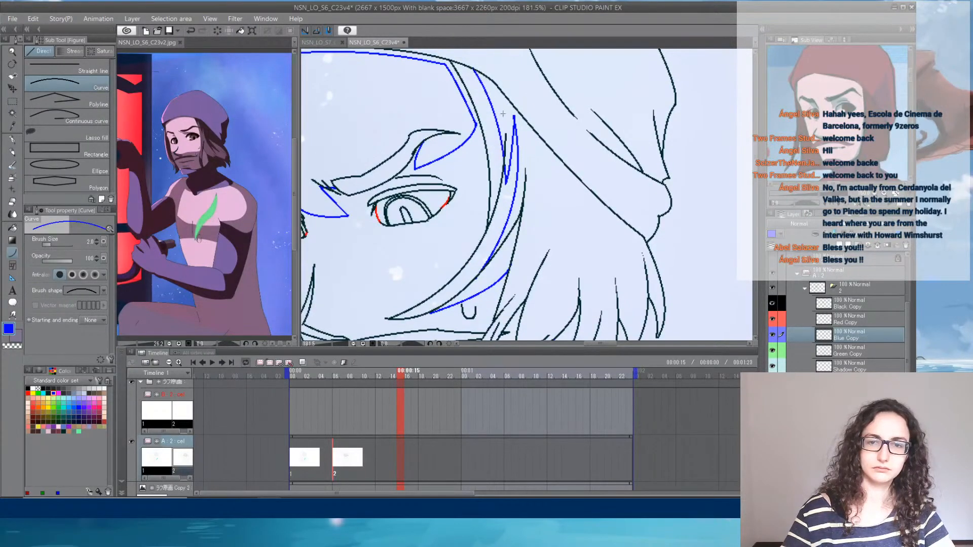
{"action": "mouse_move", "coordinate": [498, 123]}
{"action": "left_mouse_down"}
{"action": "mouse_move", "coordinate": [494, 205]}
{"action": "mouse_move", "coordinate": [498, 194]}
{"action": "left_mouse_up"}
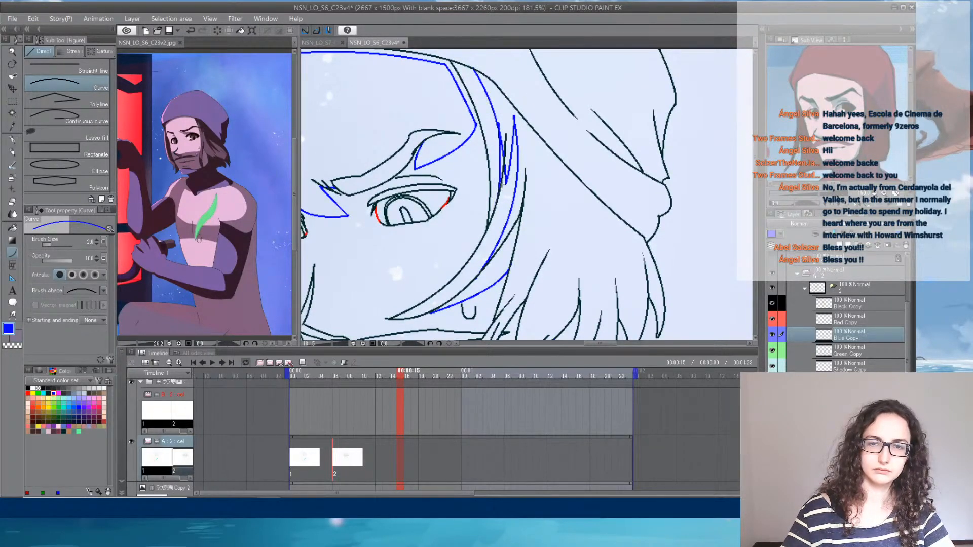
{"action": "left_click", "coordinate": [504, 163]}
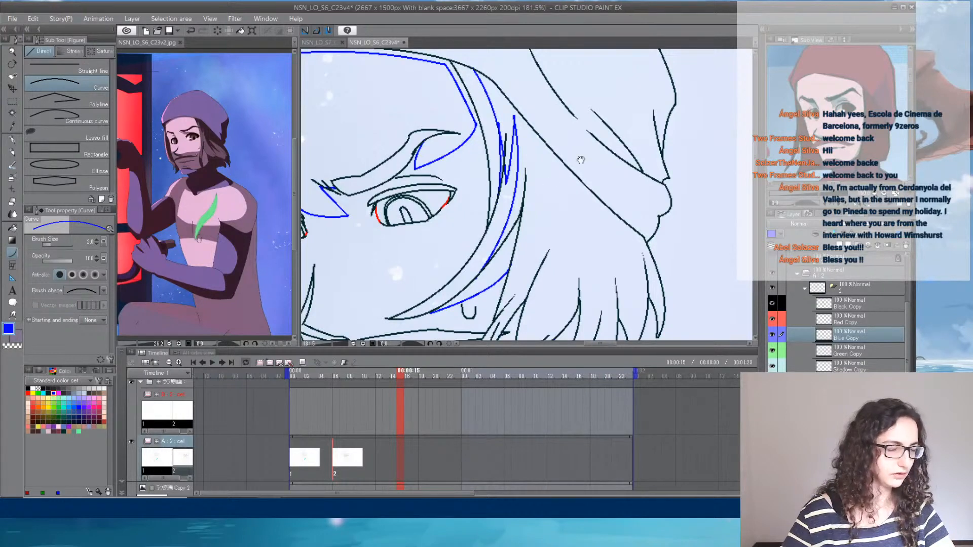
- Clean up the blue shadow lines on the near temple's hair strands with a smaller Rough eraser
{"action": "left_click_drag", "start_coordinate": [596, 185], "coordinate": [560, 191]}
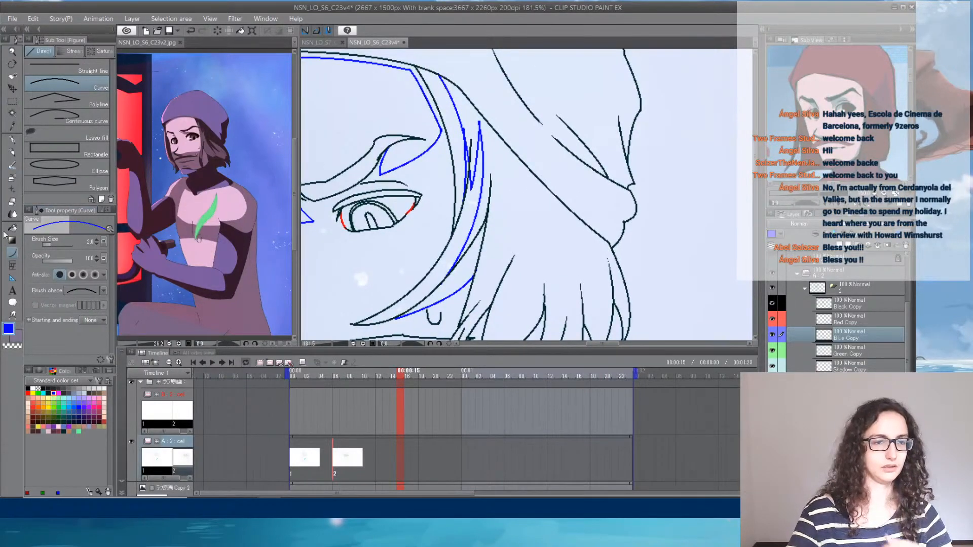
{"action": "left_click", "coordinate": [12, 201]}
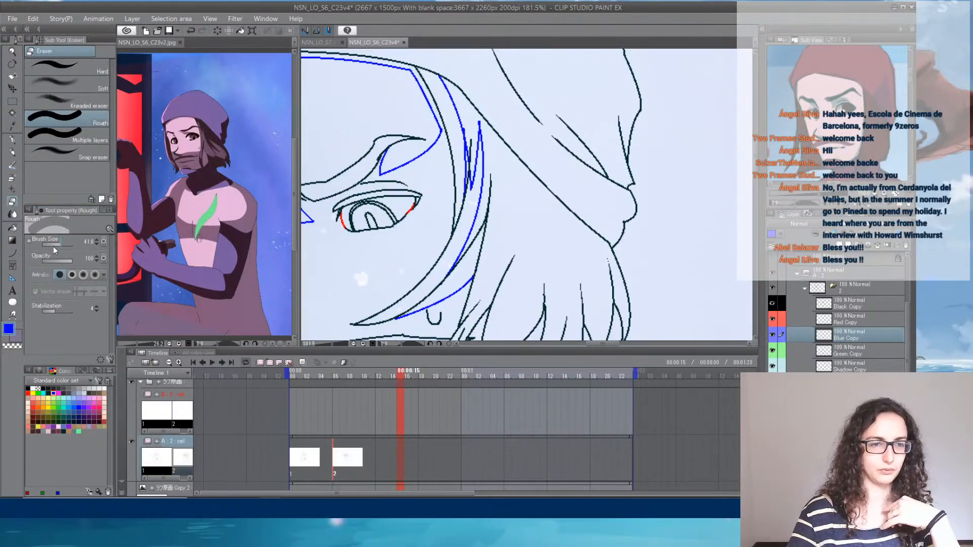
{"action": "left_click_drag", "start_coordinate": [54, 245], "coordinate": [56, 245]}
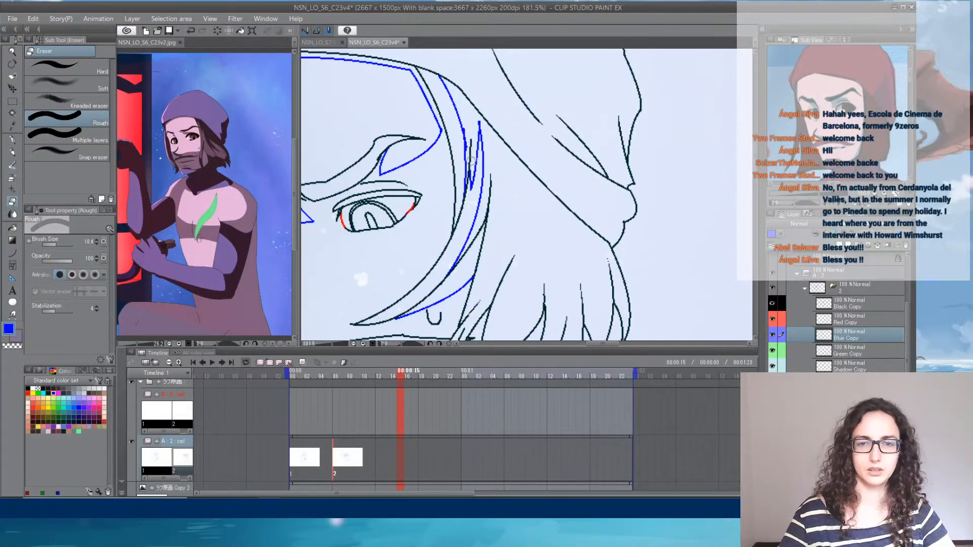
- Draw a blue shadow curve down the long hair strand beside the near cheek, undoing the first attempt and redrawing it
{"action": "left_click", "coordinate": [12, 253]}
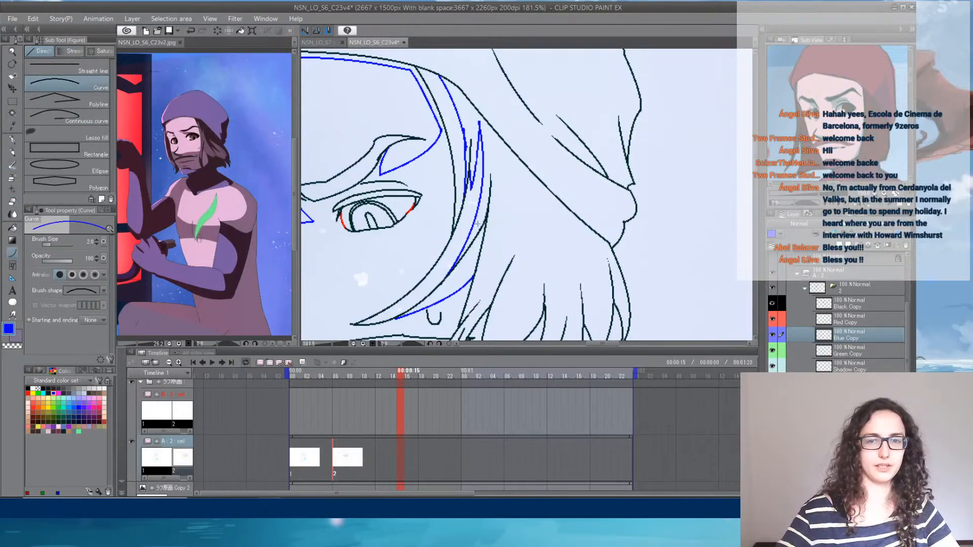
{"action": "left_click_drag", "start_coordinate": [517, 274], "coordinate": [535, 198]}
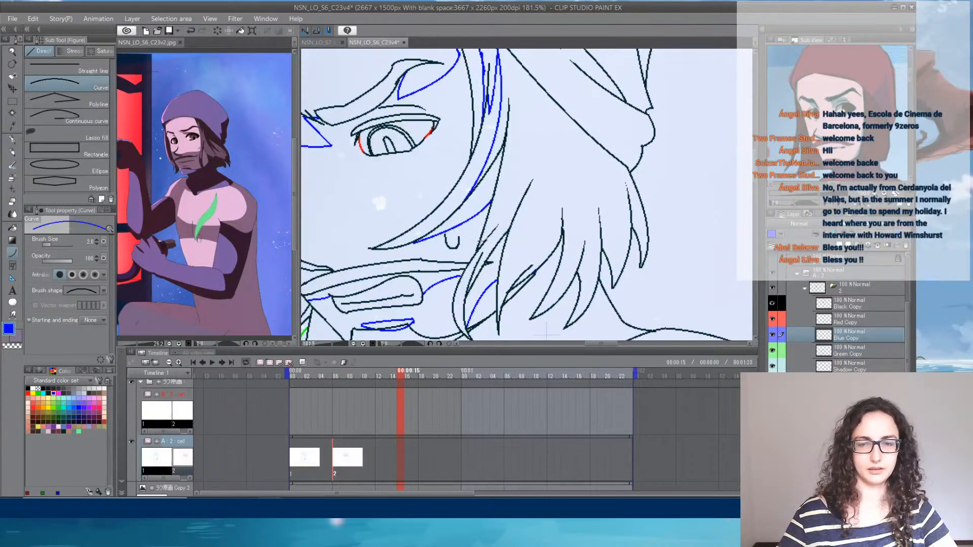
{"action": "mouse_move", "coordinate": [483, 237]}
{"action": "left_mouse_down"}
{"action": "mouse_move", "coordinate": [518, 97]}
{"action": "mouse_move", "coordinate": [479, 261]}
{"action": "left_mouse_up"}
{"action": "left_click", "coordinate": [489, 242]}
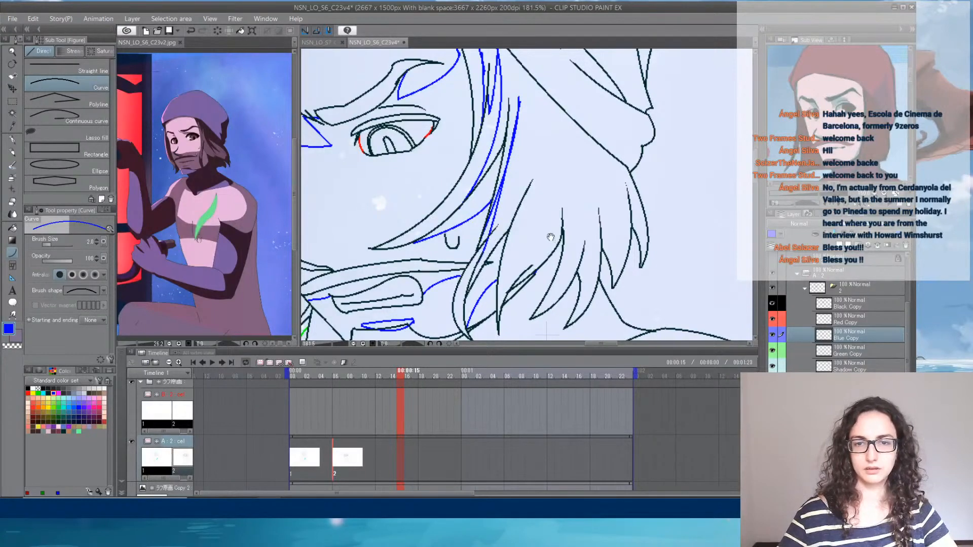
{"action": "key", "text": "ctrl+z"}
{"action": "left_click_drag", "start_coordinate": [518, 97], "coordinate": [479, 259]}
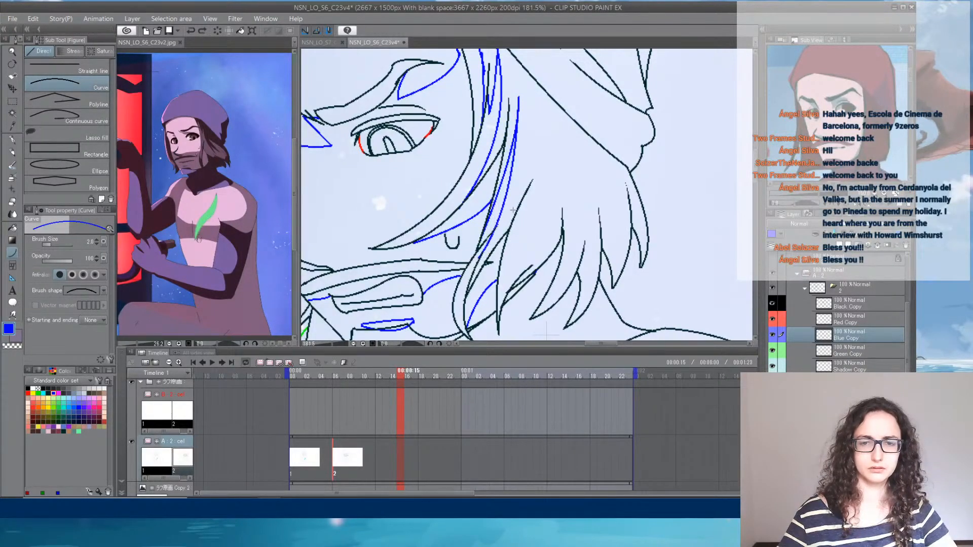
{"action": "key", "text": "e"}
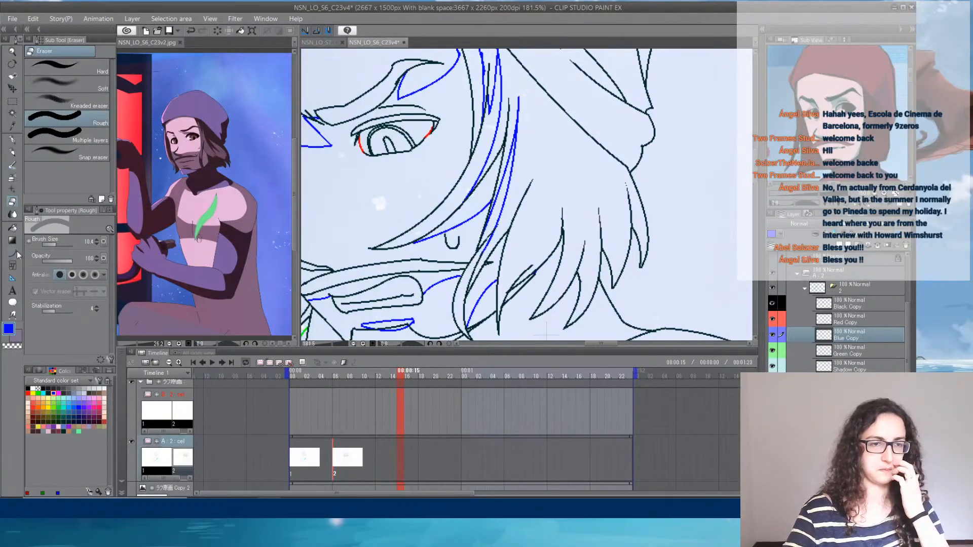
- Draw zigzag blue shadow curves through the hair behind the near cheek and continue them toward the rear strands
{"action": "key", "text": "u"}
{"action": "mouse_move", "coordinate": [555, 213]}
{"action": "left_mouse_down"}
{"action": "mouse_move", "coordinate": [545, 254]}
{"action": "mouse_move", "coordinate": [532, 135]}
{"action": "mouse_move", "coordinate": [545, 218]}
{"action": "mouse_move", "coordinate": [555, 187]}
{"action": "mouse_move", "coordinate": [542, 246]}
{"action": "mouse_move", "coordinate": [519, 289]}
{"action": "left_mouse_up"}
{"action": "left_click", "coordinate": [547, 170]}
{"action": "left_click", "coordinate": [552, 204]}
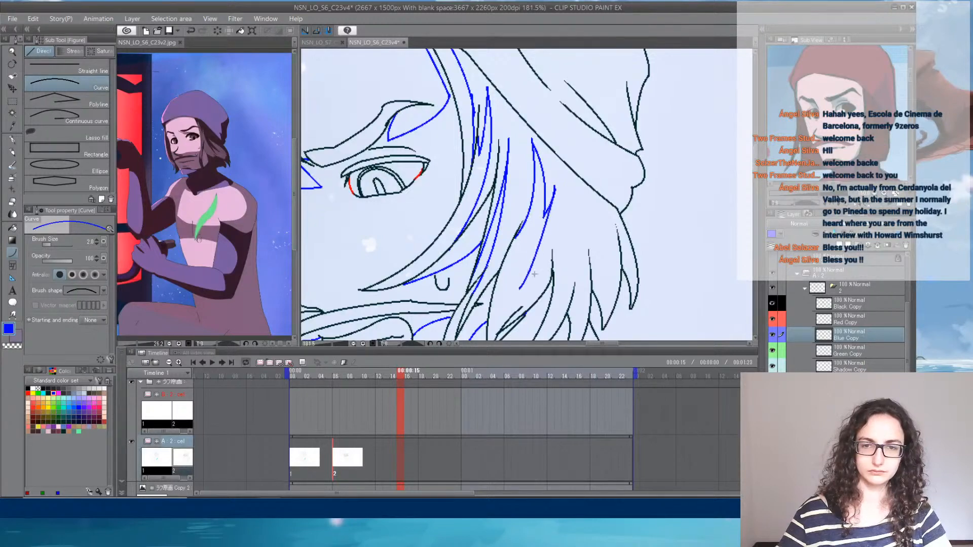
{"action": "left_click", "coordinate": [551, 246]}
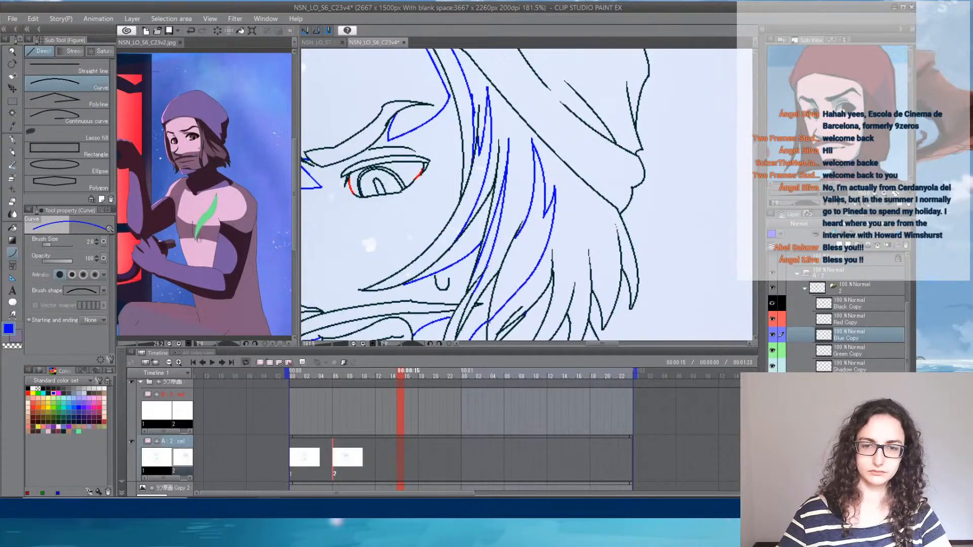
{"action": "mouse_move", "coordinate": [619, 233]}
{"action": "left_mouse_down"}
{"action": "mouse_move", "coordinate": [739, 137]}
{"action": "mouse_move", "coordinate": [616, 221]}
{"action": "mouse_move", "coordinate": [600, 331]}
{"action": "left_mouse_up"}
- Draw blue shadow curves along the hat's rear folds and down the inside of its back edge
{"action": "mouse_move", "coordinate": [558, 204]}
{"action": "left_mouse_down"}
{"action": "mouse_move", "coordinate": [637, 259]}
{"action": "mouse_move", "coordinate": [619, 236]}
{"action": "mouse_move", "coordinate": [576, 240]}
{"action": "mouse_move", "coordinate": [565, 195]}
{"action": "mouse_move", "coordinate": [534, 146]}
{"action": "left_mouse_up"}
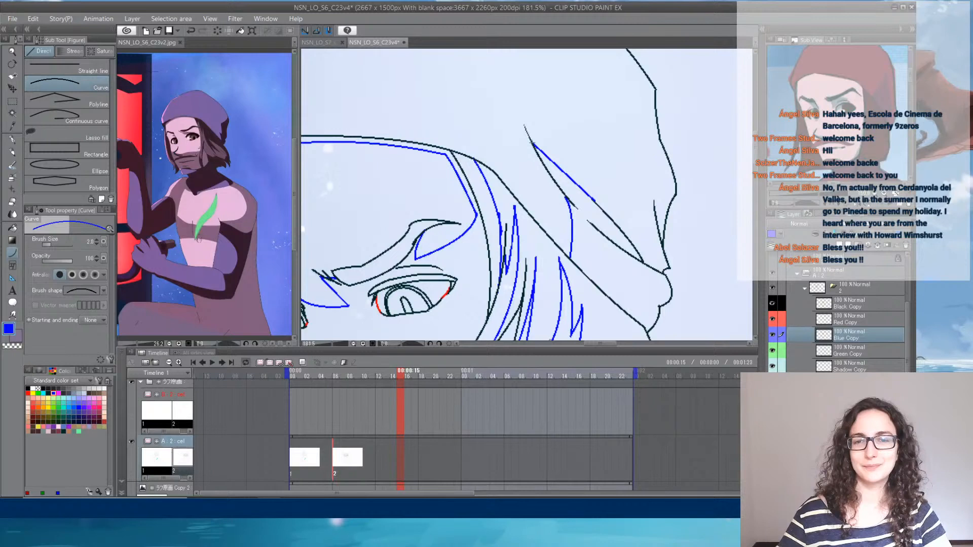
{"action": "left_click", "coordinate": [562, 171]}
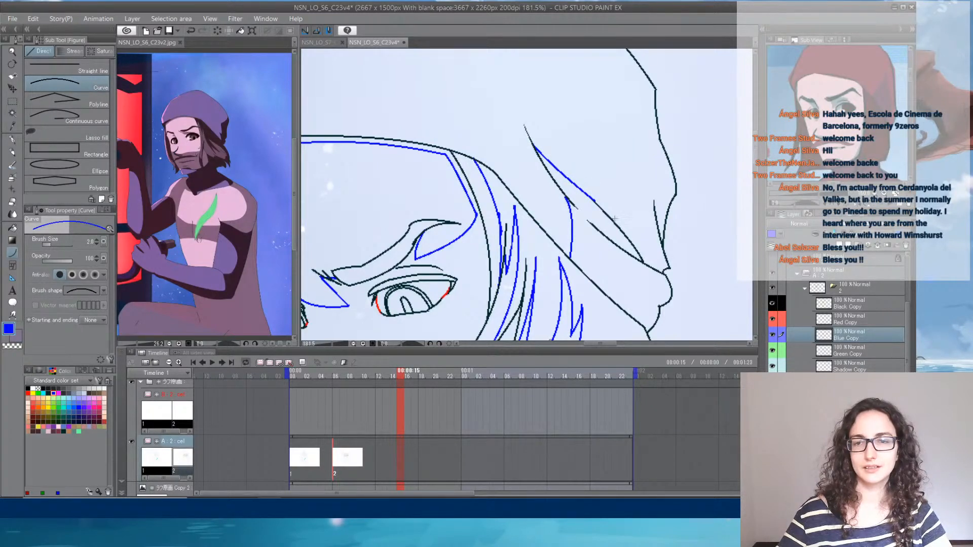
{"action": "mouse_move", "coordinate": [581, 189]}
{"action": "left_mouse_down"}
{"action": "mouse_move", "coordinate": [664, 267]}
{"action": "mouse_move", "coordinate": [642, 227]}
{"action": "mouse_move", "coordinate": [638, 127]}
{"action": "mouse_move", "coordinate": [630, 198]}
{"action": "mouse_move", "coordinate": [595, 120]}
{"action": "left_mouse_up"}
{"action": "left_click", "coordinate": [623, 157]}
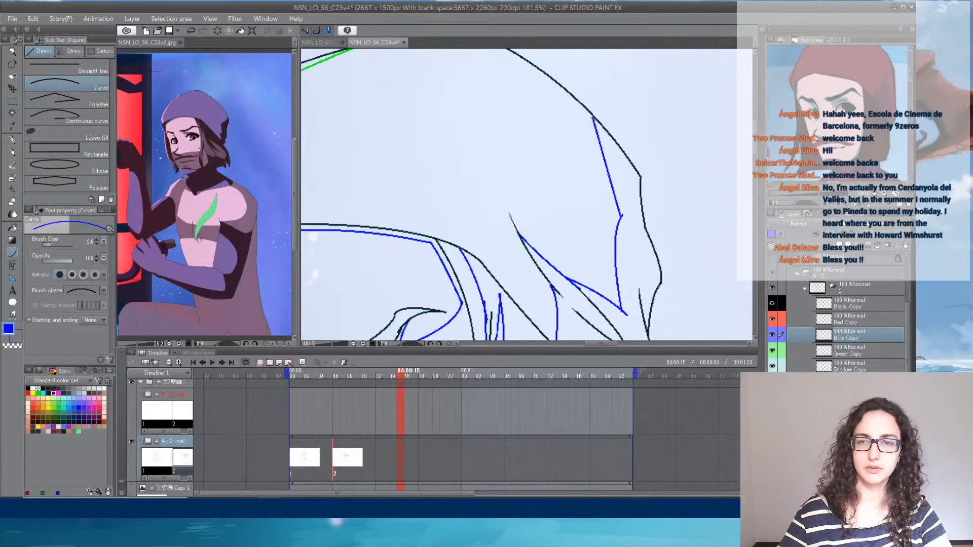
{"action": "left_click", "coordinate": [614, 167]}
{"action": "left_click_drag", "start_coordinate": [608, 240], "coordinate": [664, 65]}
{"action": "mouse_move", "coordinate": [572, 243]}
{"action": "left_mouse_down"}
{"action": "mouse_move", "coordinate": [643, 81]}
{"action": "mouse_move", "coordinate": [618, 124]}
{"action": "left_mouse_up"}
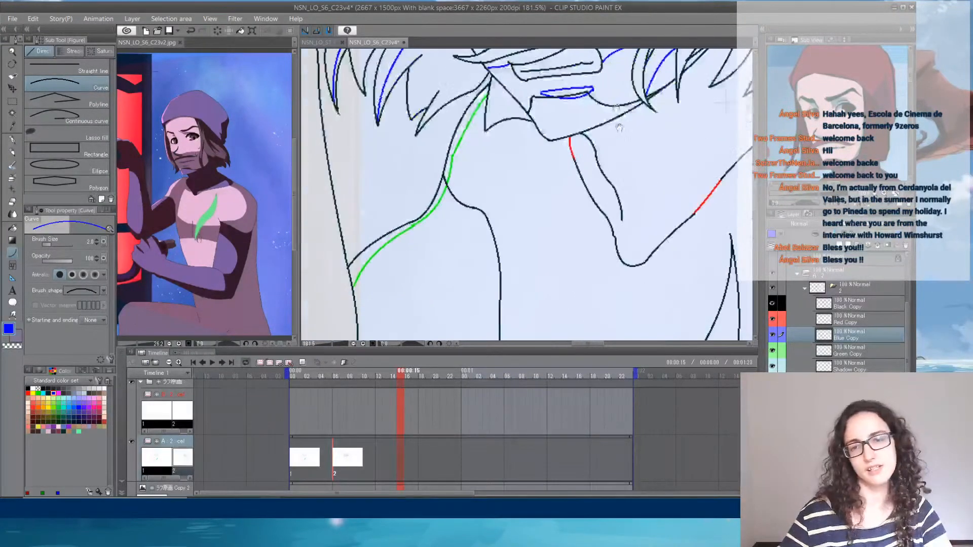
{"action": "mouse_move", "coordinate": [652, 198]}
{"action": "left_mouse_down"}
{"action": "mouse_move", "coordinate": [644, 155]}
{"action": "mouse_move", "coordinate": [652, 84]}
{"action": "left_mouse_up"}
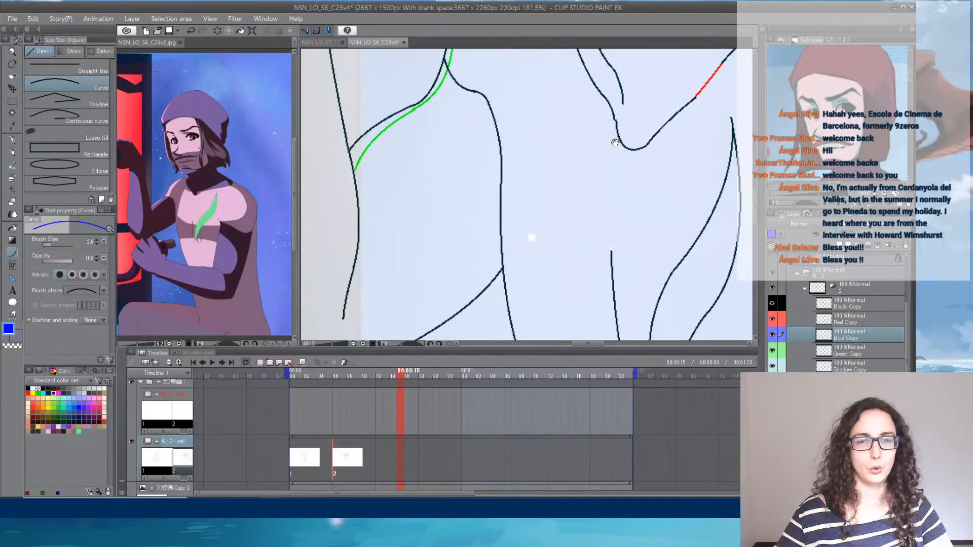
{"action": "scroll", "coordinate": [590, 134], "scroll_direction": "down", "scroll_amount": 4}
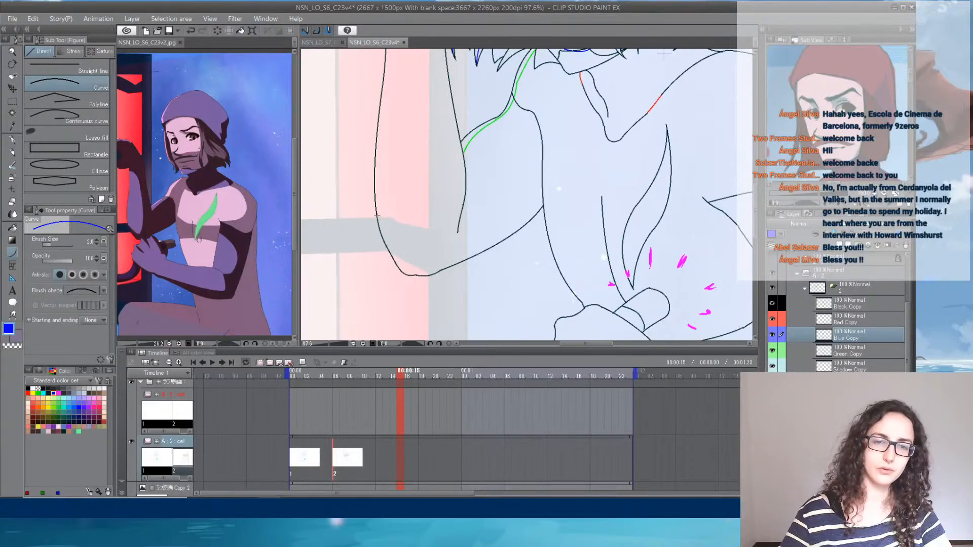
- Enable onion skin on drawing 2 and show drawing 1's Color layer as a shading guide
{"action": "left_click", "coordinate": [337, 377]}
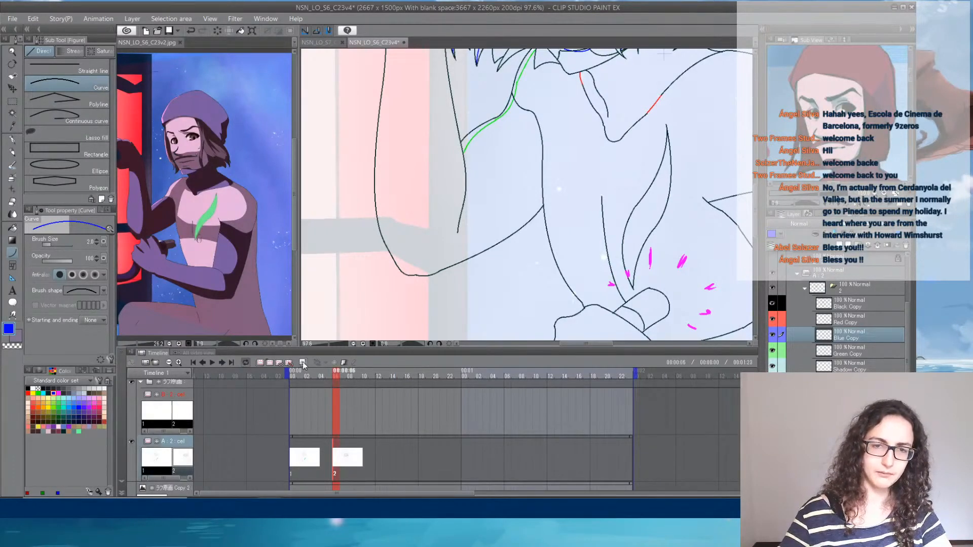
{"action": "left_click", "coordinate": [303, 363]}
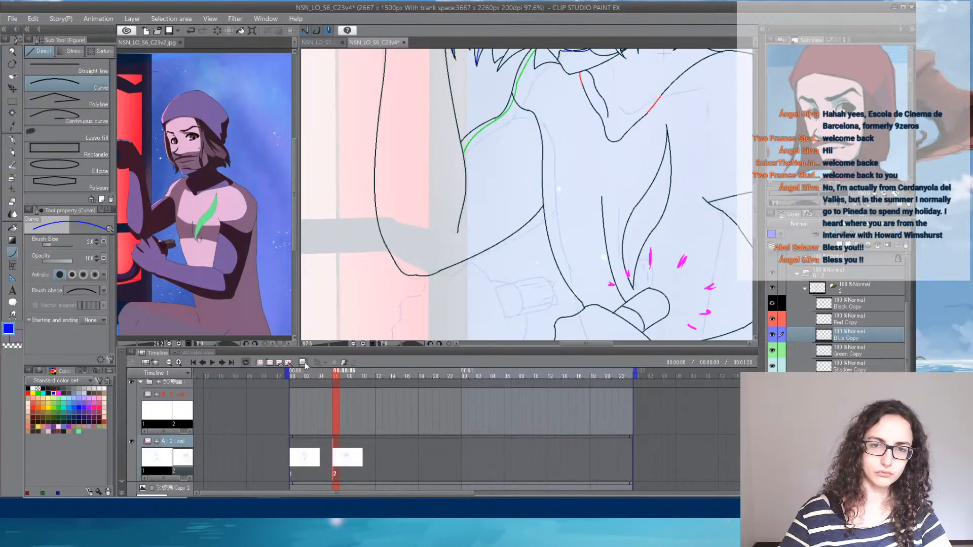
{"action": "left_click_drag", "start_coordinate": [907, 366], "coordinate": [906, 435]}
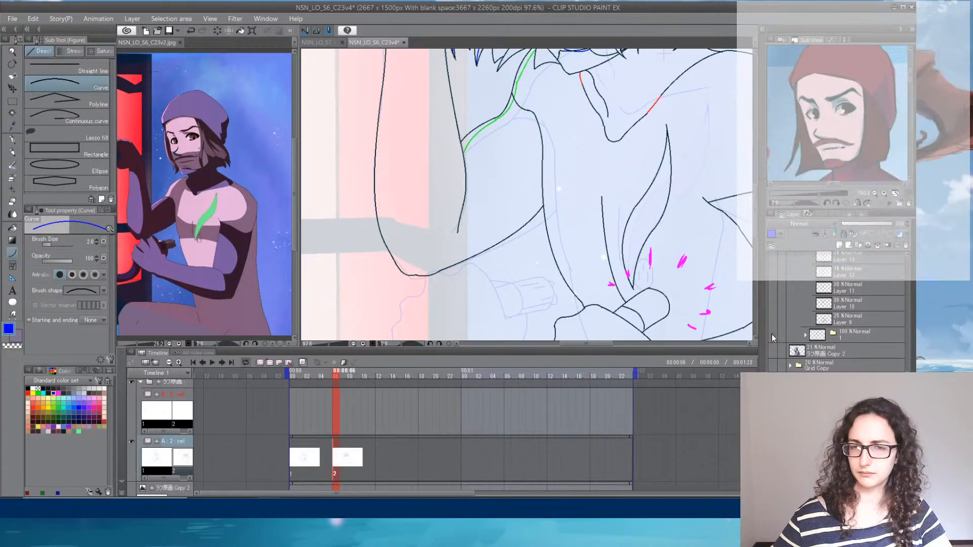
{"action": "left_click", "coordinate": [805, 335]}
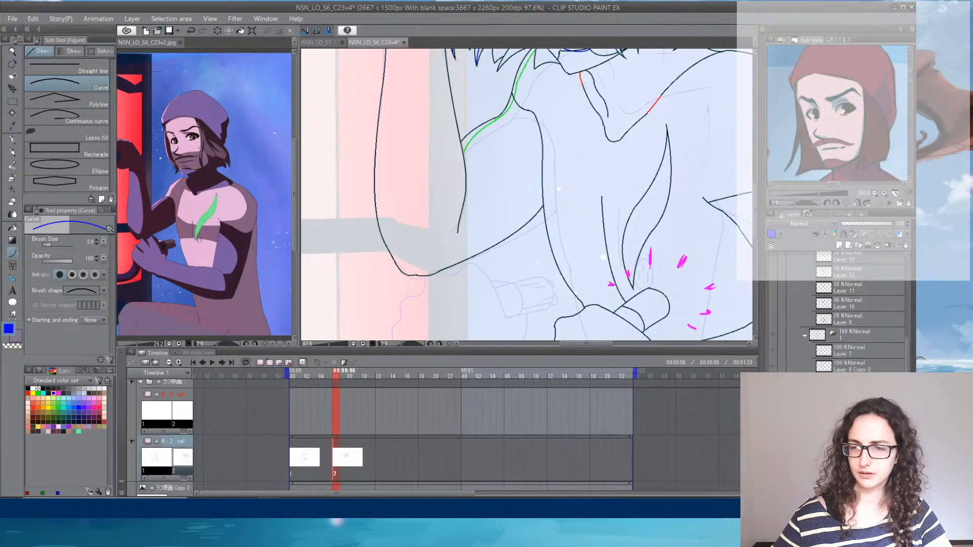
{"action": "scroll", "coordinate": [774, 355], "scroll_direction": "down", "scroll_amount": 5}
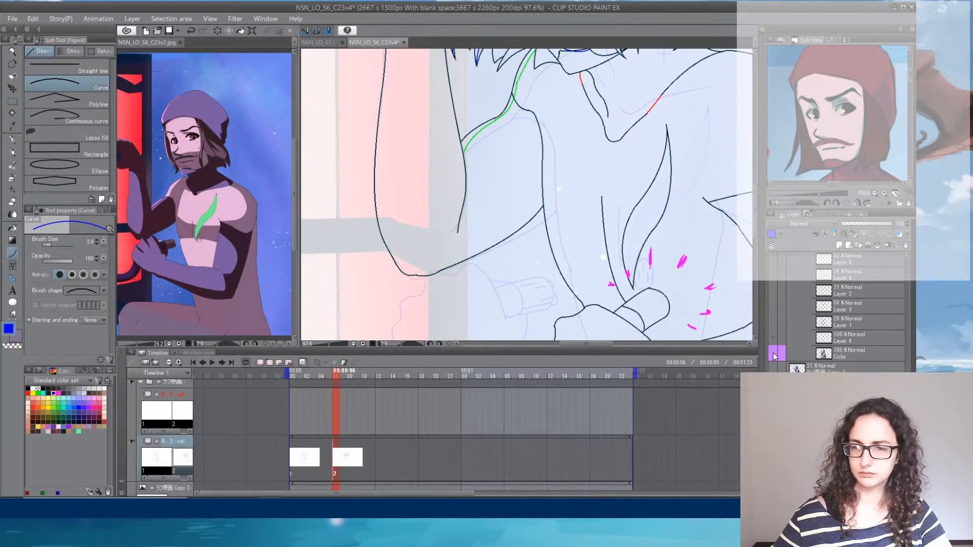
{"action": "left_click", "coordinate": [774, 355]}
{"action": "scroll", "coordinate": [906, 367], "scroll_direction": "up", "scroll_amount": 2}
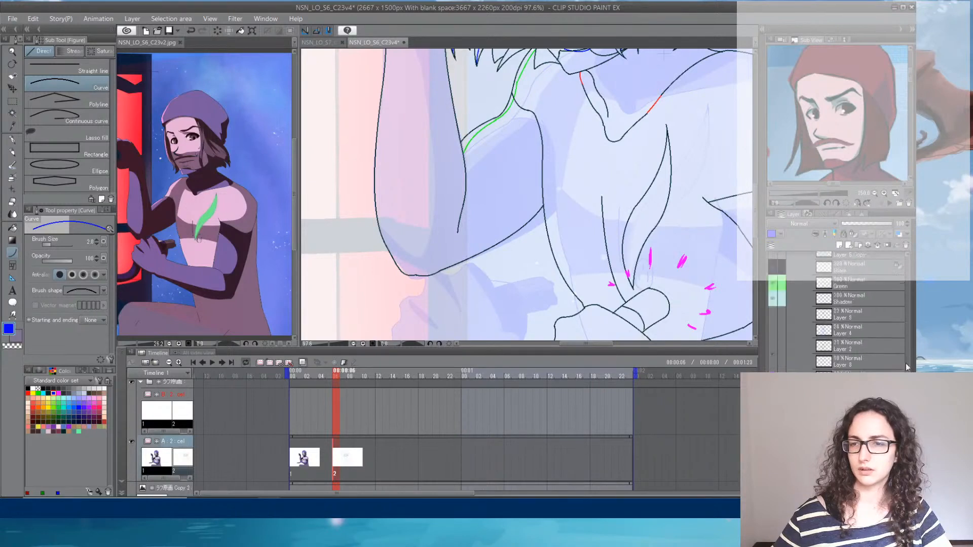
{"action": "scroll", "coordinate": [907, 367], "scroll_direction": "up", "scroll_amount": 5}
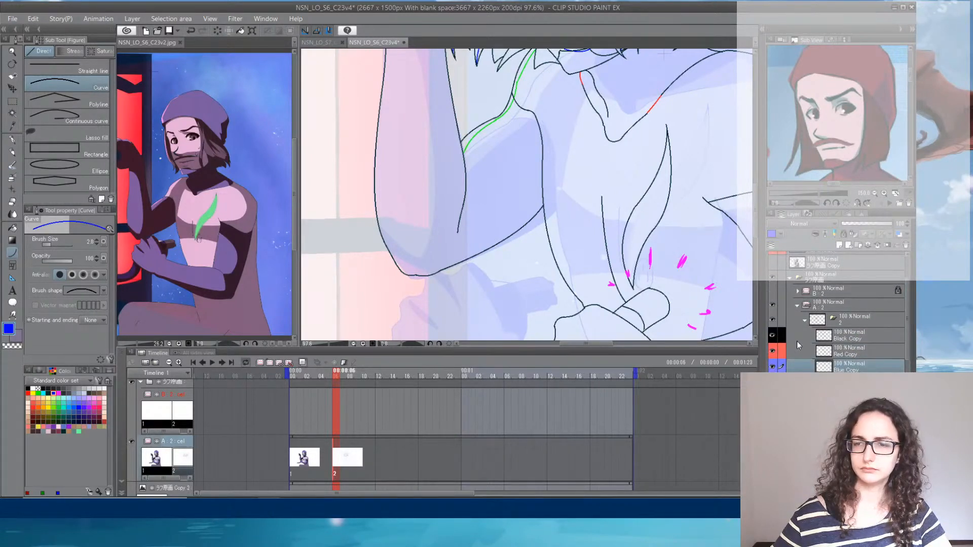
- Draw blue shadow curves across the raised arm's elbow and up the inside of the forearm to the wrist
{"action": "left_click_drag", "start_coordinate": [380, 227], "coordinate": [423, 250]}
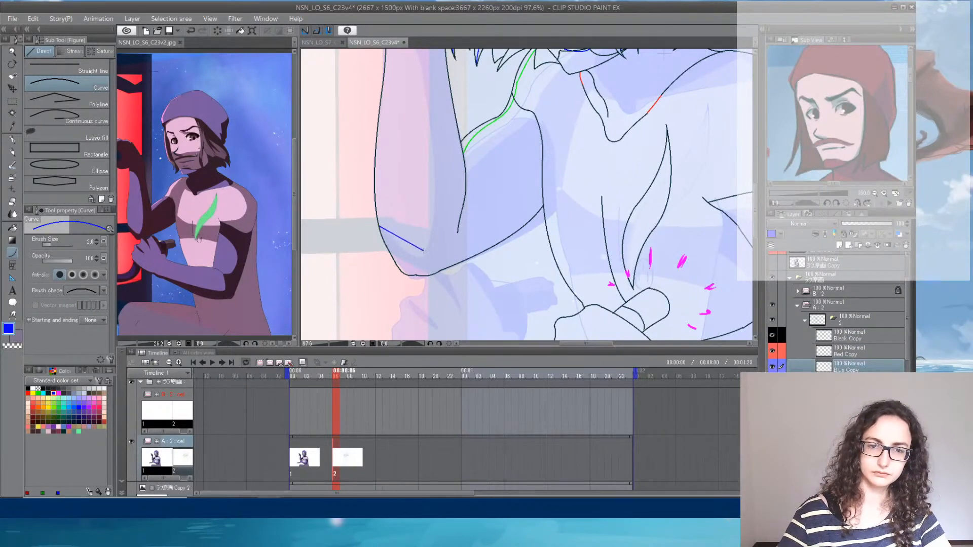
{"action": "scroll", "coordinate": [425, 284], "scroll_direction": "up", "scroll_amount": 3}
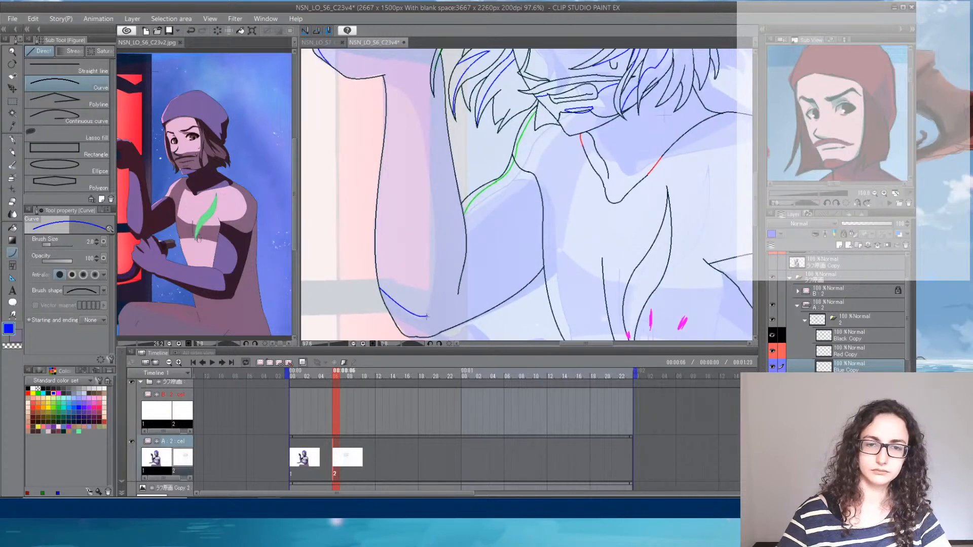
{"action": "left_click", "coordinate": [426, 316]}
{"action": "left_click_drag", "start_coordinate": [426, 315], "coordinate": [410, 104]}
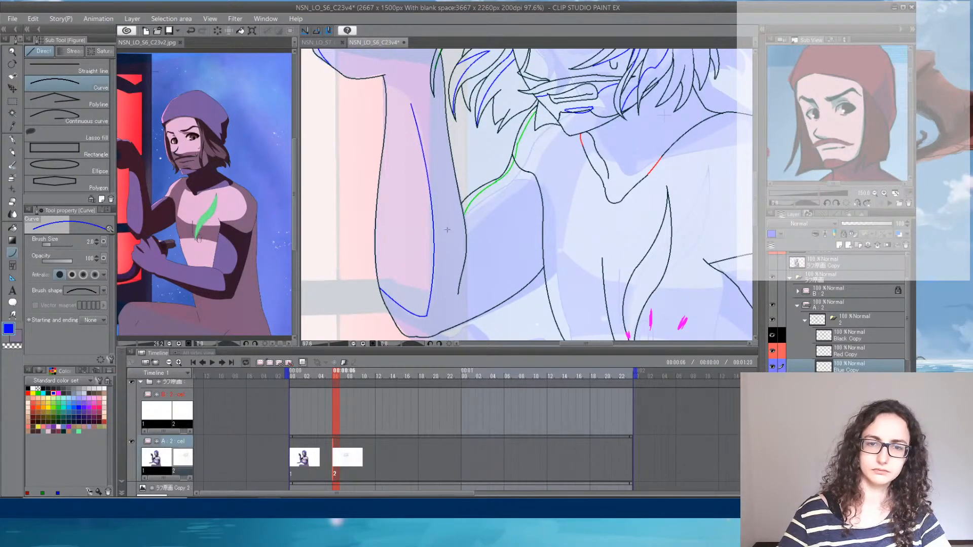
{"action": "scroll", "coordinate": [447, 229], "scroll_direction": "up", "scroll_amount": 6}
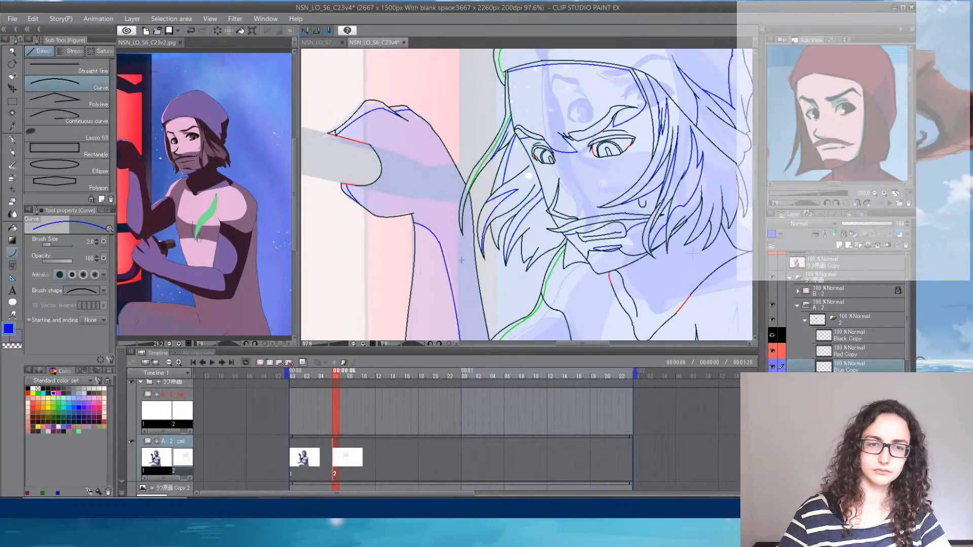
- Draw connected blue shadow curves over the raised arm's shoulder up to the neck, cancelling the first attempt from the inner elbow
{"action": "left_click_drag", "start_coordinate": [461, 259], "coordinate": [393, 100]}
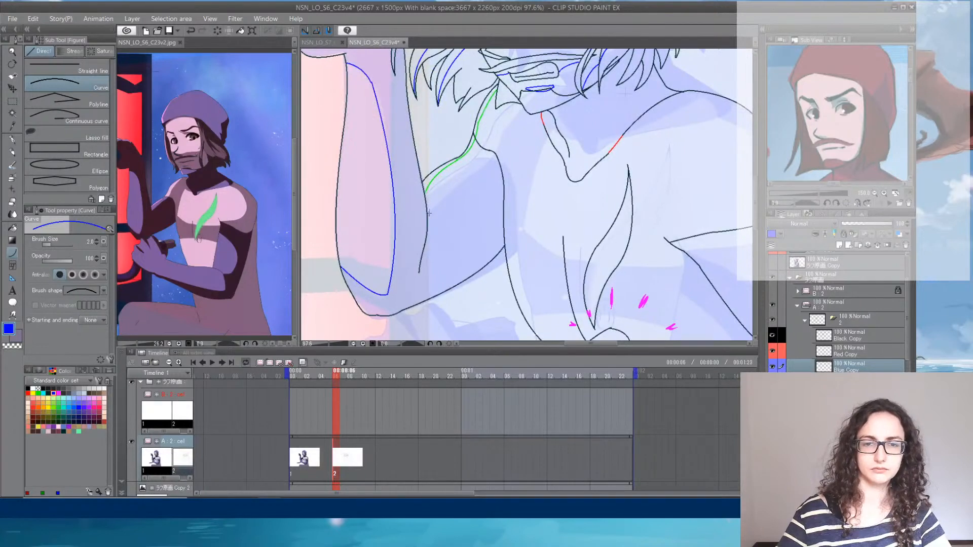
{"action": "left_click_drag", "start_coordinate": [429, 213], "coordinate": [485, 163]}
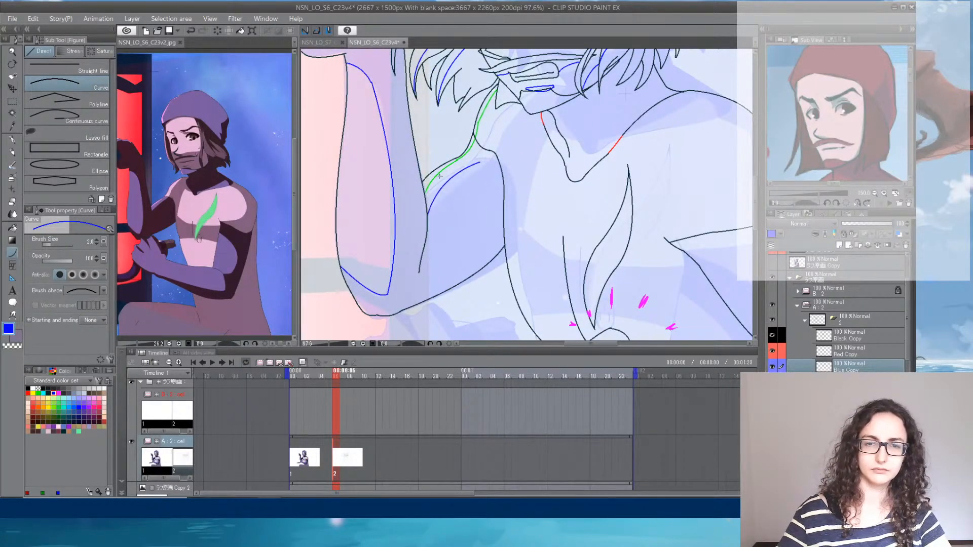
{"action": "key", "text": "Escape"}
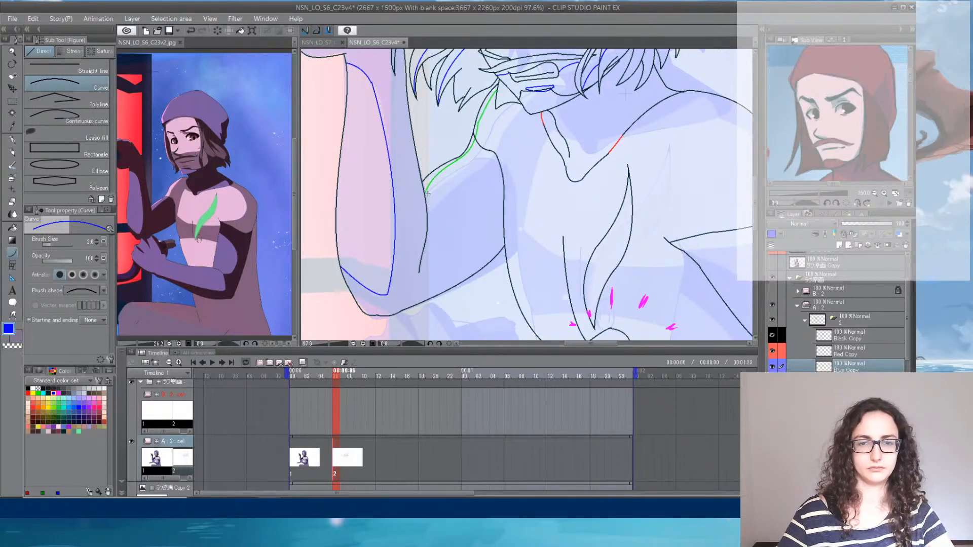
{"action": "left_click_drag", "start_coordinate": [445, 195], "coordinate": [442, 195]}
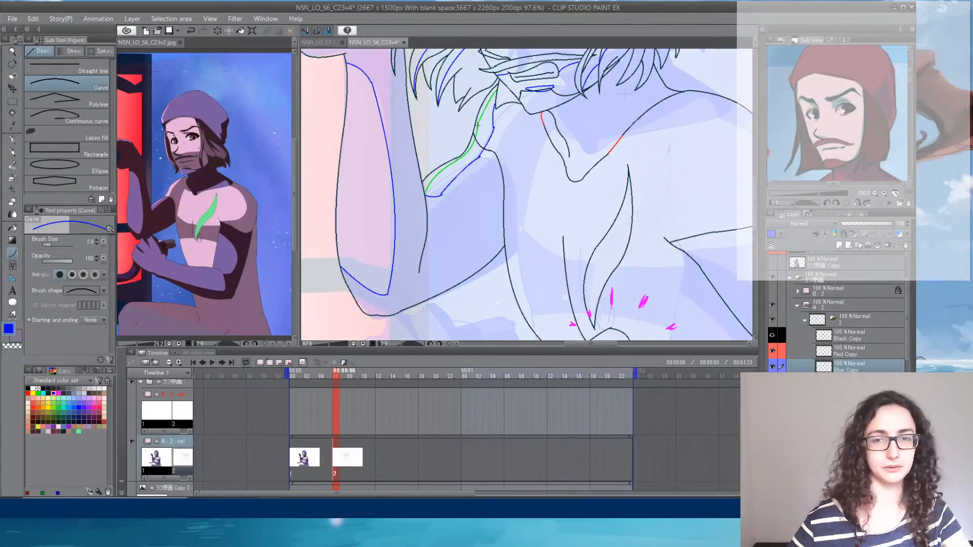
{"action": "scroll", "coordinate": [476, 125], "scroll_direction": "up", "scroll_amount": 3}
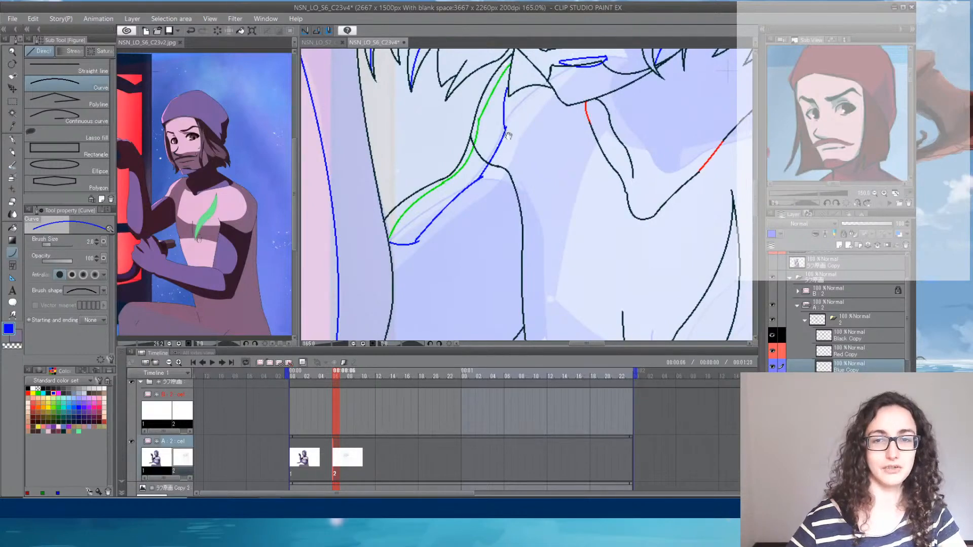
- Draw a blue shadow boundary up the chest's side beside the raised arm and across to the shirt collar
{"action": "left_click_drag", "start_coordinate": [502, 91], "coordinate": [458, 162]}
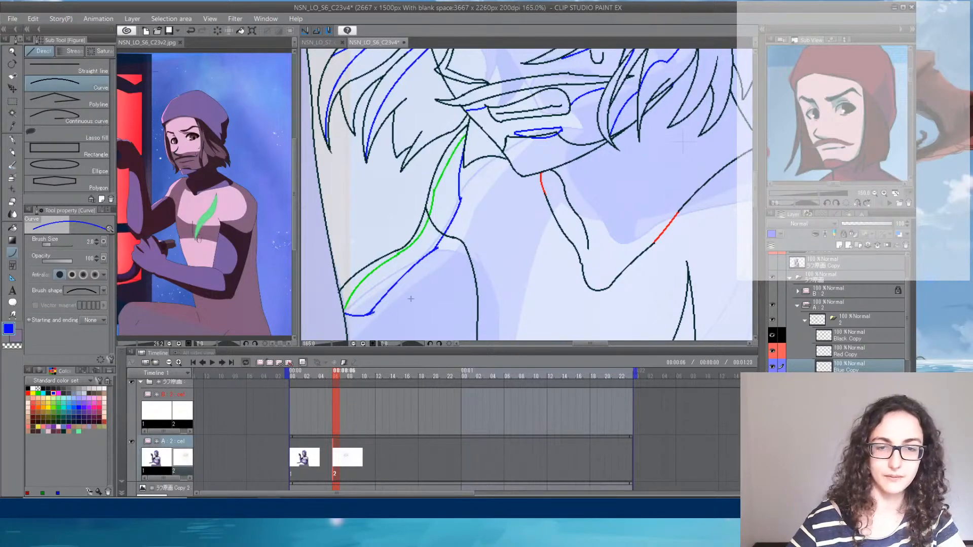
{"action": "left_click_drag", "start_coordinate": [425, 317], "coordinate": [299, 221]}
{"action": "left_click_drag", "start_coordinate": [419, 338], "coordinate": [448, 165]}
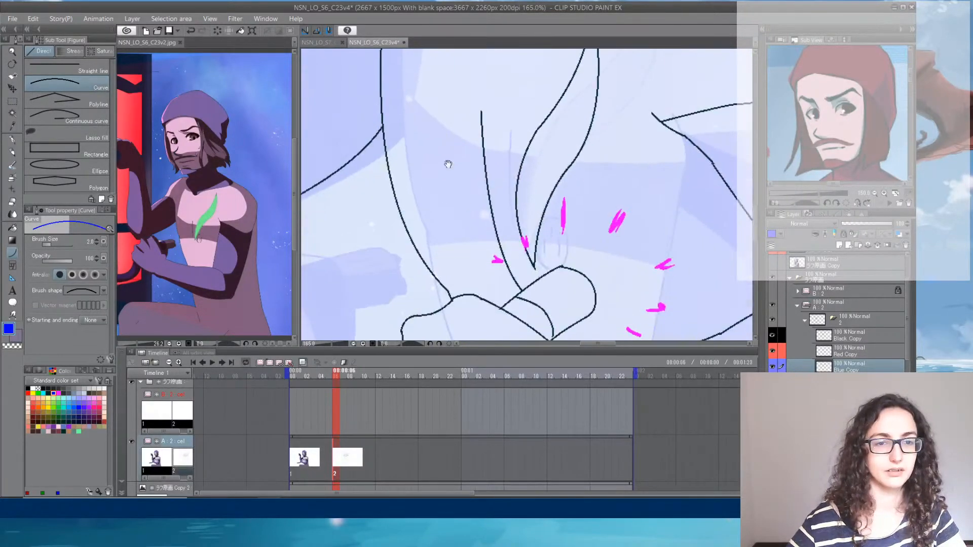
{"action": "left_click_drag", "start_coordinate": [454, 252], "coordinate": [421, 287]}
{"action": "scroll", "coordinate": [457, 262], "scroll_direction": "down", "scroll_amount": 6}
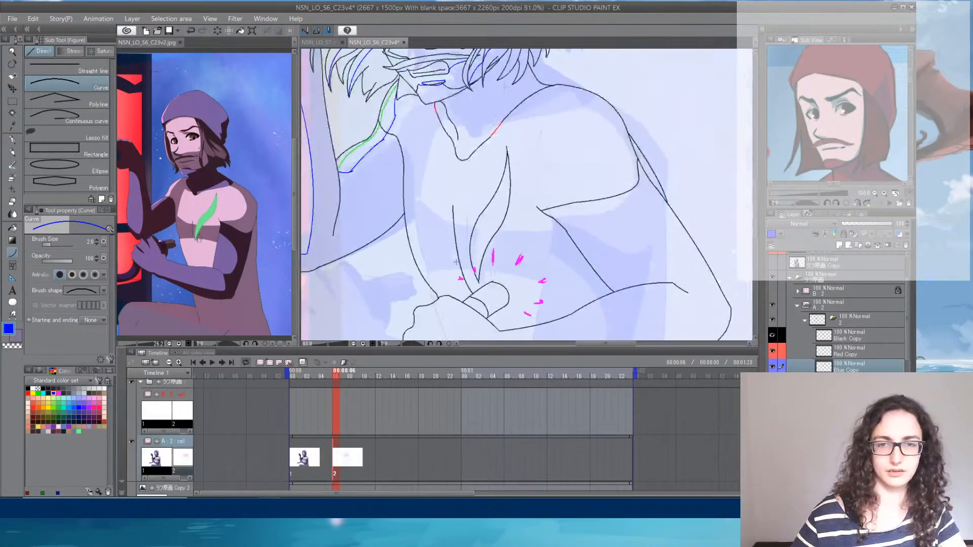
{"action": "scroll", "coordinate": [457, 263], "scroll_direction": "up", "scroll_amount": 2}
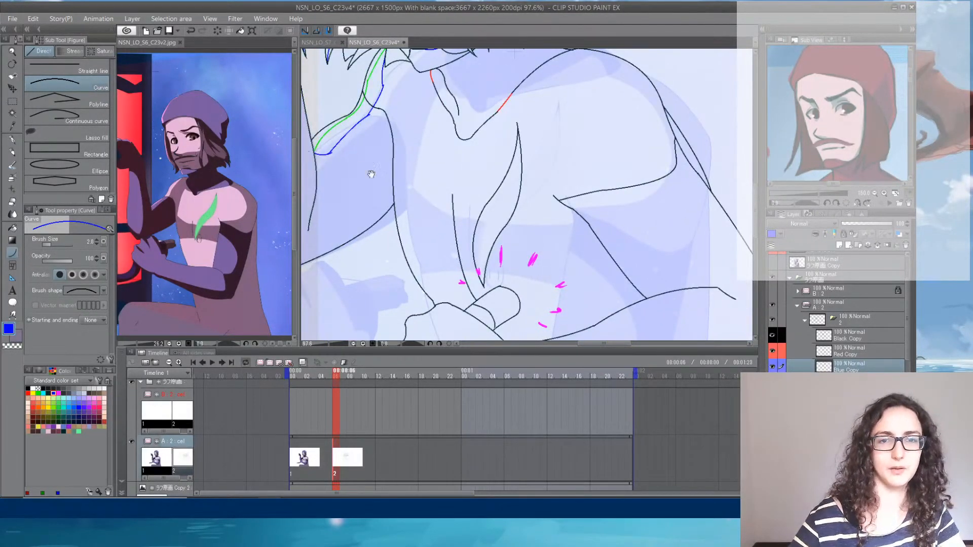
{"action": "mouse_move", "coordinate": [371, 174]}
{"action": "left_mouse_down"}
{"action": "mouse_move", "coordinate": [389, 235]}
{"action": "mouse_move", "coordinate": [421, 129]}
{"action": "mouse_move", "coordinate": [423, 141]}
{"action": "left_mouse_up"}
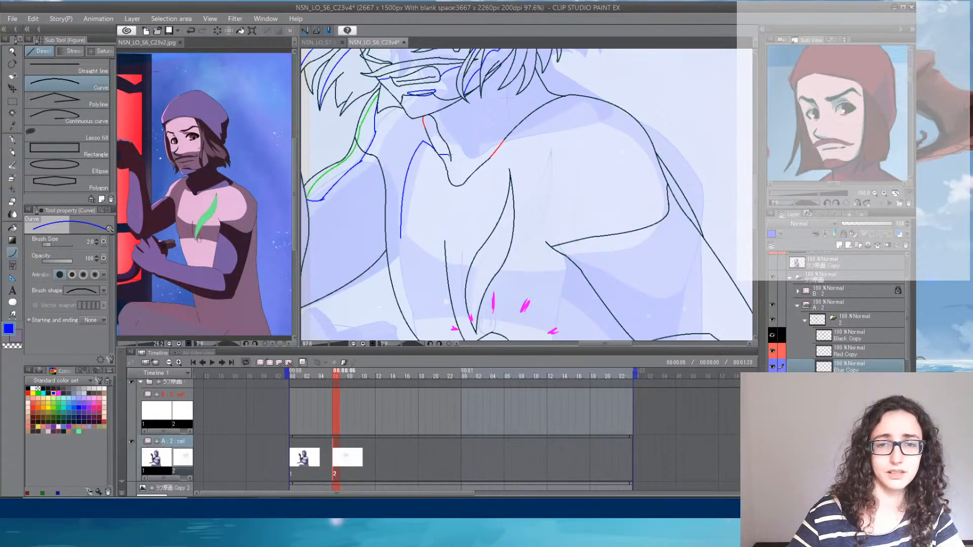
- Extend the blue shadow boundary across the neckline and over the near shoulder, undoing the first shoulder curves and redrawing them farther inward
{"action": "left_click_drag", "start_coordinate": [450, 156], "coordinate": [639, 218]}
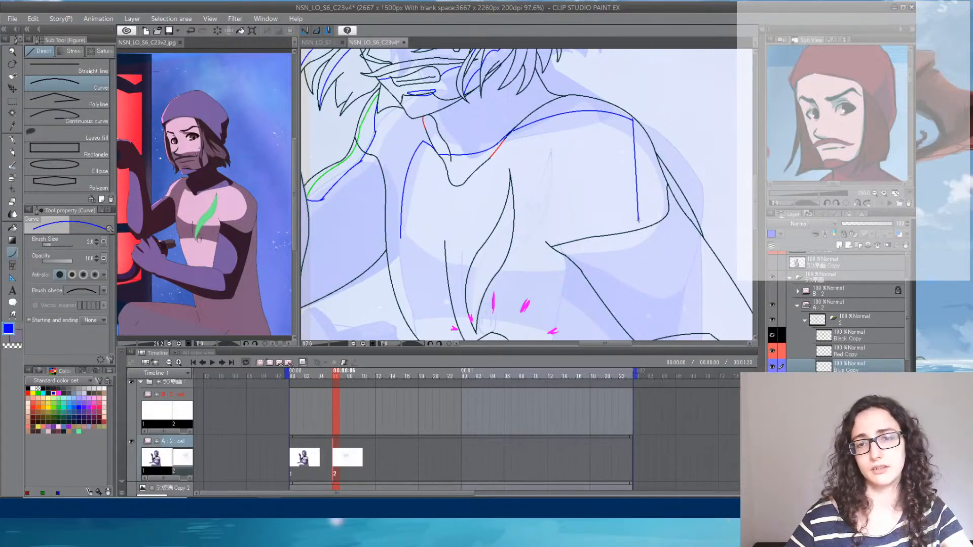
{"action": "key", "text": "ctrl+z"}
{"action": "key", "text": "ctrl+z"}
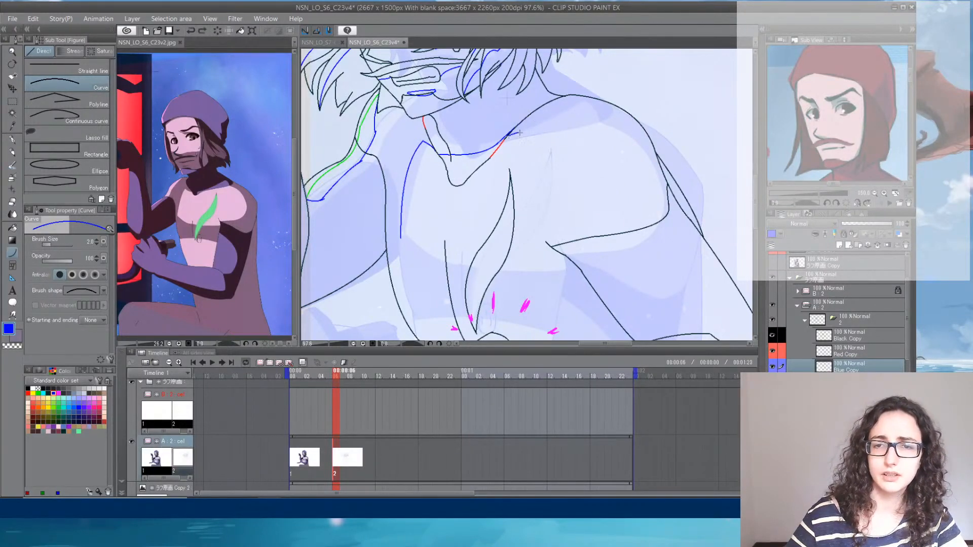
{"action": "left_click_drag", "start_coordinate": [512, 133], "coordinate": [596, 131]}
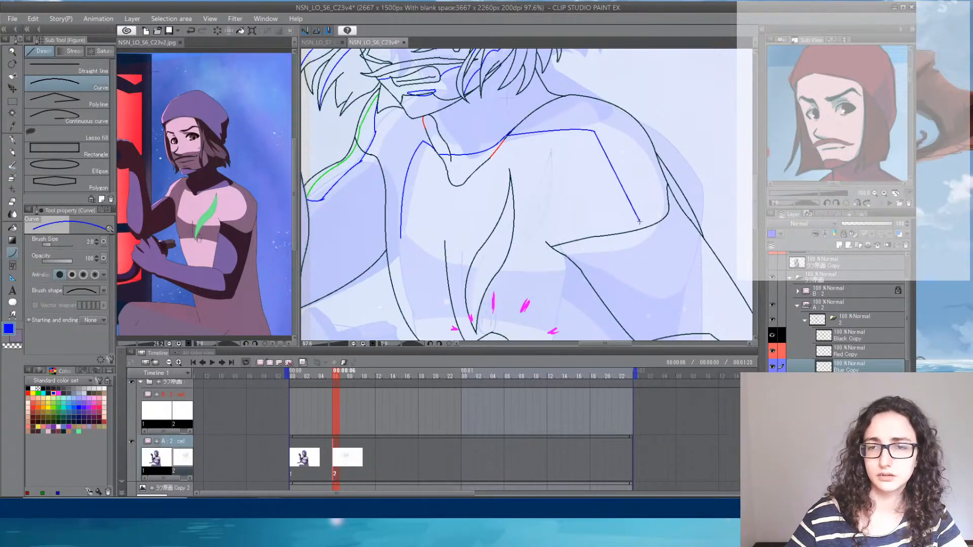
- Close the chest's blue light area with a lower edge across the torso, notched at the armpit and ending at the near shoulder line
{"action": "left_click_drag", "start_coordinate": [649, 215], "coordinate": [583, 100]}
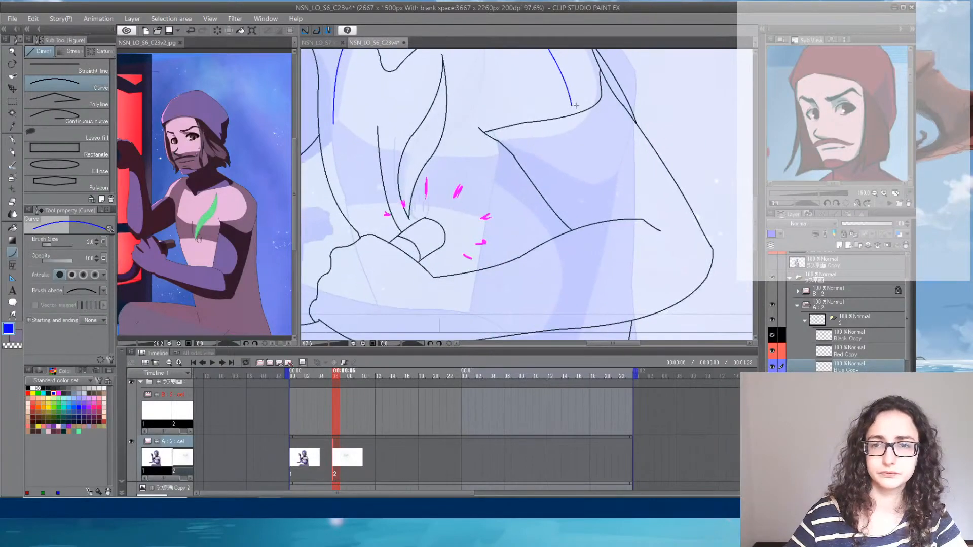
{"action": "left_click_drag", "start_coordinate": [529, 115], "coordinate": [572, 181]}
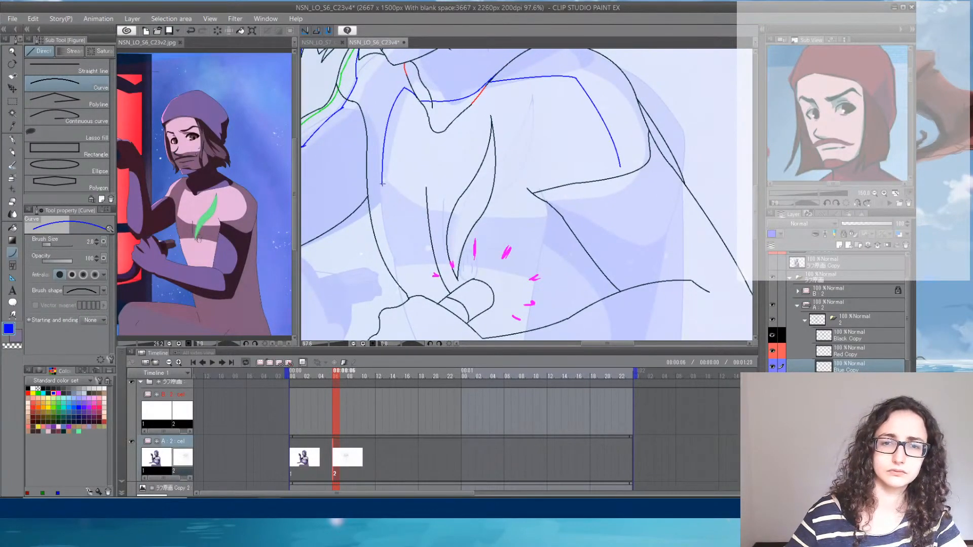
{"action": "mouse_move", "coordinate": [382, 183]}
{"action": "left_mouse_down"}
{"action": "mouse_move", "coordinate": [423, 197]}
{"action": "mouse_move", "coordinate": [518, 201]}
{"action": "mouse_move", "coordinate": [528, 198]}
{"action": "mouse_move", "coordinate": [525, 173]}
{"action": "mouse_move", "coordinate": [553, 207]}
{"action": "mouse_move", "coordinate": [620, 169]}
{"action": "left_mouse_up"}
{"action": "left_click", "coordinate": [523, 186]}
{"action": "left_click", "coordinate": [552, 195]}
{"action": "left_click", "coordinate": [596, 190]}
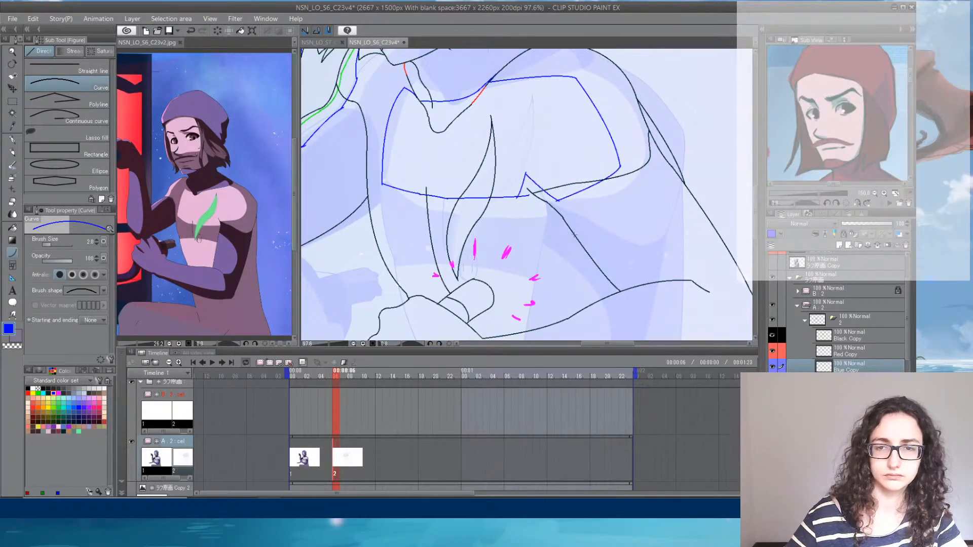
- Draw a blue shadow curve across the belly above the hand and erase its overshoot past the torso outline
{"action": "left_click_drag", "start_coordinate": [562, 272], "coordinate": [610, 213]}
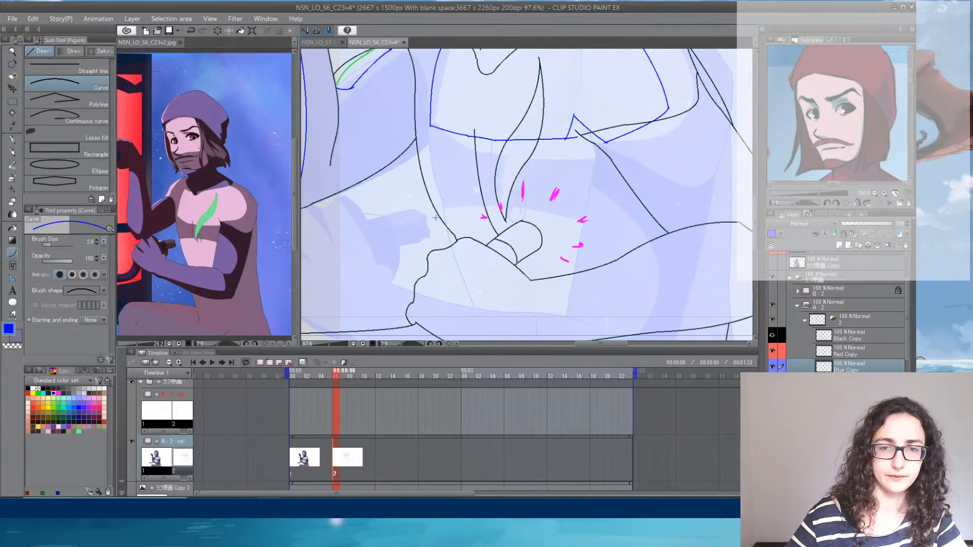
{"action": "left_click_drag", "start_coordinate": [437, 216], "coordinate": [548, 220]}
{"action": "left_click", "coordinate": [539, 215]}
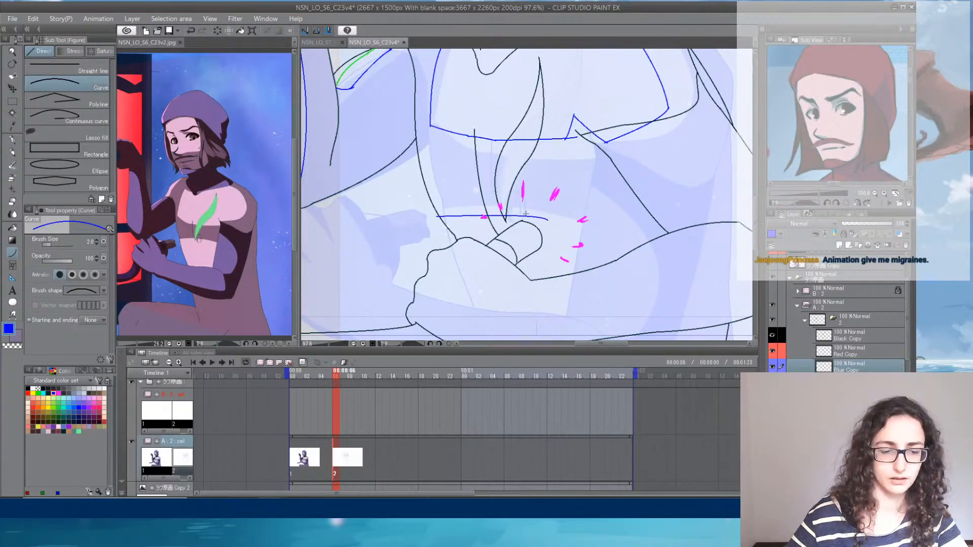
{"action": "key", "text": "e"}
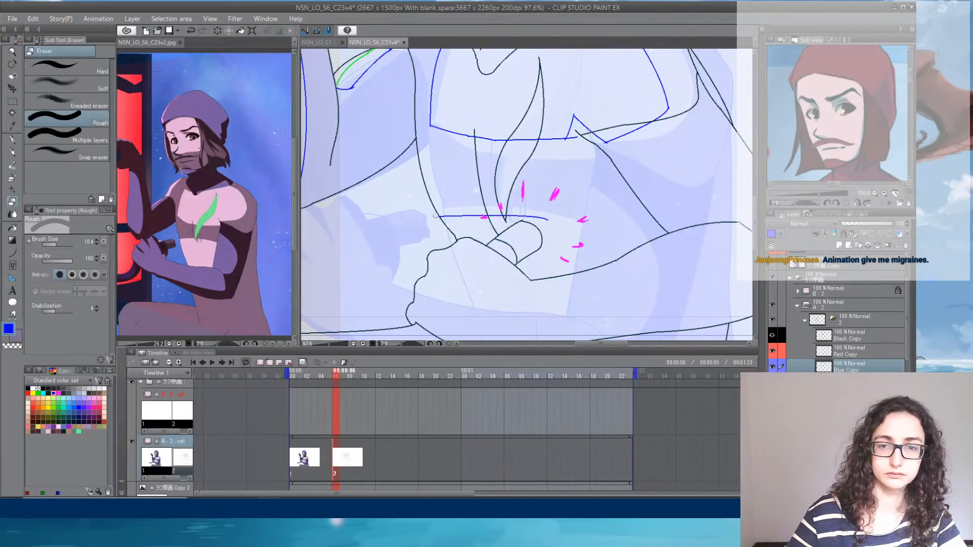
{"action": "left_click", "coordinate": [12, 255]}
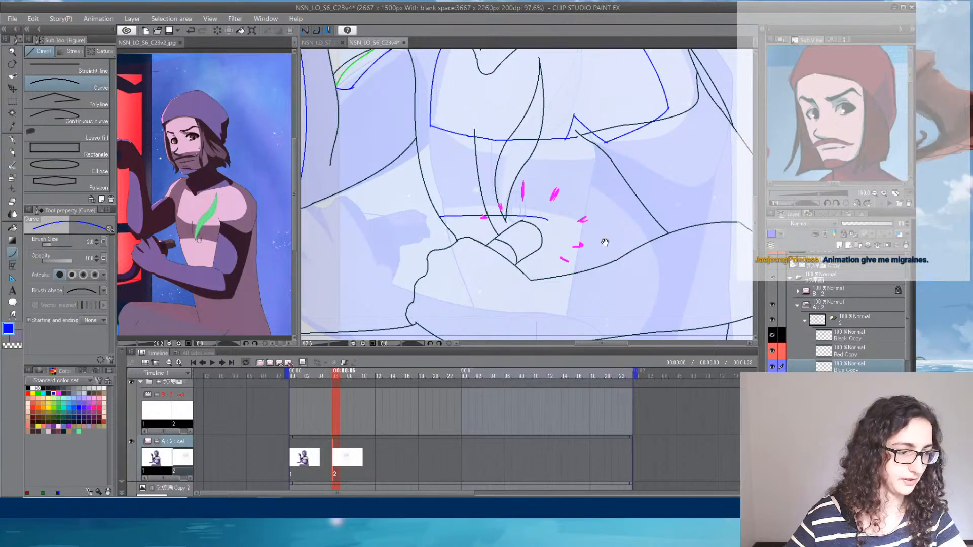
- Continue the blue belly curve toward the near arm and add a short boundary from it down to the forearm
{"action": "left_click_drag", "start_coordinate": [605, 243], "coordinate": [502, 201]}
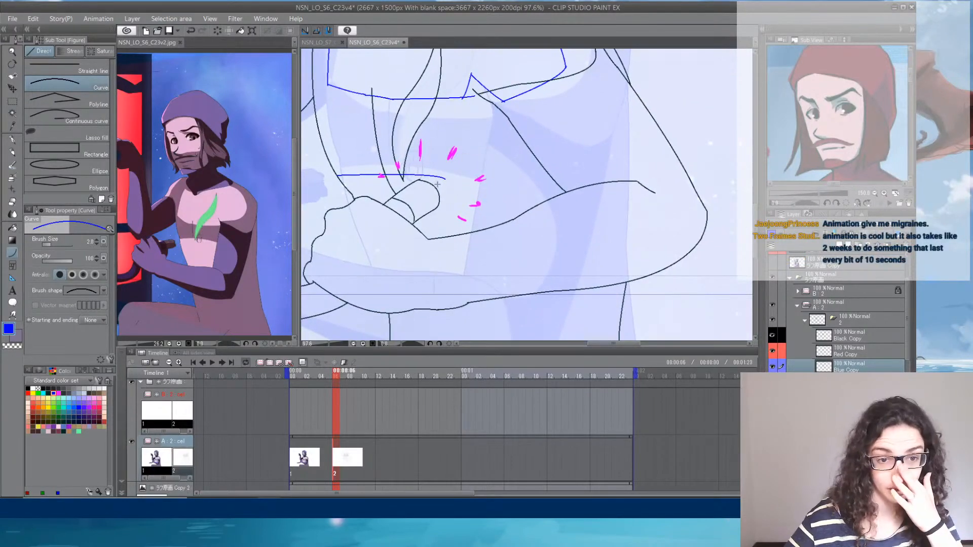
{"action": "mouse_move", "coordinate": [444, 177]}
{"action": "left_mouse_down"}
{"action": "mouse_move", "coordinate": [508, 196]}
{"action": "mouse_move", "coordinate": [504, 222]}
{"action": "left_mouse_up"}
{"action": "left_click", "coordinate": [501, 205]}
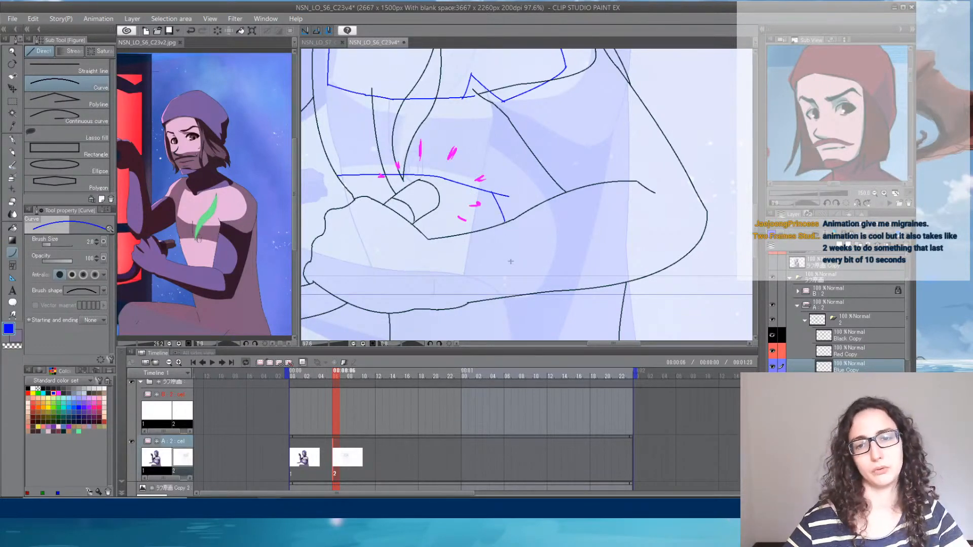
- Draw a blue shadow boundary across the waist just below the forearm, turning its far end up to meet the arm
{"action": "mouse_move", "coordinate": [518, 286]}
{"action": "left_mouse_down"}
{"action": "mouse_move", "coordinate": [510, 113]}
{"action": "mouse_move", "coordinate": [490, 166]}
{"action": "mouse_move", "coordinate": [489, 253]}
{"action": "mouse_move", "coordinate": [492, 231]}
{"action": "mouse_move", "coordinate": [372, 231]}
{"action": "left_mouse_up"}
{"action": "left_click", "coordinate": [387, 242]}
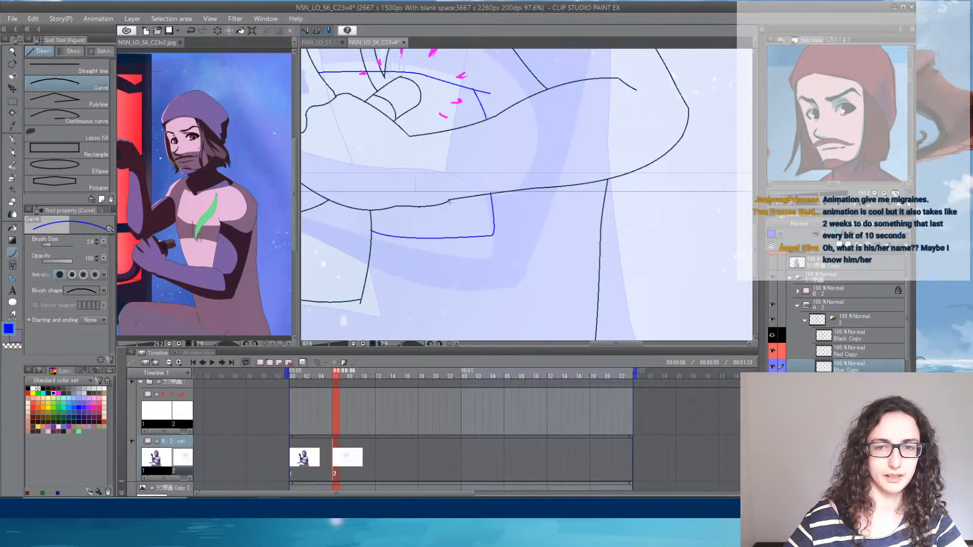
{"action": "key", "text": "e"}
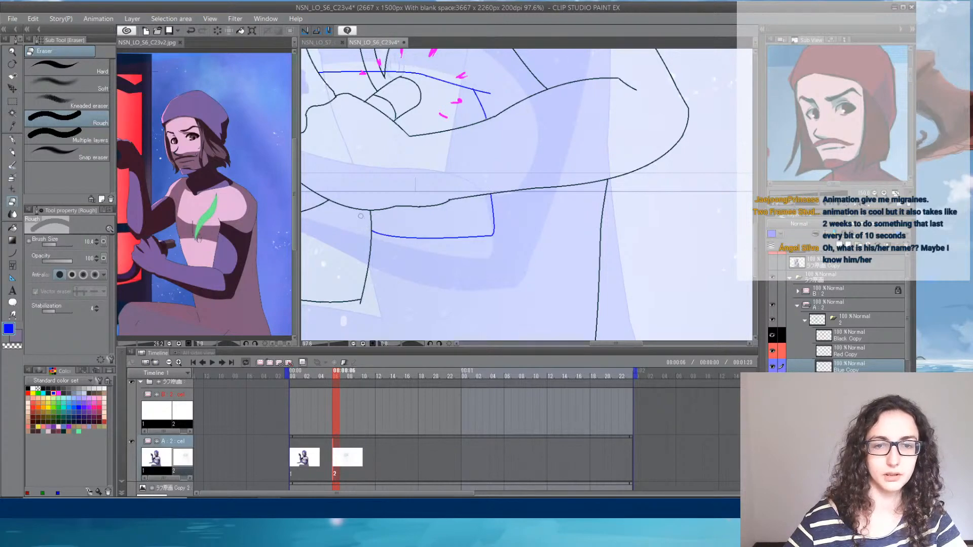
{"action": "mouse_move", "coordinate": [480, 152]}
{"action": "left_mouse_down"}
{"action": "mouse_move", "coordinate": [536, 250]}
{"action": "mouse_move", "coordinate": [616, 163]}
{"action": "mouse_move", "coordinate": [516, 201]}
{"action": "left_mouse_up"}
{"action": "left_click", "coordinate": [13, 254]}
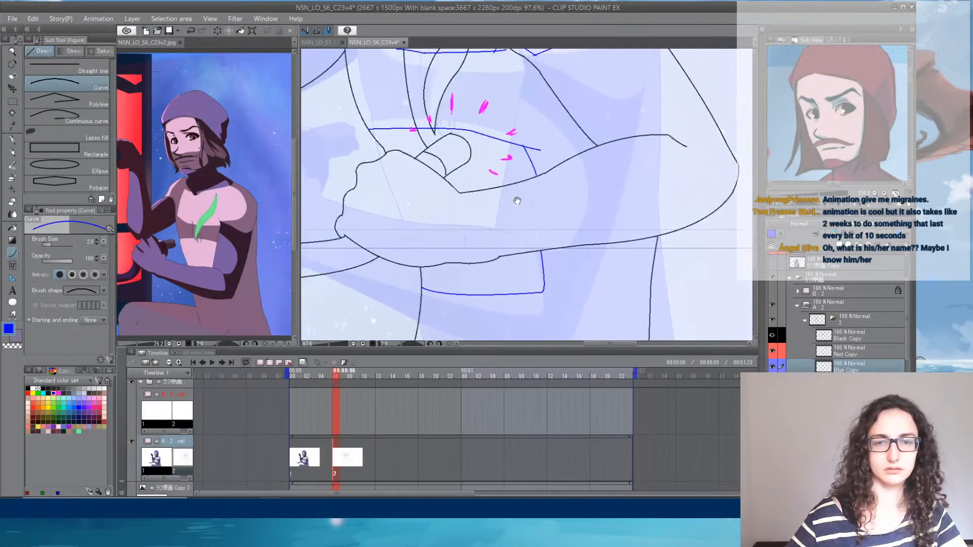
- Draw a blue boundary from the knuckles along the upper edge of the hand and forearm, hooking inward short of the elbow
{"action": "mouse_move", "coordinate": [362, 165]}
{"action": "left_mouse_down"}
{"action": "mouse_move", "coordinate": [387, 186]}
{"action": "mouse_move", "coordinate": [432, 182]}
{"action": "mouse_move", "coordinate": [458, 197]}
{"action": "mouse_move", "coordinate": [556, 169]}
{"action": "left_mouse_up"}
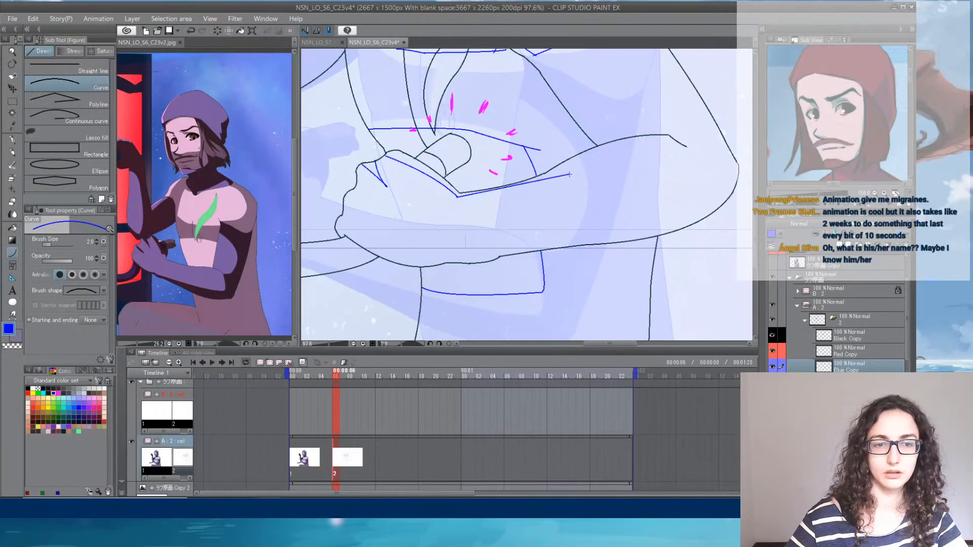
{"action": "left_click", "coordinate": [545, 183]}
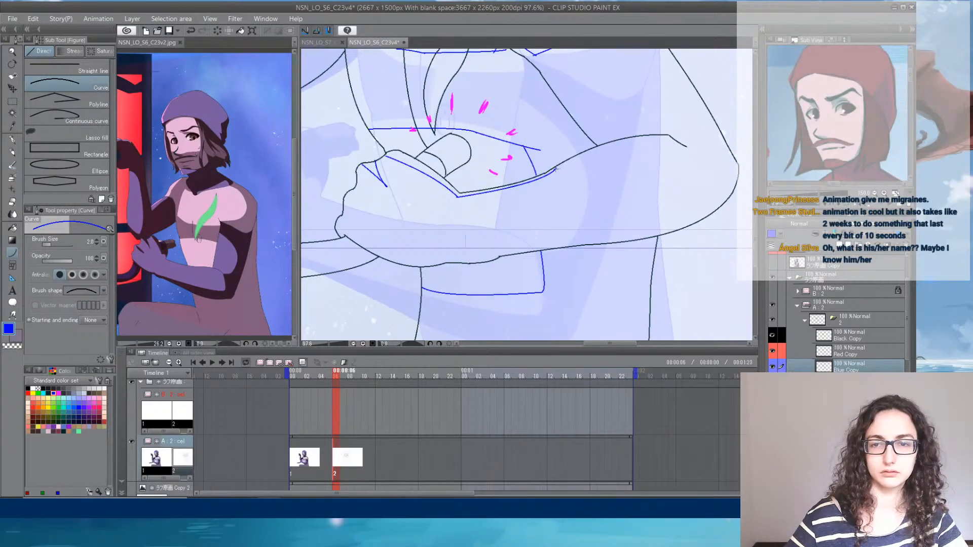
{"action": "left_click_drag", "start_coordinate": [556, 168], "coordinate": [588, 151]}
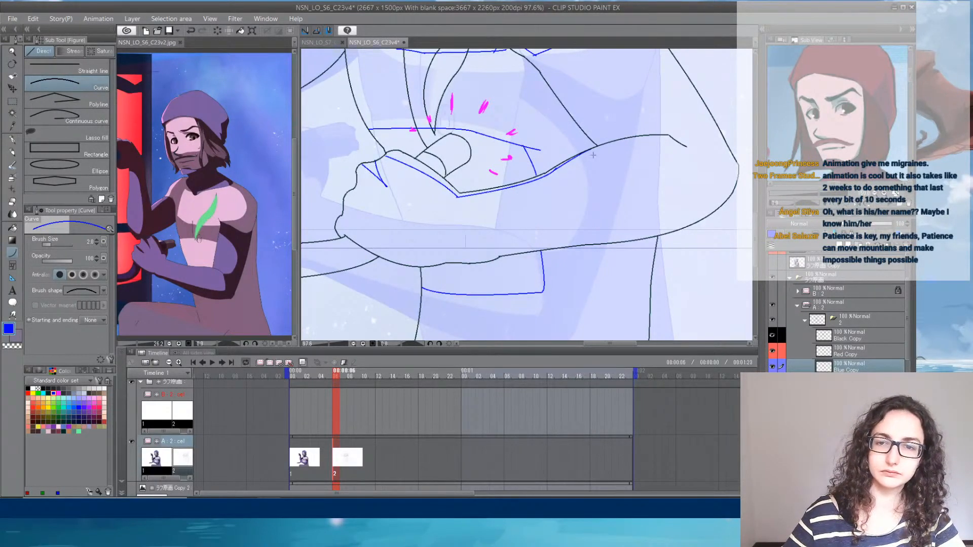
{"action": "left_click_drag", "start_coordinate": [583, 155], "coordinate": [632, 173]}
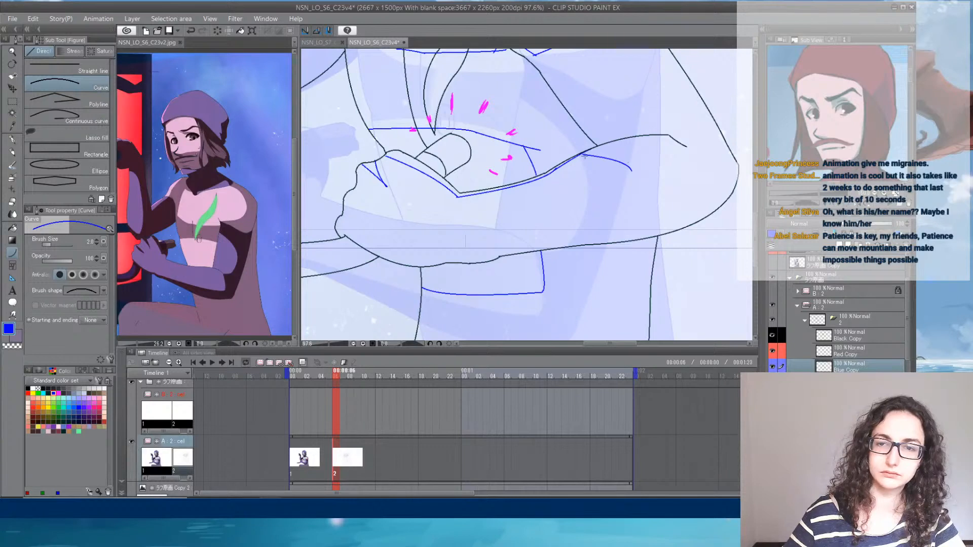
- Close the forearm's blue light area with a curved lower boundary from the elbow end back to the outer edge of the fist
{"action": "mouse_move", "coordinate": [631, 170]}
{"action": "left_mouse_down"}
{"action": "mouse_move", "coordinate": [428, 231]}
{"action": "mouse_move", "coordinate": [450, 237]}
{"action": "mouse_move", "coordinate": [430, 252]}
{"action": "mouse_move", "coordinate": [343, 233]}
{"action": "left_mouse_up"}
{"action": "left_click", "coordinate": [513, 229]}
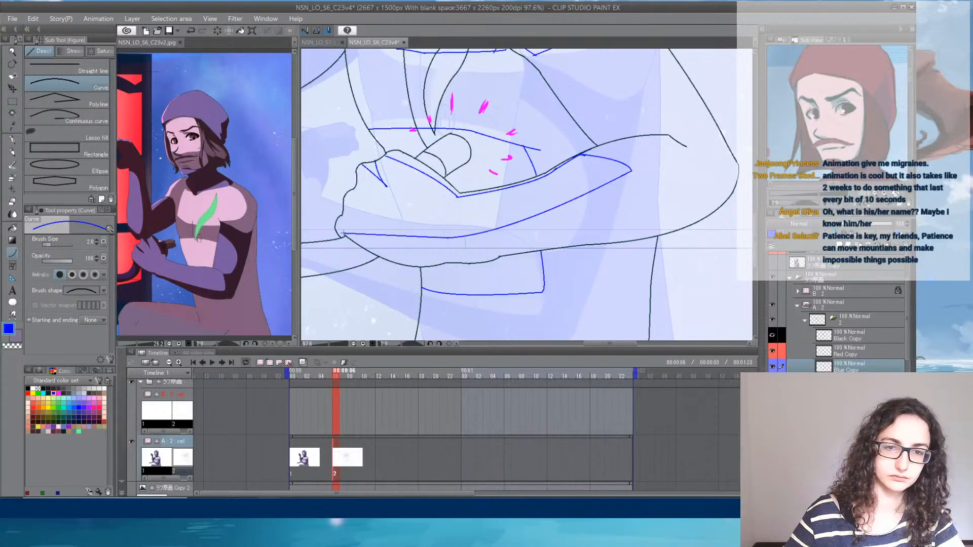
{"action": "left_click", "coordinate": [436, 261]}
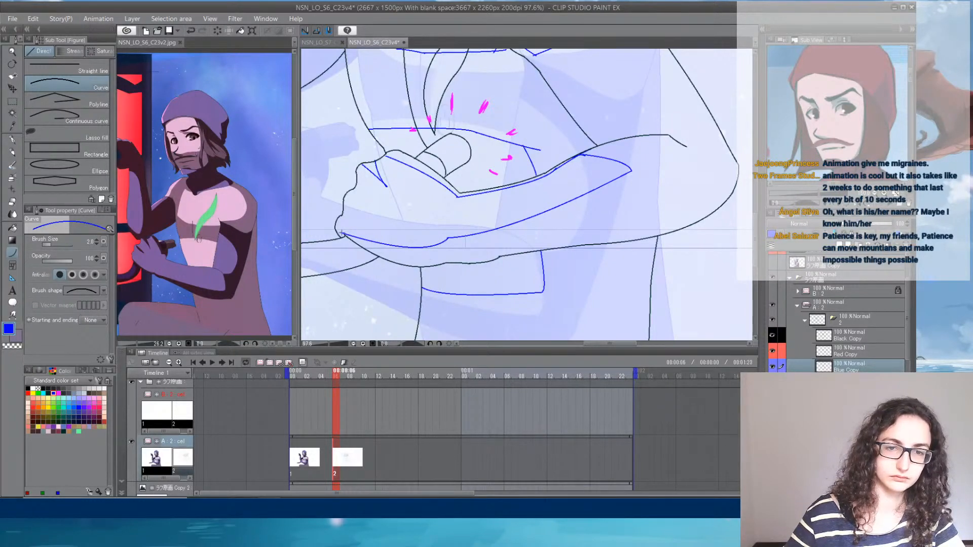
{"action": "left_click_drag", "start_coordinate": [342, 233], "coordinate": [335, 231]}
{"action": "left_click", "coordinate": [336, 231]}
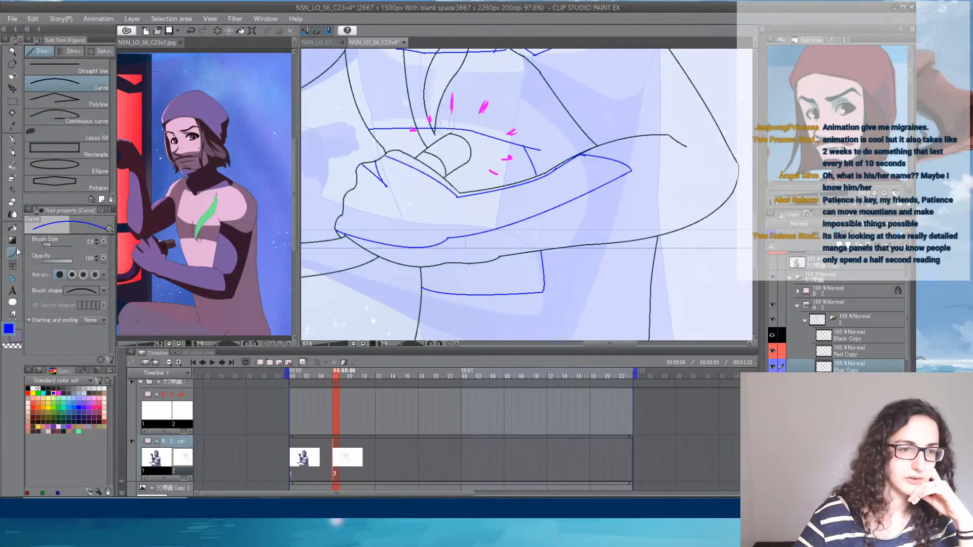
- Erase the overshoot at the tip of the blue notch near the knuckles
{"action": "left_click", "coordinate": [12, 212]}
{"action": "left_click", "coordinate": [12, 205]}
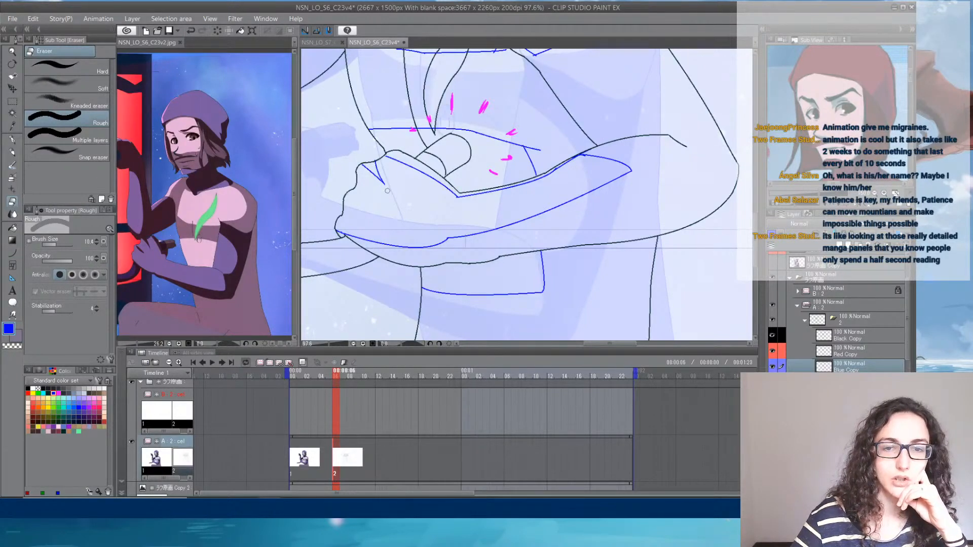
{"action": "left_click", "coordinate": [13, 252]}
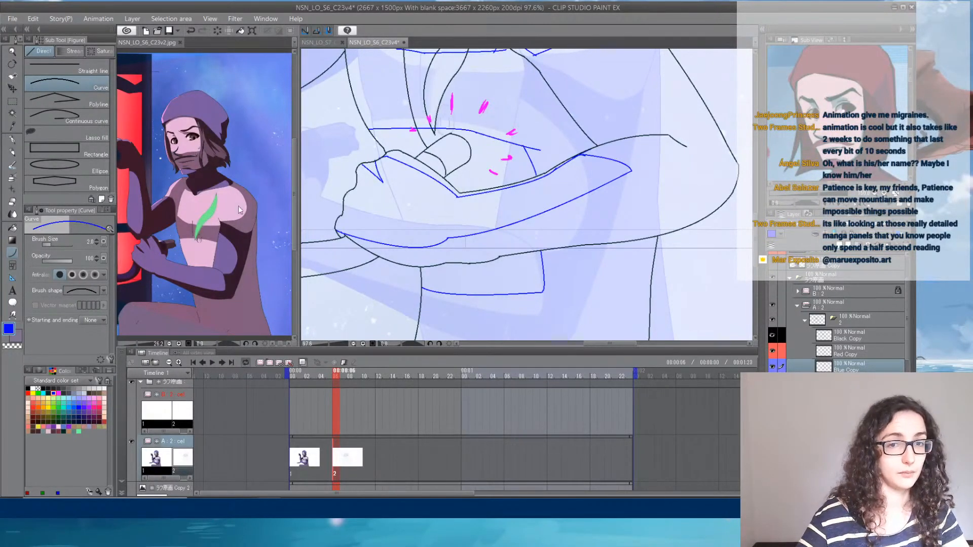
- Draw a short blue shadow curve along the handle gripped in the fist
{"action": "mouse_move", "coordinate": [383, 221]}
{"action": "left_mouse_down"}
{"action": "mouse_move", "coordinate": [488, 180]}
{"action": "mouse_move", "coordinate": [442, 209]}
{"action": "left_mouse_up"}
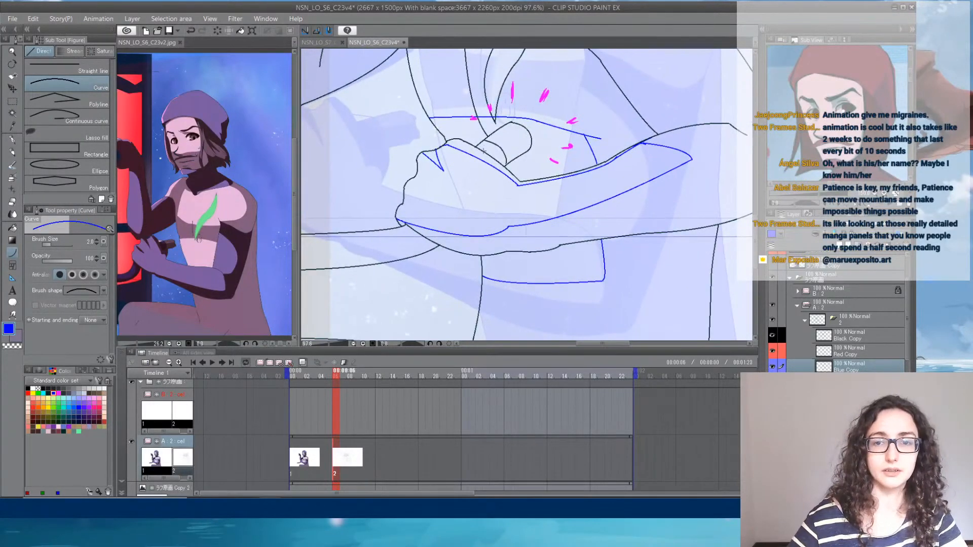
{"action": "left_click_drag", "start_coordinate": [480, 143], "coordinate": [524, 126]}
{"action": "left_click", "coordinate": [508, 138]}
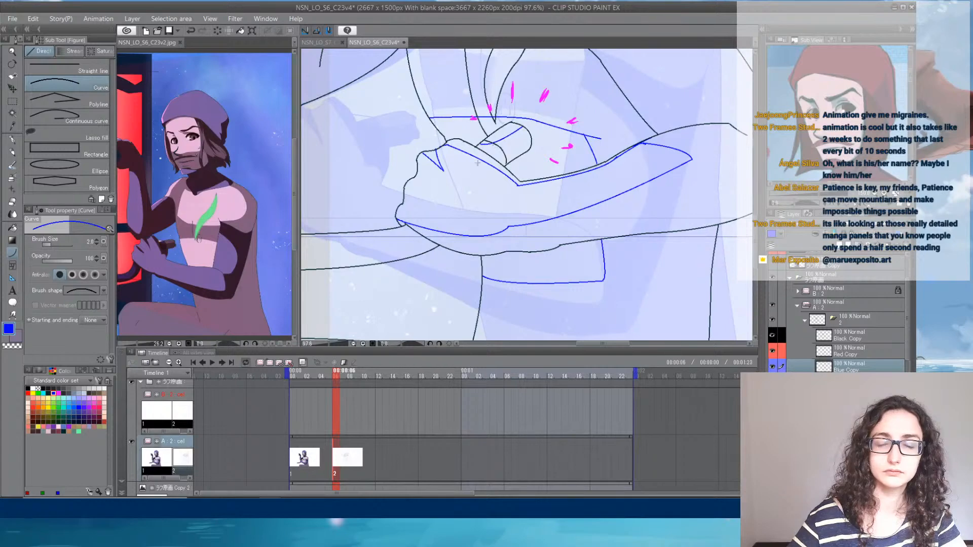
- Draw a blue shadow boundary through the long tapered shape extending from the fist, curving down to its pointed end
{"action": "left_click_drag", "start_coordinate": [370, 260], "coordinate": [468, 226]}
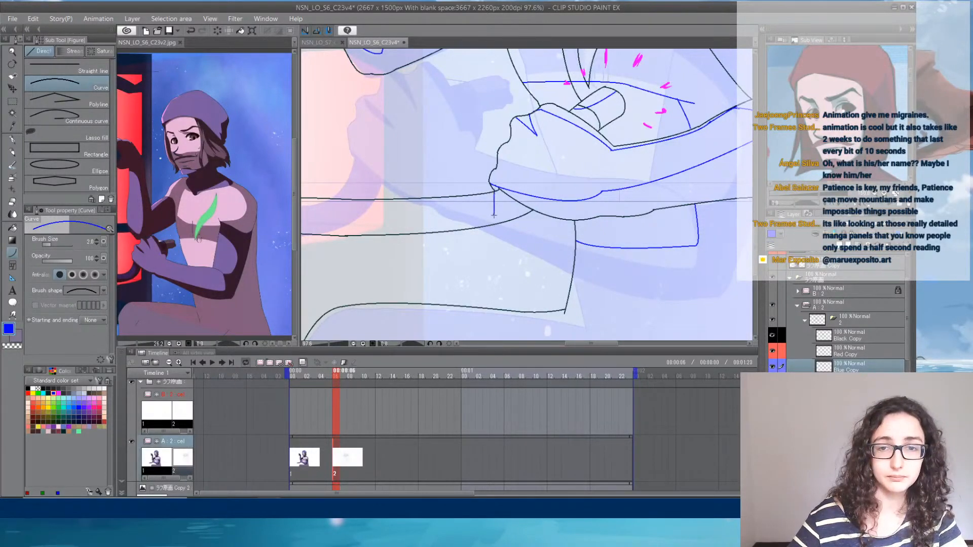
{"action": "mouse_move", "coordinate": [449, 210]}
{"action": "left_mouse_down"}
{"action": "mouse_move", "coordinate": [601, 177]}
{"action": "mouse_move", "coordinate": [600, 187]}
{"action": "mouse_move", "coordinate": [423, 187]}
{"action": "left_mouse_up"}
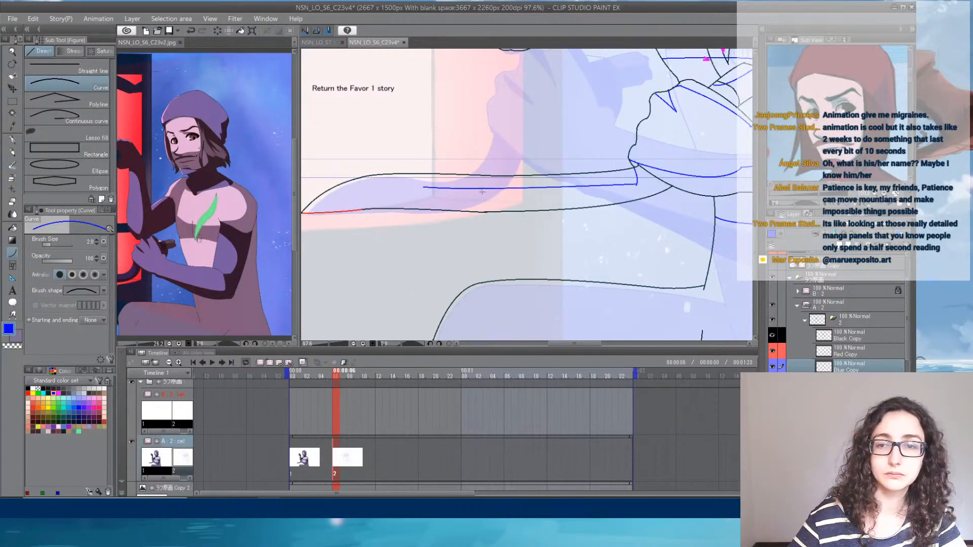
{"action": "left_click", "coordinate": [598, 195]}
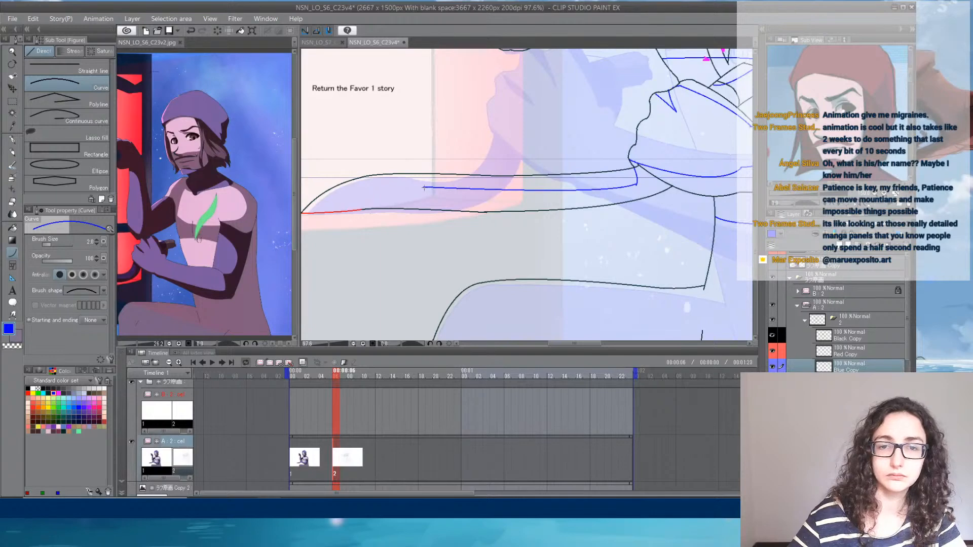
{"action": "left_click_drag", "start_coordinate": [424, 188], "coordinate": [309, 213]}
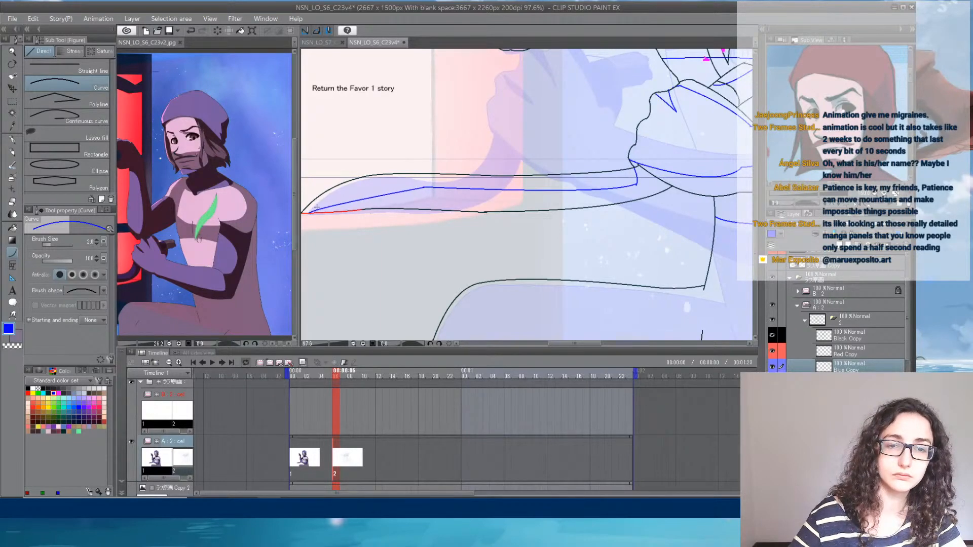
{"action": "left_click", "coordinate": [336, 193]}
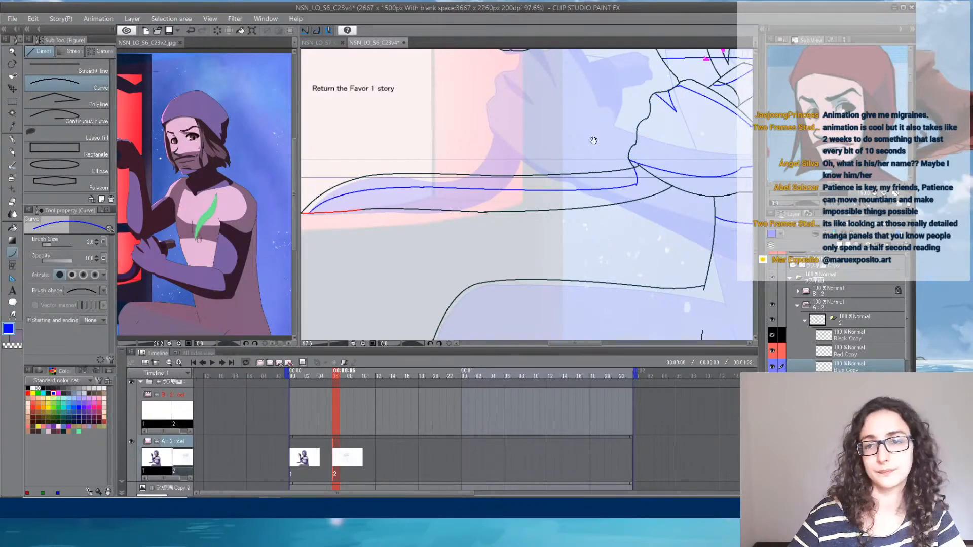
- Save the C23v4 drawing
{"action": "left_click_drag", "start_coordinate": [578, 142], "coordinate": [480, 162]}
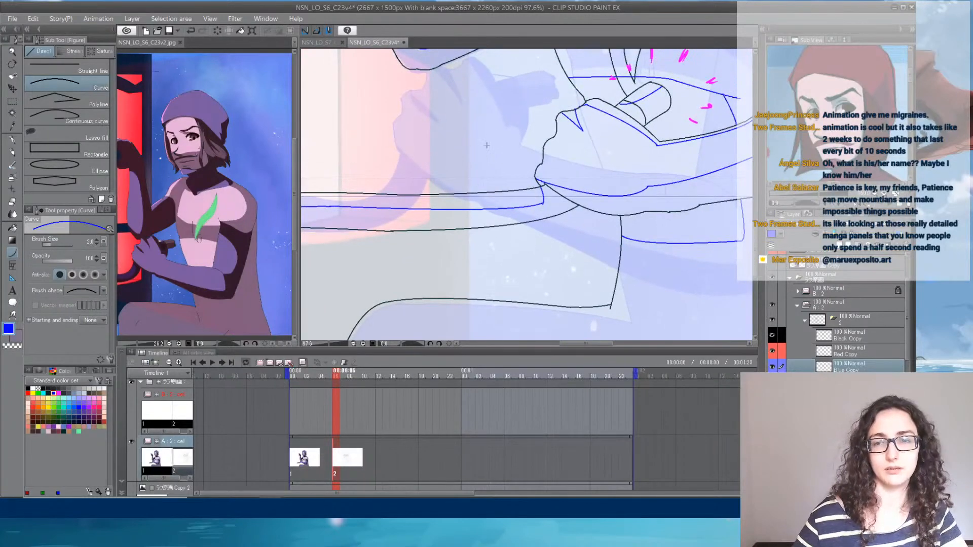
{"action": "scroll", "coordinate": [486, 144], "scroll_direction": "down", "scroll_amount": 5}
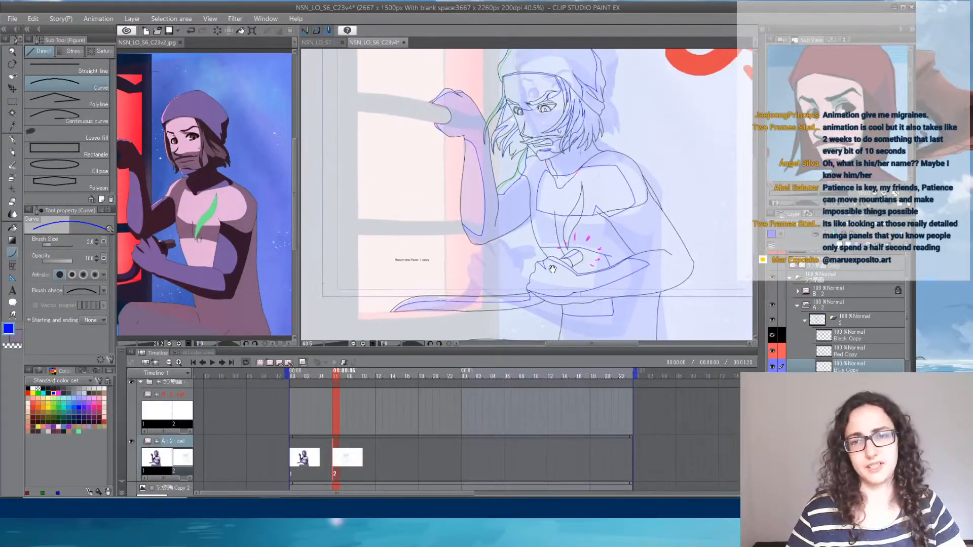
{"action": "left_click", "coordinate": [12, 20]}
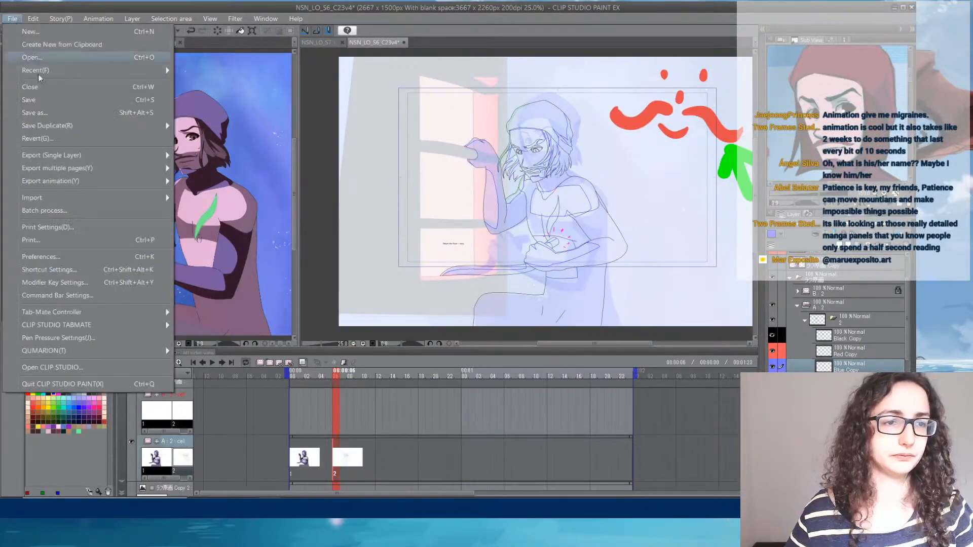
{"action": "left_click", "coordinate": [49, 101]}
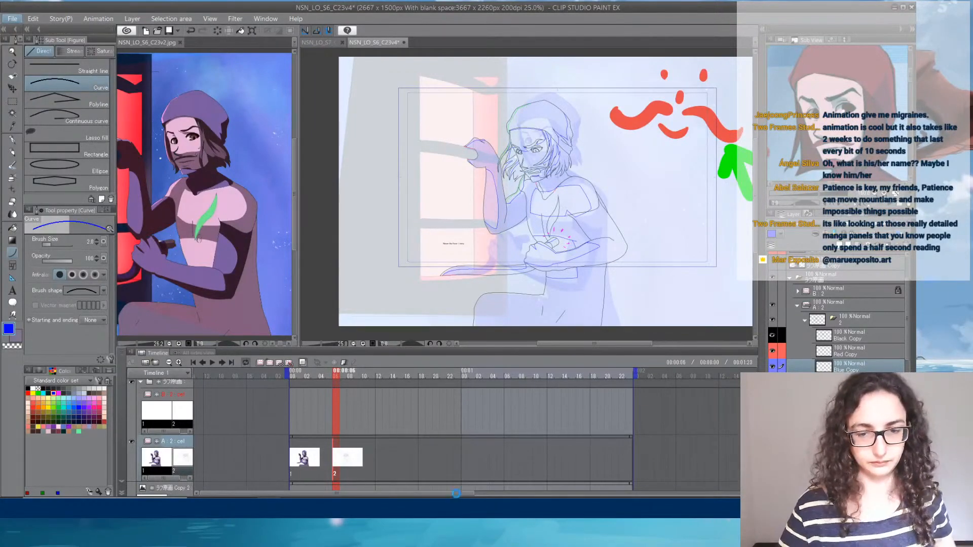
- Switch to Streamlabs OBS, lower the Mic/Aux volume to its minimum, and return to Clip Studio Paint
{"action": "left_click", "coordinate": [438, 512]}
{"action": "left_click_drag", "start_coordinate": [414, 391], "coordinate": [260, 389]}
{"action": "left_click", "coordinate": [583, 11]}
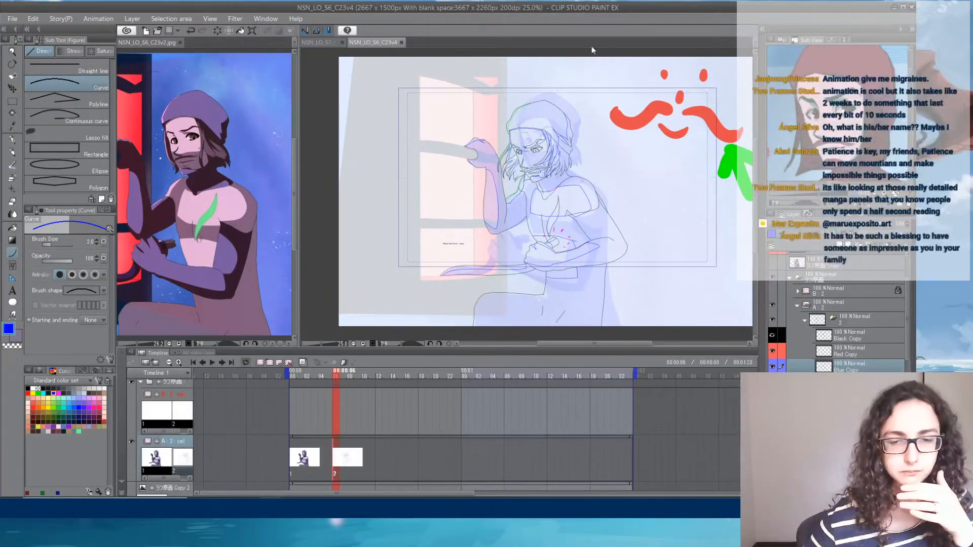
{"action": "left_click", "coordinate": [434, 519]}
{"action": "left_click", "coordinate": [437, 518]}
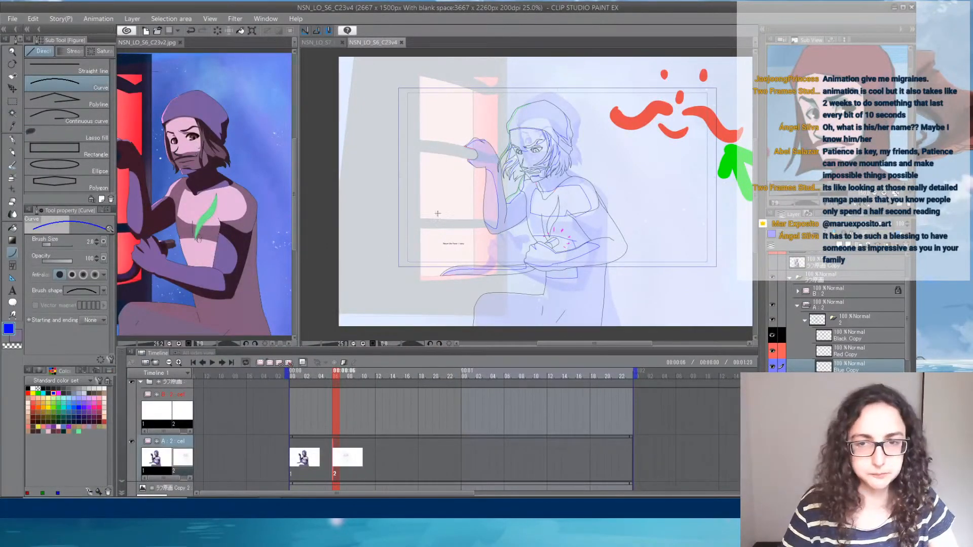
- Turn off the onion skin so only drawing 2's lines are displayed
{"action": "left_click", "coordinate": [851, 383]}
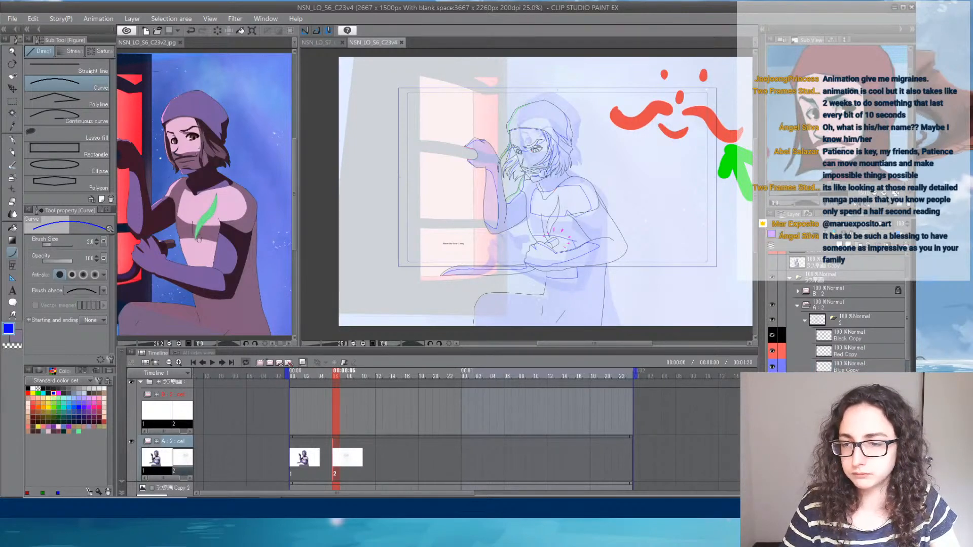
{"action": "left_click", "coordinate": [851, 399]}
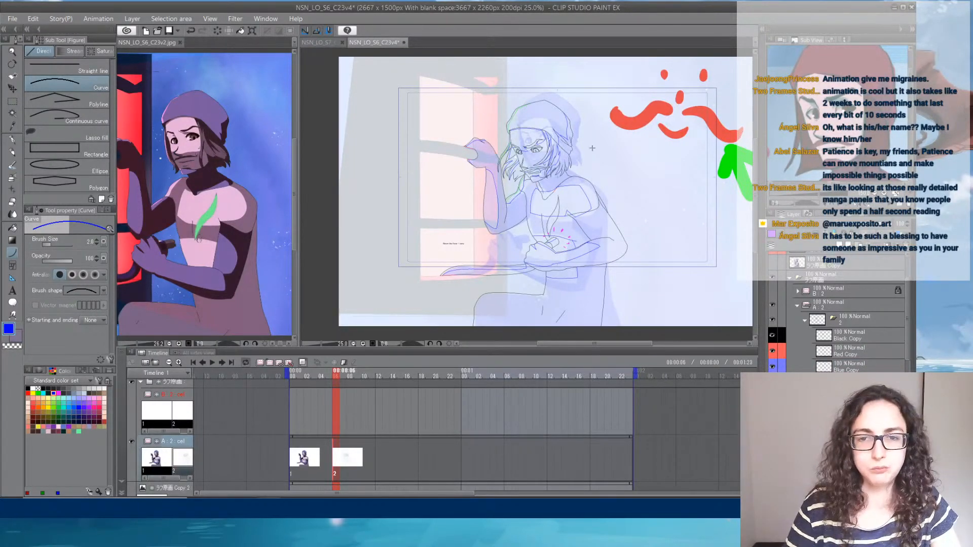
{"action": "left_click", "coordinate": [303, 363]}
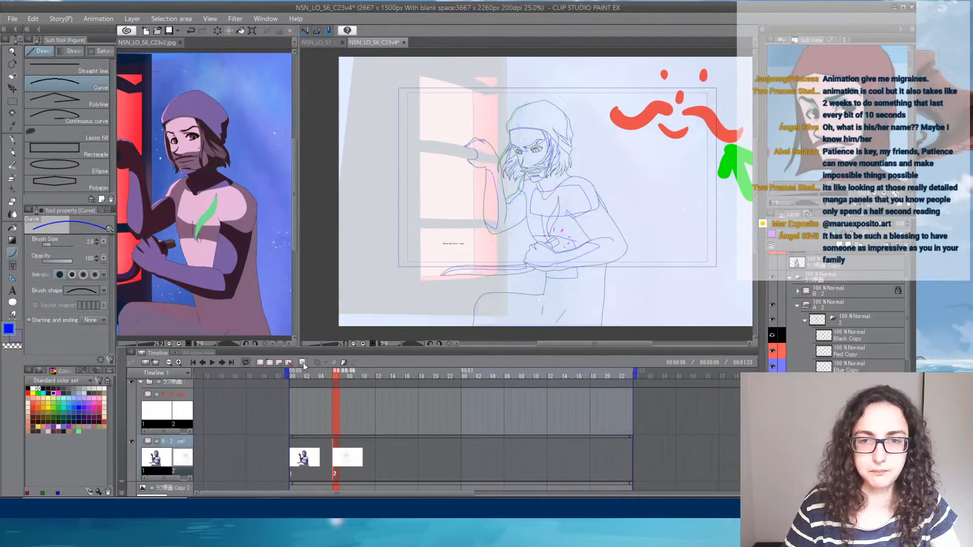
- Enlarge the face in the C23v2 reference image for comparison with the head in drawing 2, then return to C23v4
{"action": "scroll", "coordinate": [545, 126], "scroll_direction": "up", "scroll_amount": 6}
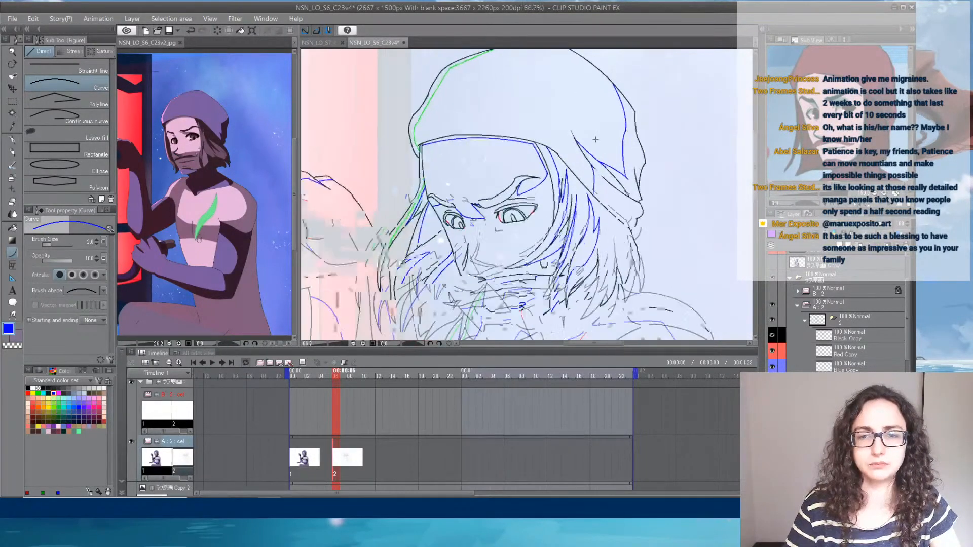
{"action": "left_click", "coordinate": [182, 111]}
{"action": "scroll", "coordinate": [182, 111], "scroll_direction": "up", "scroll_amount": 5}
{"action": "scroll", "coordinate": [174, 111], "scroll_direction": "up", "scroll_amount": 2}
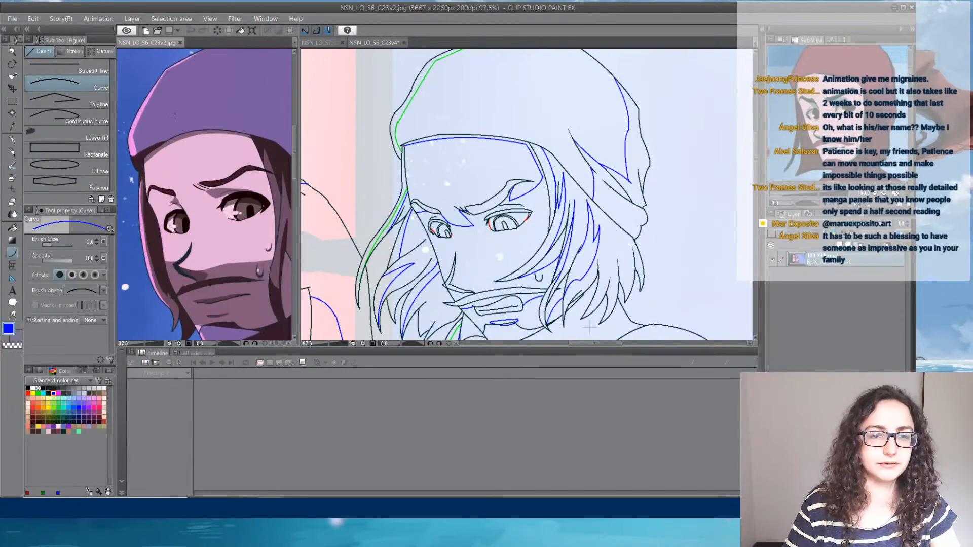
{"action": "left_click_drag", "start_coordinate": [225, 172], "coordinate": [199, 147]}
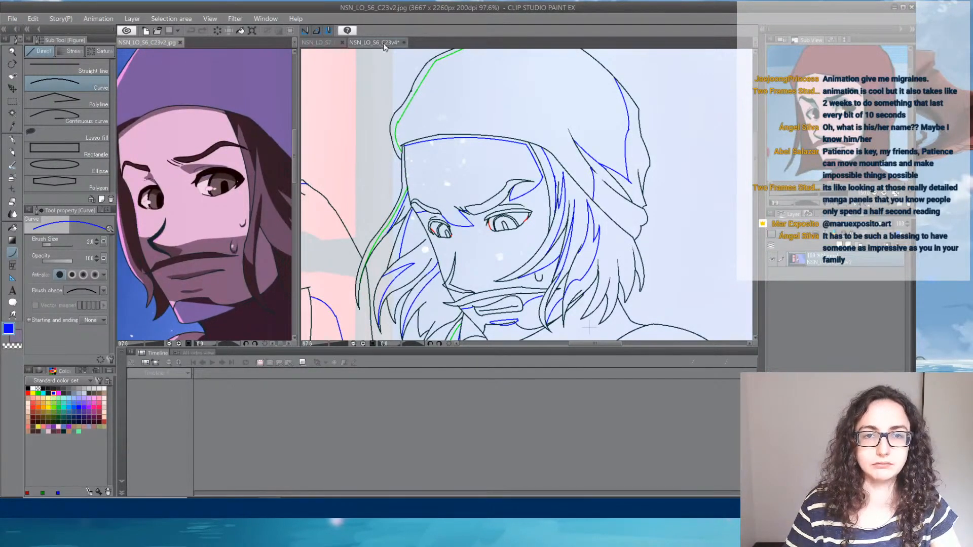
{"action": "left_click", "coordinate": [378, 44]}
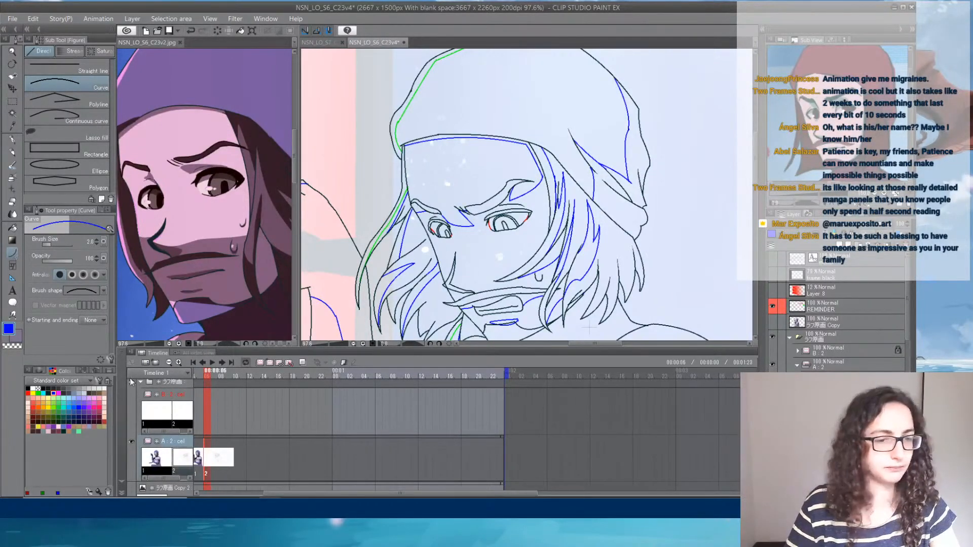
- Switch to Streamlabs OBS, raise the Mic/Aux volume back to its maximum, and return to Clip Studio Paint
{"action": "left_click", "coordinate": [427, 503]}
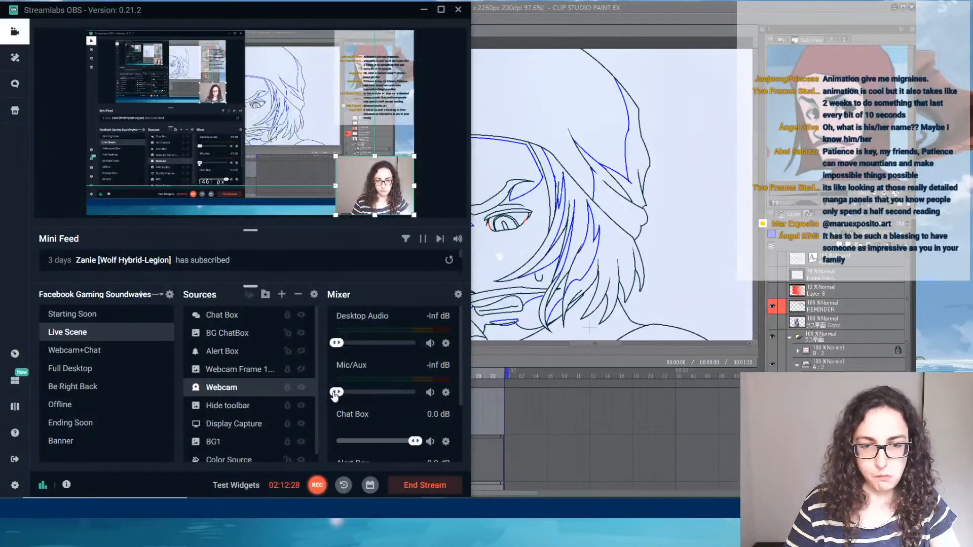
{"action": "left_click_drag", "start_coordinate": [337, 392], "coordinate": [417, 391]}
{"action": "left_click", "coordinate": [573, 5]}
- Draw blue shadow boundary curves across both eyes beneath the upper eyelids in drawing 2
{"action": "scroll", "coordinate": [499, 223], "scroll_direction": "up", "scroll_amount": 5}
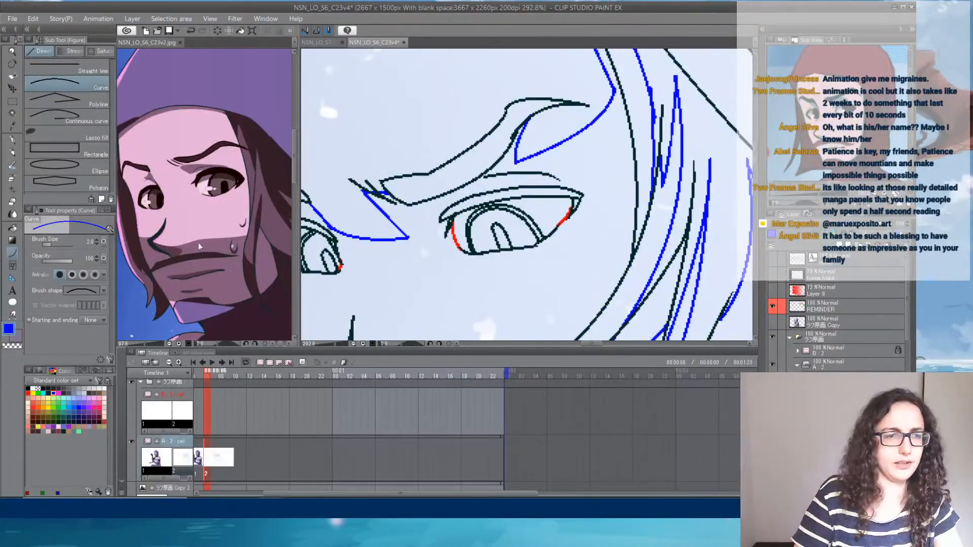
{"action": "mouse_move", "coordinate": [455, 232]}
{"action": "left_mouse_down"}
{"action": "mouse_move", "coordinate": [567, 203]}
{"action": "mouse_move", "coordinate": [568, 211]}
{"action": "left_mouse_up"}
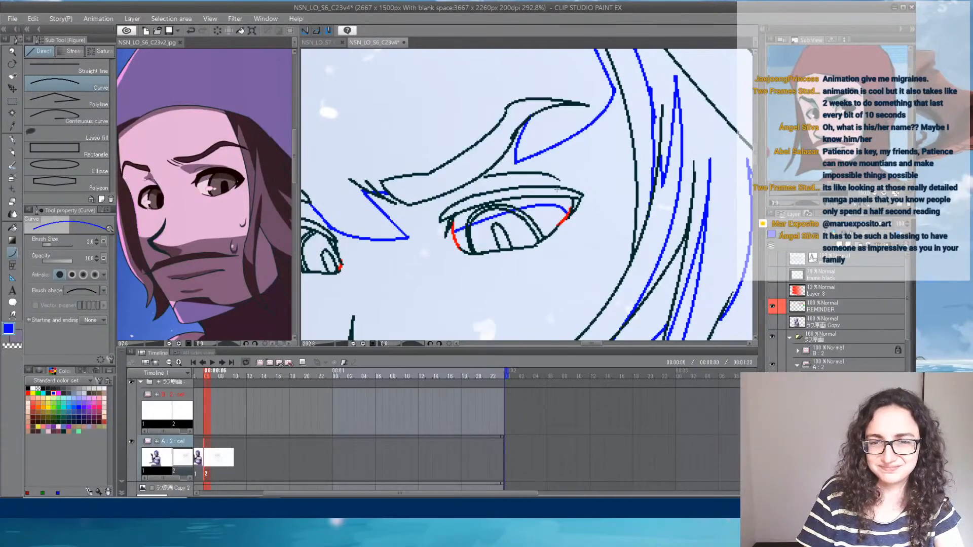
{"action": "left_click_drag", "start_coordinate": [419, 235], "coordinate": [556, 230]}
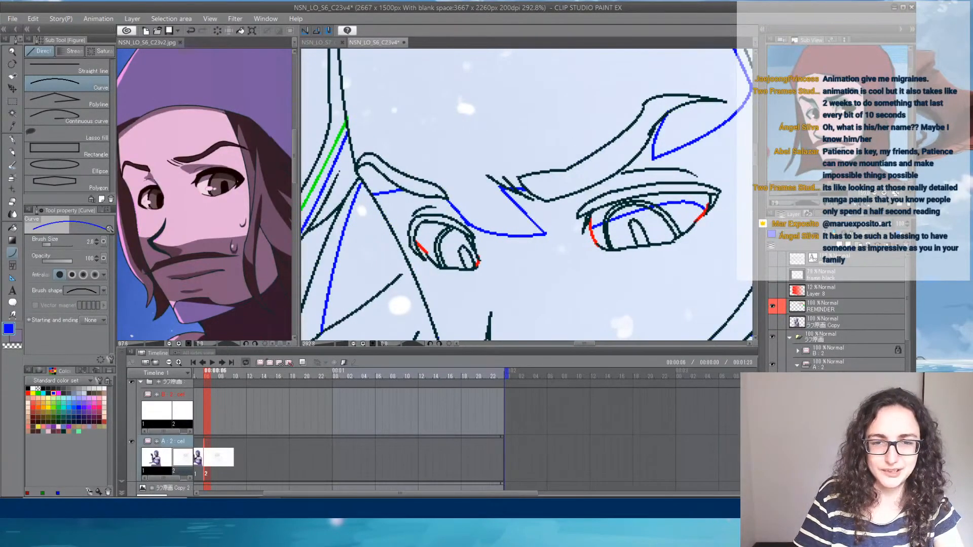
{"action": "left_click_drag", "start_coordinate": [416, 240], "coordinate": [476, 255]}
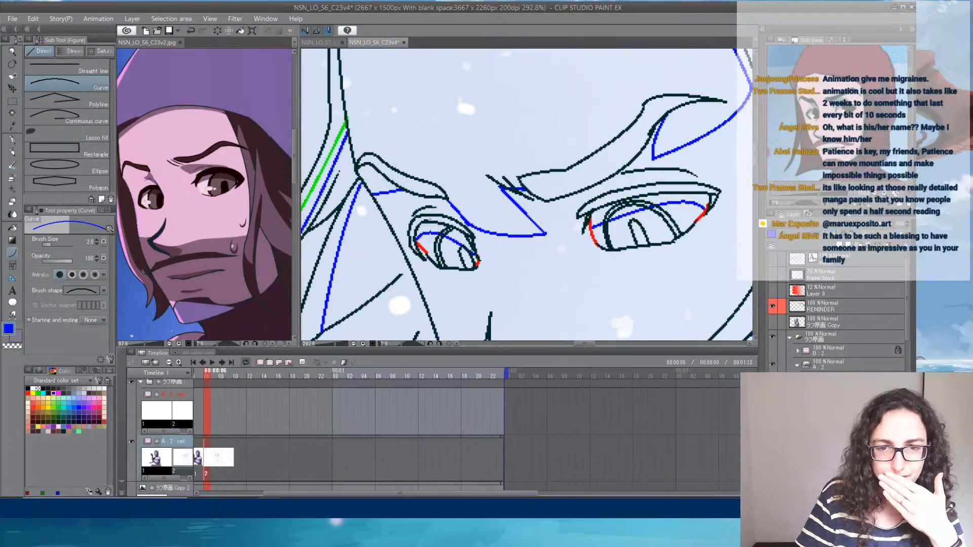
{"action": "left_click", "coordinate": [438, 219]}
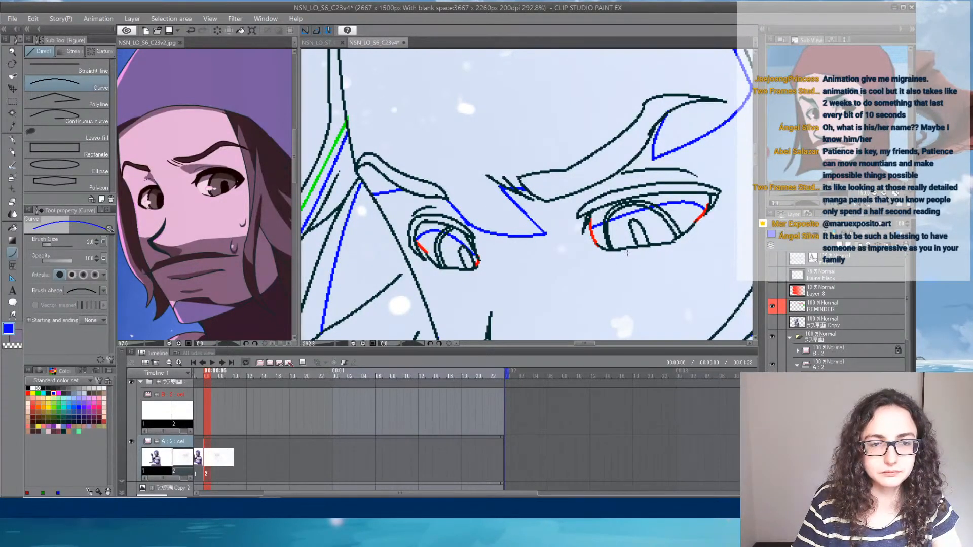
- Draw blue shadow boundary curves beneath the nose, under the moustache and inside the open mouth
{"action": "left_click_drag", "start_coordinate": [636, 268], "coordinate": [590, 99]}
{"action": "left_click_drag", "start_coordinate": [429, 238], "coordinate": [511, 251]}
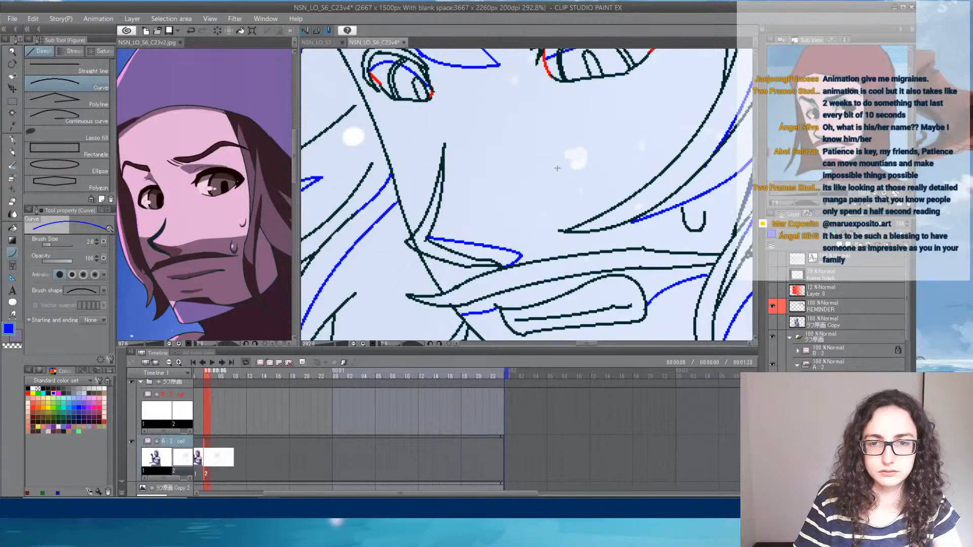
{"action": "left_click_drag", "start_coordinate": [571, 286], "coordinate": [528, 184]}
{"action": "left_click_drag", "start_coordinate": [455, 206], "coordinate": [557, 174]}
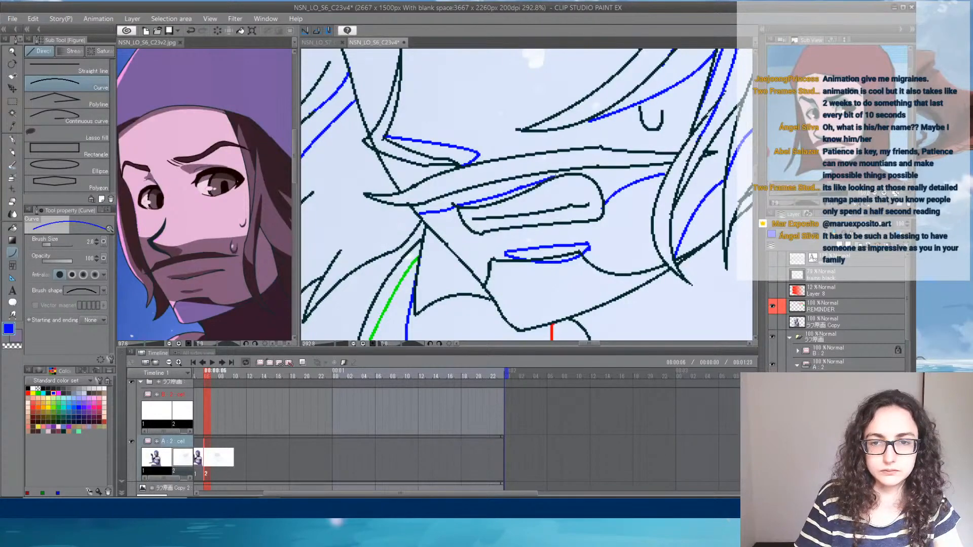
{"action": "mouse_move", "coordinate": [463, 214]}
{"action": "left_mouse_down"}
{"action": "mouse_move", "coordinate": [592, 195]}
{"action": "mouse_move", "coordinate": [599, 215]}
{"action": "left_mouse_up"}
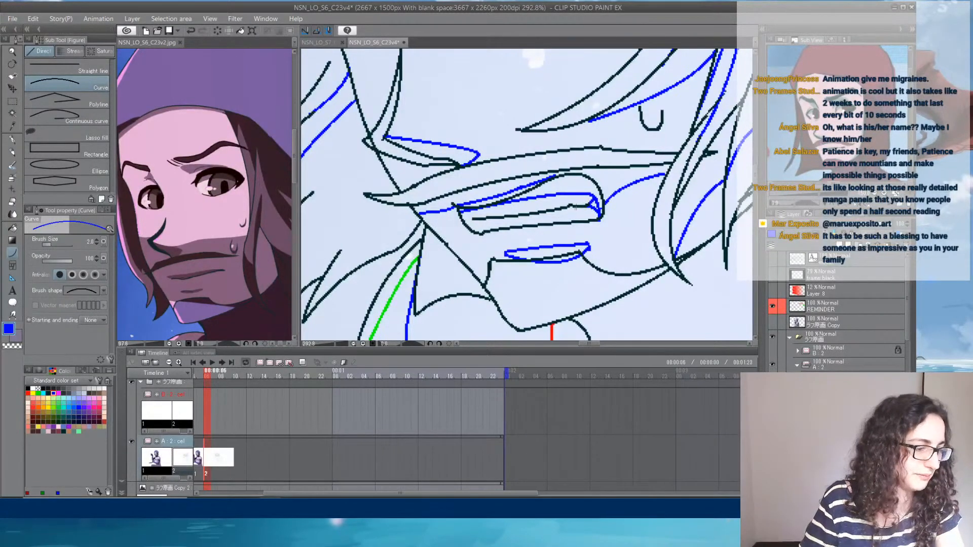
- Reduce the Rough eraser's brush size and erase the excess blue line at the mouth corner
{"action": "left_click", "coordinate": [12, 202]}
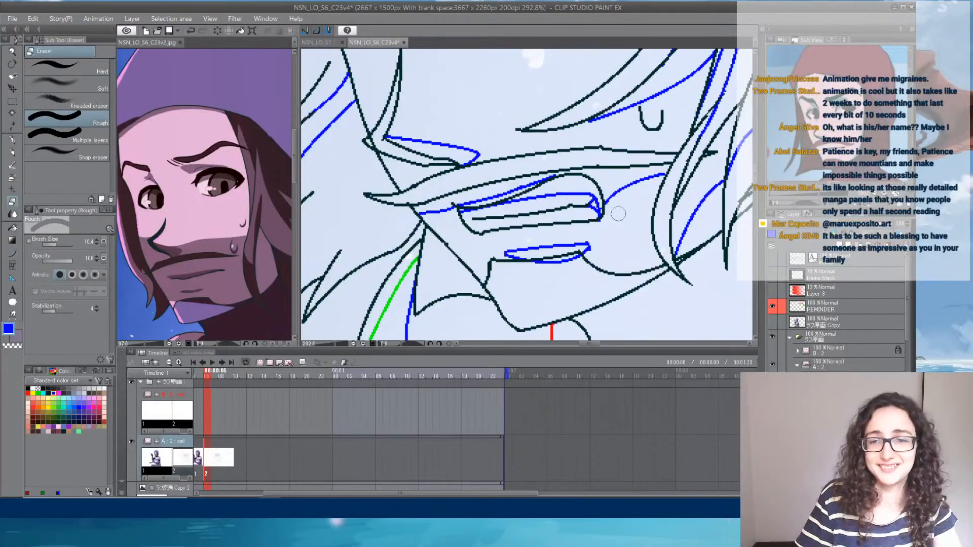
{"action": "left_click", "coordinate": [53, 245]}
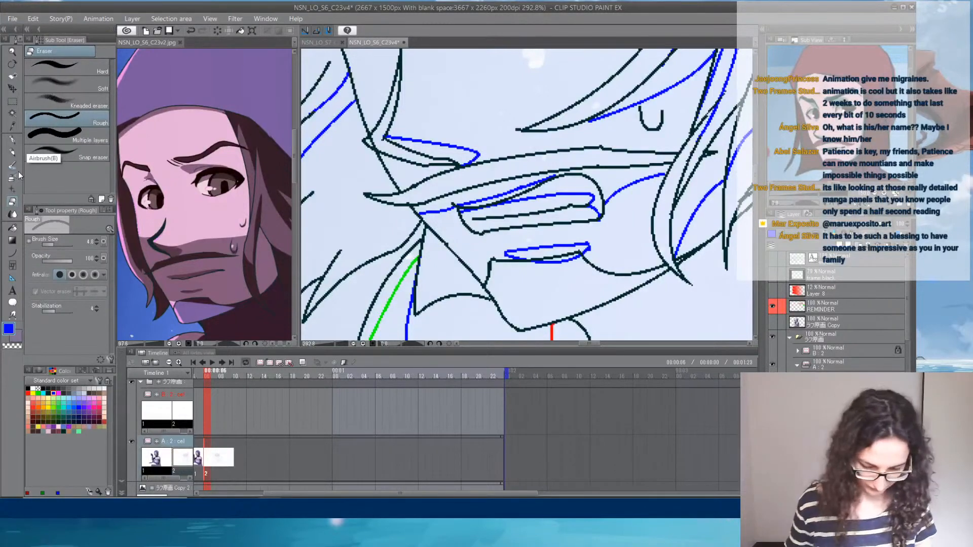
{"action": "left_click", "coordinate": [817, 228]}
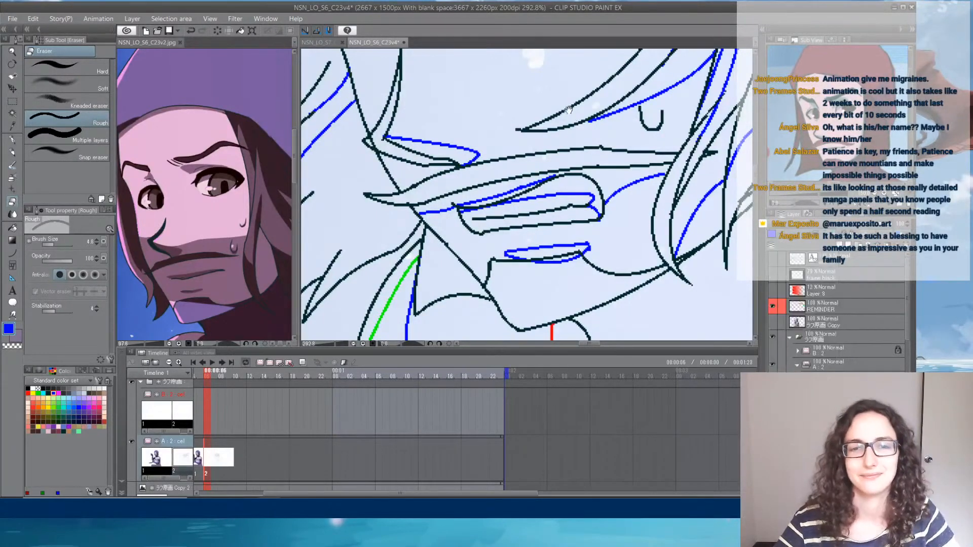
- Choose the Refer other layers Fill tool and sample the pink rim-light colour from the head in the C23v2 reference
{"action": "left_click_drag", "start_coordinate": [565, 110], "coordinate": [553, 244]}
{"action": "mouse_move", "coordinate": [505, 121]}
{"action": "left_mouse_down"}
{"action": "mouse_move", "coordinate": [576, 175]}
{"action": "mouse_move", "coordinate": [584, 263]}
{"action": "left_mouse_up"}
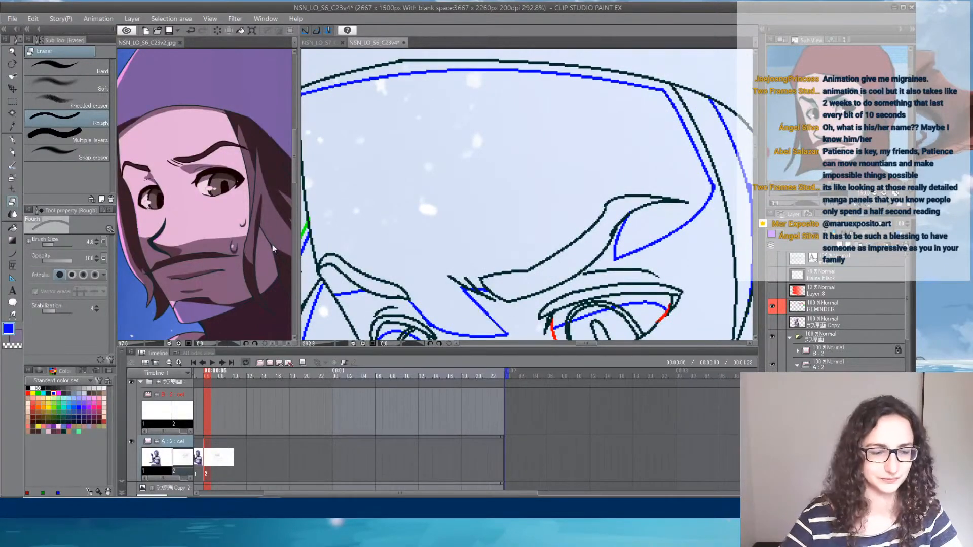
{"action": "left_click", "coordinate": [12, 227]}
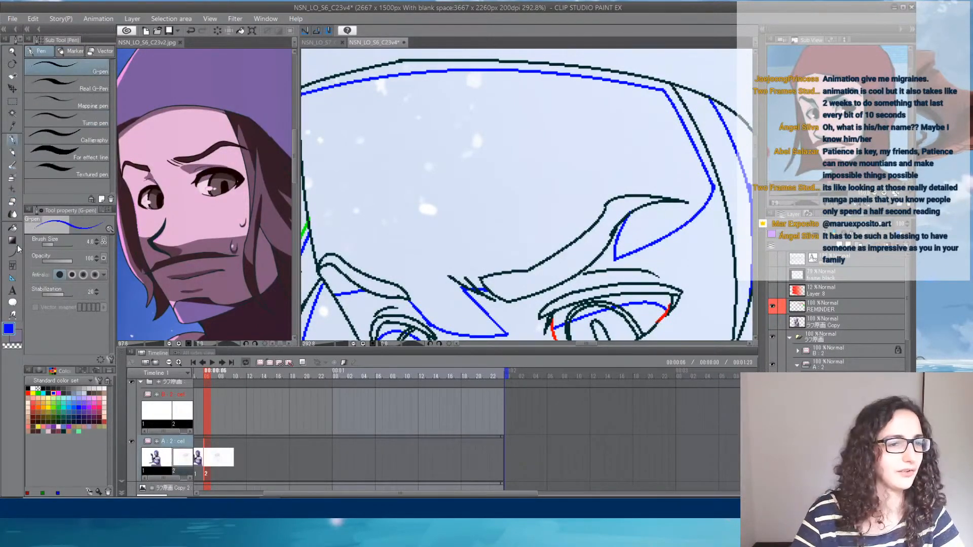
{"action": "left_click", "coordinate": [180, 82]}
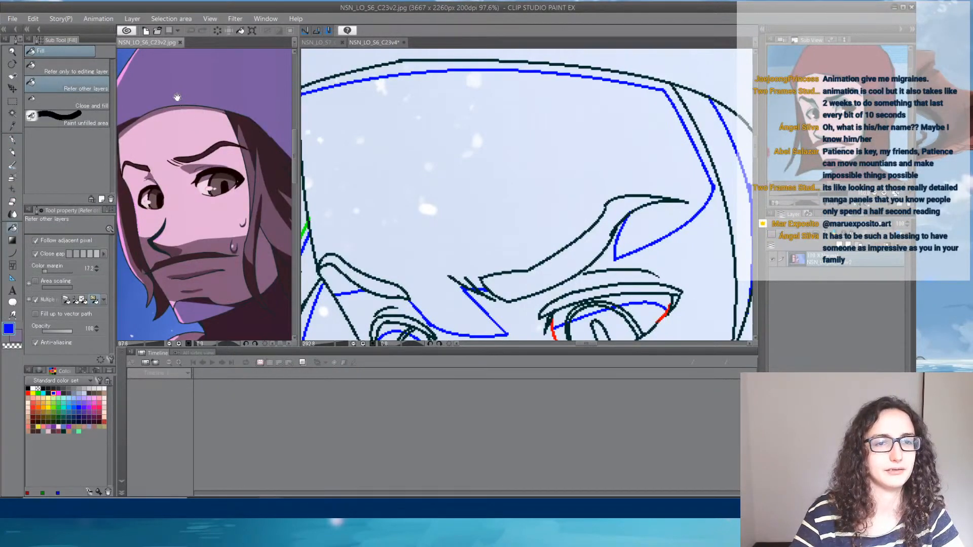
{"action": "left_click_drag", "start_coordinate": [177, 97], "coordinate": [229, 149]}
{"action": "left_click", "coordinate": [157, 204], "text": "alt"}
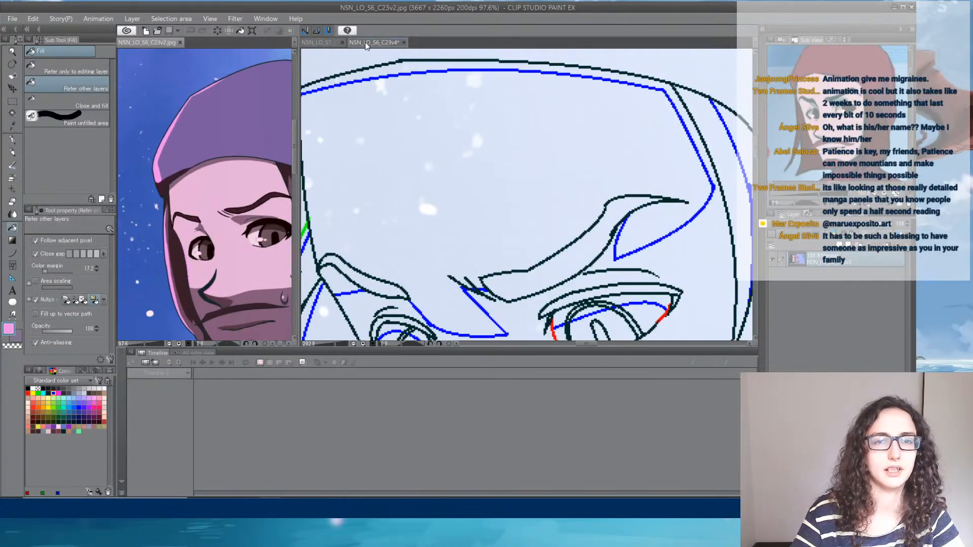
- Fill the green-bounded rim-light strips along the cap, hair, neck and shoulder in C23v4 with the sampled pink
{"action": "left_click", "coordinate": [374, 71]}
{"action": "scroll", "coordinate": [386, 97], "scroll_direction": "down", "scroll_amount": 3}
{"action": "scroll", "coordinate": [370, 155], "scroll_direction": "up", "scroll_amount": 1}
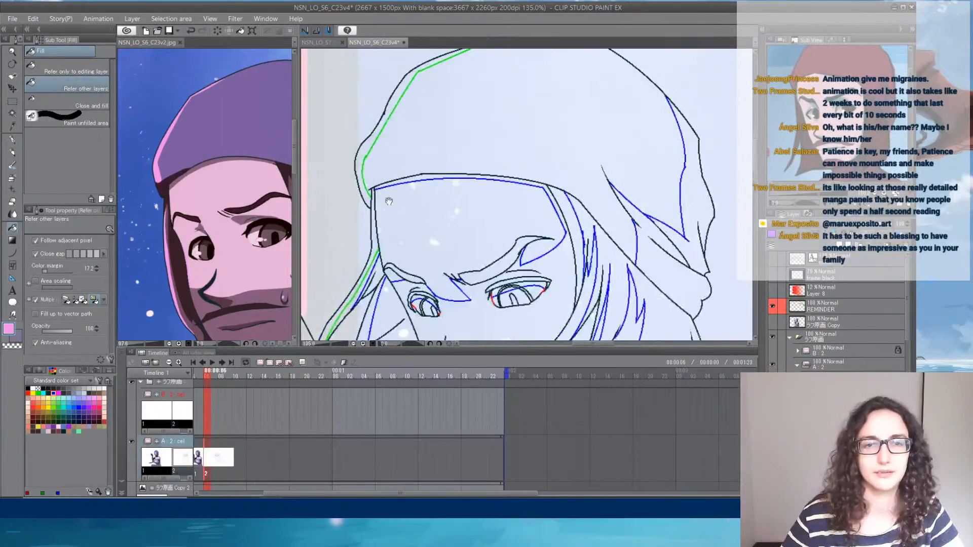
{"action": "left_click", "coordinate": [367, 152]}
{"action": "left_click_drag", "start_coordinate": [421, 202], "coordinate": [453, 104]}
{"action": "left_click", "coordinate": [360, 236]}
{"action": "mouse_move", "coordinate": [440, 256]}
{"action": "left_mouse_down"}
{"action": "mouse_move", "coordinate": [457, 102]}
{"action": "mouse_move", "coordinate": [478, 127]}
{"action": "left_mouse_up"}
{"action": "left_click", "coordinate": [463, 185]}
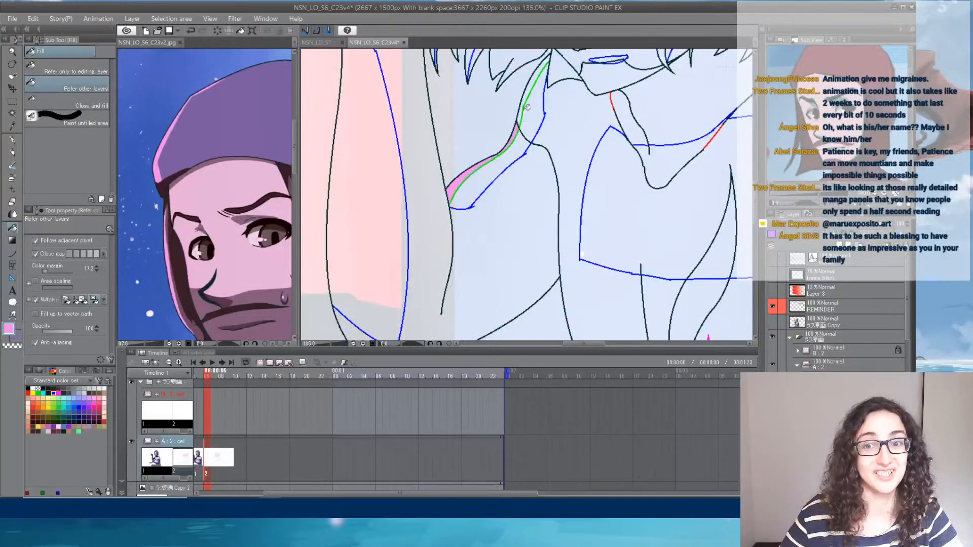
{"action": "left_click", "coordinate": [524, 109]}
{"action": "scroll", "coordinate": [527, 103], "scroll_direction": "down", "scroll_amount": 3}
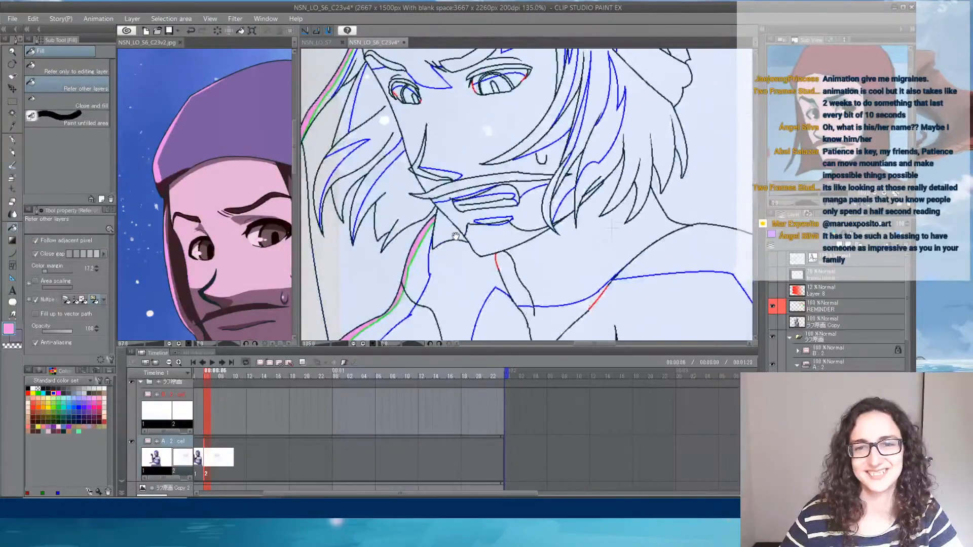
{"action": "left_click_drag", "start_coordinate": [486, 143], "coordinate": [466, 239]}
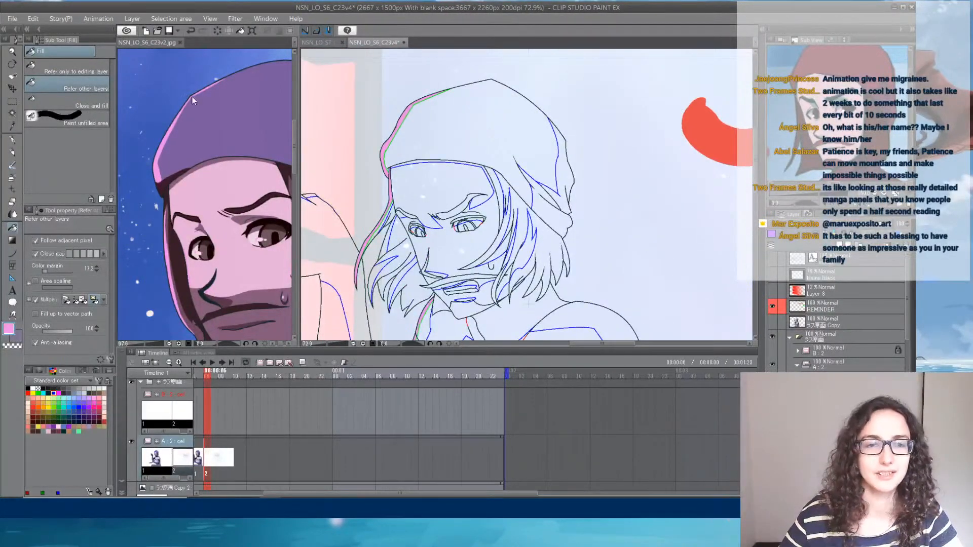
- Sample the purple of the cap in the C23v2 reference and fill the main cap area of drawing 2 with it
{"action": "left_click", "coordinate": [235, 122]}
{"action": "left_click", "coordinate": [232, 120], "text": "alt"}
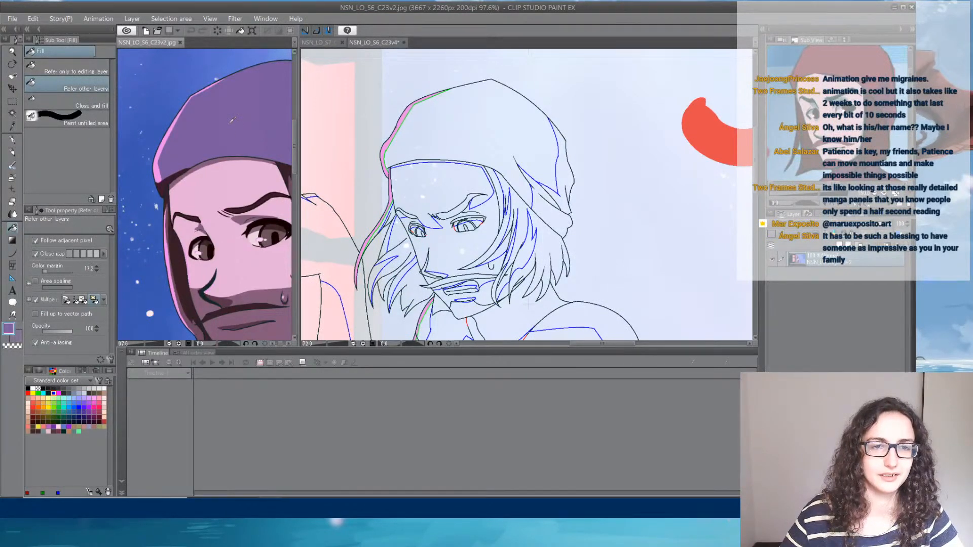
{"action": "left_click", "coordinate": [461, 135]}
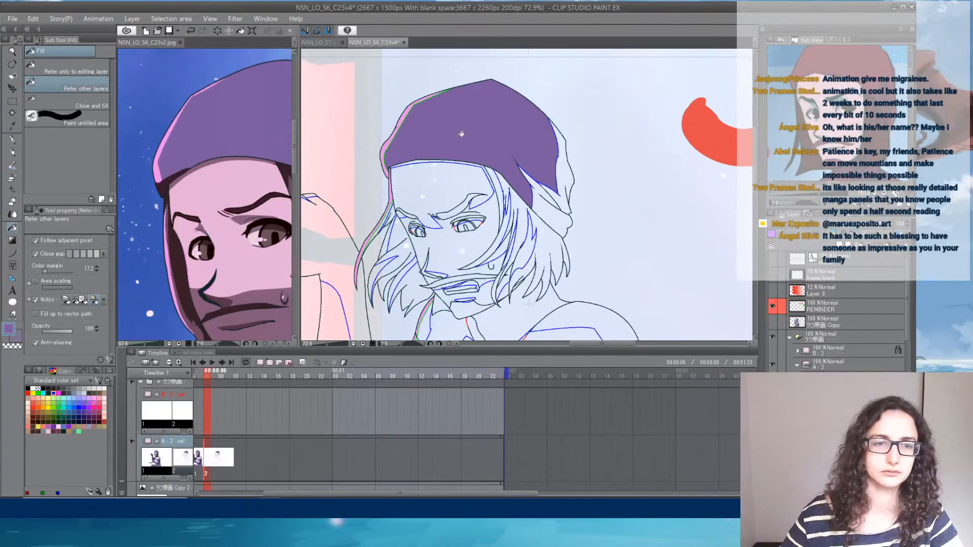
- Shrink the timeline area to give the canvases more height, and frame the face of drawing 2 closely
{"action": "left_click_drag", "start_coordinate": [518, 260], "coordinate": [567, 230]}
{"action": "scroll", "coordinate": [576, 218], "scroll_direction": "up", "scroll_amount": 3}
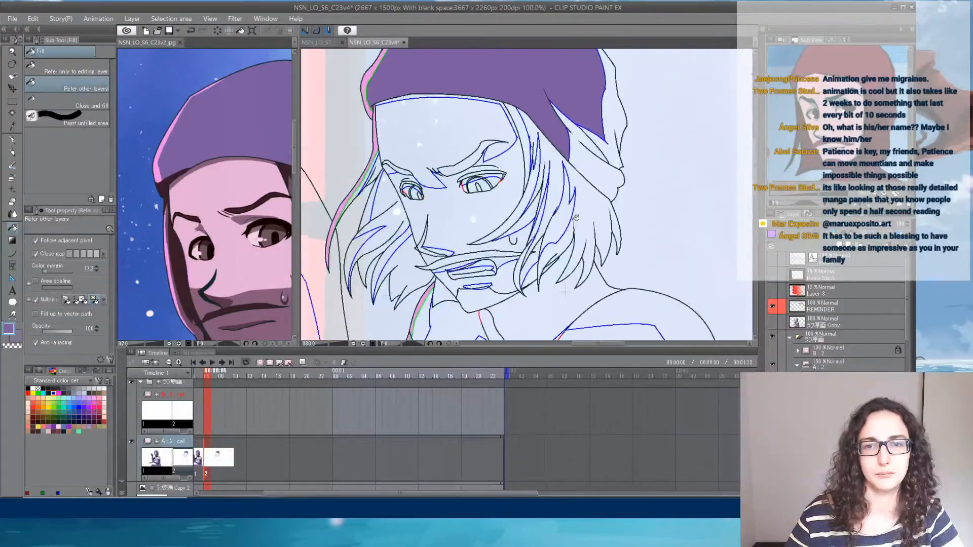
{"action": "left_click_drag", "start_coordinate": [547, 215], "coordinate": [581, 235]}
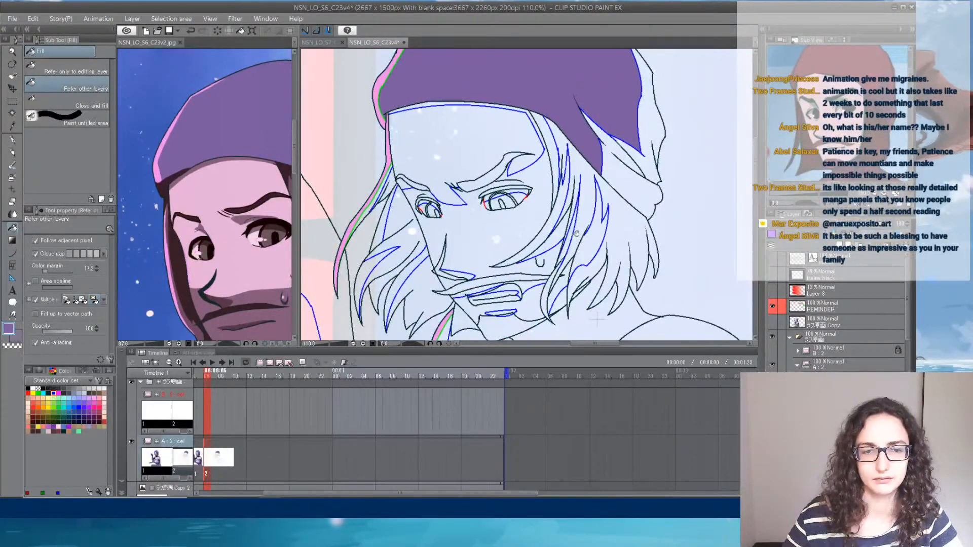
{"action": "left_click_drag", "start_coordinate": [488, 350], "coordinate": [493, 446]}
{"action": "scroll", "coordinate": [504, 280], "scroll_direction": "up", "scroll_amount": 2}
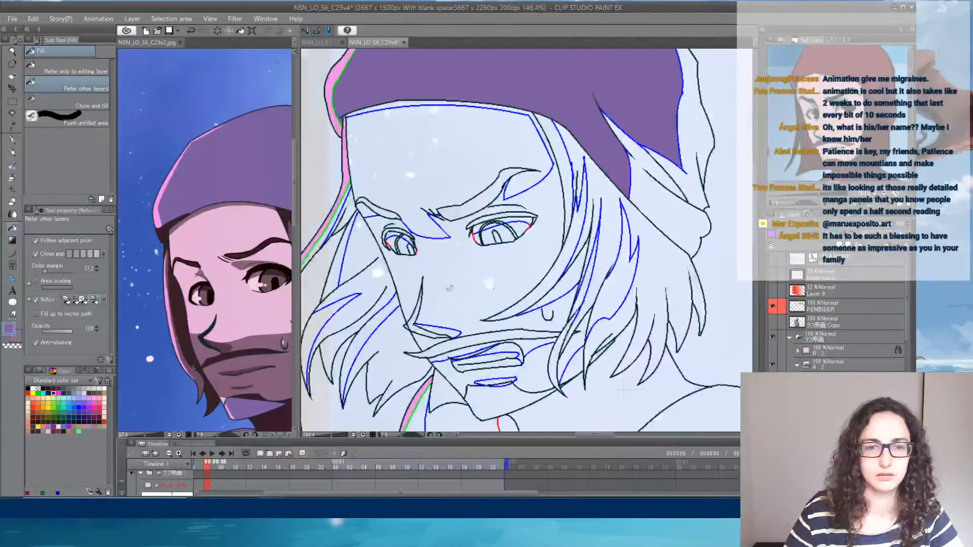
- Reposition the C23v2 reference to show the whole face and neck, then return to C23v4
{"action": "left_click", "coordinate": [254, 313]}
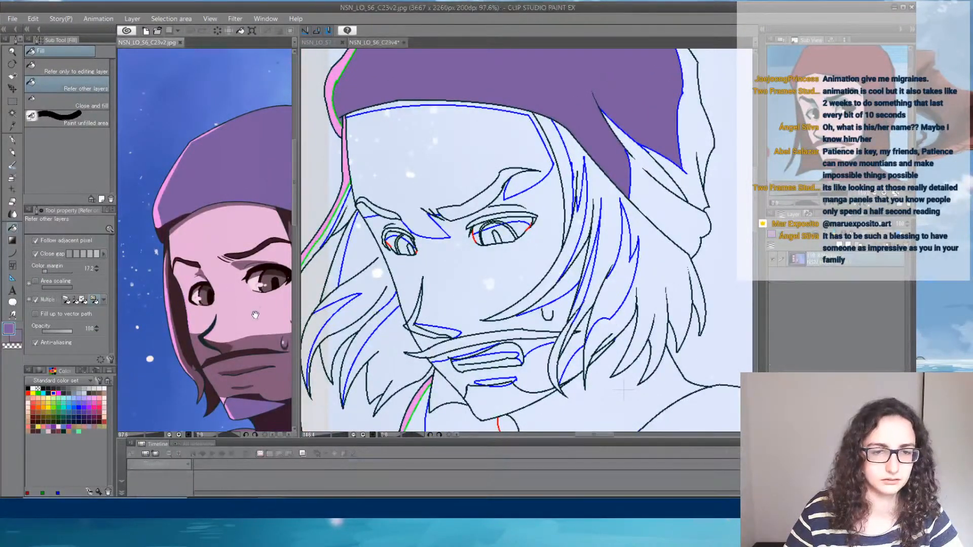
{"action": "left_click_drag", "start_coordinate": [266, 324], "coordinate": [230, 271]}
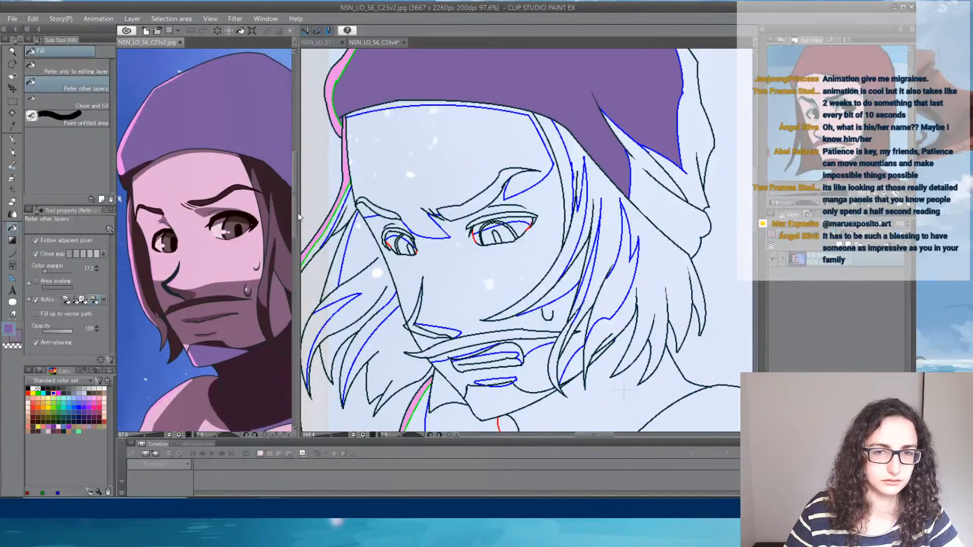
{"action": "left_click", "coordinate": [372, 43]}
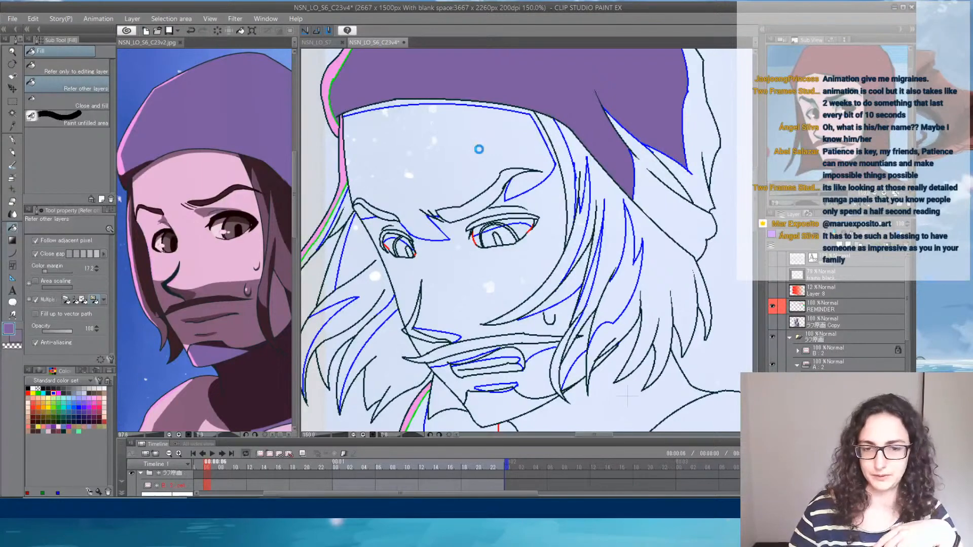
- Save the C23v4 file and switch to Streamlabs OBS
{"action": "key", "text": "ctrl+s"}
{"action": "left_click", "coordinate": [430, 510]}
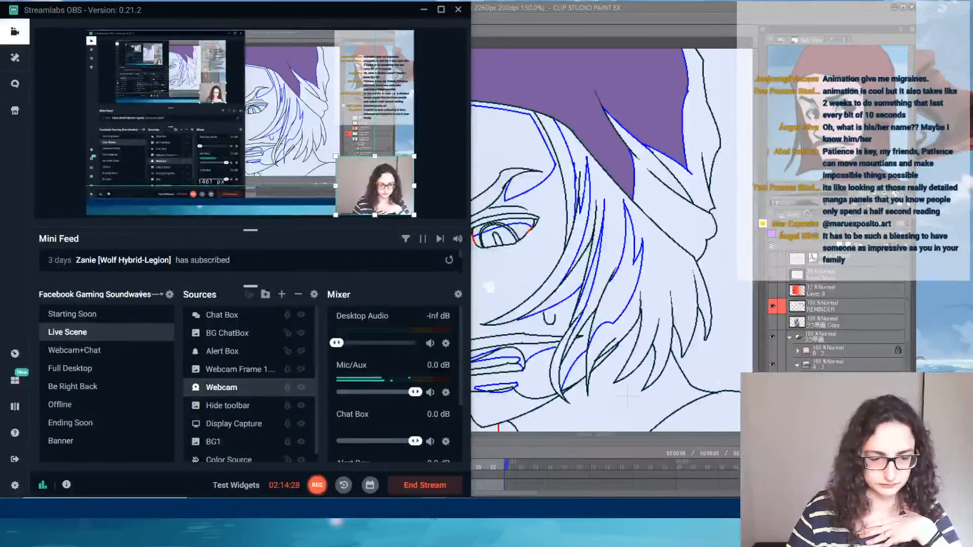
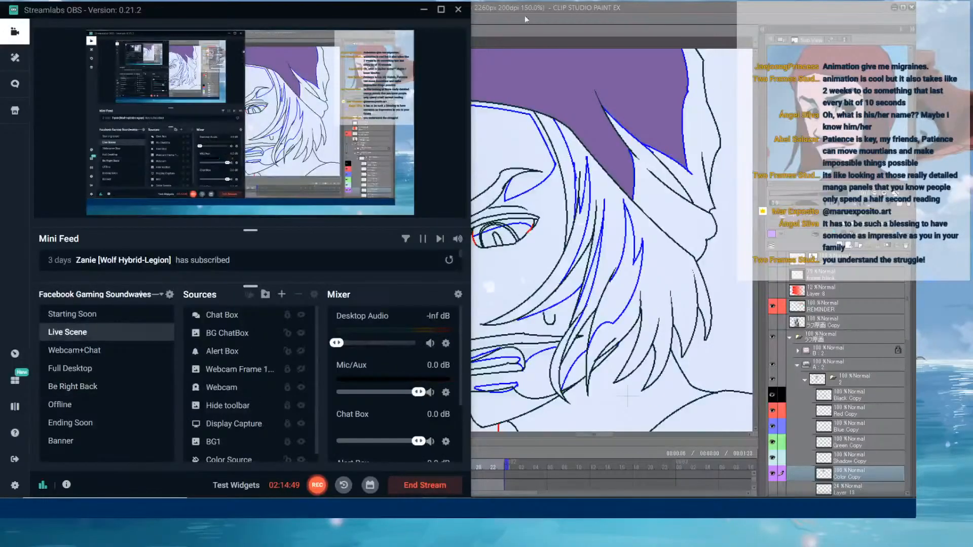
- In Clip Studio Paint, sample the reference's dark maroon, draw a curve along the hat's lower edge, and fill the rim below it
{"action": "key", "text": "alt+Tab"}
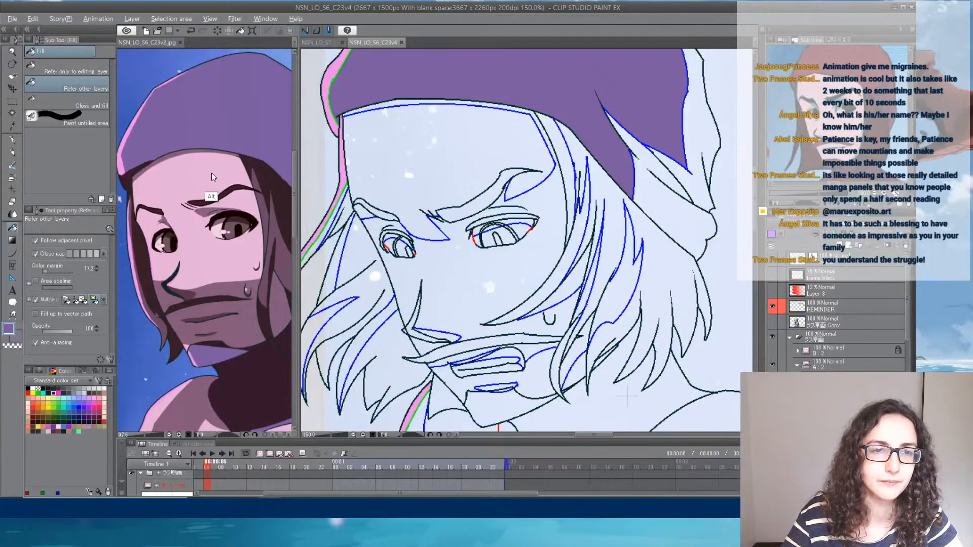
{"action": "left_click", "coordinate": [127, 181], "text": "alt"}
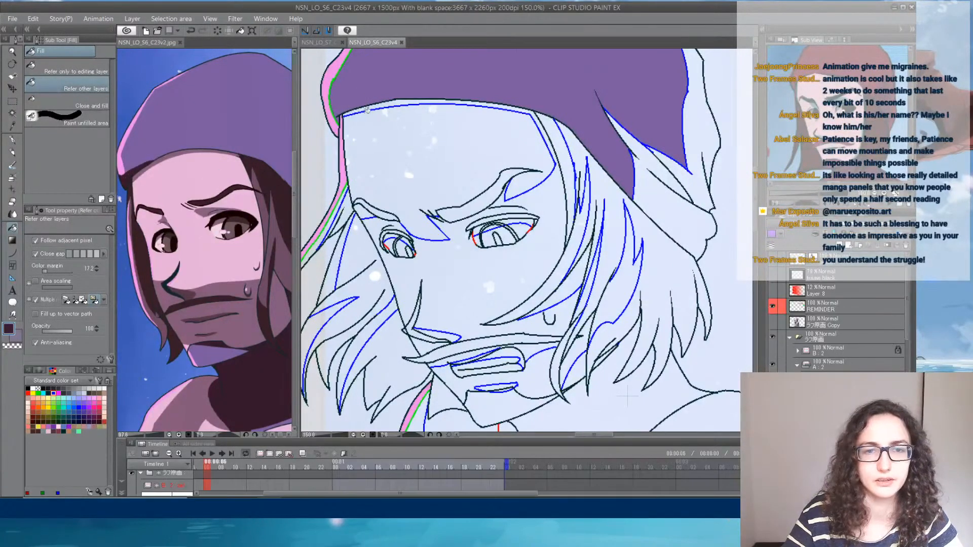
{"action": "left_click", "coordinate": [13, 251]}
{"action": "mouse_move", "coordinate": [322, 101]}
{"action": "left_mouse_down"}
{"action": "mouse_move", "coordinate": [399, 93]}
{"action": "mouse_move", "coordinate": [539, 132]}
{"action": "mouse_move", "coordinate": [580, 129]}
{"action": "mouse_move", "coordinate": [635, 198]}
{"action": "left_mouse_up"}
{"action": "left_click", "coordinate": [343, 101]}
{"action": "left_click", "coordinate": [540, 101]}
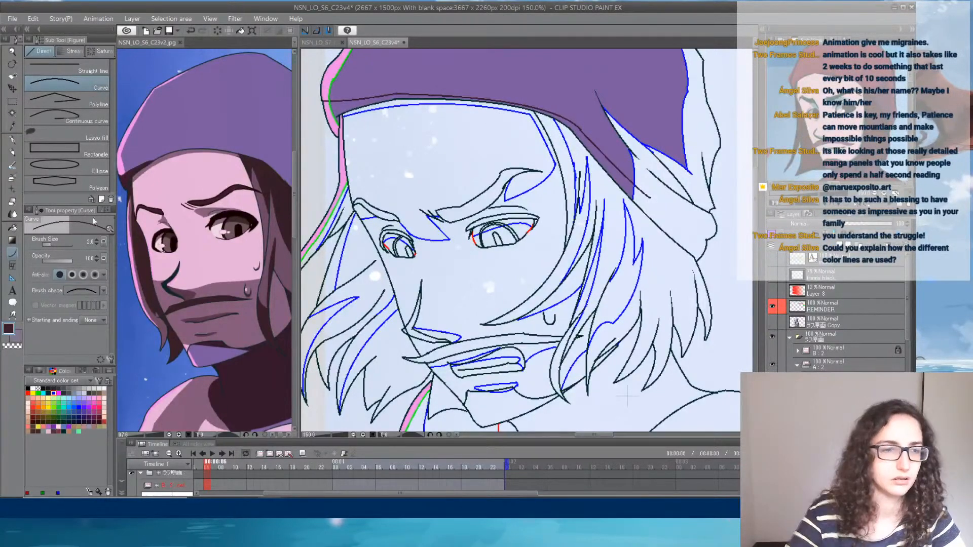
{"action": "left_click", "coordinate": [13, 228]}
{"action": "left_click", "coordinate": [328, 112]}
{"action": "left_click", "coordinate": [343, 105]}
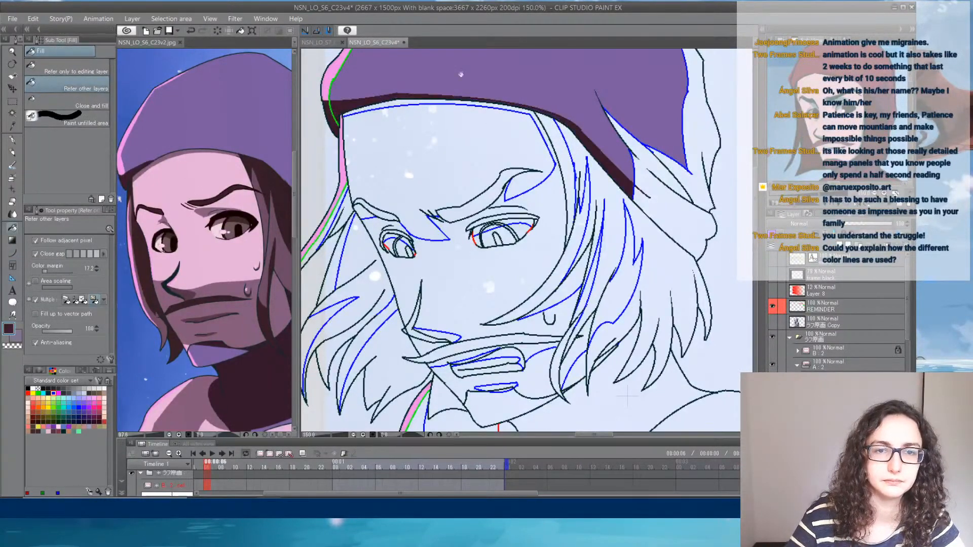
- Fill the shadow areas and small gaps at the hanging back of the hat with the dark maroon
{"action": "left_click", "coordinate": [668, 201]}
{"action": "left_click", "coordinate": [675, 173]}
{"action": "left_click", "coordinate": [692, 180]}
{"action": "left_click", "coordinate": [700, 133]}
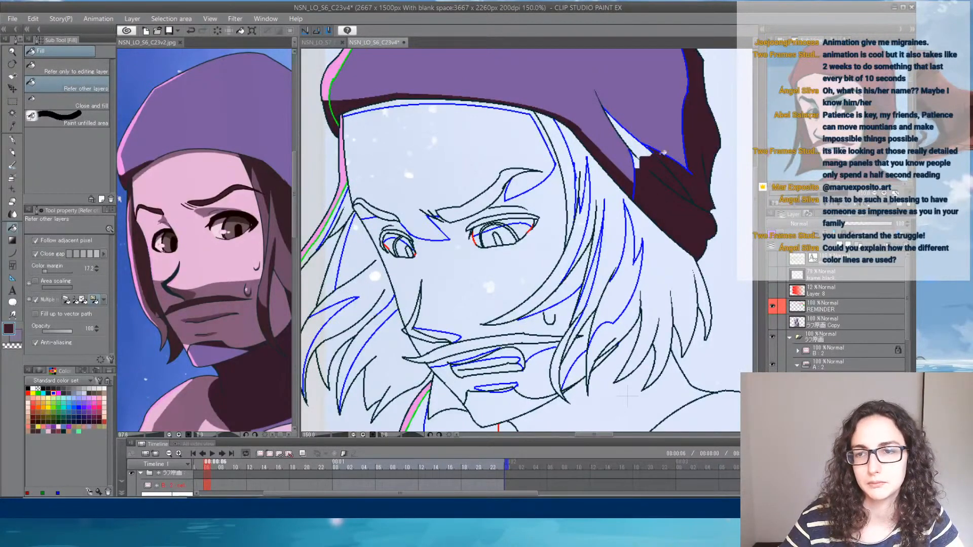
{"action": "left_click", "coordinate": [643, 148]}
{"action": "left_click", "coordinate": [639, 161]}
{"action": "left_click_drag", "start_coordinate": [673, 144], "coordinate": [682, 126]}
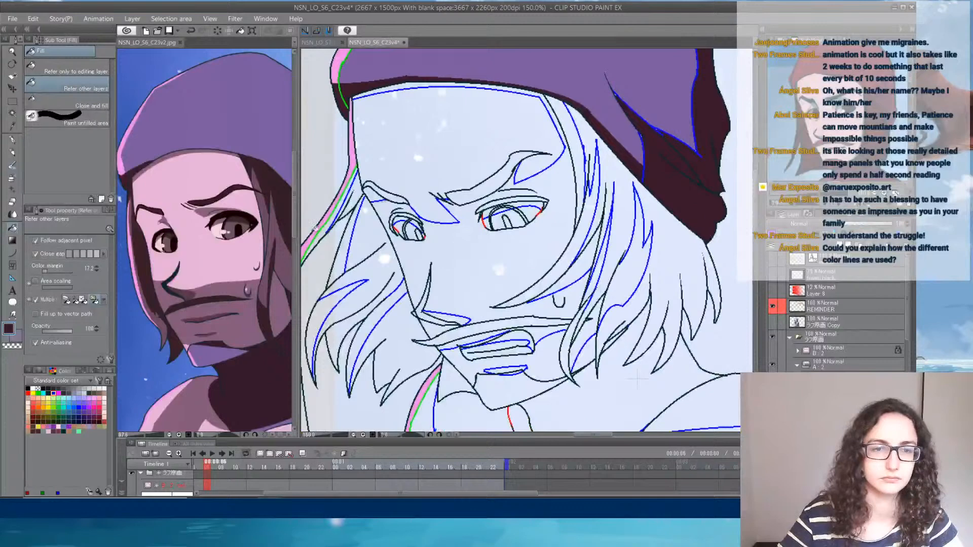
- Sample the light pink skin colour from the reference and fill the forehead, chin and lower cheek
{"action": "left_click", "coordinate": [269, 186], "text": "alt"}
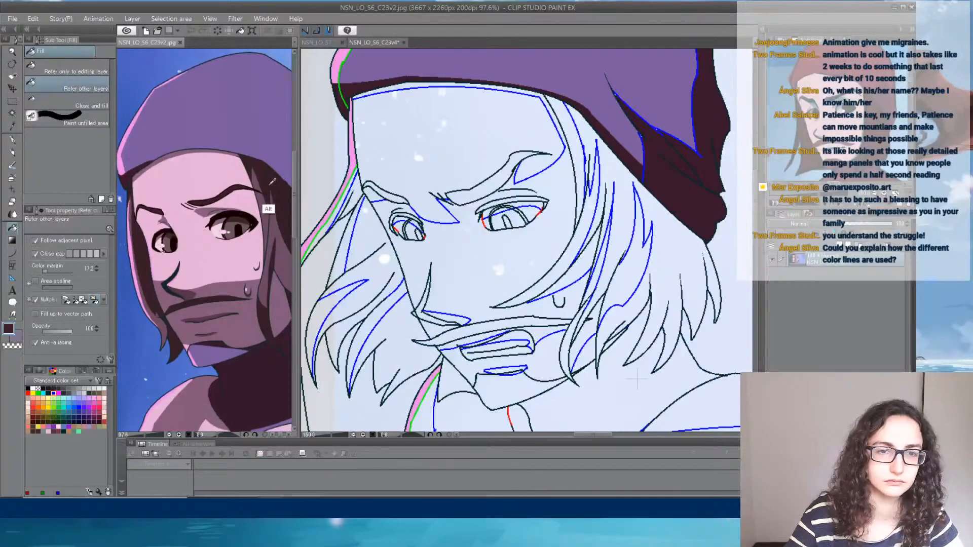
{"action": "left_click", "coordinate": [180, 169], "text": "alt"}
{"action": "left_click", "coordinate": [428, 170]}
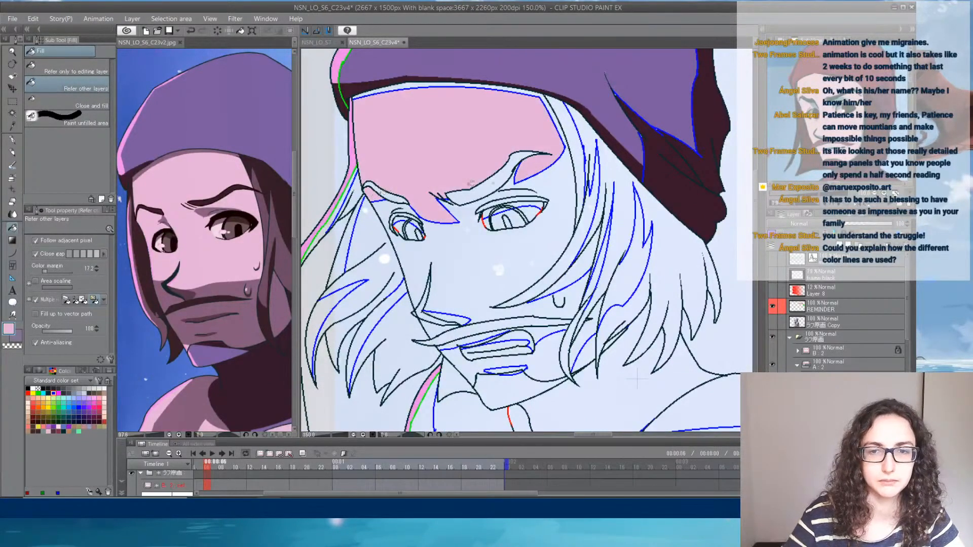
{"action": "left_click", "coordinate": [472, 356]}
{"action": "left_click", "coordinate": [548, 361]}
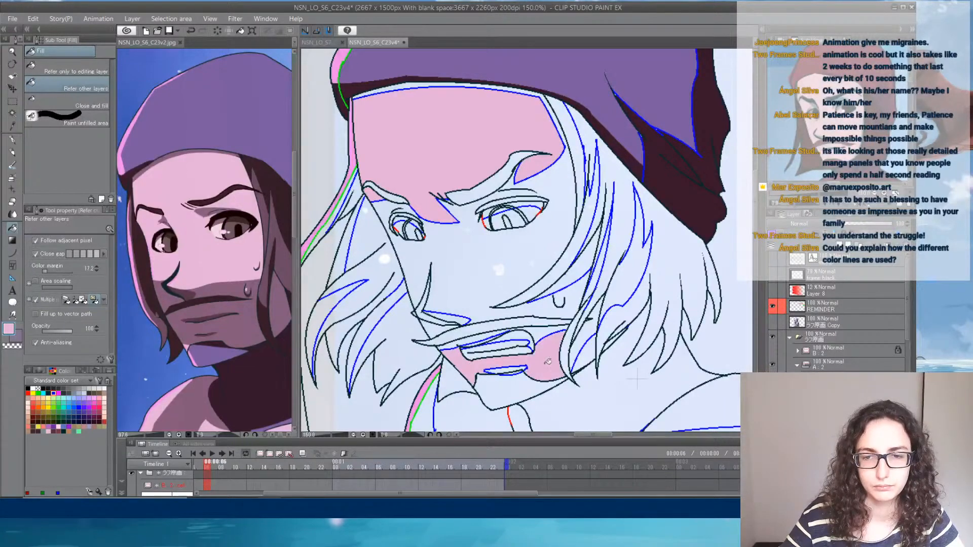
{"action": "left_click", "coordinate": [588, 336]}
{"action": "key", "text": "ctrl+z"}
{"action": "left_click", "coordinate": [589, 355]}
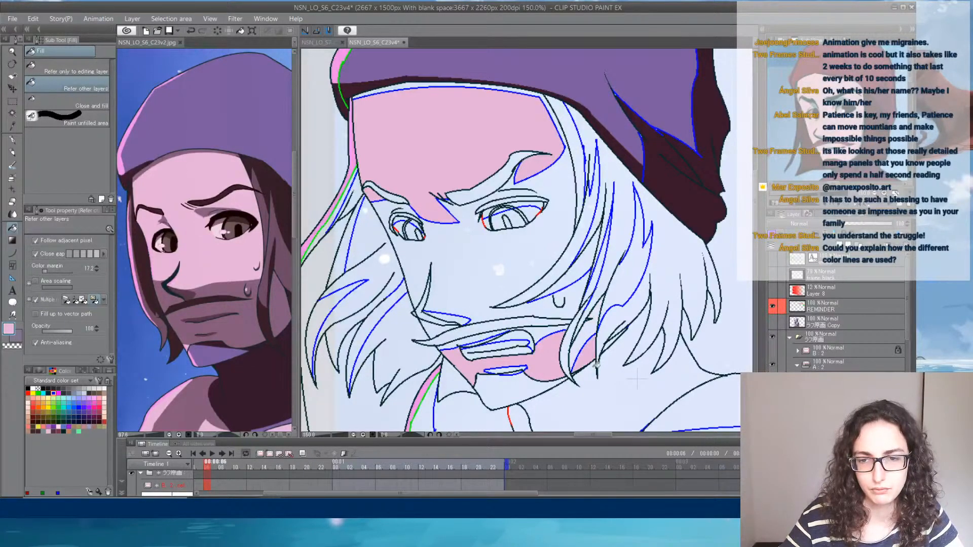
- Sample the mauve skin shadow from the reference and fill the shaded face, the cheek areas between hair strands, and the mouth shadows
{"action": "mouse_move", "coordinate": [579, 342]}
{"action": "left_mouse_down"}
{"action": "mouse_move", "coordinate": [573, 176]}
{"action": "mouse_move", "coordinate": [557, 336]}
{"action": "left_mouse_up"}
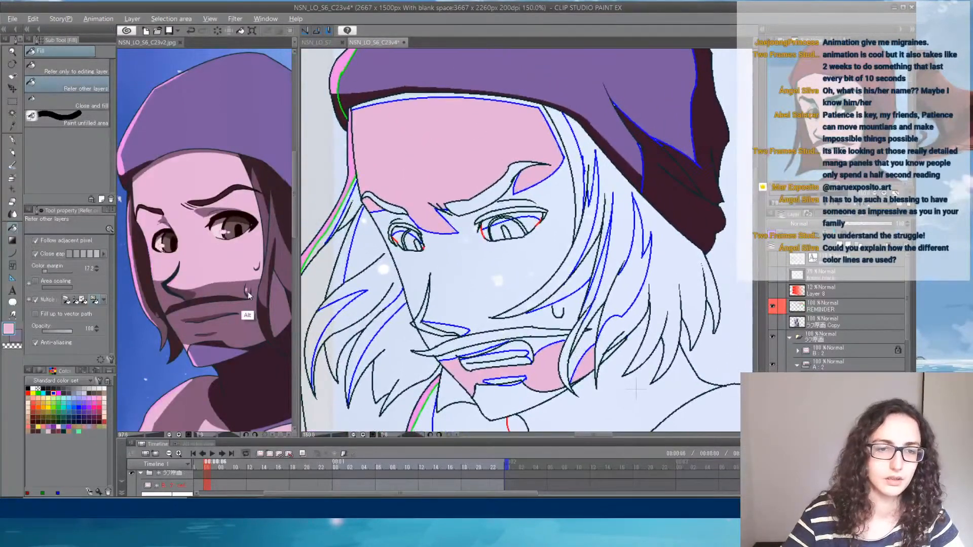
{"action": "left_click", "coordinate": [238, 311]}
{"action": "left_click", "coordinate": [452, 312]}
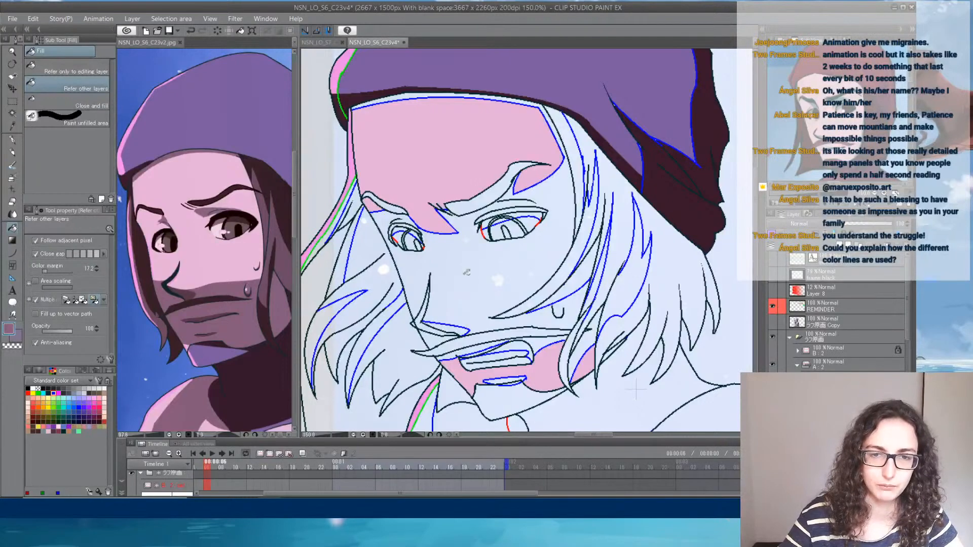
{"action": "left_click", "coordinate": [452, 312]}
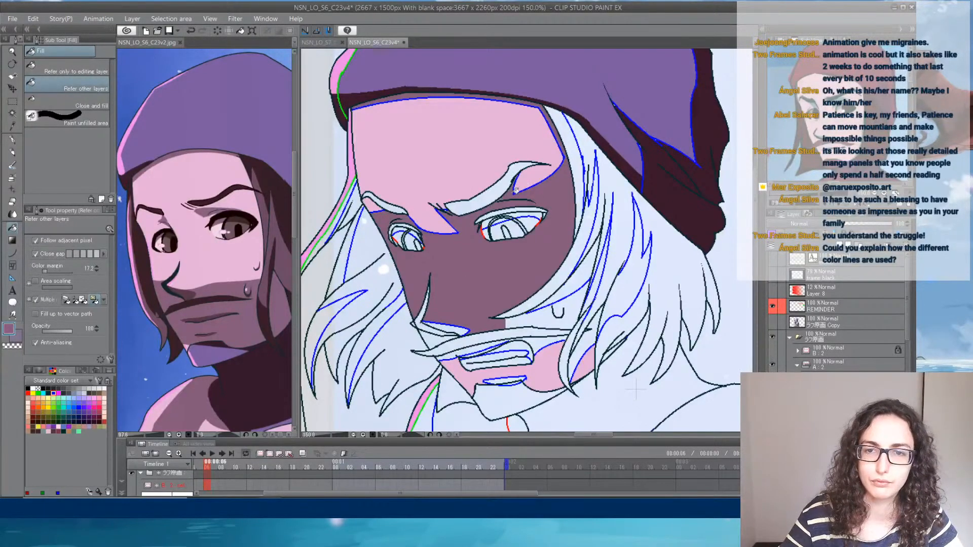
{"action": "left_click", "coordinate": [549, 315]}
{"action": "left_click", "coordinate": [584, 293]}
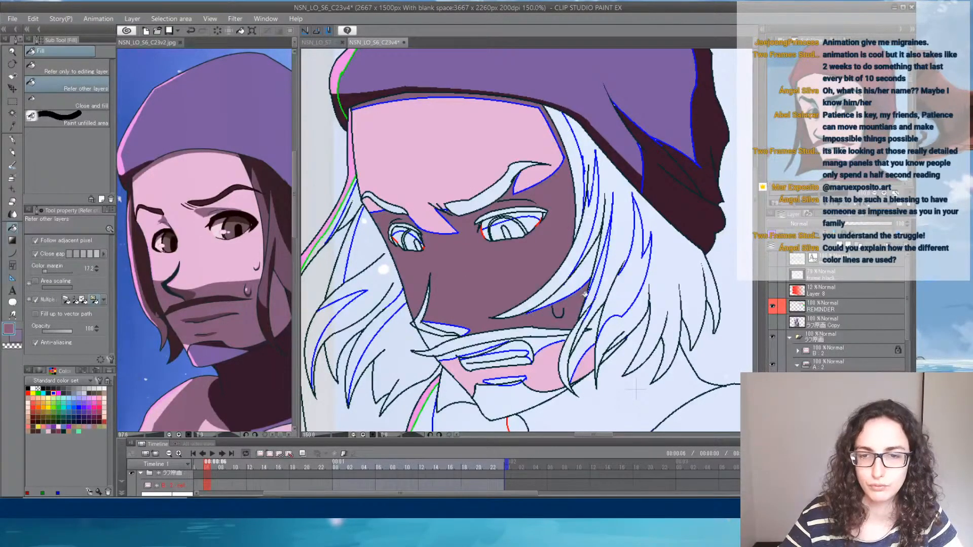
{"action": "left_click", "coordinate": [589, 339]}
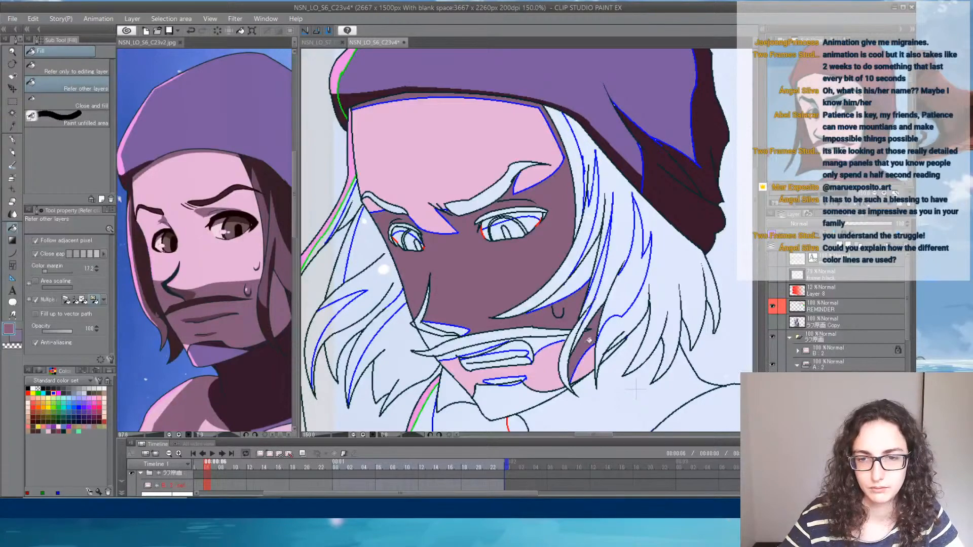
{"action": "left_click", "coordinate": [540, 343]}
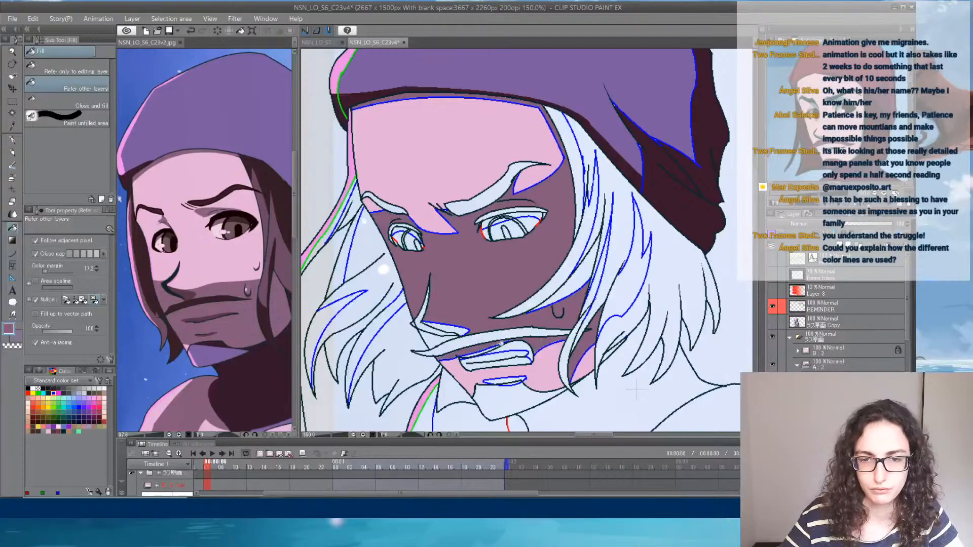
{"action": "left_click", "coordinate": [442, 336]}
{"action": "left_click", "coordinate": [504, 378]}
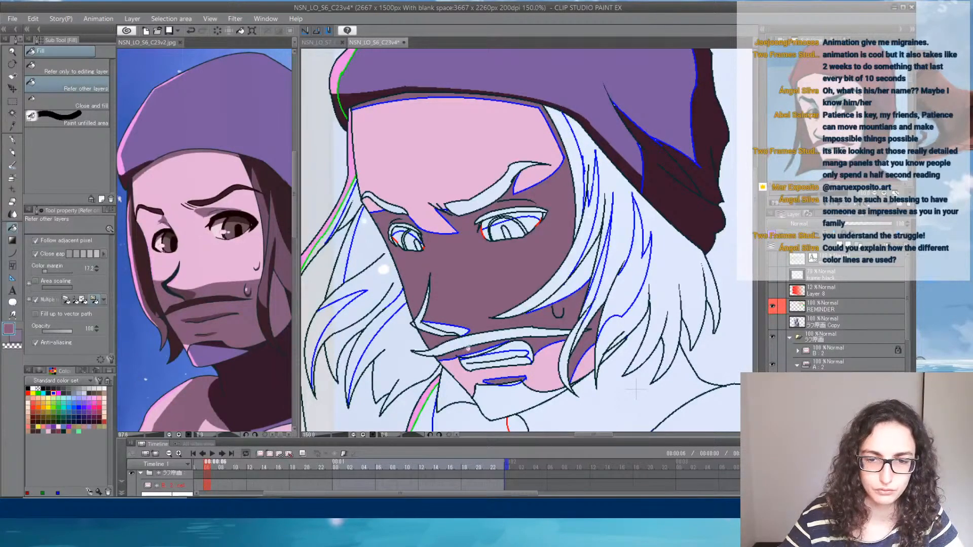
- Sample the darker mauve from the reference's mouth area and fill the shadow under the nose
{"action": "left_click", "coordinate": [183, 322], "text": "alt"}
{"action": "left_click", "coordinate": [183, 322], "text": "alt"}
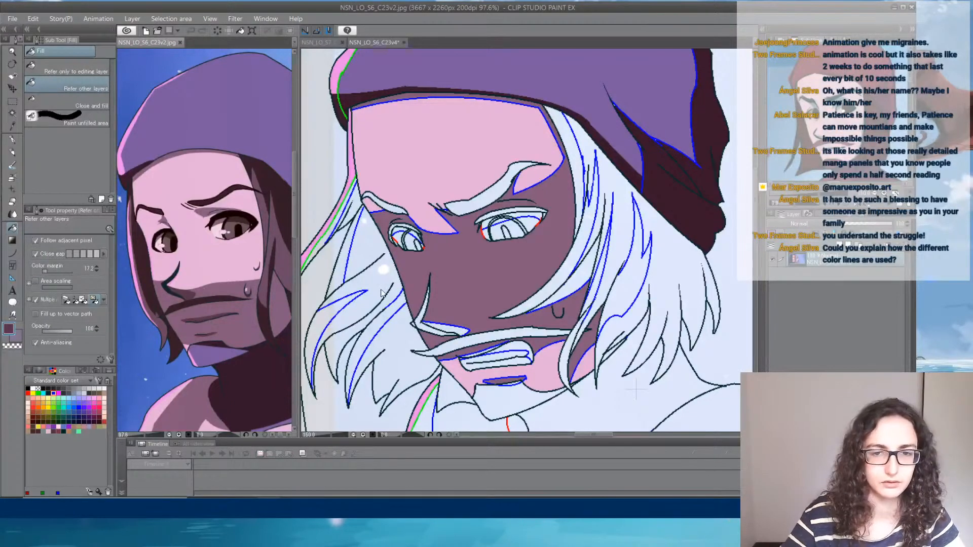
{"action": "left_click", "coordinate": [450, 331]}
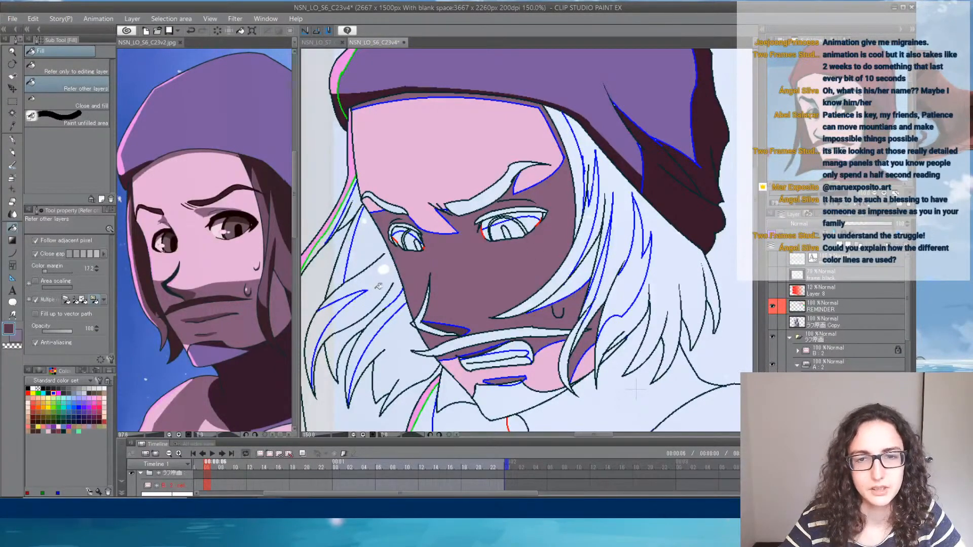
- Fill both upper lash lines and the thick nose line with the dark green swatch
{"action": "left_click", "coordinate": [64, 431]}
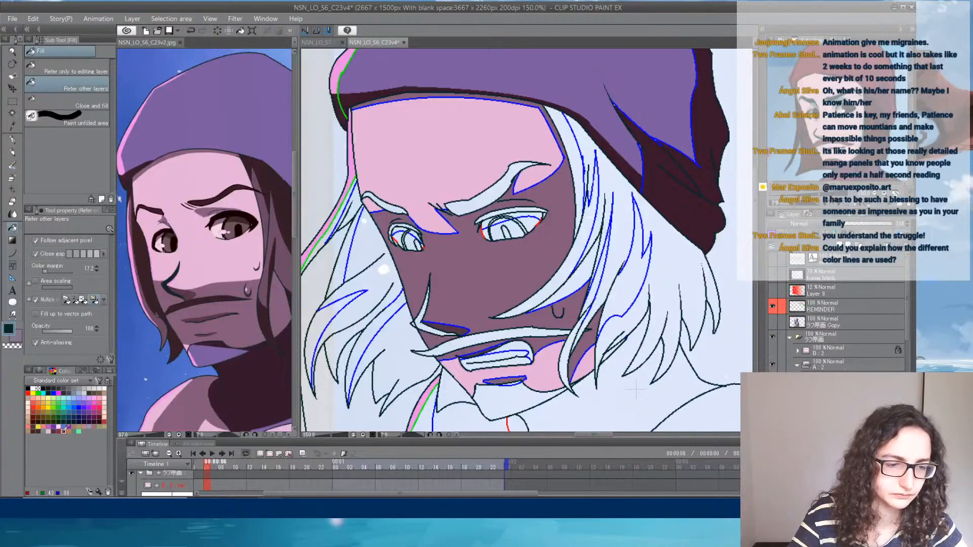
{"action": "left_click", "coordinate": [502, 211]}
{"action": "left_click", "coordinate": [406, 224]}
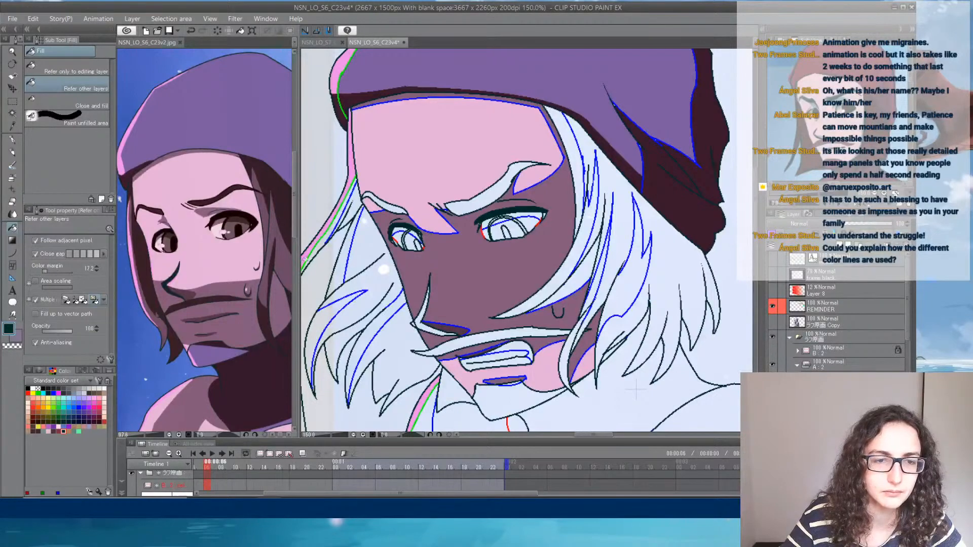
{"action": "left_click", "coordinate": [420, 323]}
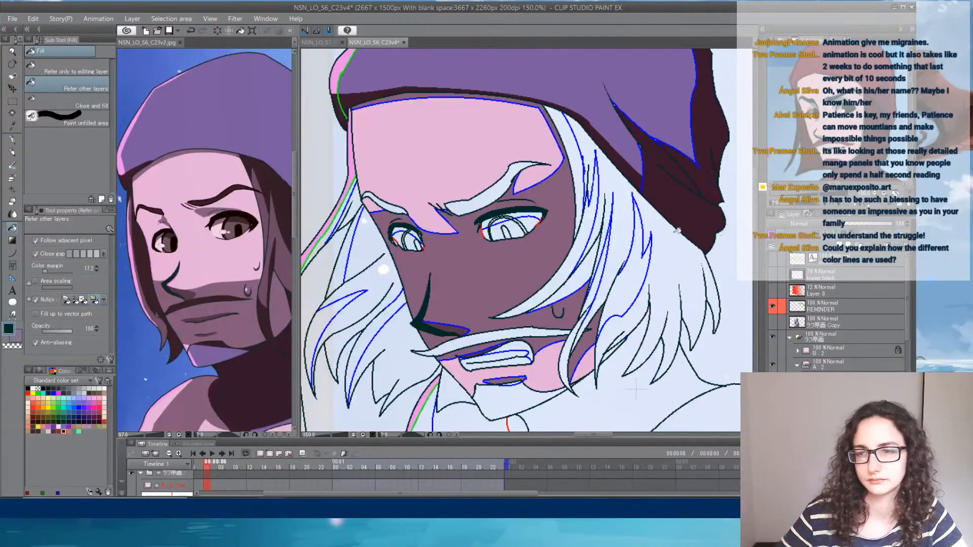
- Sample the near-black brown from the reference's eye and recolour the line art of both eyes with an enlarged G-pen
{"action": "left_click", "coordinate": [165, 250]}
{"action": "left_click", "coordinate": [166, 249], "text": "alt"}
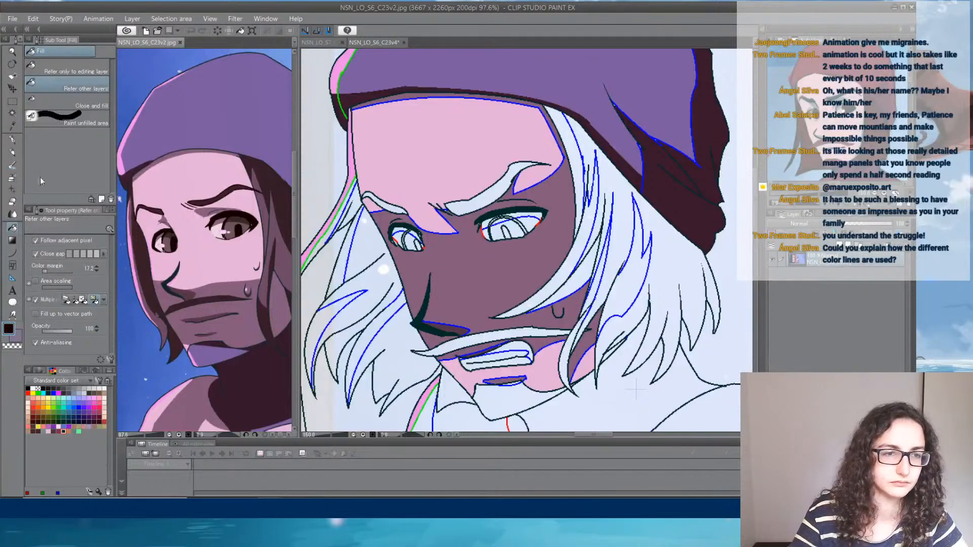
{"action": "left_click", "coordinate": [13, 140]}
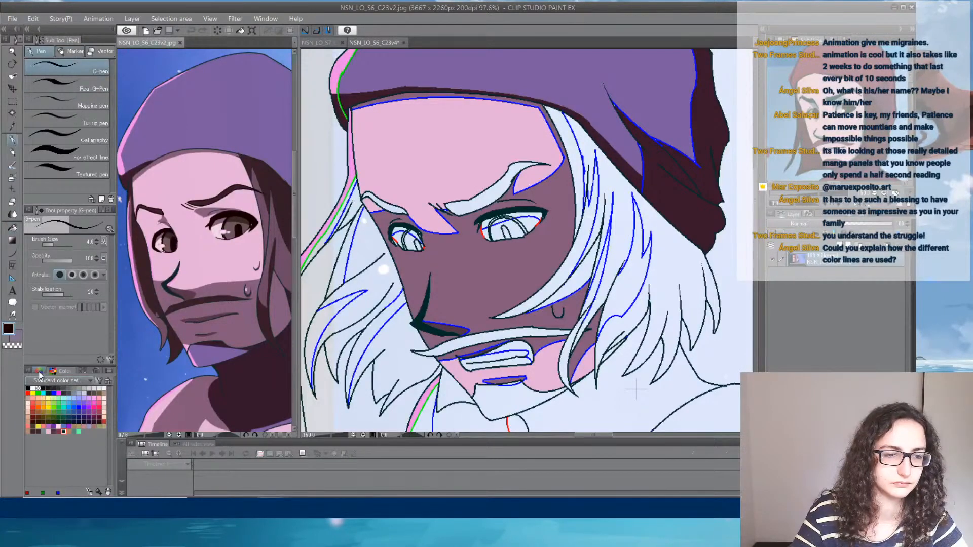
{"action": "left_click", "coordinate": [53, 245]}
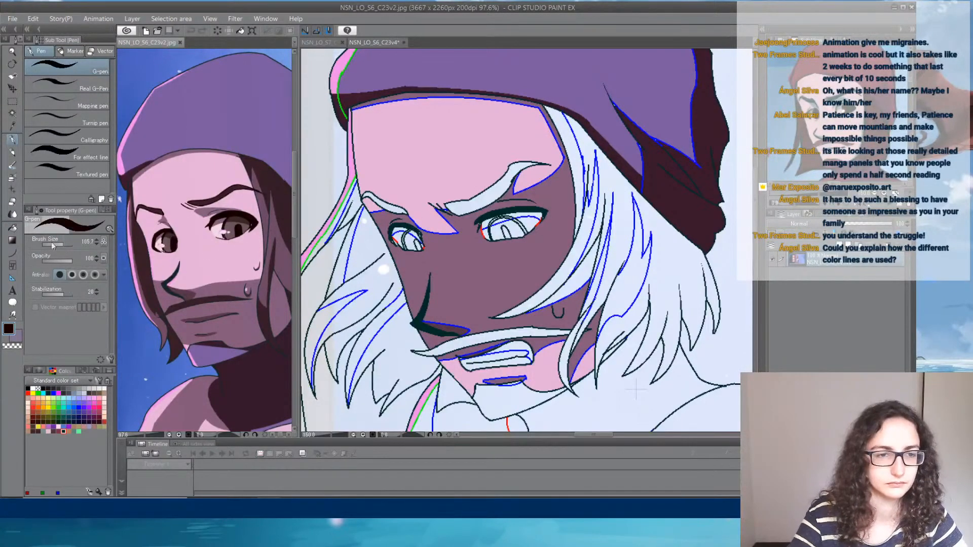
{"action": "left_click", "coordinate": [58, 244]}
{"action": "left_click", "coordinate": [495, 228]}
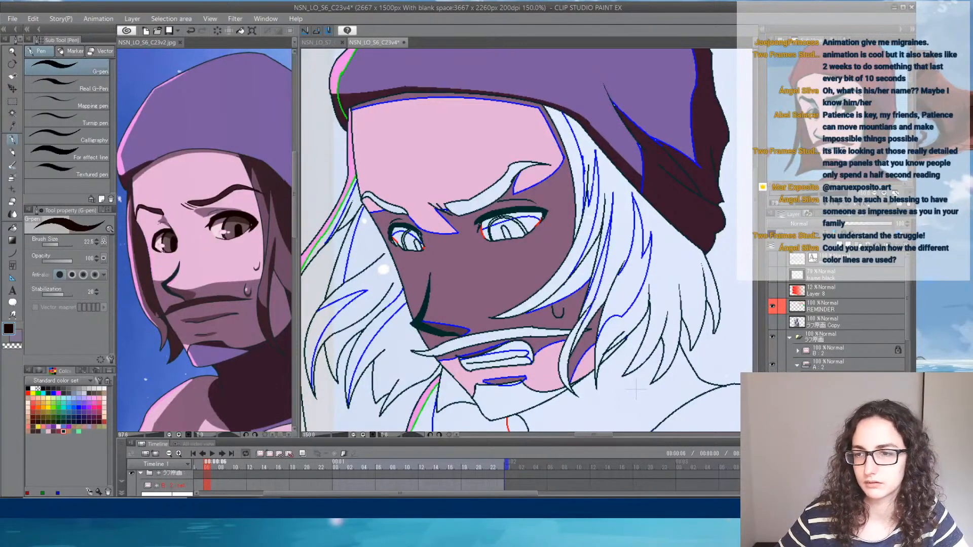
{"action": "mouse_move", "coordinate": [498, 217]}
{"action": "left_mouse_down"}
{"action": "mouse_move", "coordinate": [489, 237]}
{"action": "mouse_move", "coordinate": [516, 219]}
{"action": "mouse_move", "coordinate": [525, 231]}
{"action": "mouse_move", "coordinate": [545, 212]}
{"action": "left_mouse_up"}
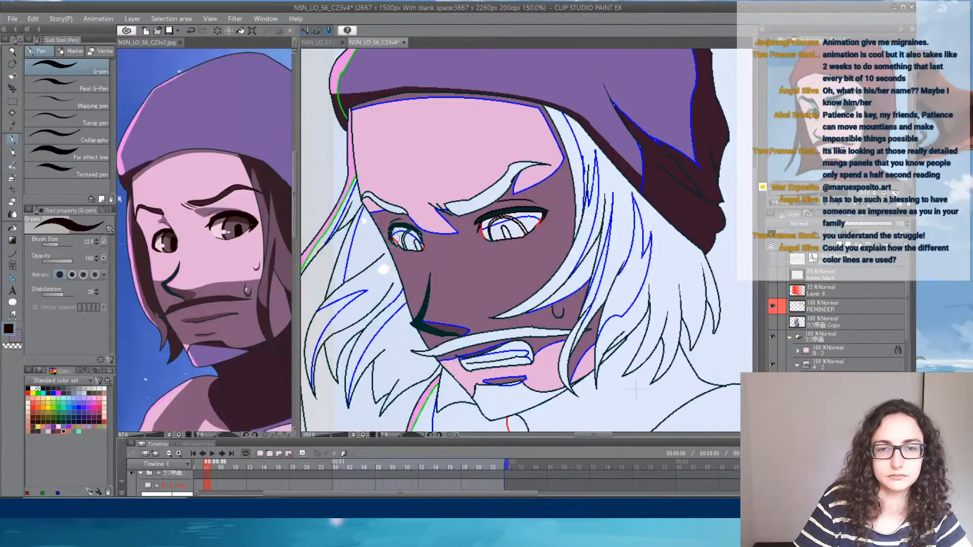
{"action": "left_click_drag", "start_coordinate": [399, 227], "coordinate": [422, 247]}
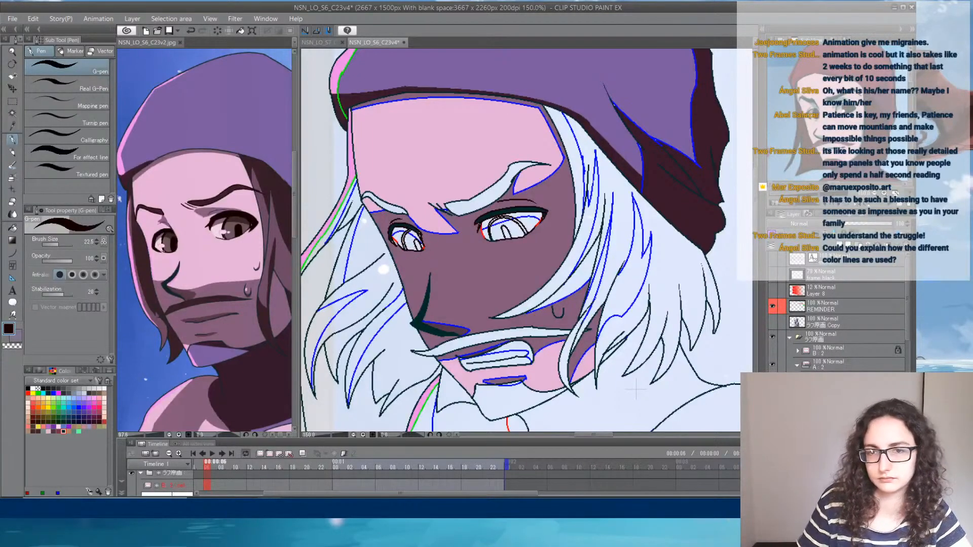
{"action": "left_click", "coordinate": [14, 229]}
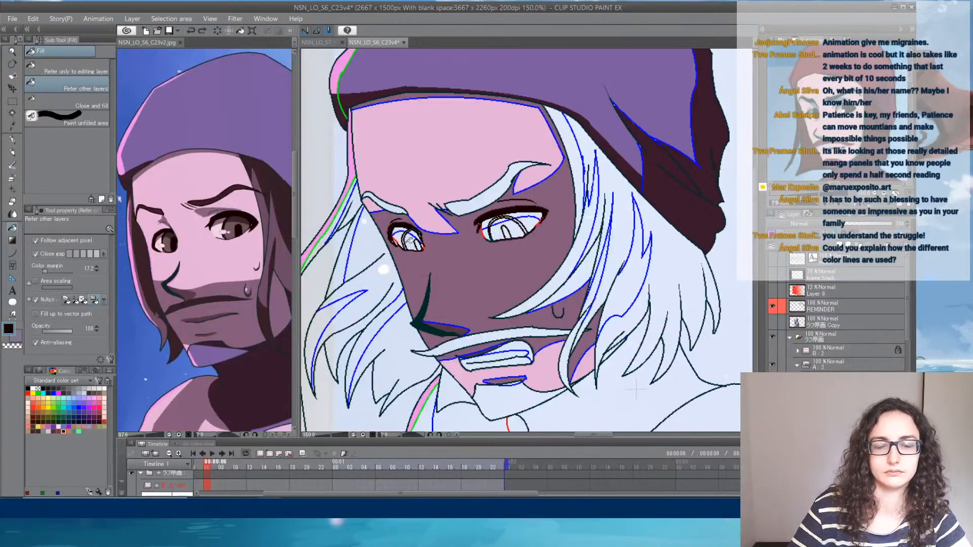
{"action": "scroll", "coordinate": [405, 242], "scroll_direction": "up", "scroll_amount": 4}
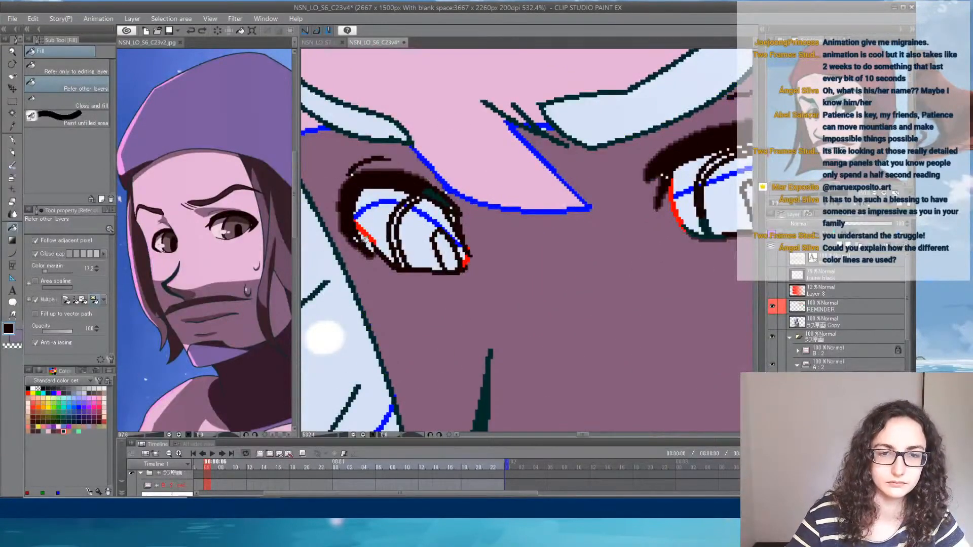
{"action": "left_click", "coordinate": [394, 236]}
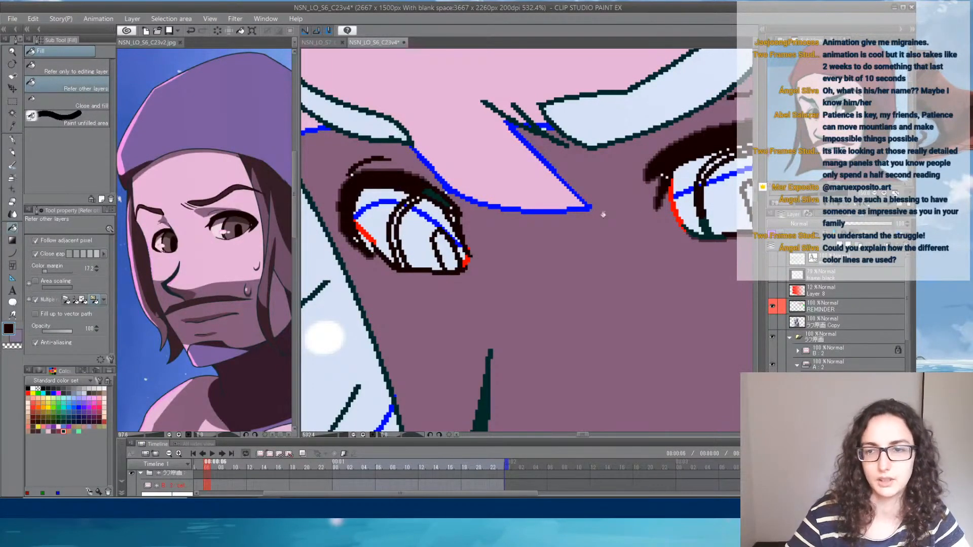
{"action": "left_click", "coordinate": [441, 197]}
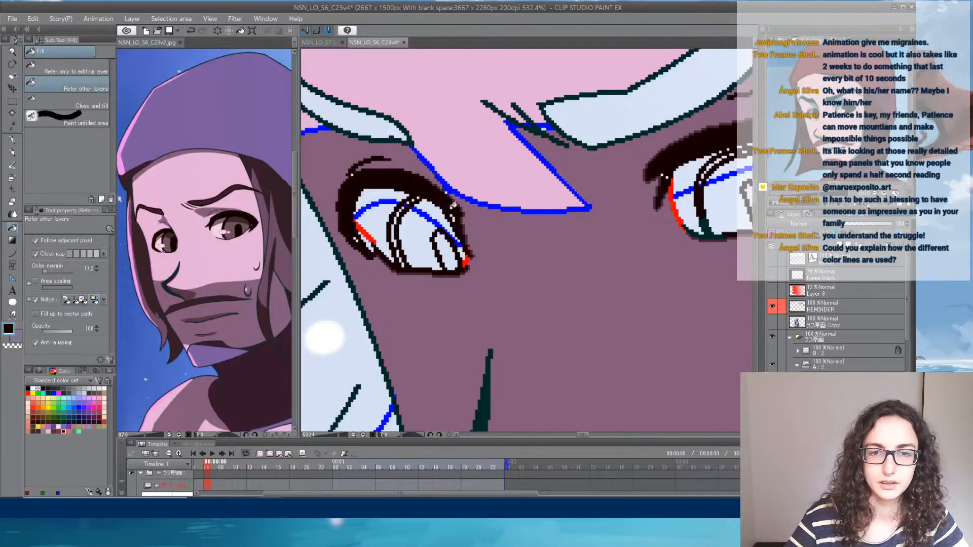
{"action": "key", "text": "ctrl+z"}
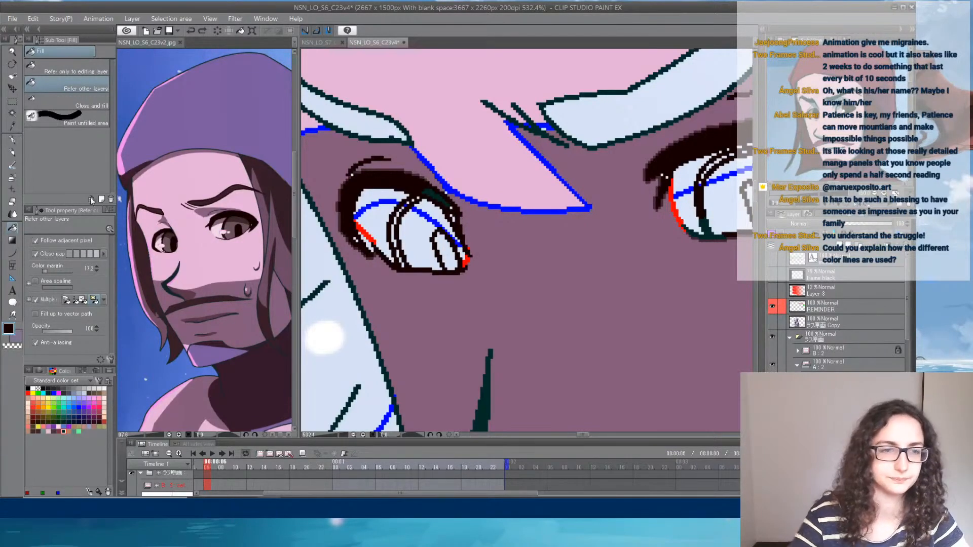
- Reduce the G-pen size to 3.5 and paint over the leftover green at the far eye's upper lash line in near-black brown
{"action": "left_click", "coordinate": [14, 140]}
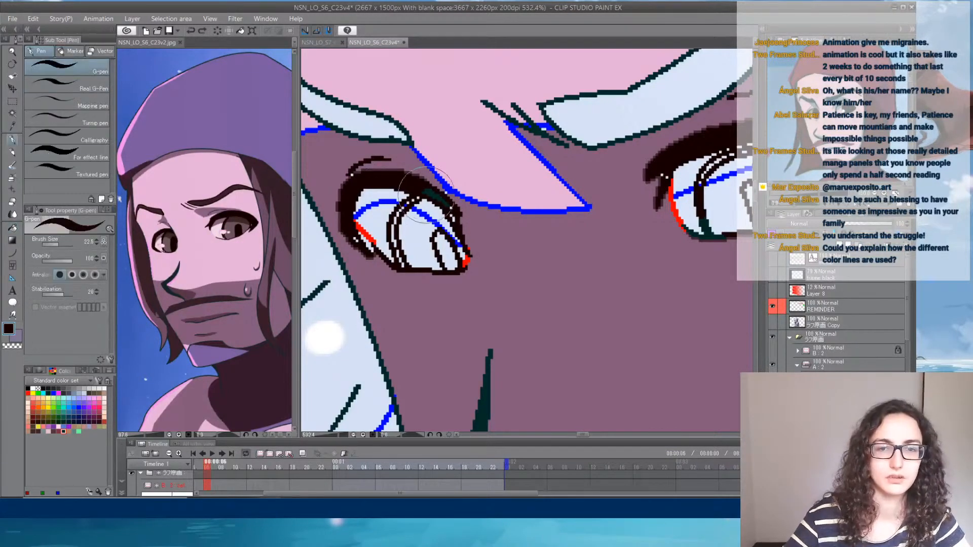
{"action": "left_click", "coordinate": [51, 246]}
{"action": "mouse_move", "coordinate": [426, 191]}
{"action": "left_mouse_down"}
{"action": "mouse_move", "coordinate": [453, 212]}
{"action": "mouse_move", "coordinate": [415, 187]}
{"action": "mouse_move", "coordinate": [457, 228]}
{"action": "left_mouse_up"}
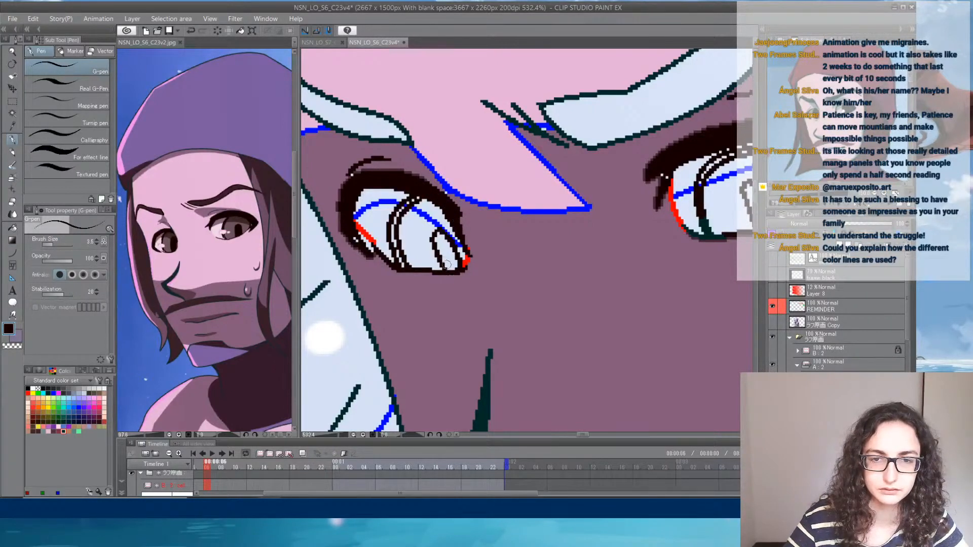
- Fill the pupils of both eyes and cover the near eye's leftover green iris and lower-lid line in near-black brown
{"action": "mouse_move", "coordinate": [446, 264]}
{"action": "left_mouse_down"}
{"action": "mouse_move", "coordinate": [440, 239]}
{"action": "mouse_move", "coordinate": [439, 254]}
{"action": "mouse_move", "coordinate": [442, 236]}
{"action": "mouse_move", "coordinate": [453, 265]}
{"action": "mouse_move", "coordinate": [394, 234]}
{"action": "mouse_move", "coordinate": [397, 252]}
{"action": "mouse_move", "coordinate": [396, 211]}
{"action": "mouse_move", "coordinate": [426, 194]}
{"action": "left_mouse_up"}
{"action": "mouse_move", "coordinate": [697, 160]}
{"action": "left_mouse_down"}
{"action": "mouse_move", "coordinate": [390, 174]}
{"action": "mouse_move", "coordinate": [406, 184]}
{"action": "mouse_move", "coordinate": [444, 162]}
{"action": "mouse_move", "coordinate": [489, 176]}
{"action": "mouse_move", "coordinate": [522, 222]}
{"action": "left_mouse_up"}
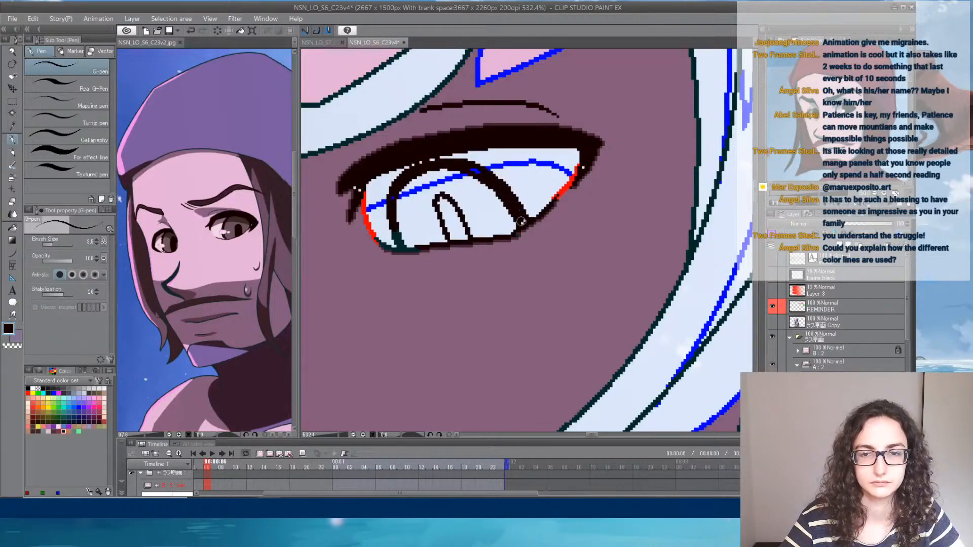
{"action": "mouse_move", "coordinate": [446, 216]}
{"action": "left_mouse_down"}
{"action": "mouse_move", "coordinate": [444, 205]}
{"action": "mouse_move", "coordinate": [461, 220]}
{"action": "mouse_move", "coordinate": [446, 219]}
{"action": "mouse_move", "coordinate": [451, 237]}
{"action": "mouse_move", "coordinate": [453, 224]}
{"action": "mouse_move", "coordinate": [435, 217]}
{"action": "left_mouse_up"}
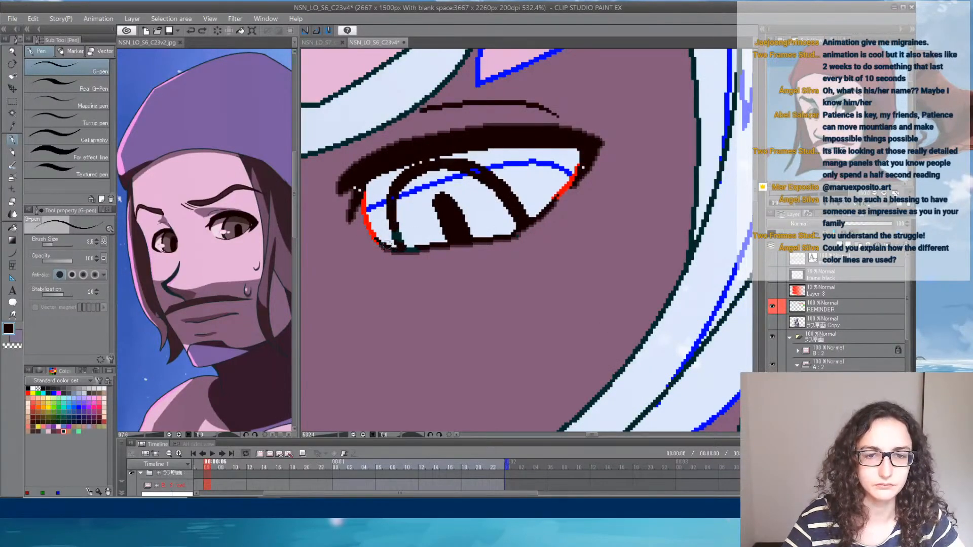
{"action": "left_click_drag", "start_coordinate": [394, 226], "coordinate": [397, 211]}
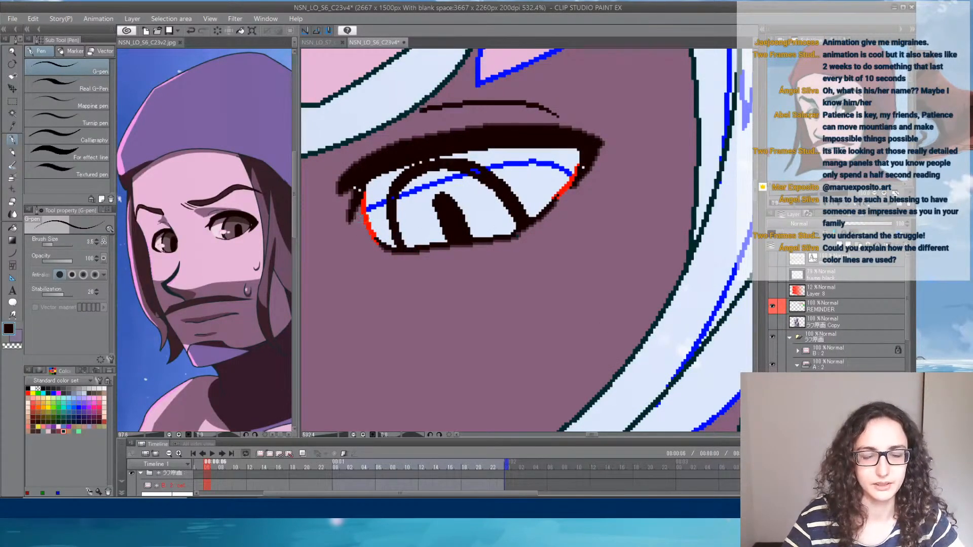
- Examine the recoloured eyes at several zoom levels and compare them with the eyes and face in the reference image
{"action": "scroll", "coordinate": [383, 180], "scroll_direction": "down", "scroll_amount": 8}
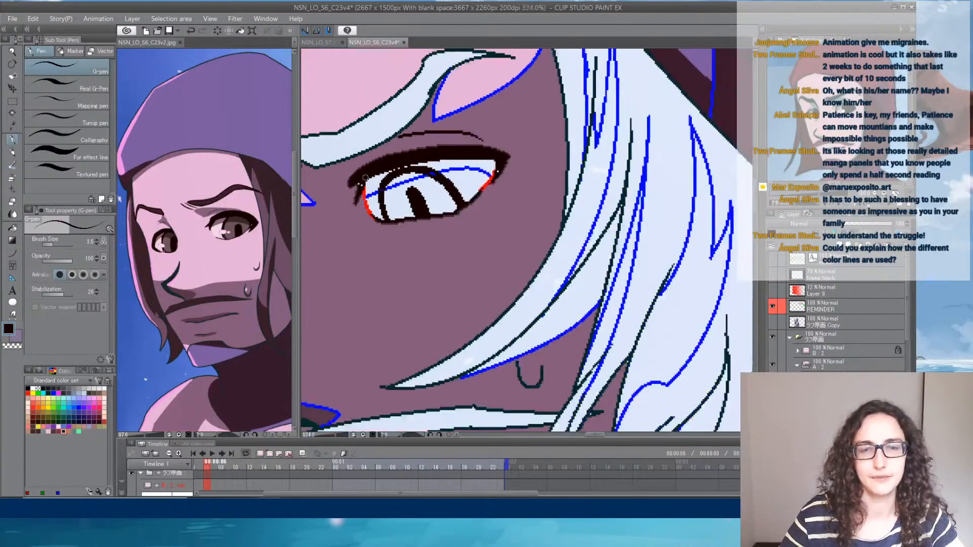
{"action": "left_click_drag", "start_coordinate": [472, 260], "coordinate": [510, 271]}
{"action": "scroll", "coordinate": [509, 272], "scroll_direction": "up", "scroll_amount": 3}
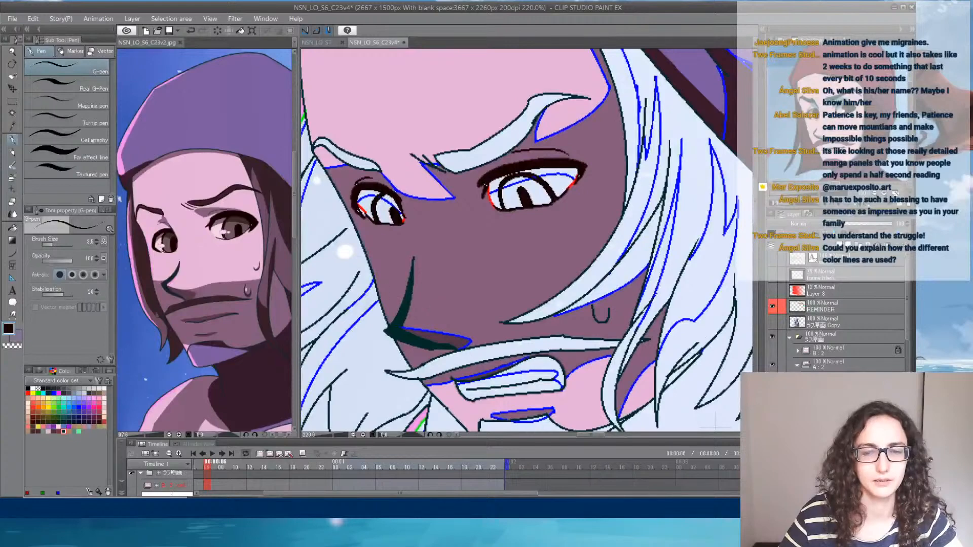
{"action": "scroll", "coordinate": [481, 187], "scroll_direction": "up", "scroll_amount": 3}
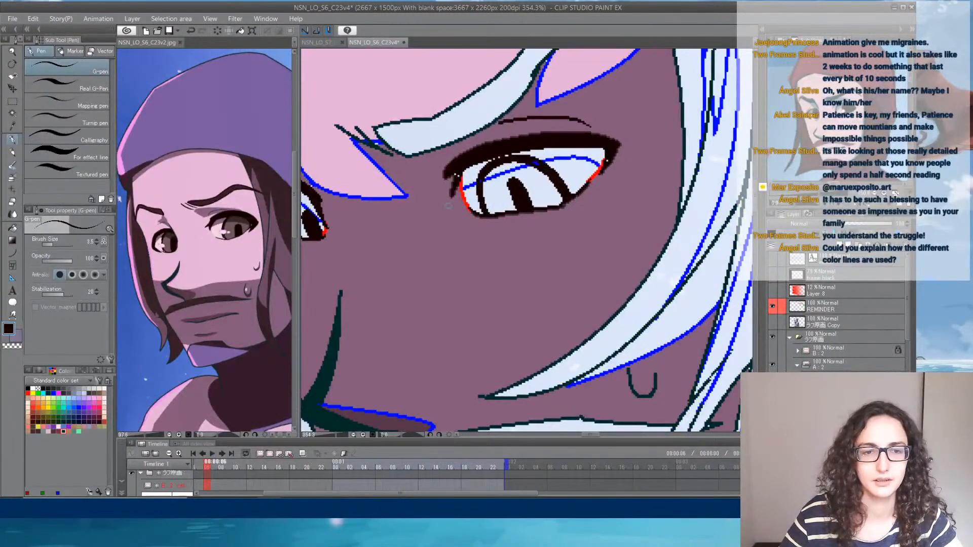
{"action": "scroll", "coordinate": [211, 240], "scroll_direction": "up", "scroll_amount": 5}
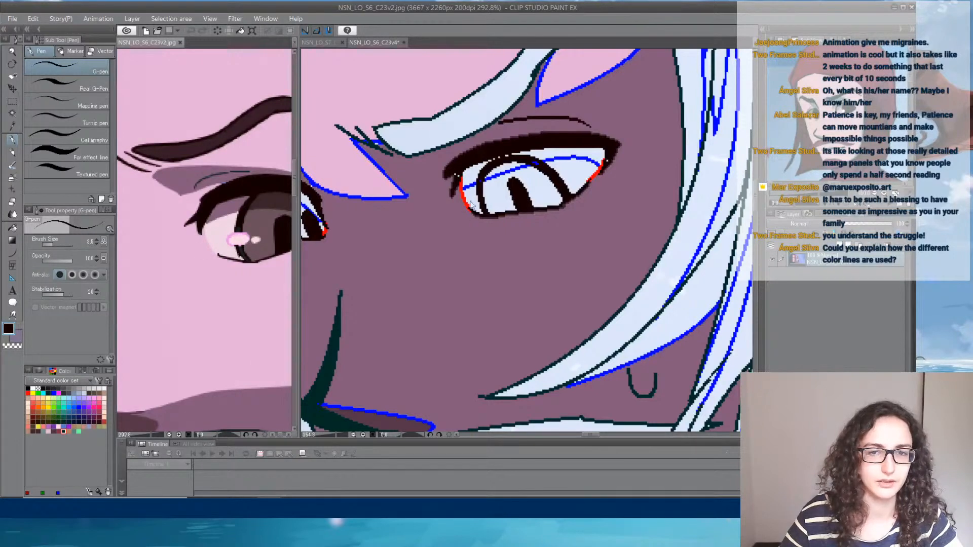
{"action": "left_click", "coordinate": [432, 256]}
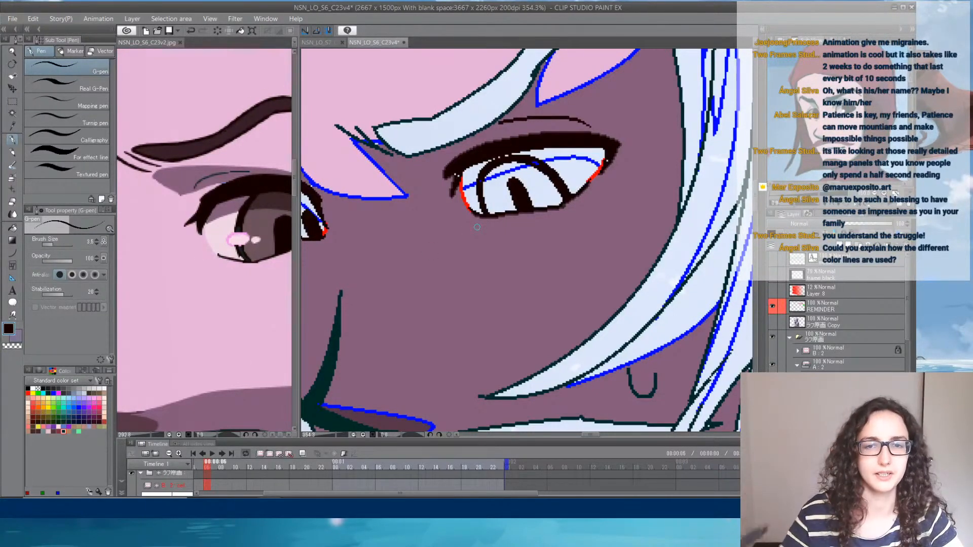
{"action": "scroll", "coordinate": [476, 227], "scroll_direction": "down", "scroll_amount": 2}
{"action": "scroll", "coordinate": [477, 227], "scroll_direction": "down", "scroll_amount": 2}
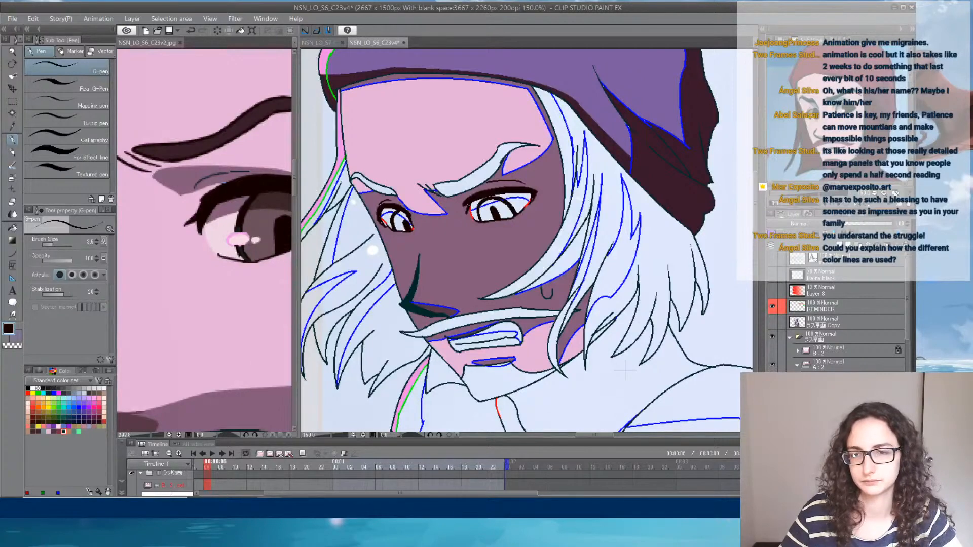
{"action": "scroll", "coordinate": [432, 177], "scroll_direction": "up", "scroll_amount": 1}
{"action": "left_click", "coordinate": [247, 150]}
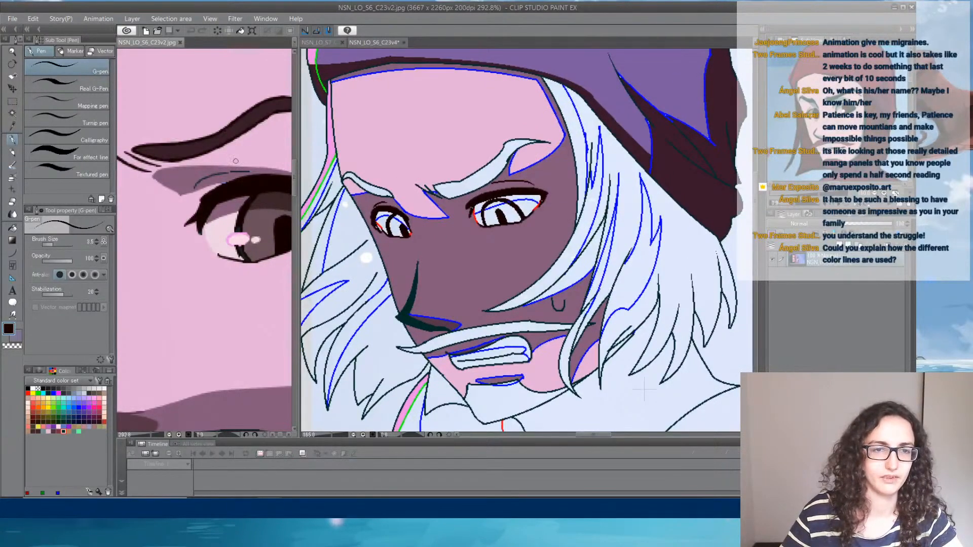
{"action": "scroll", "coordinate": [247, 149], "scroll_direction": "down", "scroll_amount": 4}
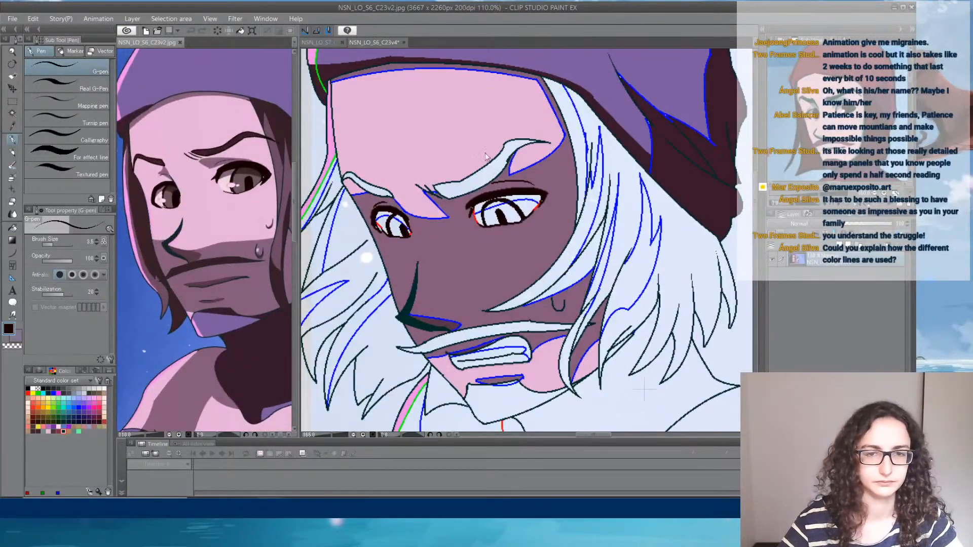
{"action": "left_click", "coordinate": [539, 227]}
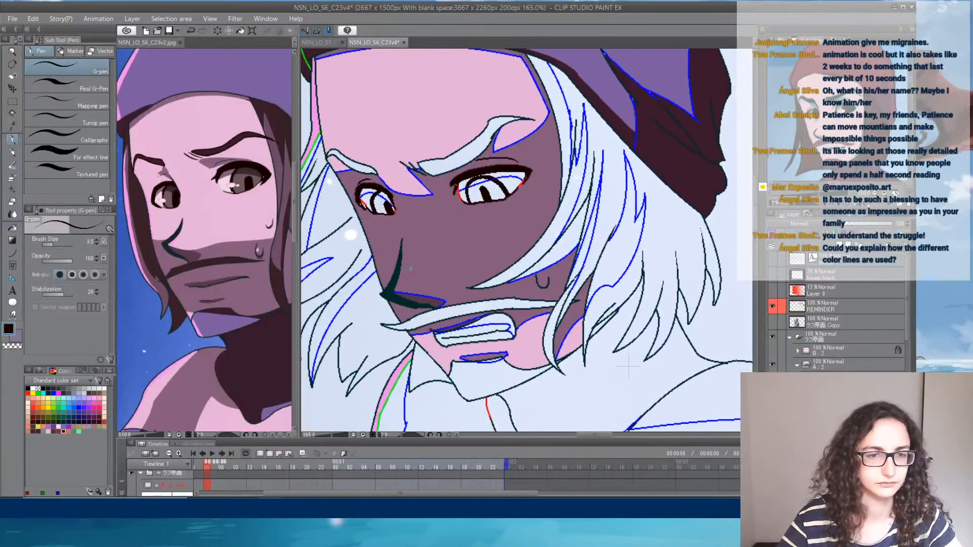
- Sample the pale pink from the reference's eye and fill the character's bared teeth with it
{"action": "left_click", "coordinate": [226, 184], "text": "alt"}
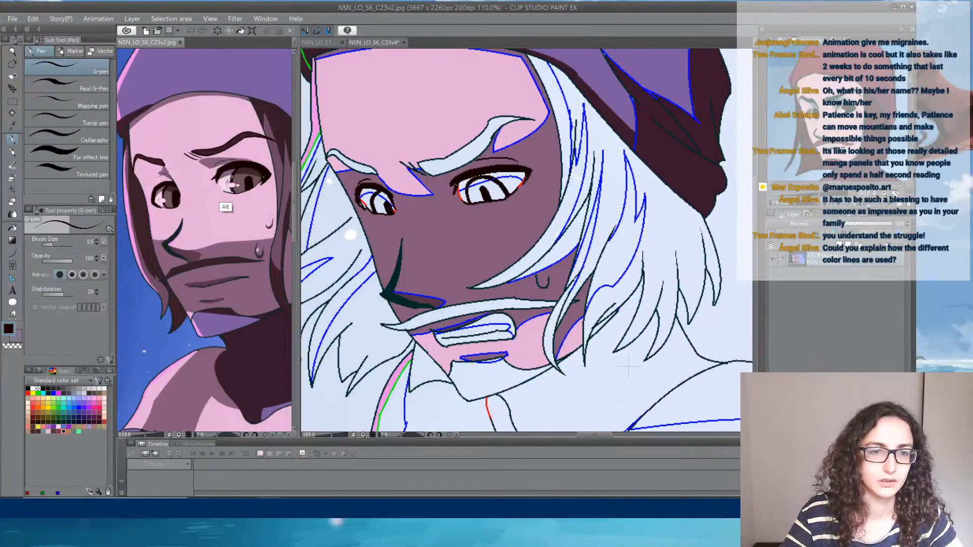
{"action": "left_click", "coordinate": [226, 182], "text": "alt"}
{"action": "left_click", "coordinate": [478, 334]}
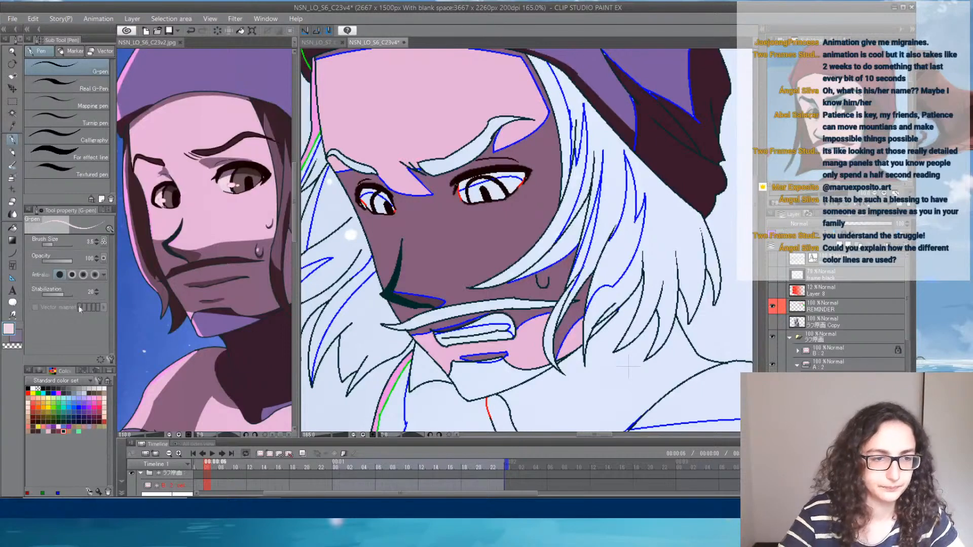
{"action": "left_click", "coordinate": [12, 233]}
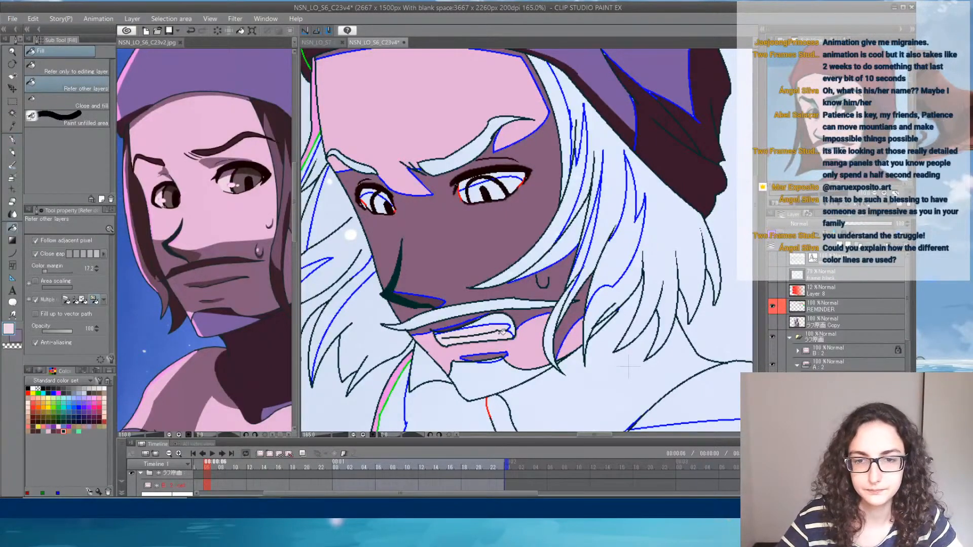
- Sample the mauve from the reference's eye and fill the shaded area at the upper edge of the teeth
{"action": "left_click", "coordinate": [226, 184], "text": "alt"}
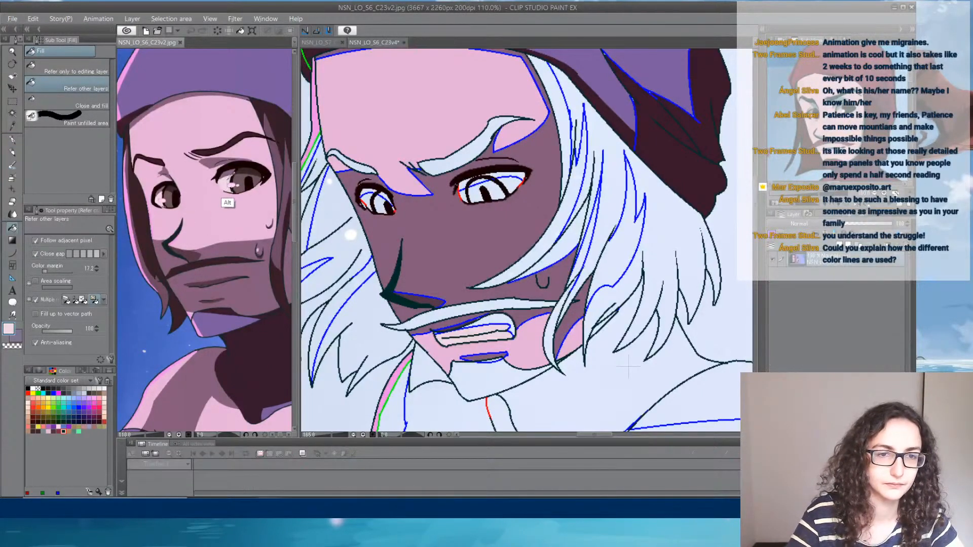
{"action": "left_click", "coordinate": [227, 184], "text": "alt"}
{"action": "left_click", "coordinate": [507, 322]}
{"action": "left_click", "coordinate": [507, 320]}
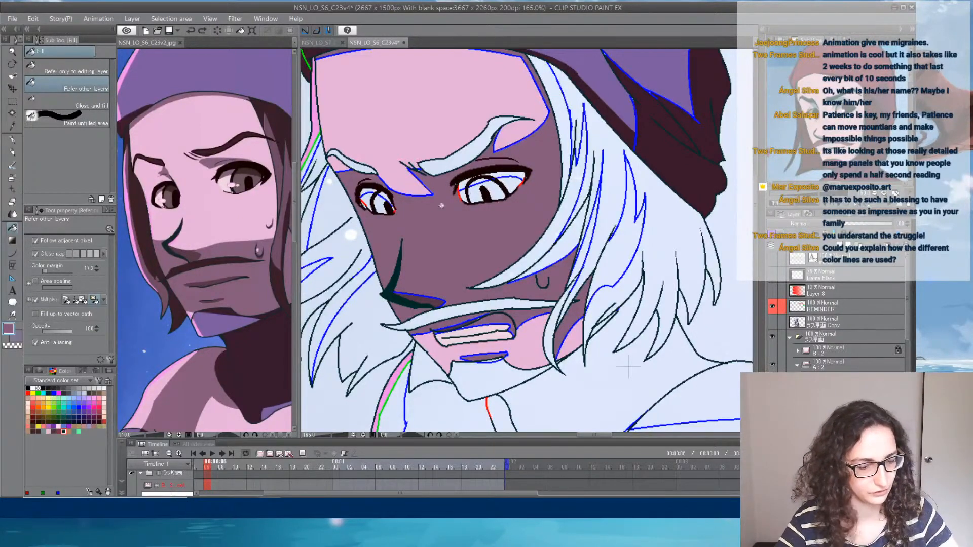
- Sample the dark brown from the reference's hair and fill the shadow areas of the hair on the near side of the face
{"action": "left_click", "coordinate": [142, 244], "text": "alt"}
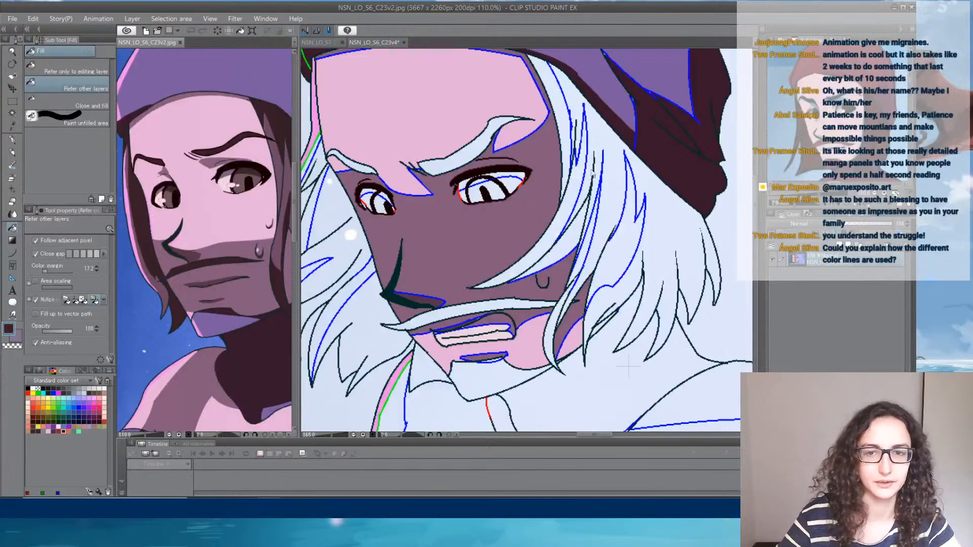
{"action": "left_click", "coordinate": [606, 138]}
{"action": "left_click", "coordinate": [651, 175]}
{"action": "left_click", "coordinate": [580, 101]}
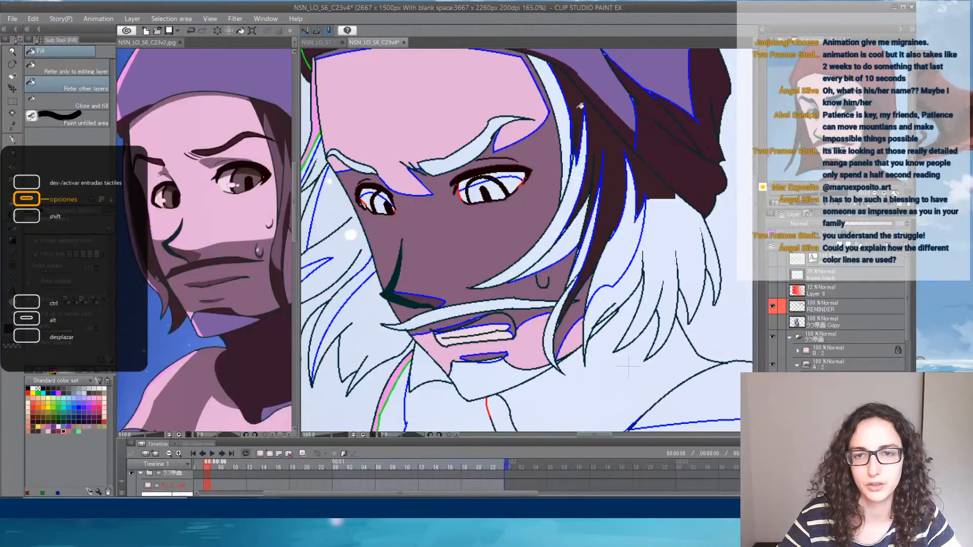
{"action": "left_click", "coordinate": [671, 235]}
{"action": "left_click", "coordinate": [636, 277]}
{"action": "left_click", "coordinate": [604, 310]}
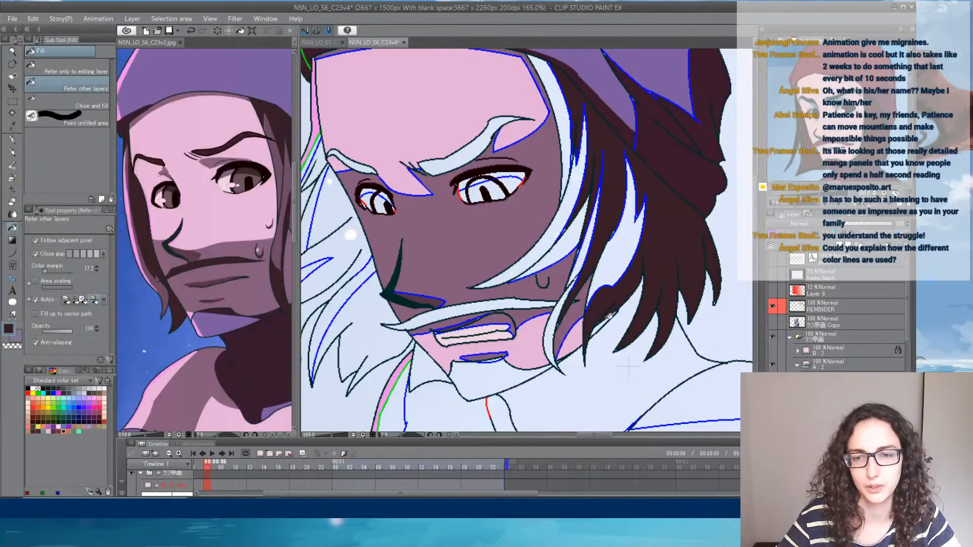
- Fill the shadow areas of the hair on the far side of the face with the same dark brown
{"action": "left_click_drag", "start_coordinate": [428, 265], "coordinate": [500, 264]}
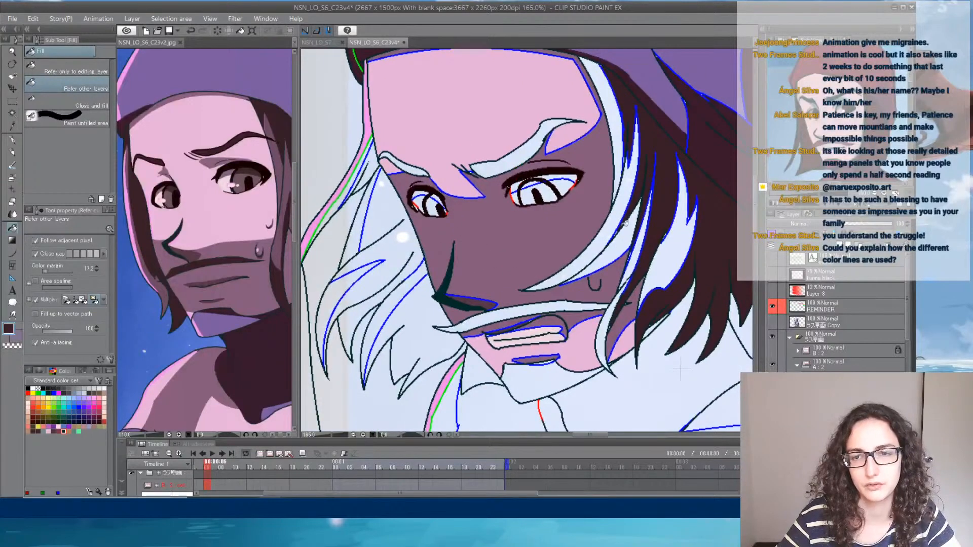
{"action": "left_click_drag", "start_coordinate": [432, 243], "coordinate": [482, 245]}
{"action": "left_click", "coordinate": [469, 240]}
{"action": "left_click", "coordinate": [455, 205]}
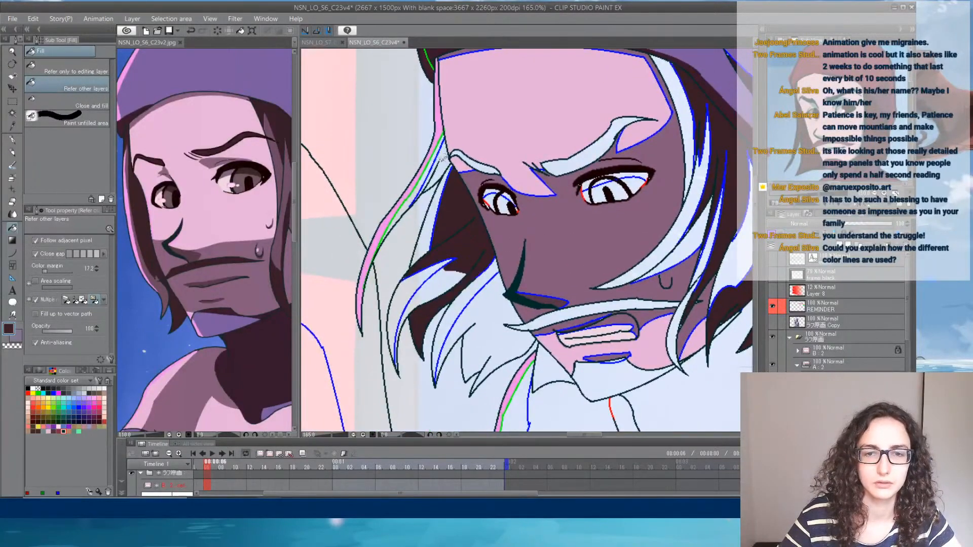
{"action": "left_click", "coordinate": [439, 160]}
{"action": "left_click", "coordinate": [498, 313]}
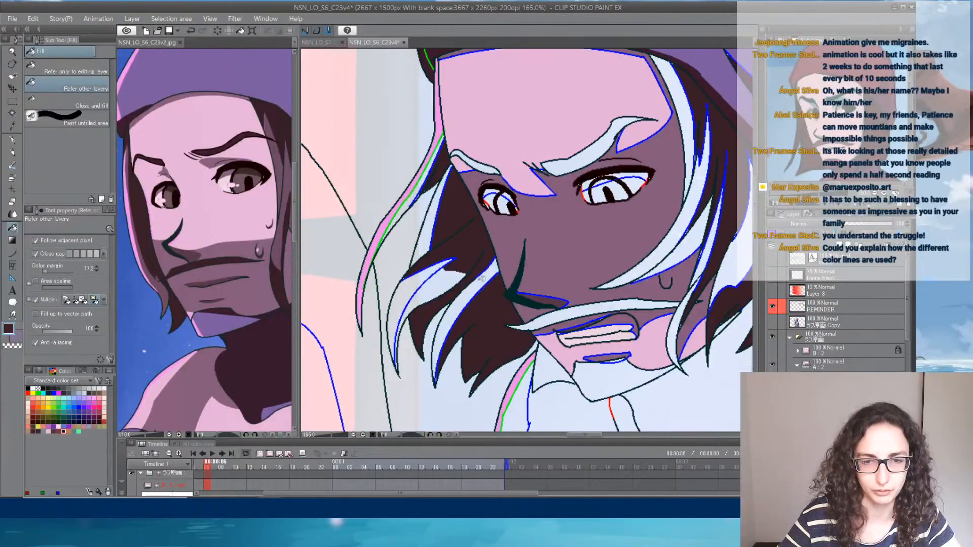
{"action": "left_click", "coordinate": [439, 282]}
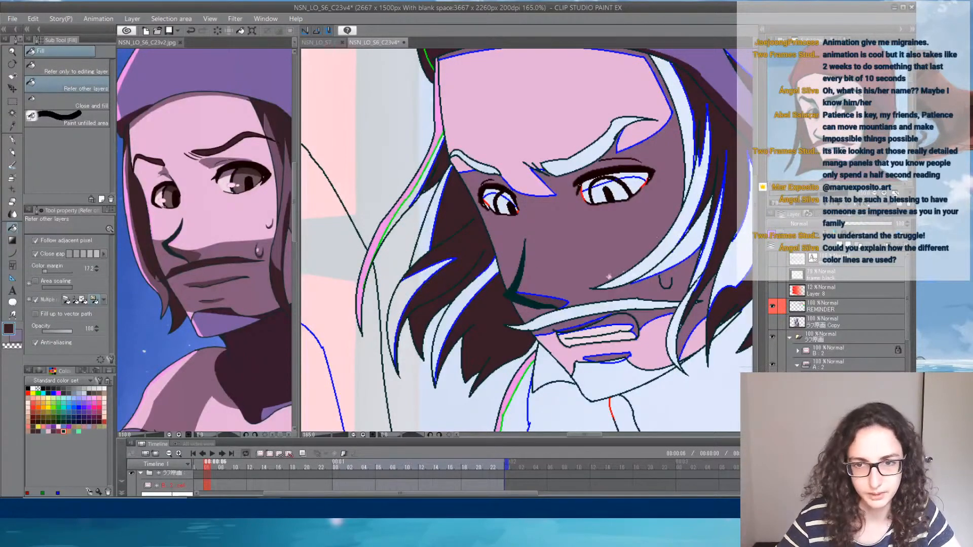
- Sample the lighter mauve-brown from the reference's beard and fill the lighter hair locks on the far side of the face
{"action": "left_click_drag", "start_coordinate": [651, 251], "coordinate": [606, 255]}
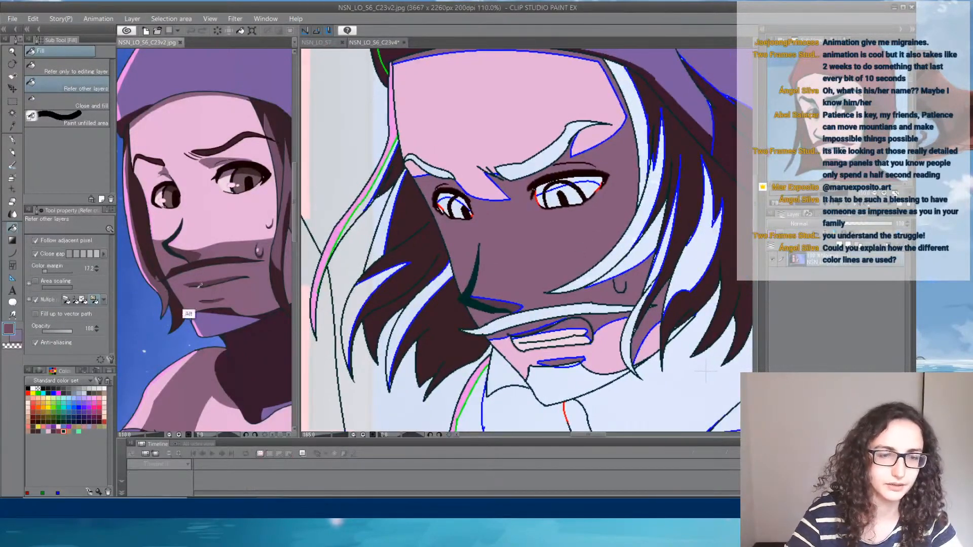
{"action": "left_click", "coordinate": [384, 218]}
{"action": "left_click", "coordinate": [364, 203]}
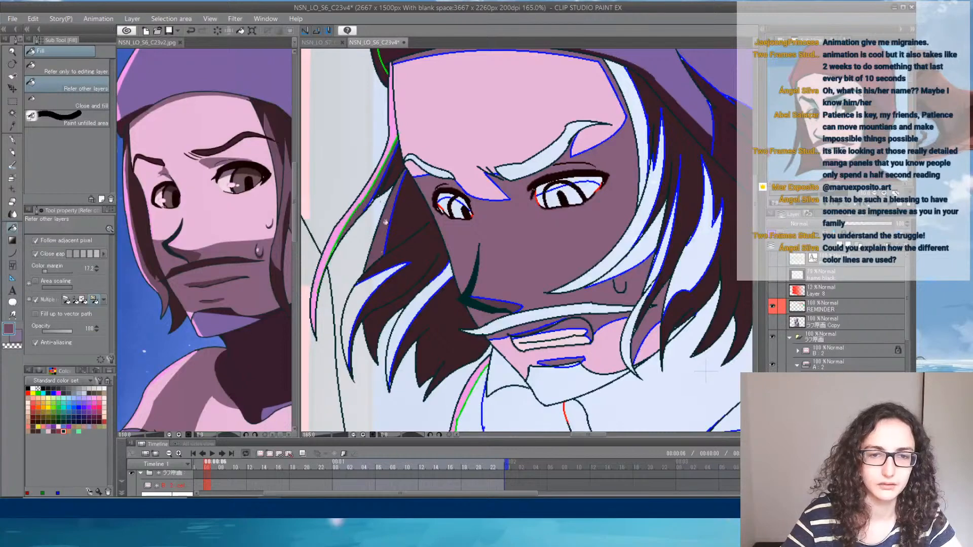
{"action": "left_click", "coordinate": [362, 294]}
{"action": "left_click", "coordinate": [421, 296]}
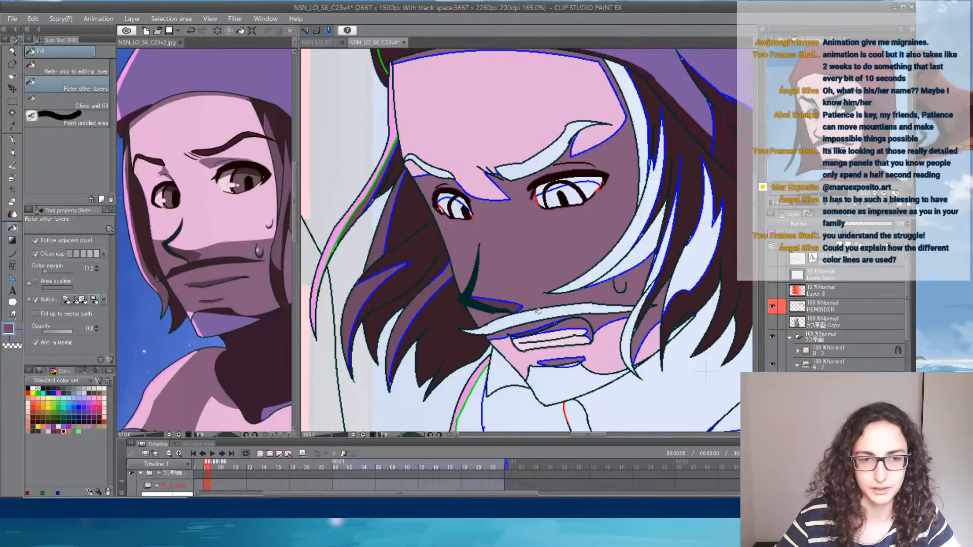
- Sample the dark brown from the reference's hair and fill the moustache and both eyebrows
{"action": "left_click", "coordinate": [281, 147], "text": "alt"}
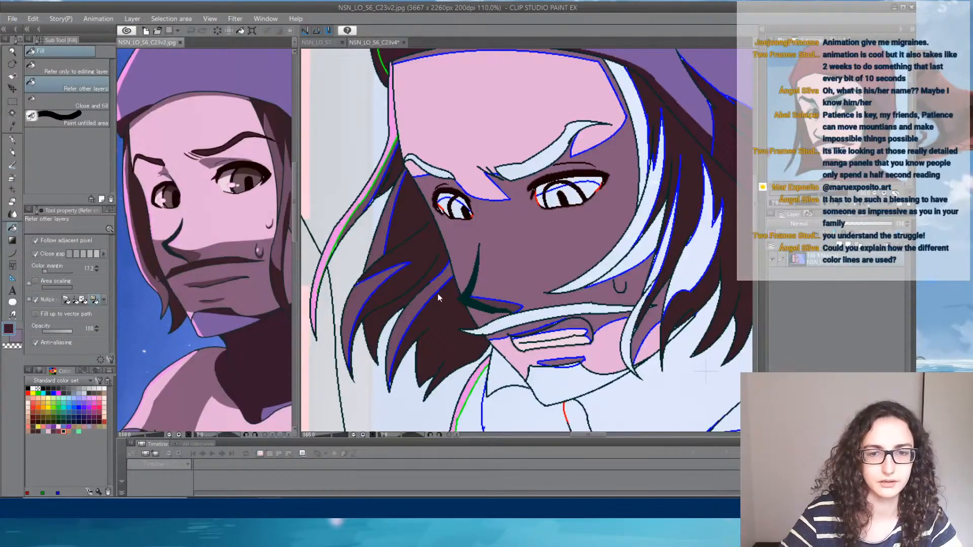
{"action": "left_click", "coordinate": [498, 327]}
{"action": "left_click", "coordinate": [535, 163]}
{"action": "left_click", "coordinate": [440, 172]}
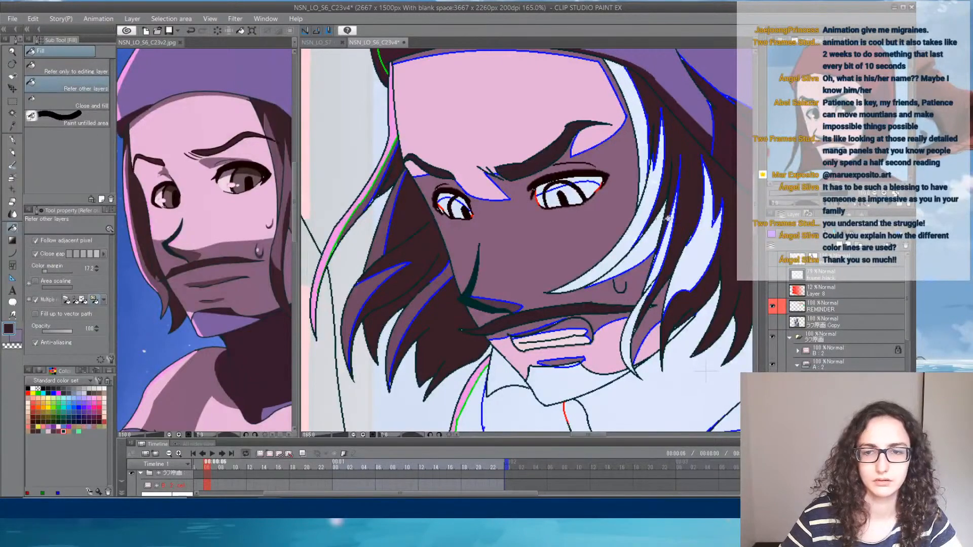
- Resample the lighter mauve-brown and fill the remaining pale hair locks on the near side of the face
{"action": "left_click", "coordinate": [413, 330], "text": "alt"}
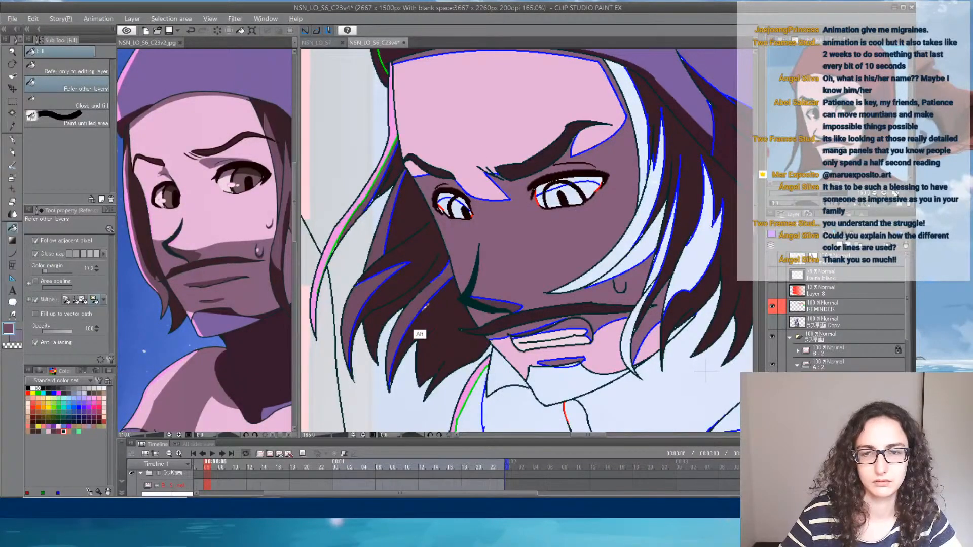
{"action": "left_click", "coordinate": [639, 230]}
{"action": "left_click", "coordinate": [663, 251]}
{"action": "left_click", "coordinate": [634, 323]}
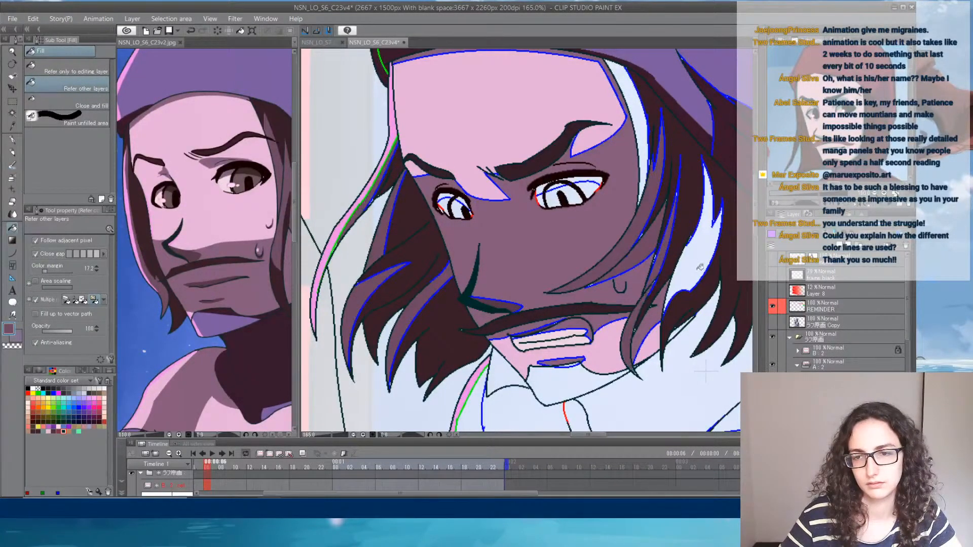
{"action": "left_click", "coordinate": [701, 266]}
{"action": "left_click", "coordinate": [646, 131]}
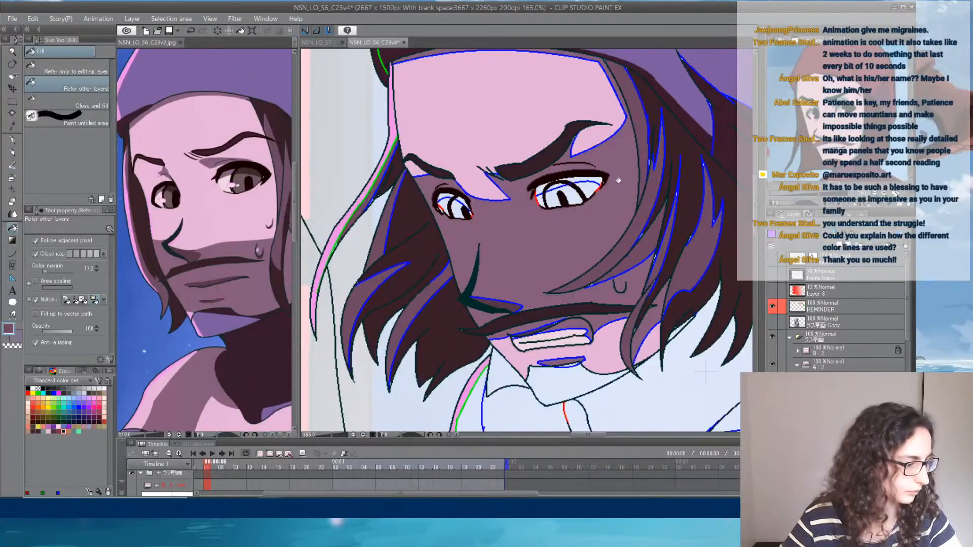
- Sample the purple below the reference's beard and fill the character's chin area below the mouth
{"action": "mouse_move", "coordinate": [635, 133]}
{"action": "left_mouse_down"}
{"action": "mouse_move", "coordinate": [607, 186]}
{"action": "mouse_move", "coordinate": [611, 276]}
{"action": "mouse_move", "coordinate": [601, 107]}
{"action": "left_mouse_up"}
{"action": "mouse_move", "coordinate": [617, 261]}
{"action": "left_mouse_down"}
{"action": "mouse_move", "coordinate": [609, 145]}
{"action": "mouse_move", "coordinate": [617, 235]}
{"action": "left_mouse_up"}
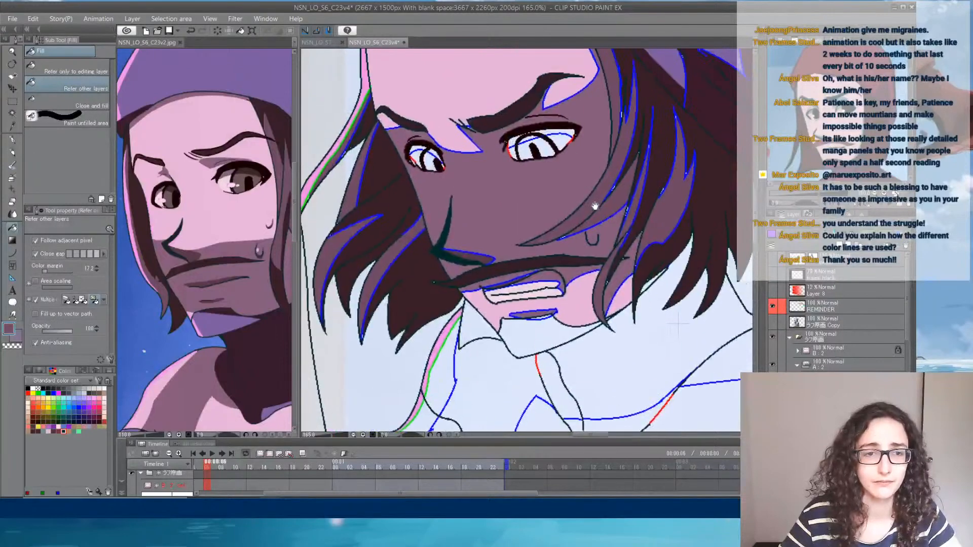
{"action": "left_click", "coordinate": [217, 323], "text": "alt"}
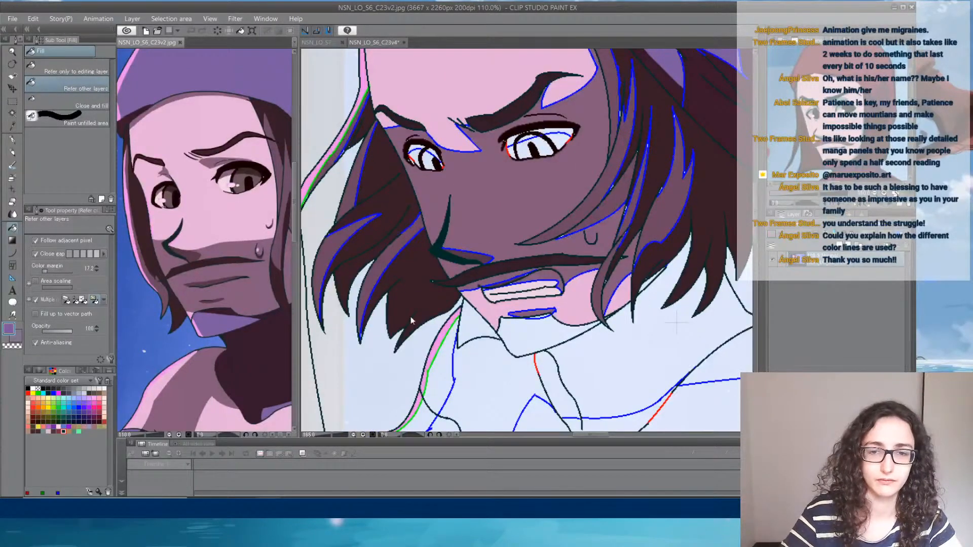
{"action": "left_click", "coordinate": [554, 333]}
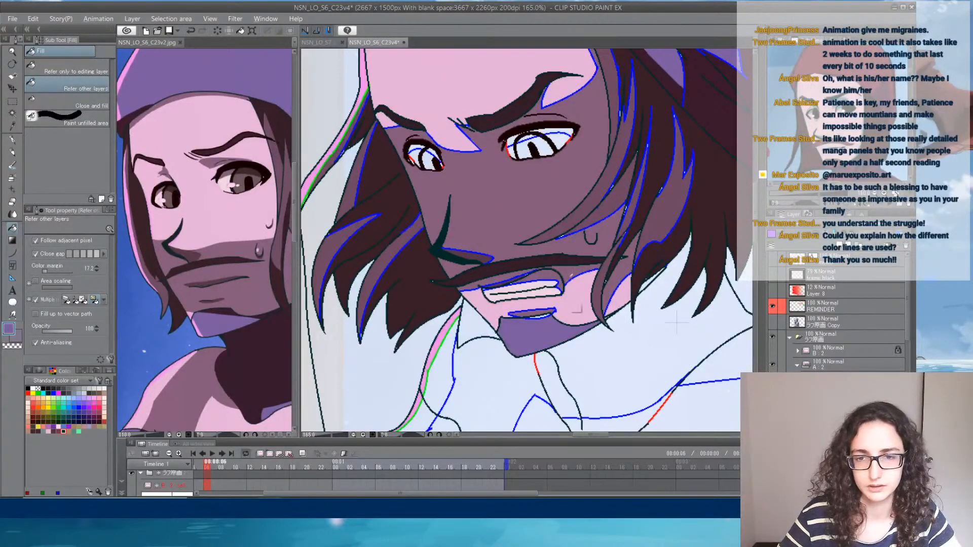
- Sample the dark shadow brown from the reference's neck, fill the character's neck and the gap under the far-side hair, and save the file
{"action": "left_click", "coordinate": [261, 358], "text": "alt"}
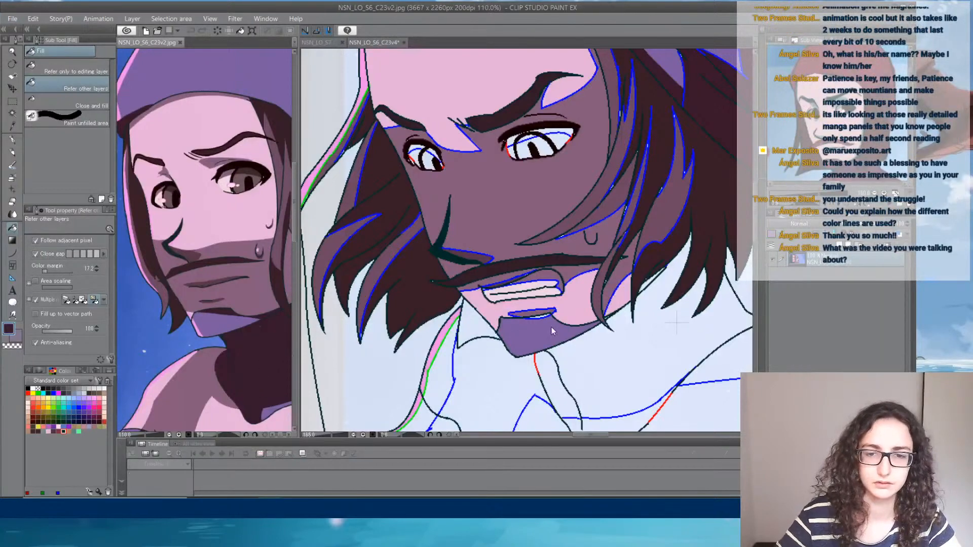
{"action": "left_click", "coordinate": [546, 315]}
{"action": "left_click", "coordinate": [597, 333]}
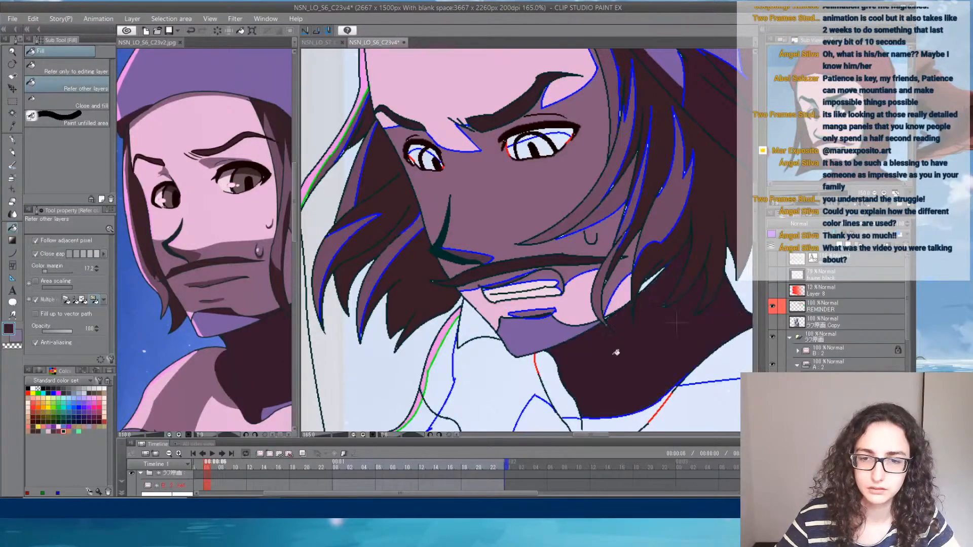
{"action": "left_click", "coordinate": [550, 381]}
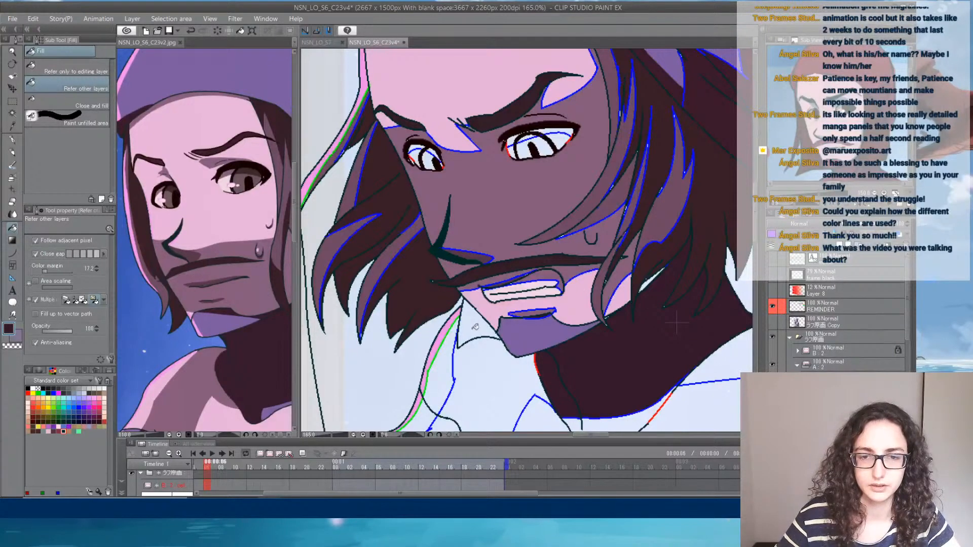
{"action": "left_click_drag", "start_coordinate": [606, 170], "coordinate": [557, 190]}
{"action": "left_click", "coordinate": [15, 19]}
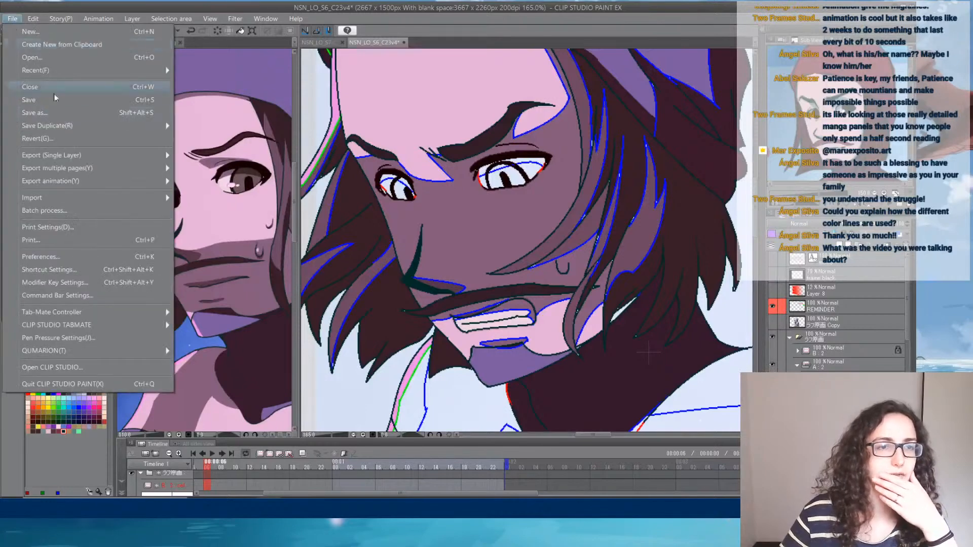
{"action": "left_click", "coordinate": [61, 103]}
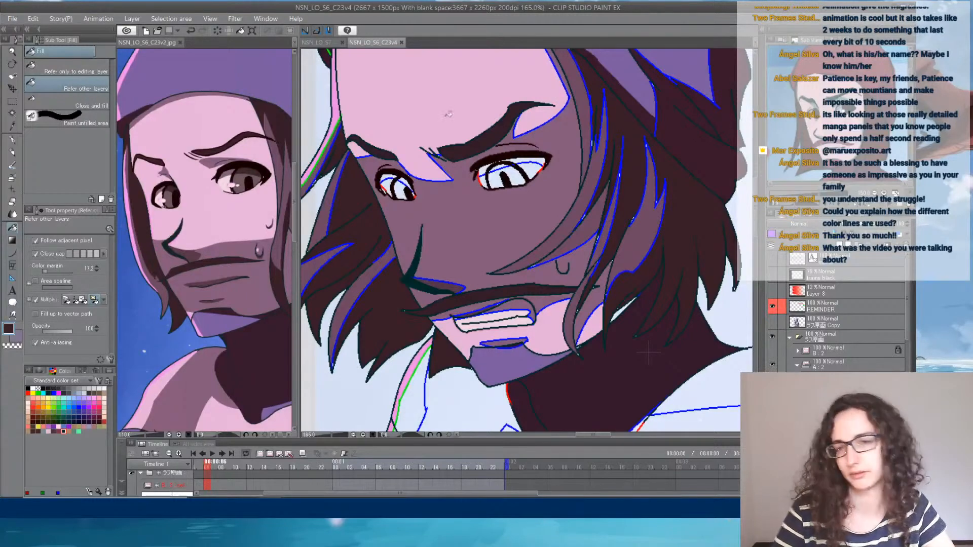
- Fill the shaded upper strip of the eye white, just below the lashes, with the mauve shadow colour
{"action": "scroll", "coordinate": [448, 114], "scroll_direction": "up", "scroll_amount": 3}
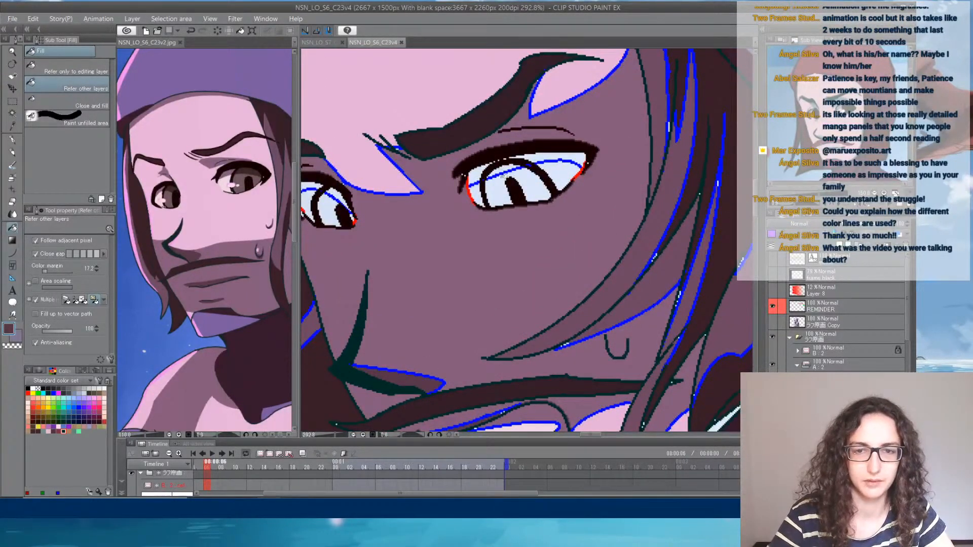
{"action": "left_click", "coordinate": [479, 171]}
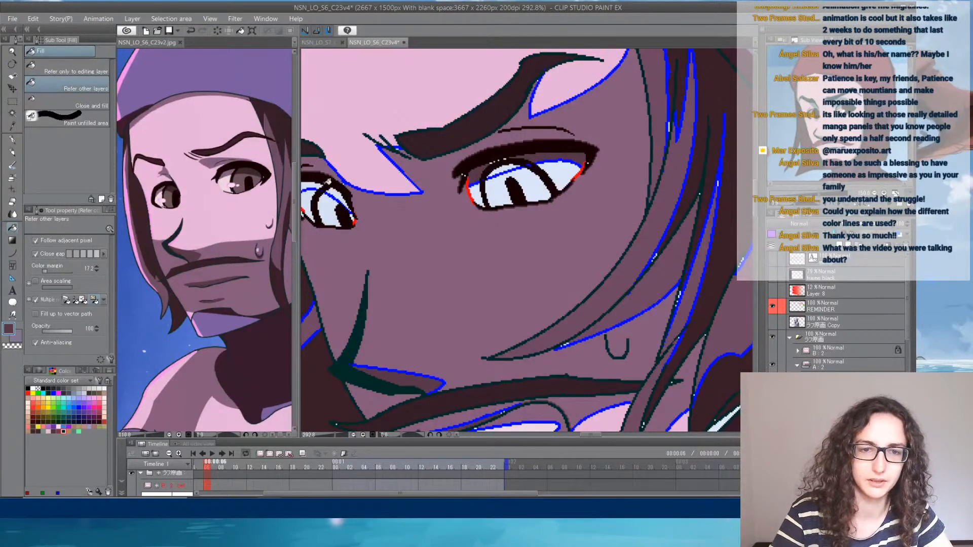
{"action": "left_click_drag", "start_coordinate": [370, 190], "coordinate": [467, 202]}
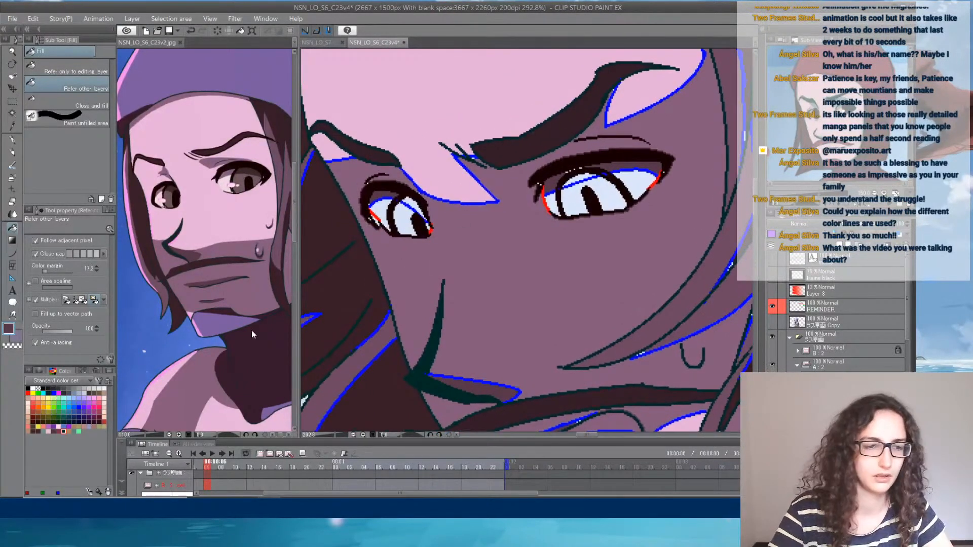
- Set up an intermediate colour blend between the mauve face shadow and the light pink skin colour
{"action": "left_click", "coordinate": [80, 371]}
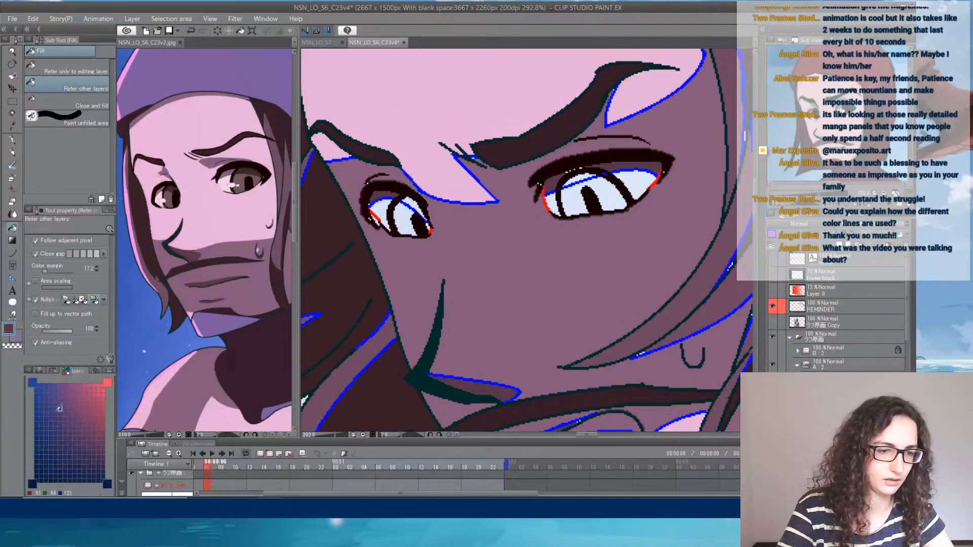
{"action": "left_click", "coordinate": [33, 381]}
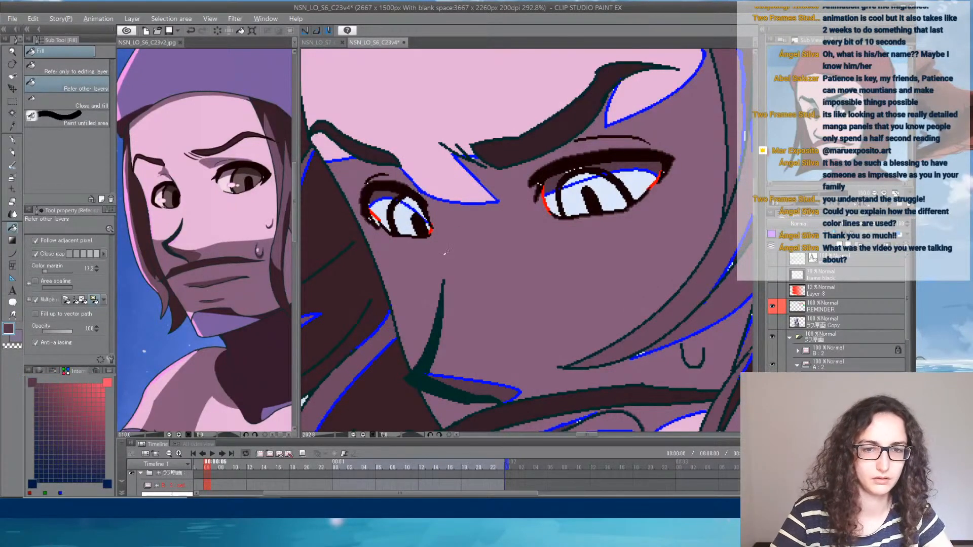
{"action": "left_click", "coordinate": [38, 482]}
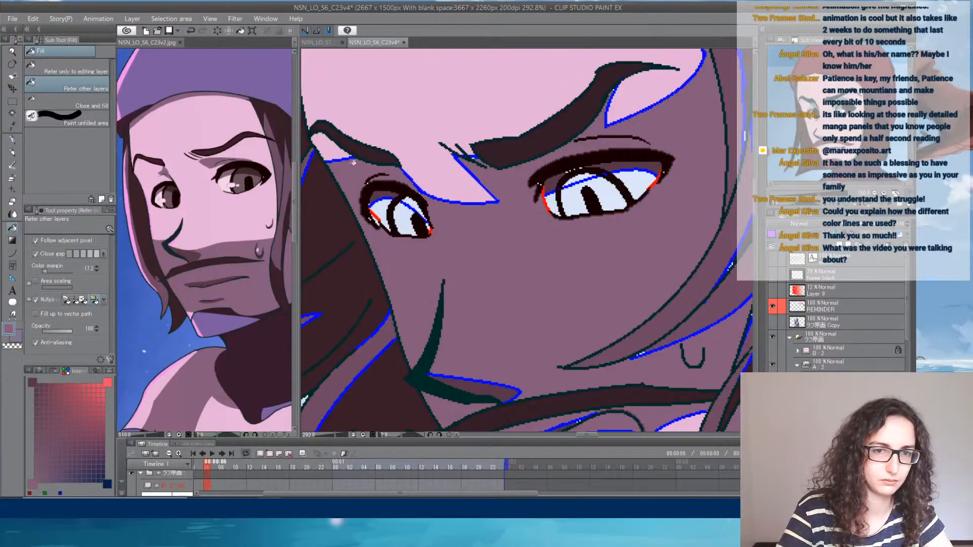
{"action": "left_click", "coordinate": [400, 151], "text": "alt"}
{"action": "left_click", "coordinate": [33, 383]}
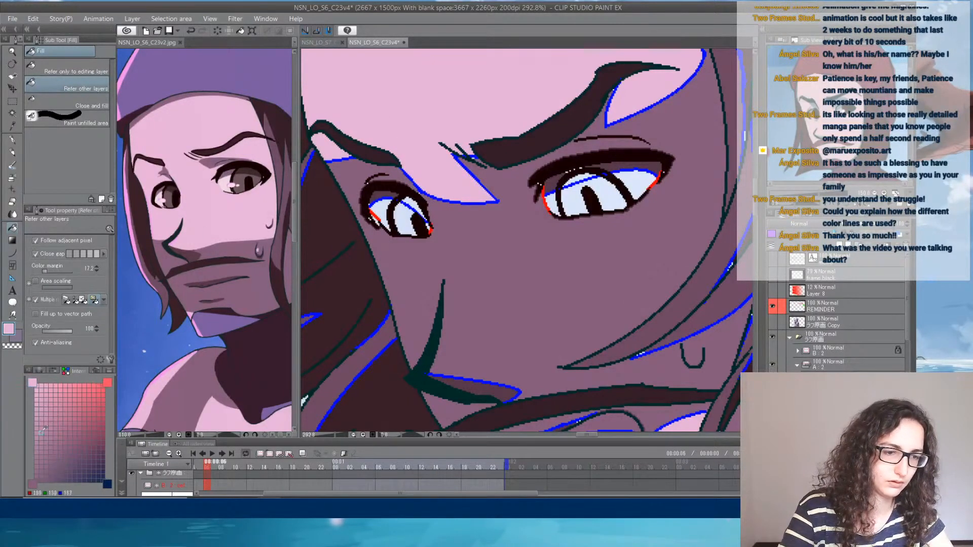
- Try a mid mauve-pink blend on the whites of both eyes, and undo the fills
{"action": "left_click", "coordinate": [36, 442]}
{"action": "left_click", "coordinate": [383, 214]}
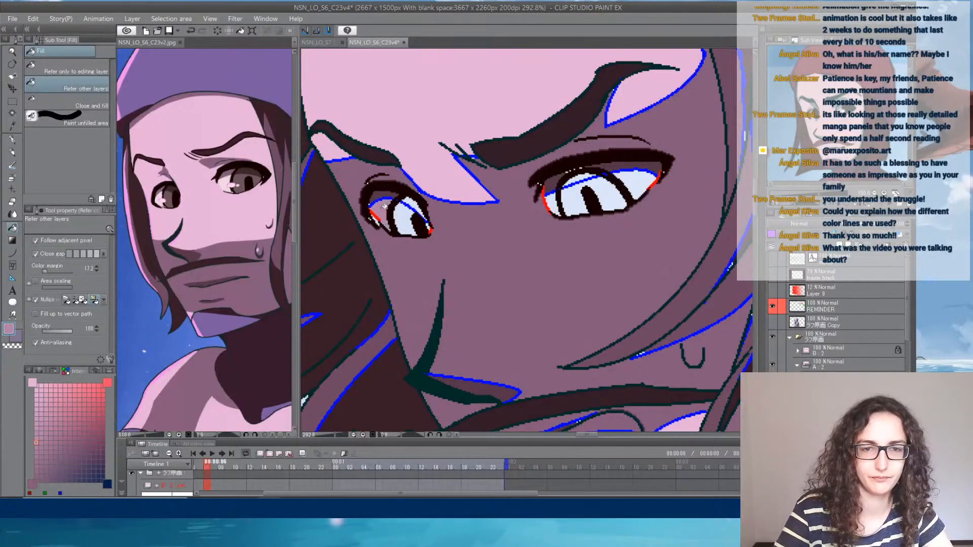
{"action": "left_click", "coordinate": [641, 178]}
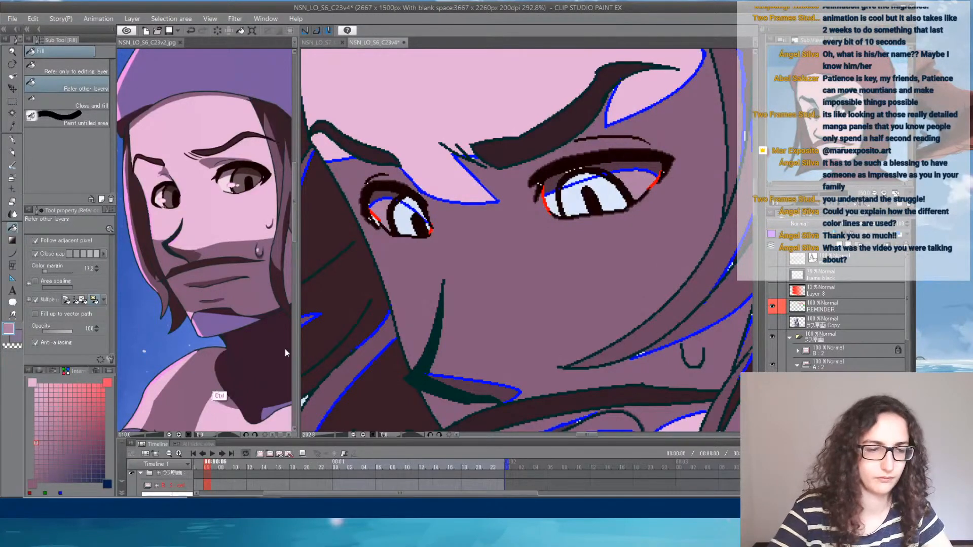
{"action": "key", "text": "ctrl+z"}
{"action": "key", "text": "ctrl+z"}
- Choose a lighter mauve-pink blend and fill the whites of both eyes with it
{"action": "left_click", "coordinate": [36, 418]}
{"action": "left_click", "coordinate": [391, 216]}
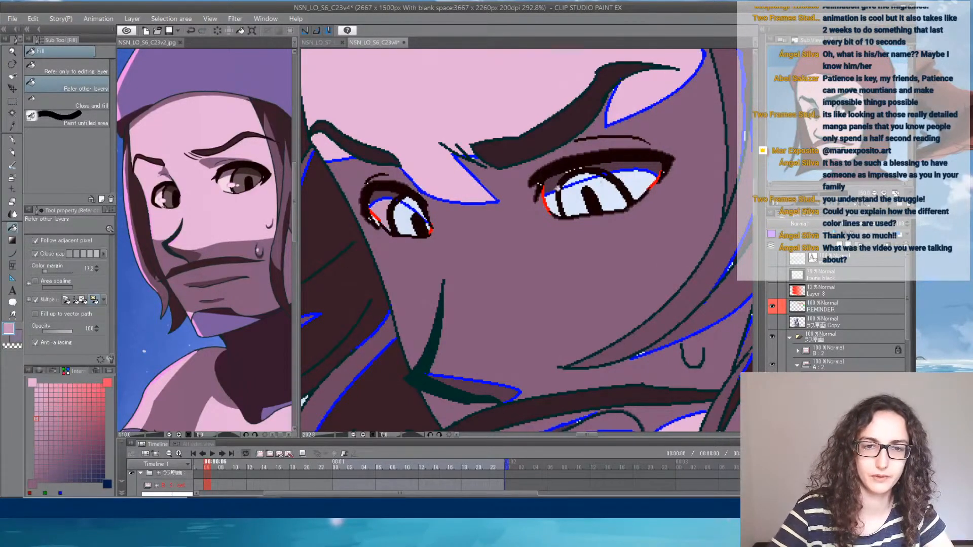
{"action": "left_click", "coordinate": [644, 177]}
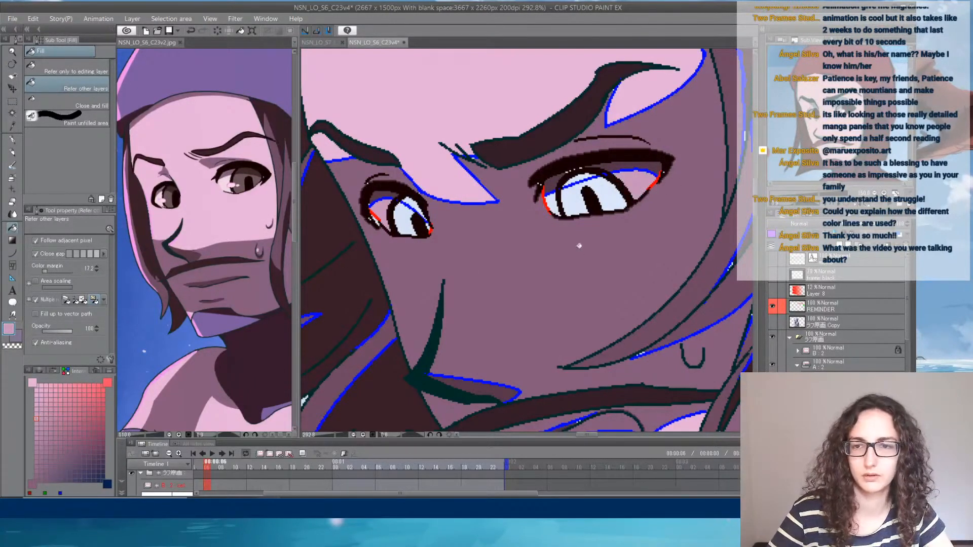
{"action": "left_click", "coordinate": [555, 203]}
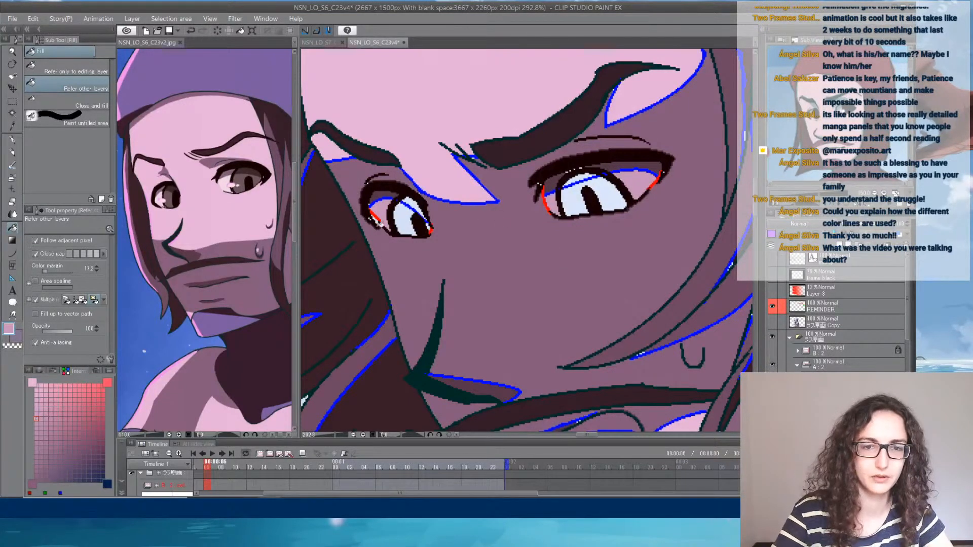
- Sample the dark brown from the reference's iris and fill the lower irises of both eyes
{"action": "left_click", "coordinate": [381, 263], "text": "alt"}
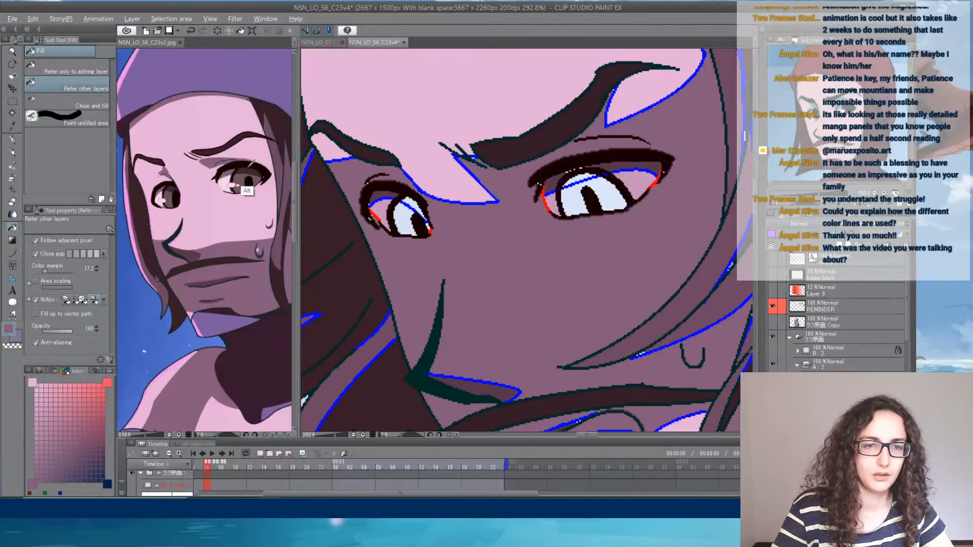
{"action": "left_click", "coordinate": [249, 193], "text": "alt"}
{"action": "left_click", "coordinate": [408, 216]}
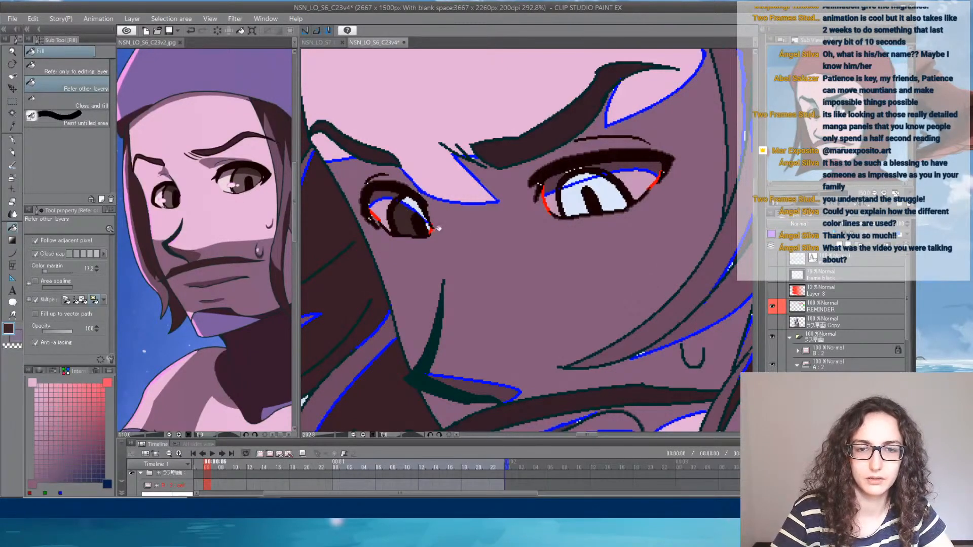
{"action": "left_click", "coordinate": [600, 193]}
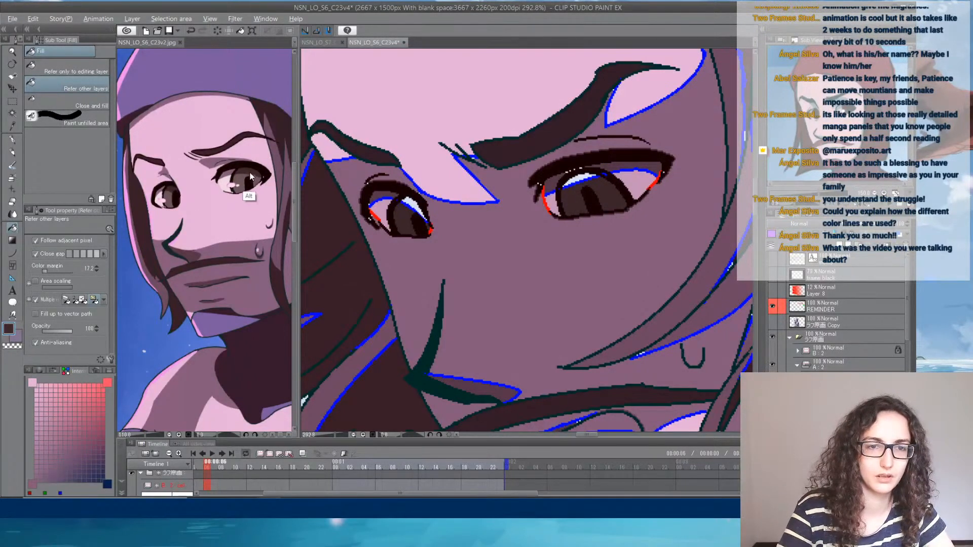
- Blend the sampled iris brown towards dark blue and fill the shaded upper part of both irises
{"action": "left_click", "coordinate": [247, 189]}
{"action": "left_click_drag", "start_coordinate": [40, 470], "coordinate": [38, 480]}
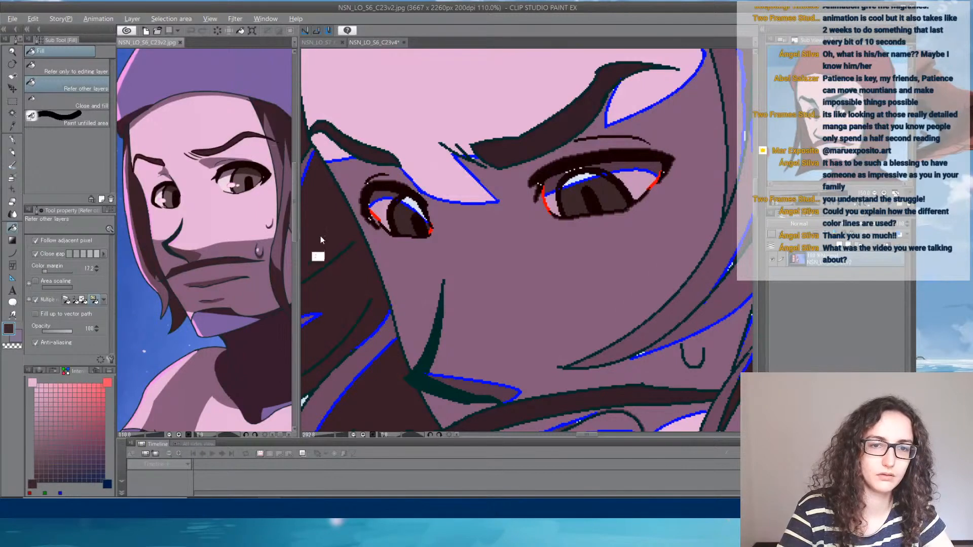
{"action": "left_click", "coordinate": [336, 231], "text": "alt"}
{"action": "left_click", "coordinate": [33, 383]}
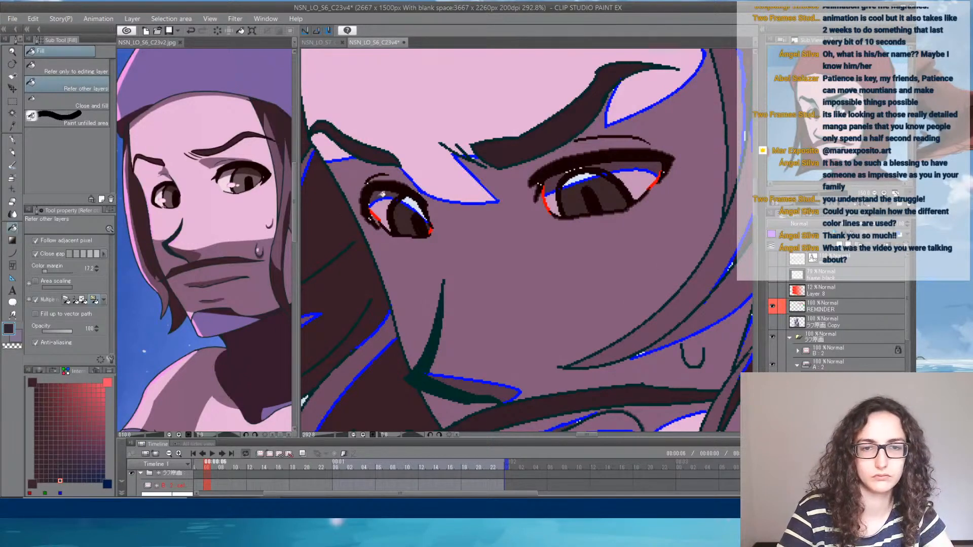
{"action": "left_click", "coordinate": [414, 203]}
{"action": "left_click", "coordinate": [583, 175]}
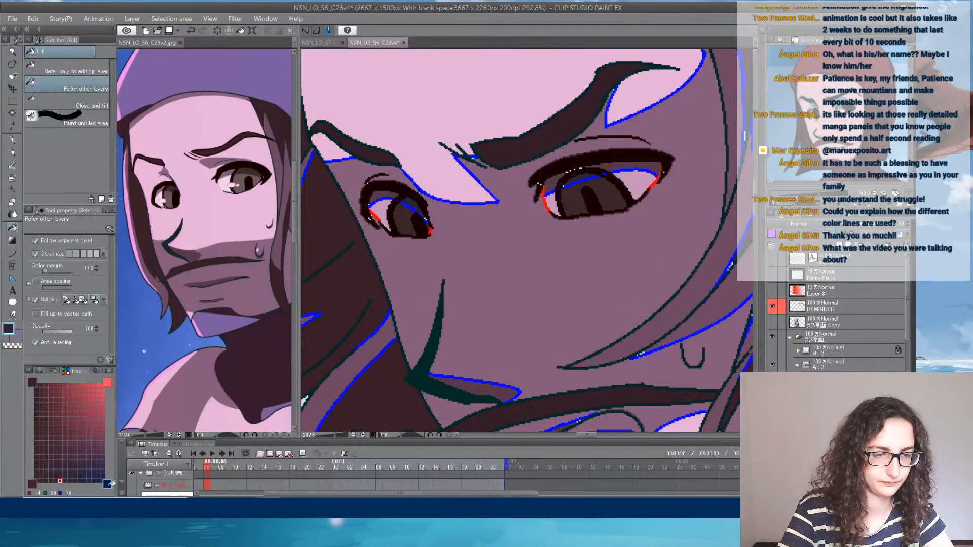
- Mix a darker shade between the iris brown and near-black for the upper part of the irises
{"action": "left_click", "coordinate": [41, 371]}
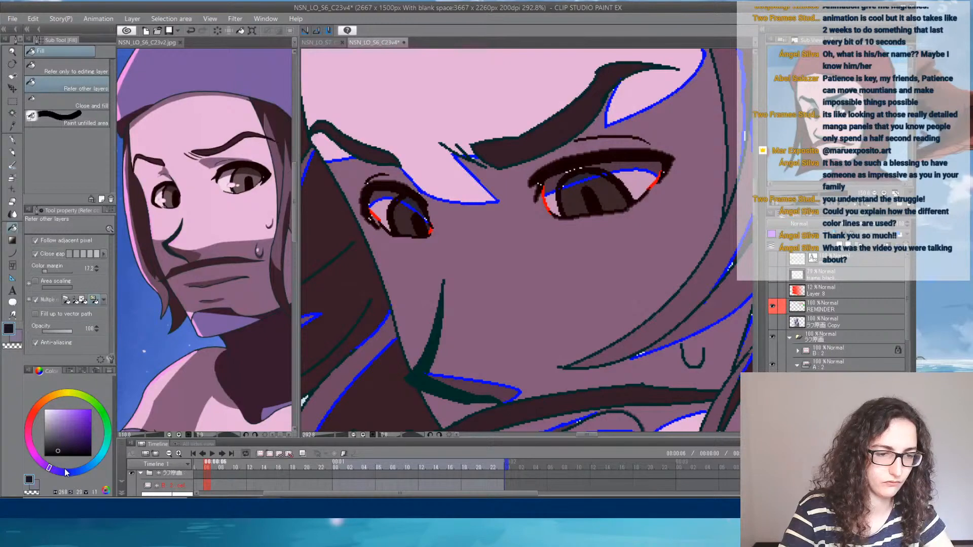
{"action": "left_click", "coordinate": [70, 370]}
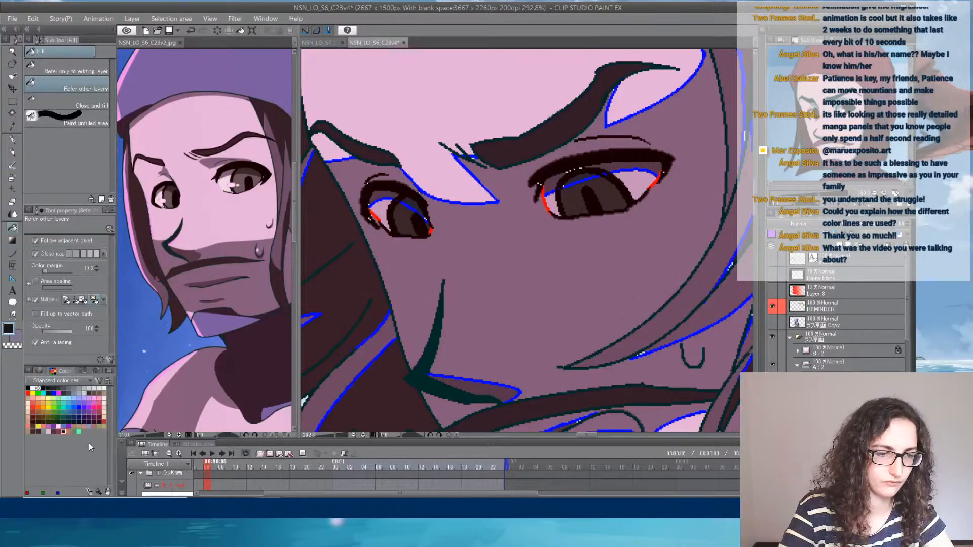
{"action": "left_click", "coordinate": [81, 371]}
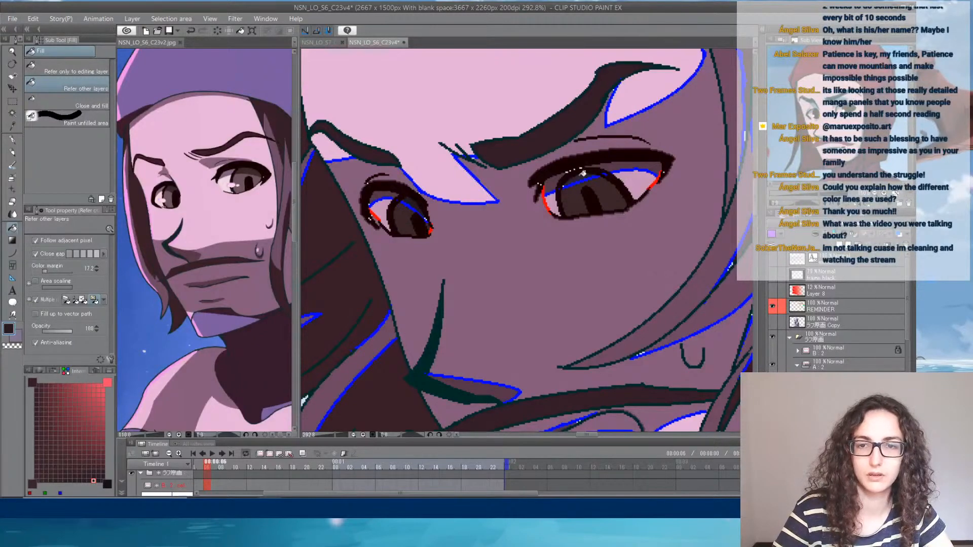
{"action": "mouse_move", "coordinate": [588, 305]}
{"action": "left_mouse_down"}
{"action": "mouse_move", "coordinate": [585, 179]}
{"action": "mouse_move", "coordinate": [594, 271]}
{"action": "mouse_move", "coordinate": [651, 294]}
{"action": "mouse_move", "coordinate": [543, 191]}
{"action": "mouse_move", "coordinate": [593, 332]}
{"action": "mouse_move", "coordinate": [559, 278]}
{"action": "left_mouse_up"}
- Sample the light pink from the reference's shoulder and fill the lit strip beside the green line below the far-side hair
{"action": "scroll", "coordinate": [563, 161], "scroll_direction": "down", "scroll_amount": 8}
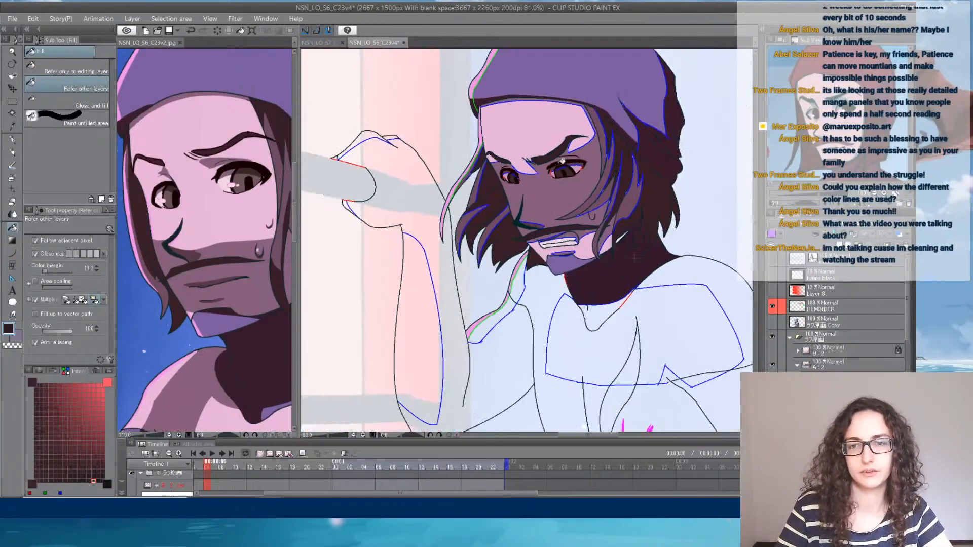
{"action": "scroll", "coordinate": [610, 195], "scroll_direction": "up", "scroll_amount": 3}
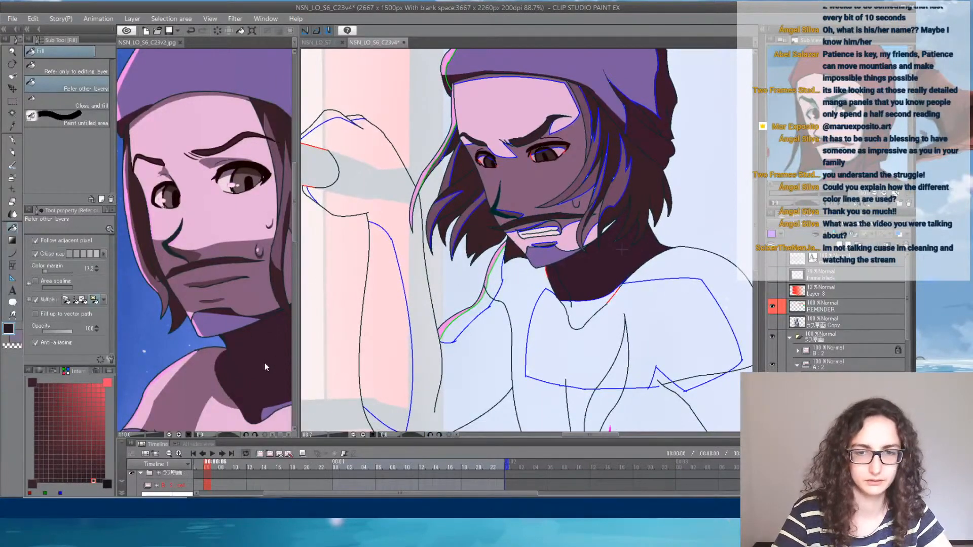
{"action": "left_click", "coordinate": [156, 401]}
{"action": "left_click", "coordinate": [156, 400], "text": "alt"}
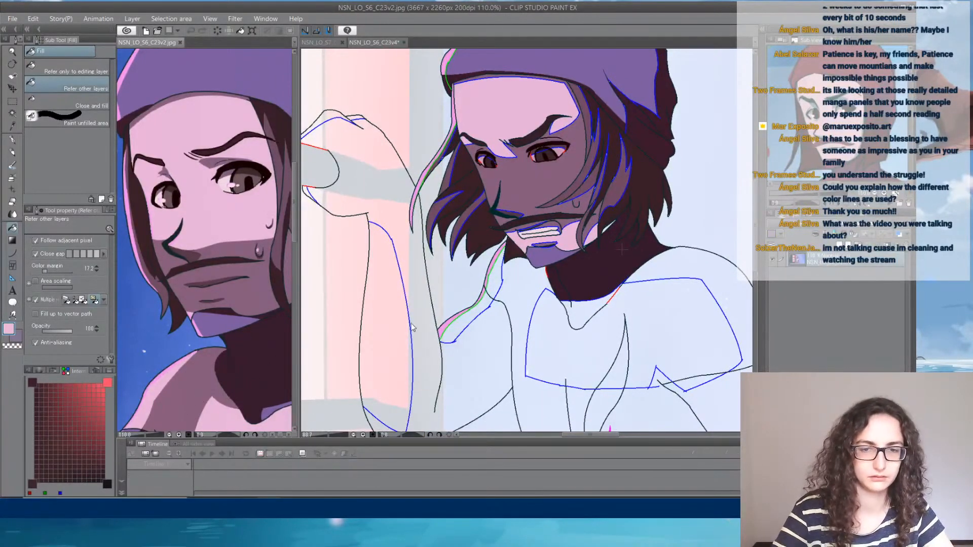
{"action": "left_click", "coordinate": [473, 322]}
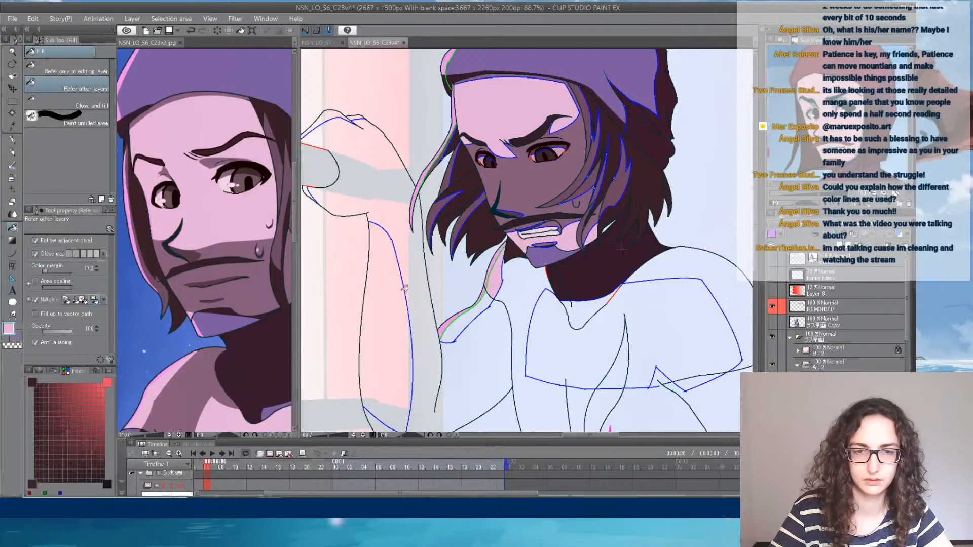
- Fill the blue-outlined area across the character's chest with the light pink skin colour
{"action": "left_click_drag", "start_coordinate": [360, 207], "coordinate": [452, 235]}
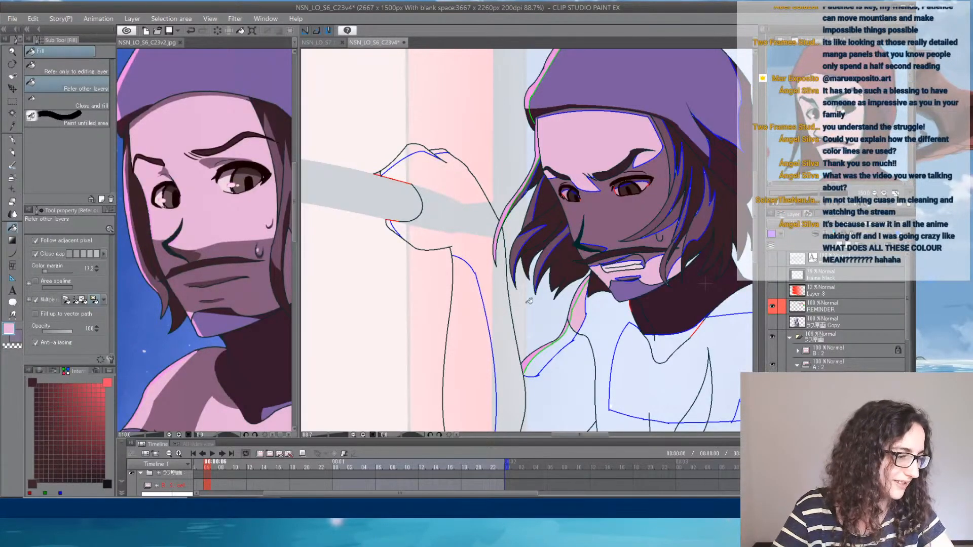
{"action": "left_click_drag", "start_coordinate": [564, 341], "coordinate": [407, 189]}
{"action": "left_click_drag", "start_coordinate": [497, 264], "coordinate": [527, 224]}
{"action": "left_click", "coordinate": [531, 234]}
{"action": "left_click", "coordinate": [275, 444]}
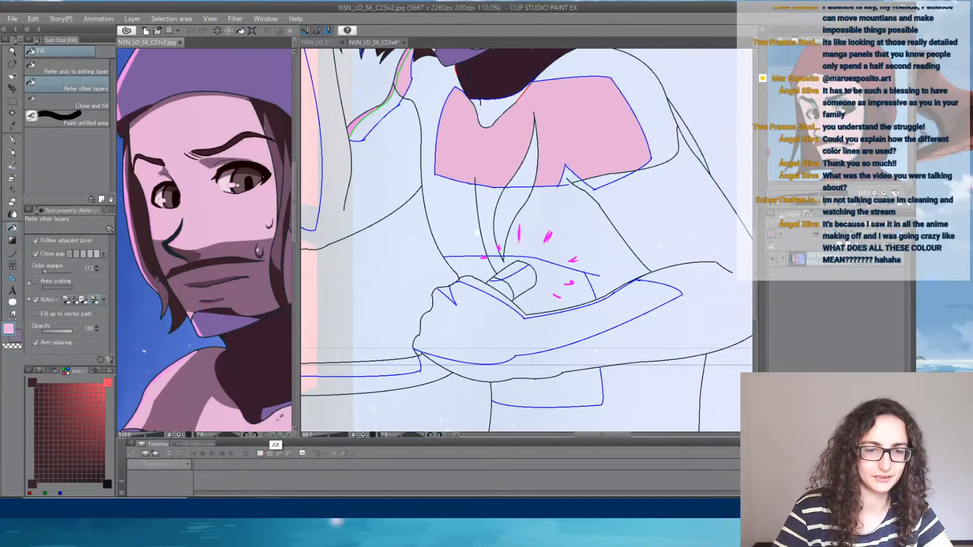
{"action": "left_click", "coordinate": [591, 134]}
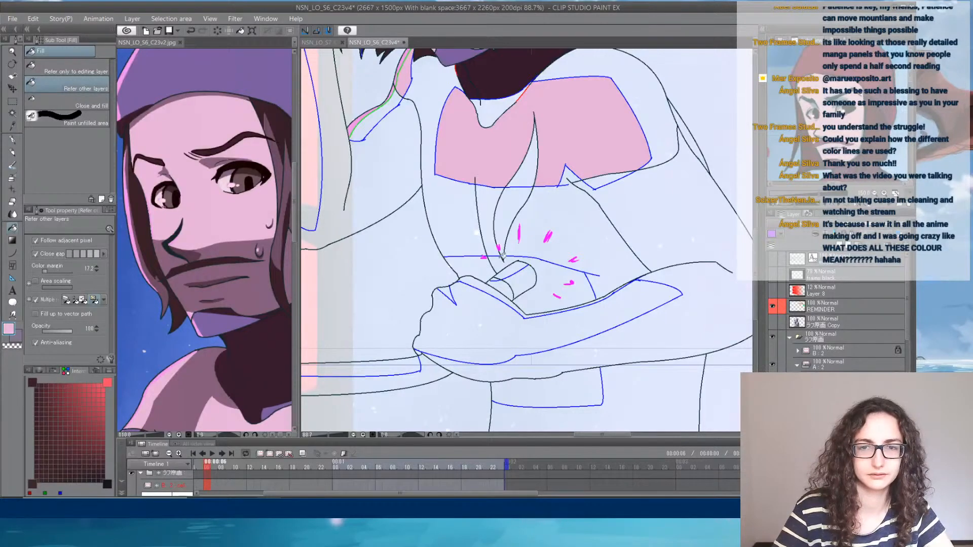
- Fill the outlined torso areas around the gripping hand and below the forearm with the same light pink
{"action": "left_click_drag", "start_coordinate": [502, 154], "coordinate": [543, 244]}
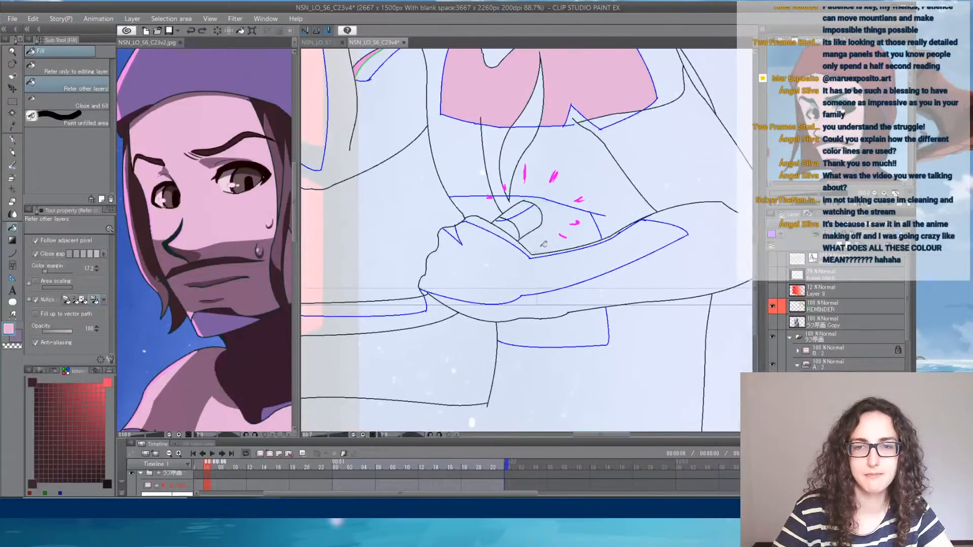
{"action": "left_click", "coordinate": [543, 244]}
{"action": "left_click", "coordinate": [488, 211]}
{"action": "left_click", "coordinate": [507, 201]}
{"action": "left_click", "coordinate": [549, 330]}
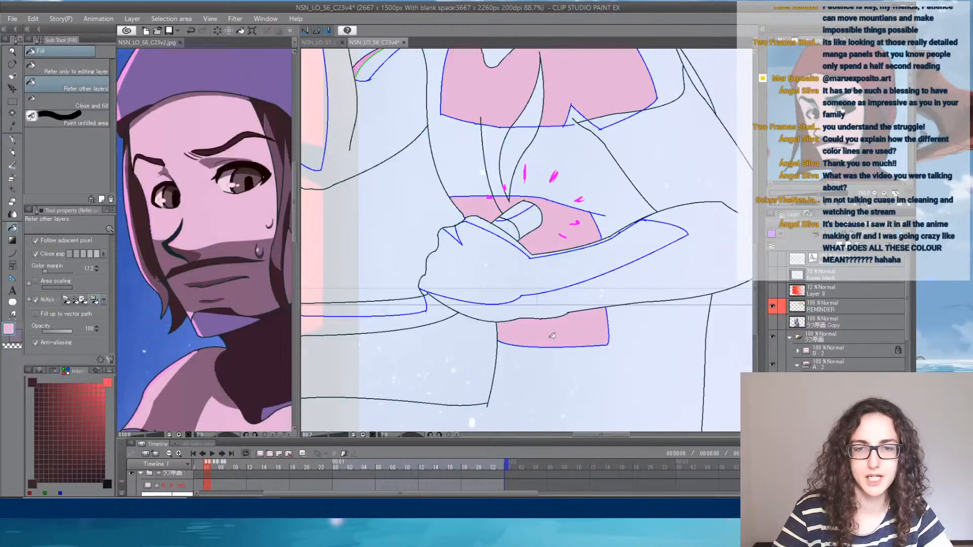
- Sample the mauve shadow from the reference's shoulder and fill the unlit side of the torso and the shoulder around the chest area
{"action": "left_click_drag", "start_coordinate": [522, 177], "coordinate": [533, 343]}
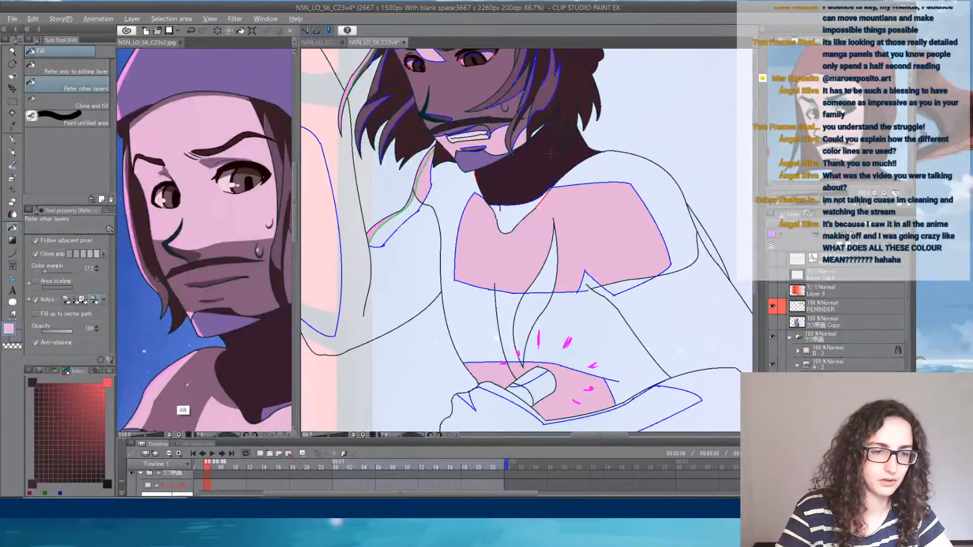
{"action": "left_click", "coordinate": [194, 413], "text": "alt"}
{"action": "left_click", "coordinate": [458, 190]}
{"action": "left_click", "coordinate": [518, 210]}
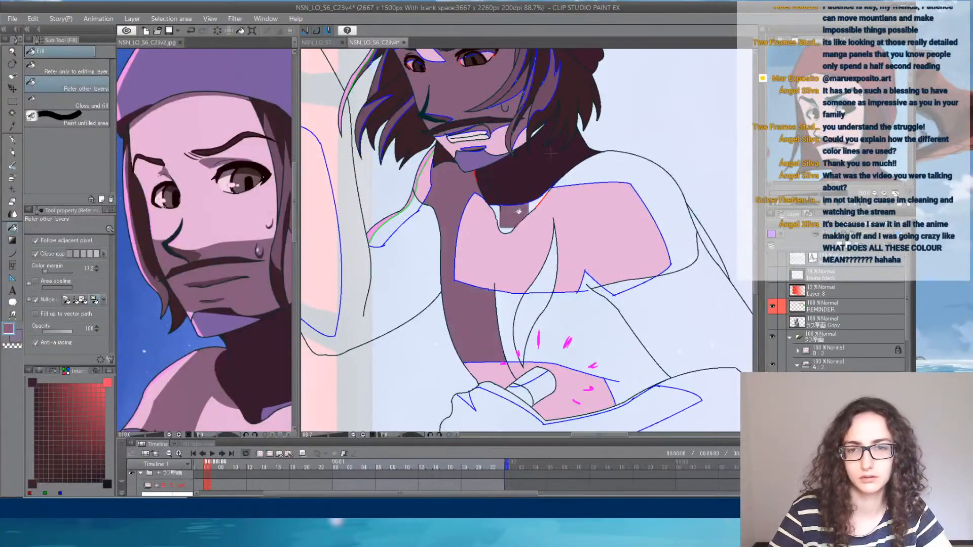
{"action": "key", "text": "ctrl+z"}
{"action": "left_click", "coordinate": [578, 175]}
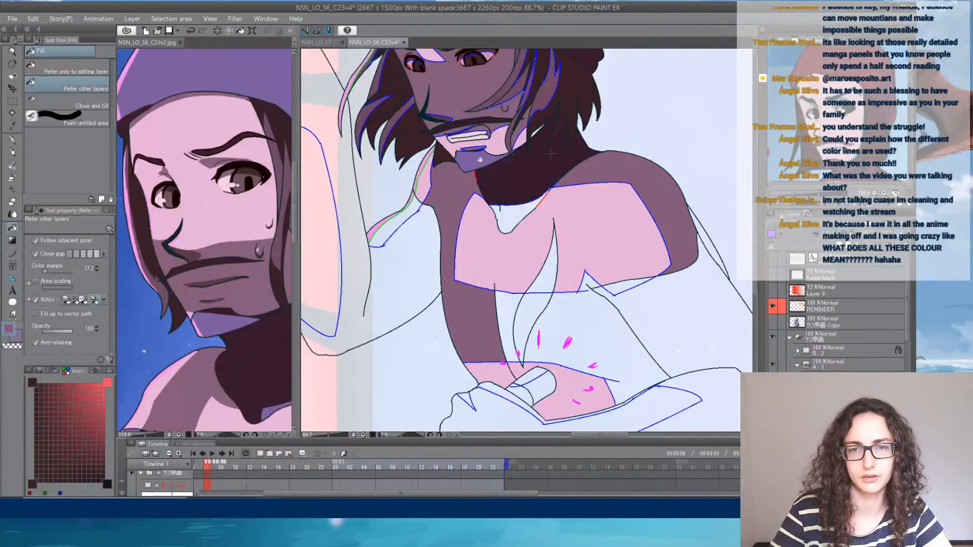
- Fill the small throat shadow with the chin's purple, and the lower torso and hips with the mauve skin shadow
{"action": "left_click", "coordinate": [478, 161], "text": "alt"}
{"action": "left_click", "coordinate": [514, 207]}
{"action": "left_click", "coordinate": [621, 193], "text": "alt"}
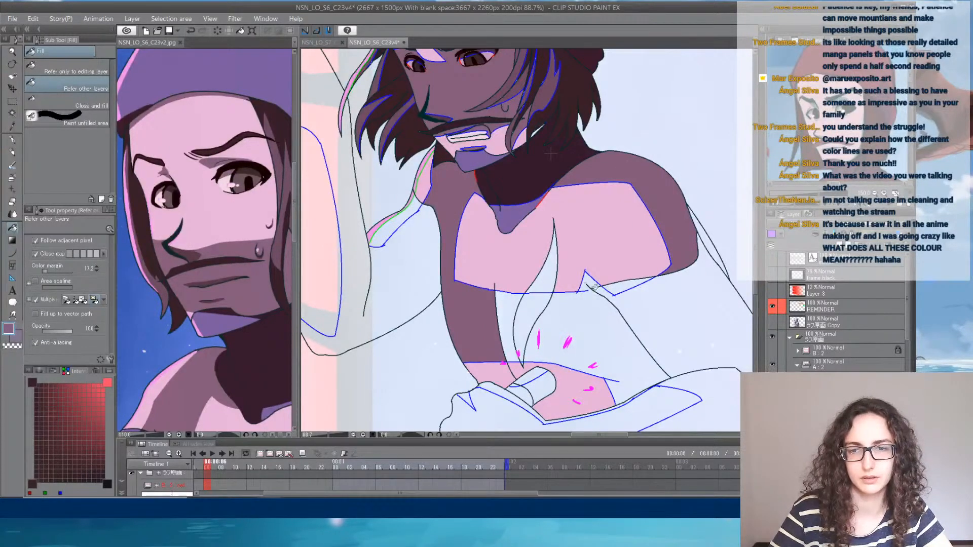
{"action": "left_click", "coordinate": [588, 329]}
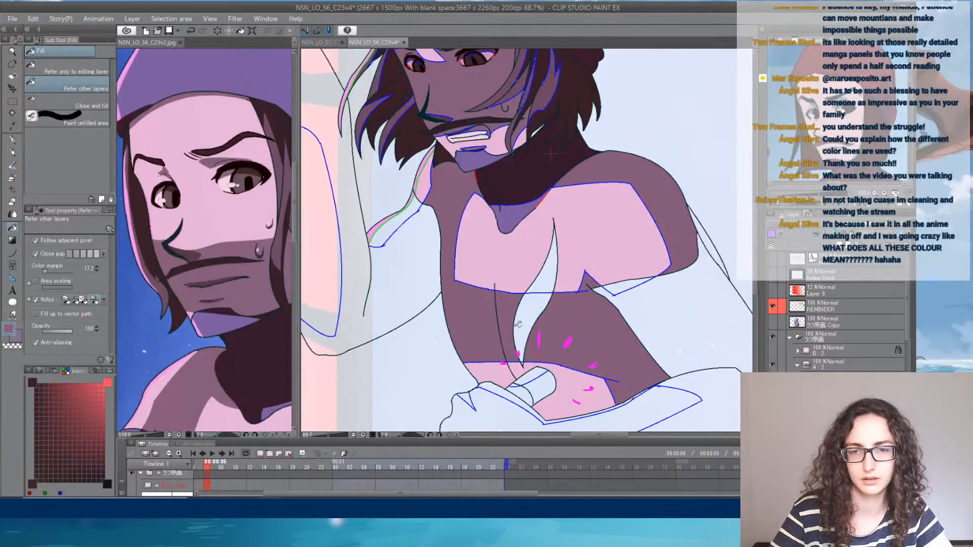
{"action": "mouse_move", "coordinate": [577, 354]}
{"action": "left_mouse_down"}
{"action": "mouse_move", "coordinate": [611, 241]}
{"action": "mouse_move", "coordinate": [556, 188]}
{"action": "left_mouse_up"}
{"action": "left_click", "coordinate": [611, 326]}
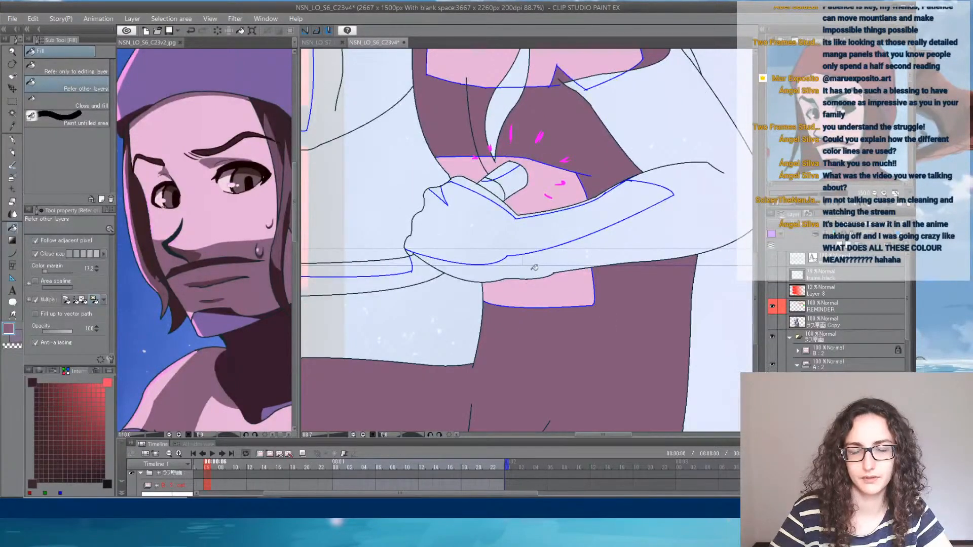
- Sample the purple below the reference's mouth and fill the blue-outlined lit areas of both forearms and hands
{"action": "left_click", "coordinate": [218, 325], "text": "alt"}
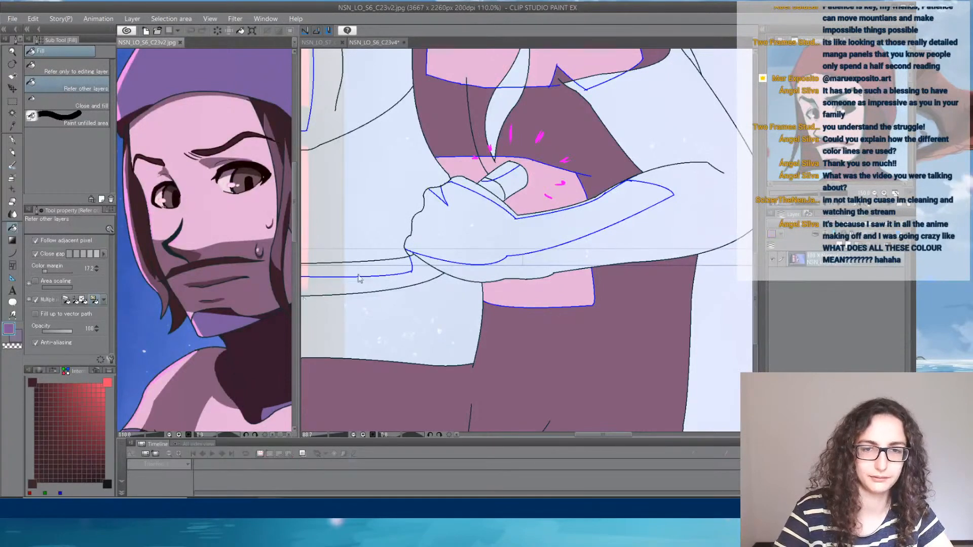
{"action": "left_click", "coordinate": [494, 230]}
{"action": "left_click_drag", "start_coordinate": [564, 144], "coordinate": [716, 349]}
{"action": "left_click", "coordinate": [435, 230]}
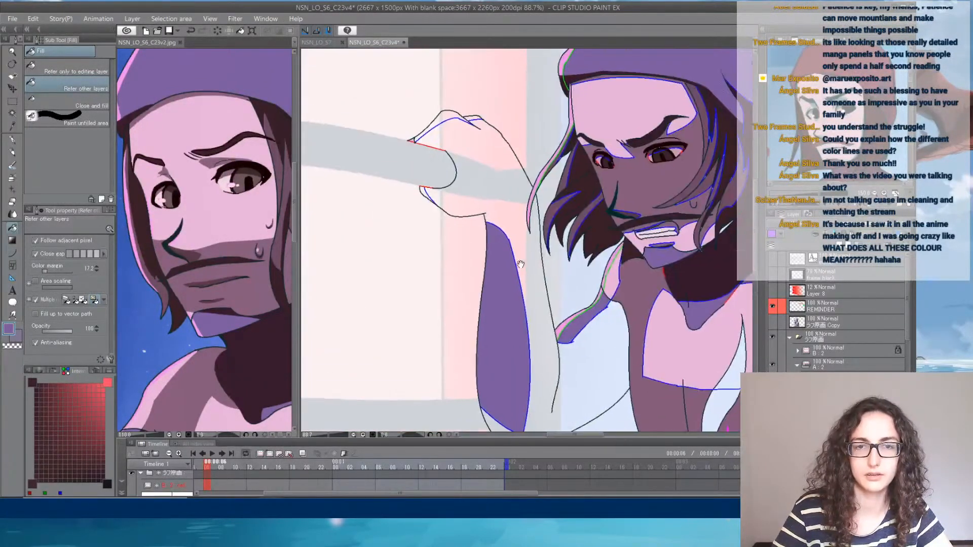
{"action": "left_click_drag", "start_coordinate": [443, 158], "coordinate": [507, 257]}
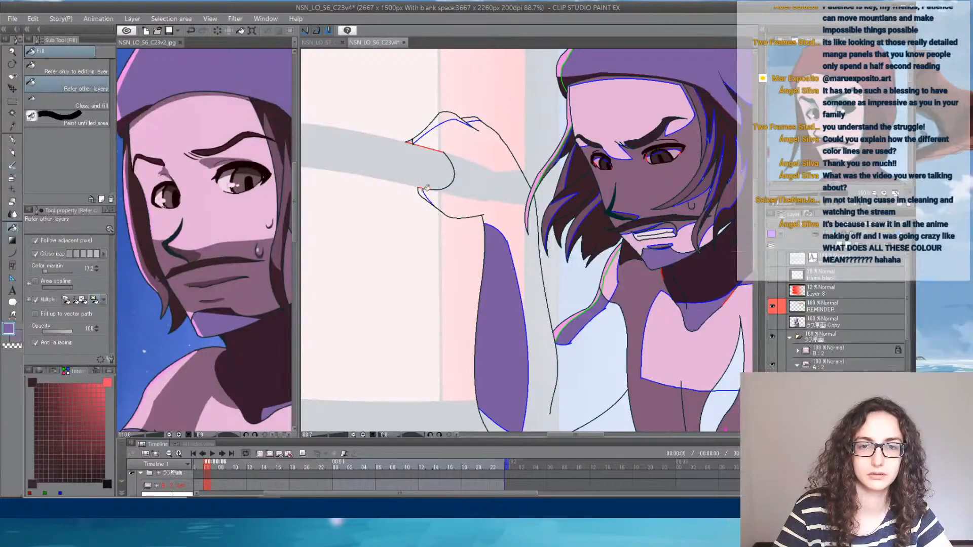
{"action": "left_click", "coordinate": [424, 188]}
{"action": "left_click", "coordinate": [453, 117]}
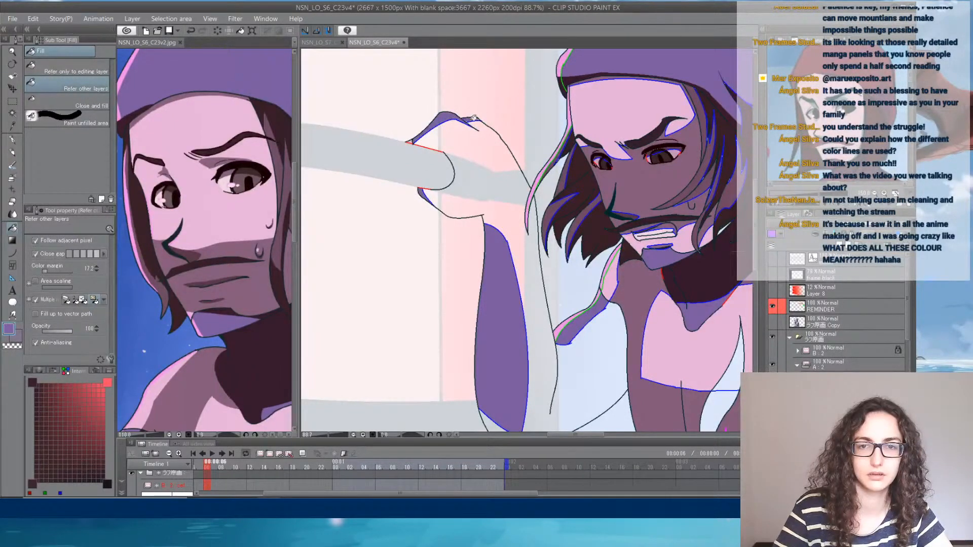
- Sample the dark maroon from the reference's neck and fill the shaded areas of the gripping arm and hand and the raised arm
{"action": "left_click_drag", "start_coordinate": [609, 236], "coordinate": [491, 130]}
{"action": "left_click_drag", "start_coordinate": [556, 317], "coordinate": [494, 132]}
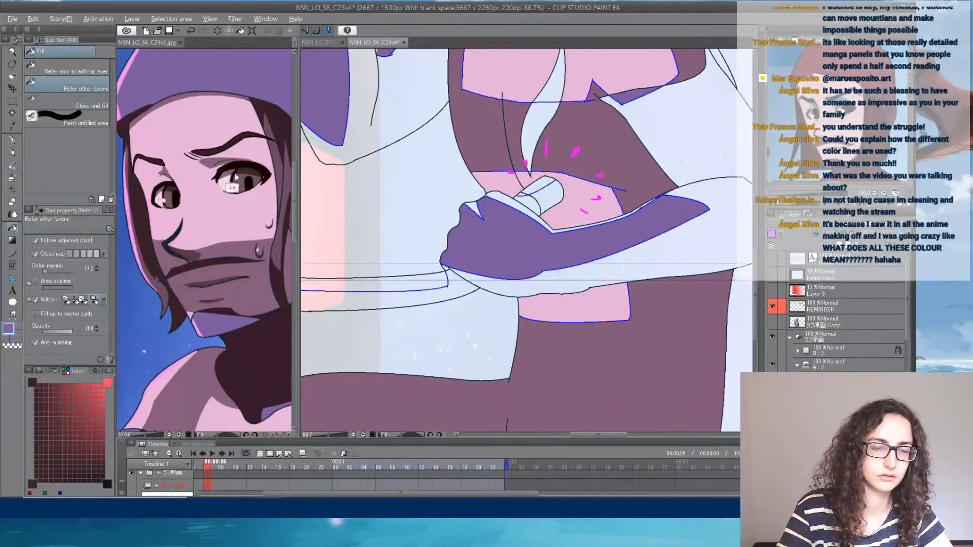
{"action": "left_click", "coordinate": [264, 397], "text": "alt"}
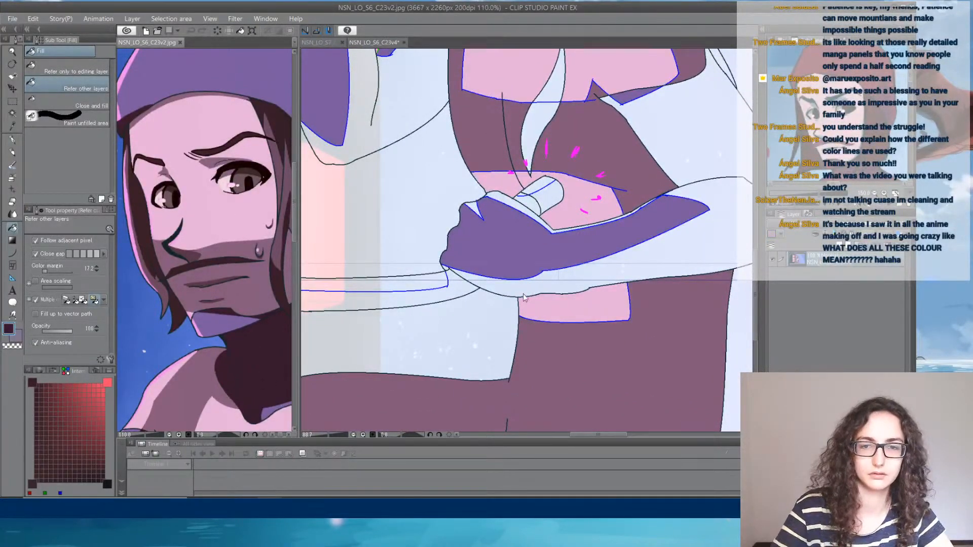
{"action": "left_click", "coordinate": [595, 269]}
{"action": "left_click", "coordinate": [504, 198]}
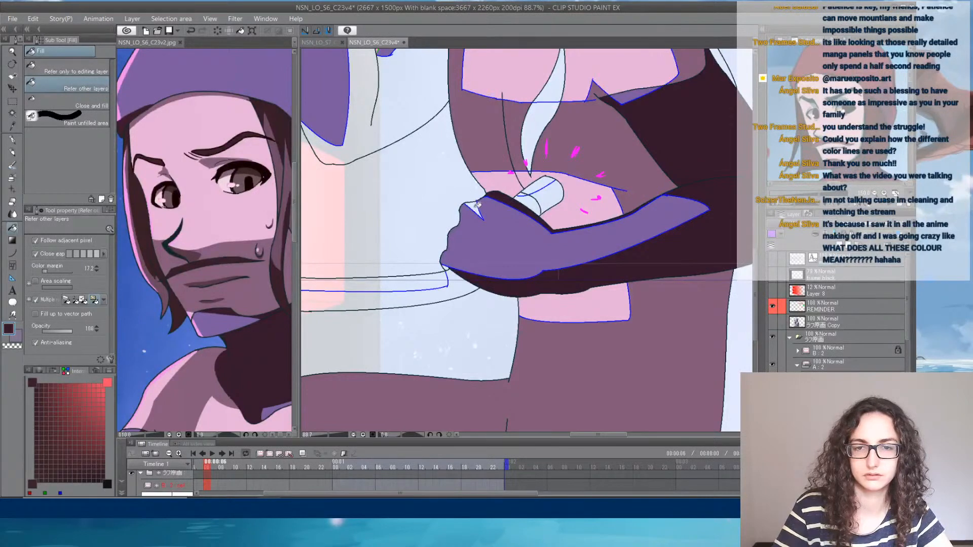
{"action": "scroll", "coordinate": [456, 227], "scroll_direction": "up", "scroll_amount": 6}
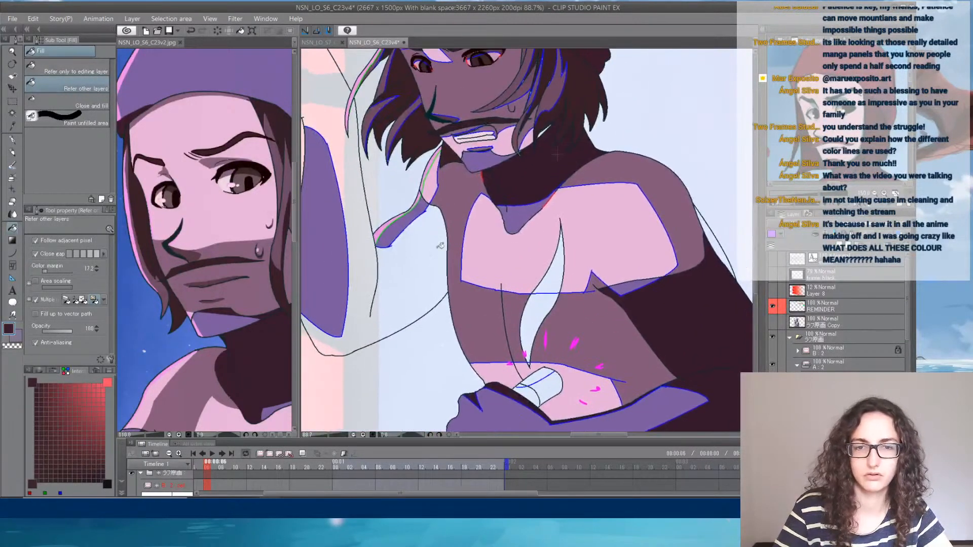
{"action": "left_click", "coordinate": [406, 254]}
{"action": "left_click_drag", "start_coordinate": [411, 216], "coordinate": [440, 182]}
{"action": "left_click_drag", "start_coordinate": [546, 341], "coordinate": [397, 174]}
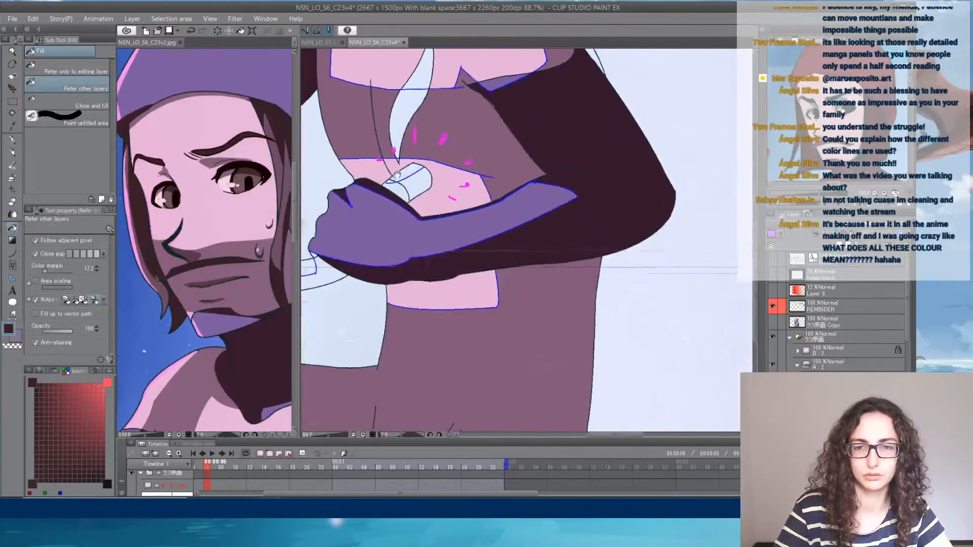
- Sample the mauve from the lower torso and fill the narrow sliver behind the shoulder
{"action": "left_click", "coordinate": [544, 349], "text": "alt"}
{"action": "left_click_drag", "start_coordinate": [594, 87], "coordinate": [600, 247]}
{"action": "left_click", "coordinate": [594, 202]}
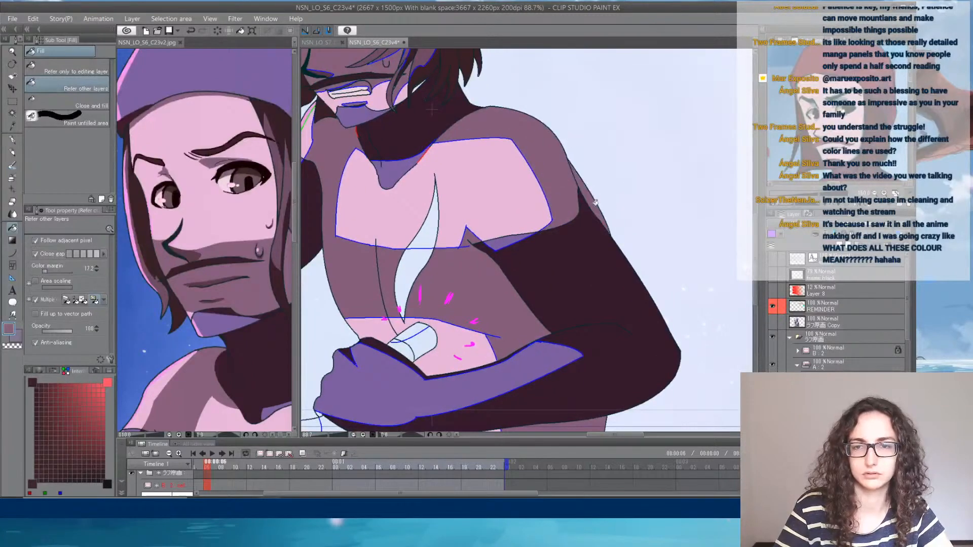
- Check the arms, hands, head and torso for areas that still lack colour
{"action": "left_click_drag", "start_coordinate": [486, 322], "coordinate": [642, 151]}
{"action": "mouse_move", "coordinate": [520, 274]}
{"action": "left_mouse_down"}
{"action": "mouse_move", "coordinate": [611, 256]}
{"action": "mouse_move", "coordinate": [613, 268]}
{"action": "mouse_move", "coordinate": [565, 296]}
{"action": "left_mouse_up"}
{"action": "left_click", "coordinate": [561, 282], "text": "alt"}
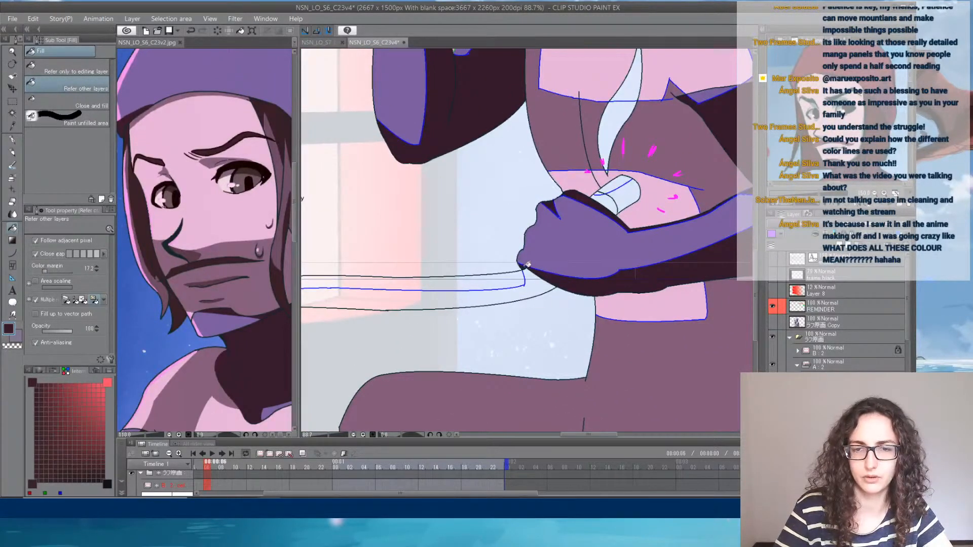
{"action": "left_click_drag", "start_coordinate": [600, 137], "coordinate": [565, 378]}
{"action": "left_click_drag", "start_coordinate": [567, 223], "coordinate": [578, 306]}
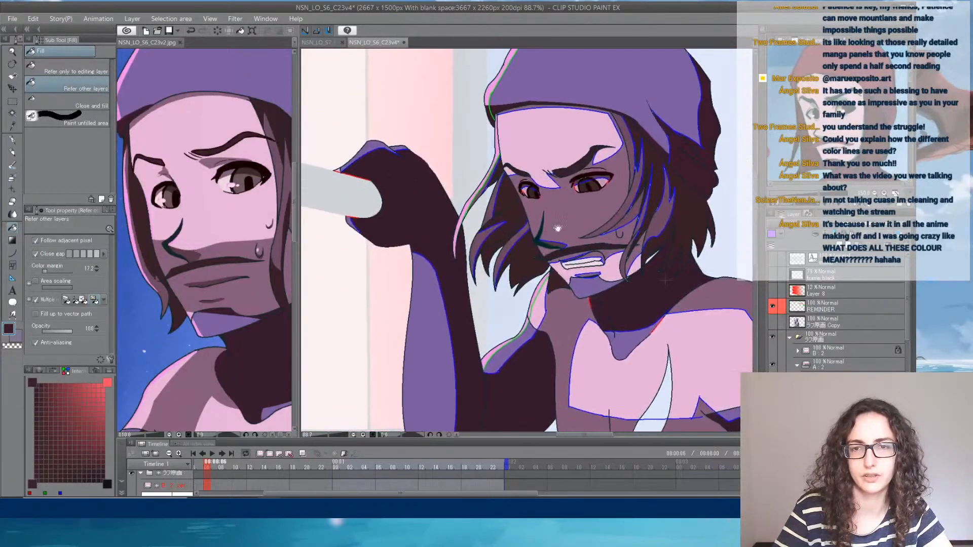
{"action": "left_click_drag", "start_coordinate": [587, 183], "coordinate": [515, 277]}
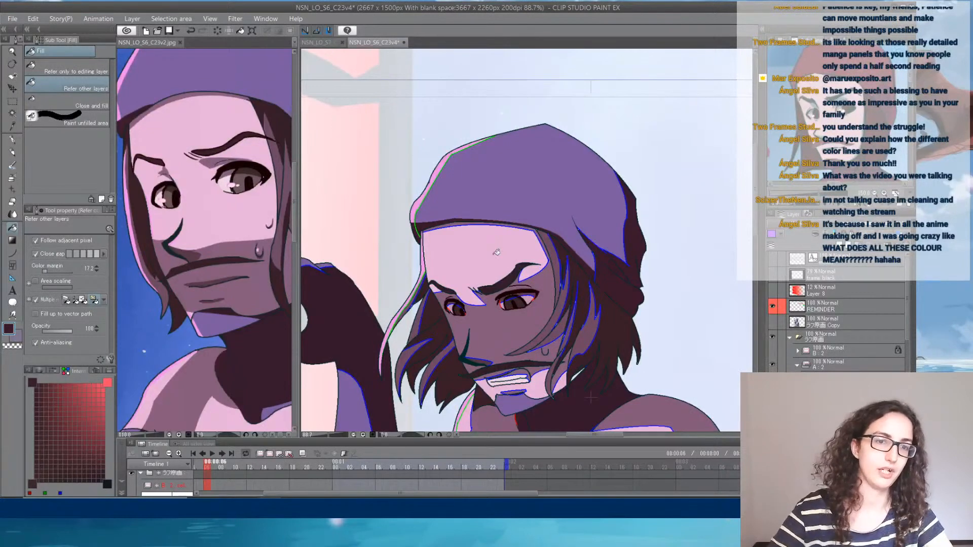
{"action": "left_click_drag", "start_coordinate": [544, 380], "coordinate": [598, 261]}
{"action": "left_click_drag", "start_coordinate": [523, 426], "coordinate": [513, 197]}
{"action": "left_click_drag", "start_coordinate": [641, 263], "coordinate": [581, 254]}
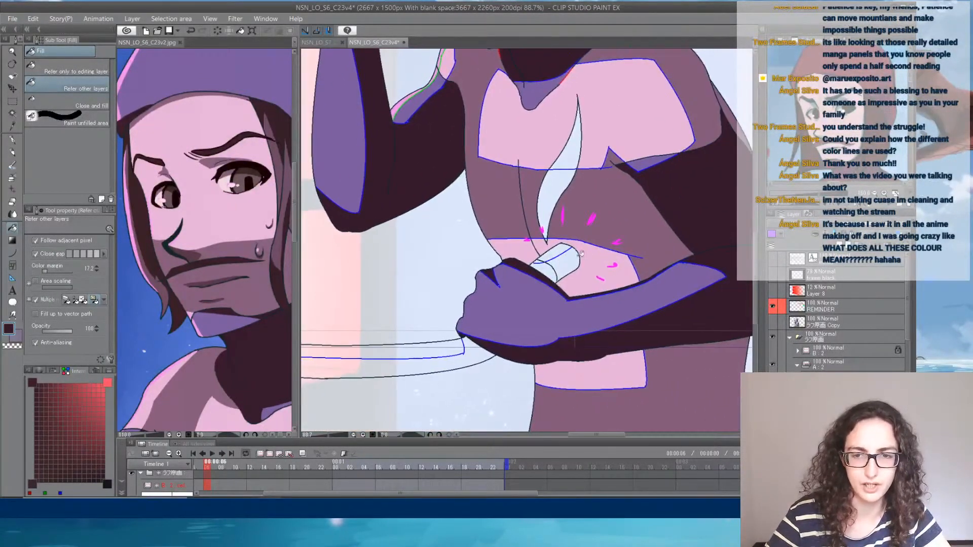
- Sample the lit brown of the wooden handle in the reference and fill the upper lit part of the gripped handle
{"action": "left_click", "coordinate": [232, 376]}
{"action": "left_click_drag", "start_coordinate": [223, 384], "coordinate": [215, 207]}
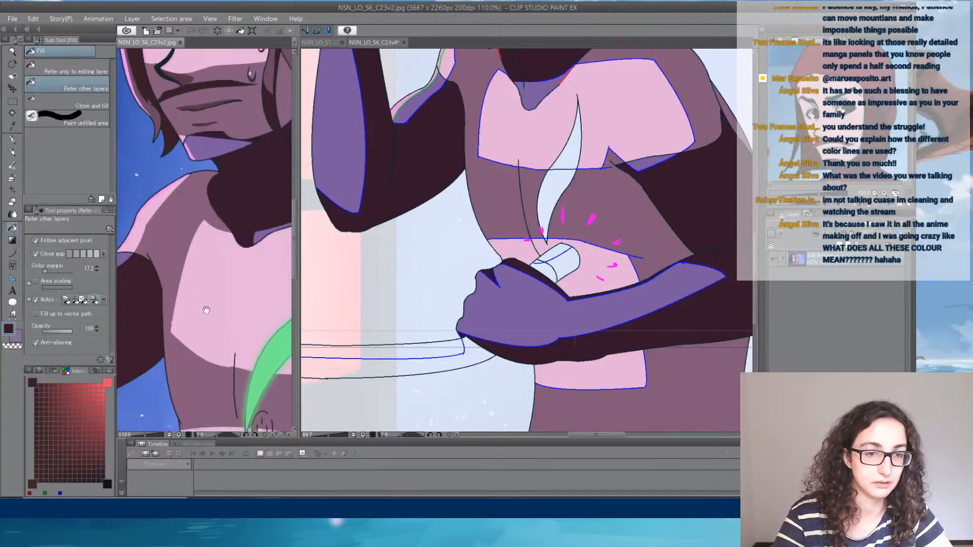
{"action": "left_click_drag", "start_coordinate": [207, 309], "coordinate": [283, 270]}
{"action": "left_click", "coordinate": [233, 281], "text": "alt"}
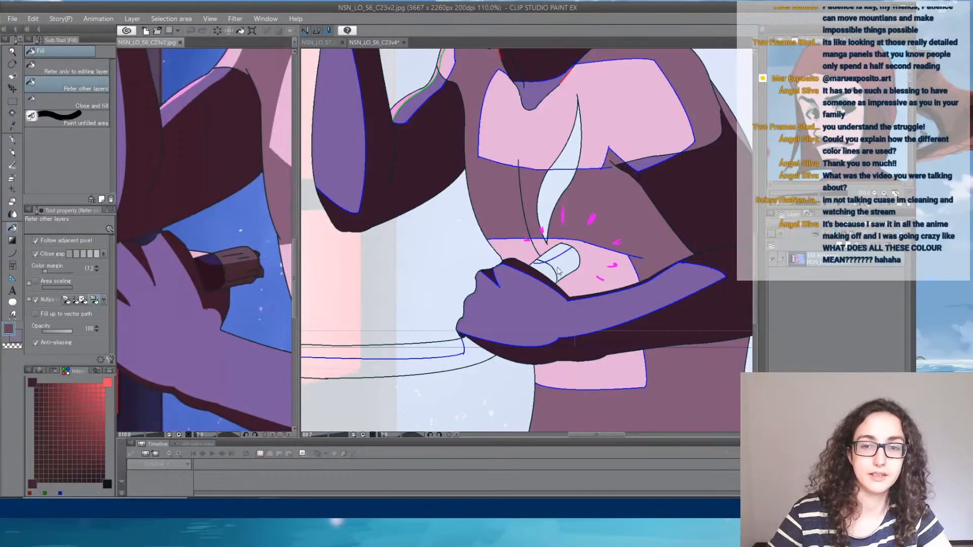
{"action": "left_click", "coordinate": [559, 271]}
{"action": "left_click", "coordinate": [559, 253]}
- Fill the shaded parts of the handle nearest the hand with the two darker shades sampled from the reference's handle
{"action": "left_click", "coordinate": [217, 263], "text": "alt"}
{"action": "left_click", "coordinate": [217, 262], "text": "alt"}
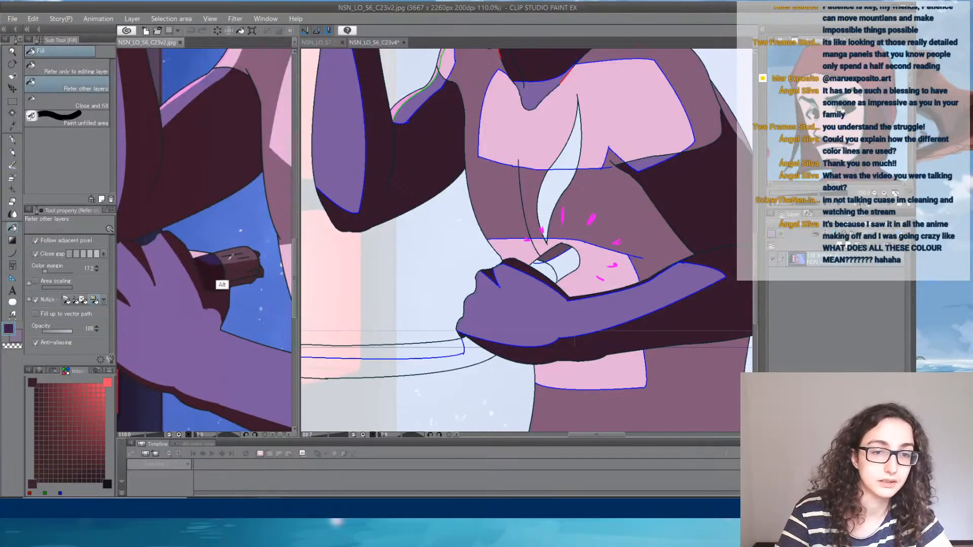
{"action": "left_click", "coordinate": [541, 260]}
{"action": "left_click", "coordinate": [540, 260]}
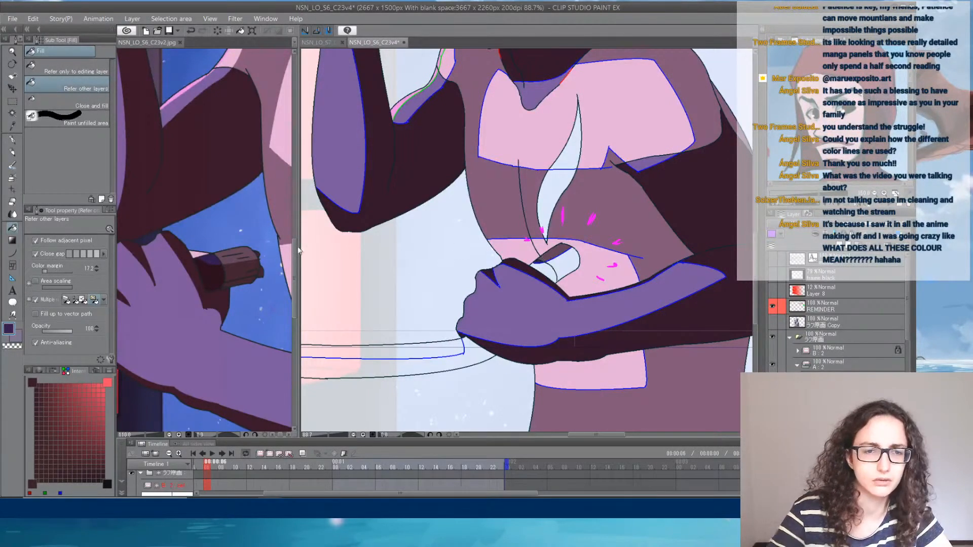
{"action": "left_click", "coordinate": [221, 274], "text": "alt"}
{"action": "left_click", "coordinate": [547, 274]}
{"action": "left_click", "coordinate": [545, 269]}
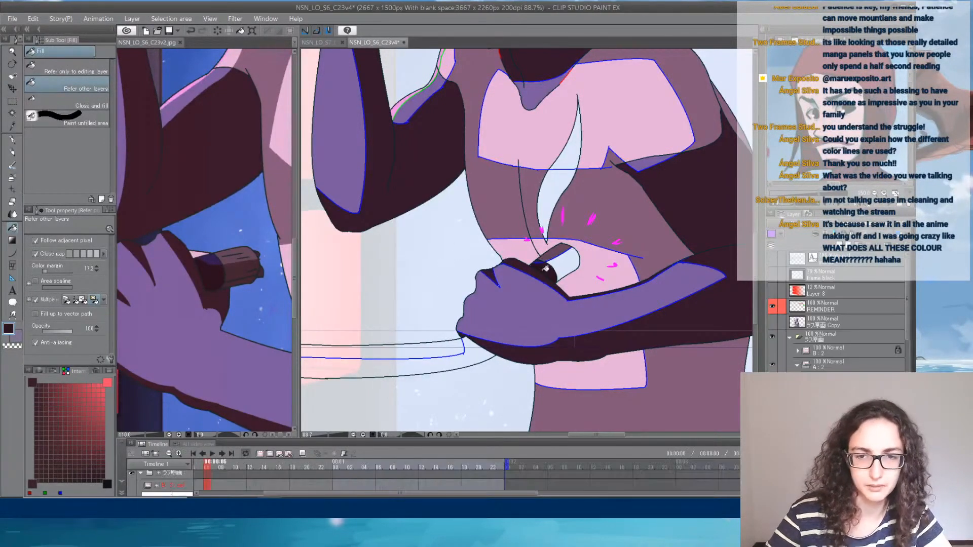
- Sample the dark brown underside of the reference's handle and fill the rest of the gripped handle's end
{"action": "left_click", "coordinate": [235, 271], "text": "alt"}
{"action": "left_click", "coordinate": [234, 271], "text": "alt"}
{"action": "left_click", "coordinate": [571, 262]}
{"action": "left_click", "coordinate": [570, 262]}
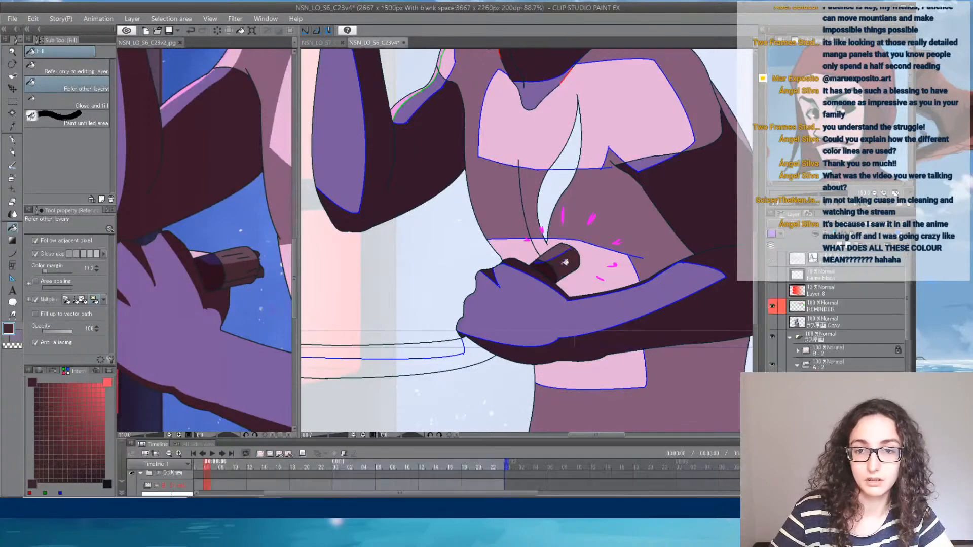
- Fill the long curved blade's lower band with dark brown and its upper band with the dark purple sampled from the reference
{"action": "left_click_drag", "start_coordinate": [458, 352], "coordinate": [632, 270]}
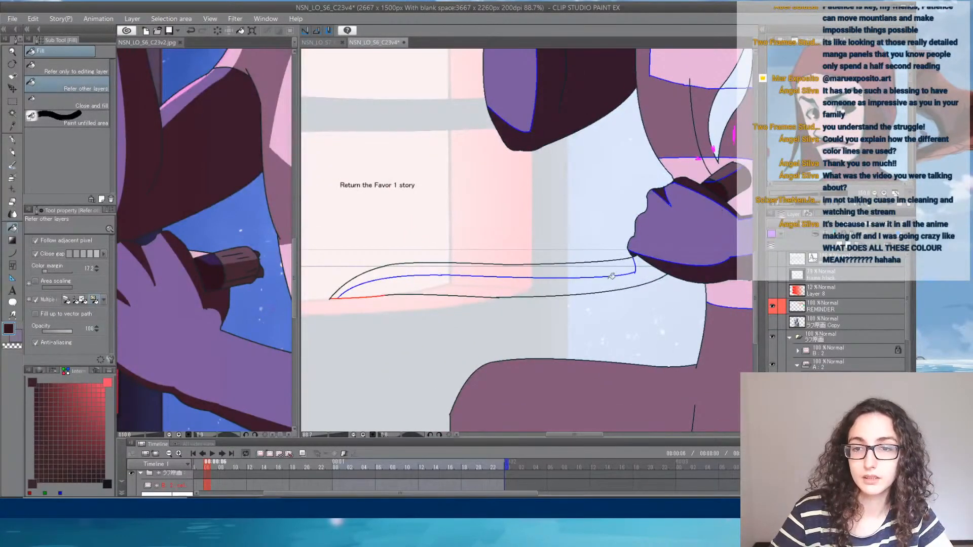
{"action": "left_click", "coordinate": [637, 272]}
{"action": "left_click", "coordinate": [210, 287], "text": "alt"}
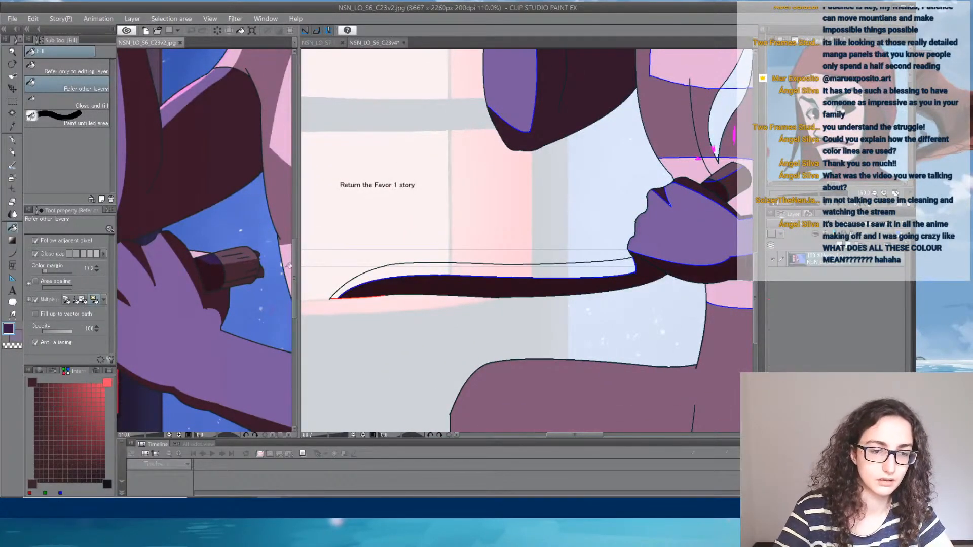
{"action": "left_click", "coordinate": [590, 267]}
- Examine the green mark on the reference's torso and review the coloured figure as a whole and up close
{"action": "left_click_drag", "start_coordinate": [662, 212], "coordinate": [470, 377]}
{"action": "left_click_drag", "start_coordinate": [532, 232], "coordinate": [621, 279]}
{"action": "left_click_drag", "start_coordinate": [257, 288], "coordinate": [74, 284]}
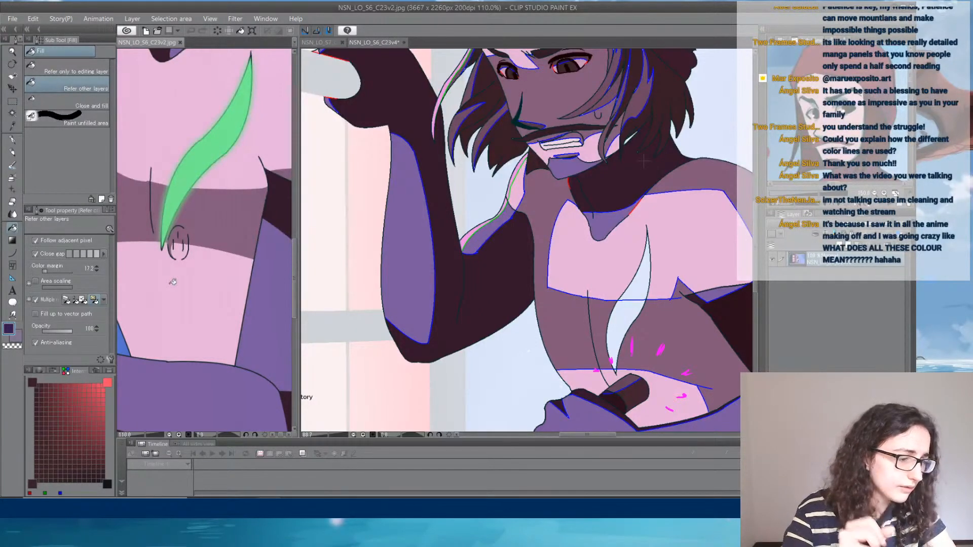
{"action": "left_click", "coordinate": [554, 139]}
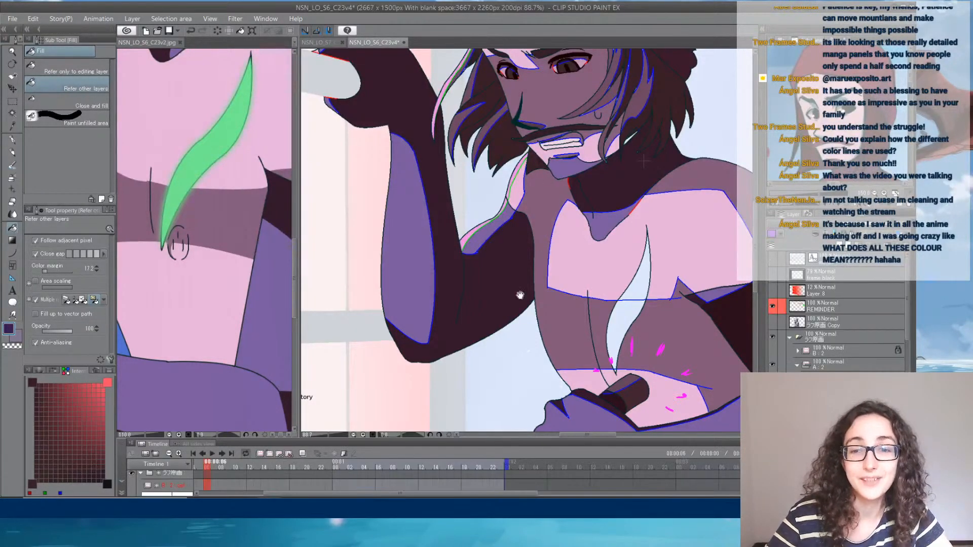
{"action": "left_click_drag", "start_coordinate": [577, 195], "coordinate": [511, 243]}
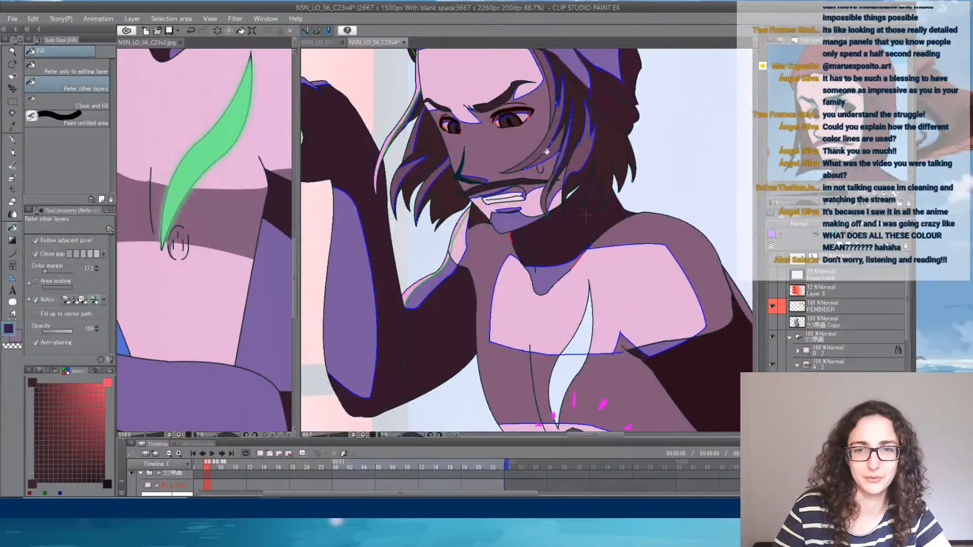
{"action": "scroll", "coordinate": [547, 152], "scroll_direction": "down", "scroll_amount": 5}
{"action": "scroll", "coordinate": [552, 195], "scroll_direction": "down", "scroll_amount": 1}
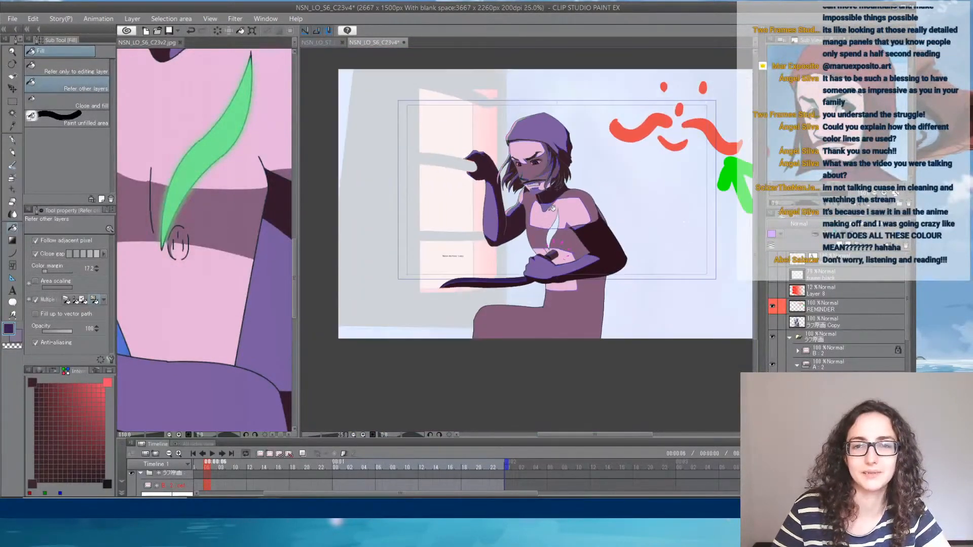
{"action": "scroll", "coordinate": [550, 193], "scroll_direction": "up", "scroll_amount": 2}
{"action": "left_click_drag", "start_coordinate": [542, 185], "coordinate": [540, 213]}
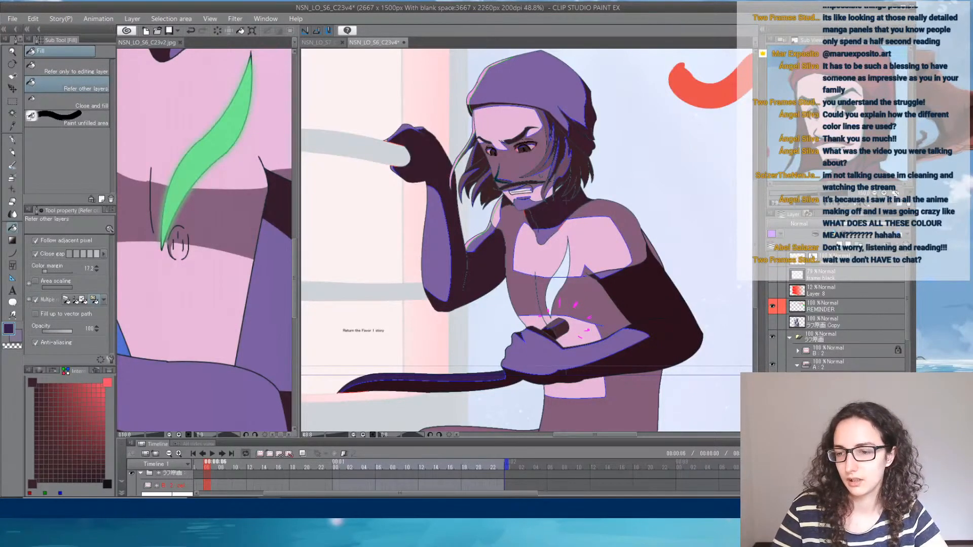
- Toggle the Blue Copy layer's visibility off and back on, and make the Red Copy line layer active
{"action": "scroll", "coordinate": [841, 319], "scroll_direction": "down", "scroll_amount": 4}
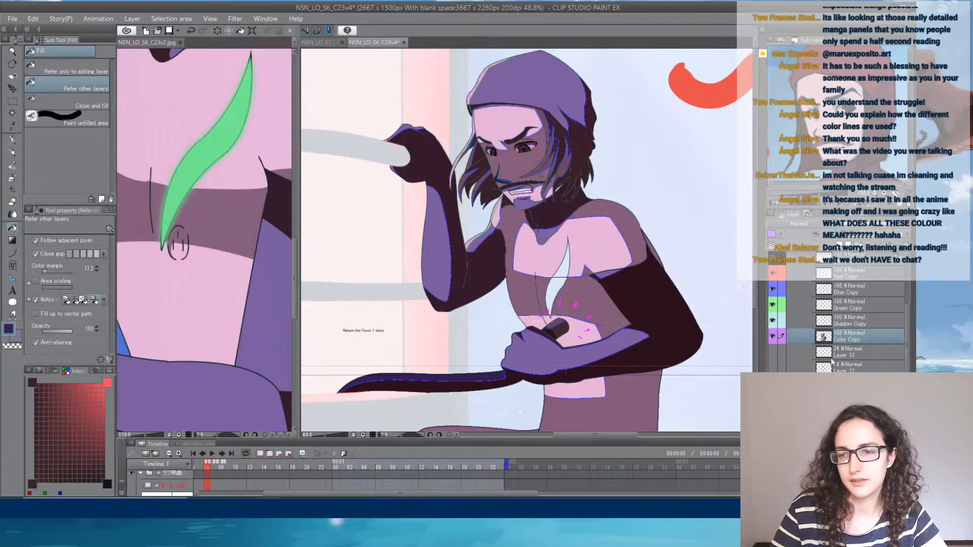
{"action": "left_click", "coordinate": [858, 306]}
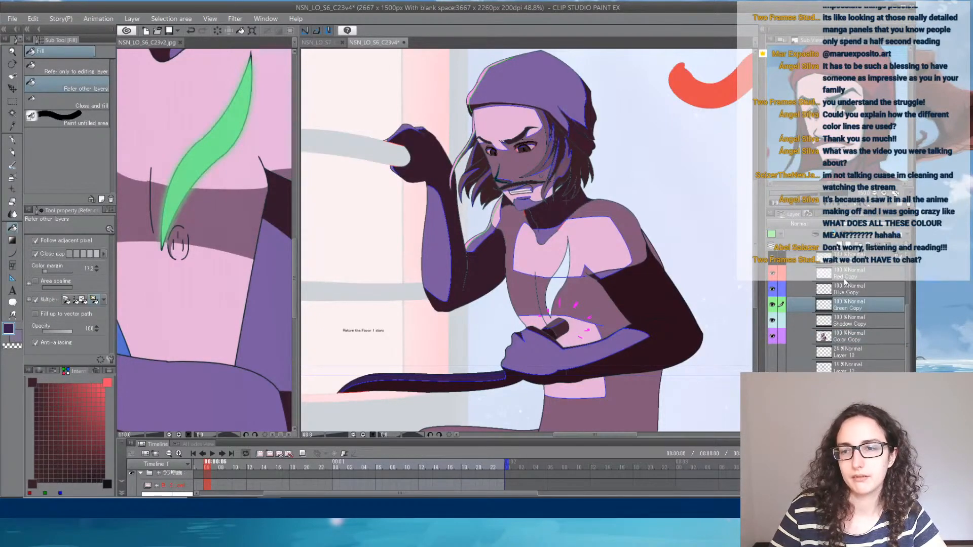
{"action": "left_click", "coordinate": [774, 291]}
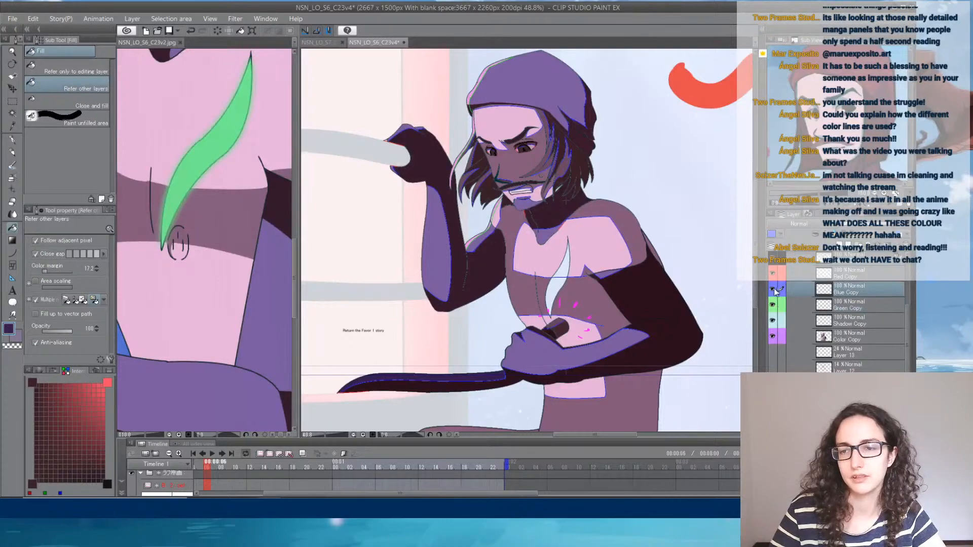
{"action": "left_click", "coordinate": [773, 290]}
{"action": "left_click", "coordinate": [773, 289]}
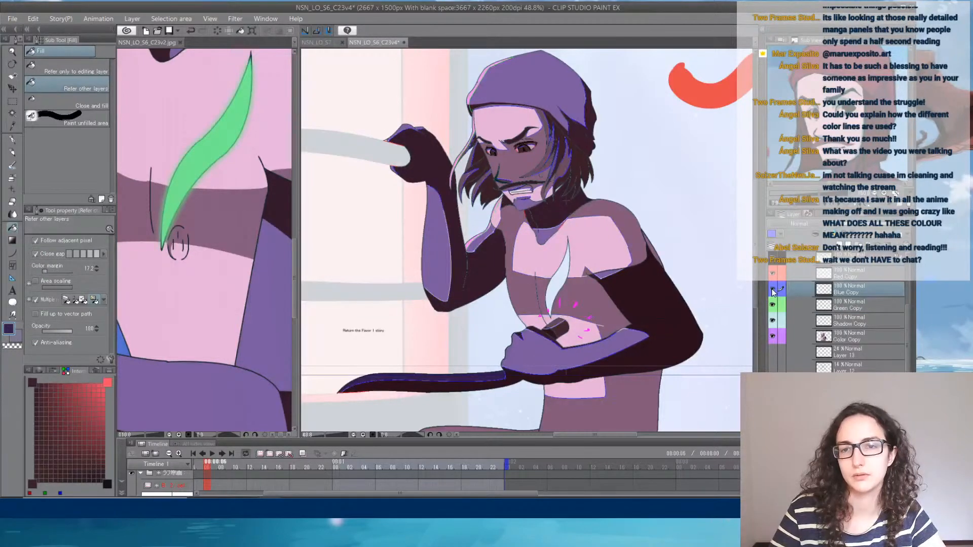
{"action": "left_click", "coordinate": [853, 274]}
- Recolour the red line segments on both edges of the character's collar with colours sampled from the adjacent fills, using the G-pen for the remainder
{"action": "scroll", "coordinate": [557, 224], "scroll_direction": "up", "scroll_amount": 6}
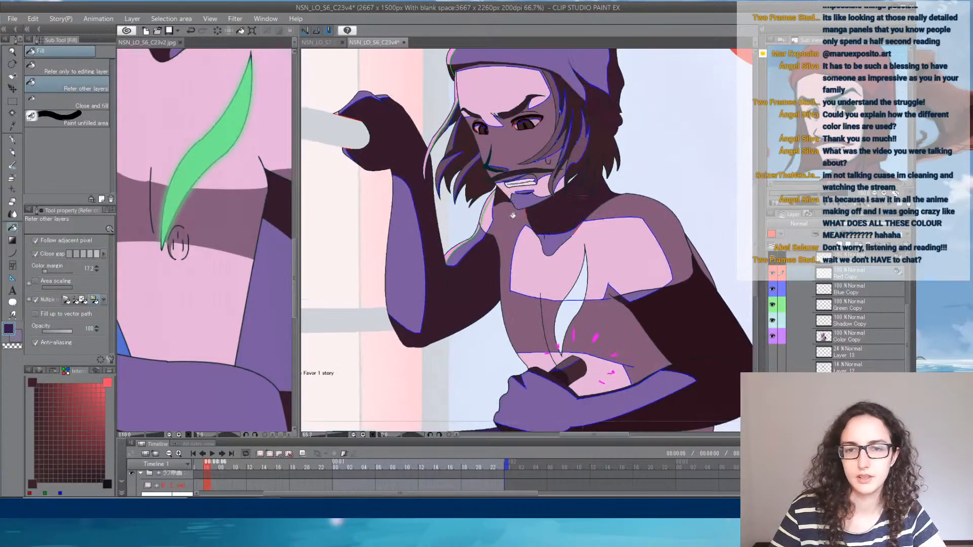
{"action": "scroll", "coordinate": [557, 224], "scroll_direction": "up", "scroll_amount": 1}
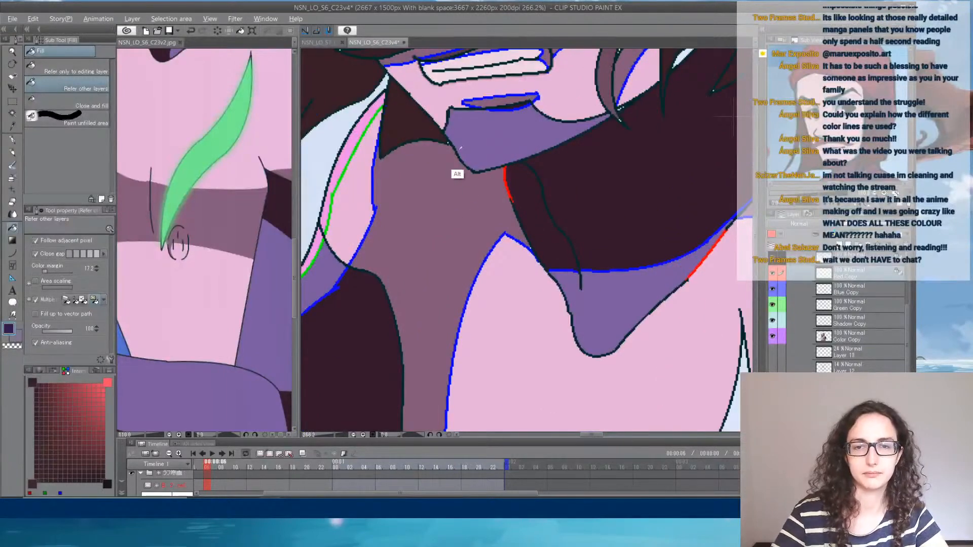
{"action": "left_click_drag", "start_coordinate": [633, 221], "coordinate": [502, 189]}
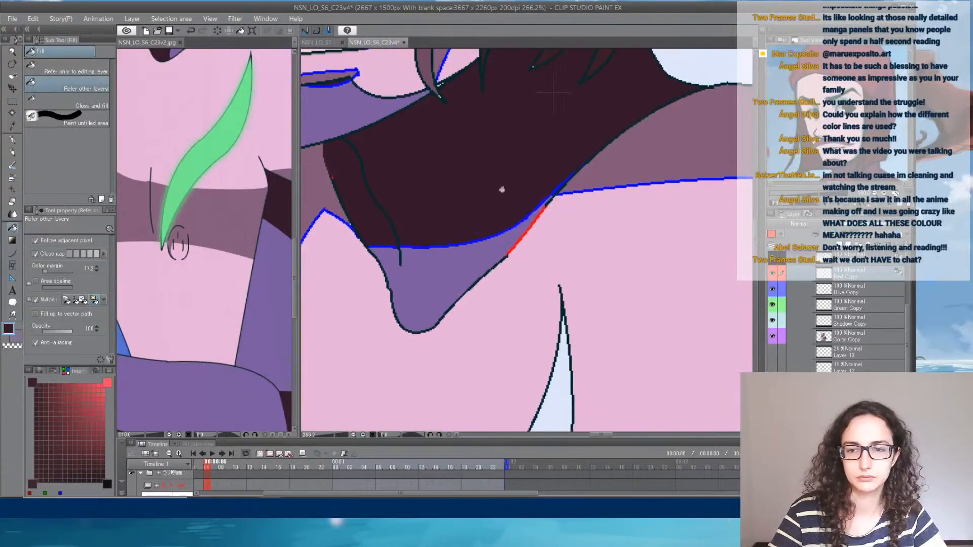
{"action": "left_click", "coordinate": [508, 238], "text": "alt"}
{"action": "left_click", "coordinate": [531, 235]}
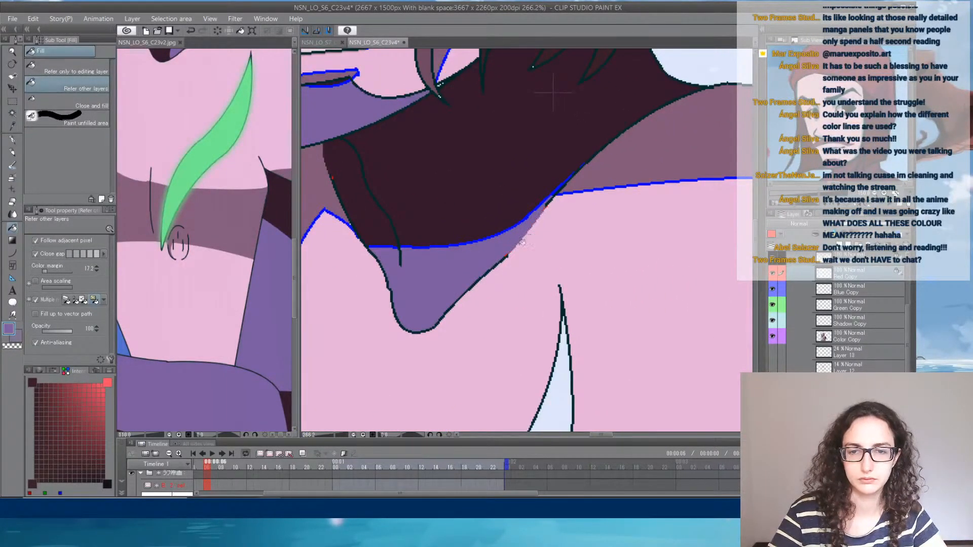
{"action": "left_click", "coordinate": [12, 141]}
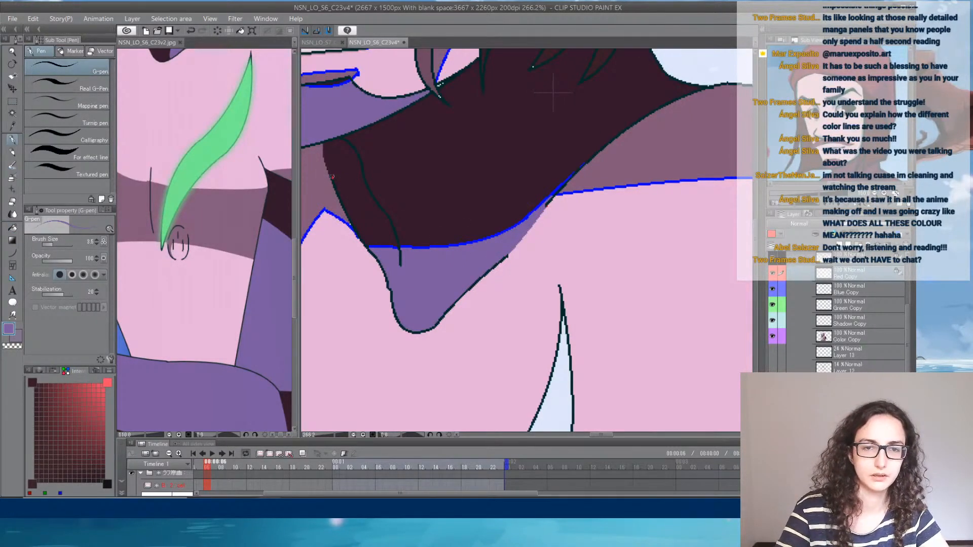
{"action": "left_click", "coordinate": [332, 176], "text": "alt"}
- Recolour the red lines at the outer and inner corners of the larger eye with the neighbouring pink and dark tones
{"action": "left_click_drag", "start_coordinate": [419, 181], "coordinate": [387, 408]}
{"action": "left_click_drag", "start_coordinate": [402, 213], "coordinate": [387, 375]}
{"action": "left_click_drag", "start_coordinate": [417, 276], "coordinate": [477, 375]}
{"action": "left_click_drag", "start_coordinate": [441, 258], "coordinate": [529, 244]}
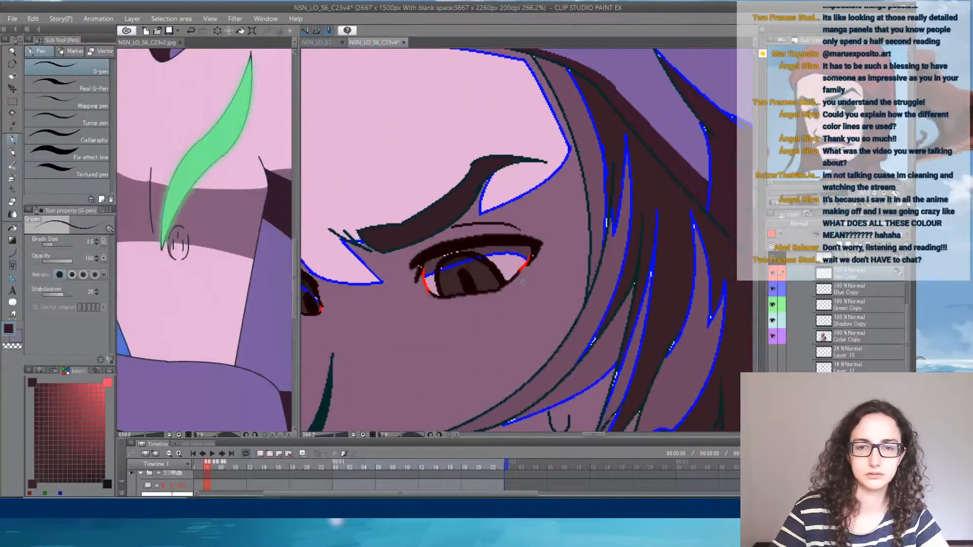
{"action": "left_click", "coordinate": [520, 278], "text": "alt"}
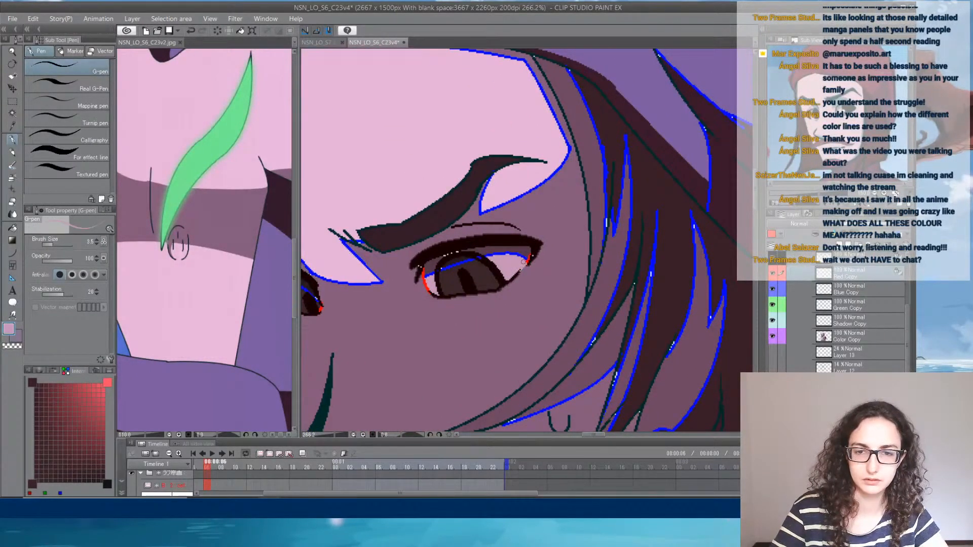
{"action": "left_click", "coordinate": [529, 259], "text": "alt"}
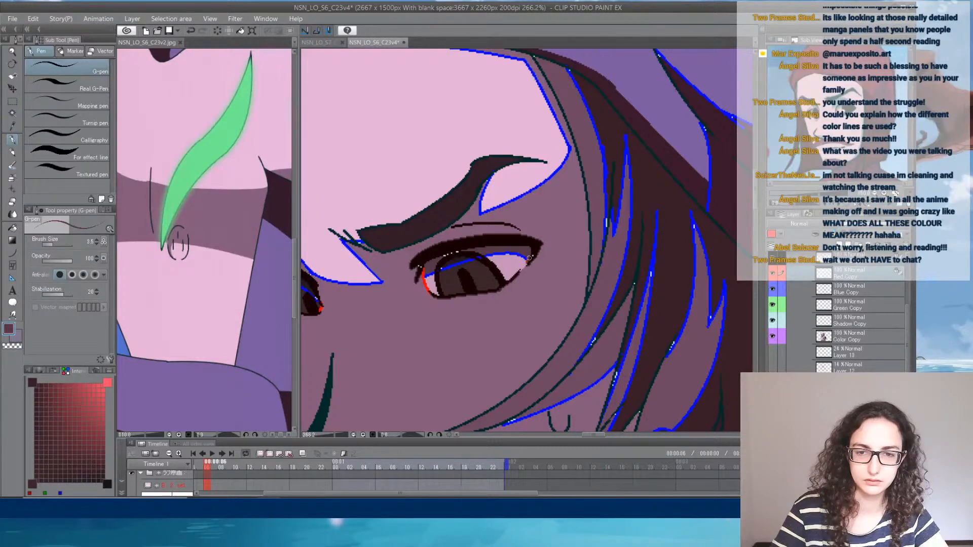
{"action": "left_click", "coordinate": [436, 278], "text": "alt"}
{"action": "mouse_move", "coordinate": [428, 282]}
{"action": "left_mouse_down"}
{"action": "mouse_move", "coordinate": [432, 292]}
{"action": "mouse_move", "coordinate": [424, 271]}
{"action": "mouse_move", "coordinate": [419, 280]}
{"action": "mouse_move", "coordinate": [512, 280]}
{"action": "left_mouse_up"}
{"action": "left_click", "coordinate": [426, 294], "text": "alt"}
{"action": "left_click", "coordinate": [434, 265], "text": "alt"}
{"action": "left_click", "coordinate": [424, 279], "text": "alt"}
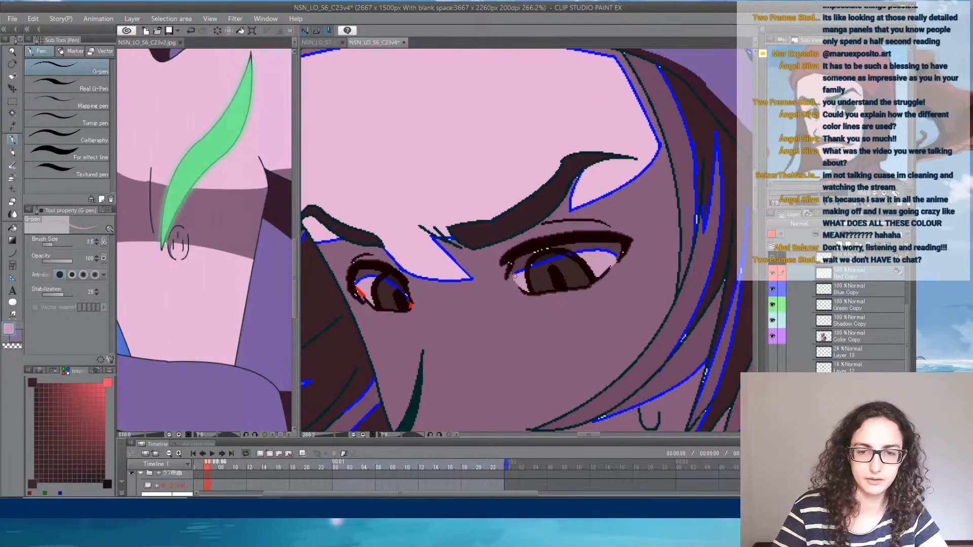
- Recolour the red lines at both corners of the smaller eye with colours sampled from beside them
{"action": "left_click", "coordinate": [392, 297], "text": "alt"}
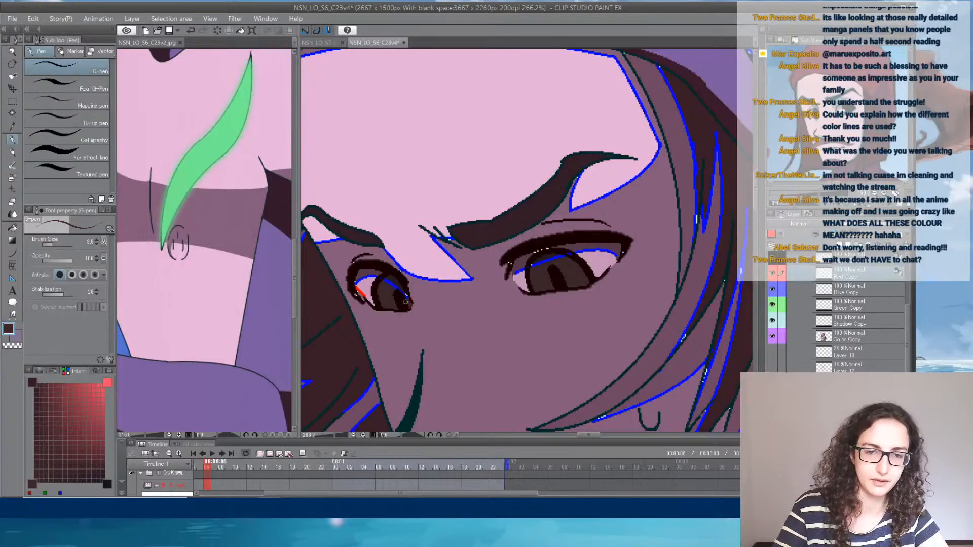
{"action": "left_click", "coordinate": [411, 304], "text": "alt"}
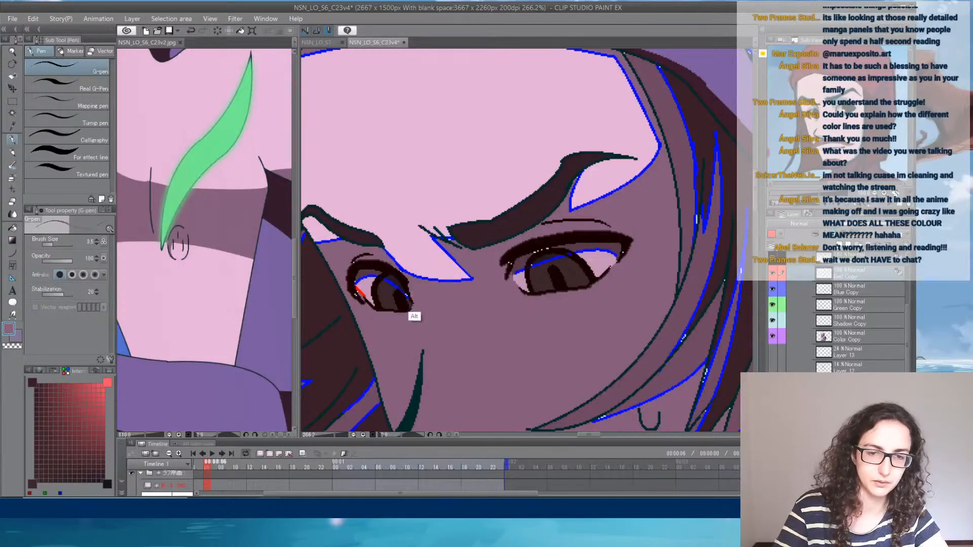
{"action": "left_click", "coordinate": [358, 293], "text": "alt"}
- Recolour the long red line where the raised hand meets the bar's upper edge with the hand's dark brown
{"action": "left_click_drag", "start_coordinate": [473, 183], "coordinate": [641, 334]}
{"action": "left_click_drag", "start_coordinate": [486, 406], "coordinate": [621, 279]}
{"action": "mouse_move", "coordinate": [473, 205]}
{"action": "left_mouse_down"}
{"action": "mouse_move", "coordinate": [657, 277]}
{"action": "mouse_move", "coordinate": [755, 337]}
{"action": "left_mouse_up"}
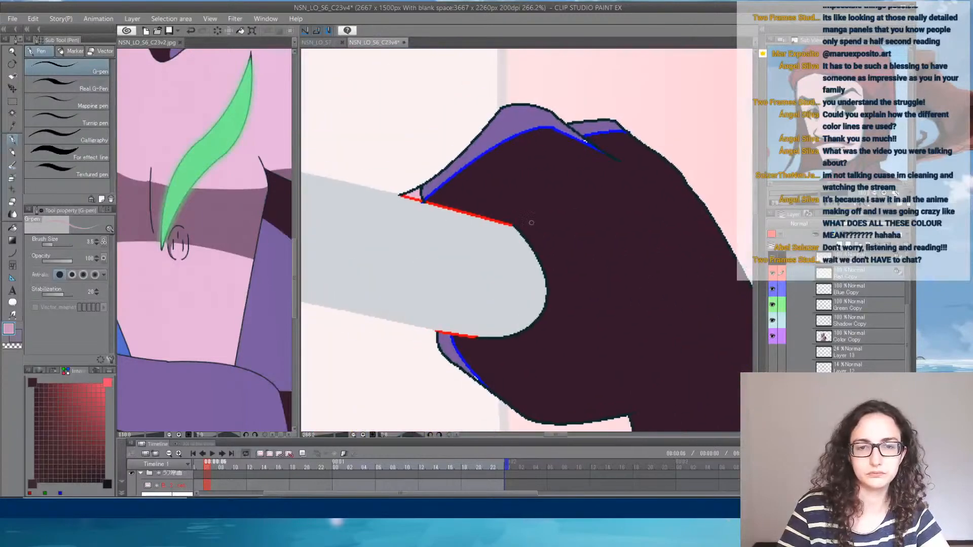
{"action": "left_click", "coordinate": [489, 212], "text": "alt"}
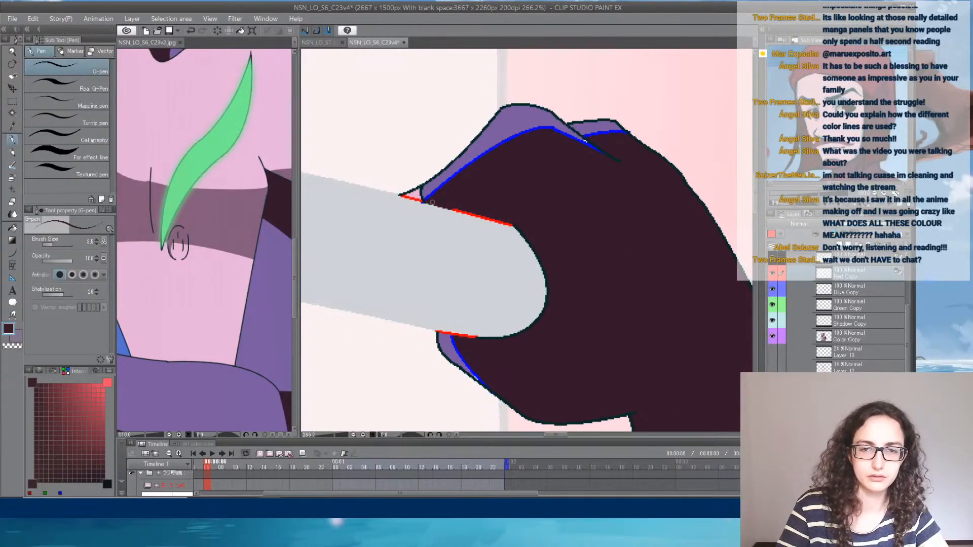
{"action": "left_click_drag", "start_coordinate": [432, 202], "coordinate": [524, 234]}
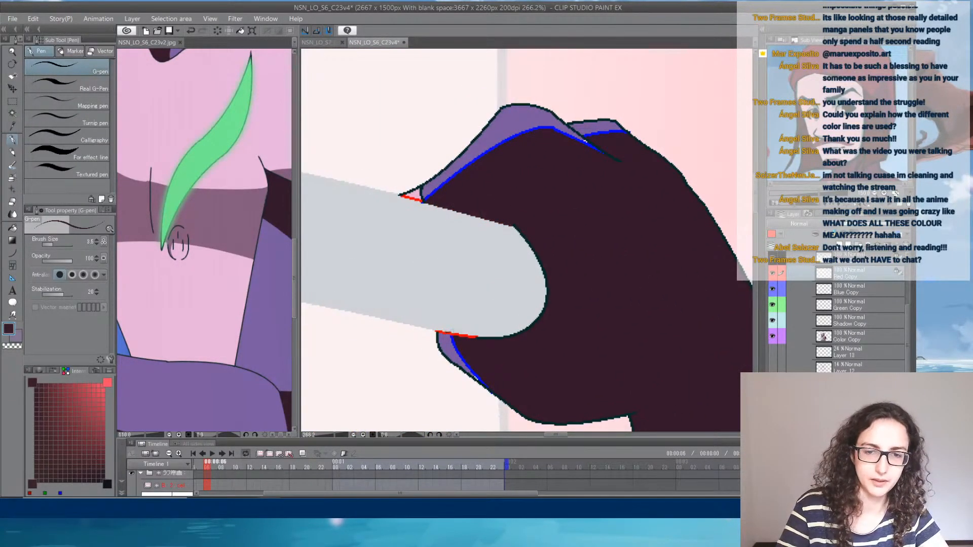
- Recolour the short red lines at the raised hand's lower finger and upper fingertip with the adjacent dark, purple and pink fills
{"action": "left_click_drag", "start_coordinate": [474, 336], "coordinate": [450, 334]}
{"action": "left_click", "coordinate": [443, 365], "text": "alt"}
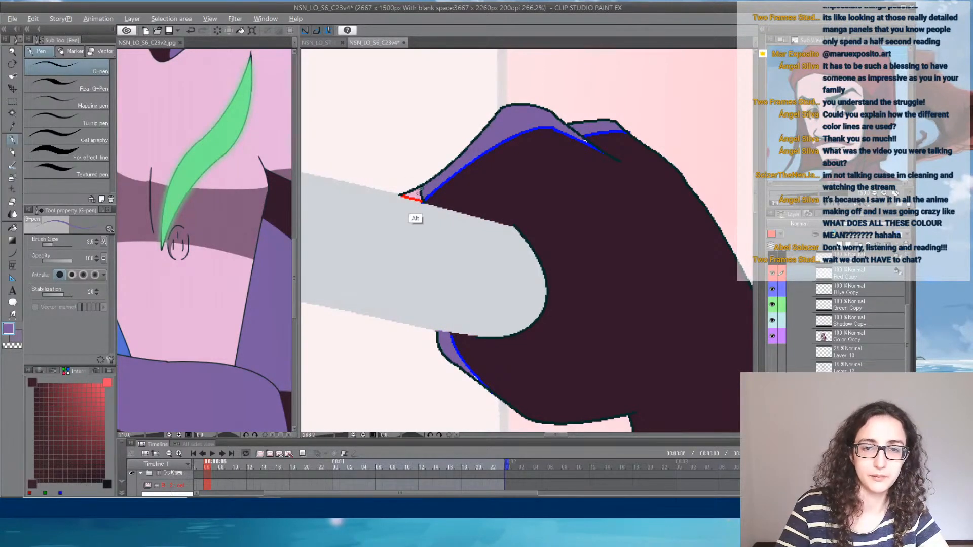
{"action": "left_click", "coordinate": [417, 197], "text": "alt"}
{"action": "left_click_drag", "start_coordinate": [420, 199], "coordinate": [395, 192]}
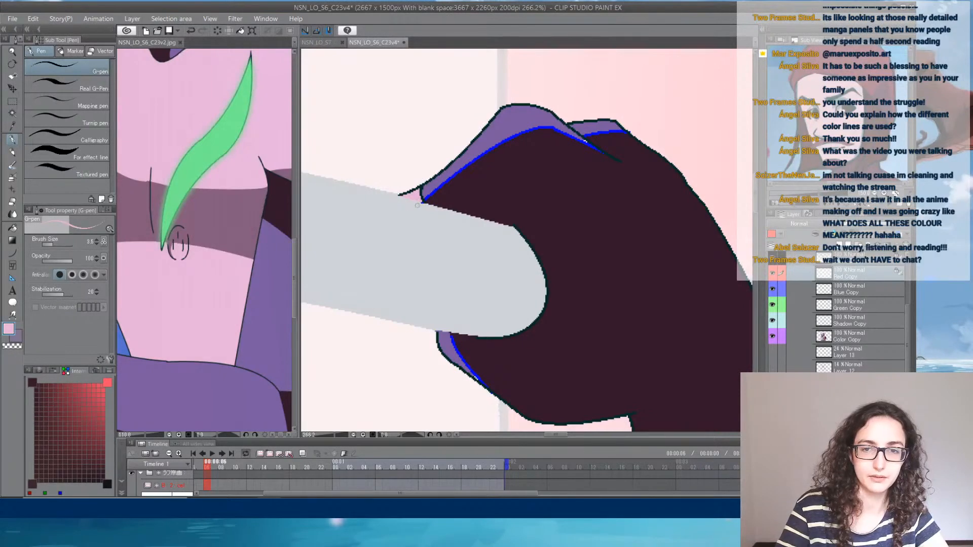
- Recolour the red line under the curved blade's tip with the blade's dark brown and, at the very point, its dark purple
{"action": "left_click_drag", "start_coordinate": [603, 167], "coordinate": [431, 115]}
{"action": "left_click_drag", "start_coordinate": [615, 122], "coordinate": [473, 111]}
{"action": "left_click_drag", "start_coordinate": [512, 213], "coordinate": [506, 48]}
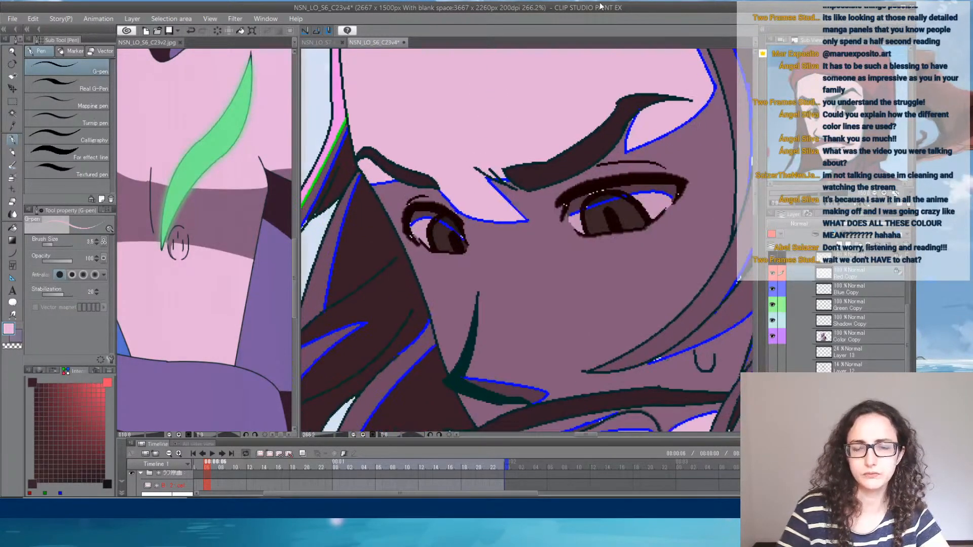
{"action": "scroll", "coordinate": [619, 142], "scroll_direction": "down", "scroll_amount": 8}
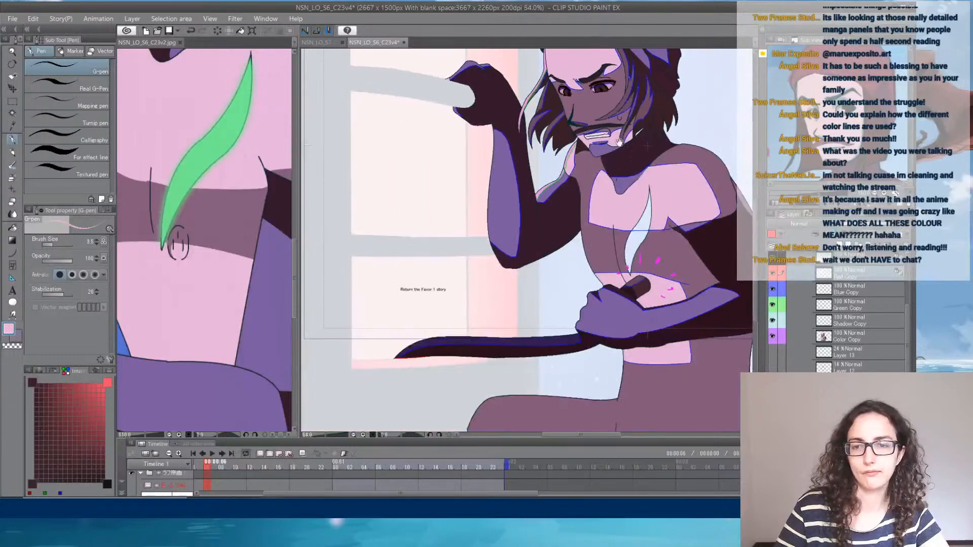
{"action": "scroll", "coordinate": [580, 193], "scroll_direction": "up", "scroll_amount": 6}
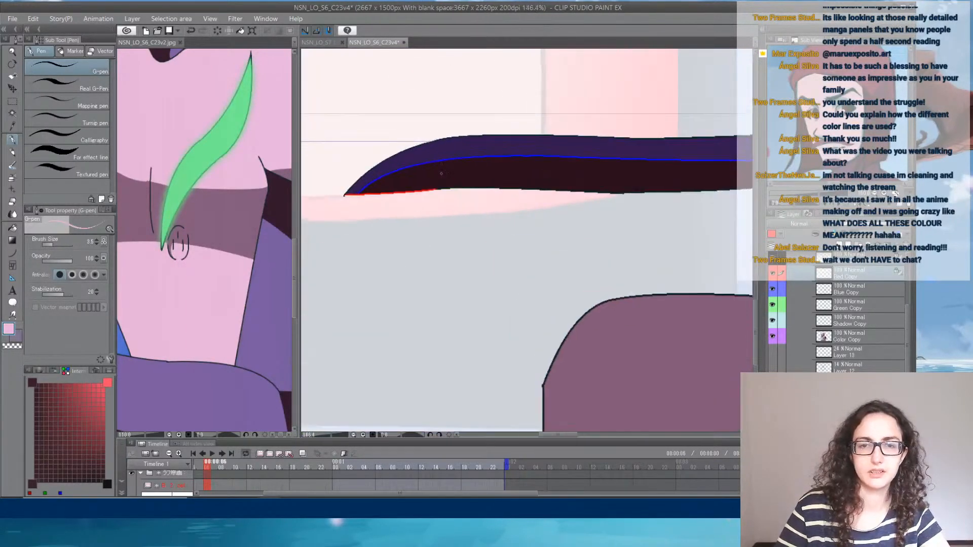
{"action": "scroll", "coordinate": [441, 173], "scroll_direction": "up", "scroll_amount": 2}
{"action": "left_click", "coordinate": [394, 192], "text": "alt"}
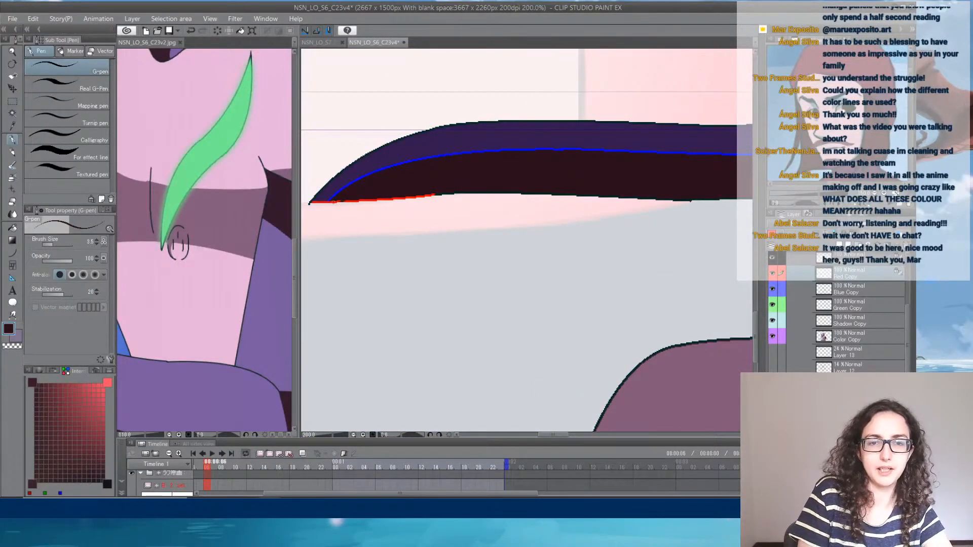
{"action": "left_click_drag", "start_coordinate": [334, 202], "coordinate": [430, 195]}
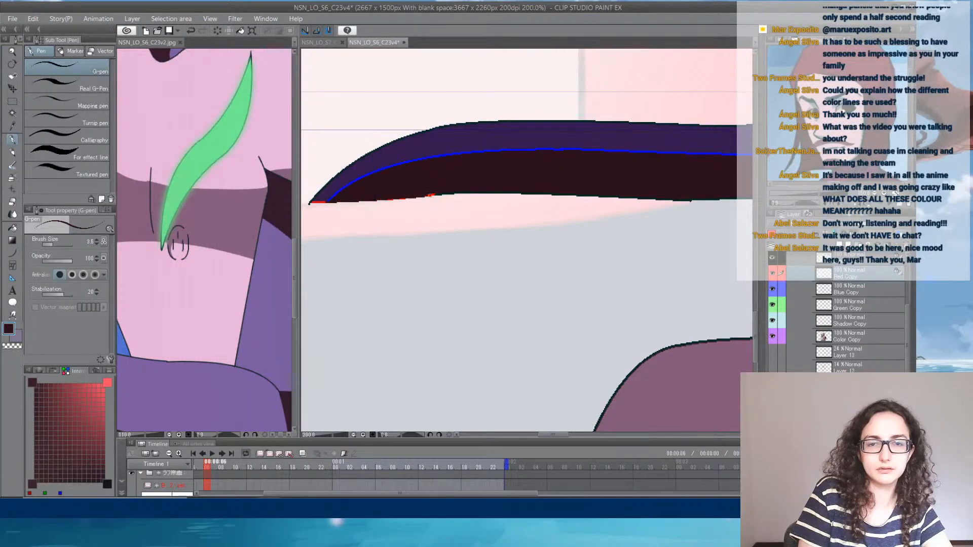
{"action": "left_click", "coordinate": [318, 200], "text": "alt"}
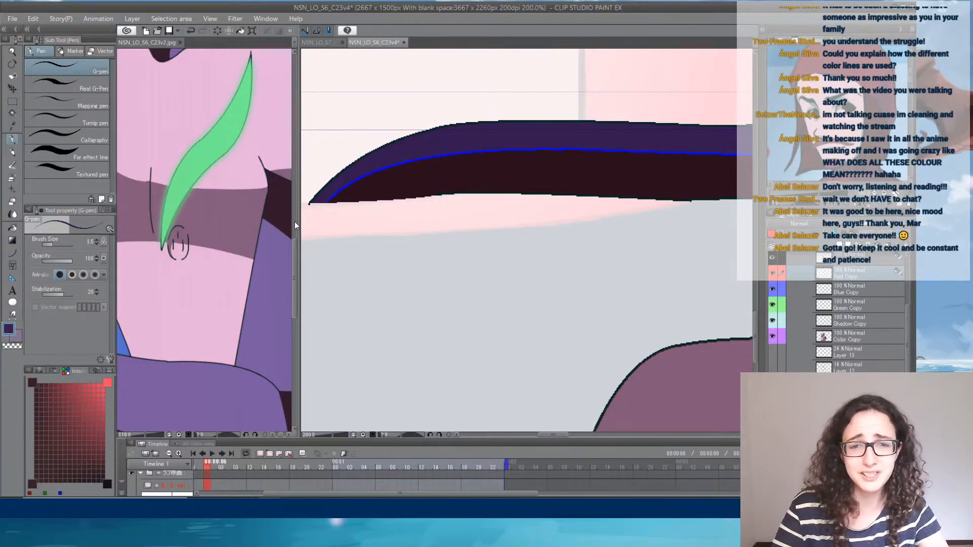
- Move the Red Copy layer down to just above Color Copy, merge it into that layer, and make Blue Copy active
{"action": "scroll", "coordinate": [515, 165], "scroll_direction": "down", "scroll_amount": 5}
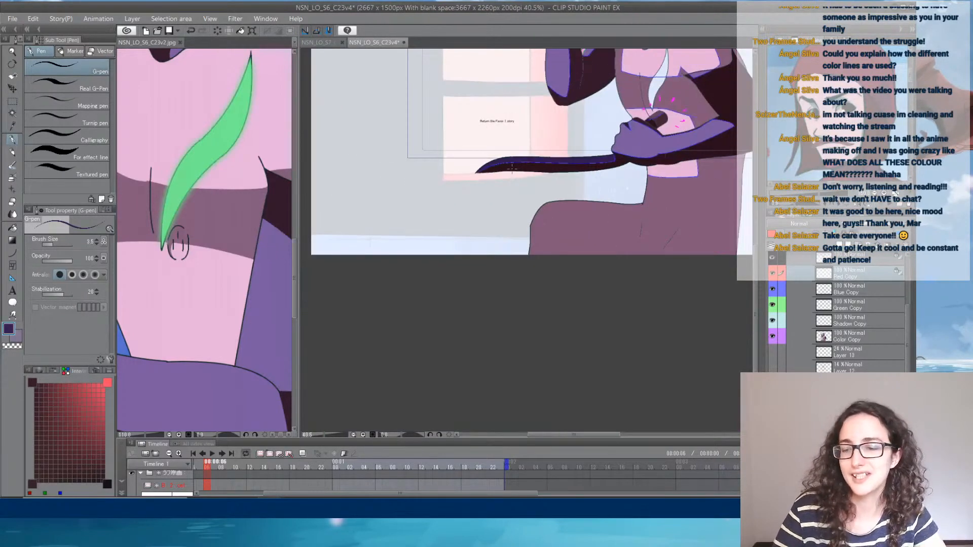
{"action": "scroll", "coordinate": [512, 168], "scroll_direction": "down", "scroll_amount": 3}
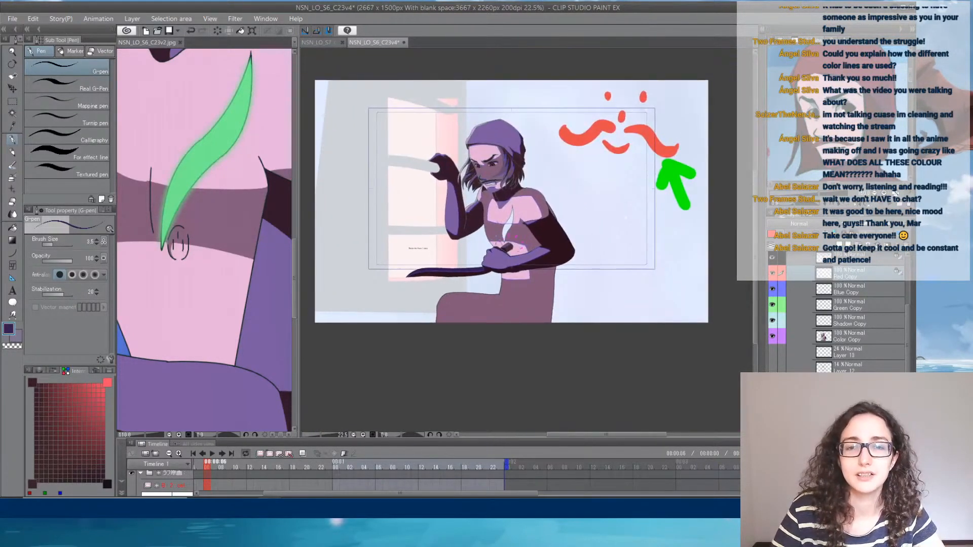
{"action": "scroll", "coordinate": [492, 230], "scroll_direction": "up", "scroll_amount": 2}
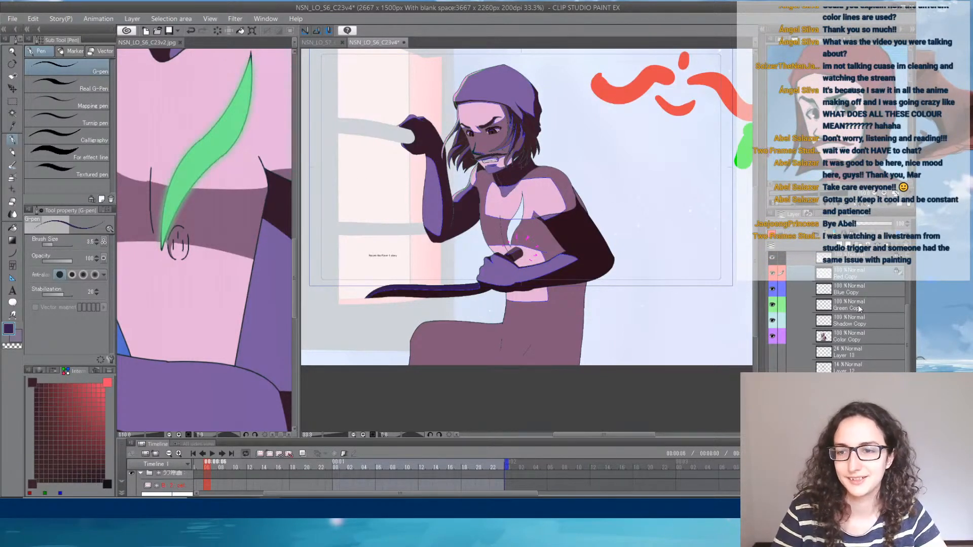
{"action": "left_click_drag", "start_coordinate": [858, 277], "coordinate": [857, 321]}
{"action": "left_click", "coordinate": [878, 248]}
{"action": "left_click", "coordinate": [845, 276]}
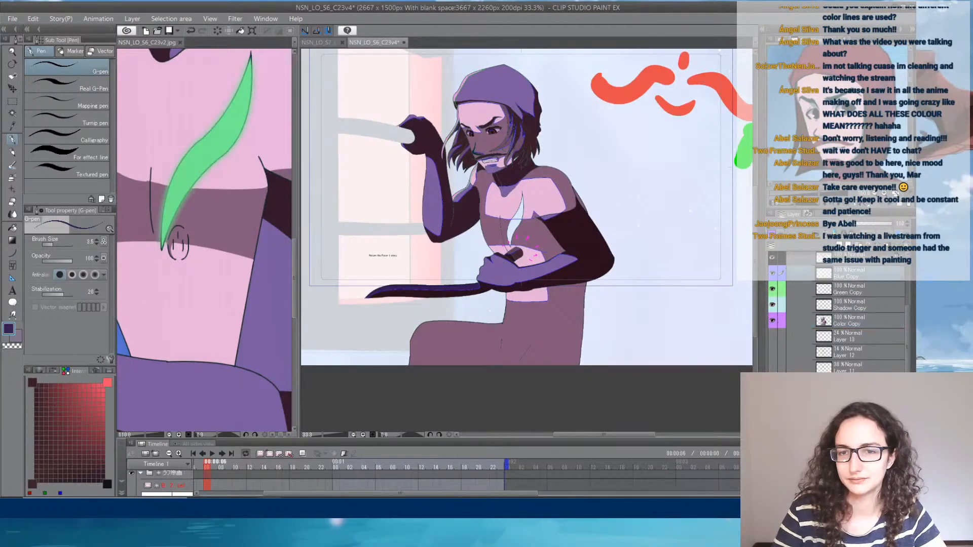
- Enlarge the G-pen and recolour the blue line along the lower forearm's underside with the arm's dark brown
{"action": "scroll", "coordinate": [556, 302], "scroll_direction": "up", "scroll_amount": 7}
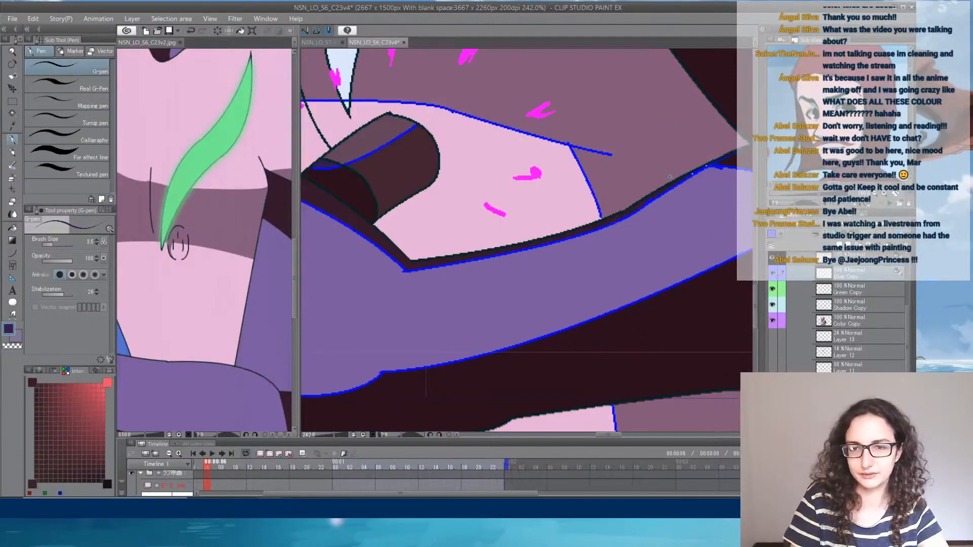
{"action": "left_click", "coordinate": [673, 271], "text": "alt"}
{"action": "left_click", "coordinate": [62, 245]}
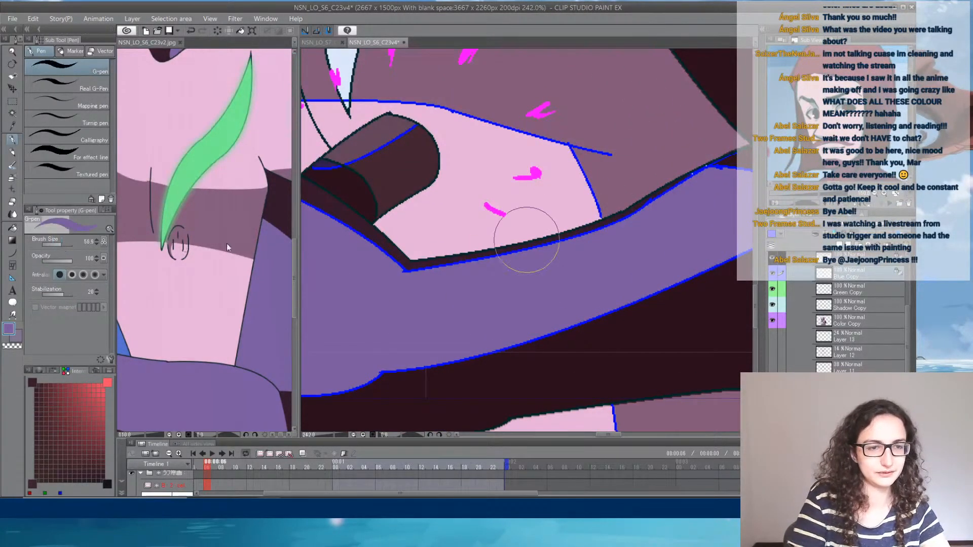
{"action": "left_click", "coordinate": [39, 370]}
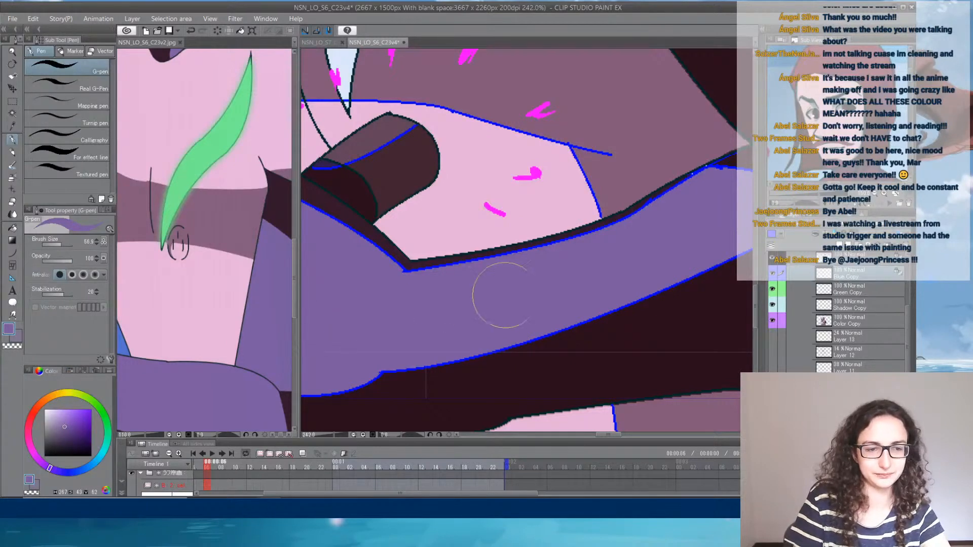
{"action": "left_click", "coordinate": [69, 371]}
{"action": "mouse_move", "coordinate": [381, 373]}
{"action": "left_mouse_down"}
{"action": "mouse_move", "coordinate": [582, 321]}
{"action": "mouse_move", "coordinate": [682, 281]}
{"action": "mouse_move", "coordinate": [490, 319]}
{"action": "left_mouse_up"}
{"action": "left_click", "coordinate": [554, 359], "text": "ctrl"}
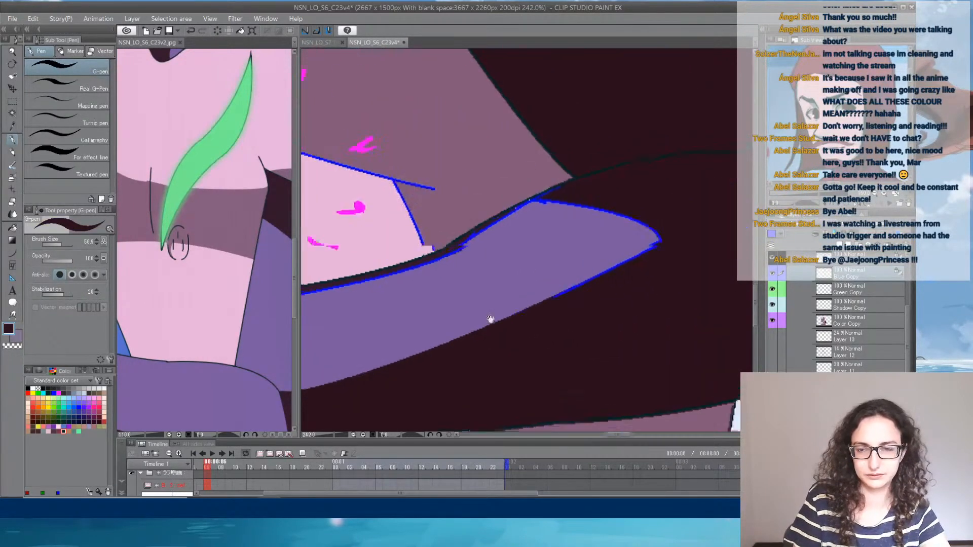
- Recolour the blue lines along the forearm's upper edge and the fist's lower edge with the adjacent dark brown
{"action": "left_click_drag", "start_coordinate": [441, 300], "coordinate": [707, 226]}
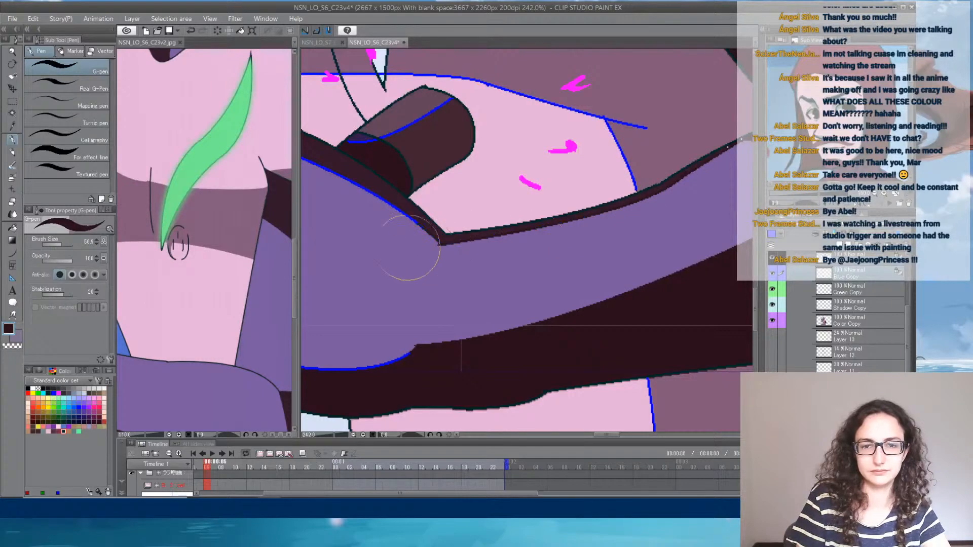
{"action": "left_click_drag", "start_coordinate": [408, 248], "coordinate": [560, 321]}
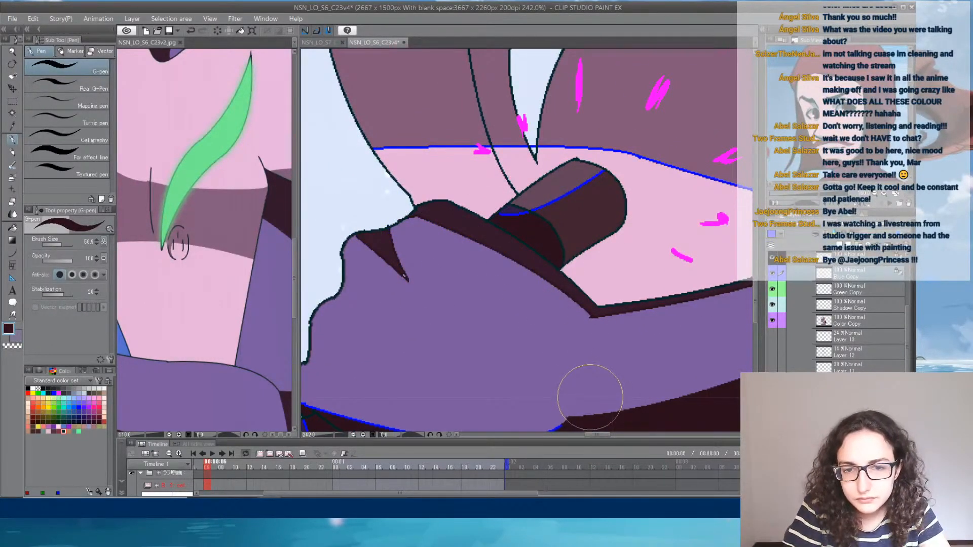
{"action": "mouse_move", "coordinate": [515, 321]}
{"action": "left_mouse_down"}
{"action": "mouse_move", "coordinate": [428, 235]}
{"action": "mouse_move", "coordinate": [549, 350]}
{"action": "mouse_move", "coordinate": [641, 297]}
{"action": "left_mouse_up"}
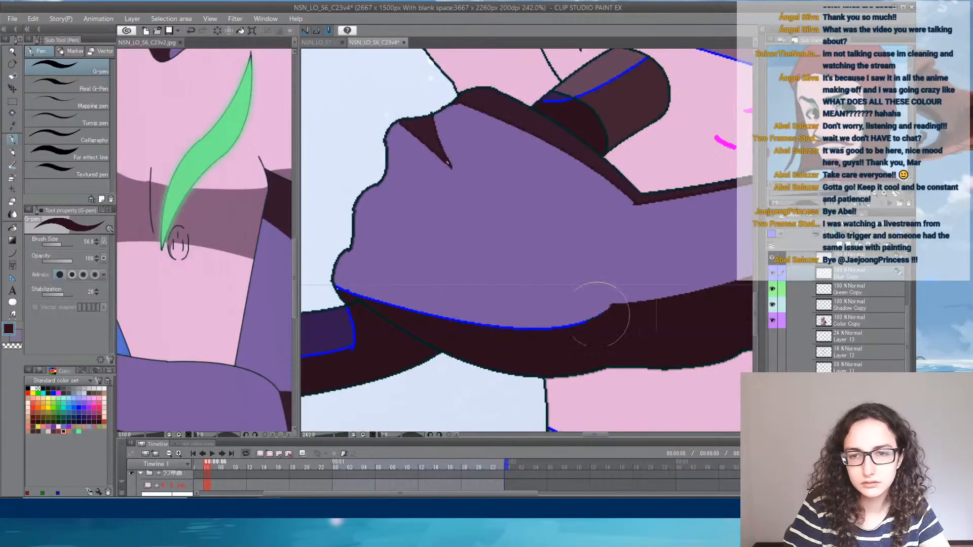
{"action": "left_click_drag", "start_coordinate": [424, 347], "coordinate": [542, 262]}
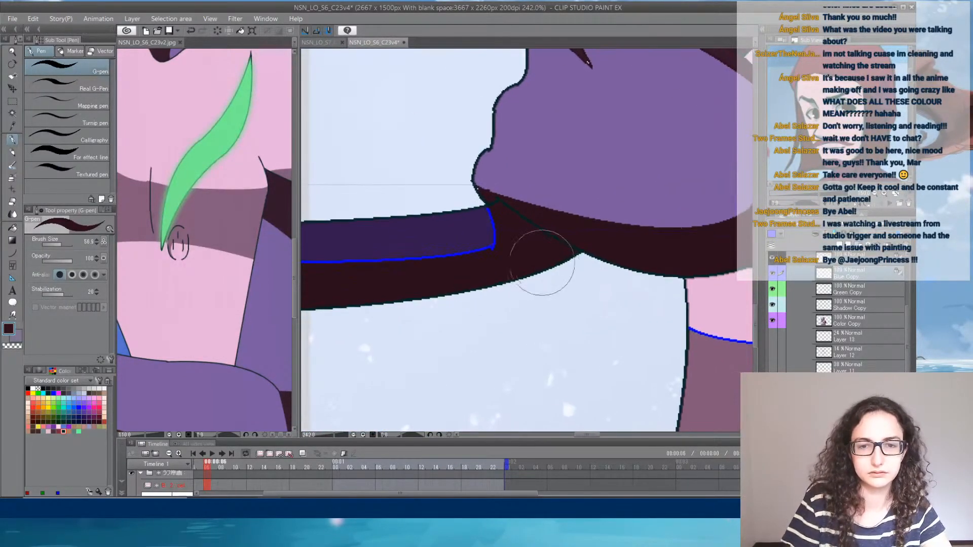
- Recolour the blue line running along the curved blade with the blade's dark brown, checking the blade against the reference image
{"action": "left_click_drag", "start_coordinate": [471, 234], "coordinate": [369, 263]}
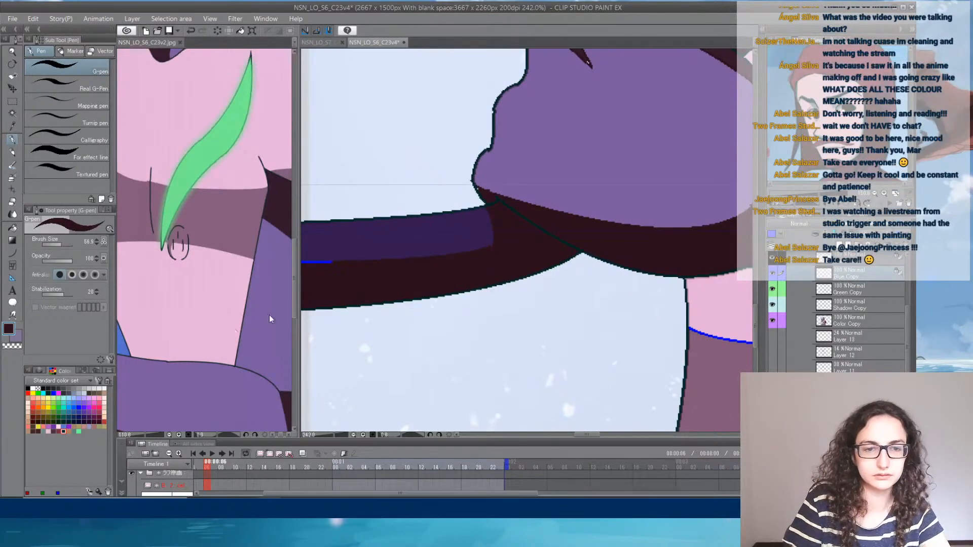
{"action": "left_click", "coordinate": [148, 341]}
{"action": "left_click_drag", "start_coordinate": [132, 371], "coordinate": [462, 258]}
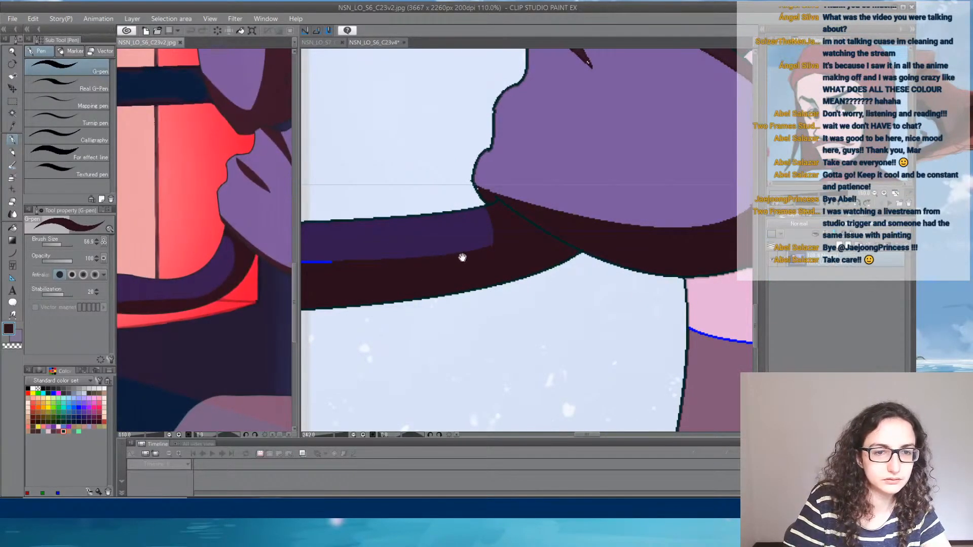
{"action": "left_click", "coordinate": [449, 261]}
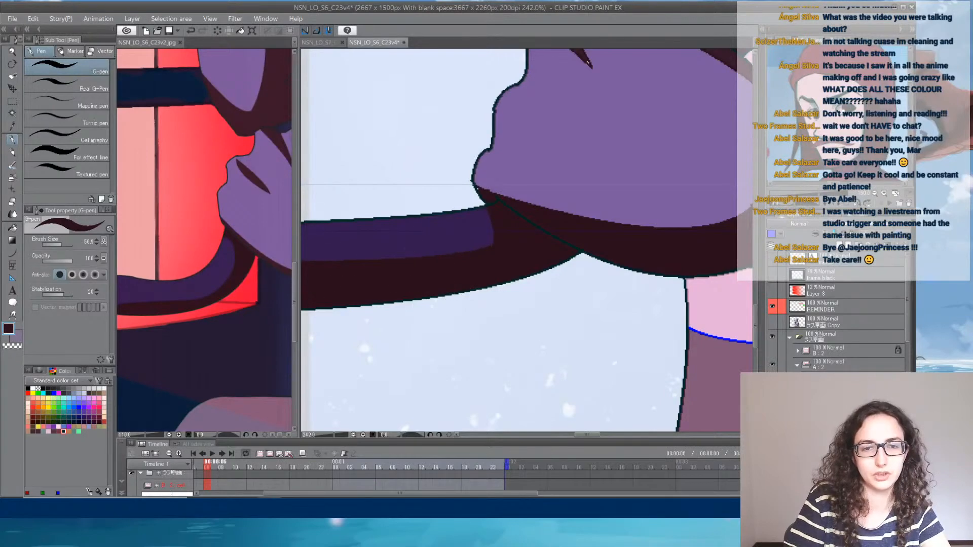
{"action": "scroll", "coordinate": [488, 245], "scroll_direction": "down", "scroll_amount": 4}
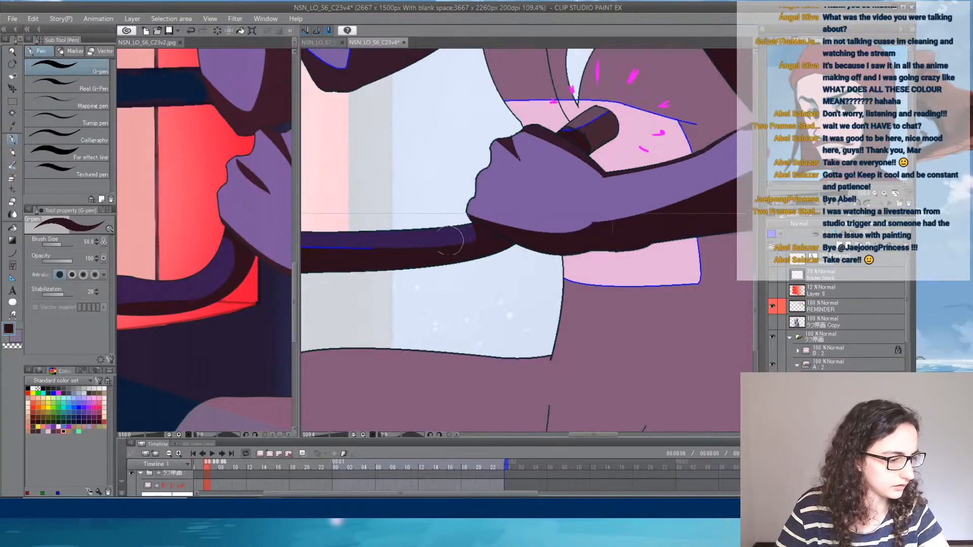
{"action": "left_click_drag", "start_coordinate": [423, 247], "coordinate": [521, 282]}
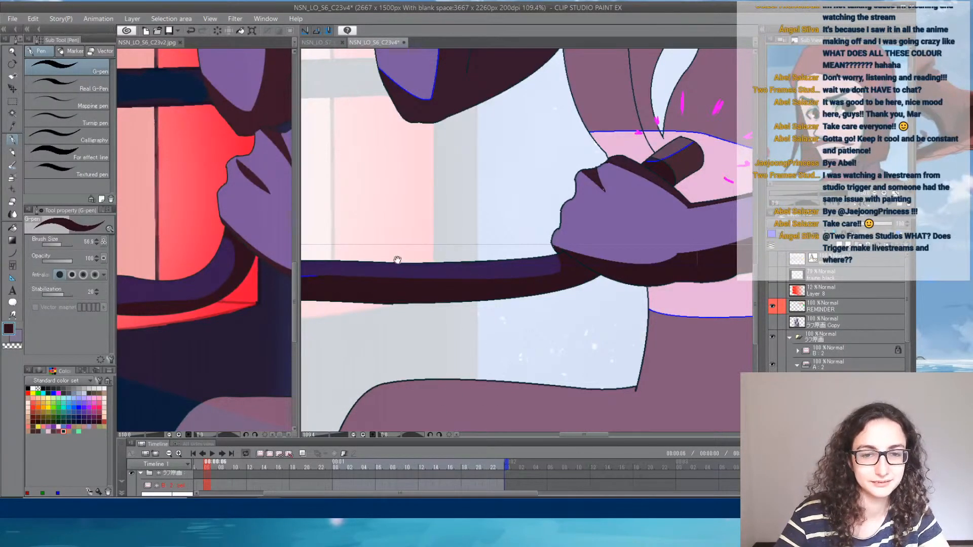
{"action": "left_click_drag", "start_coordinate": [398, 260], "coordinate": [468, 302]}
{"action": "left_click_drag", "start_coordinate": [481, 267], "coordinate": [192, 358]}
{"action": "left_click_drag", "start_coordinate": [413, 303], "coordinate": [421, 291]}
- Reduce the pen to 14.1 and recolour the blue line on the knife handle with the adjacent dark browns
{"action": "scroll", "coordinate": [510, 244], "scroll_direction": "up", "scroll_amount": 8}
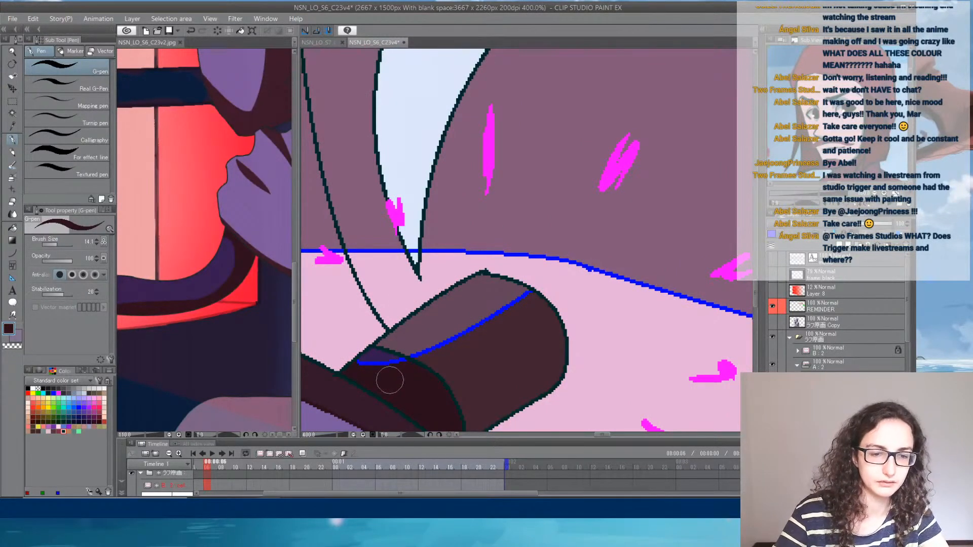
{"action": "mouse_move", "coordinate": [374, 364]}
{"action": "left_mouse_down"}
{"action": "mouse_move", "coordinate": [362, 361]}
{"action": "mouse_move", "coordinate": [406, 372]}
{"action": "mouse_move", "coordinate": [438, 356]}
{"action": "mouse_move", "coordinate": [428, 343]}
{"action": "mouse_move", "coordinate": [507, 302]}
{"action": "left_mouse_up"}
{"action": "left_click", "coordinate": [461, 361], "text": "alt"}
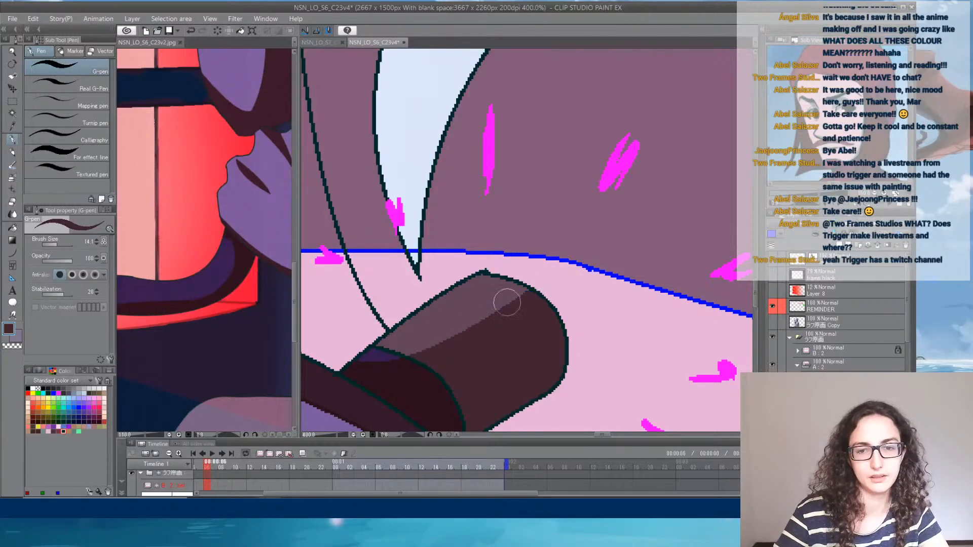
- Recolour the blue outline of the pink light patch behind the knife handle with the torso's mauve
{"action": "left_click_drag", "start_coordinate": [565, 293], "coordinate": [686, 279]}
{"action": "left_click_drag", "start_coordinate": [464, 306], "coordinate": [588, 310]}
{"action": "left_click", "coordinate": [459, 230], "text": "alt"}
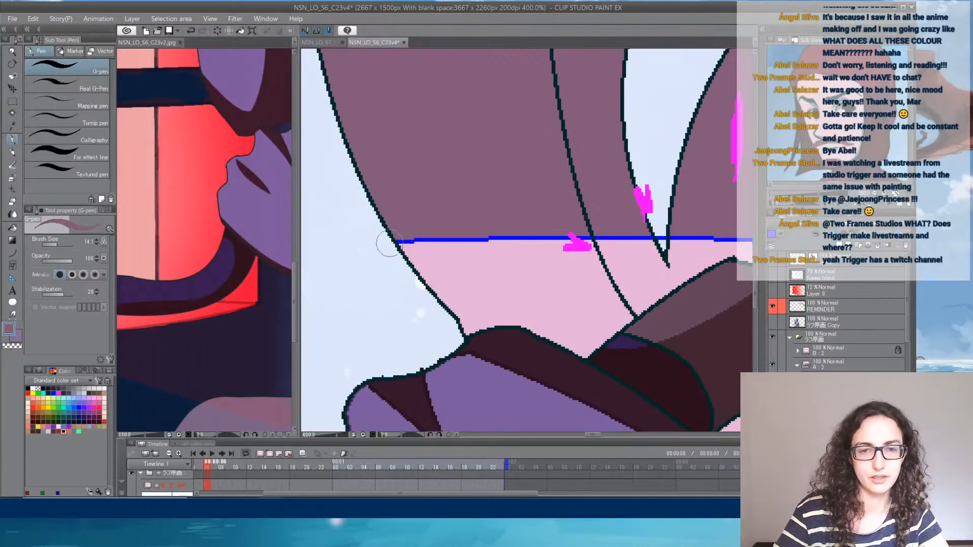
{"action": "mouse_move", "coordinate": [389, 244]}
{"action": "left_mouse_down"}
{"action": "mouse_move", "coordinate": [543, 248]}
{"action": "mouse_move", "coordinate": [647, 237]}
{"action": "mouse_move", "coordinate": [392, 223]}
{"action": "mouse_move", "coordinate": [417, 211]}
{"action": "mouse_move", "coordinate": [597, 241]}
{"action": "mouse_move", "coordinate": [739, 282]}
{"action": "left_mouse_up"}
{"action": "left_click_drag", "start_coordinate": [648, 231], "coordinate": [413, 135]}
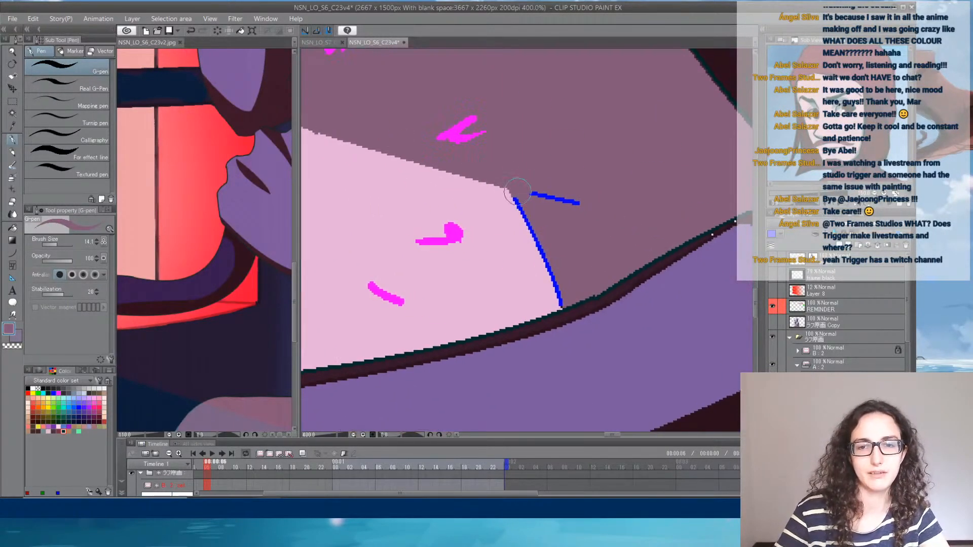
{"action": "left_click_drag", "start_coordinate": [515, 191], "coordinate": [540, 268]}
{"action": "left_click_drag", "start_coordinate": [534, 234], "coordinate": [553, 292]}
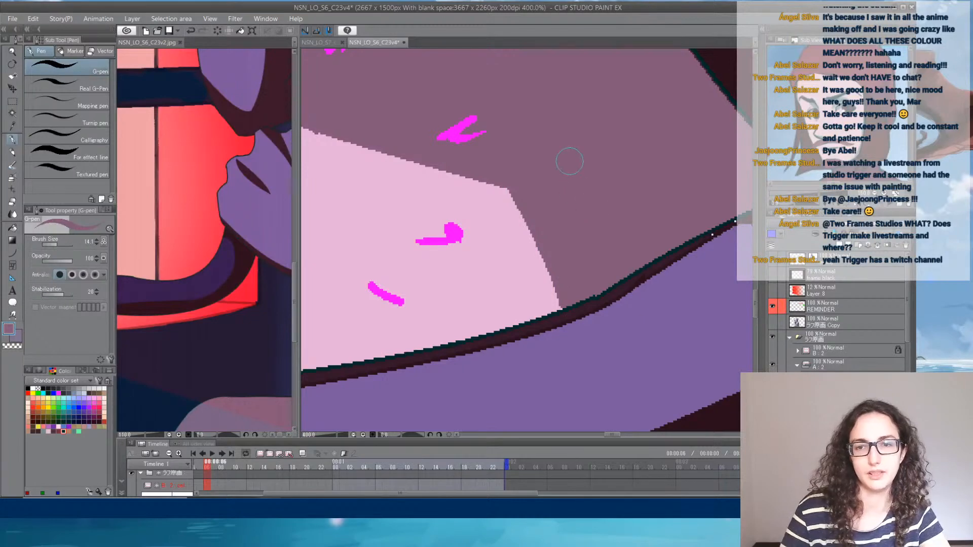
- Recolour the blue line at the top of the upper arm, under the purple sliver, with the arm's dark brown
{"action": "scroll", "coordinate": [570, 161], "scroll_direction": "down", "scroll_amount": 3}
{"action": "left_click_drag", "start_coordinate": [588, 133], "coordinate": [373, 277]}
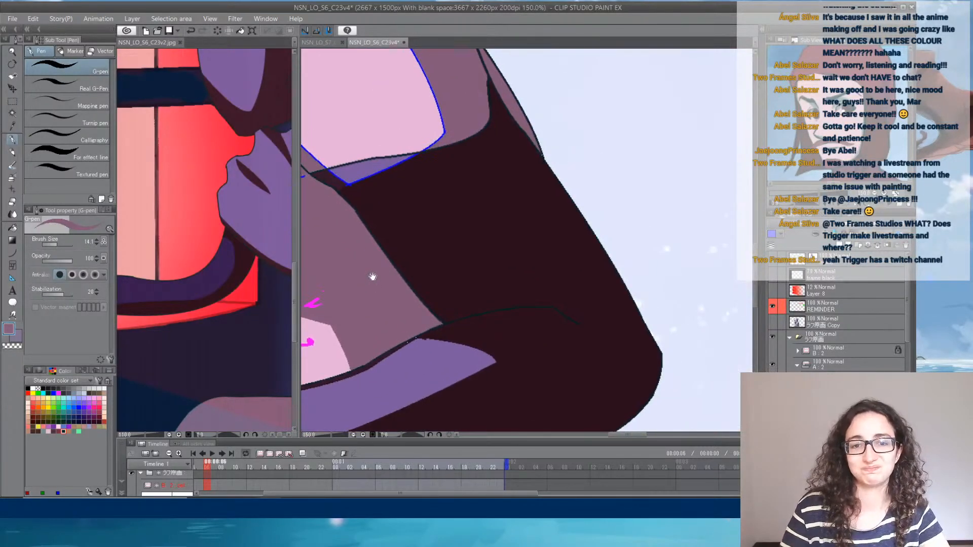
{"action": "left_click_drag", "start_coordinate": [594, 167], "coordinate": [692, 259]}
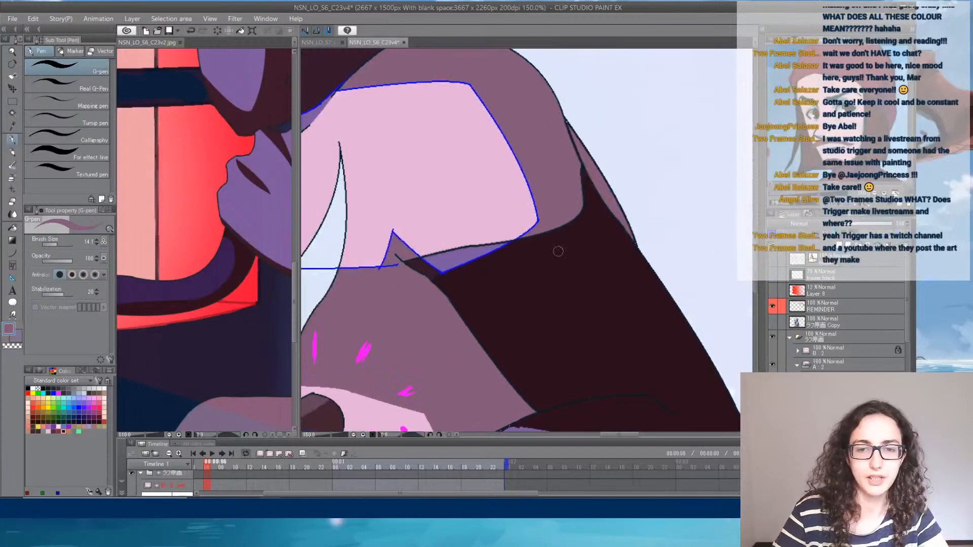
{"action": "left_click", "coordinate": [520, 278], "text": "alt"}
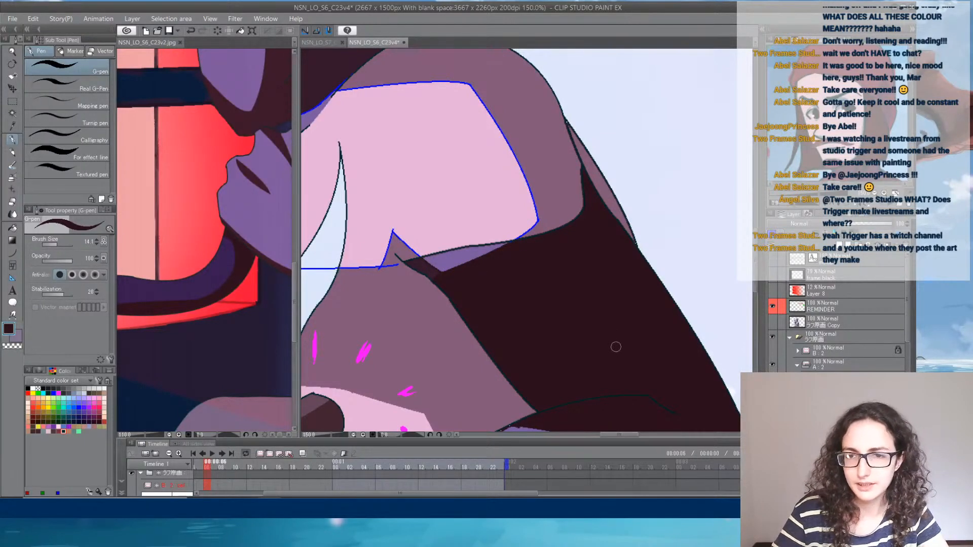
- Select all areas in the arm's dark brown by colour gamut with a 0.00 error margin
{"action": "left_click_drag", "start_coordinate": [597, 359], "coordinate": [678, 149]}
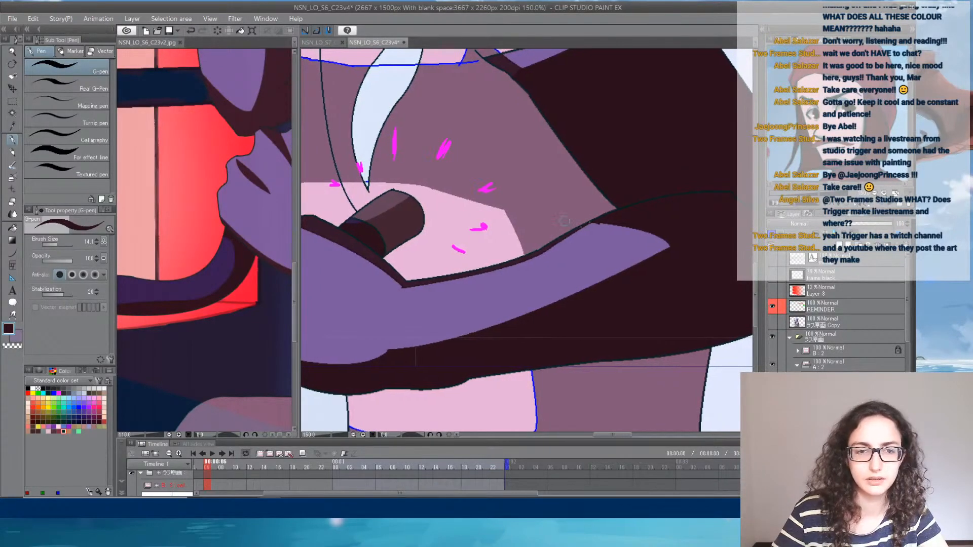
{"action": "left_click", "coordinate": [285, 270]}
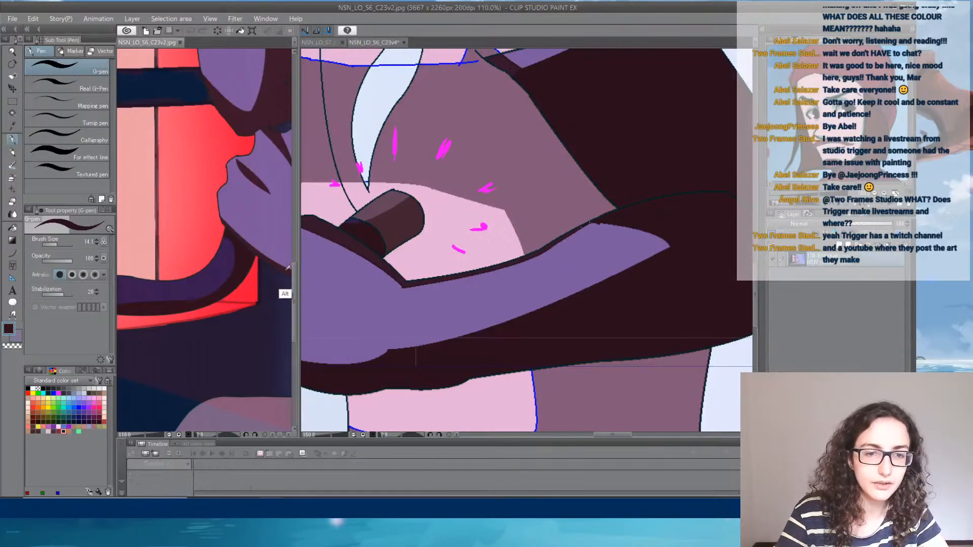
{"action": "left_click", "coordinate": [13, 228]}
{"action": "left_click", "coordinate": [654, 270]}
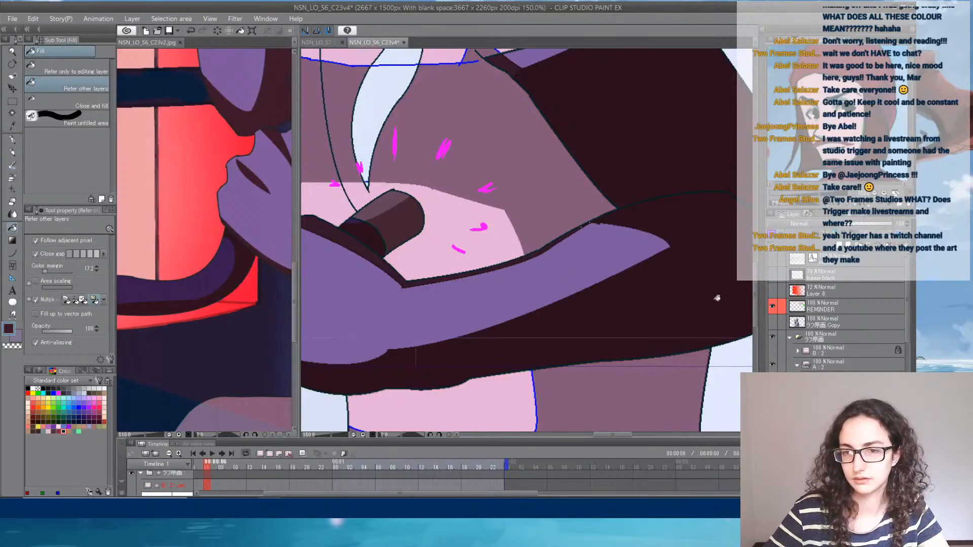
{"action": "left_click_drag", "start_coordinate": [636, 211], "coordinate": [605, 355]}
{"action": "left_click", "coordinate": [605, 355]}
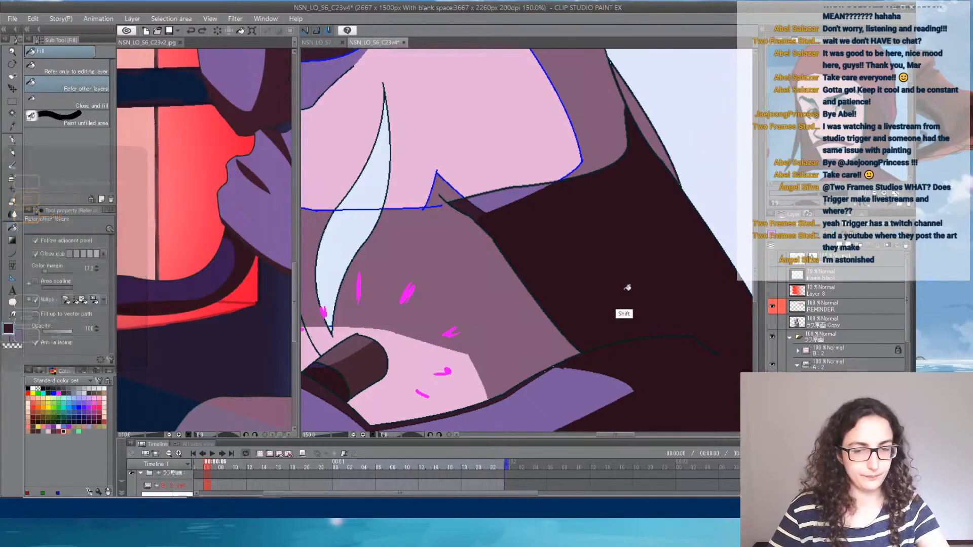
{"action": "key", "text": "shift+c"}
{"action": "left_click", "coordinate": [619, 252]}
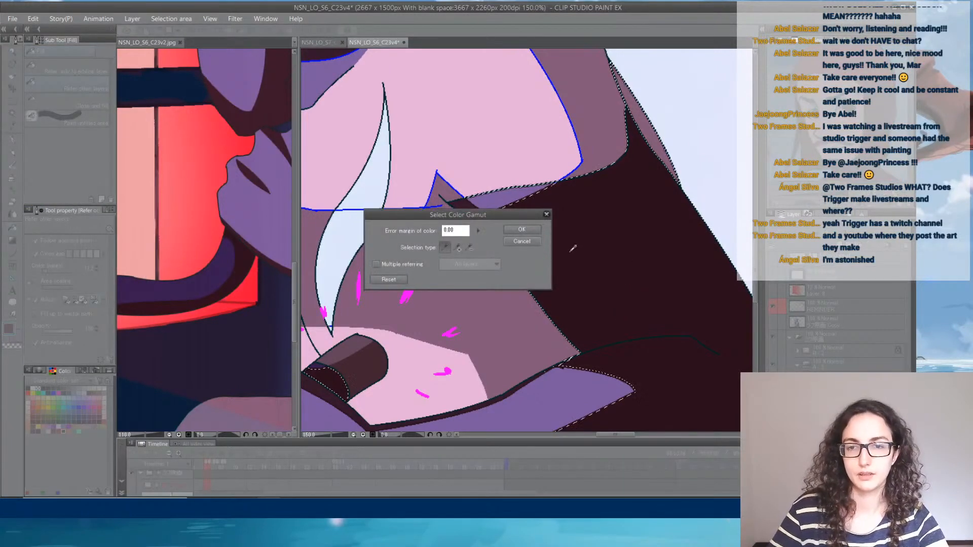
{"action": "left_click", "coordinate": [520, 229]}
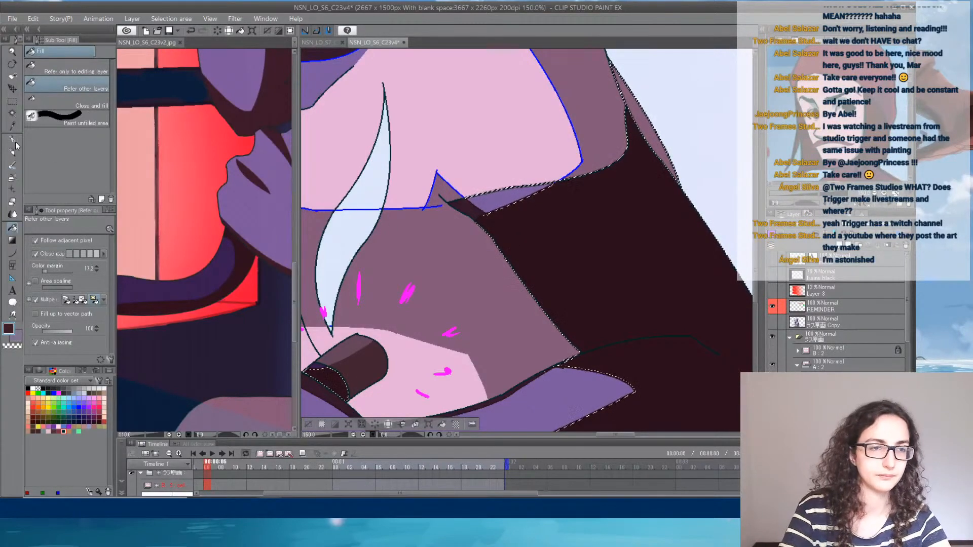
- Pick the reference hand's lighter brown and paint a rim along the upper arm's edges inside the selection with the G-pen
{"action": "key", "text": "p"}
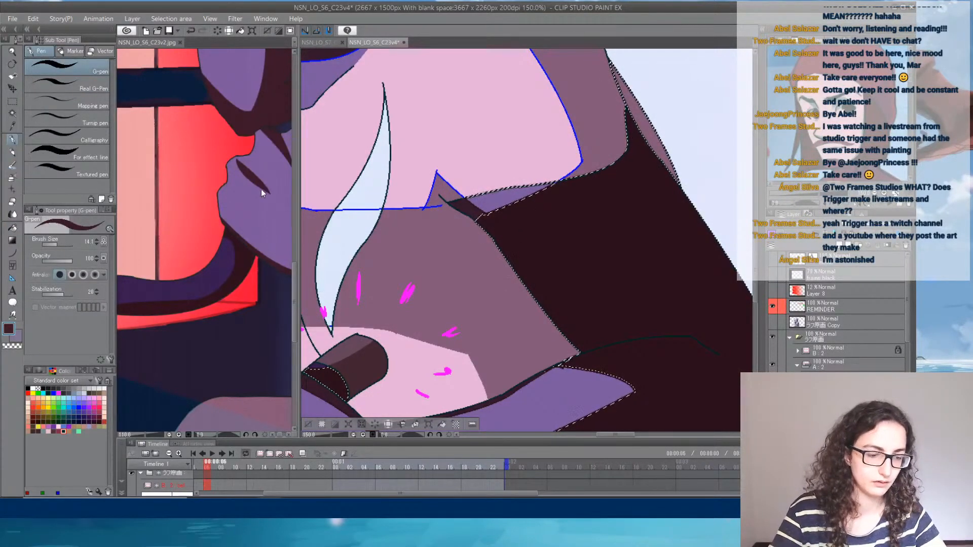
{"action": "left_click", "coordinate": [250, 171]}
{"action": "left_click", "coordinate": [461, 256]}
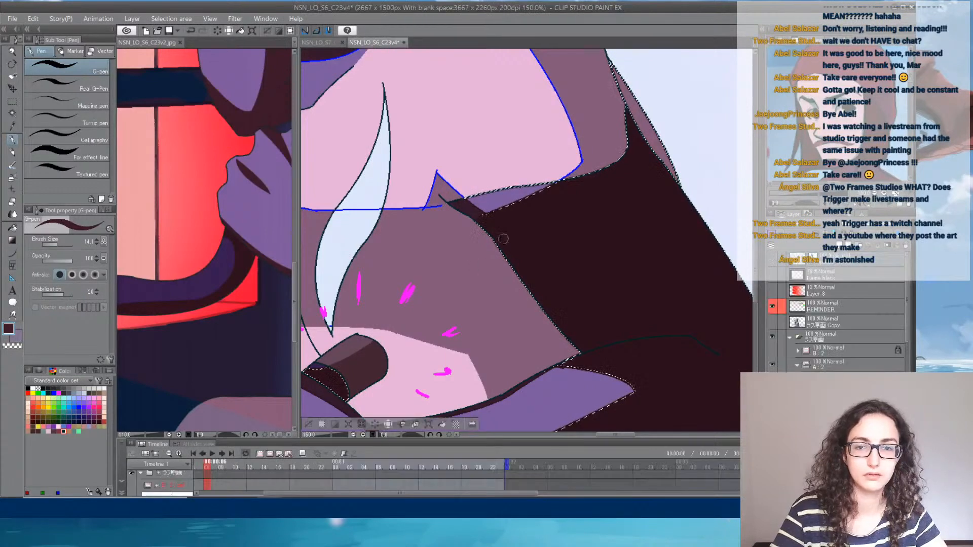
{"action": "mouse_move", "coordinate": [497, 215]}
{"action": "left_mouse_down"}
{"action": "mouse_move", "coordinate": [523, 220]}
{"action": "mouse_move", "coordinate": [523, 232]}
{"action": "mouse_move", "coordinate": [499, 224]}
{"action": "left_mouse_up"}
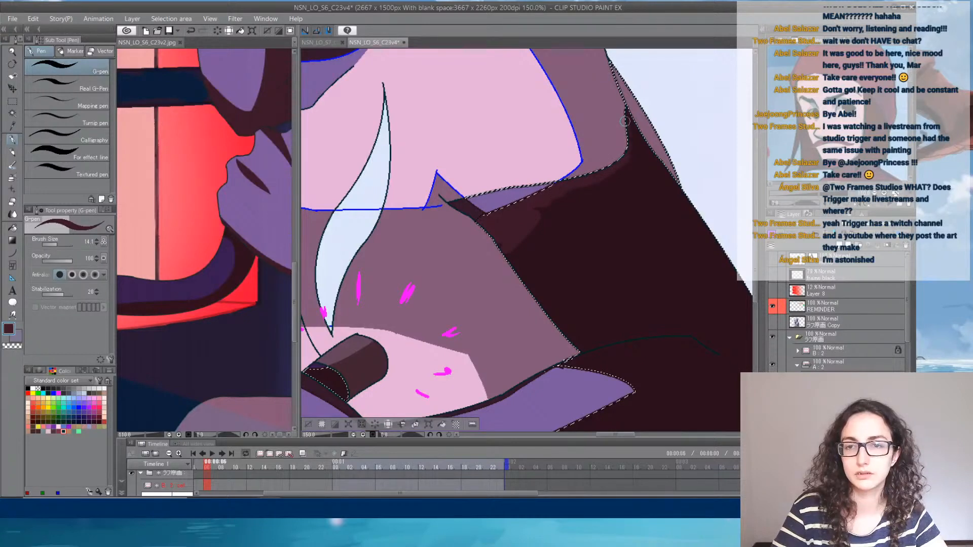
{"action": "mouse_move", "coordinate": [621, 110]}
{"action": "left_mouse_down"}
{"action": "mouse_move", "coordinate": [667, 180]}
{"action": "mouse_move", "coordinate": [660, 141]}
{"action": "mouse_move", "coordinate": [665, 179]}
{"action": "left_mouse_up"}
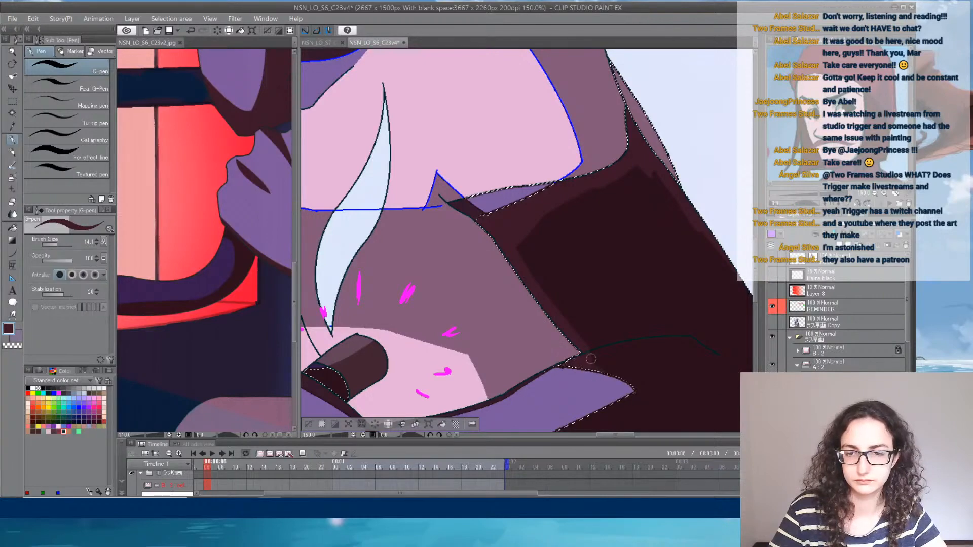
- Paint the lighter brown rim along the forearm's underside, below the purple light area toward the hand, inside the selection
{"action": "scroll", "coordinate": [633, 253], "scroll_direction": "down", "scroll_amount": 4}
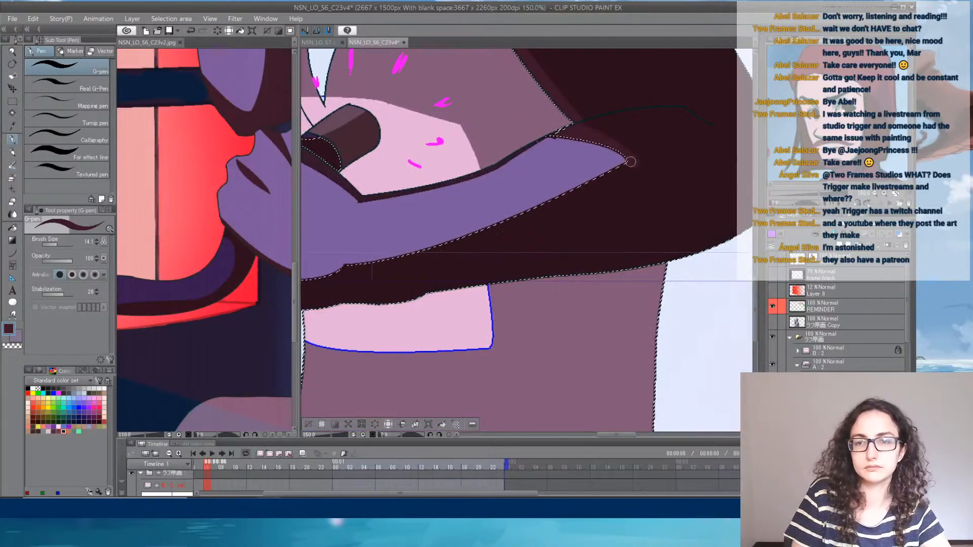
{"action": "left_click_drag", "start_coordinate": [629, 162], "coordinate": [481, 234]}
{"action": "left_click_drag", "start_coordinate": [553, 199], "coordinate": [360, 269]}
{"action": "left_click_drag", "start_coordinate": [425, 269], "coordinate": [626, 247]}
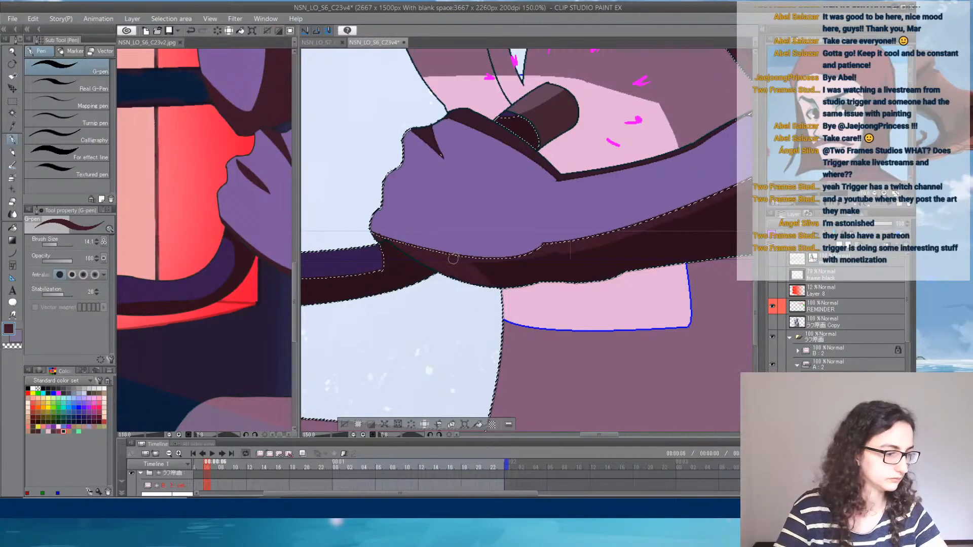
{"action": "left_click_drag", "start_coordinate": [552, 254], "coordinate": [474, 291]}
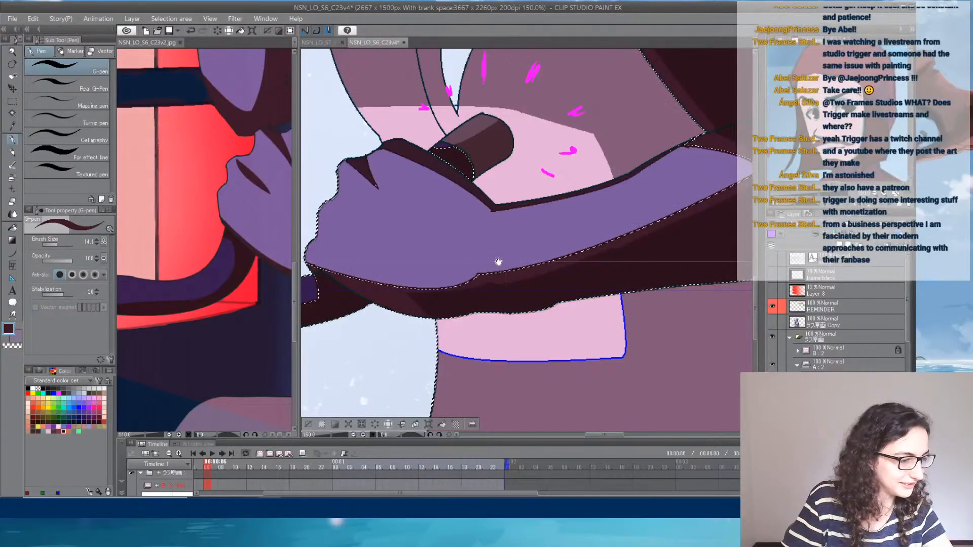
- Extend the lighter brown rim around the elbow and smooth it along the upper arm's outer edge
{"action": "left_click_drag", "start_coordinate": [498, 262], "coordinate": [443, 295]}
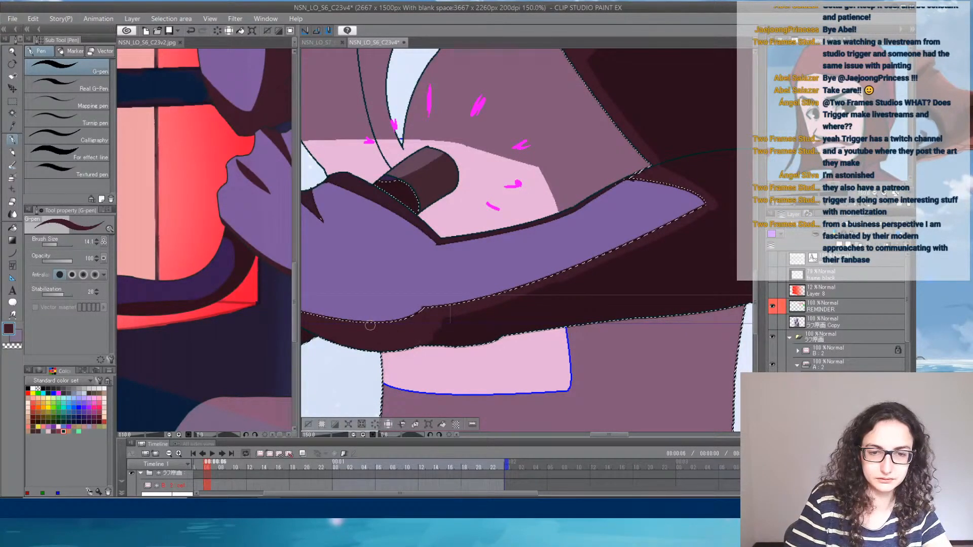
{"action": "mouse_move", "coordinate": [458, 338]}
{"action": "left_mouse_down"}
{"action": "mouse_move", "coordinate": [607, 315]}
{"action": "mouse_move", "coordinate": [488, 333]}
{"action": "mouse_move", "coordinate": [523, 321]}
{"action": "mouse_move", "coordinate": [452, 341]}
{"action": "mouse_move", "coordinate": [541, 325]}
{"action": "mouse_move", "coordinate": [433, 346]}
{"action": "mouse_move", "coordinate": [564, 325]}
{"action": "mouse_move", "coordinate": [535, 329]}
{"action": "mouse_move", "coordinate": [559, 345]}
{"action": "left_mouse_up"}
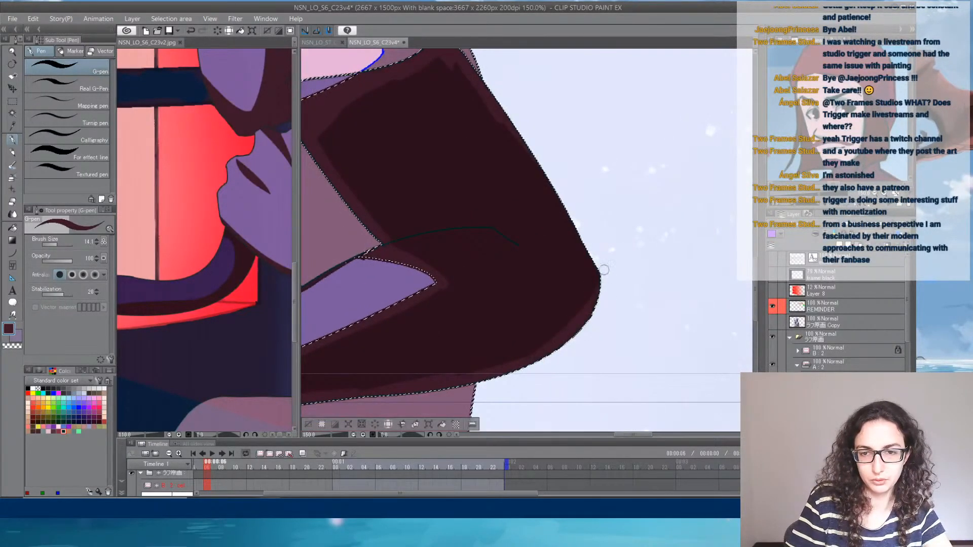
{"action": "left_click_drag", "start_coordinate": [604, 270], "coordinate": [581, 336]}
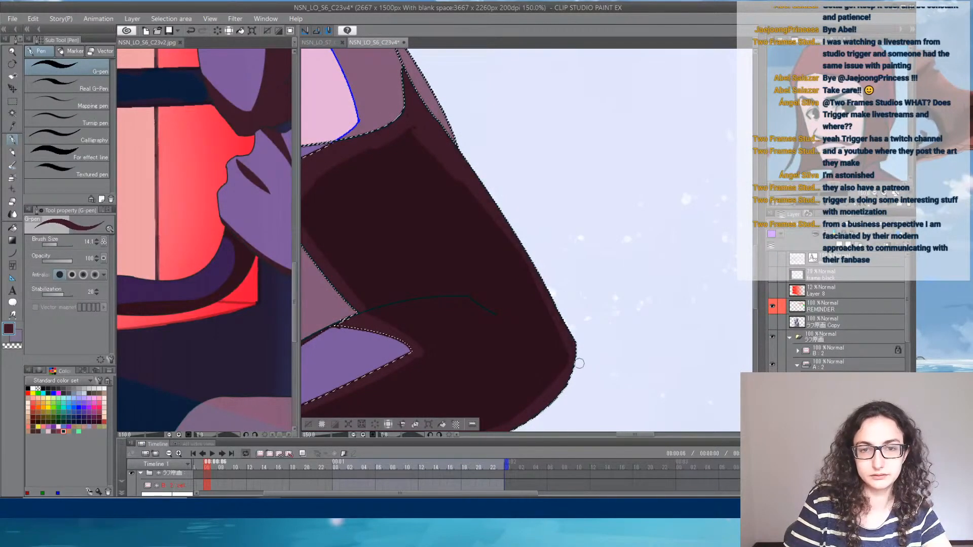
{"action": "left_click_drag", "start_coordinate": [442, 173], "coordinate": [433, 151]}
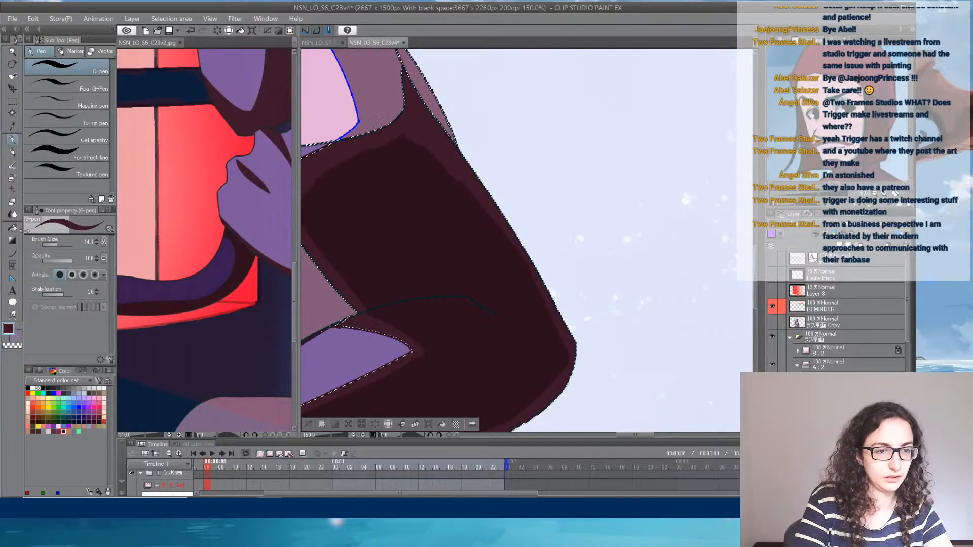
- Try to fill the remaining dark brown areas of the arm with the lighter brown
{"action": "key", "text": "g"}
{"action": "left_click", "coordinate": [416, 329]}
{"action": "left_click_drag", "start_coordinate": [403, 328], "coordinate": [689, 173]}
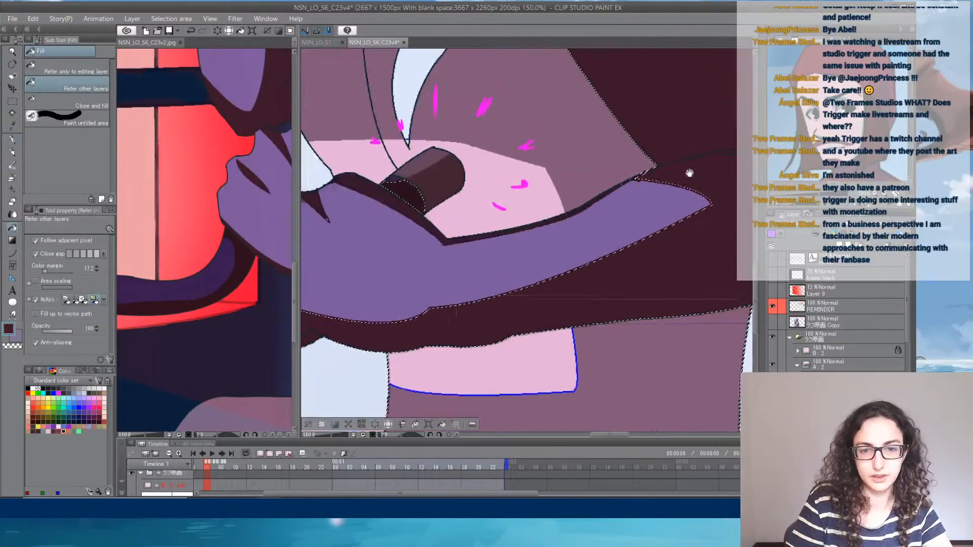
{"action": "left_click_drag", "start_coordinate": [575, 217], "coordinate": [684, 245]}
{"action": "left_click", "coordinate": [626, 279]}
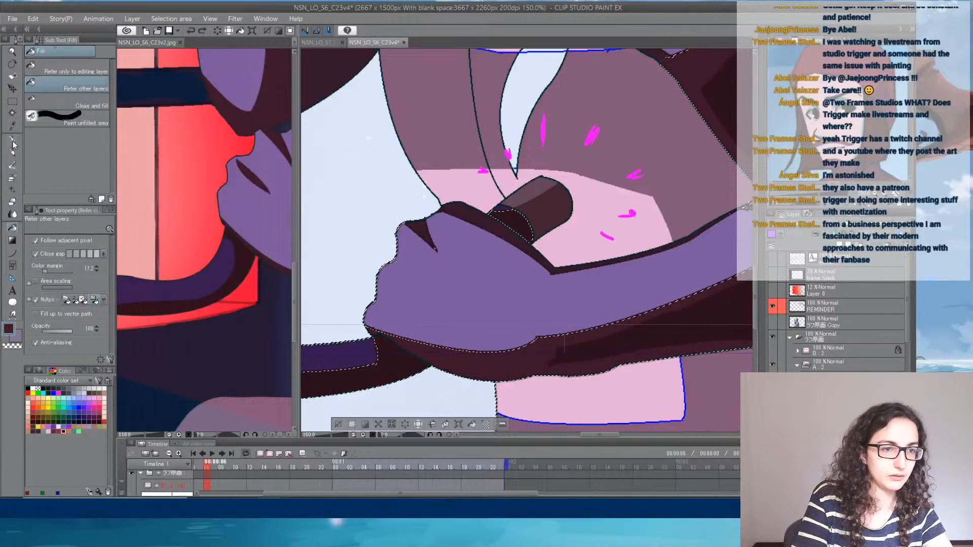
- Enlarge the G-pen to 41.8 and paint over the forearm's and elbow's dark brown interior with the lighter brown
{"action": "key", "text": "p"}
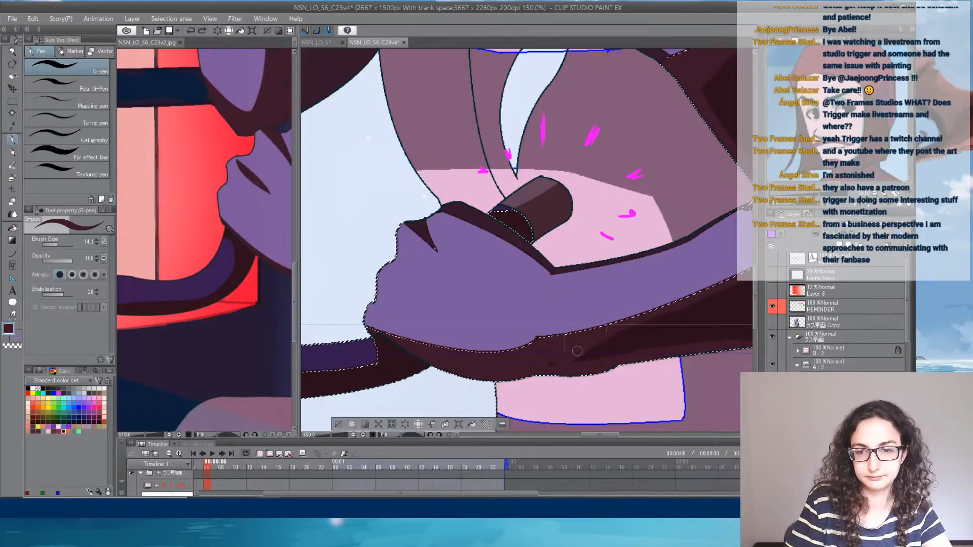
{"action": "left_click_drag", "start_coordinate": [669, 328], "coordinate": [619, 354]}
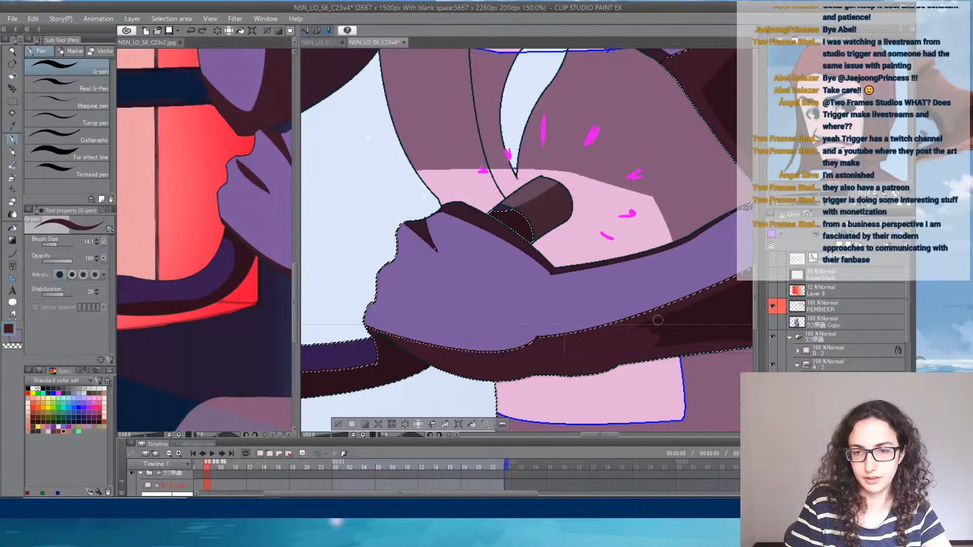
{"action": "left_click_drag", "start_coordinate": [688, 306], "coordinate": [450, 325]}
{"action": "left_click", "coordinate": [62, 244]}
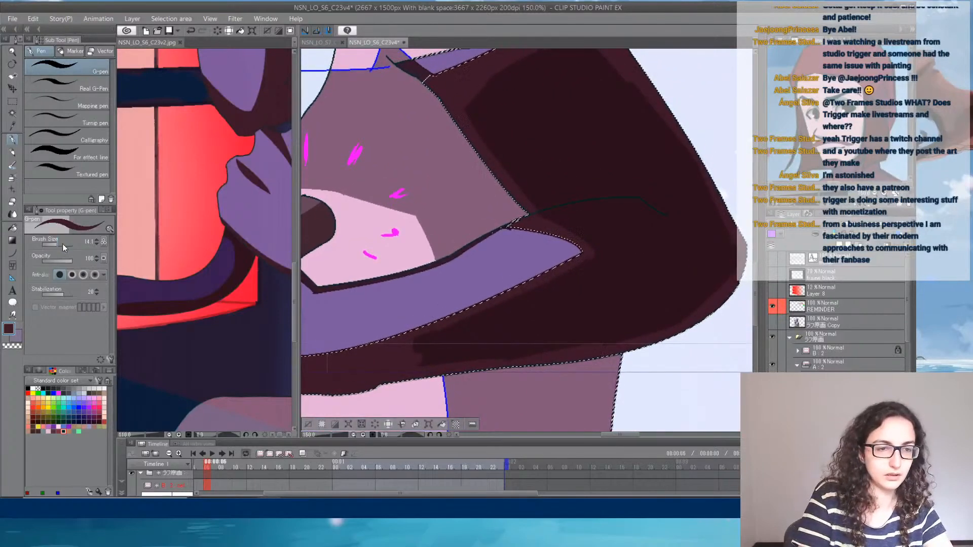
{"action": "mouse_move", "coordinate": [401, 359]}
{"action": "left_mouse_down"}
{"action": "mouse_move", "coordinate": [488, 312]}
{"action": "mouse_move", "coordinate": [544, 300]}
{"action": "mouse_move", "coordinate": [405, 357]}
{"action": "mouse_move", "coordinate": [607, 328]}
{"action": "left_mouse_up"}
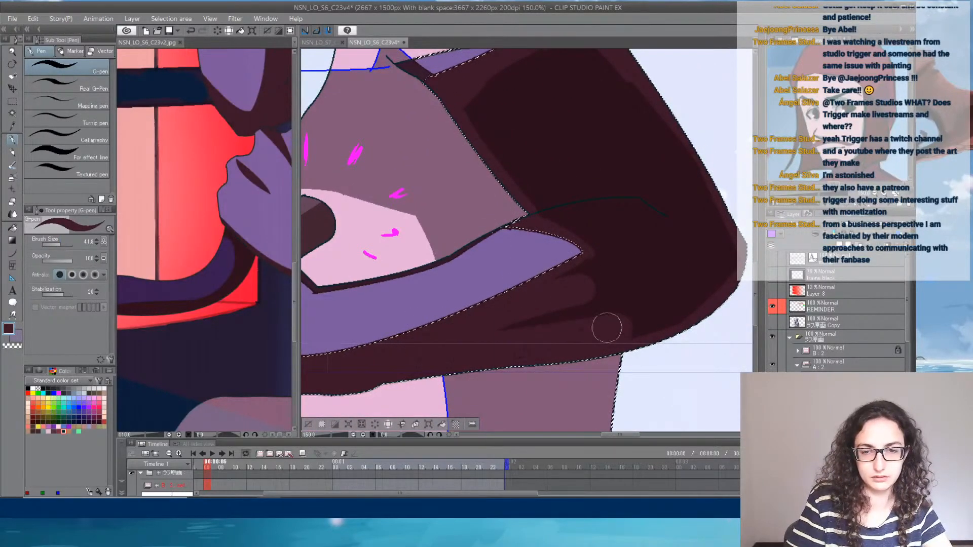
{"action": "left_click_drag", "start_coordinate": [458, 353], "coordinate": [601, 300]}
{"action": "left_click_drag", "start_coordinate": [412, 357], "coordinate": [717, 260]}
{"action": "left_click_drag", "start_coordinate": [563, 271], "coordinate": [710, 234]}
{"action": "left_click_drag", "start_coordinate": [553, 276], "coordinate": [715, 221]}
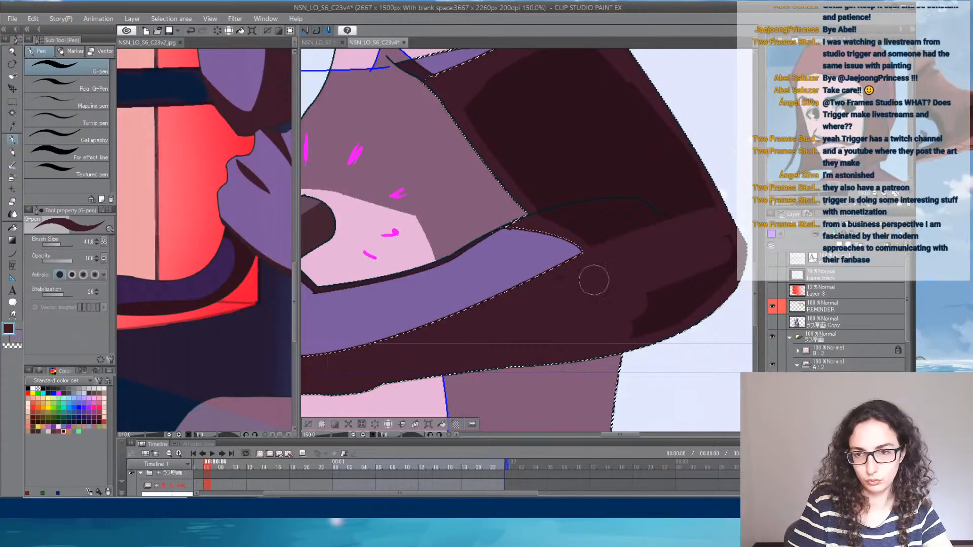
{"action": "mouse_move", "coordinate": [593, 280]}
{"action": "left_mouse_down"}
{"action": "mouse_move", "coordinate": [672, 263]}
{"action": "mouse_move", "coordinate": [723, 268]}
{"action": "mouse_move", "coordinate": [672, 318]}
{"action": "left_mouse_up"}
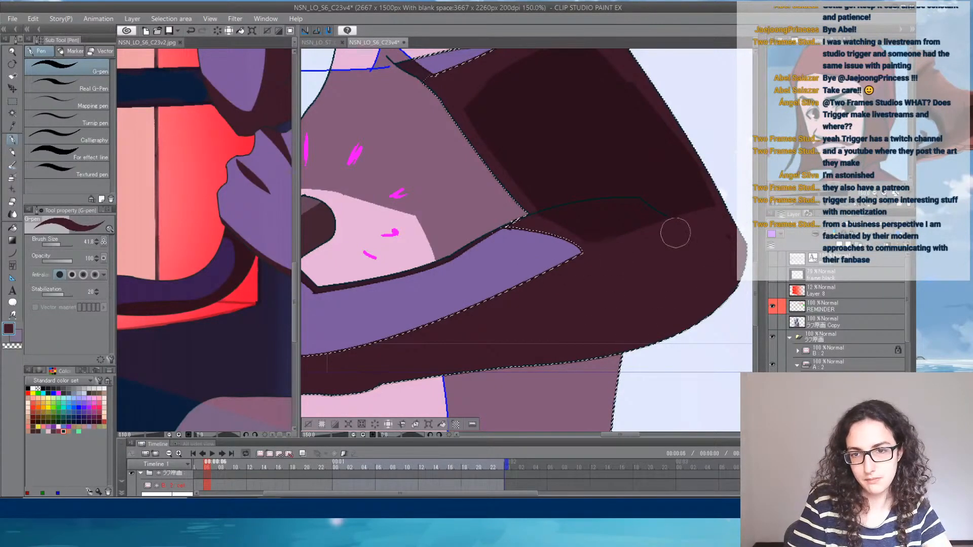
- Paint the upper arm's remaining dark brown interior with the lighter brown and clear the selection
{"action": "mouse_move", "coordinate": [673, 230]}
{"action": "left_mouse_down"}
{"action": "mouse_move", "coordinate": [583, 223]}
{"action": "mouse_move", "coordinate": [704, 195]}
{"action": "left_mouse_up"}
{"action": "scroll", "coordinate": [659, 248], "scroll_direction": "up", "scroll_amount": 3}
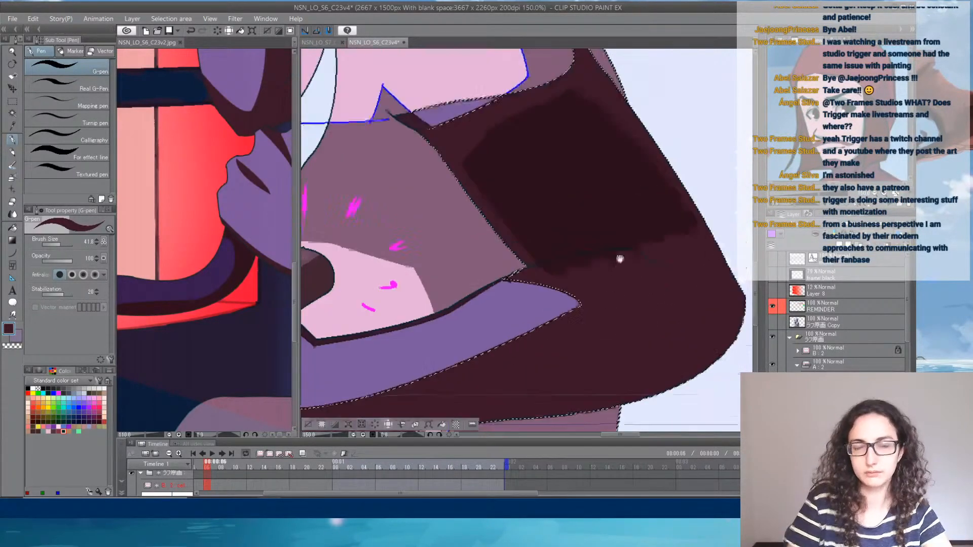
{"action": "left_click_drag", "start_coordinate": [485, 194], "coordinate": [590, 311]}
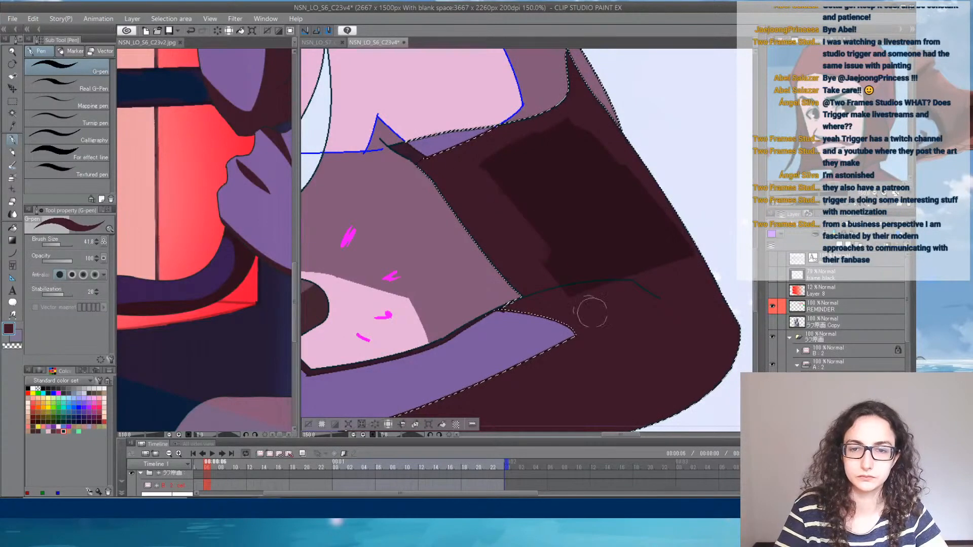
{"action": "left_click_drag", "start_coordinate": [568, 124], "coordinate": [702, 274]}
{"action": "mouse_move", "coordinate": [556, 143]}
{"action": "left_mouse_down"}
{"action": "mouse_move", "coordinate": [504, 172]}
{"action": "mouse_move", "coordinate": [568, 126]}
{"action": "mouse_move", "coordinate": [486, 184]}
{"action": "mouse_move", "coordinate": [596, 291]}
{"action": "mouse_move", "coordinate": [530, 179]}
{"action": "mouse_move", "coordinate": [630, 292]}
{"action": "mouse_move", "coordinate": [551, 134]}
{"action": "mouse_move", "coordinate": [638, 270]}
{"action": "mouse_move", "coordinate": [658, 263]}
{"action": "mouse_move", "coordinate": [584, 155]}
{"action": "mouse_move", "coordinate": [631, 226]}
{"action": "mouse_move", "coordinate": [572, 170]}
{"action": "mouse_move", "coordinate": [549, 206]}
{"action": "left_mouse_up"}
{"action": "key", "text": "ctrl+d"}
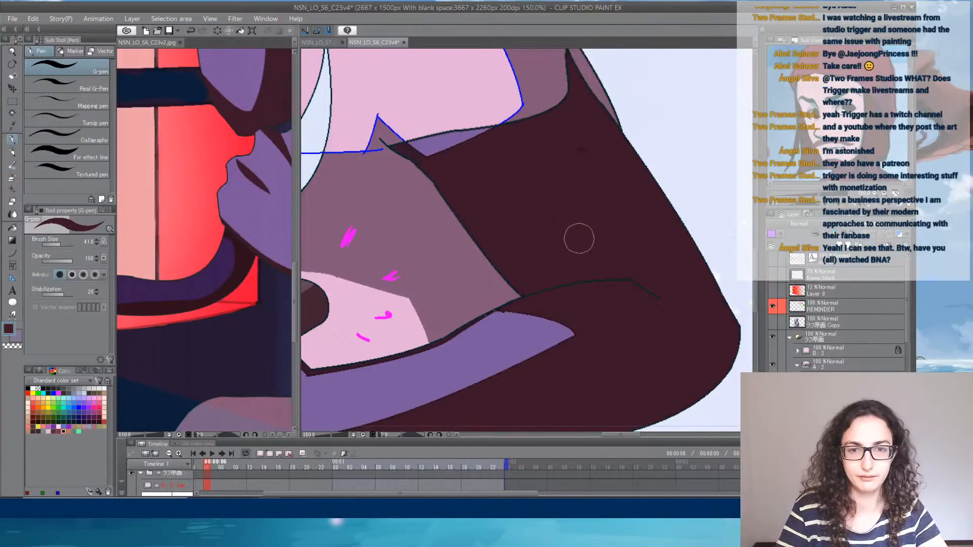
- Recolour the blue line along the outer side and top of the shoulder's pink light patch with the adjacent mauve
{"action": "left_click_drag", "start_coordinate": [521, 268], "coordinate": [601, 224]}
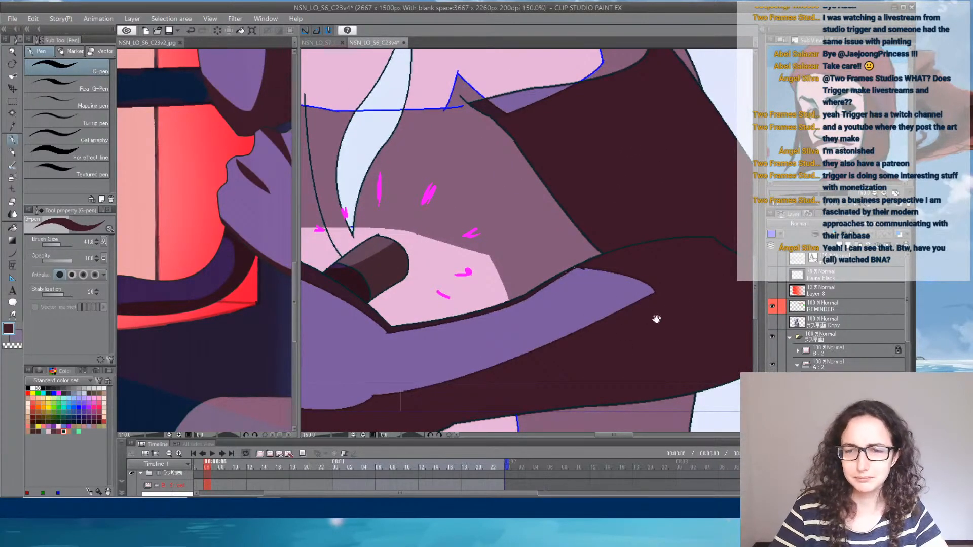
{"action": "left_click_drag", "start_coordinate": [656, 319], "coordinate": [627, 267]}
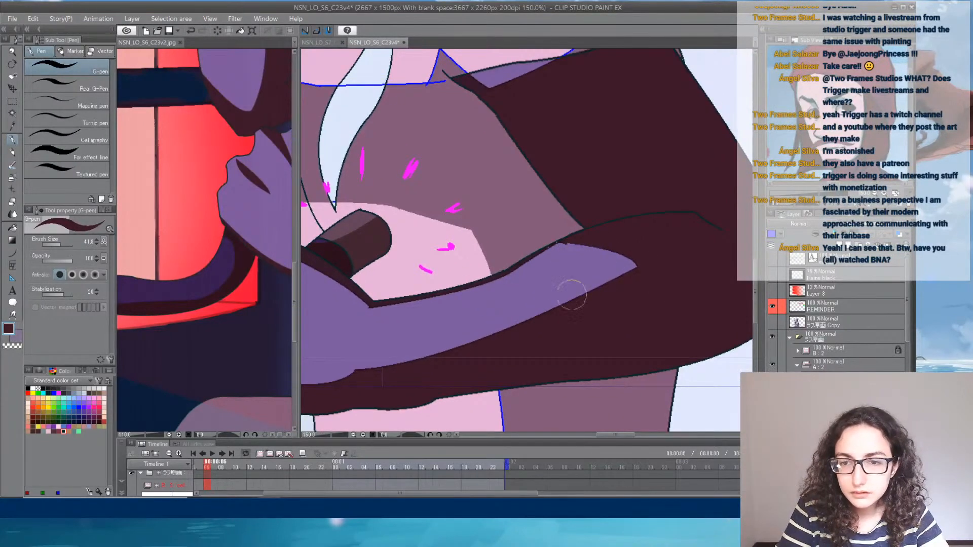
{"action": "left_click_drag", "start_coordinate": [375, 348], "coordinate": [530, 306]}
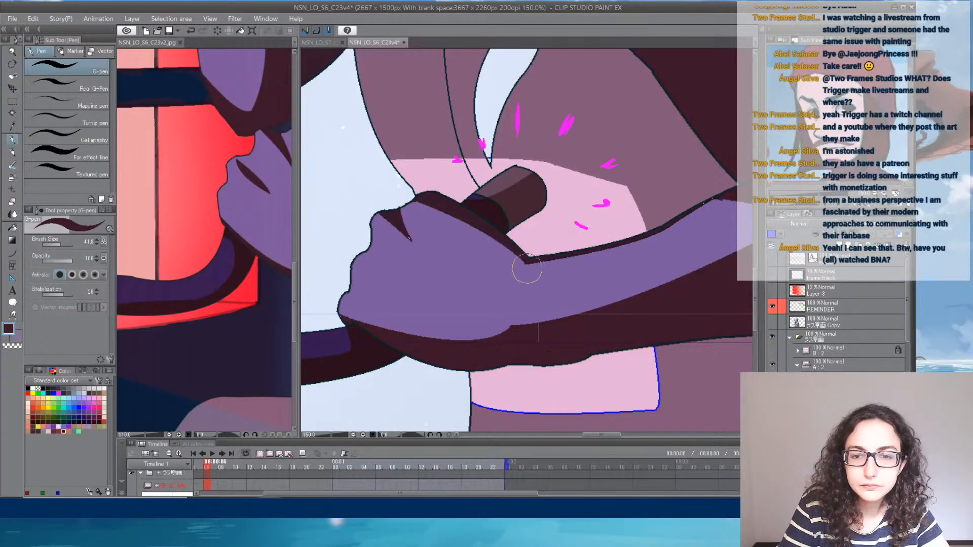
{"action": "left_click_drag", "start_coordinate": [653, 169], "coordinate": [447, 417]}
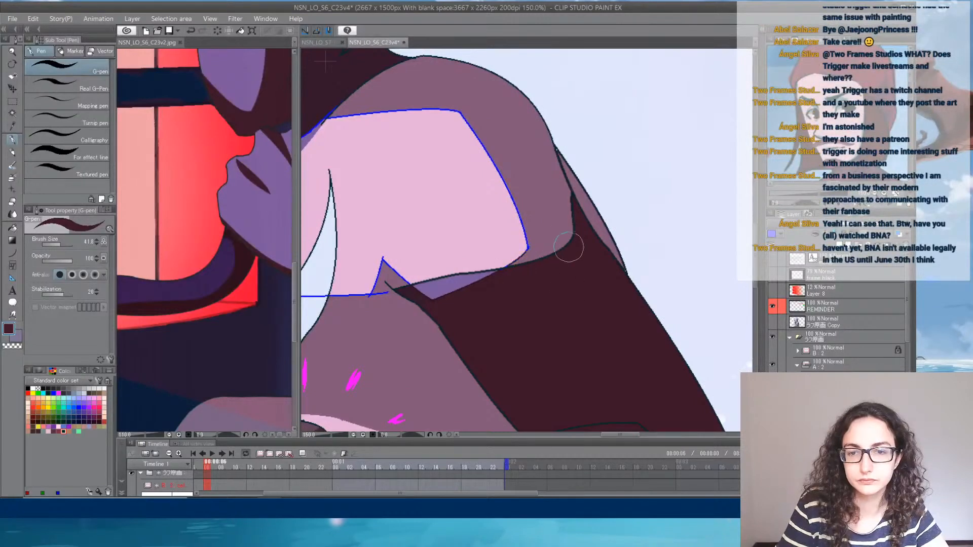
{"action": "key", "text": "ctrl+z"}
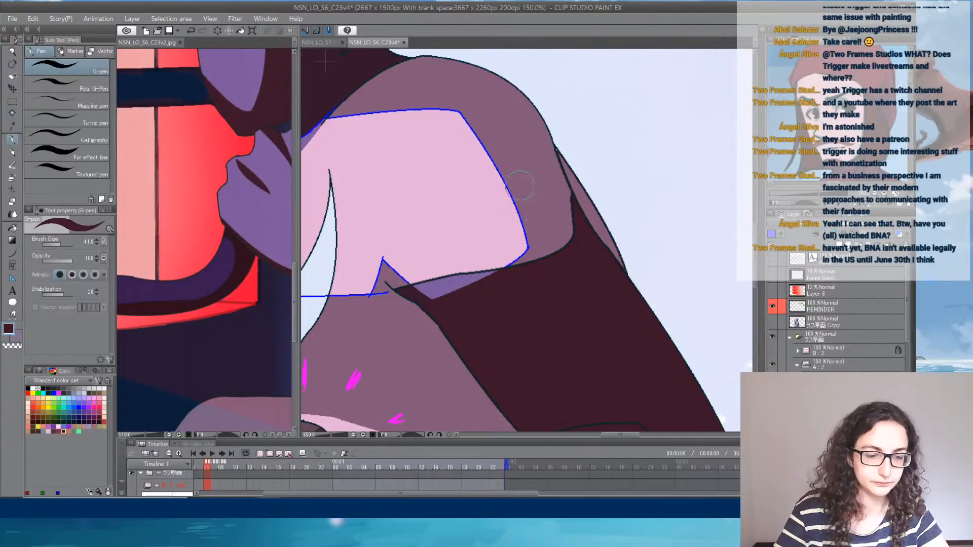
{"action": "left_click", "coordinate": [526, 208], "text": "alt"}
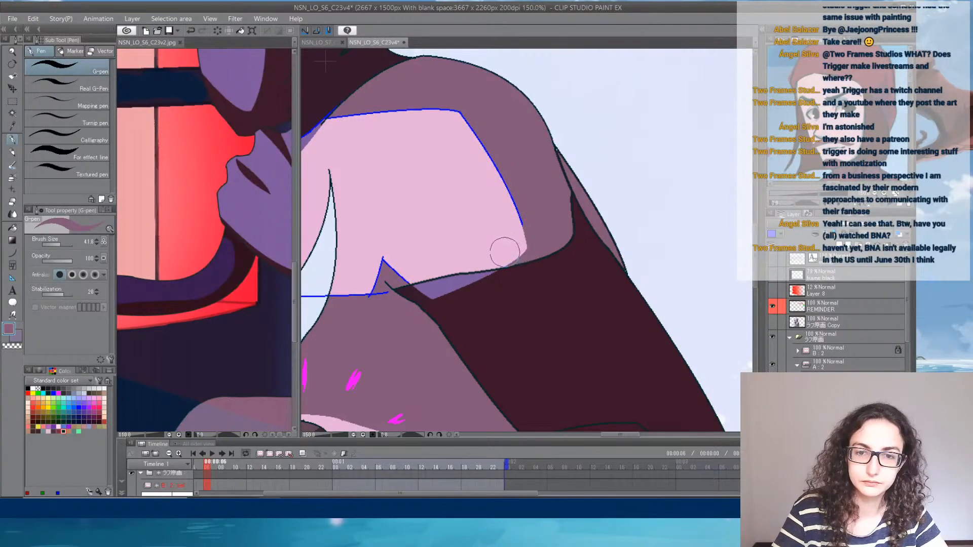
{"action": "left_click_drag", "start_coordinate": [440, 113], "coordinate": [559, 175]}
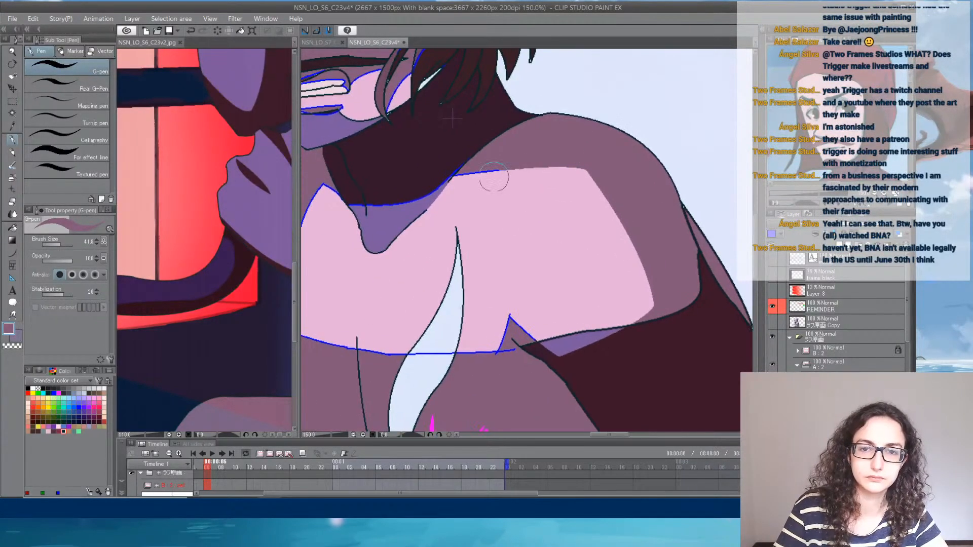
- Recolour the blue line beneath the neck in dark brown and the pink chest patch's left and bottom outline in mauve
{"action": "left_click", "coordinate": [441, 168], "text": "alt"}
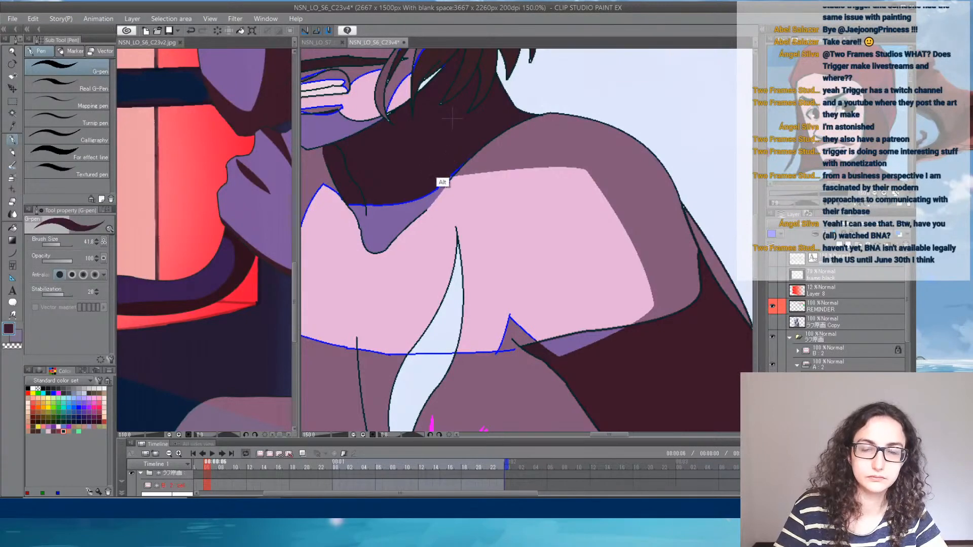
{"action": "mouse_move", "coordinate": [388, 202]}
{"action": "left_mouse_down"}
{"action": "mouse_move", "coordinate": [358, 201]}
{"action": "mouse_move", "coordinate": [495, 240]}
{"action": "left_mouse_up"}
{"action": "left_click", "coordinate": [423, 238], "text": "alt"}
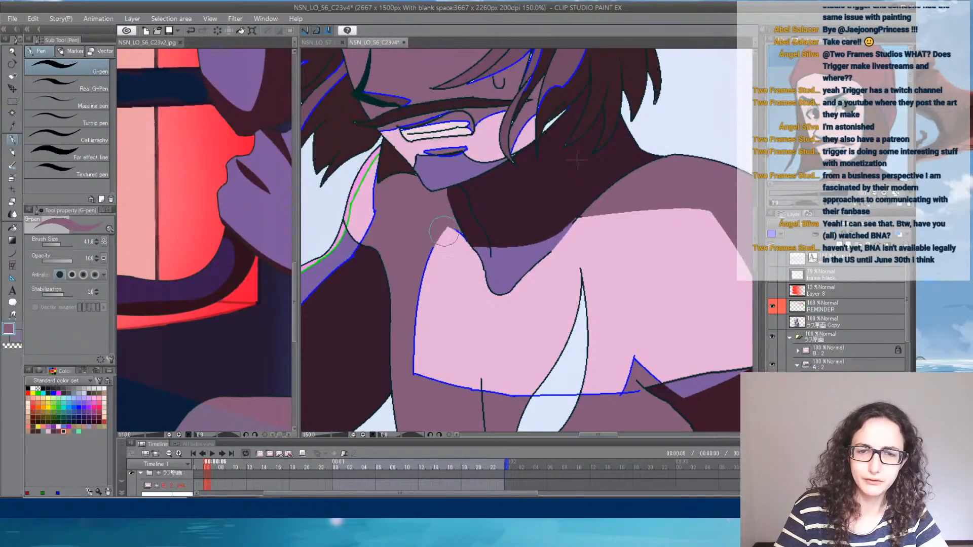
{"action": "left_click_drag", "start_coordinate": [405, 327], "coordinate": [407, 329]}
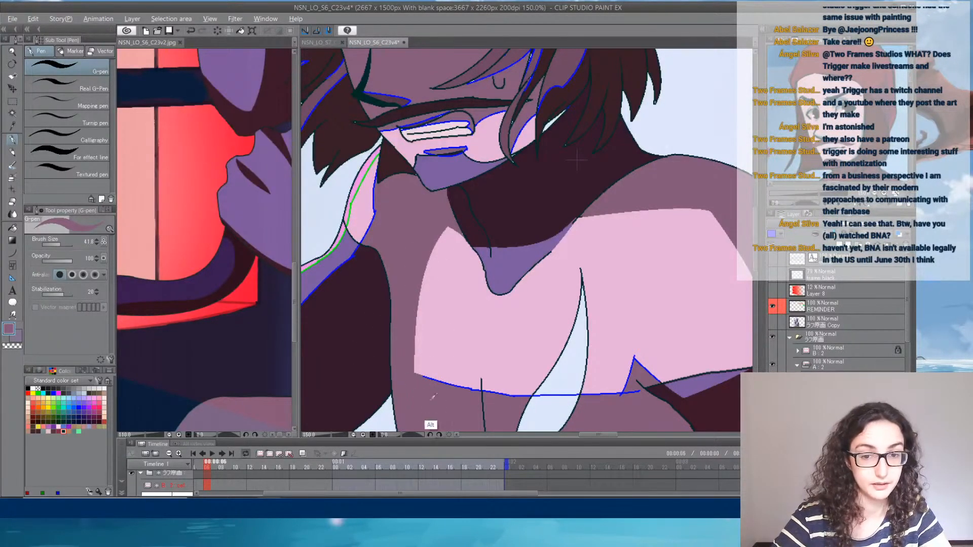
{"action": "left_click_drag", "start_coordinate": [418, 377], "coordinate": [550, 392]}
{"action": "mouse_move", "coordinate": [539, 395]}
{"action": "left_mouse_down"}
{"action": "mouse_move", "coordinate": [624, 394]}
{"action": "mouse_move", "coordinate": [625, 356]}
{"action": "mouse_move", "coordinate": [653, 372]}
{"action": "left_mouse_up"}
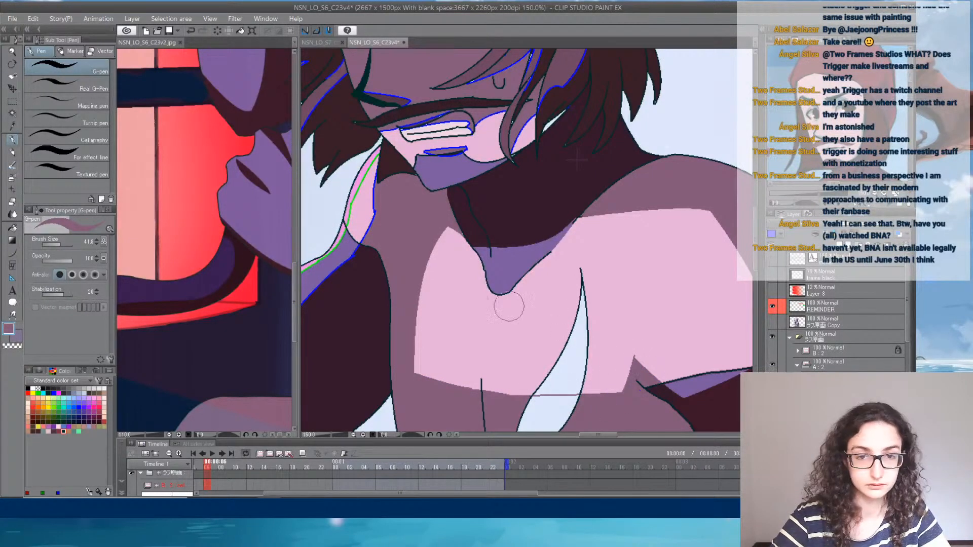
- Reduce the G-pen to 18.5, recolour the neck patch's blue edge in mauve, and cover the green line beside it with bright pink
{"action": "mouse_move", "coordinate": [403, 255]}
{"action": "left_mouse_down"}
{"action": "mouse_move", "coordinate": [484, 300]}
{"action": "mouse_move", "coordinate": [446, 276]}
{"action": "left_mouse_up"}
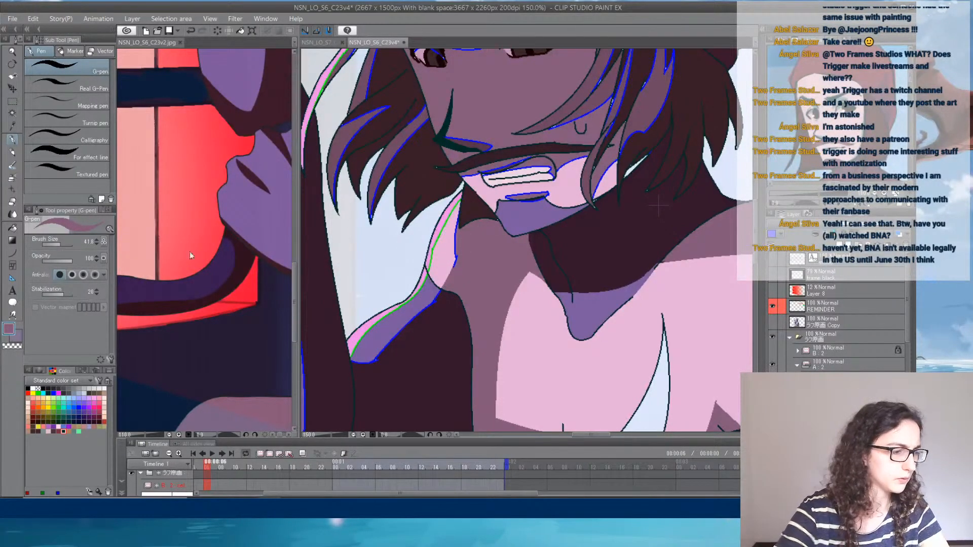
{"action": "left_click_drag", "start_coordinate": [56, 244], "coordinate": [59, 247]}
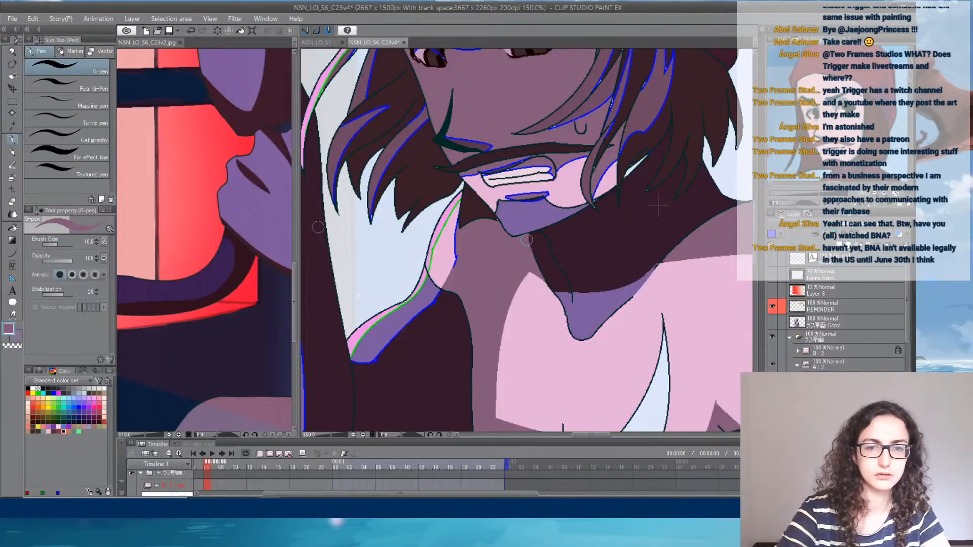
{"action": "left_click", "coordinate": [436, 228], "text": "alt"}
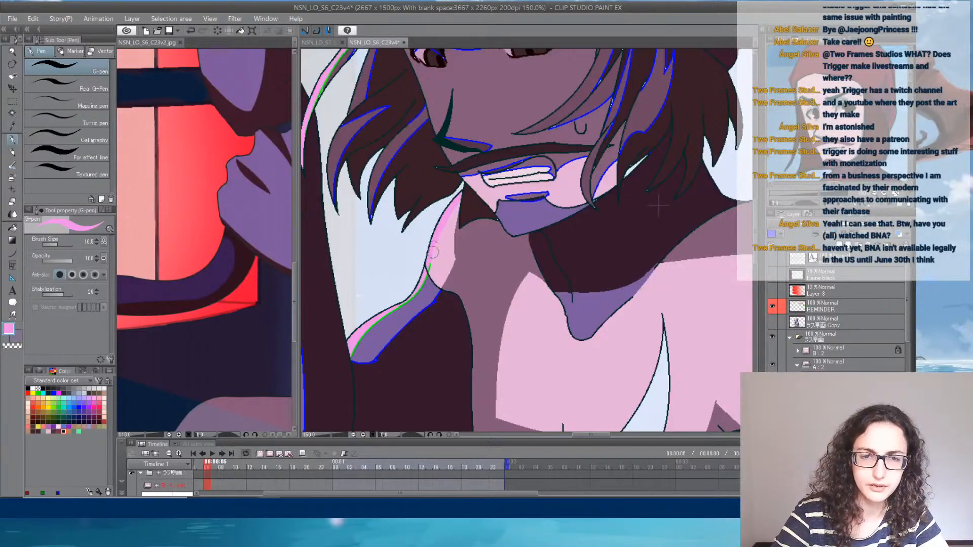
{"action": "left_click_drag", "start_coordinate": [427, 282], "coordinate": [355, 350]}
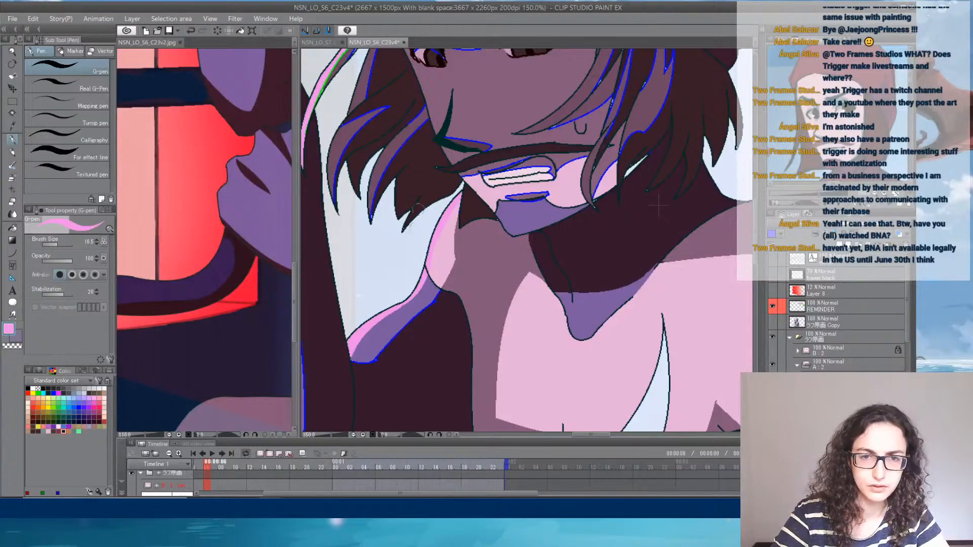
- Cover the green line along the thin pink hair strand beside the face with bright pink
{"action": "left_click_drag", "start_coordinate": [418, 208], "coordinate": [463, 282]}
{"action": "left_click", "coordinate": [424, 218], "text": "alt"}
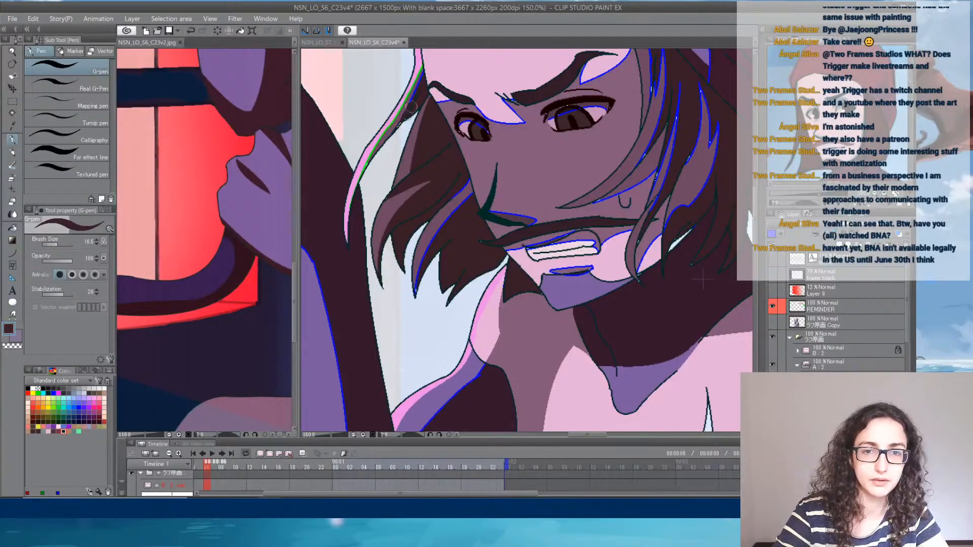
{"action": "left_click", "coordinate": [414, 64], "text": "alt"}
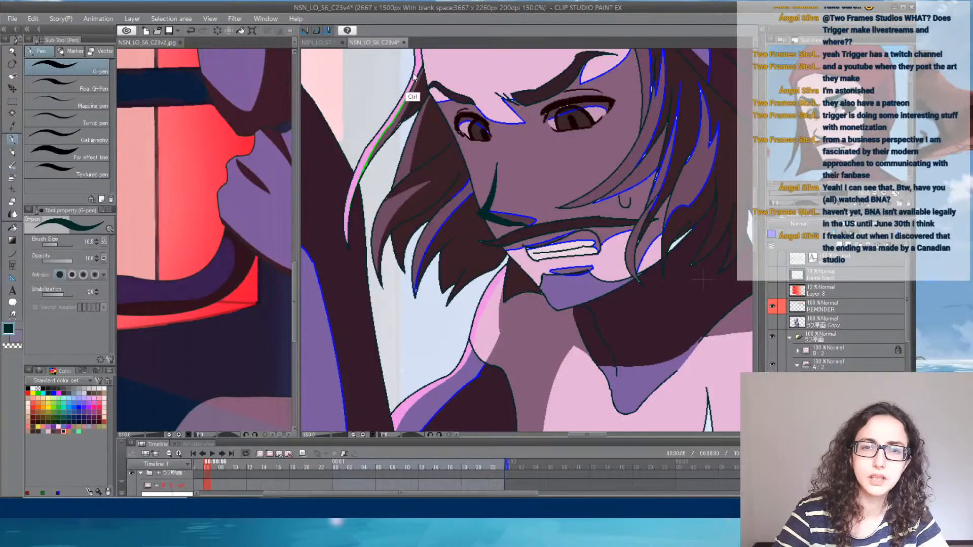
{"action": "left_click", "coordinate": [419, 62], "text": "alt"}
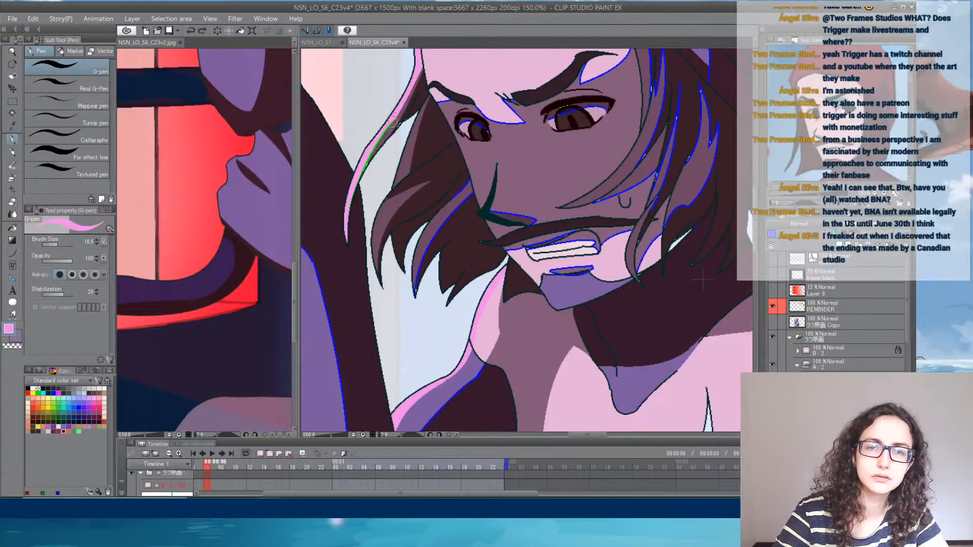
{"action": "mouse_move", "coordinate": [393, 119]}
{"action": "left_mouse_down"}
{"action": "mouse_move", "coordinate": [363, 162]}
{"action": "mouse_move", "coordinate": [350, 205]}
{"action": "left_mouse_up"}
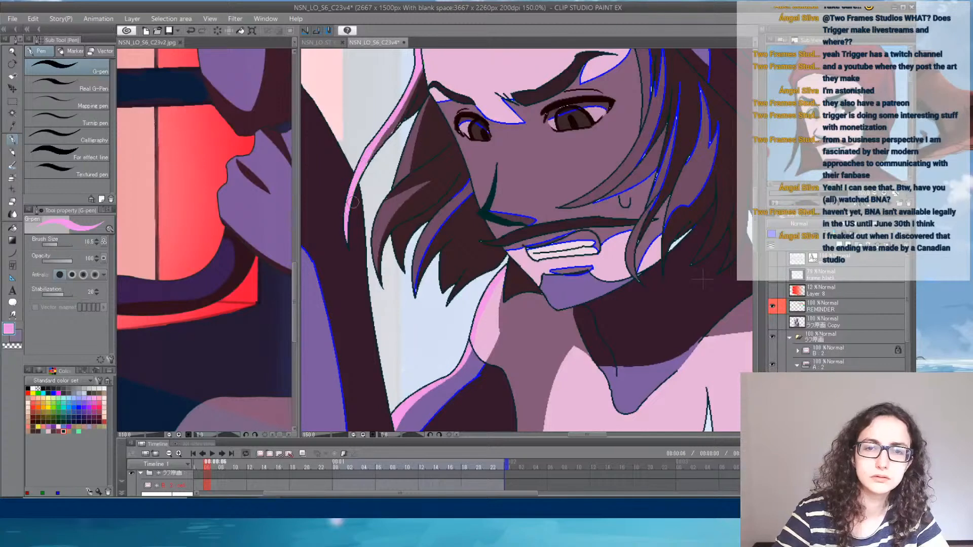
- Recolour the blue lines in the hair beside the nose side of the face and under the nose in matching mauve
{"action": "left_click", "coordinate": [463, 178], "text": "alt"}
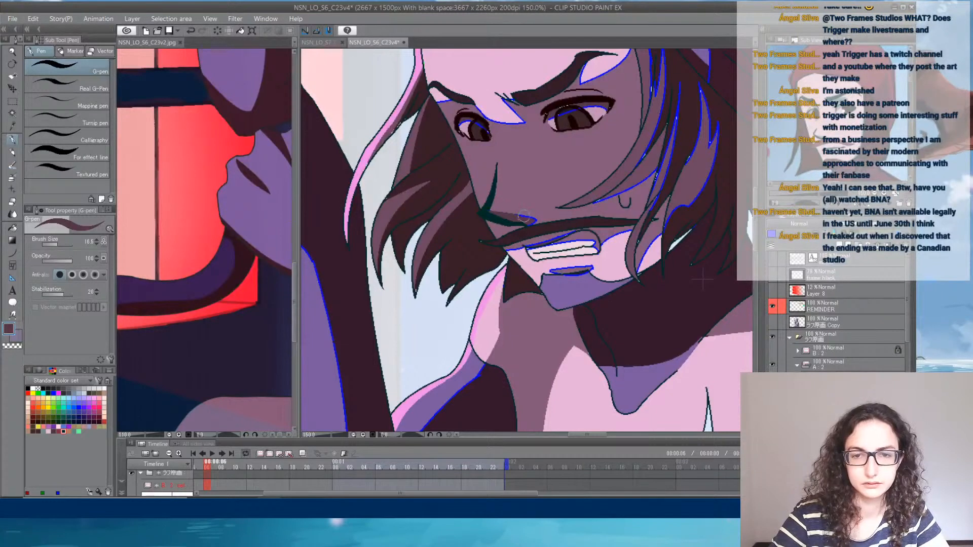
{"action": "left_click", "coordinate": [522, 241], "text": "alt"}
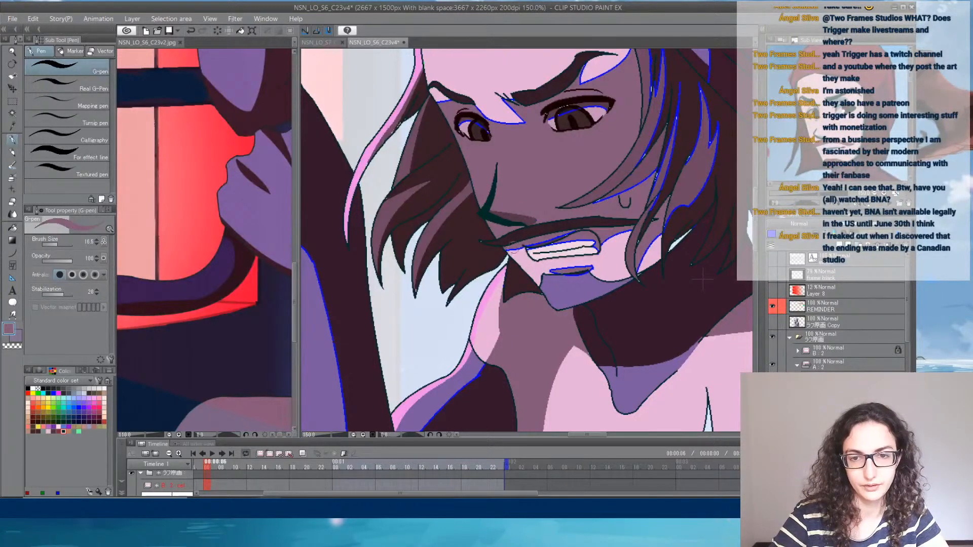
{"action": "left_click_drag", "start_coordinate": [516, 249], "coordinate": [508, 247]}
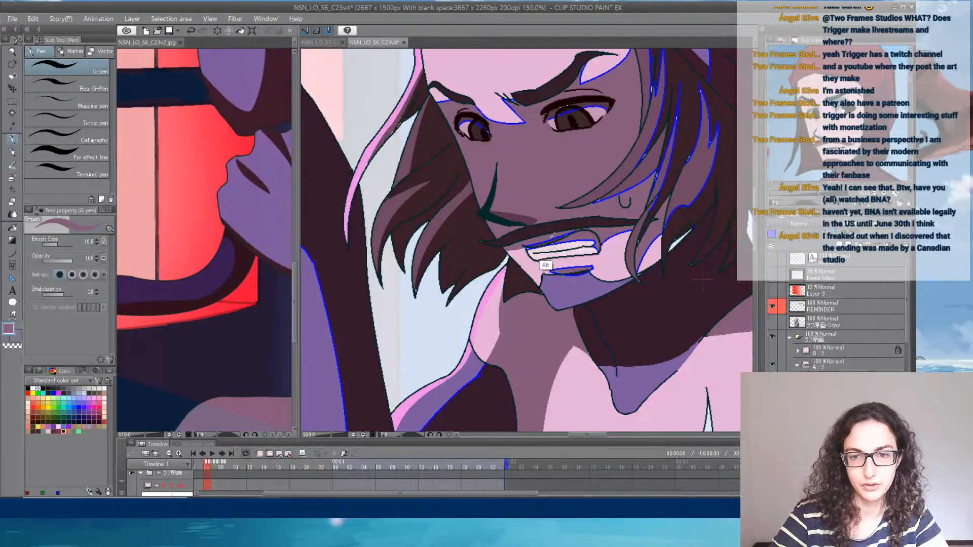
- Recolour the blue lines around the lips and cheek patch in mauve and the line beneath the lower lip in dark brown
{"action": "left_click", "coordinate": [638, 175], "text": "alt"}
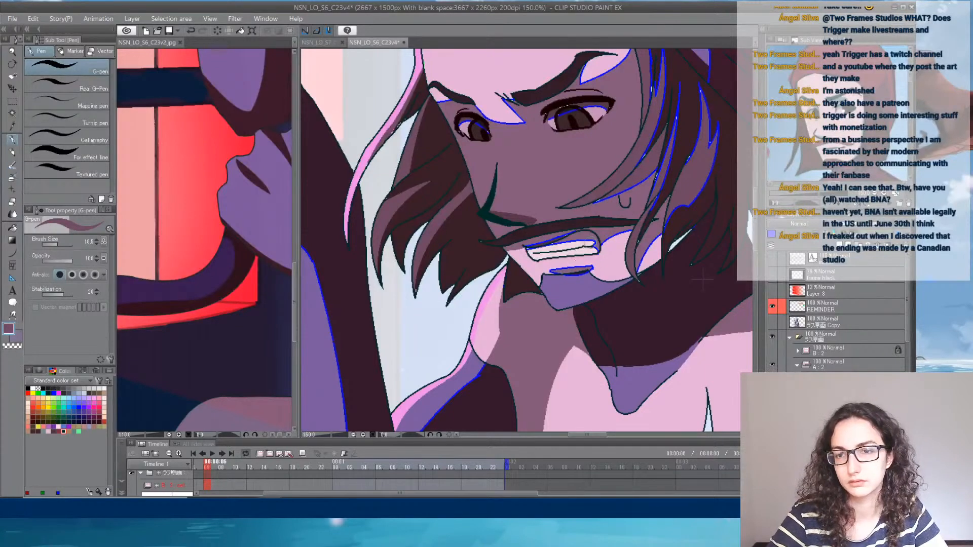
{"action": "left_click_drag", "start_coordinate": [590, 243], "coordinate": [561, 239]}
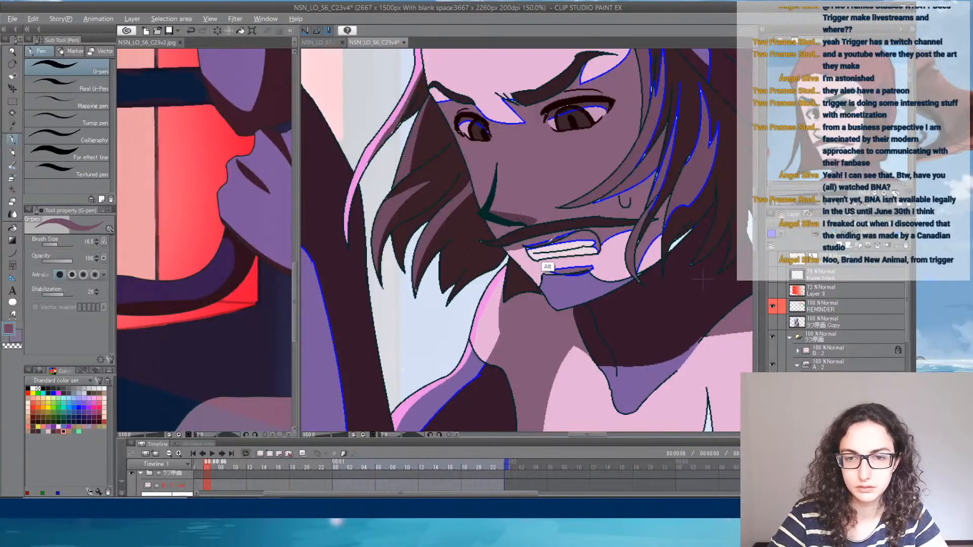
{"action": "left_click", "coordinate": [554, 264], "text": "alt"}
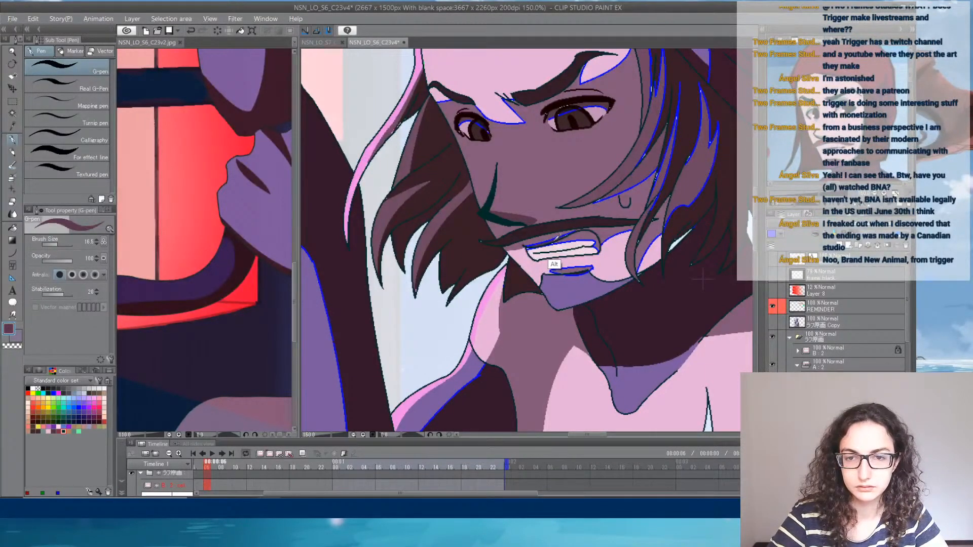
{"action": "left_click_drag", "start_coordinate": [565, 233], "coordinate": [600, 239]}
{"action": "left_click", "coordinate": [597, 238], "text": "alt"}
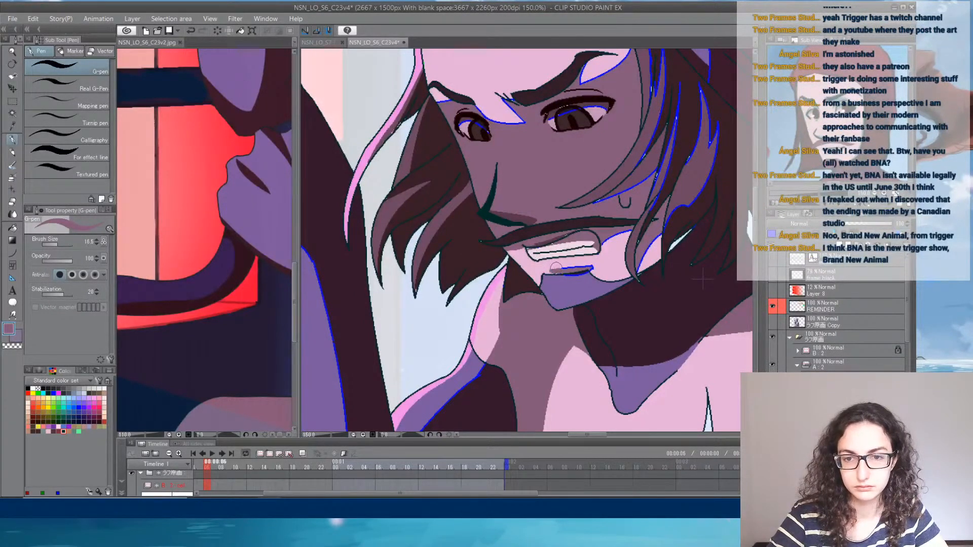
{"action": "left_click_drag", "start_coordinate": [551, 269], "coordinate": [585, 263]}
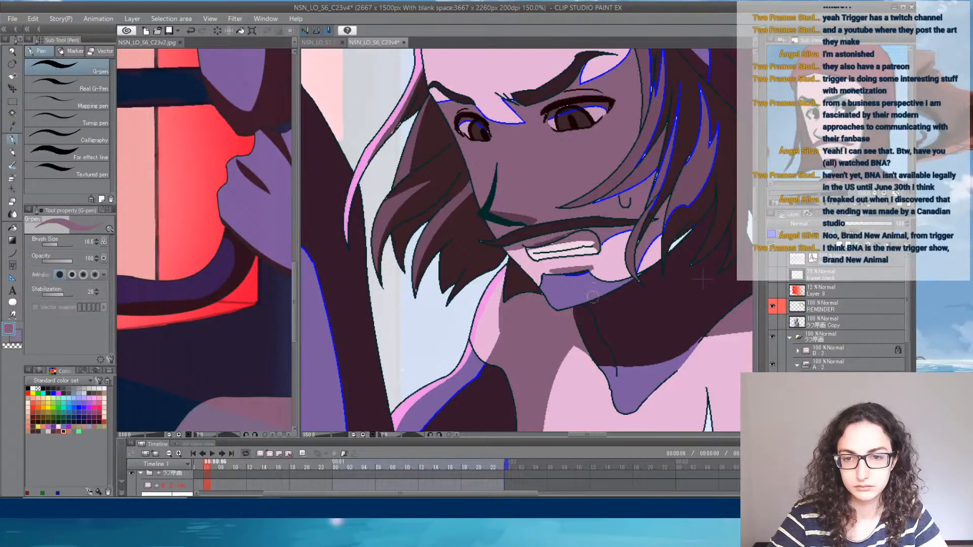
{"action": "left_click", "coordinate": [630, 345], "text": "alt"}
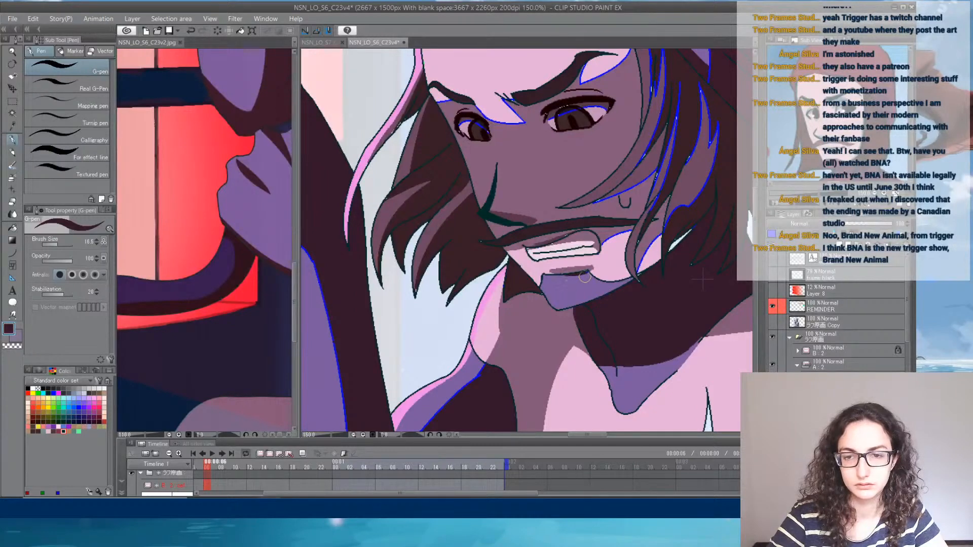
{"action": "left_click", "coordinate": [611, 257], "text": "alt"}
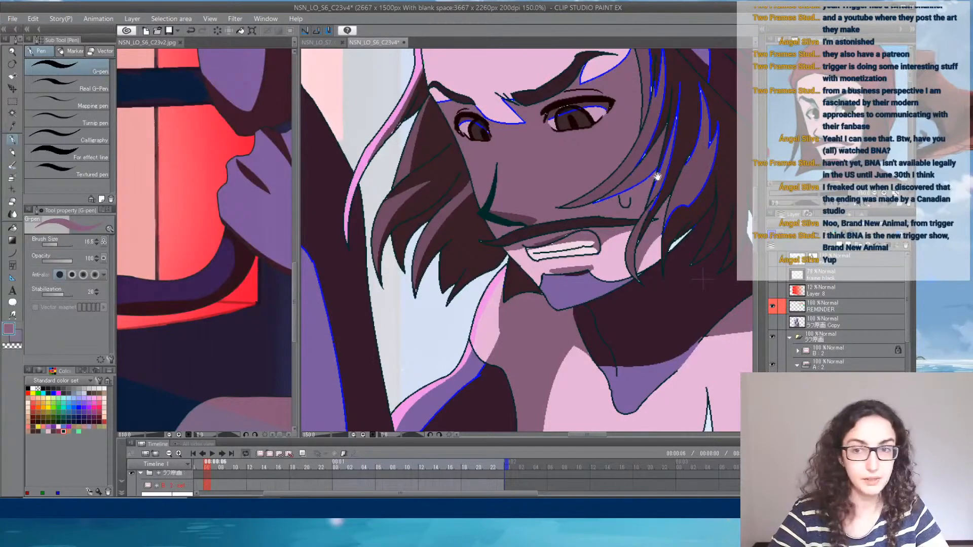
- Recolour the blue lines in the hair strands falling over the cheek and ear with the adjacent dark brown and mauve
{"action": "left_click_drag", "start_coordinate": [657, 176], "coordinate": [601, 215]}
{"action": "left_click", "coordinate": [622, 281], "text": "alt"}
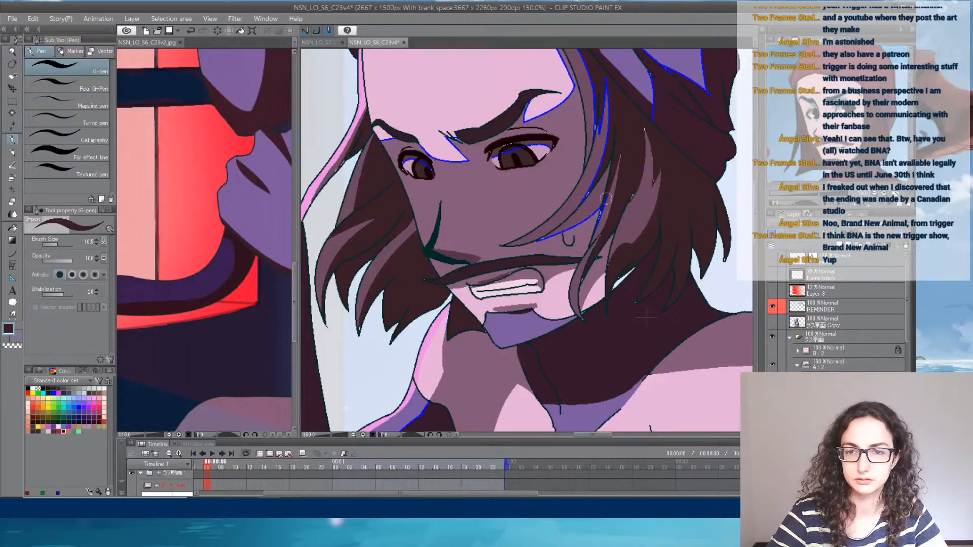
{"action": "left_click", "coordinate": [578, 237], "text": "alt"}
{"action": "mouse_move", "coordinate": [569, 228]}
{"action": "left_mouse_down"}
{"action": "mouse_move", "coordinate": [538, 243]}
{"action": "mouse_move", "coordinate": [594, 207]}
{"action": "left_mouse_up"}
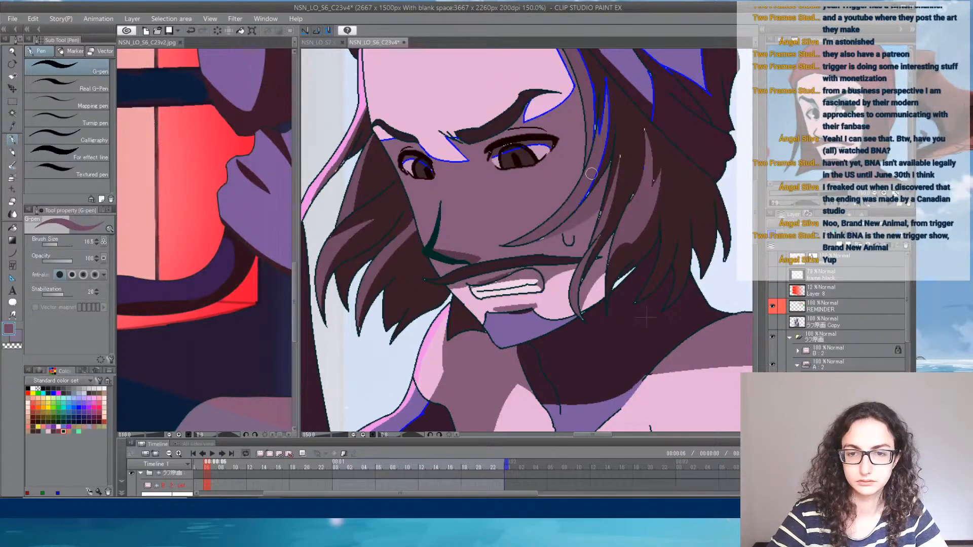
{"action": "left_click", "coordinate": [623, 148], "text": "alt"}
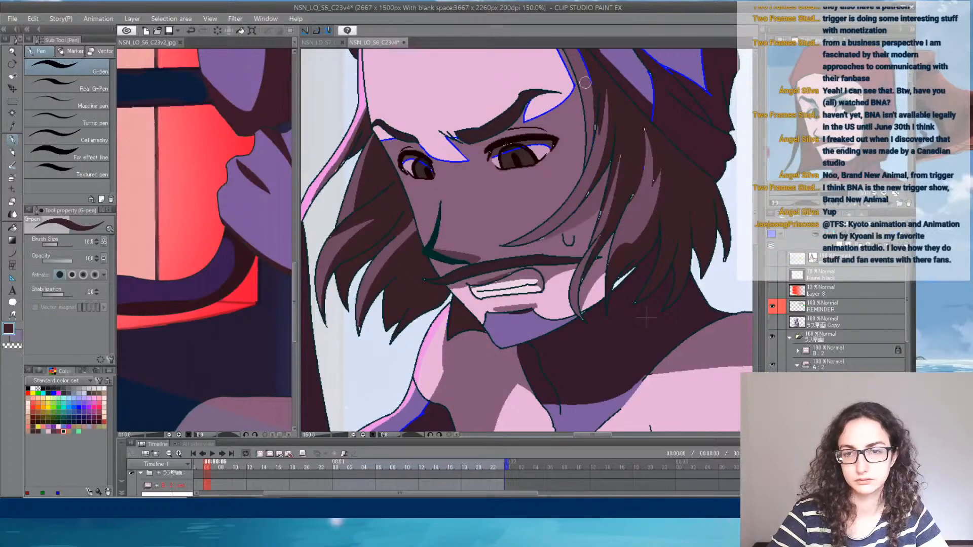
{"action": "left_click_drag", "start_coordinate": [589, 86], "coordinate": [598, 196]}
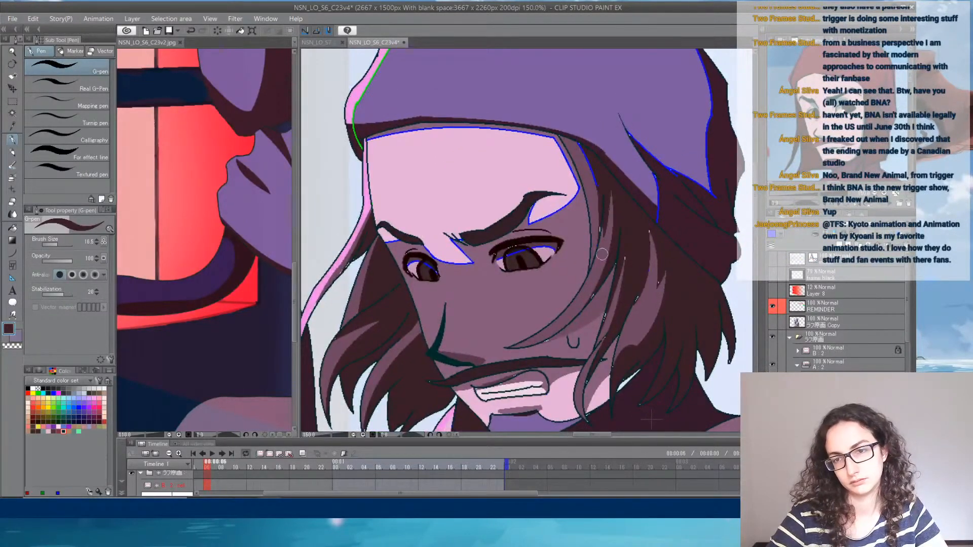
- Recolour the blue outlines of the forehead and the light patch below the eyebrow in light pink
{"action": "left_click", "coordinate": [556, 207], "text": "alt"}
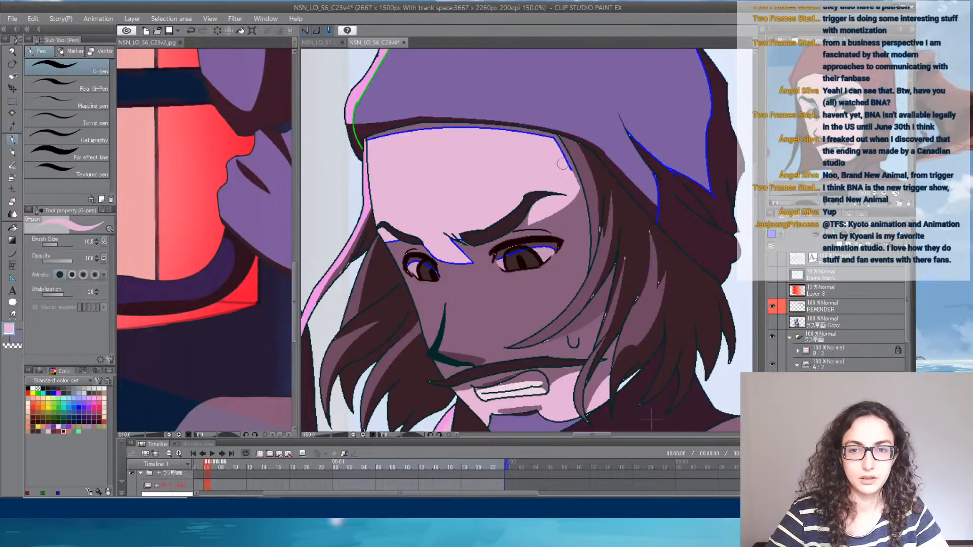
{"action": "left_click_drag", "start_coordinate": [499, 168], "coordinate": [555, 203]}
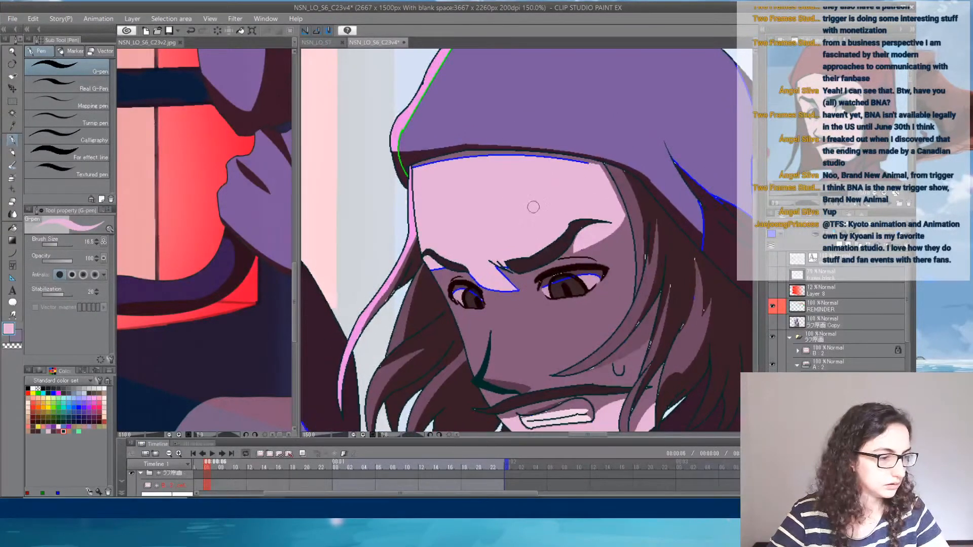
{"action": "mouse_move", "coordinate": [416, 169]}
{"action": "left_mouse_down"}
{"action": "mouse_move", "coordinate": [495, 155]}
{"action": "mouse_move", "coordinate": [597, 162]}
{"action": "left_mouse_up"}
- Cover the green line along the hood's front edge with the adjacent hood colours, using dark brown on the brim
{"action": "left_click", "coordinate": [405, 160], "text": "alt"}
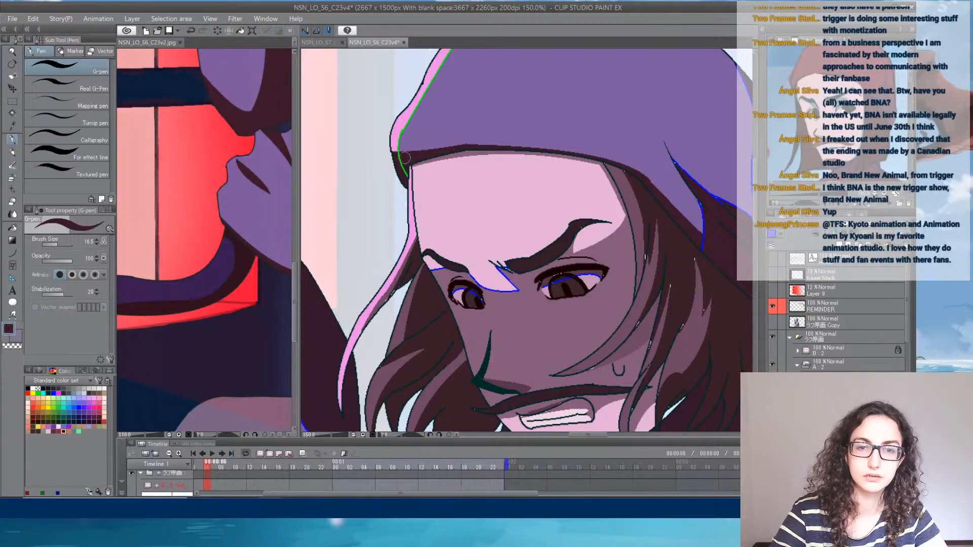
{"action": "mouse_move", "coordinate": [399, 153]}
{"action": "left_mouse_down"}
{"action": "mouse_move", "coordinate": [404, 171]}
{"action": "mouse_move", "coordinate": [422, 97]}
{"action": "mouse_move", "coordinate": [401, 174]}
{"action": "mouse_move", "coordinate": [420, 127]}
{"action": "mouse_move", "coordinate": [503, 83]}
{"action": "left_mouse_up"}
{"action": "left_click", "coordinate": [414, 133], "text": "alt"}
- Recolour the blue shadow lines on the back of the hood and its folds in dark brown
{"action": "left_click_drag", "start_coordinate": [588, 169], "coordinate": [474, 97]}
{"action": "left_click", "coordinate": [582, 239], "text": "alt"}
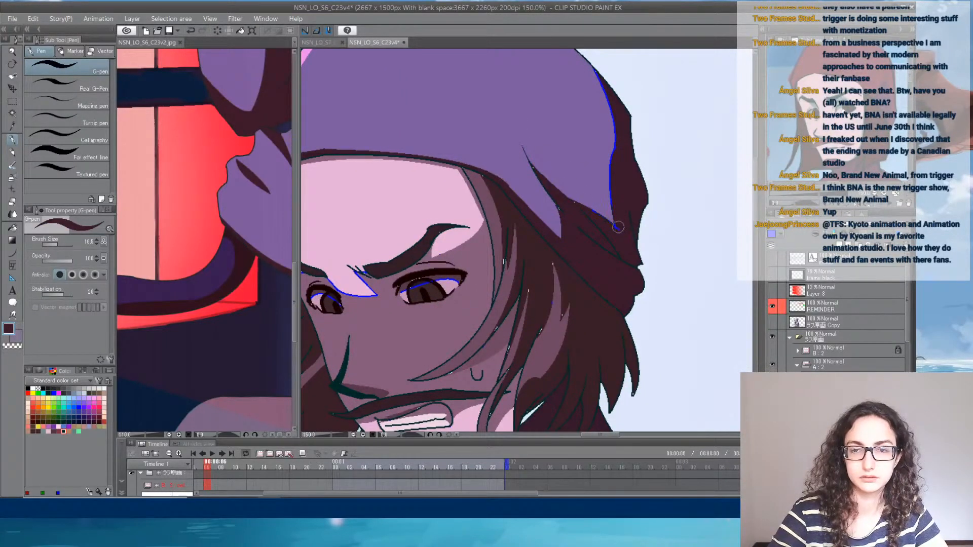
{"action": "mouse_move", "coordinate": [617, 227]}
{"action": "left_mouse_down"}
{"action": "mouse_move", "coordinate": [598, 151]}
{"action": "mouse_move", "coordinate": [619, 152]}
{"action": "mouse_move", "coordinate": [590, 70]}
{"action": "left_mouse_up"}
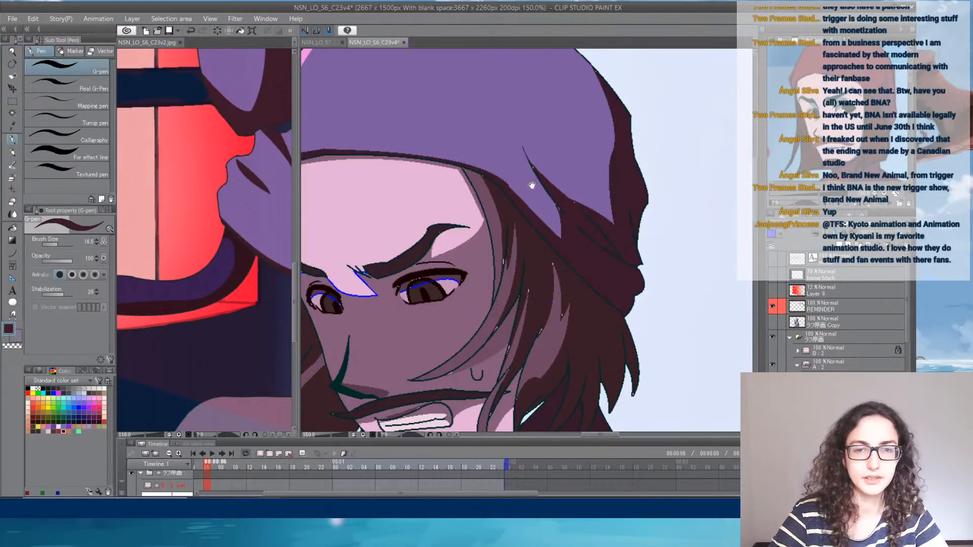
- Recolour the blue line across the white of the larger eye in the adjacent mauve
{"action": "left_click_drag", "start_coordinate": [469, 172], "coordinate": [590, 102]}
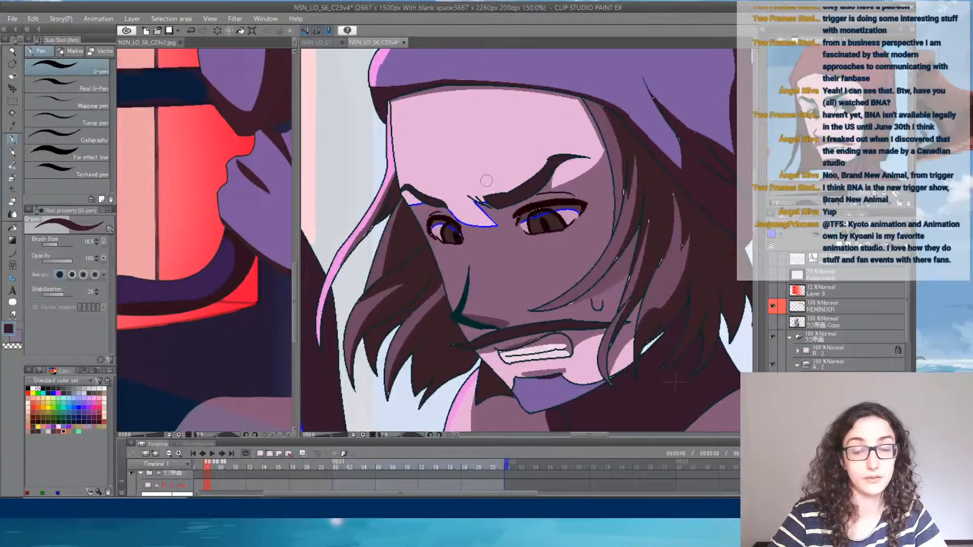
{"action": "left_click", "coordinate": [558, 208], "text": "alt"}
{"action": "scroll", "coordinate": [567, 189], "scroll_direction": "up", "scroll_amount": 4}
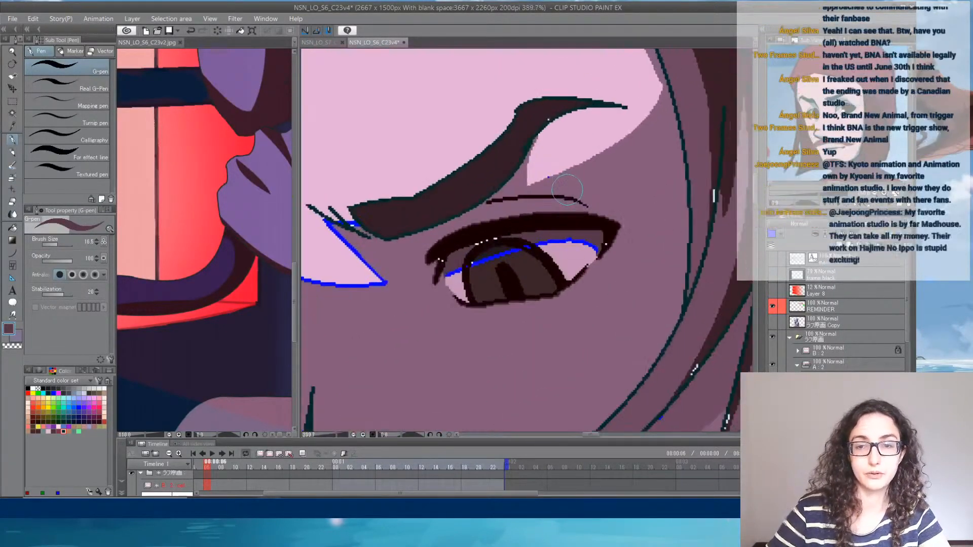
{"action": "left_click_drag", "start_coordinate": [544, 233], "coordinate": [598, 255]}
{"action": "left_click_drag", "start_coordinate": [448, 265], "coordinate": [452, 265]}
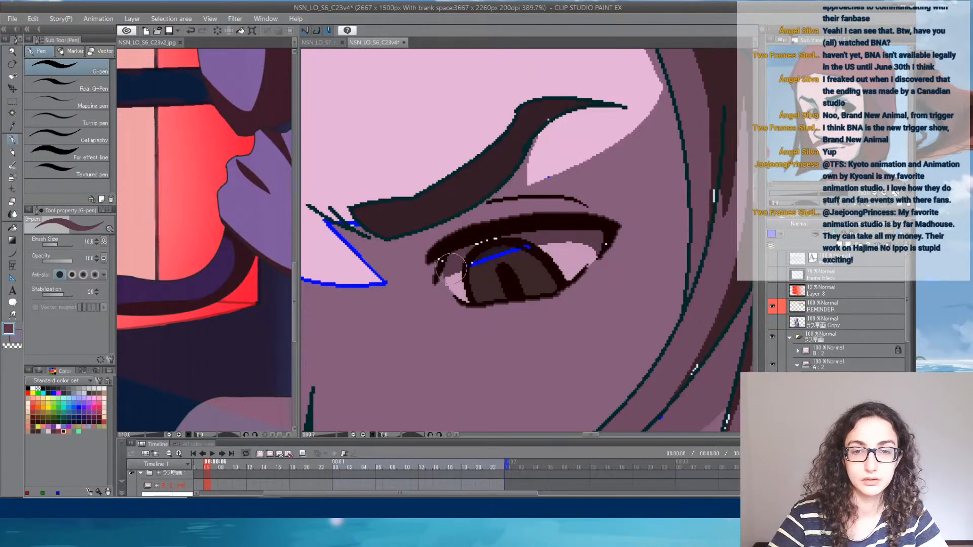
- Reduce the G-pen to 6.5 and recolour the blue line across the larger eye's iris in its dark shadow colour
{"action": "left_click", "coordinate": [494, 251], "text": "alt"}
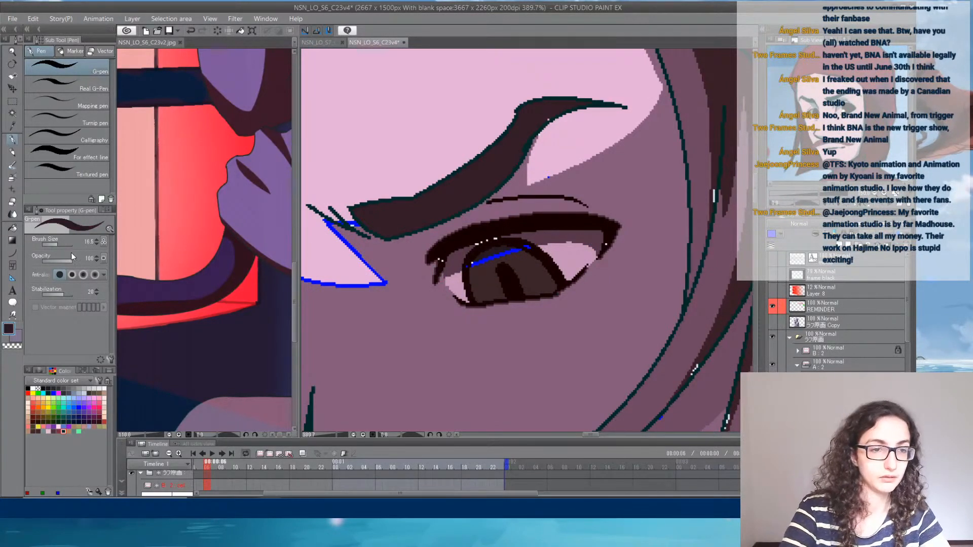
{"action": "left_click", "coordinate": [54, 244]}
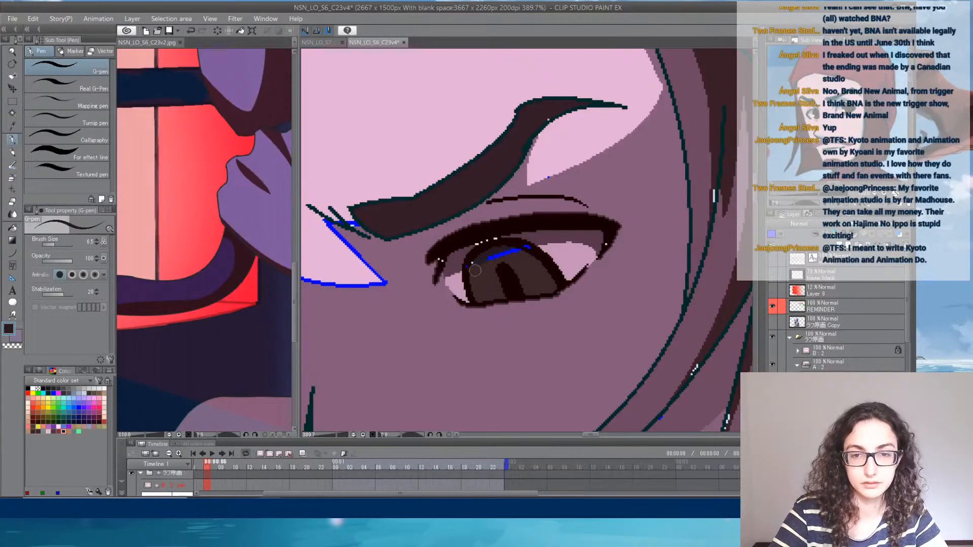
{"action": "left_click_drag", "start_coordinate": [479, 261], "coordinate": [513, 250]}
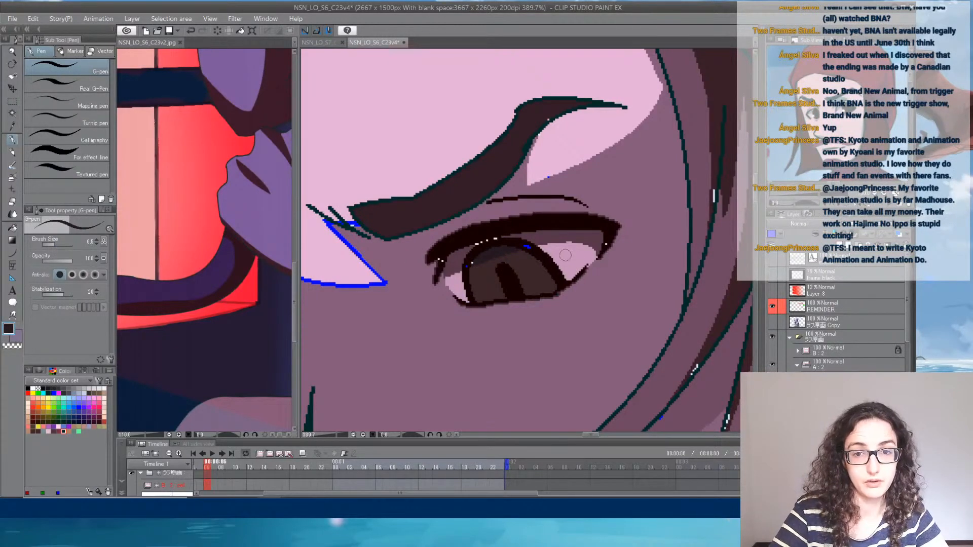
- Recolour the blue outline of the light pink patch between the eyebrows in mauve
{"action": "mouse_move", "coordinate": [416, 266]}
{"action": "left_mouse_down"}
{"action": "mouse_move", "coordinate": [515, 276]}
{"action": "mouse_move", "coordinate": [418, 225]}
{"action": "left_mouse_up"}
{"action": "left_click", "coordinate": [434, 246], "text": "alt"}
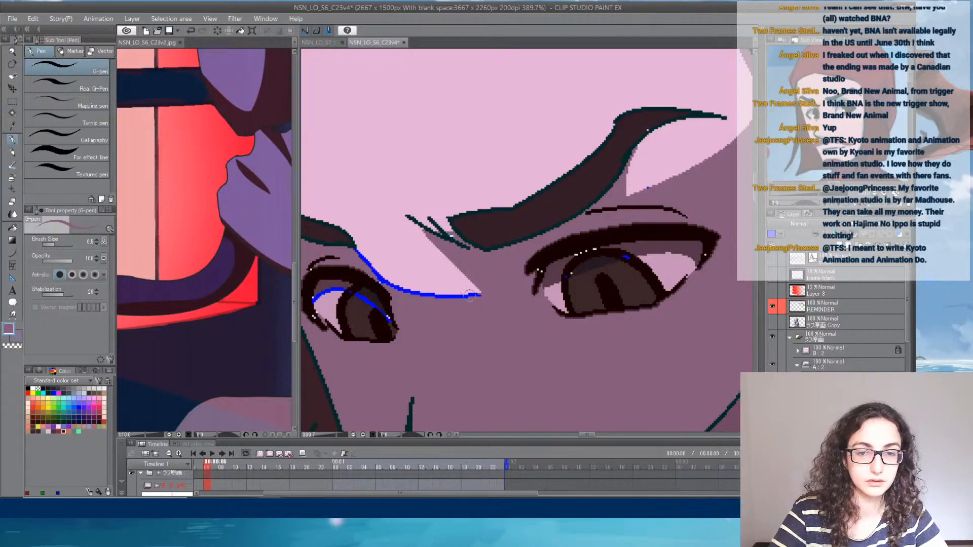
{"action": "mouse_move", "coordinate": [470, 296]}
{"action": "left_mouse_down"}
{"action": "mouse_move", "coordinate": [389, 284]}
{"action": "mouse_move", "coordinate": [356, 248]}
{"action": "mouse_move", "coordinate": [468, 268]}
{"action": "left_mouse_up"}
- Recolour the smaller eye's blue lines, using the dark shadow colour on the iris and mauve on the white
{"action": "left_click", "coordinate": [463, 315], "text": "alt"}
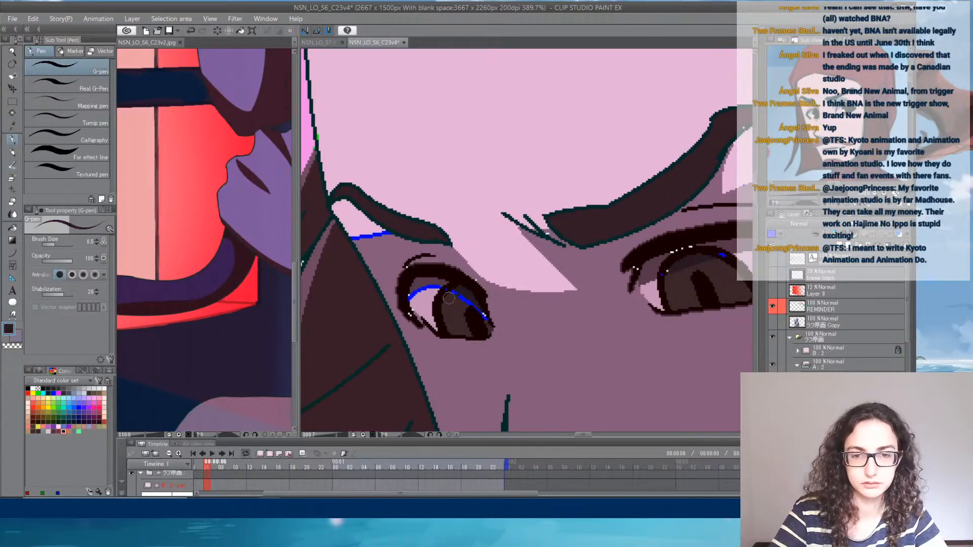
{"action": "left_click_drag", "start_coordinate": [469, 302], "coordinate": [482, 319]}
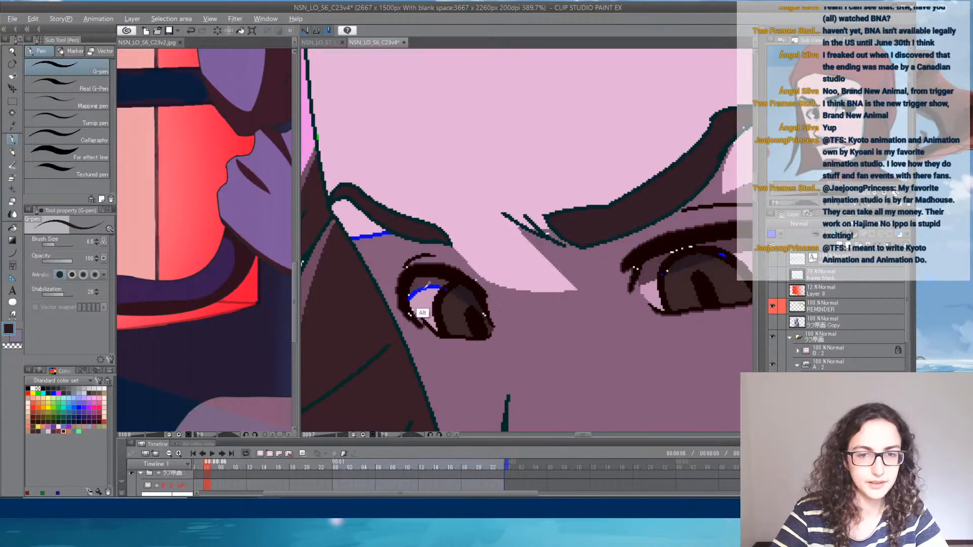
{"action": "mouse_move", "coordinate": [426, 287]}
{"action": "left_mouse_down"}
{"action": "mouse_move", "coordinate": [412, 299]}
{"action": "mouse_move", "coordinate": [435, 290]}
{"action": "left_mouse_up"}
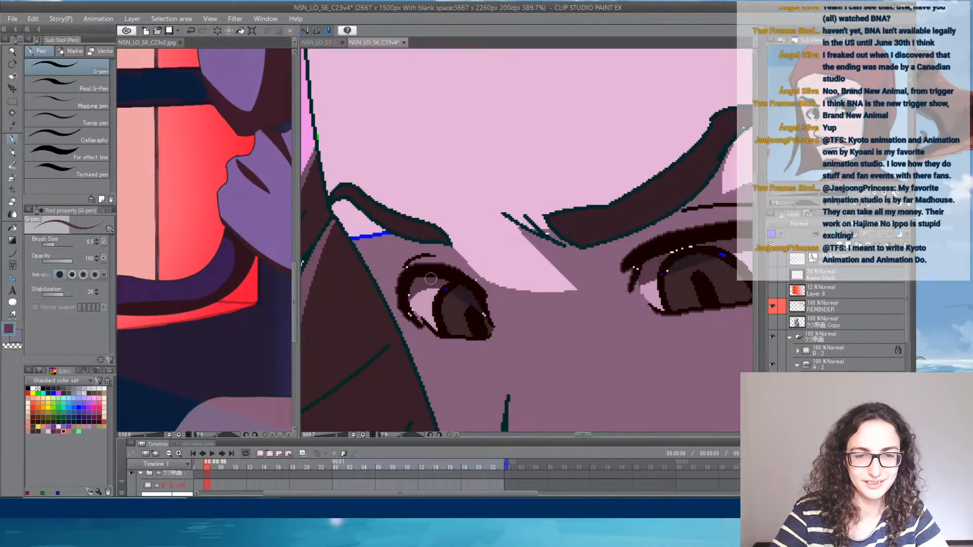
- Recolour the blue line of the light patch beneath the smaller eye's eyebrow in mauve
{"action": "left_click", "coordinate": [378, 274], "text": "alt"}
{"action": "left_click_drag", "start_coordinate": [357, 240], "coordinate": [367, 240]}
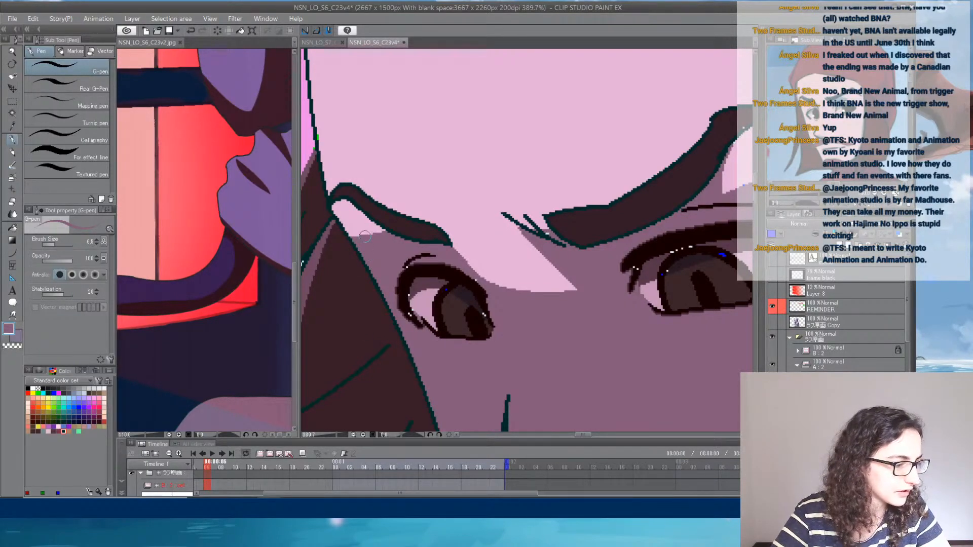
{"action": "mouse_move", "coordinate": [394, 174]}
{"action": "left_mouse_down"}
{"action": "mouse_move", "coordinate": [415, 219]}
{"action": "mouse_move", "coordinate": [375, 224]}
{"action": "left_mouse_up"}
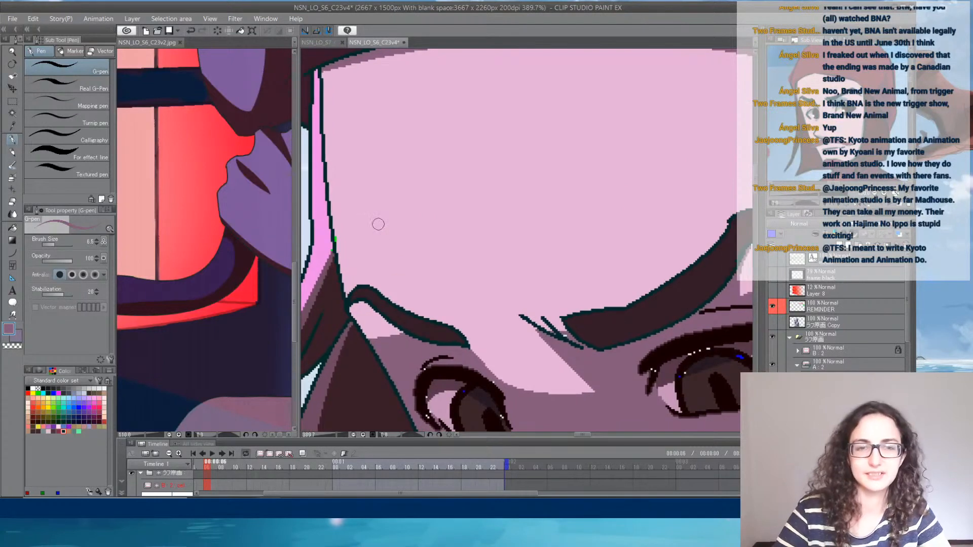
- Recolour the blue lines around the purple patches of the raised hand in dark maroon
{"action": "scroll", "coordinate": [377, 222], "scroll_direction": "down", "scroll_amount": 5}
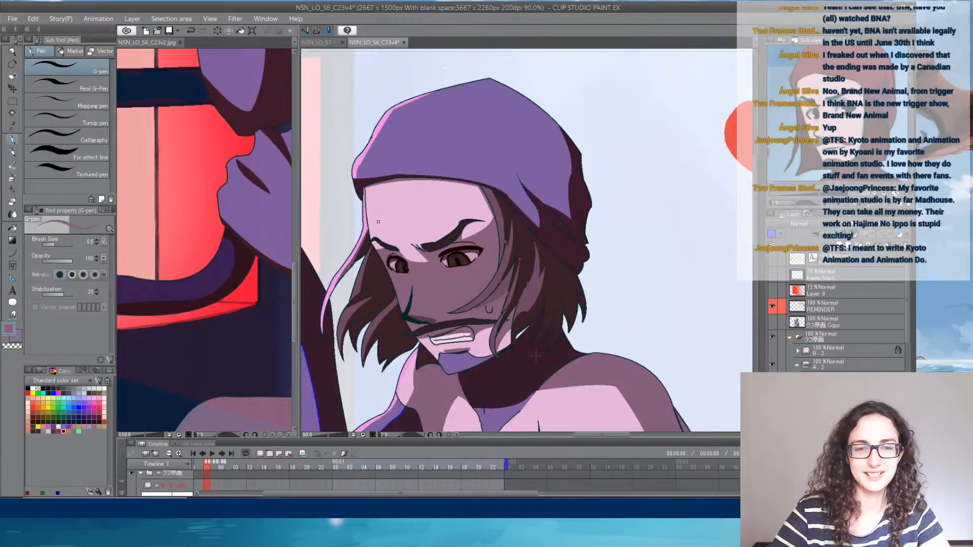
{"action": "left_click_drag", "start_coordinate": [438, 362], "coordinate": [593, 255]}
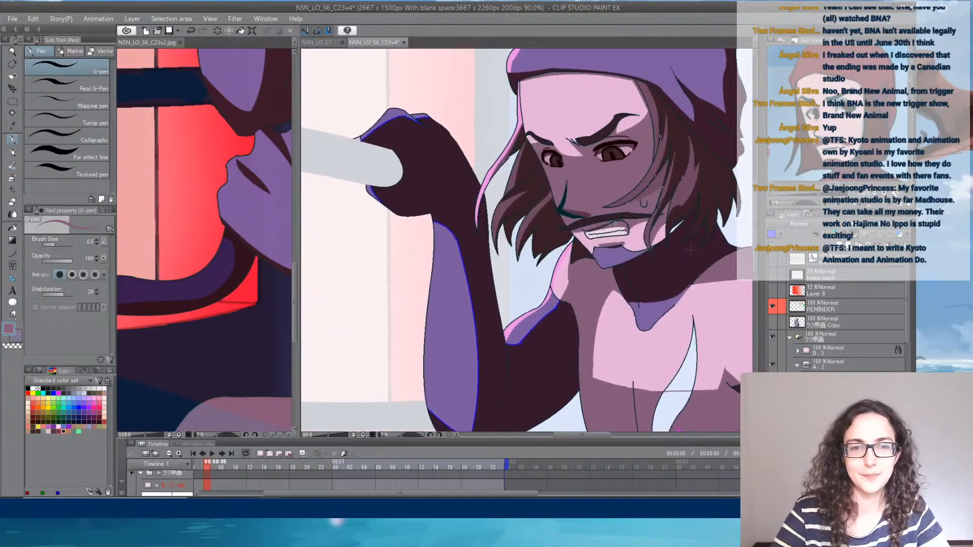
{"action": "scroll", "coordinate": [464, 176], "scroll_direction": "up", "scroll_amount": 3}
{"action": "left_click_drag", "start_coordinate": [364, 216], "coordinate": [412, 220]}
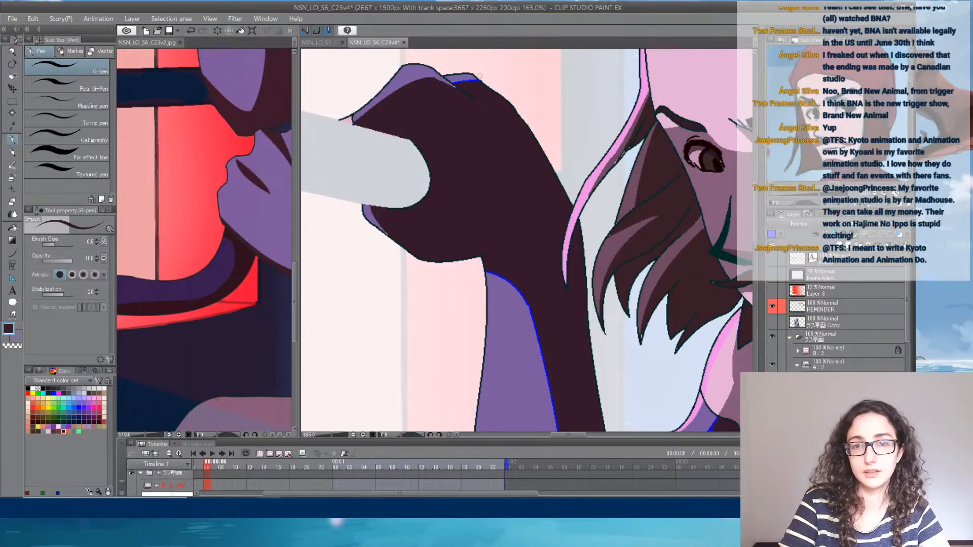
- Recolour the blue lines bordering the purple patches on the raised forearm and upper arm in dark maroon, enlarging the G-pen
{"action": "left_click_drag", "start_coordinate": [537, 231], "coordinate": [493, 133]}
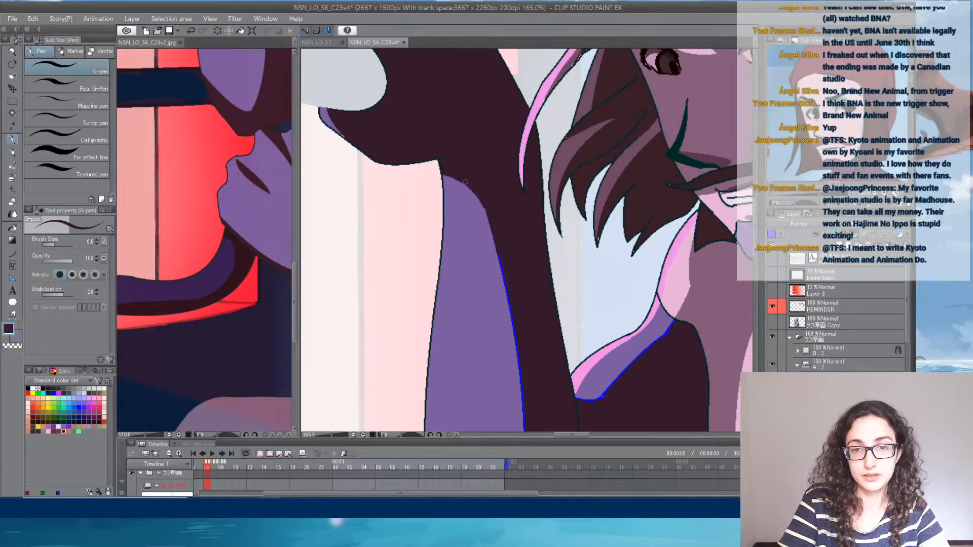
{"action": "left_click_drag", "start_coordinate": [543, 308], "coordinate": [509, 190]}
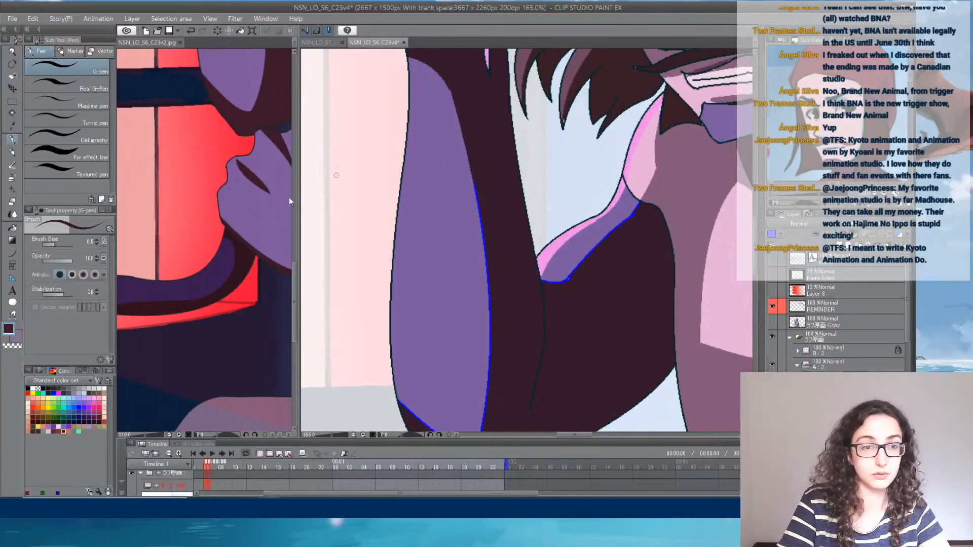
{"action": "left_click_drag", "start_coordinate": [54, 245], "coordinate": [58, 245]}
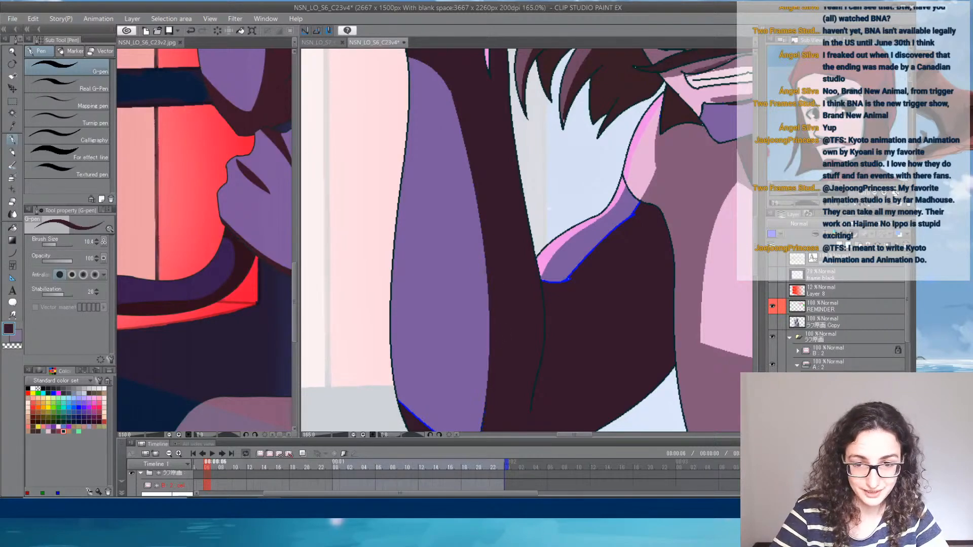
{"action": "mouse_move", "coordinate": [507, 396]}
{"action": "left_mouse_down"}
{"action": "mouse_move", "coordinate": [517, 304]}
{"action": "mouse_move", "coordinate": [452, 349]}
{"action": "left_mouse_up"}
{"action": "left_click_drag", "start_coordinate": [406, 311], "coordinate": [456, 360]}
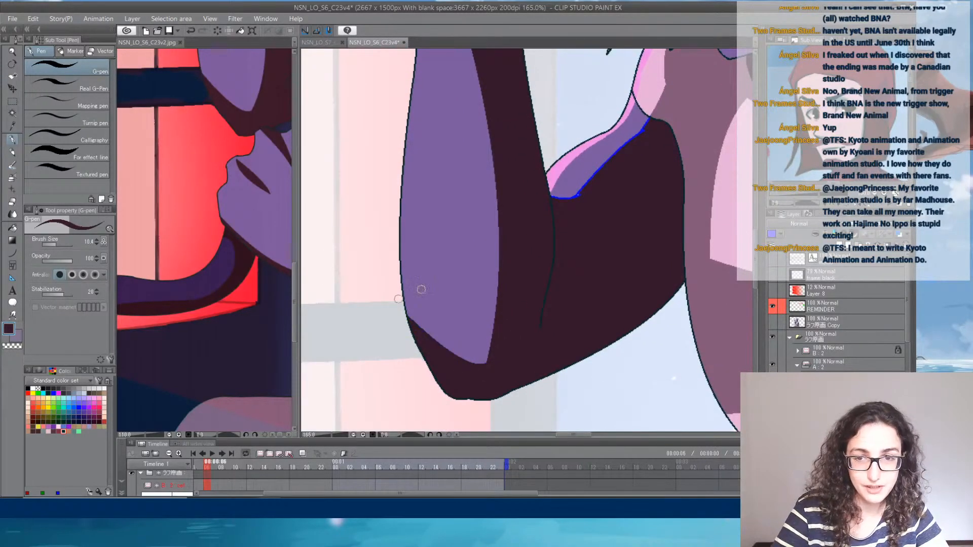
{"action": "mouse_move", "coordinate": [576, 216]}
{"action": "left_mouse_down"}
{"action": "mouse_move", "coordinate": [512, 278]}
{"action": "mouse_move", "coordinate": [493, 259]}
{"action": "mouse_move", "coordinate": [519, 258]}
{"action": "mouse_move", "coordinate": [586, 180]}
{"action": "left_mouse_up"}
- Recolour the blue outline of the light pink patch beneath the lower forearm in mauve
{"action": "left_click_drag", "start_coordinate": [665, 197], "coordinate": [418, 198]}
{"action": "left_click_drag", "start_coordinate": [572, 276], "coordinate": [589, 71]}
{"action": "left_click_drag", "start_coordinate": [581, 294], "coordinate": [550, 86]}
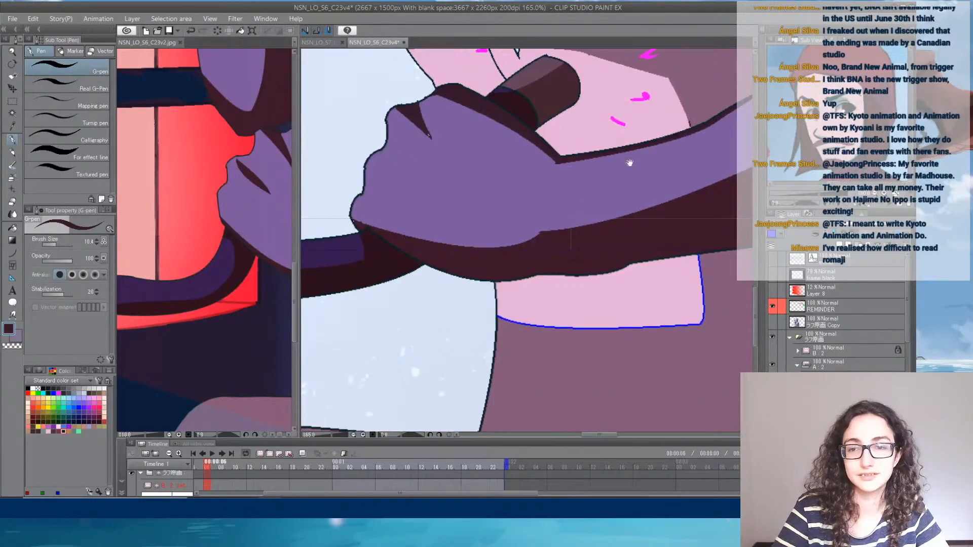
{"action": "left_click_drag", "start_coordinate": [593, 300], "coordinate": [557, 198]}
{"action": "left_click", "coordinate": [549, 306], "text": "alt"}
{"action": "mouse_move", "coordinate": [456, 214]}
{"action": "left_mouse_down"}
{"action": "mouse_move", "coordinate": [567, 235]}
{"action": "mouse_move", "coordinate": [546, 223]}
{"action": "mouse_move", "coordinate": [659, 226]}
{"action": "mouse_move", "coordinate": [667, 155]}
{"action": "left_mouse_up"}
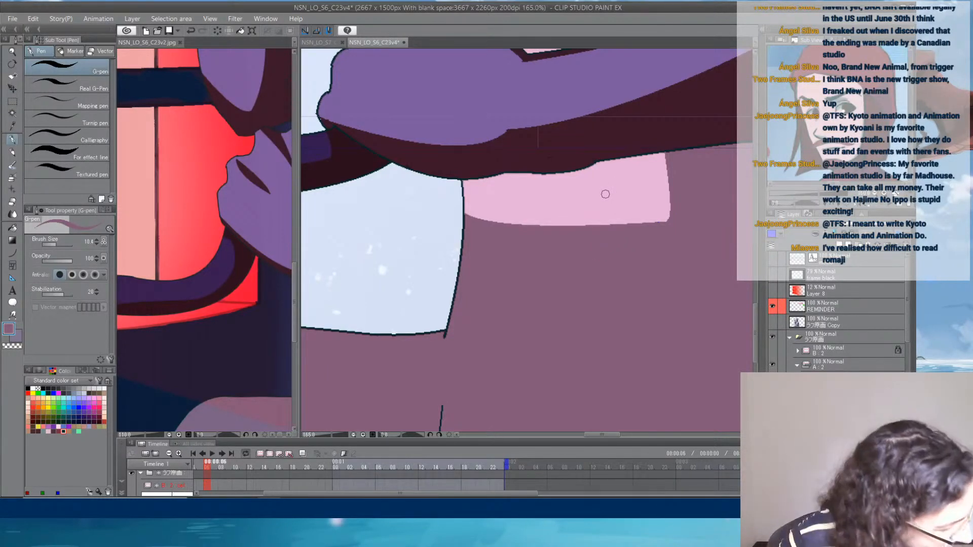
- Examine the whole figure, mouth and hair for leftover guide lines and unfilled spots, readying the Fill tool with light pink
{"action": "scroll", "coordinate": [592, 162], "scroll_direction": "down", "scroll_amount": 3}
{"action": "scroll", "coordinate": [592, 162], "scroll_direction": "down", "scroll_amount": 2}
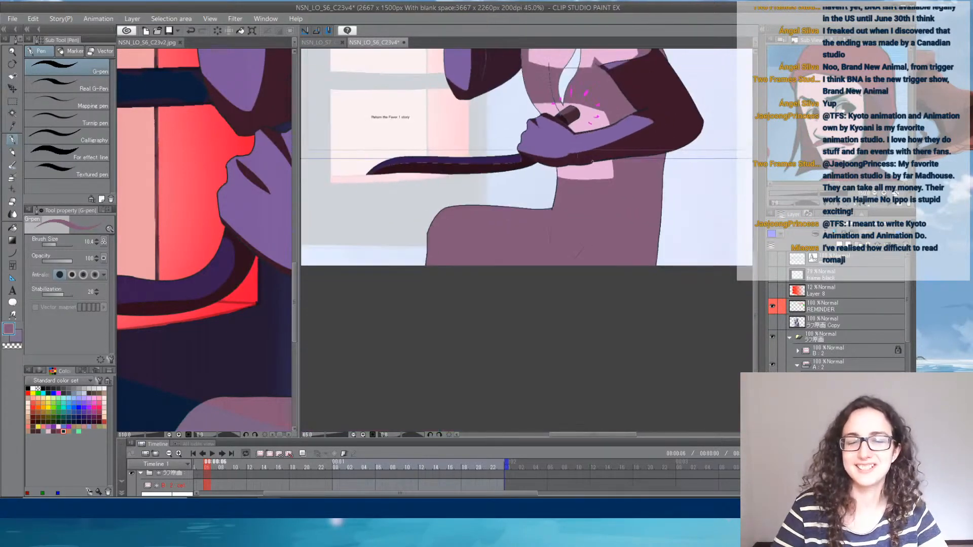
{"action": "scroll", "coordinate": [557, 149], "scroll_direction": "down", "scroll_amount": 2}
{"action": "left_click_drag", "start_coordinate": [557, 149], "coordinate": [551, 228]}
{"action": "scroll", "coordinate": [562, 208], "scroll_direction": "up", "scroll_amount": 4}
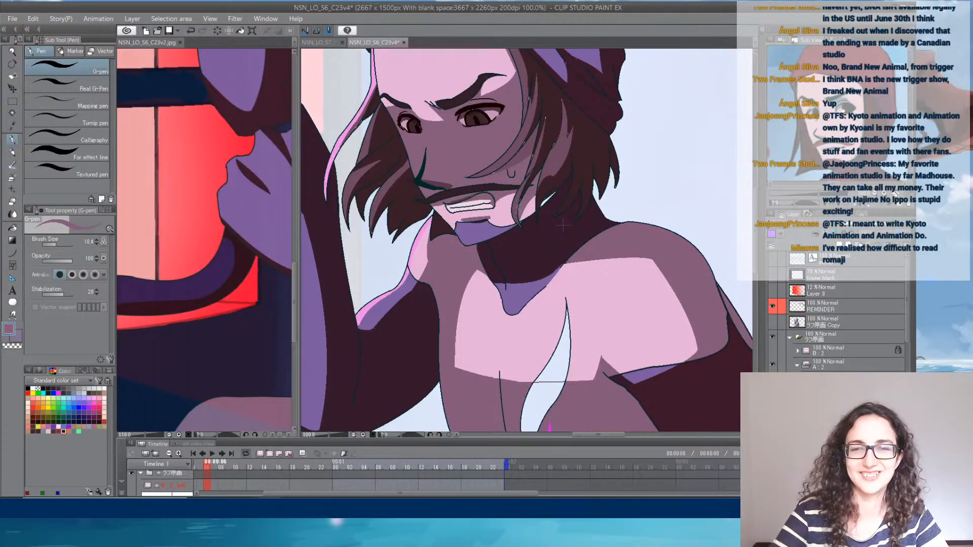
{"action": "left_click", "coordinate": [500, 222], "text": "alt"}
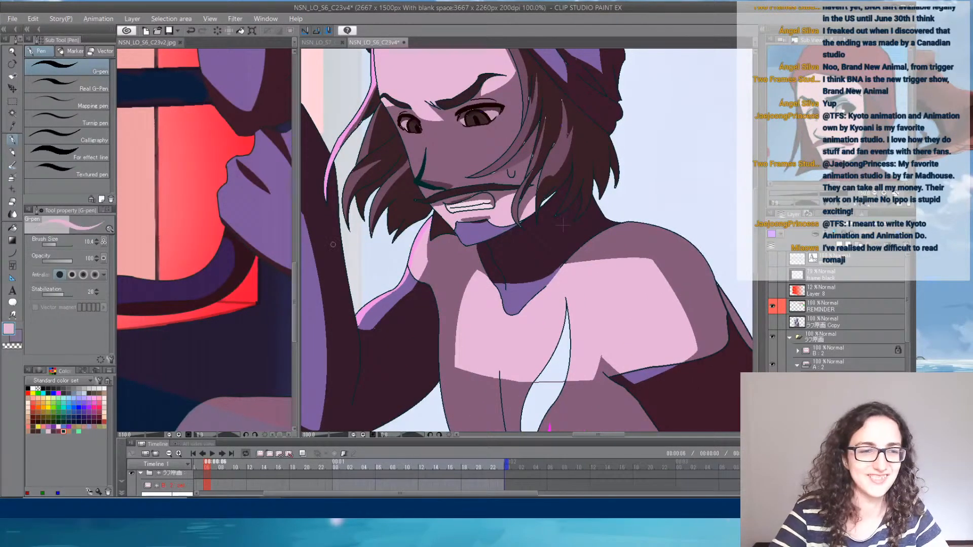
{"action": "left_click", "coordinate": [12, 228]}
{"action": "scroll", "coordinate": [563, 207], "scroll_direction": "up", "scroll_amount": 3}
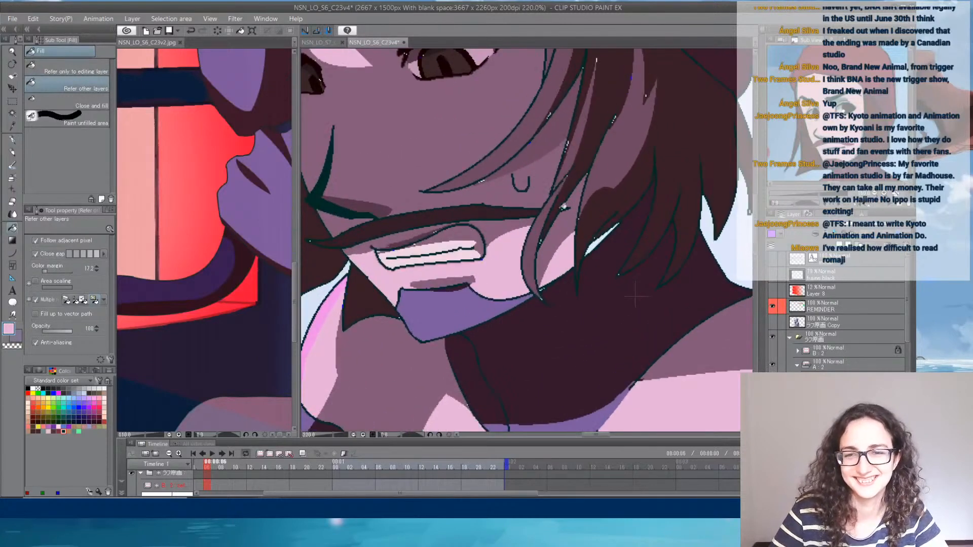
{"action": "scroll", "coordinate": [635, 298], "scroll_direction": "up", "scroll_amount": 2}
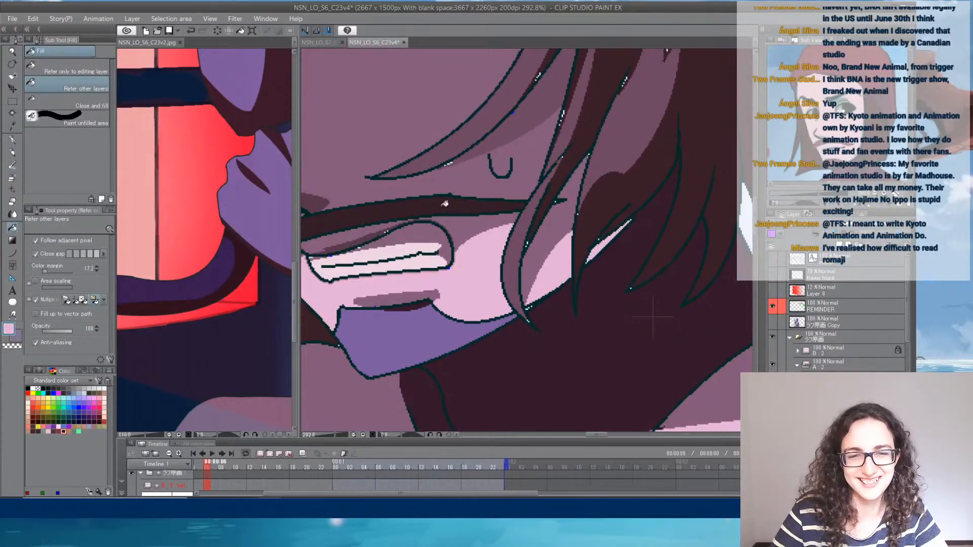
{"action": "scroll", "coordinate": [445, 205], "scroll_direction": "down", "scroll_amount": 4}
{"action": "scroll", "coordinate": [530, 230], "scroll_direction": "down", "scroll_amount": 4}
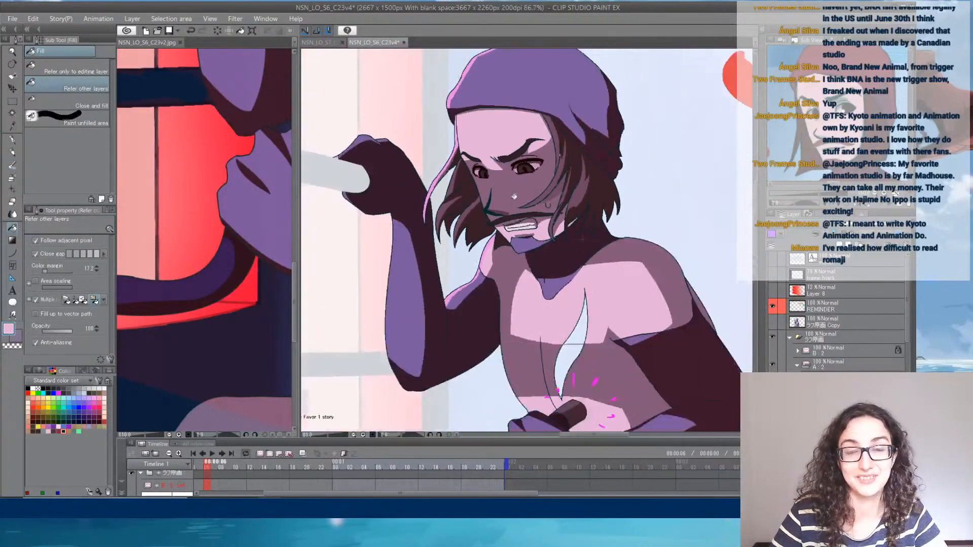
{"action": "scroll", "coordinate": [543, 243], "scroll_direction": "up", "scroll_amount": 1}
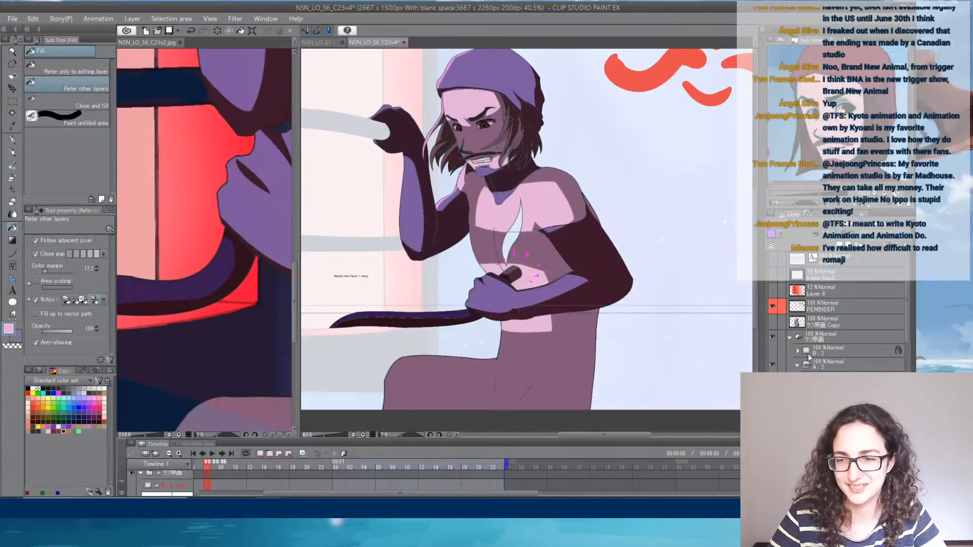
- Erase the leftover lines crossing the pale blue gap in the middle of the torso with the Rough eraser
{"action": "scroll", "coordinate": [534, 255], "scroll_direction": "up", "scroll_amount": 2}
{"action": "scroll", "coordinate": [534, 255], "scroll_direction": "up", "scroll_amount": 4}
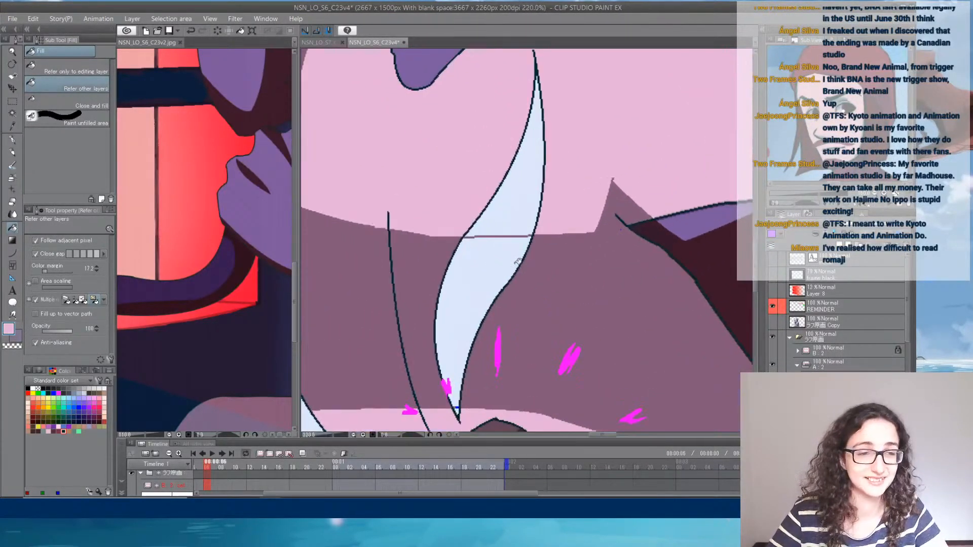
{"action": "left_click", "coordinate": [13, 203]}
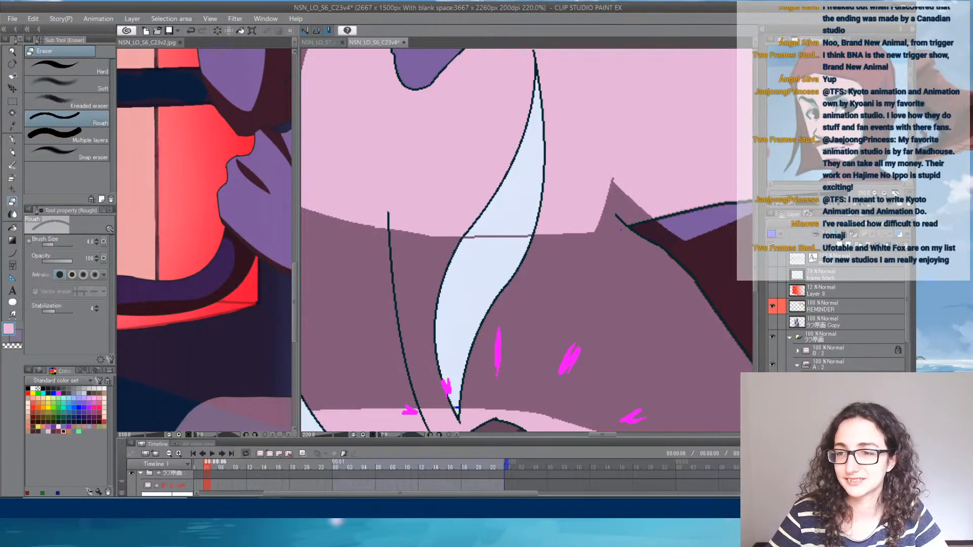
{"action": "mouse_move", "coordinate": [479, 239]}
{"action": "left_mouse_down"}
{"action": "mouse_move", "coordinate": [488, 227]}
{"action": "mouse_move", "coordinate": [465, 241]}
{"action": "mouse_move", "coordinate": [530, 235]}
{"action": "left_mouse_up"}
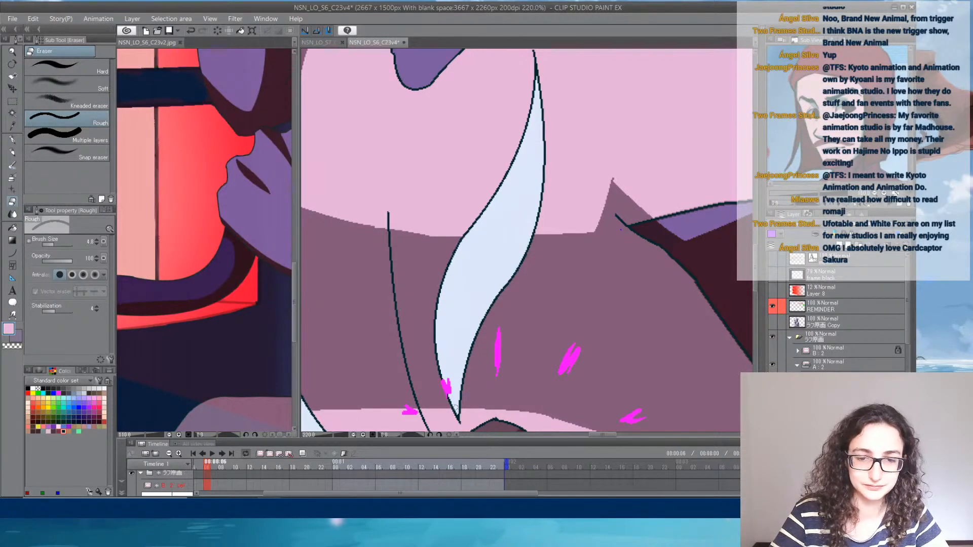
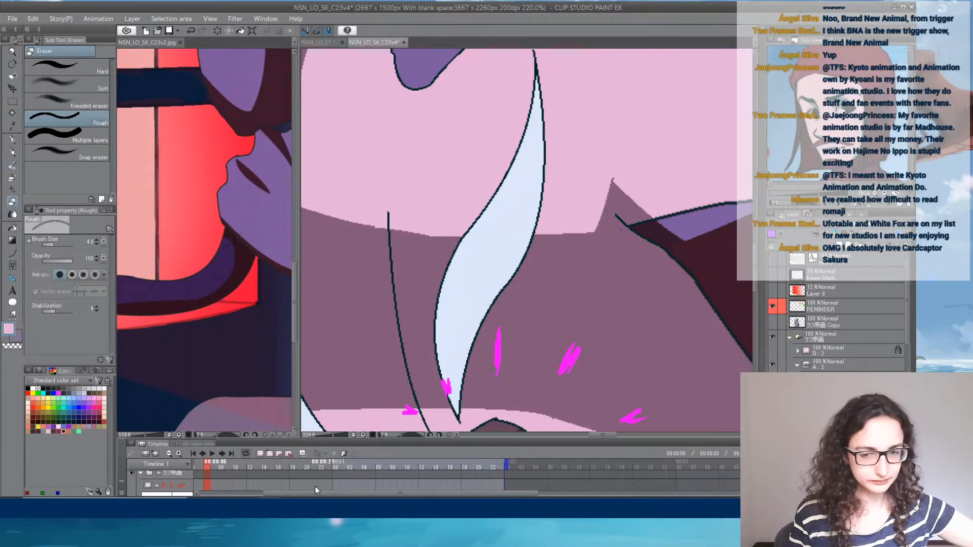
- Examine the whole figure in its scene, hiding and showing the REMINDER layer to compare the coloured drawing
{"action": "scroll", "coordinate": [532, 334], "scroll_direction": "down", "scroll_amount": 8}
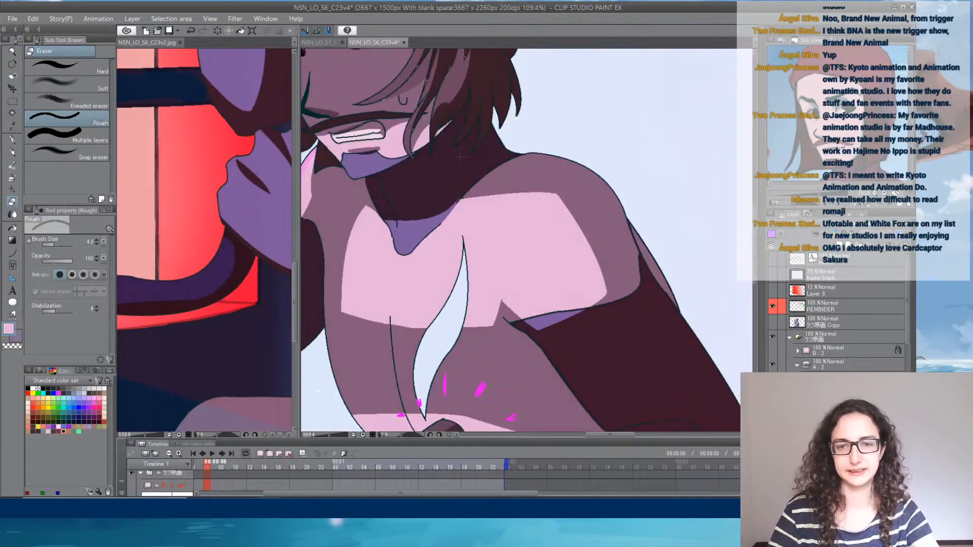
{"action": "left_click_drag", "start_coordinate": [577, 332], "coordinate": [521, 236]}
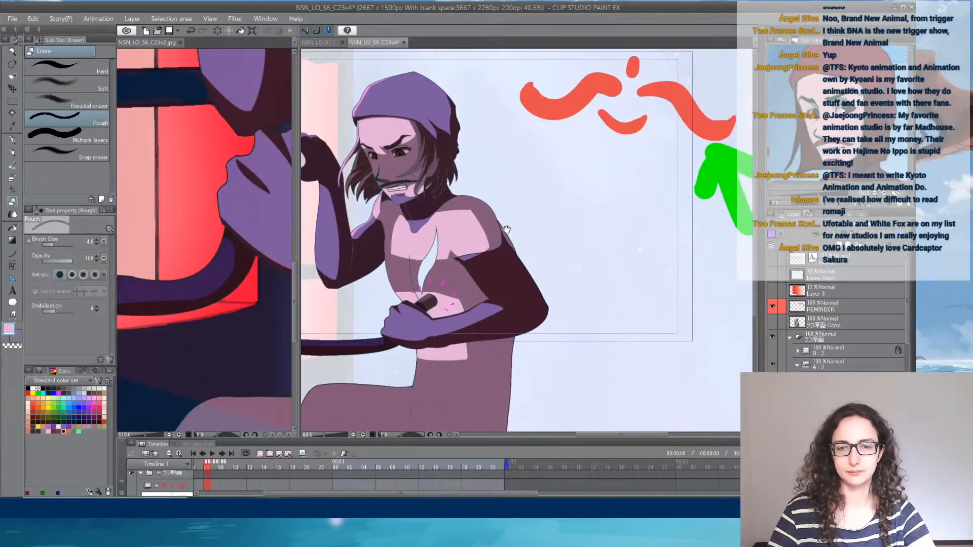
{"action": "left_click", "coordinate": [773, 306]}
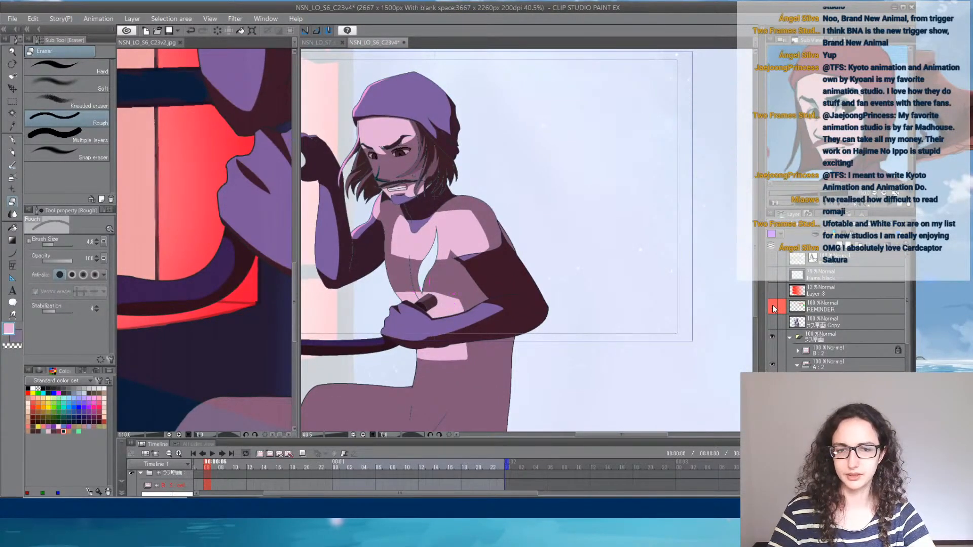
{"action": "left_click", "coordinate": [773, 307]}
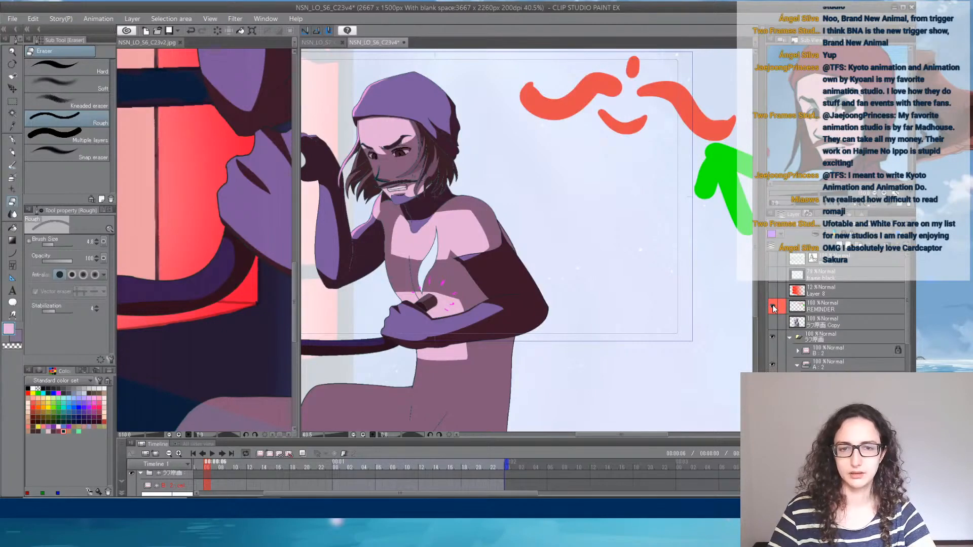
{"action": "scroll", "coordinate": [622, 266], "scroll_direction": "down", "scroll_amount": 5}
{"action": "scroll", "coordinate": [622, 266], "scroll_direction": "up", "scroll_amount": 6}
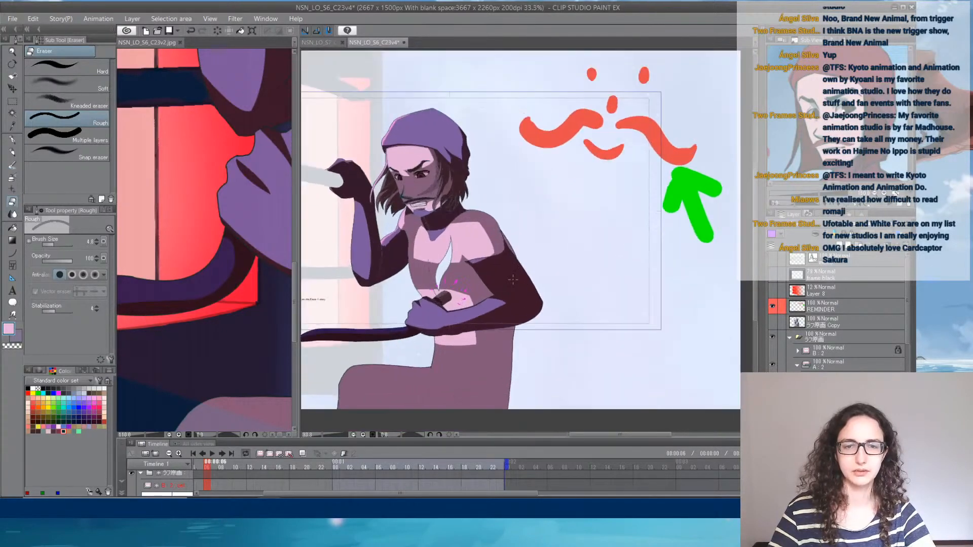
{"action": "left_click_drag", "start_coordinate": [430, 258], "coordinate": [574, 256]}
{"action": "scroll", "coordinate": [557, 255], "scroll_direction": "down", "scroll_amount": 4}
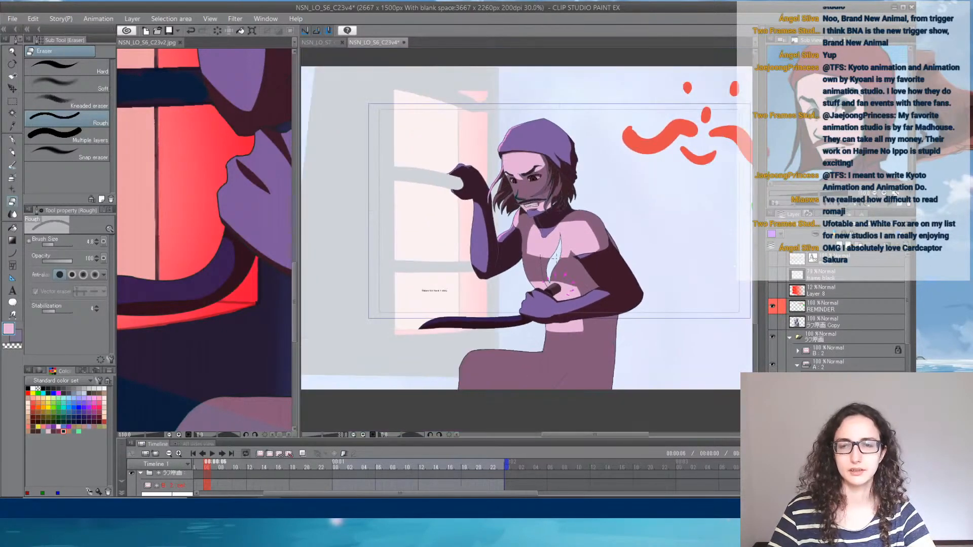
{"action": "left_click_drag", "start_coordinate": [664, 243], "coordinate": [576, 243]}
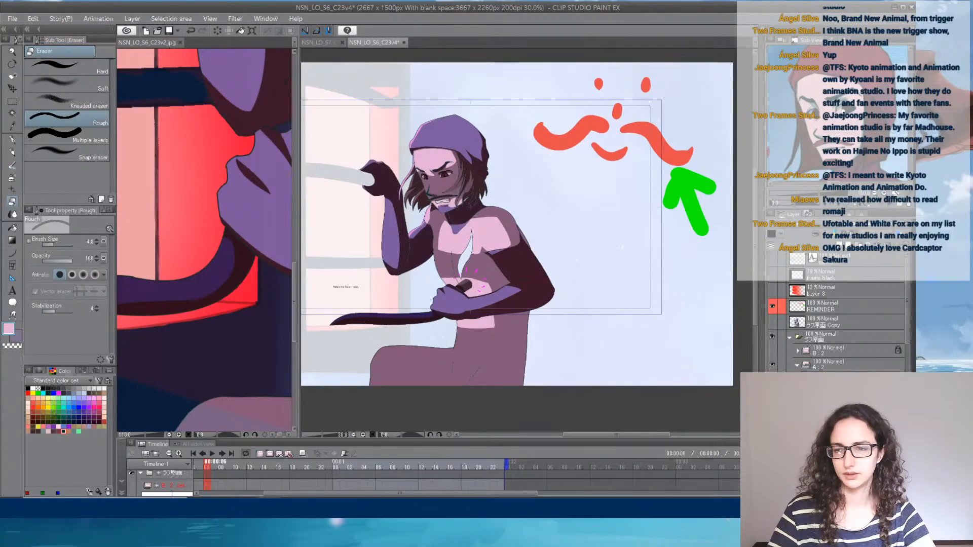
- Hide the REMINDER layer and fill the pale blue gap in the middle of the torso with light green
{"action": "left_click", "coordinate": [772, 310]}
{"action": "scroll", "coordinate": [446, 113], "scroll_direction": "up", "scroll_amount": 5}
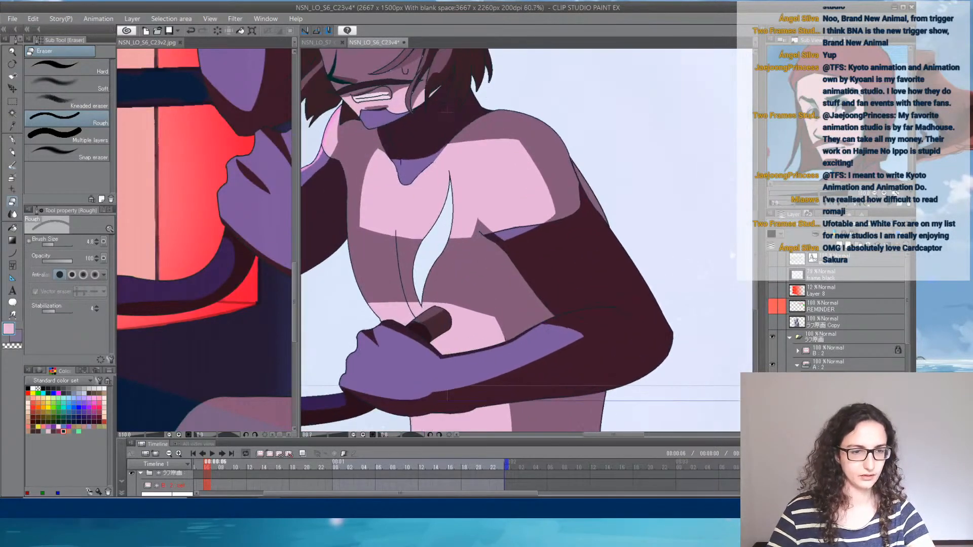
{"action": "left_click", "coordinate": [79, 432]}
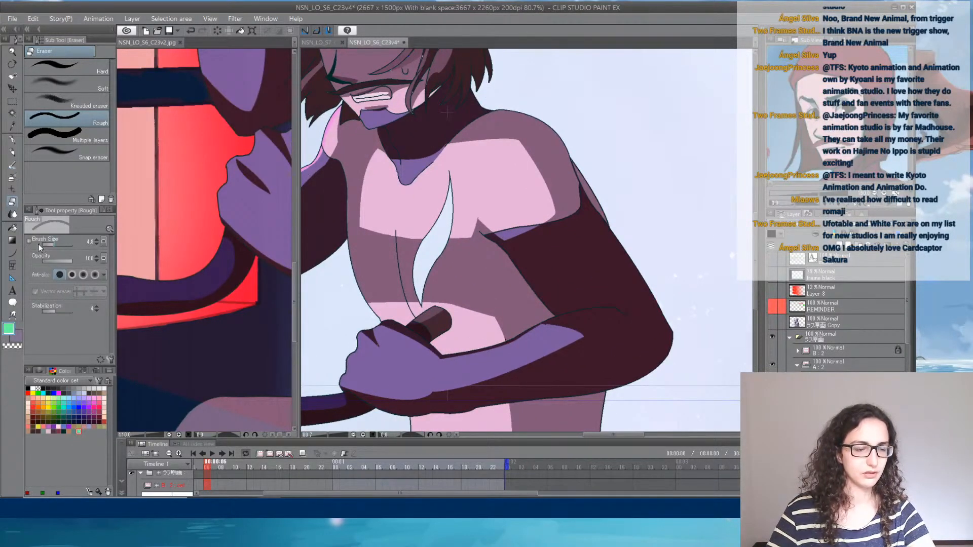
{"action": "left_click", "coordinate": [13, 229]}
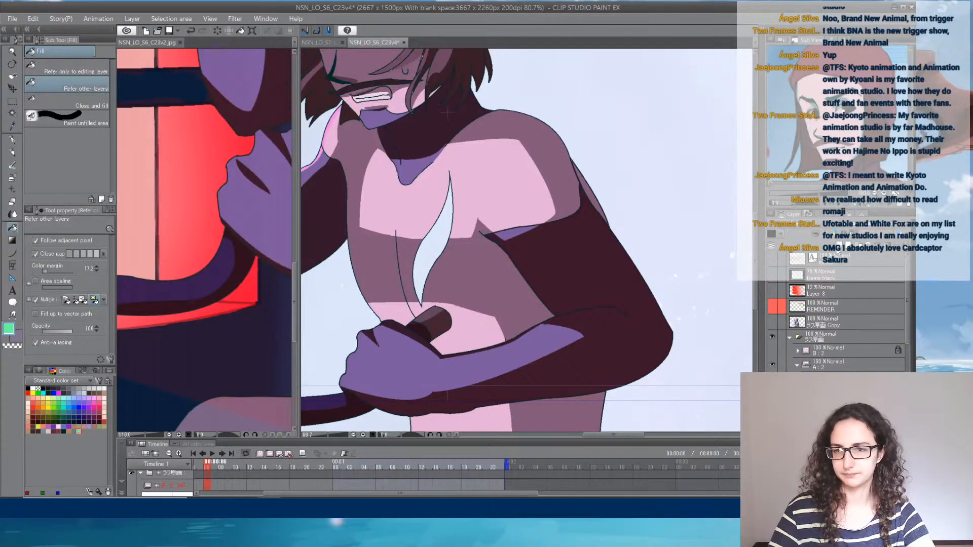
{"action": "left_click", "coordinate": [433, 253]}
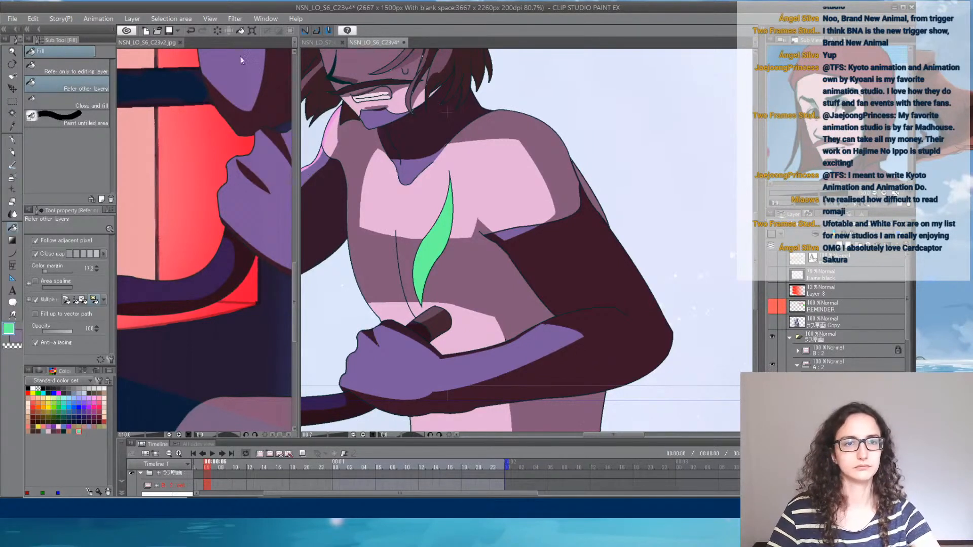
{"action": "left_click", "coordinate": [235, 18]}
{"action": "mouse_move", "coordinate": [253, 31]}
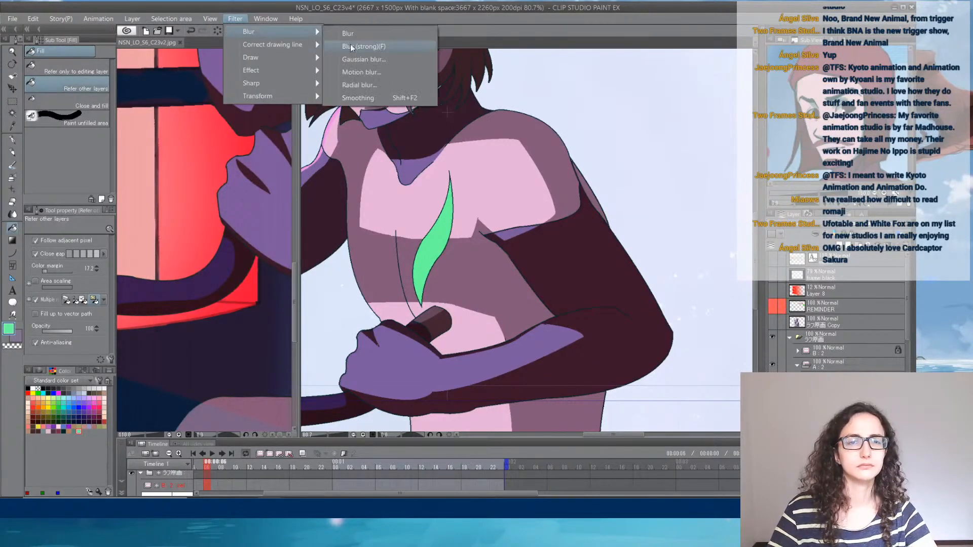
{"action": "left_click", "coordinate": [383, 58]}
{"action": "left_click", "coordinate": [653, 348]}
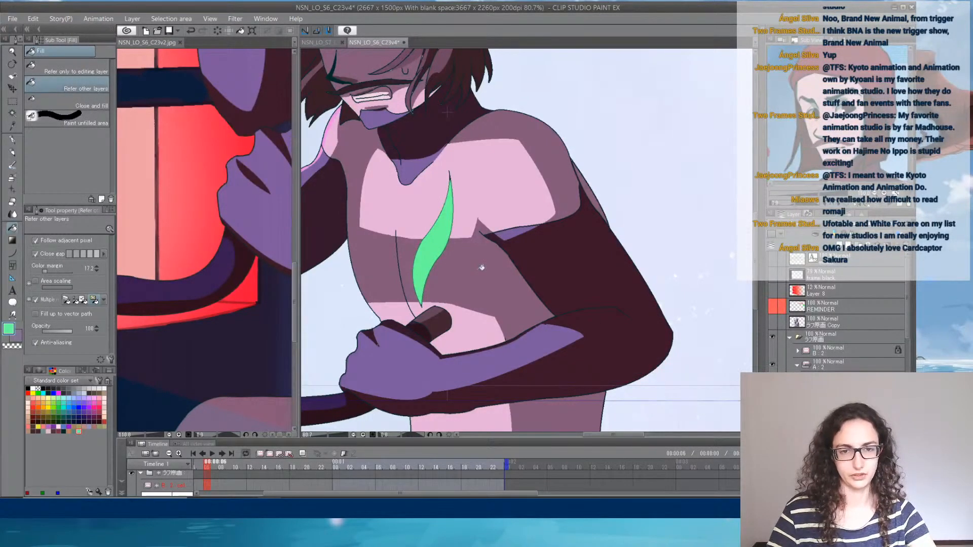
- Show the REMINDER layer again and raise the faded background to full opacity
{"action": "scroll", "coordinate": [602, 312], "scroll_direction": "down", "scroll_amount": 4}
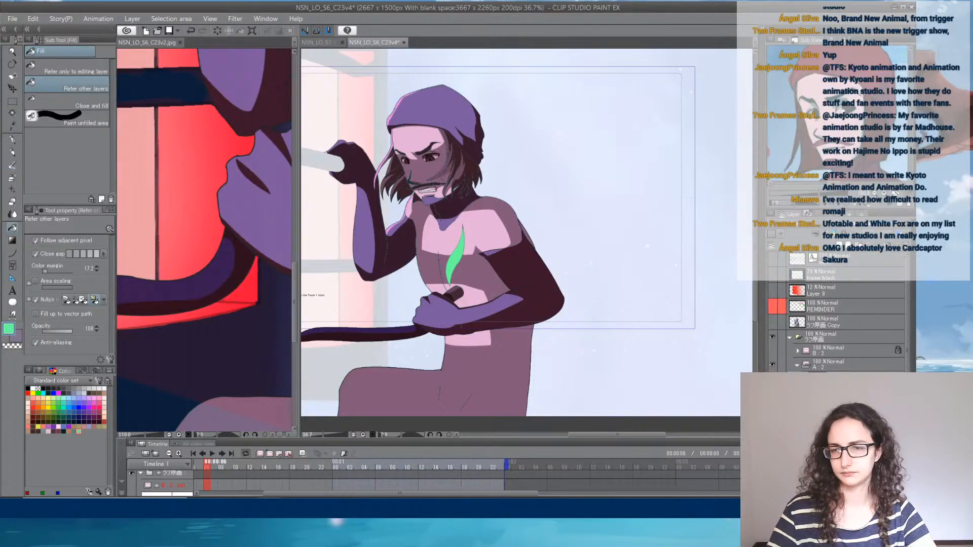
{"action": "left_click", "coordinate": [771, 306]}
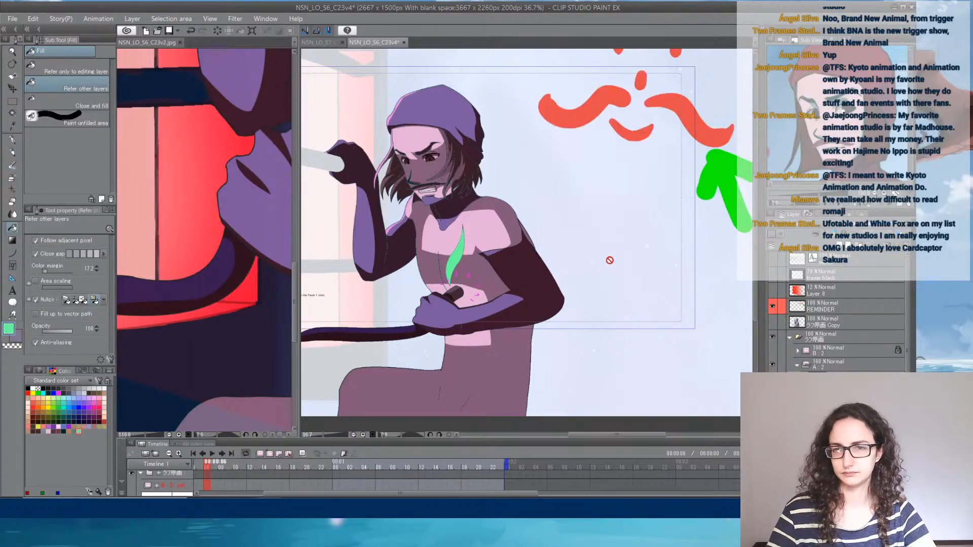
{"action": "scroll", "coordinate": [610, 261], "scroll_direction": "down", "scroll_amount": 2}
{"action": "left_click", "coordinate": [846, 395]}
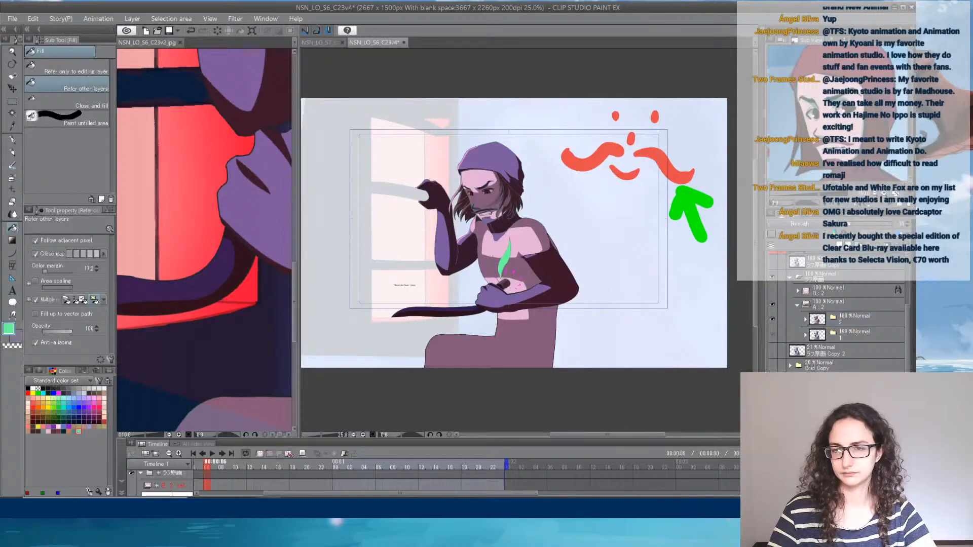
{"action": "left_click_drag", "start_coordinate": [859, 229], "coordinate": [917, 224]}
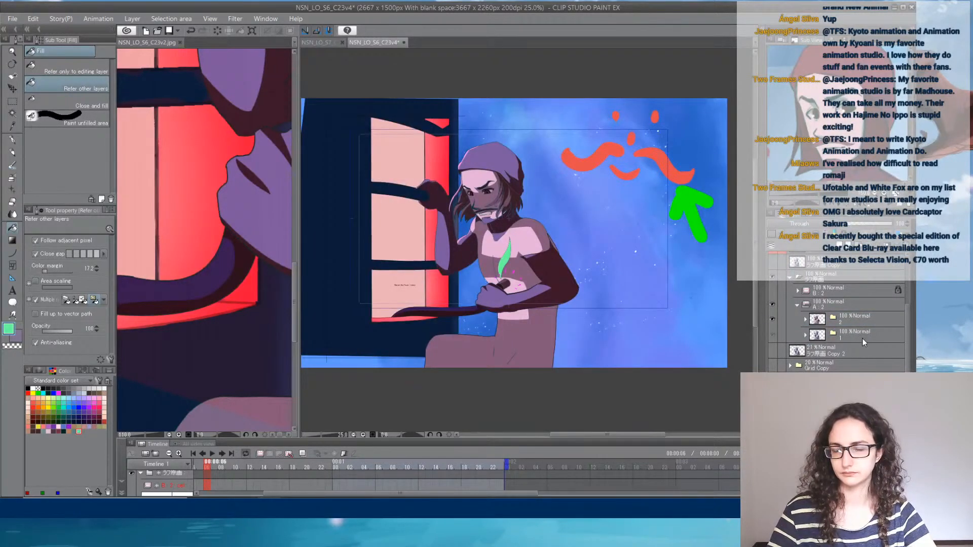
- Show the semi-transparent dark frame layer that masks the area around the shot
{"action": "scroll", "coordinate": [862, 339], "scroll_direction": "up", "scroll_amount": 3}
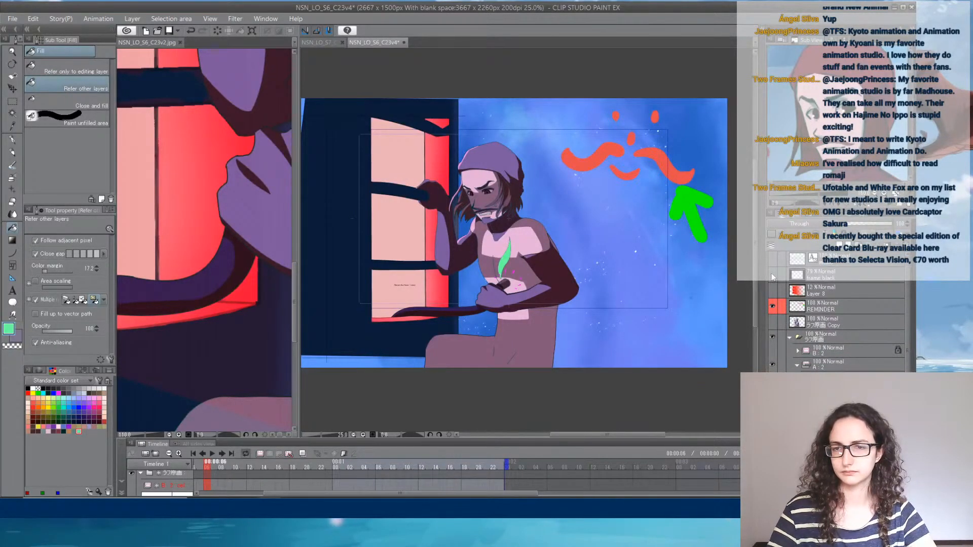
{"action": "left_click", "coordinate": [772, 274]}
{"action": "scroll", "coordinate": [457, 286], "scroll_direction": "up", "scroll_amount": 1}
{"action": "left_click_drag", "start_coordinate": [515, 285], "coordinate": [540, 311]}
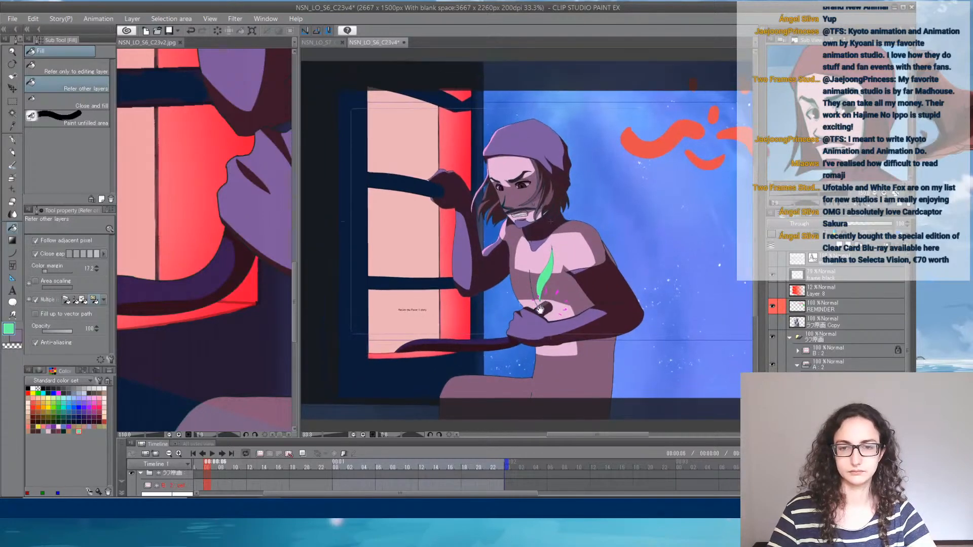
- Enlarge the timeline and group the reference image NSN_LO_S6_C23v2.jpg with the other document tabs, returning to the NSN_LO_S6_C23v4 cut
{"action": "left_click_drag", "start_coordinate": [444, 440], "coordinate": [445, 360]}
{"action": "scroll", "coordinate": [514, 295], "scroll_direction": "down", "scroll_amount": 2}
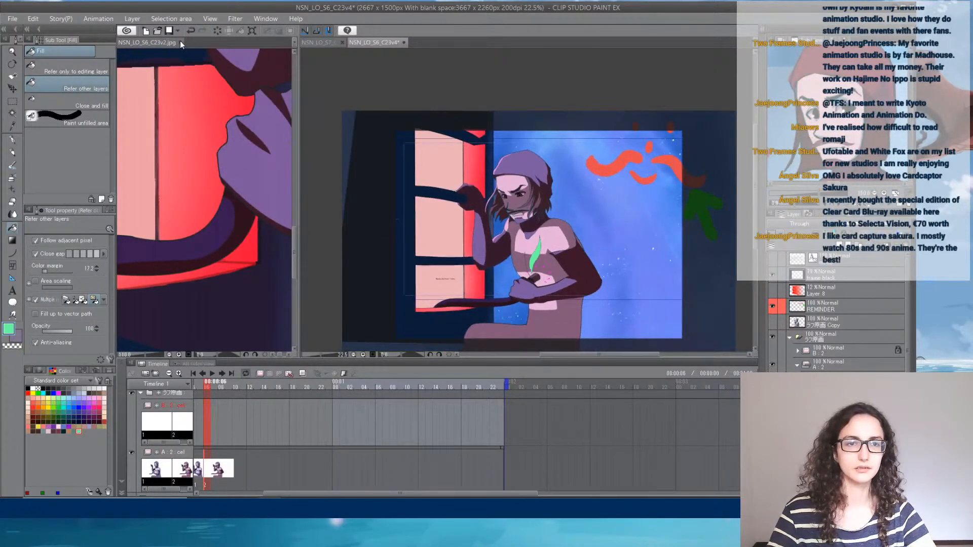
{"action": "left_click_drag", "start_coordinate": [149, 41], "coordinate": [440, 46]}
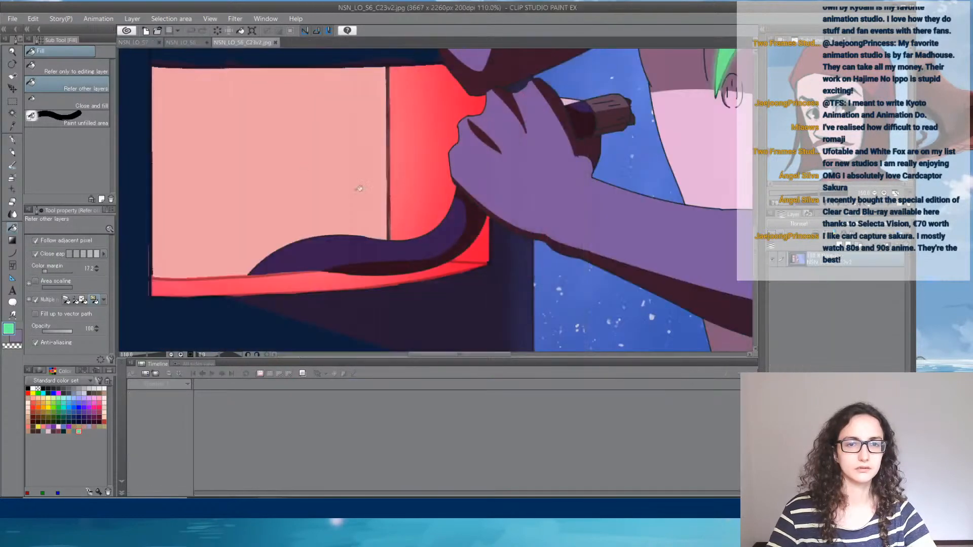
{"action": "left_click", "coordinate": [175, 43]}
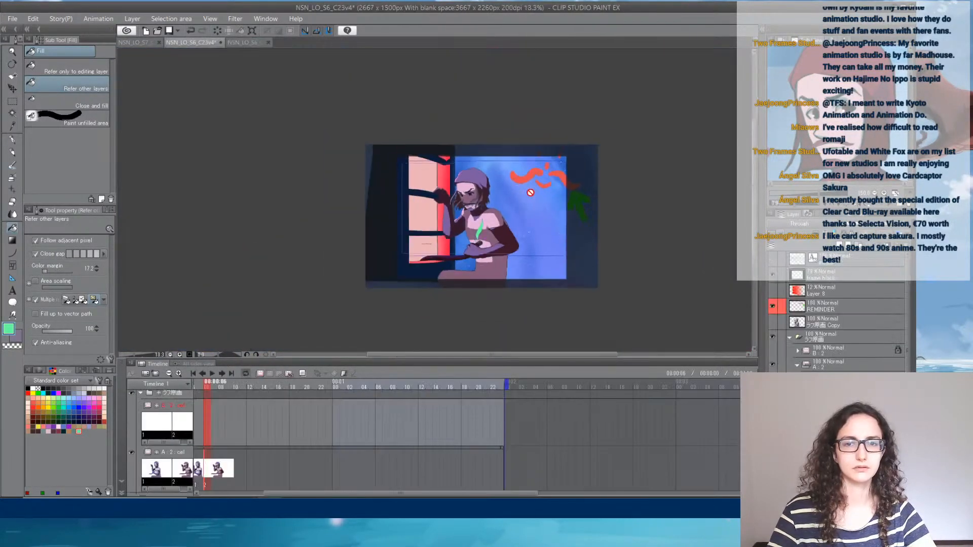
{"action": "scroll", "coordinate": [371, 344], "scroll_direction": "up", "scroll_amount": 4}
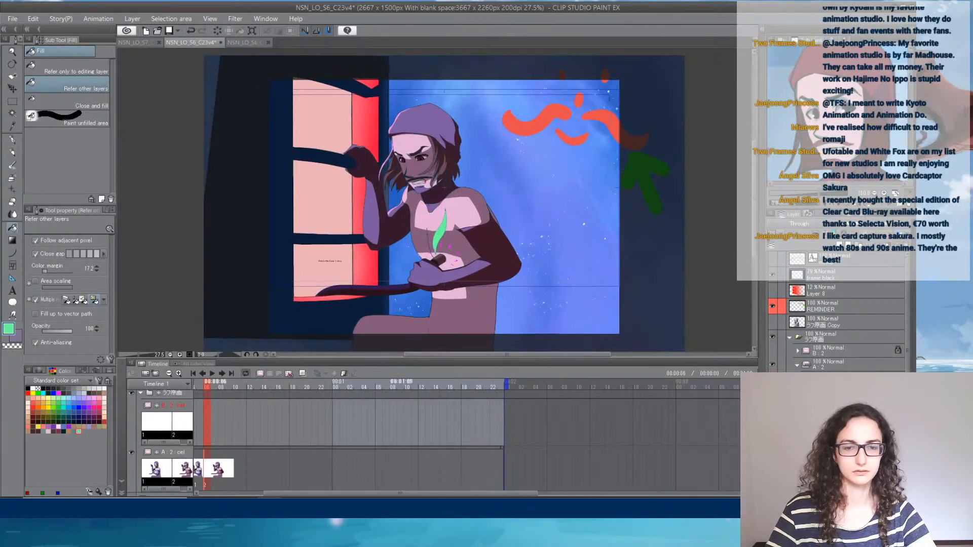
- Compare the cut's two poses by moving through the timeline frames, and check them against the reference image
{"action": "left_click_drag", "start_coordinate": [400, 494], "coordinate": [335, 496]}
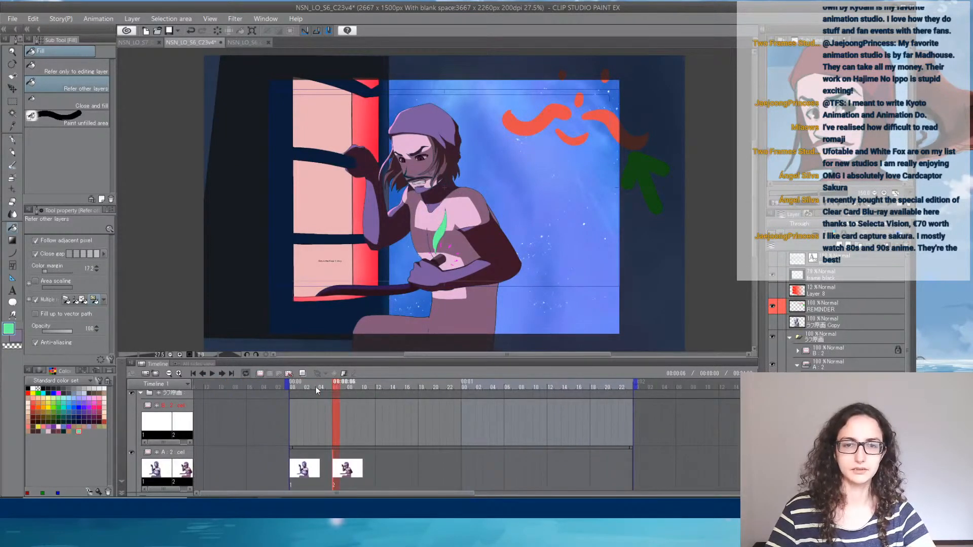
{"action": "mouse_move", "coordinate": [338, 385]}
{"action": "left_mouse_down"}
{"action": "mouse_move", "coordinate": [314, 387]}
{"action": "mouse_move", "coordinate": [349, 395]}
{"action": "left_mouse_up"}
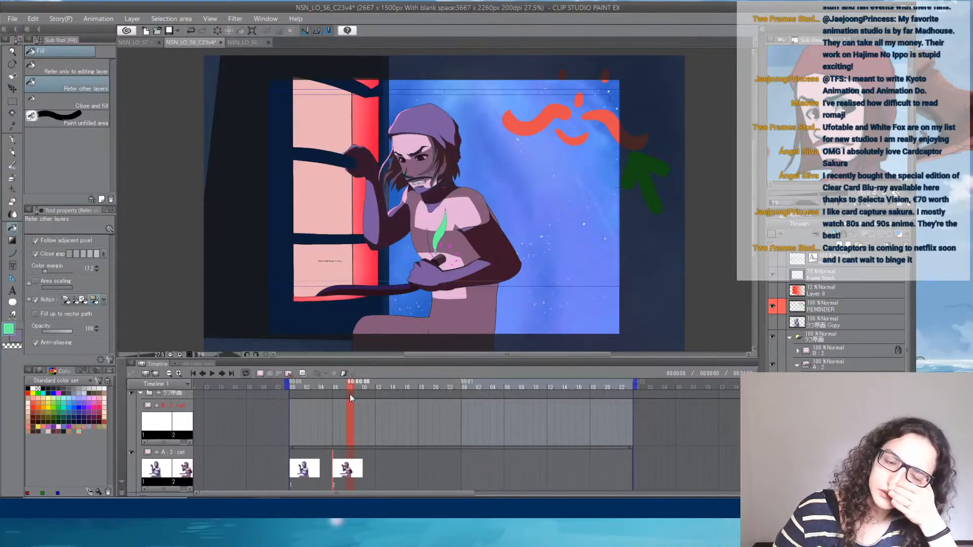
{"action": "left_click_drag", "start_coordinate": [349, 394], "coordinate": [305, 388]}
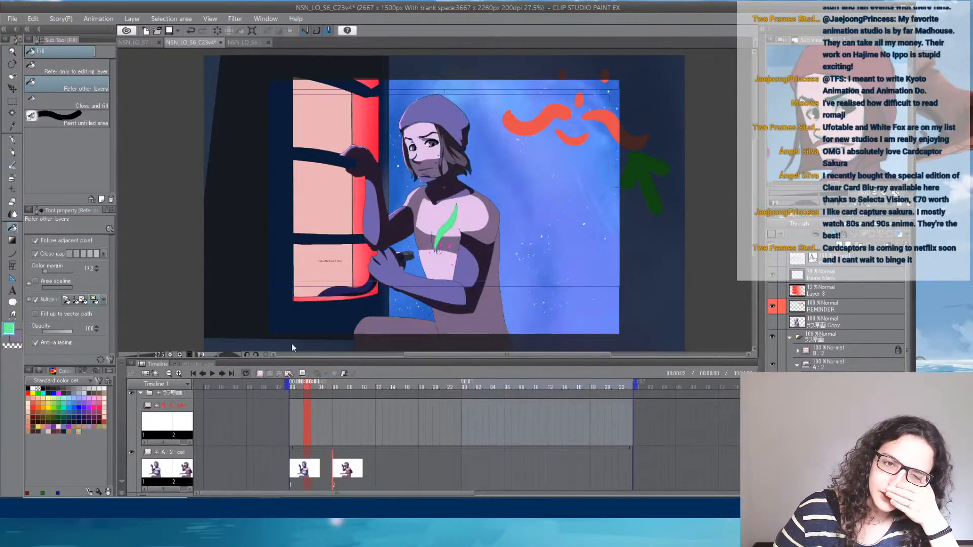
{"action": "left_click", "coordinate": [241, 42]}
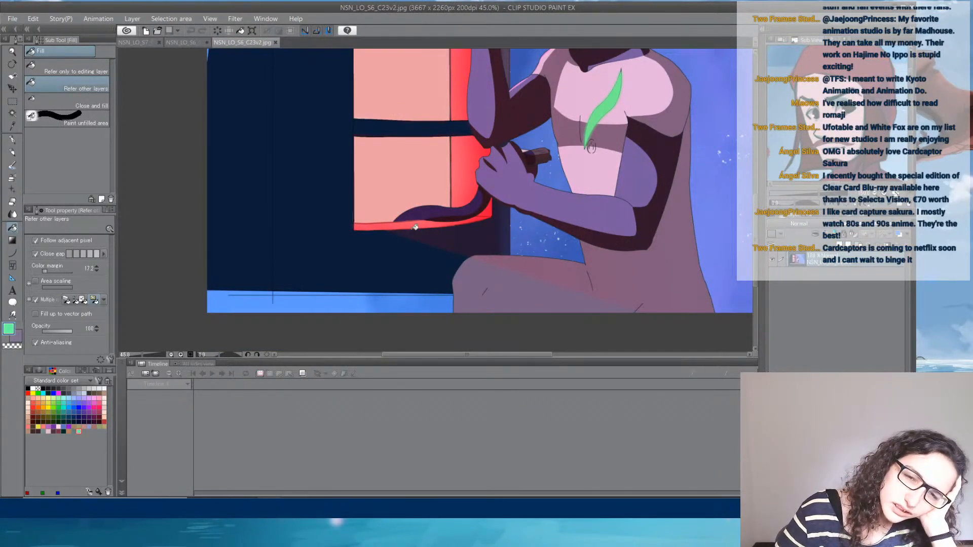
{"action": "left_click", "coordinate": [191, 45]}
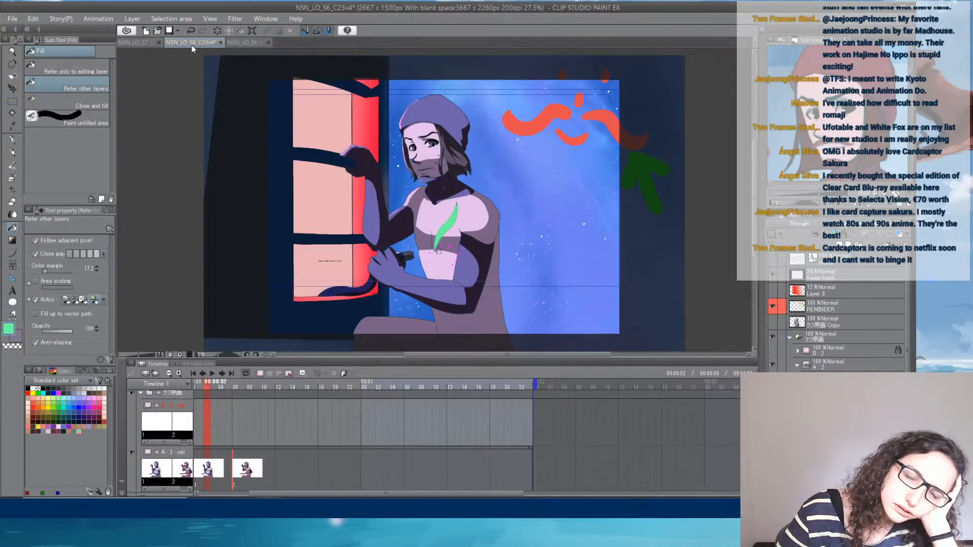
{"action": "left_click", "coordinate": [252, 463]}
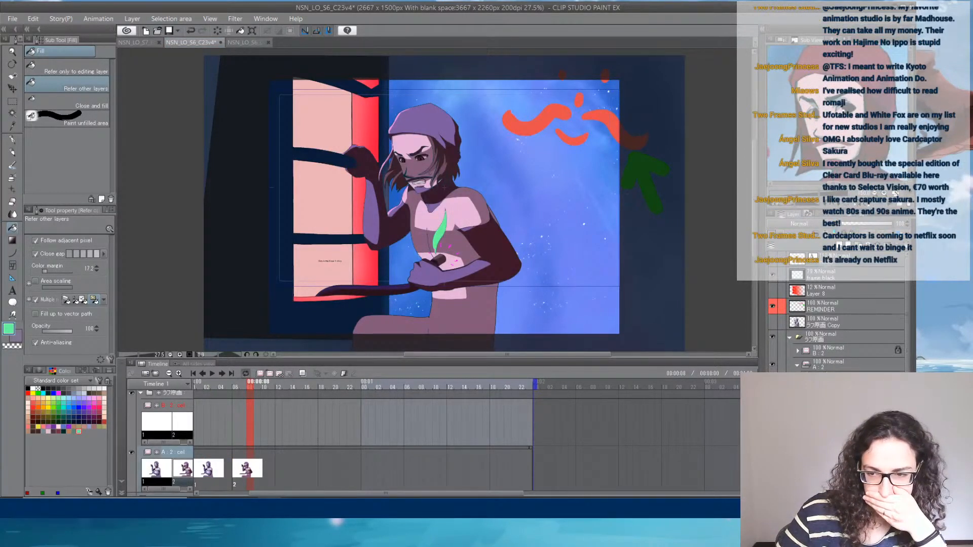
- Select the light pink area of the chest by colour gamut with an error margin of 0.00
{"action": "scroll", "coordinate": [429, 203], "scroll_direction": "up", "scroll_amount": 3}
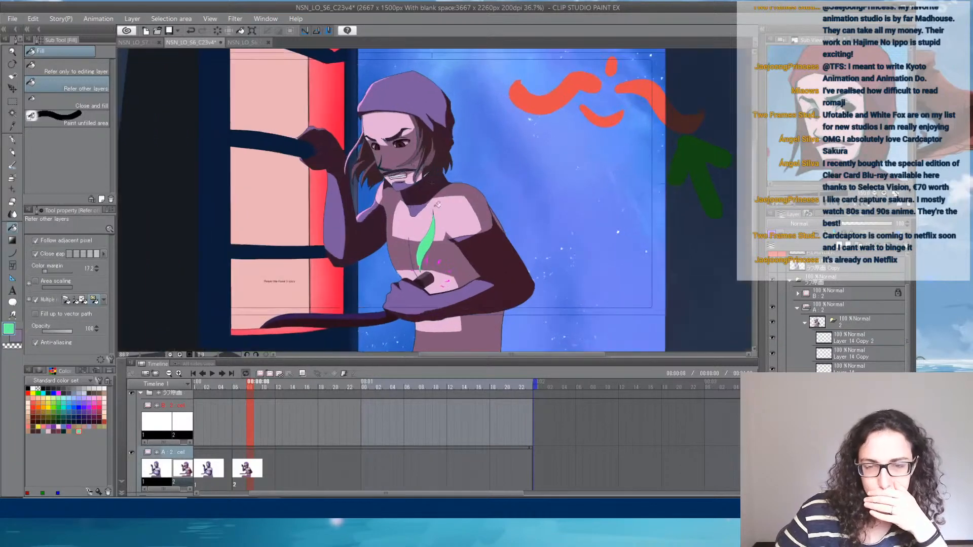
{"action": "scroll", "coordinate": [429, 204], "scroll_direction": "up", "scroll_amount": 1}
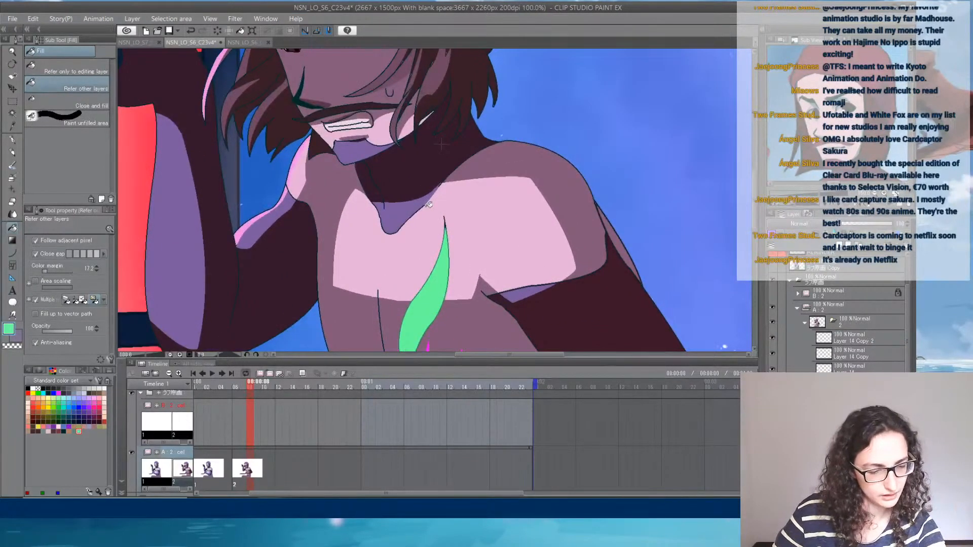
{"action": "key", "text": "ctrl+shift+c"}
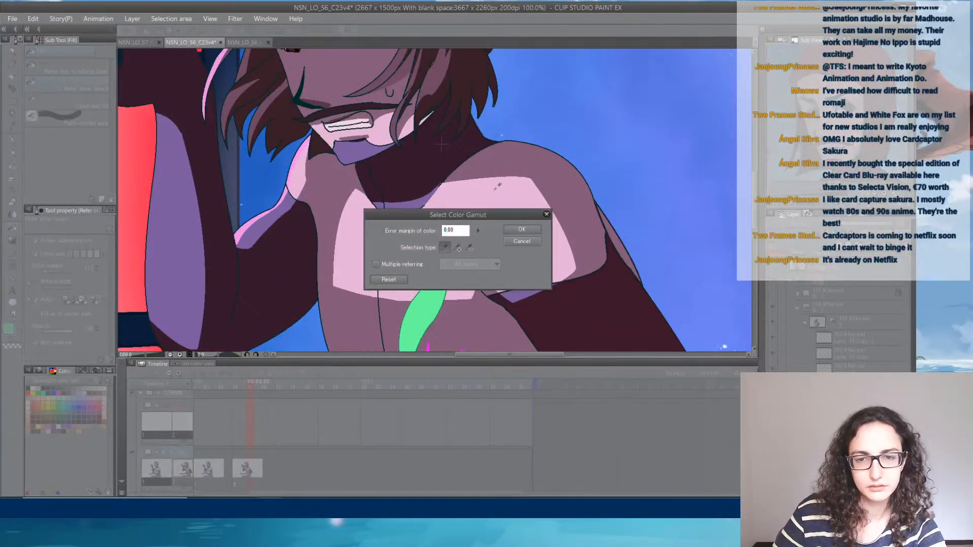
{"action": "left_click", "coordinate": [500, 198]}
{"action": "left_click", "coordinate": [522, 231]}
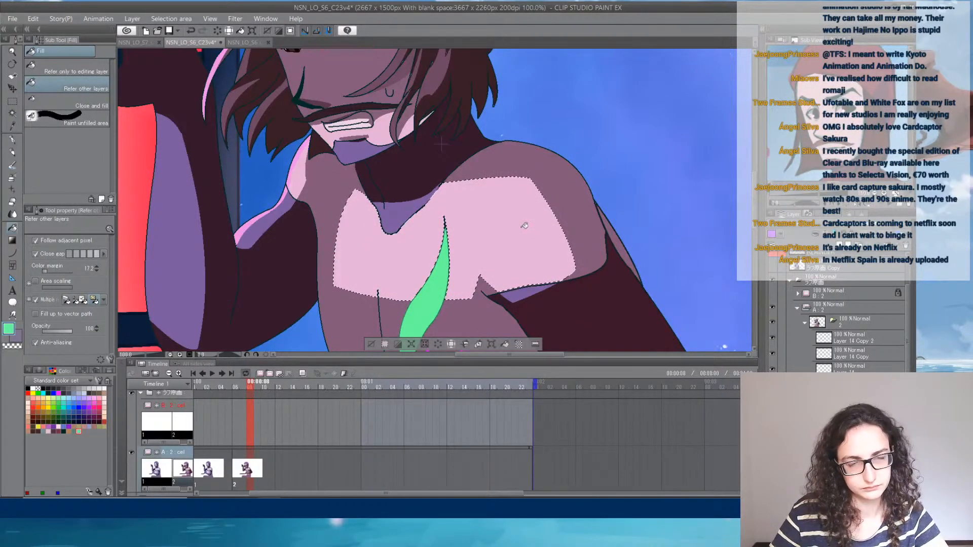
- Save the animation cut and clear the selection on the chest
{"action": "key", "text": "ctrl+s"}
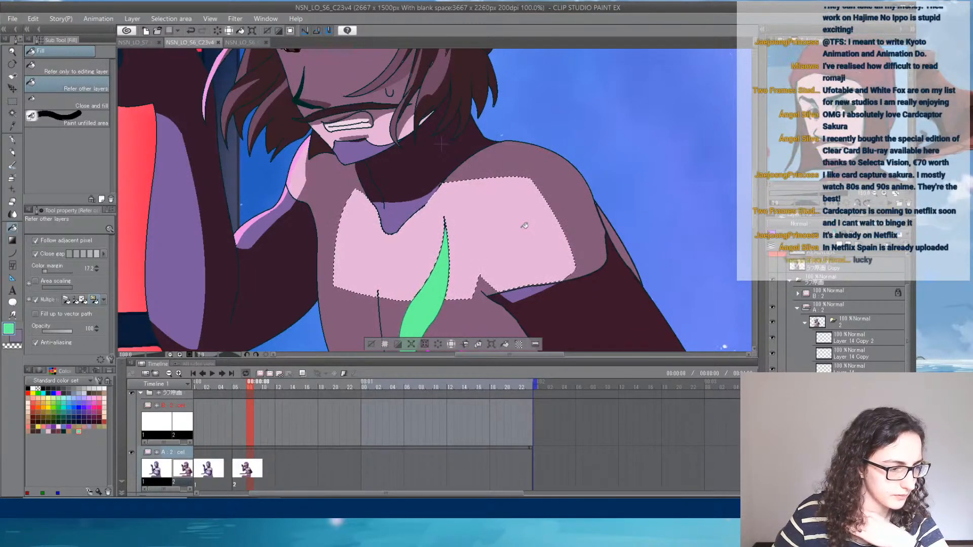
{"action": "key", "text": "ctrl+d"}
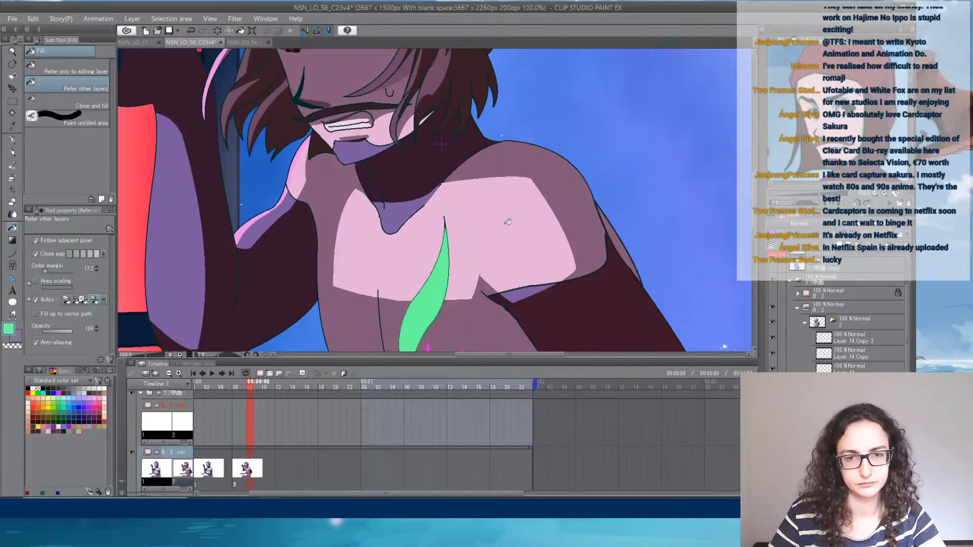
- Move back through the second pose's timeline frames to frame 6 to check it with the whole picture in view
{"action": "scroll", "coordinate": [492, 216], "scroll_direction": "down", "scroll_amount": 4}
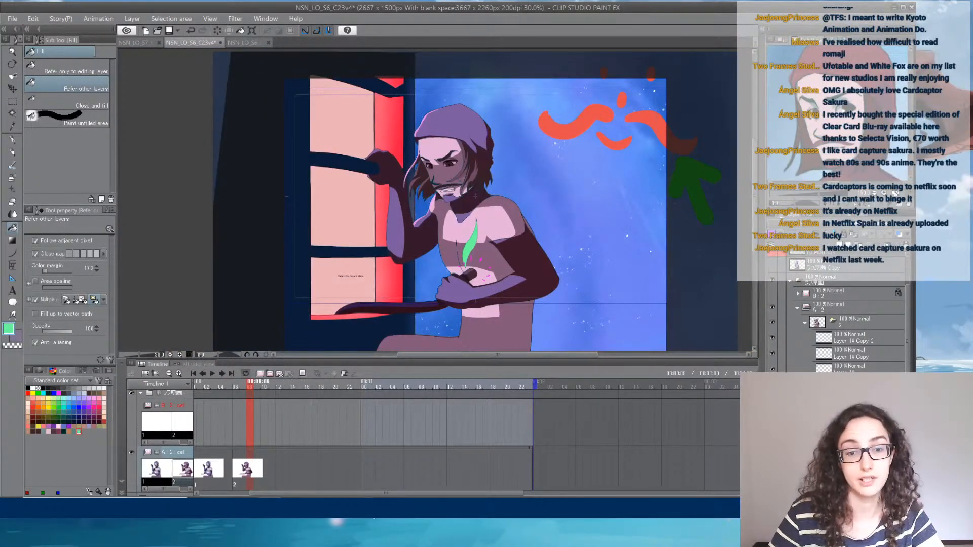
{"action": "left_click_drag", "start_coordinate": [358, 497], "coordinate": [344, 496]}
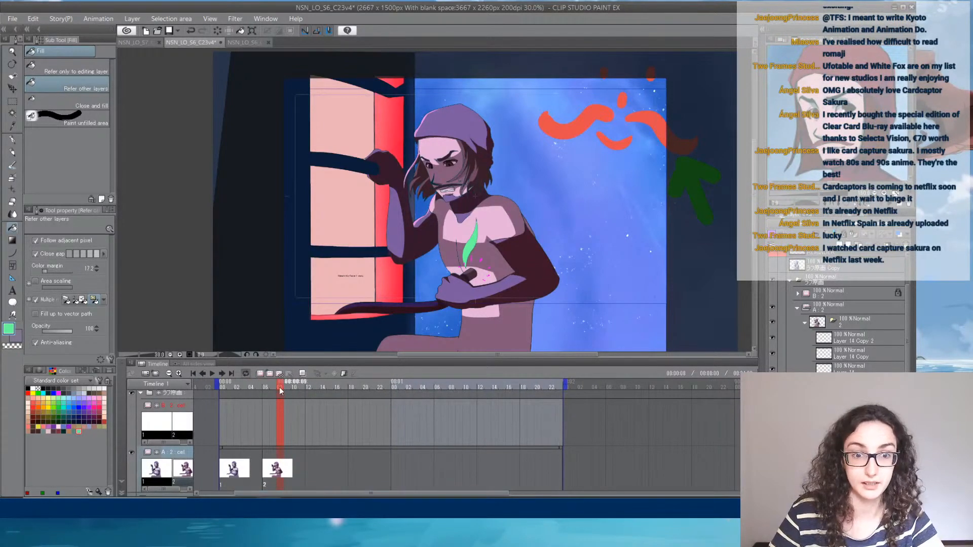
{"action": "mouse_move", "coordinate": [258, 385]}
{"action": "left_mouse_down"}
{"action": "mouse_move", "coordinate": [243, 385]}
{"action": "mouse_move", "coordinate": [273, 386]}
{"action": "left_mouse_up"}
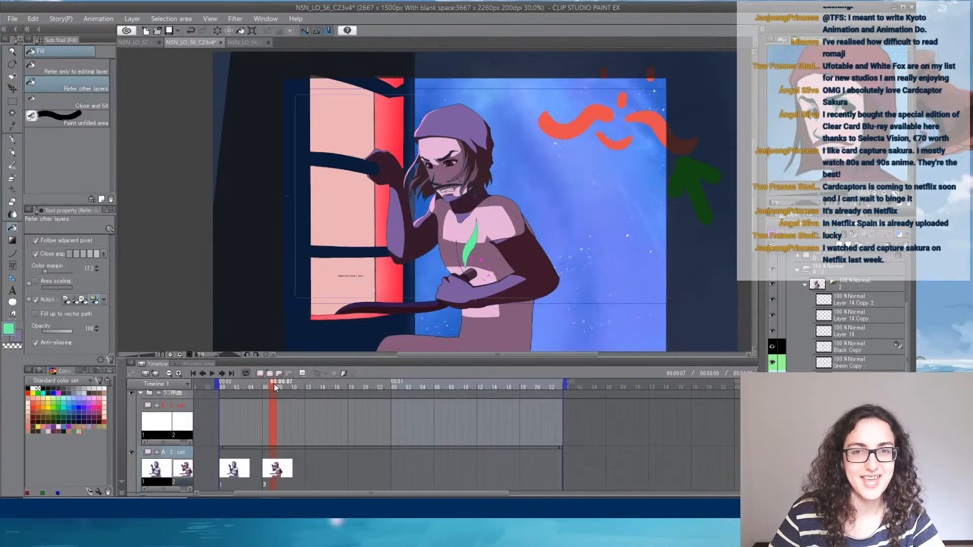
{"action": "mouse_move", "coordinate": [273, 384]}
{"action": "left_mouse_down"}
{"action": "mouse_move", "coordinate": [245, 388]}
{"action": "mouse_move", "coordinate": [263, 388]}
{"action": "left_mouse_up"}
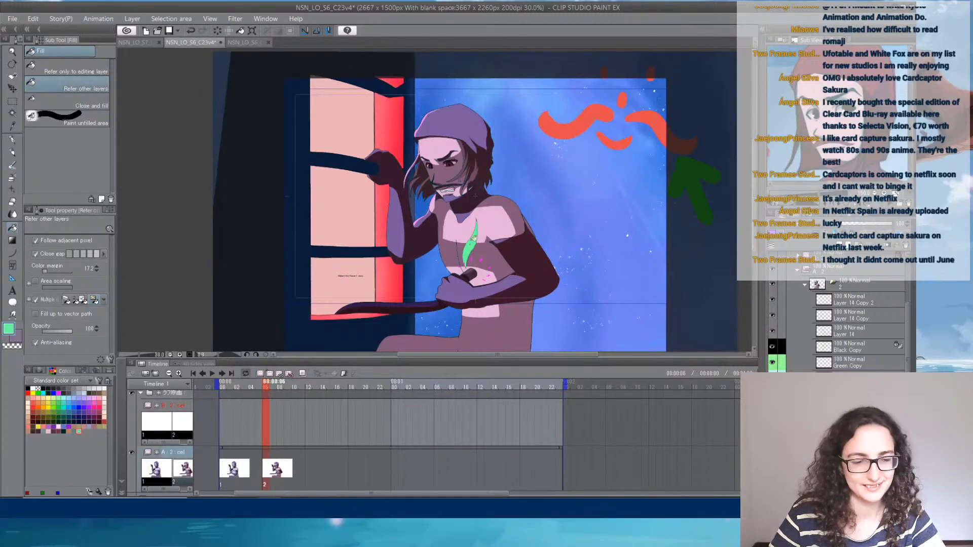
{"action": "key", "text": "ctrl+shift+c"}
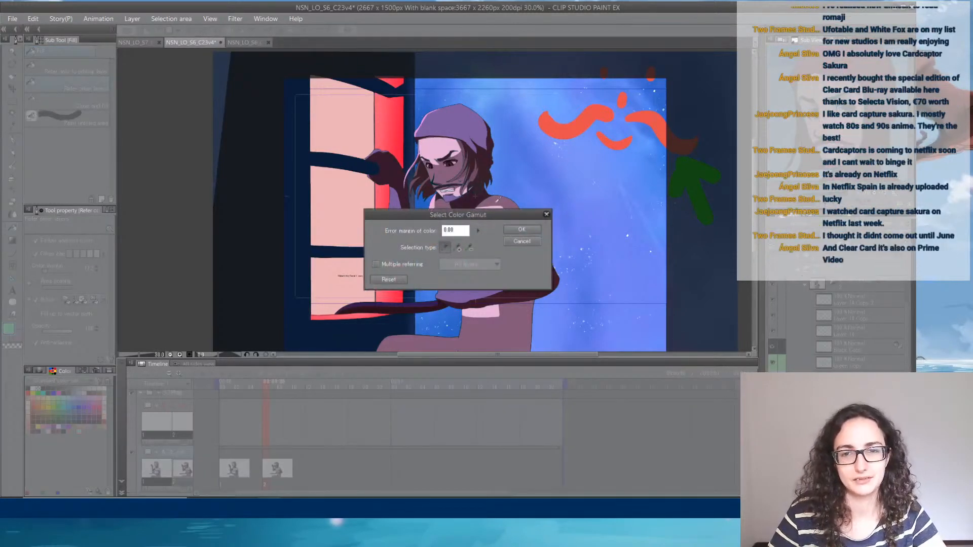
{"action": "left_click", "coordinate": [518, 229]}
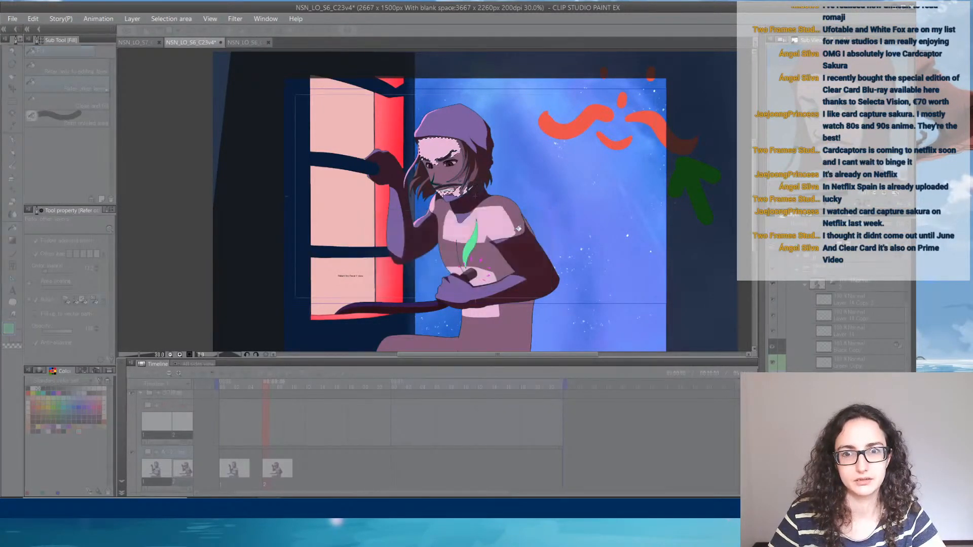
{"action": "key", "text": "ctrl+d"}
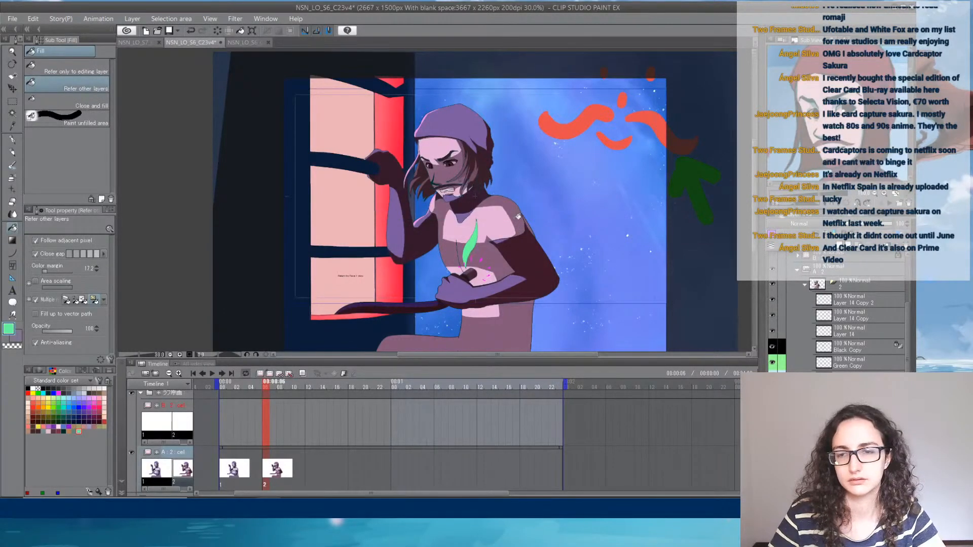
{"action": "key", "text": "ctrl+shift+c"}
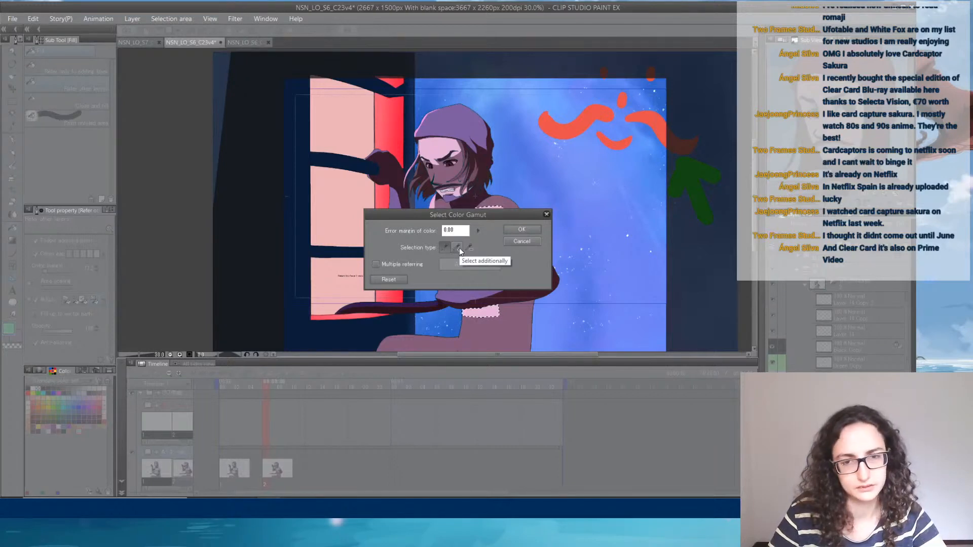
{"action": "left_click", "coordinate": [520, 241]}
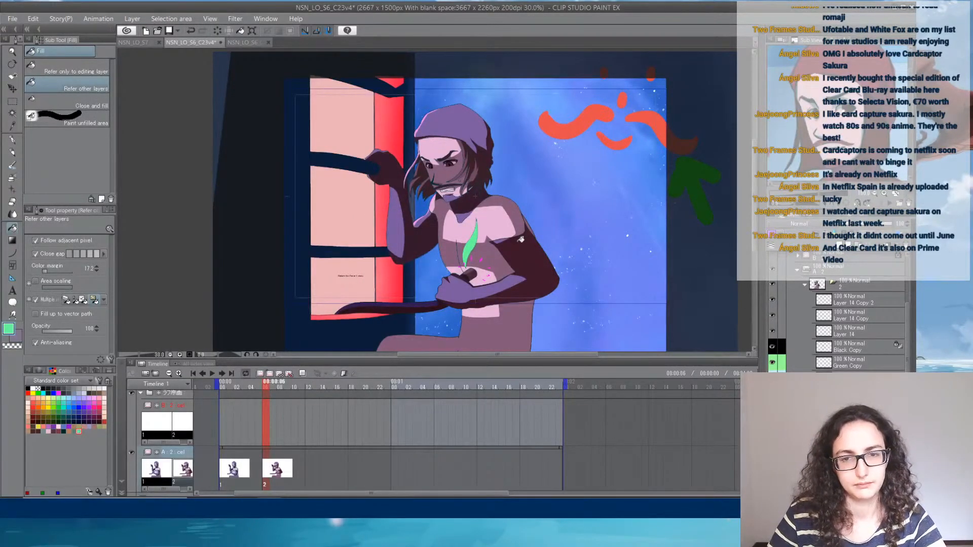
{"action": "scroll", "coordinate": [519, 239], "scroll_direction": "up", "scroll_amount": 6}
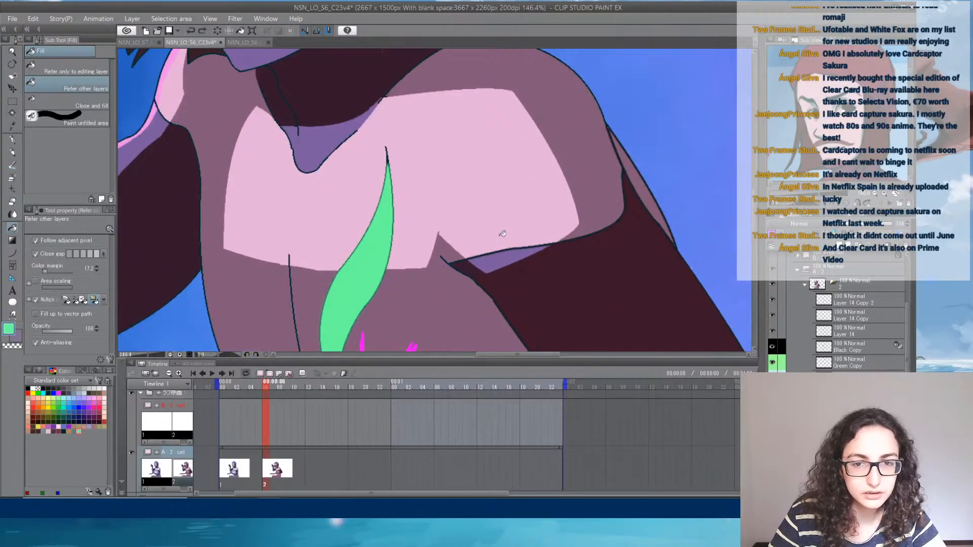
{"action": "scroll", "coordinate": [439, 251], "scroll_direction": "up", "scroll_amount": 3}
{"action": "scroll", "coordinate": [494, 255], "scroll_direction": "down", "scroll_amount": 6}
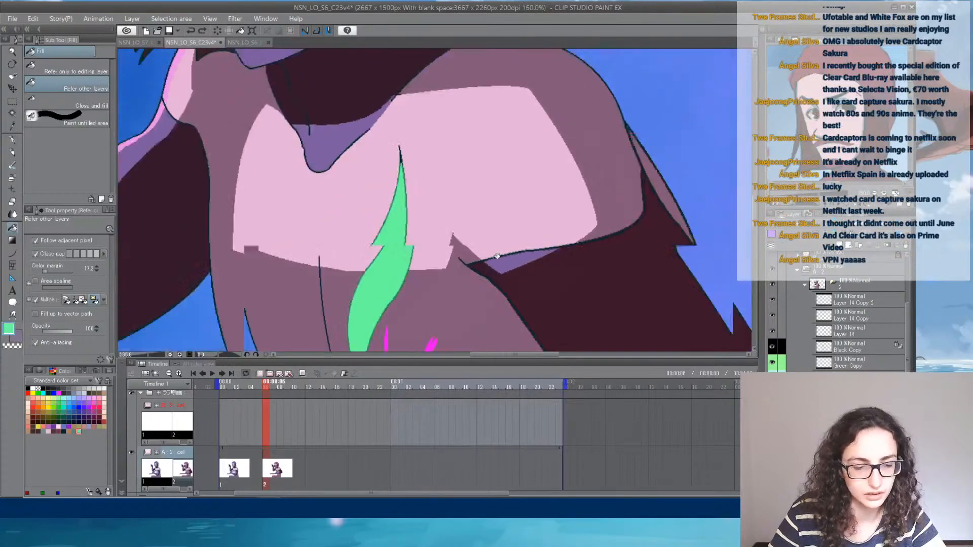
{"action": "key", "text": "ctrl+shift+c"}
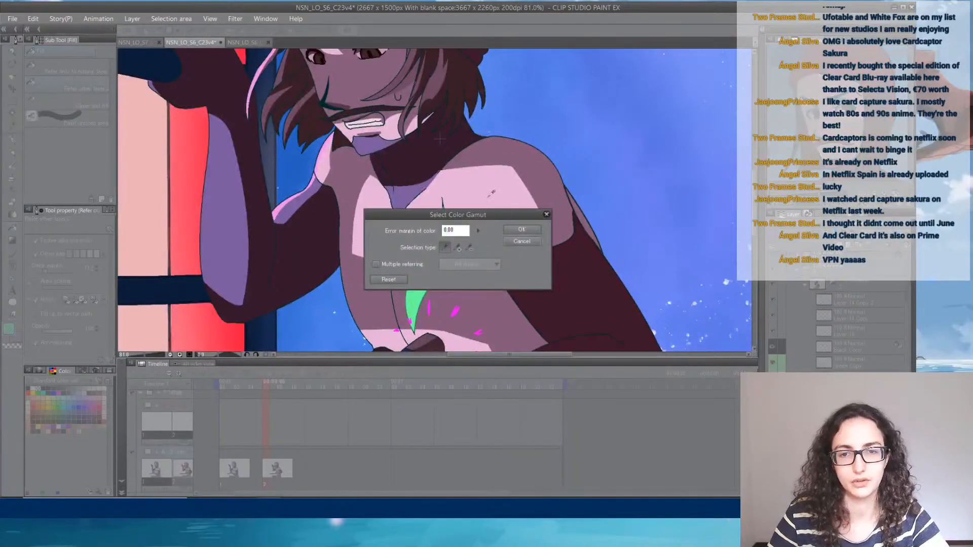
{"action": "left_click", "coordinate": [459, 247]}
{"action": "left_click", "coordinate": [488, 190]}
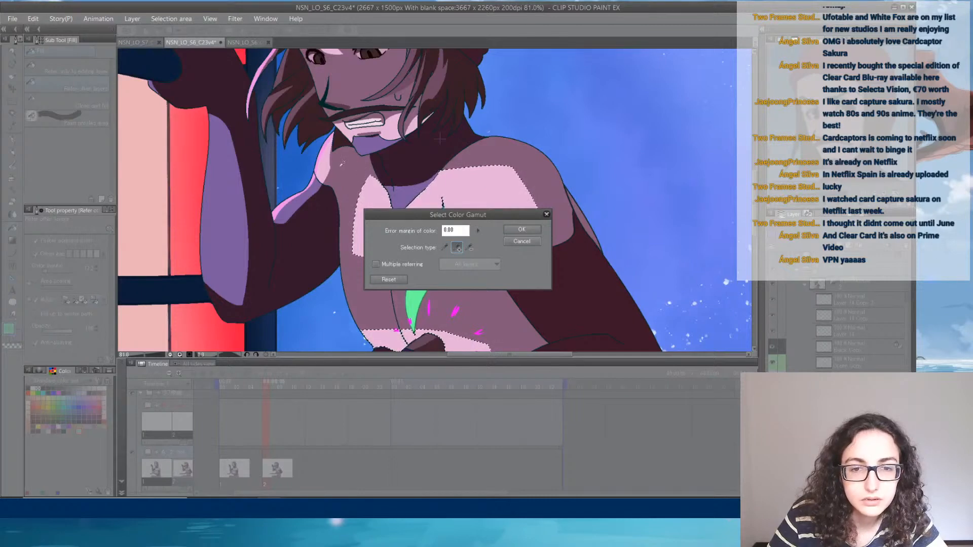
{"action": "left_click", "coordinate": [522, 241]}
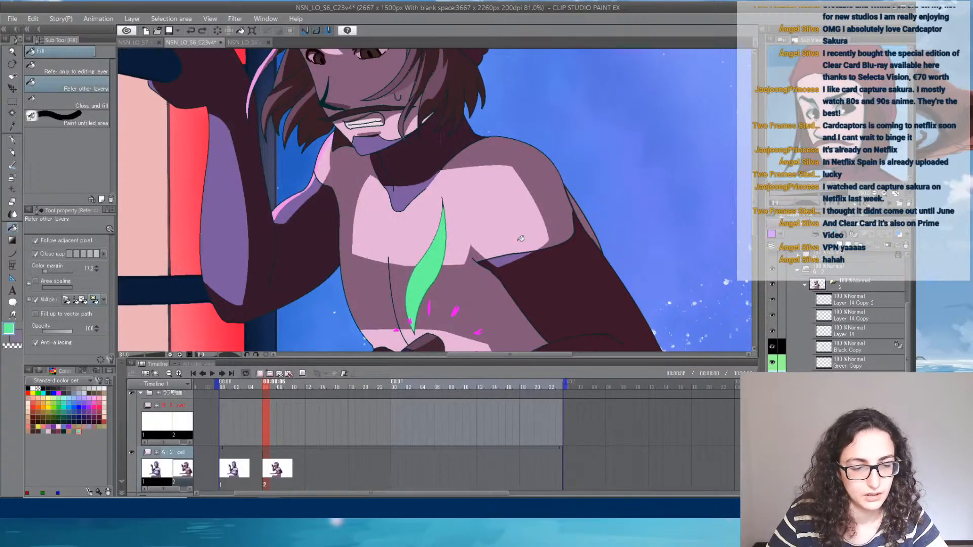
- Select the chest's light pink by colour gamut with multiple referring to all layers and an error margin of 0.00
{"action": "key", "text": "ctrl+shift+c"}
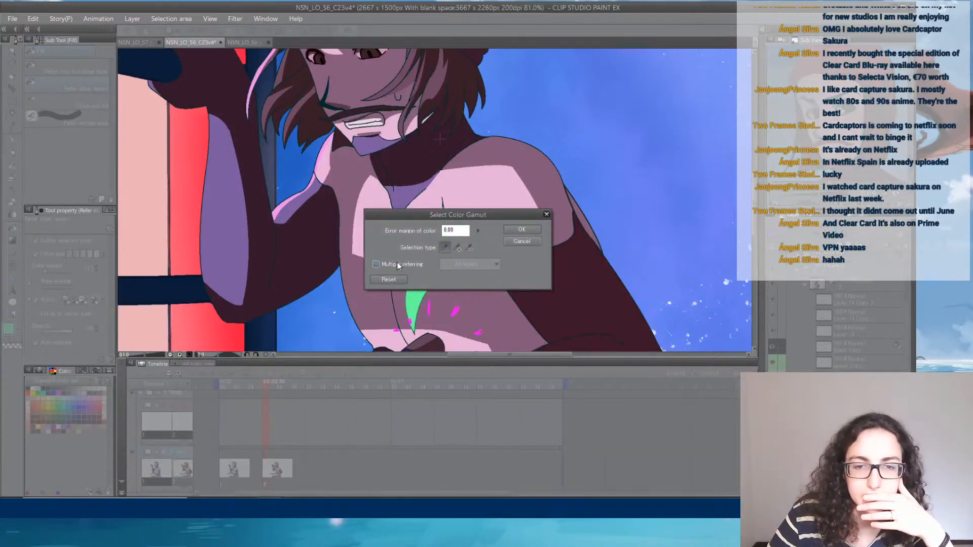
{"action": "left_click", "coordinate": [398, 266]}
{"action": "left_click", "coordinate": [487, 184]}
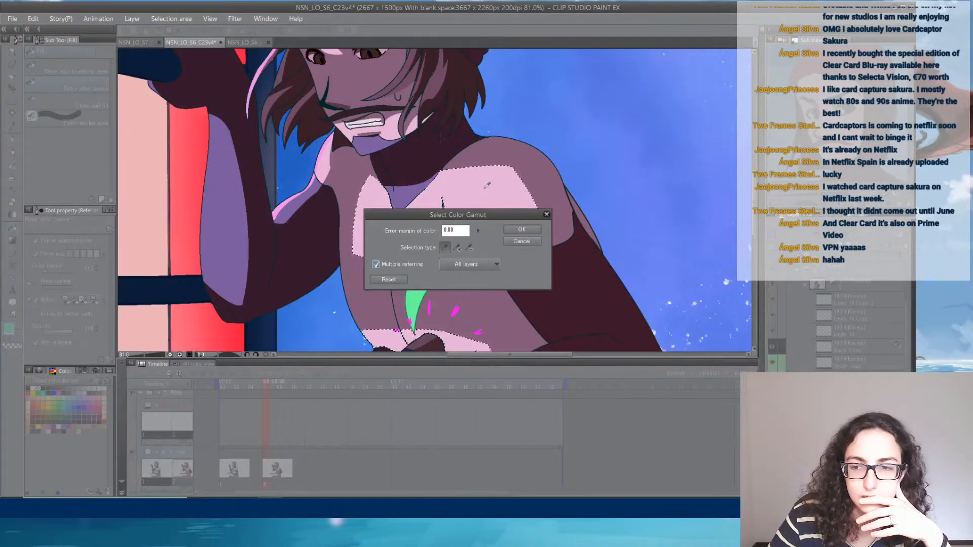
{"action": "left_click", "coordinate": [535, 232]}
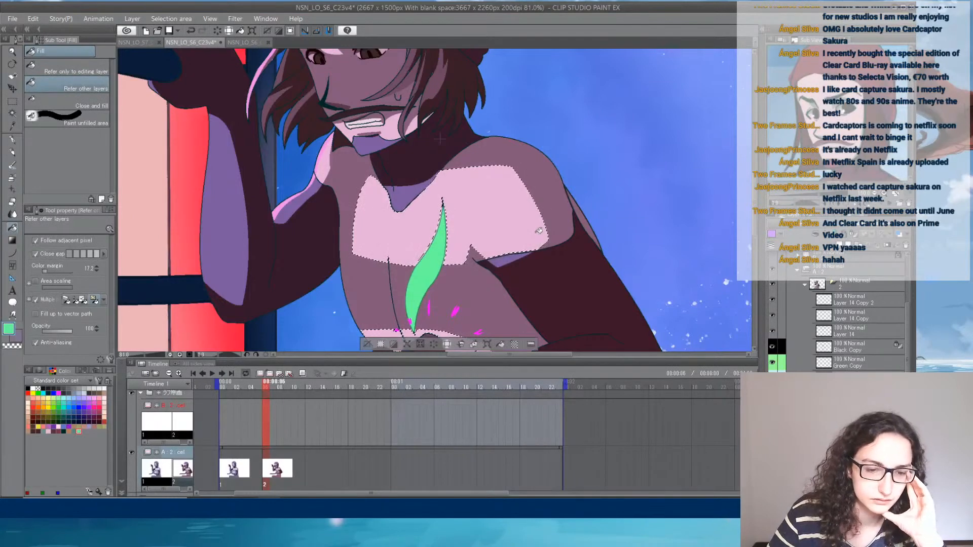
- Sample the light lilac skin colour from the first pose's chest at frame 5 and fill the second pose's selected chest with it at frame 8
{"action": "left_click", "coordinate": [258, 388]}
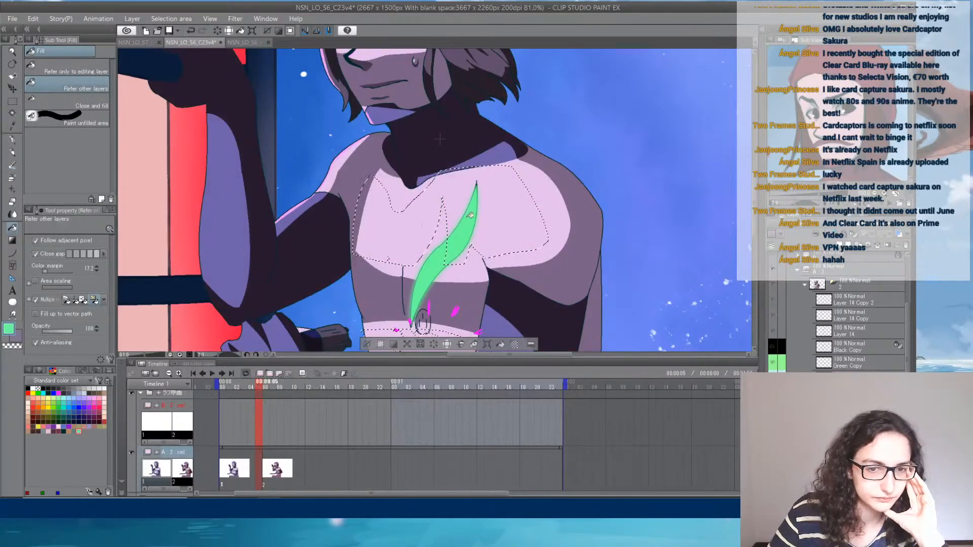
{"action": "left_click", "coordinate": [427, 217], "text": "alt"}
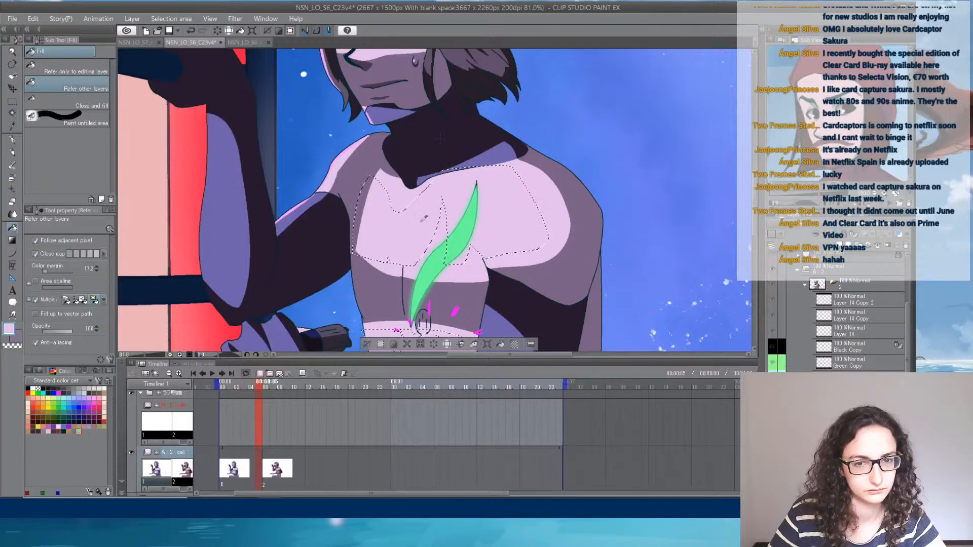
{"action": "left_click", "coordinate": [280, 388]}
{"action": "left_click", "coordinate": [434, 247]}
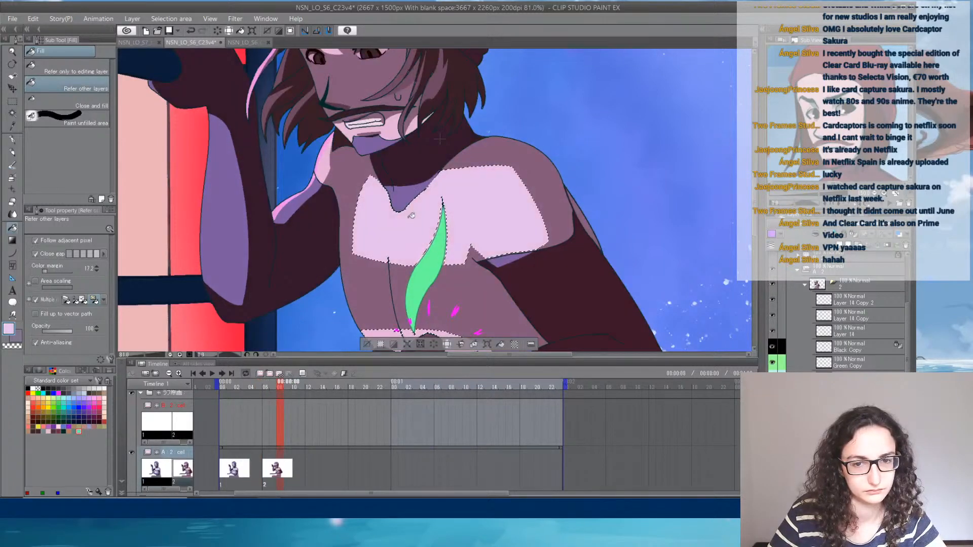
- Hide the layers Layer 14 Copy 2, Layer 14 Copy and Layer 14 in the second pose, and clear the chest selection
{"action": "scroll", "coordinate": [424, 253], "scroll_direction": "up", "scroll_amount": 5}
{"action": "scroll", "coordinate": [428, 254], "scroll_direction": "up", "scroll_amount": 1}
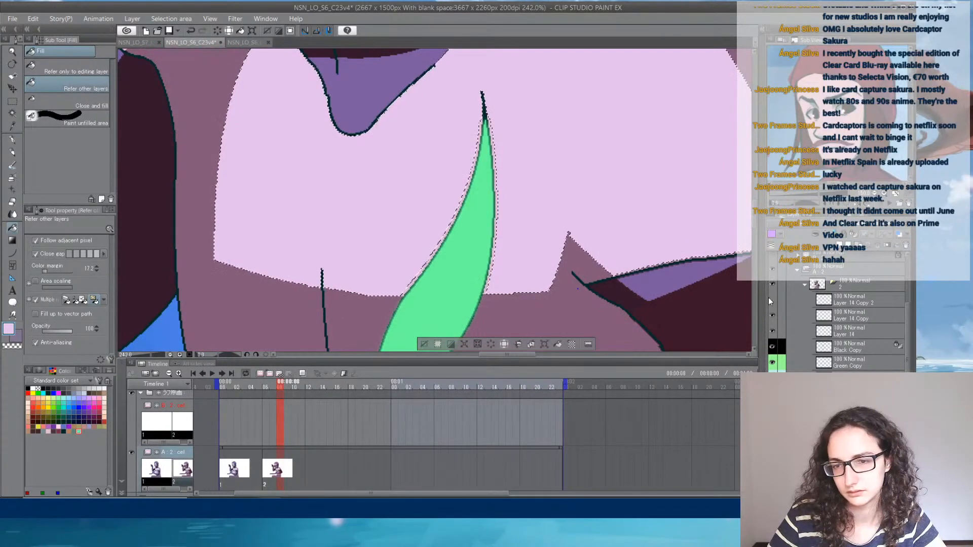
{"action": "left_click", "coordinate": [771, 299]}
{"action": "left_click", "coordinate": [772, 315]}
{"action": "left_click", "coordinate": [771, 332]}
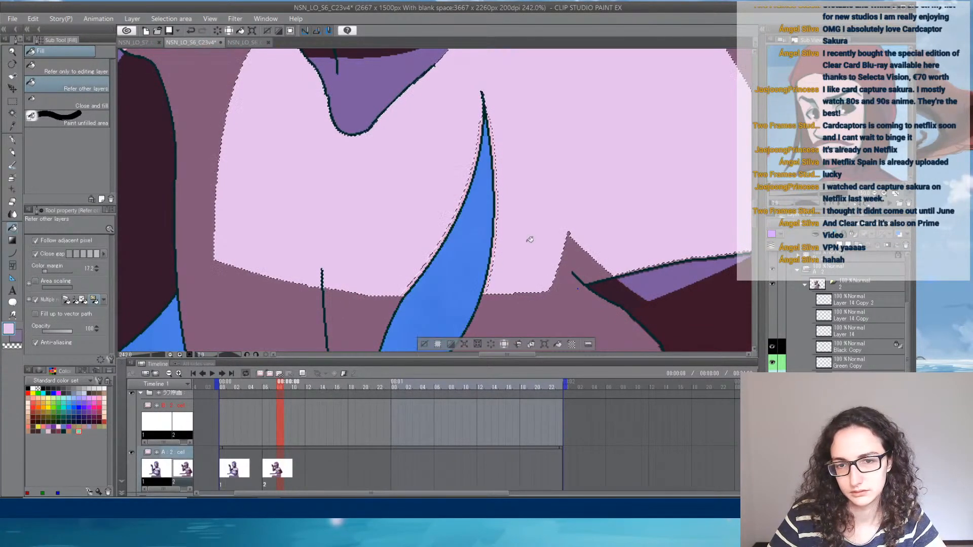
{"action": "key", "text": "ctrl+d"}
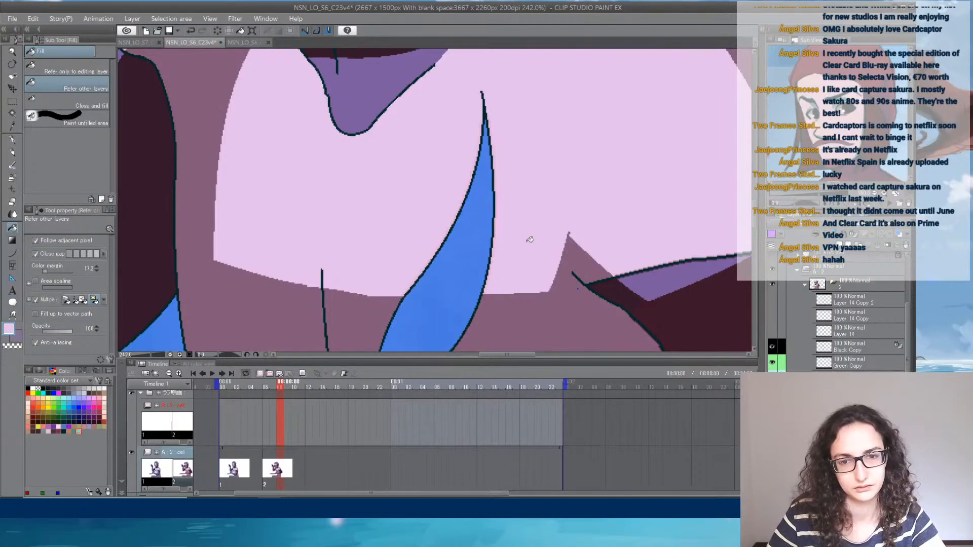
- Fill the light areas of the second pose's chest, belly and raised-arm shoulder with the sampled light lilac
{"action": "left_click", "coordinate": [434, 256]}
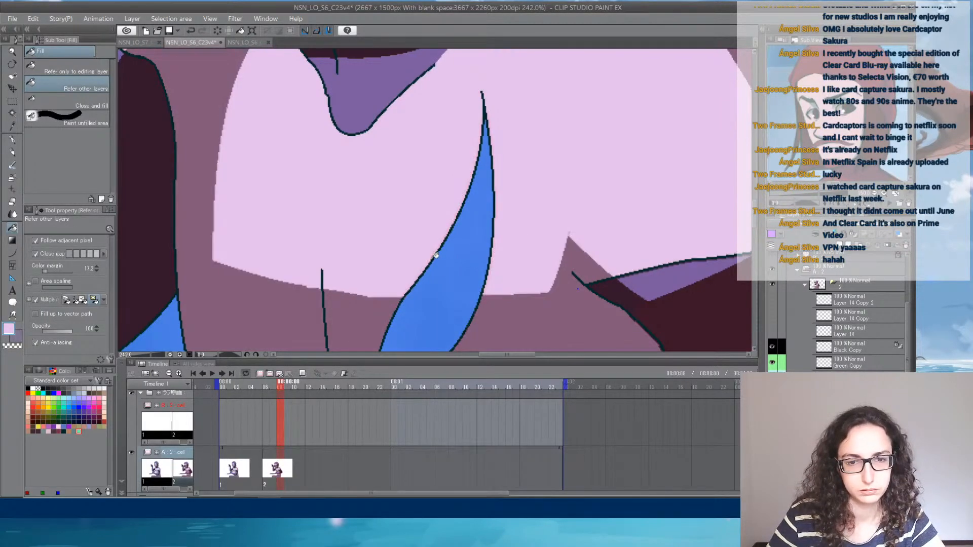
{"action": "scroll", "coordinate": [598, 214], "scroll_direction": "down", "scroll_amount": 6}
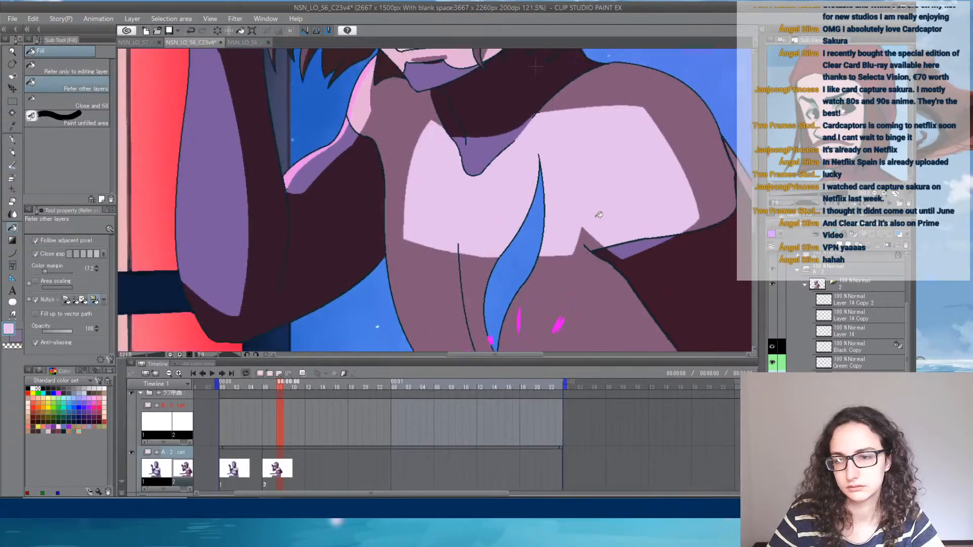
{"action": "left_click", "coordinate": [576, 324]}
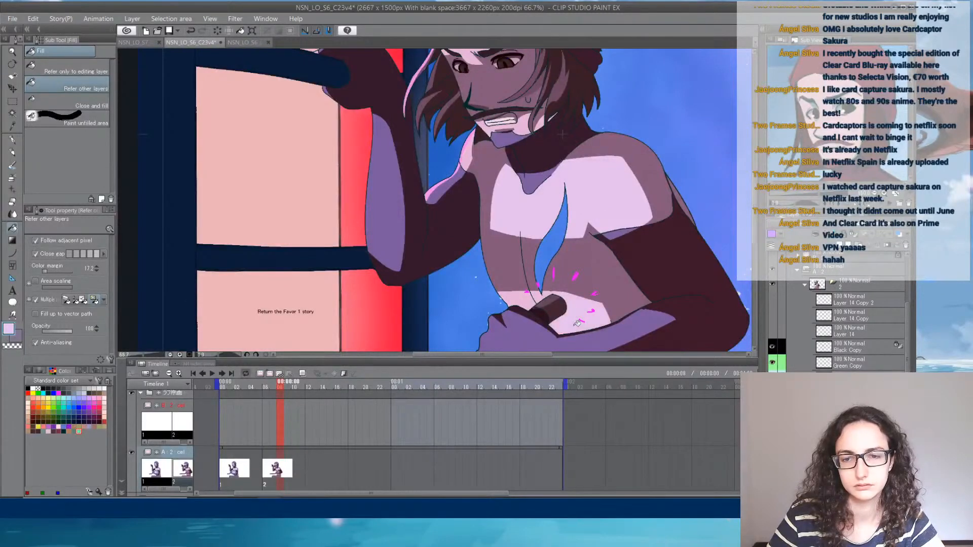
{"action": "left_click", "coordinate": [529, 297]}
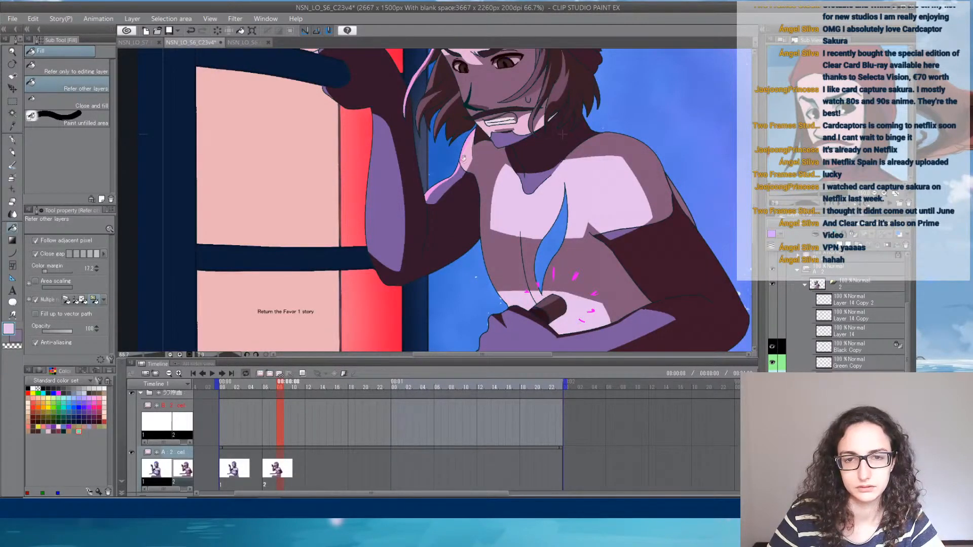
{"action": "left_click", "coordinate": [473, 149]}
- Fill the pink lit areas of the cheek, jaw and skin around the mouth with the light lilac
{"action": "scroll", "coordinate": [496, 123], "scroll_direction": "up", "scroll_amount": 4}
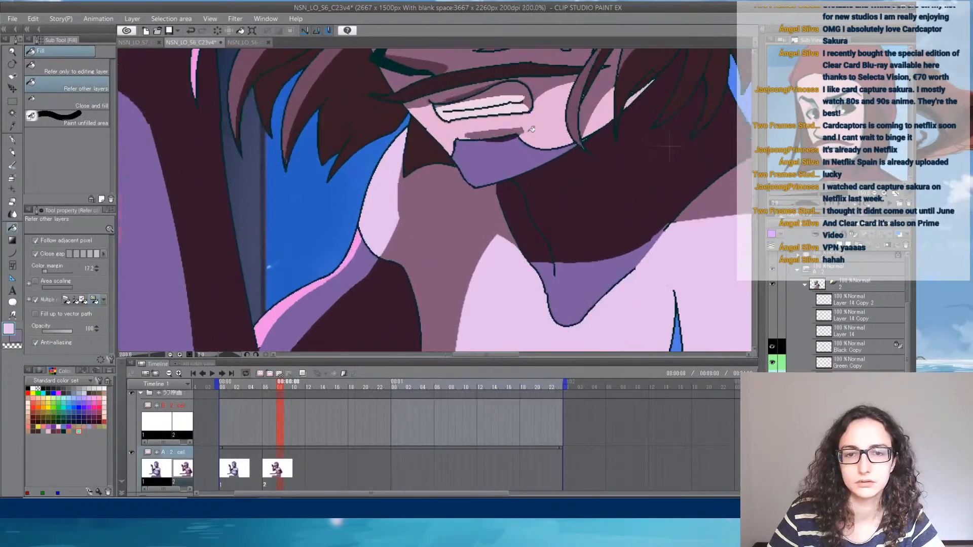
{"action": "left_click", "coordinate": [547, 129]}
{"action": "left_click", "coordinate": [604, 118]}
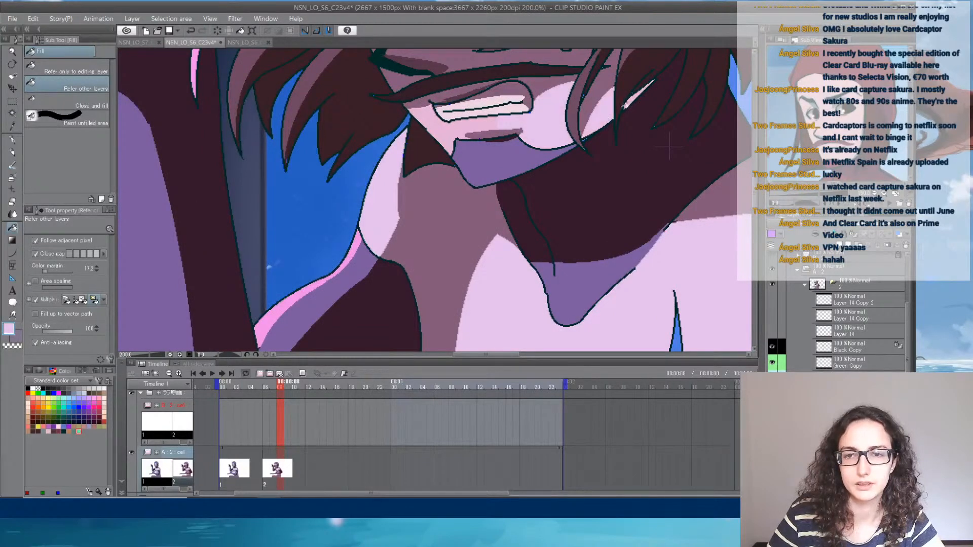
{"action": "scroll", "coordinate": [598, 111], "scroll_direction": "up", "scroll_amount": 4}
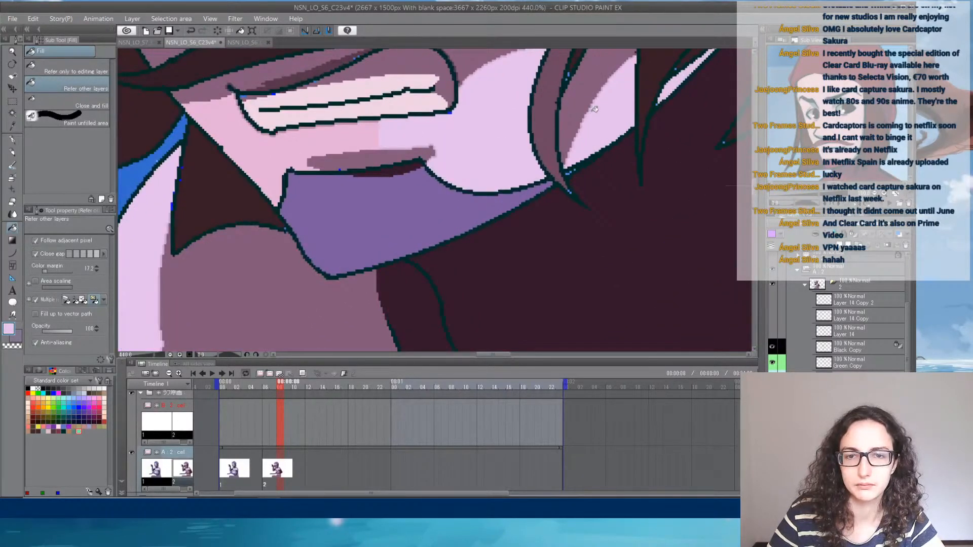
{"action": "left_click", "coordinate": [331, 132]}
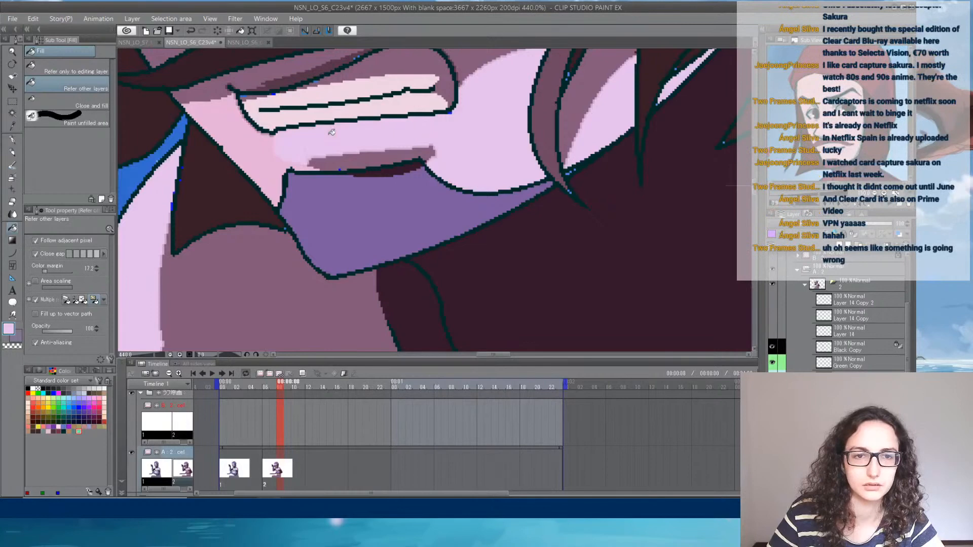
{"action": "left_click", "coordinate": [261, 130]}
- Fill the pink lit areas of the forehead and beneath the eyebrows with the light lilac
{"action": "scroll", "coordinate": [374, 138], "scroll_direction": "down", "scroll_amount": 3}
{"action": "left_click_drag", "start_coordinate": [372, 105], "coordinate": [478, 311]}
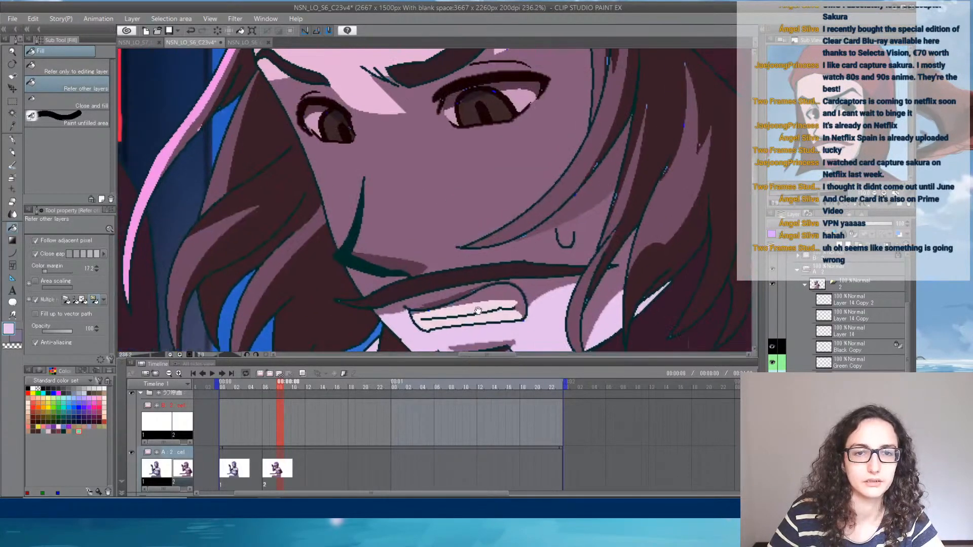
{"action": "left_click", "coordinate": [370, 103]}
{"action": "left_click_drag", "start_coordinate": [411, 107], "coordinate": [401, 264]}
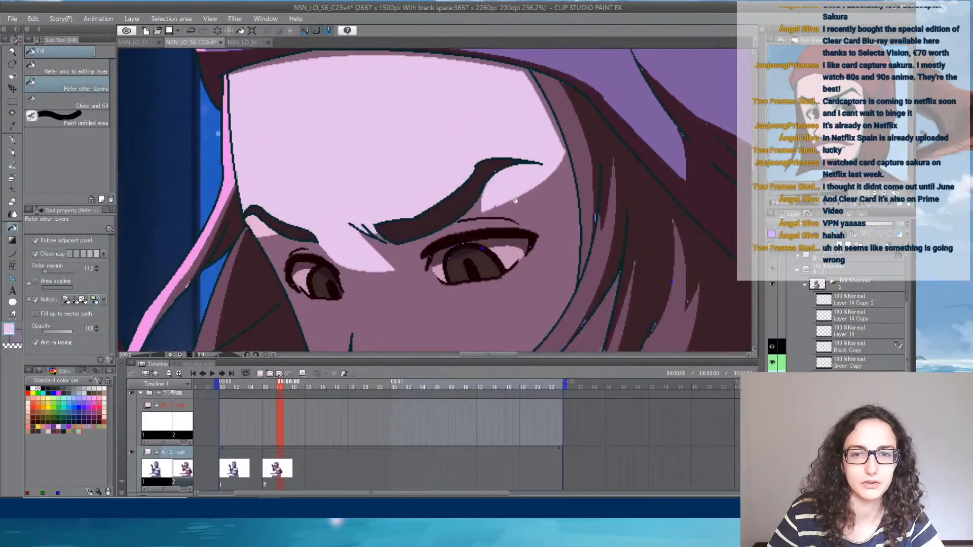
{"action": "left_click", "coordinate": [262, 226]}
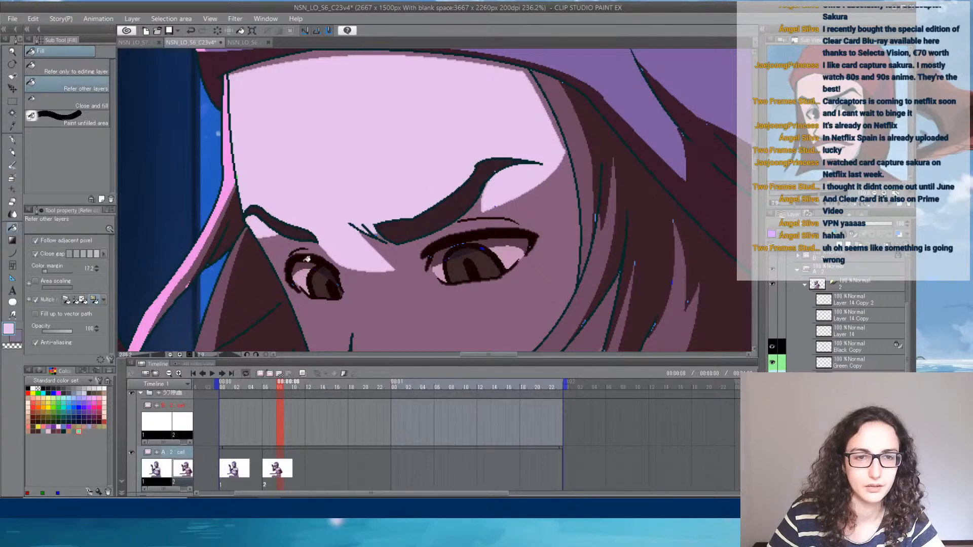
{"action": "left_click_drag", "start_coordinate": [415, 156], "coordinate": [371, 293]}
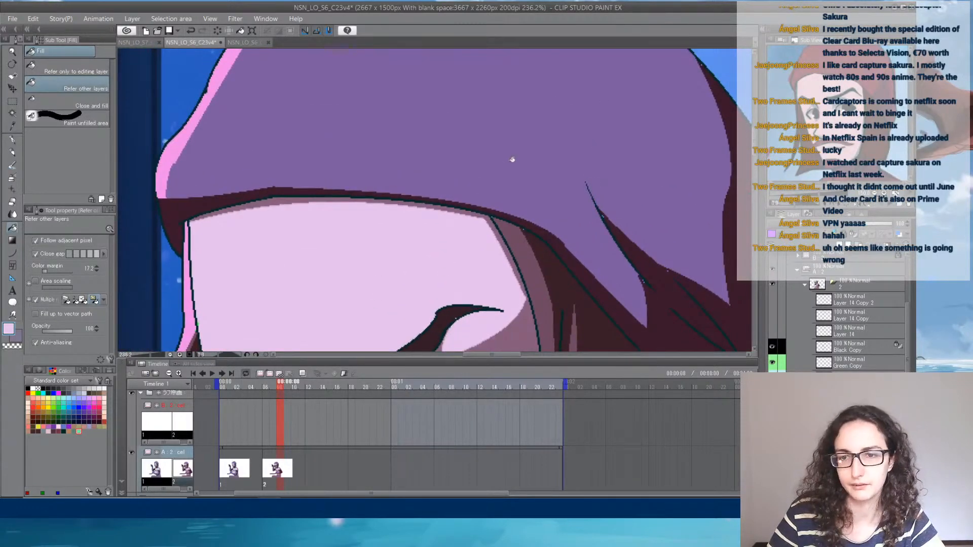
- Examine the recoloured second pose against the background, both close up and as a whole
{"action": "scroll", "coordinate": [512, 160], "scroll_direction": "down", "scroll_amount": 6}
{"action": "left_click_drag", "start_coordinate": [584, 303], "coordinate": [490, 177]}
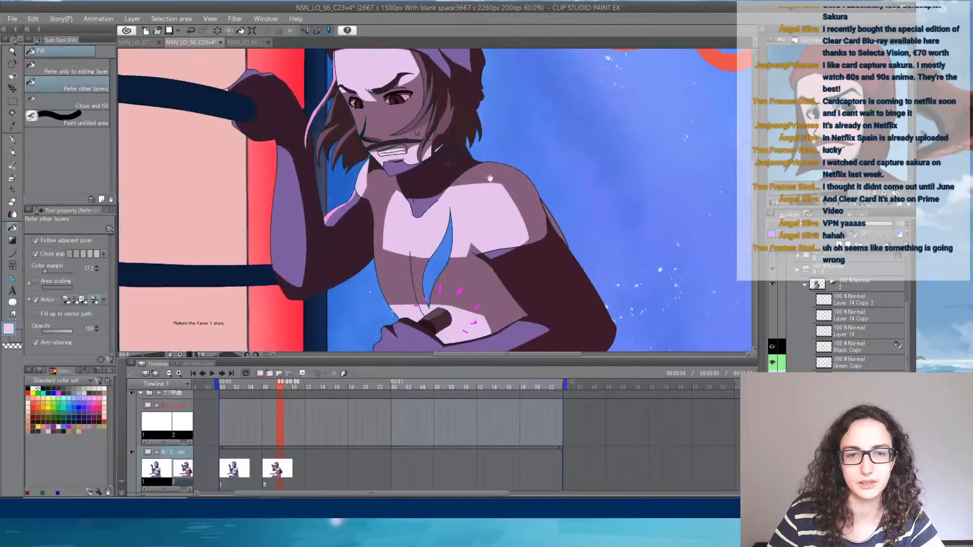
{"action": "scroll", "coordinate": [501, 233], "scroll_direction": "down", "scroll_amount": 5}
{"action": "left_click_drag", "start_coordinate": [567, 284], "coordinate": [536, 233]}
{"action": "scroll", "coordinate": [436, 181], "scroll_direction": "up", "scroll_amount": 3}
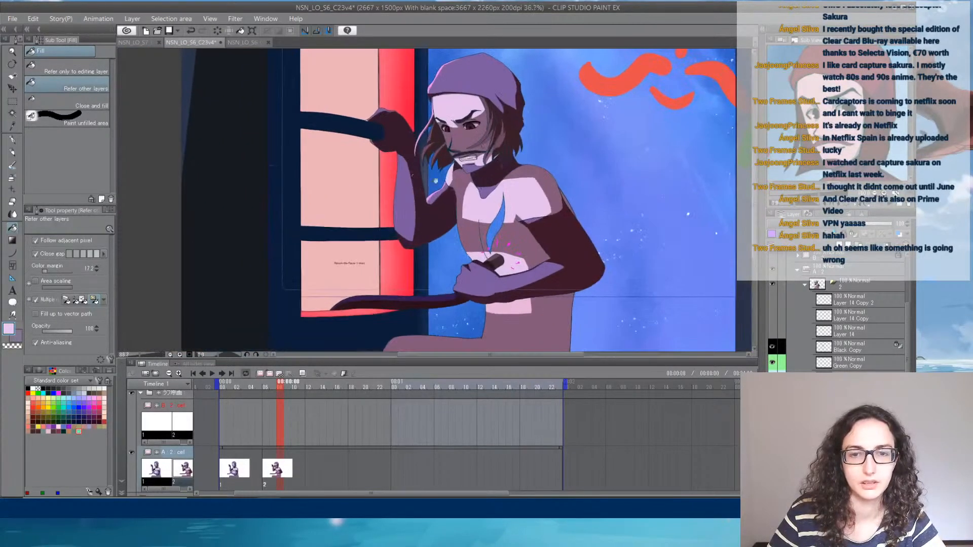
{"action": "scroll", "coordinate": [435, 180], "scroll_direction": "up", "scroll_amount": 2}
{"action": "left_click_drag", "start_coordinate": [554, 148], "coordinate": [503, 175]}
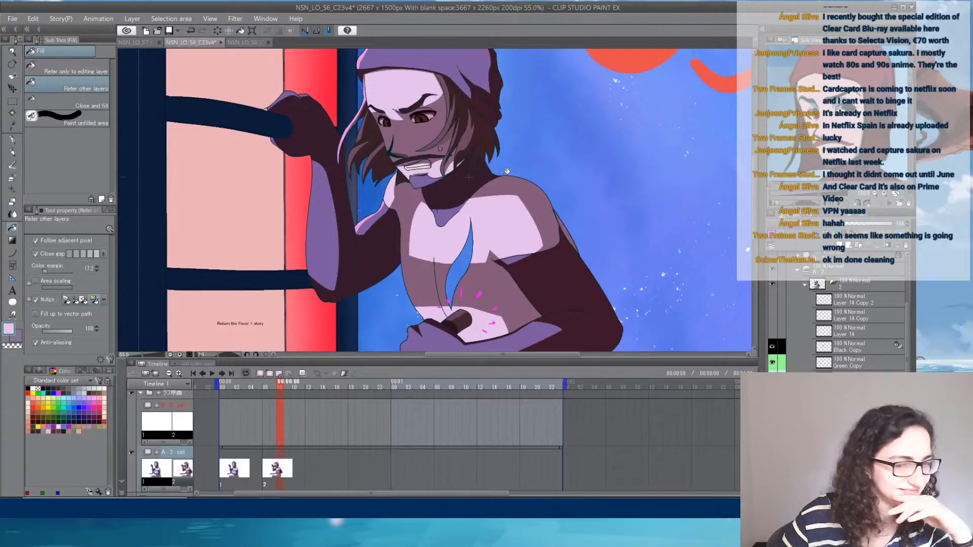
{"action": "scroll", "coordinate": [506, 171], "scroll_direction": "down", "scroll_amount": 3}
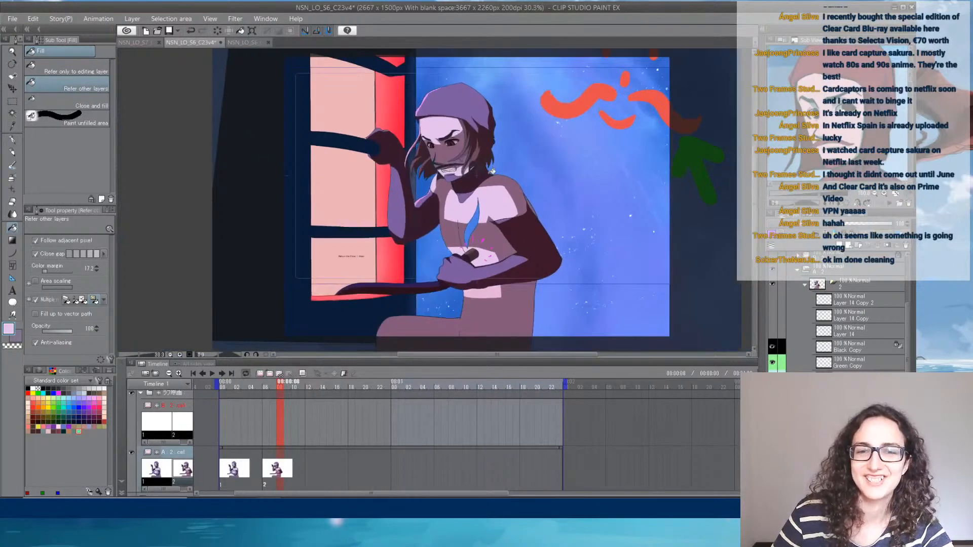
- Show the layers Layer 14 Copy 2, Layer 14 Copy and Layer 14 of the second pose again
{"action": "left_click", "coordinate": [773, 298]}
{"action": "left_click", "coordinate": [774, 317]}
{"action": "left_click", "coordinate": [773, 328]}
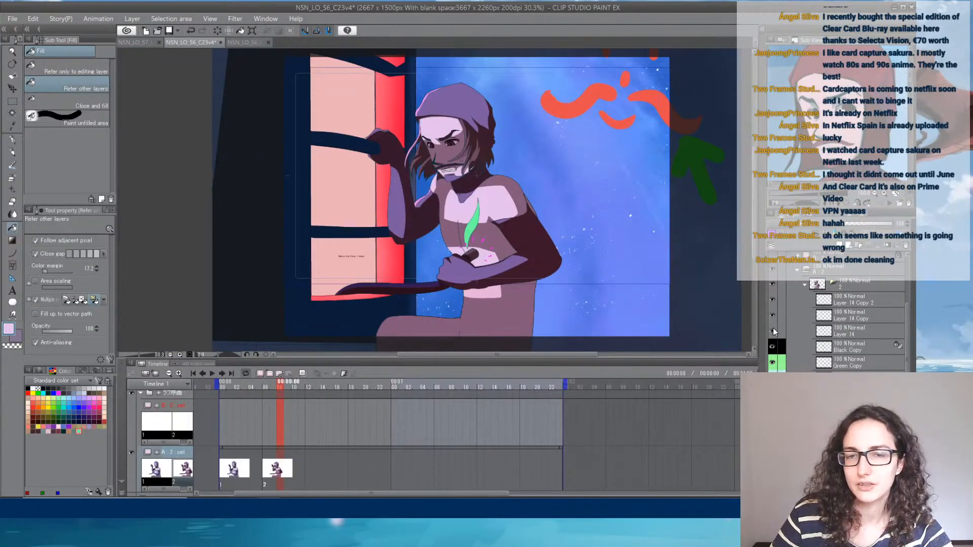